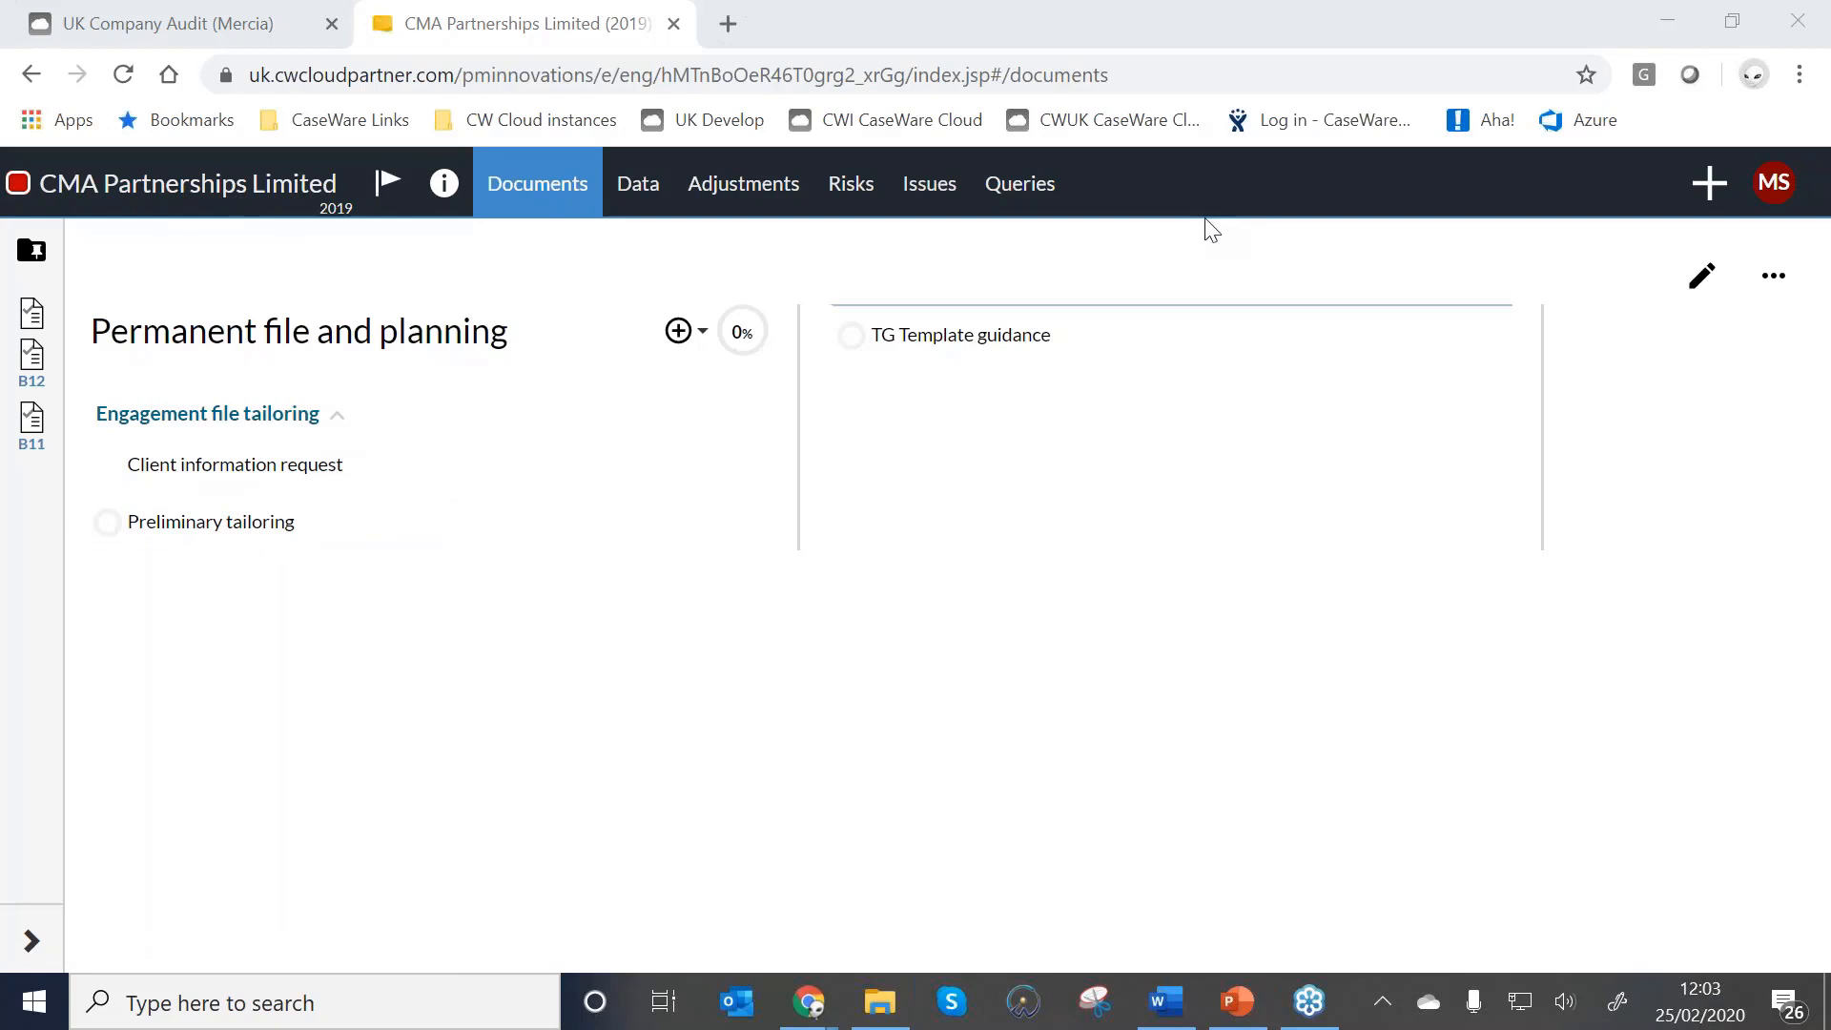
# Open the CMA Partnerships Limited engagement properties to review status, year end and currency.
pyautogui.click(157, 203)
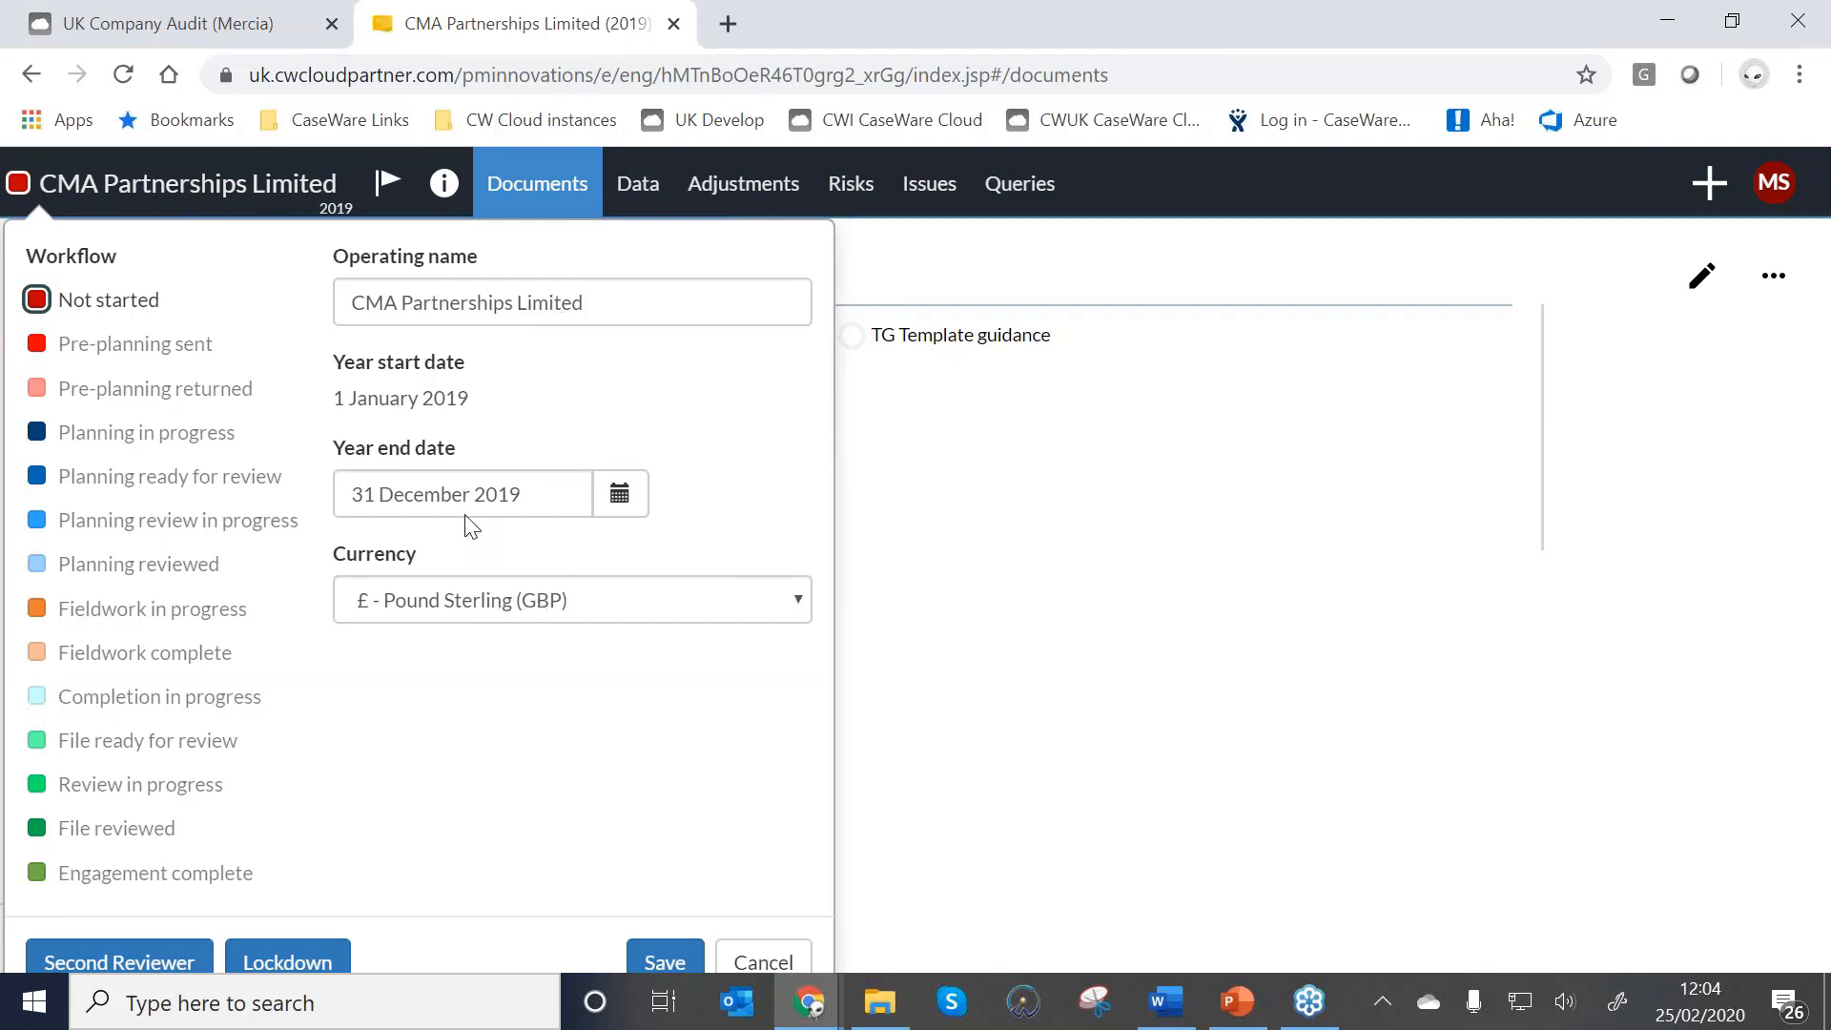
pyautogui.click(504, 607)
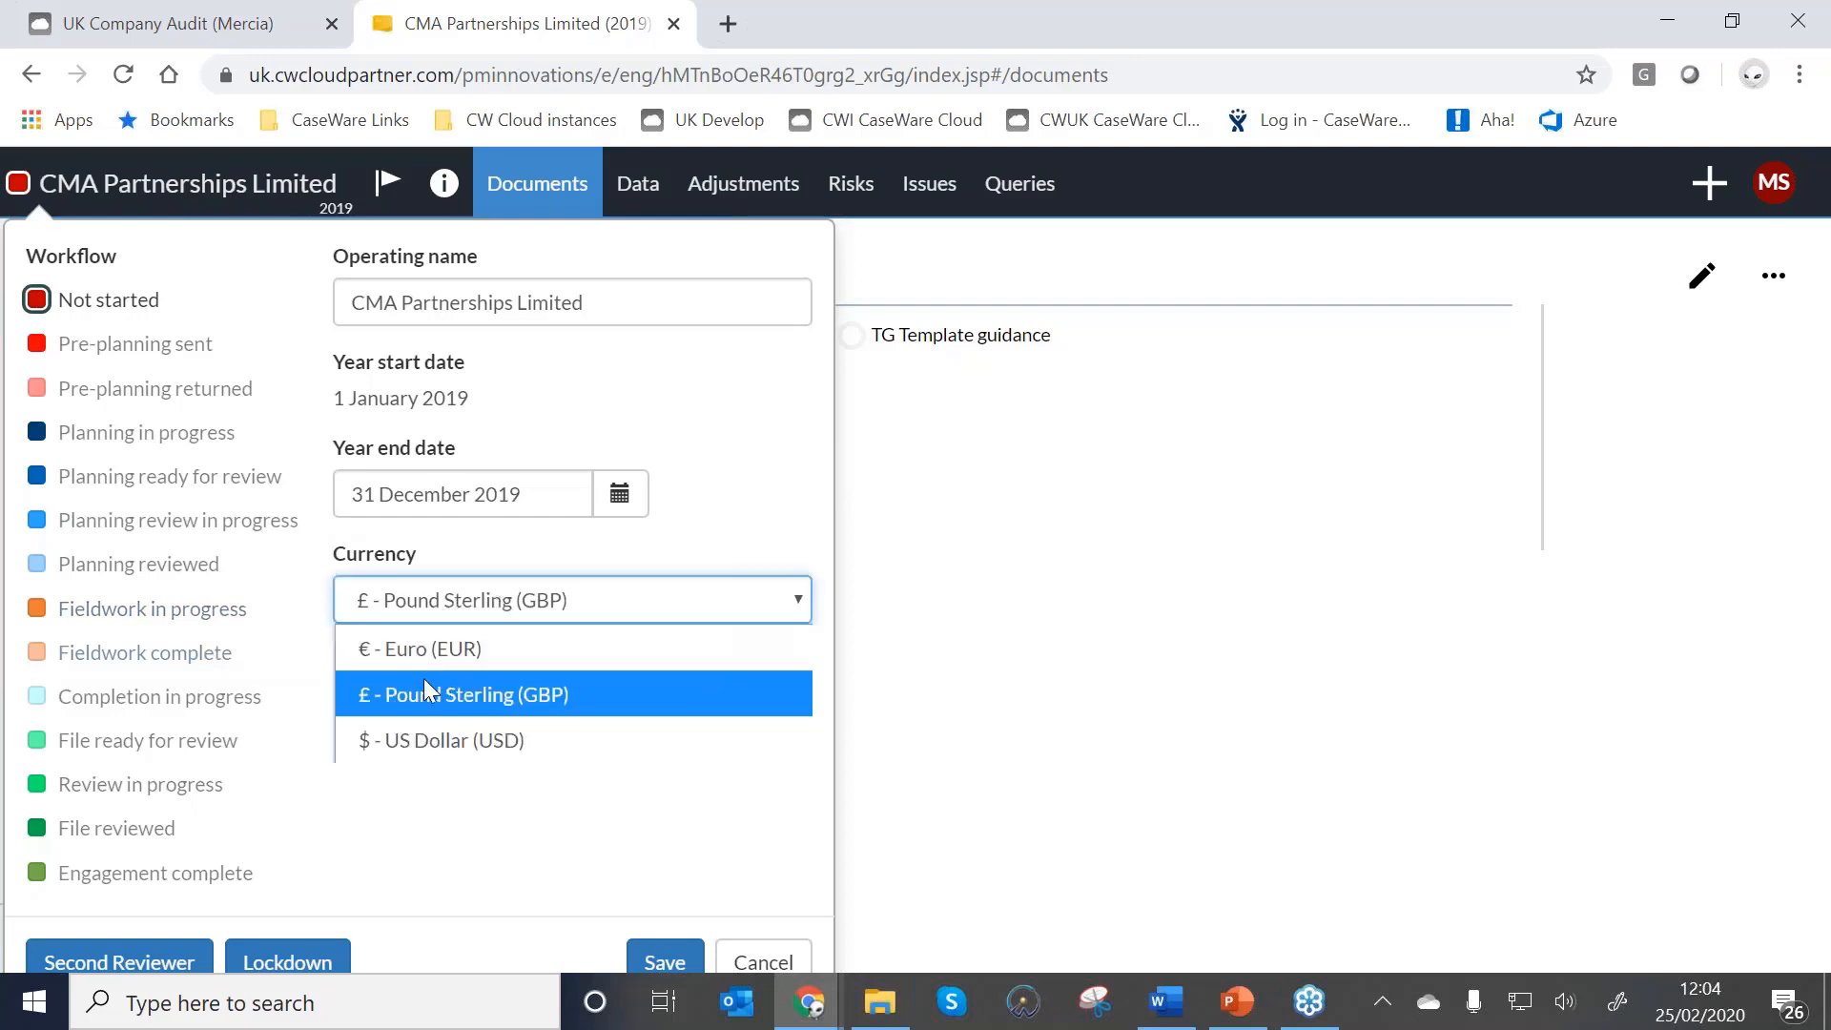
pyautogui.click(711, 556)
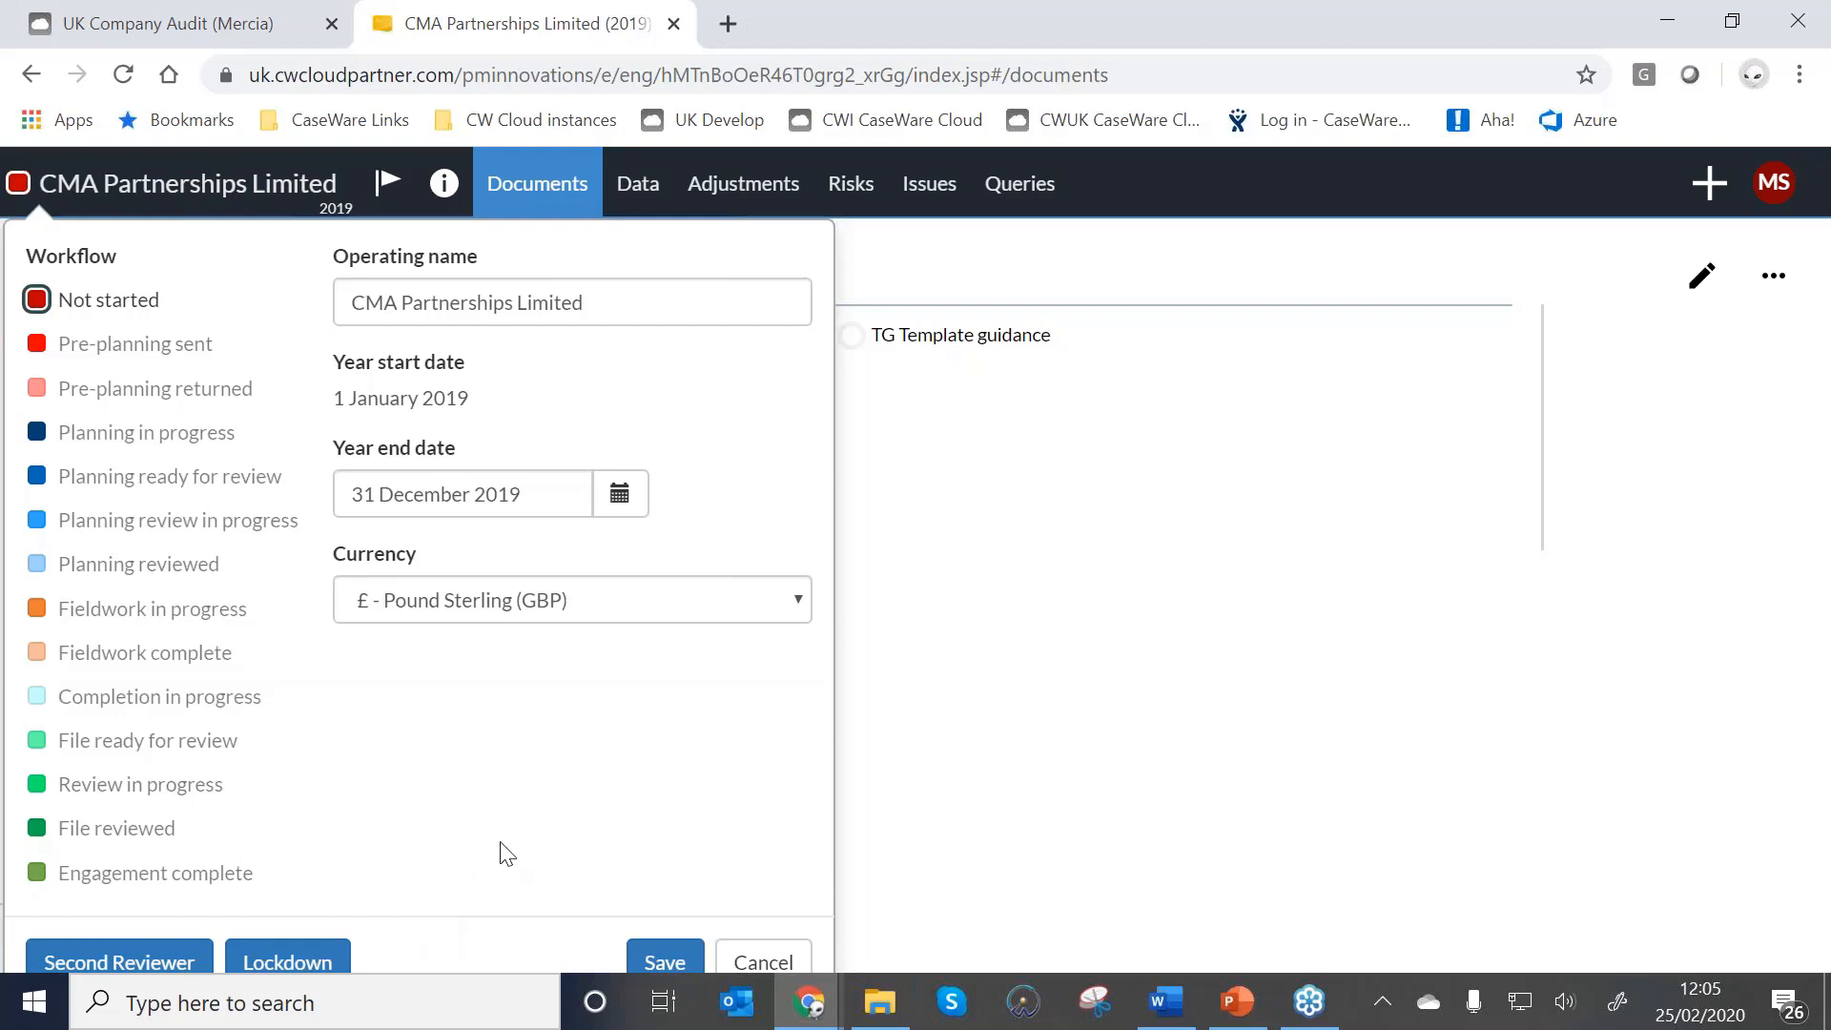
# Save the engagement properties and bring up the file information menu.
pyautogui.click(655, 965)
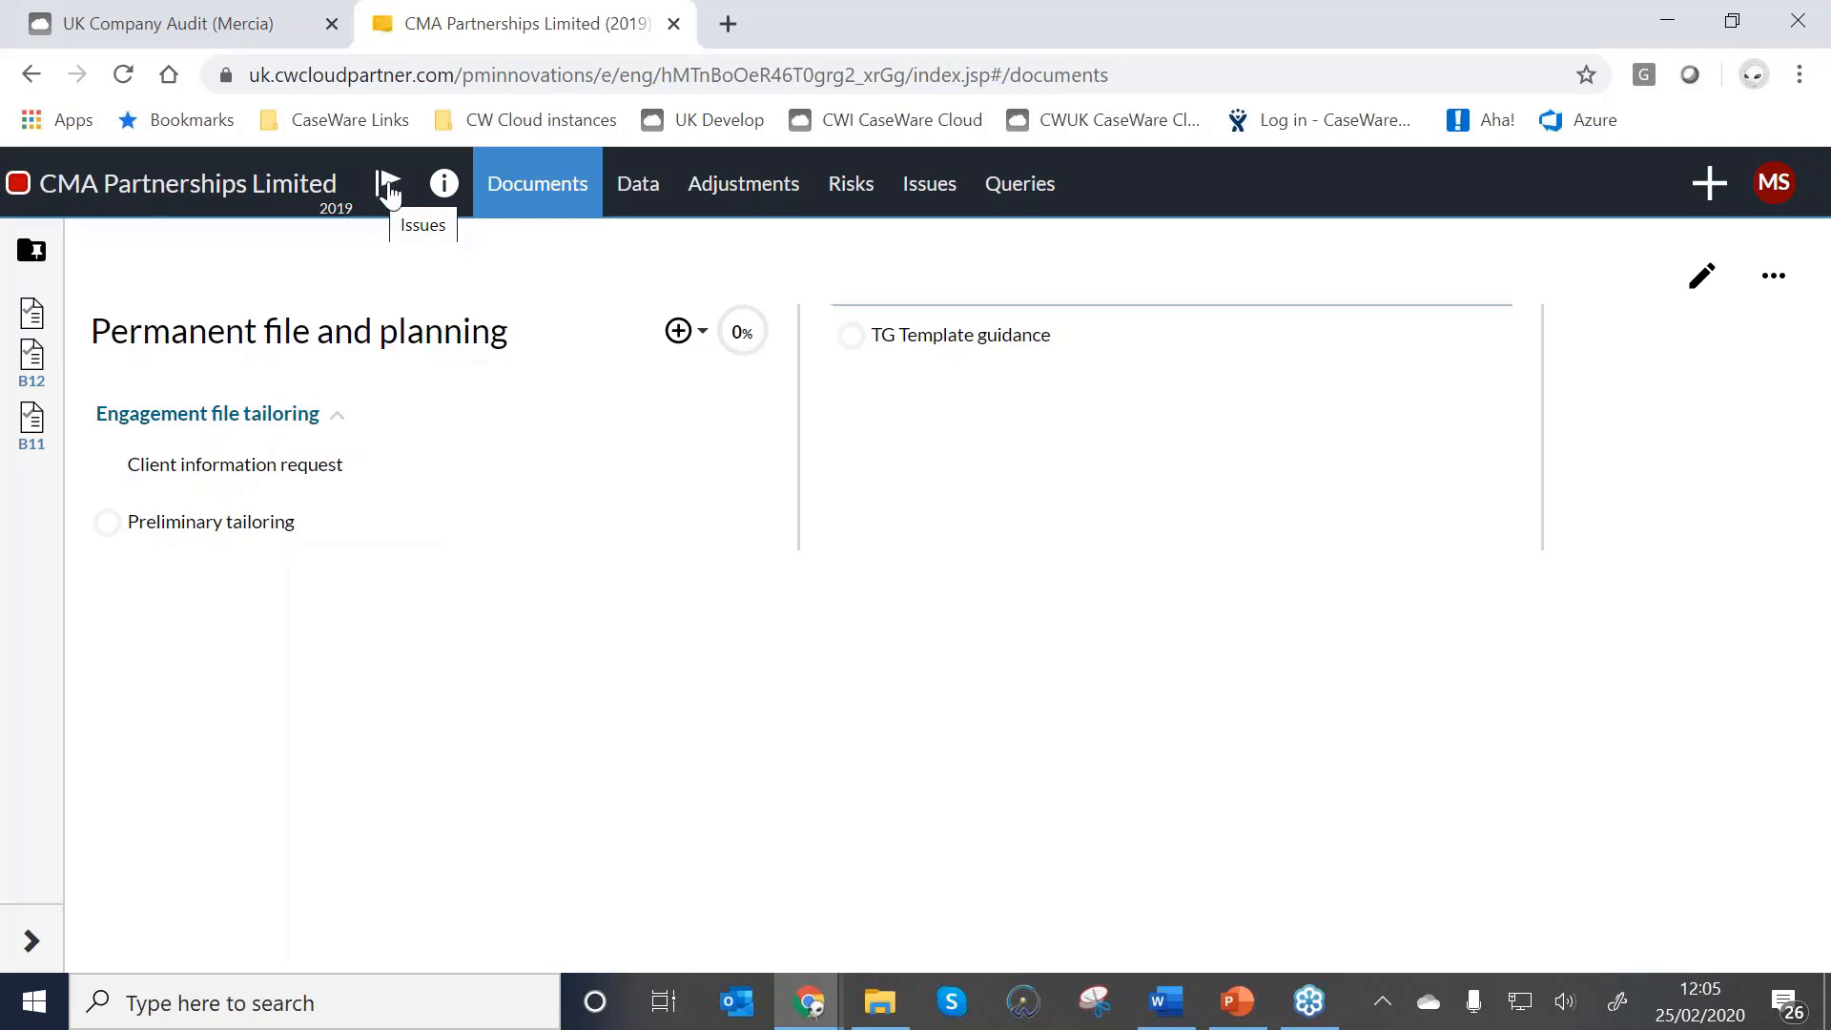
pyautogui.moveTo(579, 527)
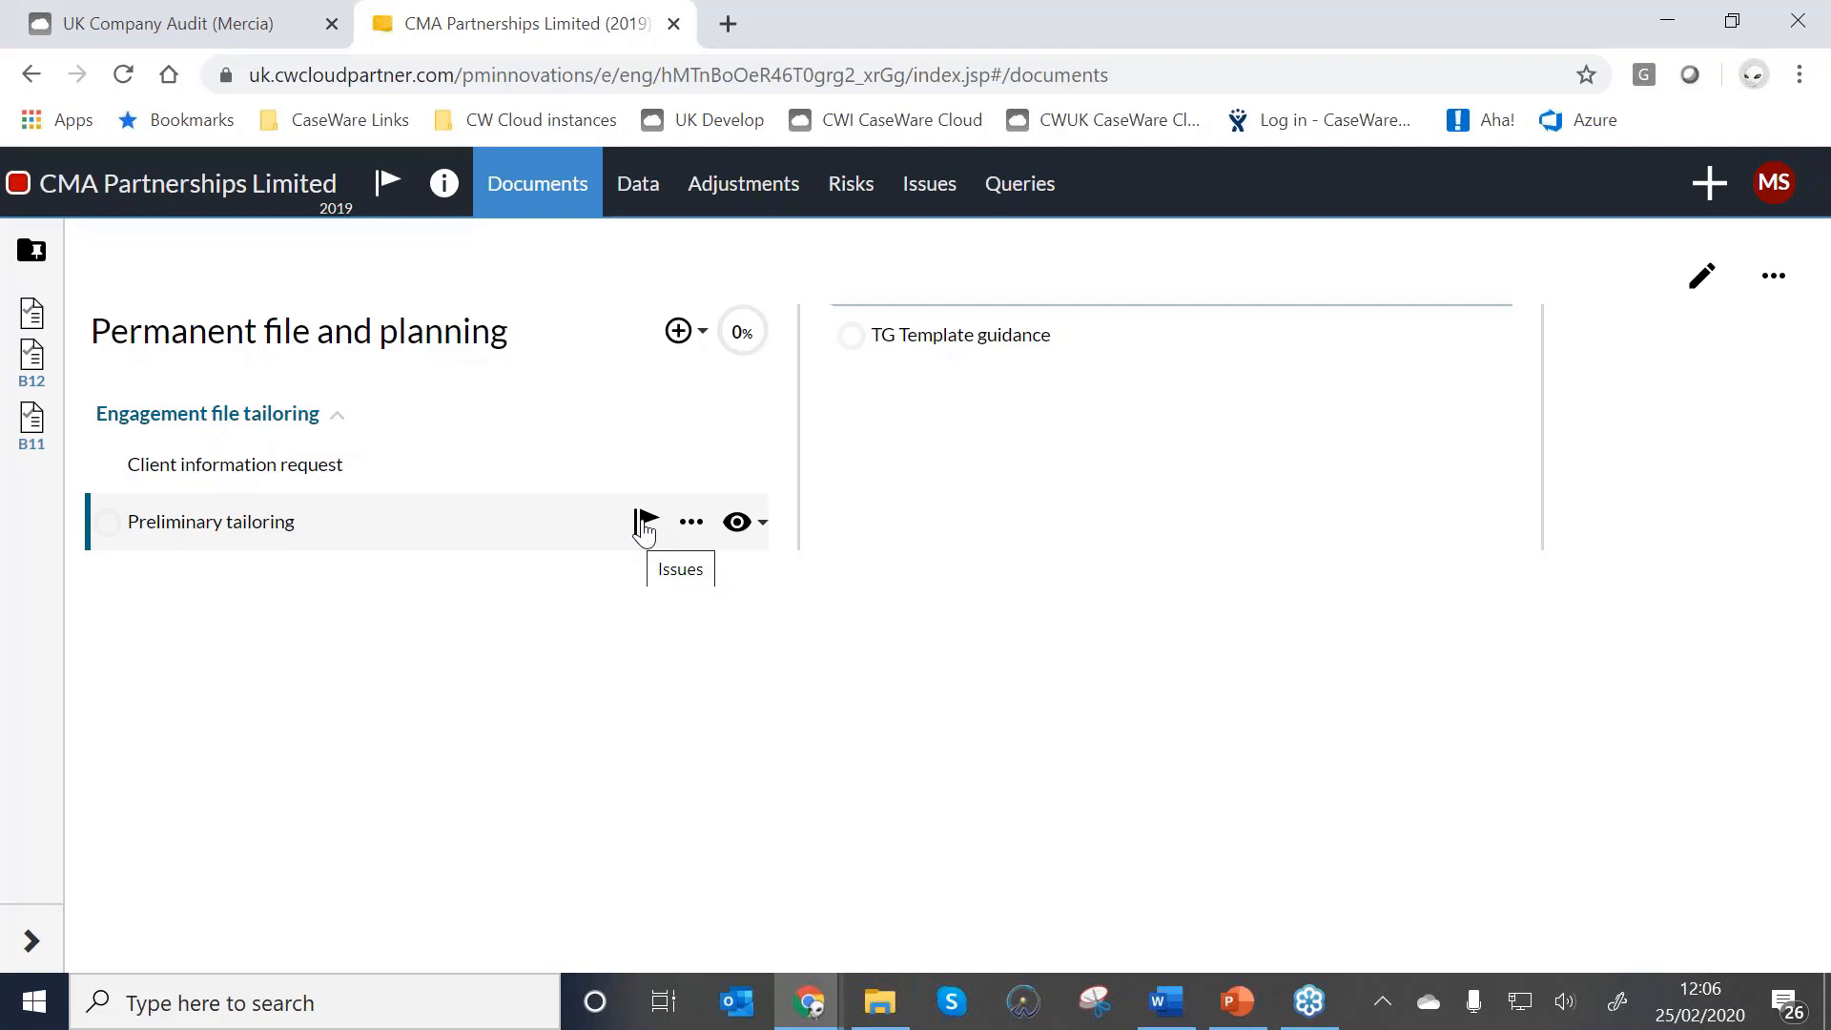
pyautogui.click(436, 197)
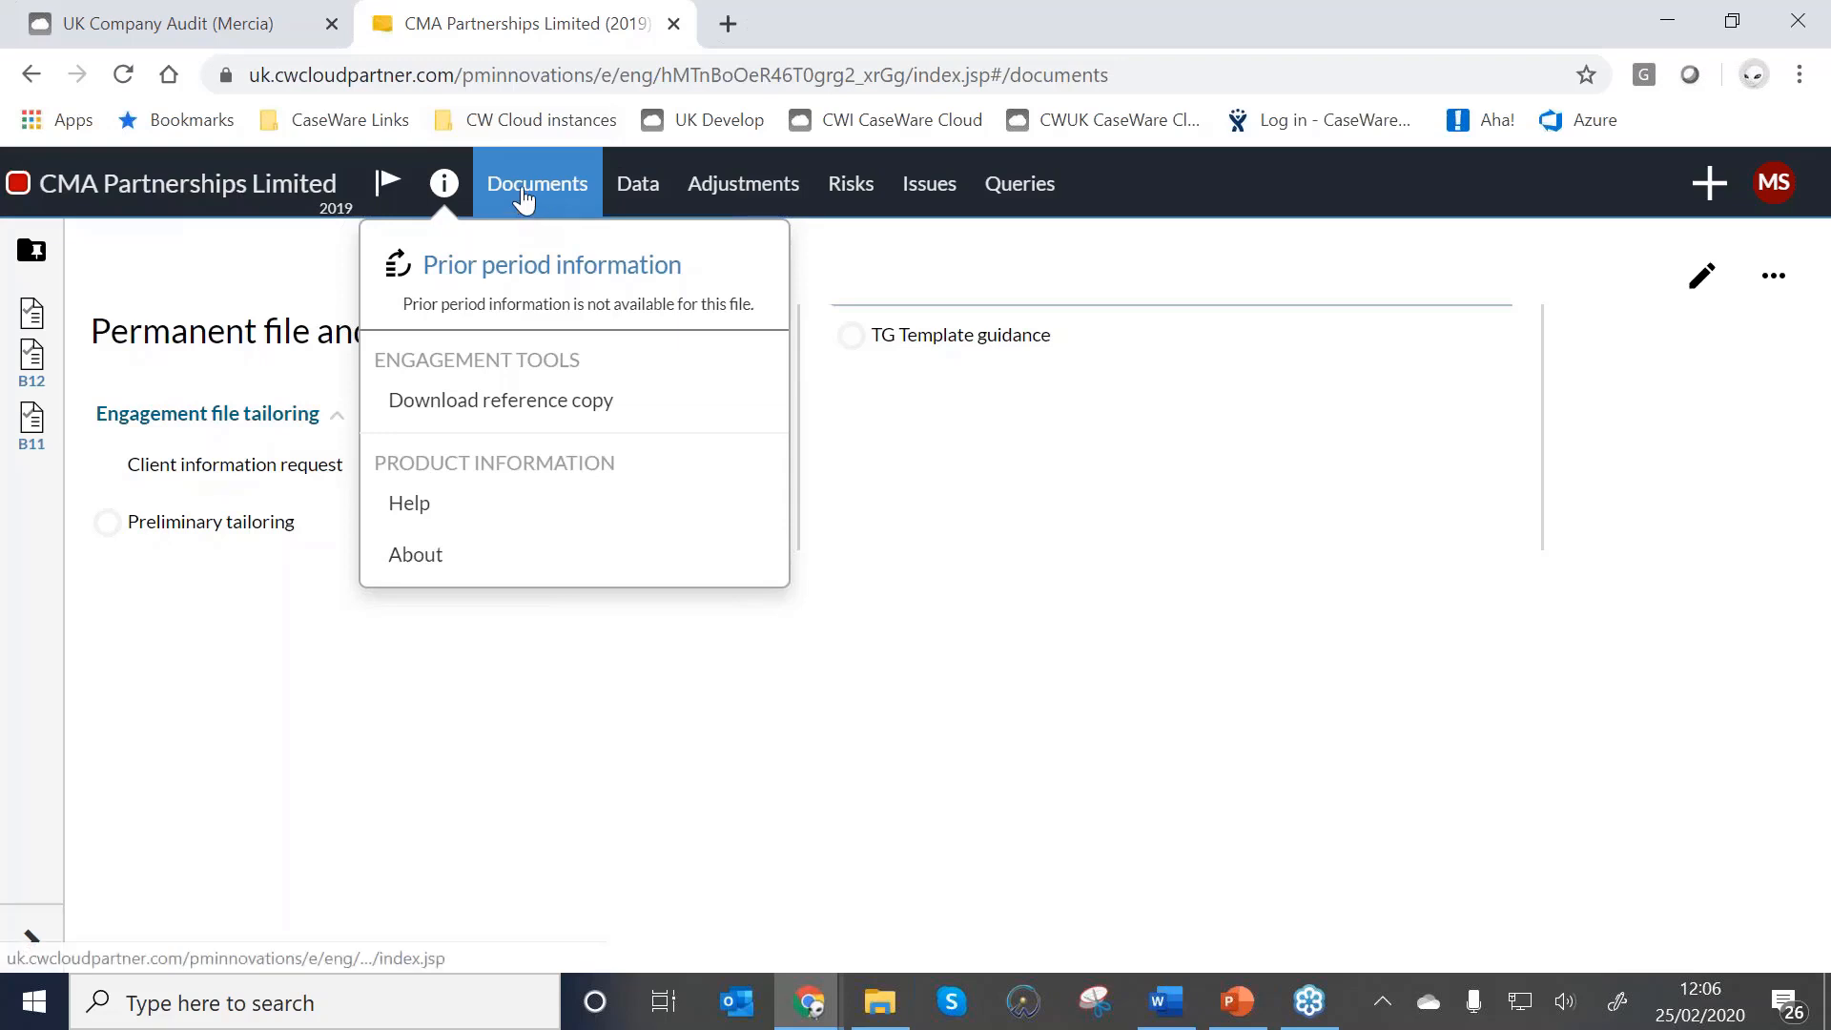
# Close the information menu to return to the Permanent file and planning documents.
pyautogui.click(524, 198)
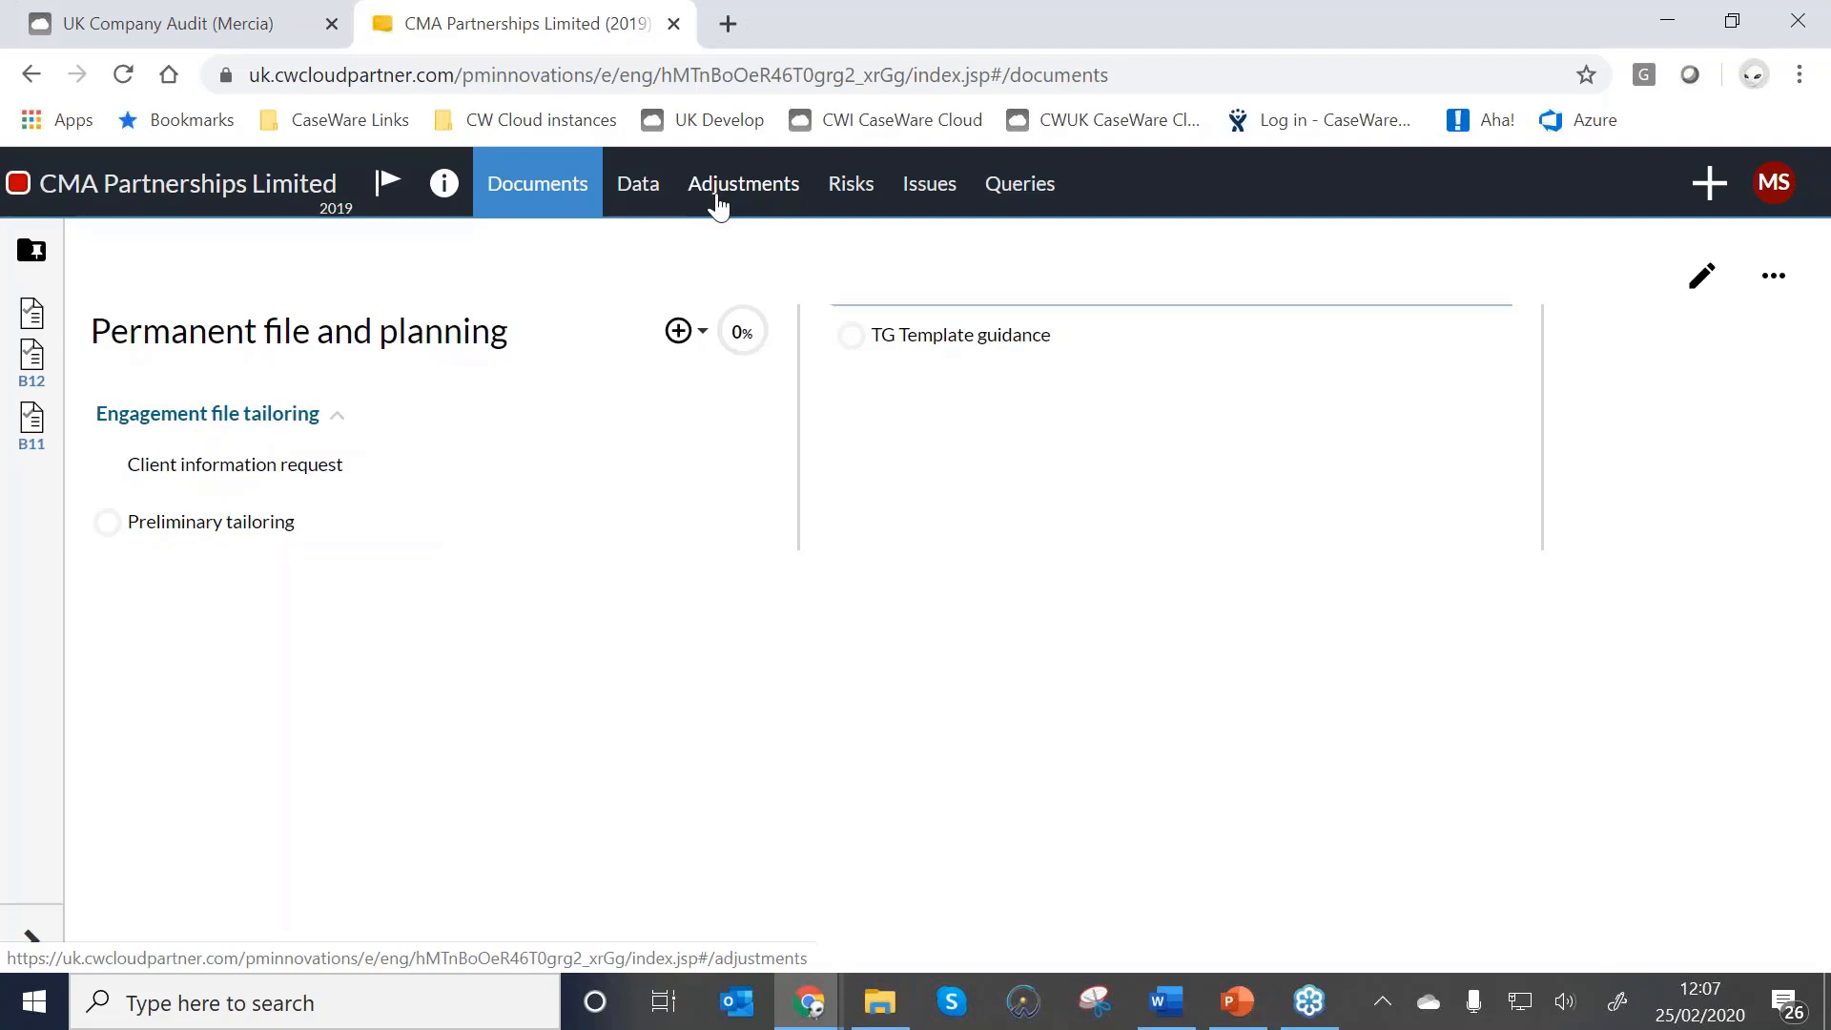
# Check the Issues list type and status filters, then view the Queries list.
pyautogui.click(918, 191)
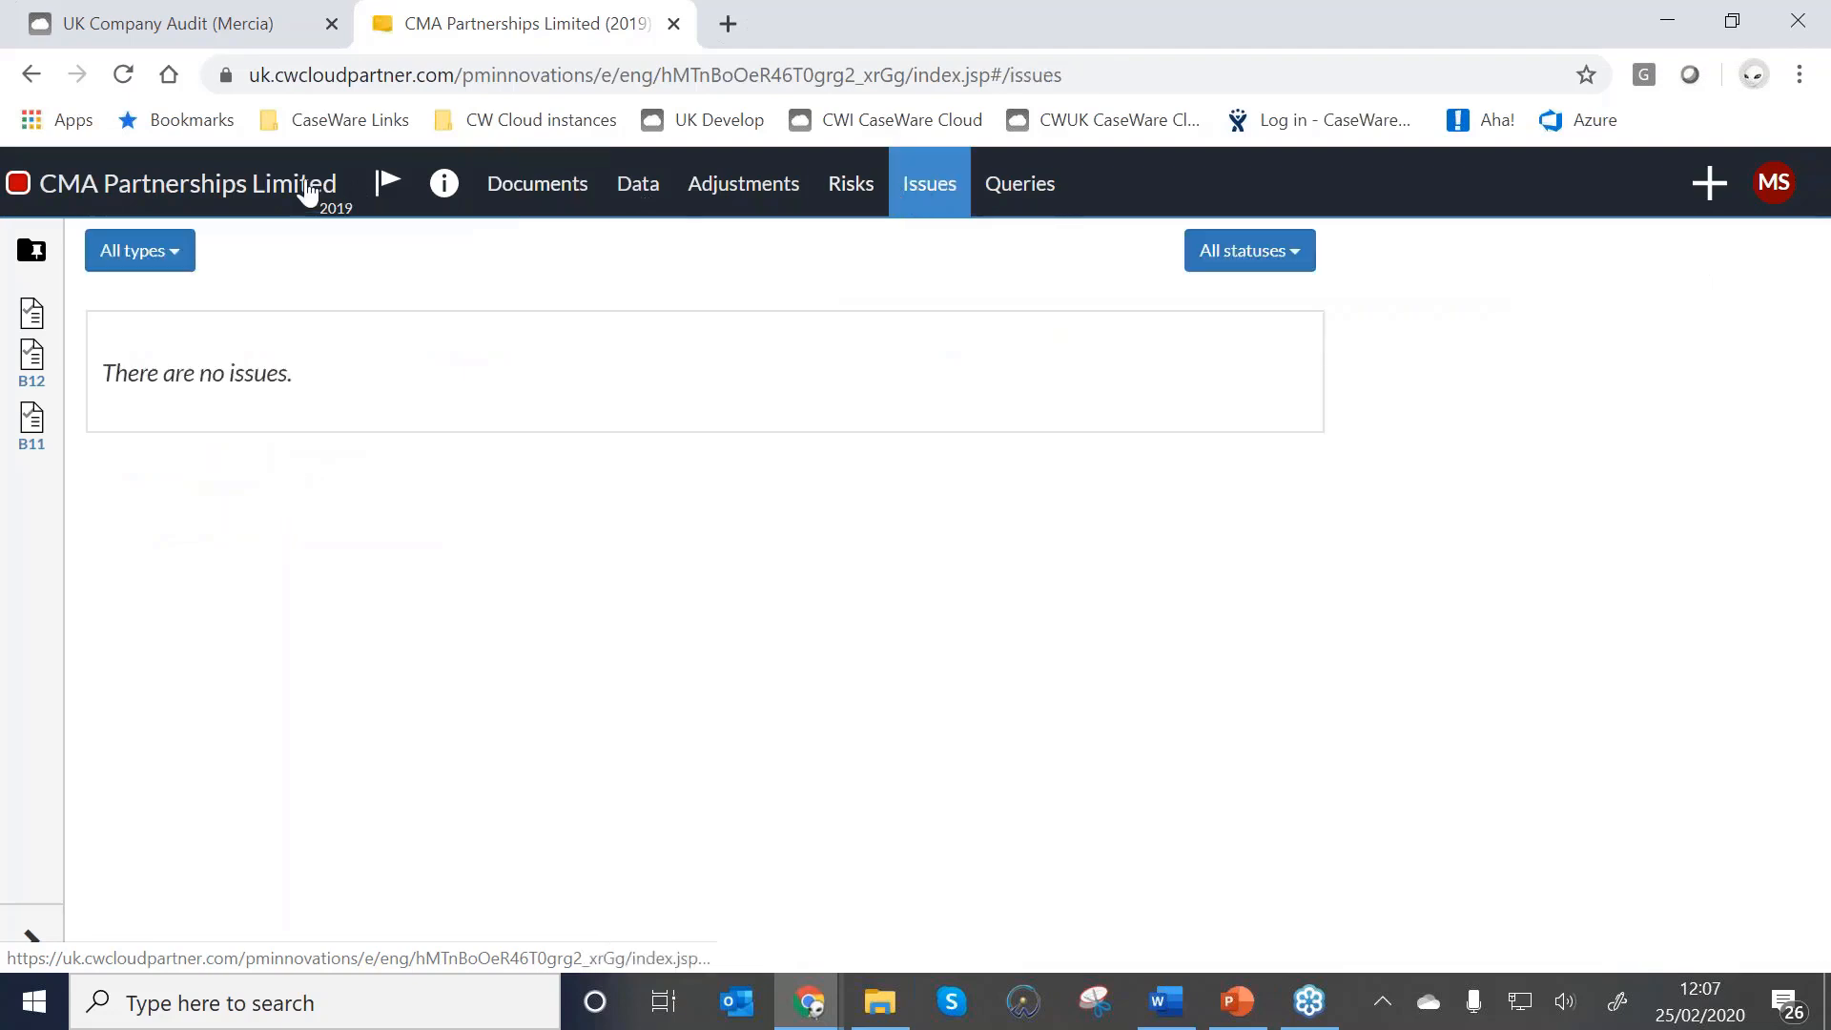
pyautogui.click(125, 254)
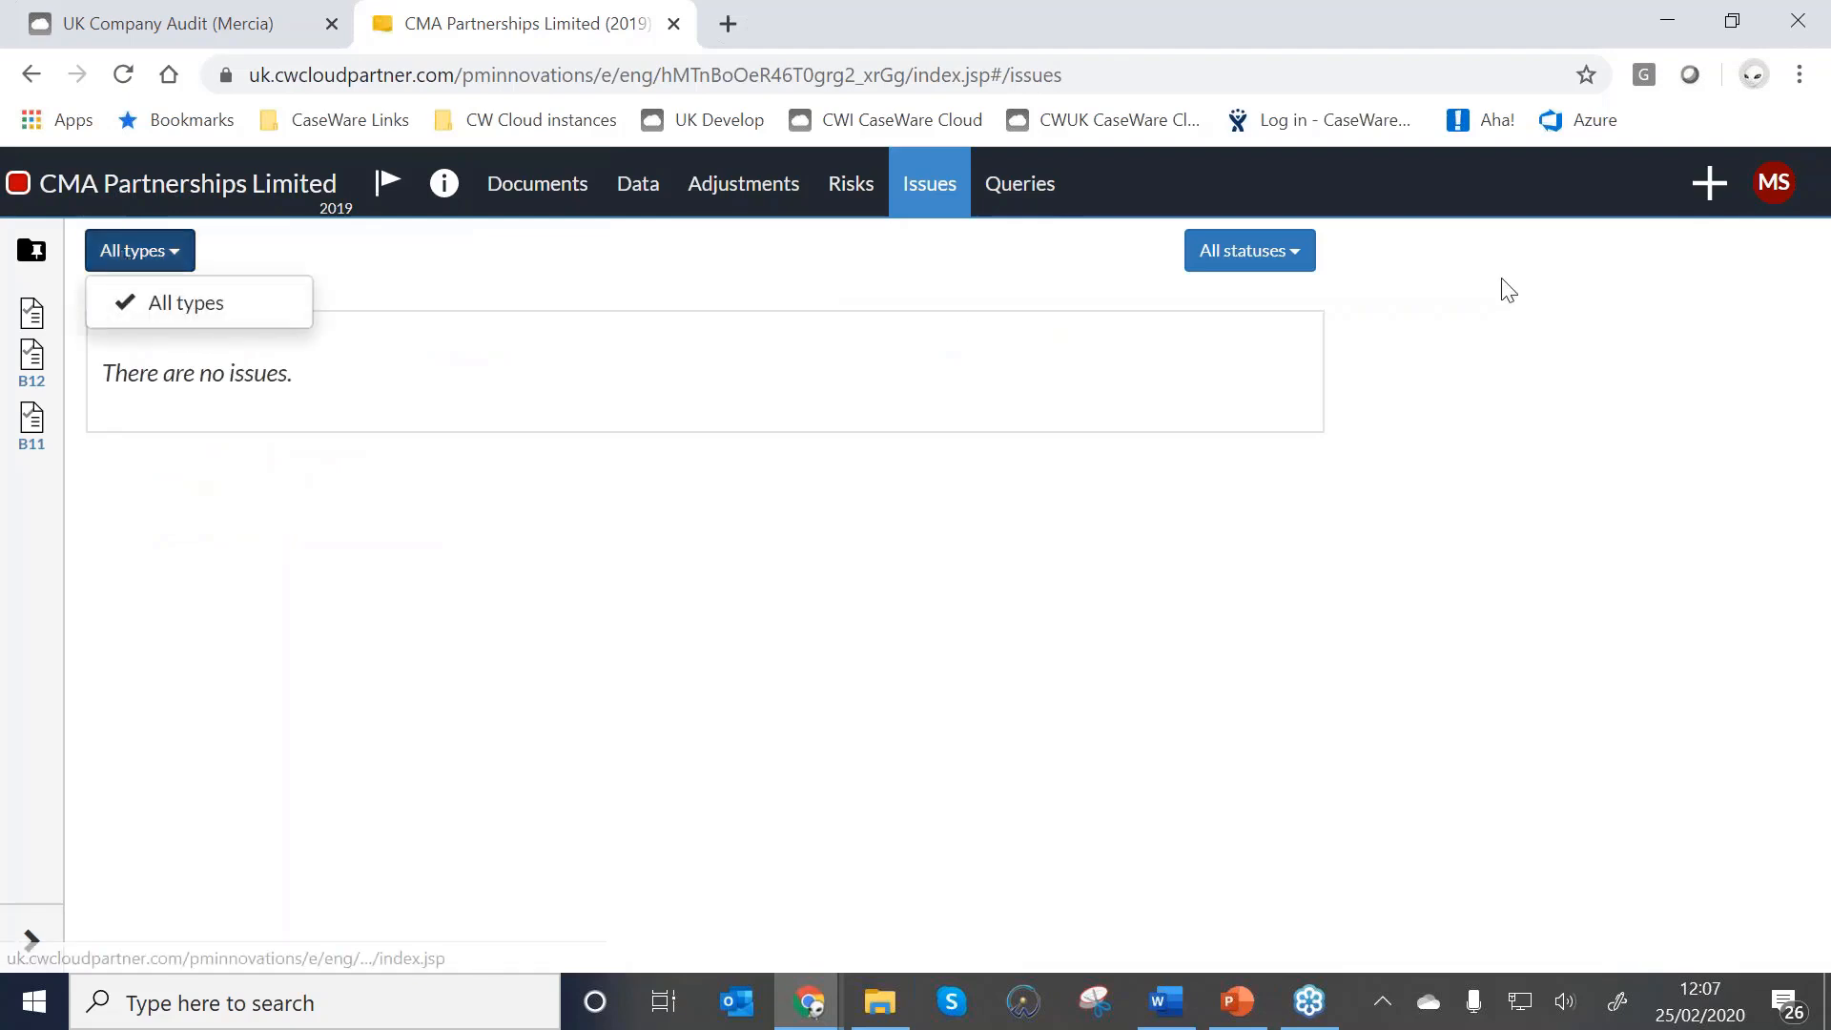
pyautogui.click(1299, 267)
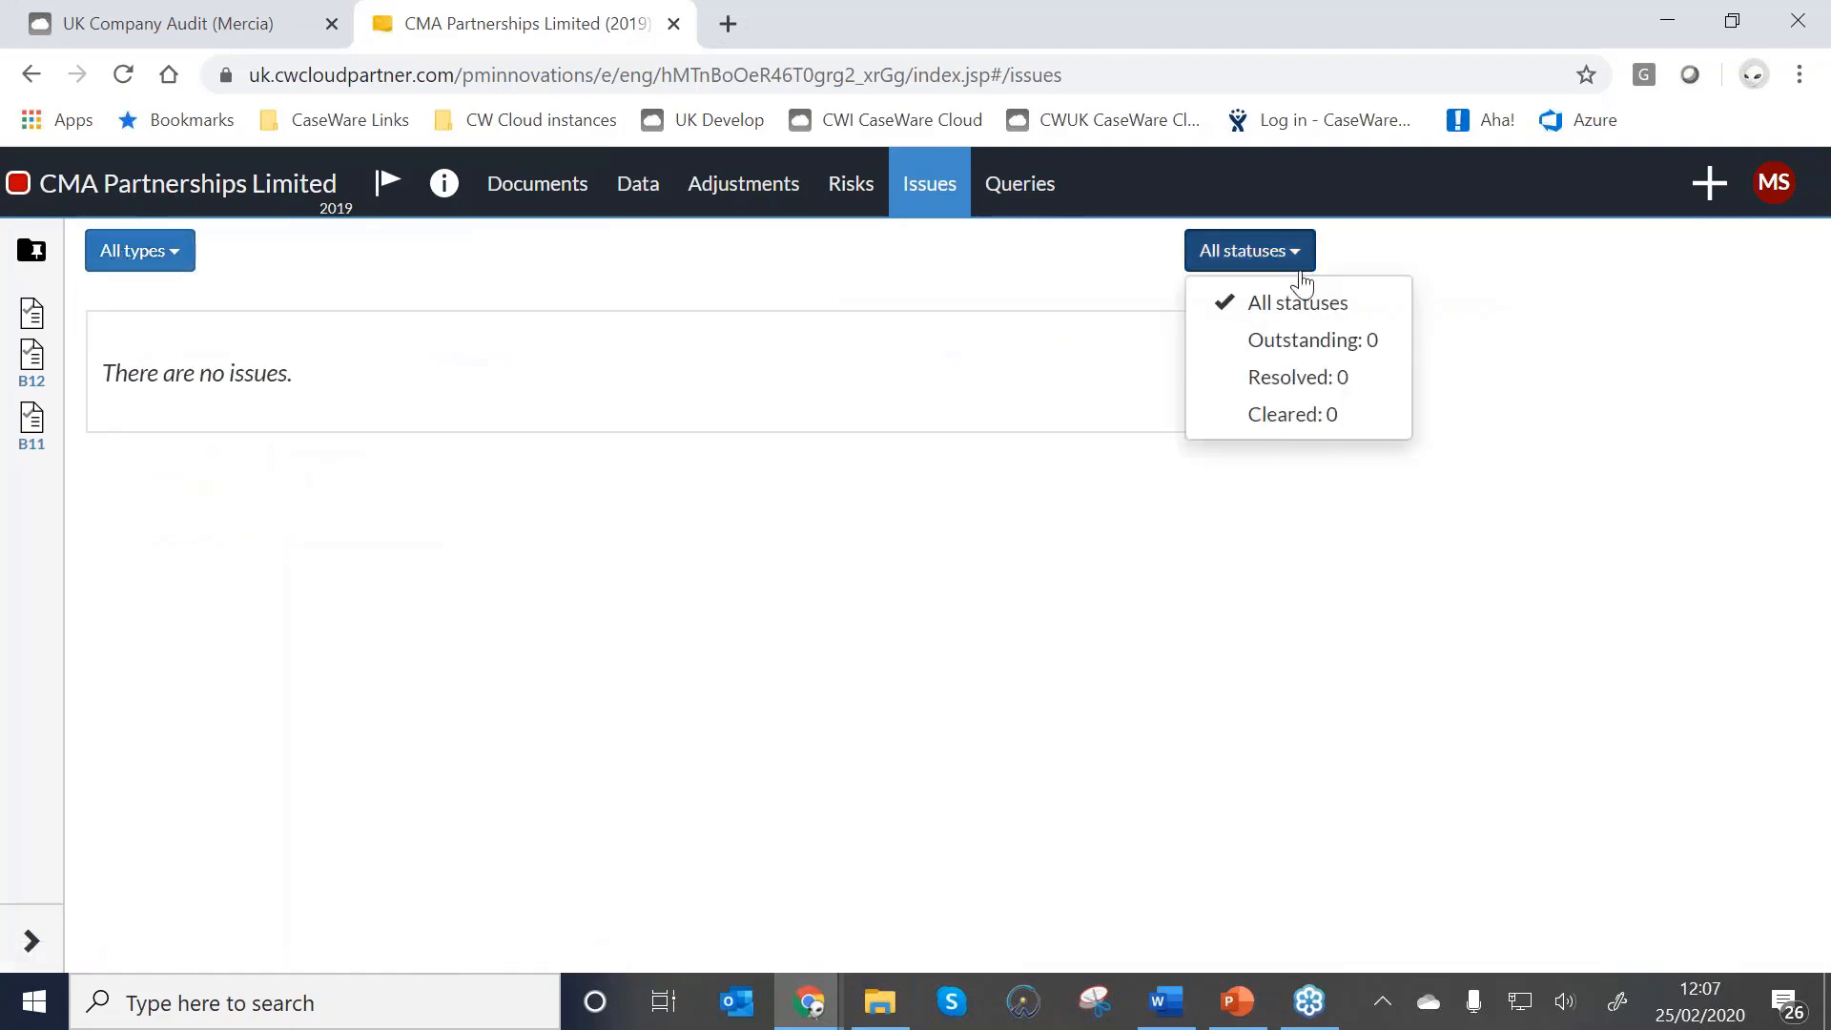
pyautogui.click(1028, 201)
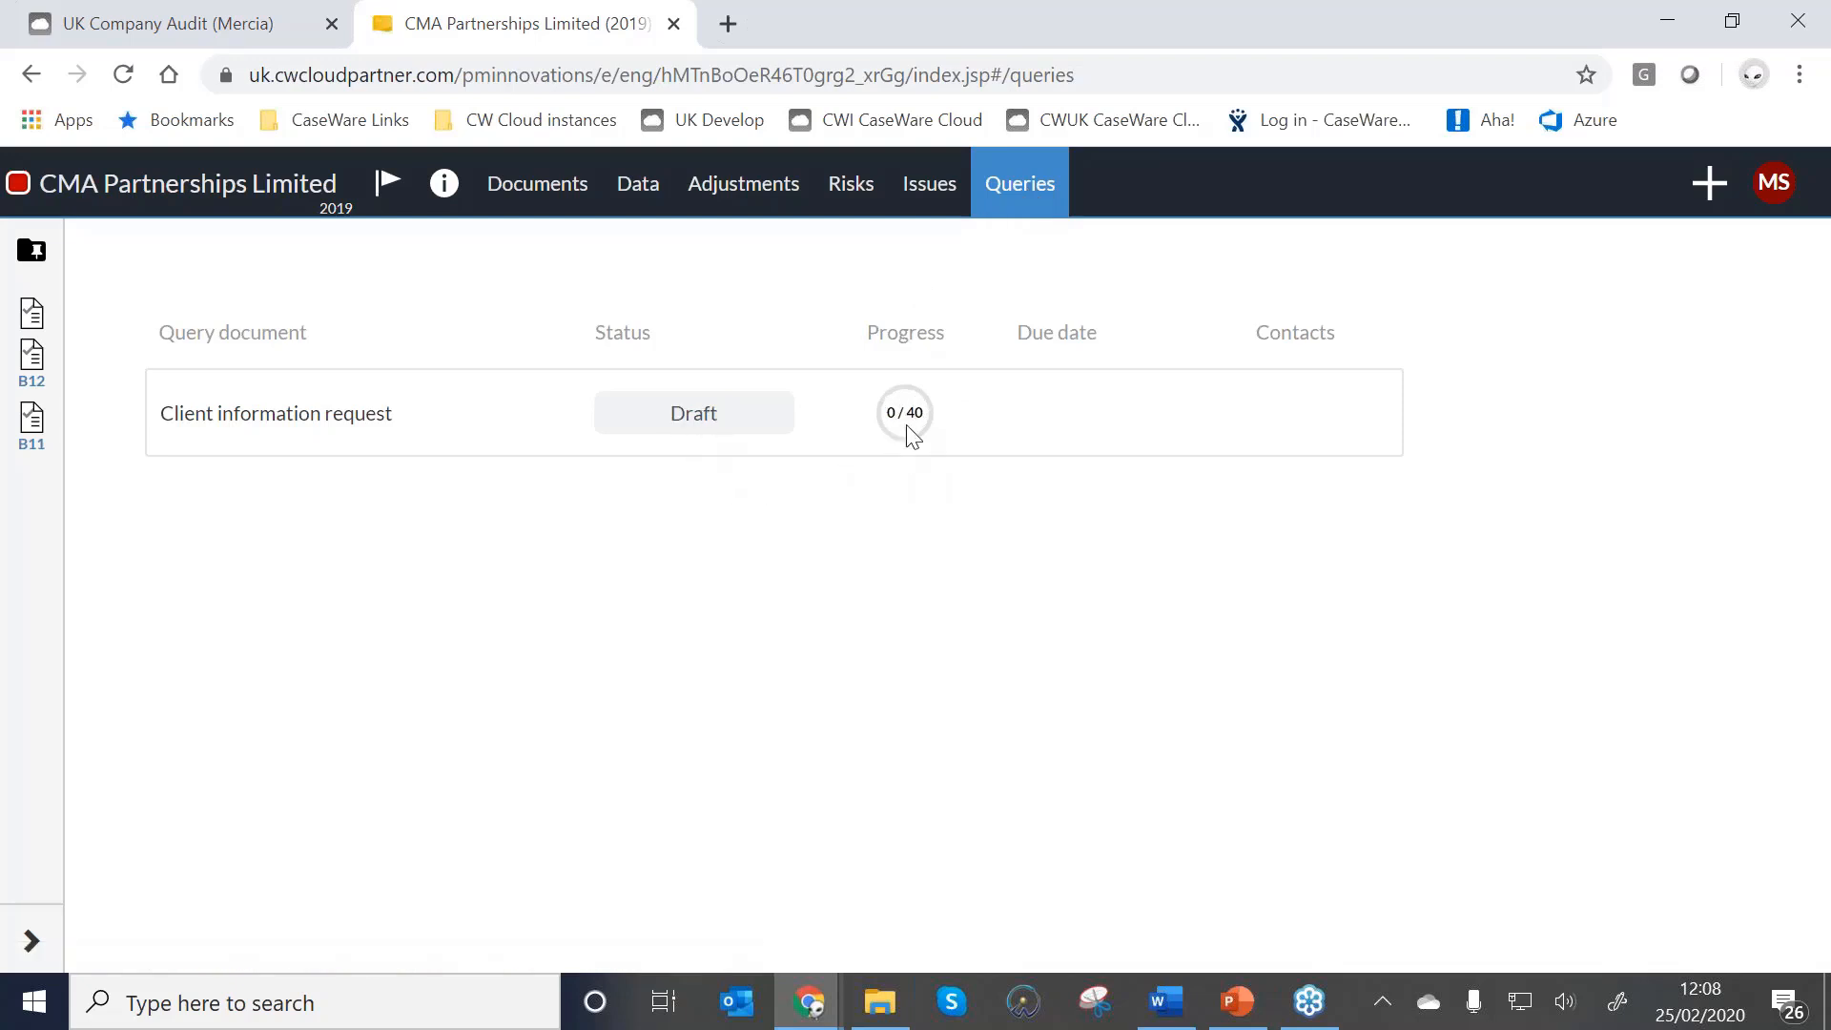
# Return to the Documents list and open the Client information request.
pyautogui.moveTo(892, 406)
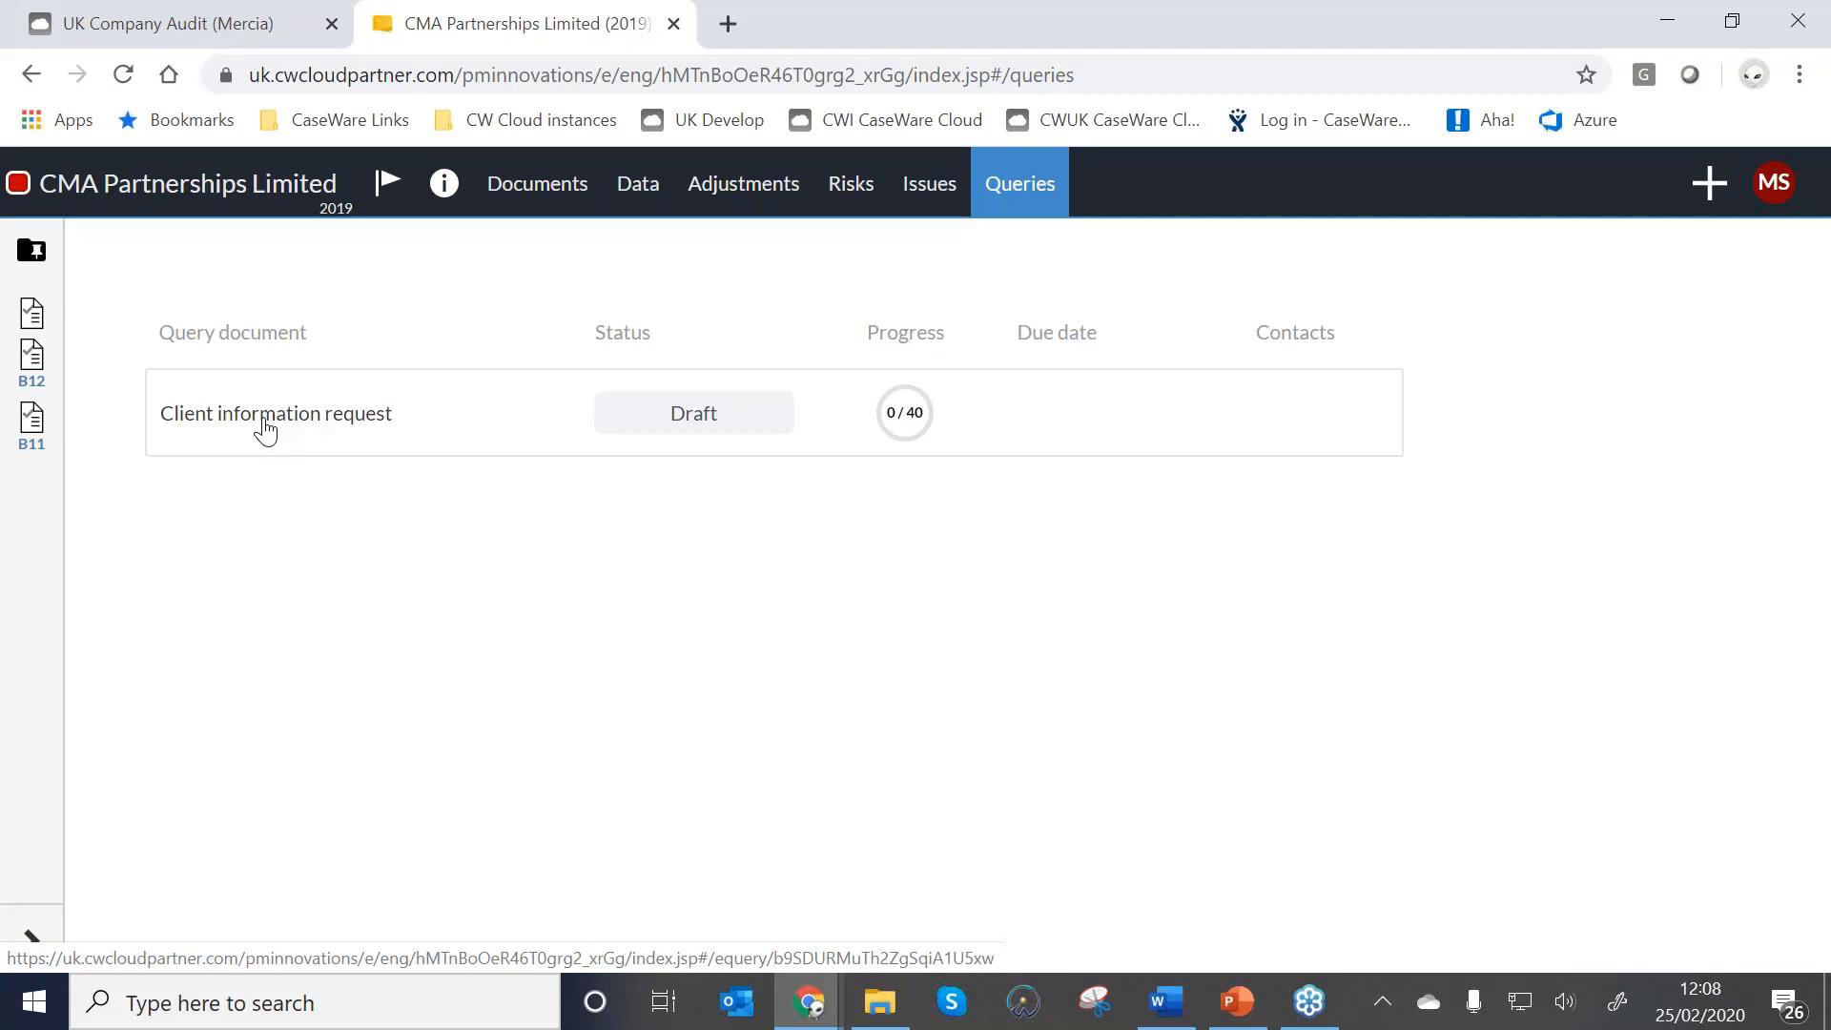
pyautogui.click(528, 187)
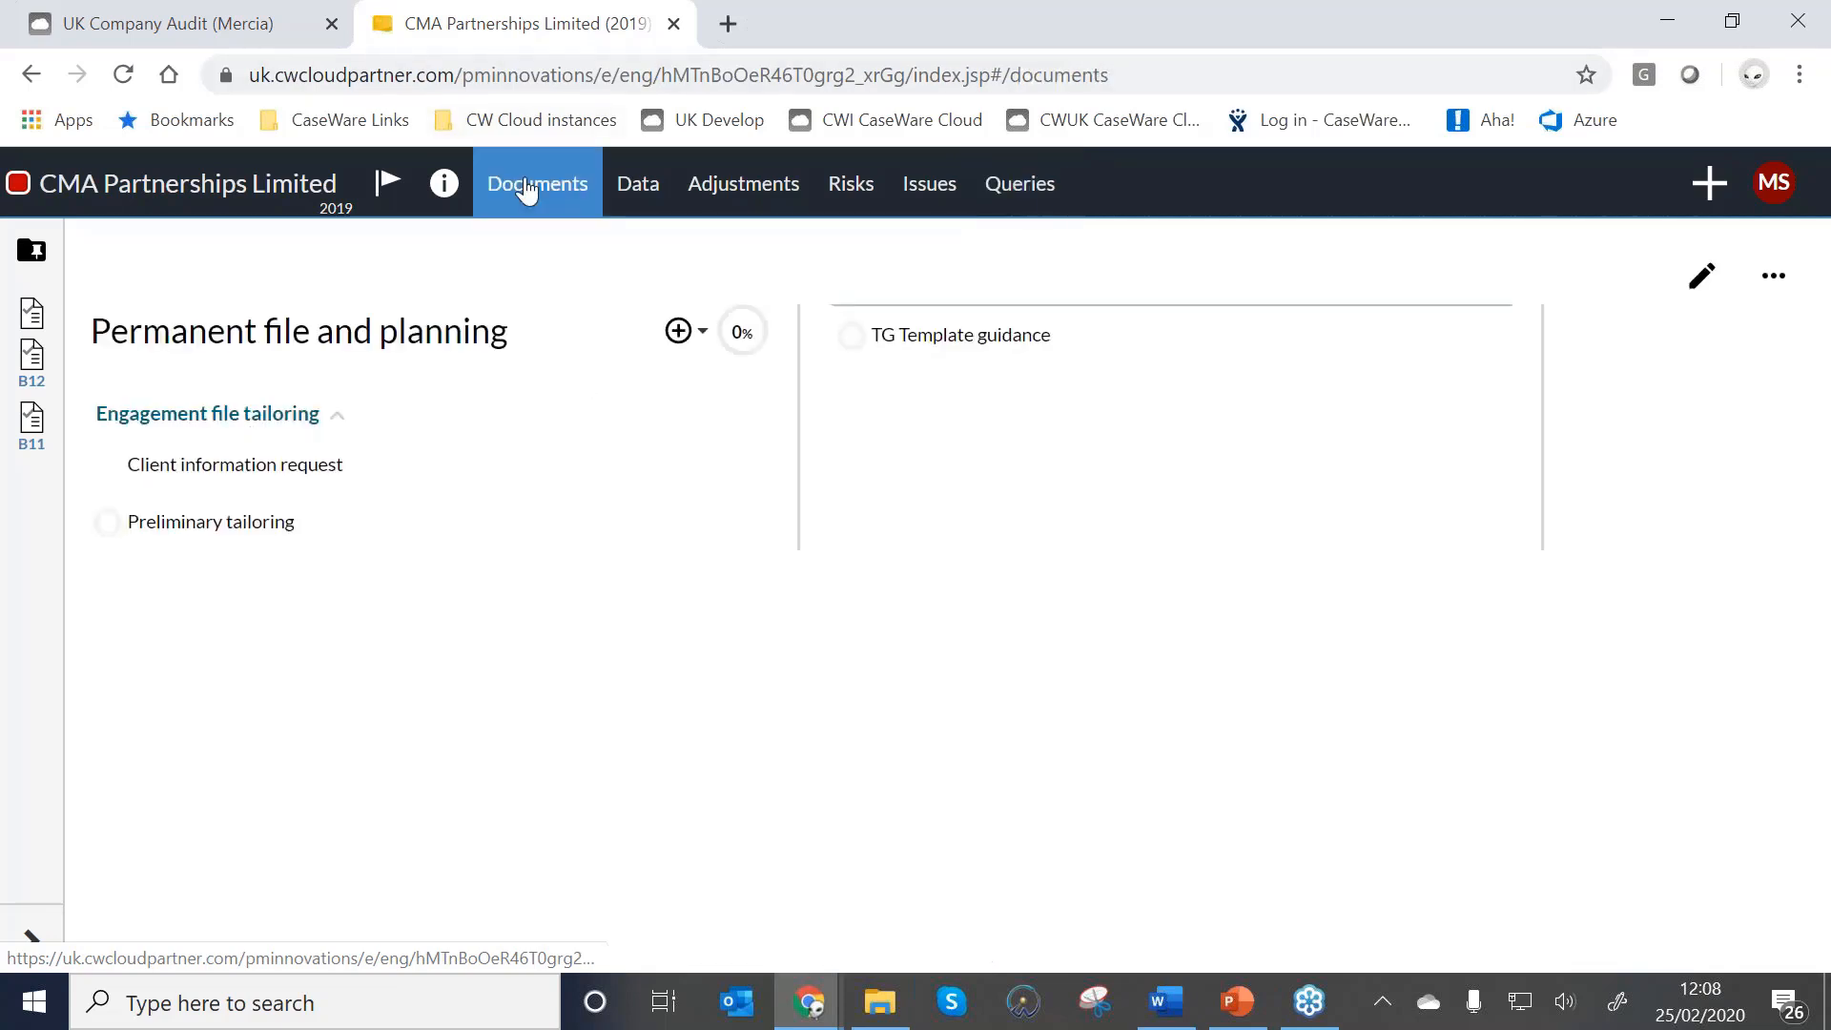
pyautogui.click(206, 466)
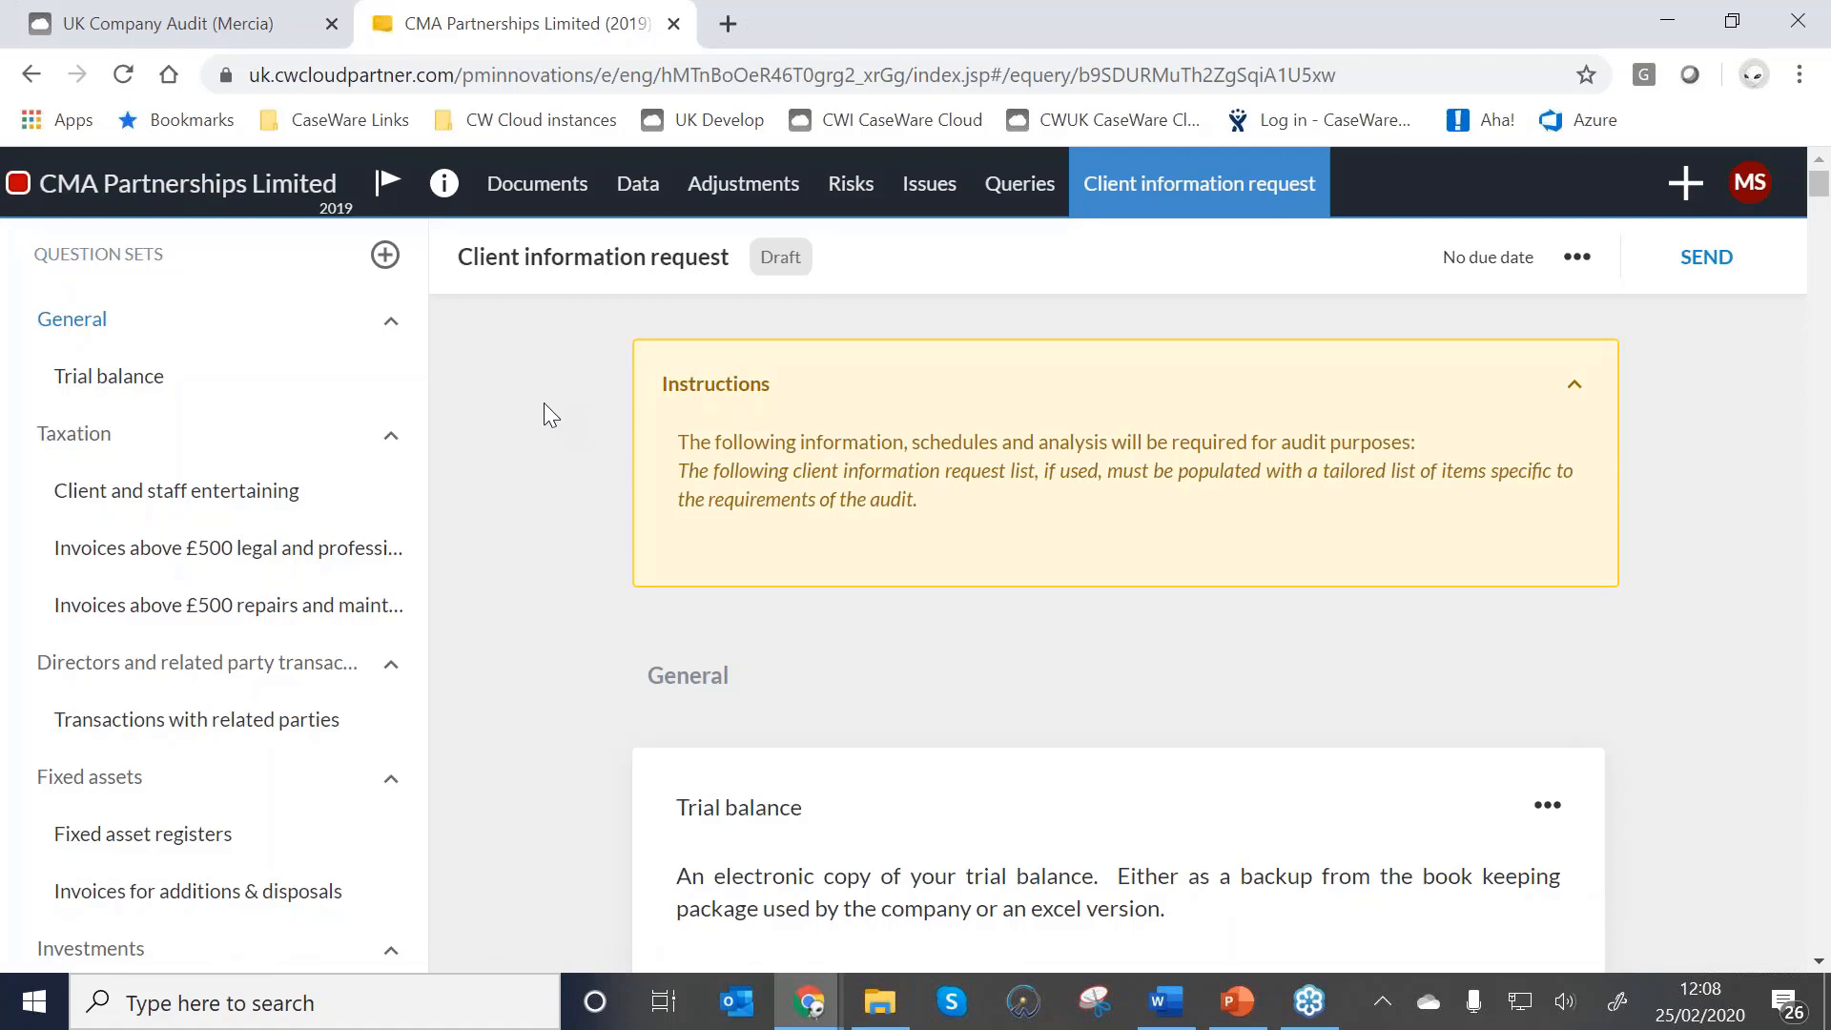
# Reword the Trial balance request to ask for an electronic trial balance as an excel version.
pyautogui.scroll(-1, 543, 402)
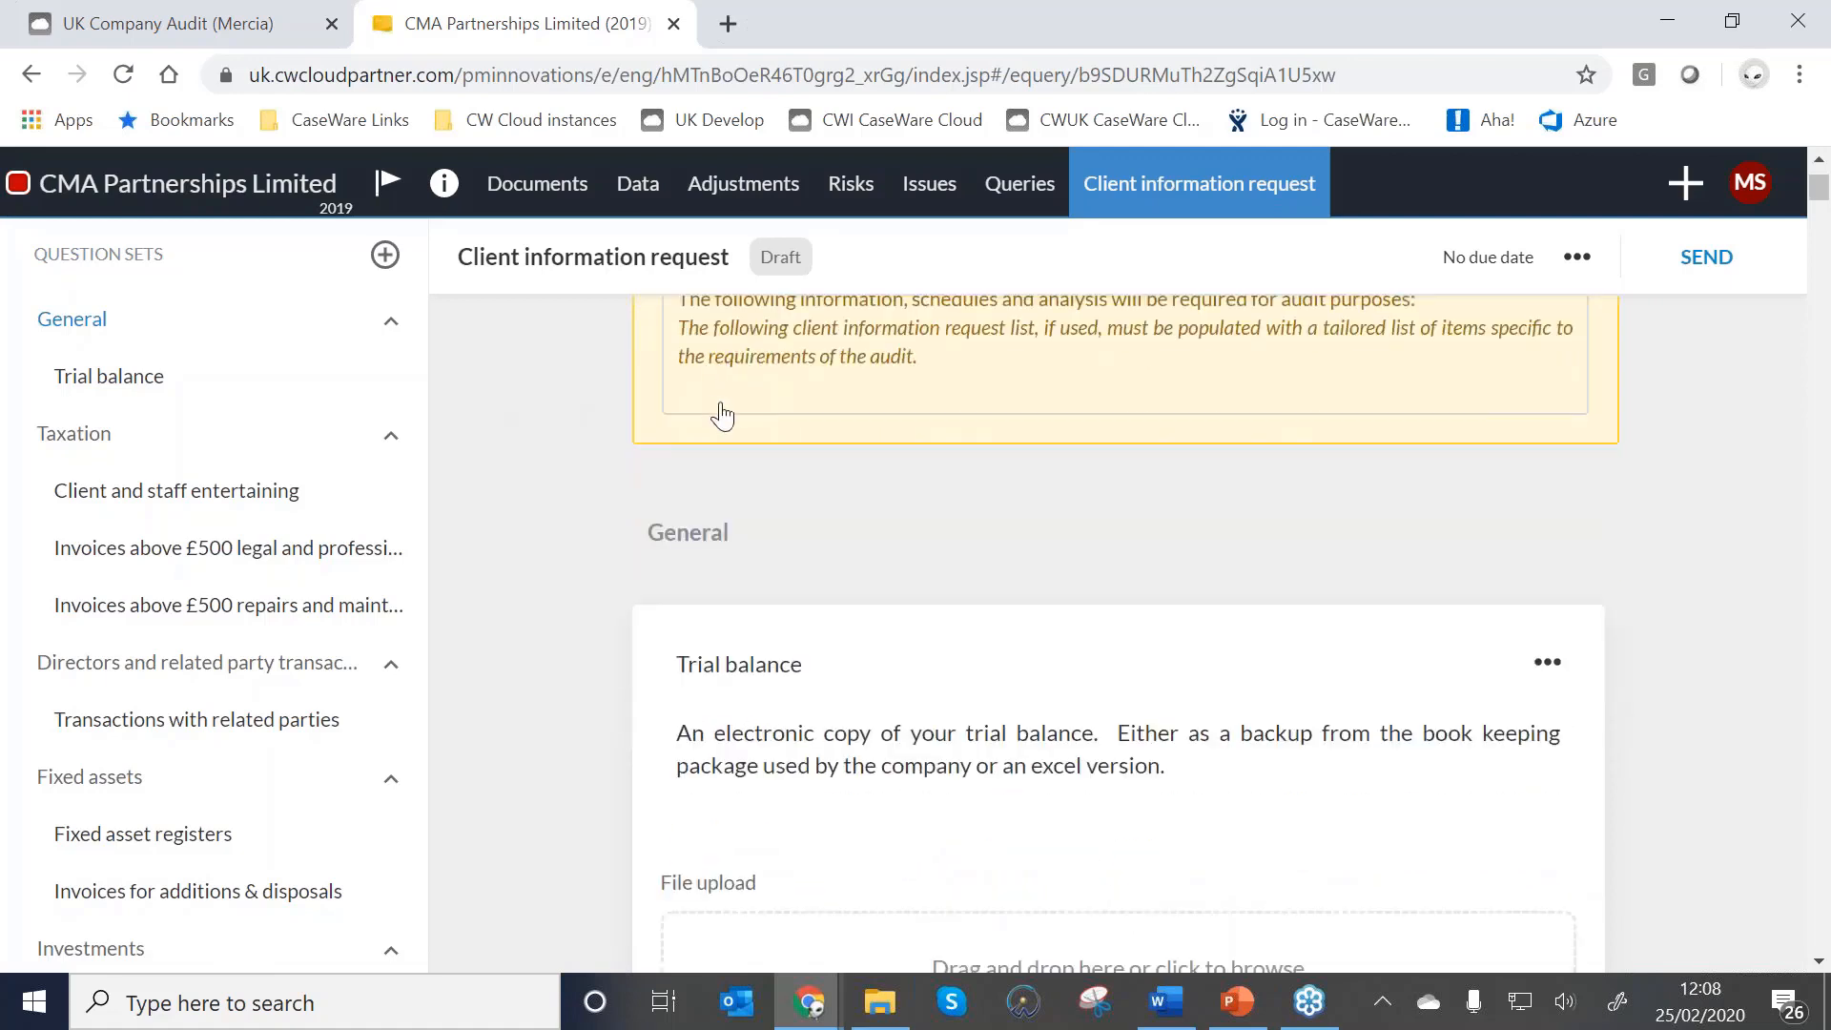
pyautogui.scroll(-1, 717, 420)
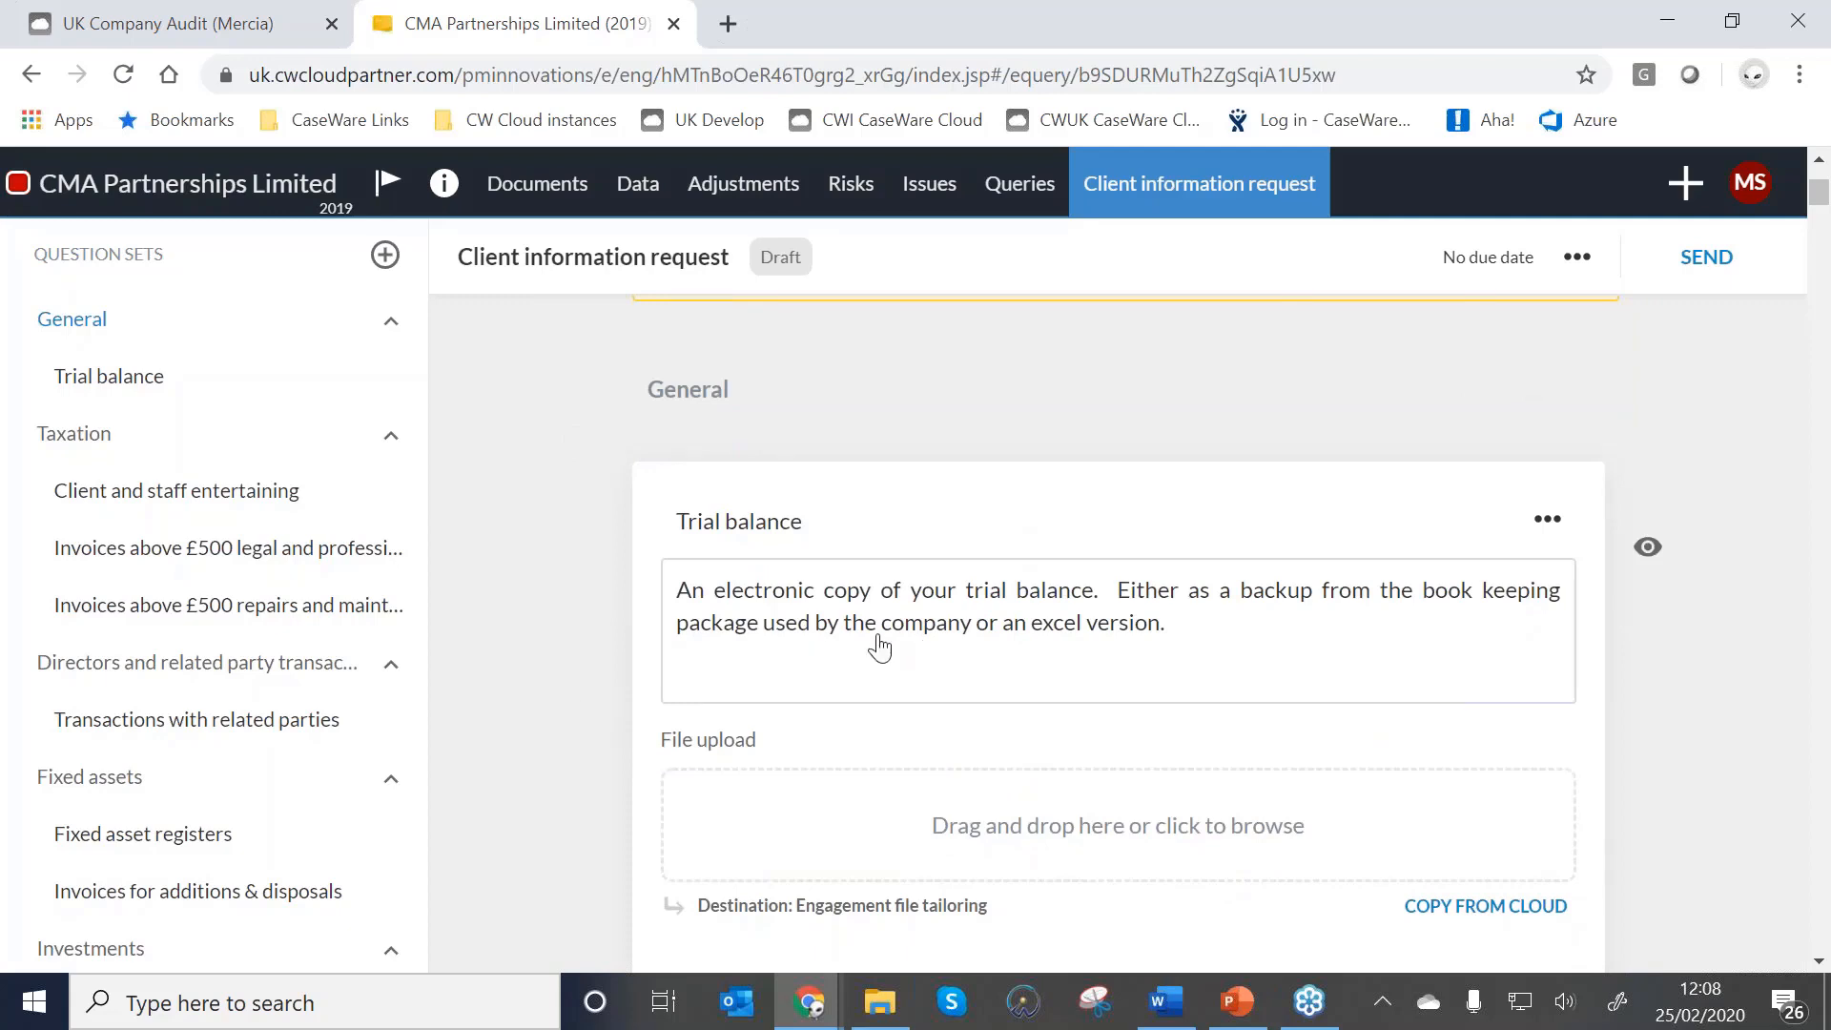
pyautogui.scroll(-1, 879, 647)
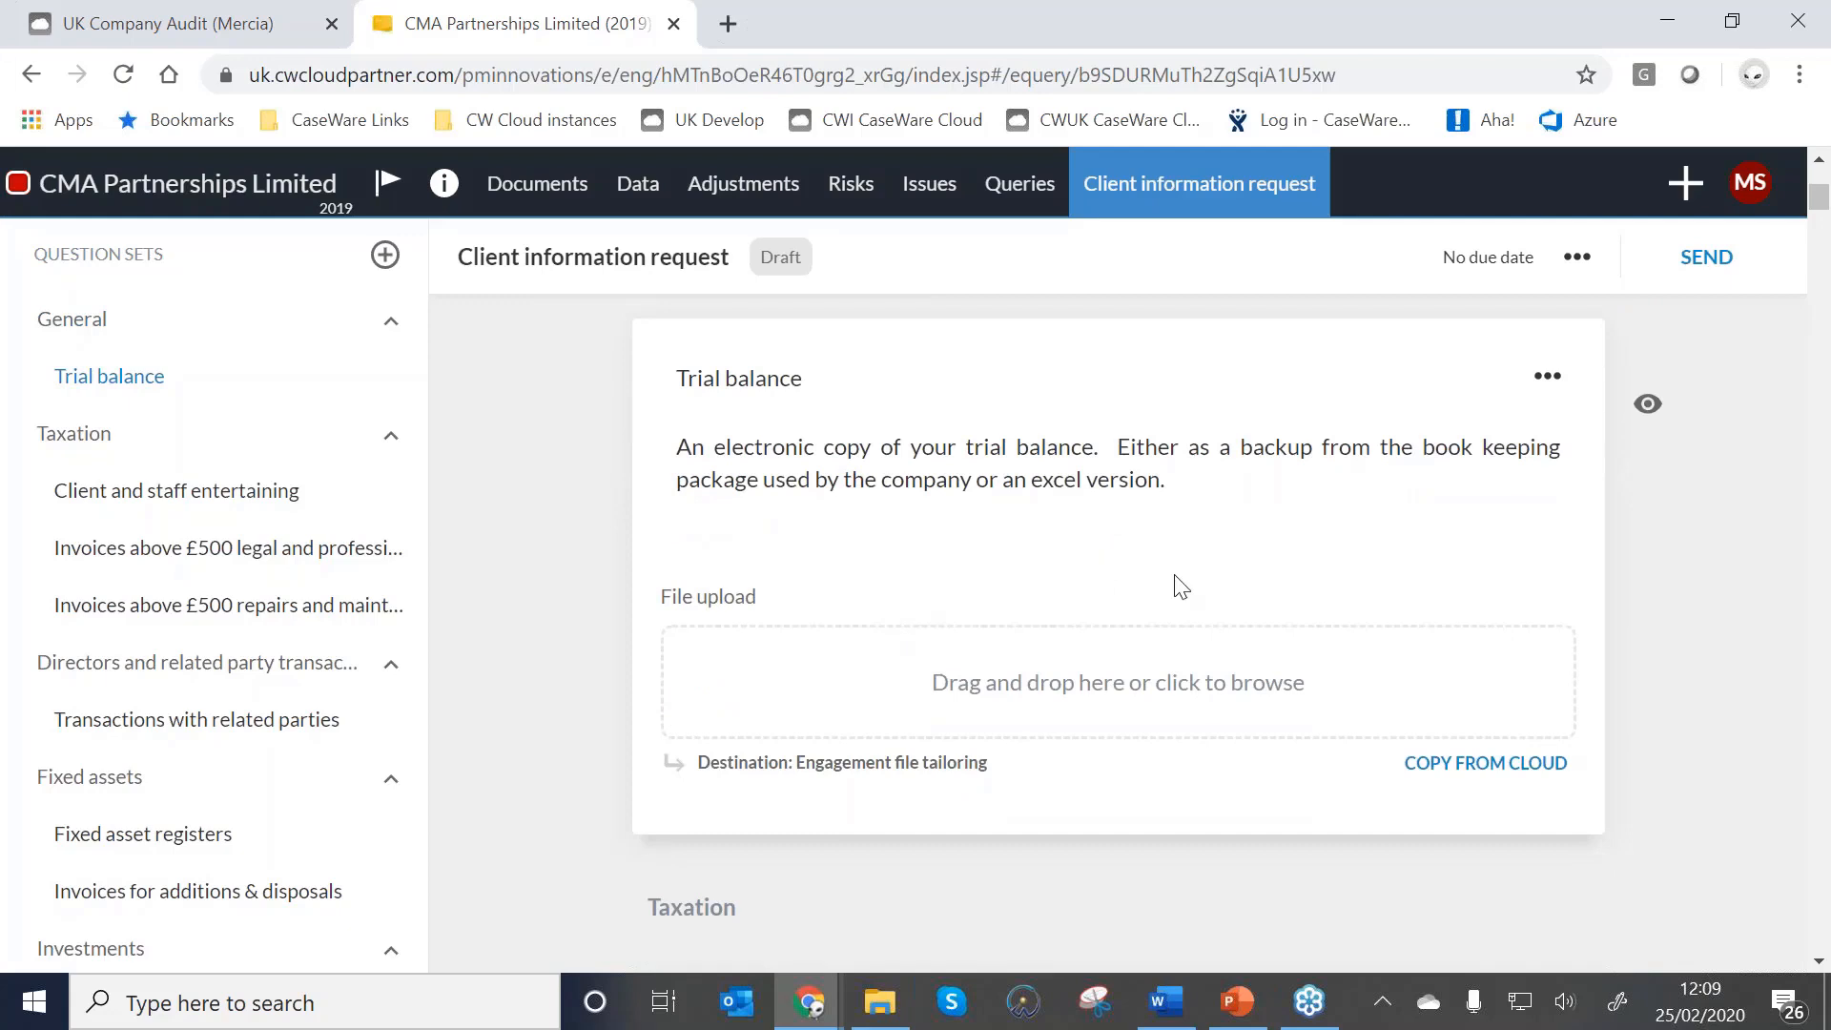
pyautogui.click(1017, 490)
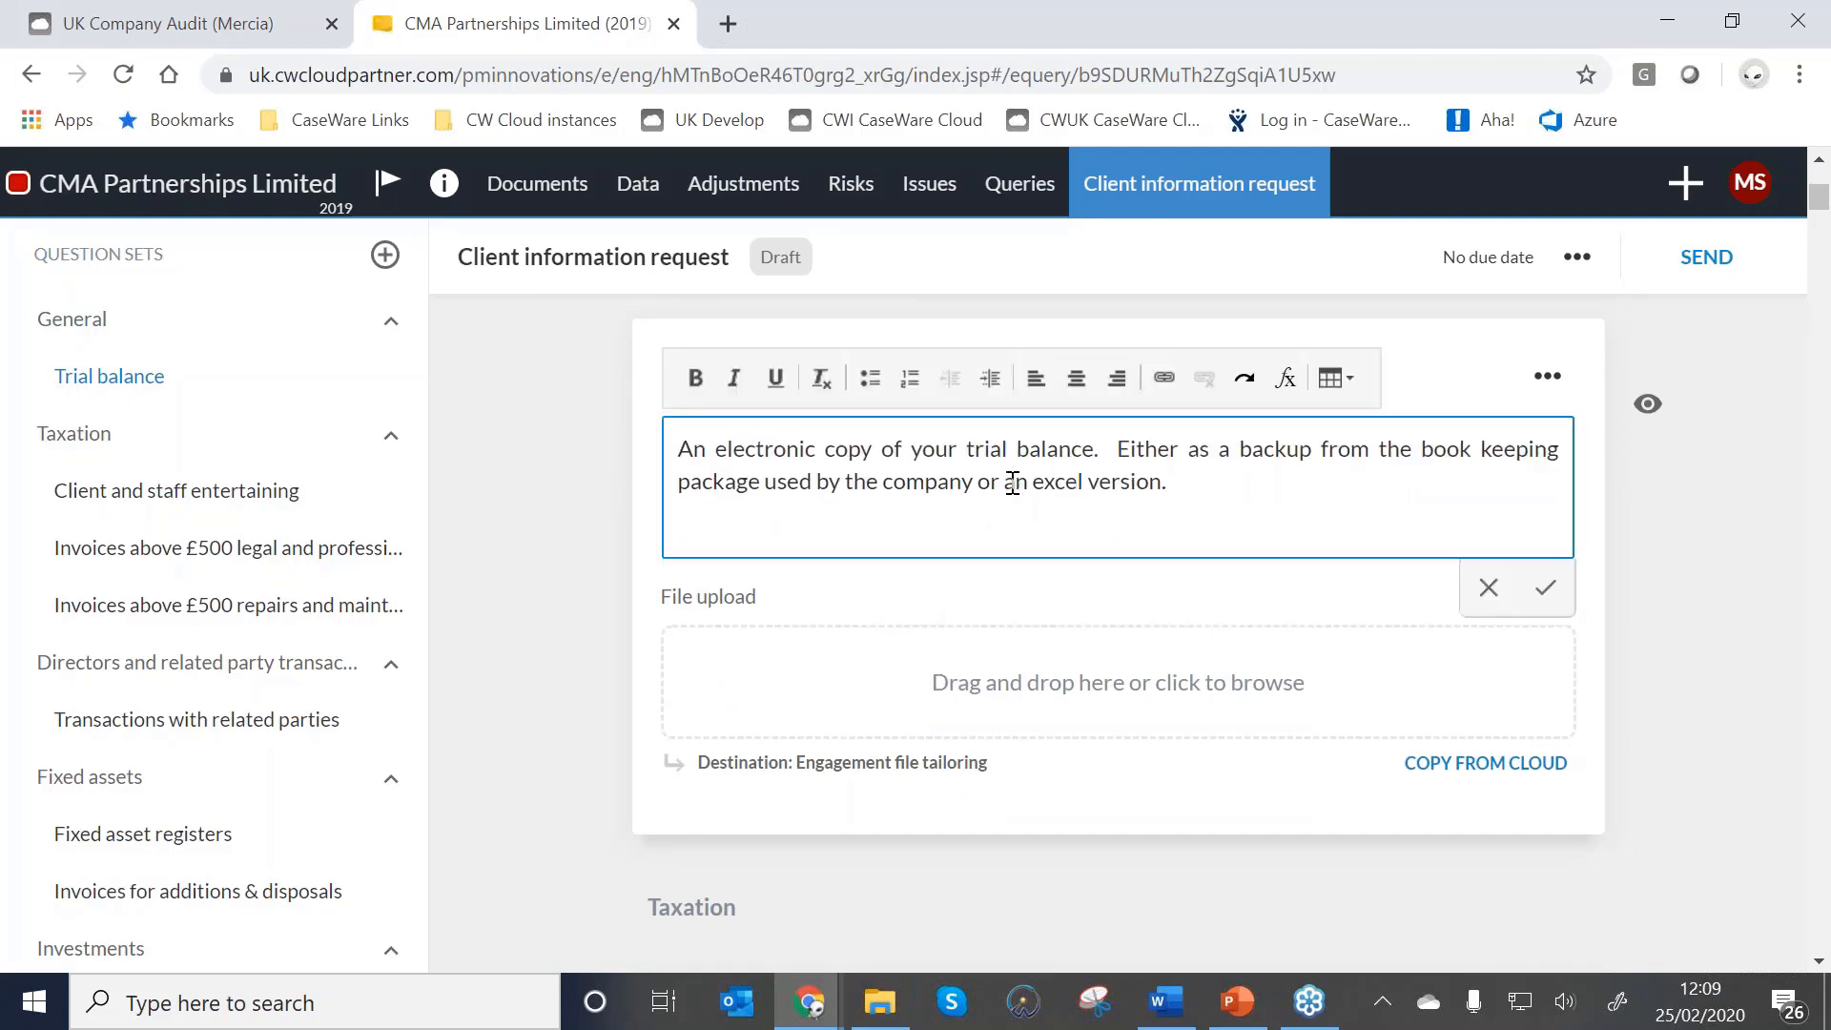
pyautogui.moveTo(996, 488); pyautogui.dragTo(1114, 444)
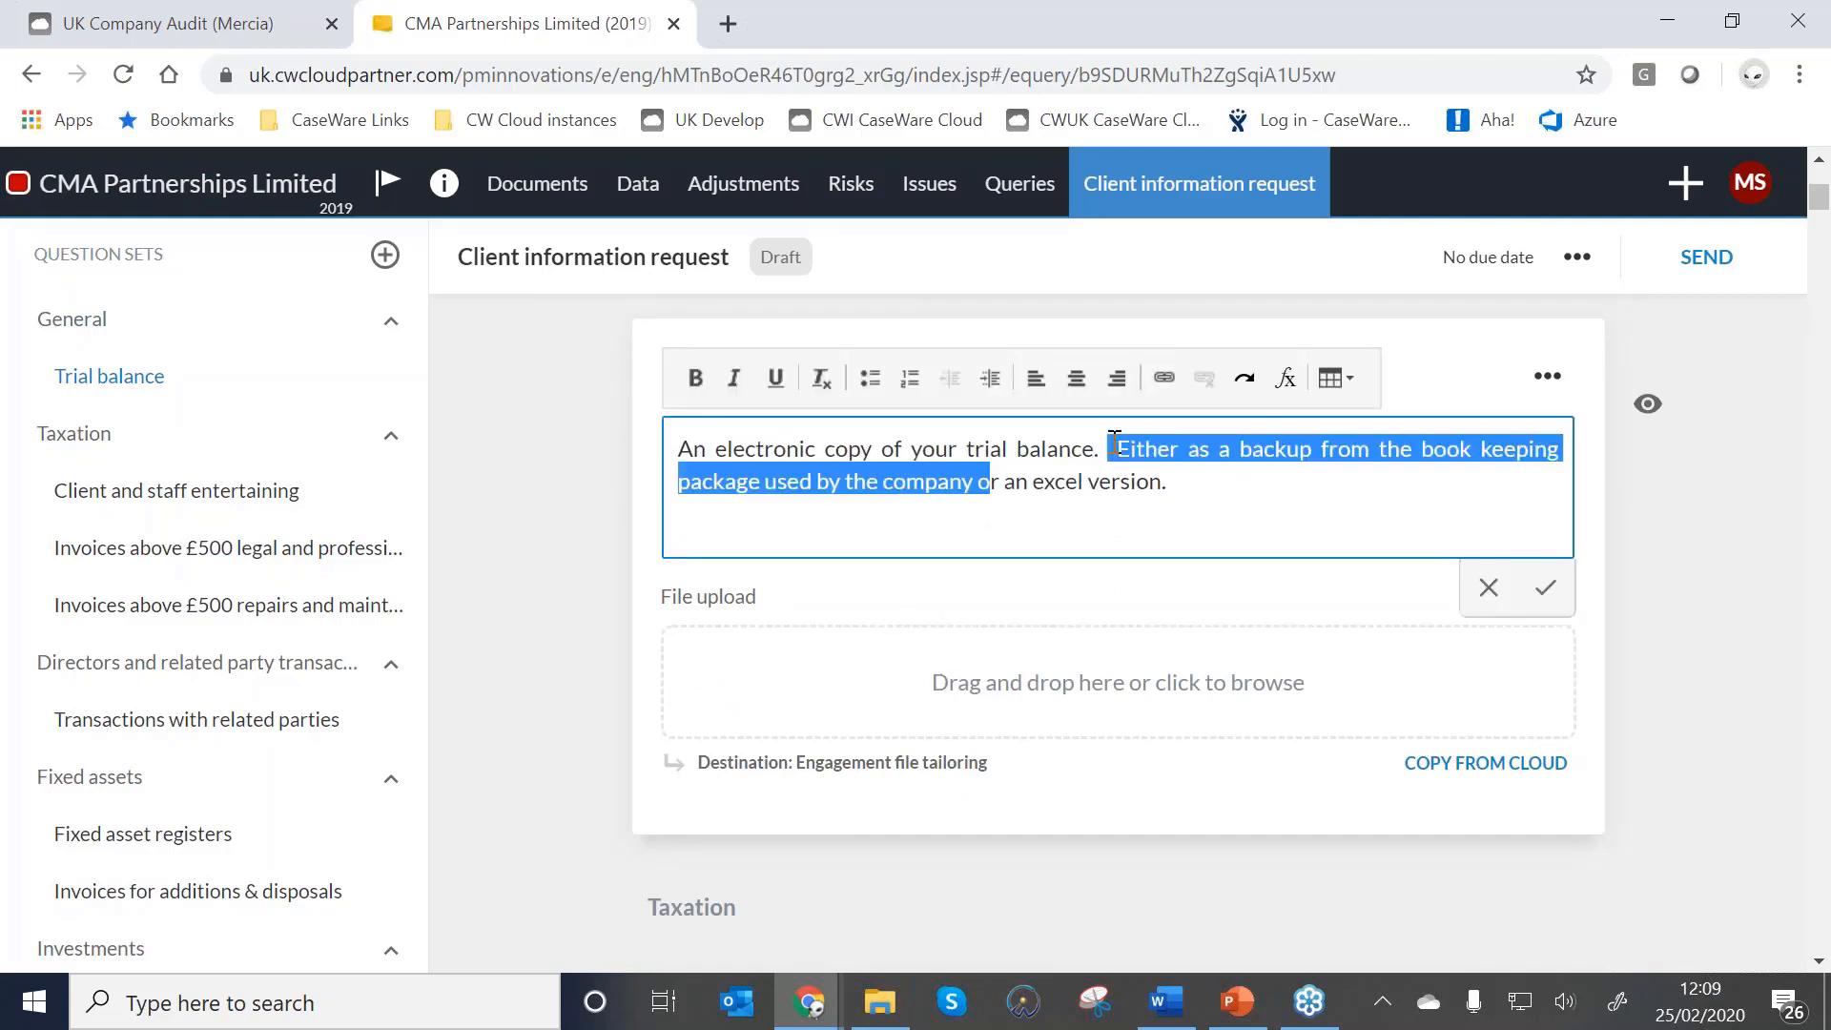
pyautogui.press('Delete')
pyautogui.press('Delete')
pyautogui.press('Delete')
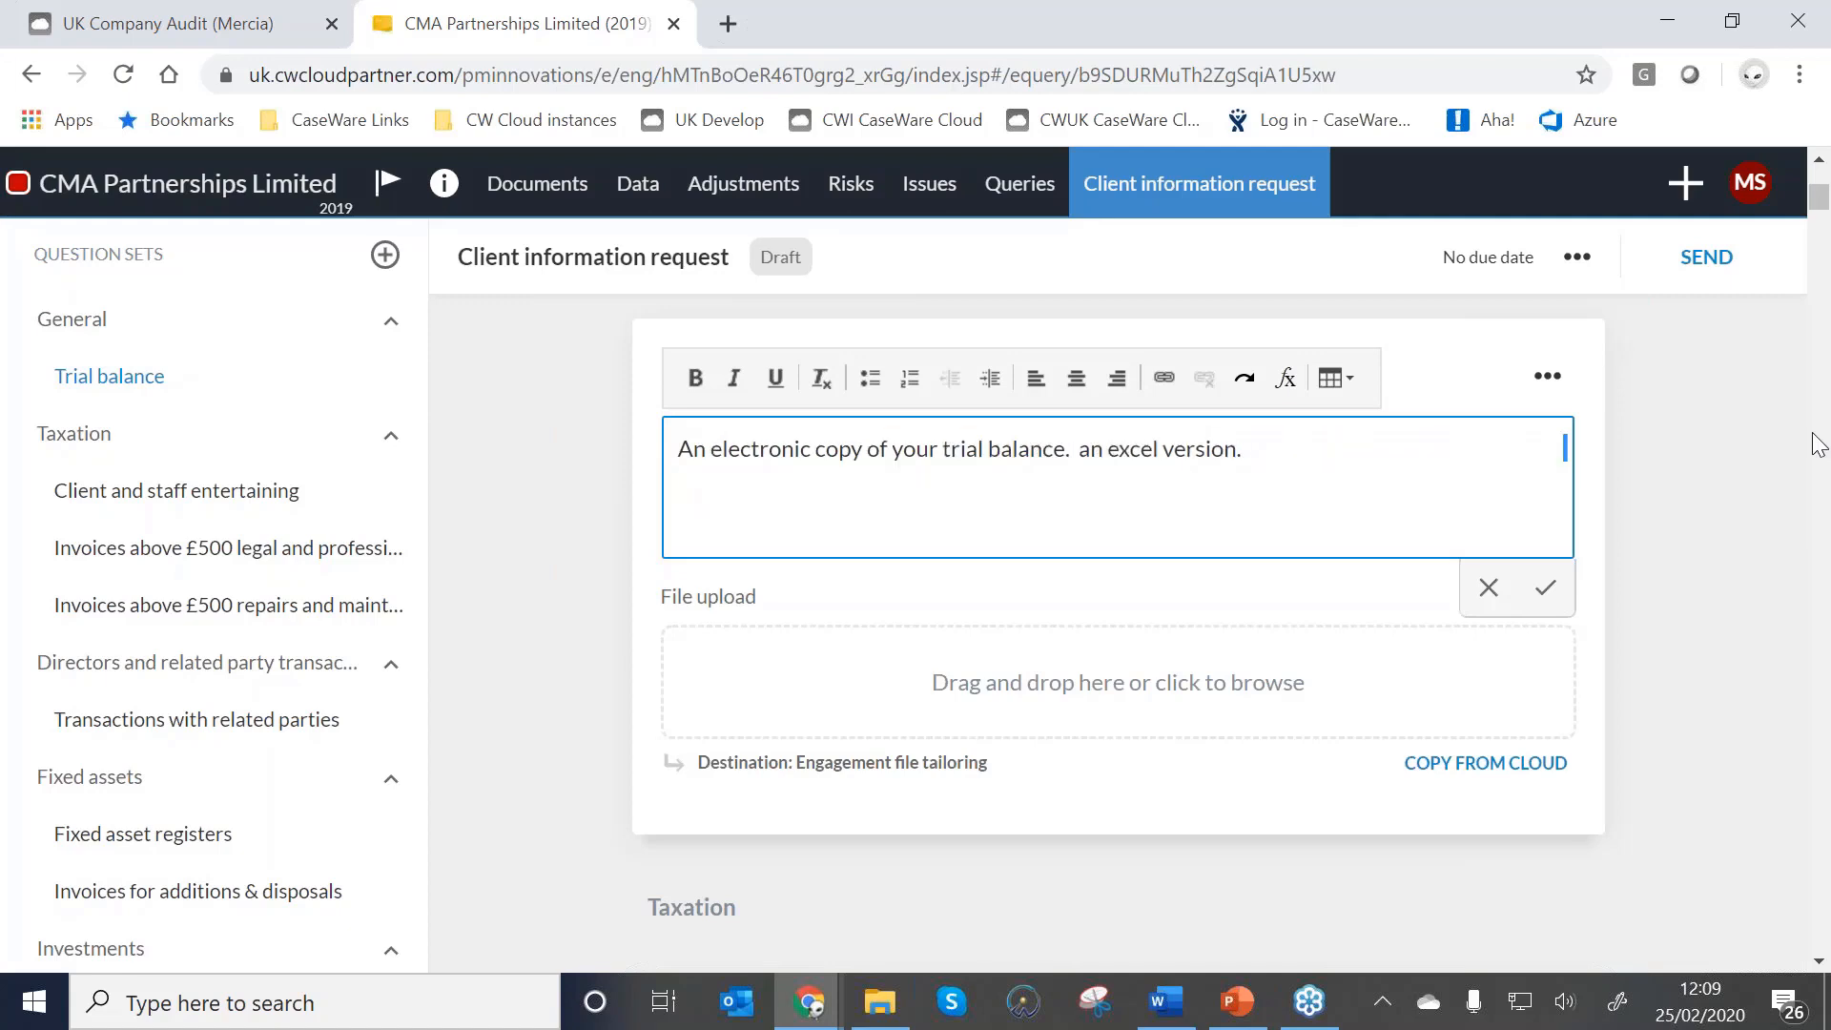
pyautogui.press('BackSpace')
pyautogui.press('BackSpace')
pyautogui.write('as')
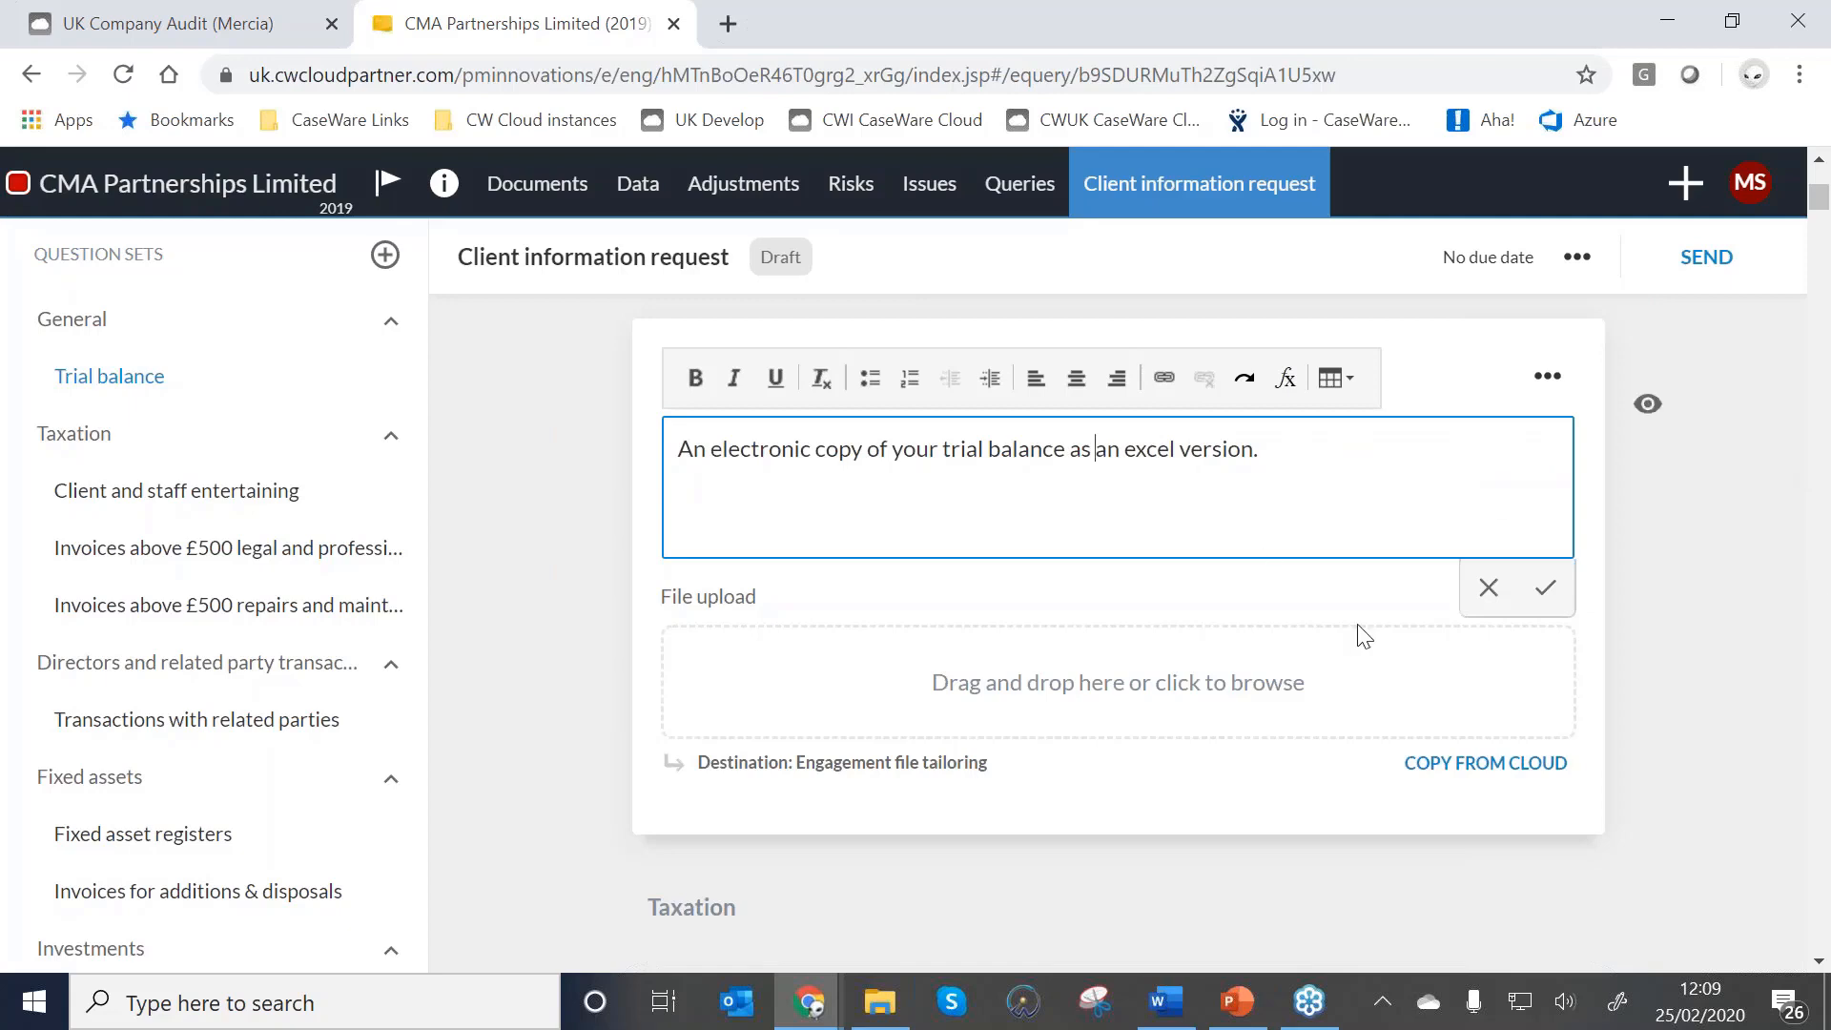
pyautogui.click(1560, 587)
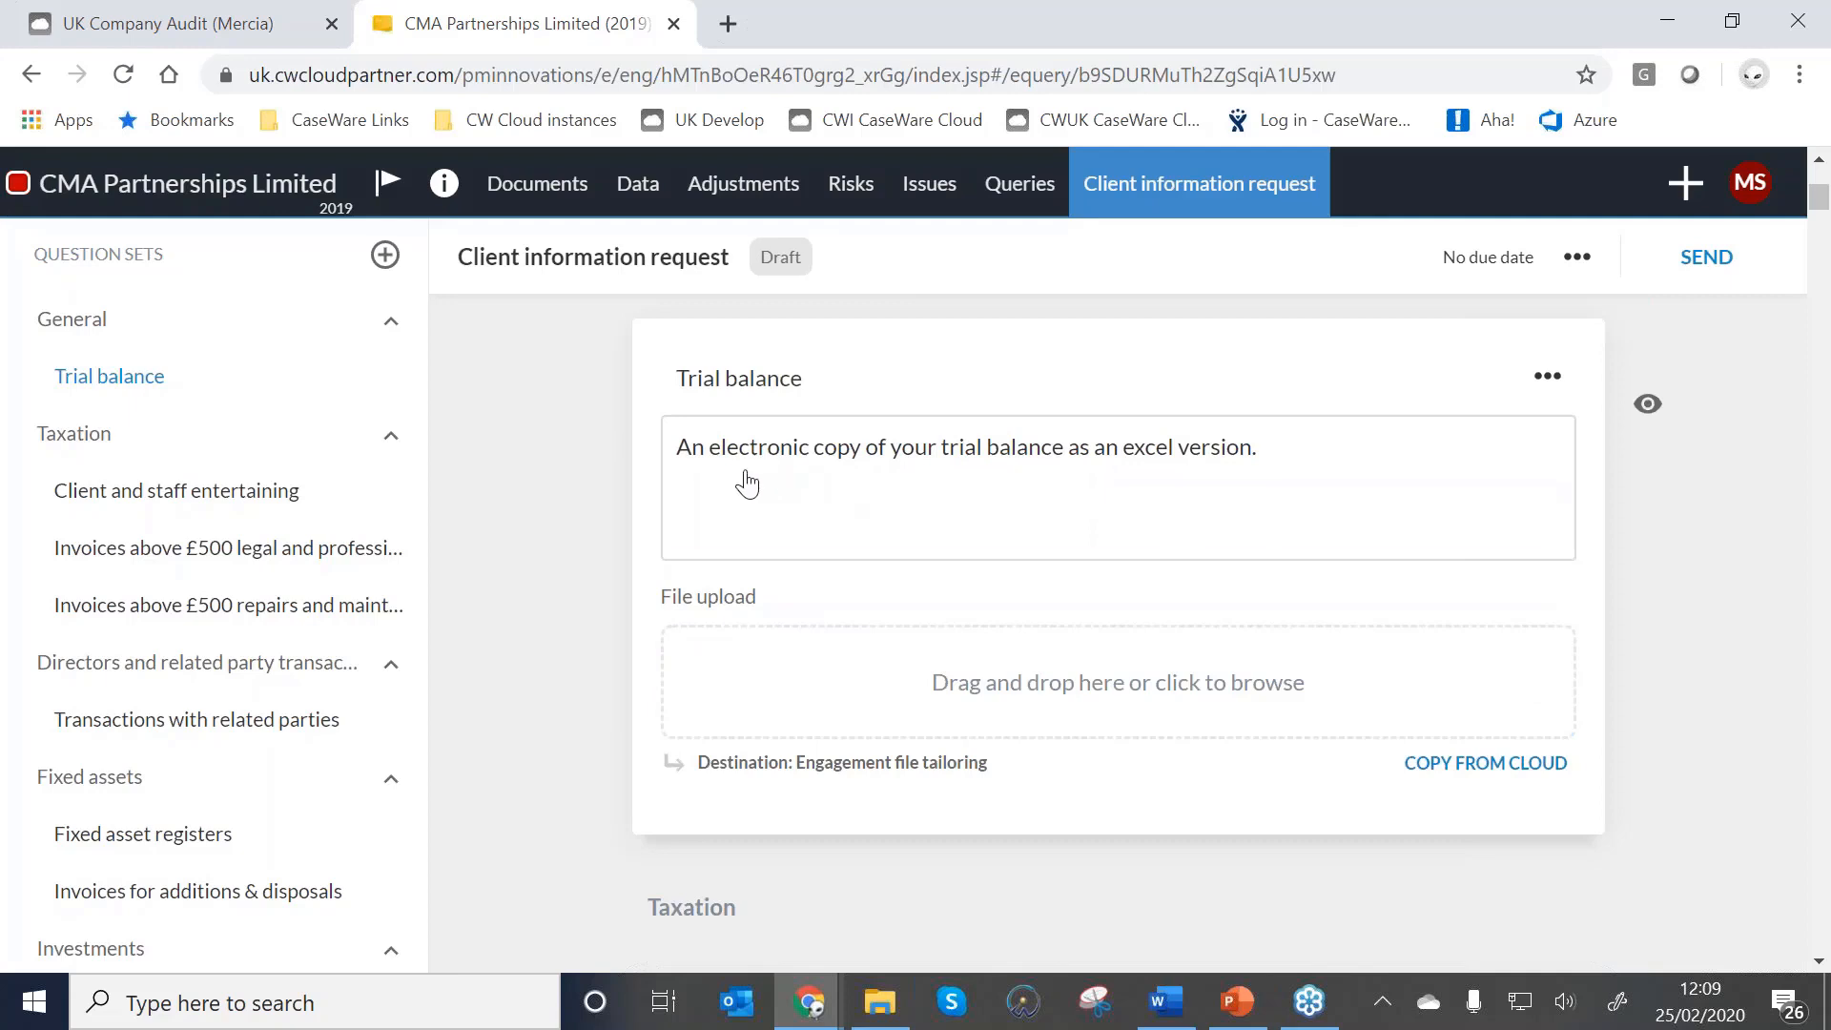
# Leave the Trial balance upload destination as Engagement file tailoring and go to Investment manager reports.
pyautogui.click(809, 765)
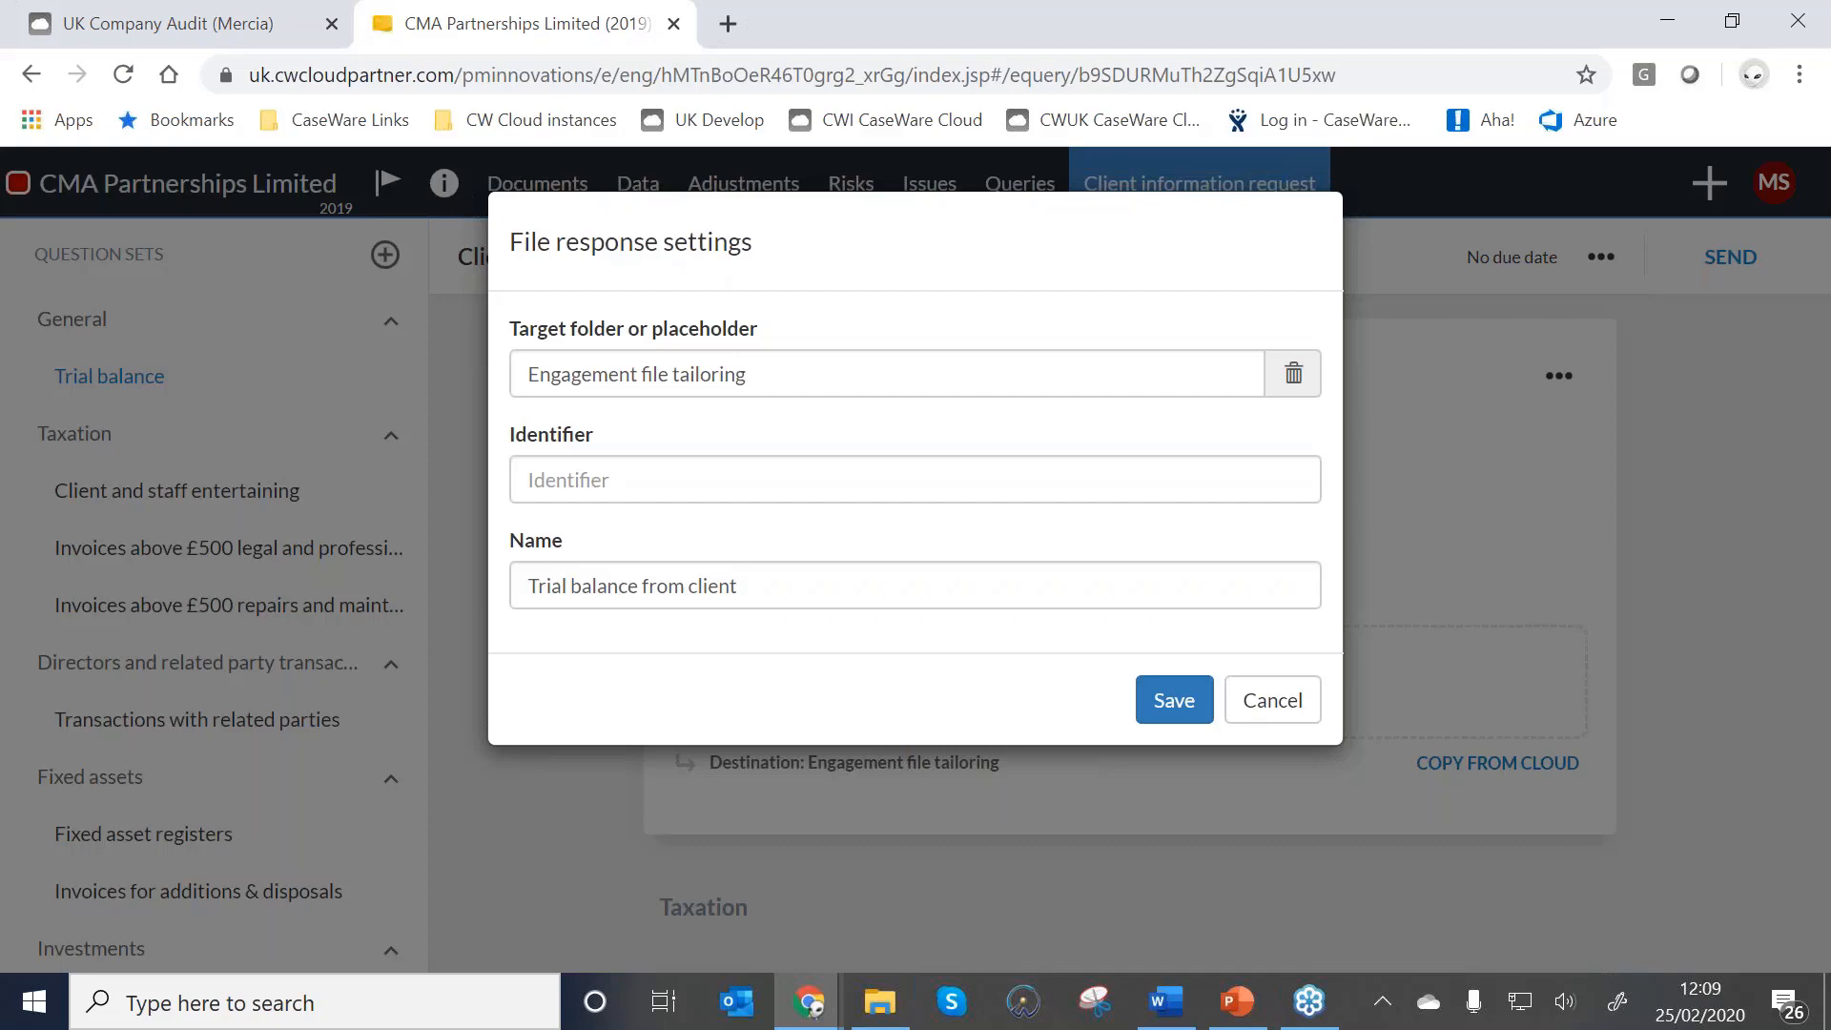
pyautogui.click(1274, 699)
pyautogui.scroll(-5, 1150, 770)
pyautogui.scroll(-1, 1154, 774)
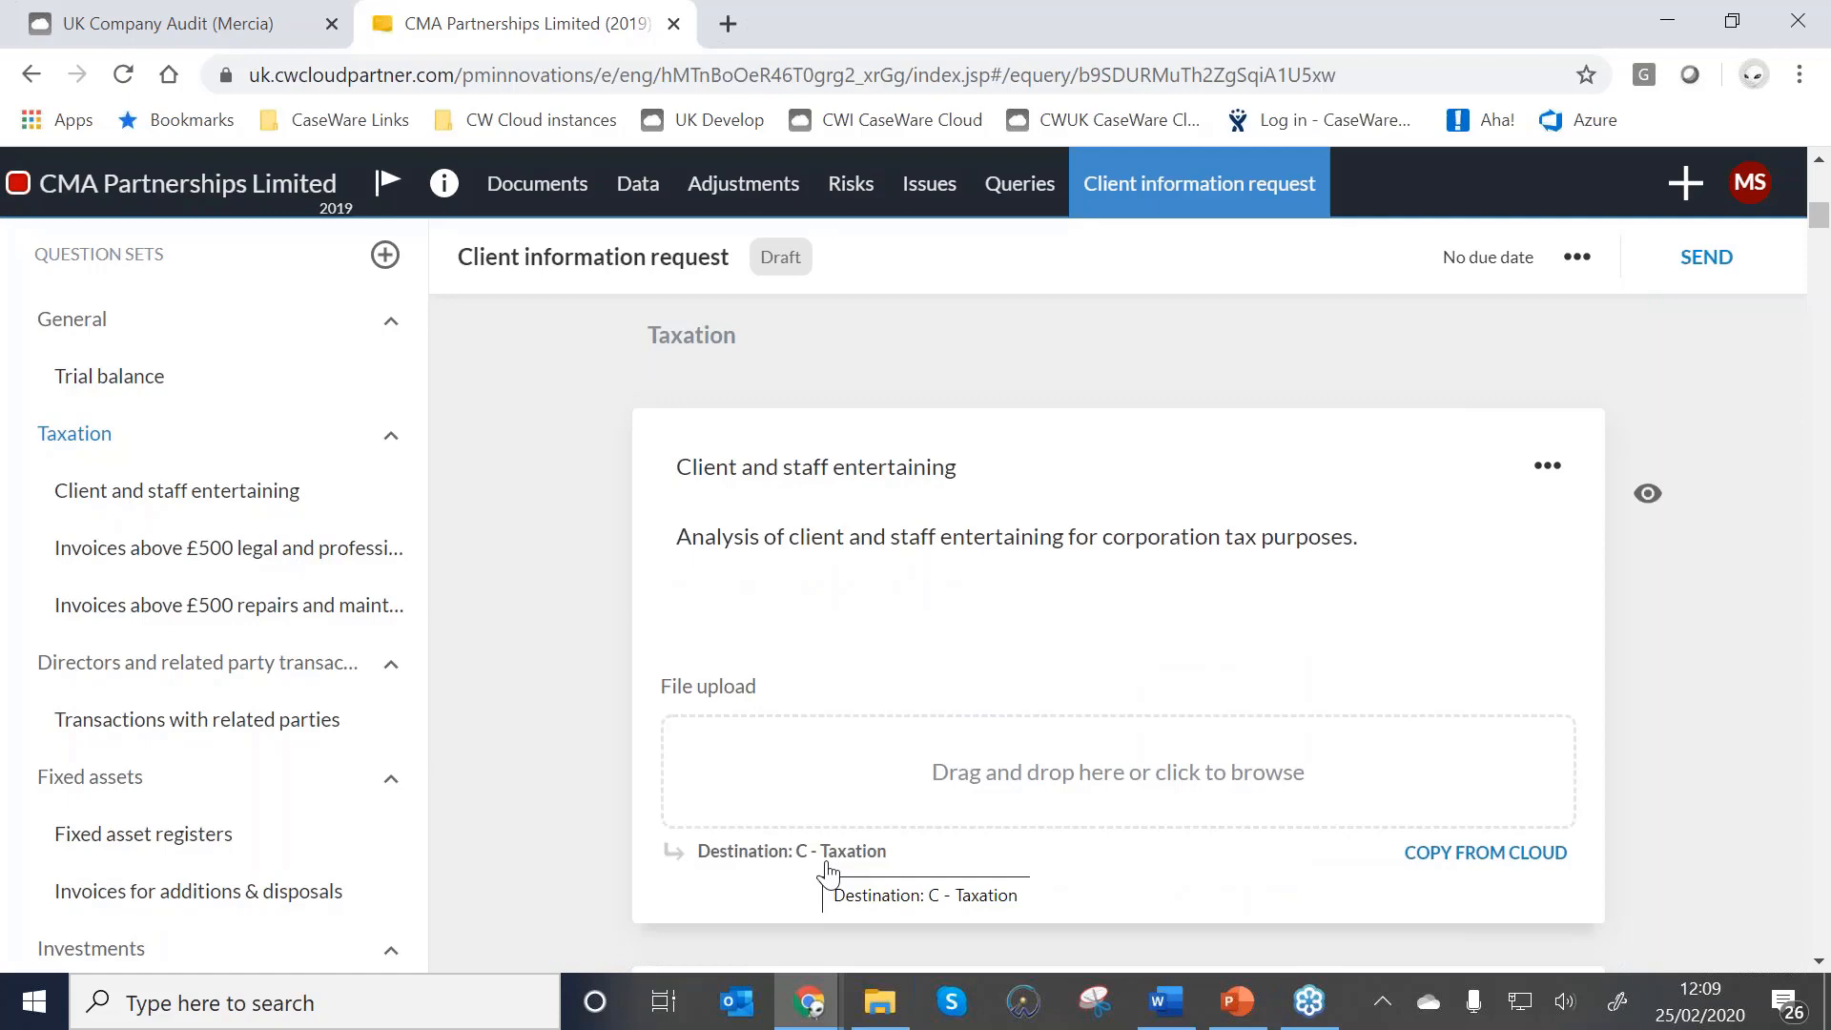
pyautogui.scroll(-1, 90, 817)
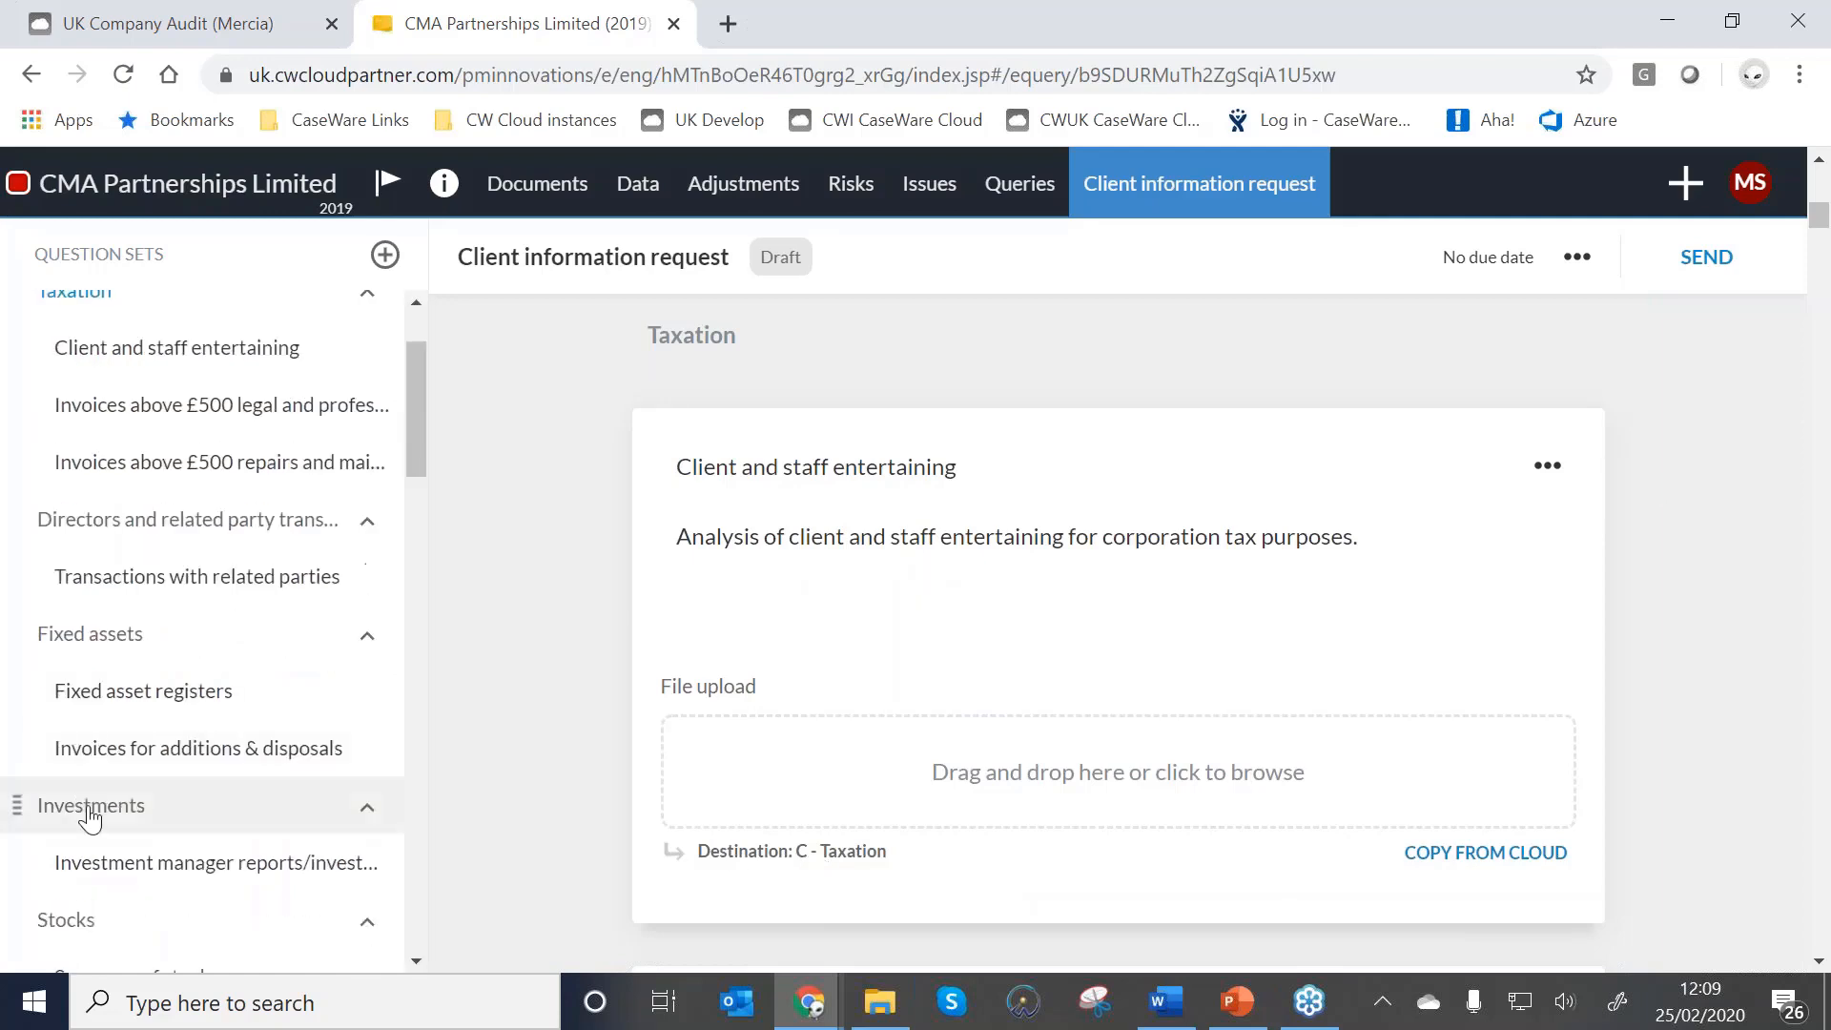
pyautogui.click(171, 864)
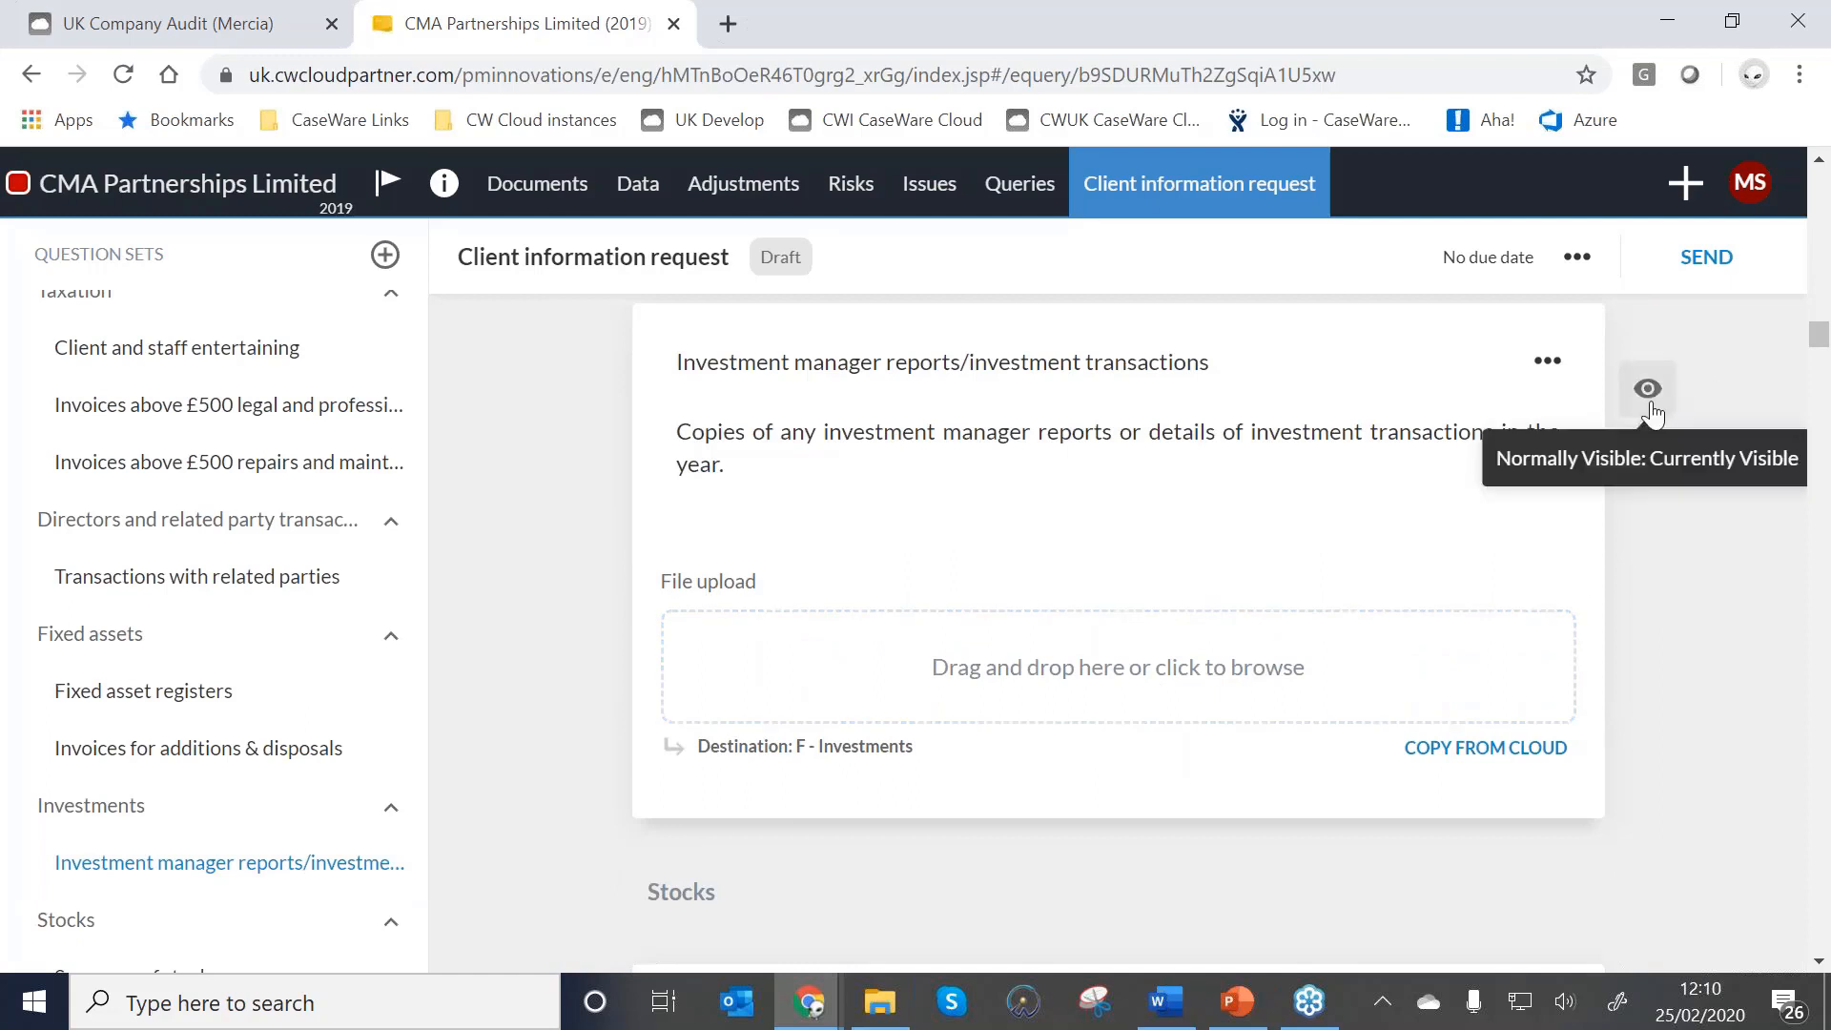
# Hide the Investment manager reports question from the client and confirm it in the all-items view.
pyautogui.click(1651, 405)
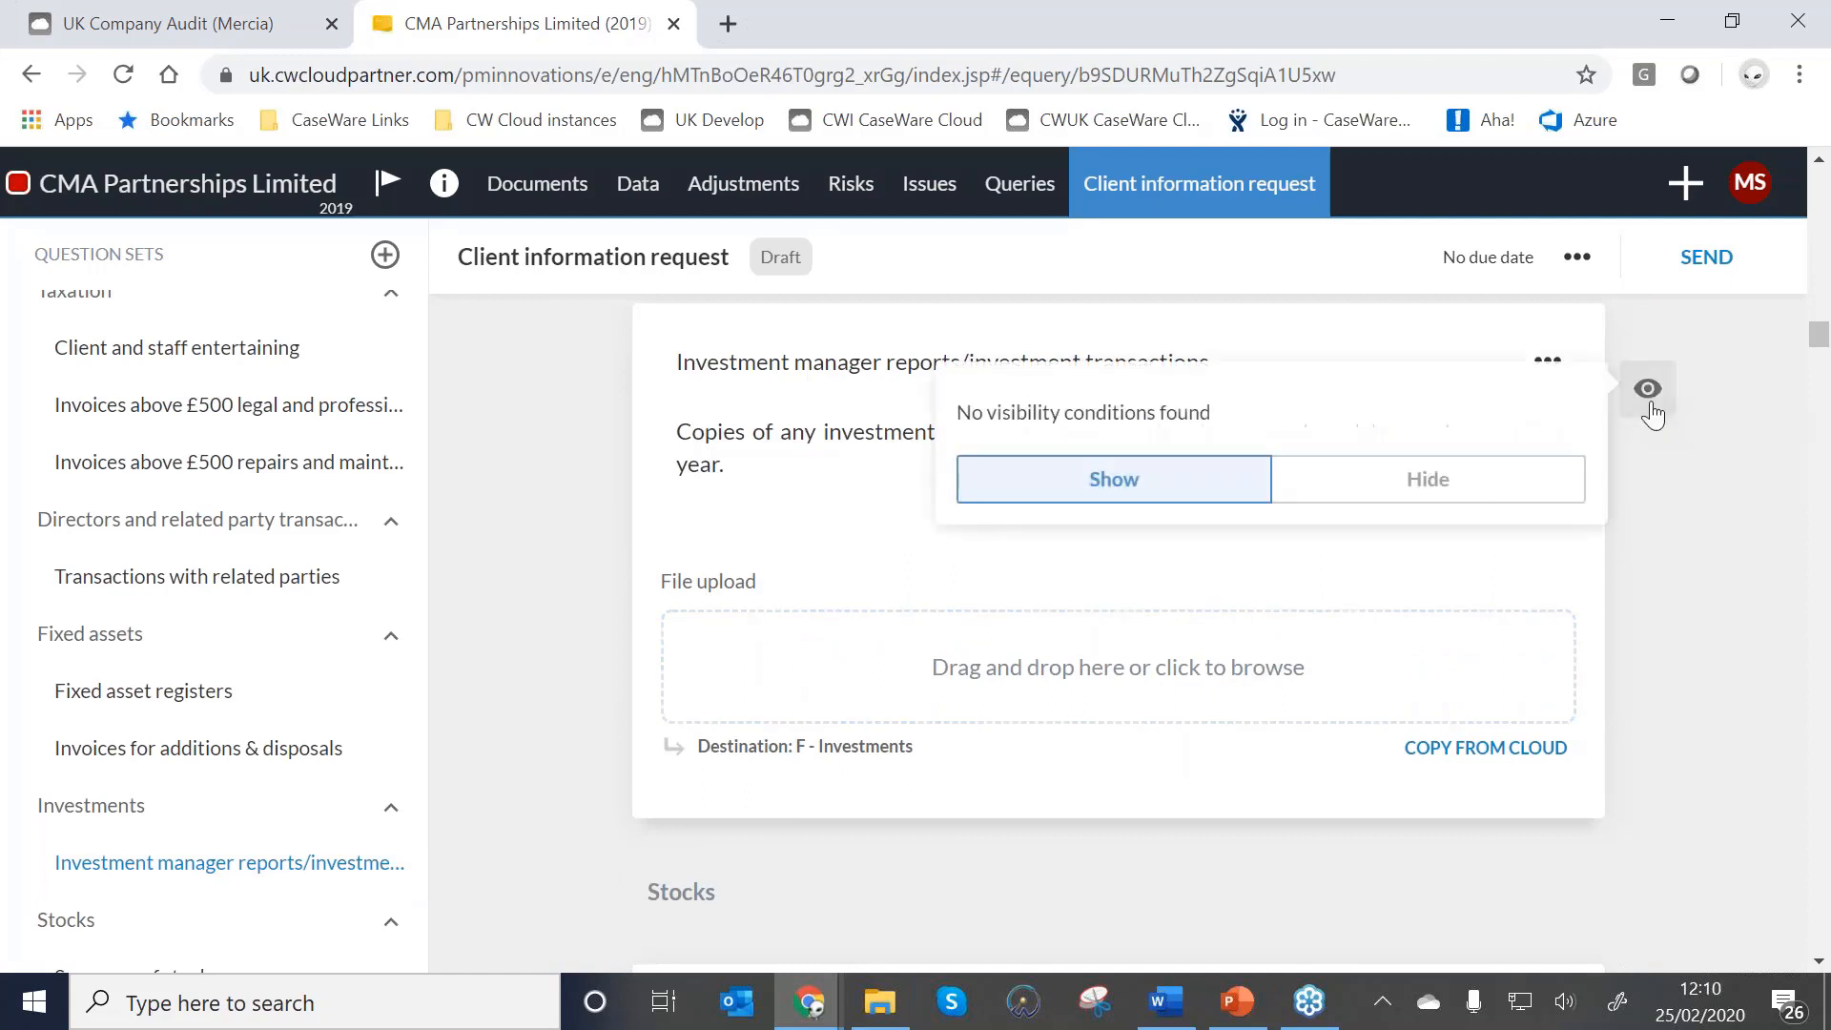
pyautogui.click(1445, 493)
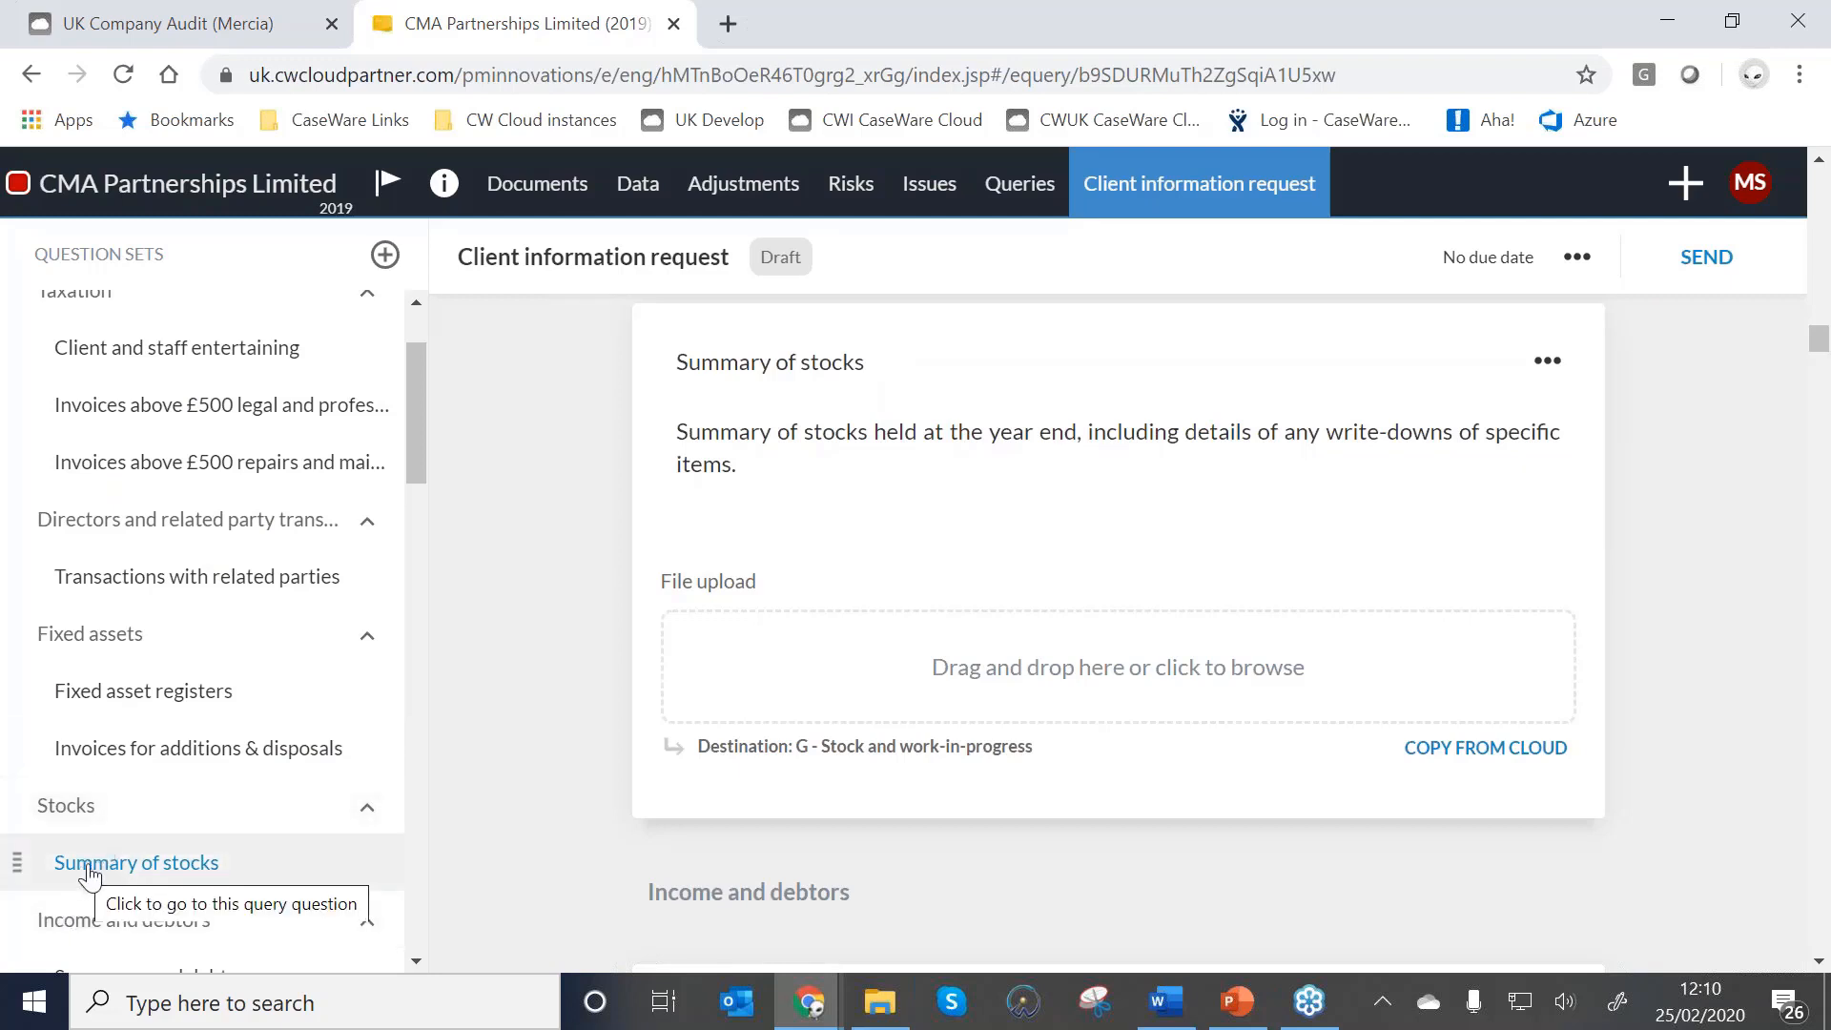
pyautogui.click(1578, 259)
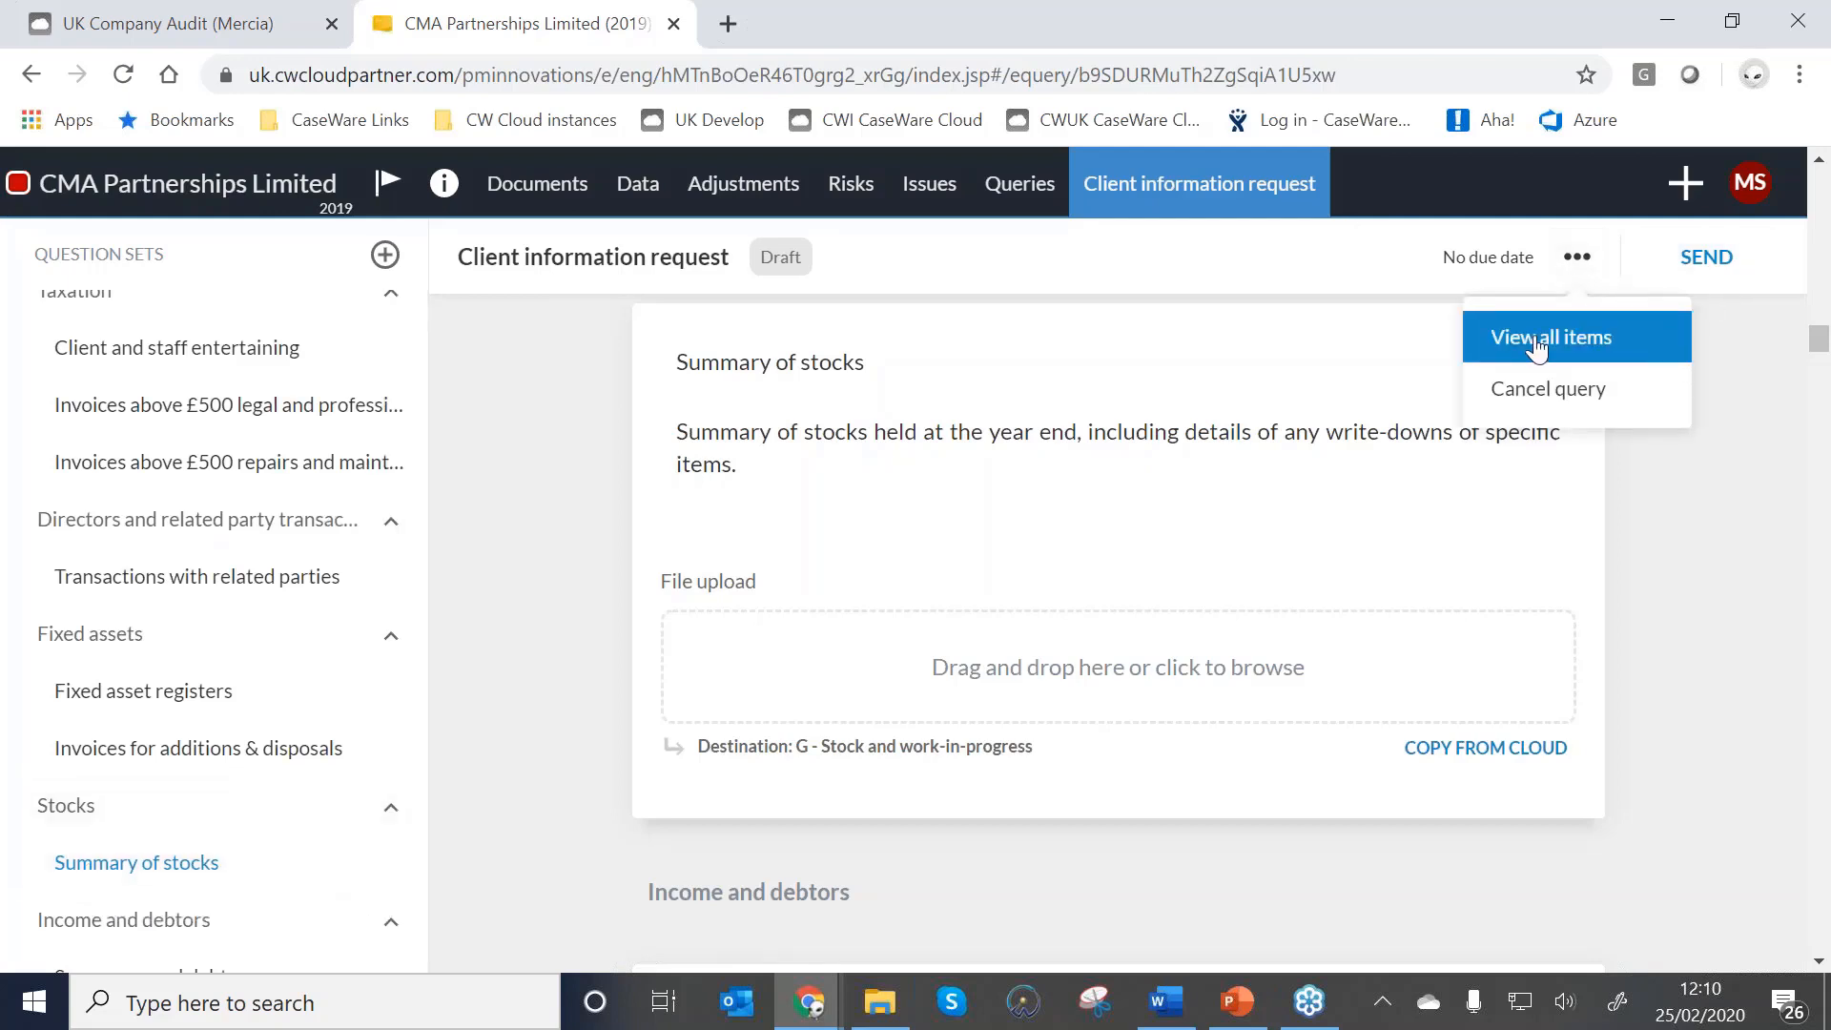
pyautogui.click(1537, 340)
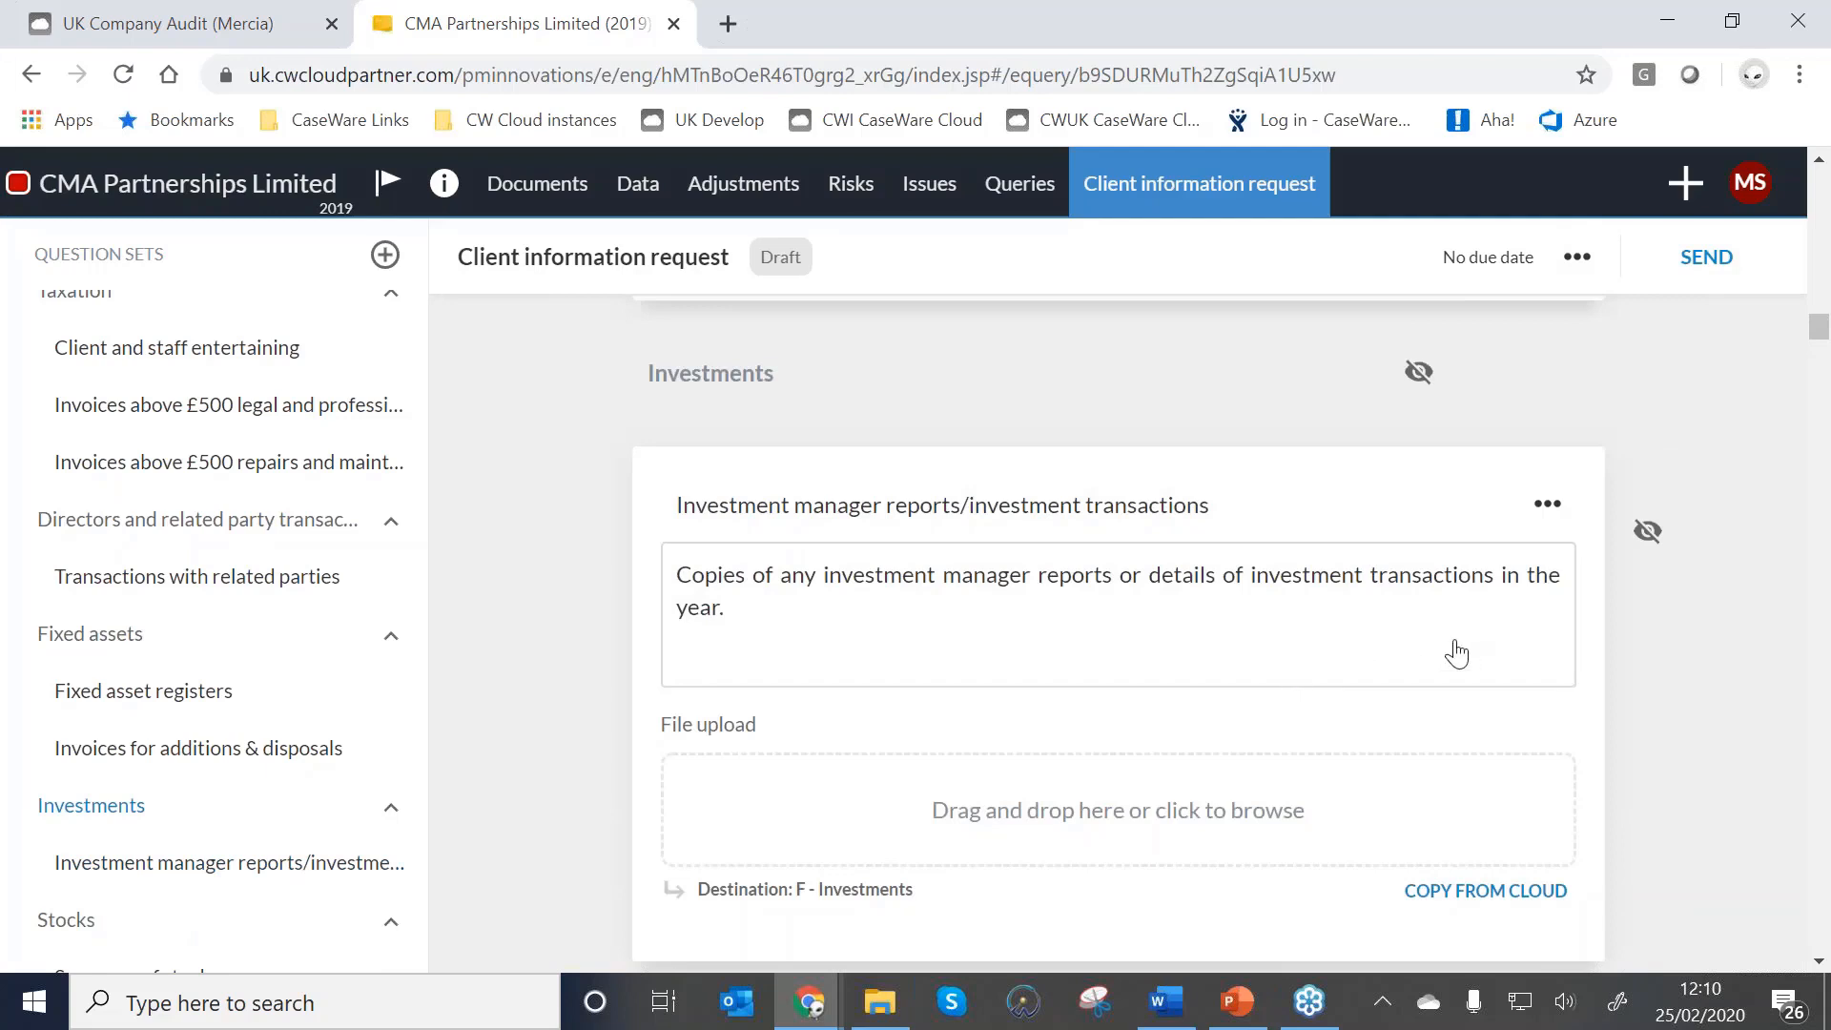
pyautogui.click(1646, 534)
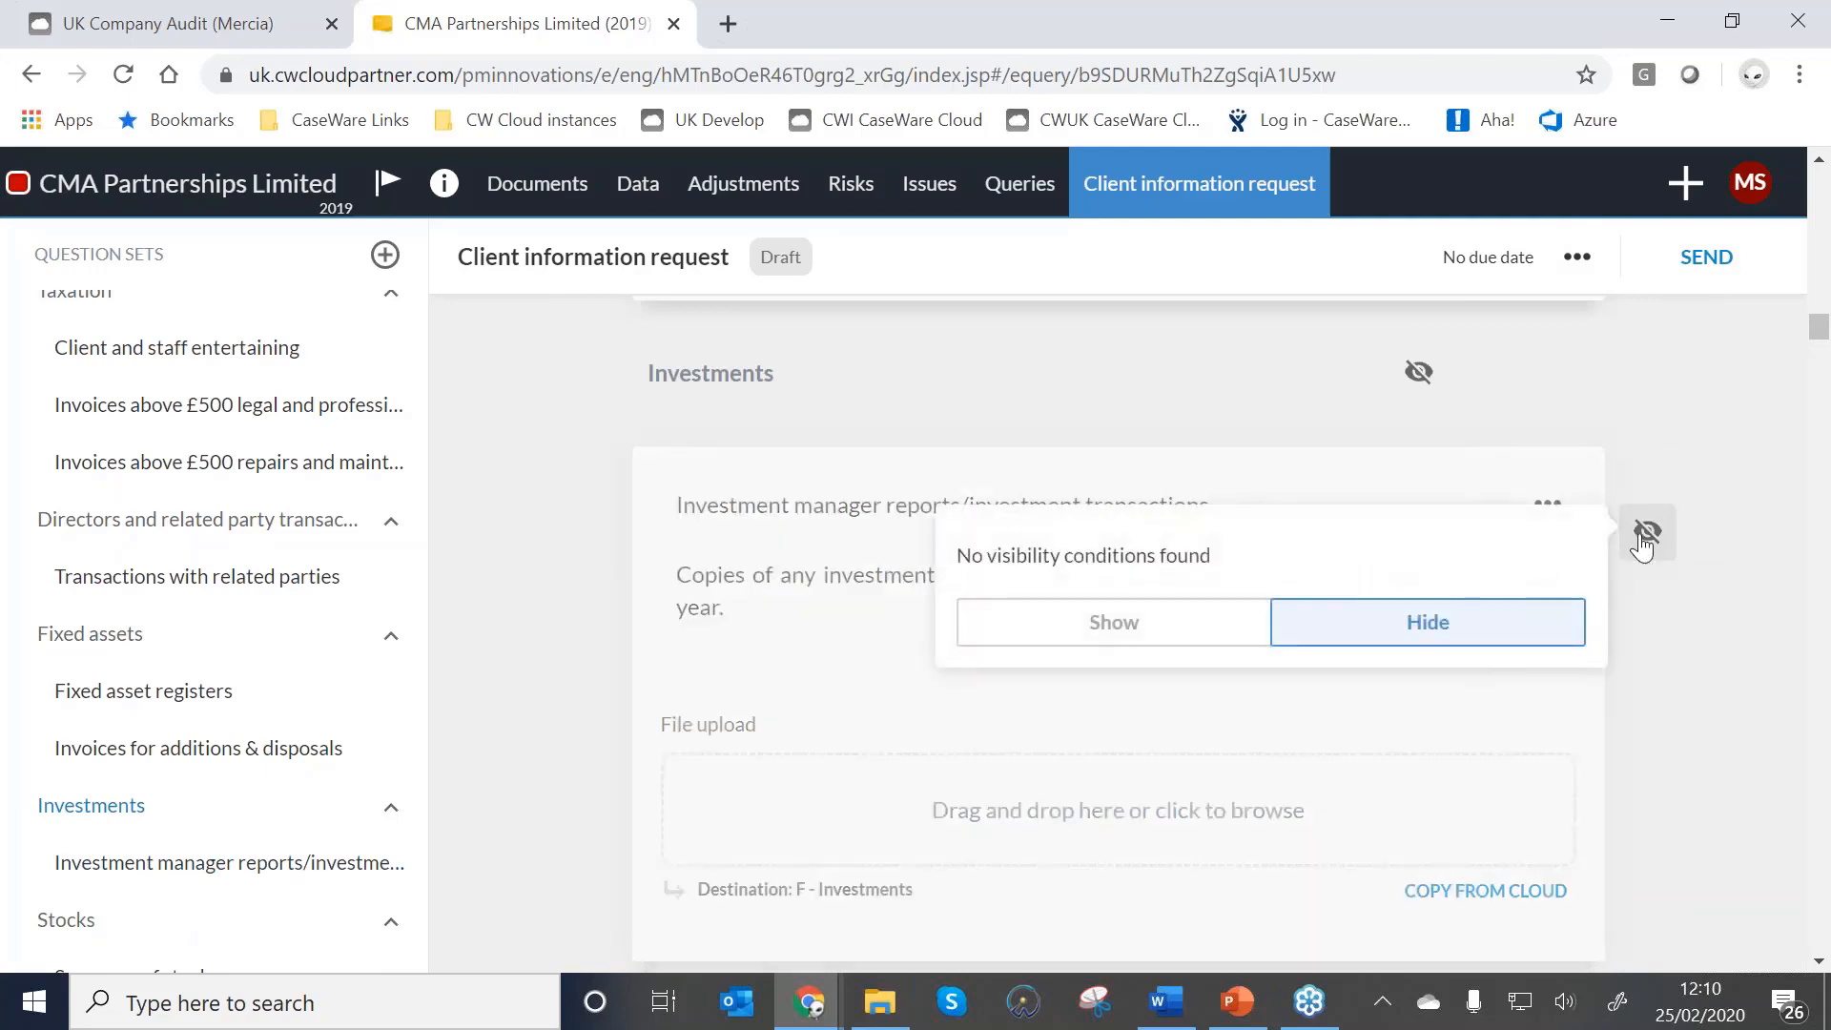
pyautogui.click(1646, 534)
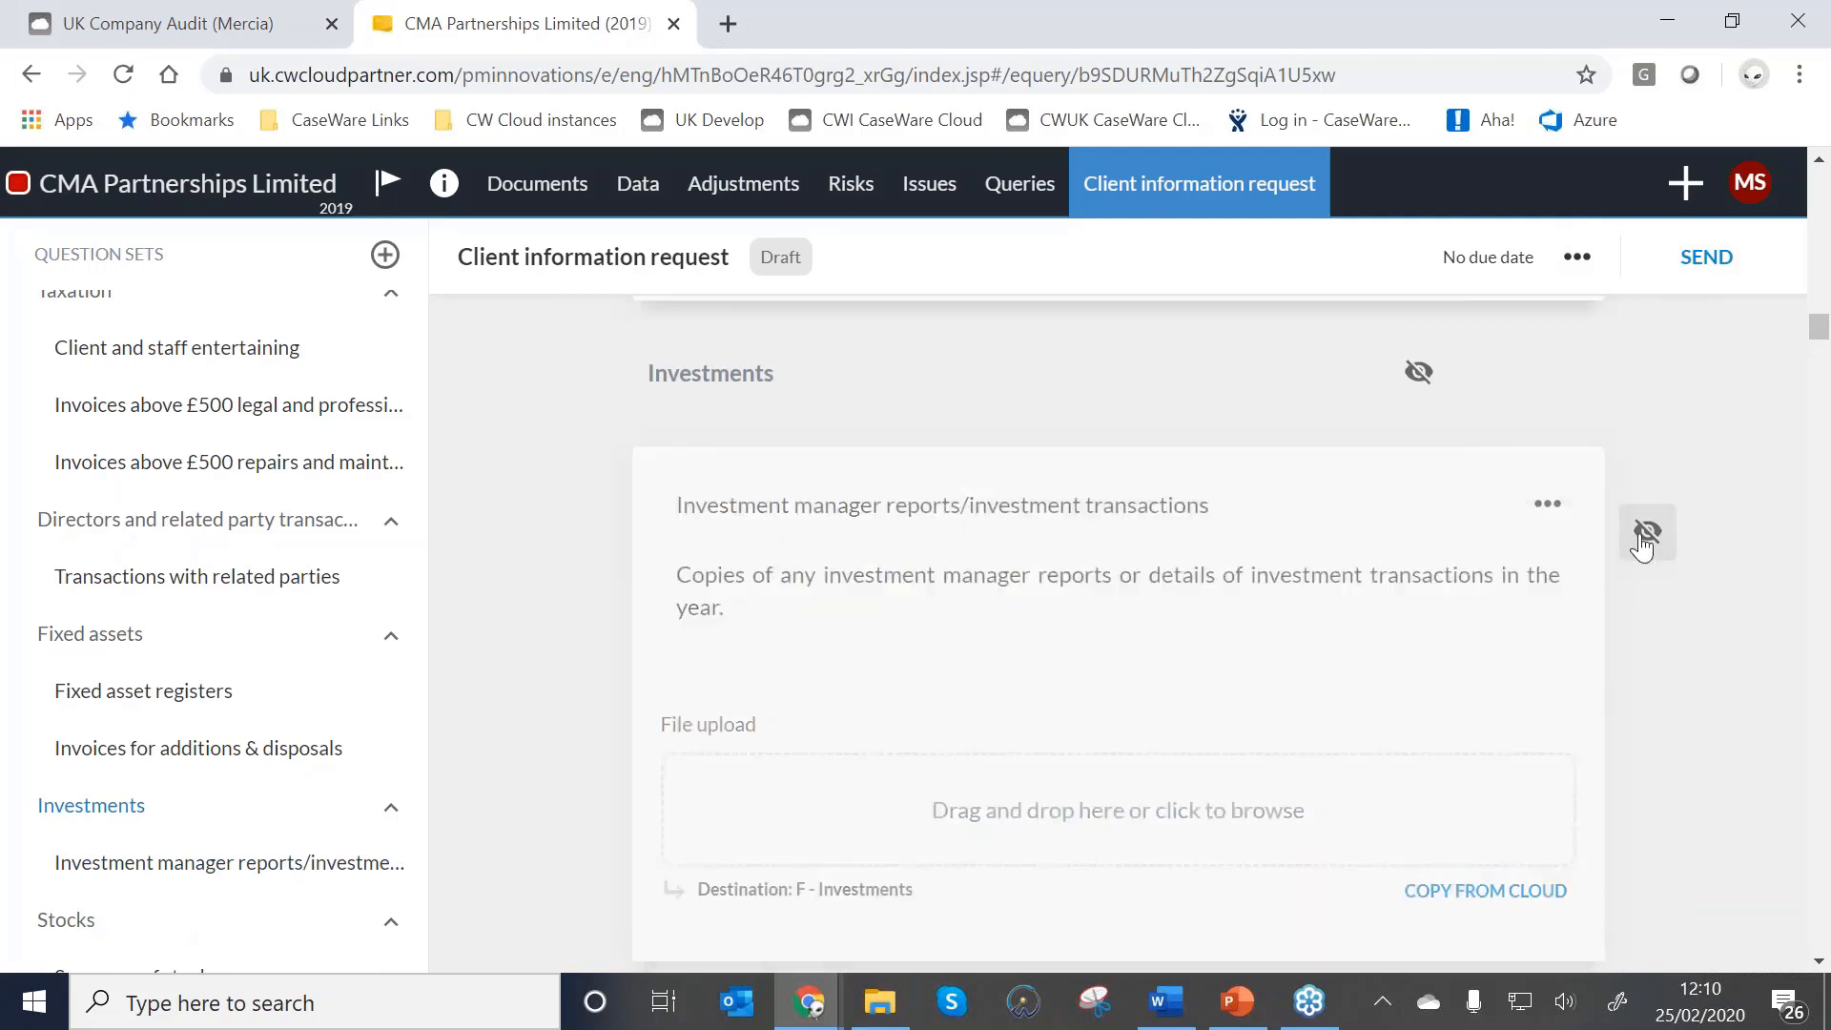
# Show only client-visible questions and jump back to the Trial balance question.
pyautogui.click(1578, 259)
pyautogui.click(1524, 360)
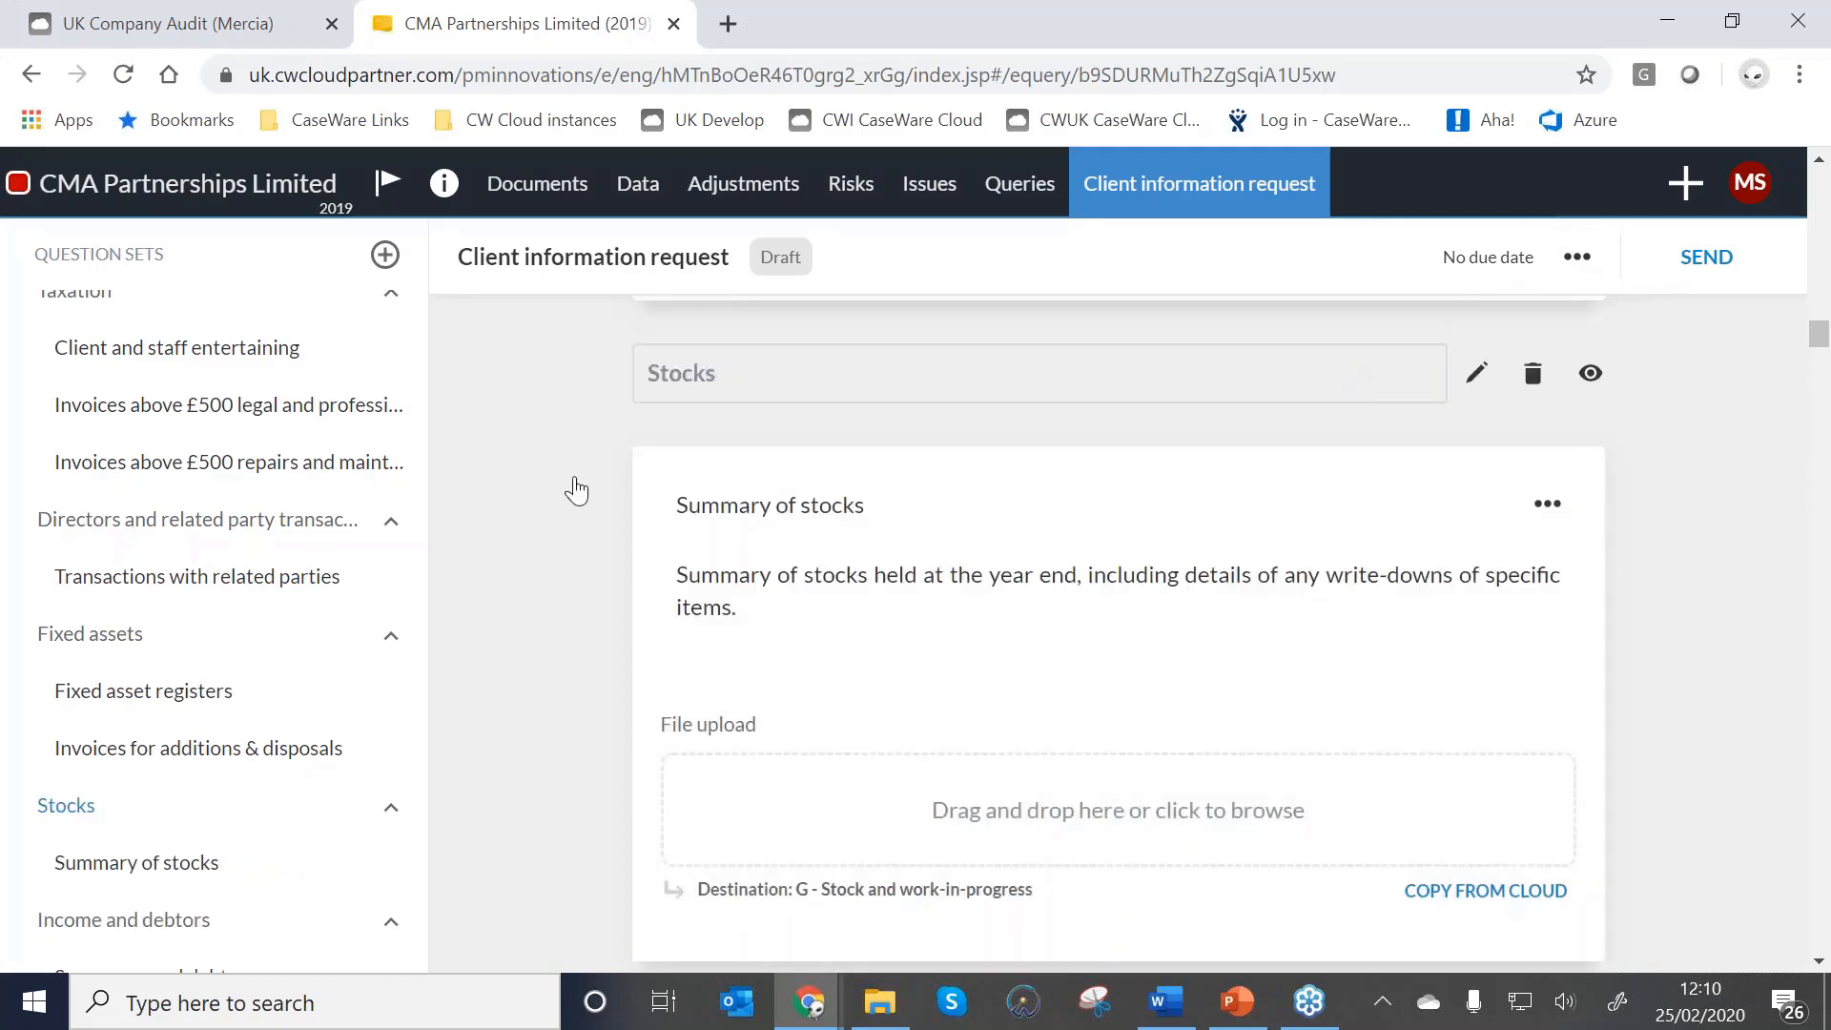
pyautogui.scroll(2, 217, 491)
pyautogui.click(128, 394)
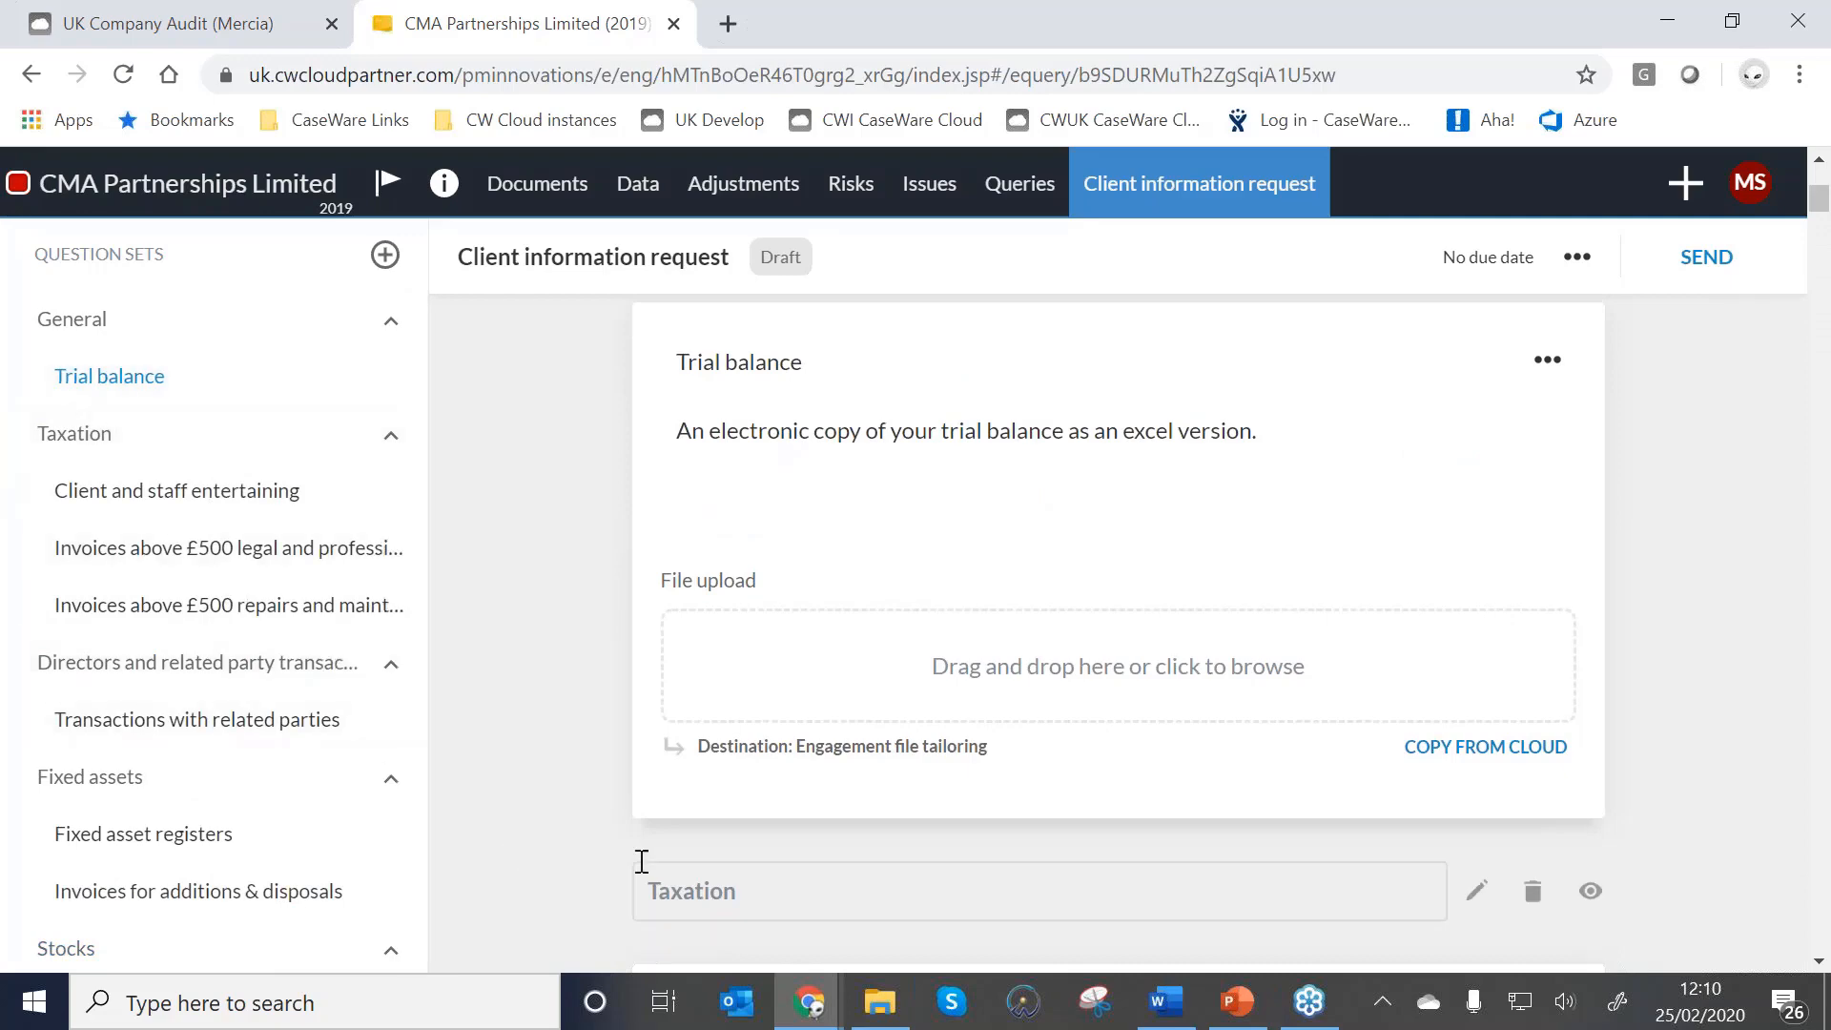
# Bring up the question types for a new question between Trial balance and Taxation.
pyautogui.moveTo(618, 858)
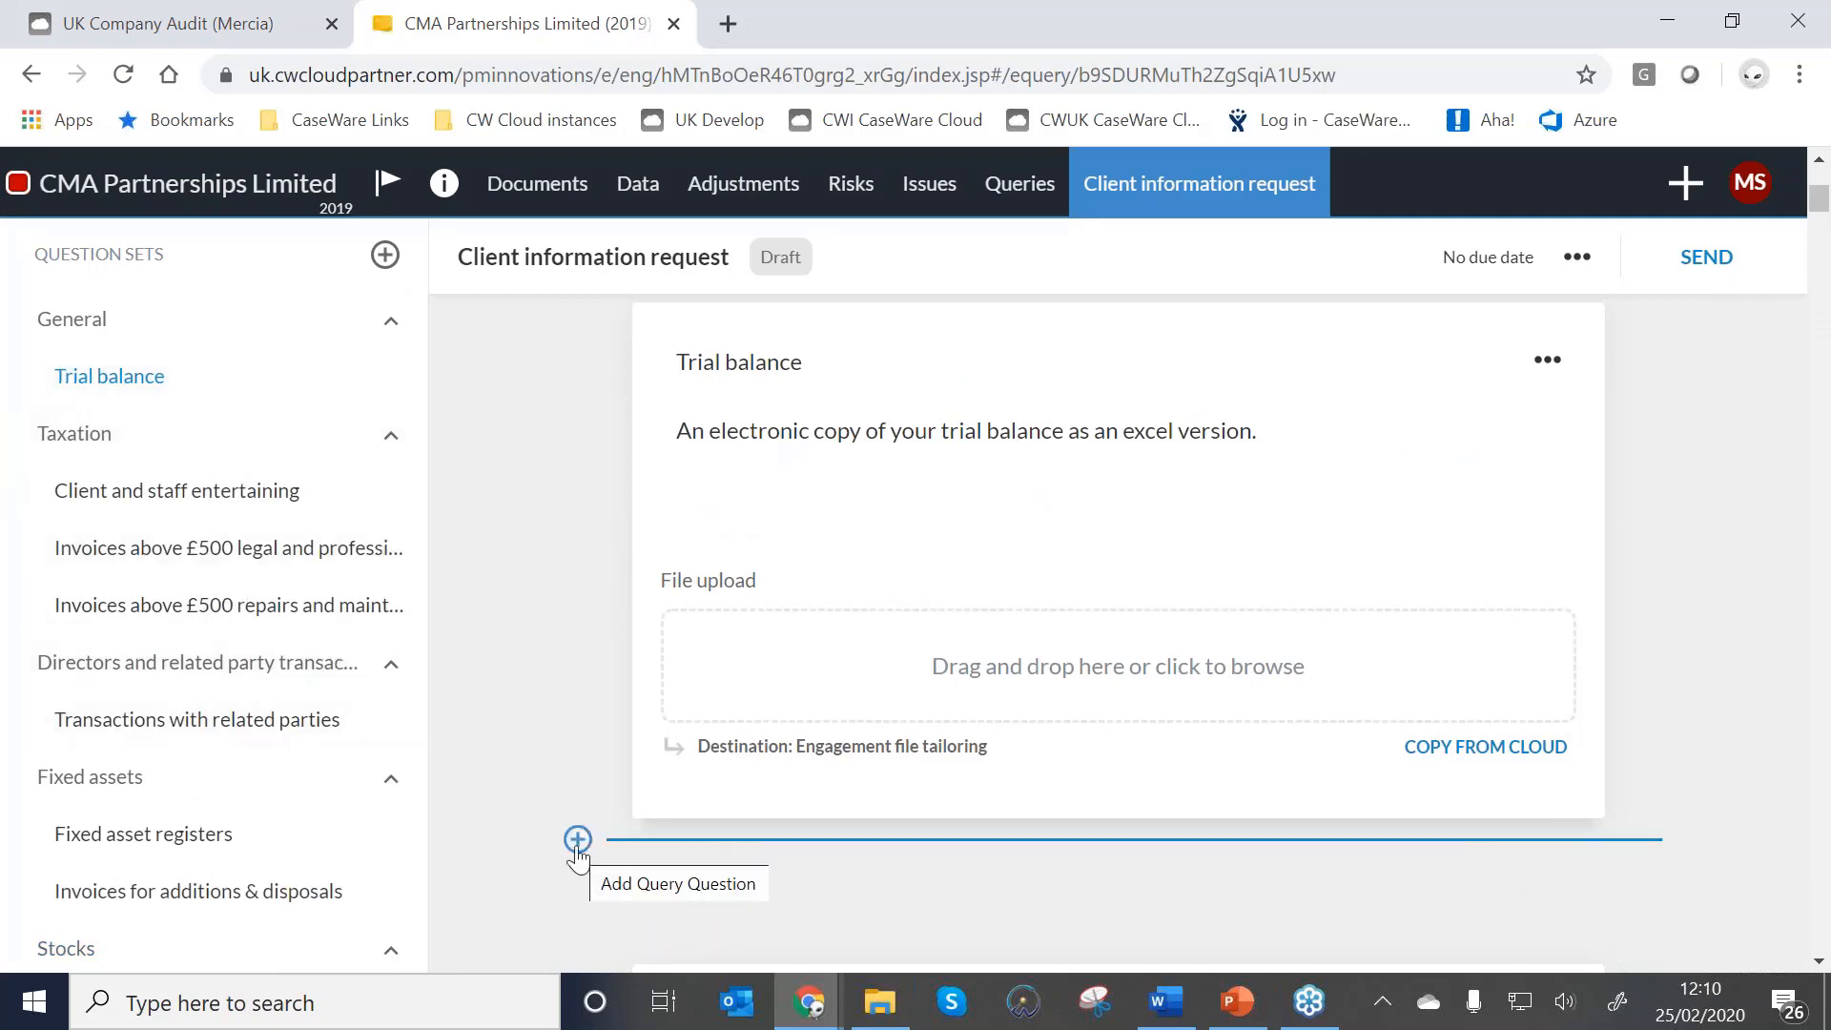
pyautogui.scroll(-1, 578, 851)
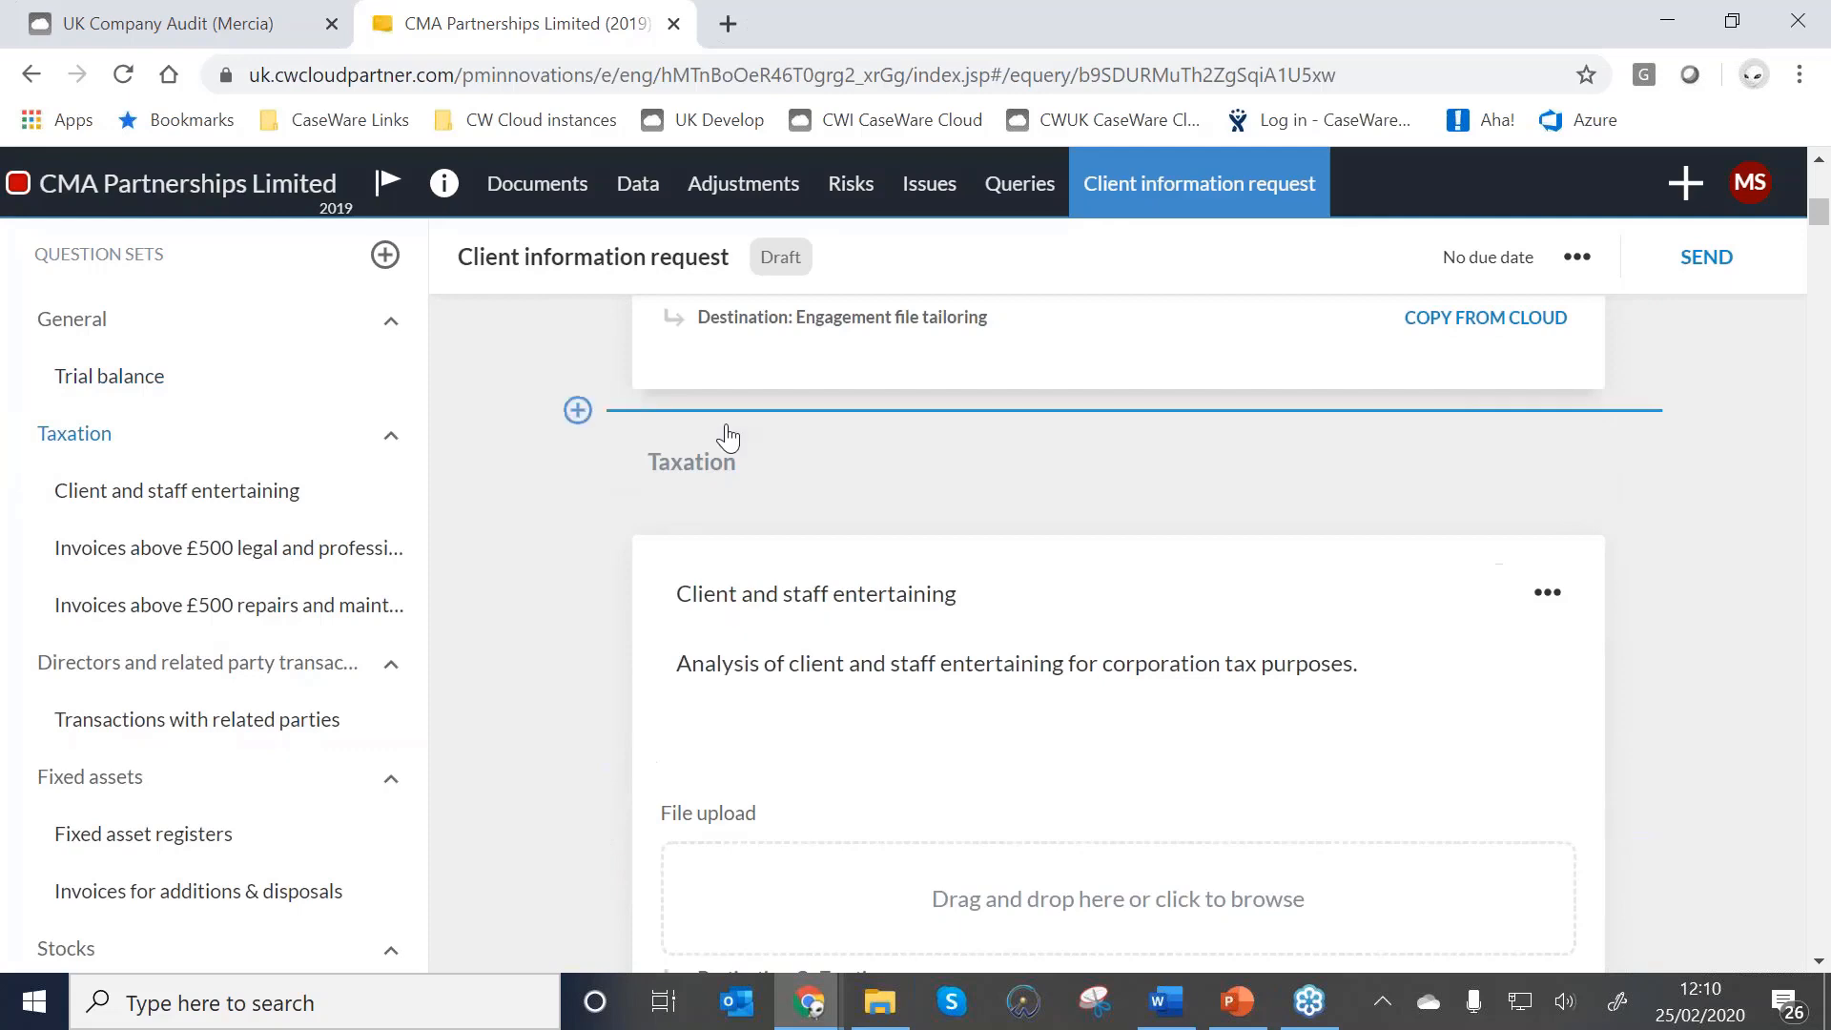
pyautogui.moveTo(581, 412)
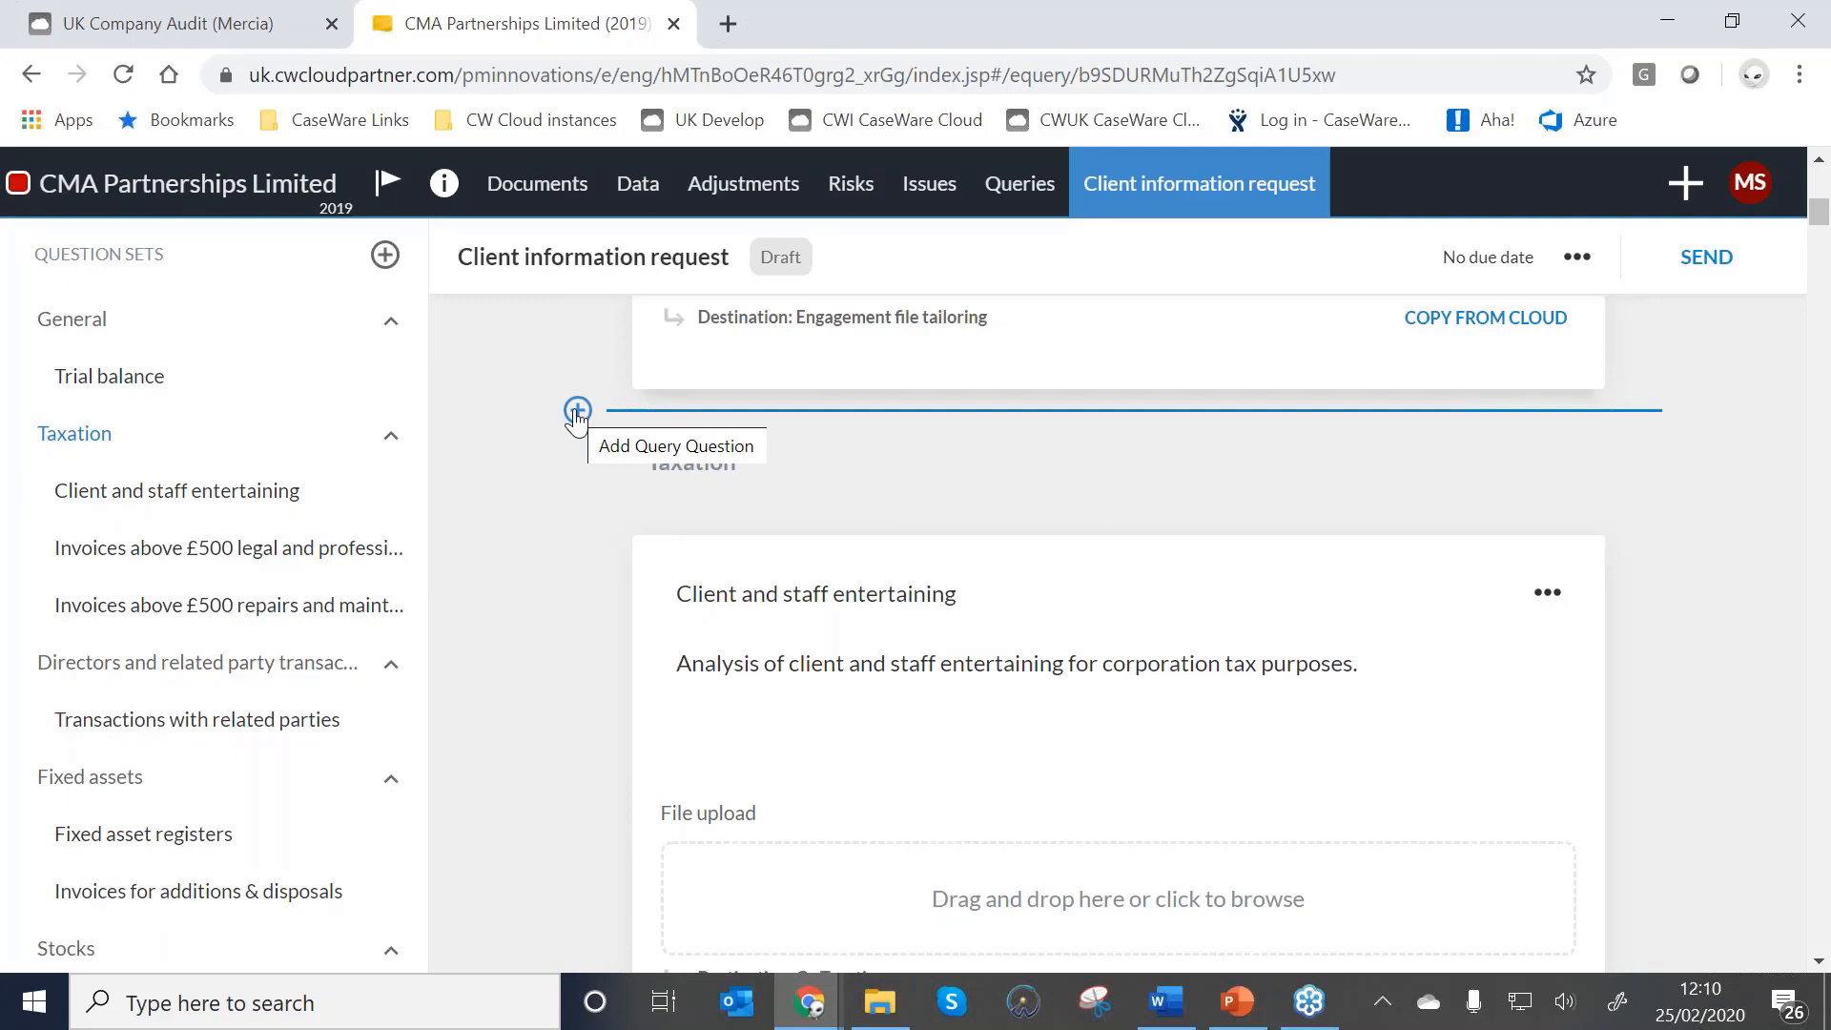
pyautogui.click(577, 412)
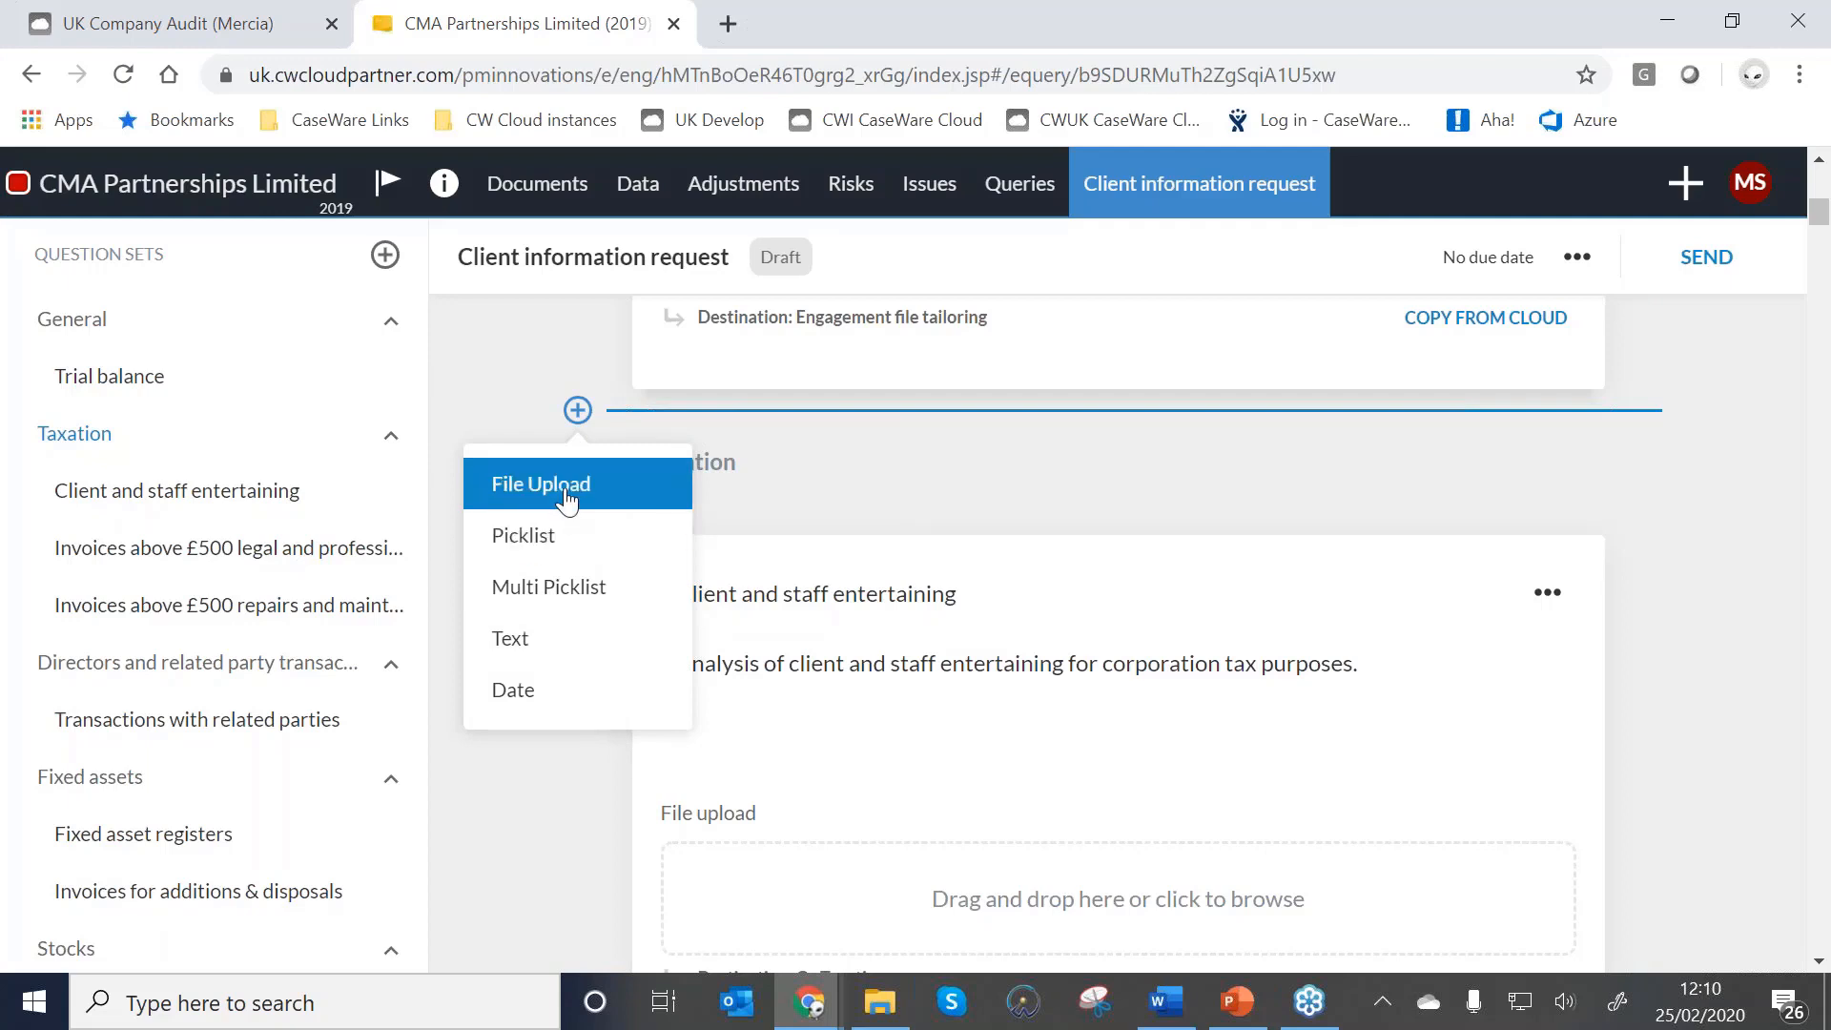
# Add a picklist question 'FRF' asking 'Does the company still report under FRS 102?'.
pyautogui.click(524, 536)
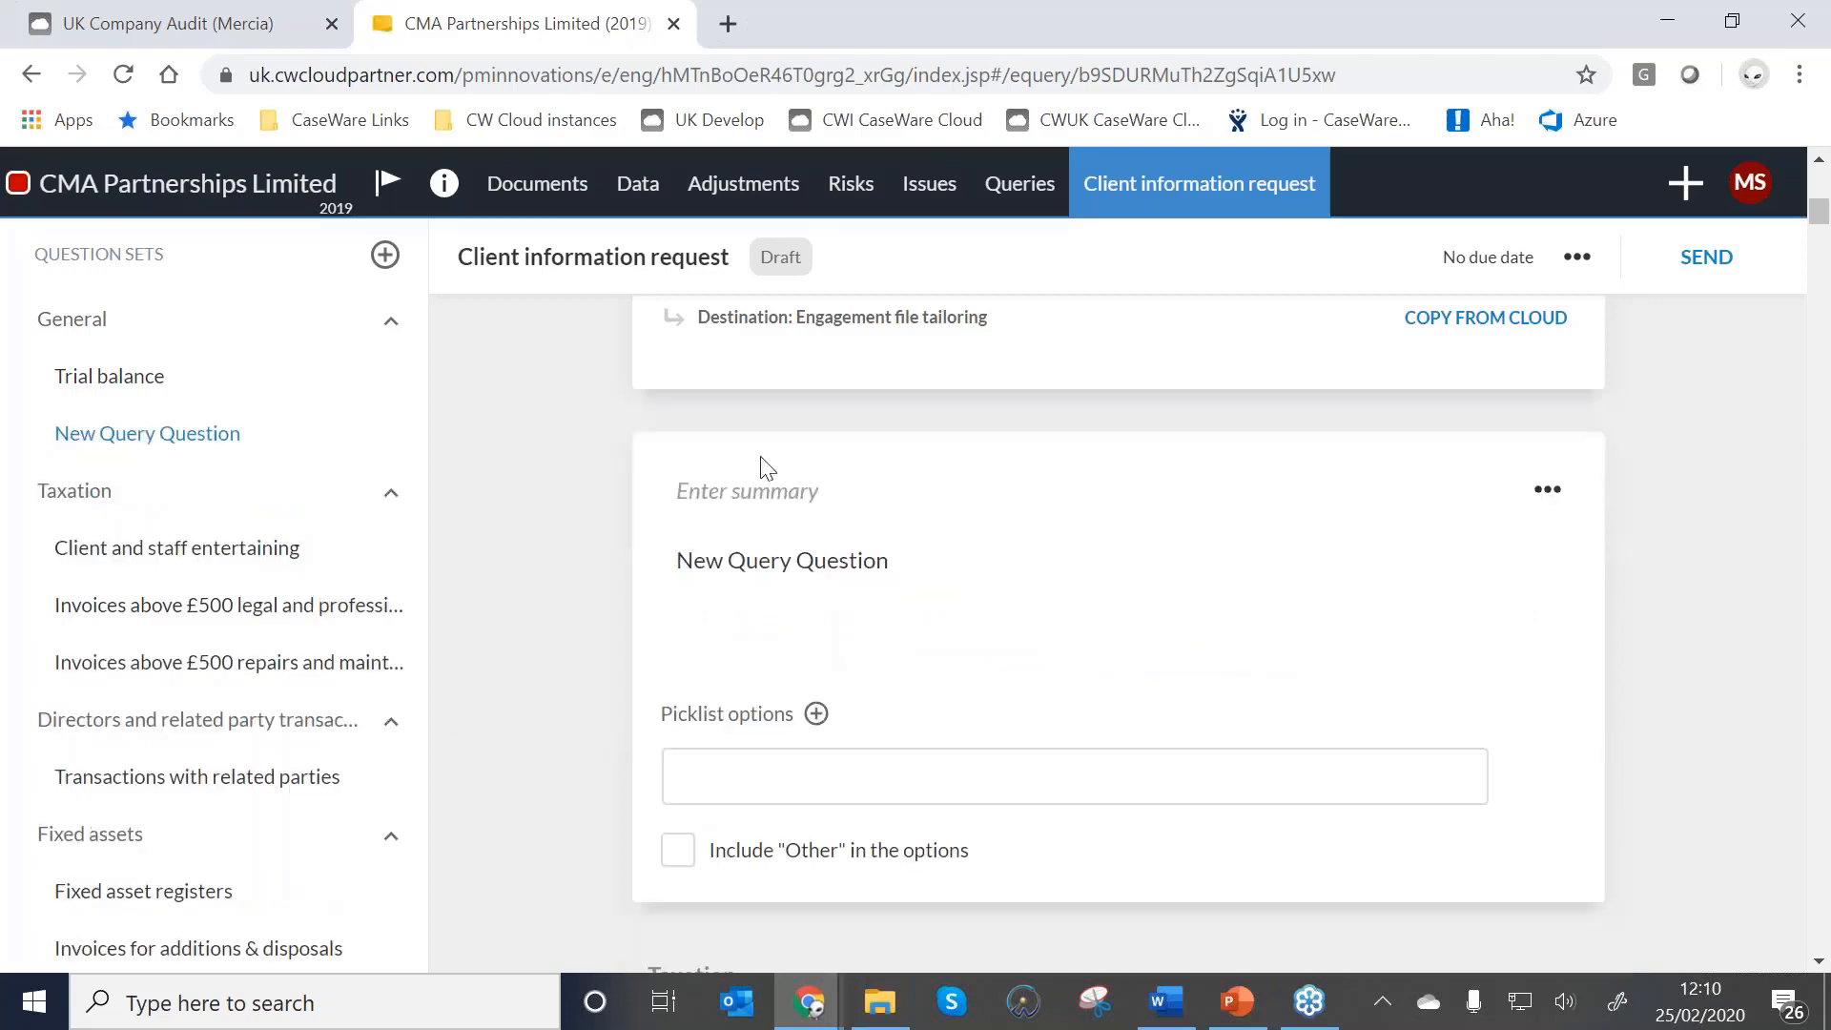
pyautogui.click(826, 507)
pyautogui.write('FRF')
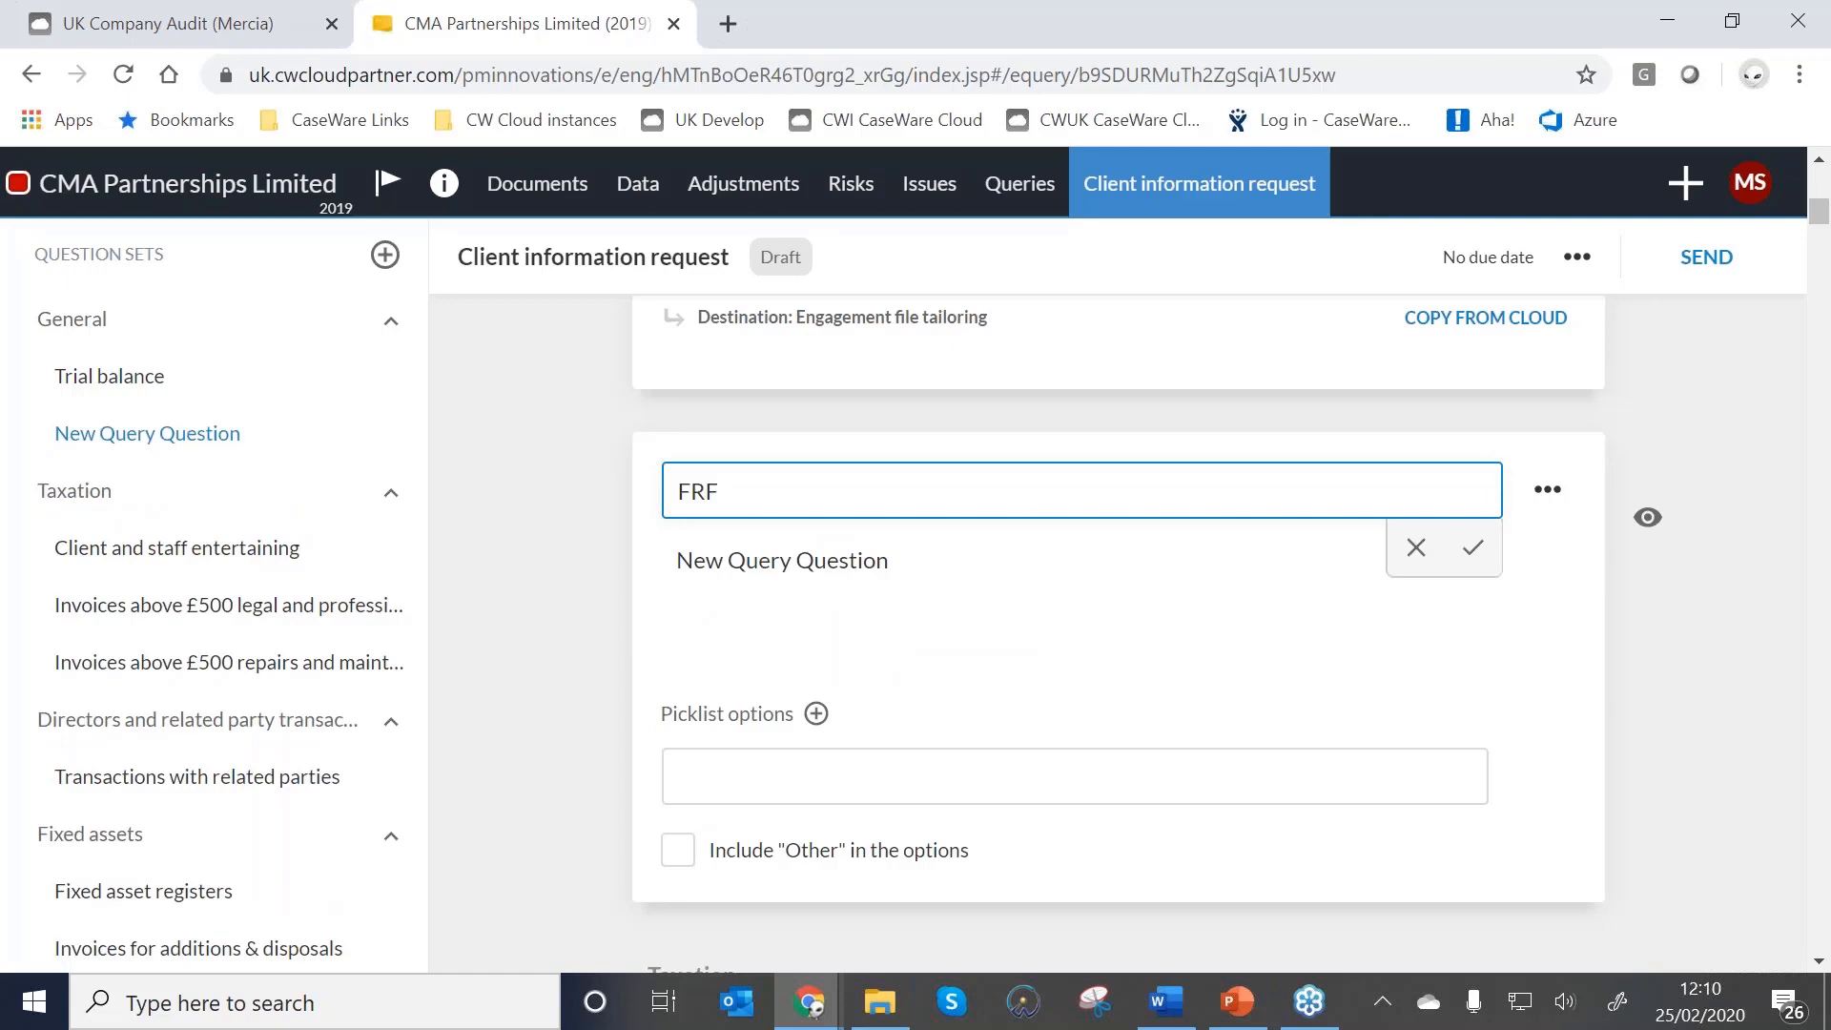
pyautogui.click(870, 561)
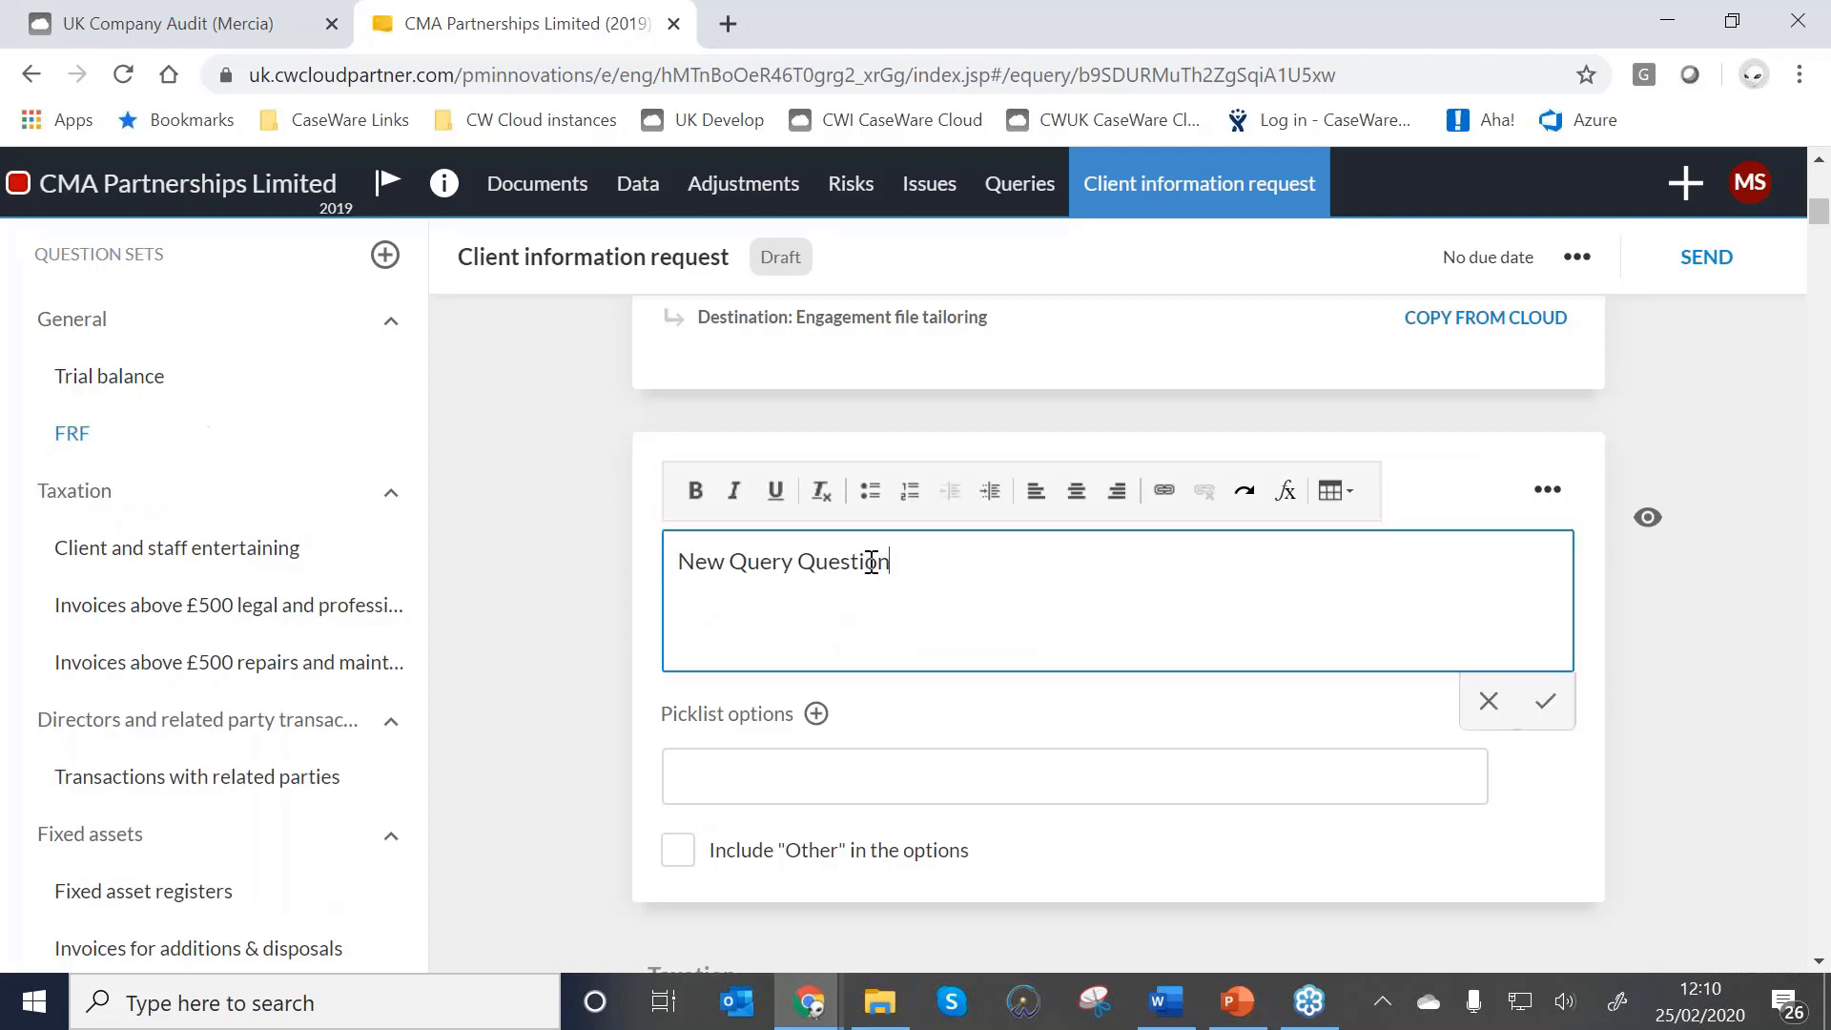
pyautogui.moveTo(892, 563); pyautogui.dragTo(656, 579)
pyautogui.press('BackSpace')
pyautogui.press('BackSpace')
pyautogui.press('BackSpace')
pyautogui.press('BackSpace')
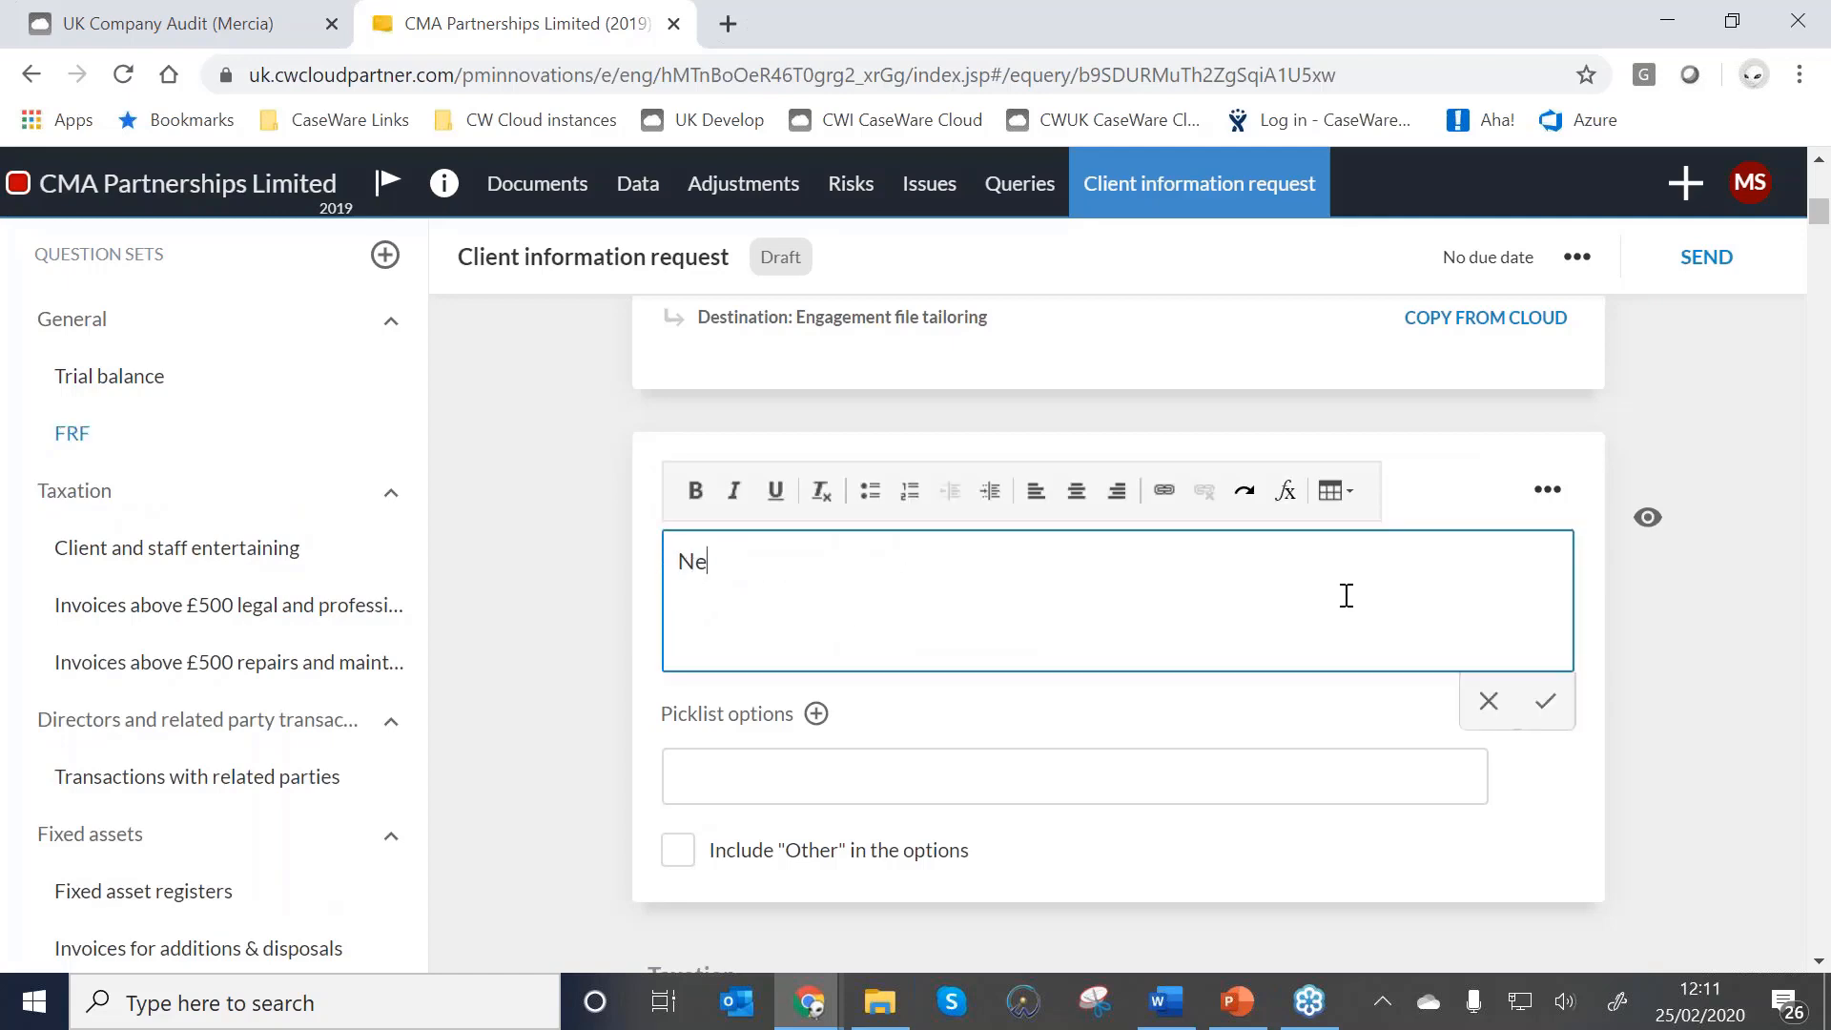
pyautogui.write('Does the company still report under FRS 102?')
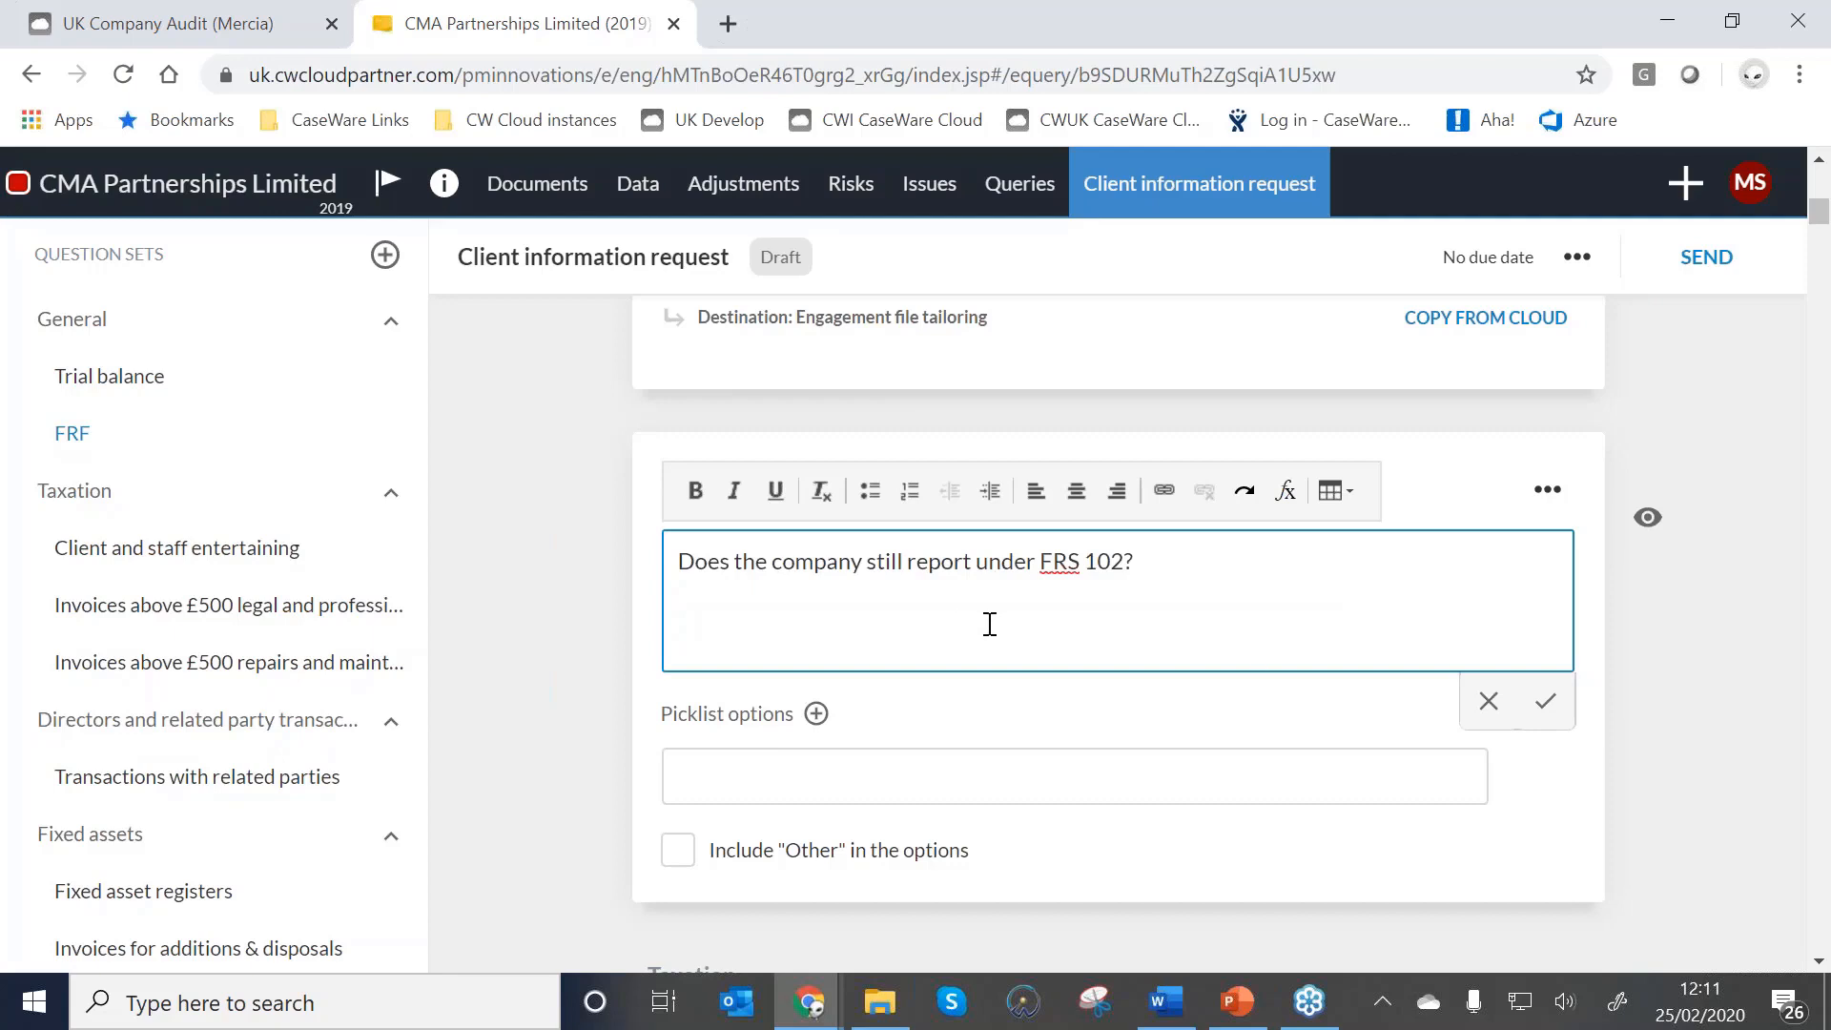
pyautogui.click(777, 777)
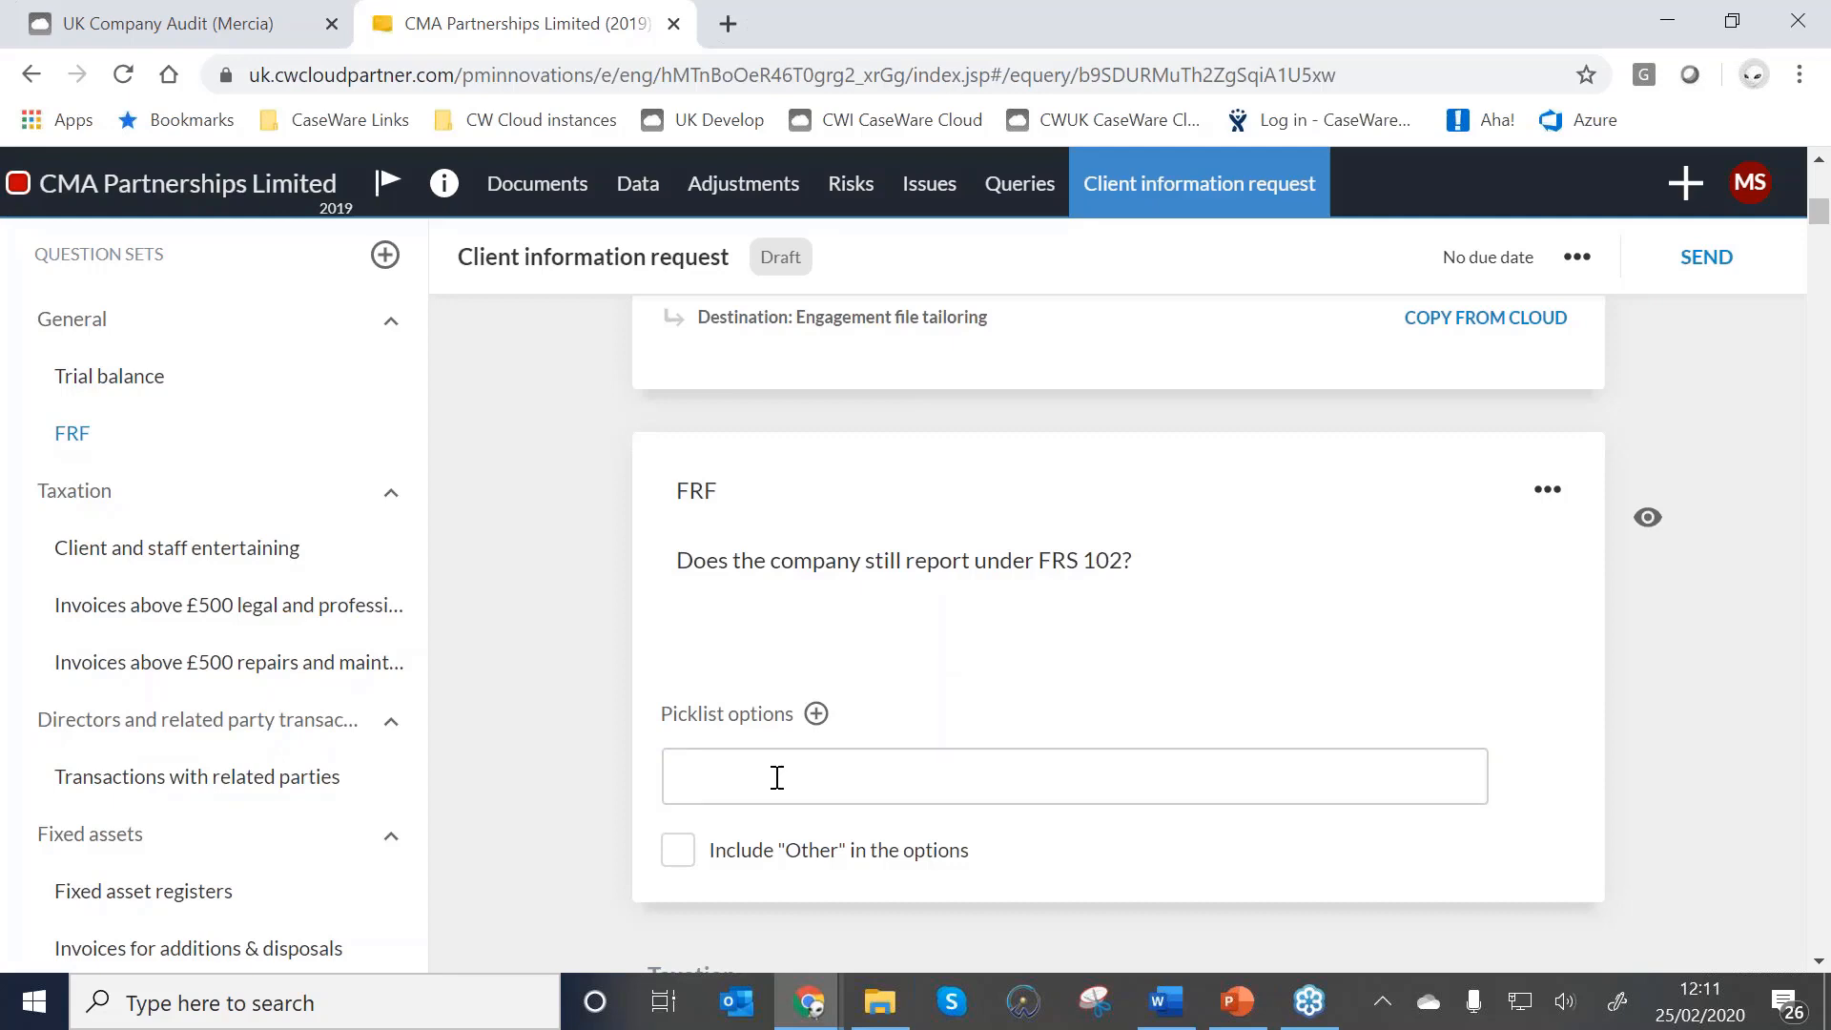
# Give the FRF question the answer options Yes and No.
pyautogui.click(777, 777)
pyautogui.write('Yes')
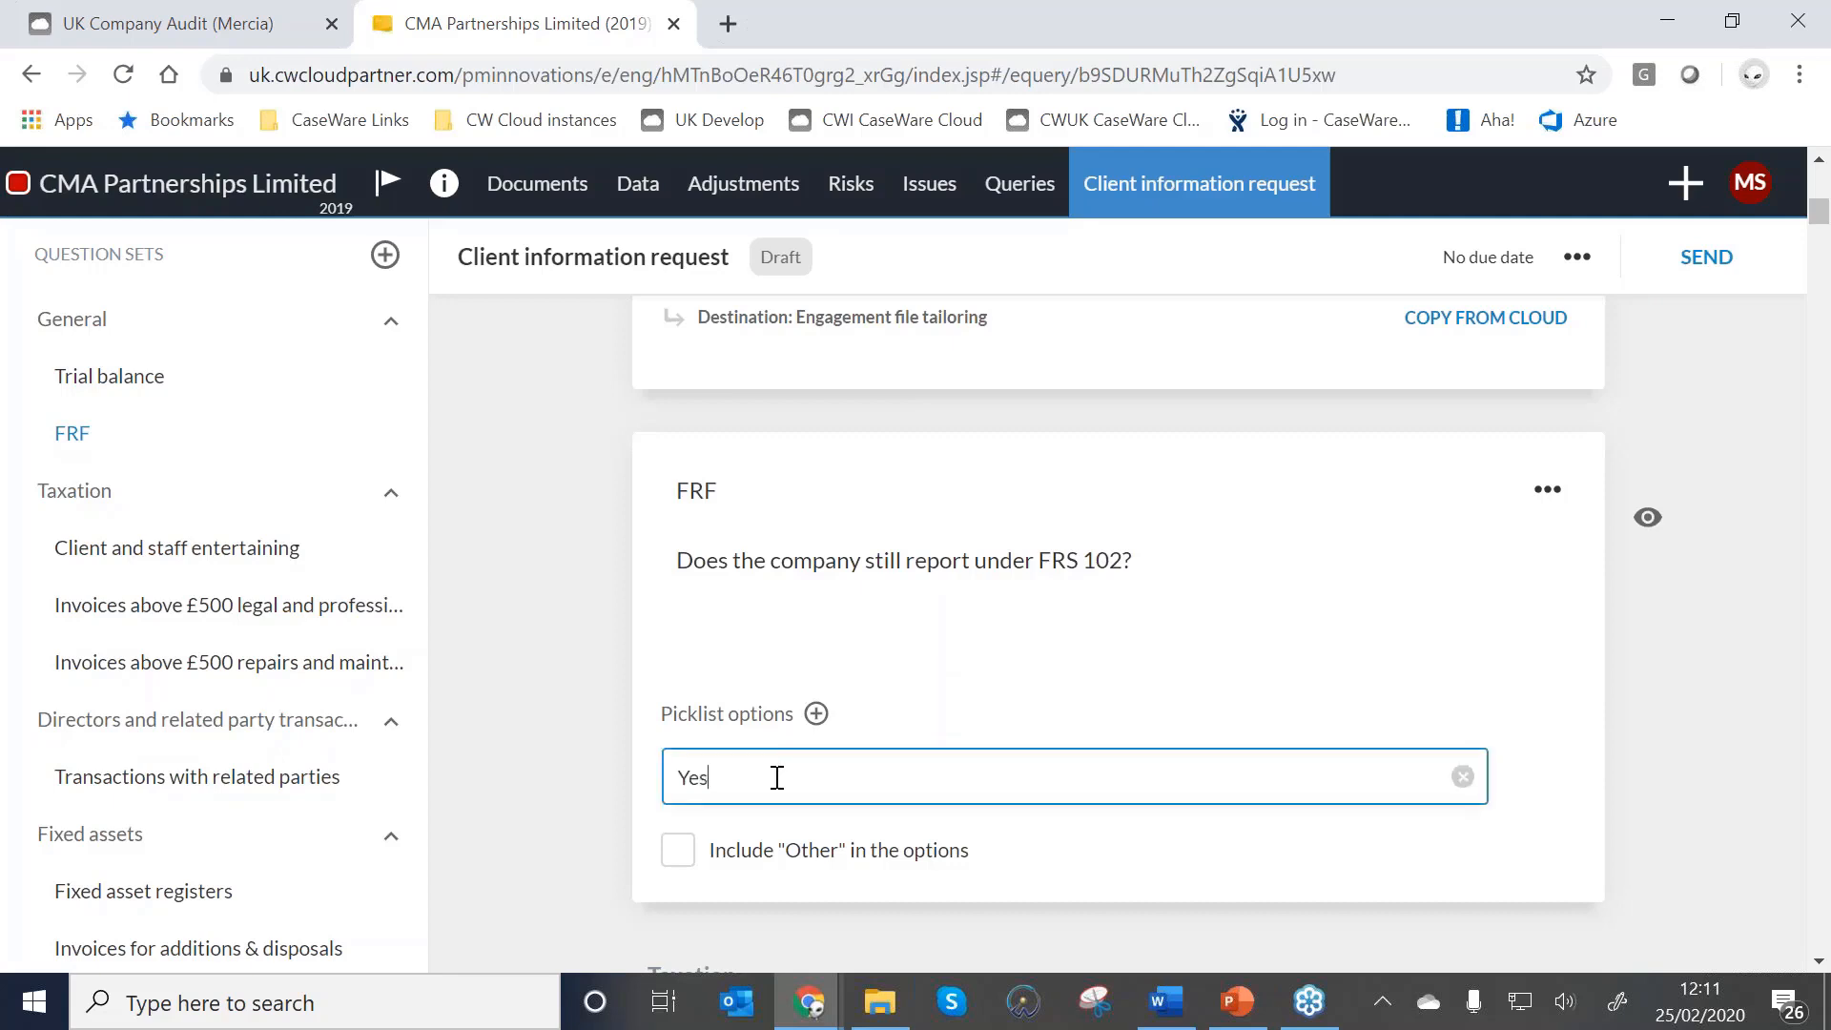
pyautogui.click(816, 716)
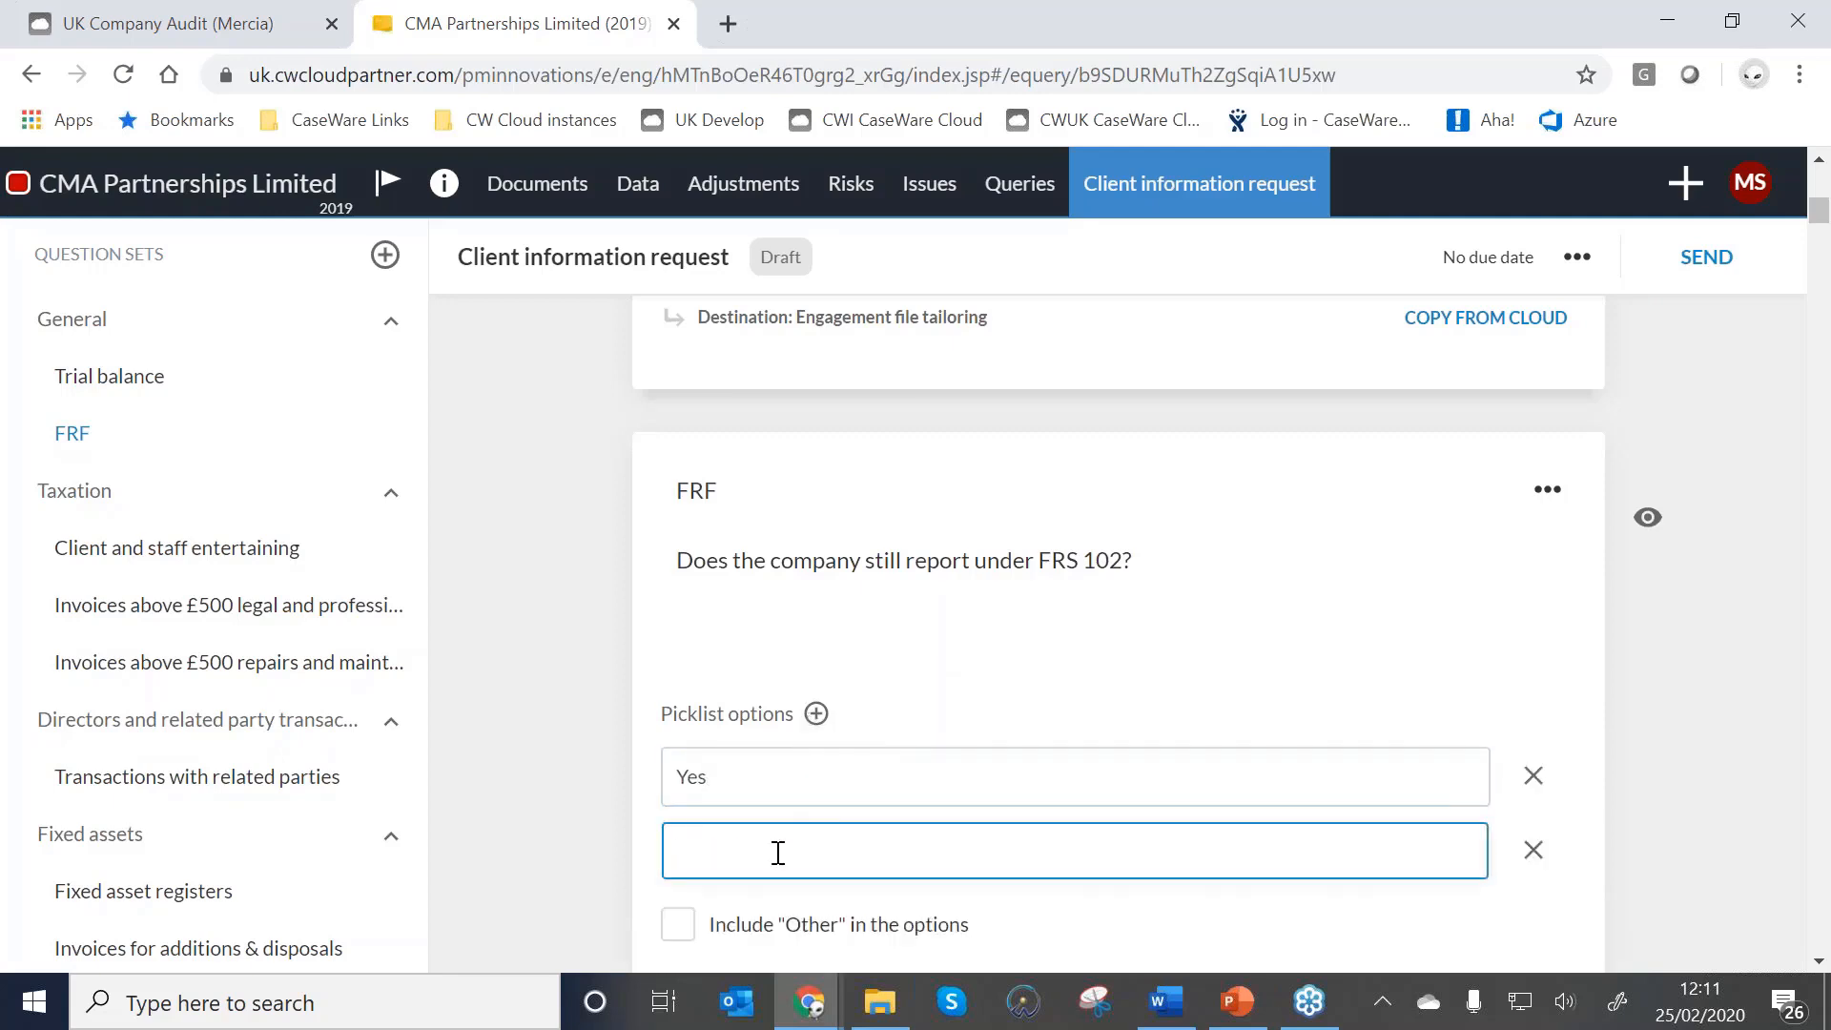
pyautogui.write('No')
pyautogui.scroll(-1, 786, 809)
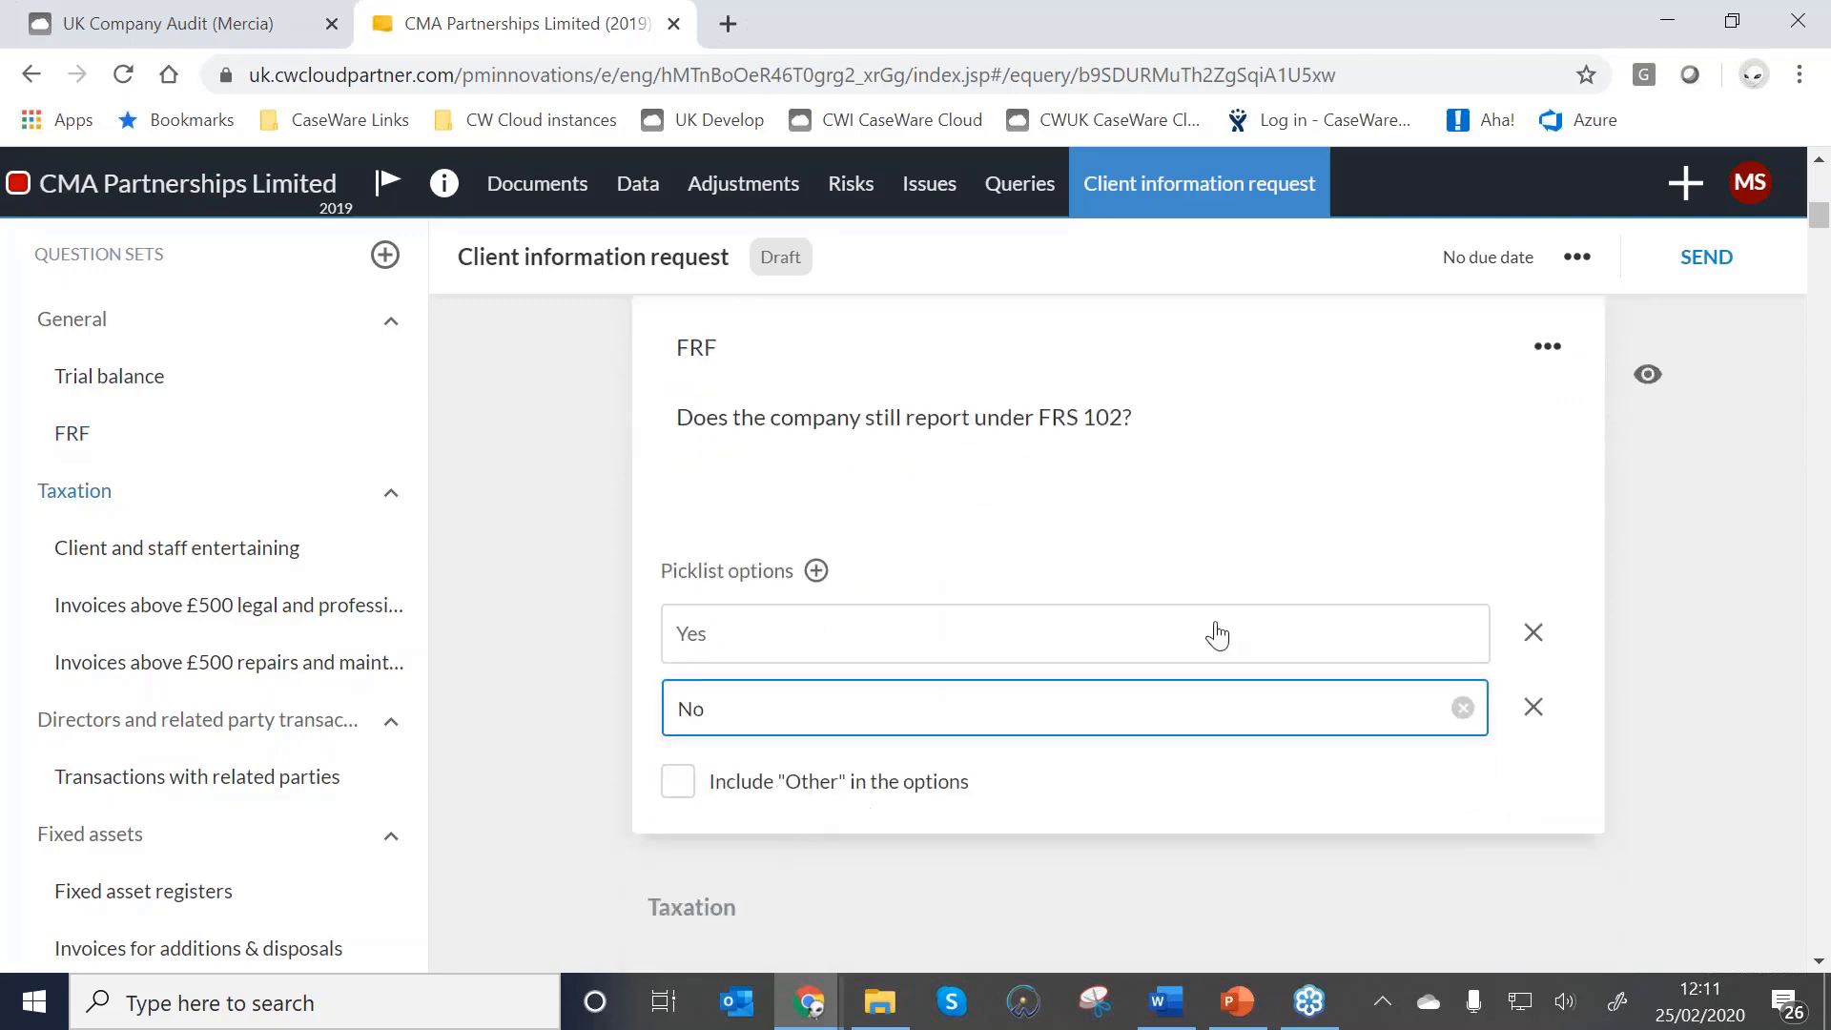
pyautogui.click(1548, 353)
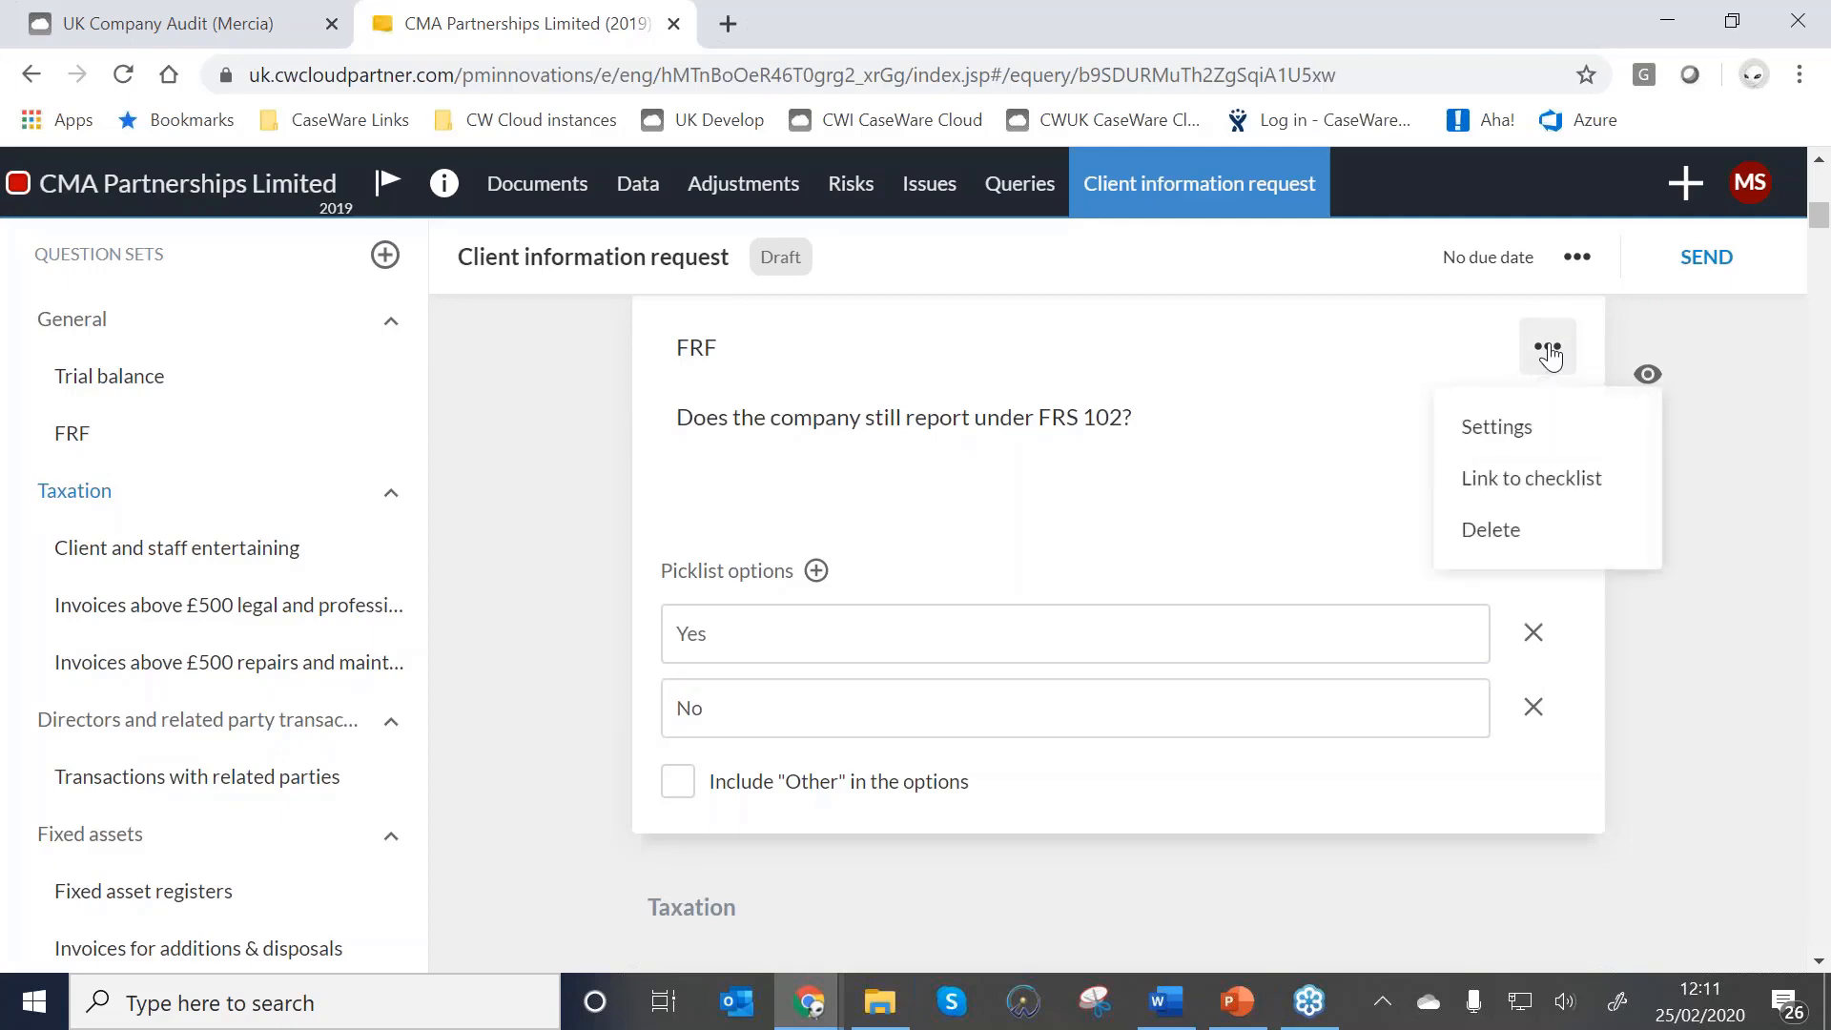
# Link the FRF question to procedure 4, Financial Reporting Framework, in the Preliminary tailoring checklist.
pyautogui.click(1556, 496)
pyautogui.click(595, 345)
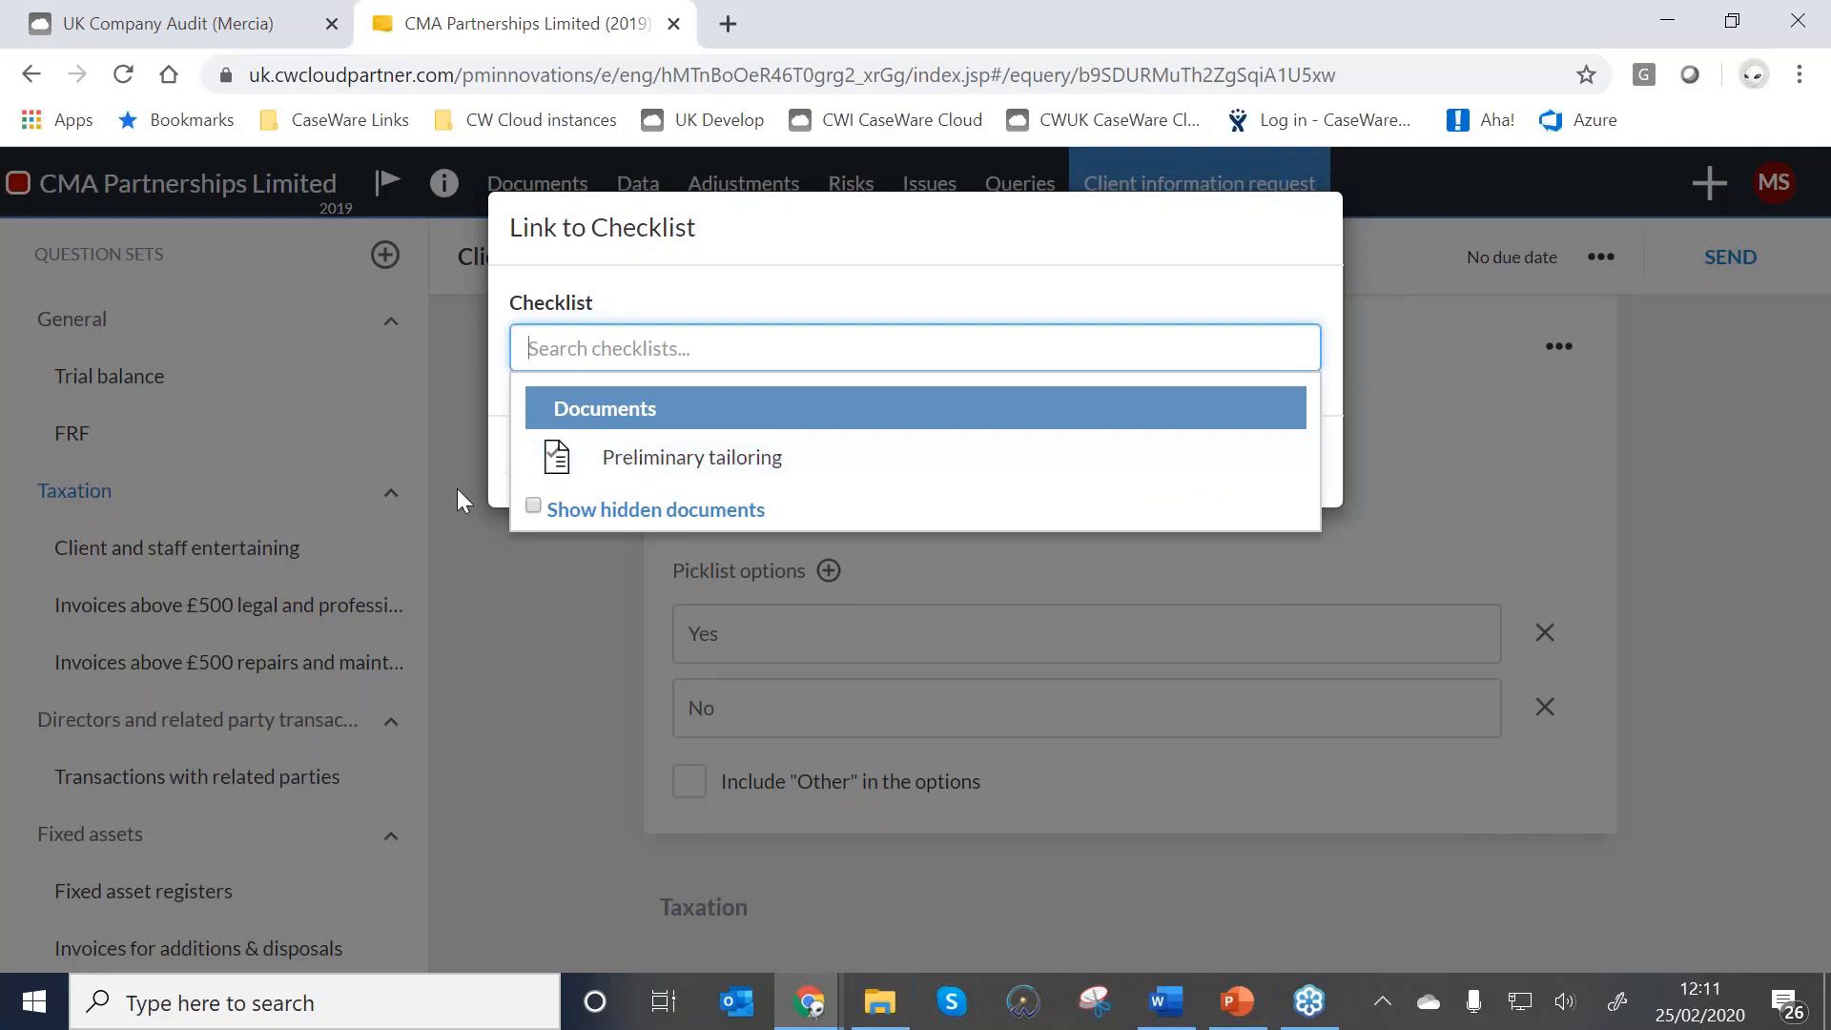
pyautogui.click(534, 505)
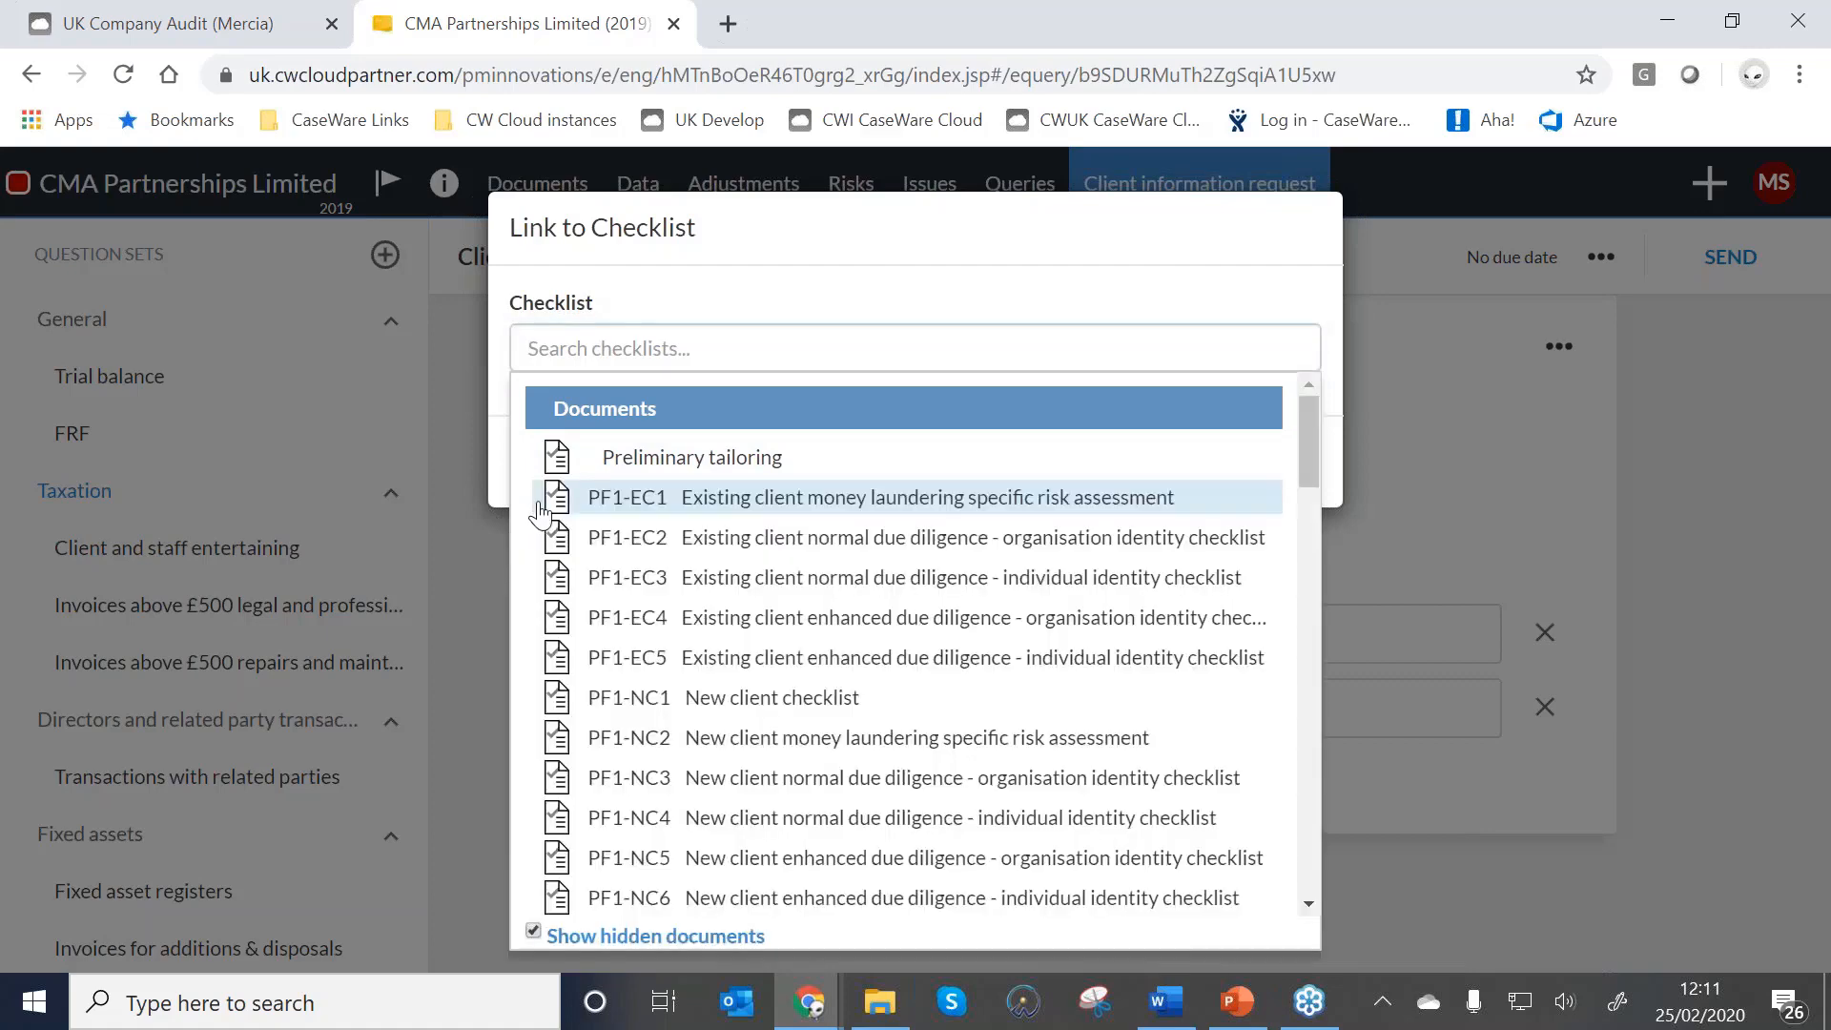
pyautogui.scroll(-5, 668, 610)
pyautogui.scroll(-6, 739, 622)
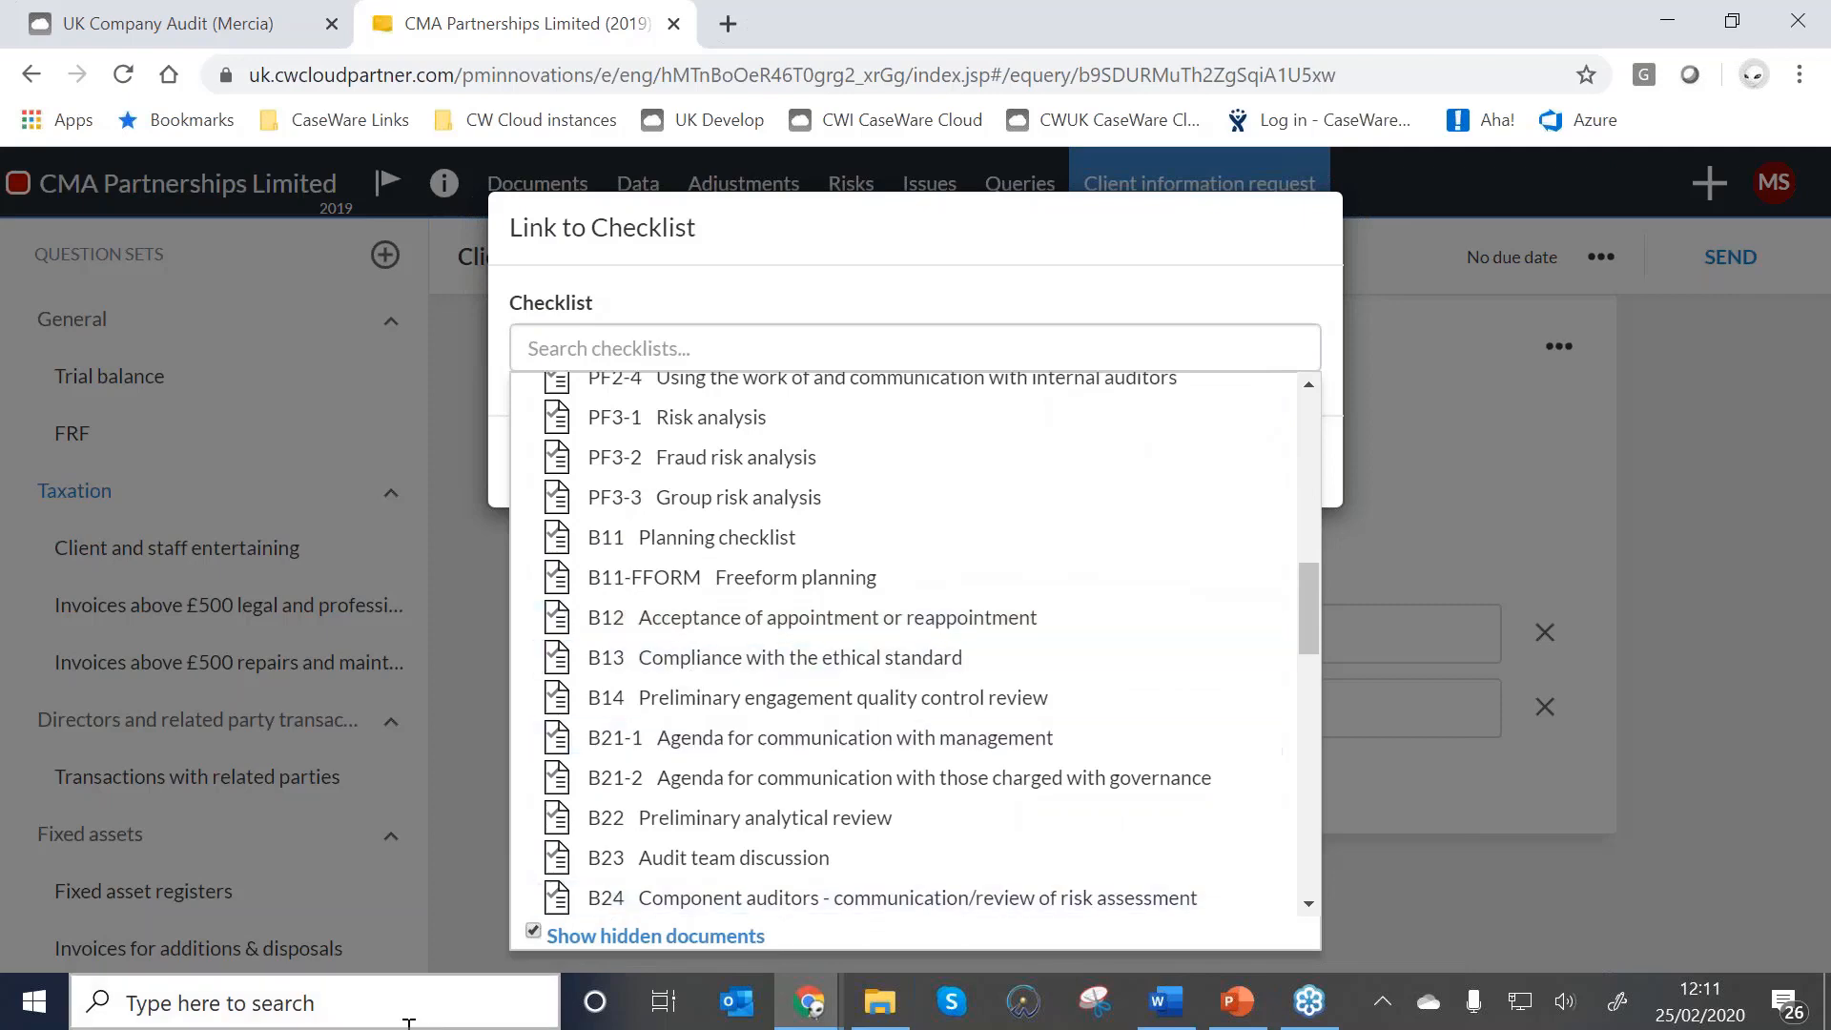
pyautogui.click(535, 933)
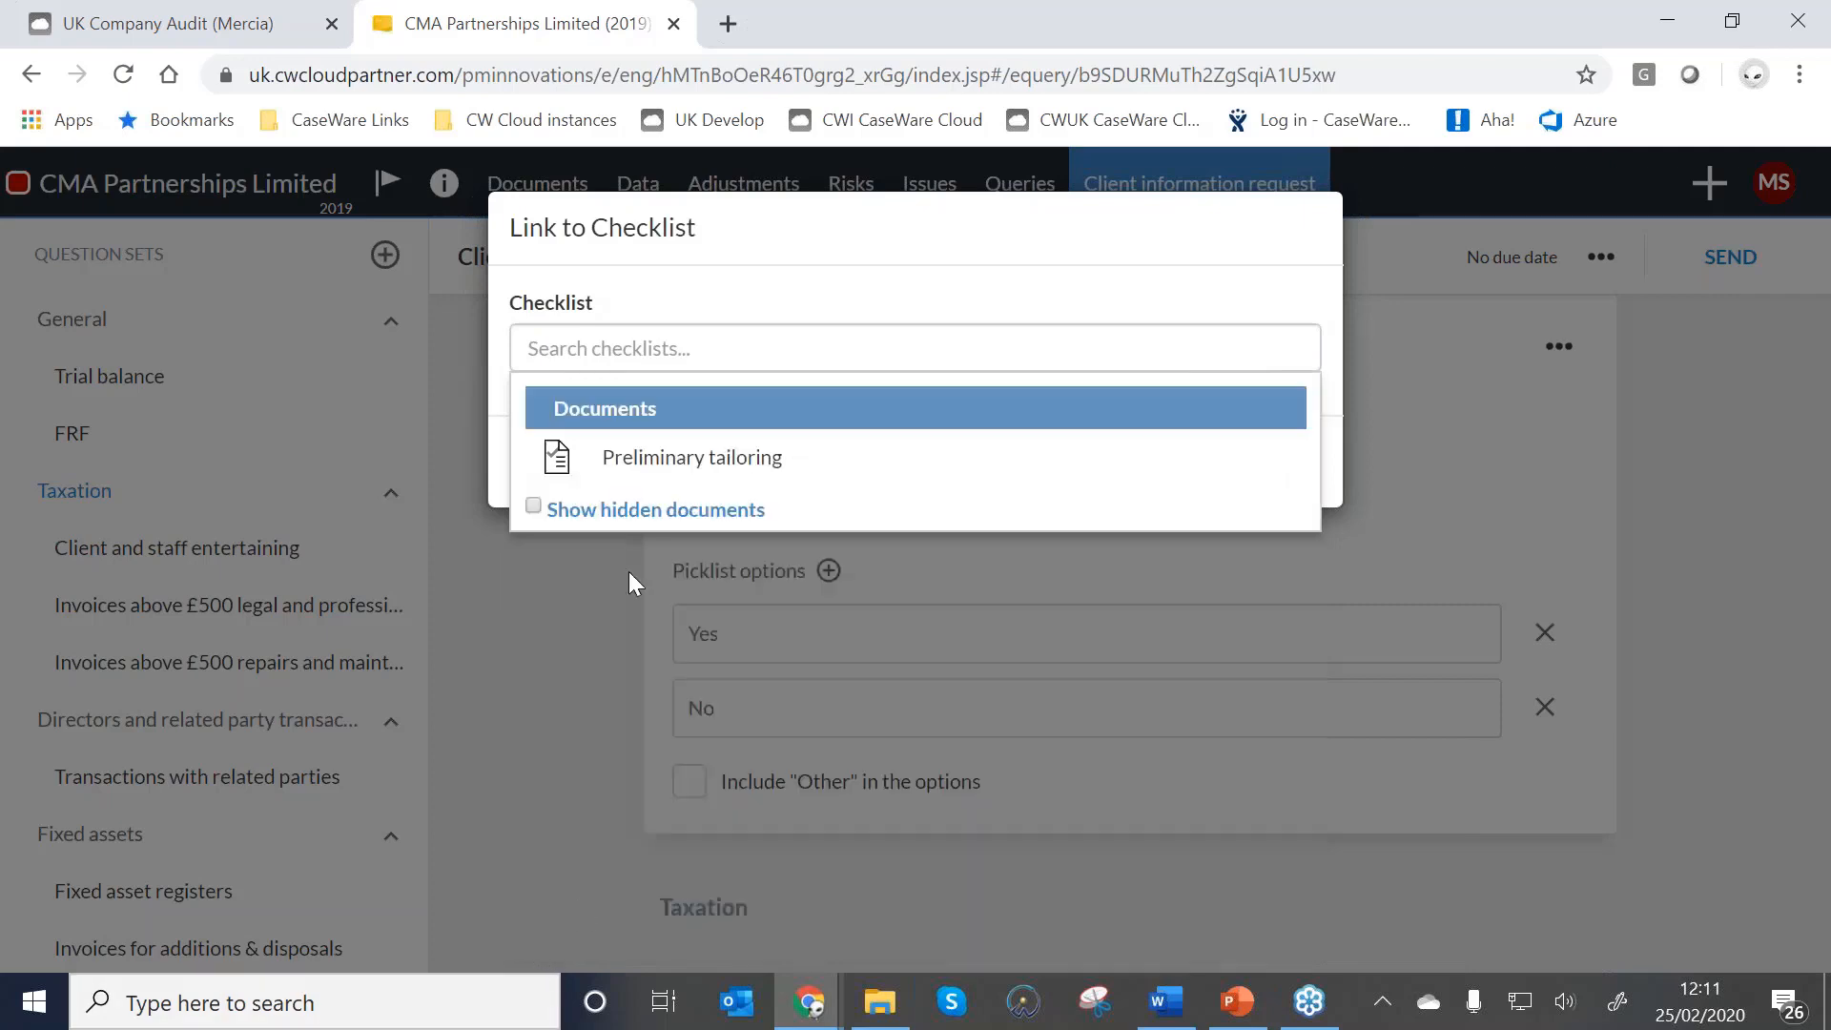
pyautogui.click(680, 459)
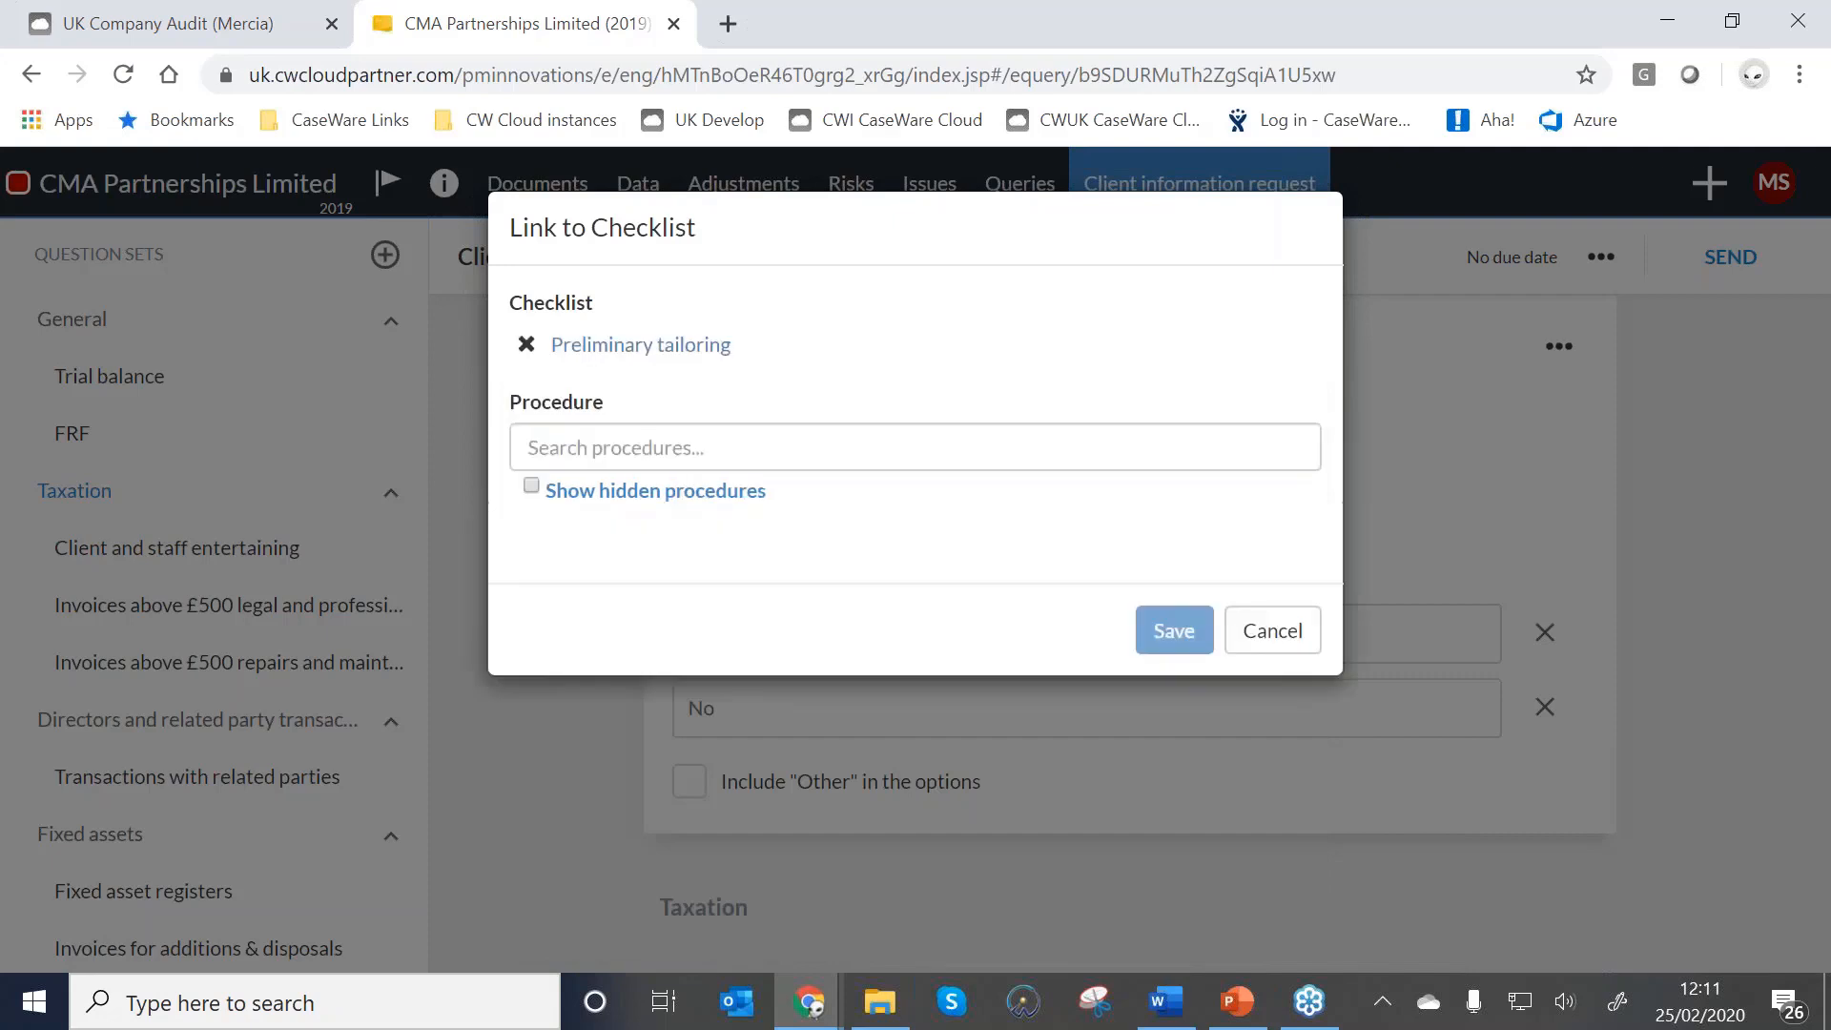
pyautogui.click(679, 452)
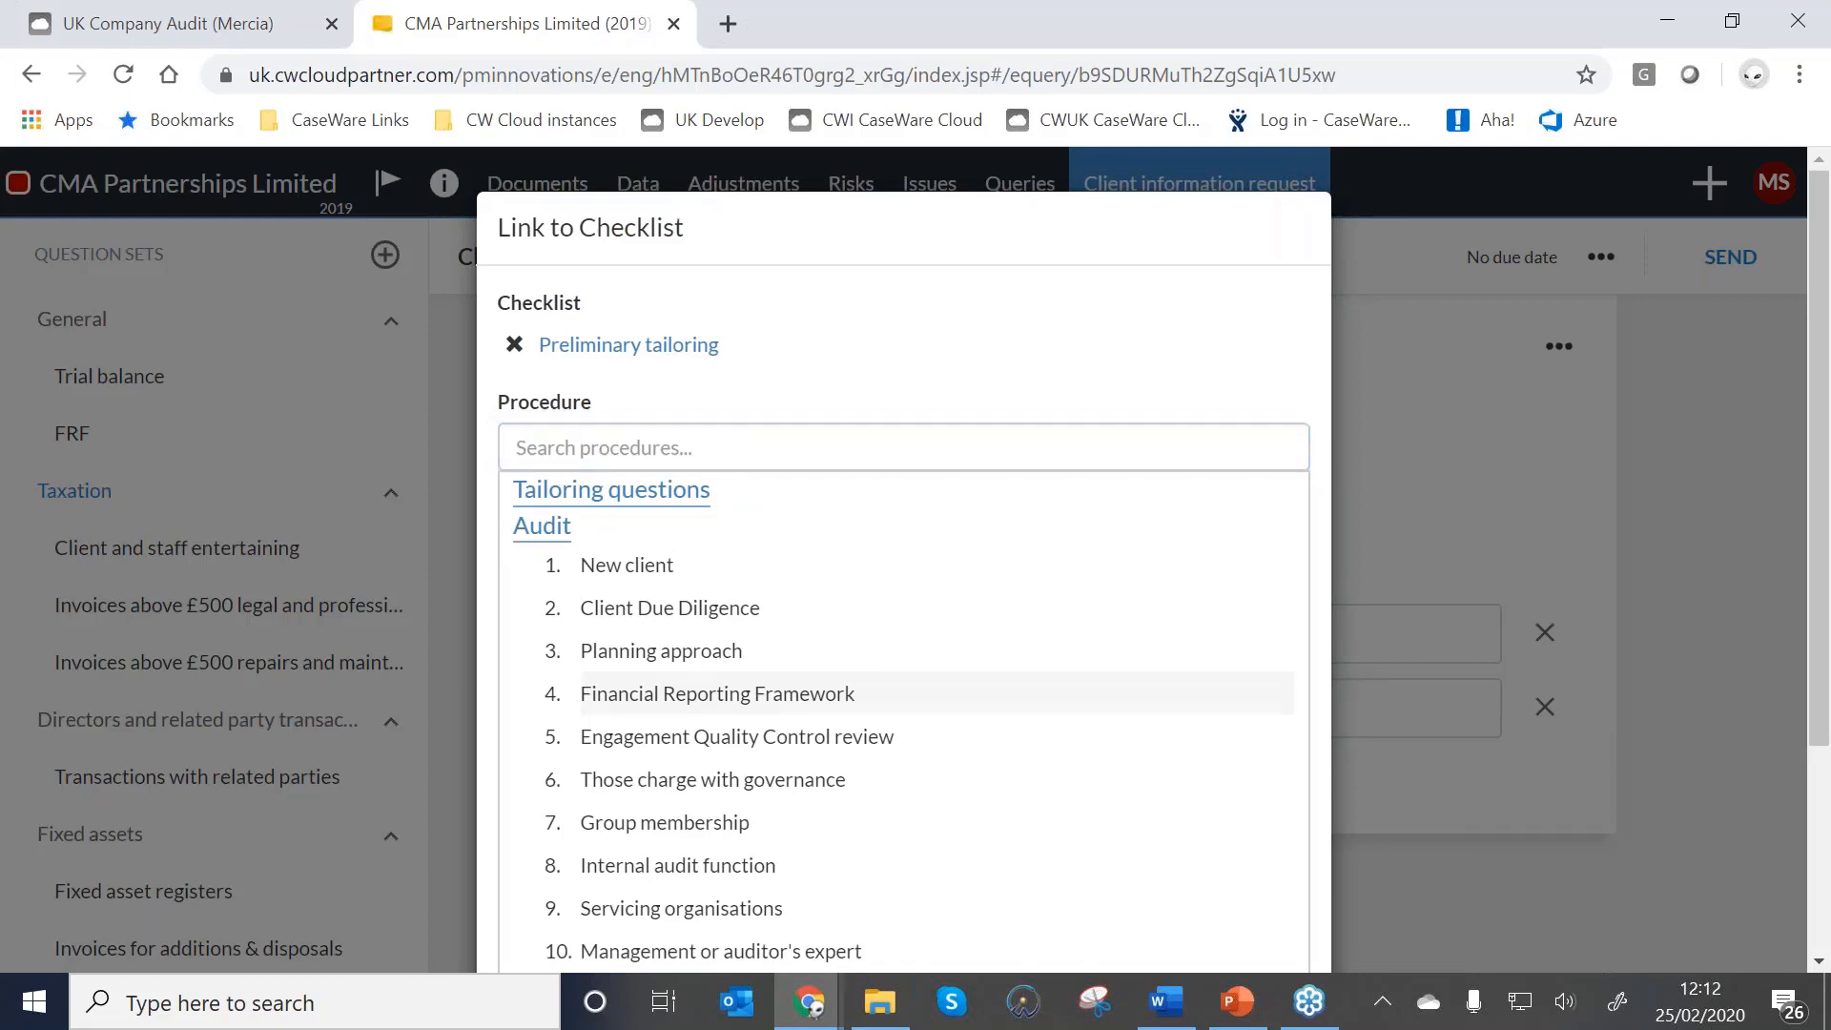
pyautogui.click(717, 693)
pyautogui.click(1177, 570)
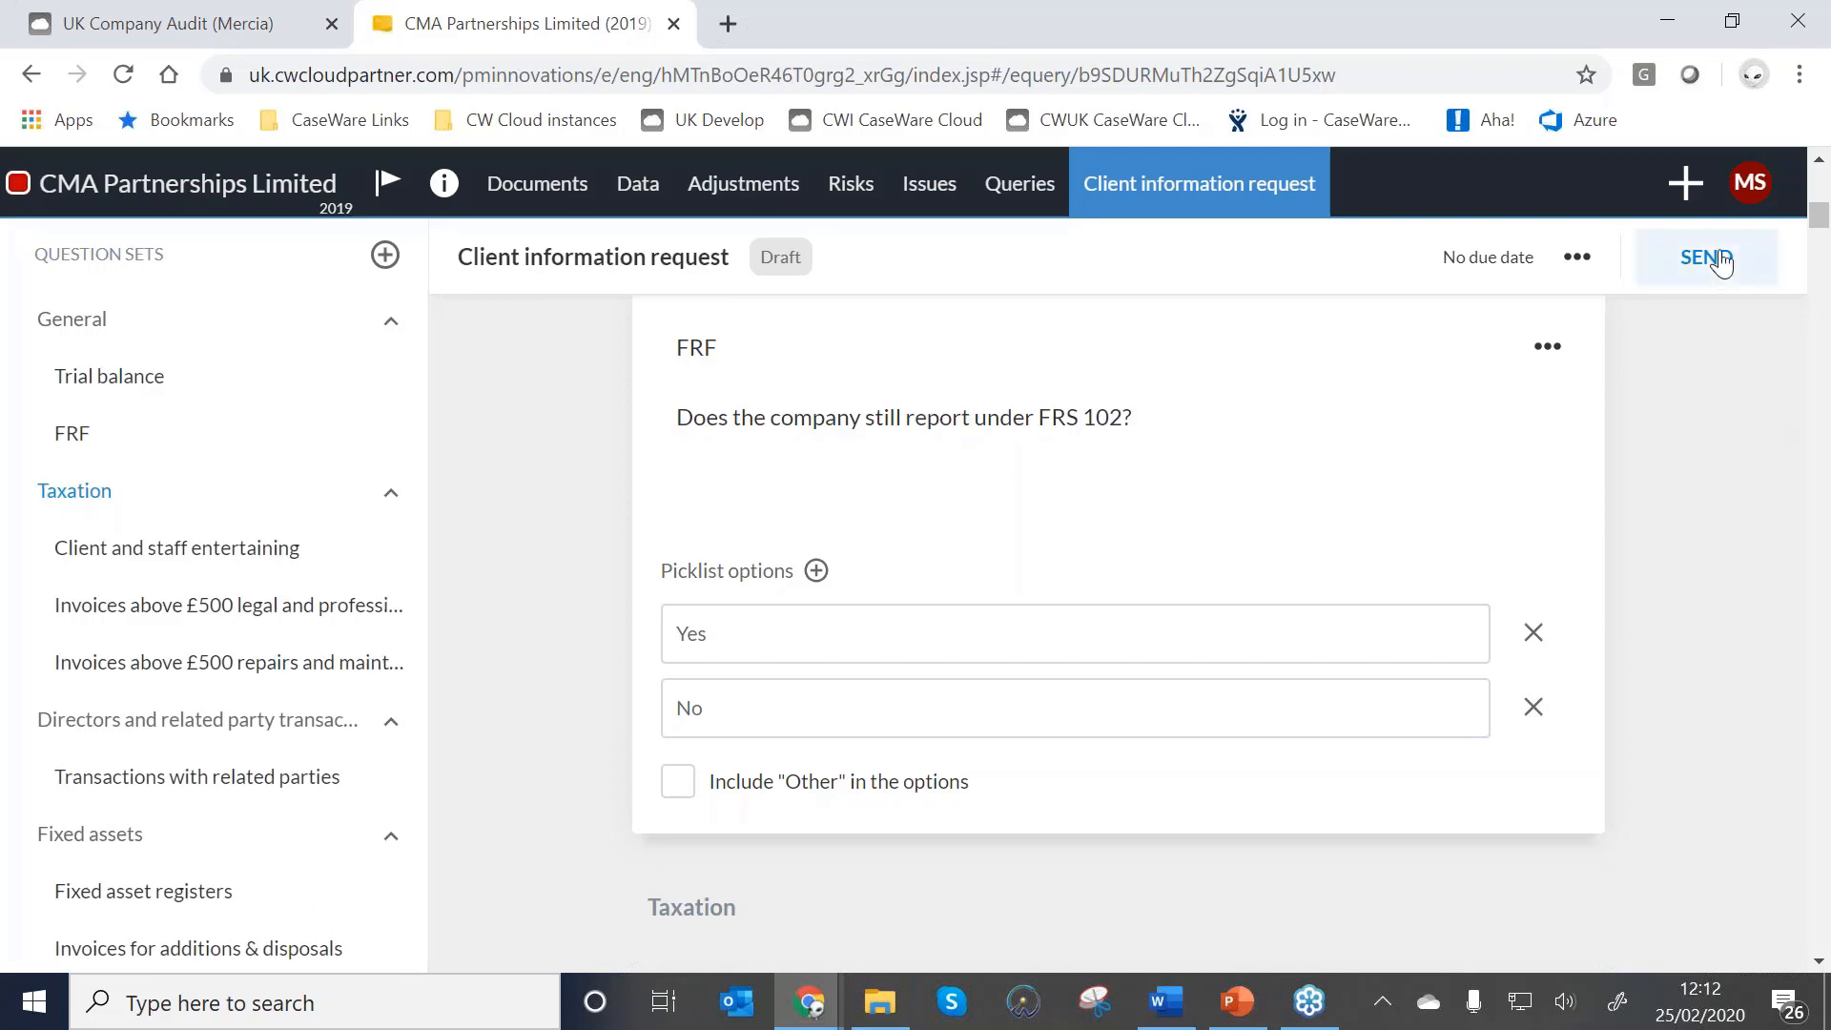
# Set the query's due date to 28 February 2020 and assign it to the client contact.
pyautogui.click(1721, 263)
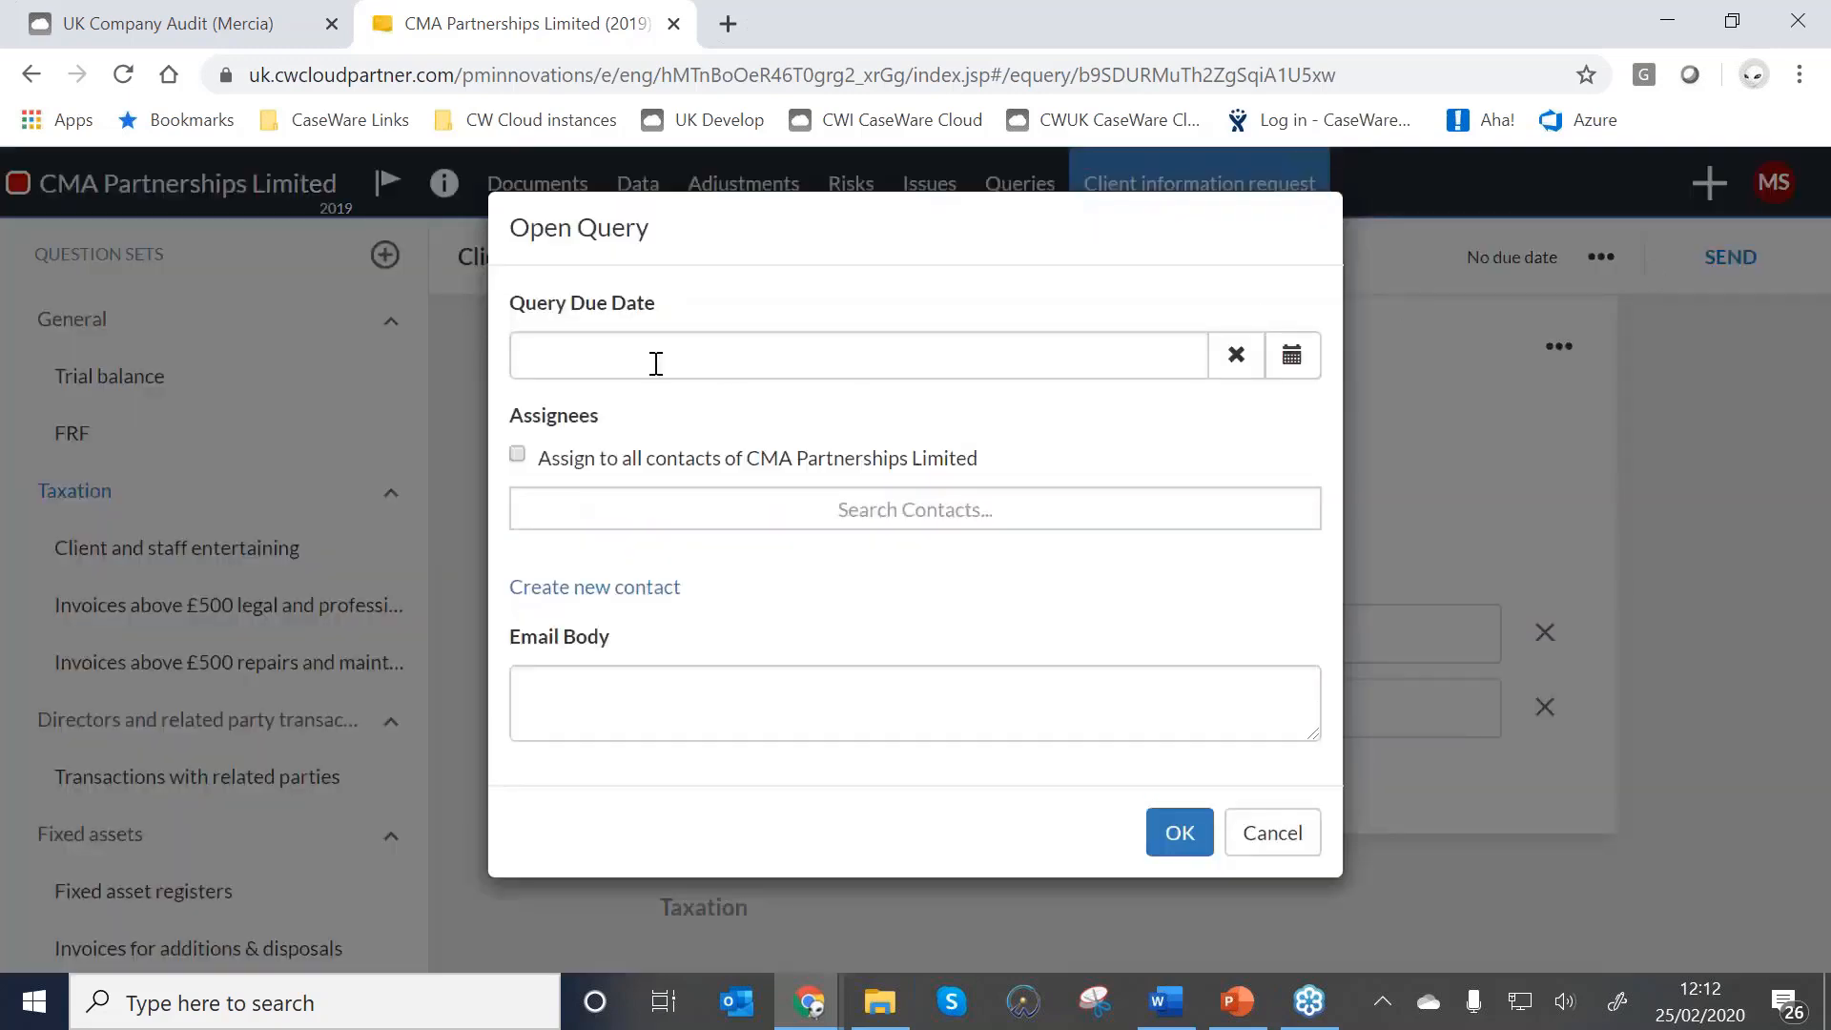
pyautogui.click(656, 364)
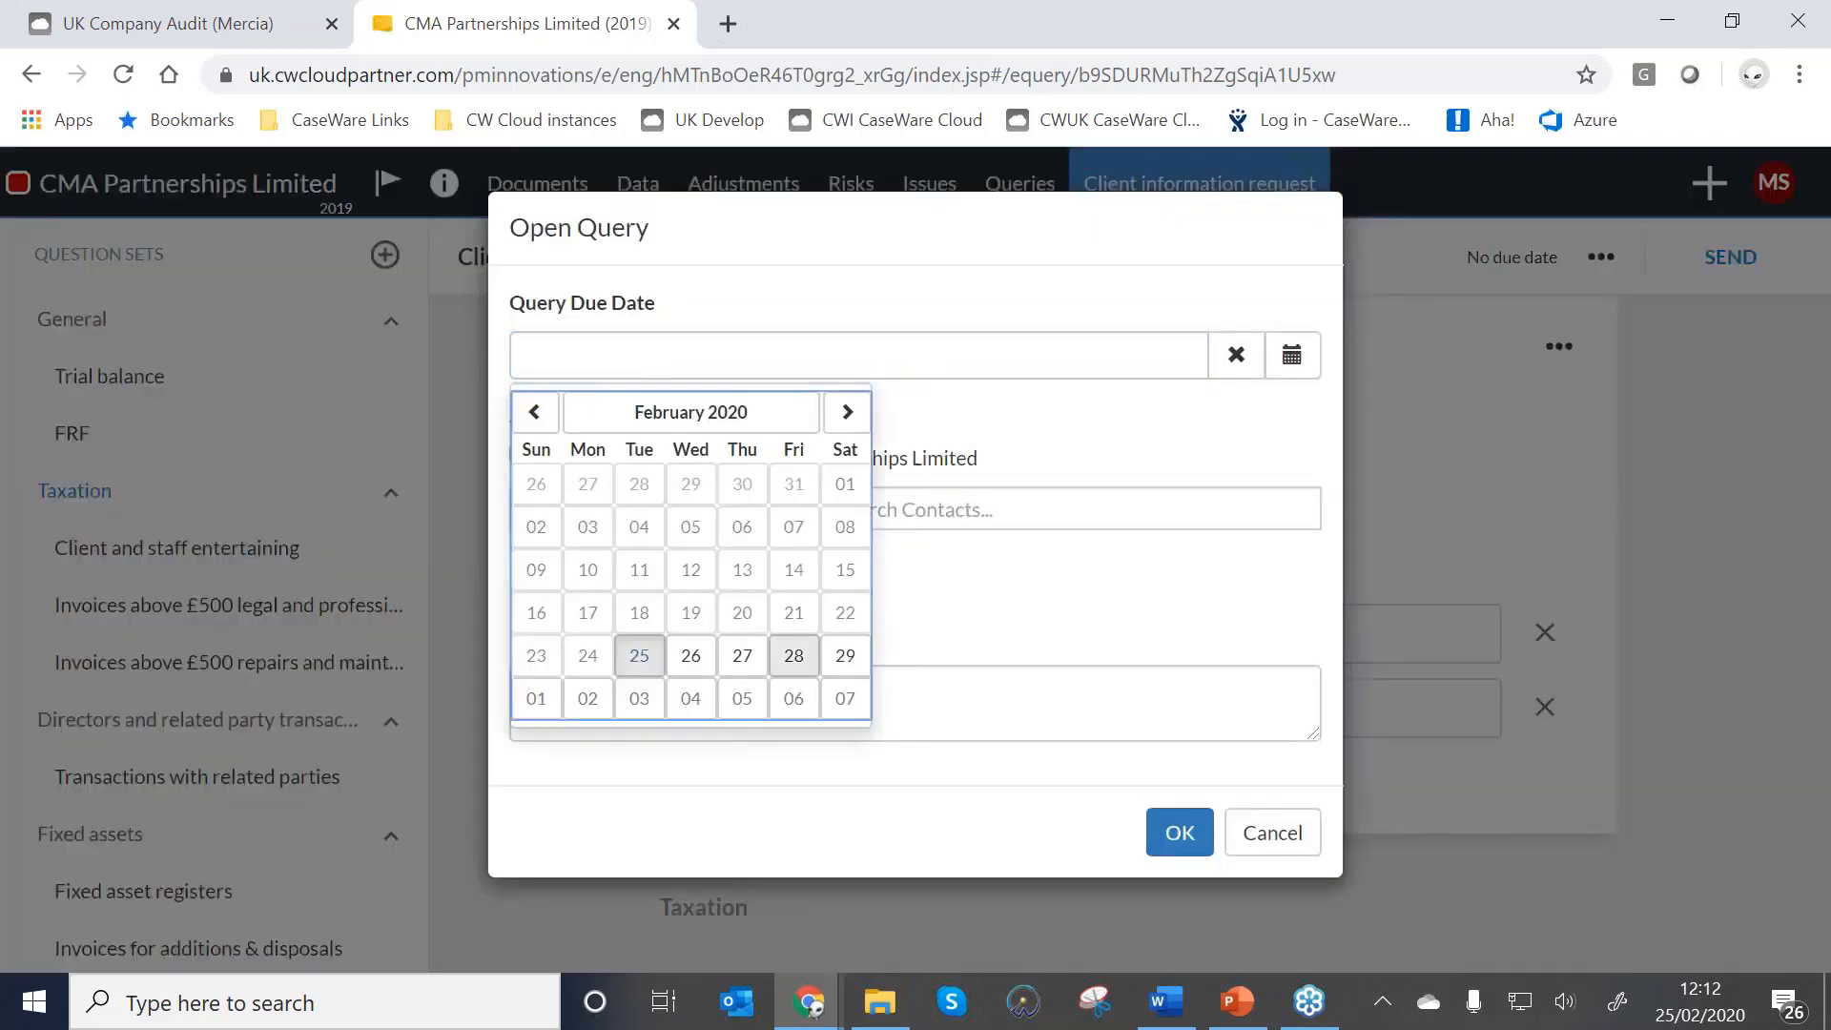
pyautogui.click(795, 665)
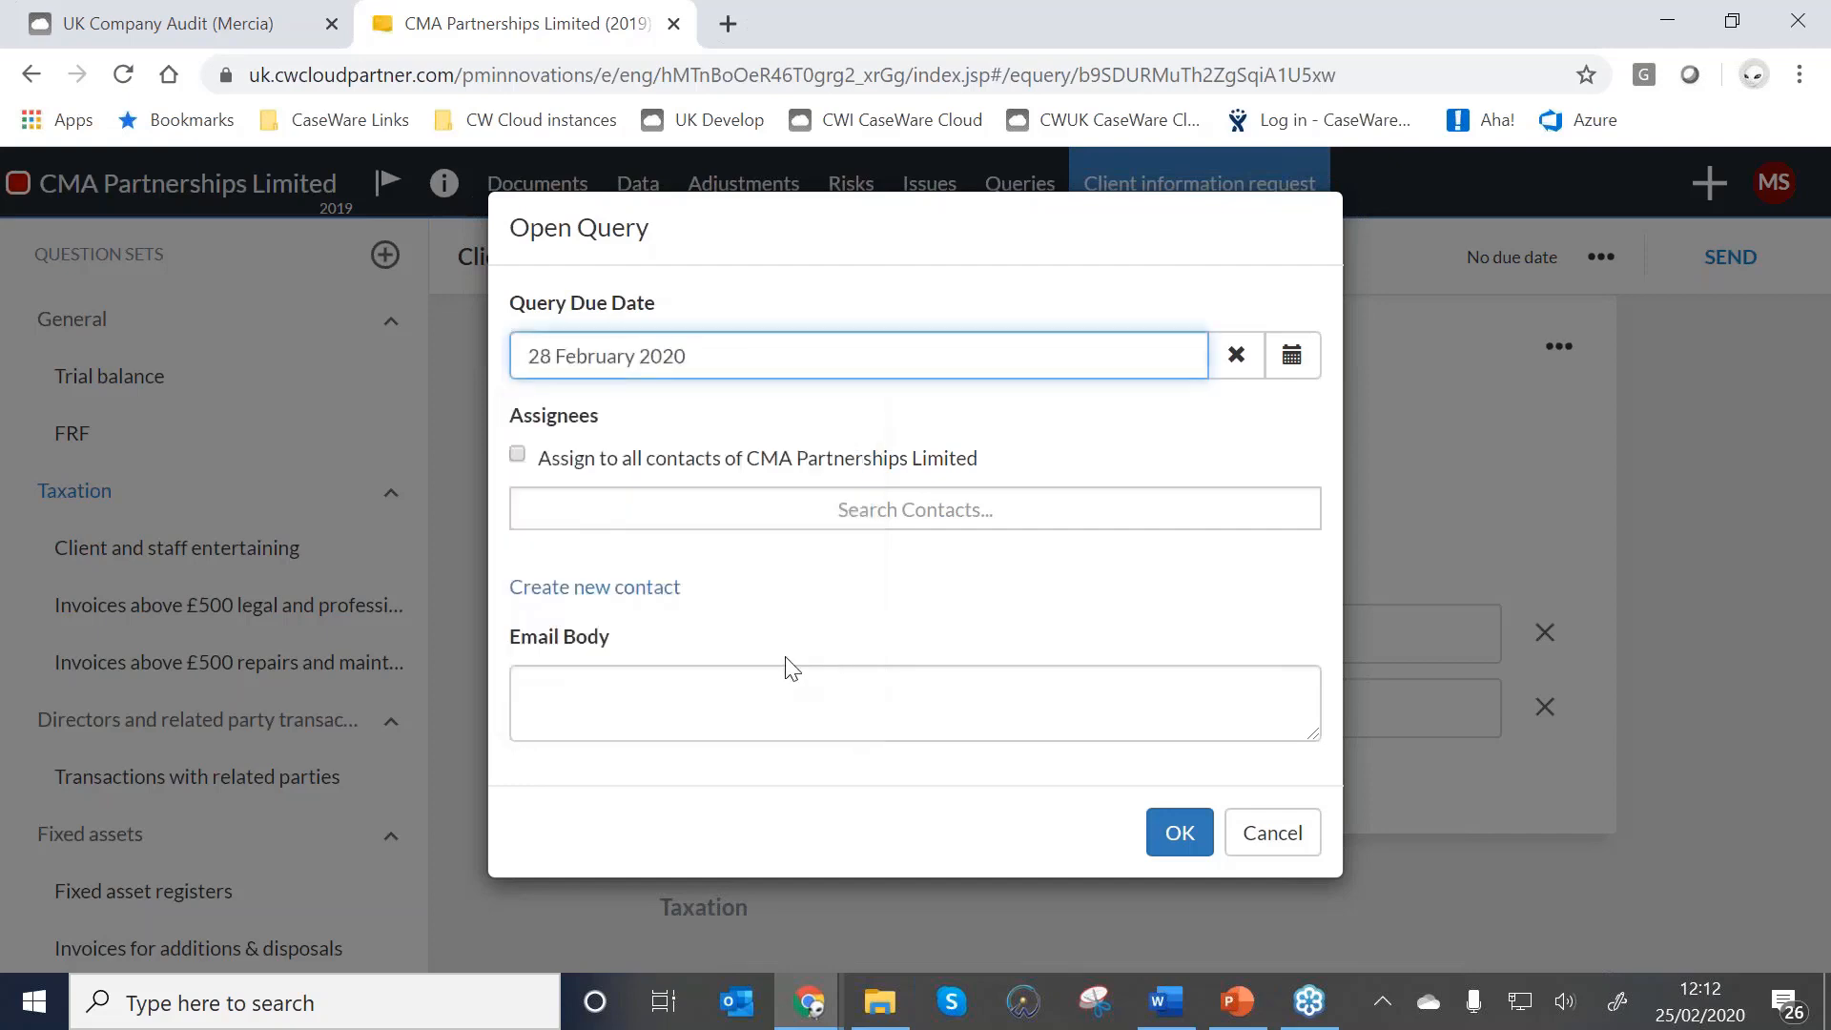
pyautogui.click(816, 515)
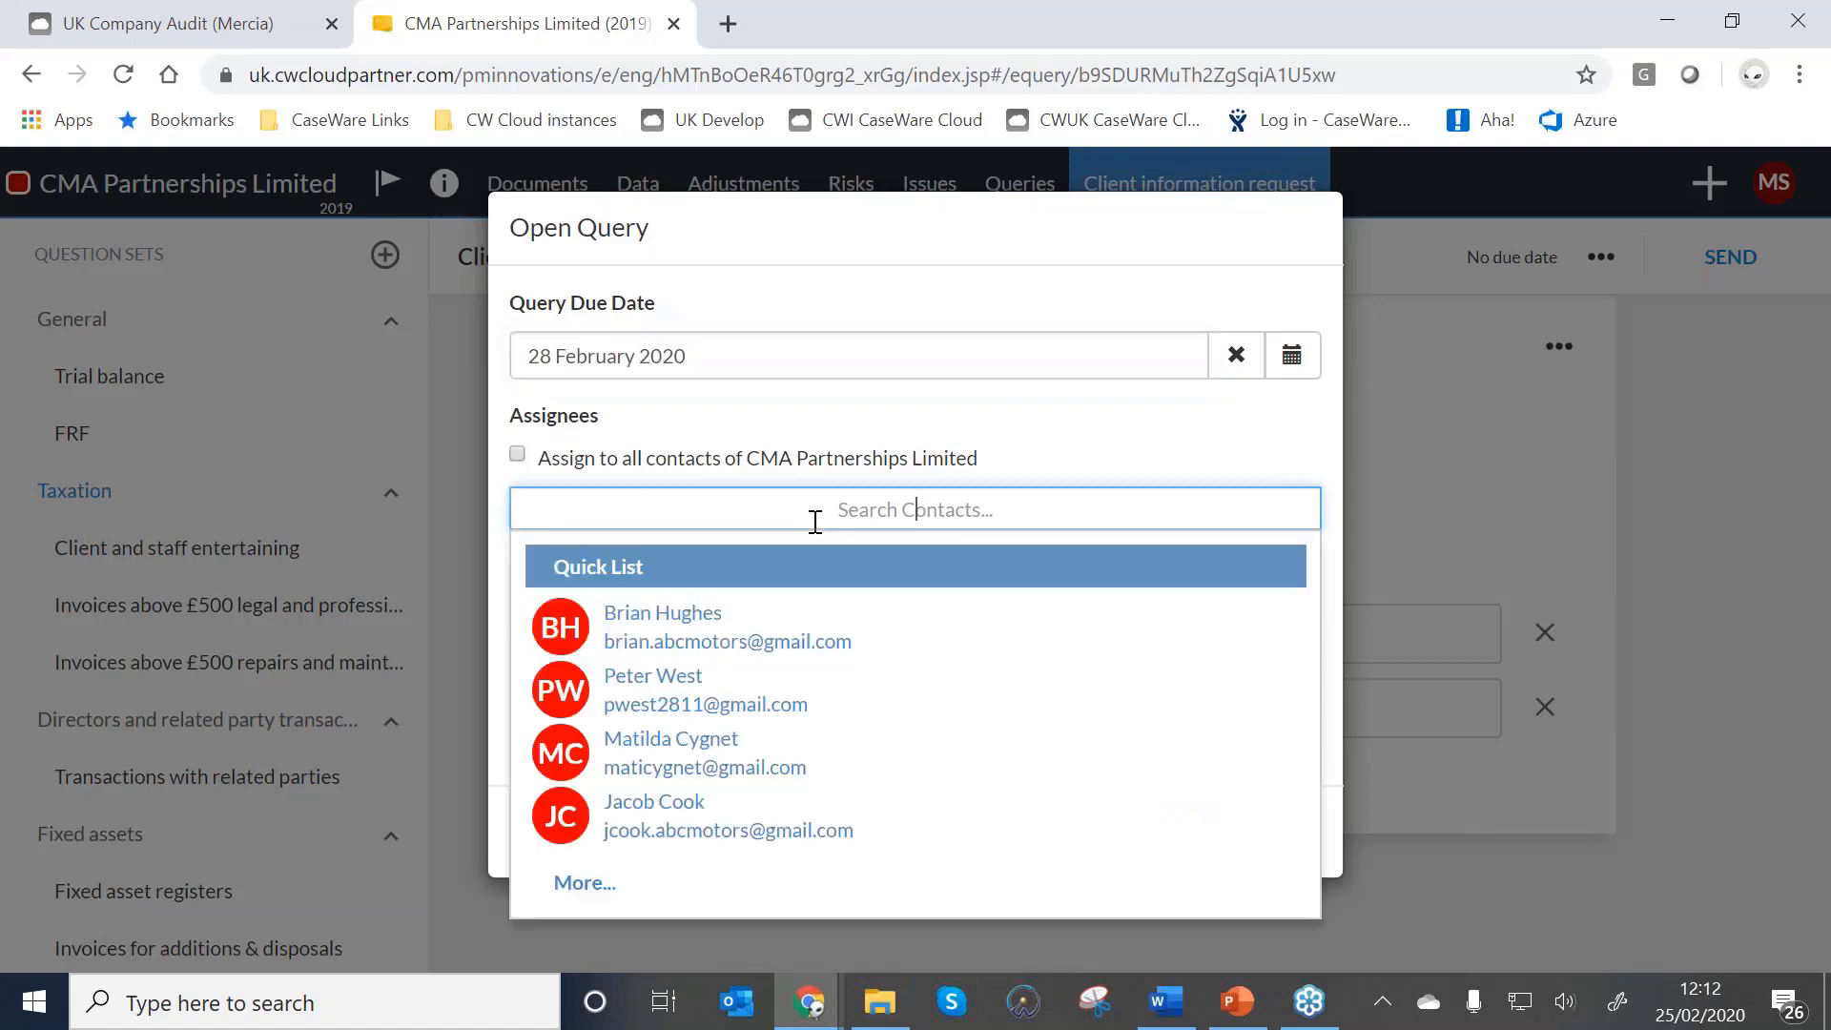
pyautogui.click(666, 774)
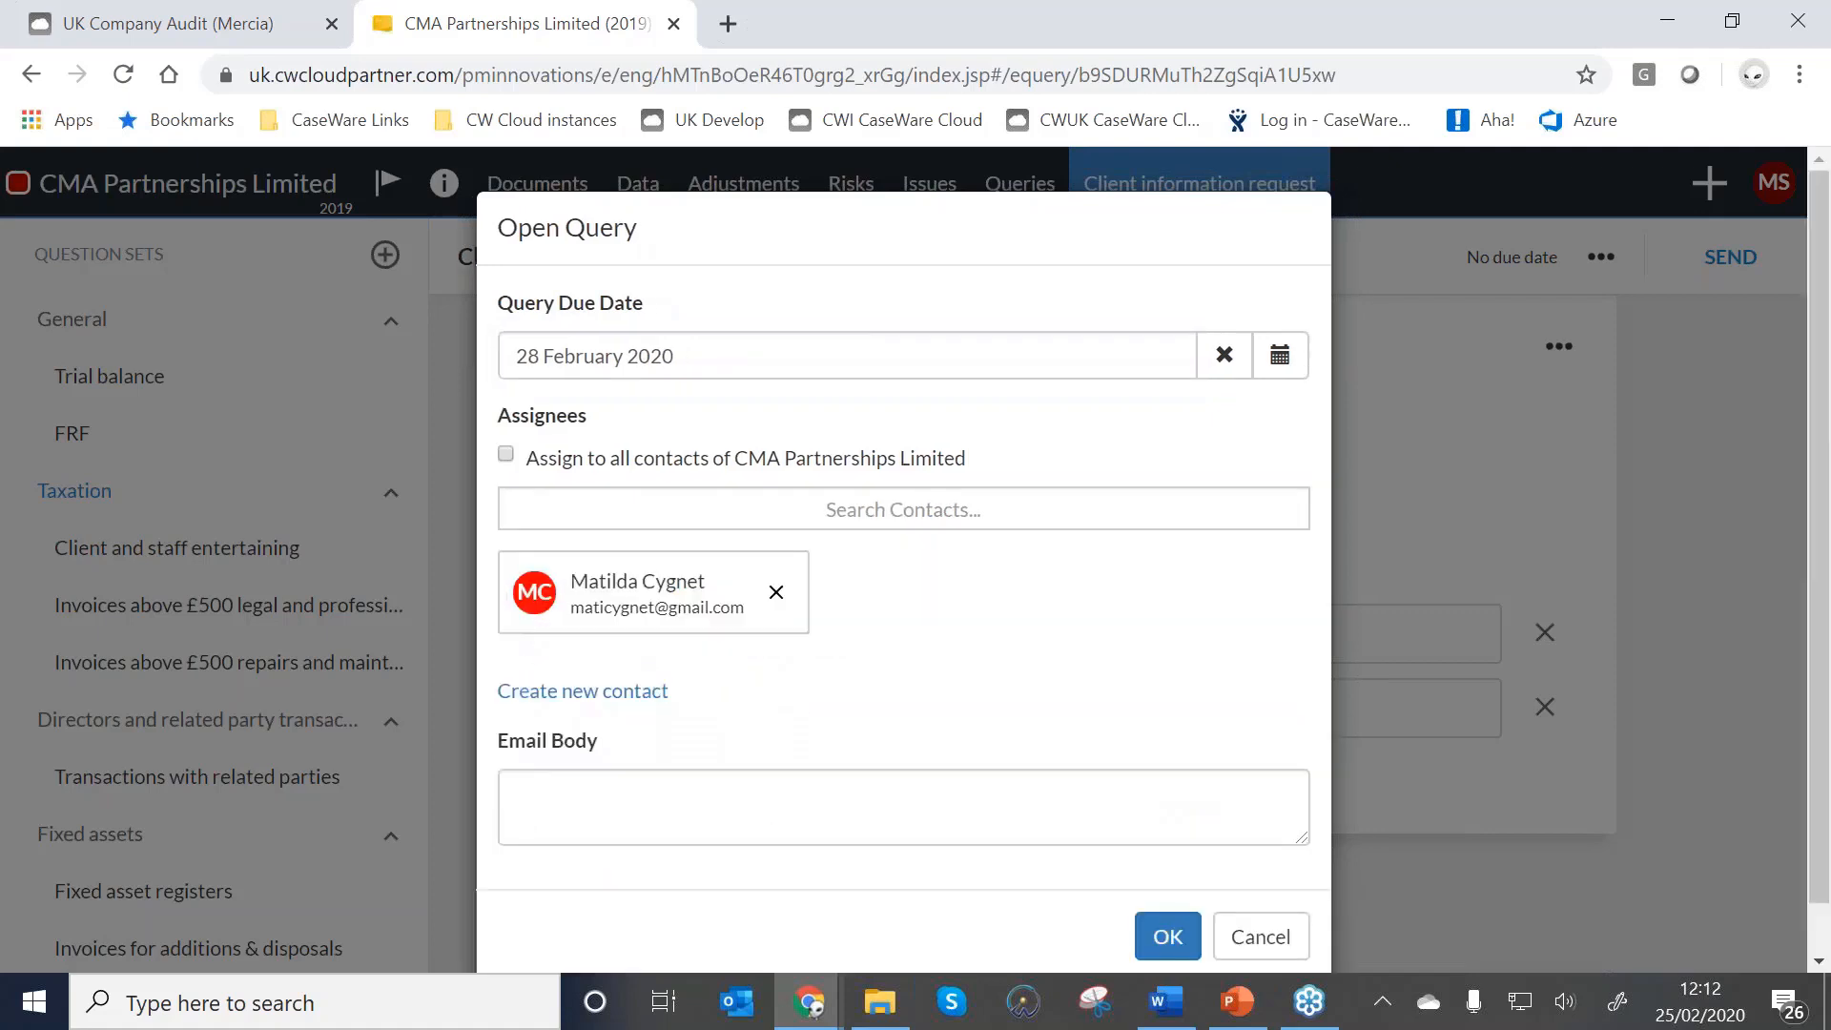
# Write an email greeting the contact and asking 'Please respond ASAP', review it, and send the request.
pyautogui.click(623, 801)
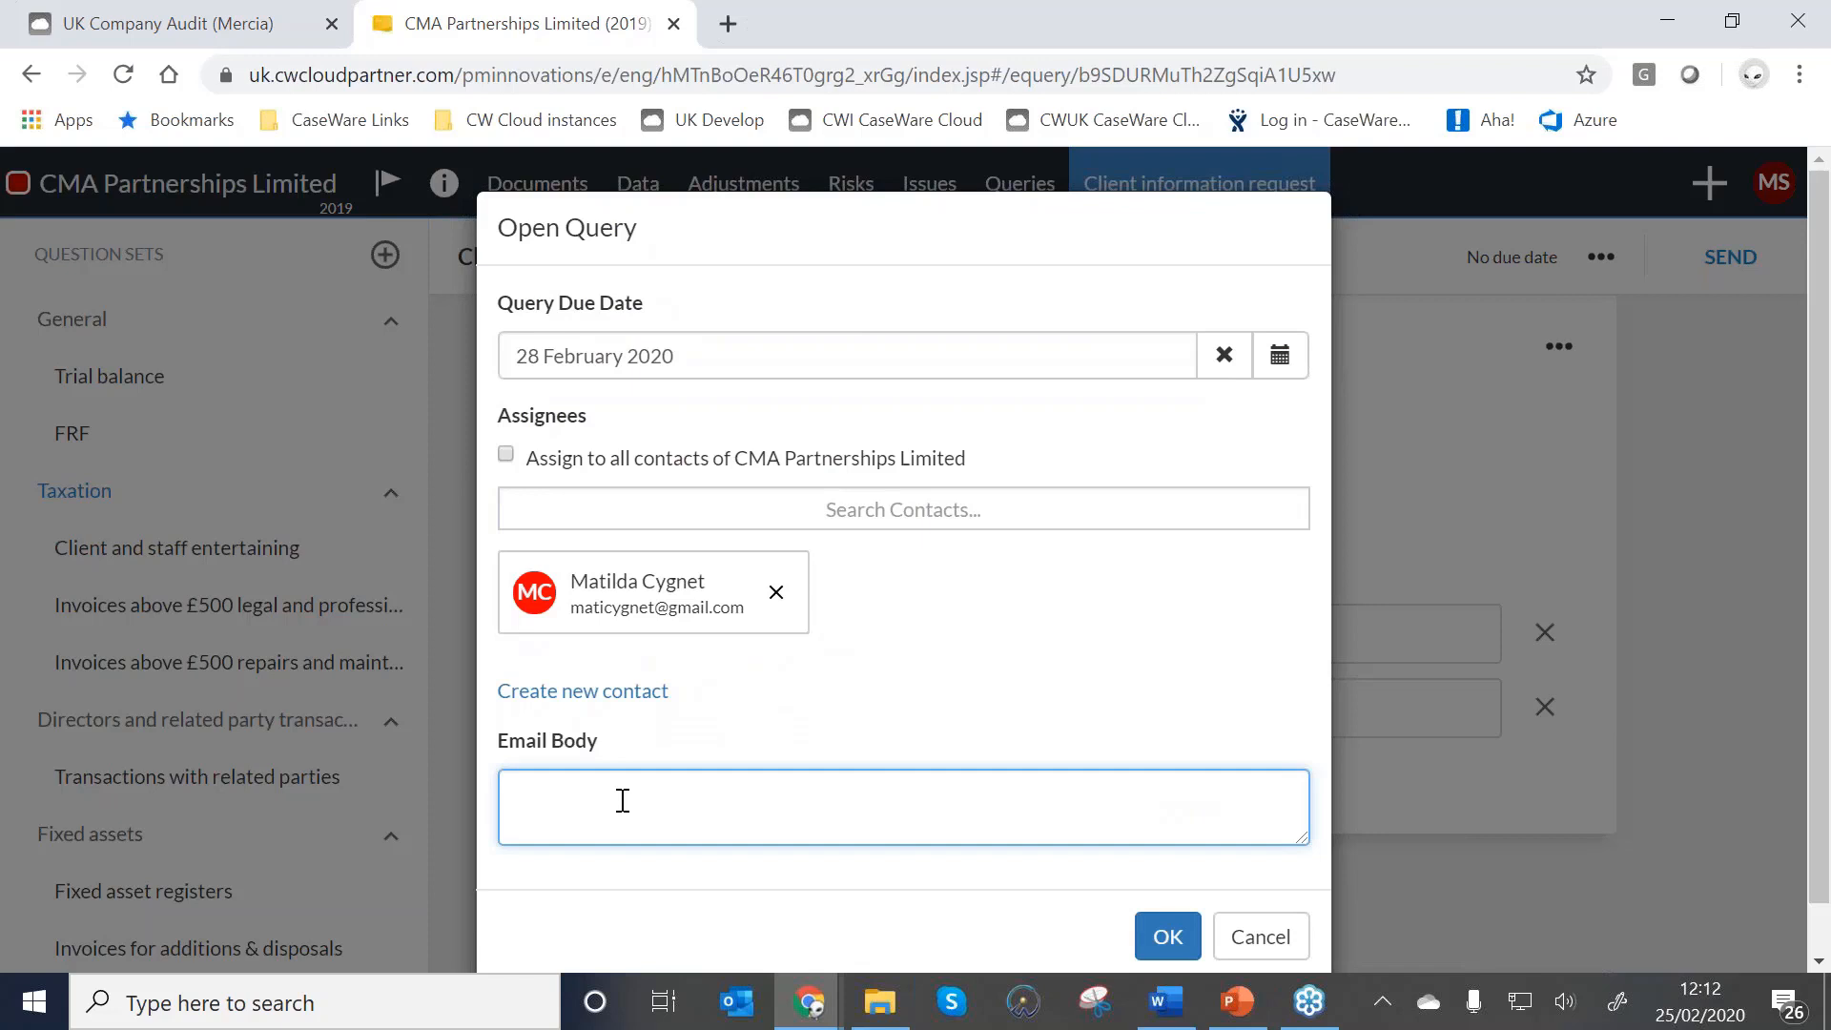
pyautogui.write('Hi Mati,')
pyautogui.press('Return')
pyautogui.press('Return')
pyautogui.write('Please res')
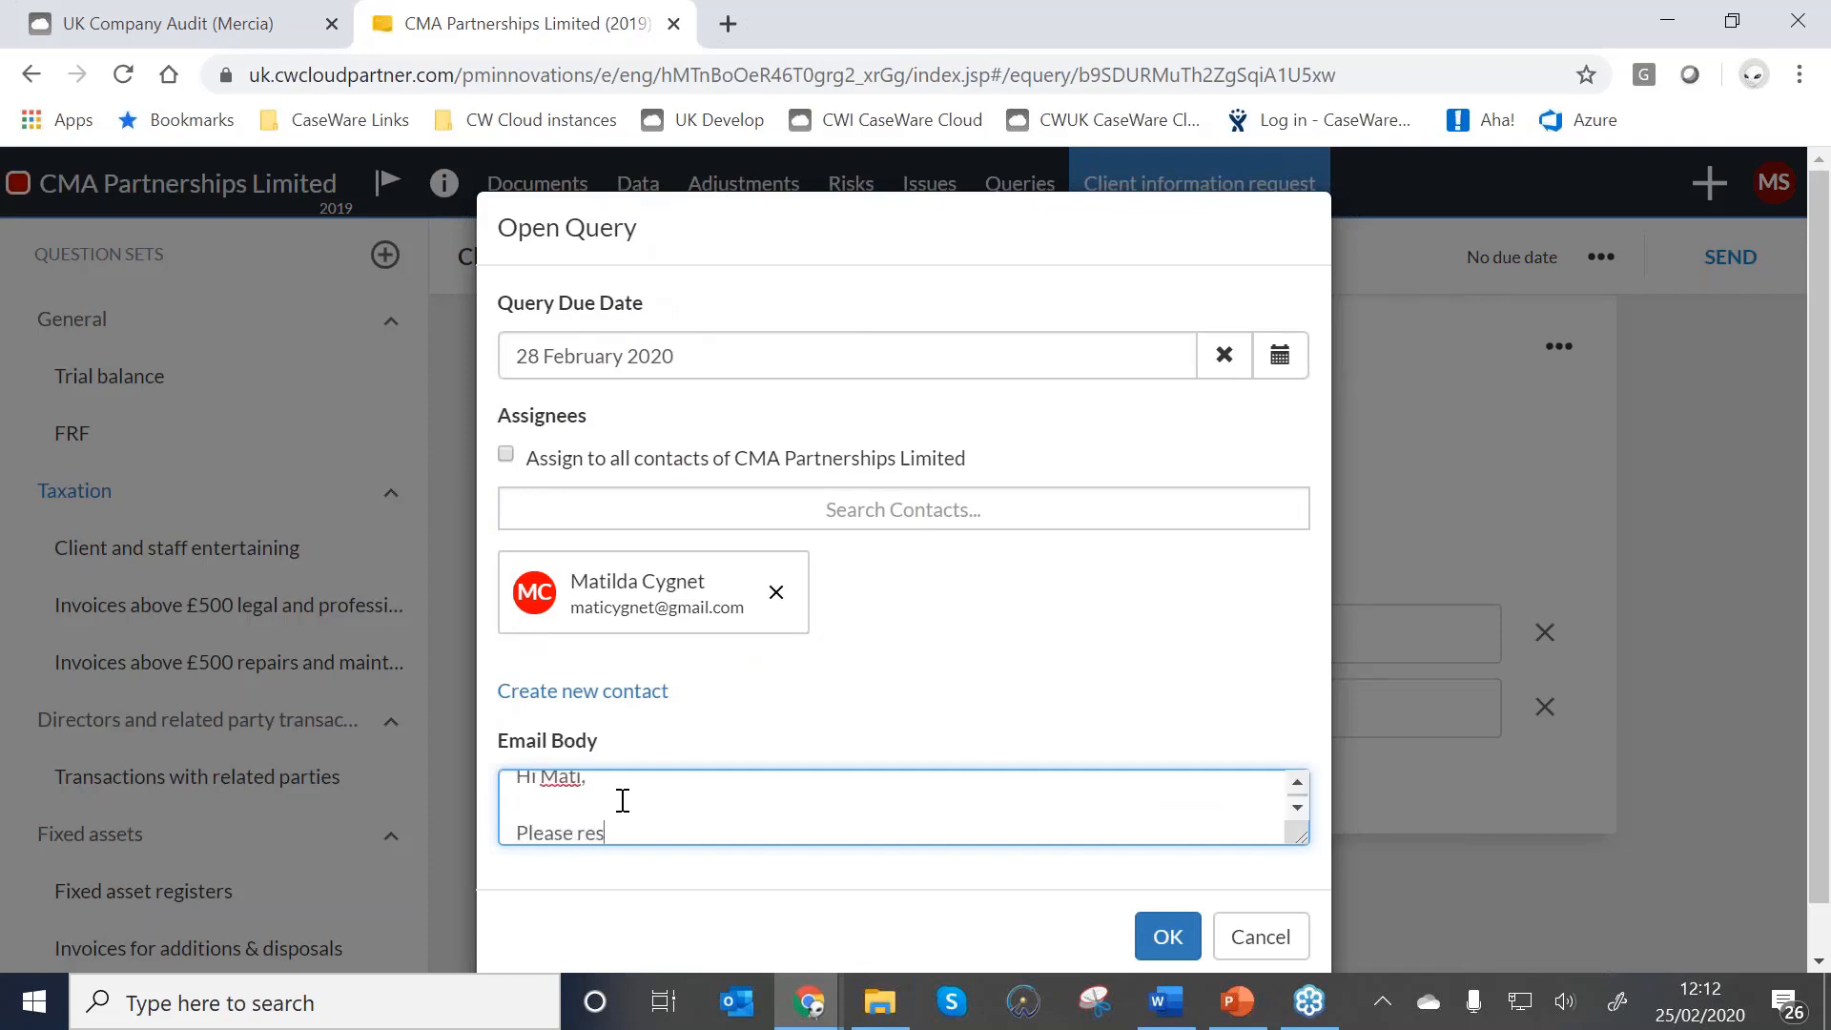
pyautogui.write('pond ASAP')
pyautogui.press('Return')
pyautogui.press('Return')
pyautogui.write('Th')
pyautogui.press('BackSpace')
pyautogui.press('BackSpace')
pyautogui.write('T')
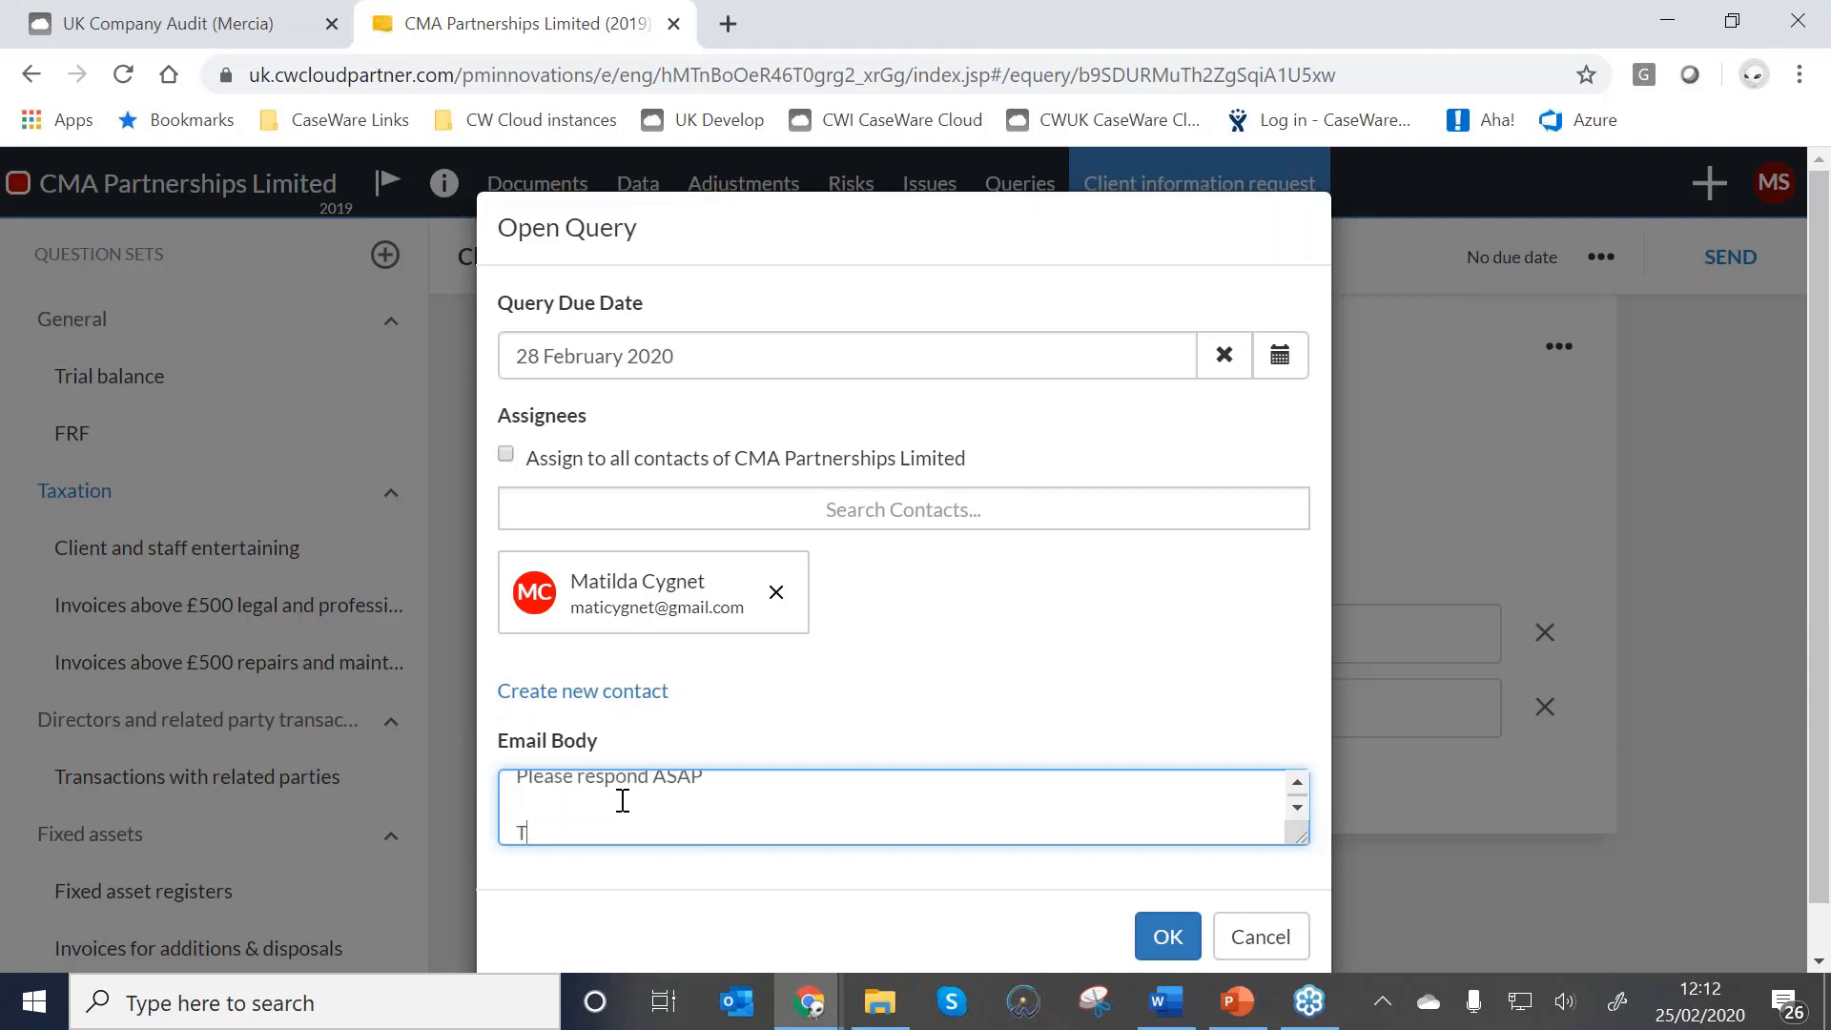
pyautogui.write('x')
pyautogui.press('Return')
pyautogui.write('Mati')
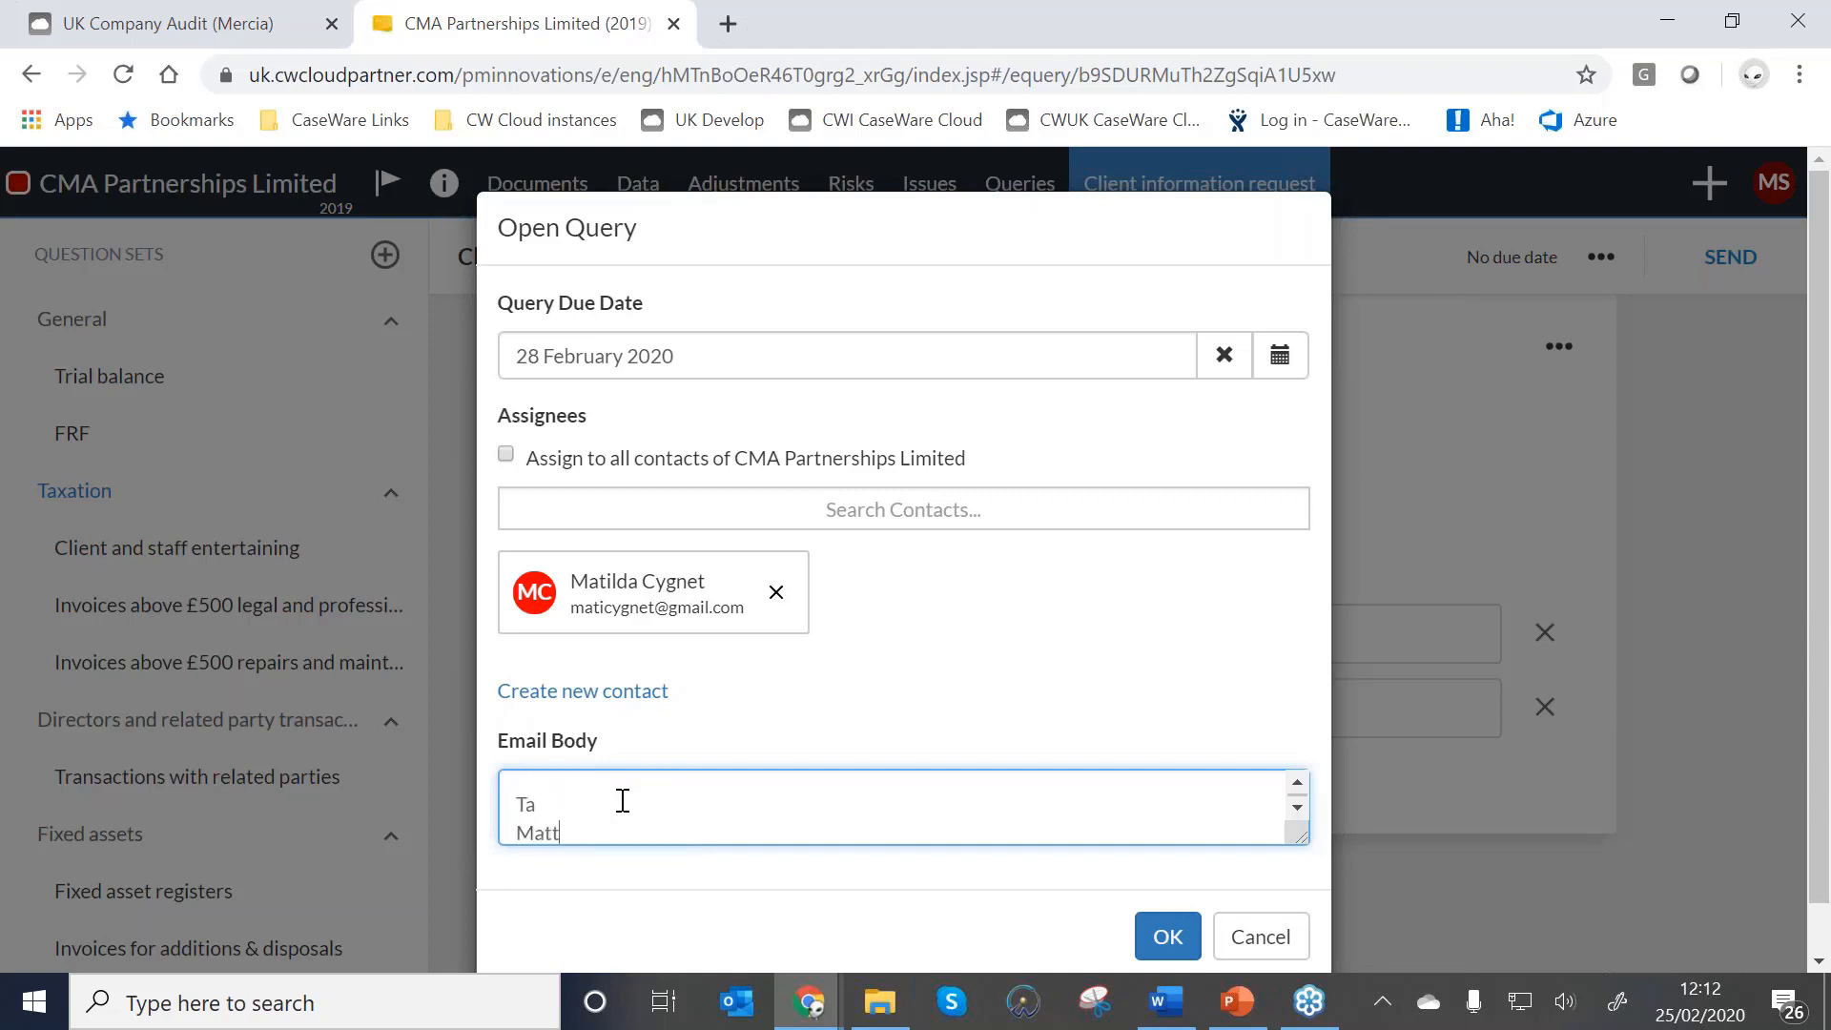
pyautogui.scroll(1, 622, 801)
pyautogui.scroll(-1, 622, 801)
pyautogui.moveTo(1303, 838); pyautogui.dragTo(1308, 948)
pyautogui.scroll(-1, 1170, 740)
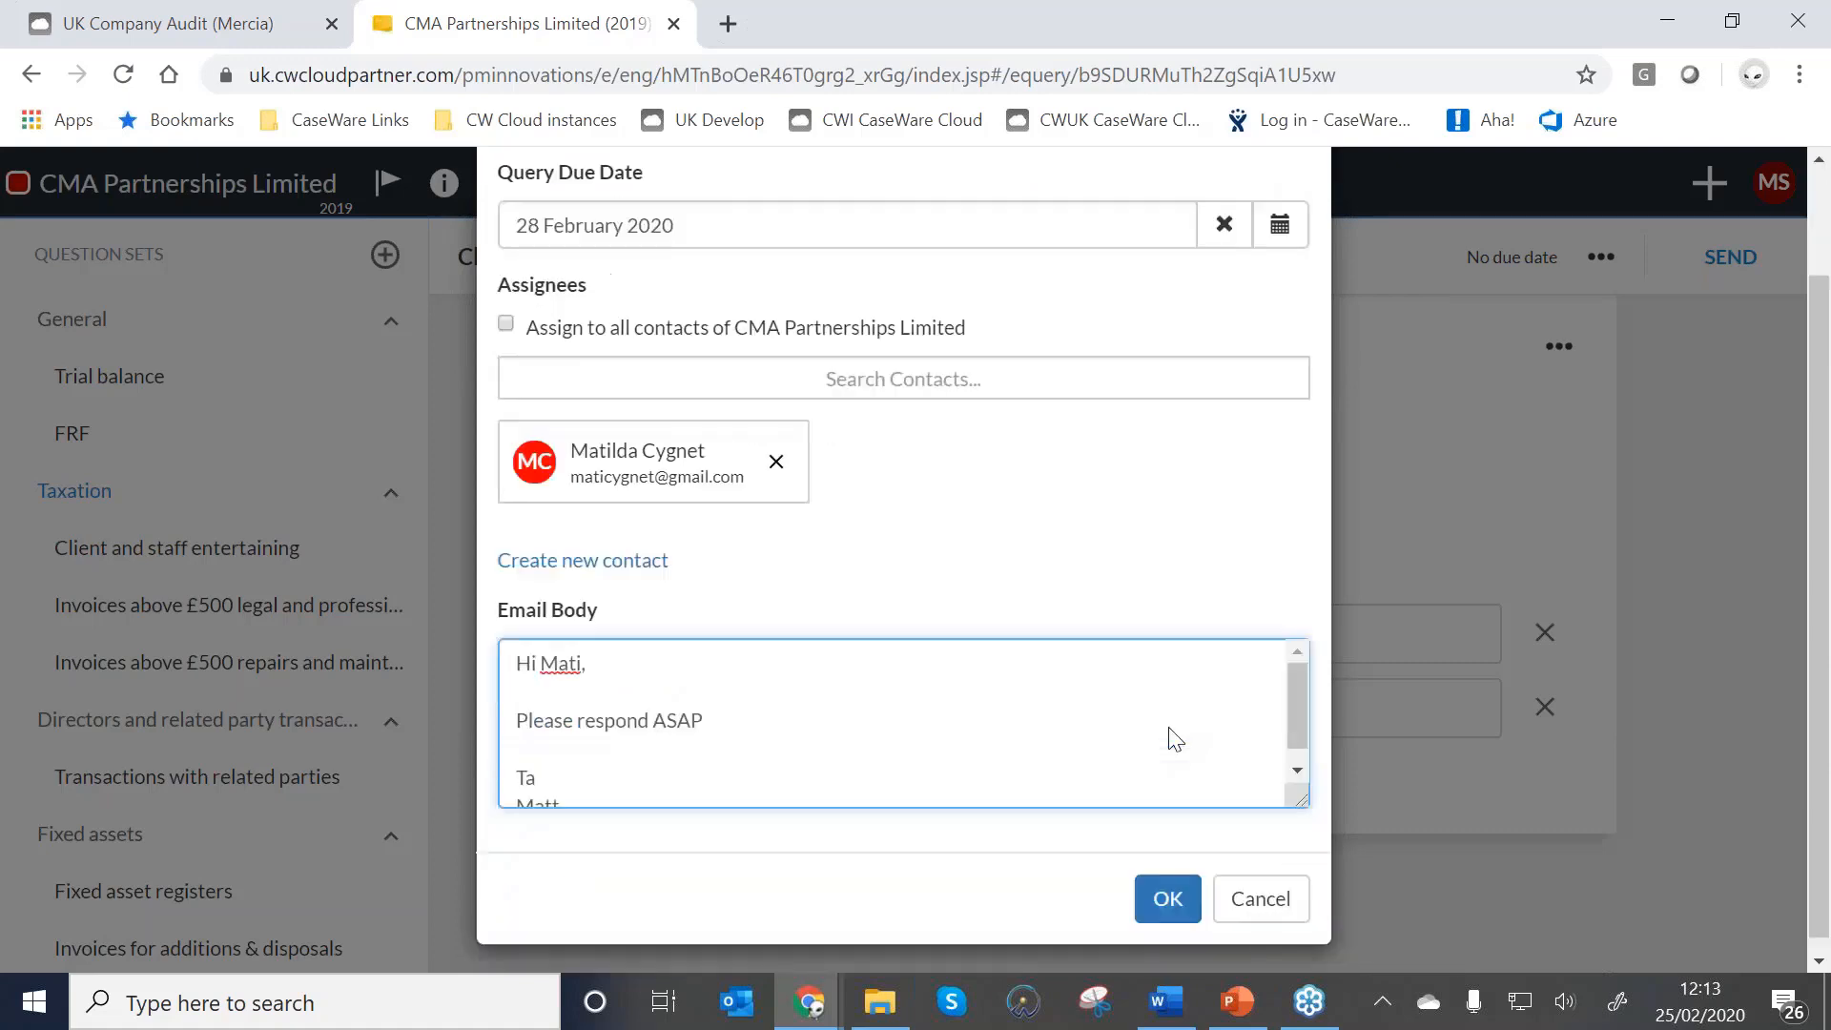
pyautogui.click(1178, 899)
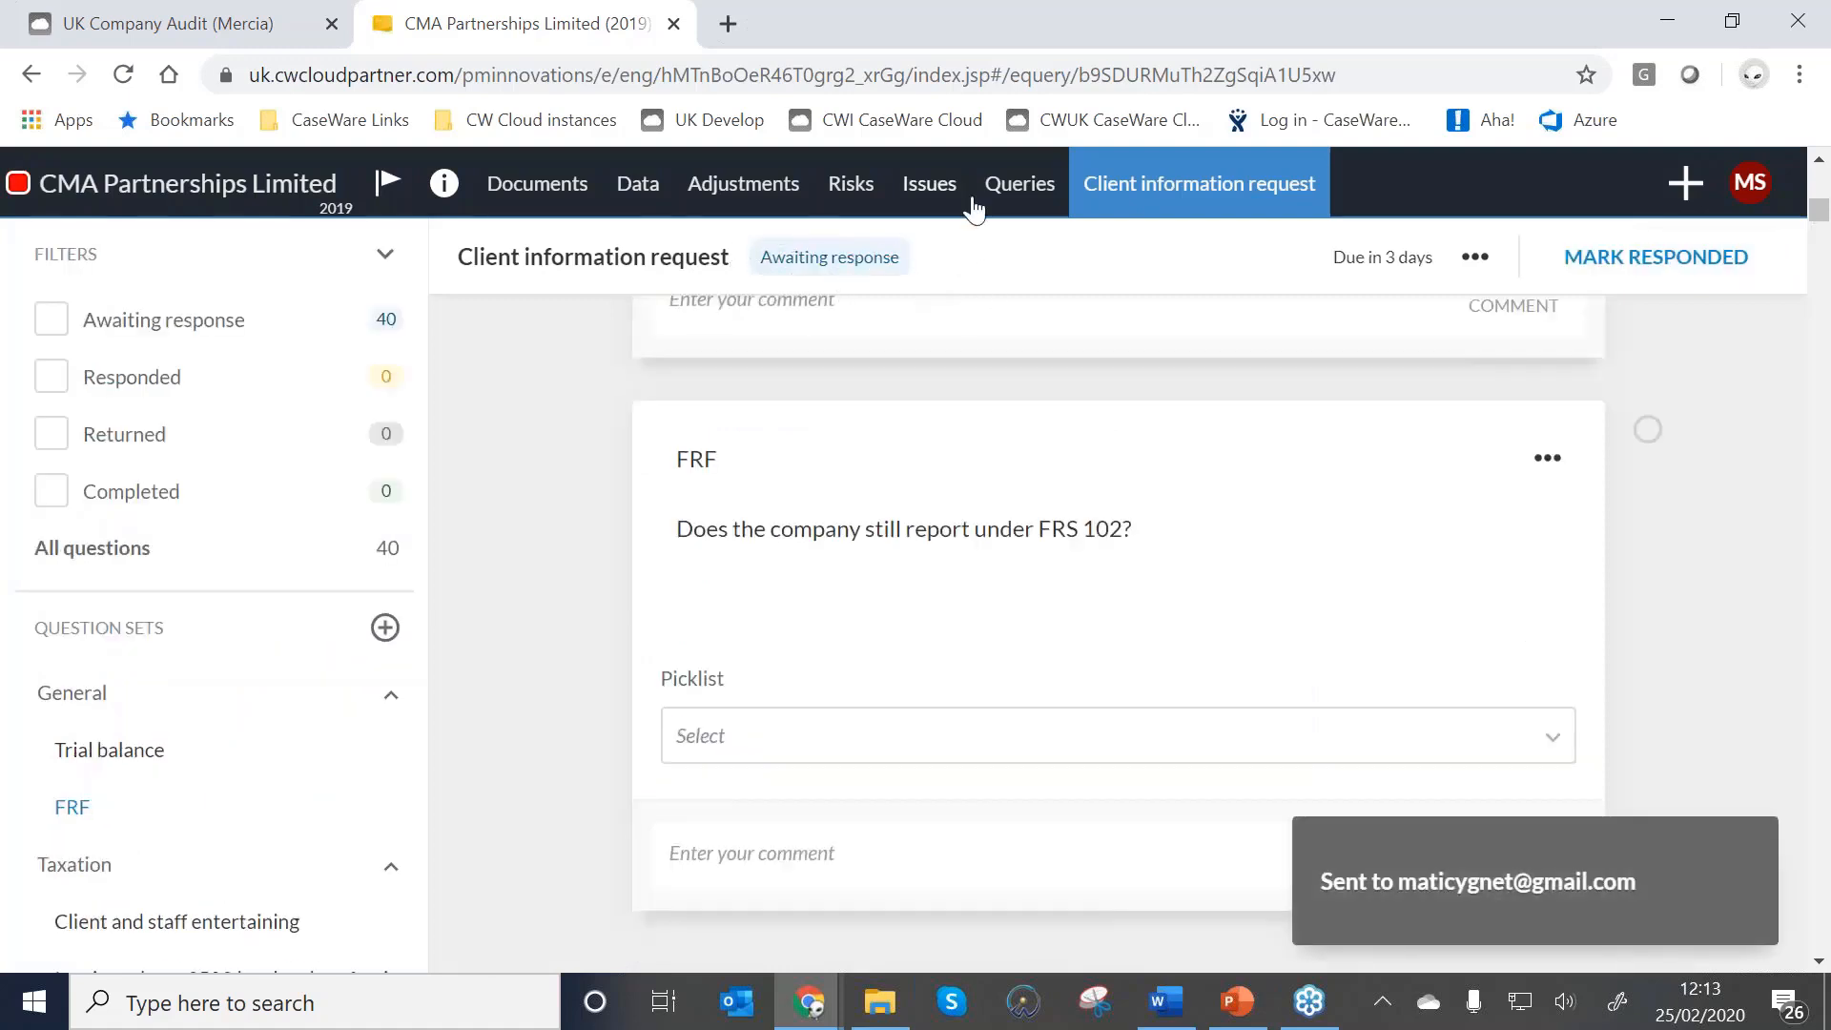
# Check the request's assigned contacts in Queries, then return to Documents and view the workflow status.
pyautogui.click(1003, 191)
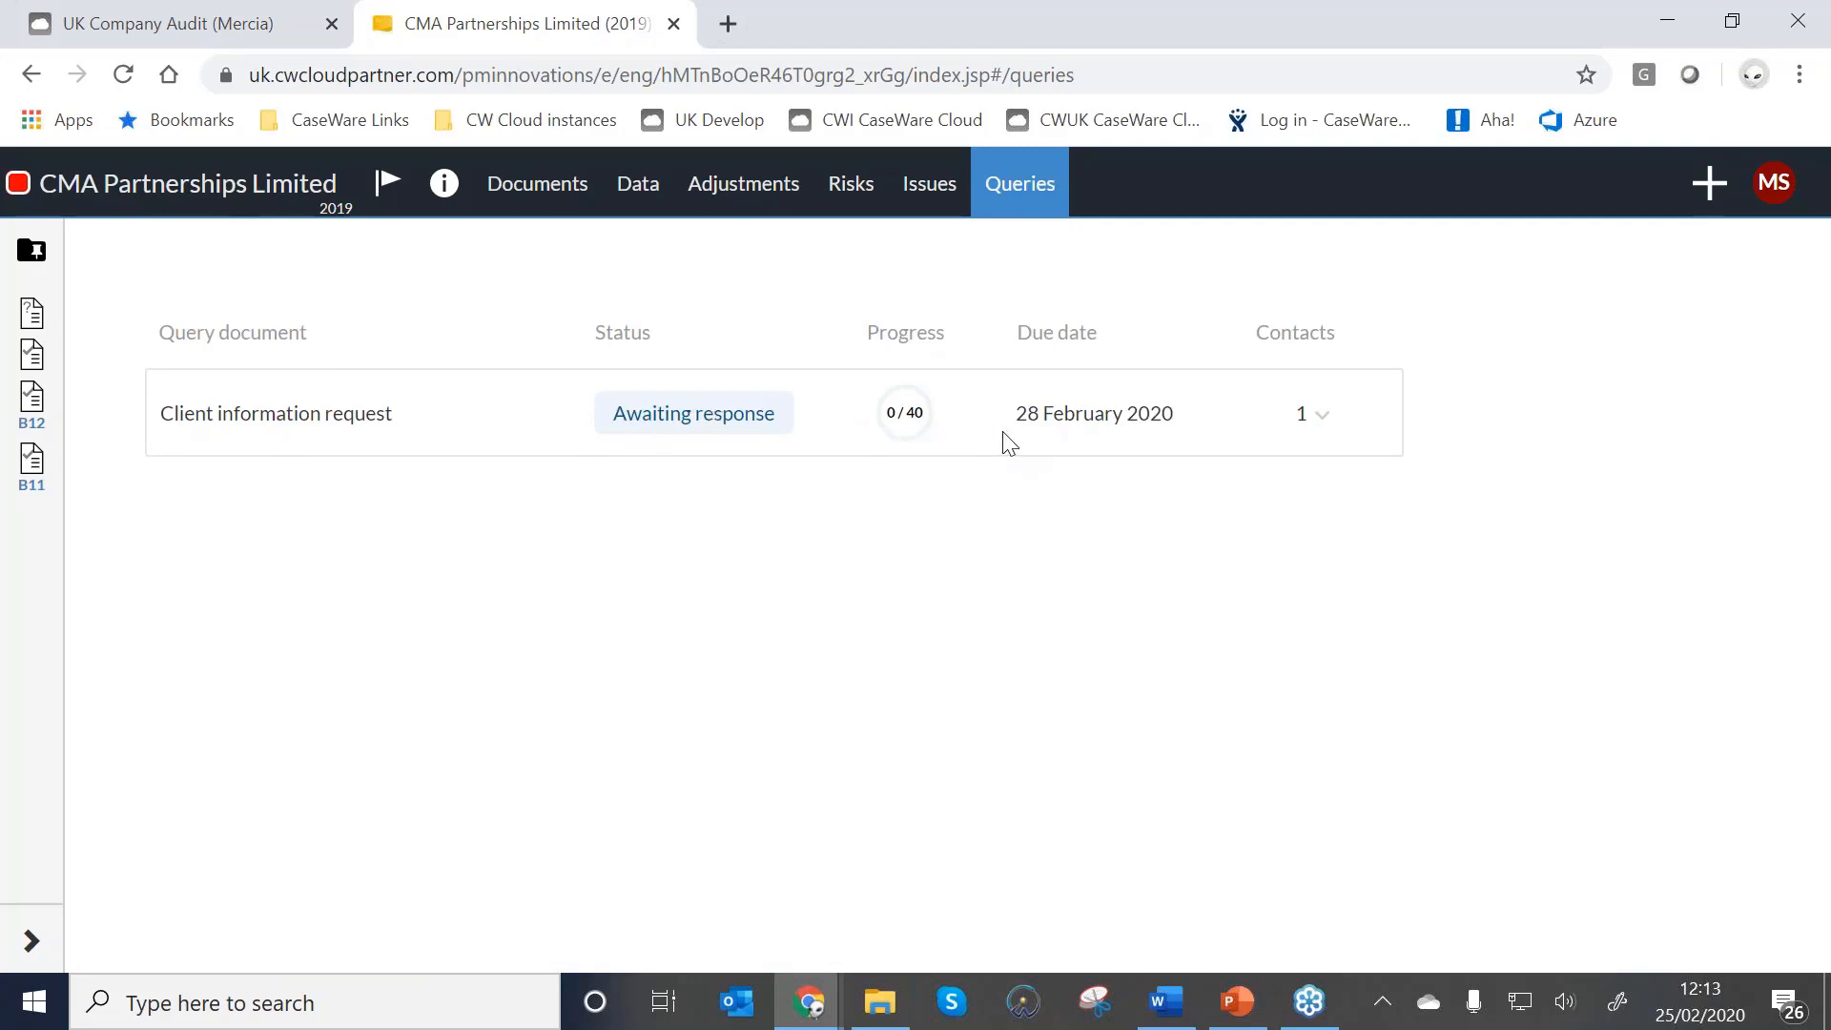
pyautogui.click(1331, 422)
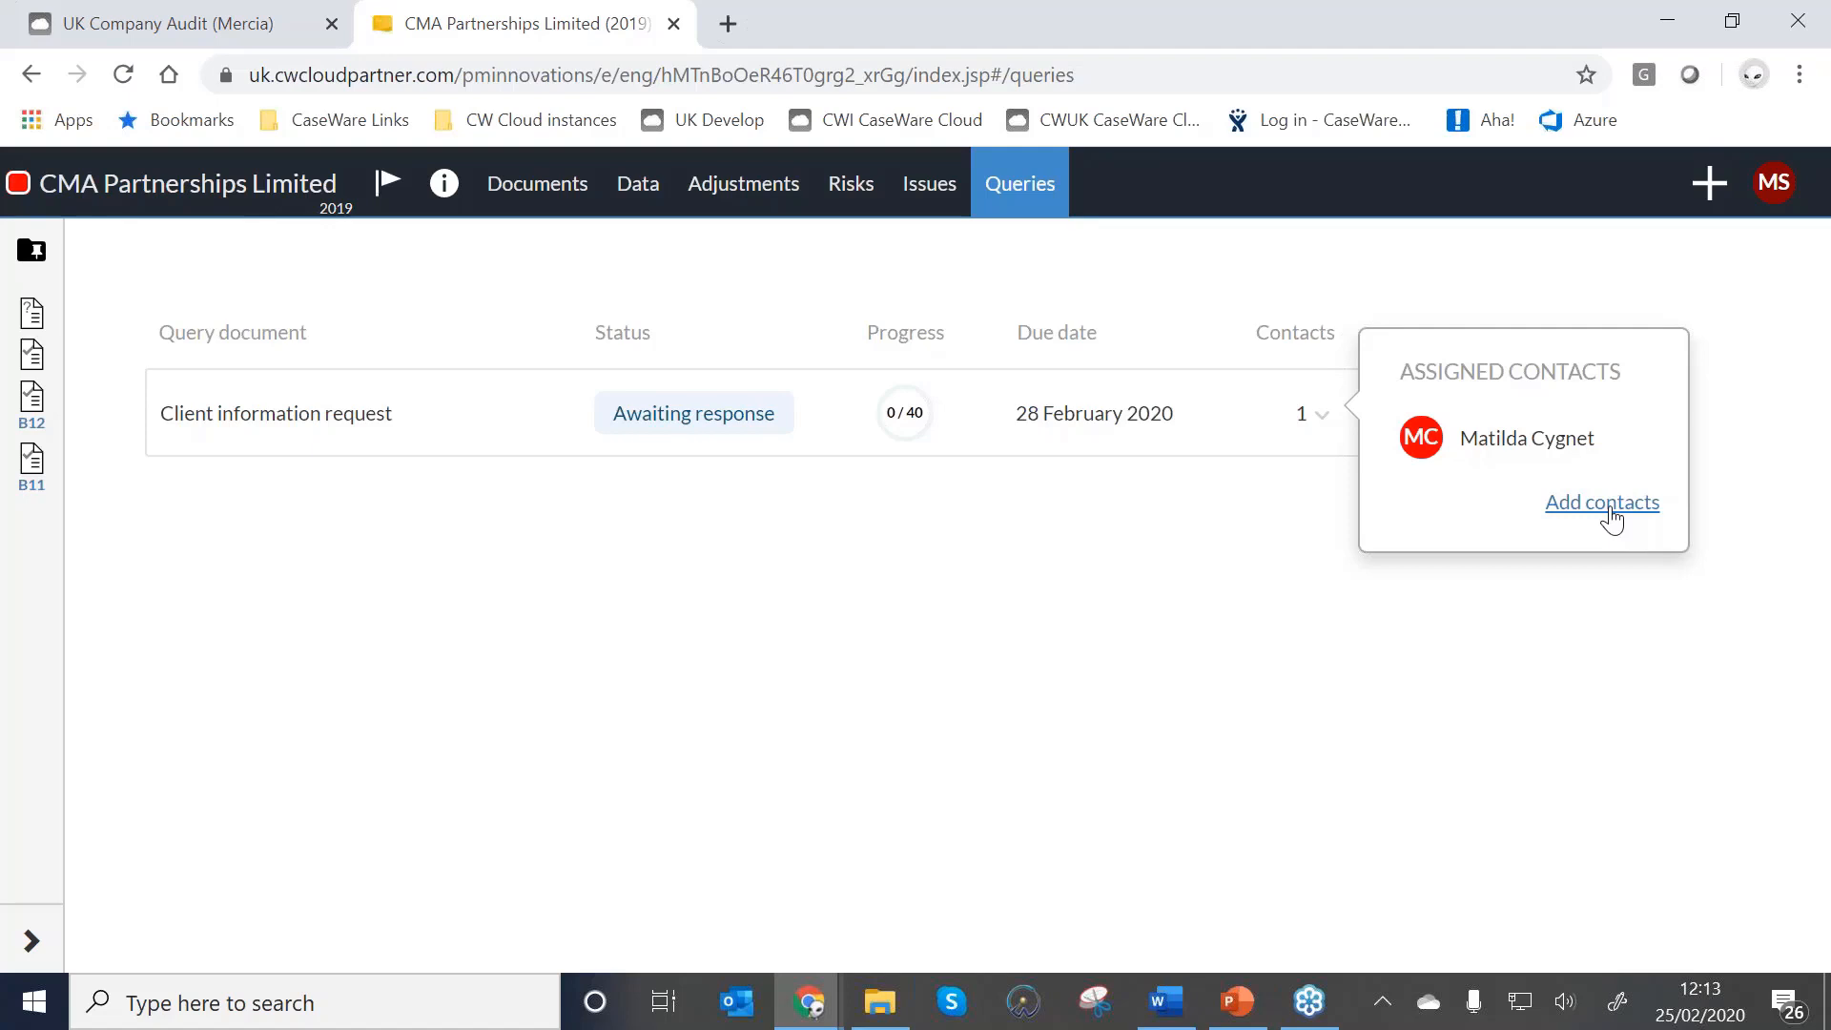
pyautogui.click(540, 203)
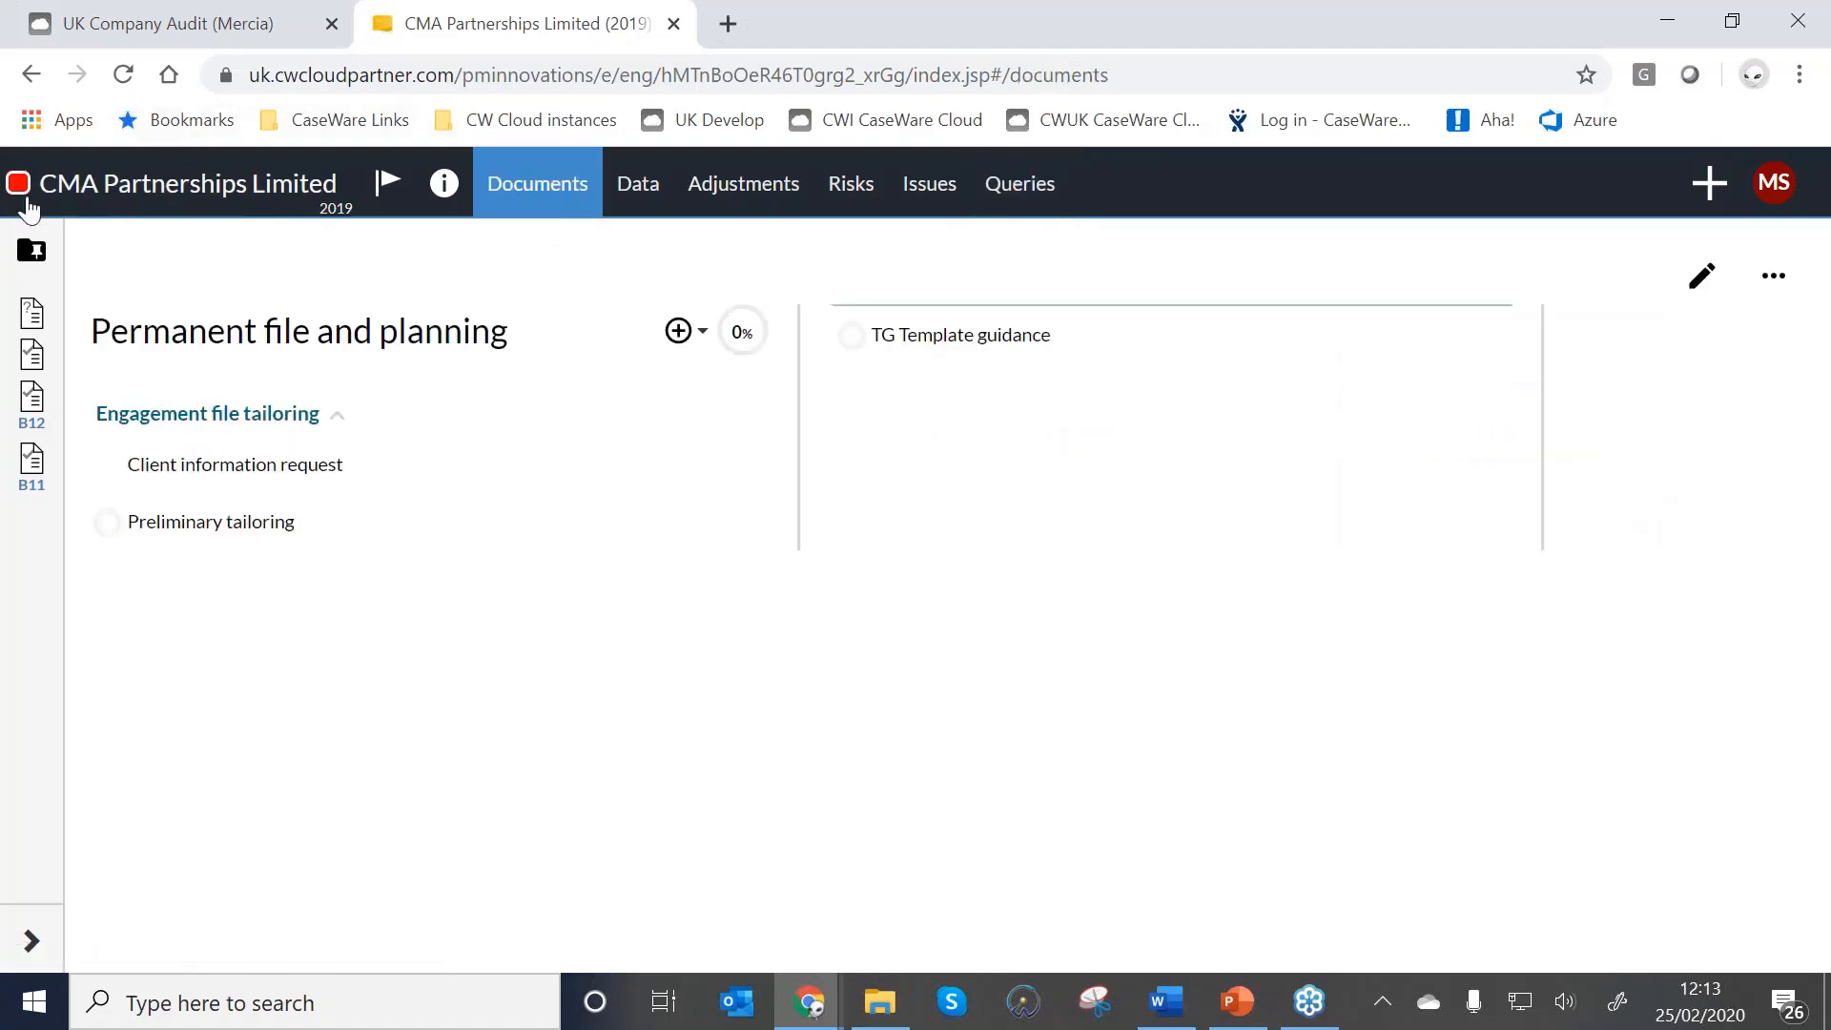
pyautogui.click(66, 186)
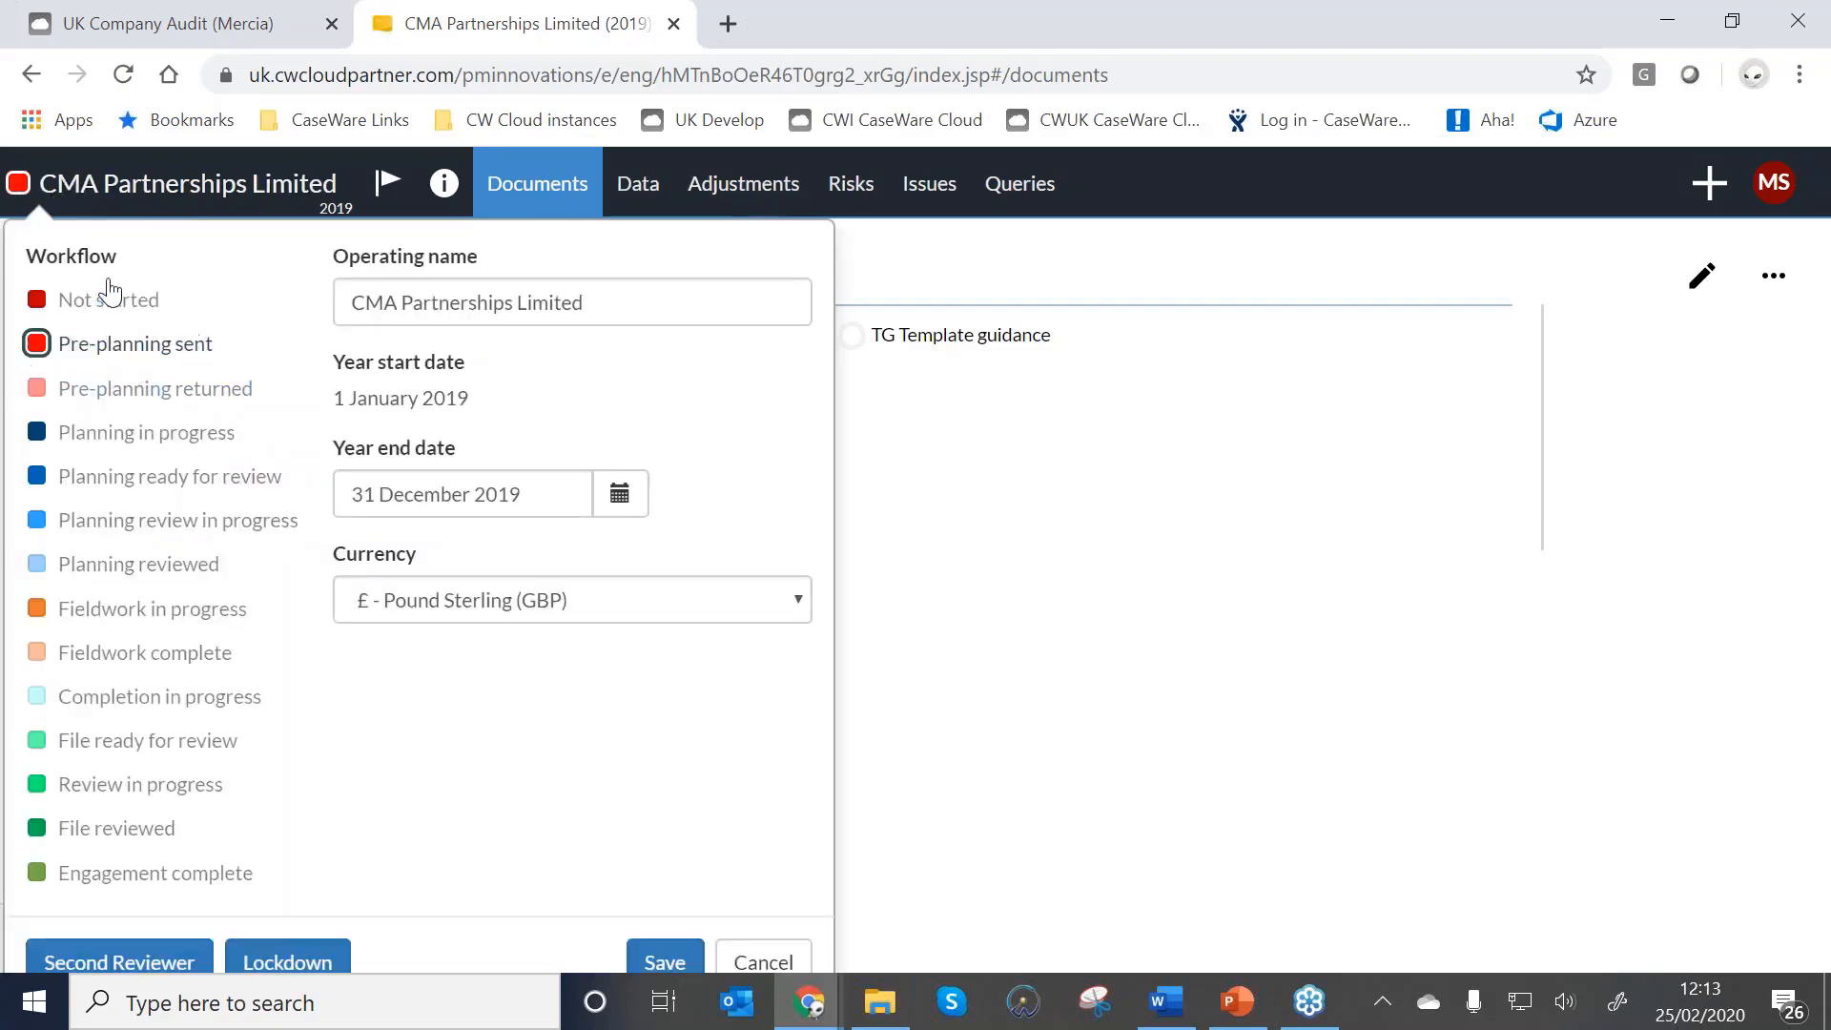
pyautogui.click(1028, 451)
# Switch to the client's Chrome profile and open the request via the CaseWare Cloud notification email in Gmail.
pyautogui.click(1752, 76)
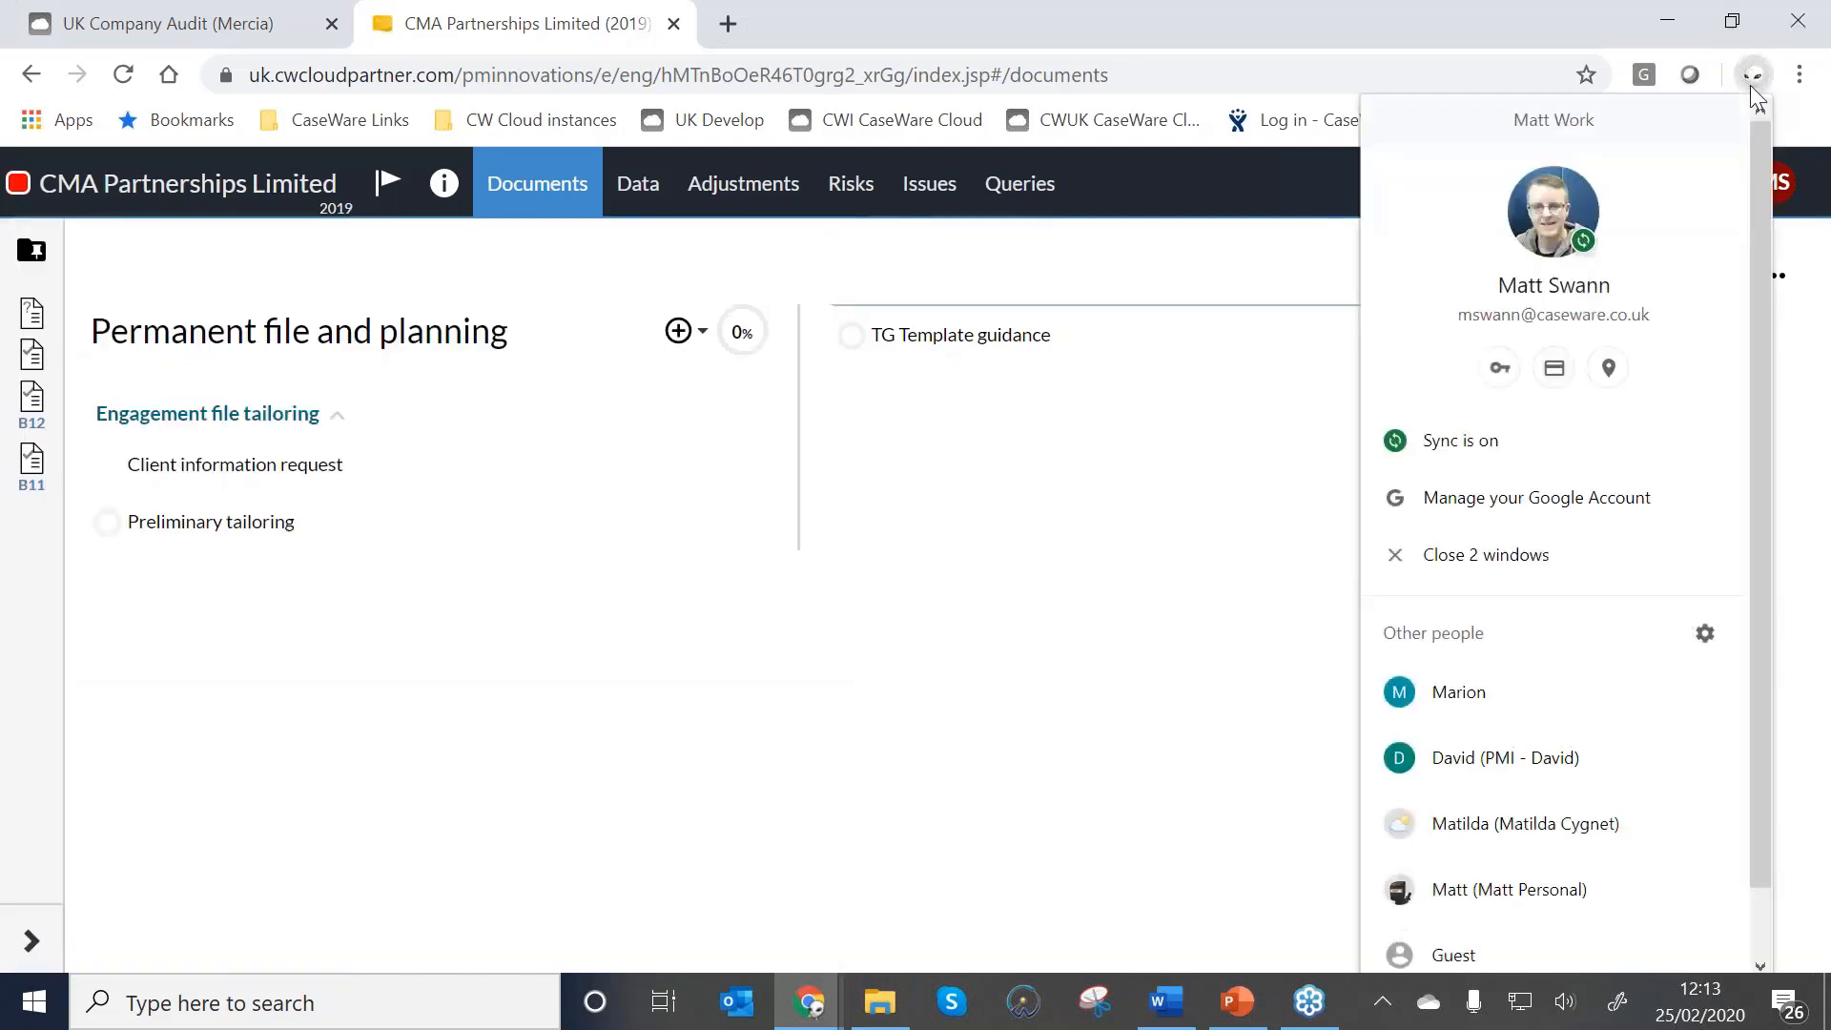
pyautogui.scroll(-1, 1512, 725)
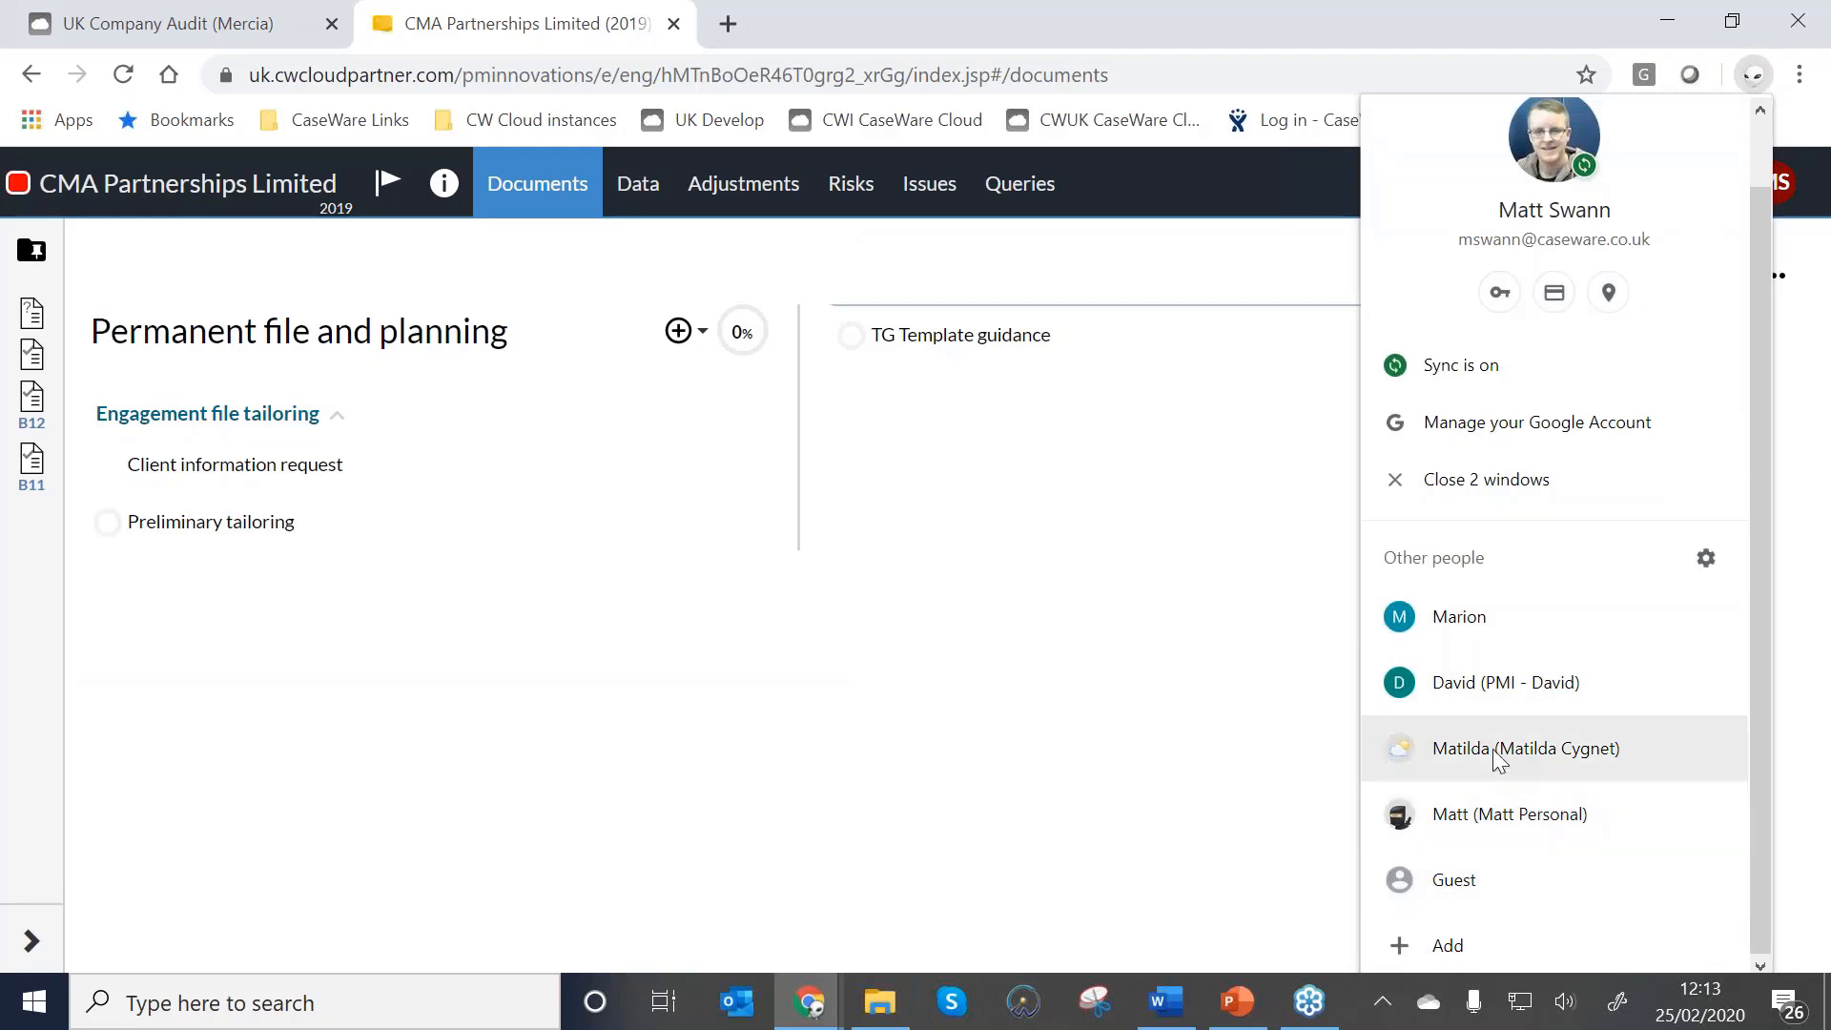
pyautogui.click(1493, 750)
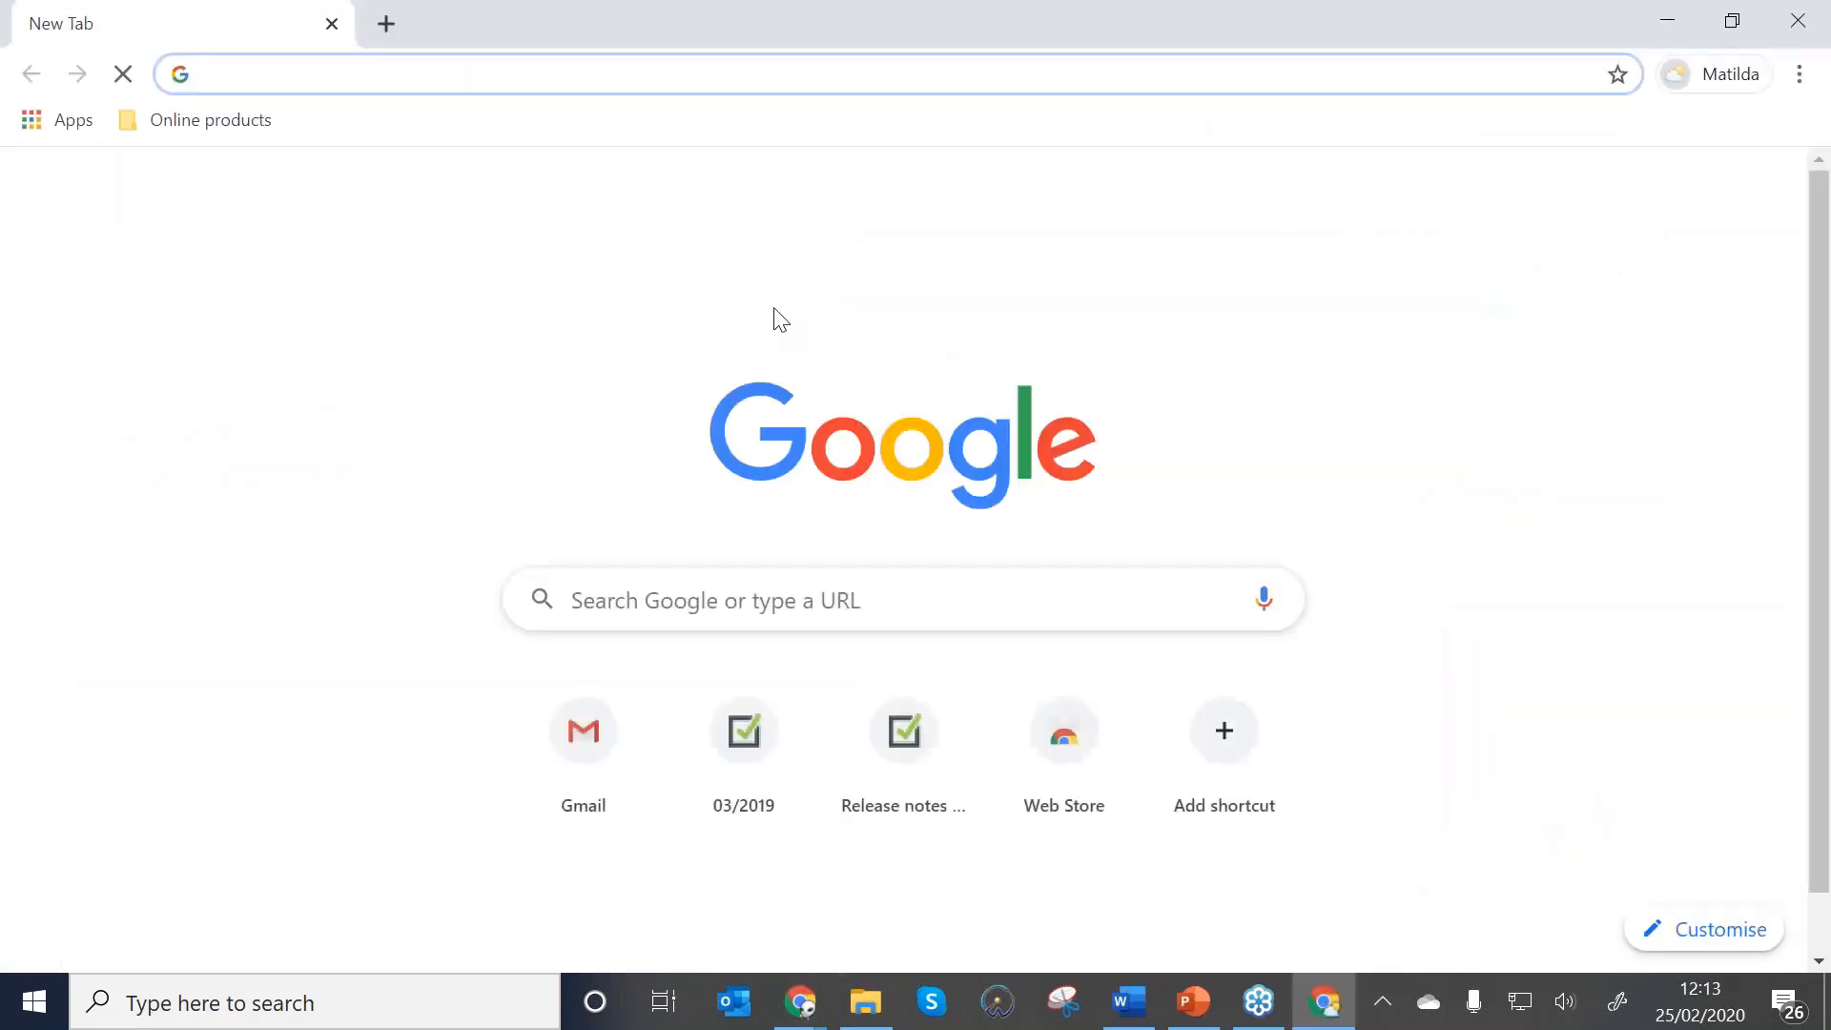
pyautogui.click(597, 763)
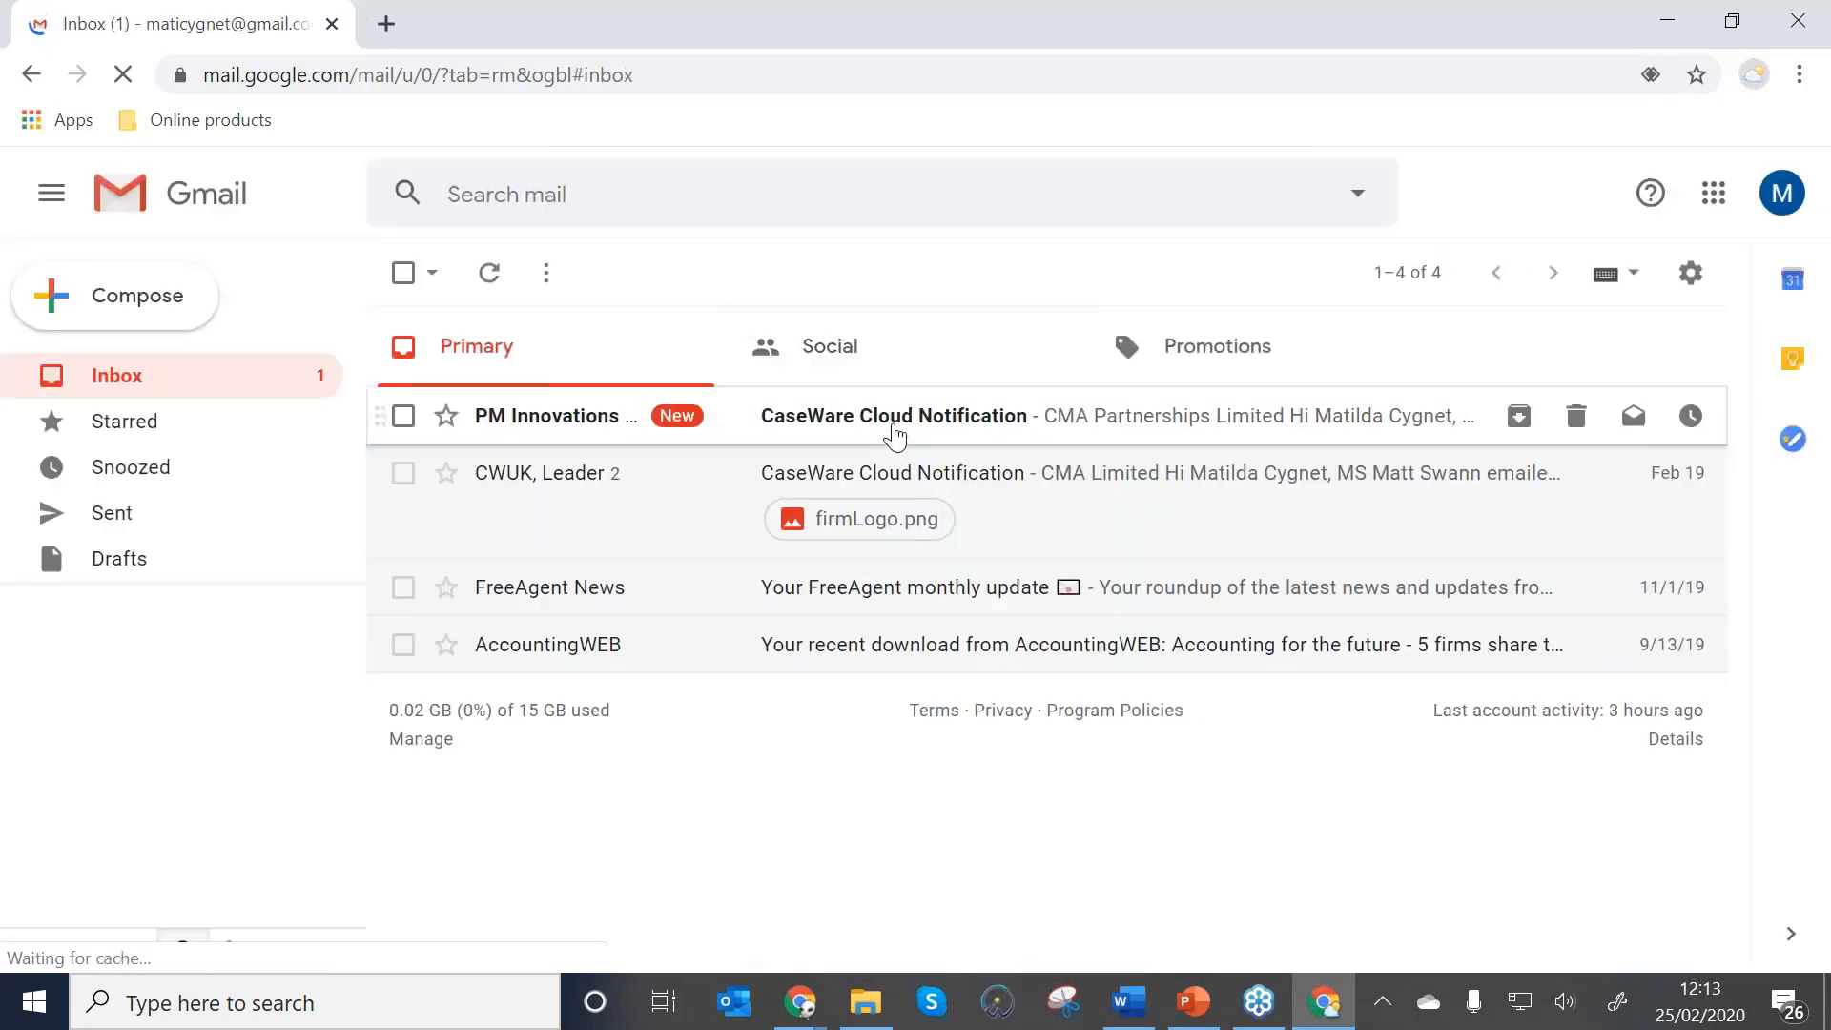
pyautogui.click(894, 436)
pyautogui.scroll(-3, 897, 443)
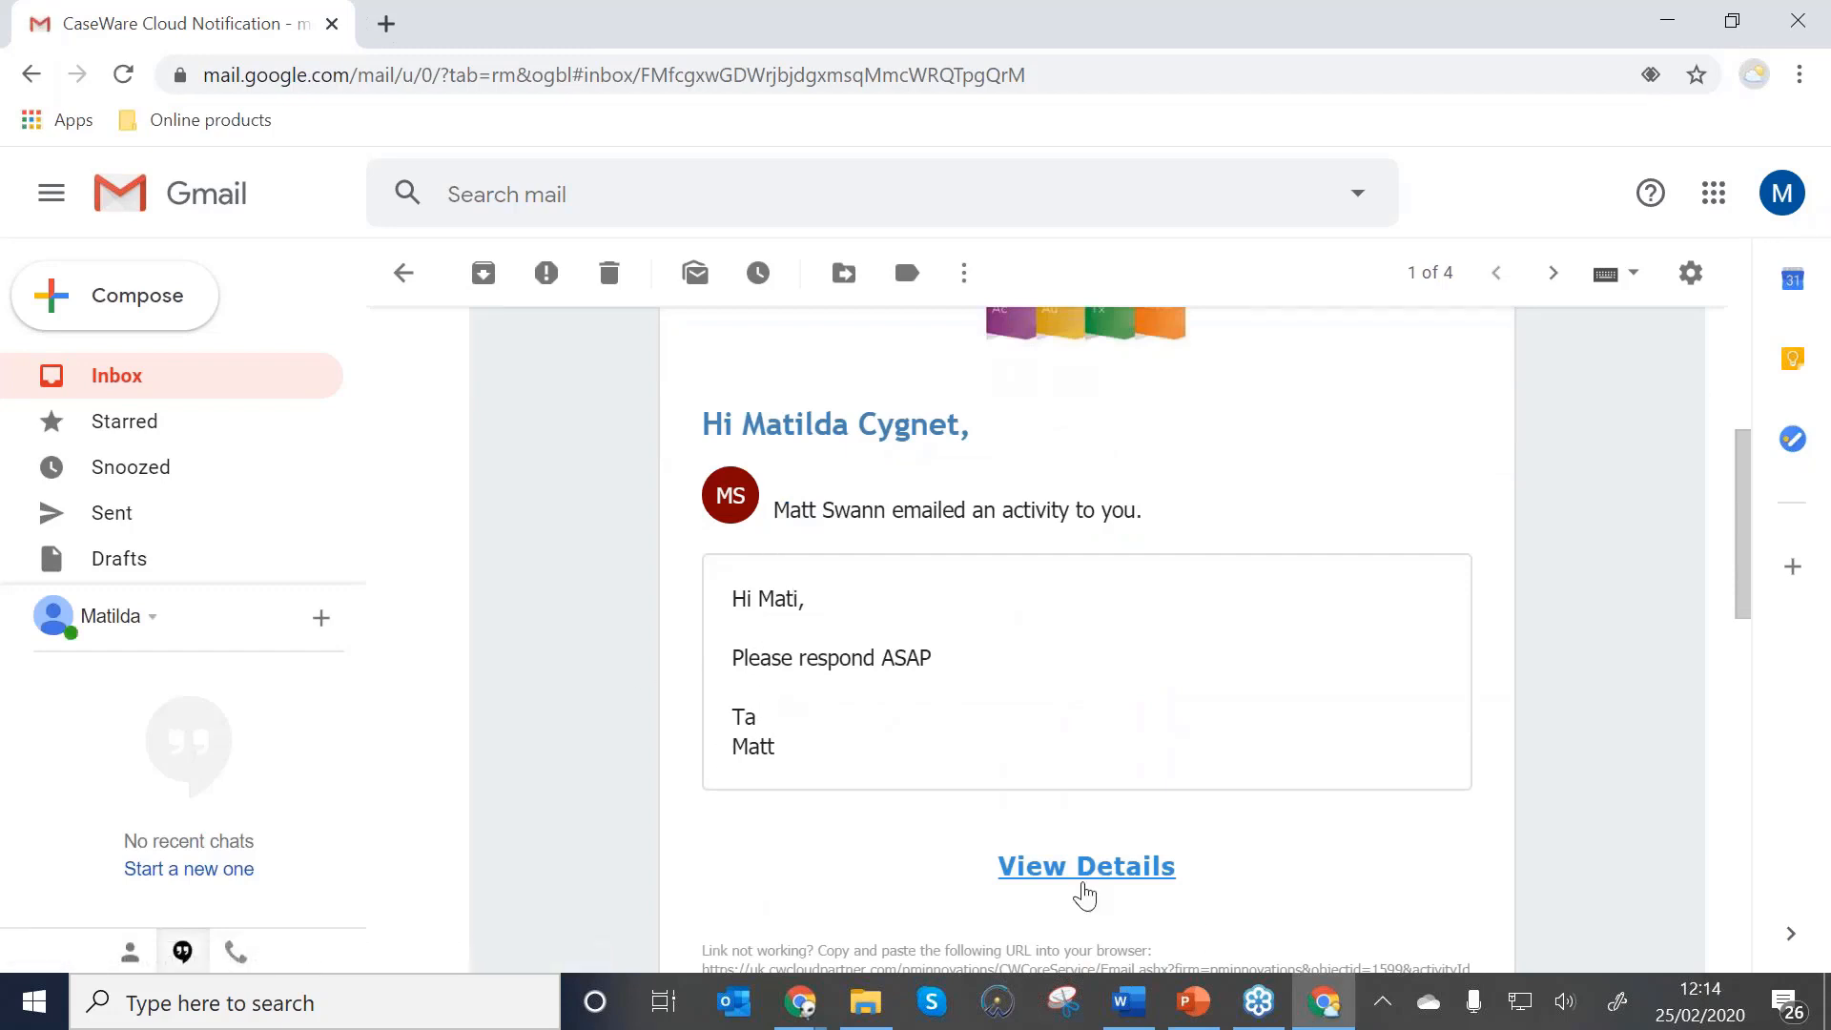
pyautogui.click(1085, 868)
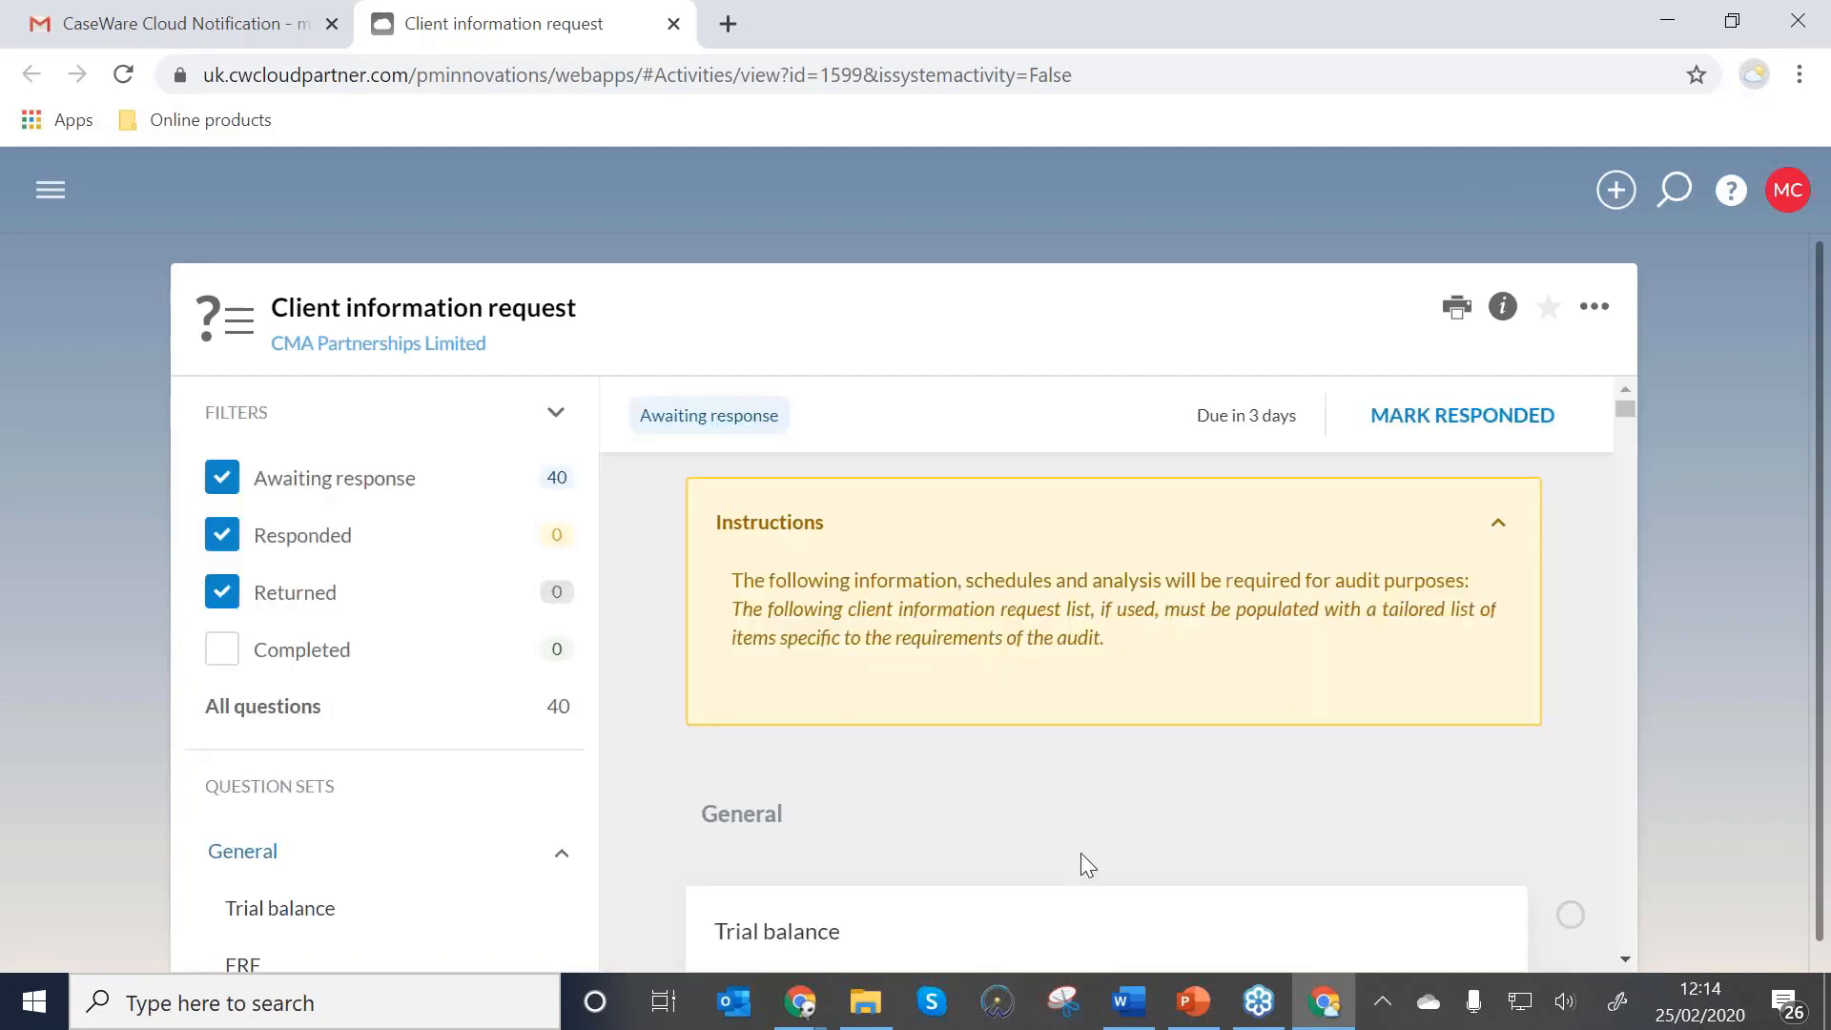
# Upload CMA TB AM.xlsx from File Explorer to the Trial balance question.
pyautogui.scroll(-5, 1087, 863)
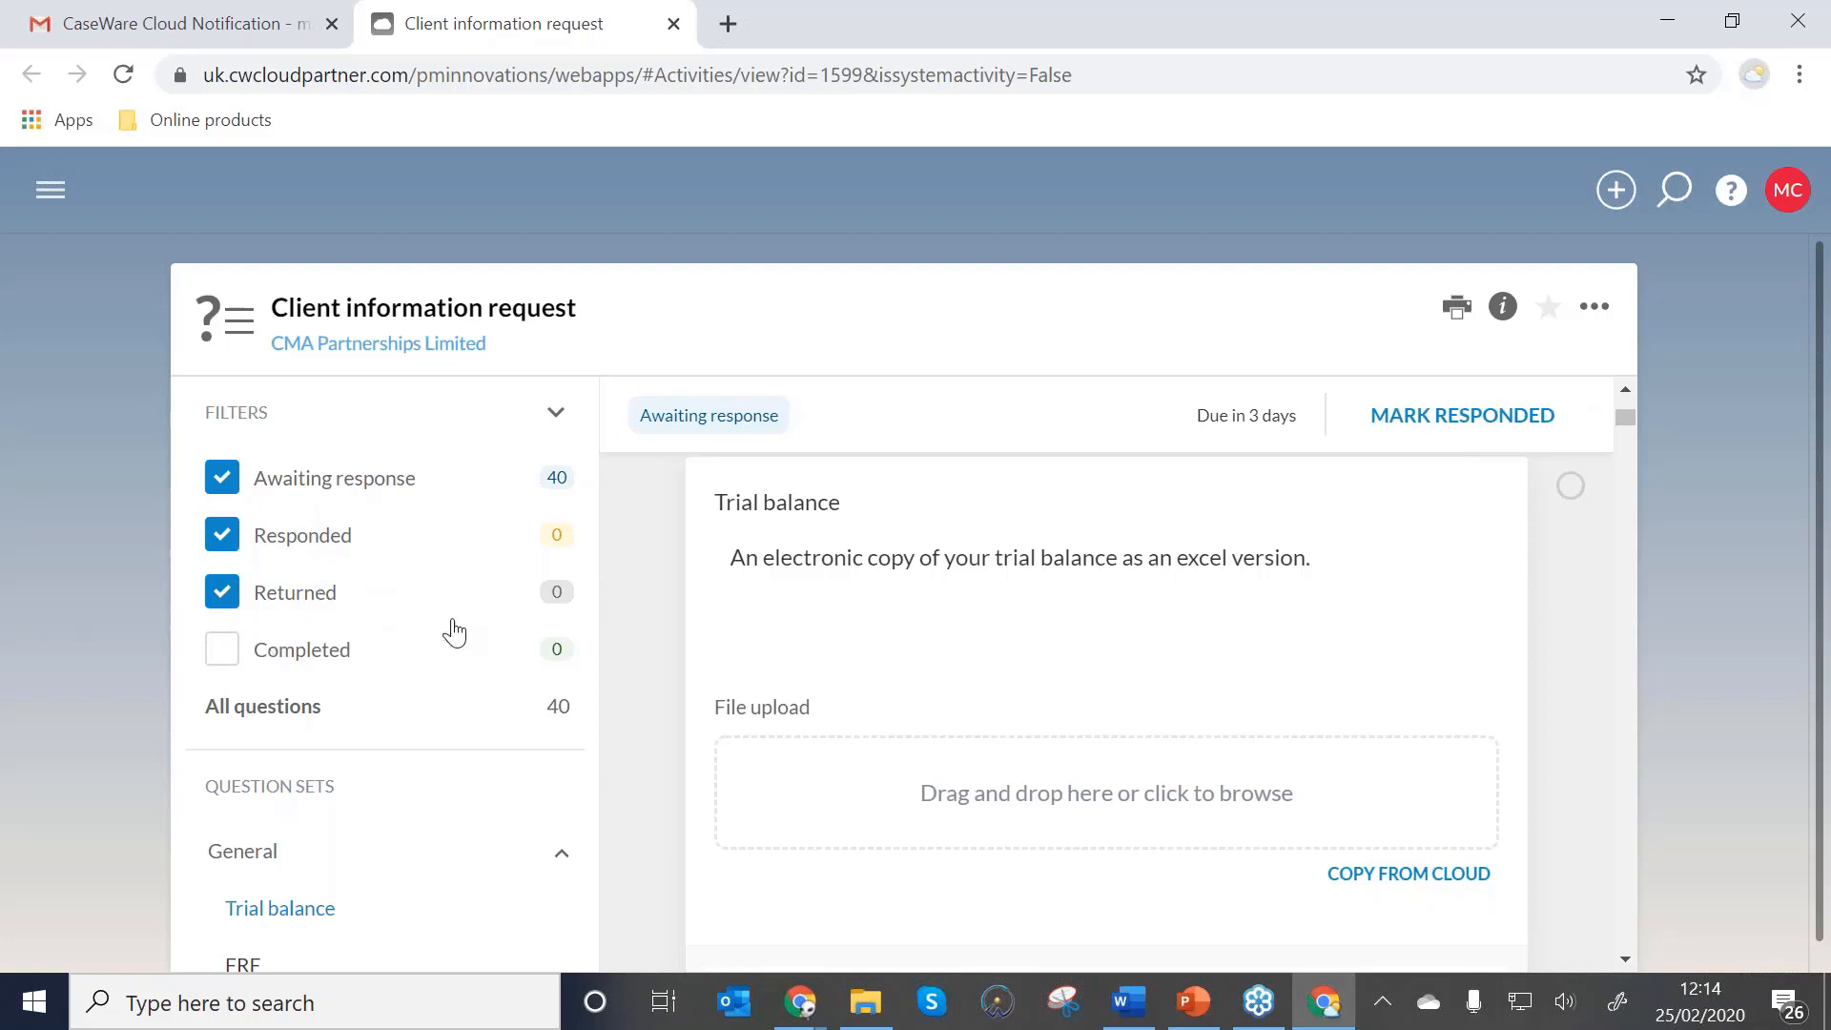
pyautogui.click(865, 1018)
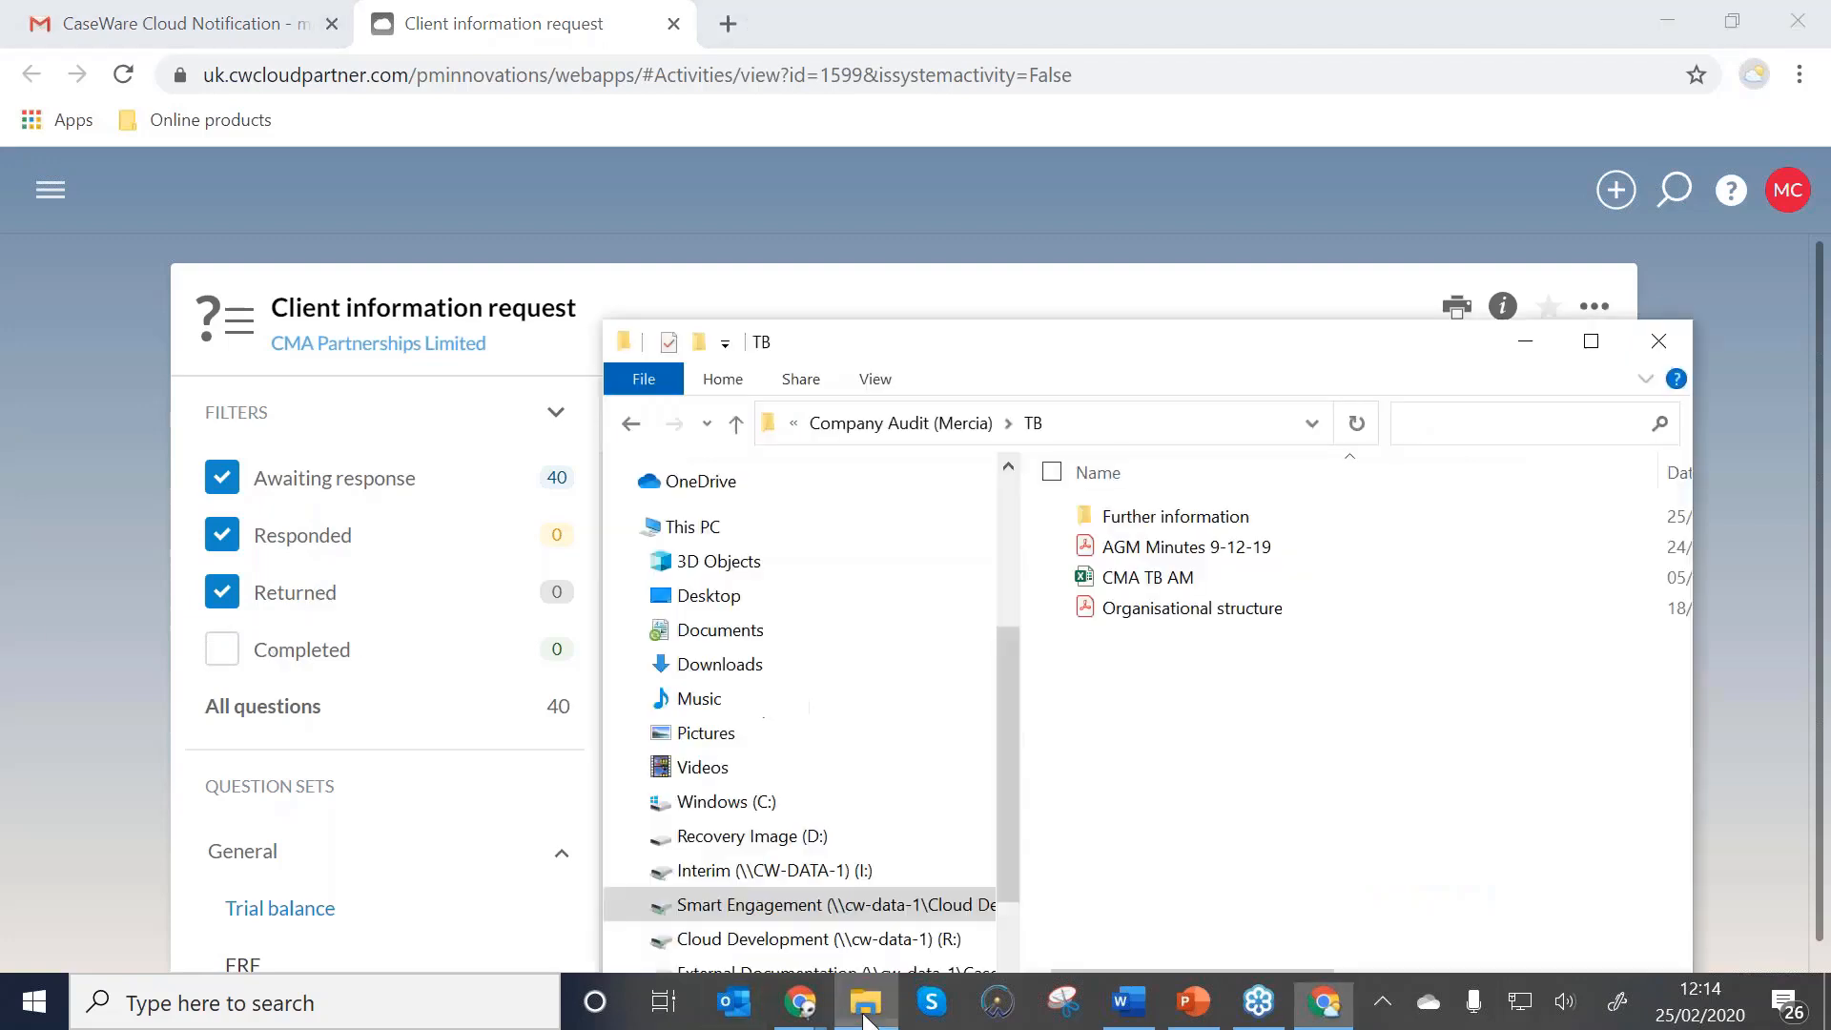
pyautogui.moveTo(975, 356); pyautogui.dragTo(210, 257)
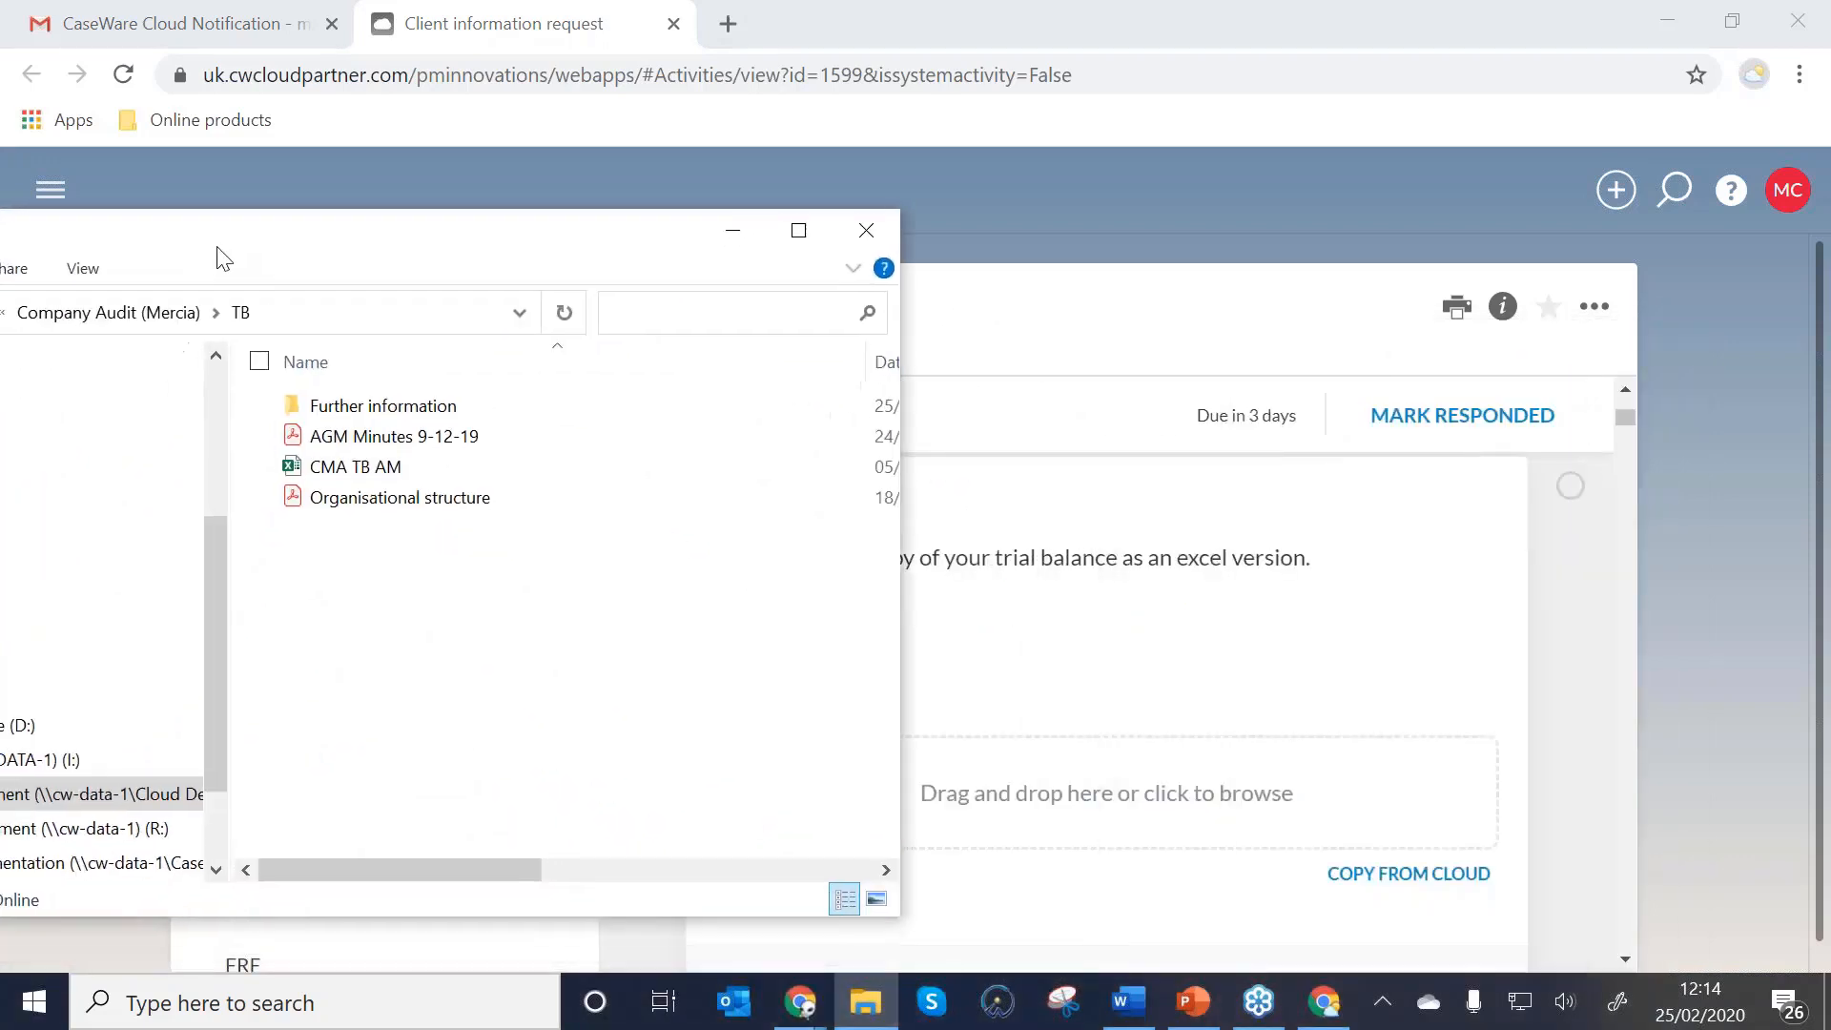
pyautogui.click(346, 482)
pyautogui.moveTo(346, 482); pyautogui.dragTo(1146, 828)
pyautogui.scroll(-2, 1147, 828)
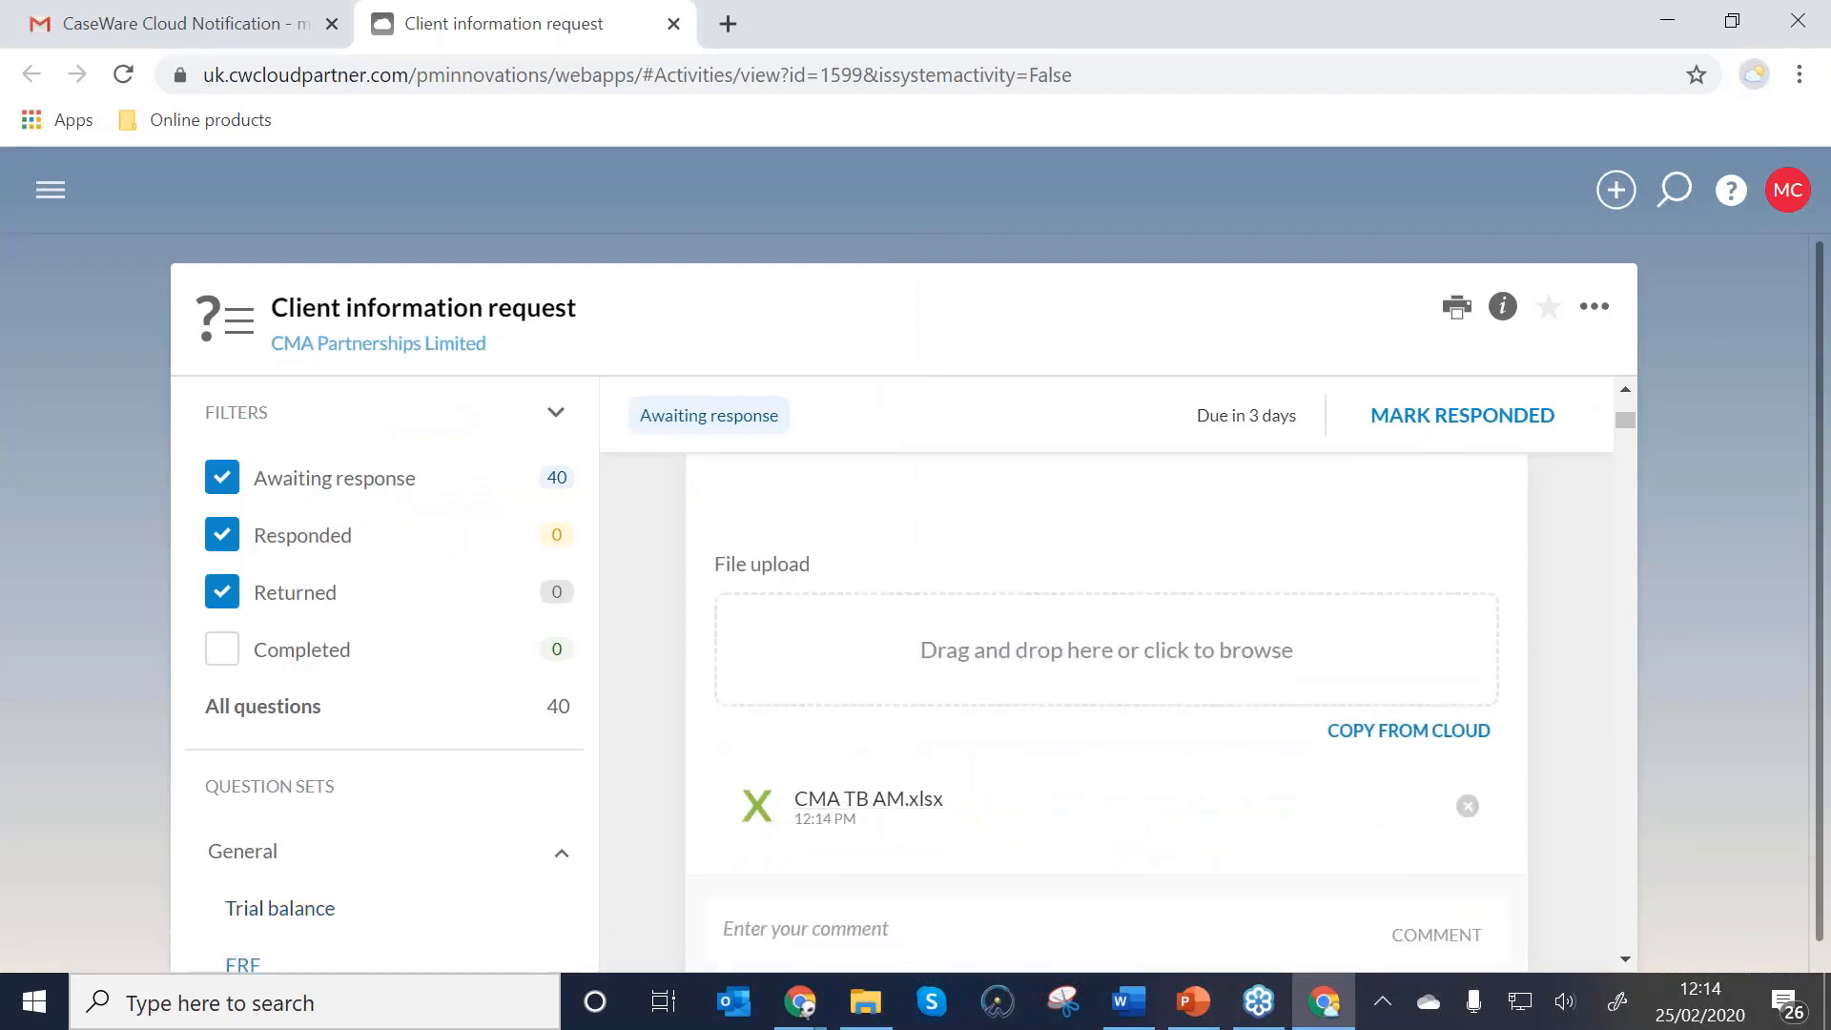
pyautogui.scroll(-2, 907, 785)
pyautogui.scroll(-2, 895, 745)
# Post the comment 'Please find attached' on the Trial balance item.
pyautogui.click(869, 796)
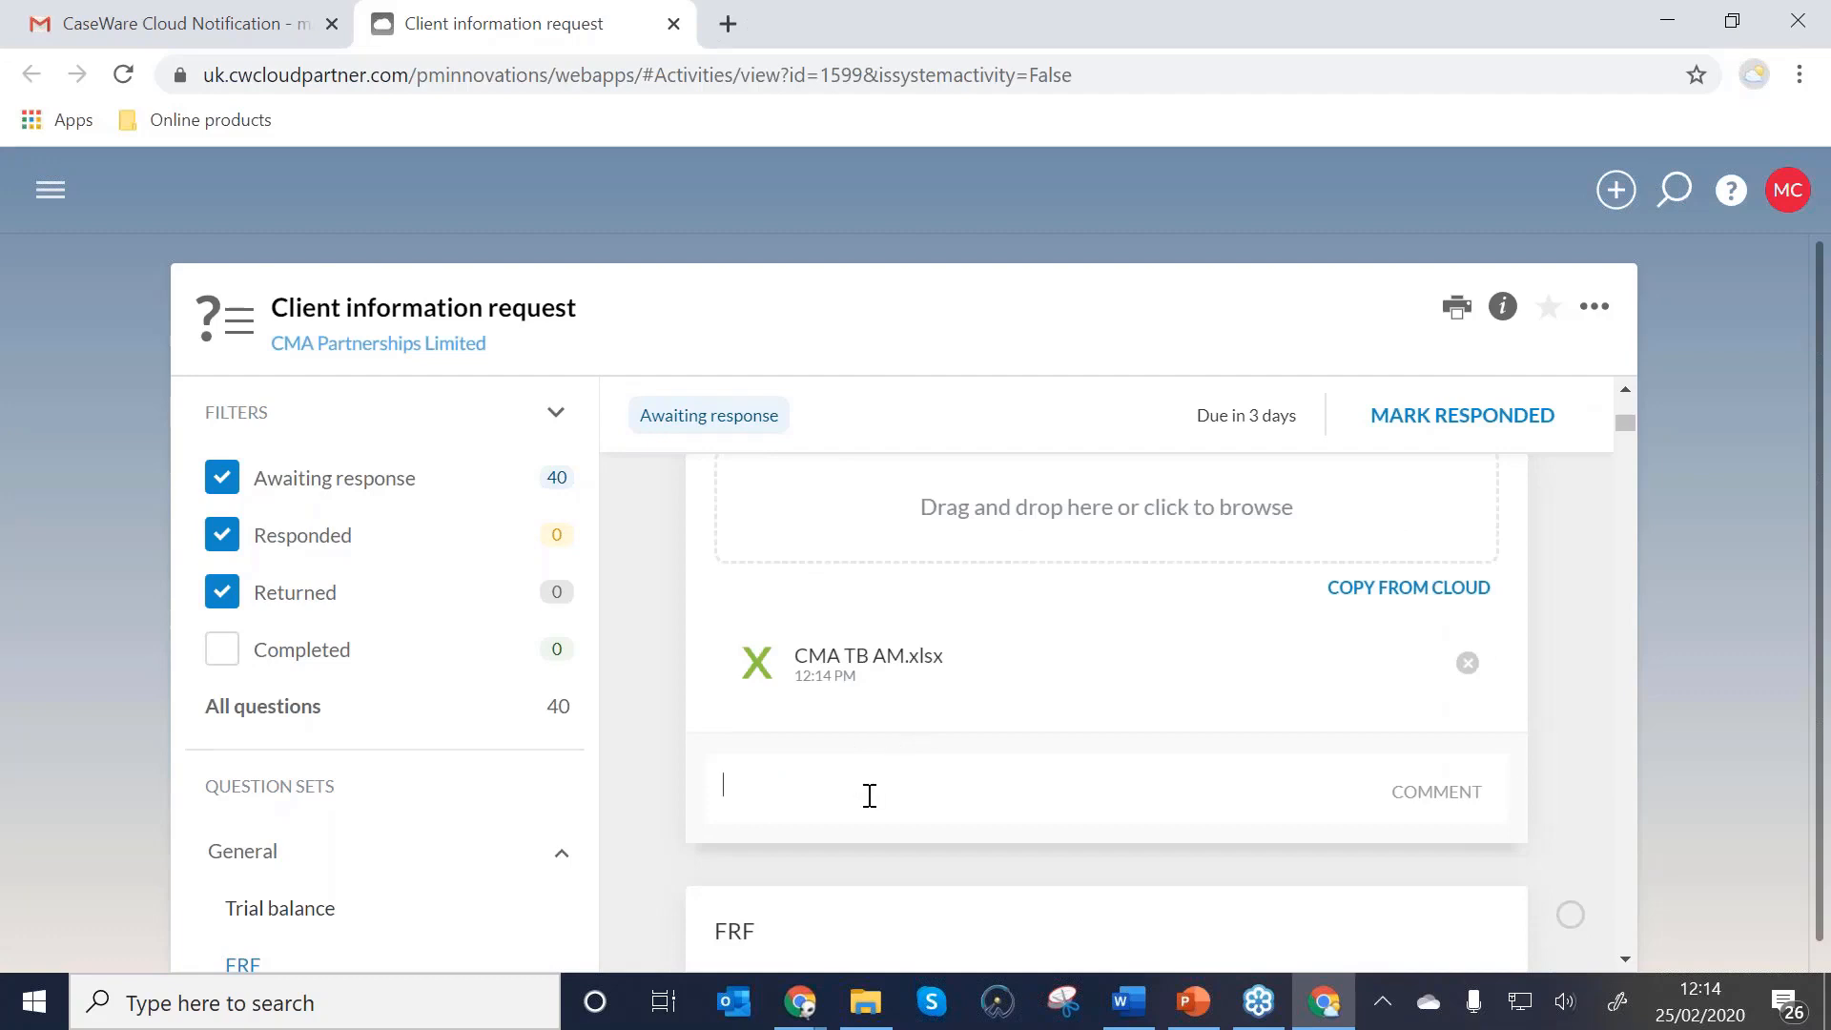
pyautogui.write('Please find attached')
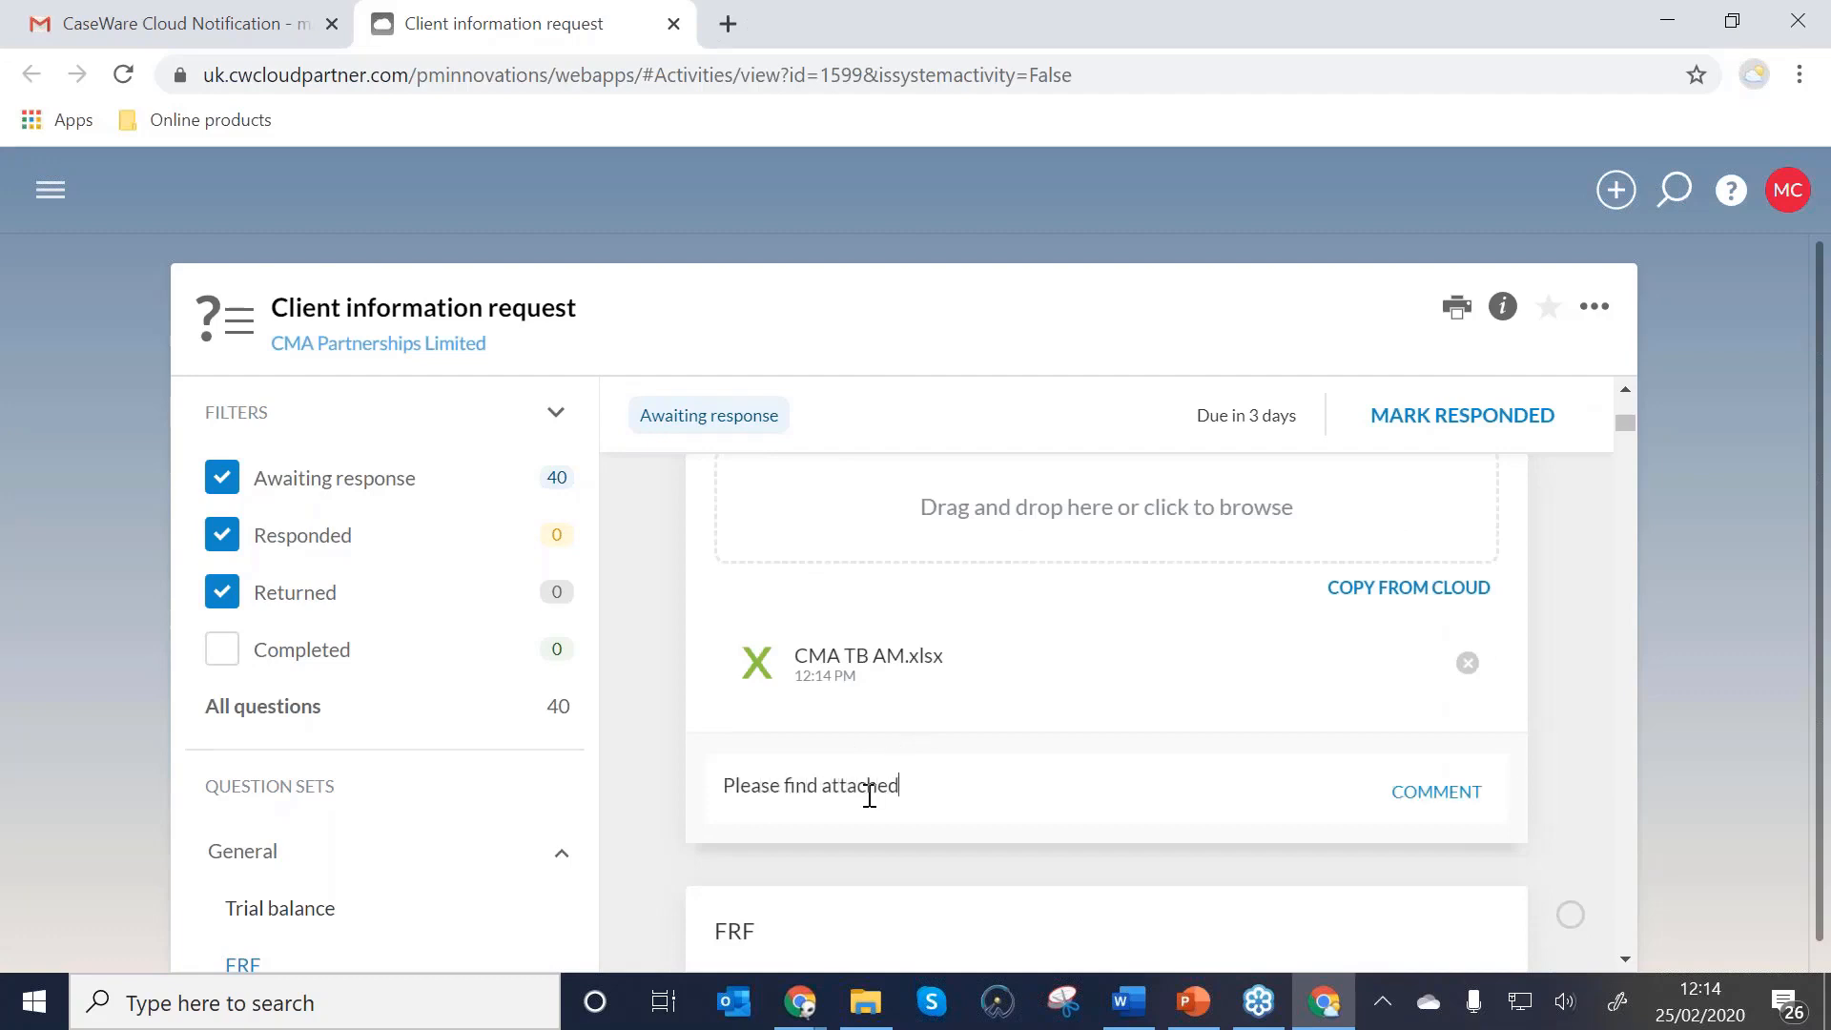
pyautogui.click(1395, 809)
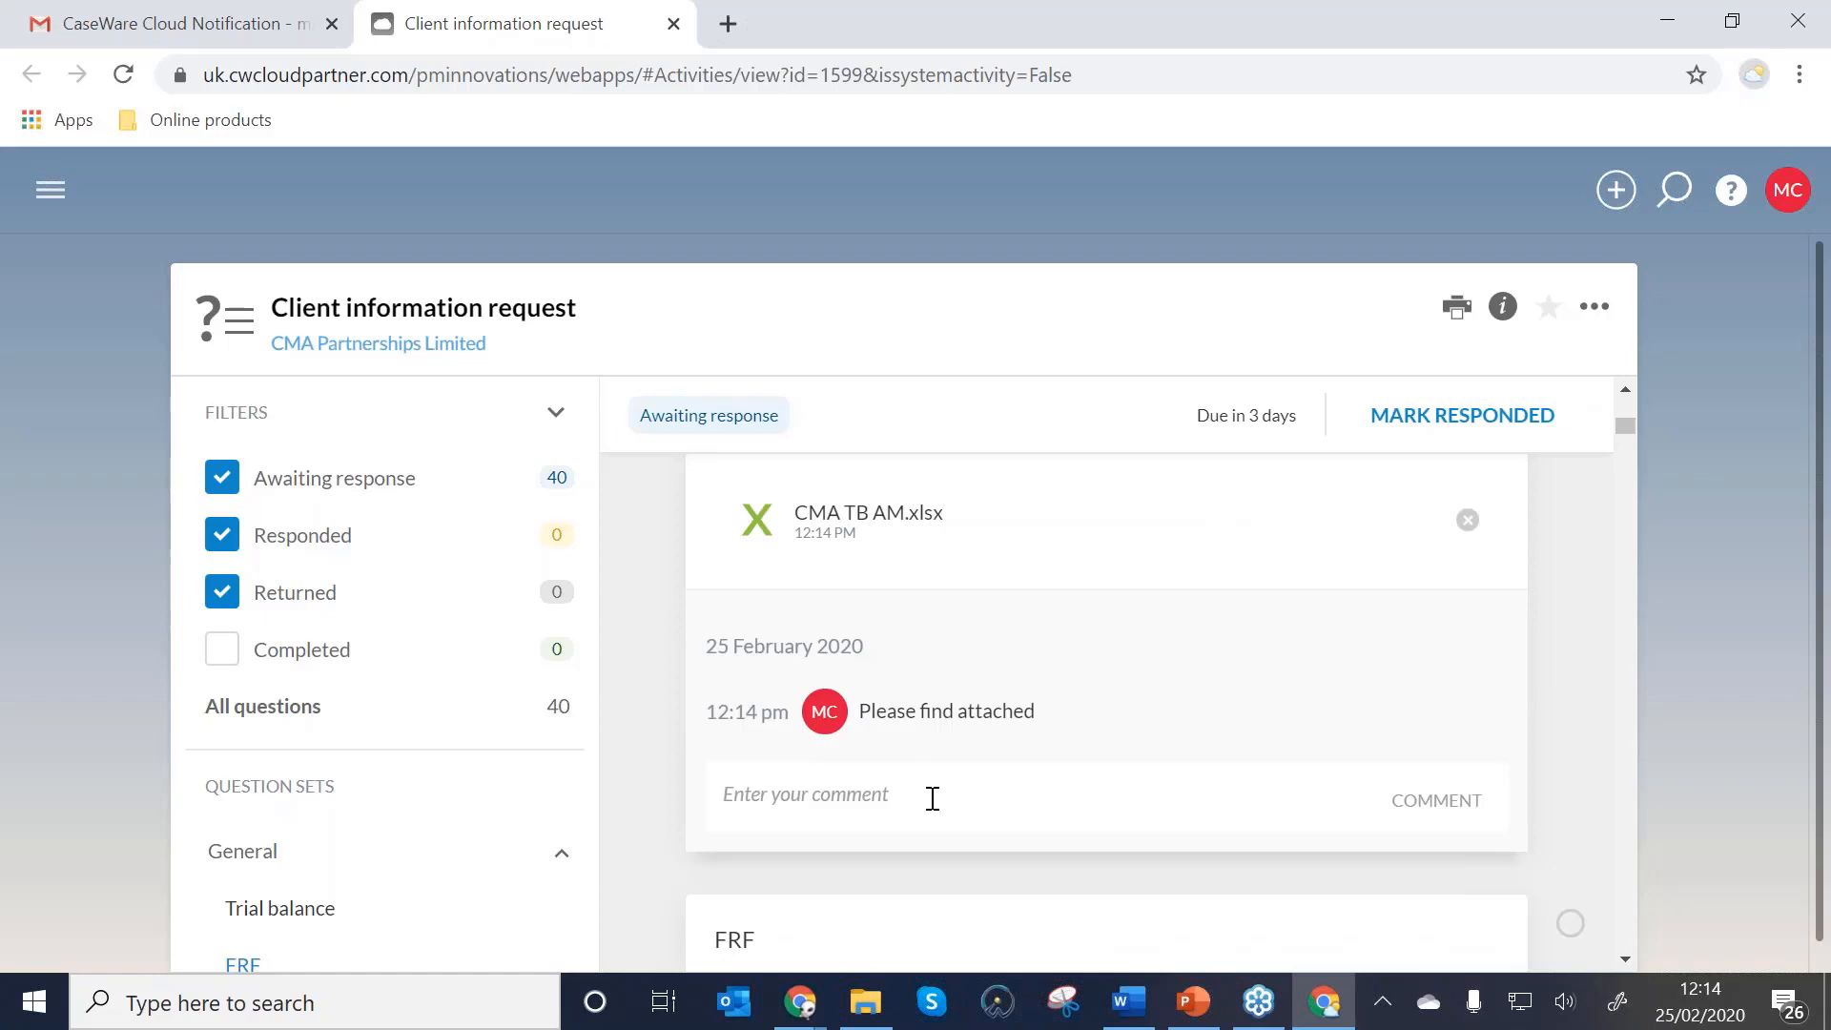
# Answer the FRF question Yes and mark the Trial balance item responded.
pyautogui.scroll(-3, 933, 798)
pyautogui.scroll(-2, 932, 798)
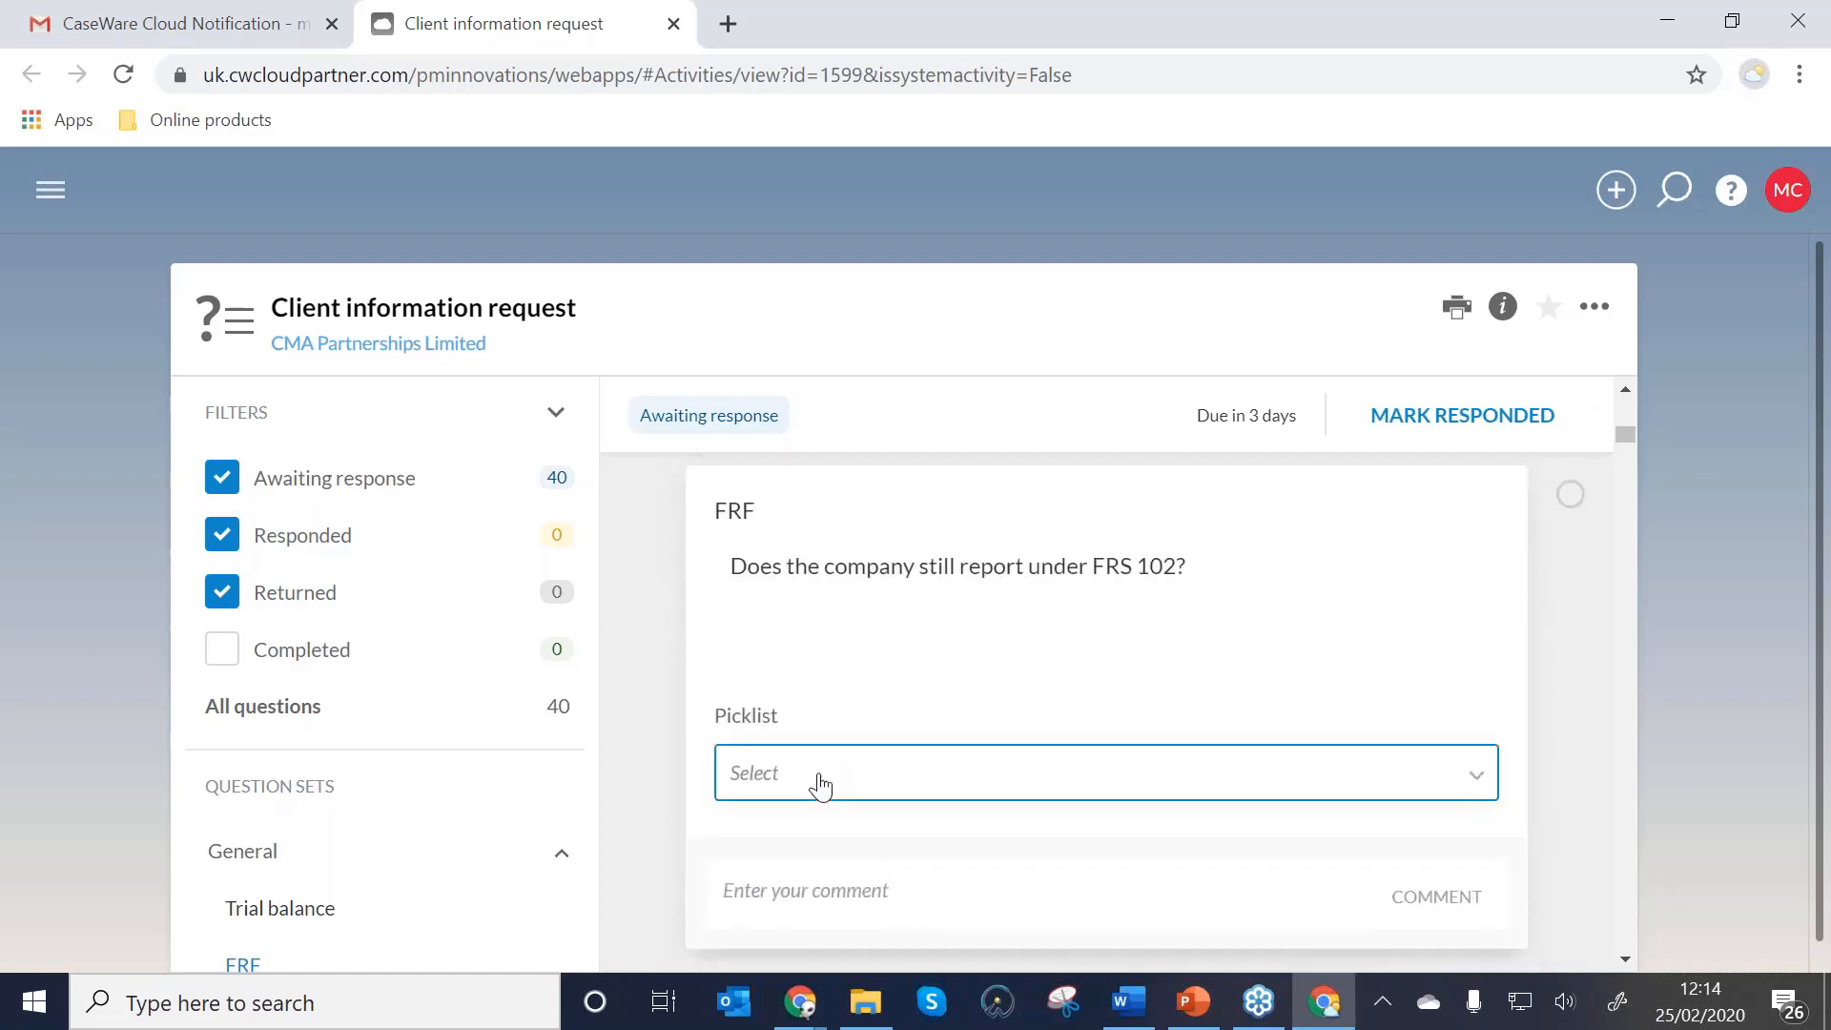
pyautogui.click(817, 779)
pyautogui.click(766, 847)
pyautogui.click(766, 847)
pyautogui.scroll(5, 1484, 637)
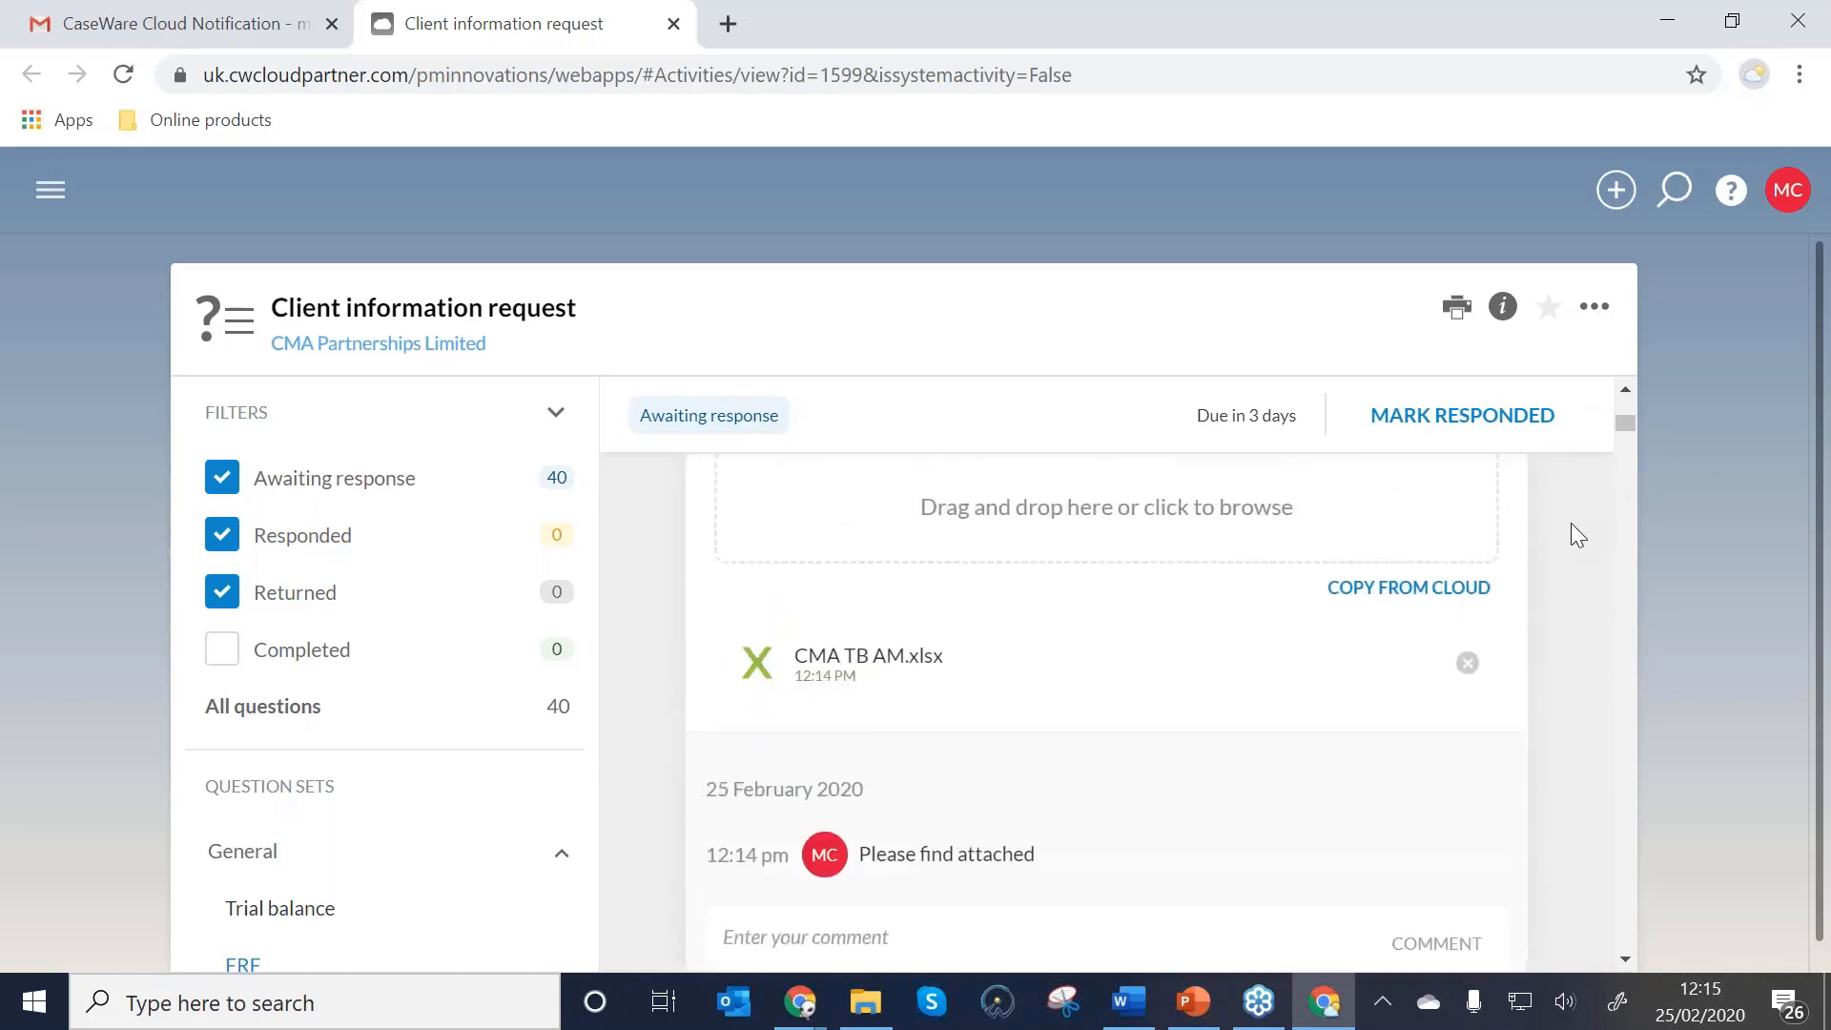
pyautogui.scroll(2, 1581, 554)
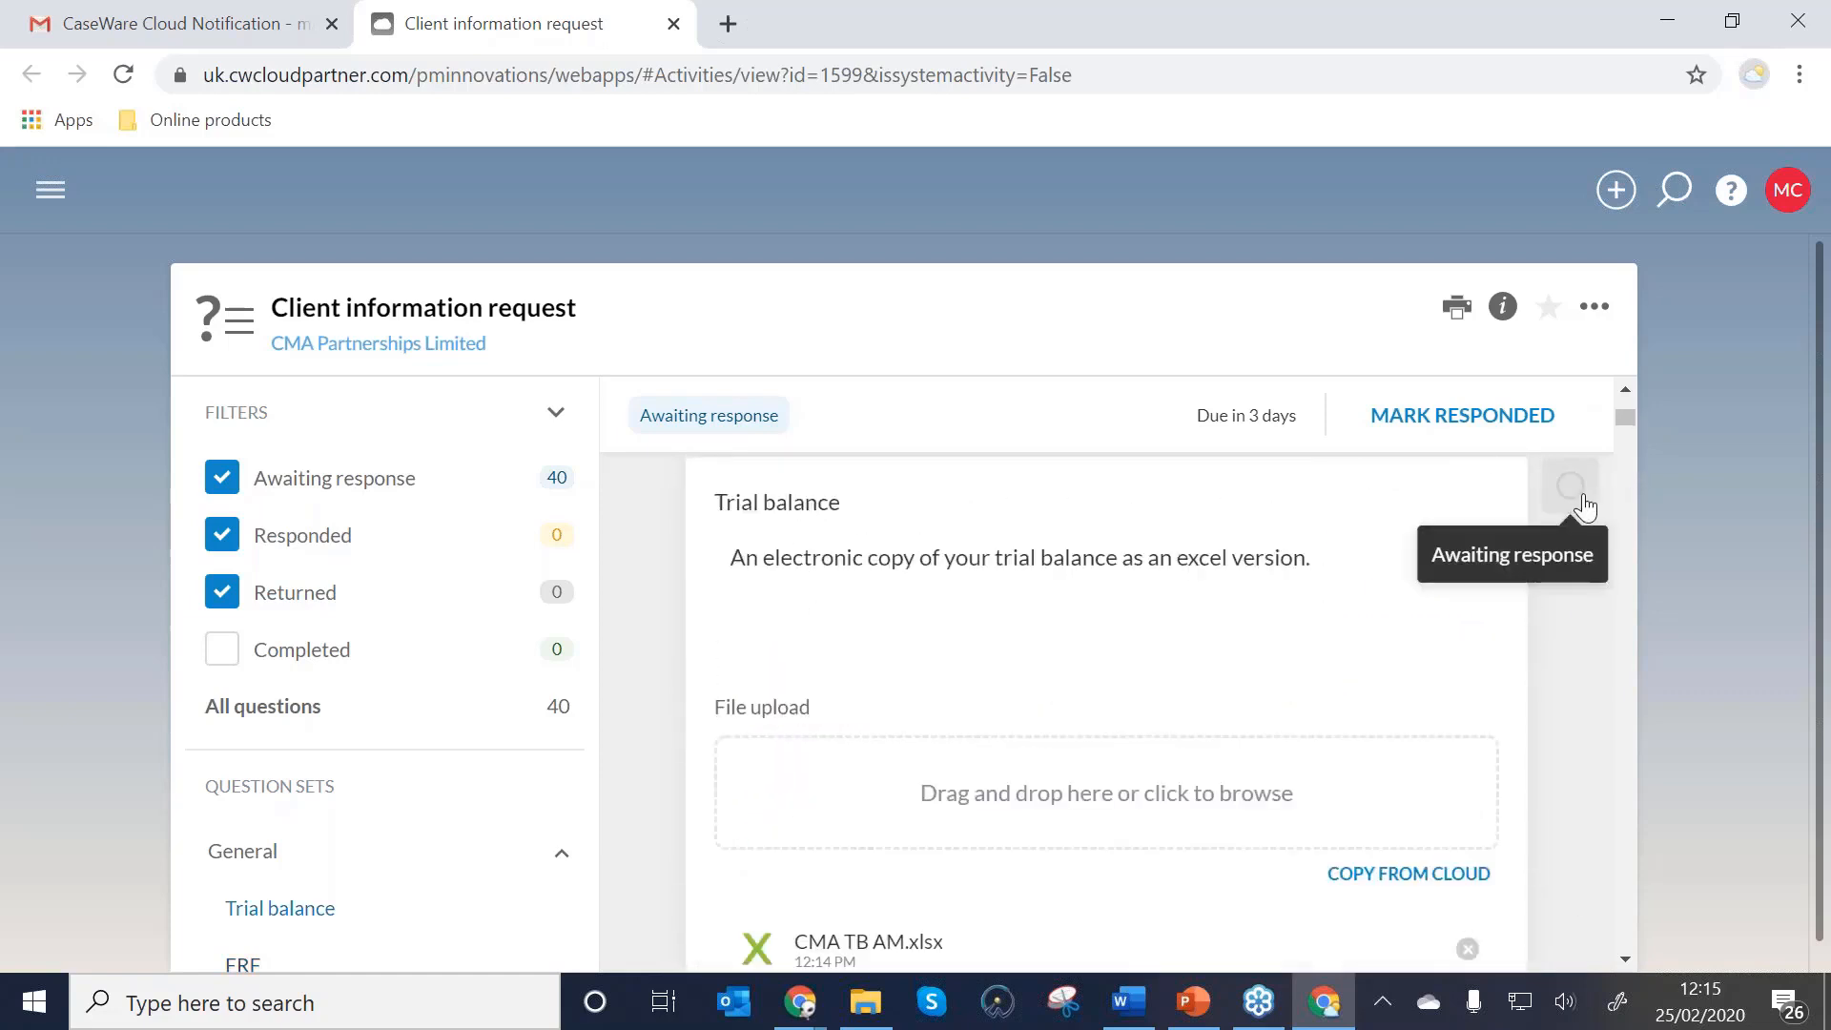
pyautogui.click(1582, 496)
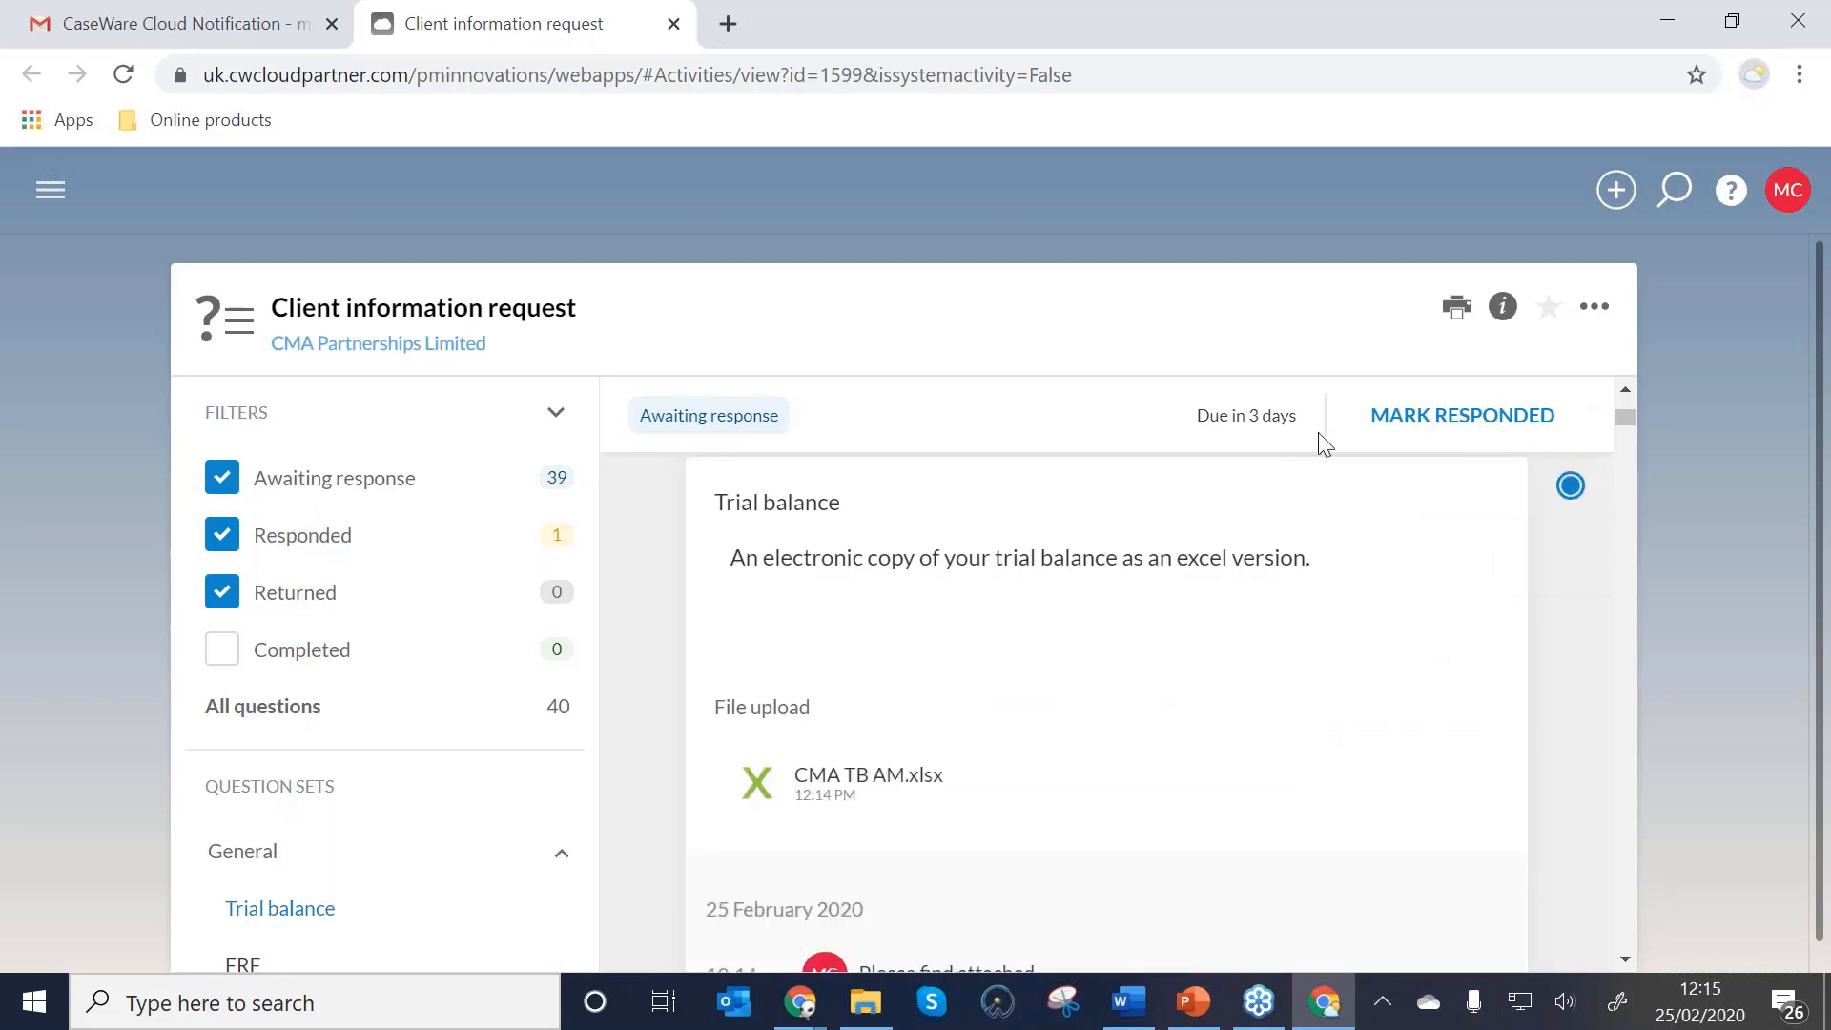
# Mark all request items responded, close the client's browser, and confirm the workflow shows Pre-planning returned.
pyautogui.click(1476, 434)
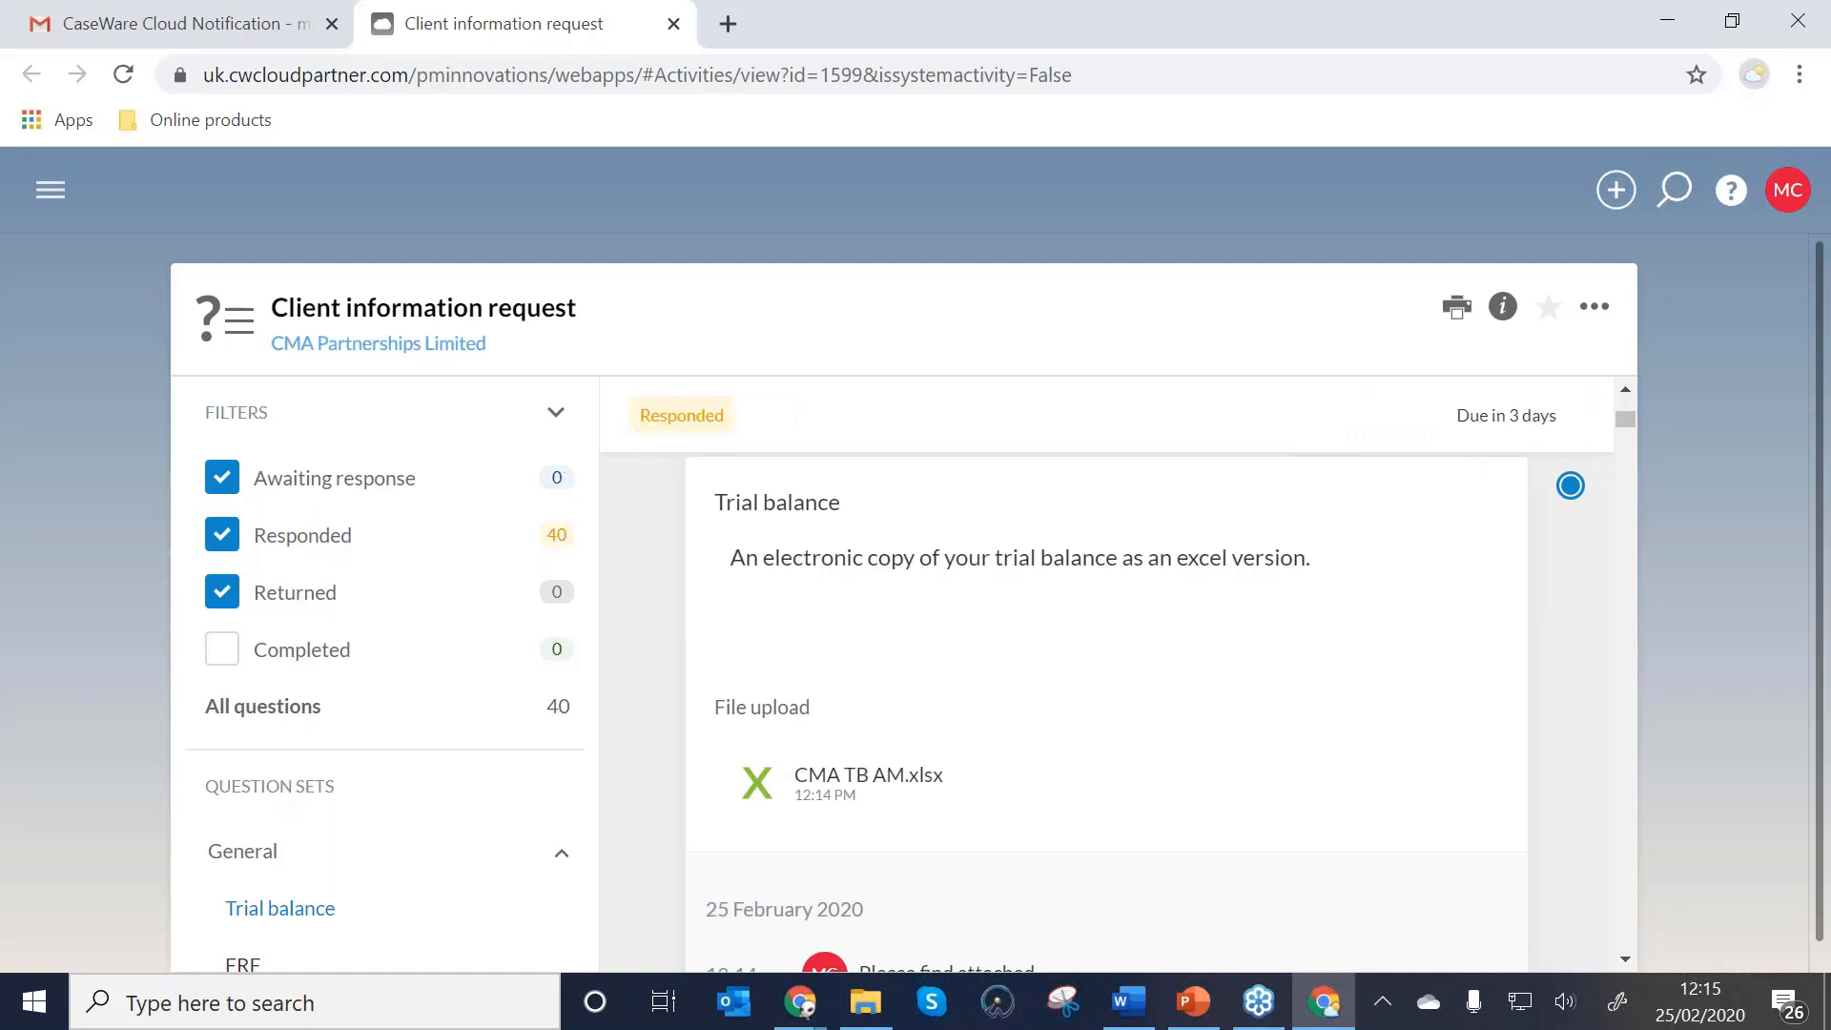
pyautogui.click(1823, 21)
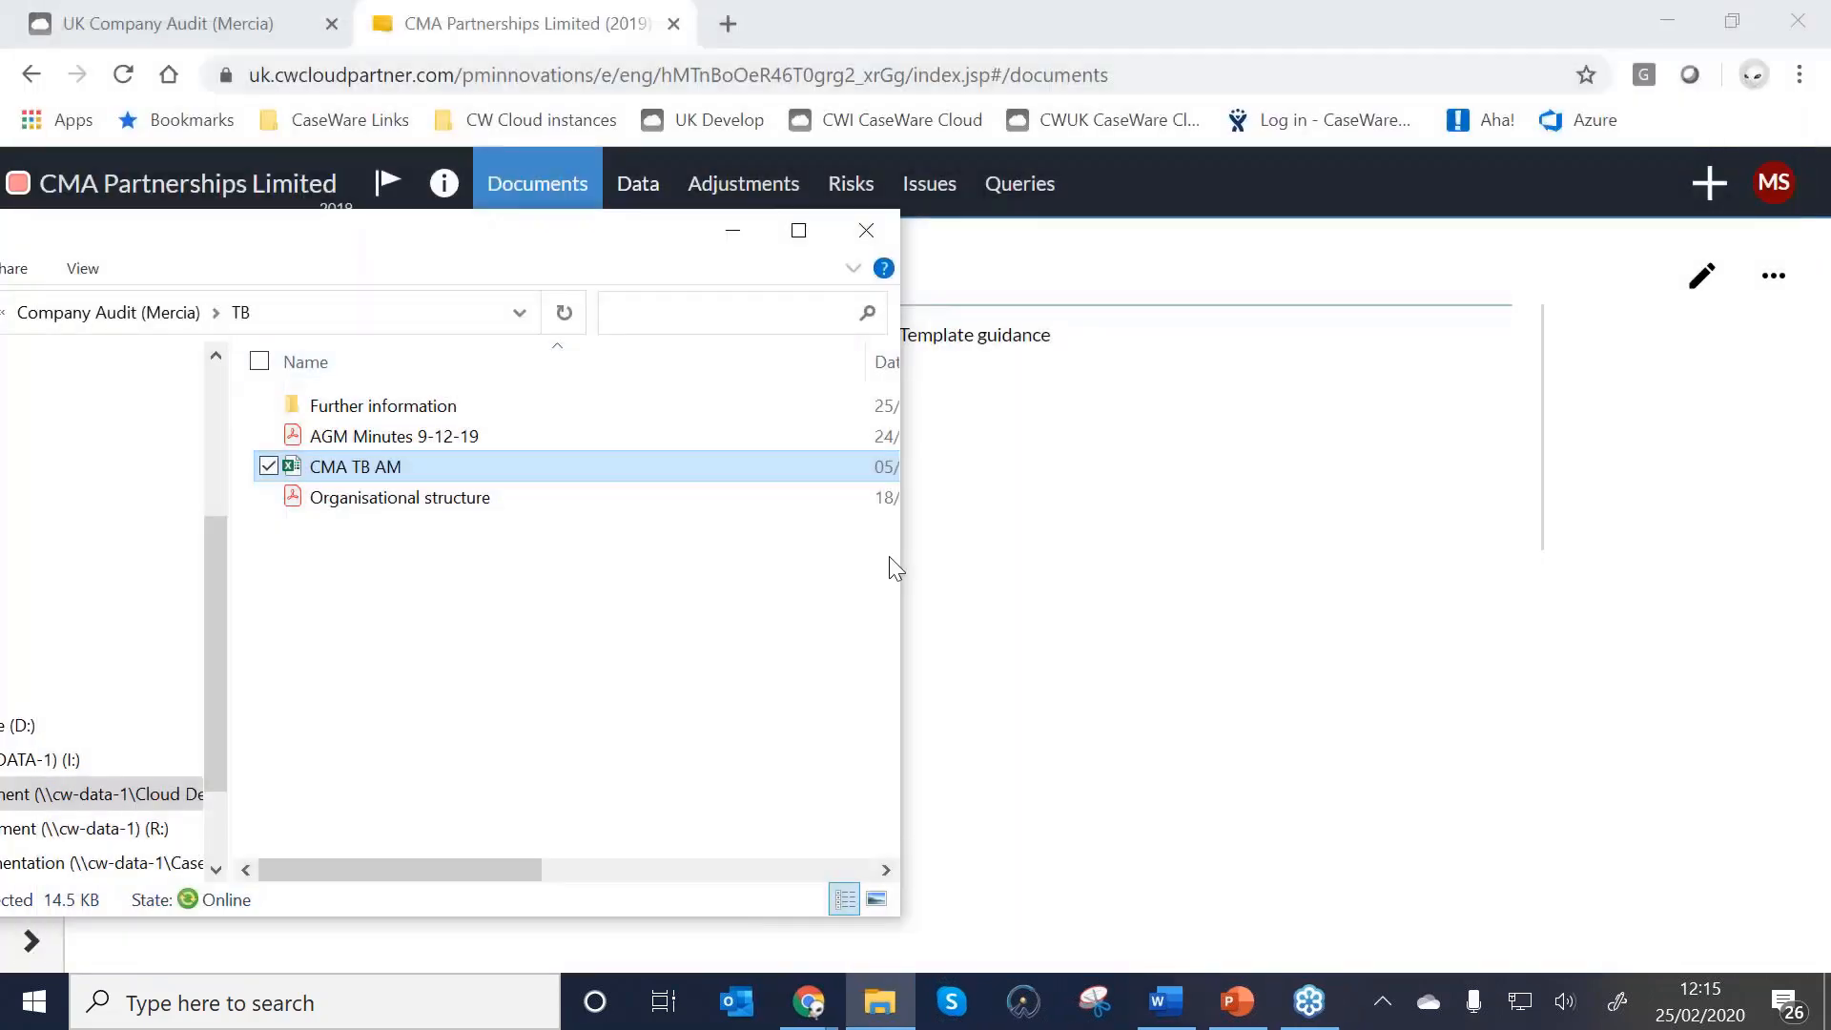
pyautogui.click(731, 230)
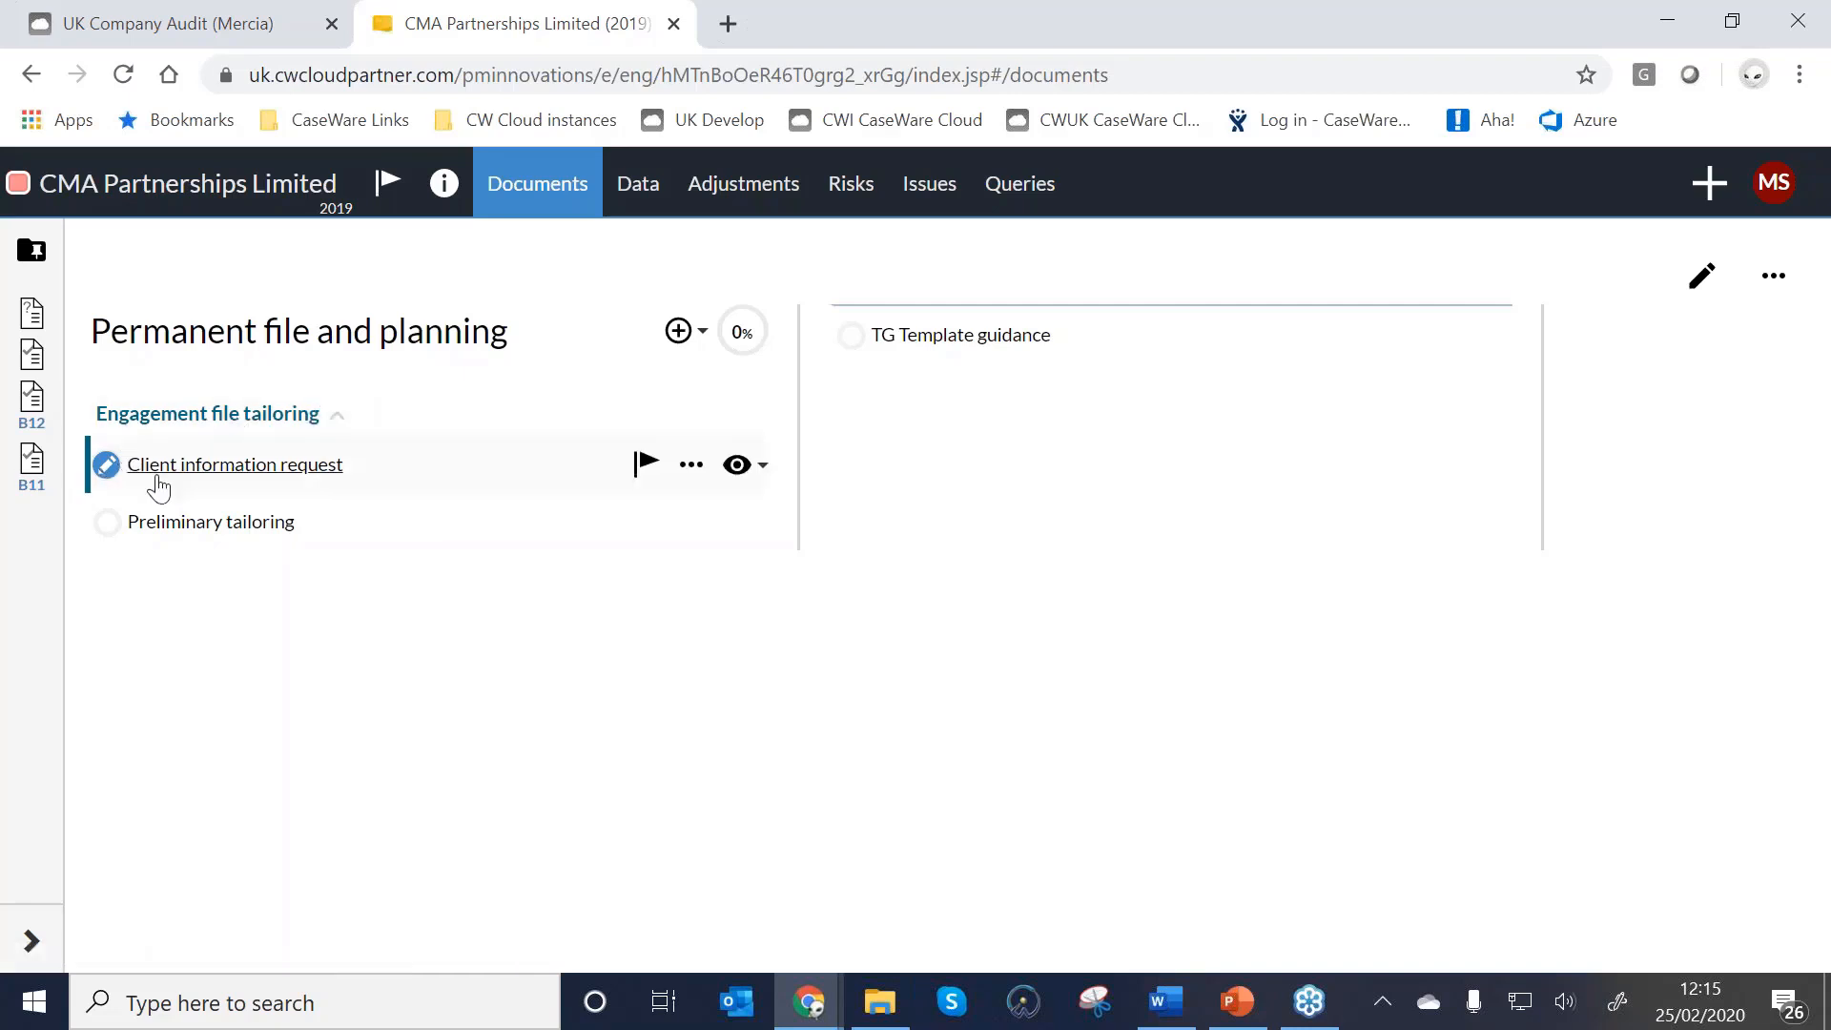
pyautogui.click(210, 191)
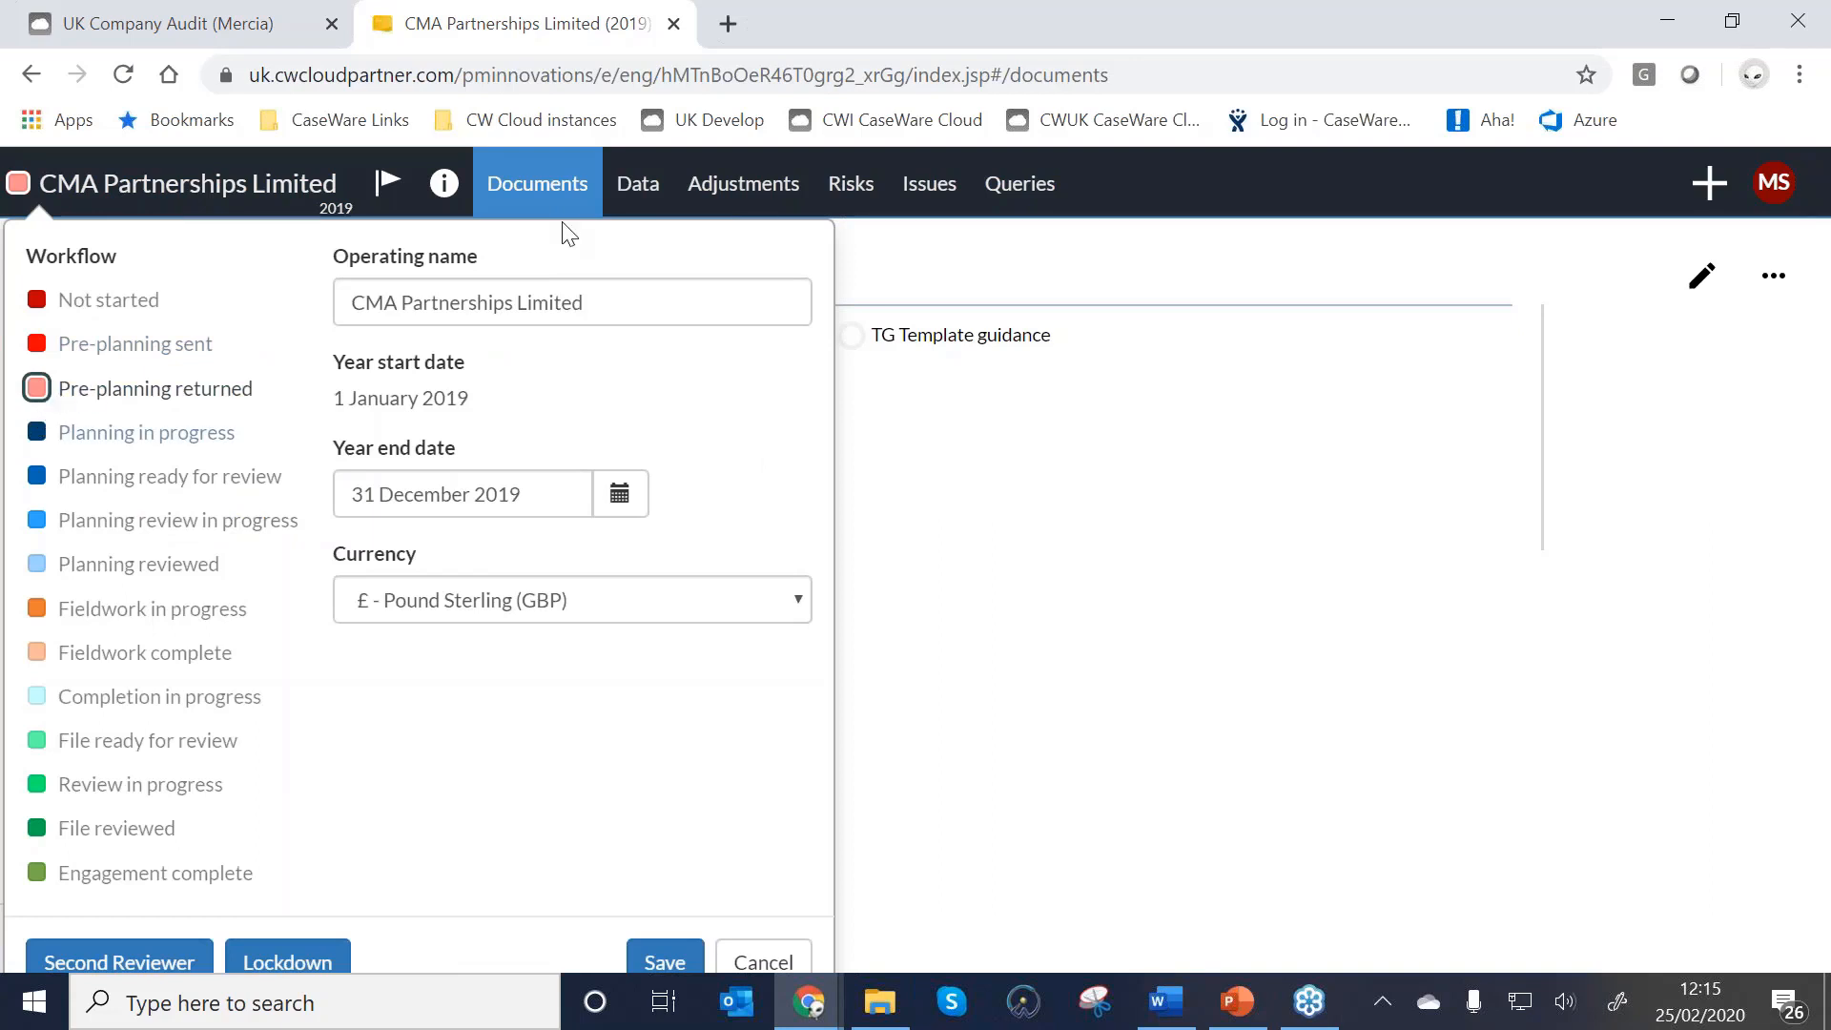
pyautogui.click(539, 203)
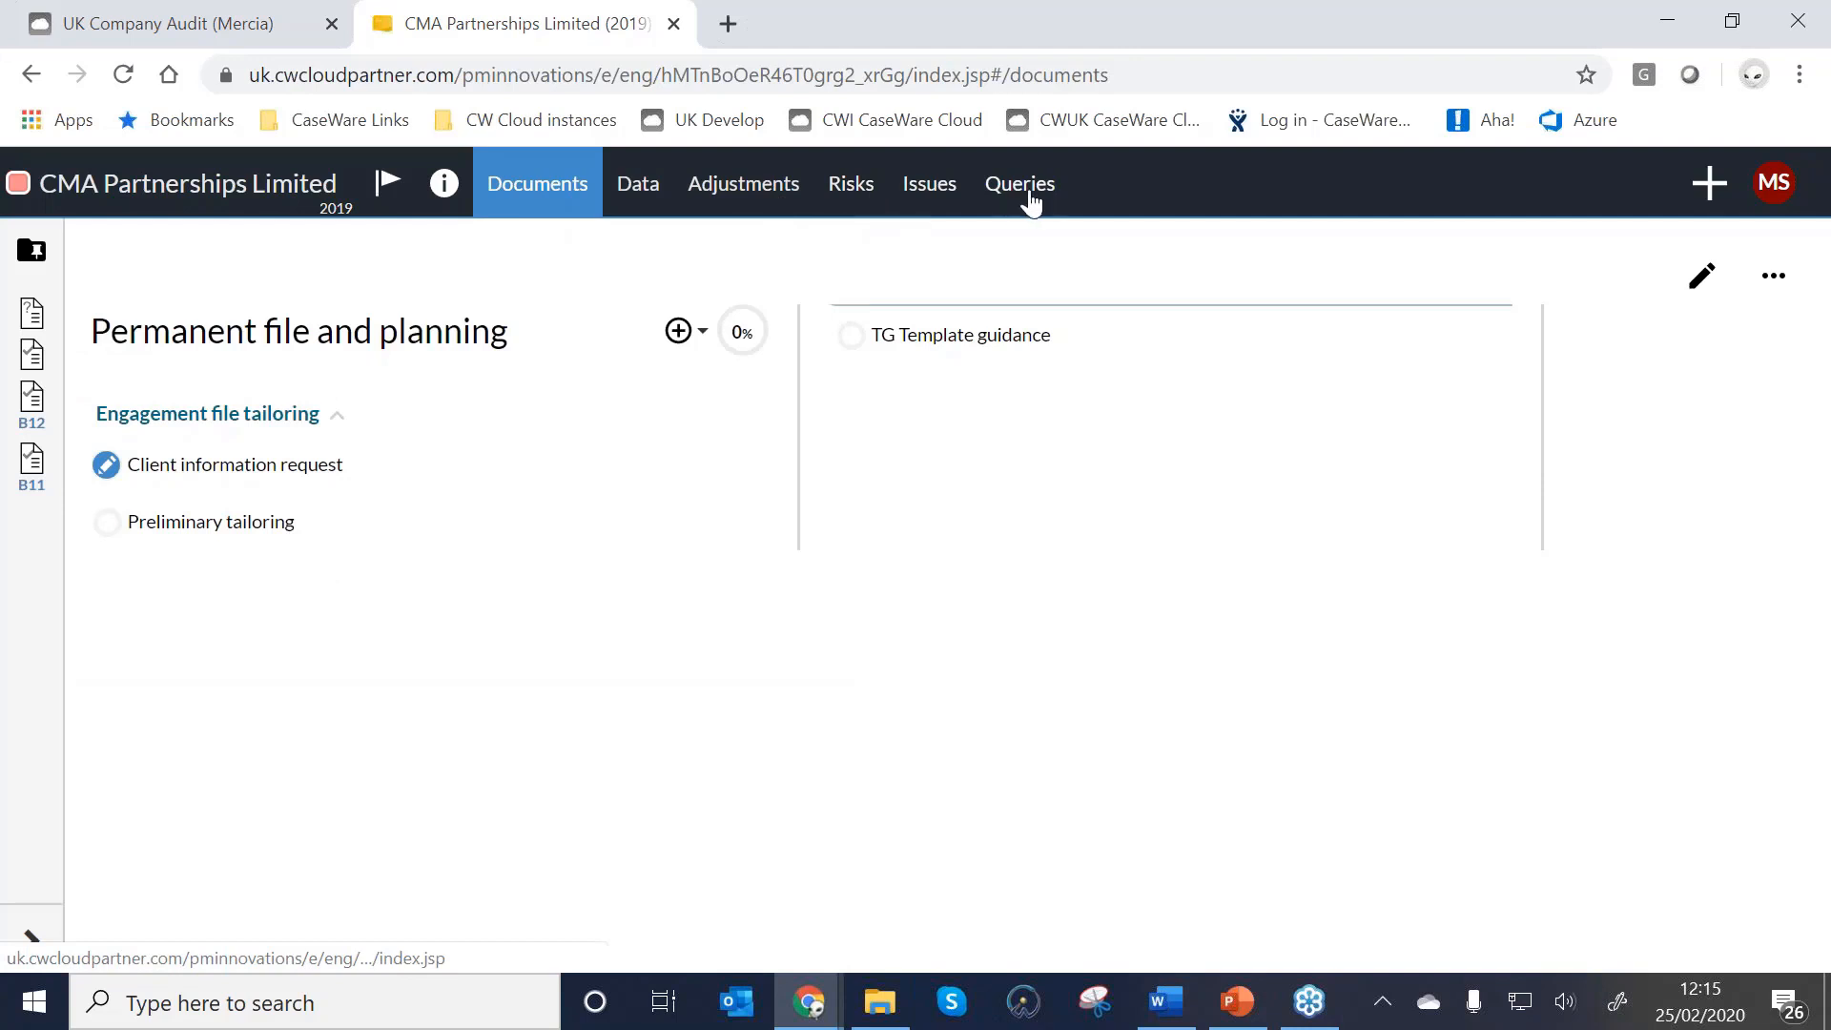
# Open the Client information request from Queries and launch the CMA TB AM.xlsx attachment.
pyautogui.click(1030, 203)
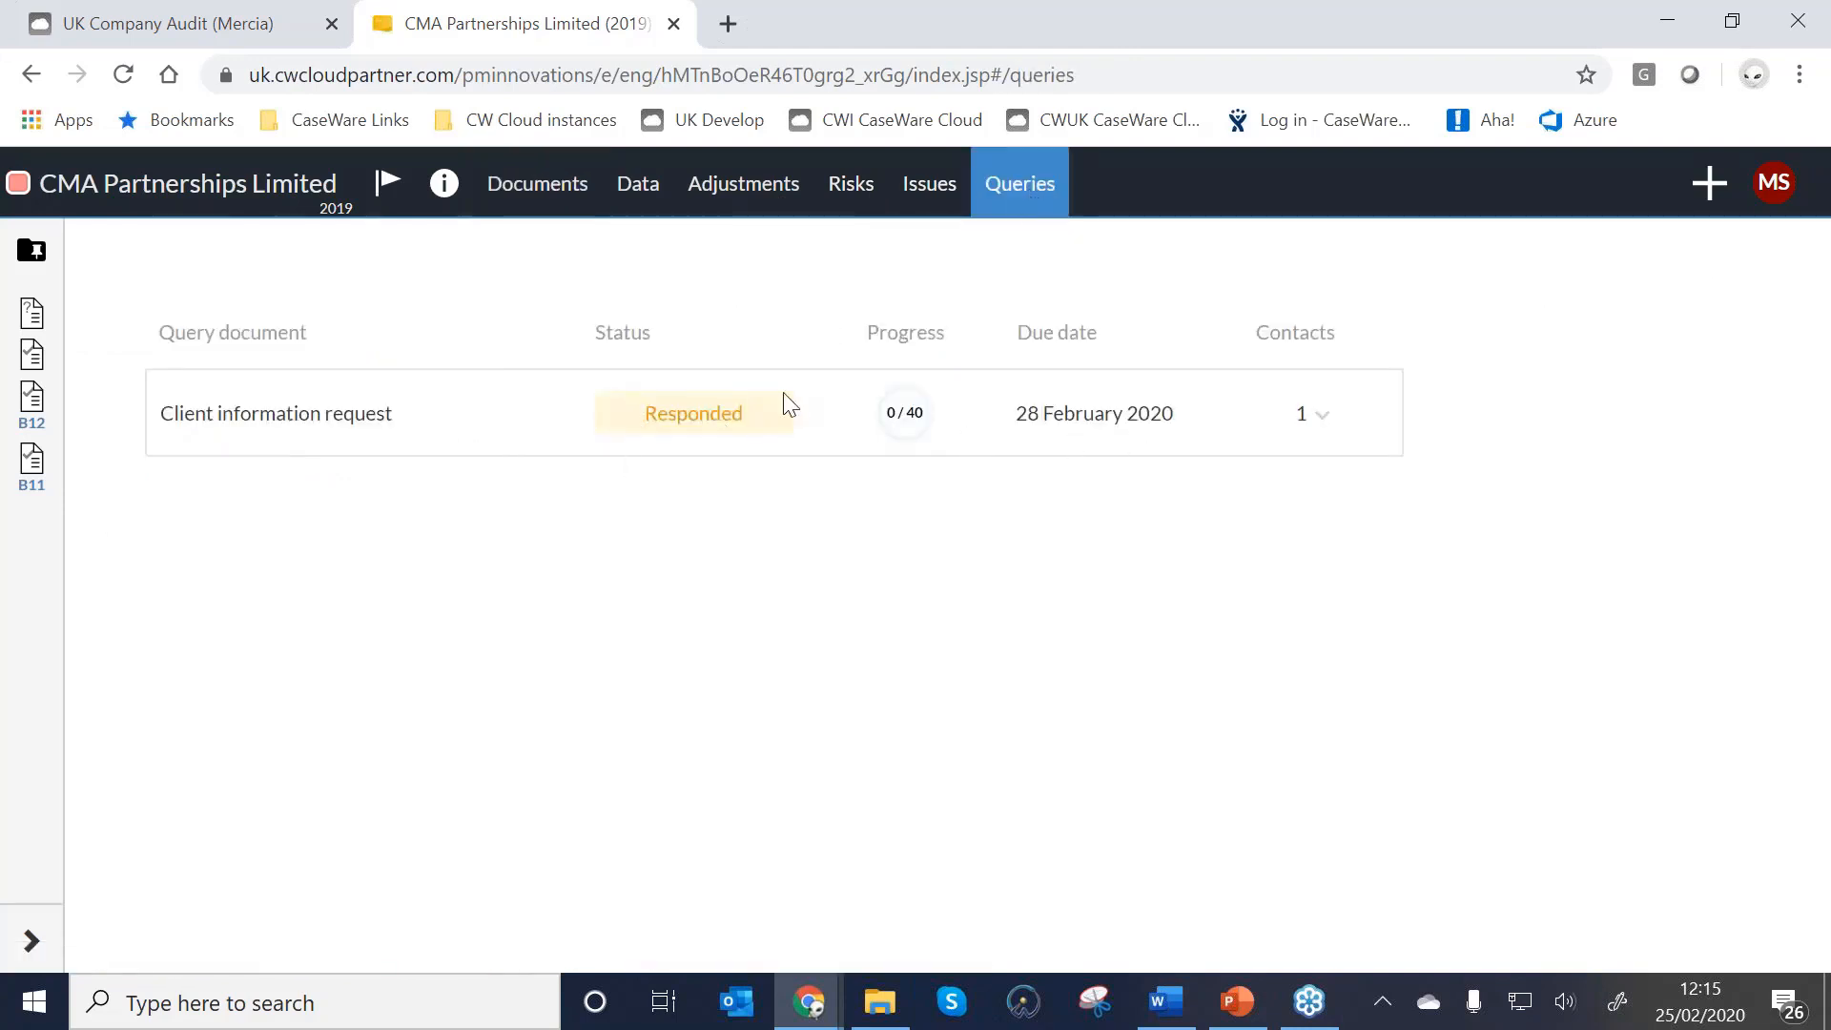
pyautogui.click(343, 426)
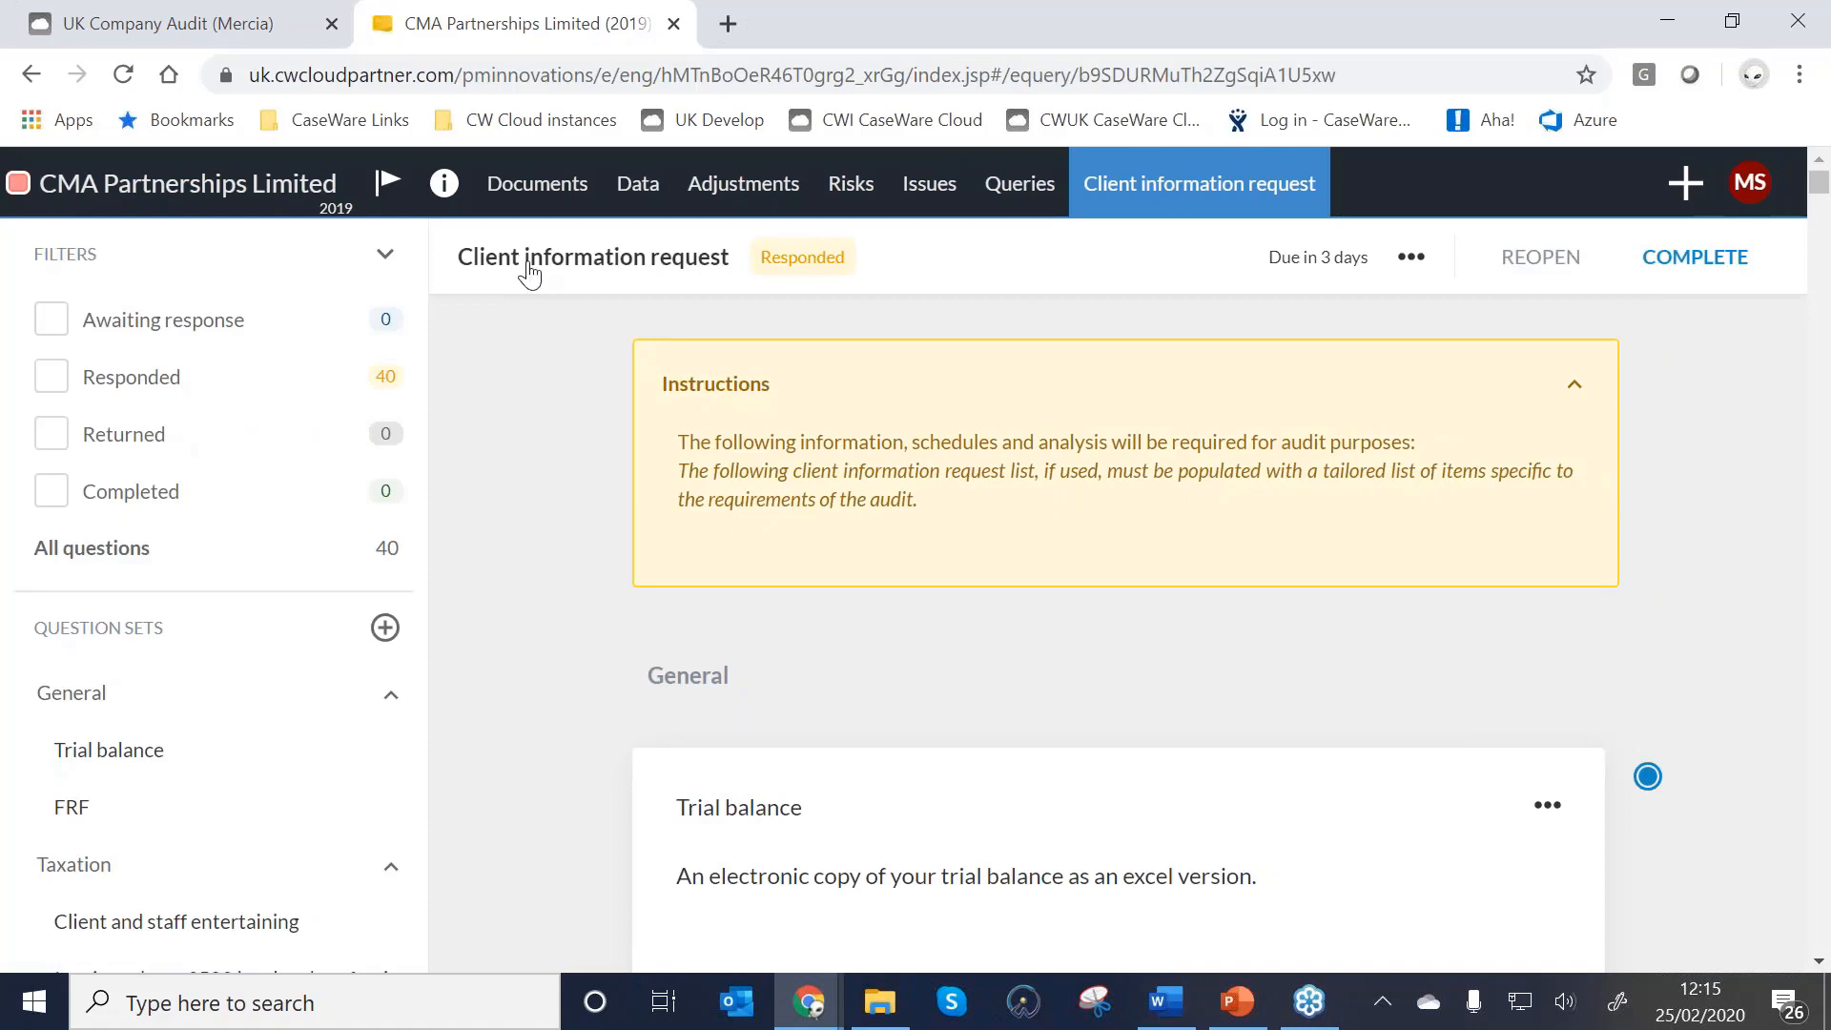
pyautogui.moveTo(1505, 689)
pyautogui.scroll(-3, 1505, 688)
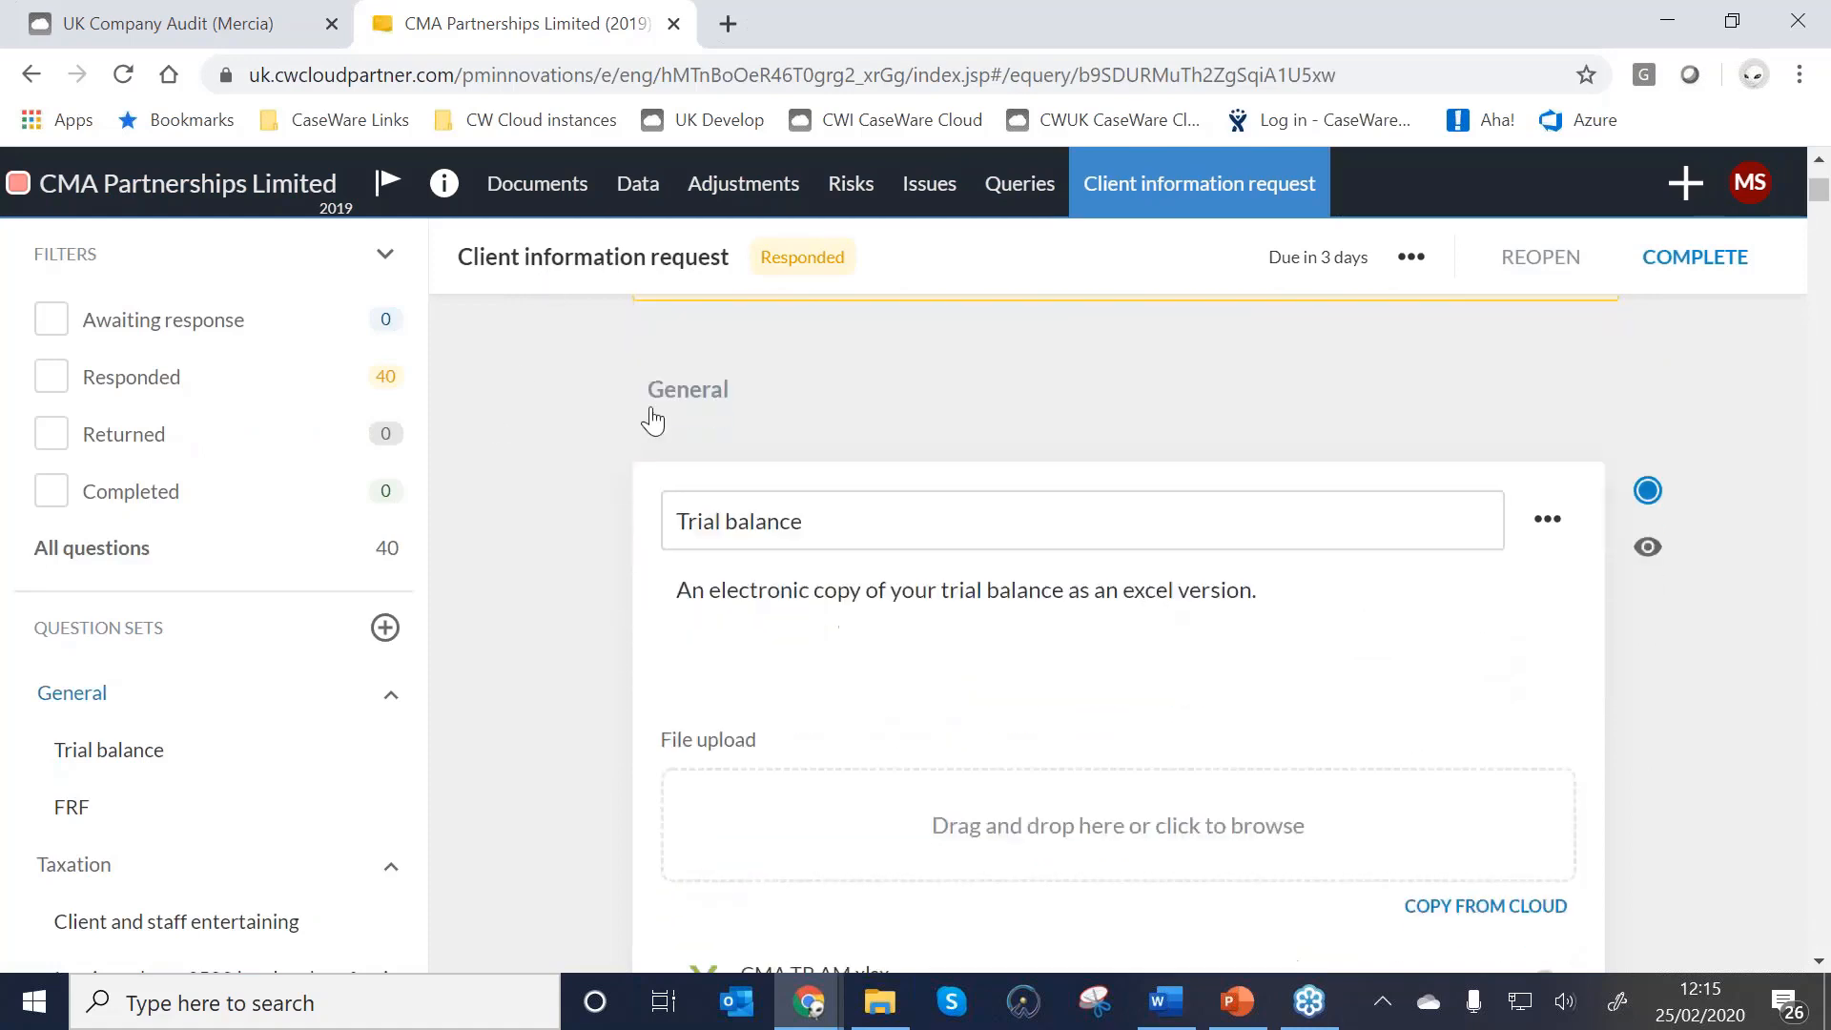
pyautogui.scroll(-2, 915, 687)
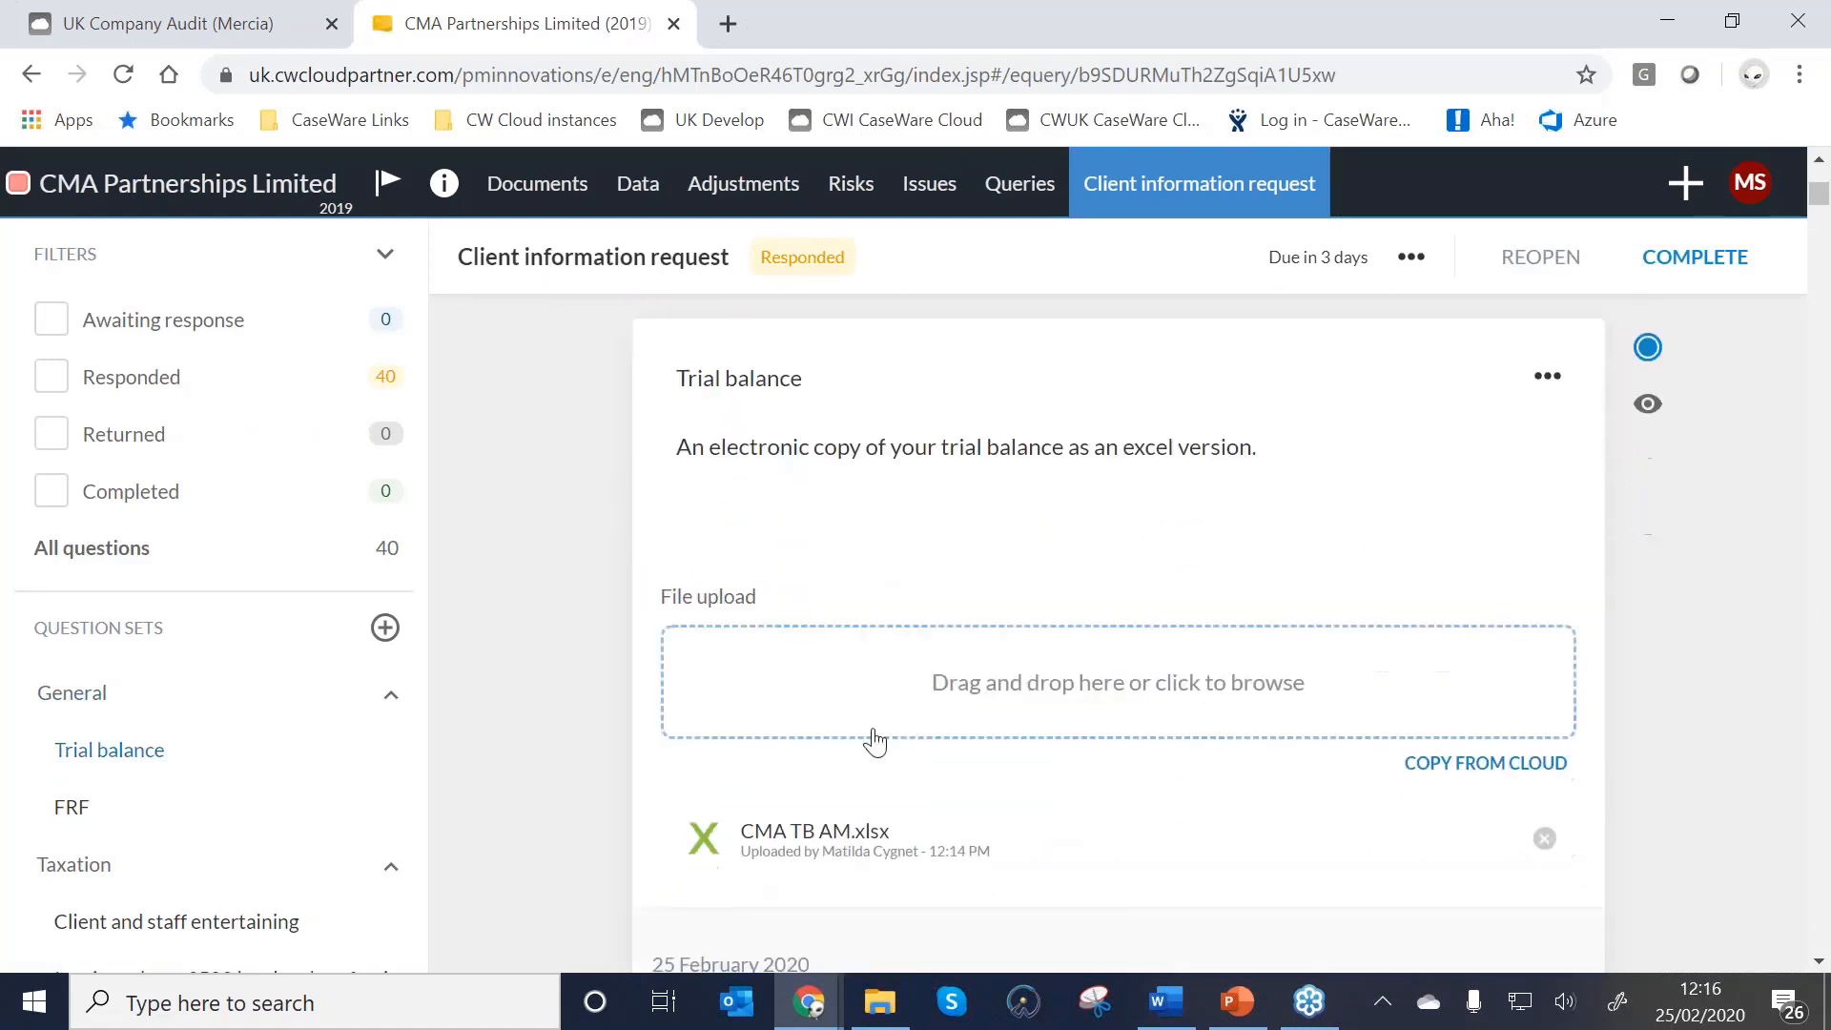
pyautogui.click(852, 839)
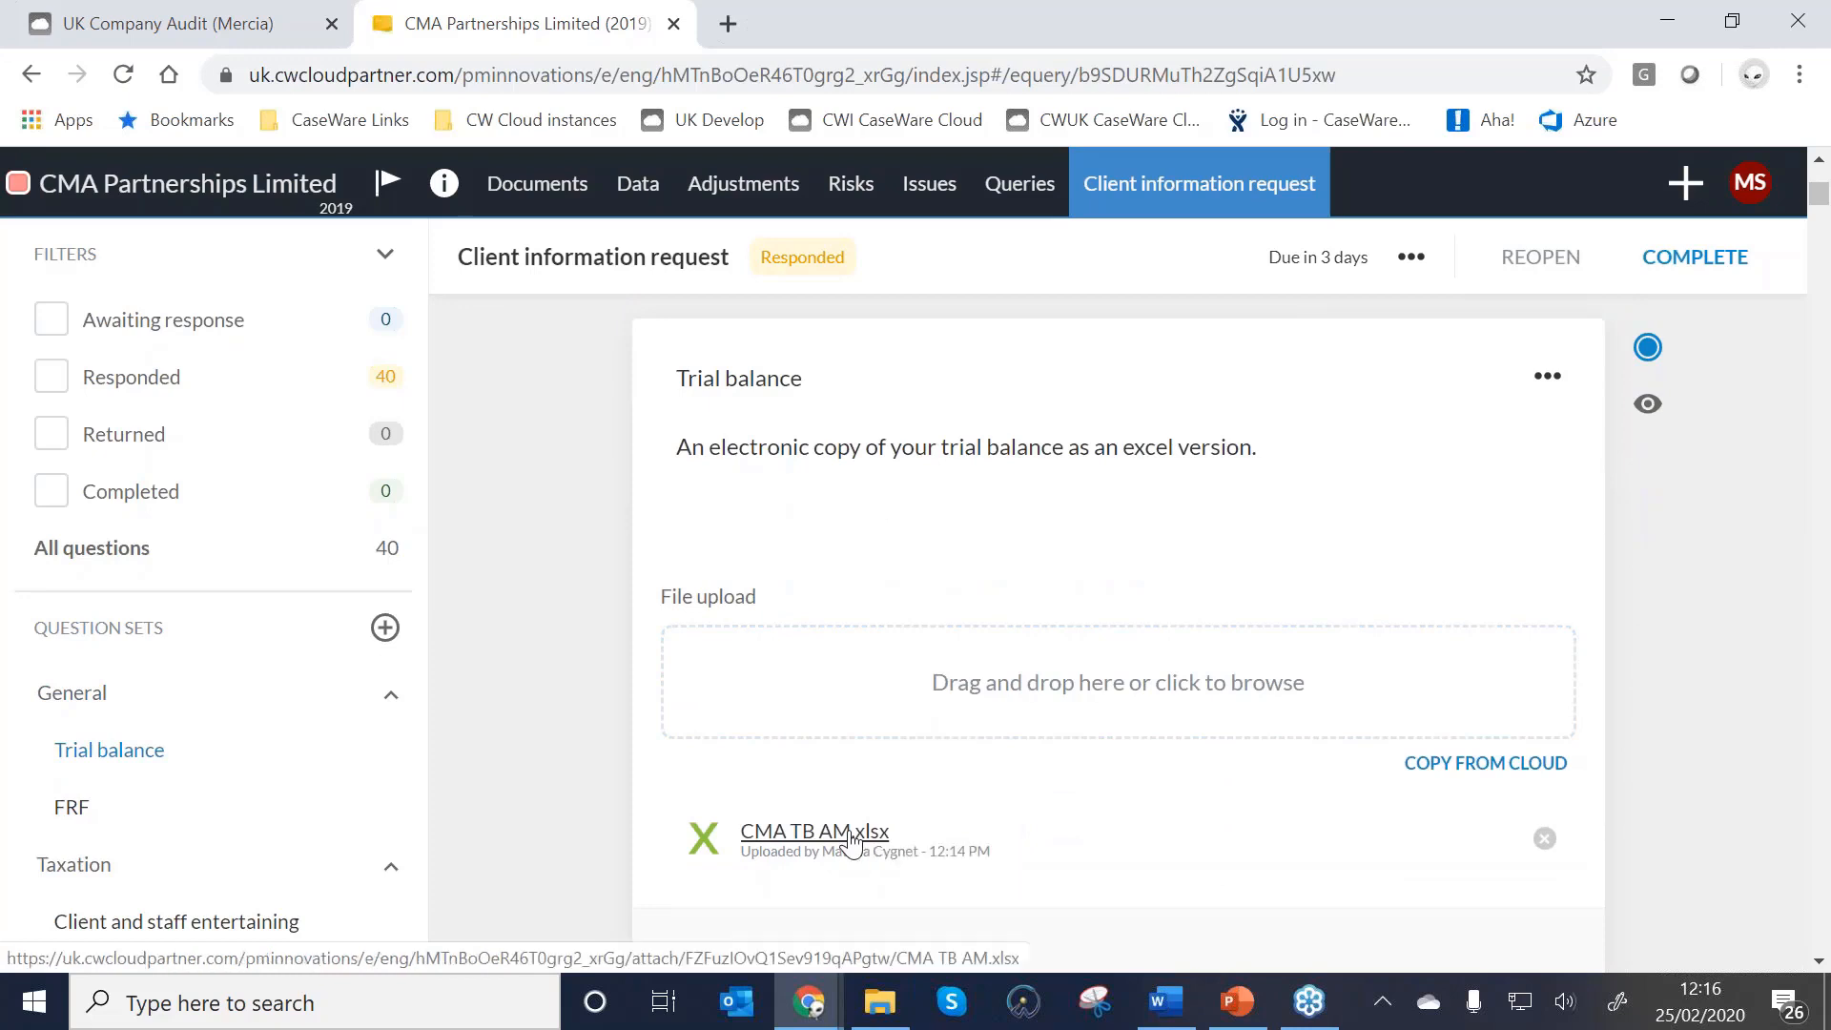
# Open CMA TB AM.xlsx in Excel, review the 2019, 2018 and 2017 balances, and close it.
pyautogui.click(997, 270)
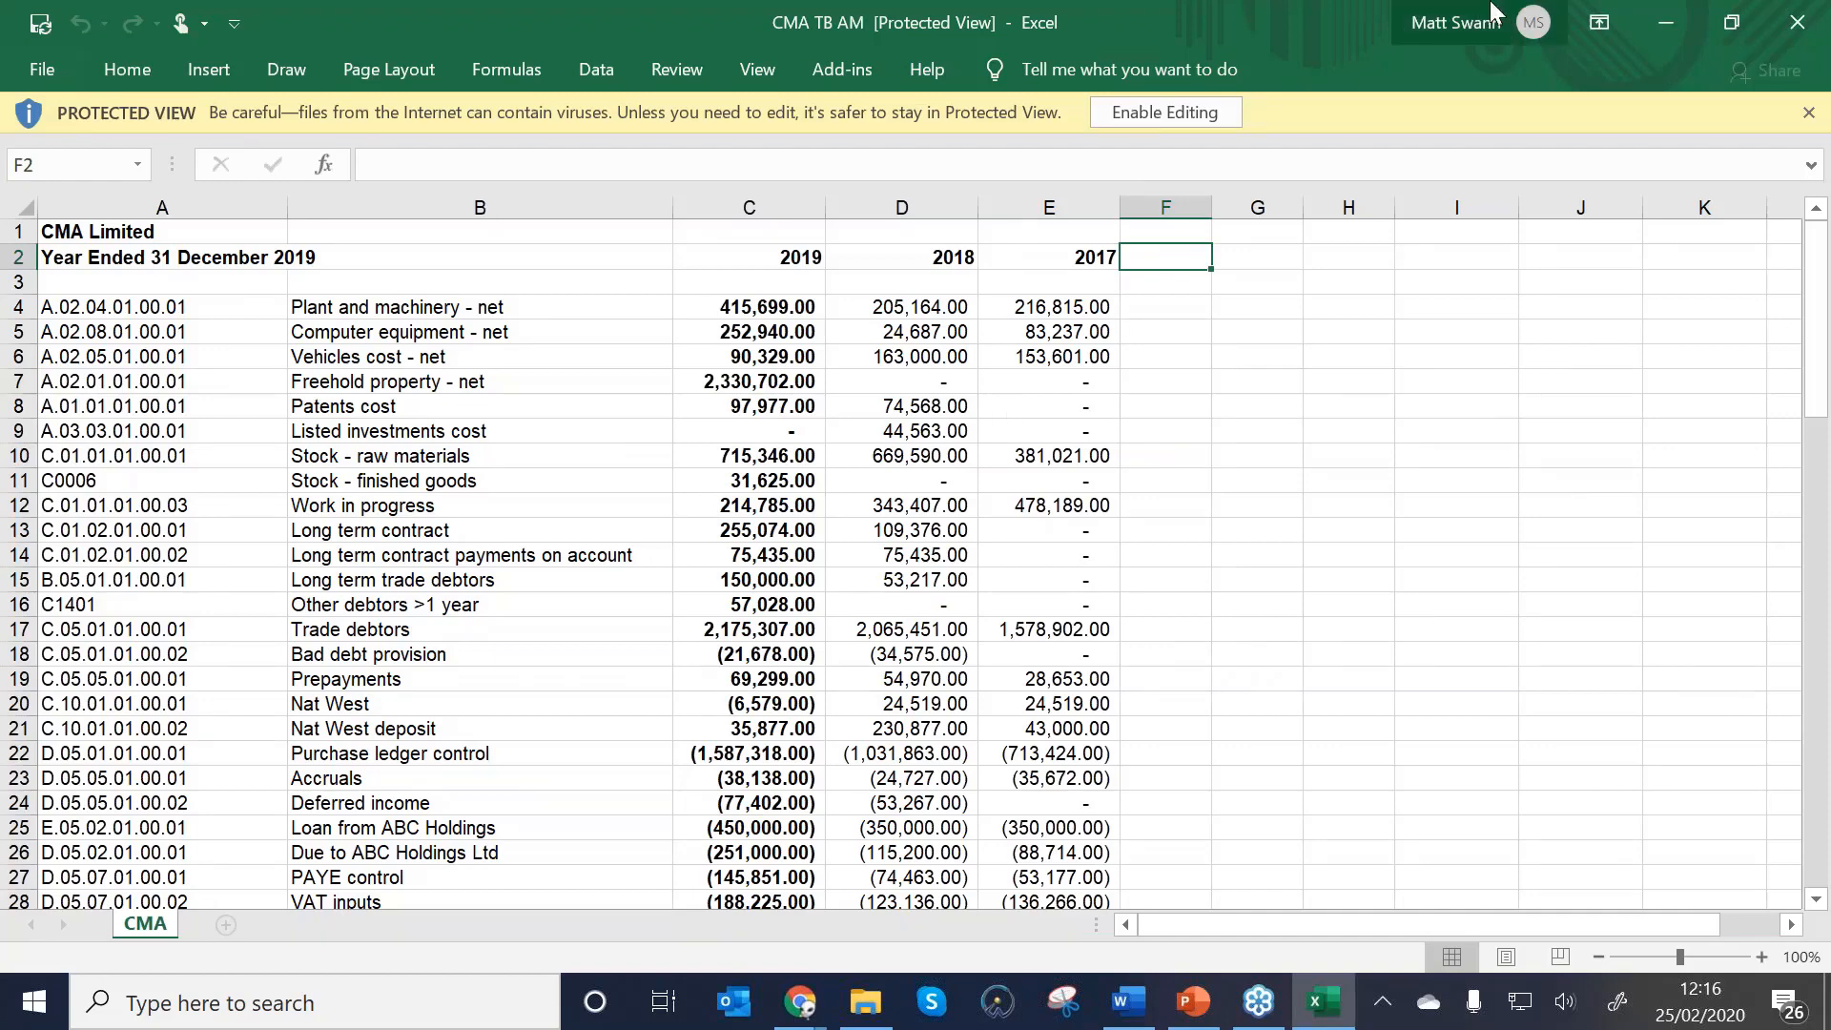
pyautogui.click(1797, 23)
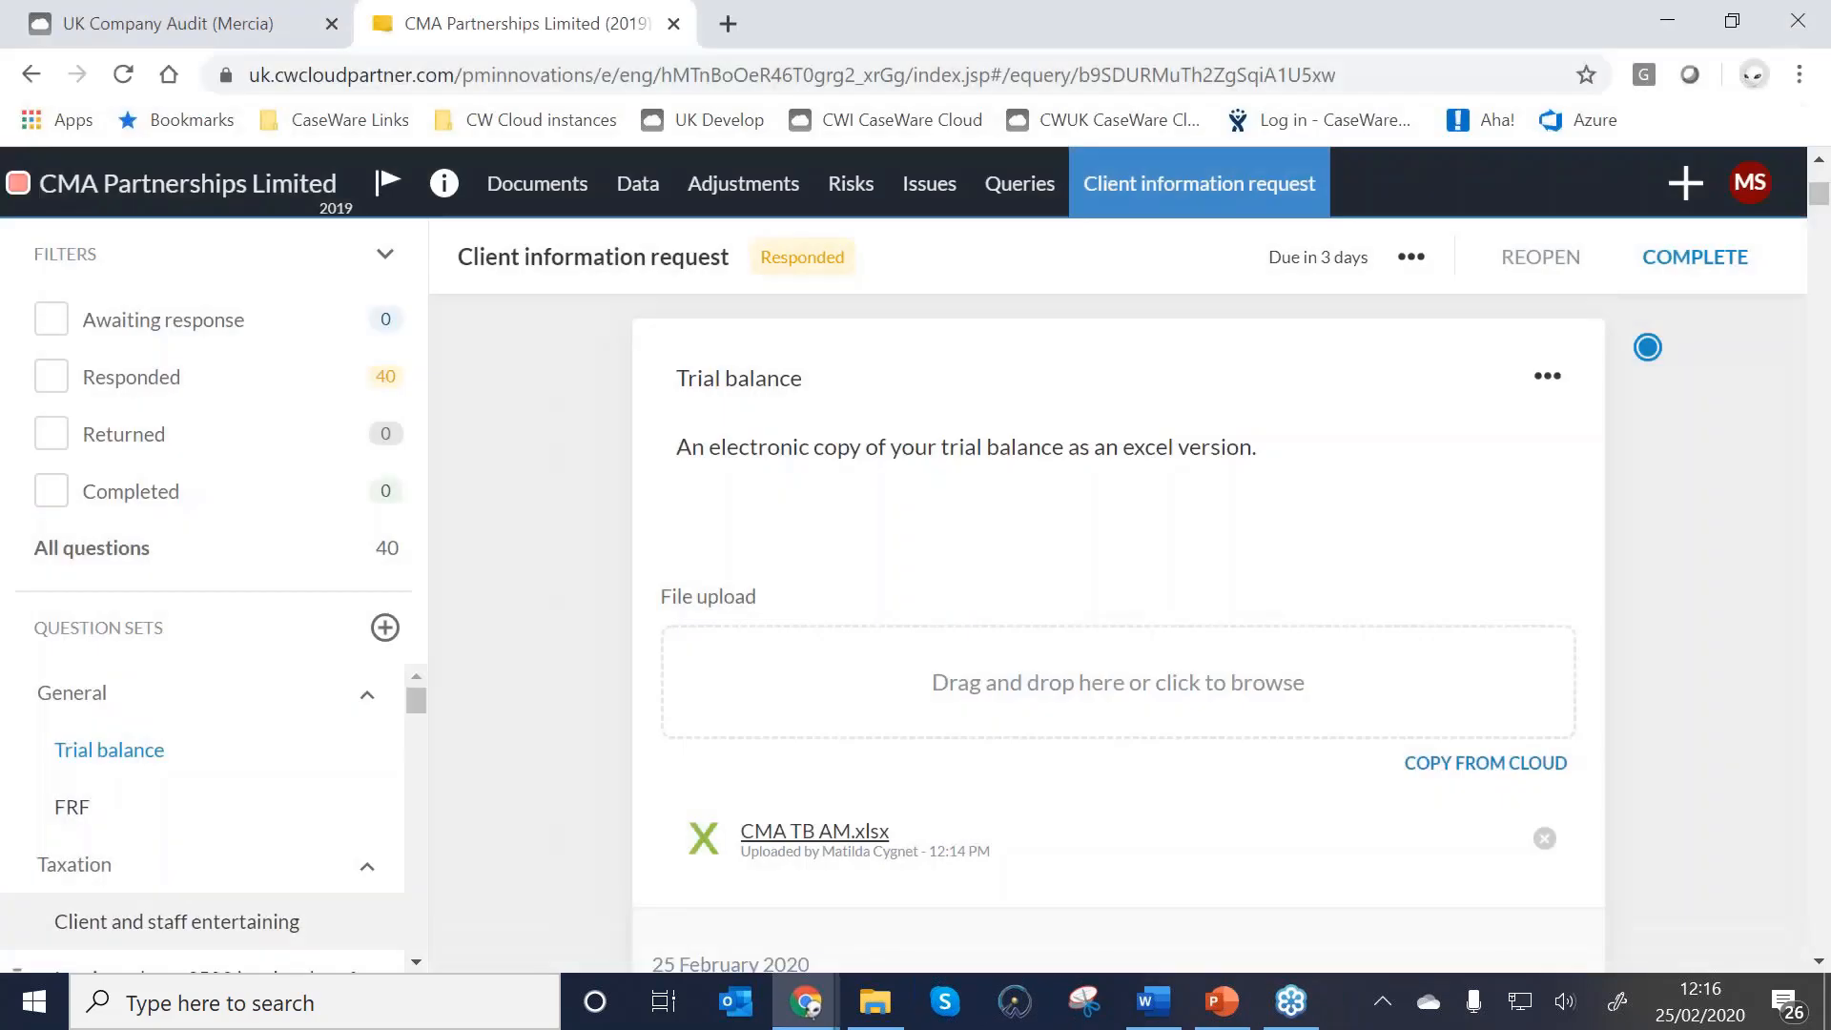
# Review the client's responses and mark the Client information request Complete, confirming the permanent lock.
pyautogui.scroll(-3, 974, 768)
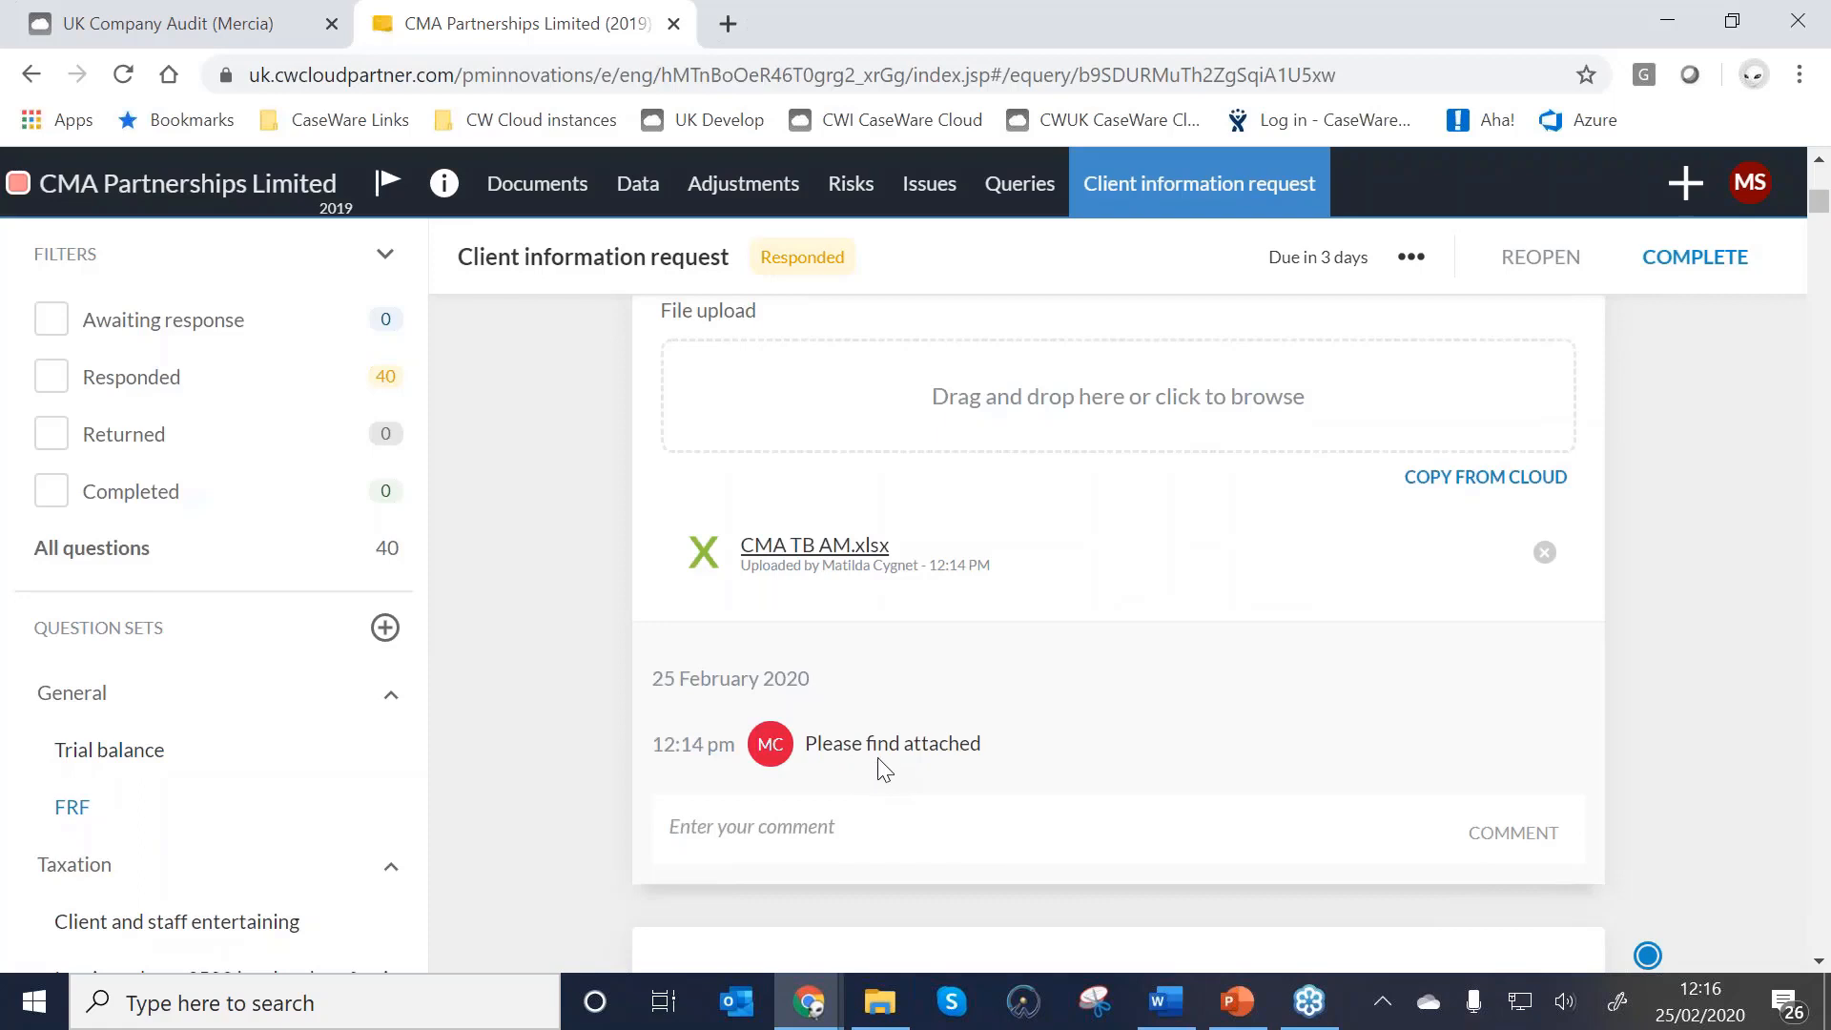
pyautogui.scroll(-6, 885, 770)
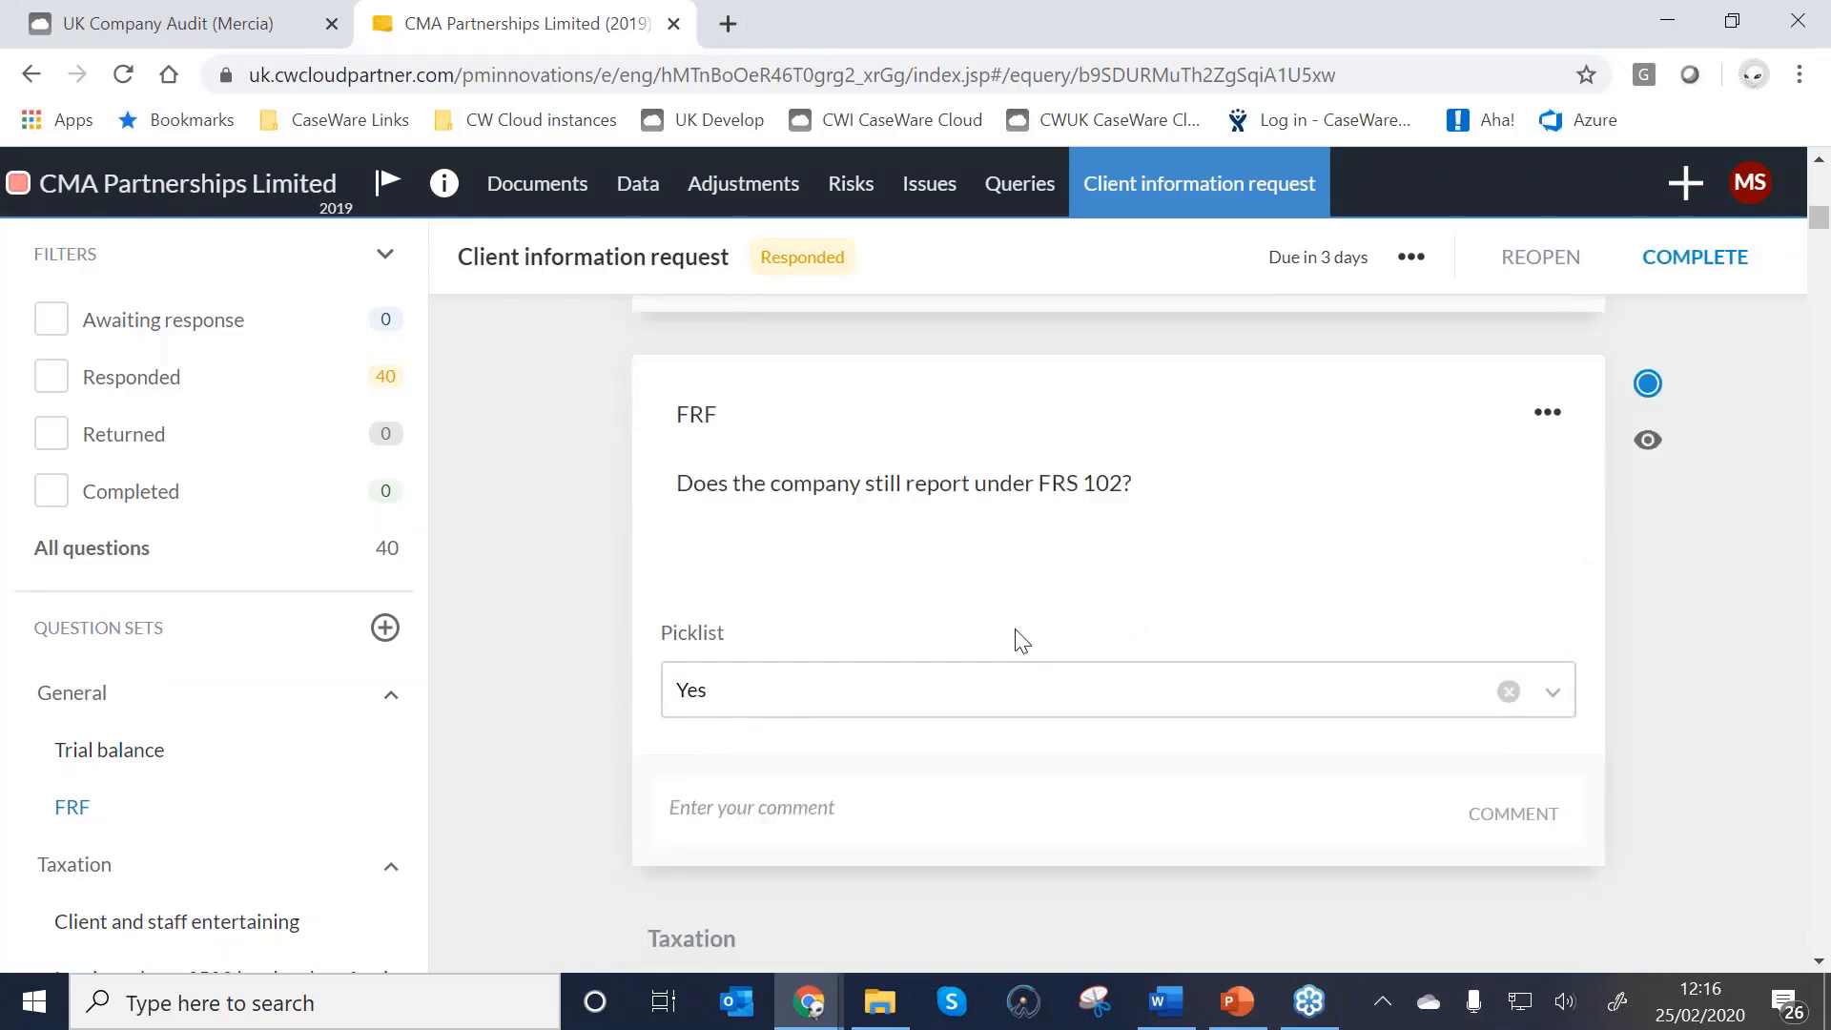
pyautogui.scroll(7, 1016, 638)
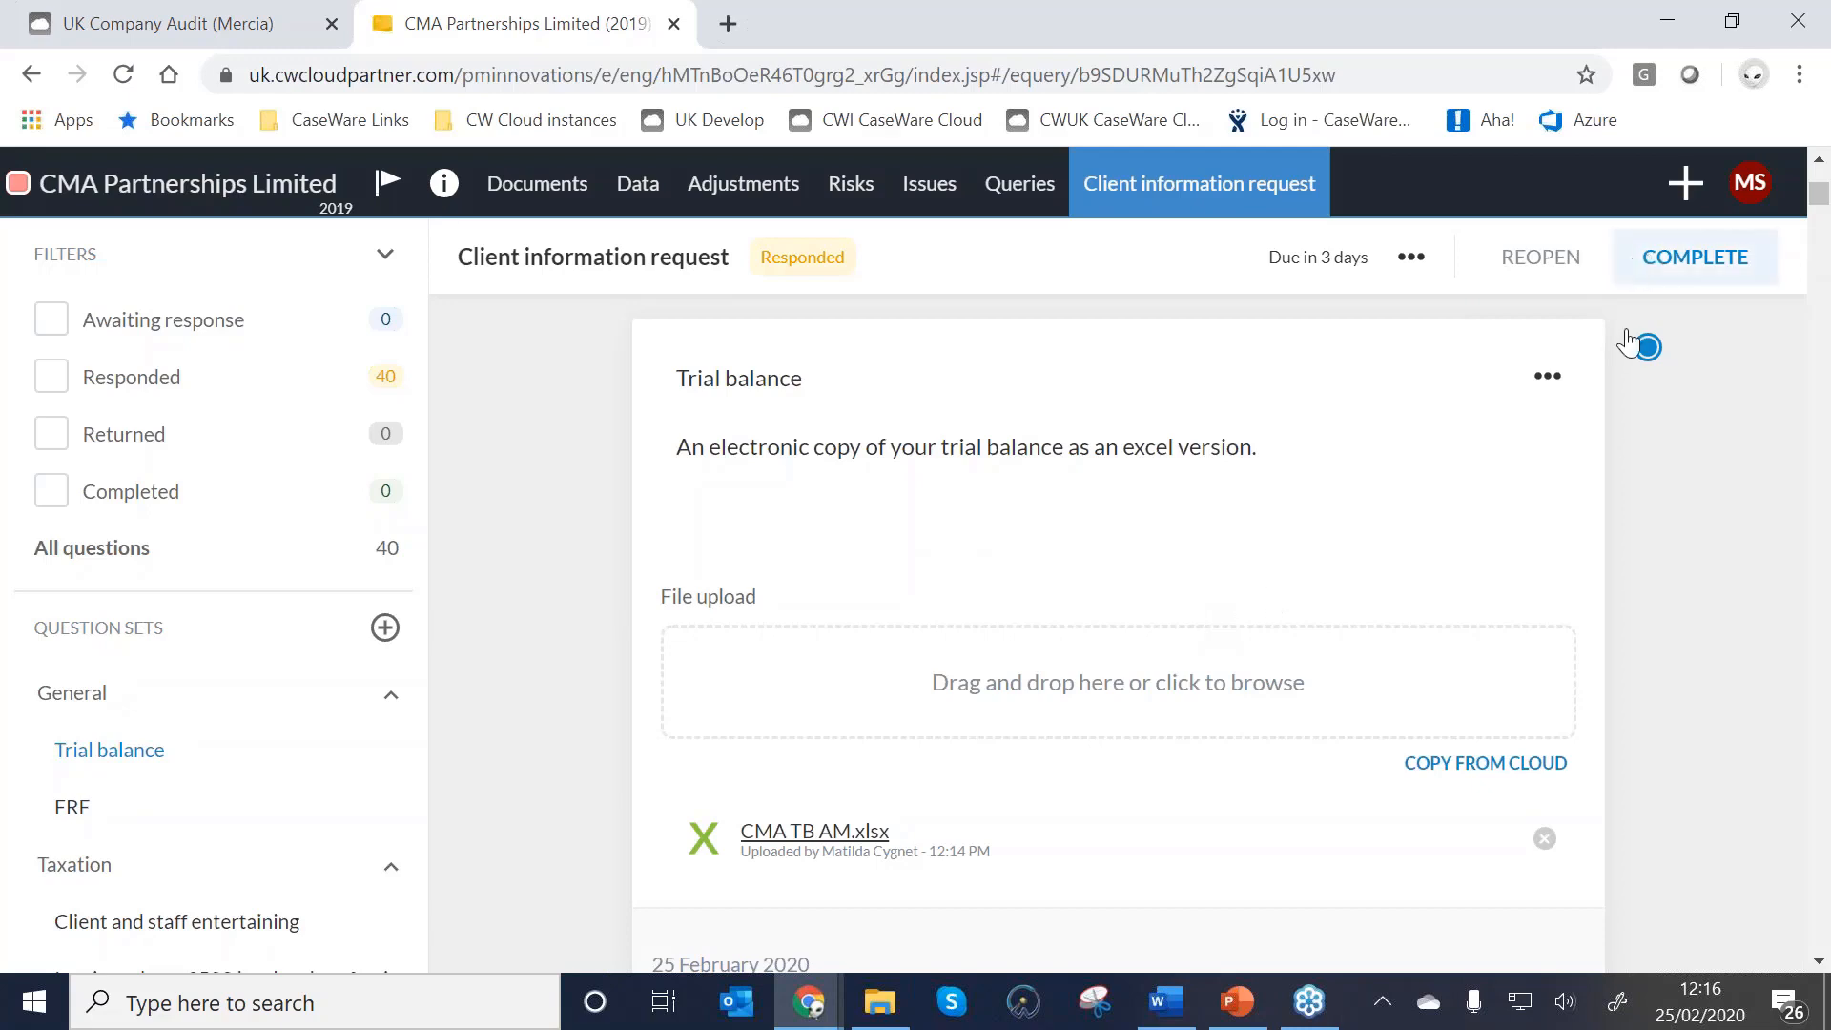
pyautogui.click(1644, 349)
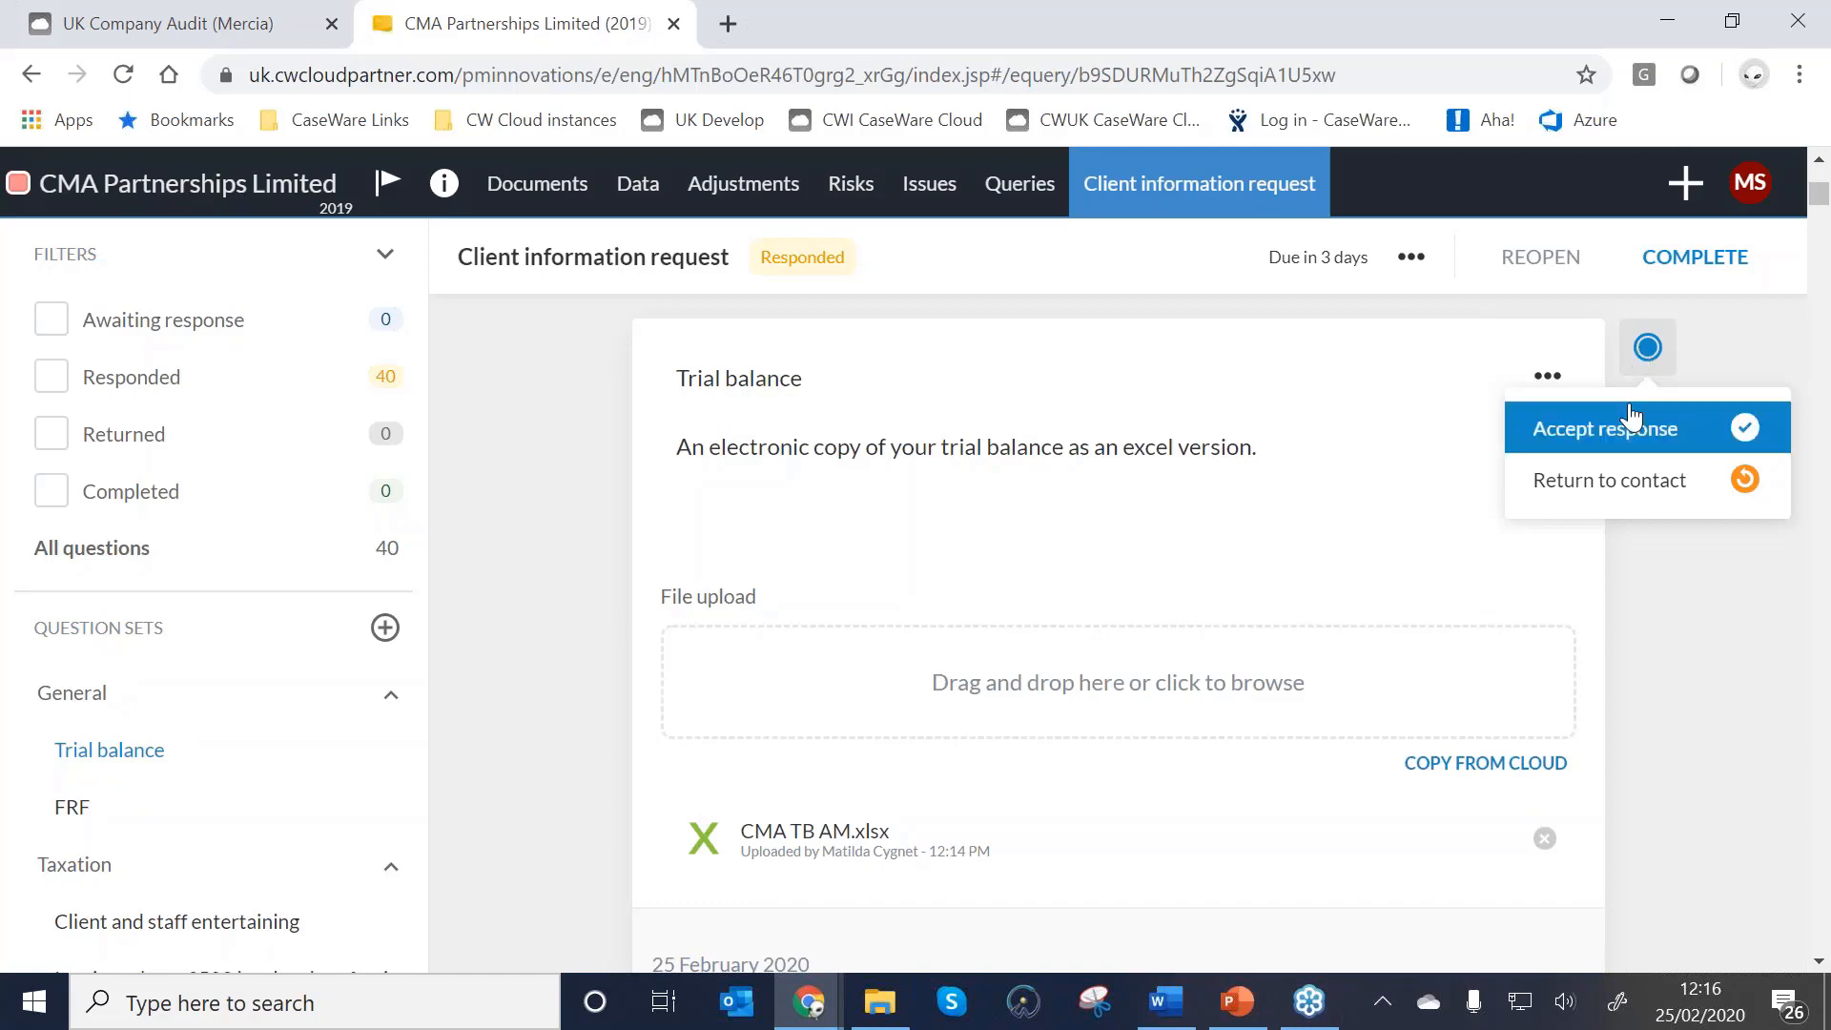
pyautogui.click(1738, 277)
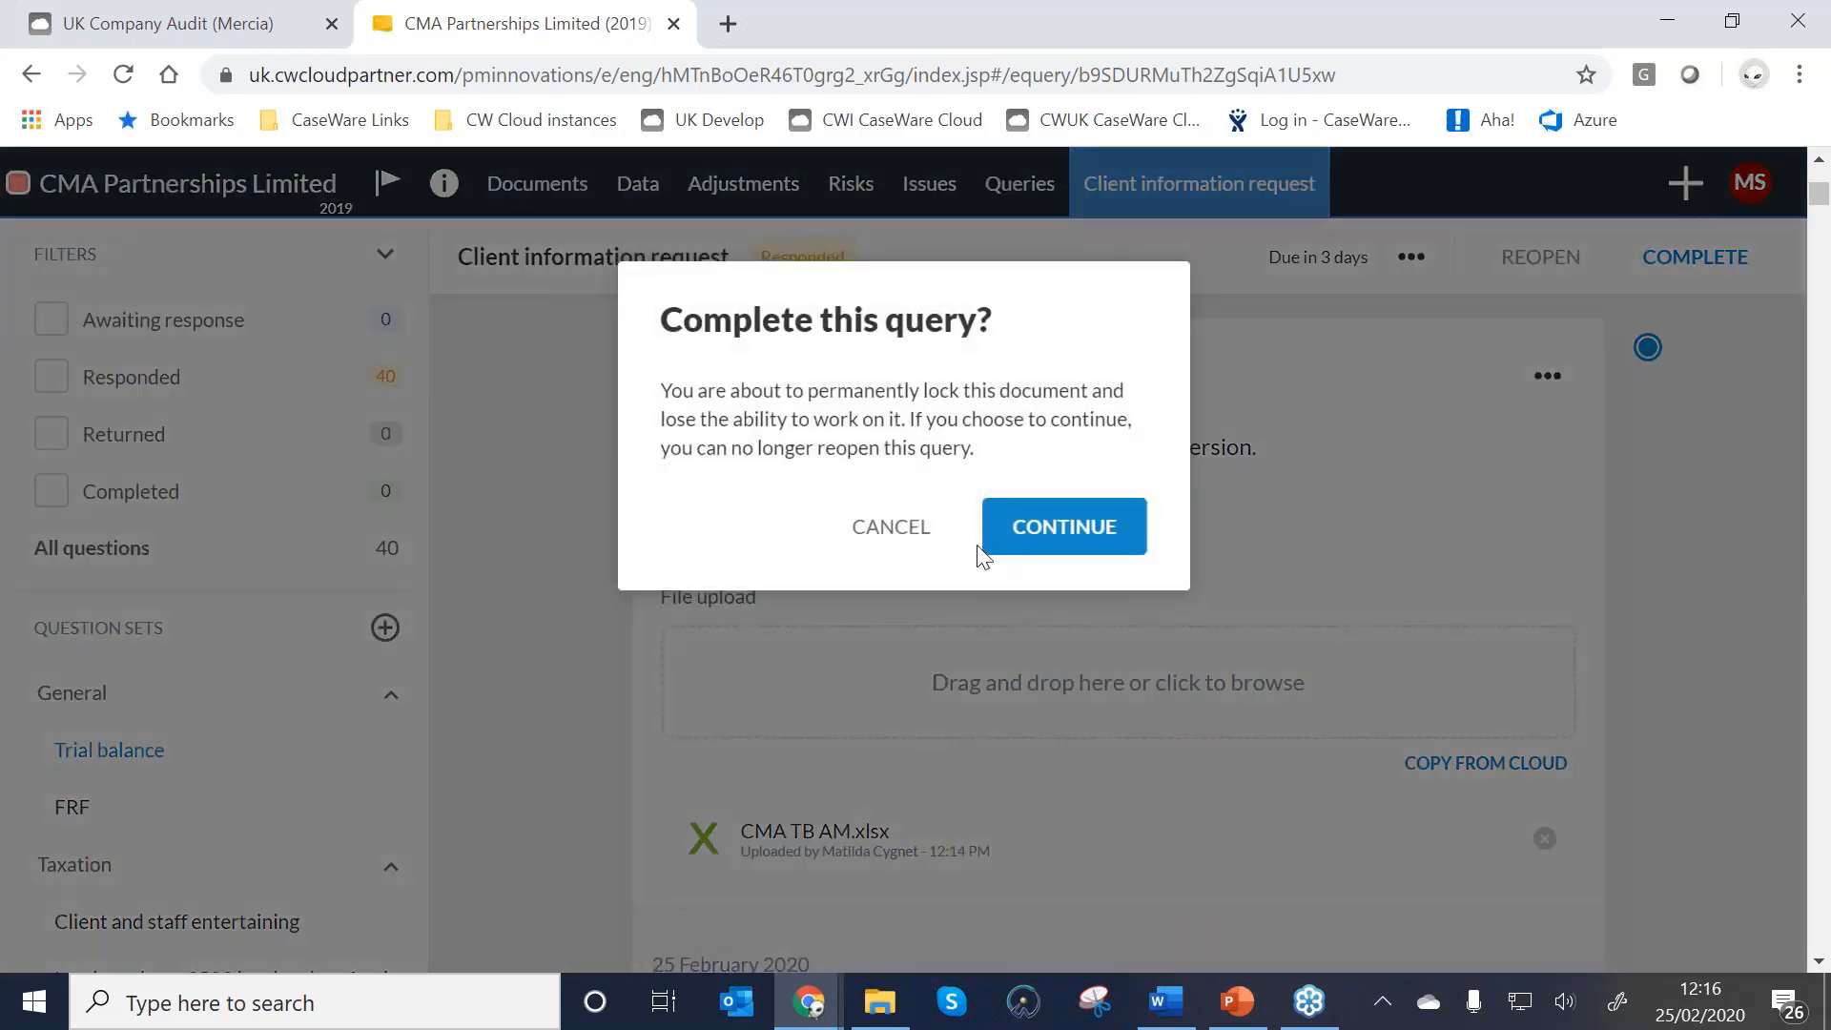
pyautogui.click(1055, 527)
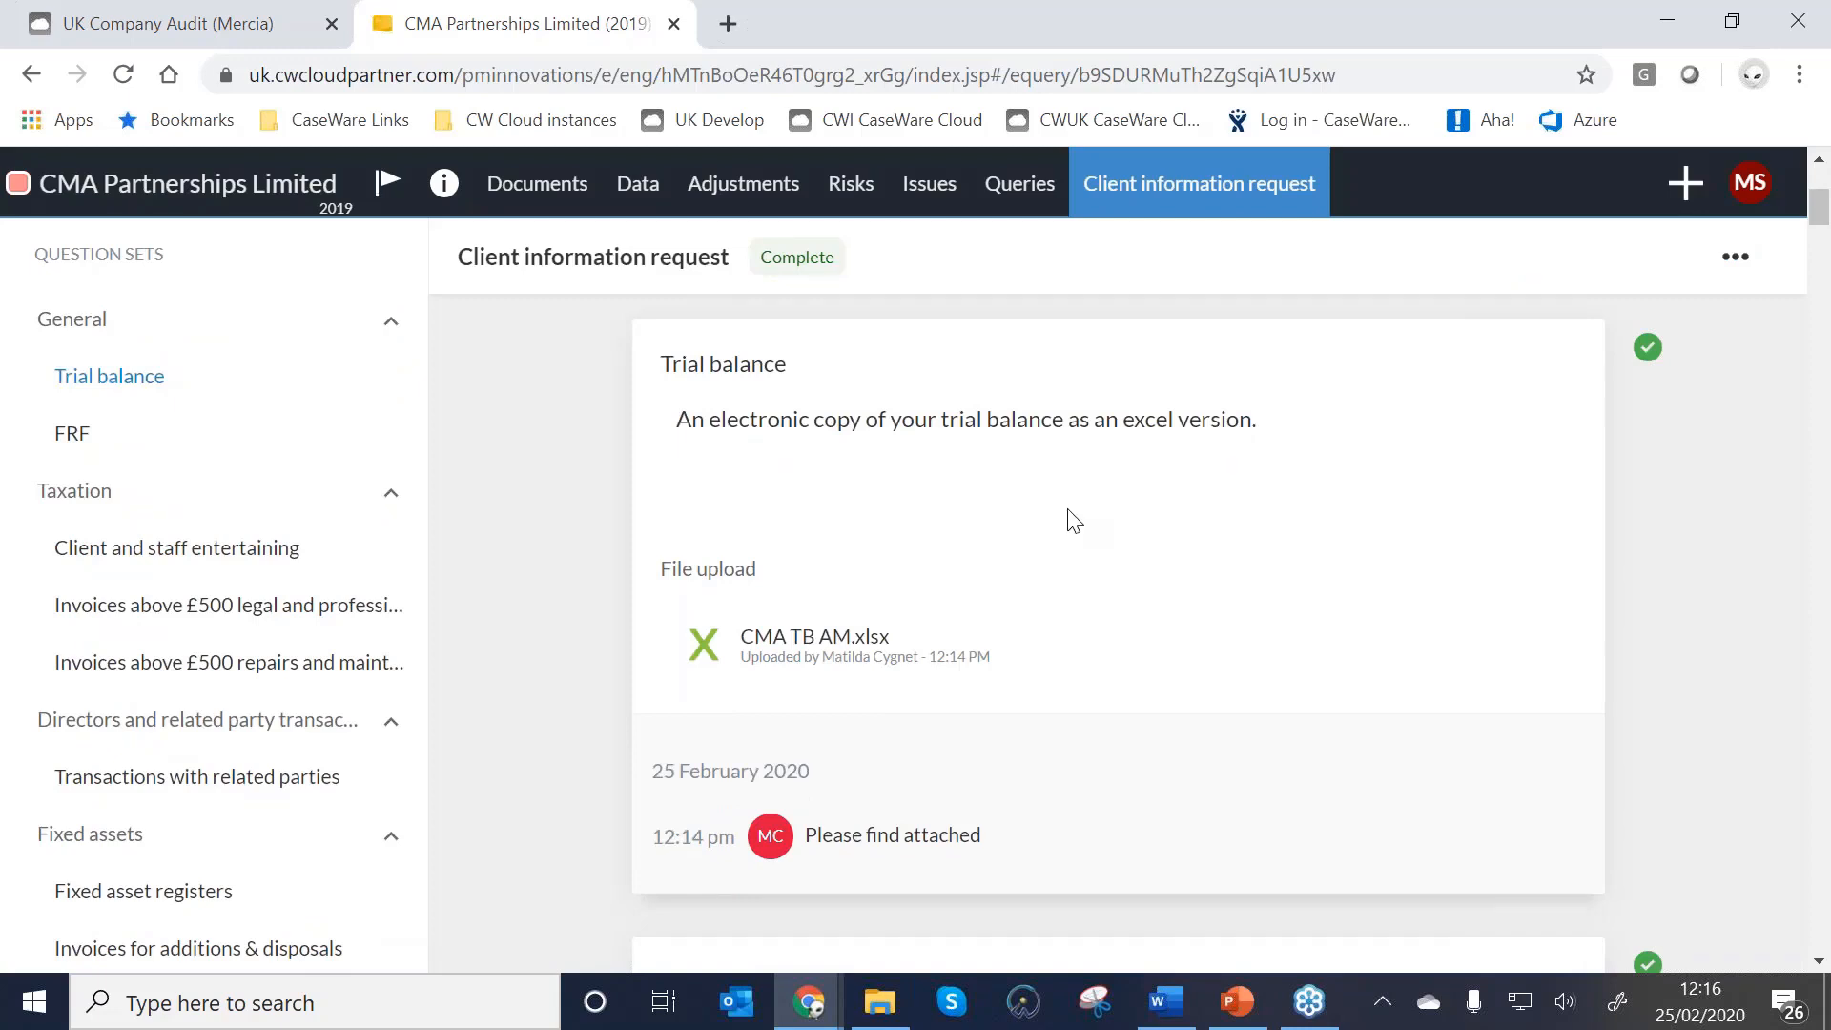
# From the Documents list, sign off Trial balance from client - CMA TB AM as prepared.
pyautogui.click(563, 191)
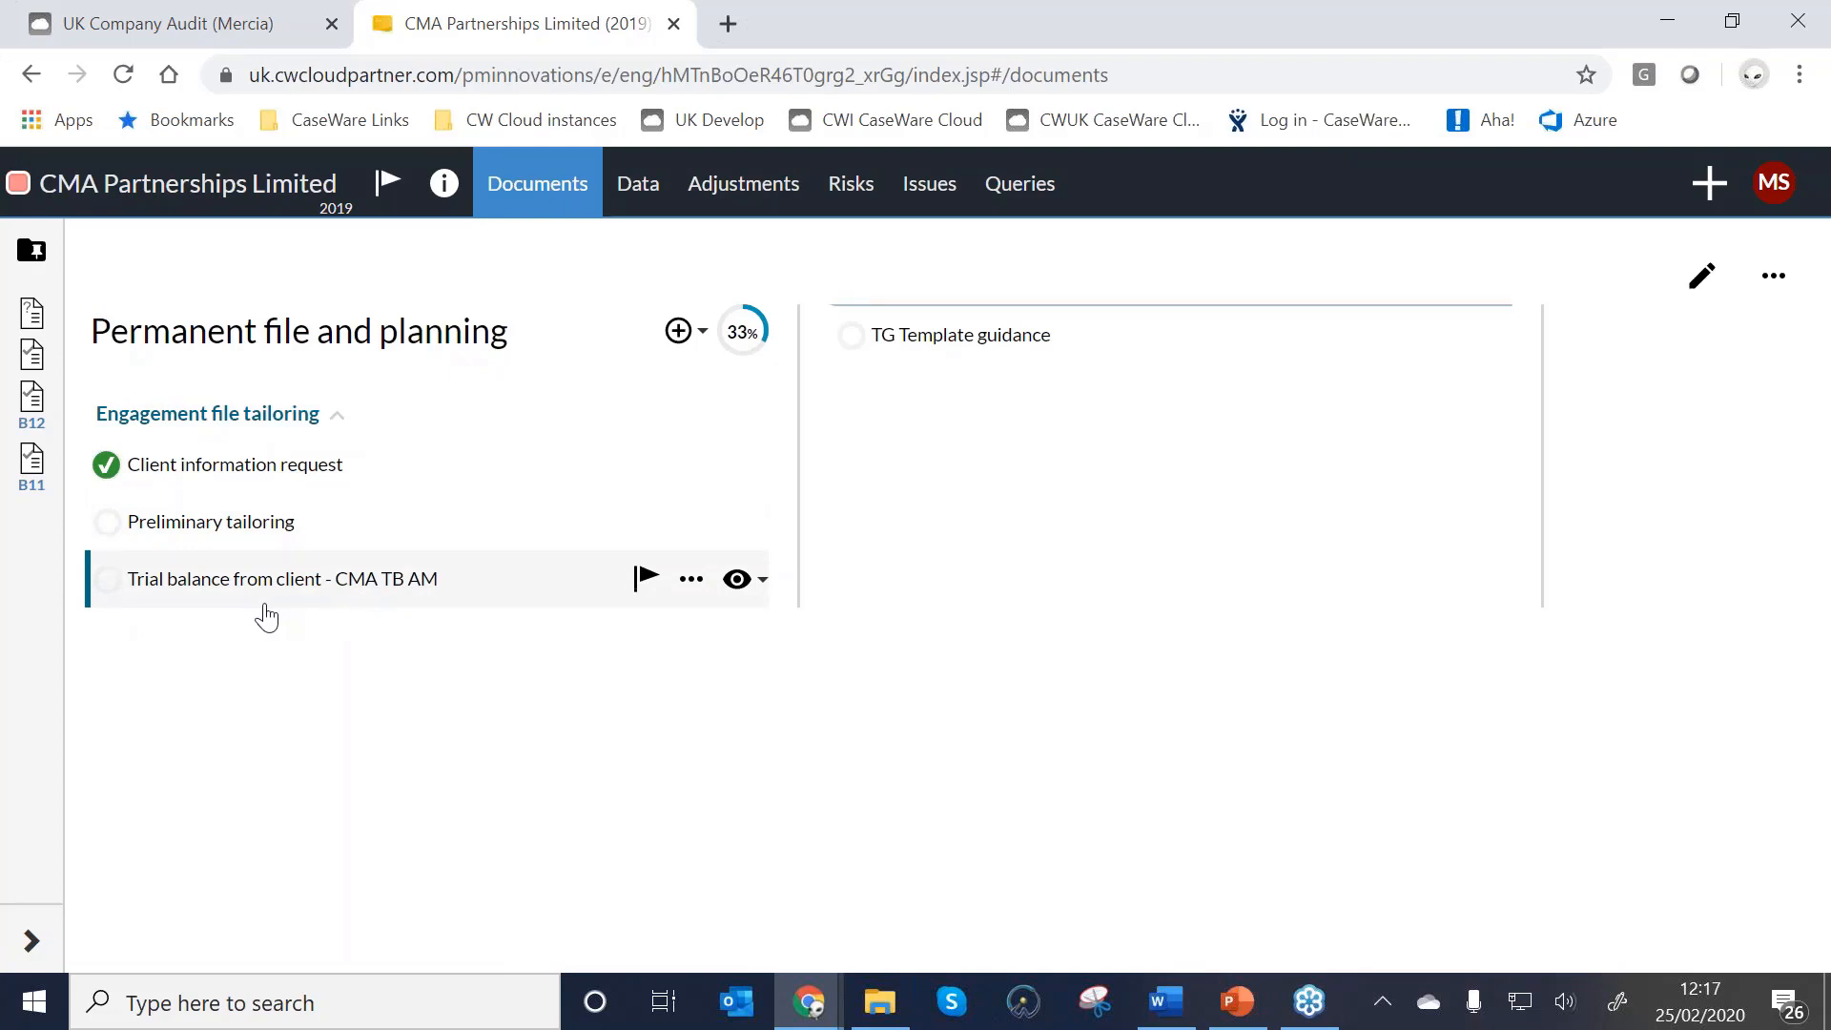
pyautogui.rightClick(111, 590)
pyautogui.click(110, 646)
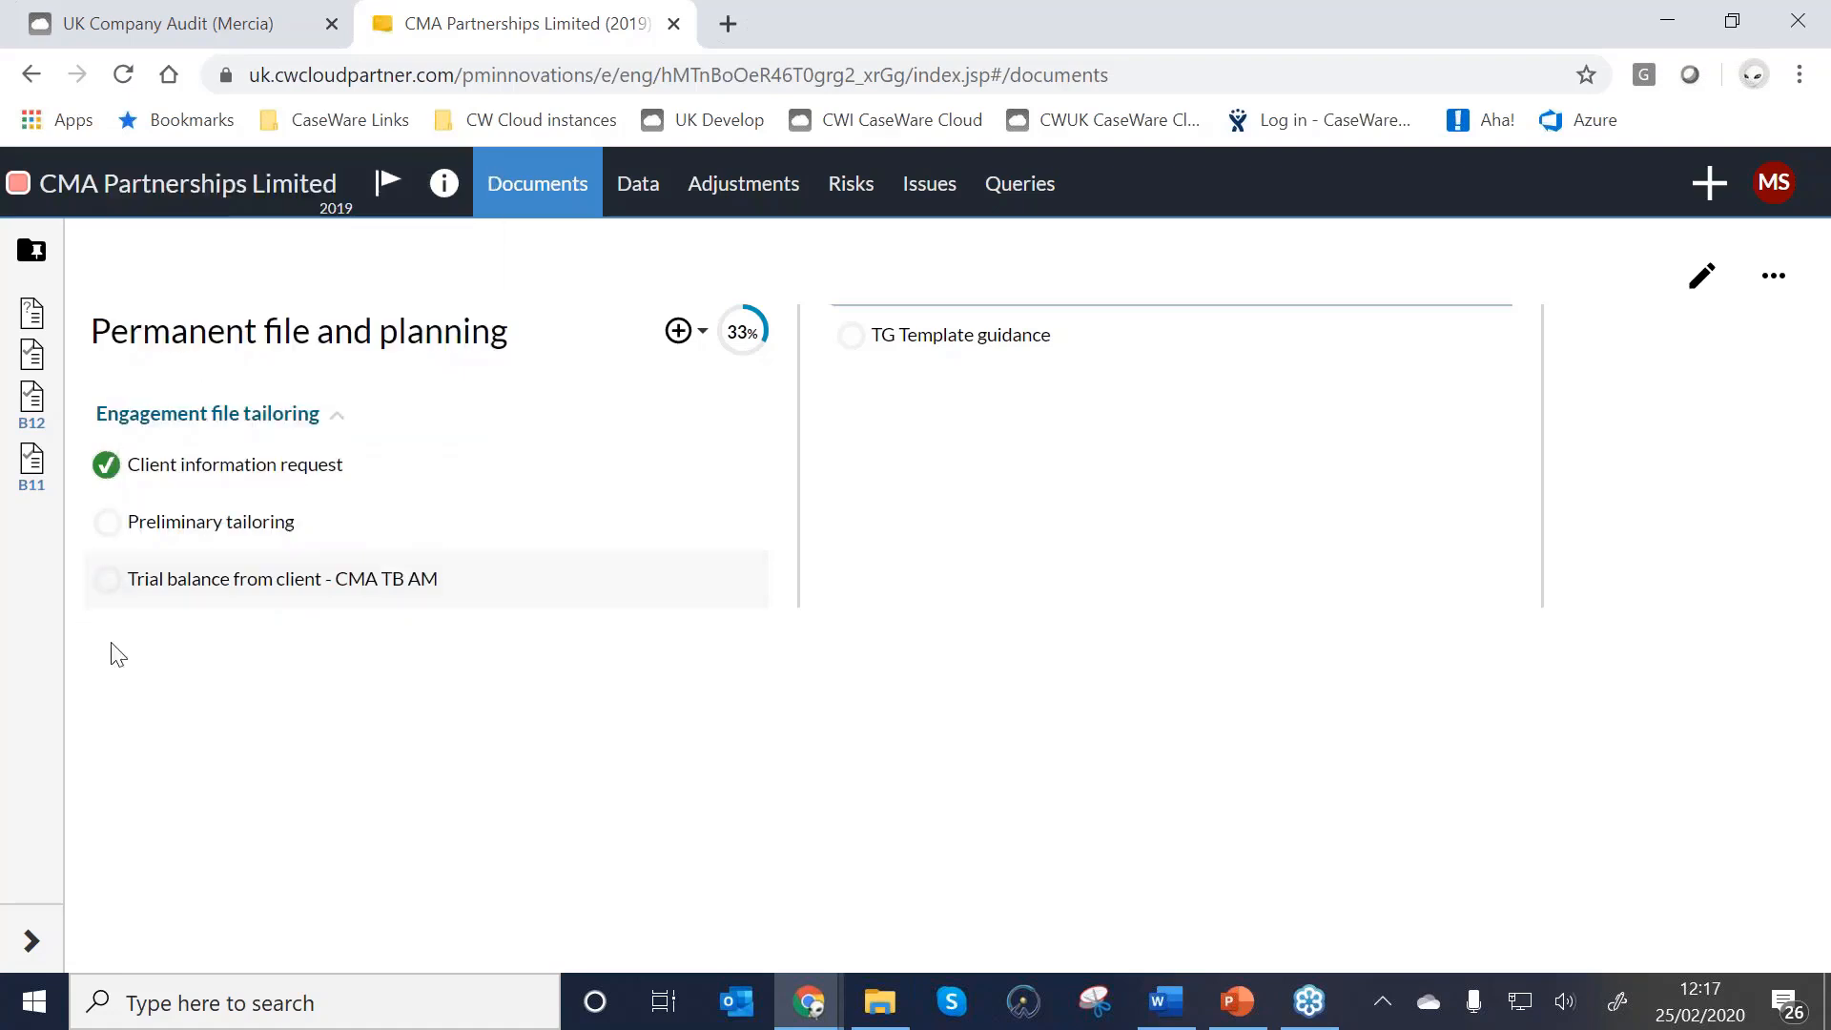
pyautogui.moveTo(117, 595)
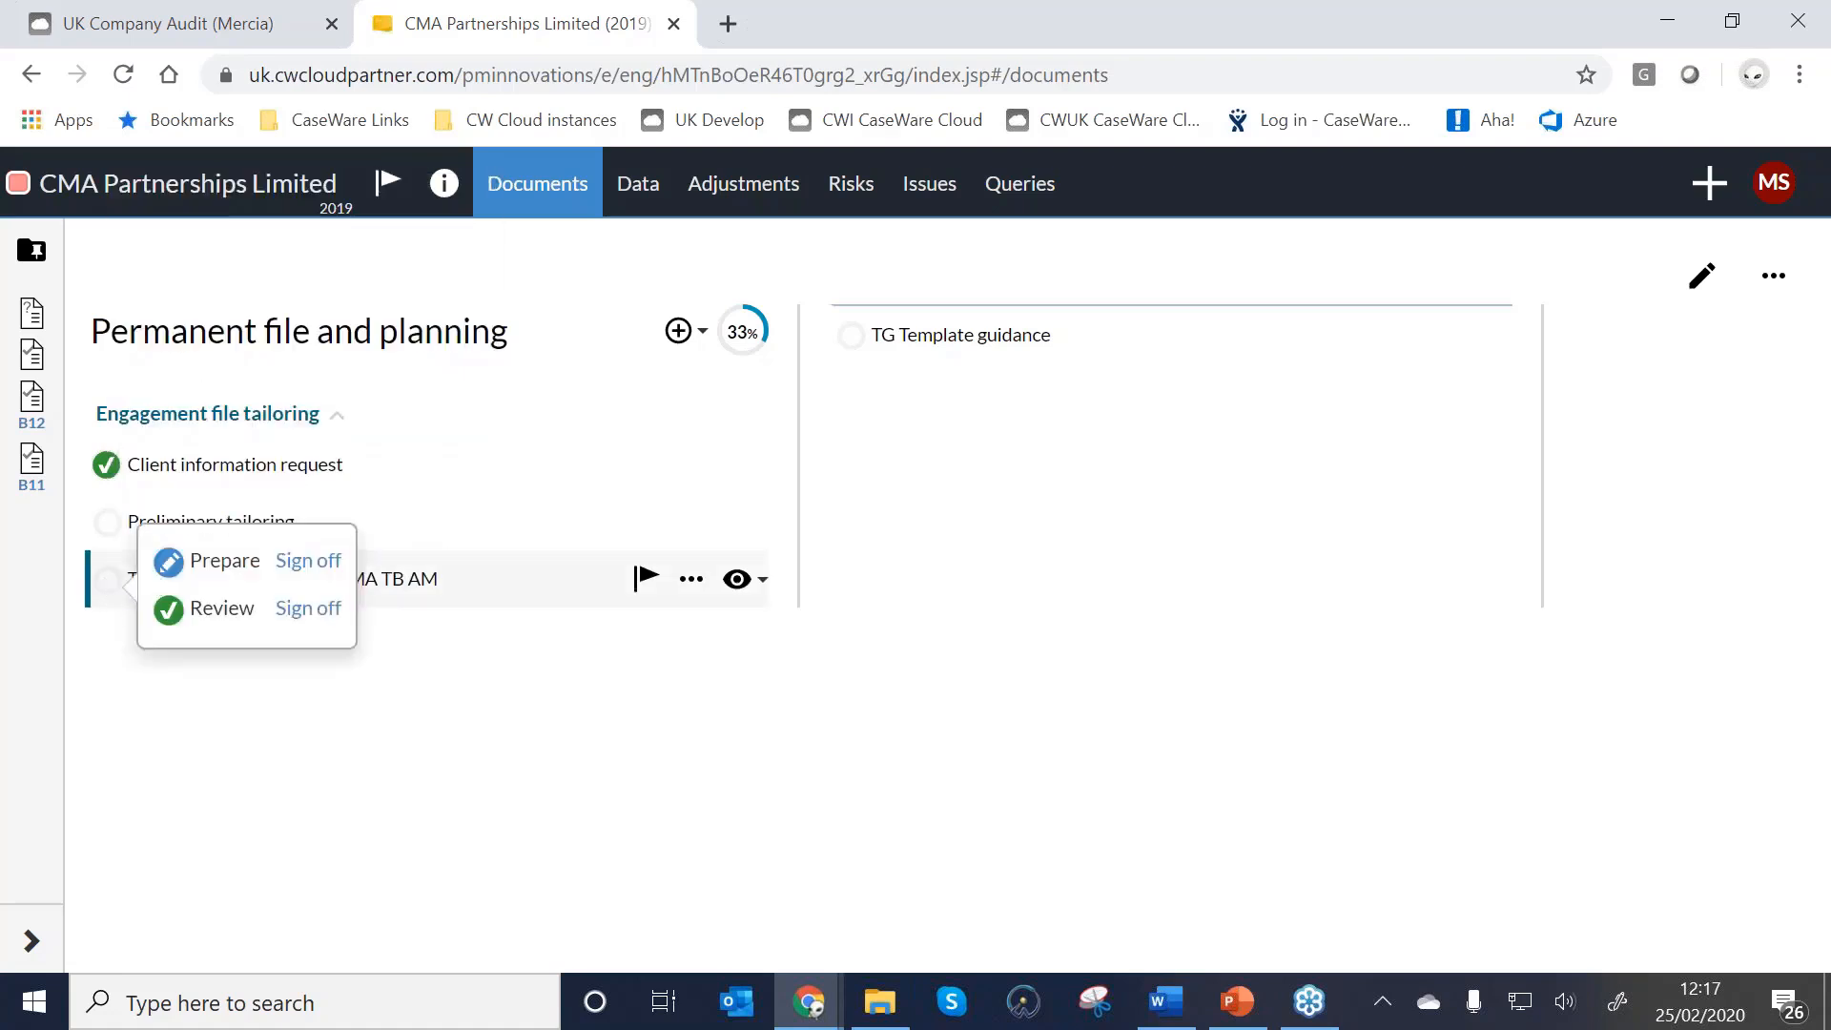
pyautogui.click(318, 563)
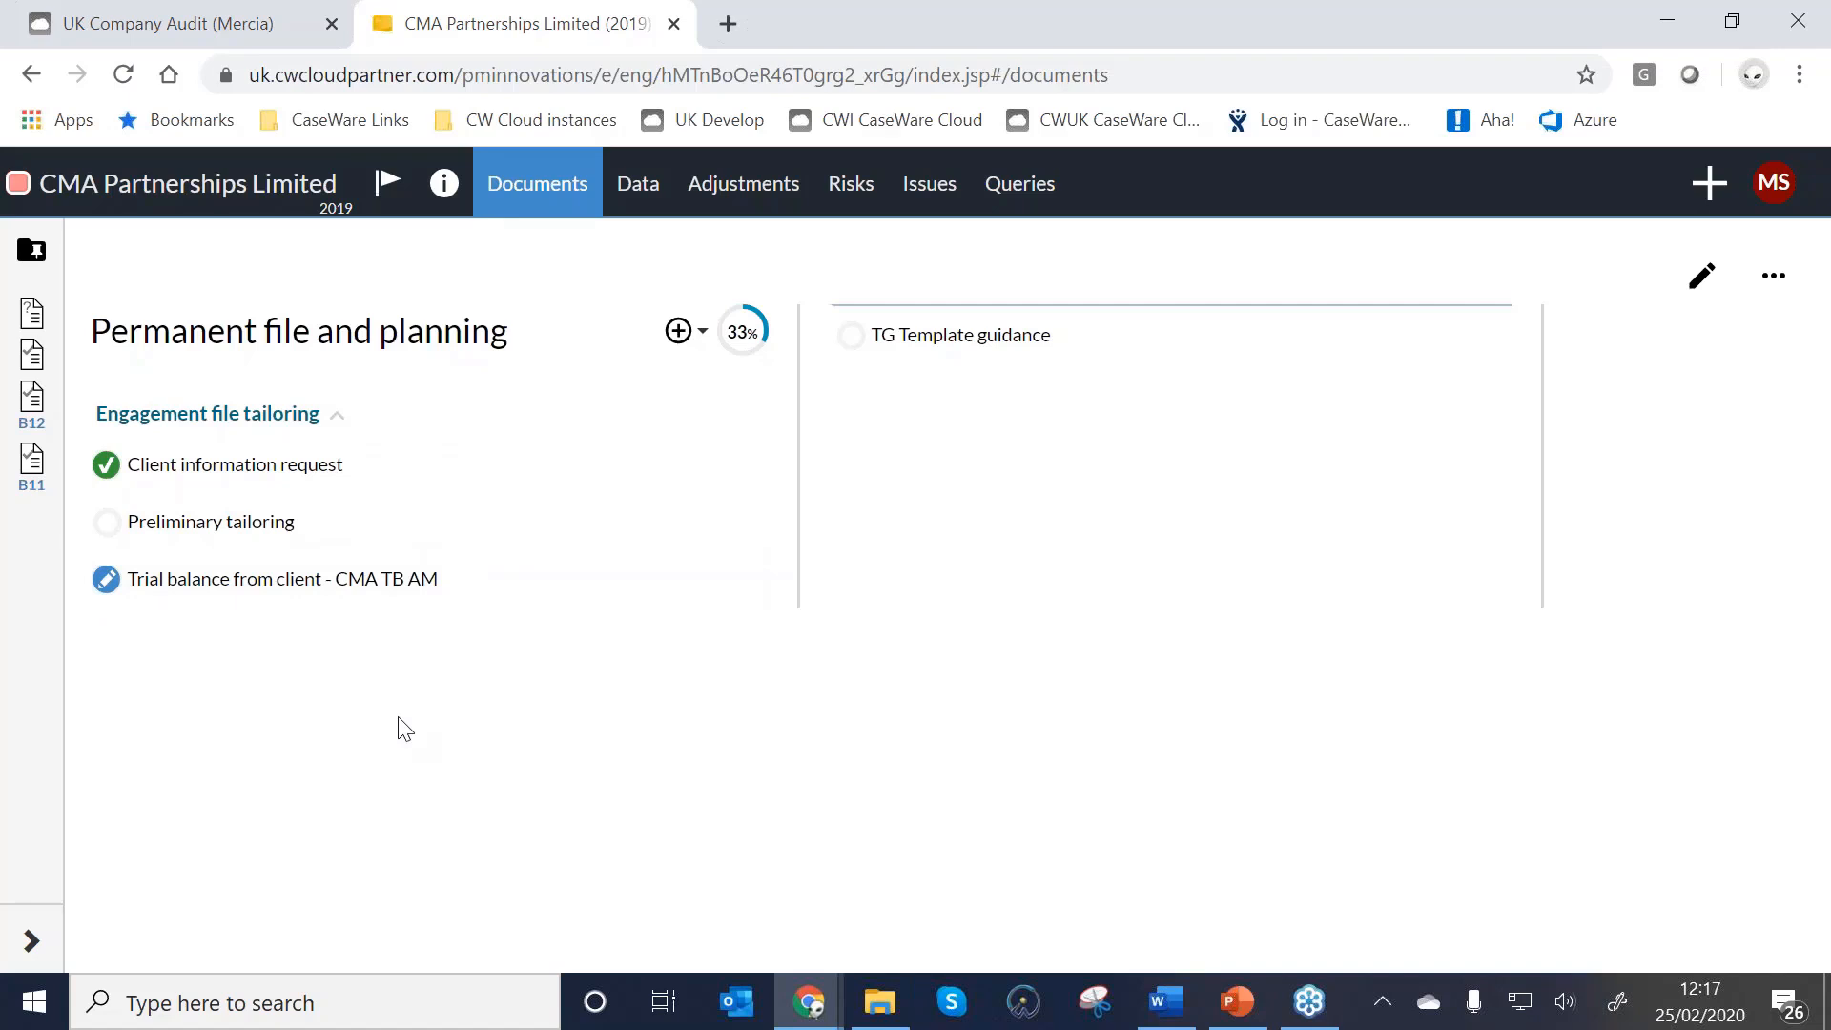
pyautogui.moveTo(344, 607)
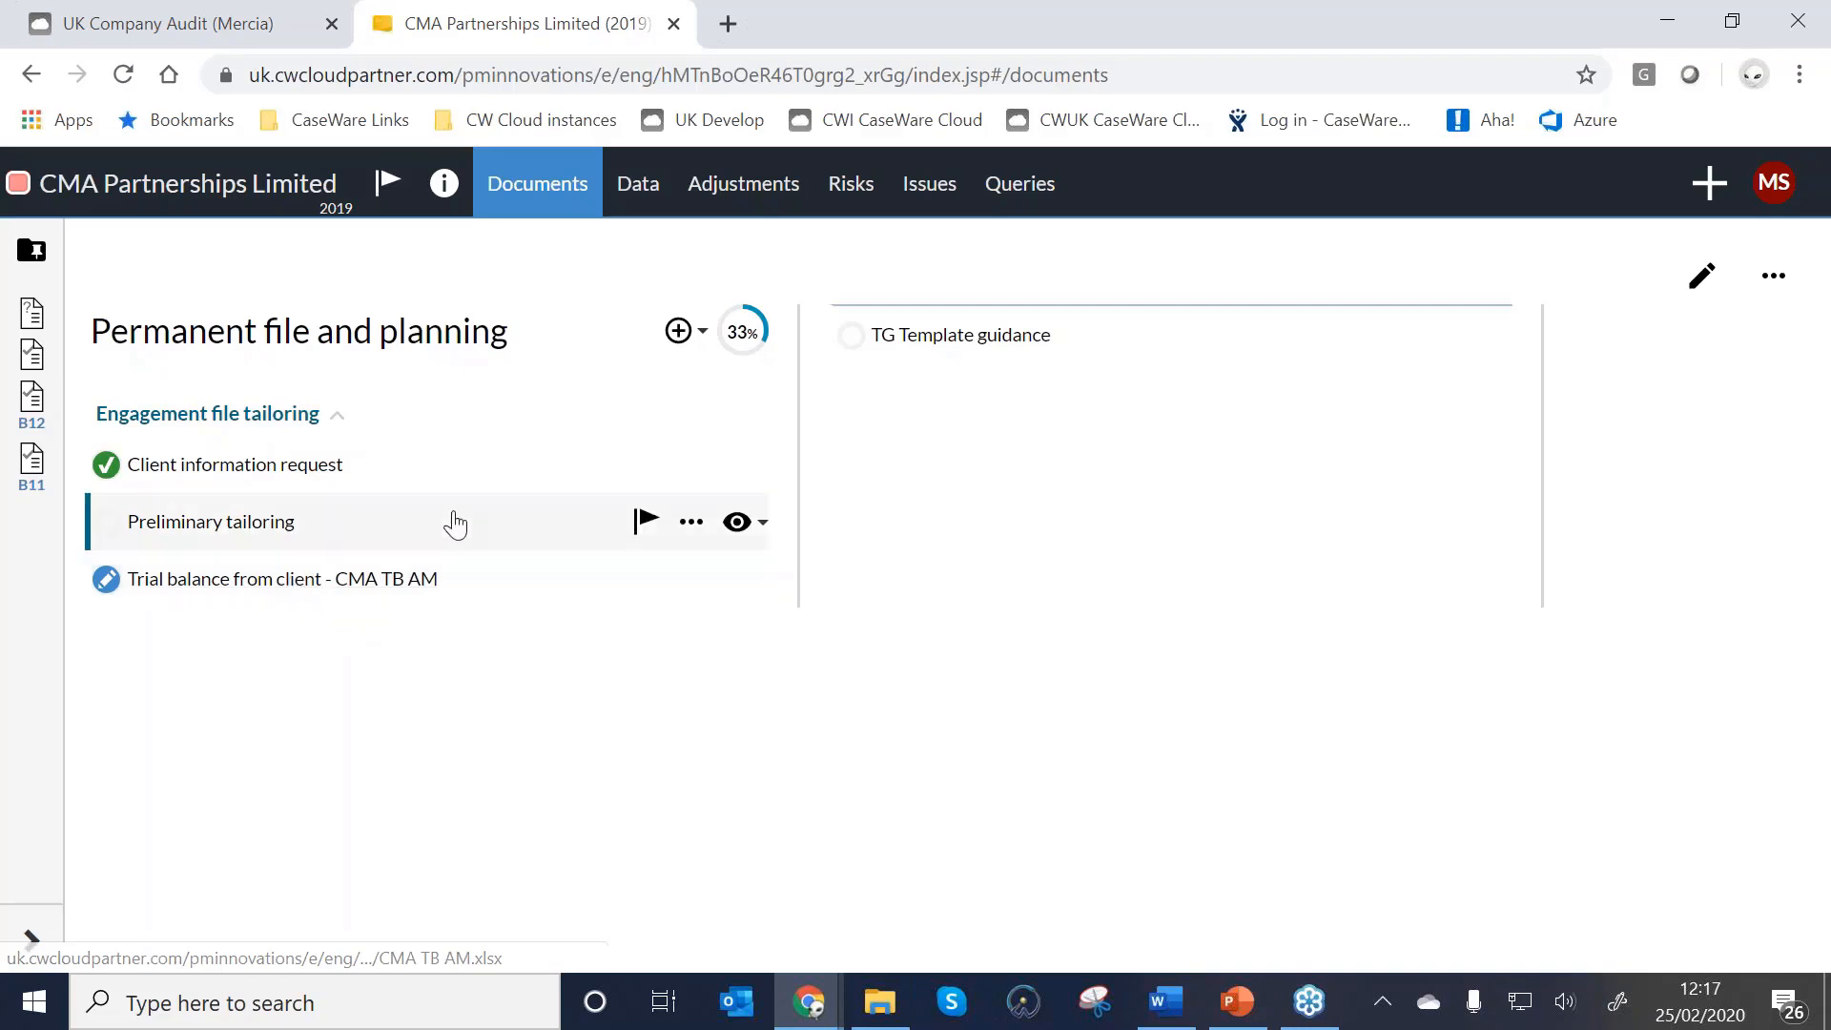
# Start an Excel or CSV trial balance import, selecting the file from the engagement documents.
pyautogui.click(645, 199)
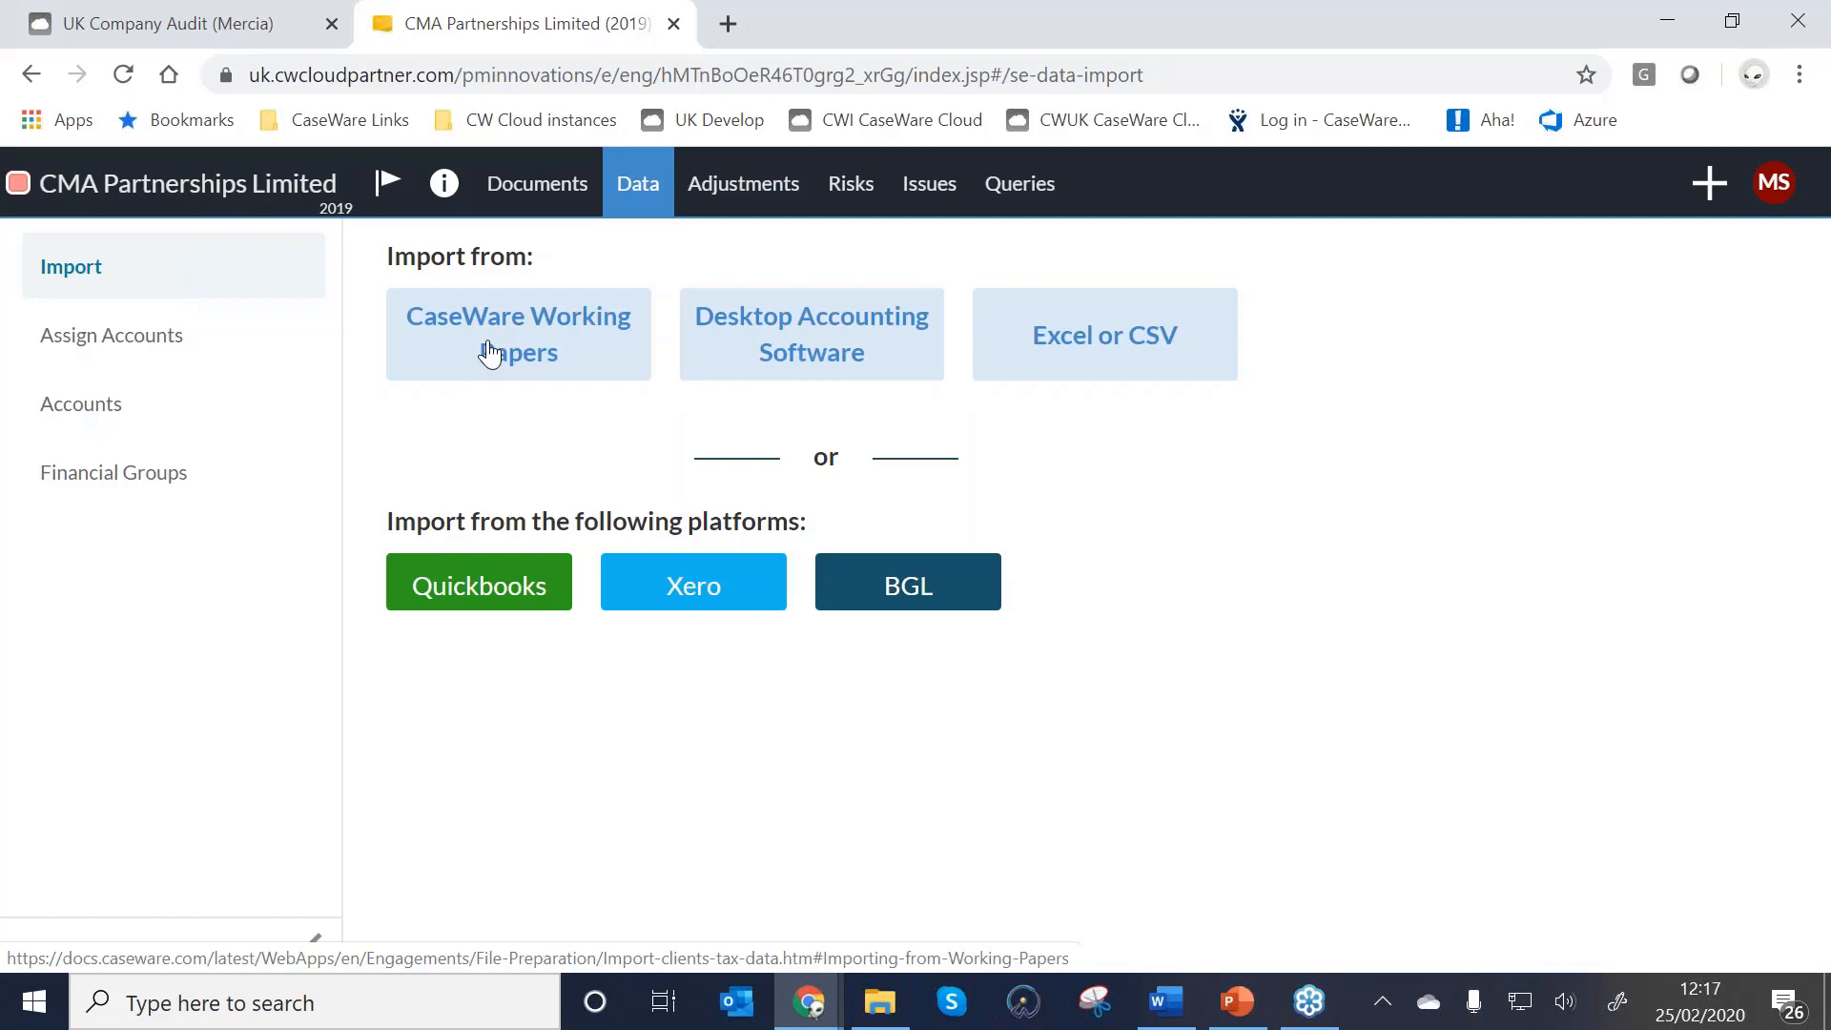
pyautogui.click(1111, 352)
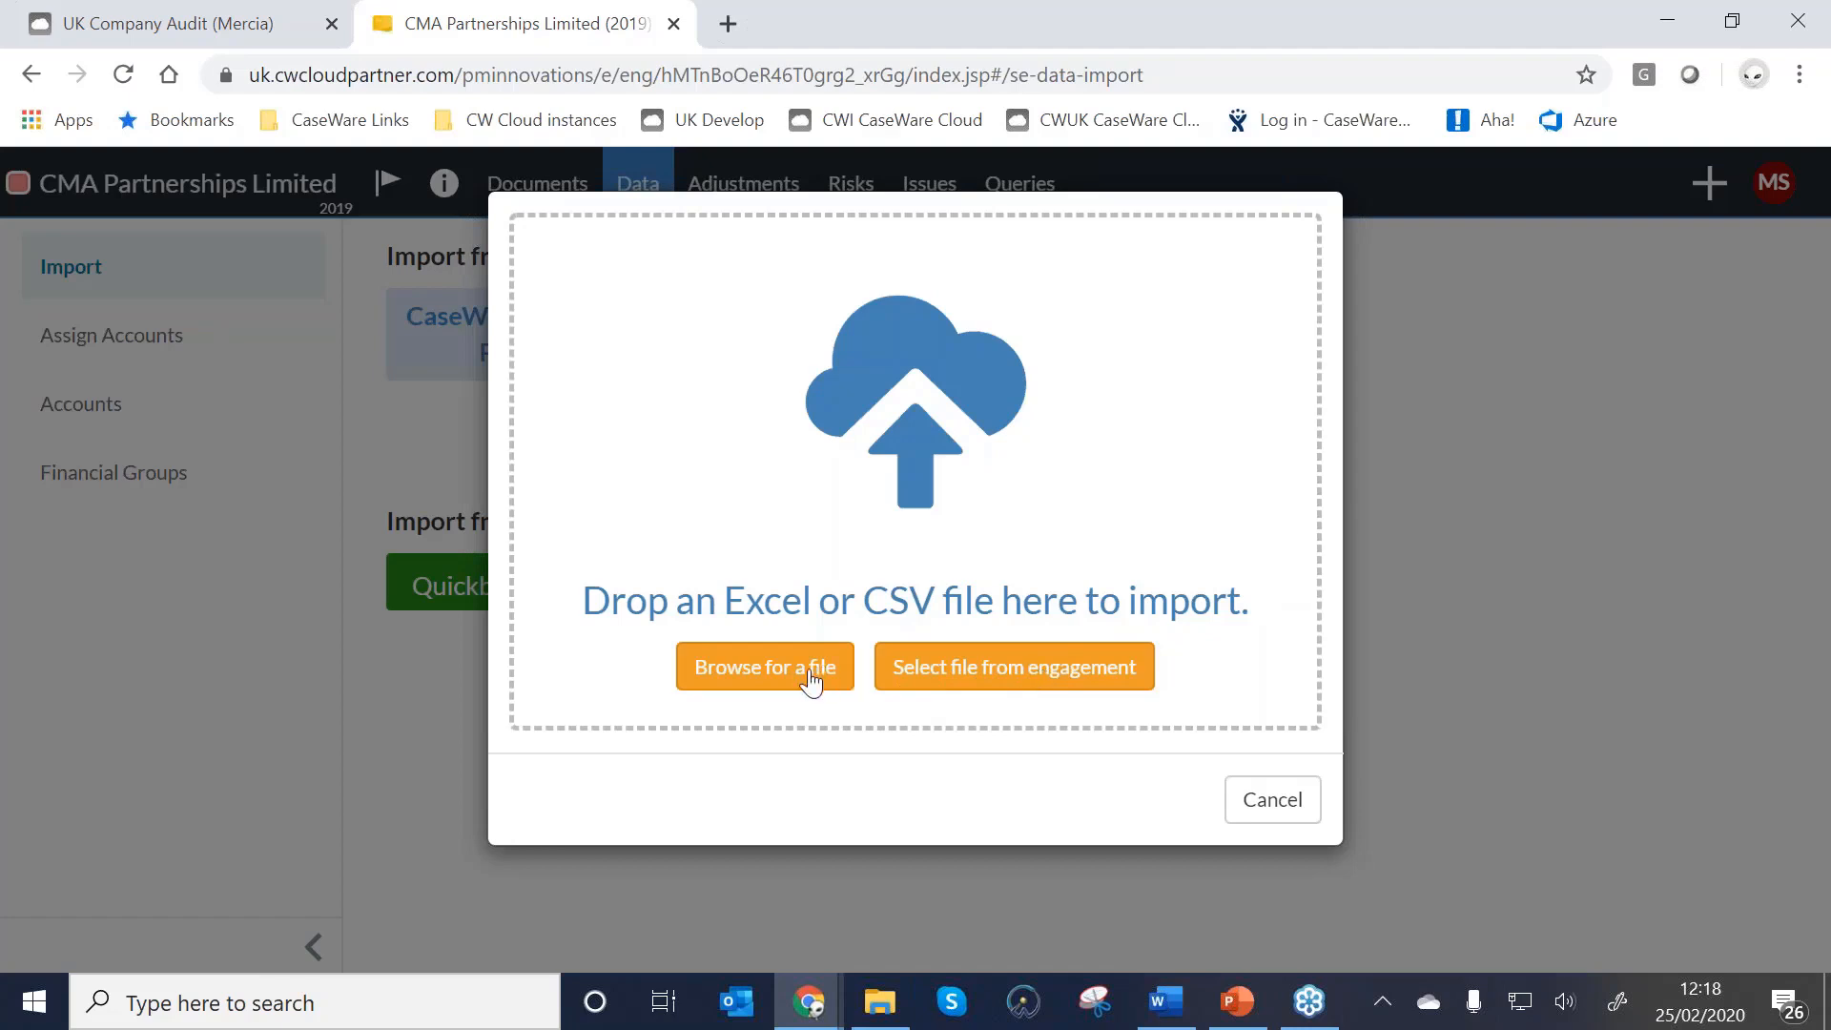
pyautogui.click(975, 684)
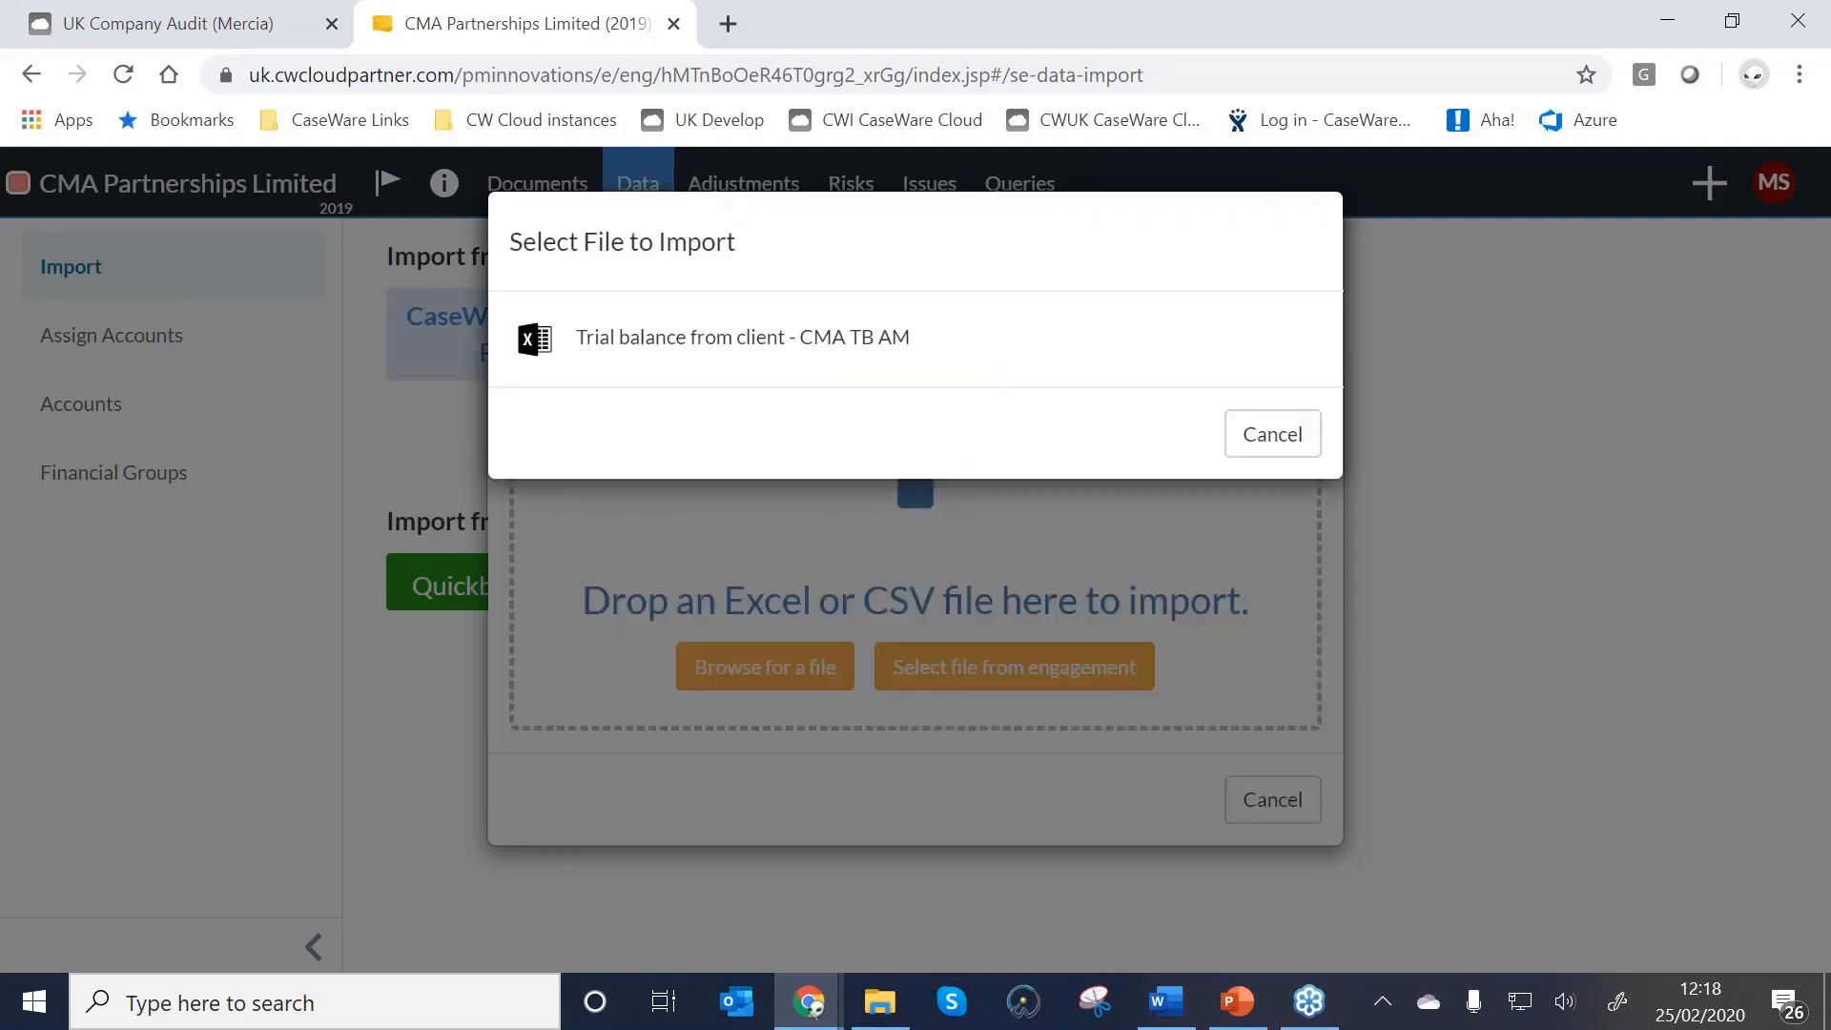
# Import the CMA TB AM file, mapping columns to Account Number, Account Name and CY.
pyautogui.click(762, 351)
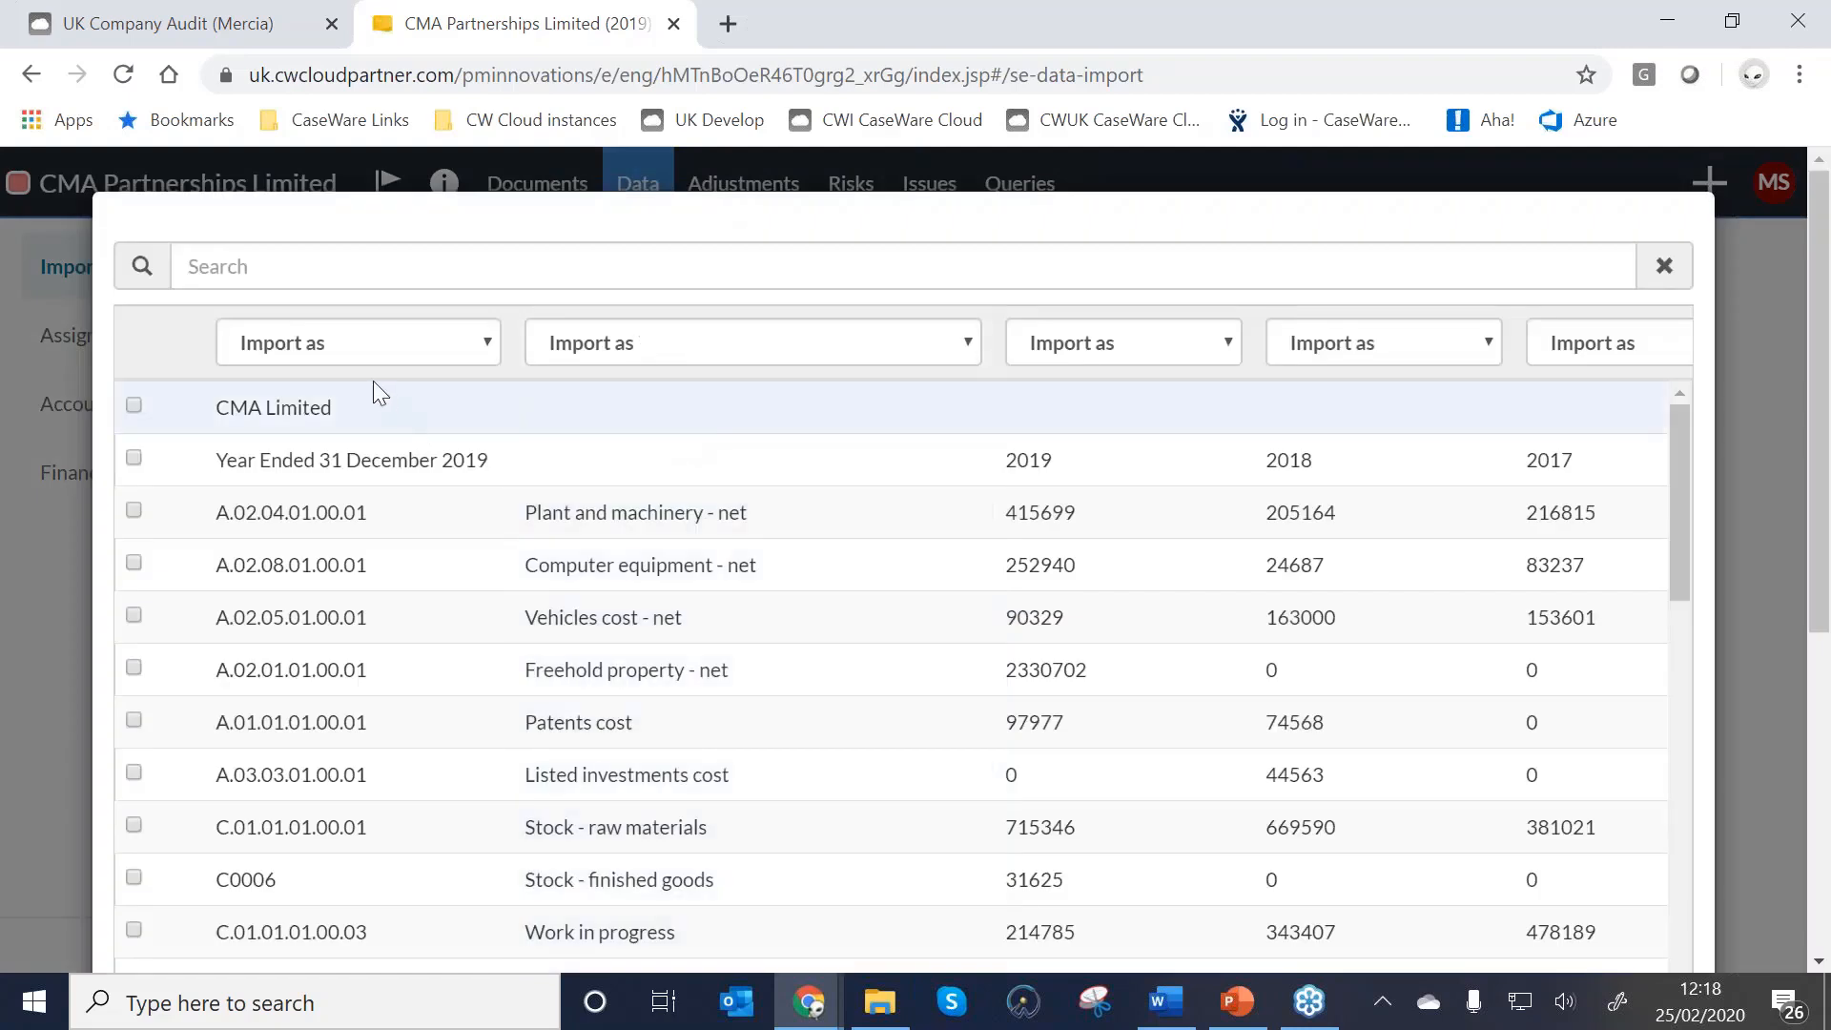
pyautogui.click(372, 351)
pyautogui.click(317, 400)
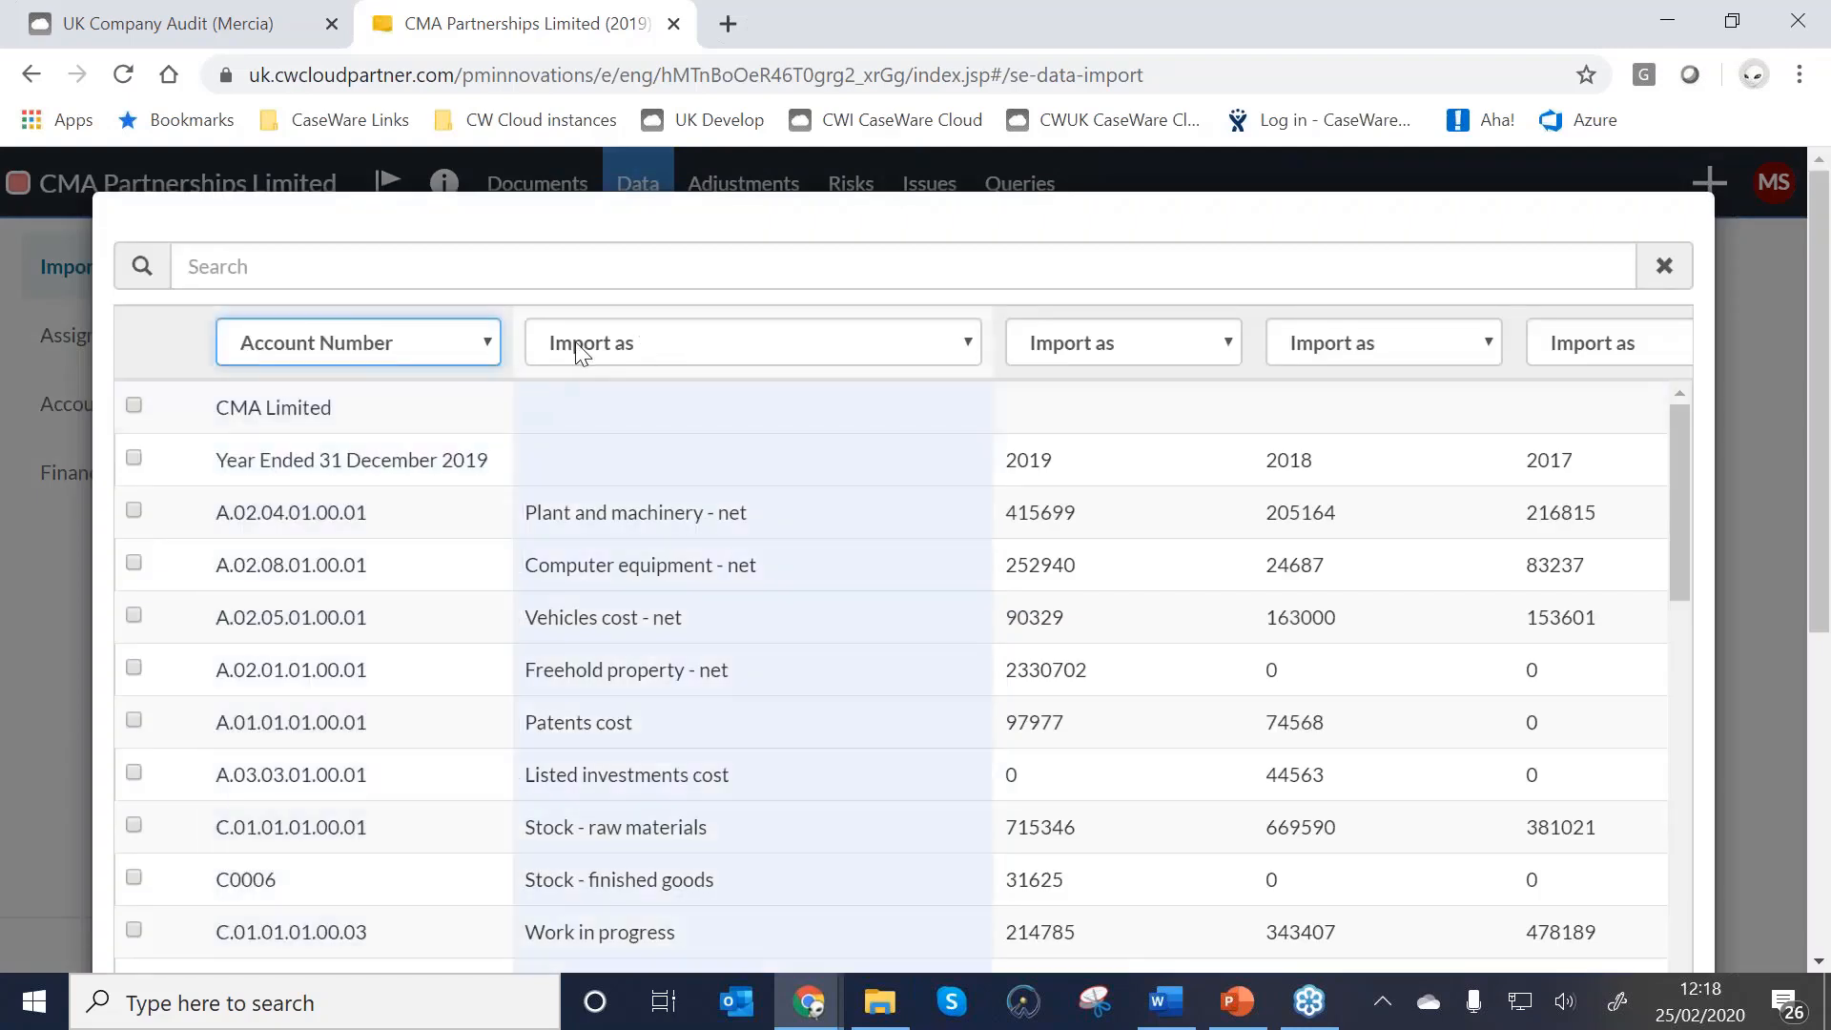
pyautogui.click(583, 346)
pyautogui.click(578, 439)
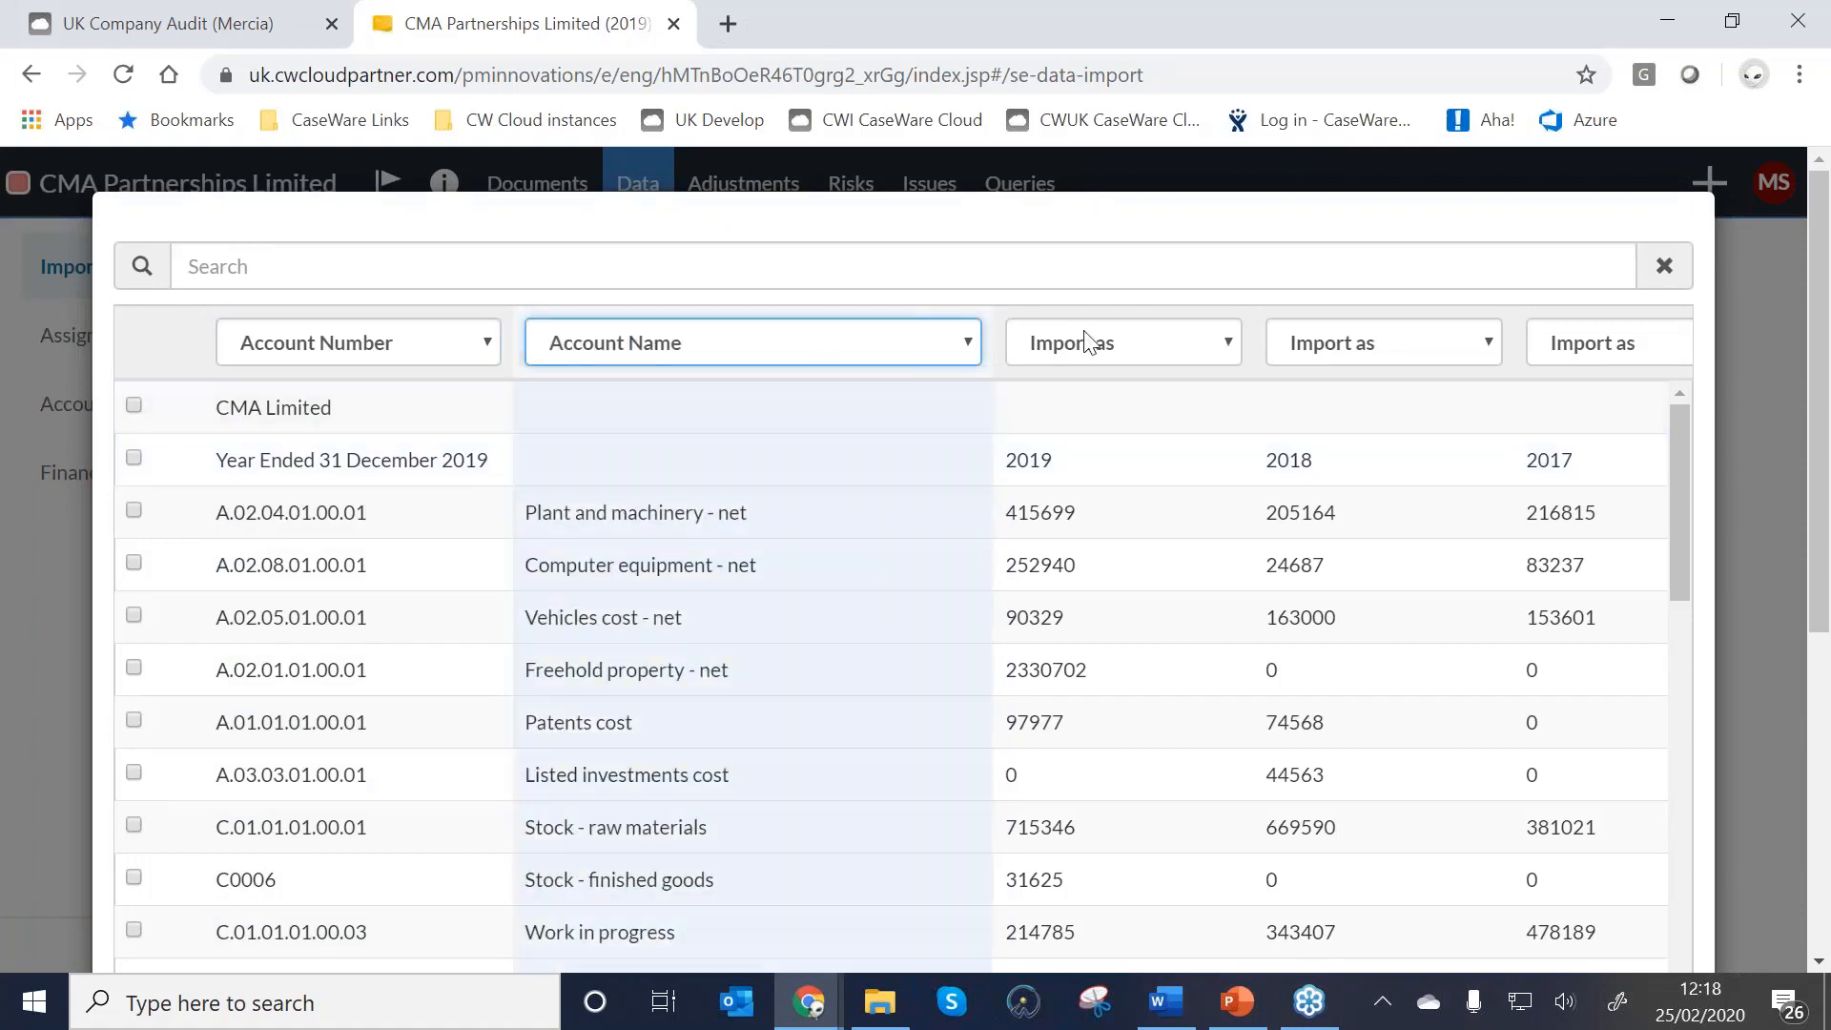
pyautogui.click(1073, 347)
pyautogui.click(1075, 482)
# Map the 2018 and 2017 columns to PY and PY 2, and exclude the heading row.
pyautogui.click(1354, 345)
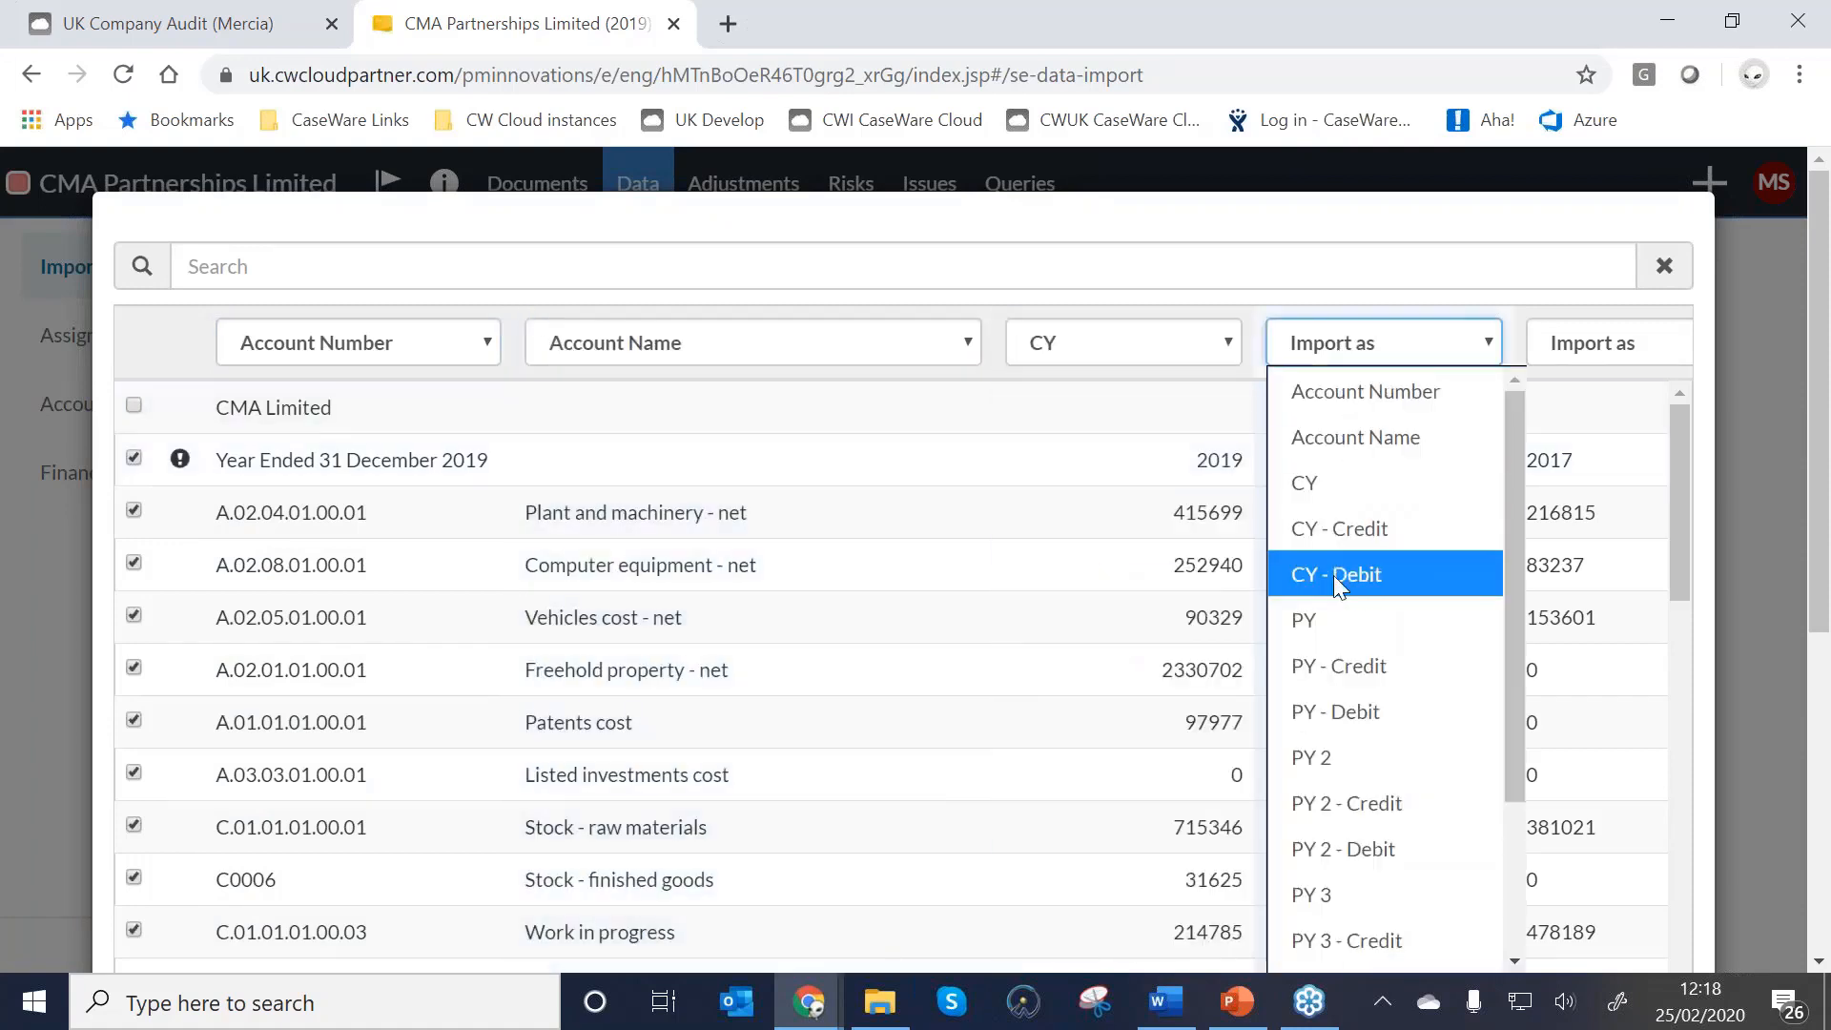
pyautogui.click(1331, 620)
pyautogui.click(1602, 344)
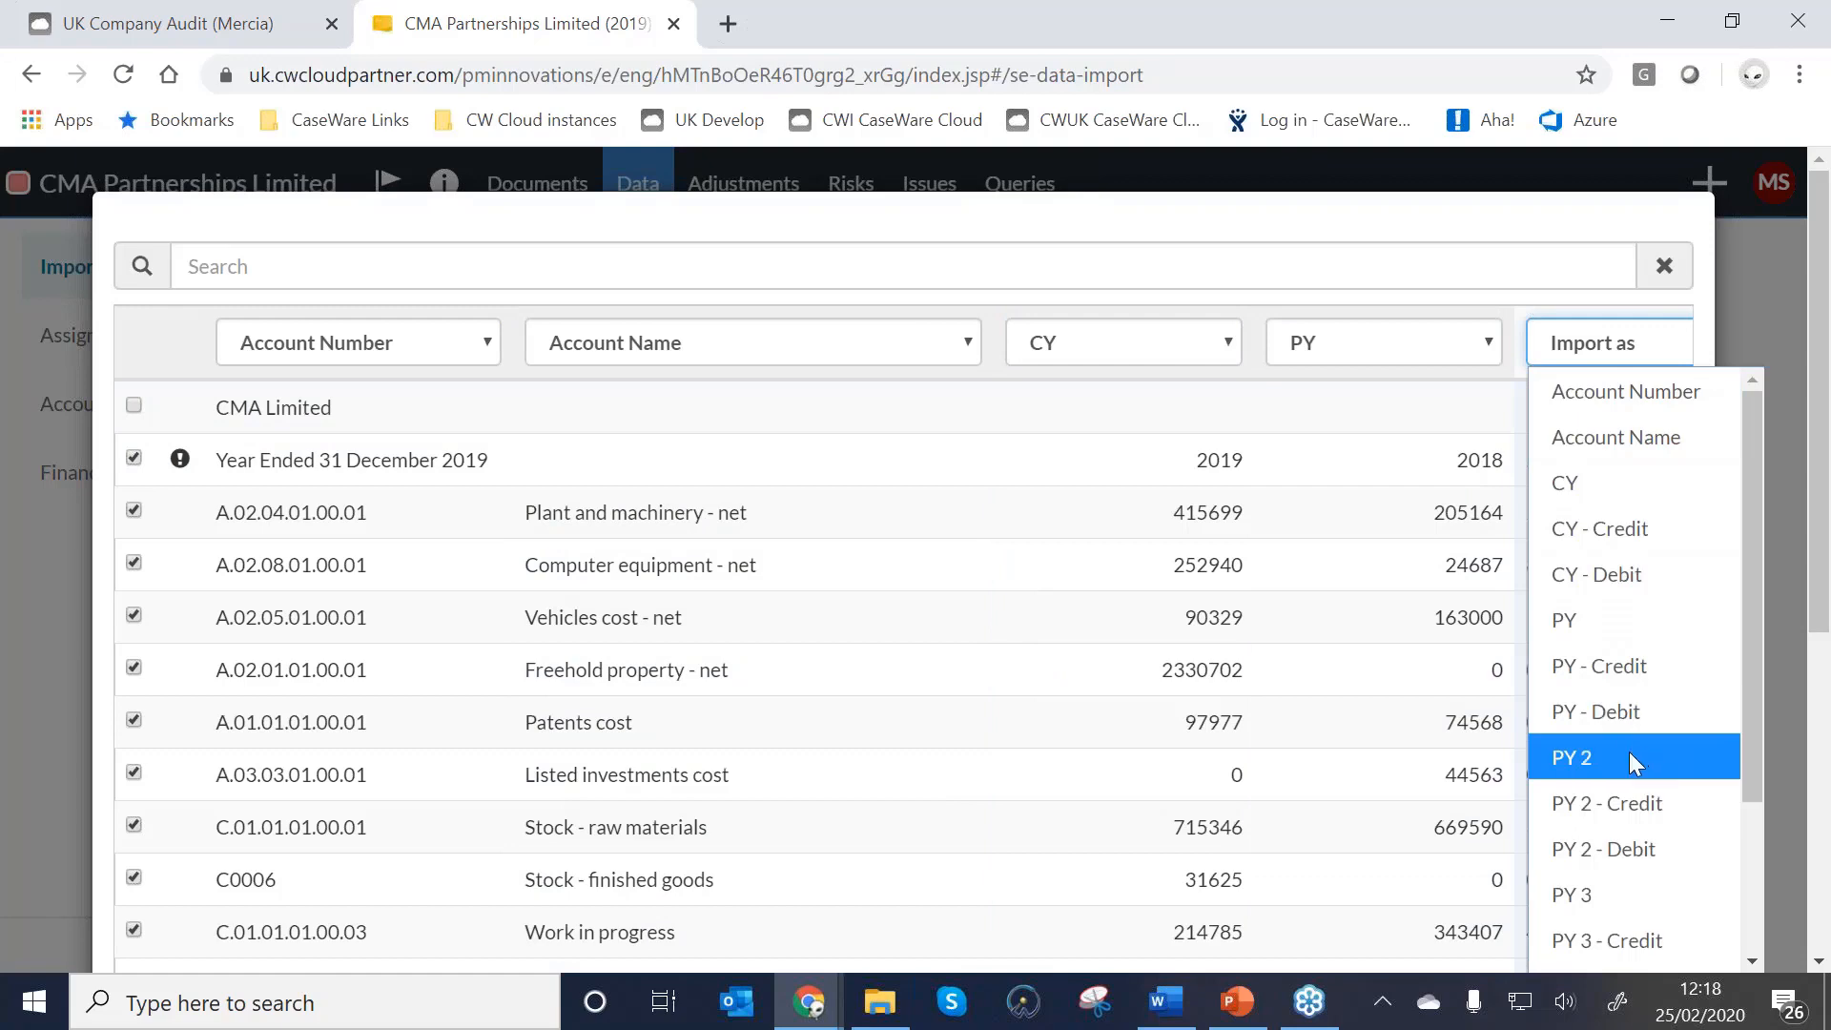
pyautogui.click(1629, 754)
pyautogui.click(133, 457)
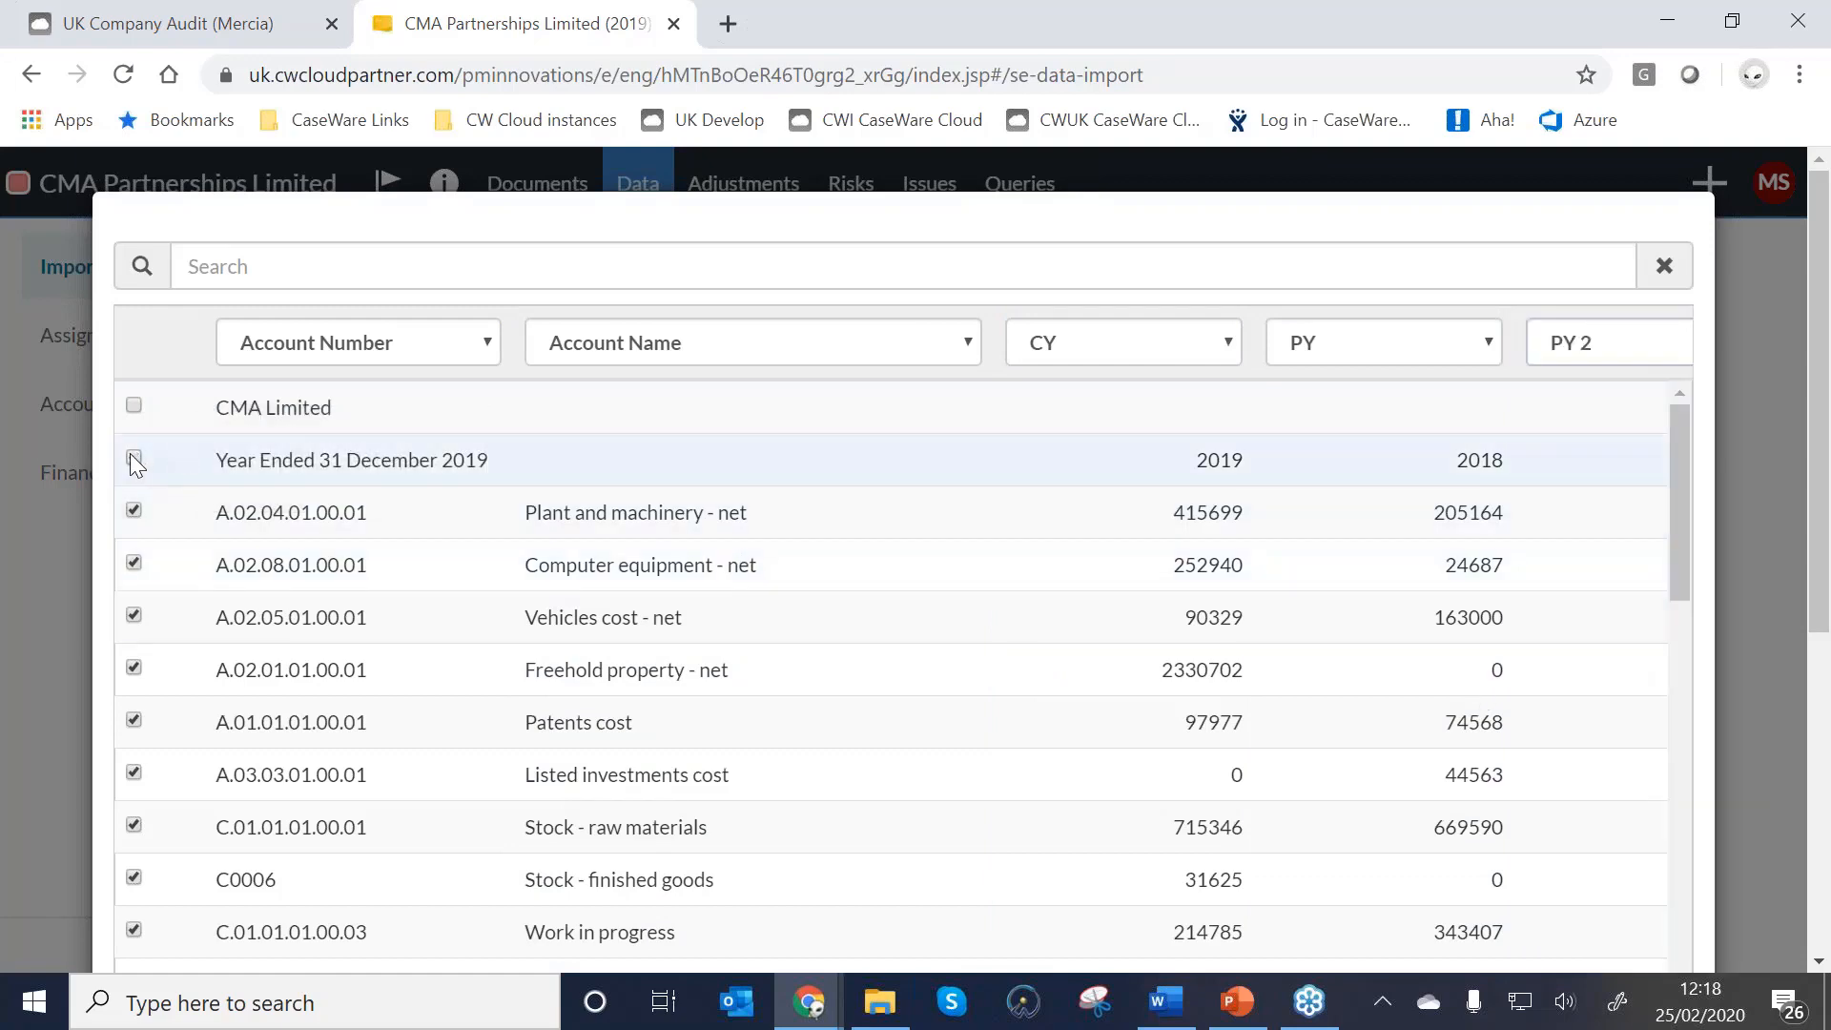
pyautogui.scroll(-15, 1390, 524)
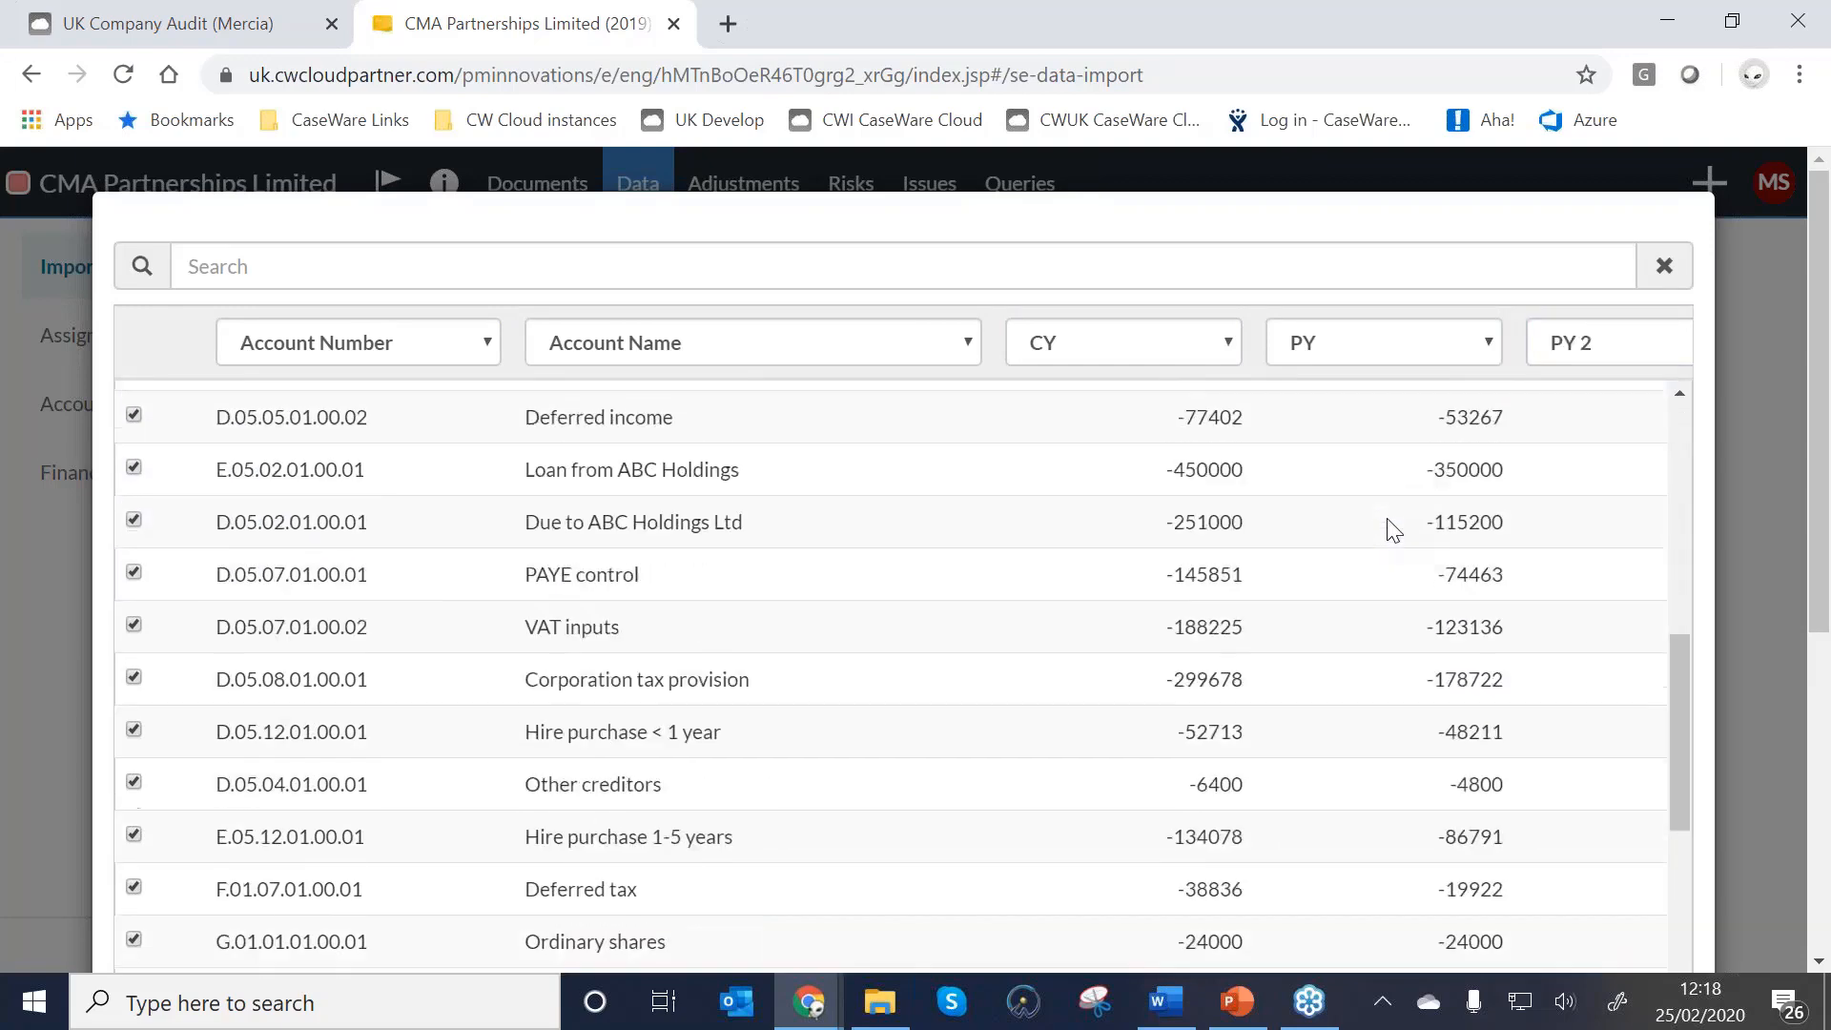
pyautogui.scroll(-20, 1356, 539)
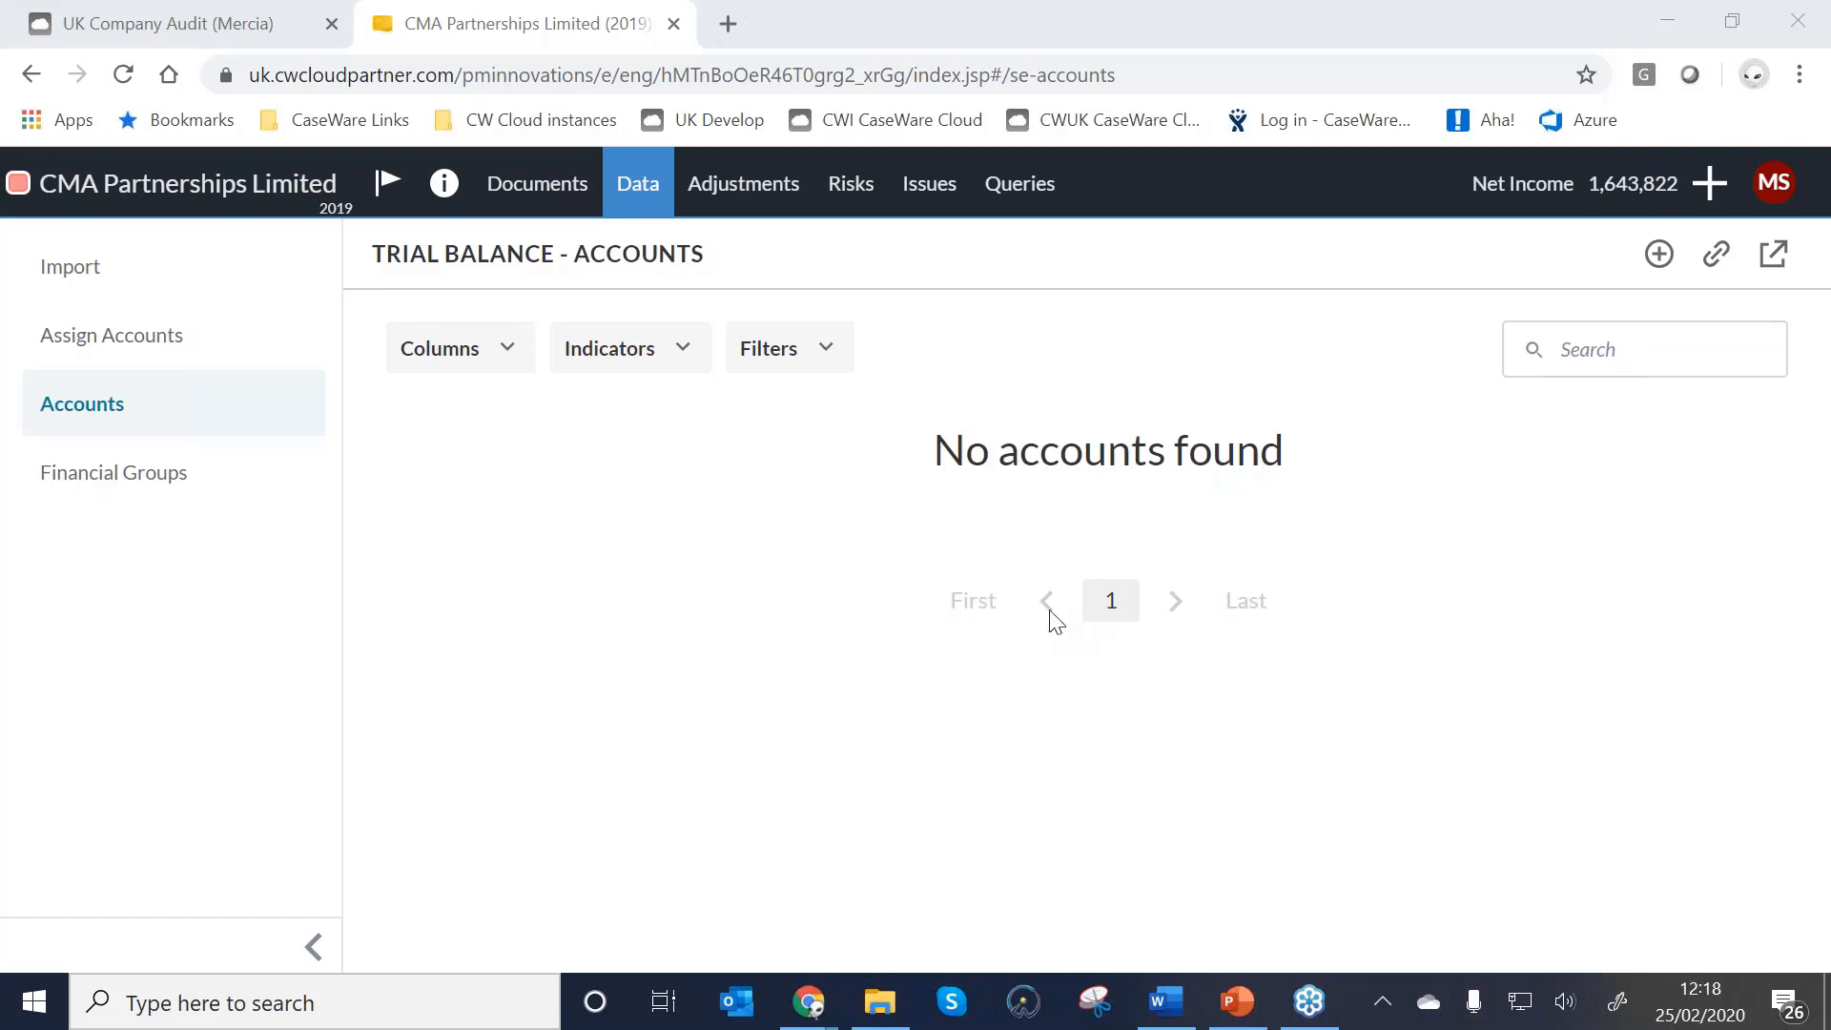
# Open Assign Accounts to see the four unassigned accounts.
pyautogui.click(122, 337)
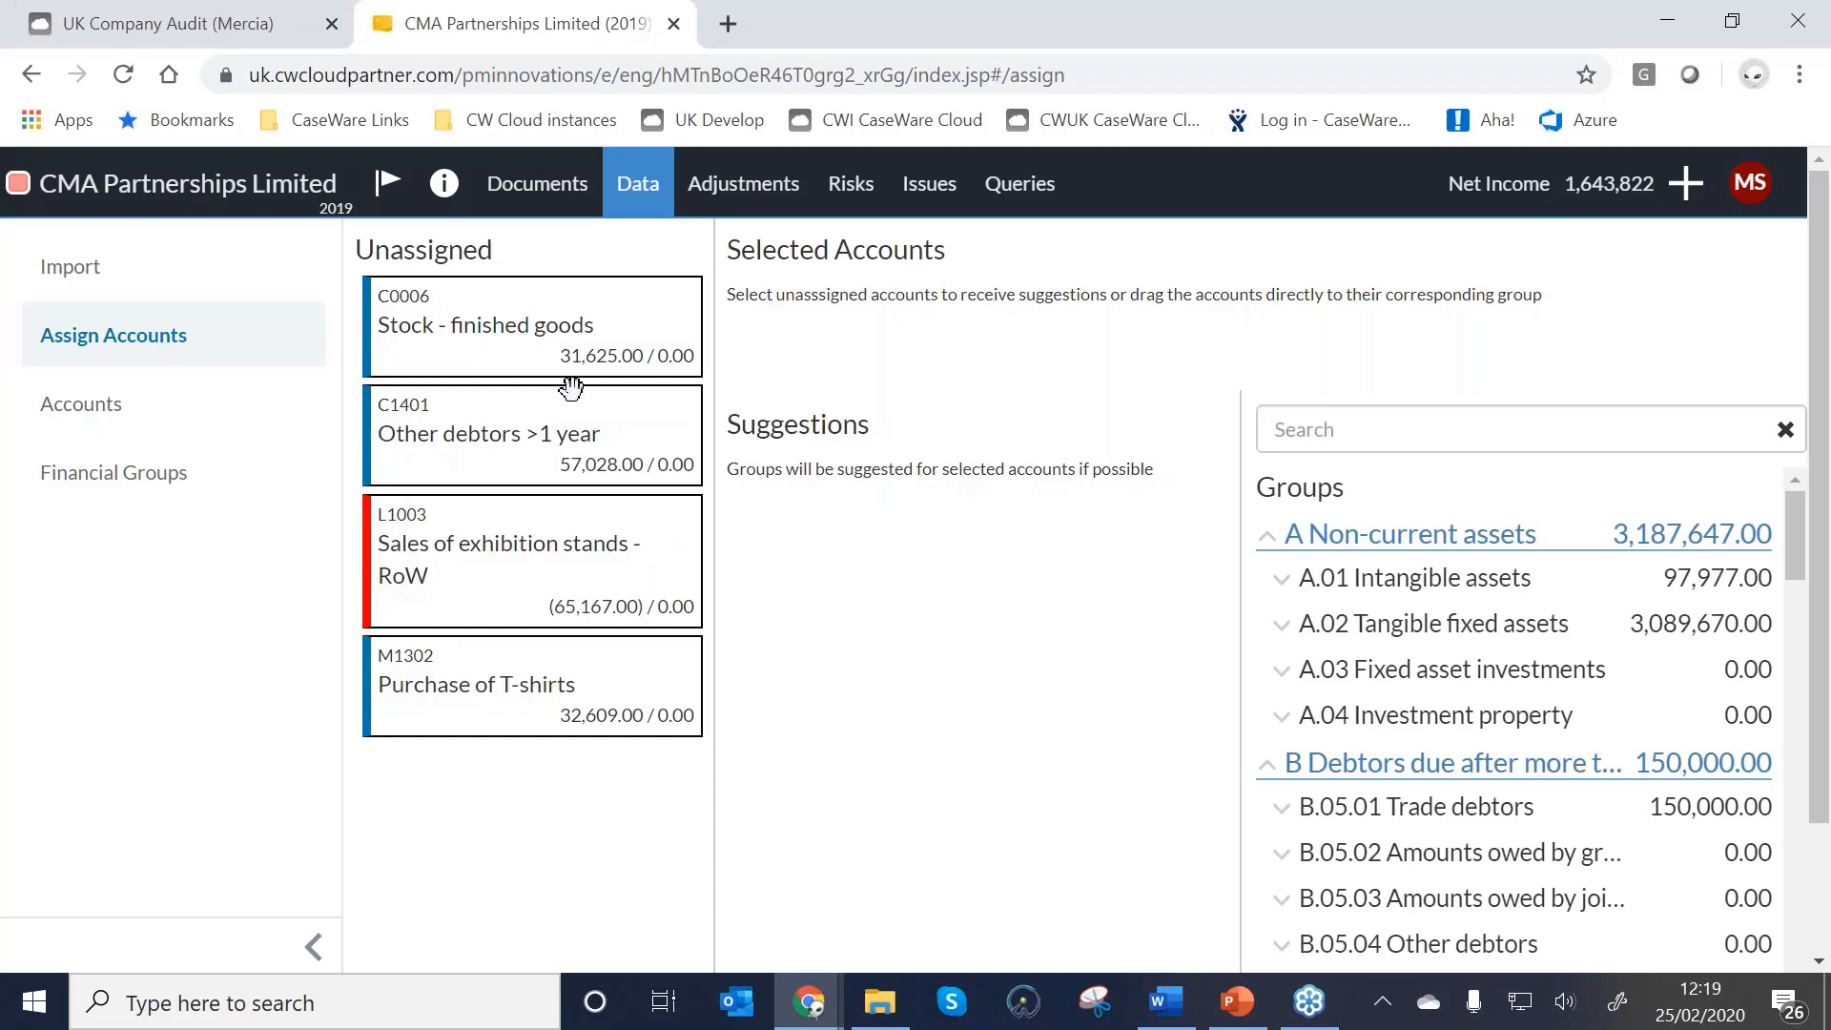
# Assign Stock - finished goods to C.01.01.01.00.03 and Other debtors >1 year to Other debtors.
pyautogui.click(539, 343)
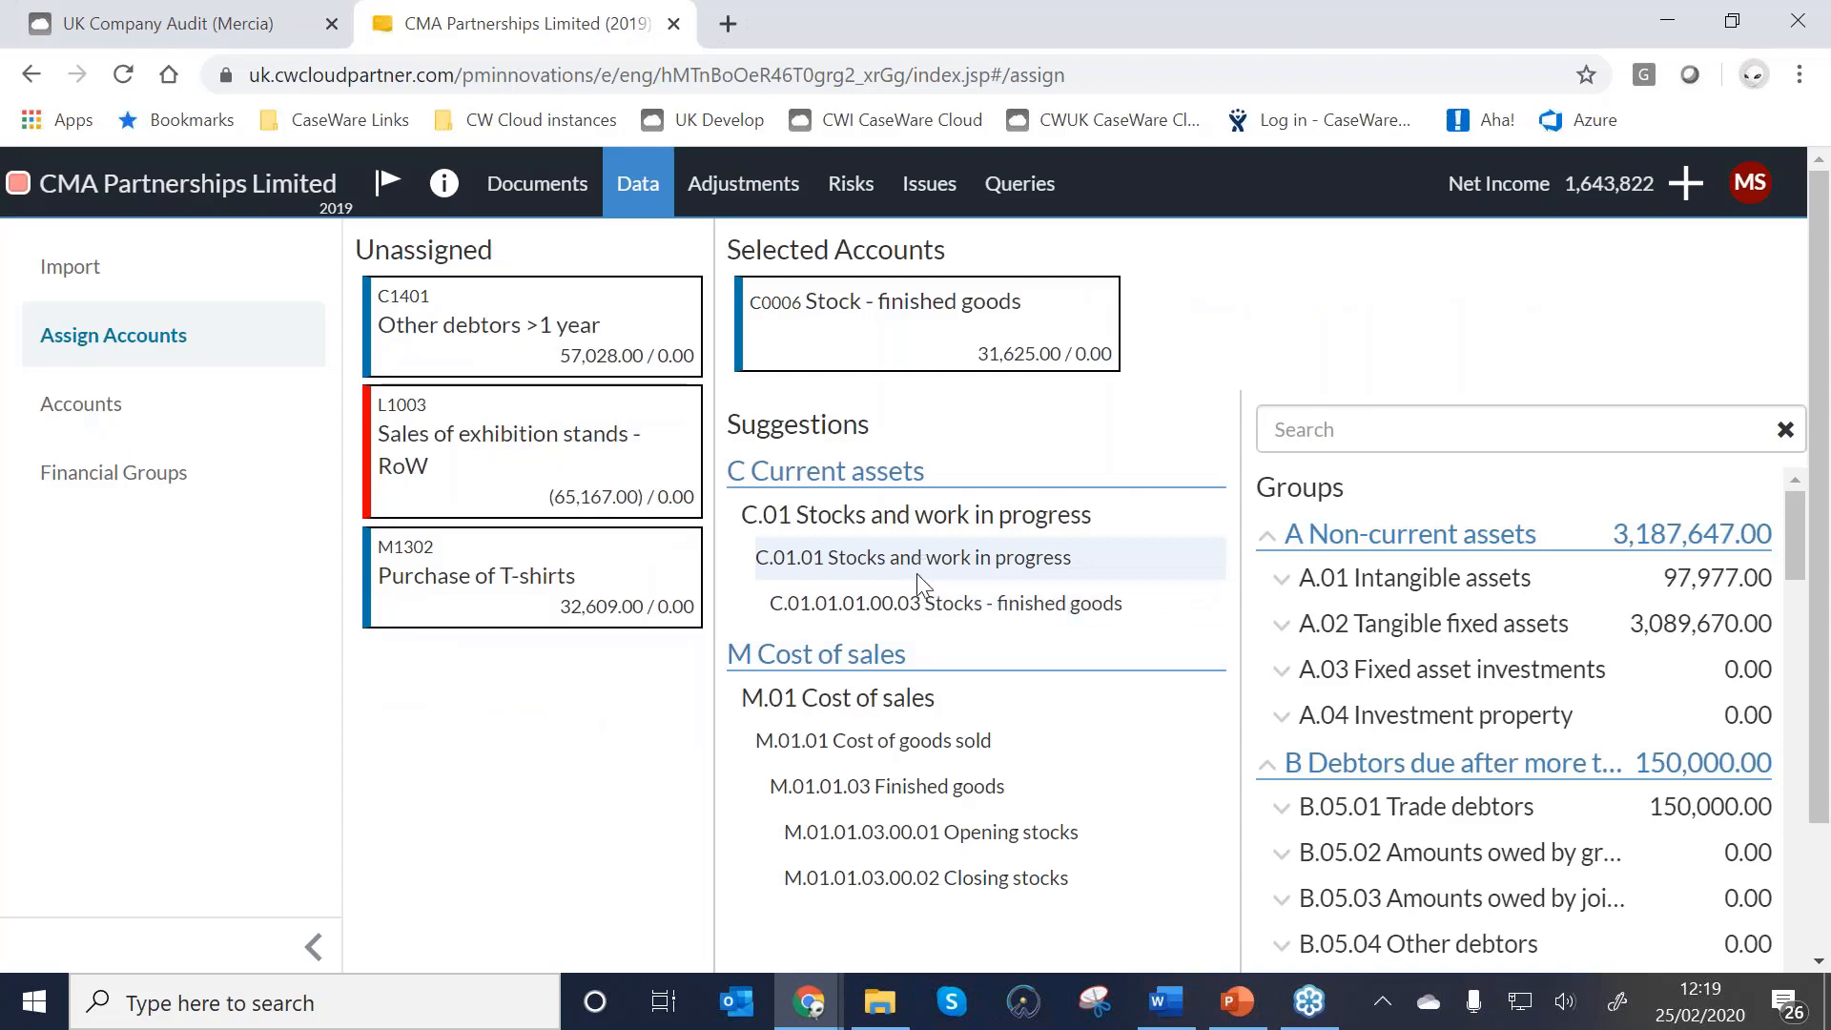
pyautogui.moveTo(909, 609)
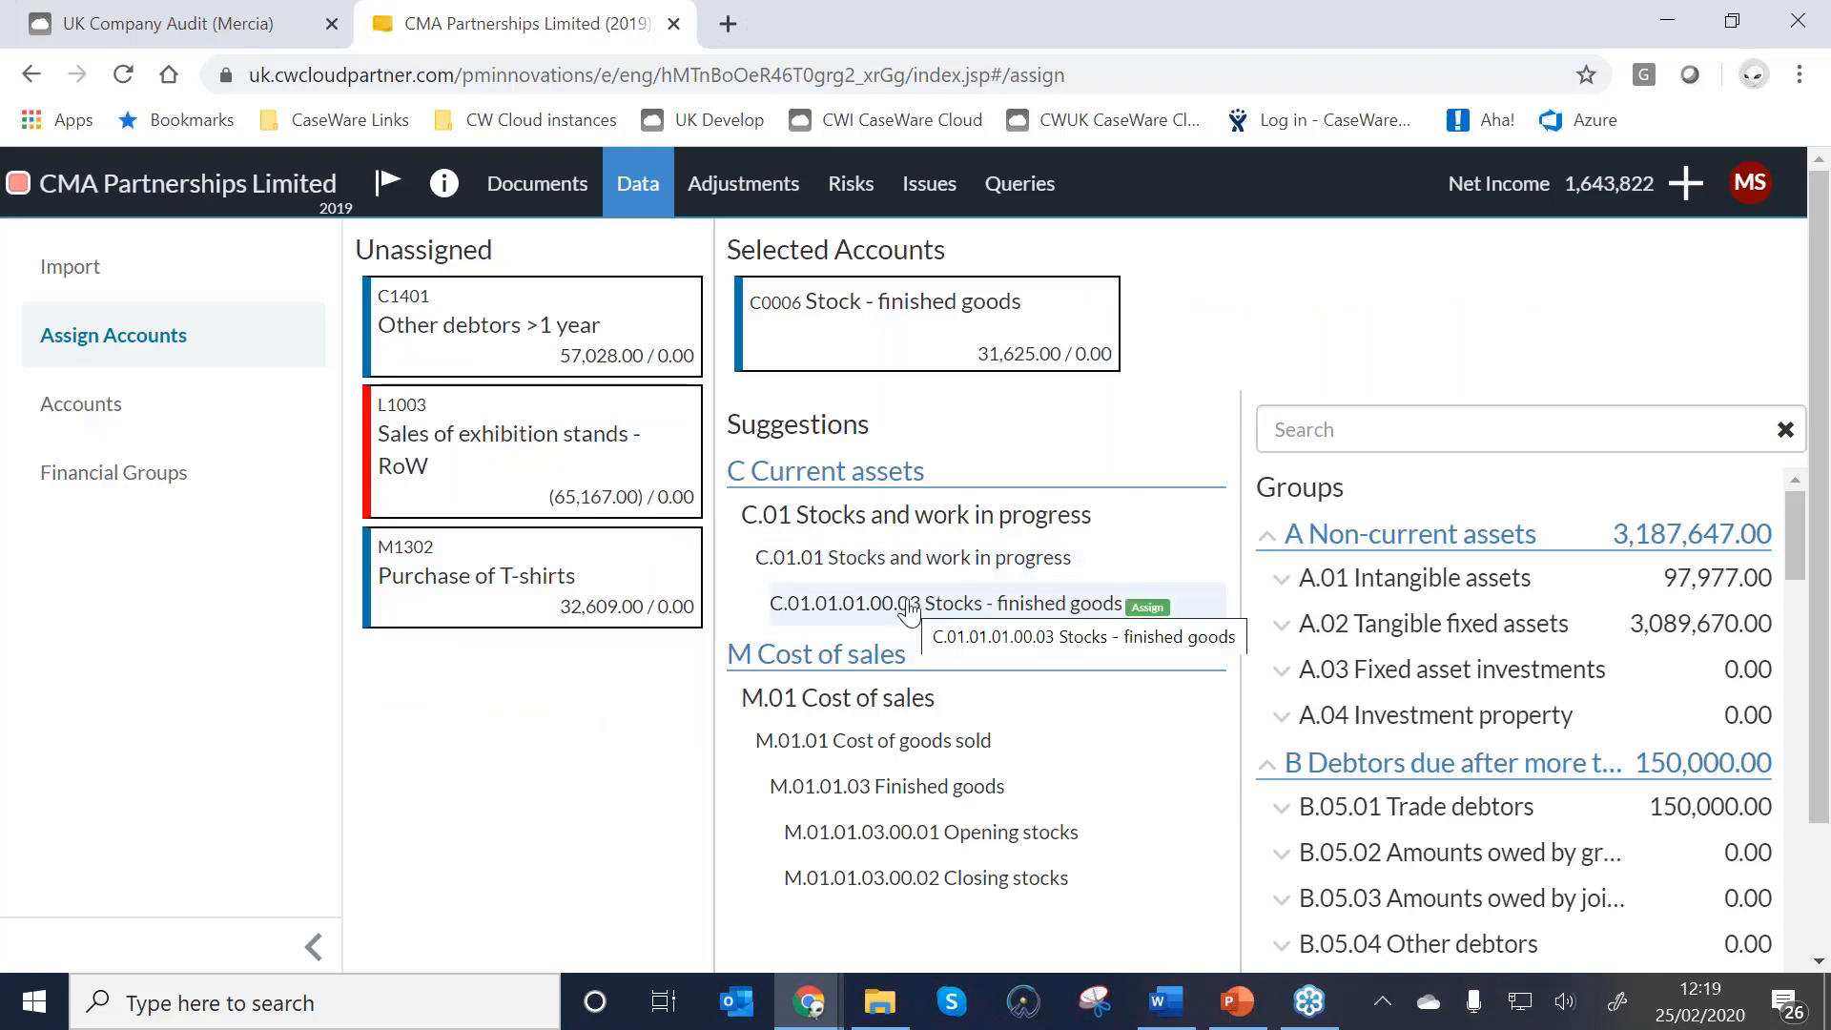
pyautogui.click(909, 608)
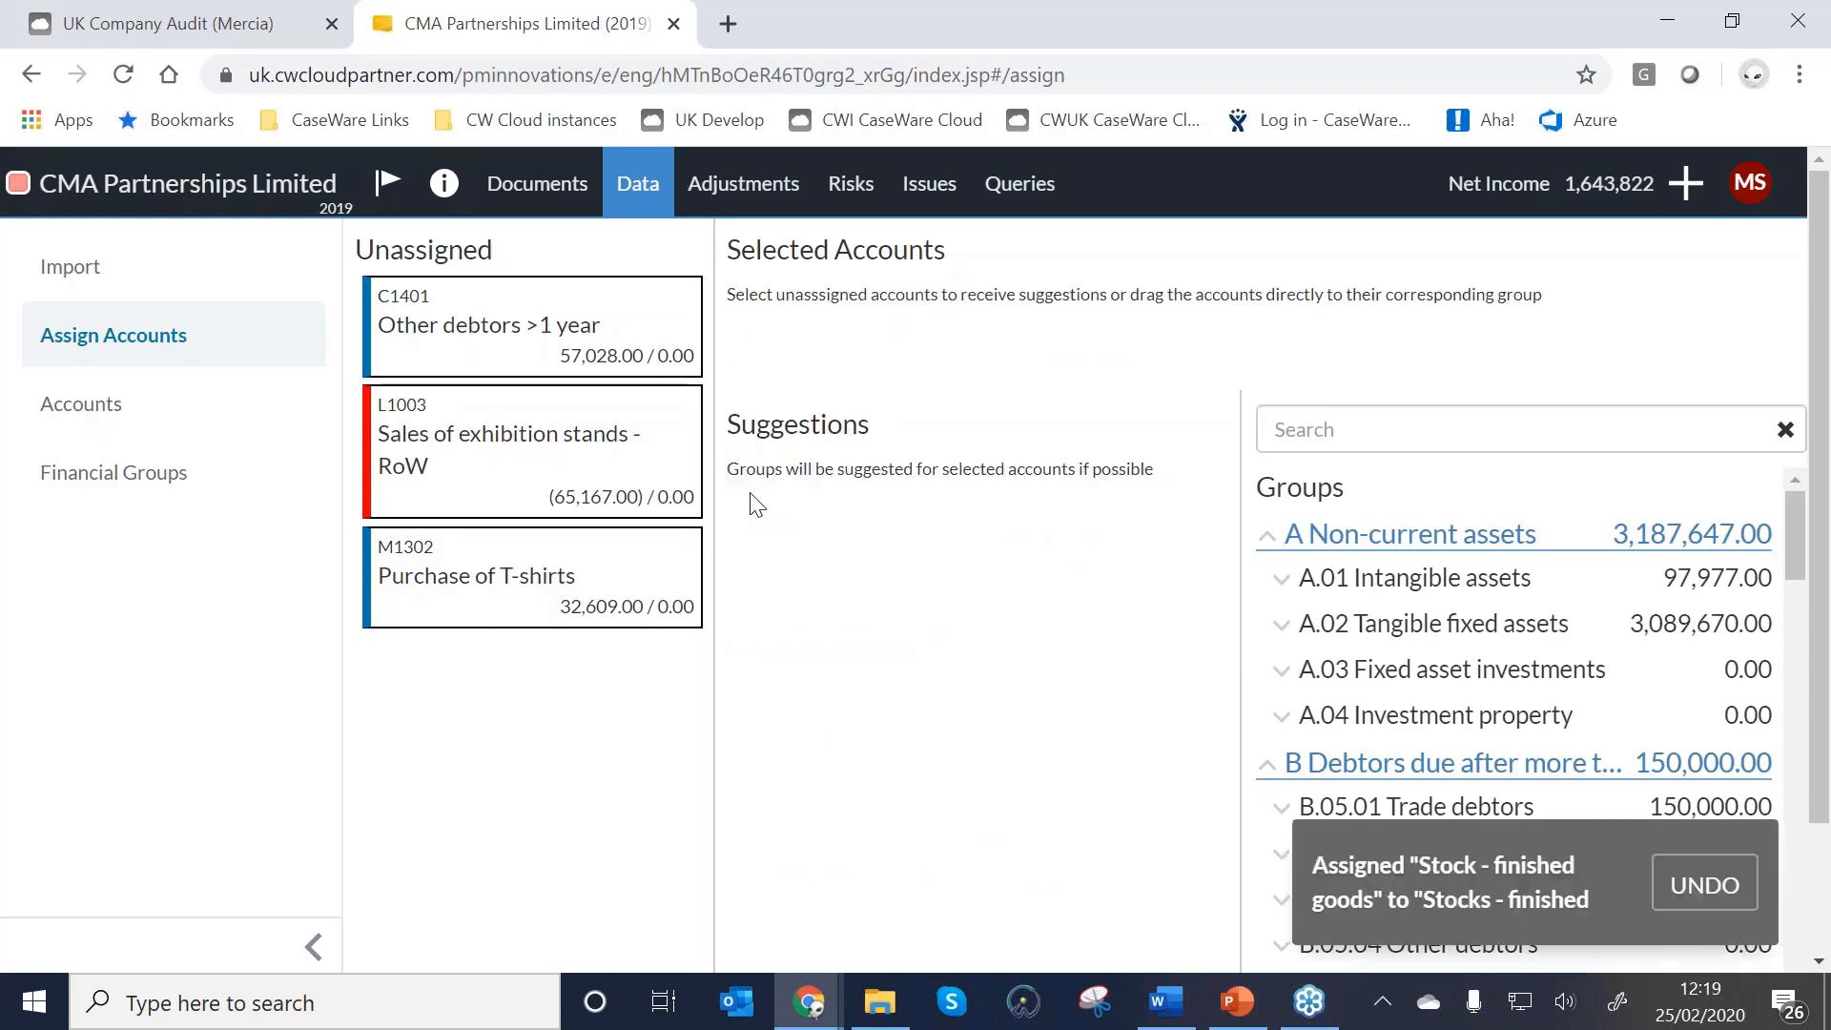
pyautogui.click(516, 321)
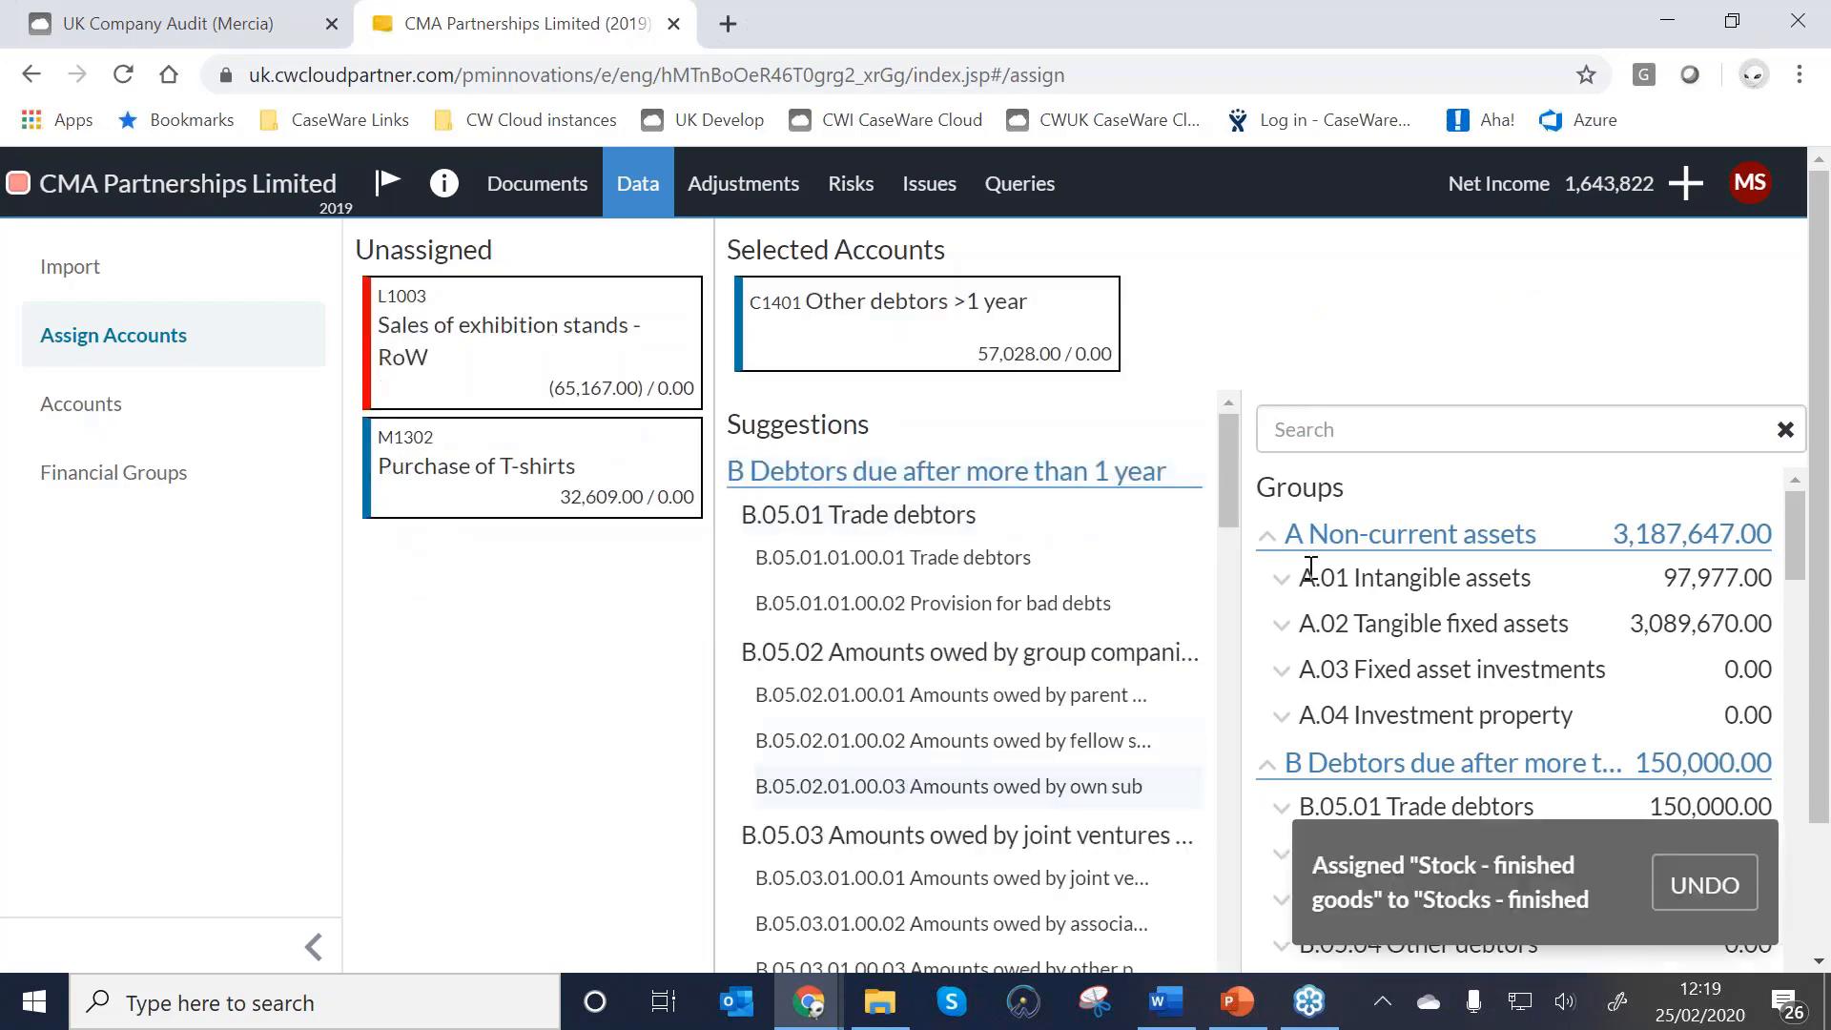
pyautogui.click(1352, 431)
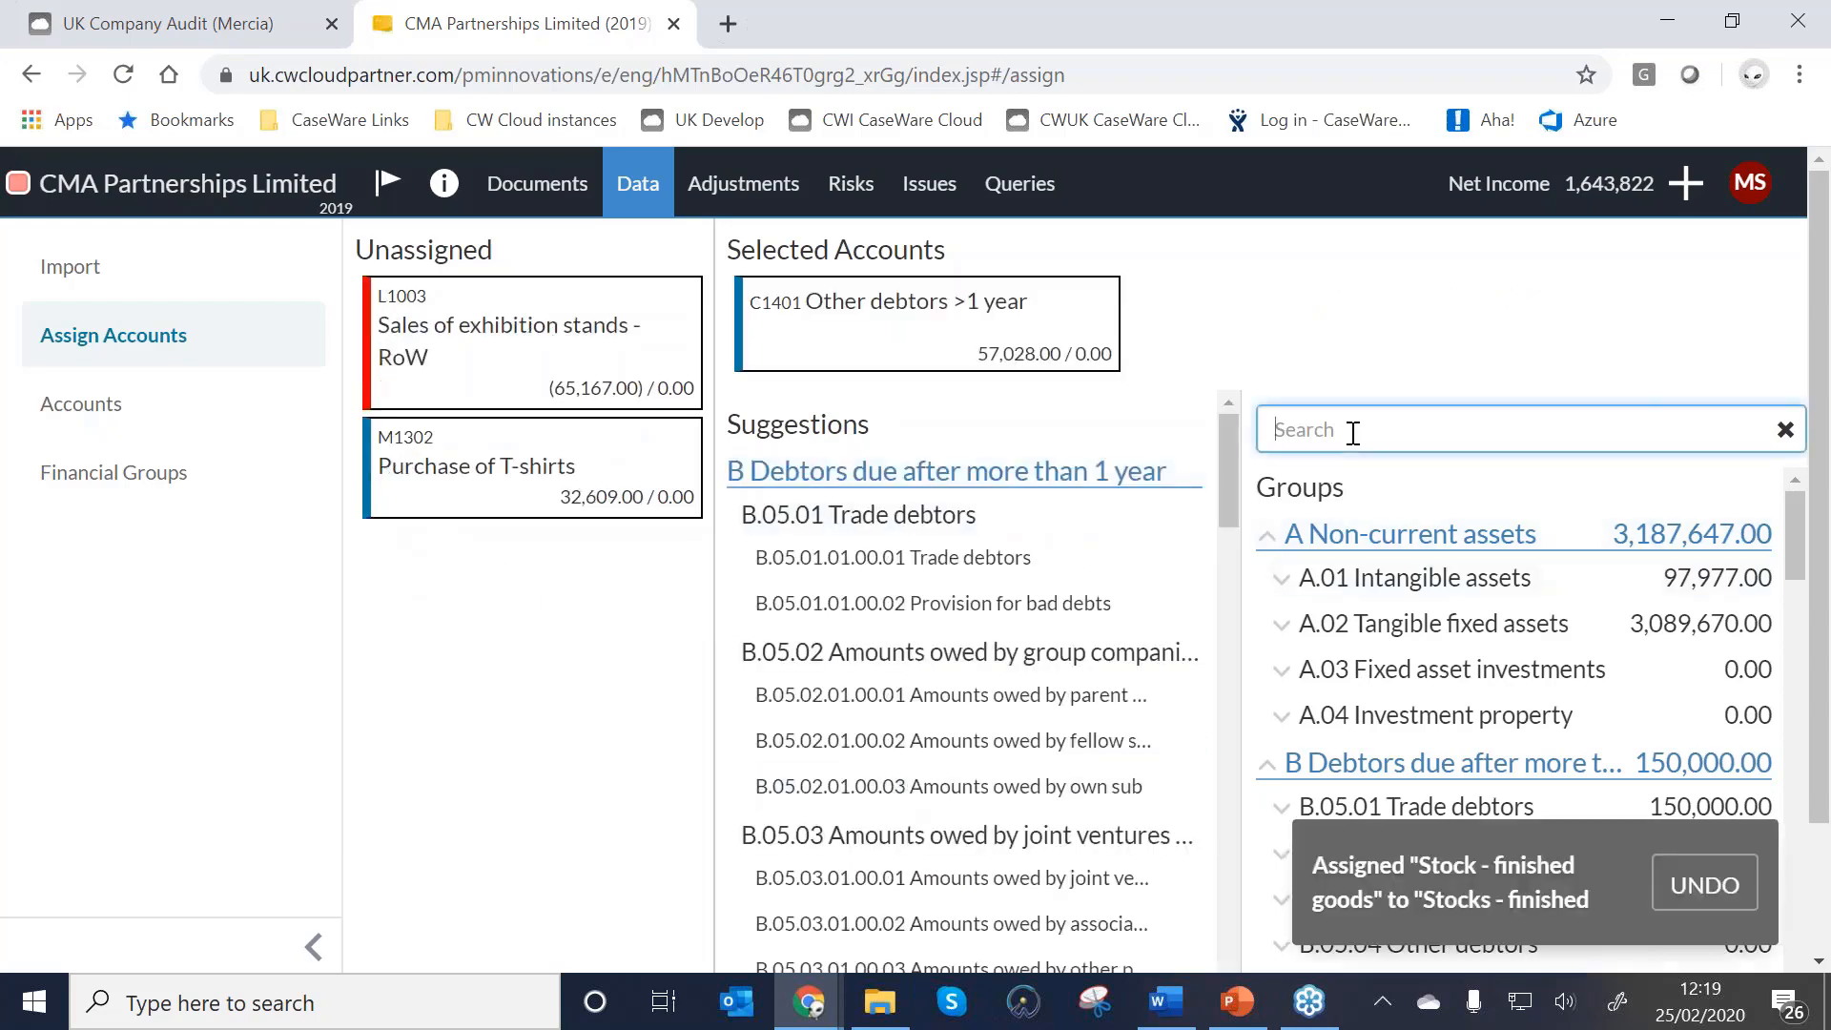
pyautogui.write('other')
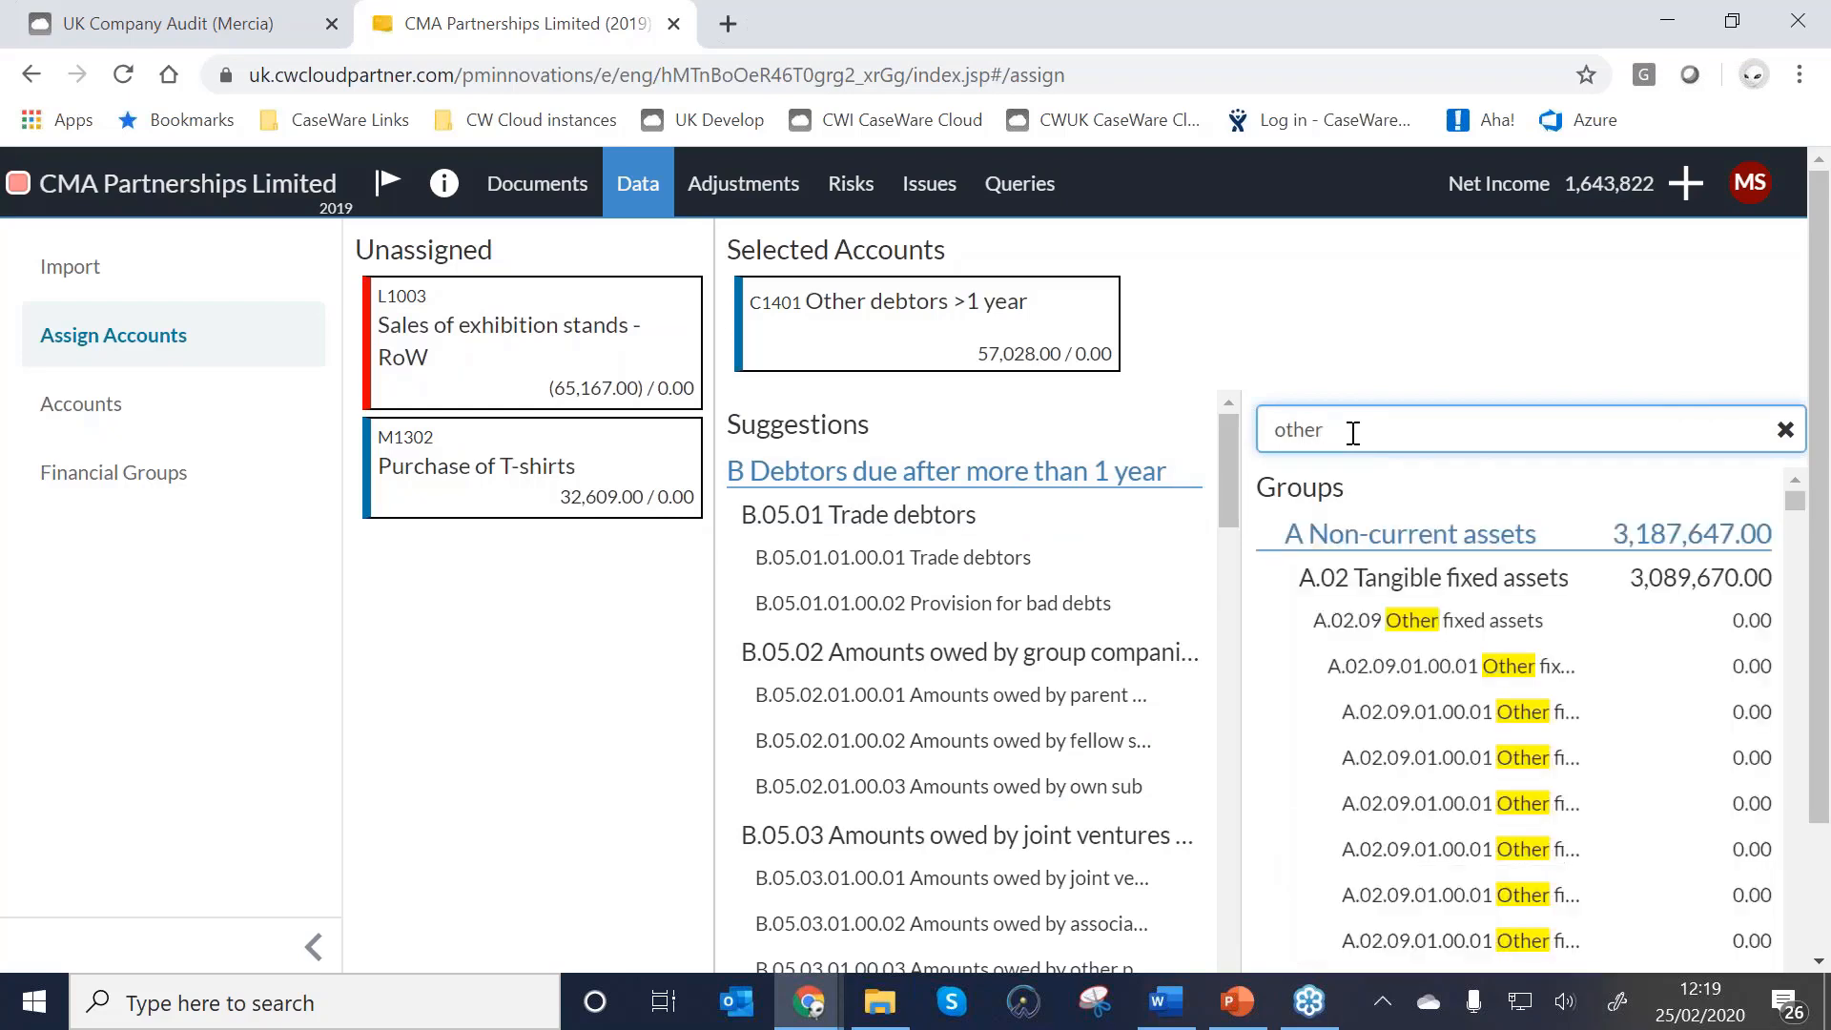
pyautogui.write(' debt')
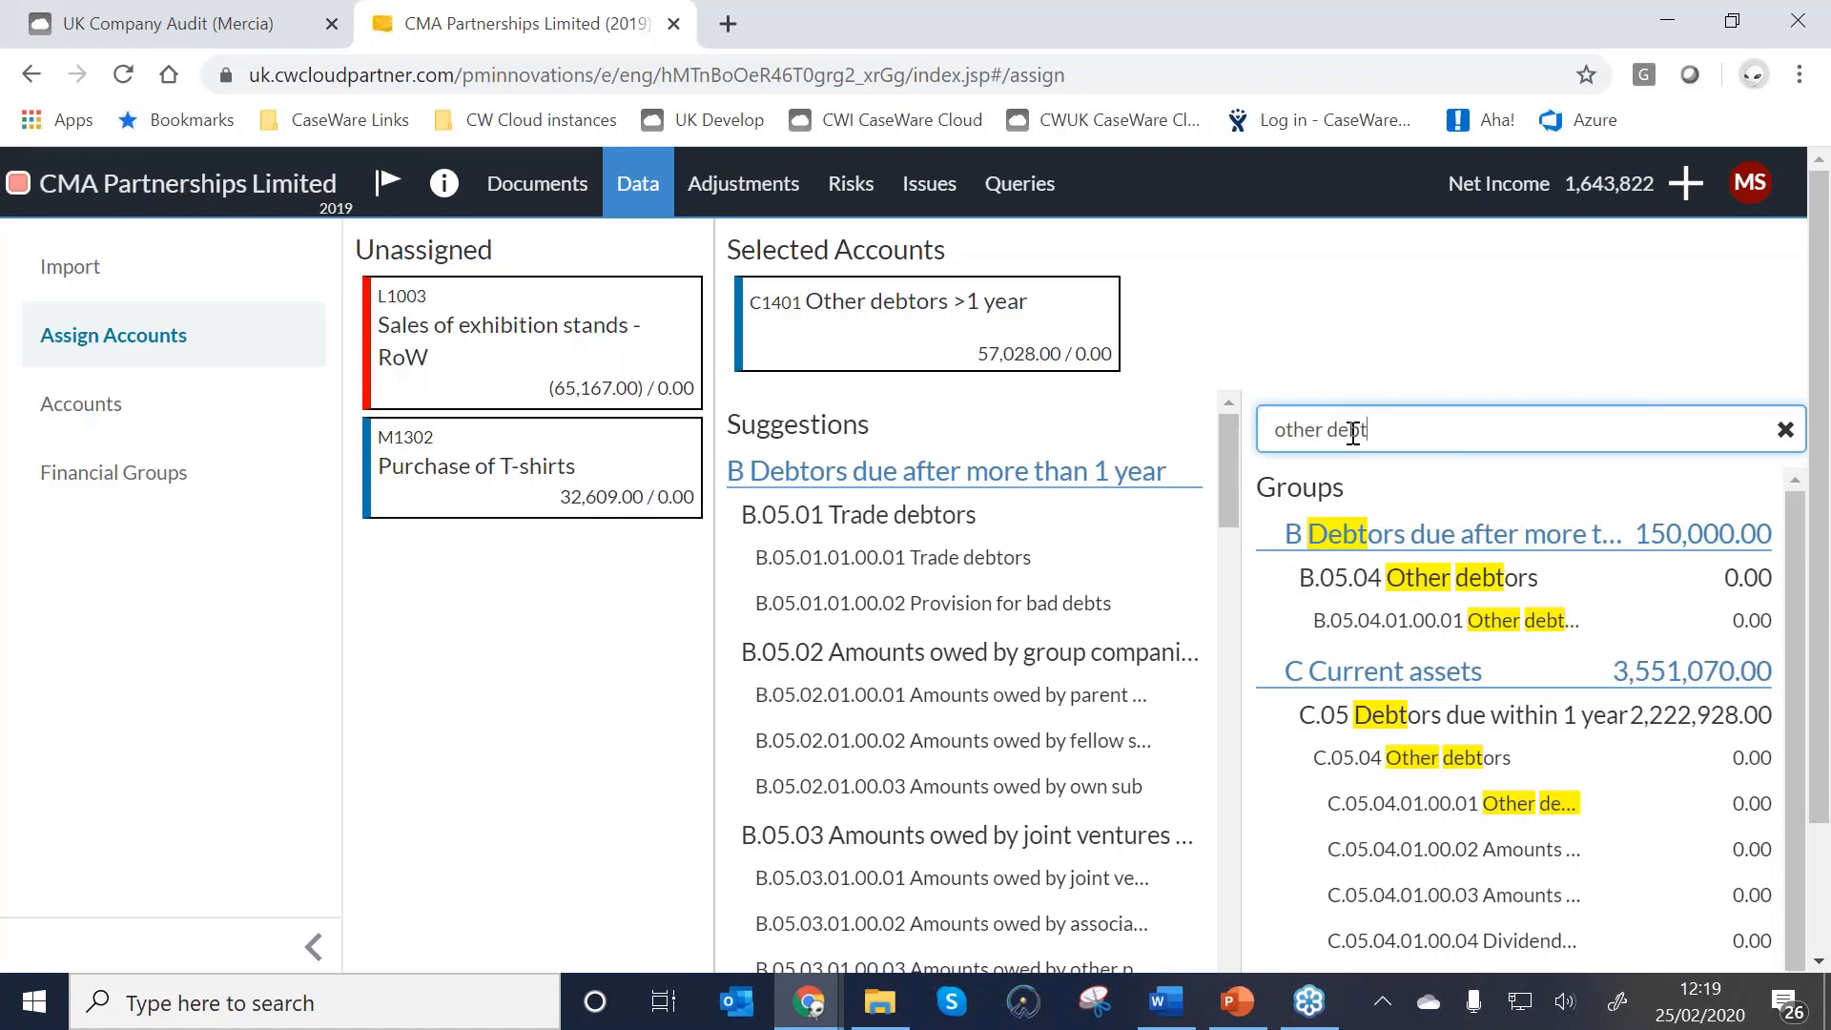
pyautogui.click(1355, 628)
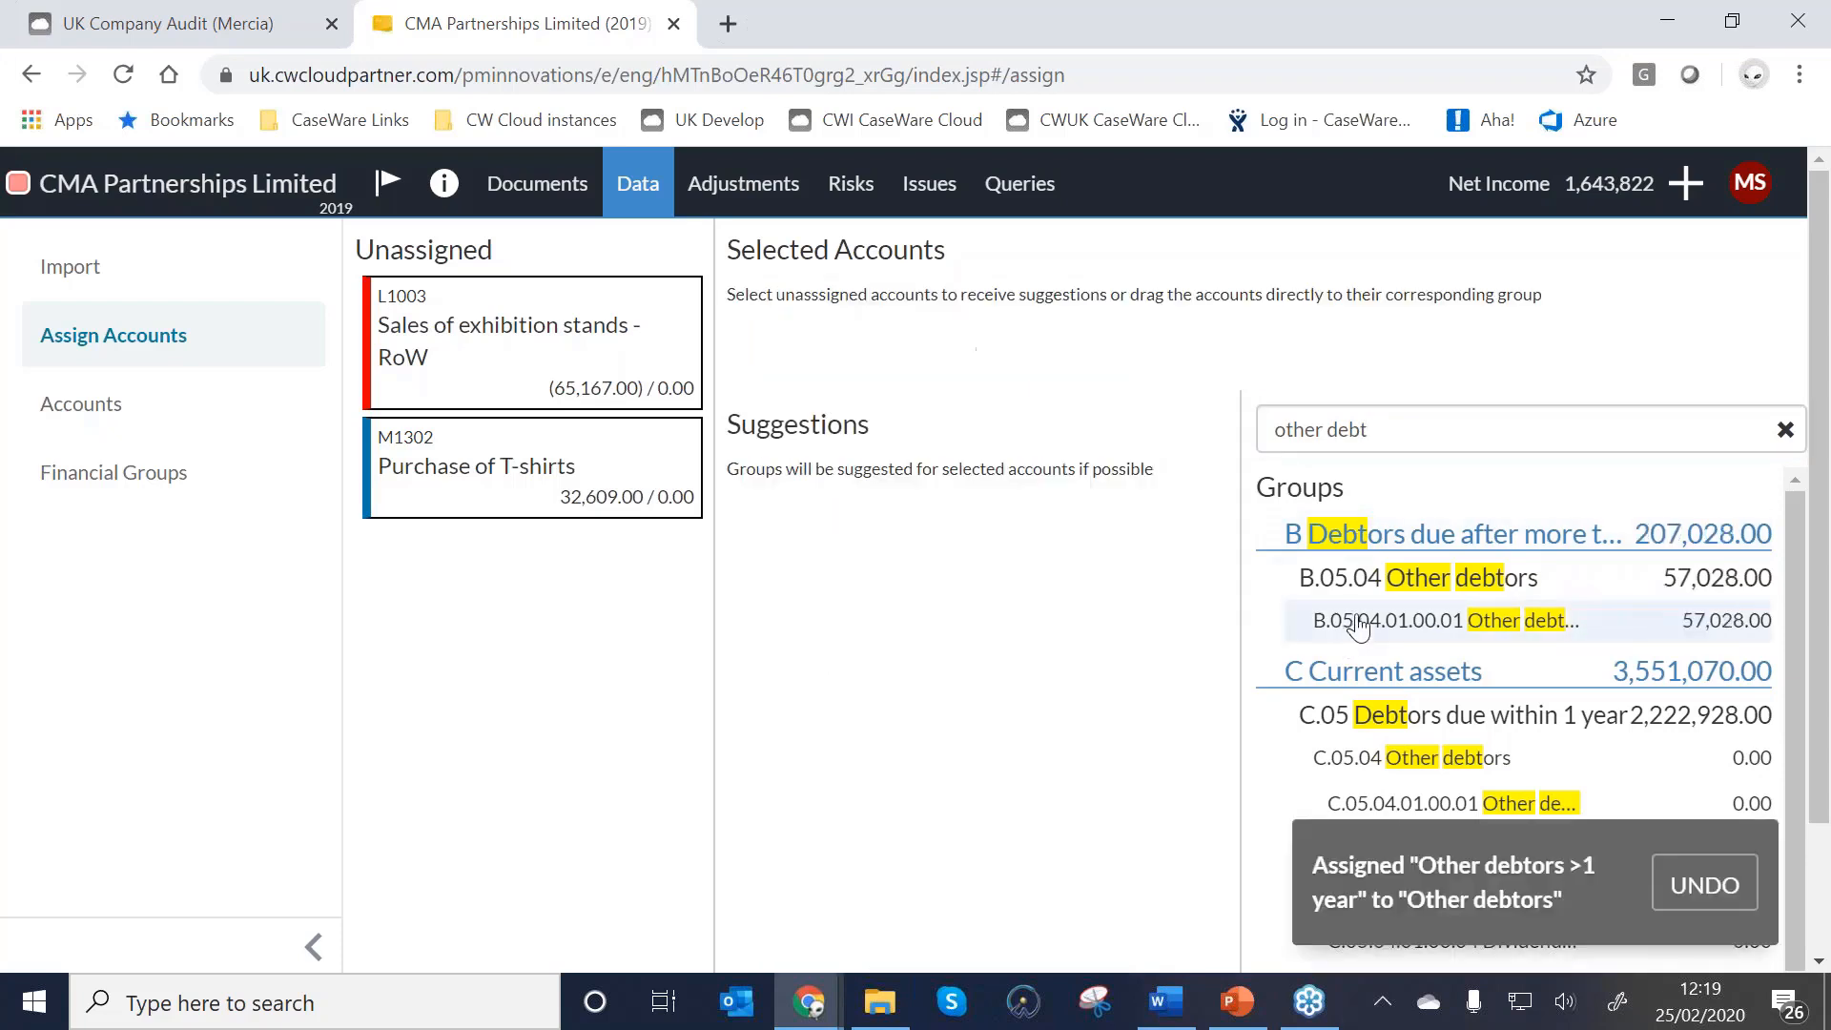
# Assign exhibition stand sales to Sales - rest of the world and Purchase of T-shirts to Purchases.
pyautogui.click(1784, 431)
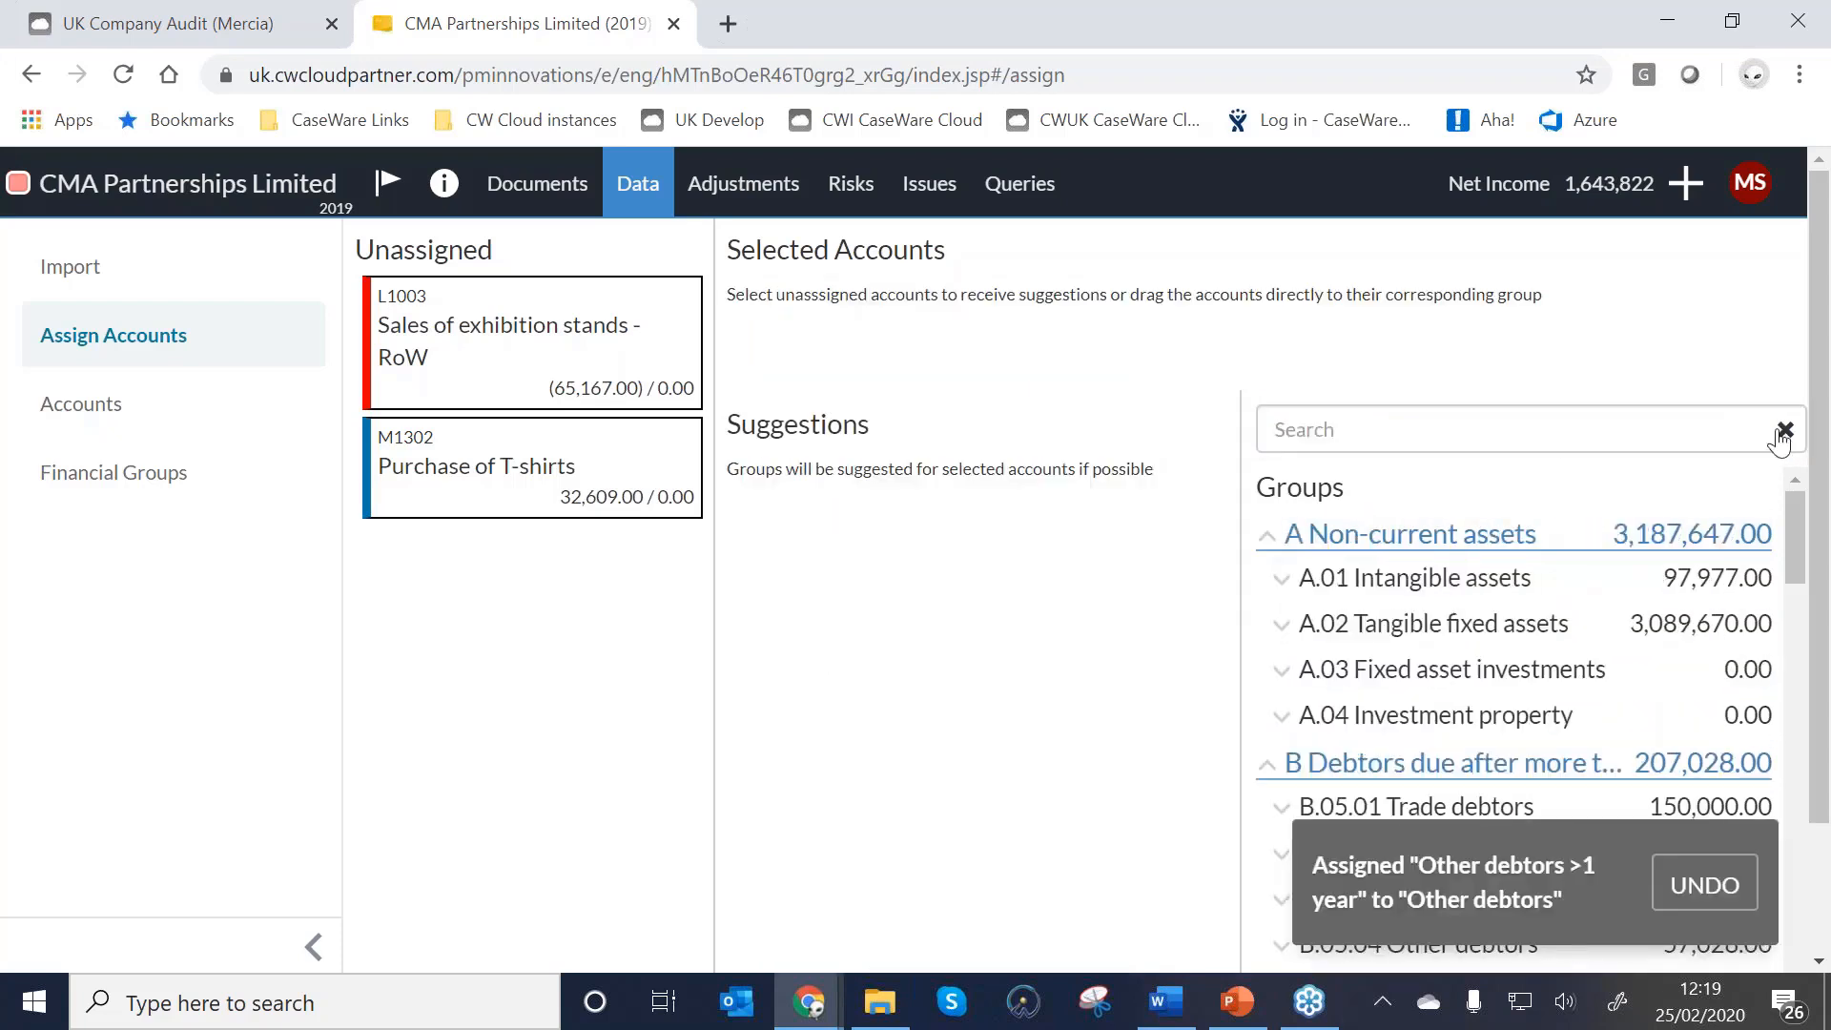
pyautogui.click(466, 346)
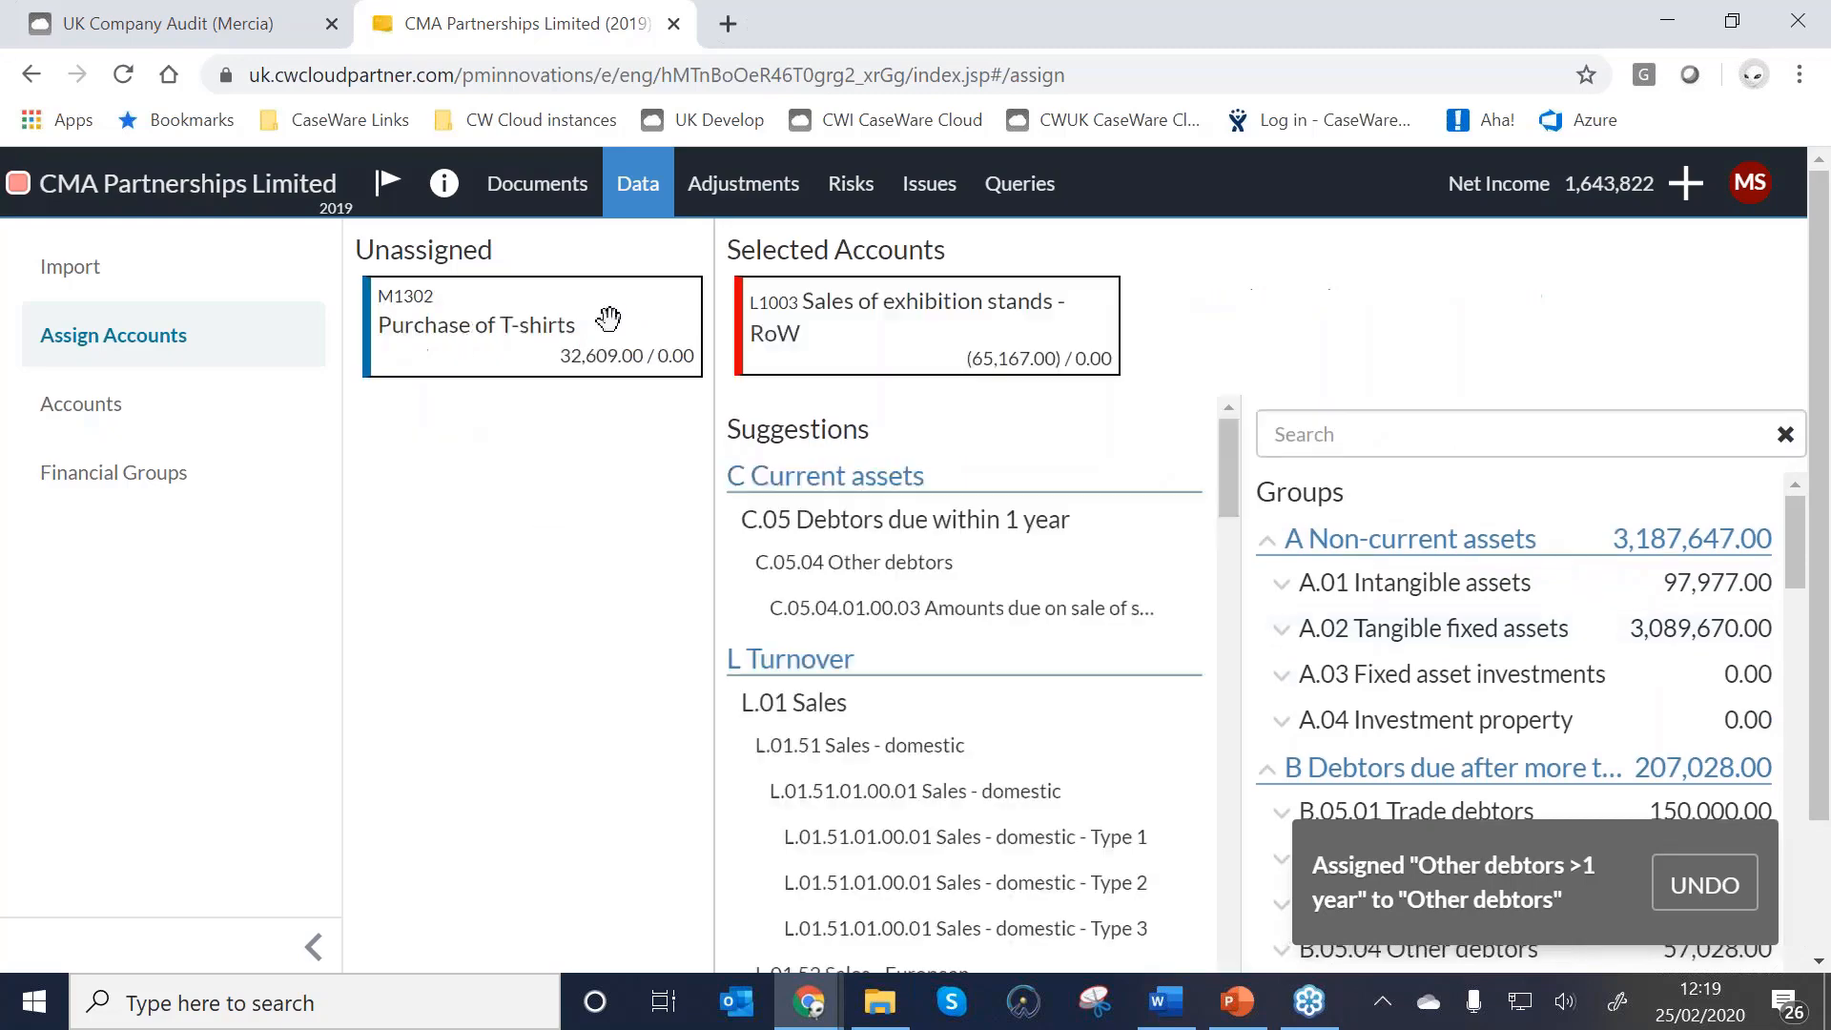
pyautogui.scroll(-7, 903, 708)
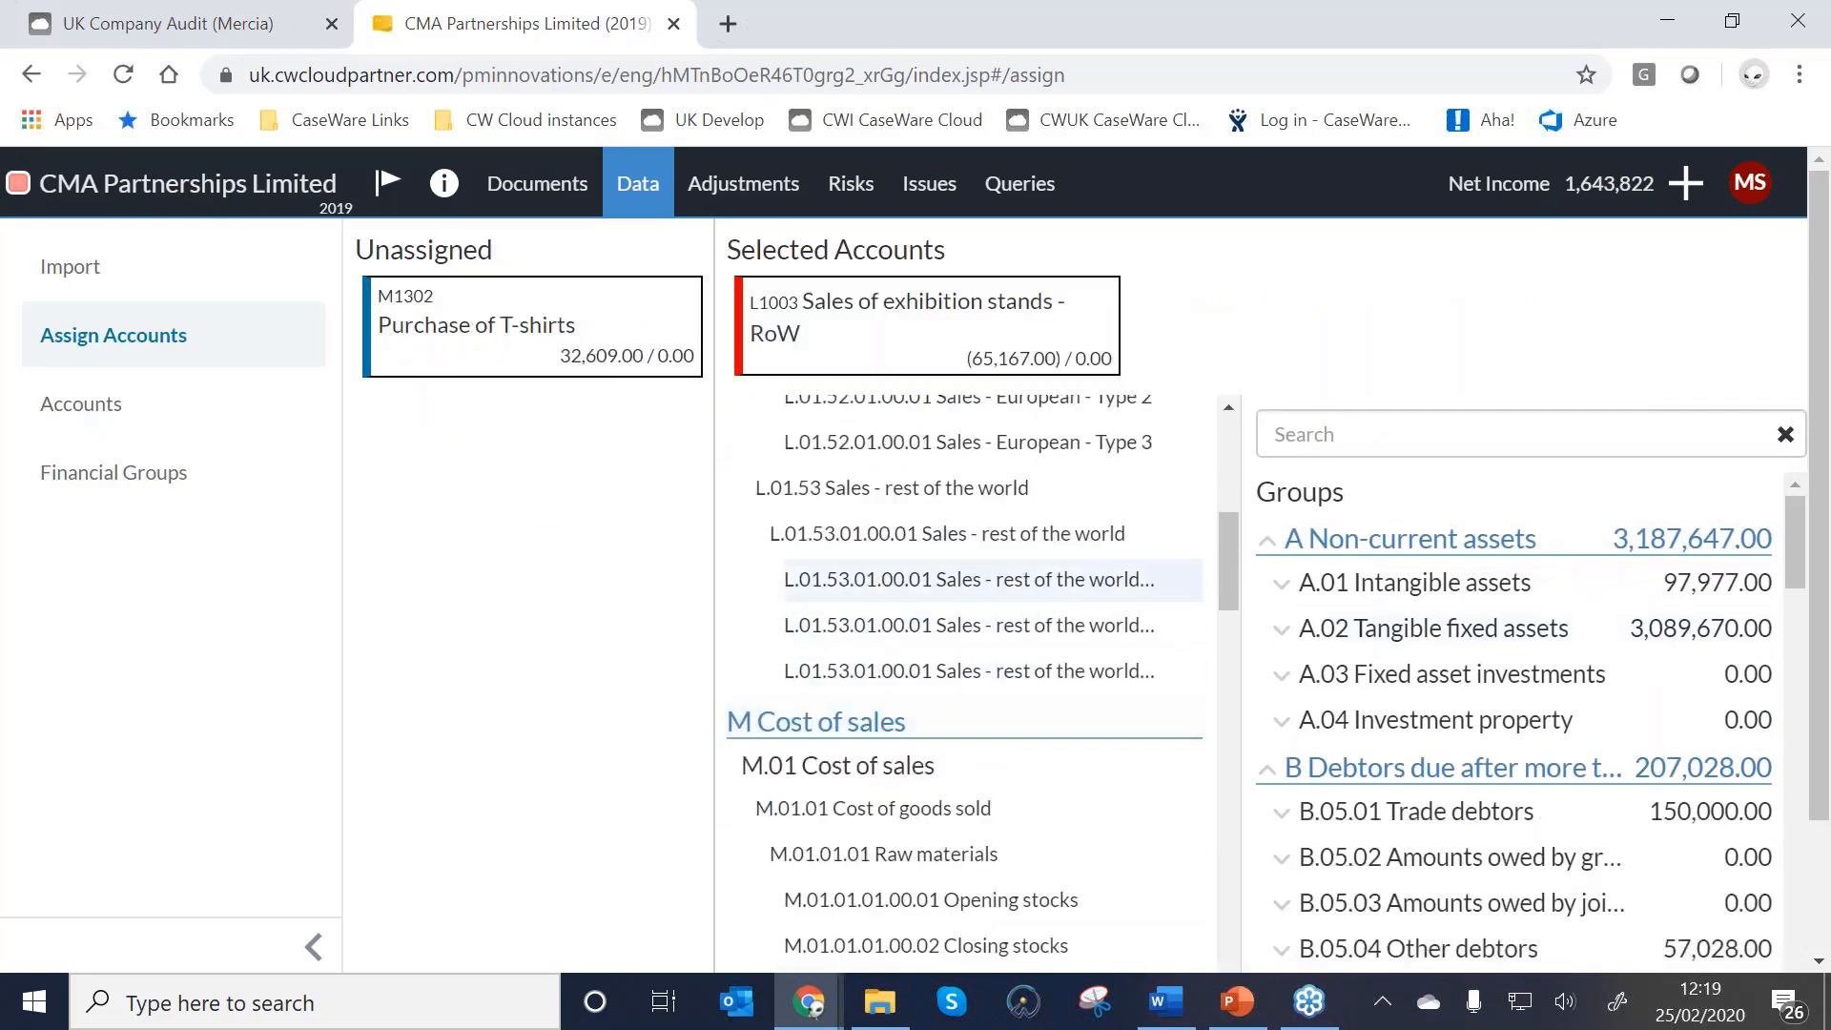
pyautogui.click(989, 592)
pyautogui.scroll(-2, 1238, 625)
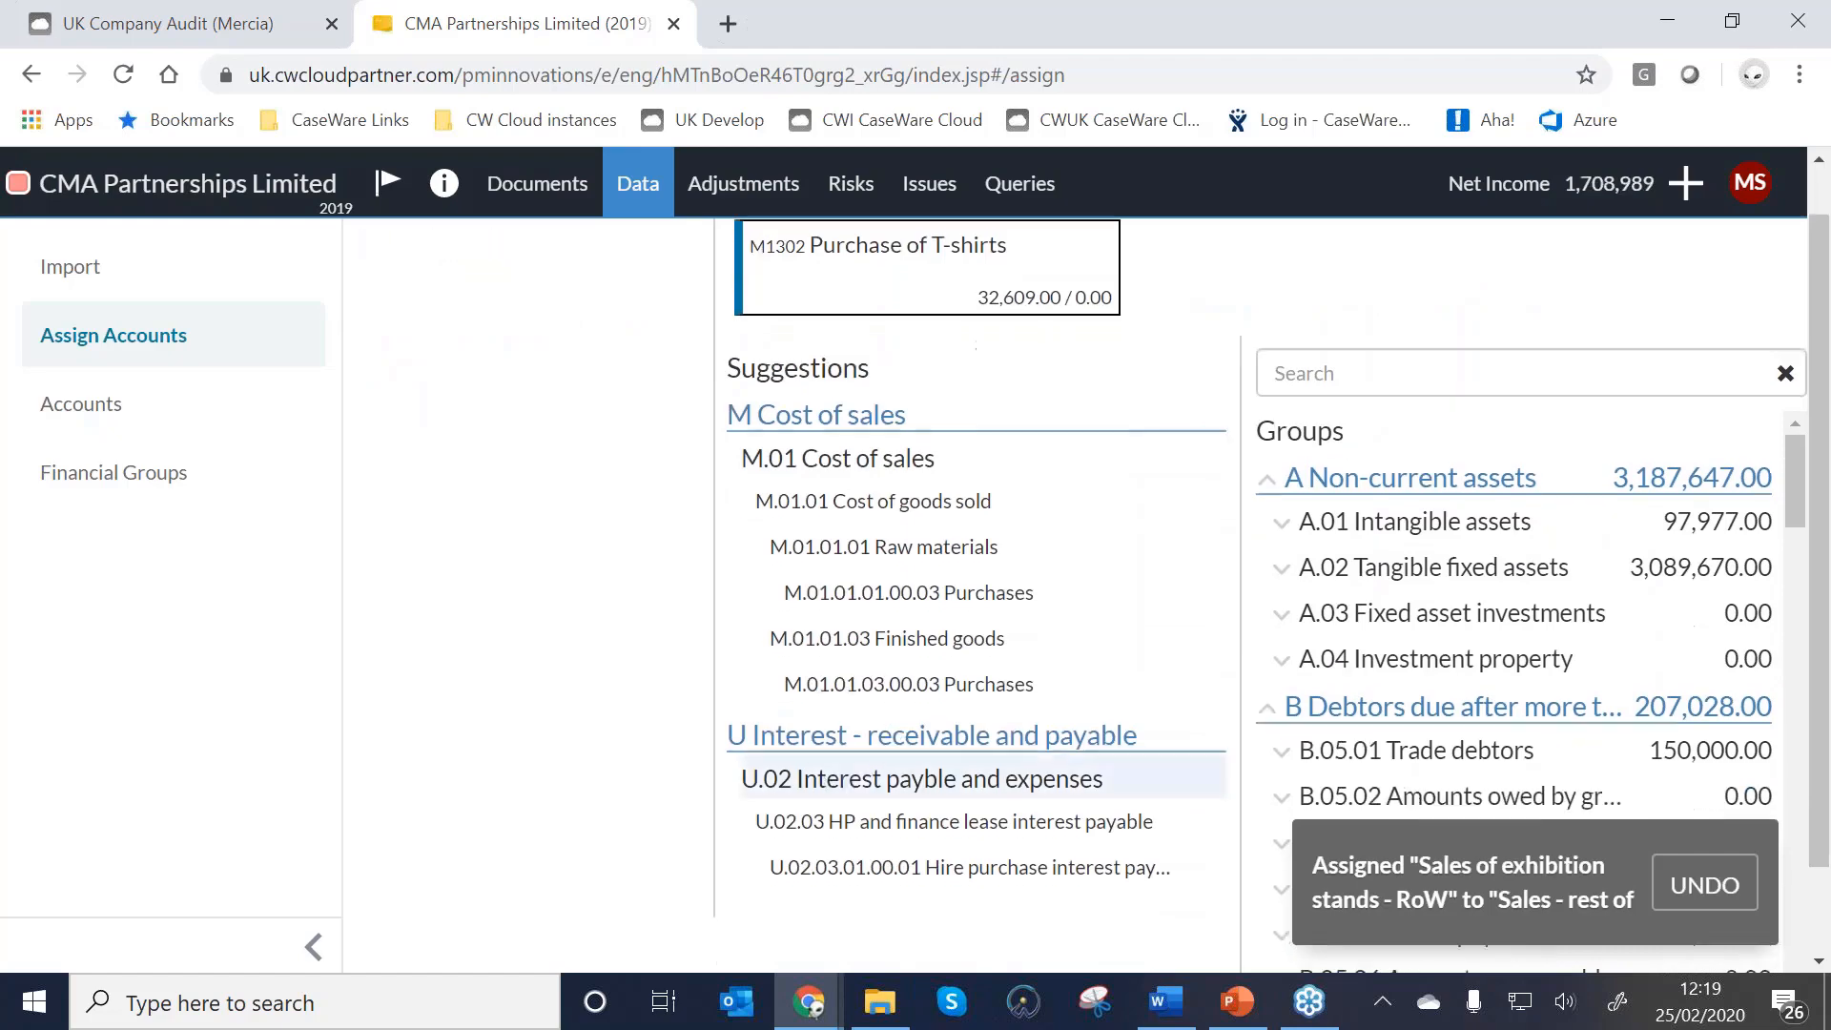
pyautogui.click(983, 583)
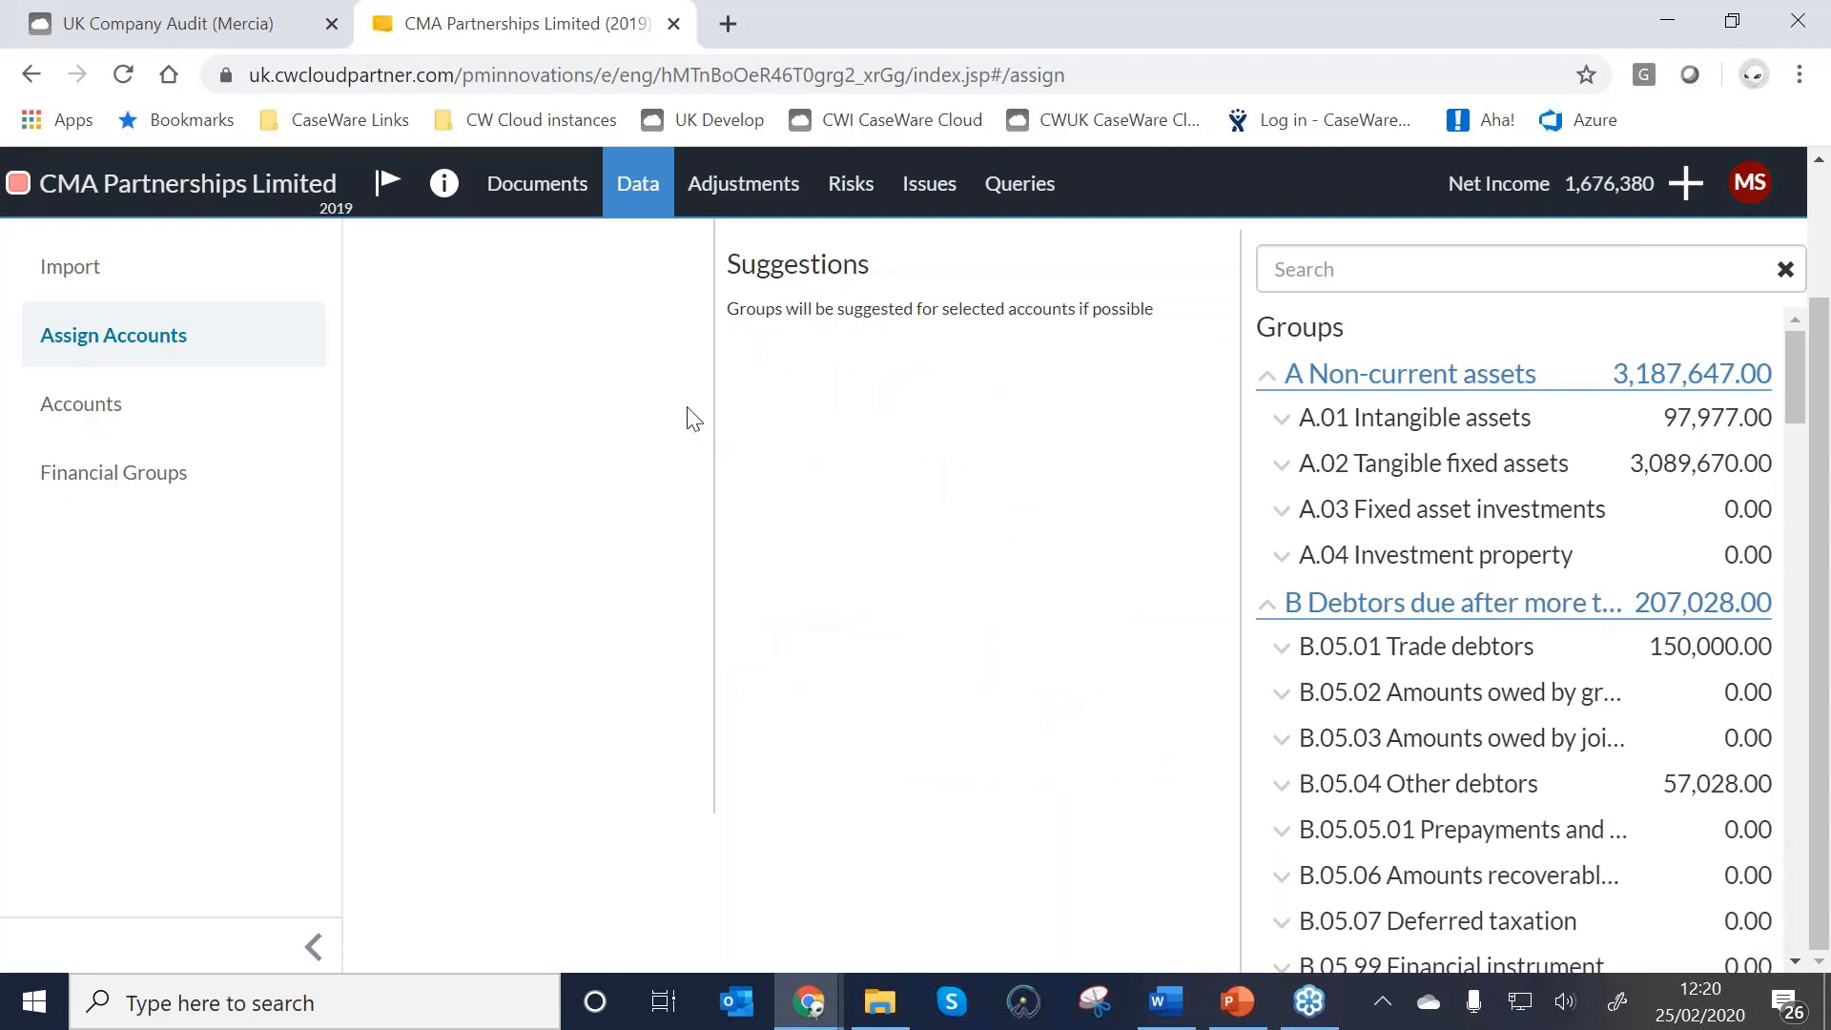
pyautogui.click(86, 410)
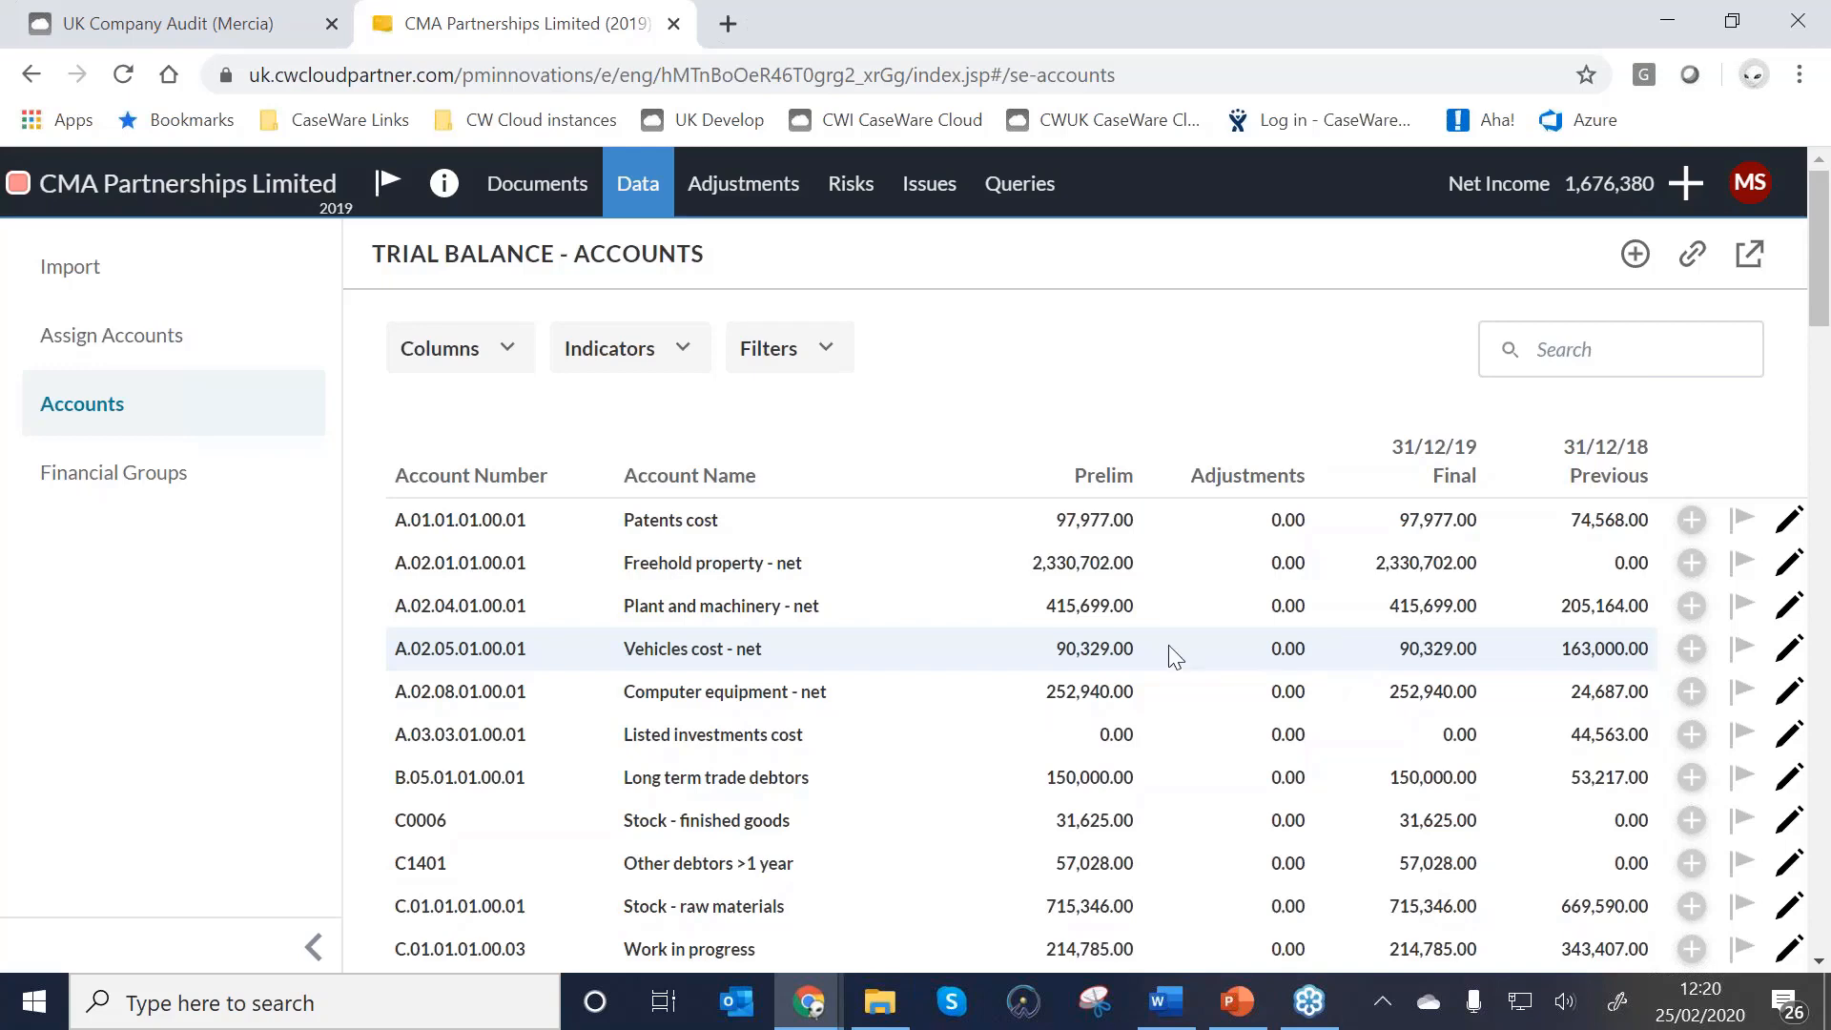
# On the trial balance Accounts page, add the 31/12/17 column and then remove it.
pyautogui.click(43, 264)
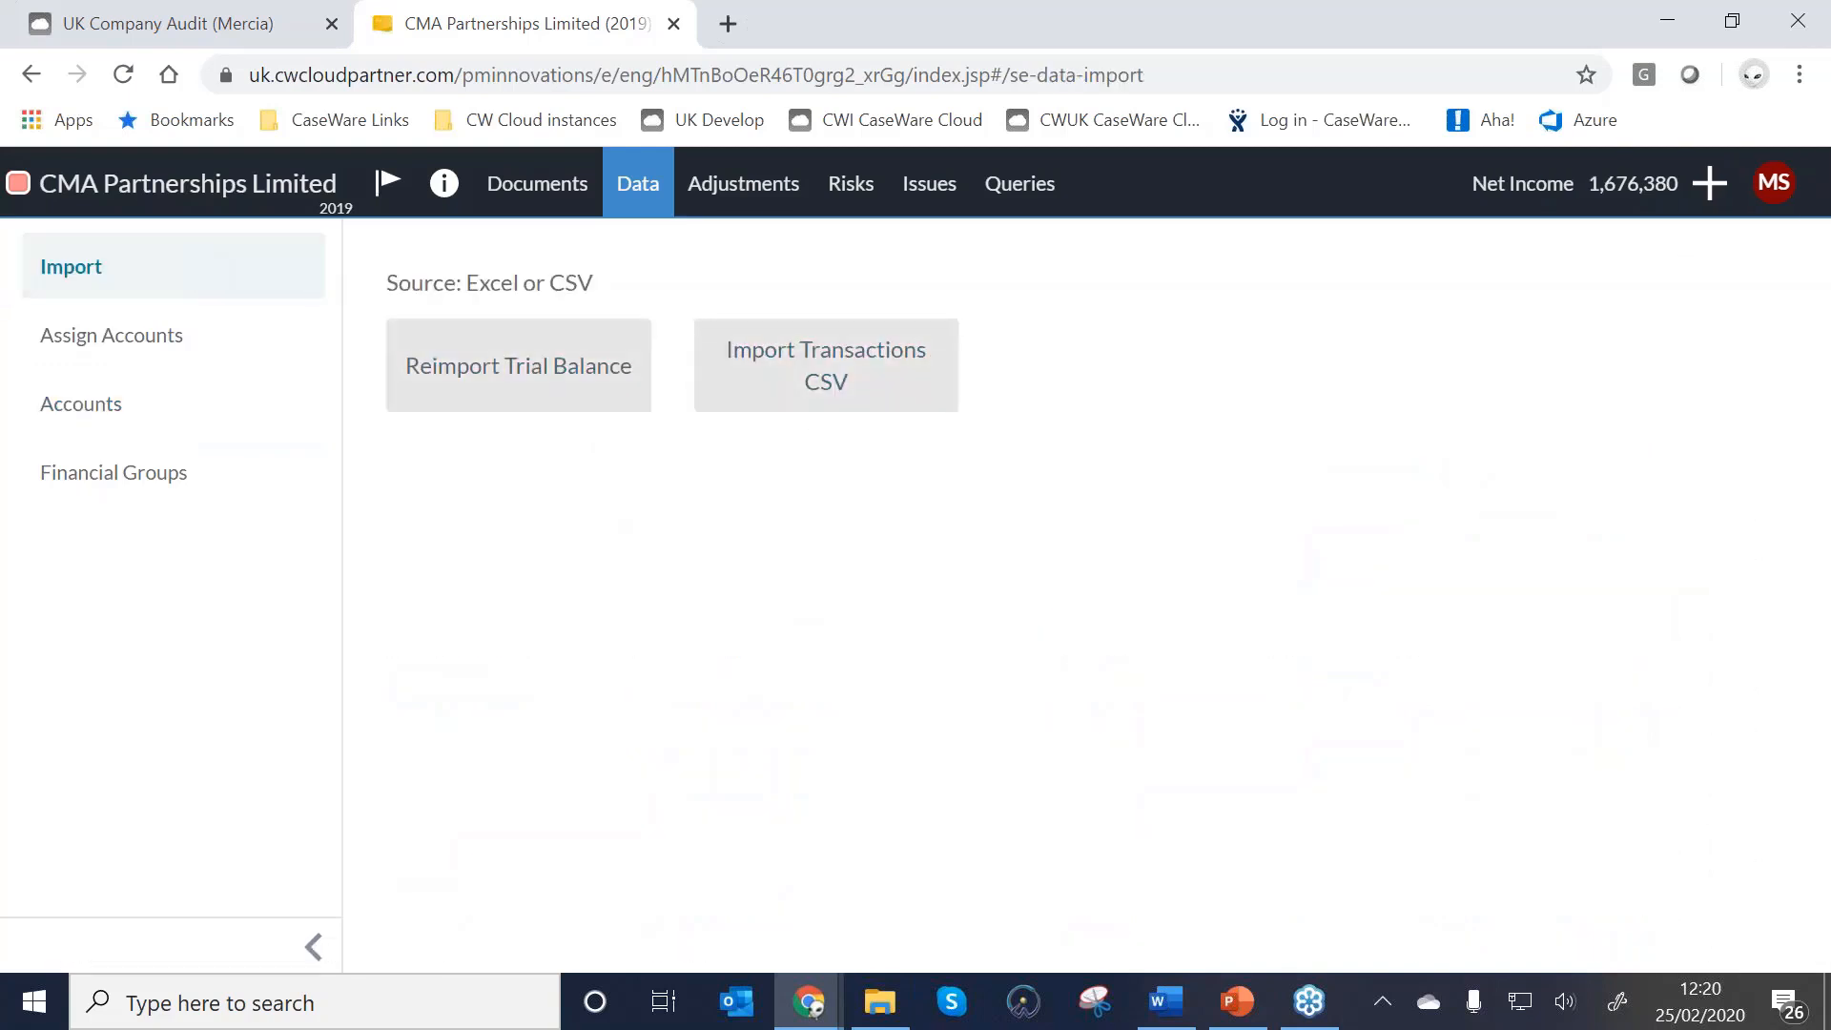
pyautogui.click(98, 410)
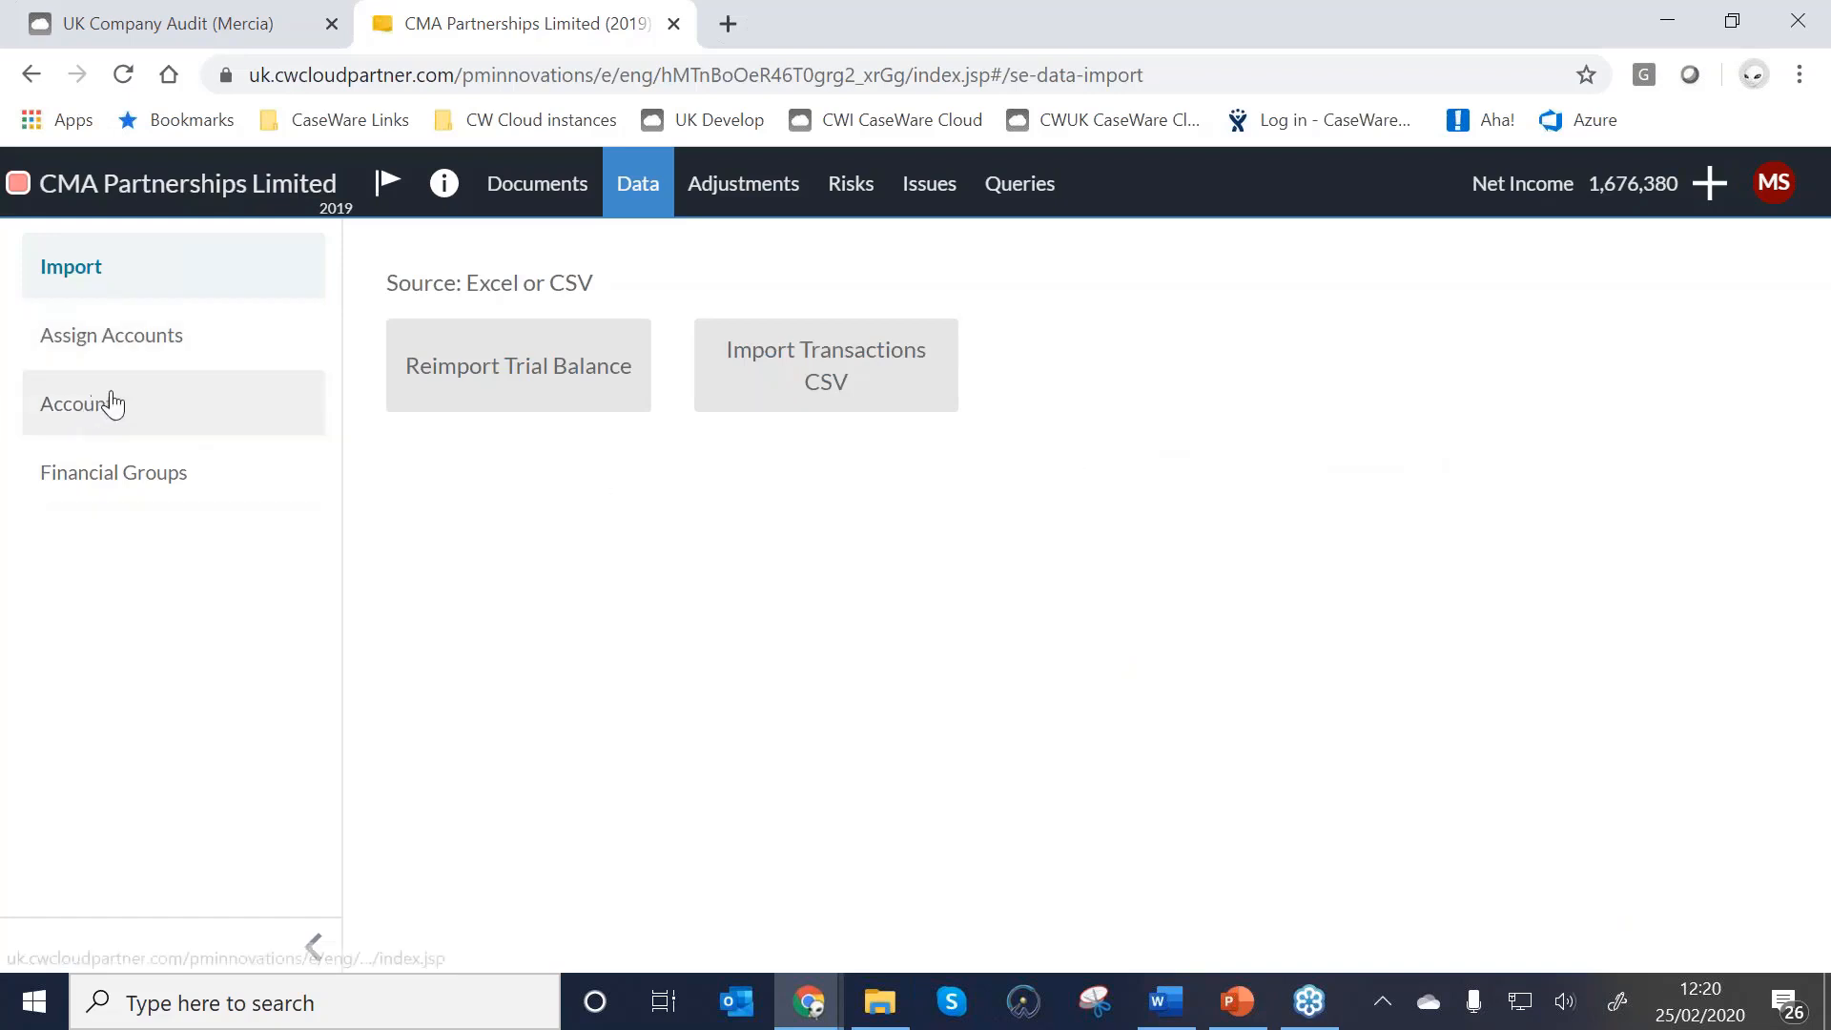
pyautogui.click(84, 410)
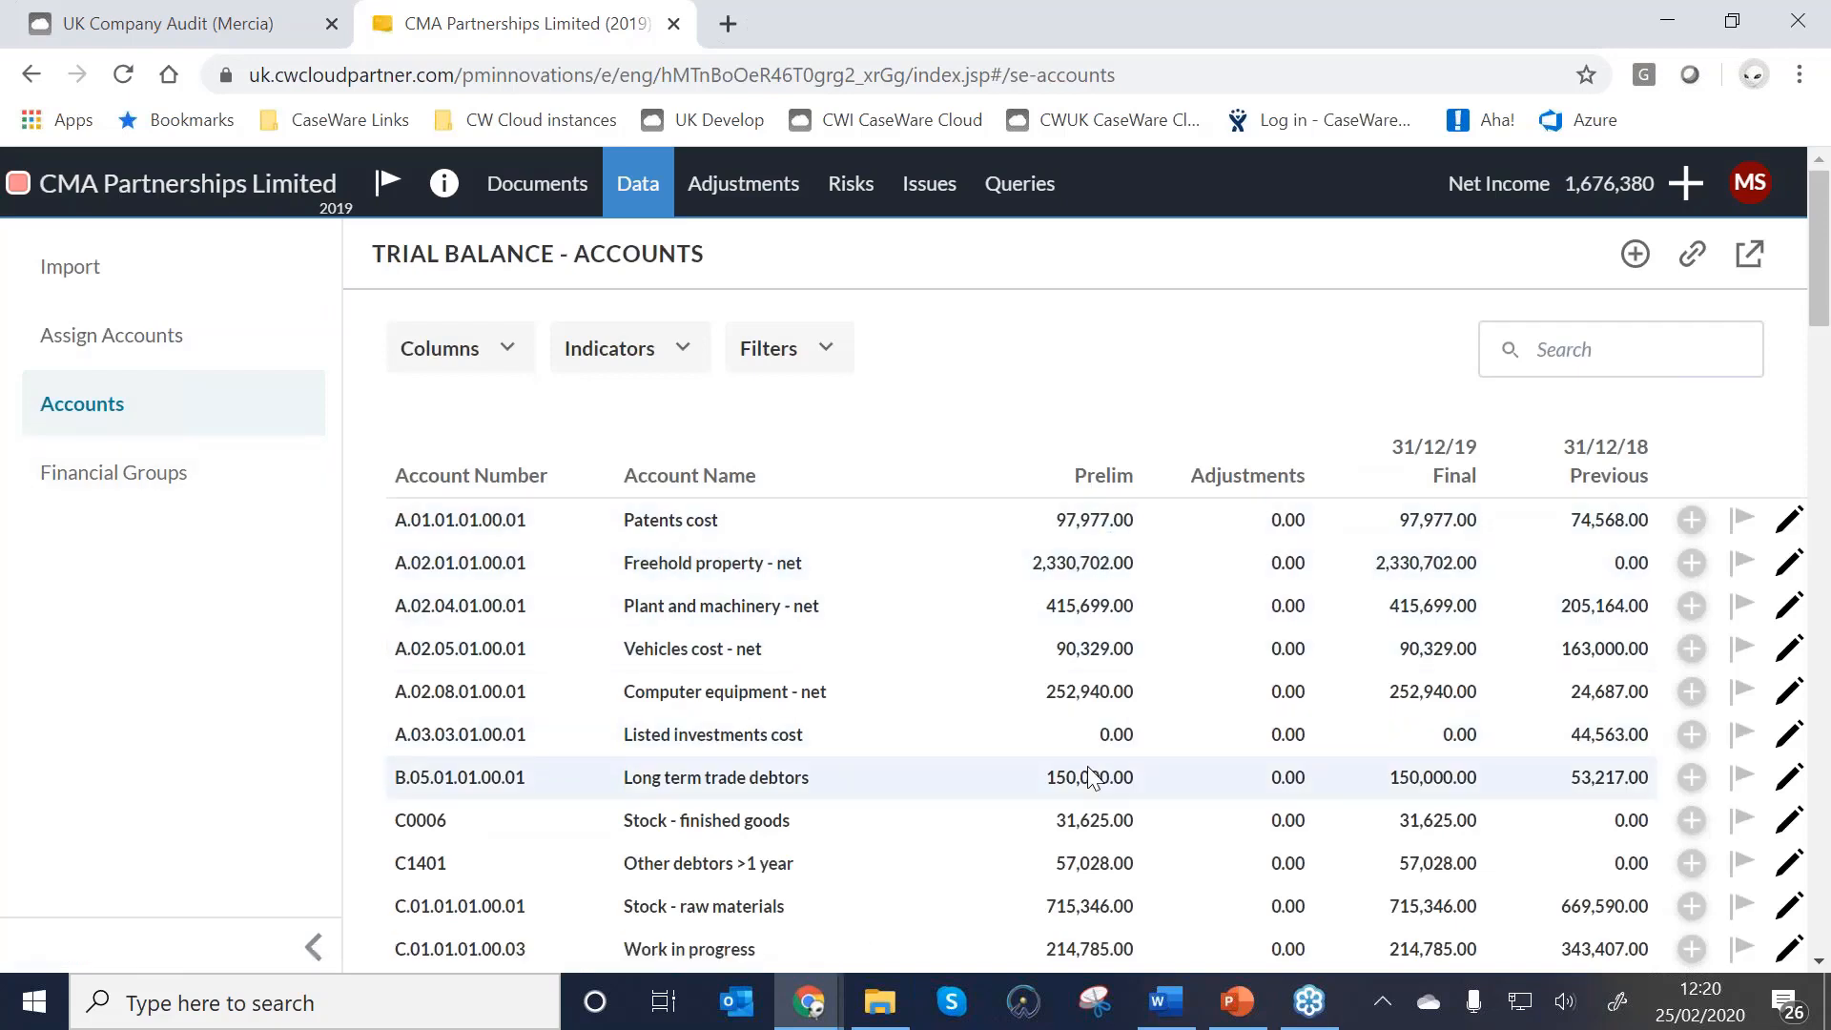
pyautogui.click(429, 349)
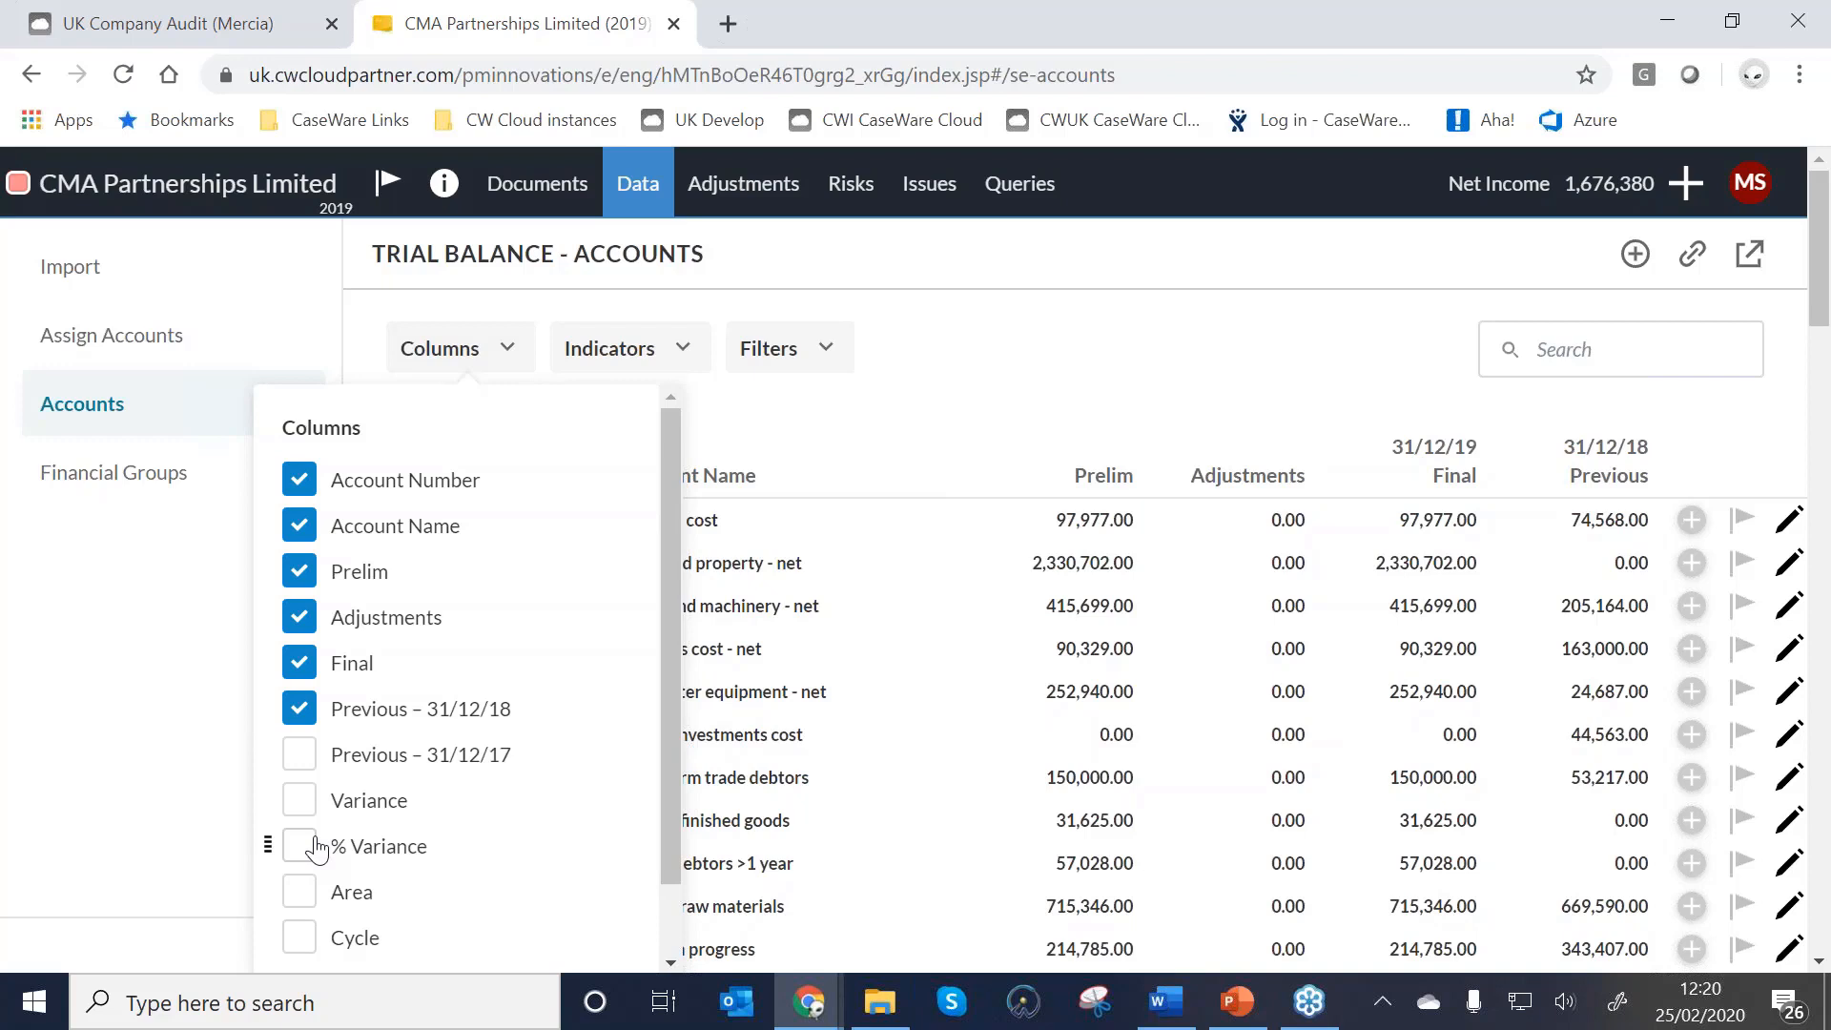
pyautogui.click(301, 755)
pyautogui.click(314, 768)
# Sort accounts by number, review the filter options, then view the trial balance by Financial Groups.
pyautogui.click(1059, 409)
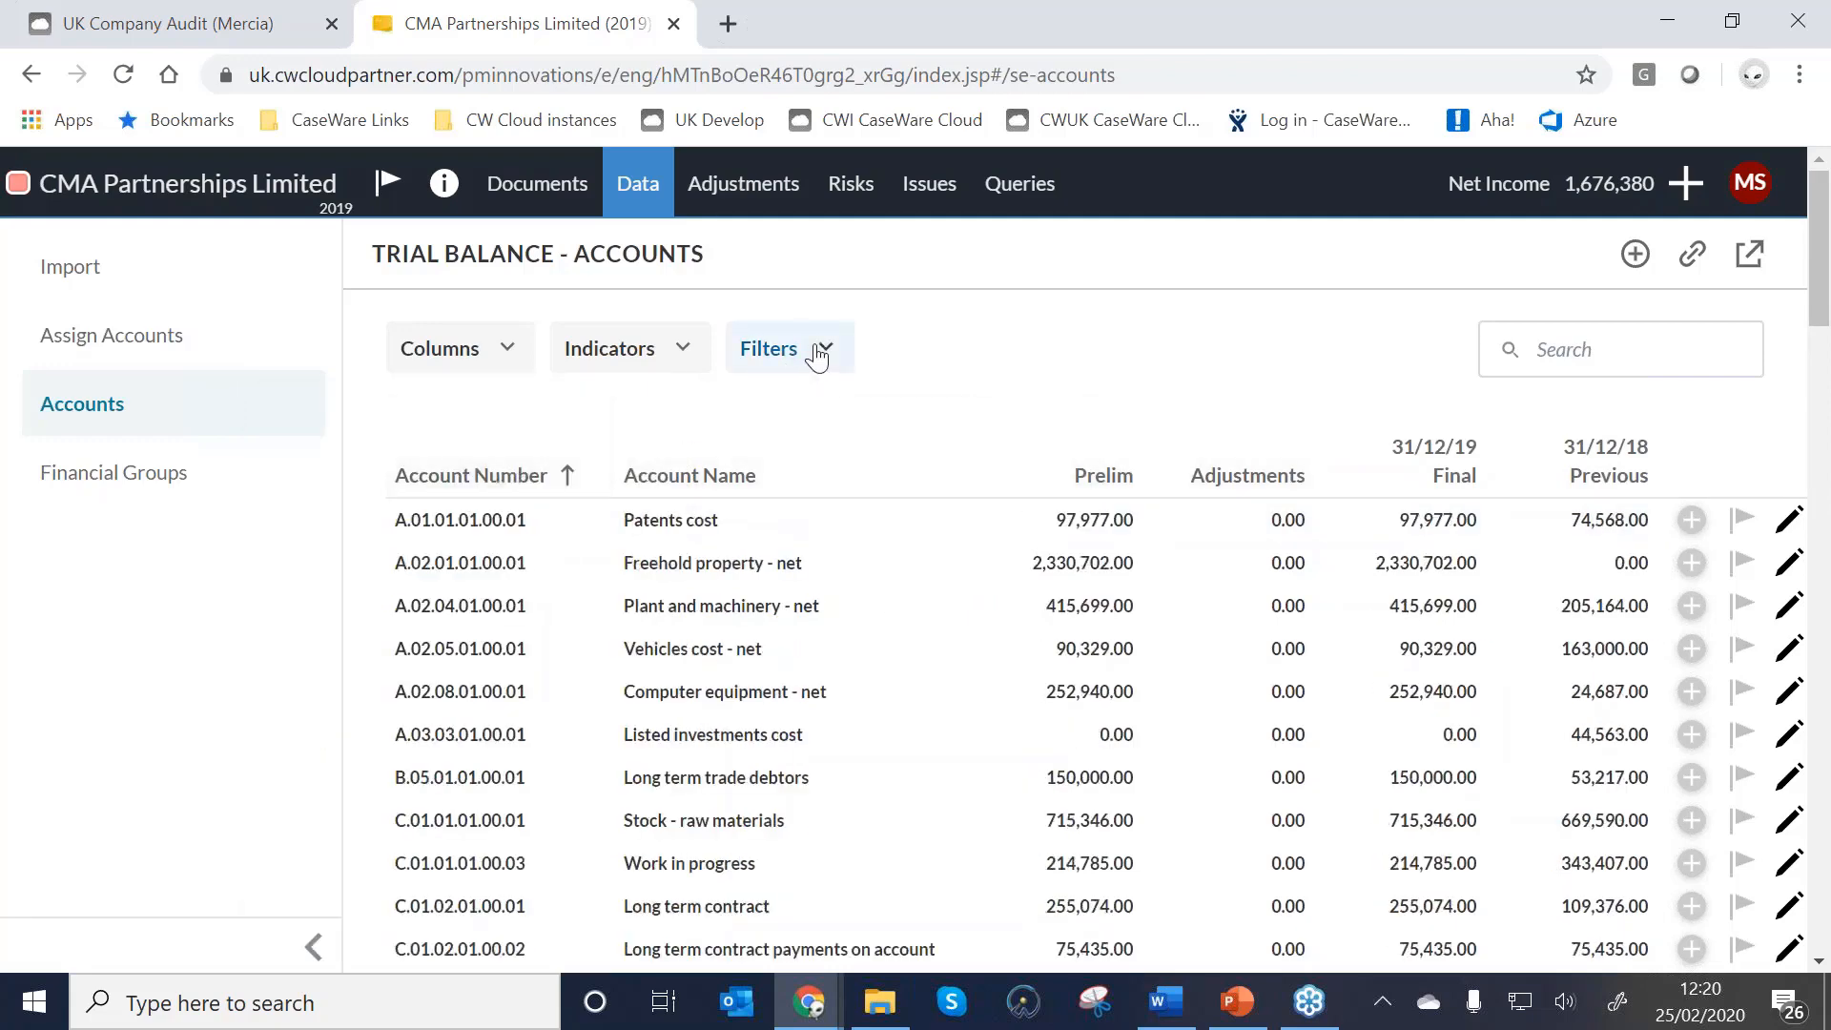
pyautogui.click(818, 353)
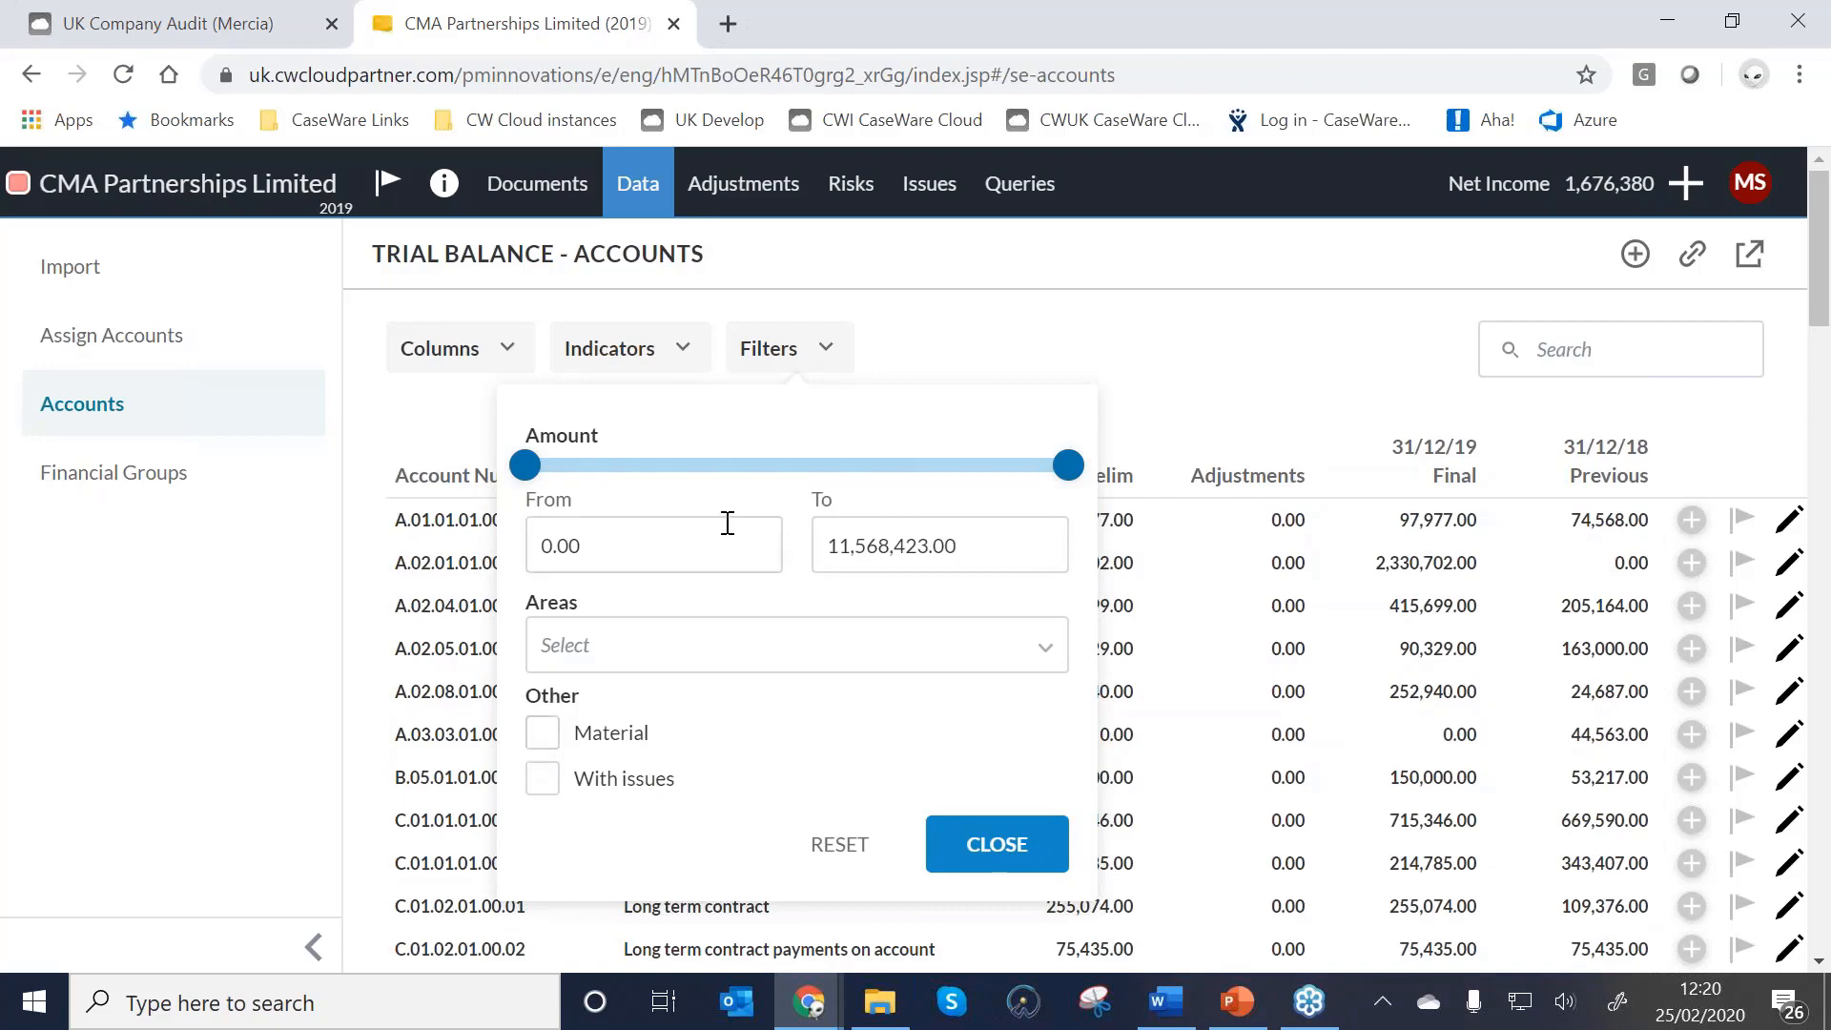
pyautogui.click(1121, 341)
pyautogui.click(125, 489)
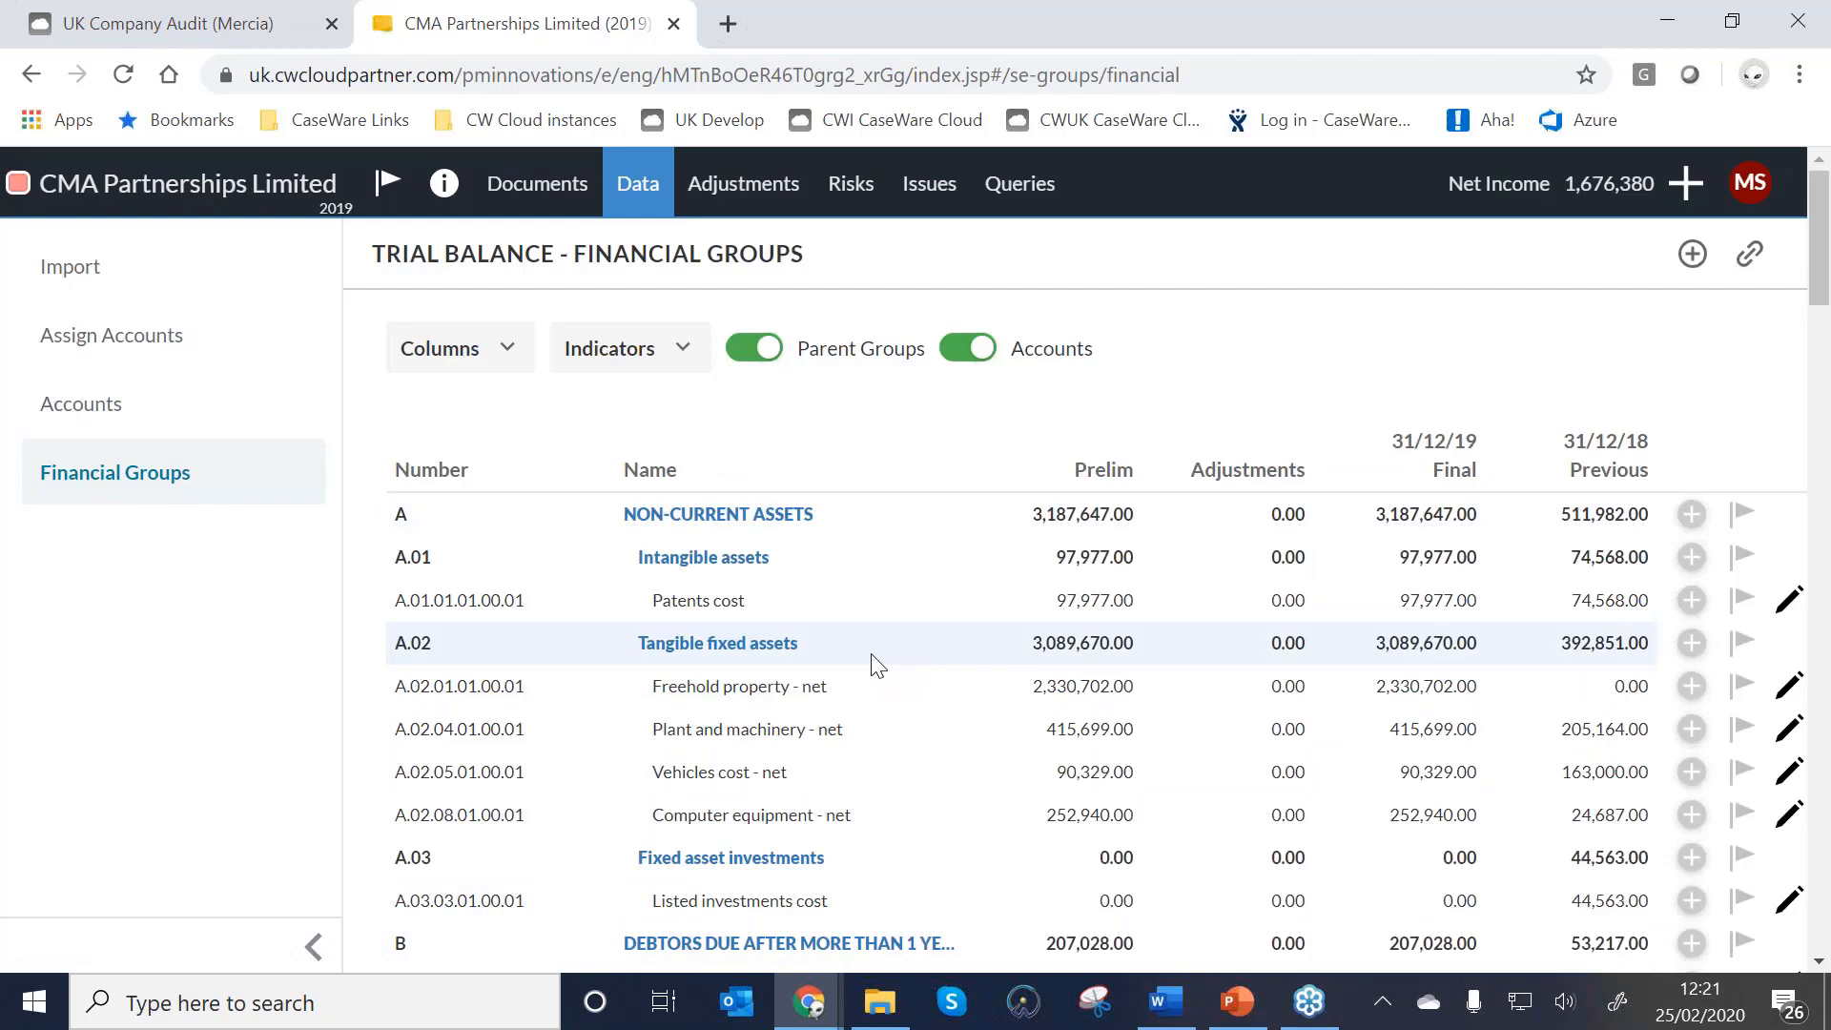
# Drill into Current assets and Debtors due within 1 year, then return to the Documents list.
pyautogui.scroll(-3, 873, 667)
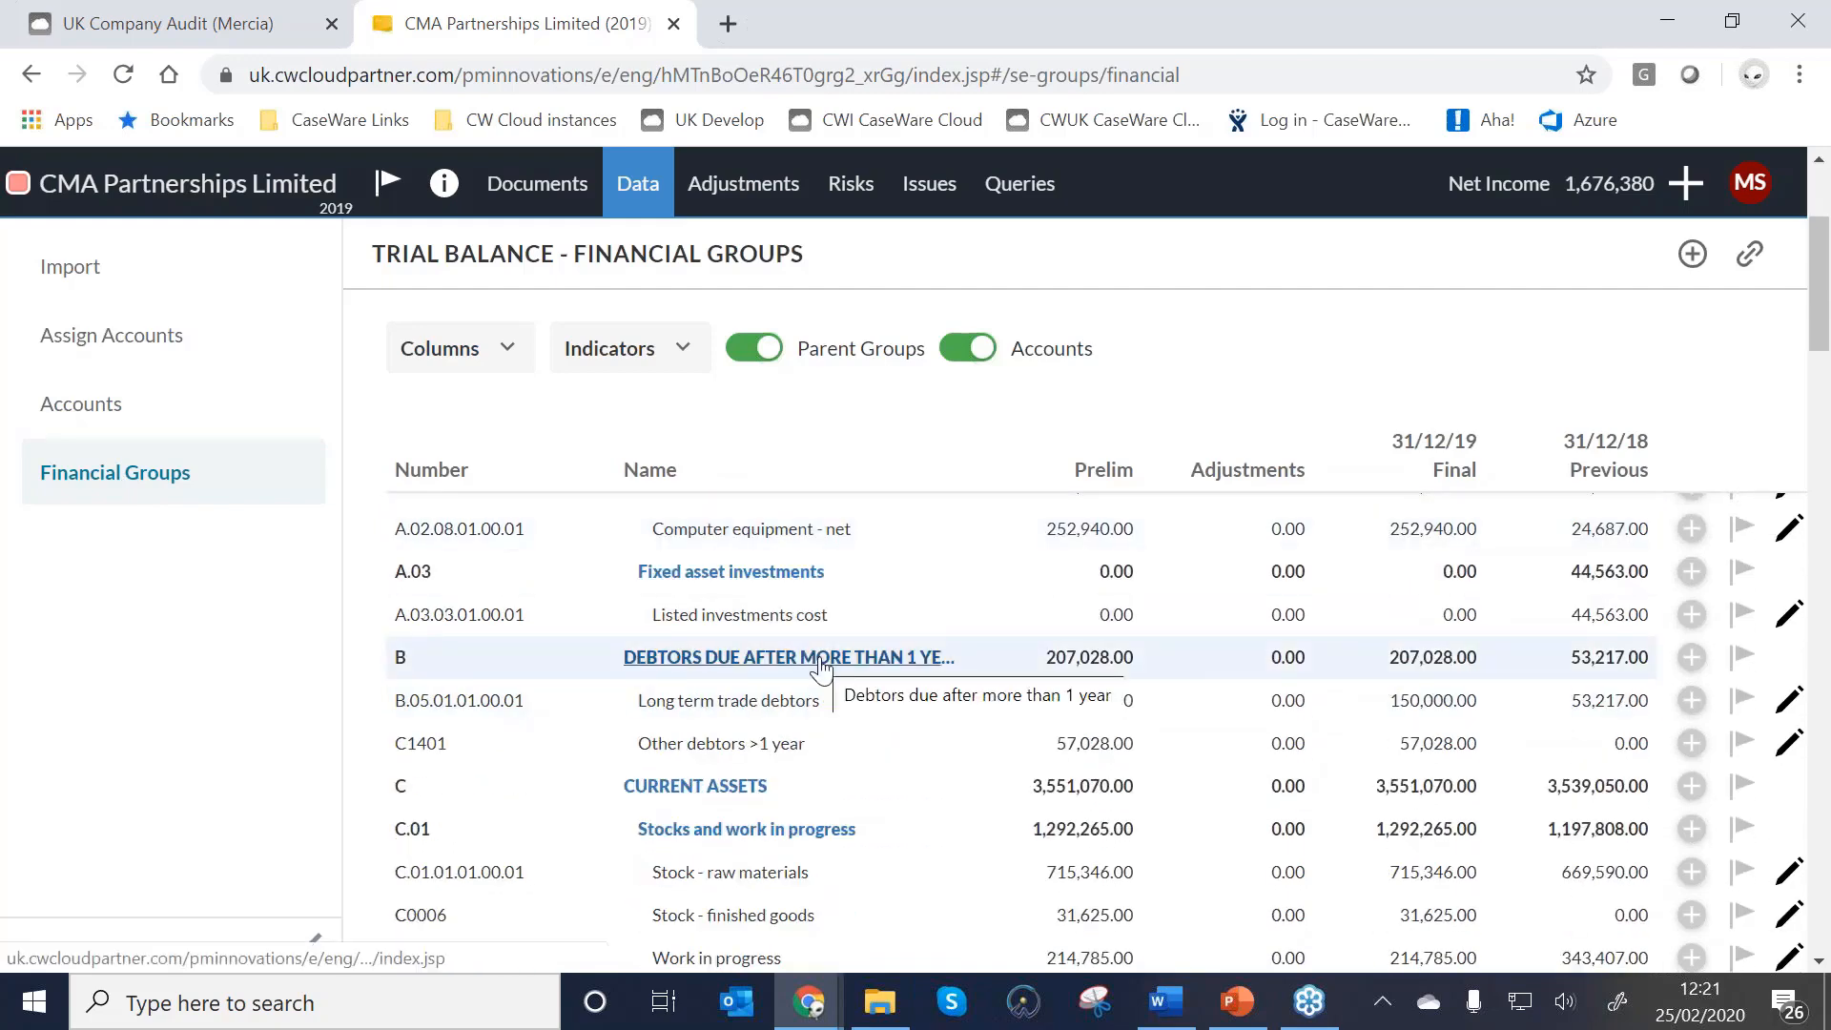
pyautogui.click(695, 787)
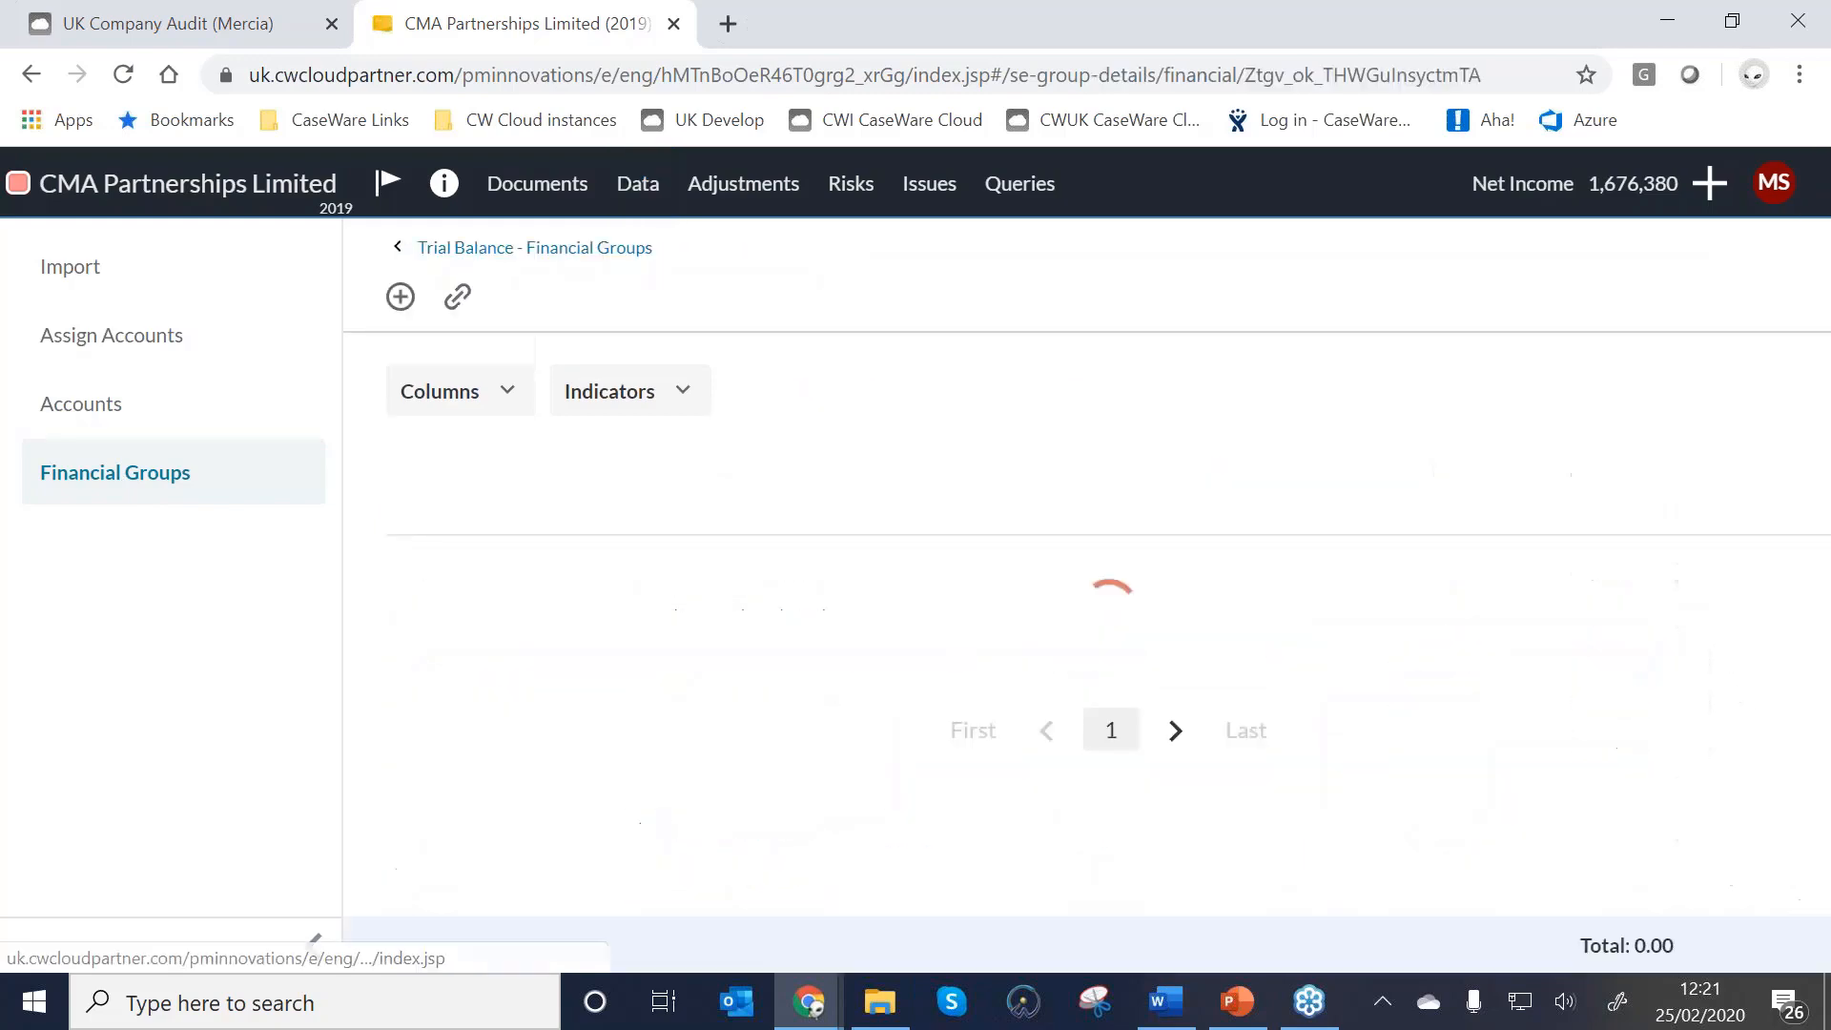
pyautogui.scroll(-2, 763, 538)
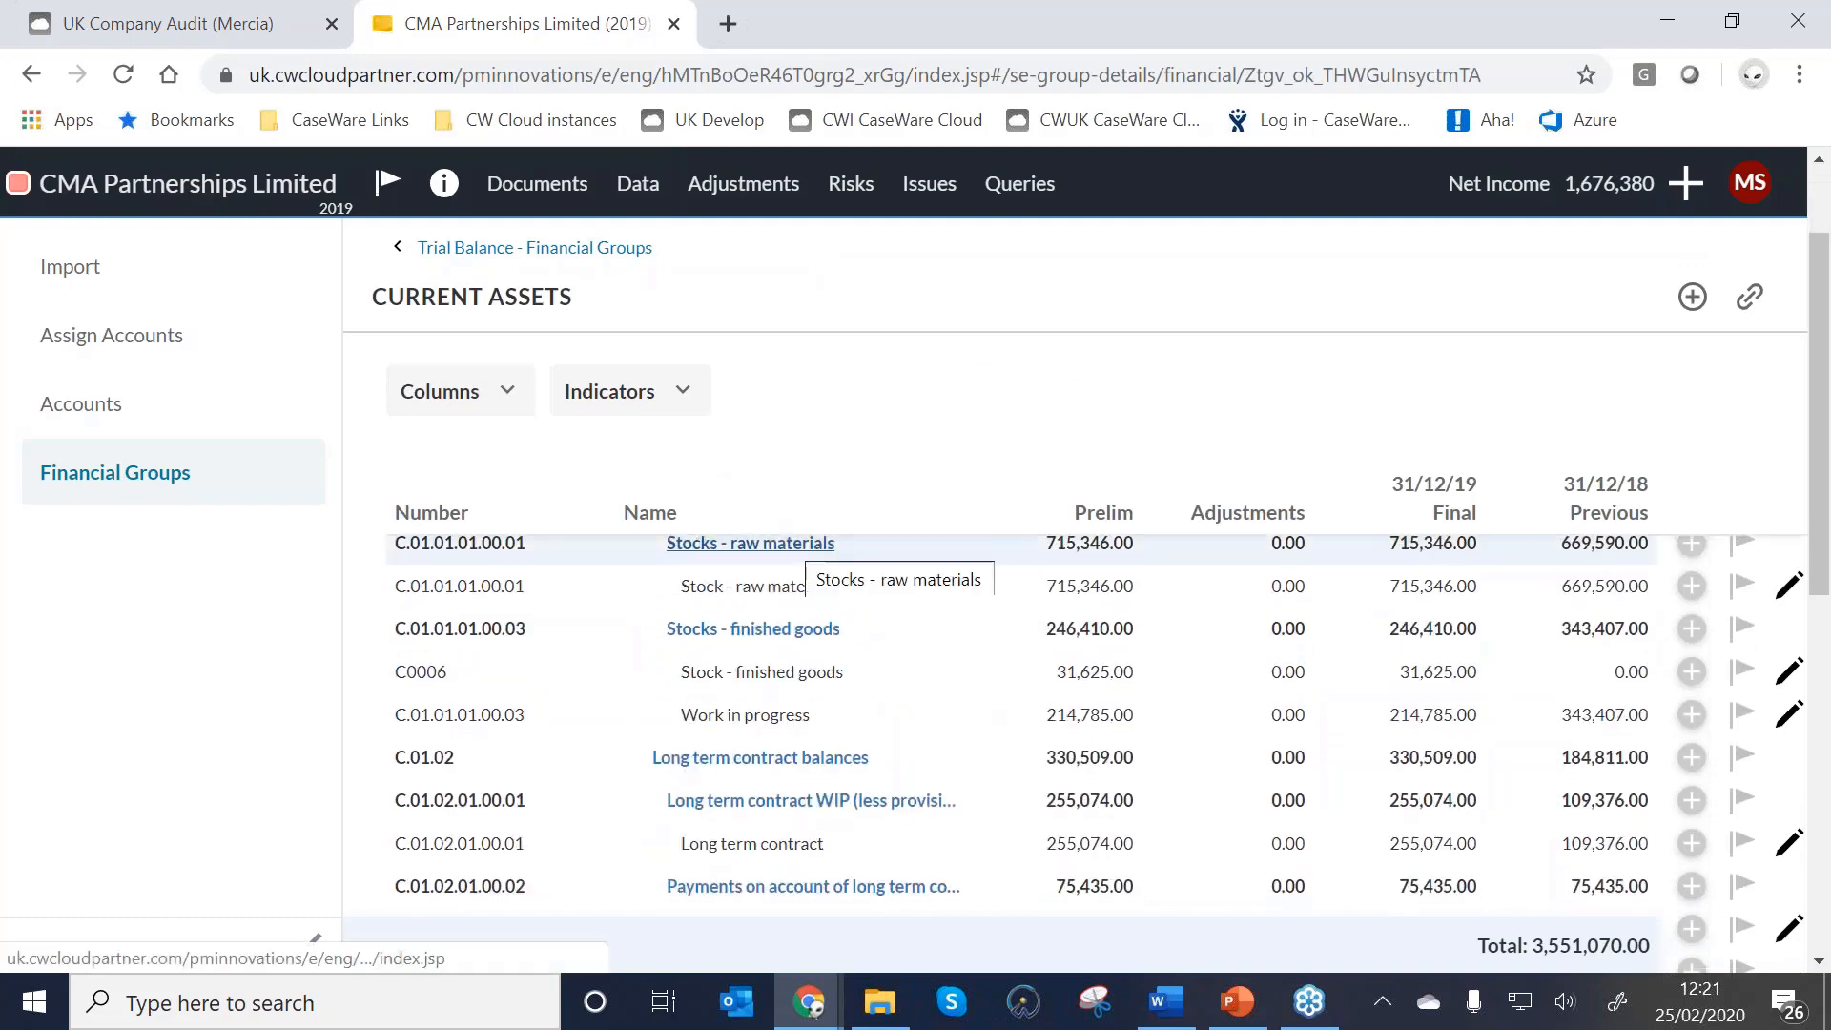
pyautogui.scroll(2, 830, 549)
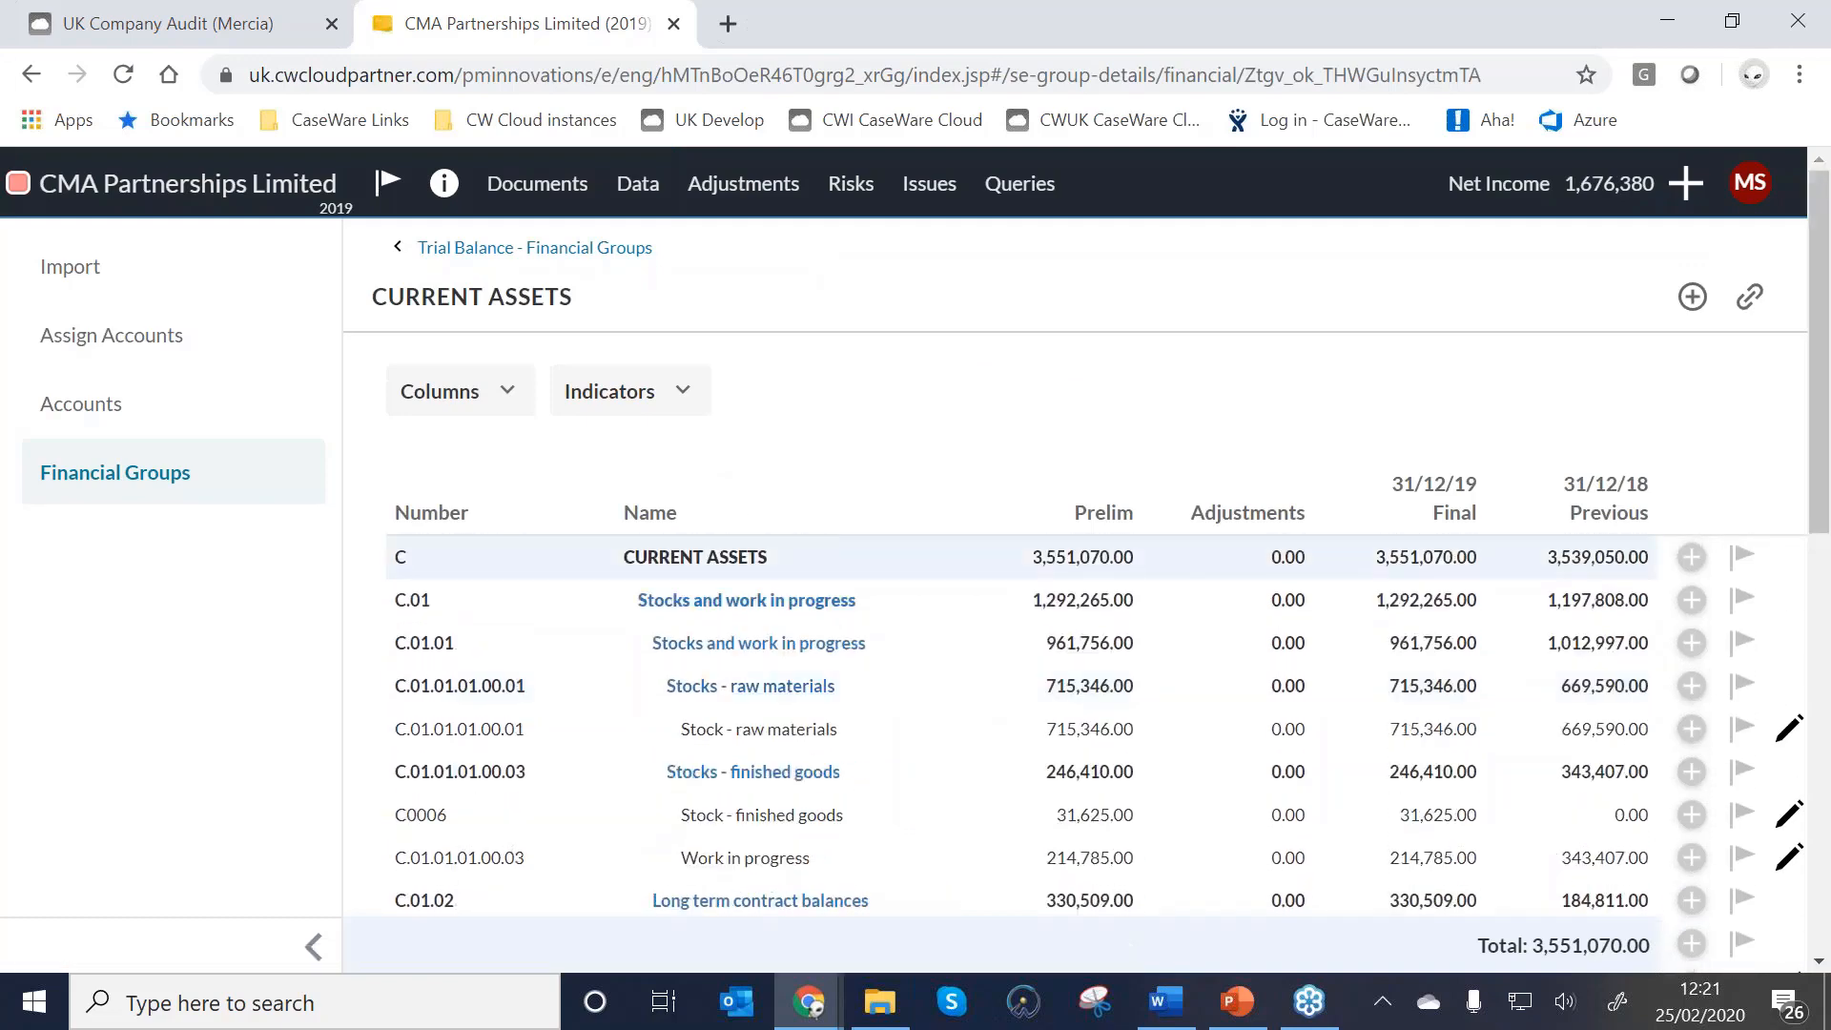
pyautogui.scroll(-1, 830, 548)
pyautogui.scroll(-4, 734, 704)
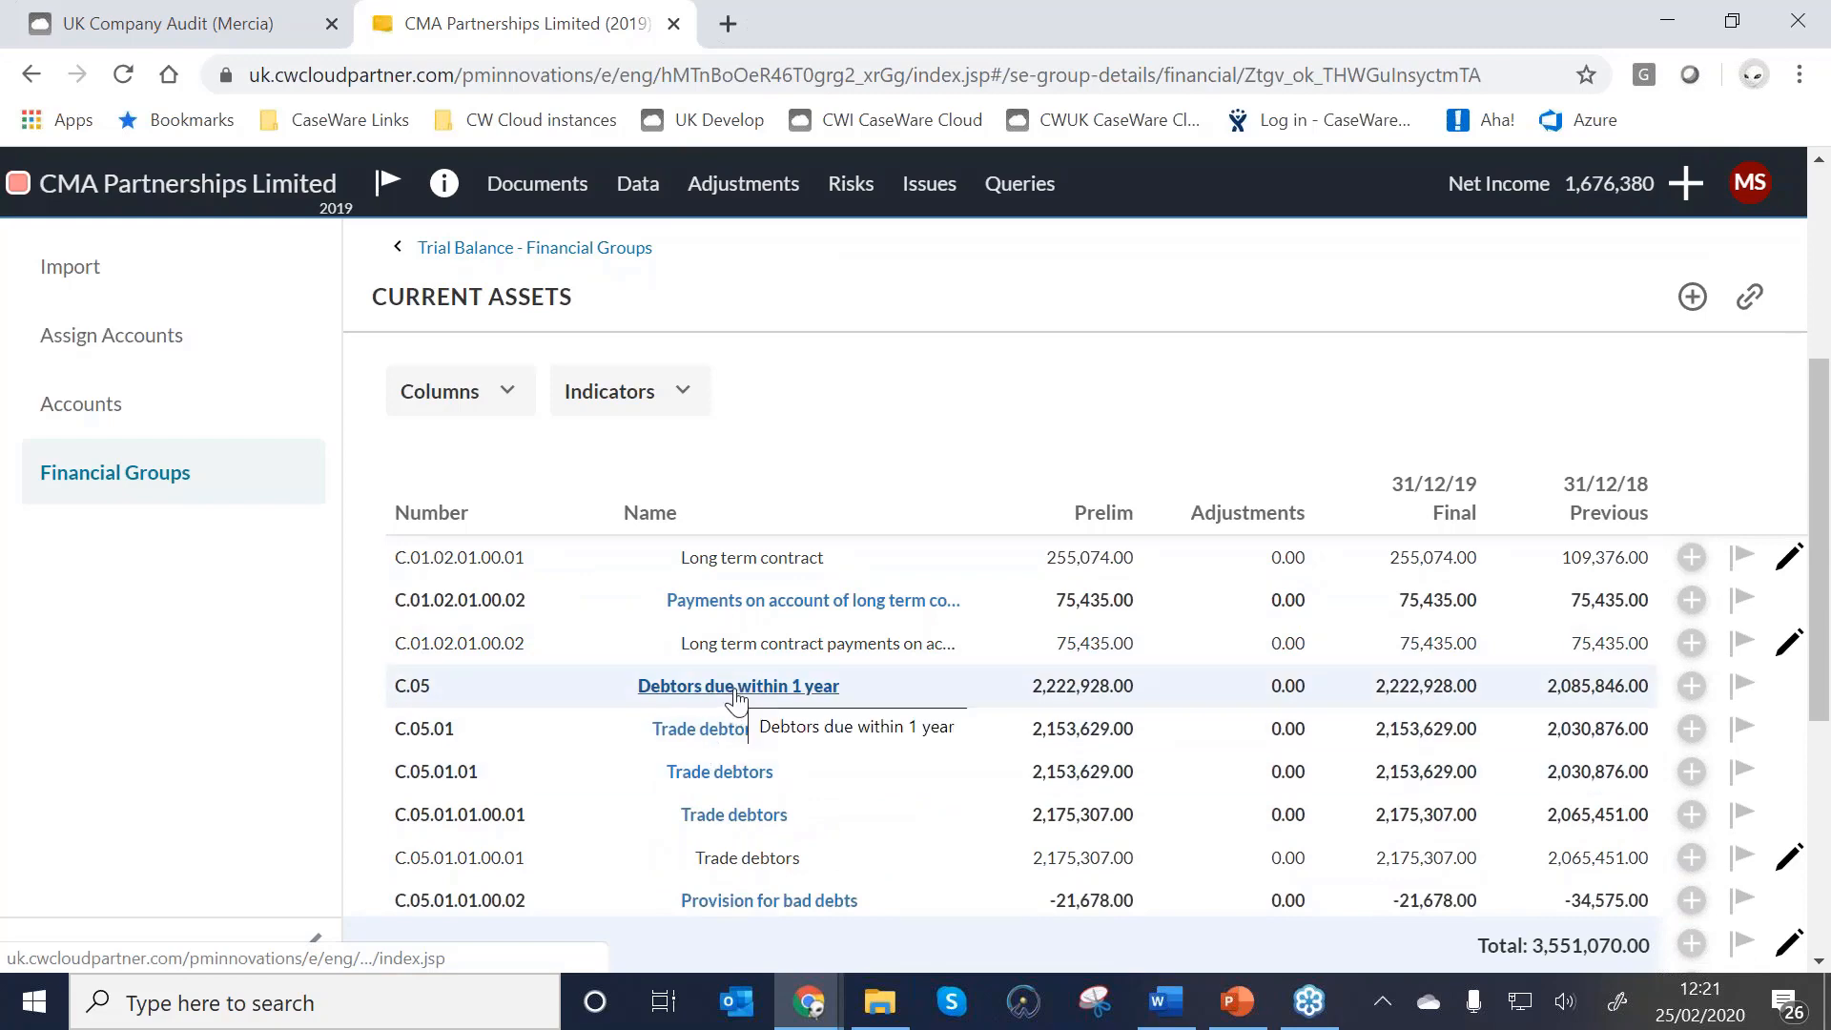
pyautogui.click(730, 688)
pyautogui.scroll(-2, 622, 785)
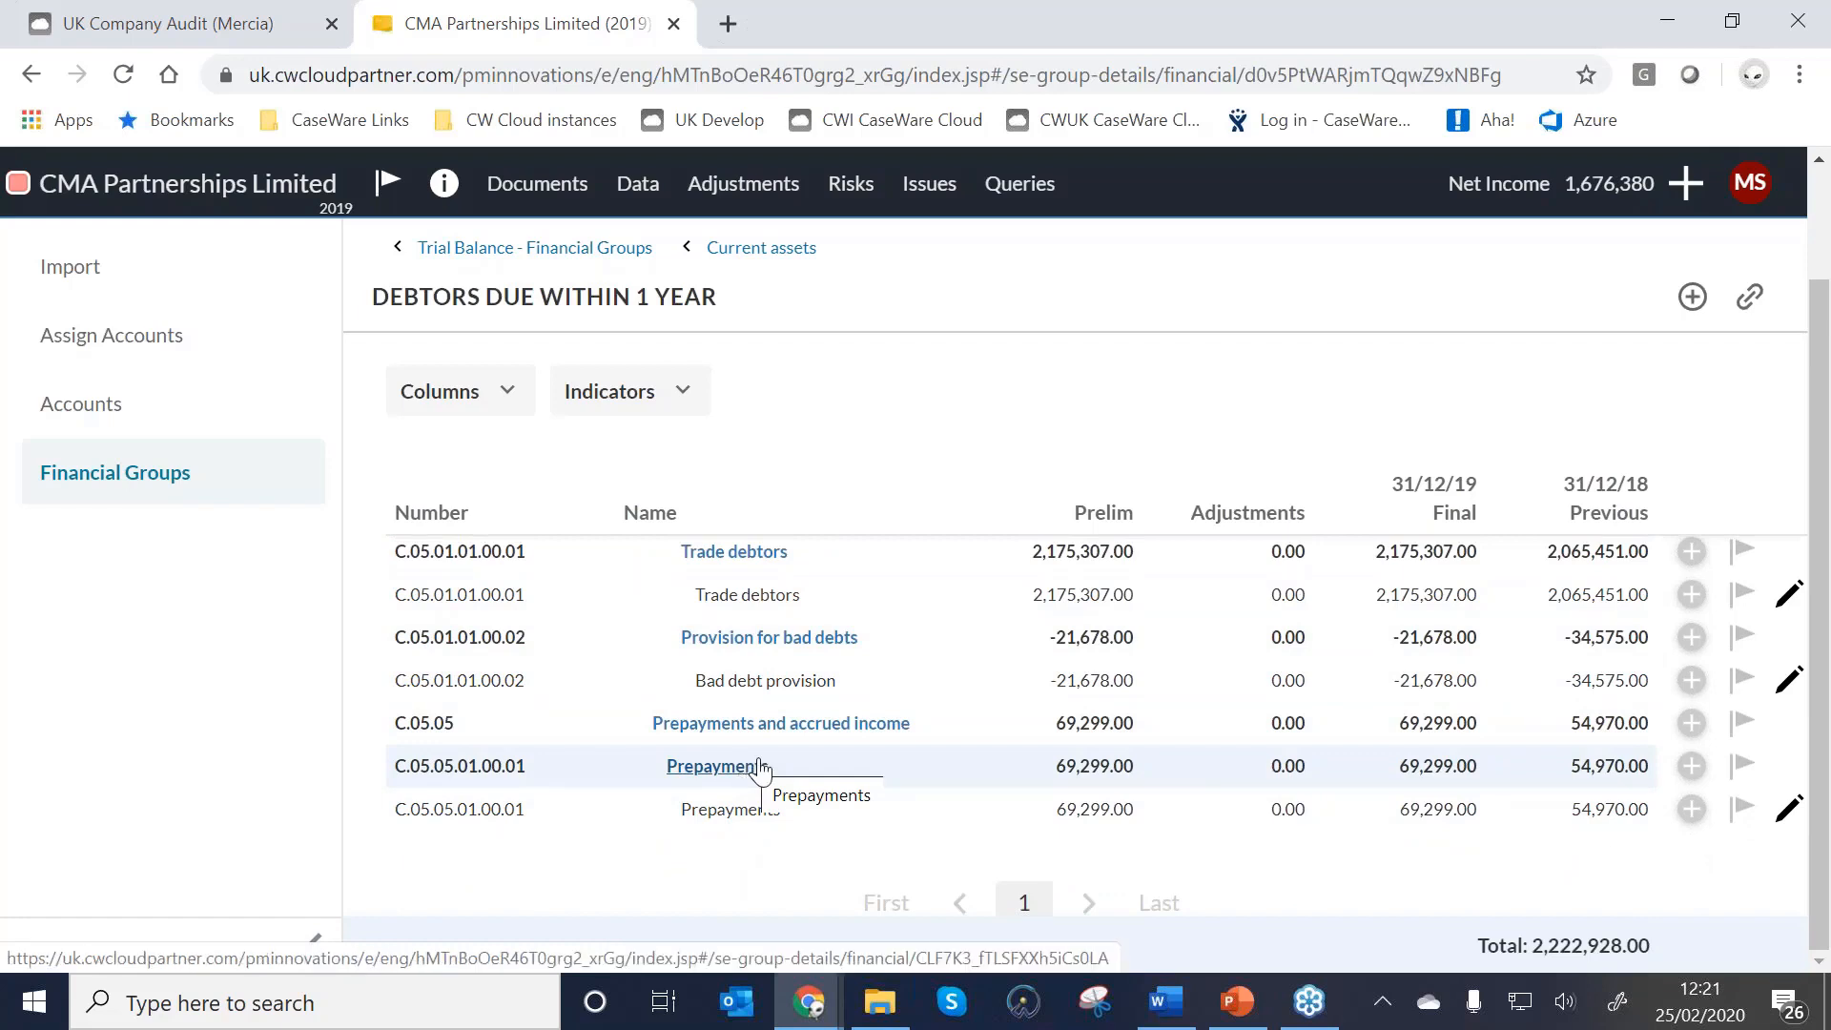
pyautogui.click(773, 250)
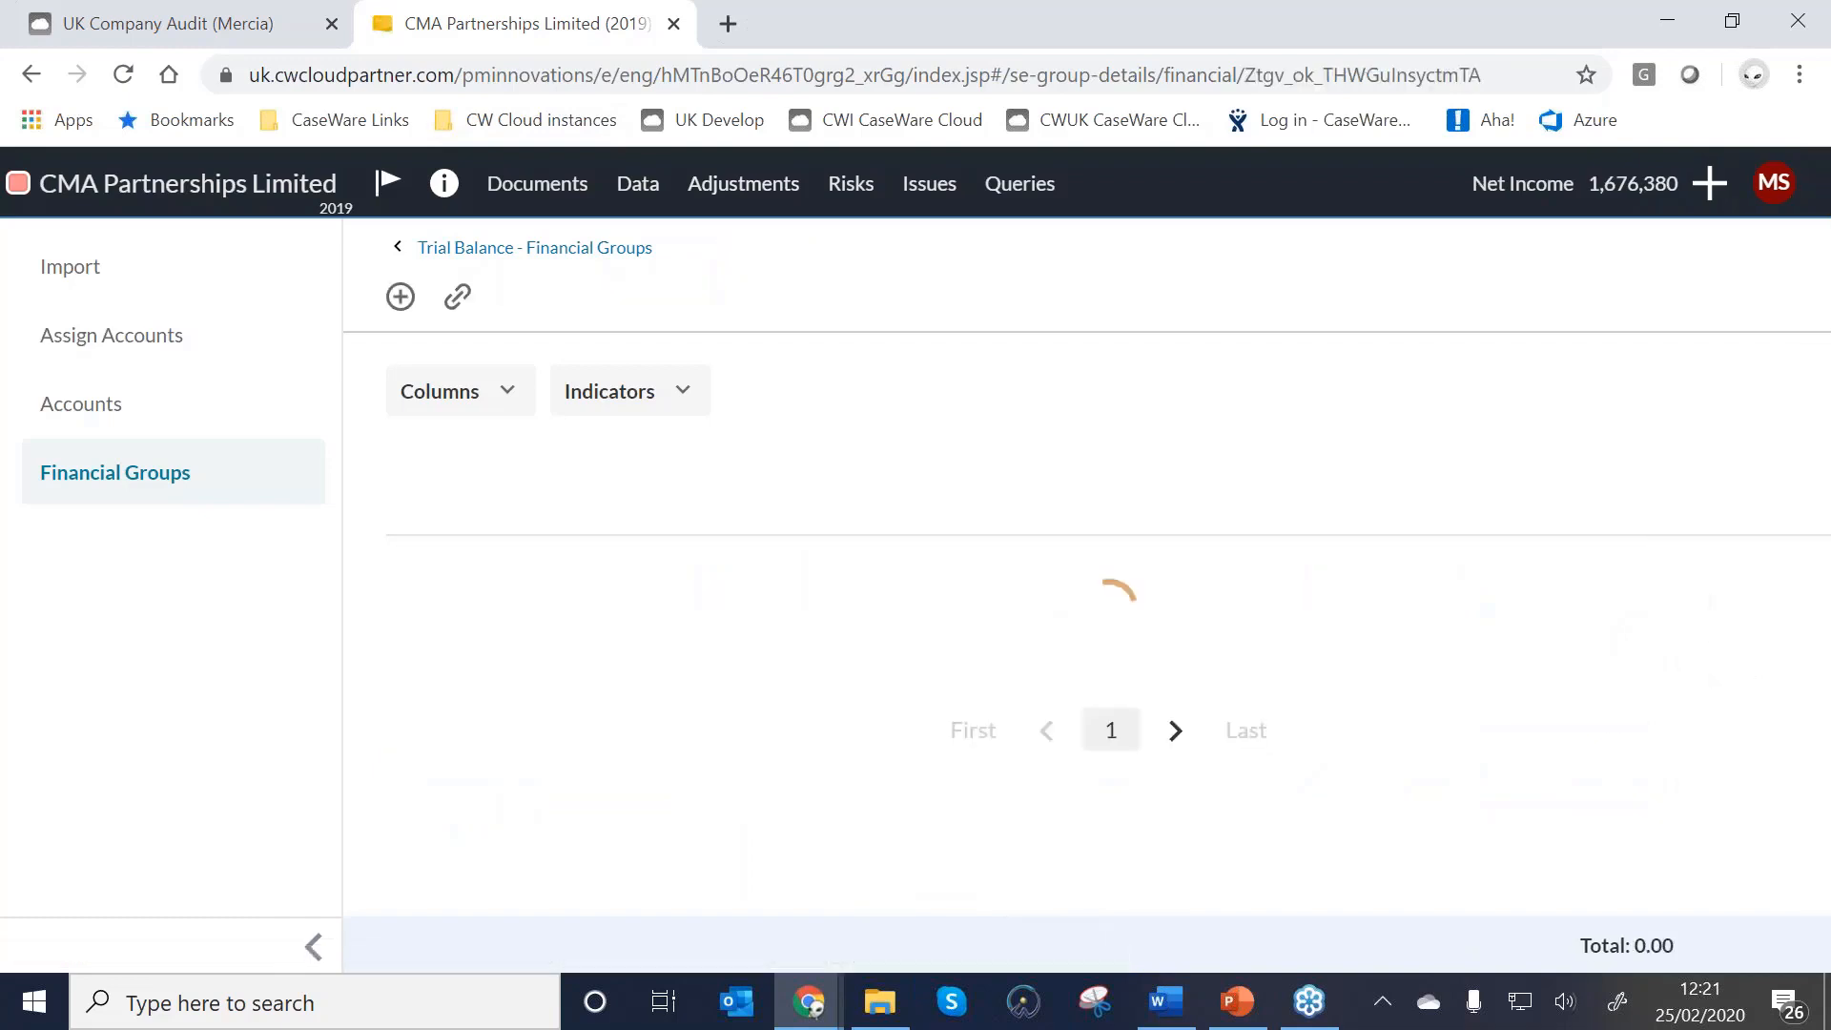
pyautogui.click(534, 248)
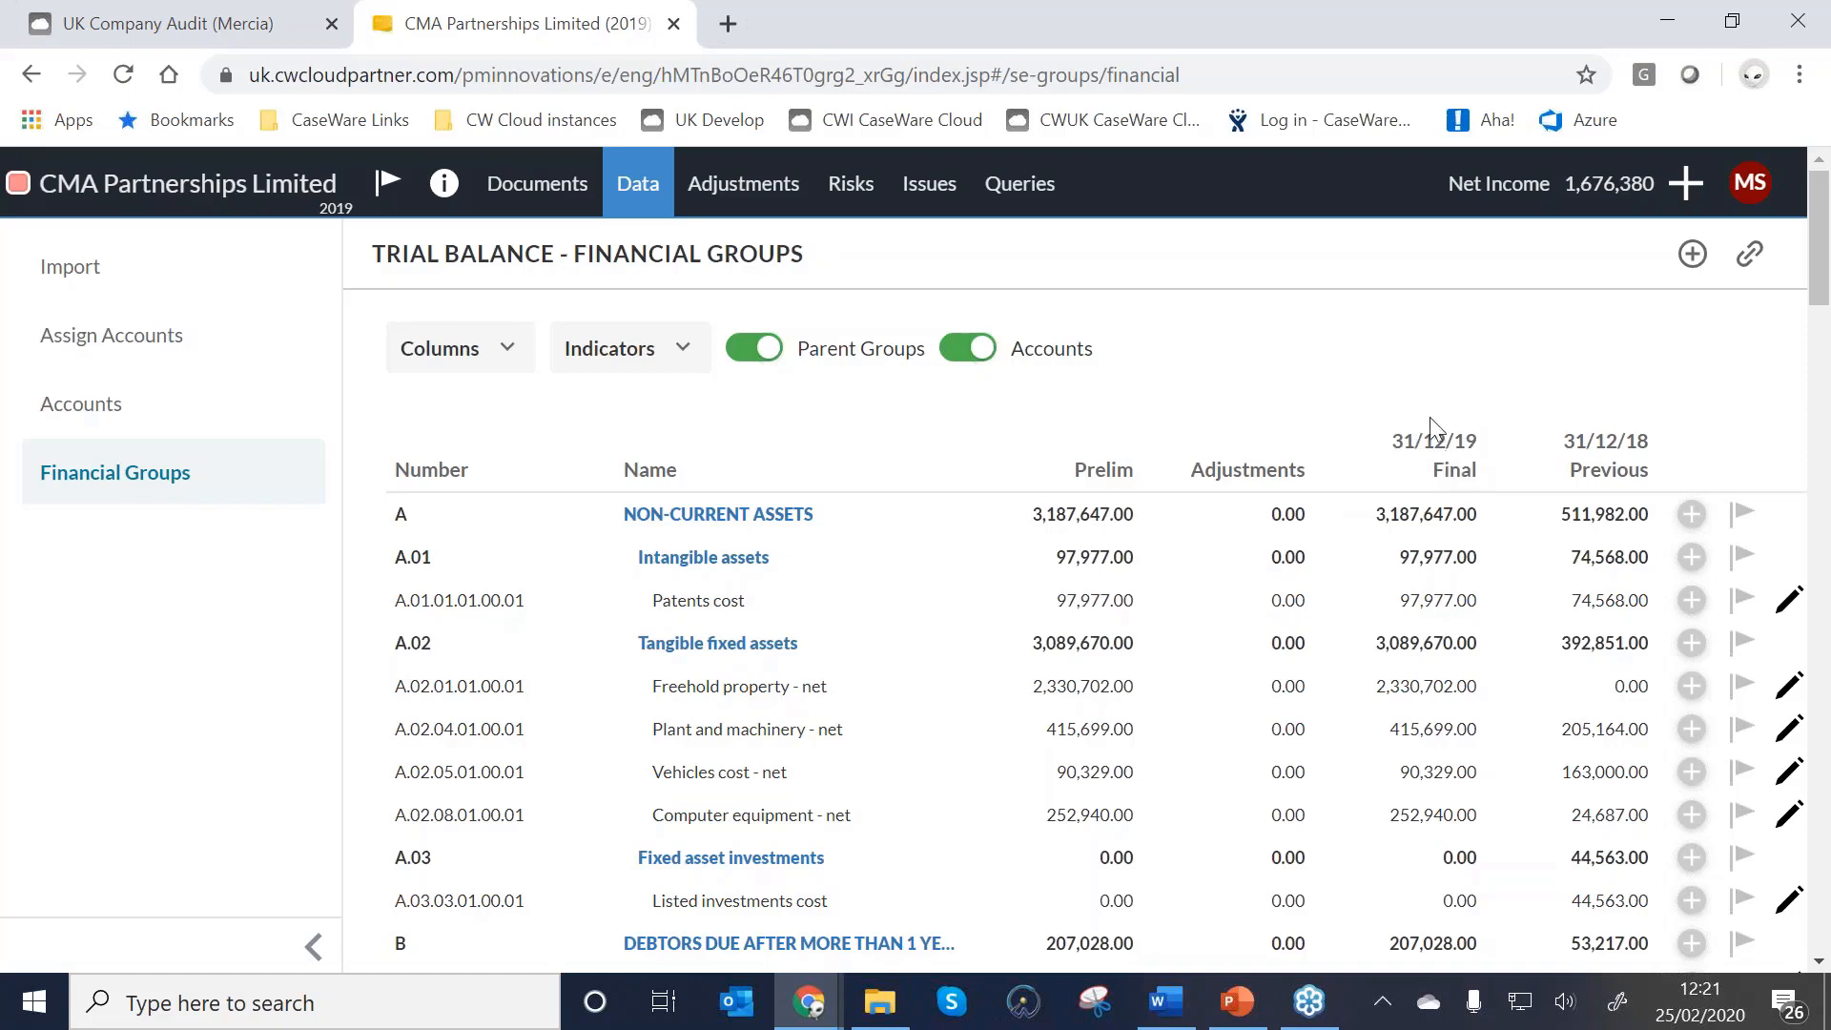
pyautogui.click(510, 187)
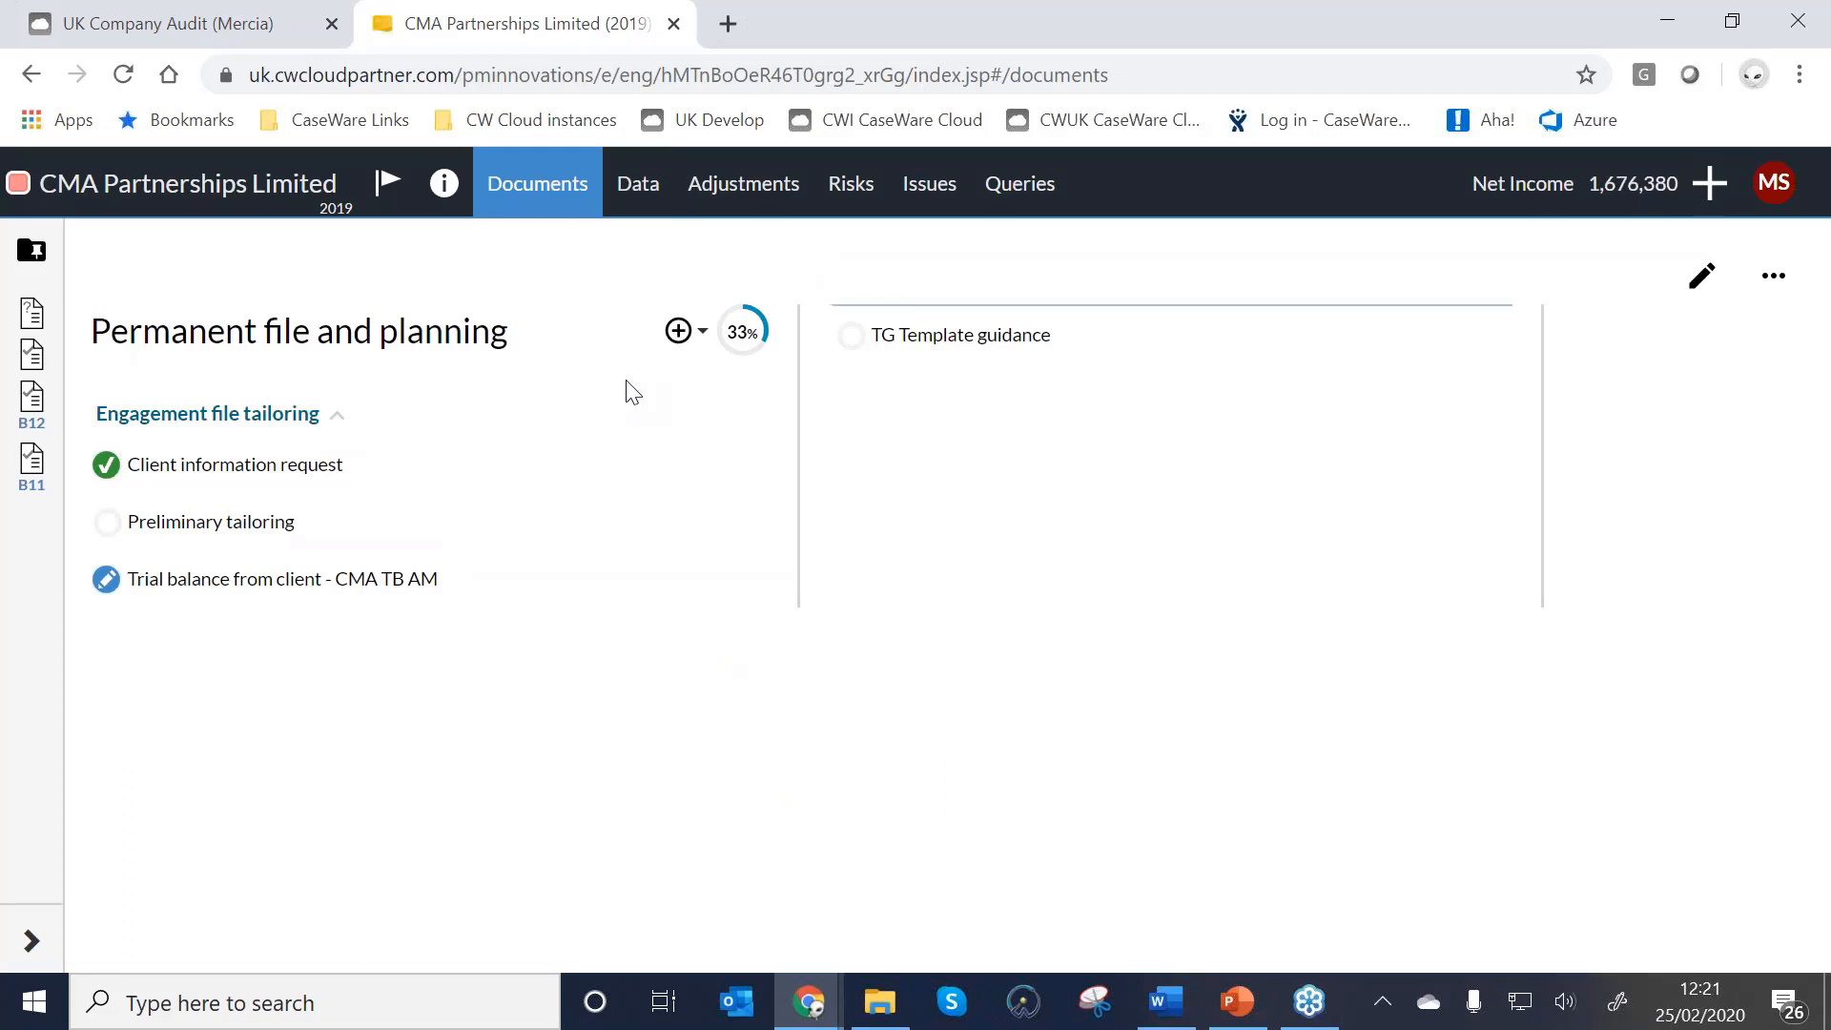
# In Preliminary tailoring, answer No to new client, choose built-in due diligence and full planning.
pyautogui.click(196, 527)
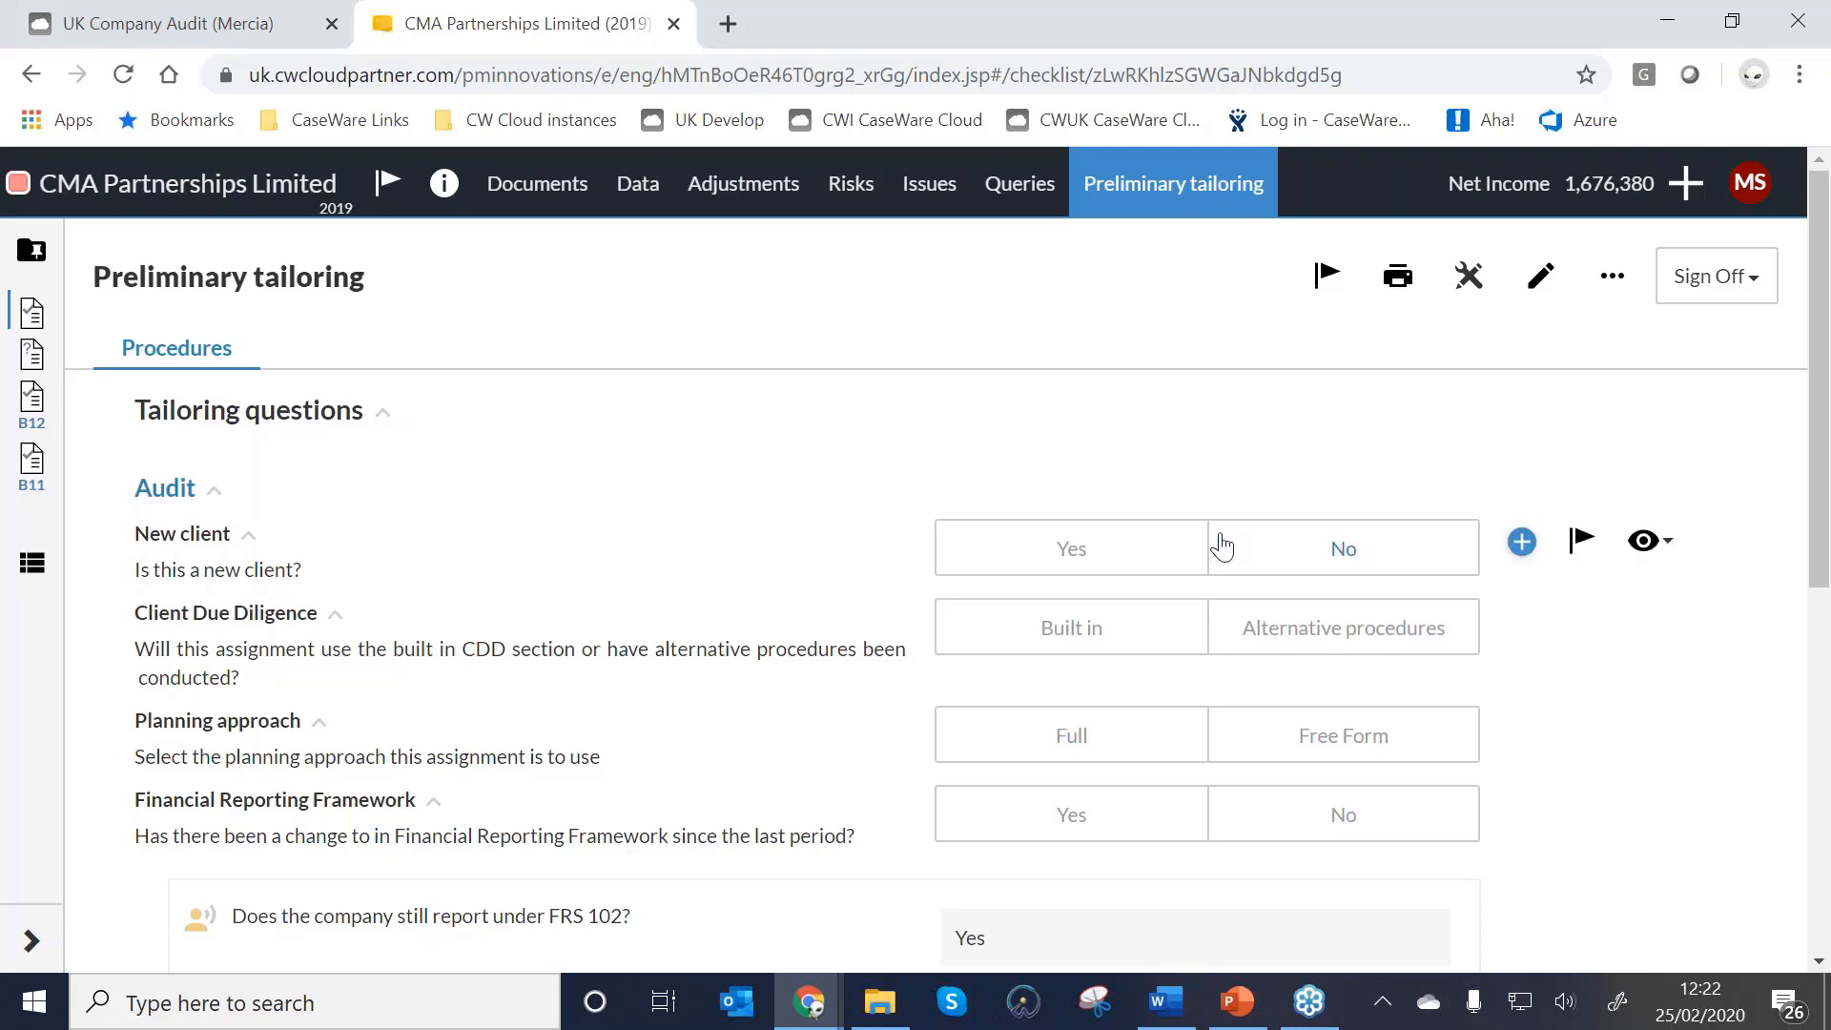
pyautogui.click(1374, 567)
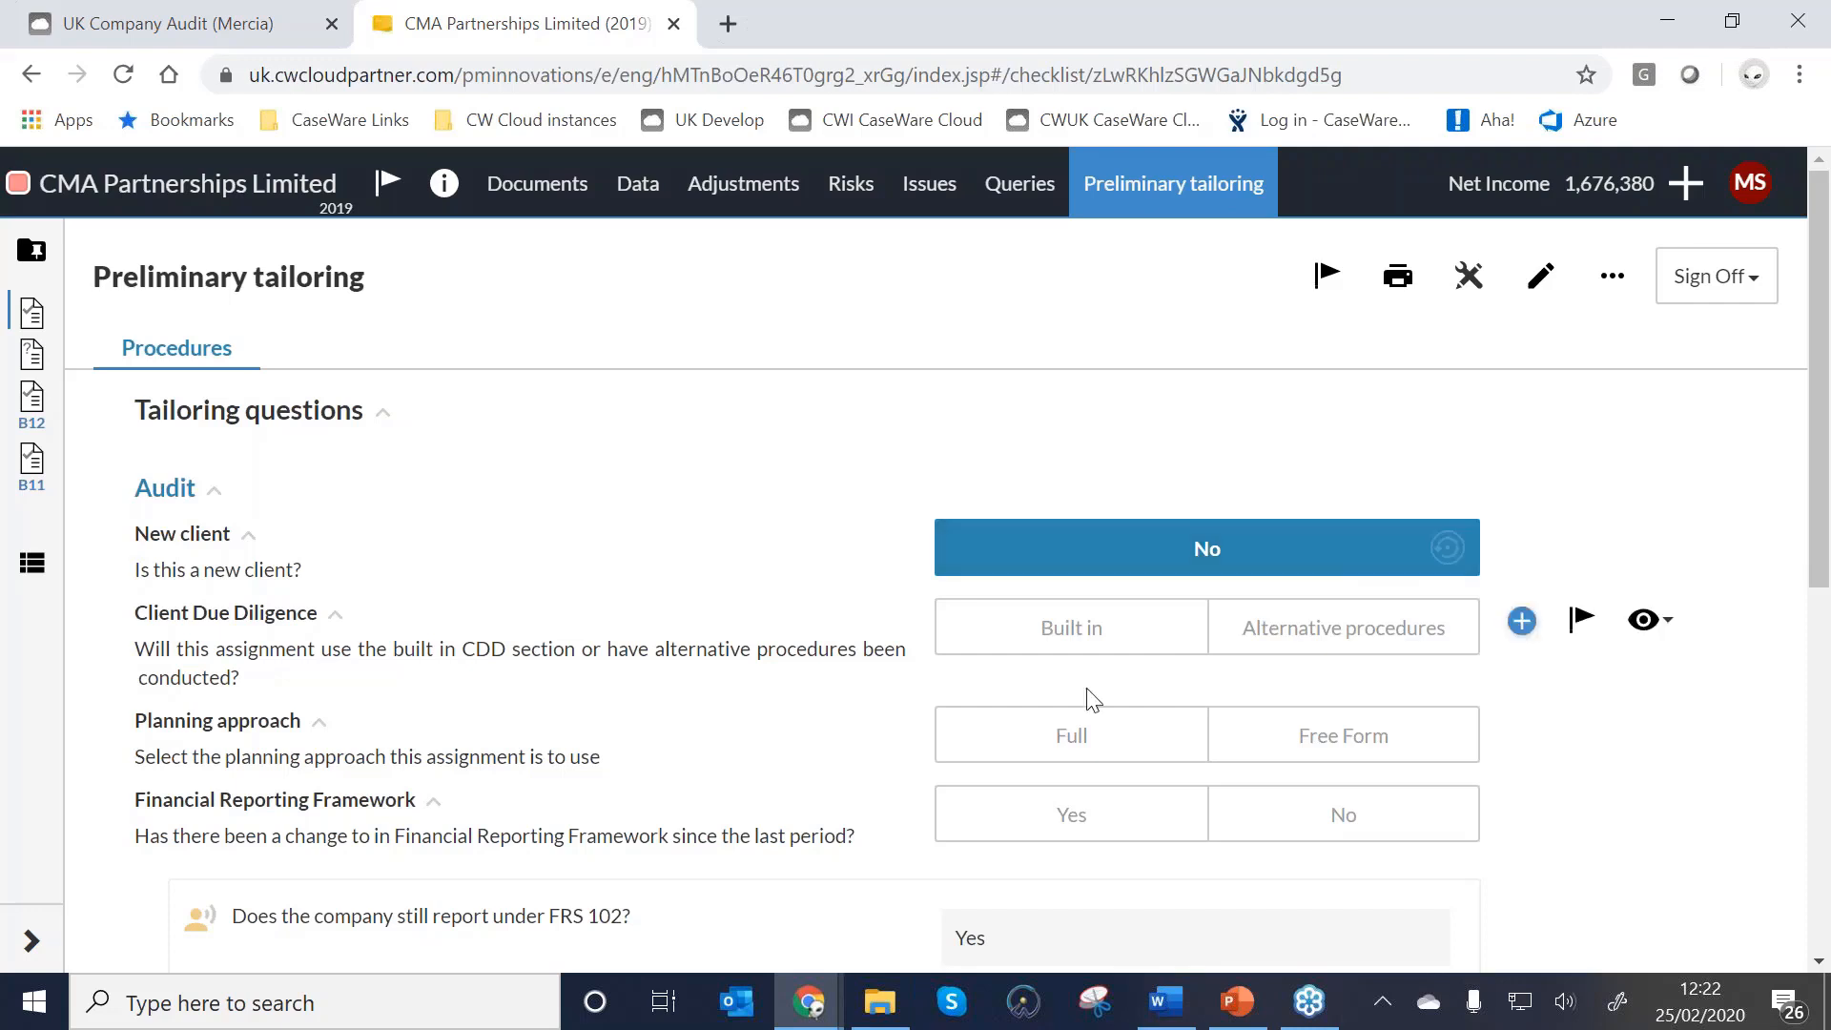
pyautogui.click(1078, 641)
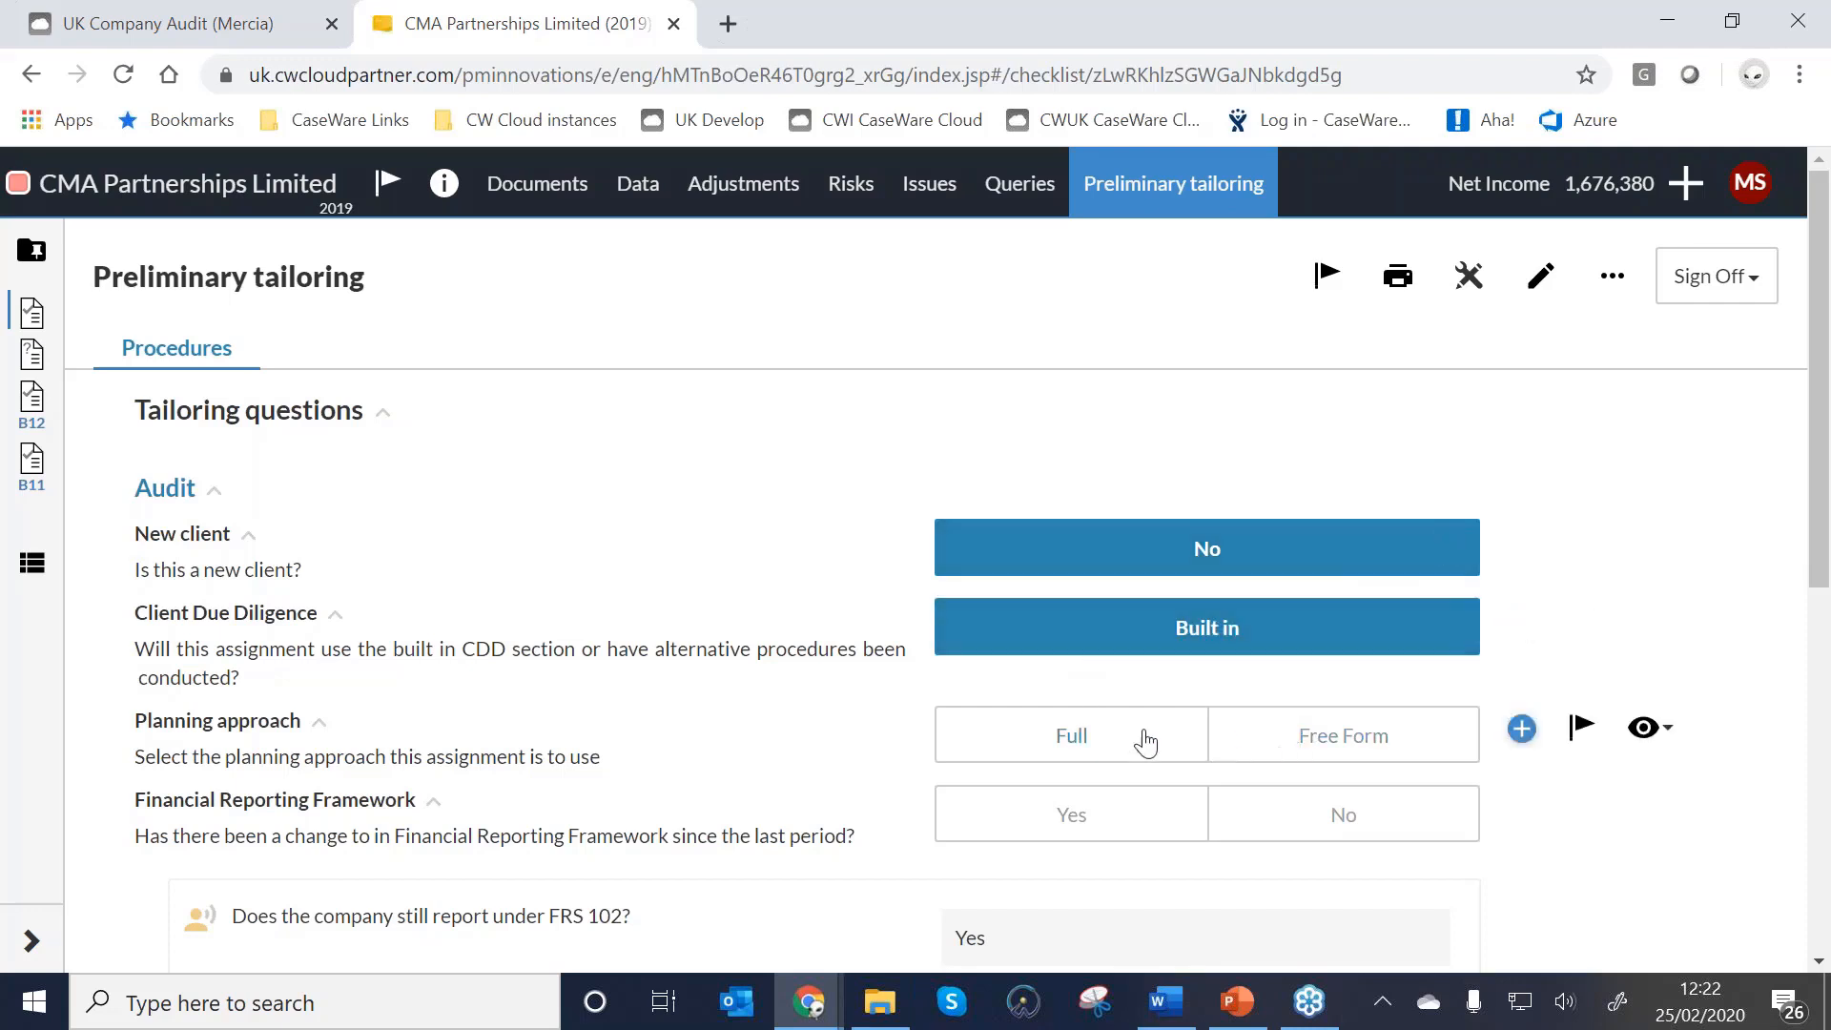
pyautogui.click(1095, 734)
pyautogui.scroll(-1, 1488, 820)
pyautogui.scroll(-1, 1426, 780)
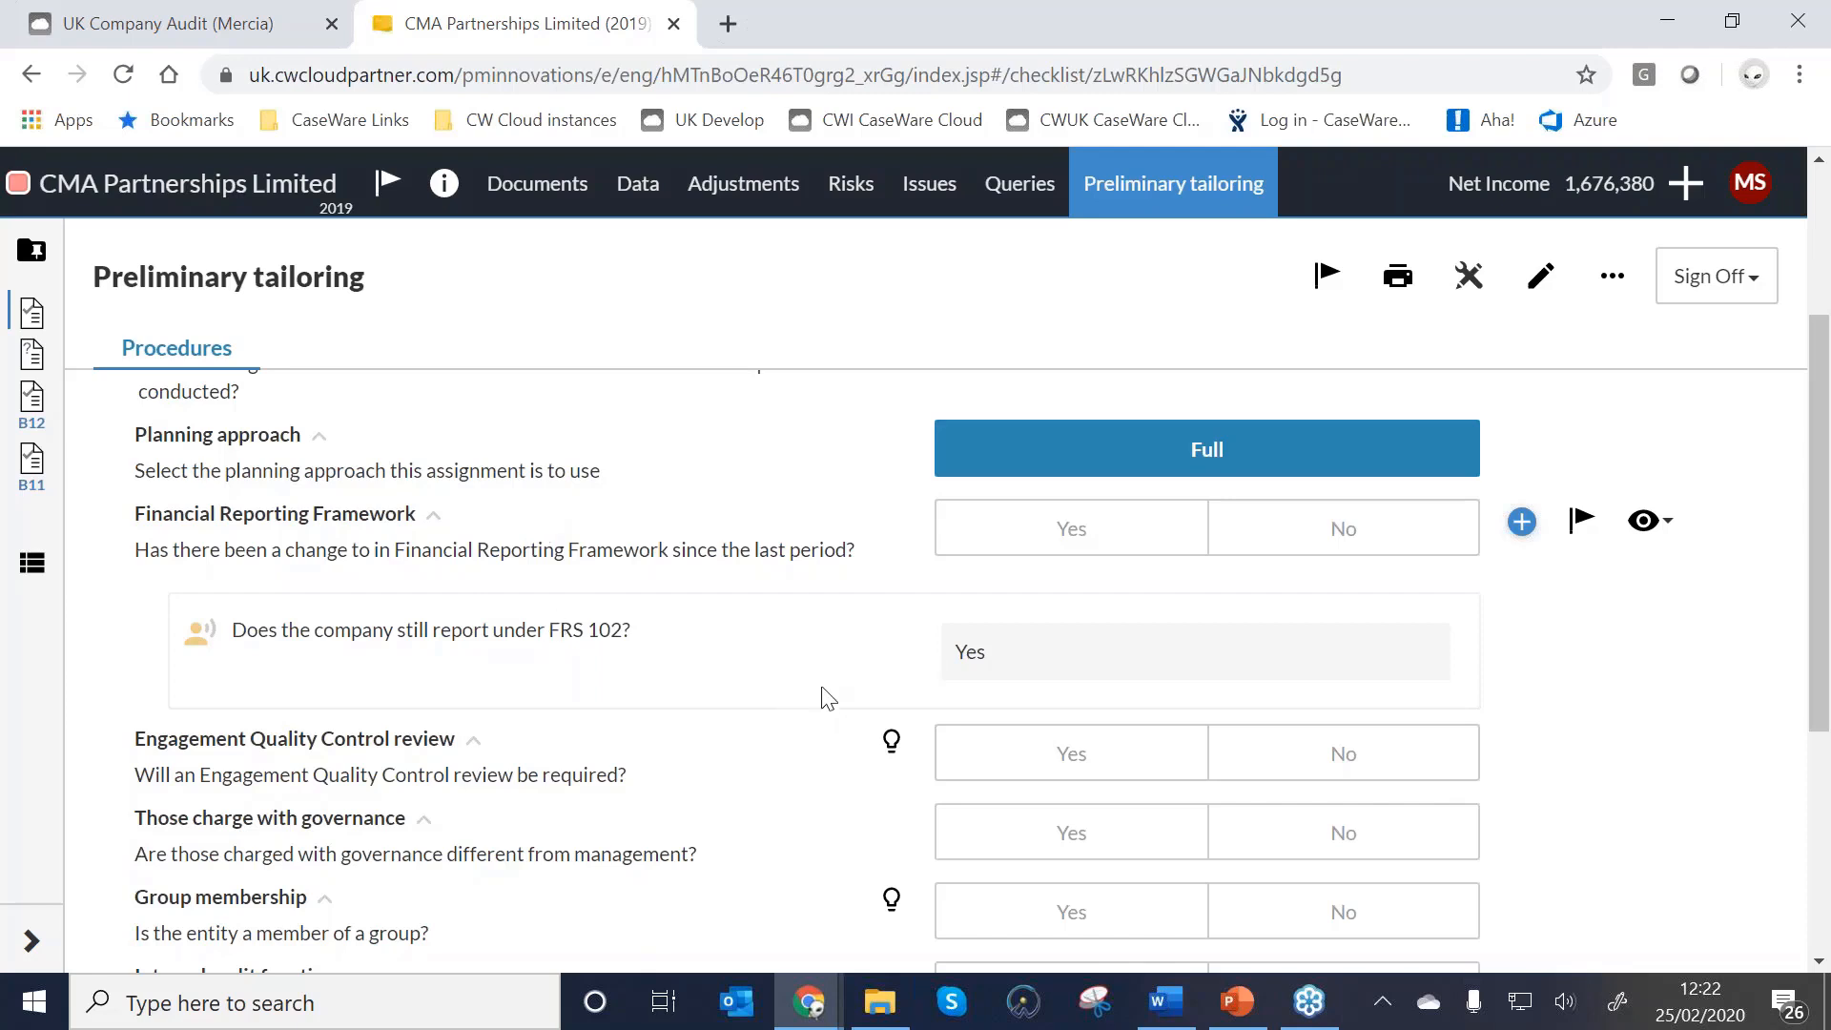
# Answer No to framework change, EQC review, governance, group, internal audit, servicing organisations, experts and PAASE.
pyautogui.click(1303, 523)
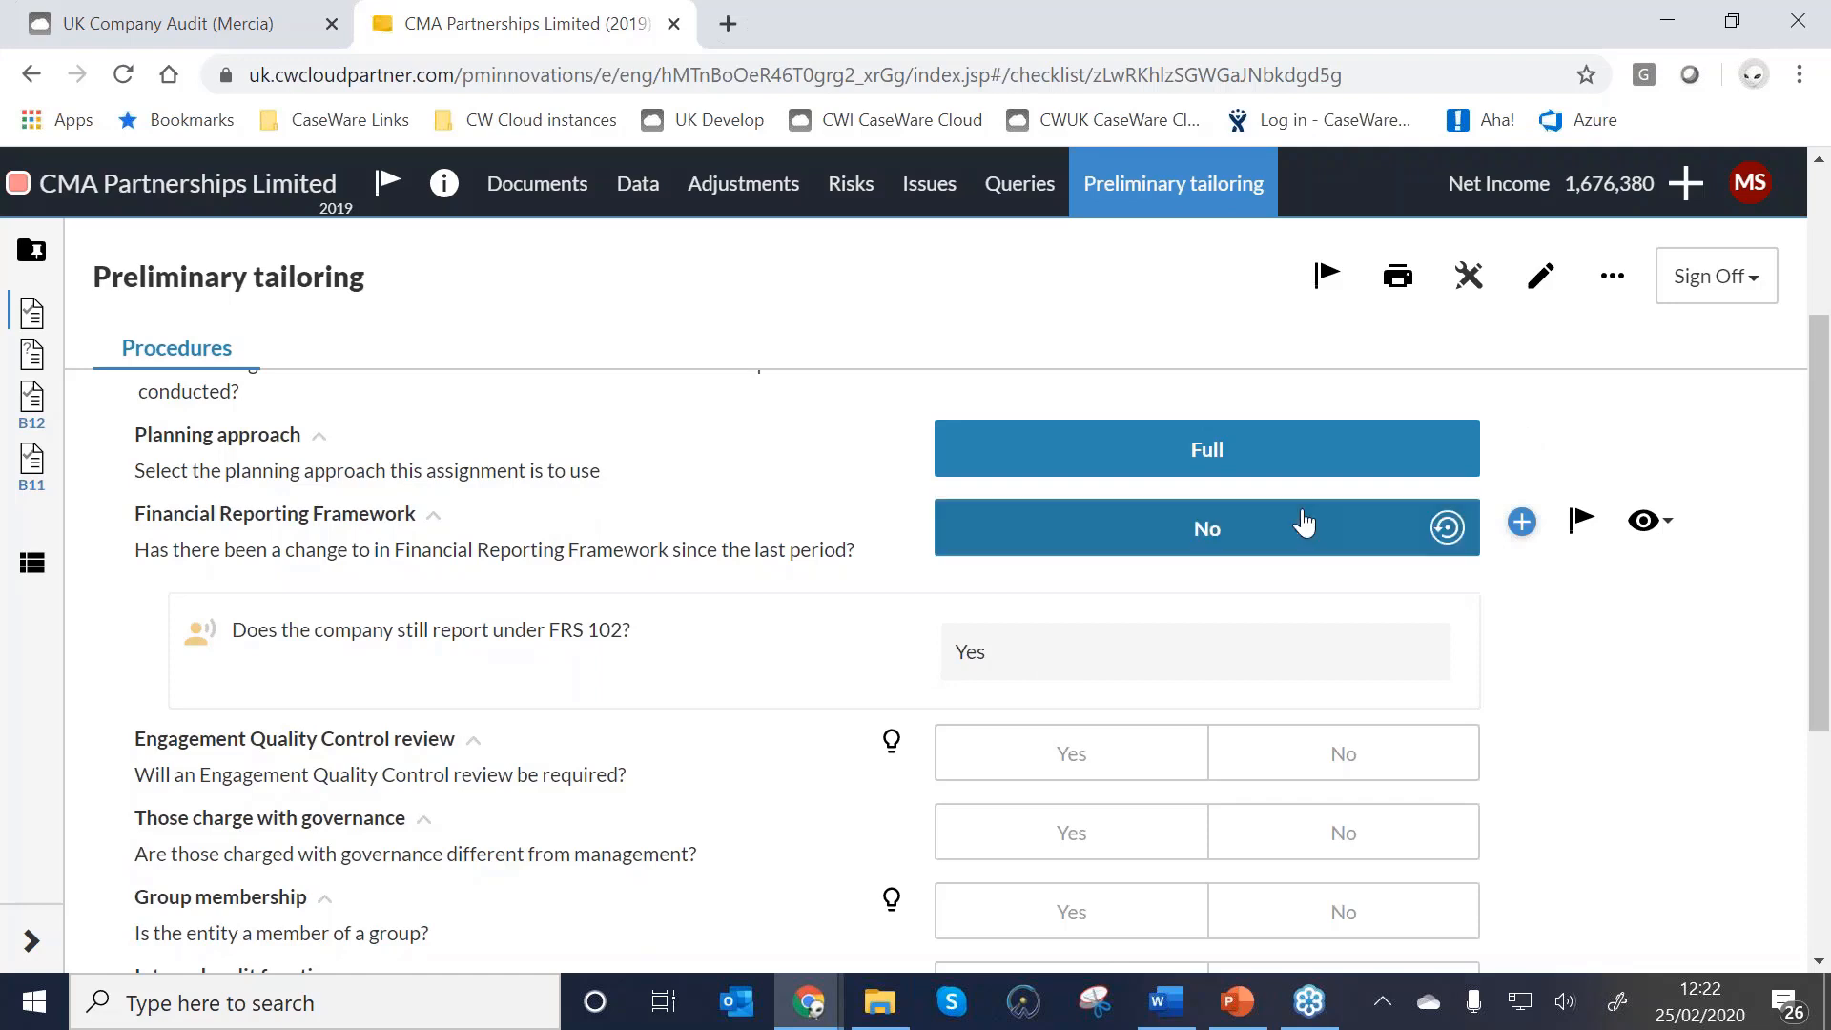
pyautogui.scroll(-1, 1304, 524)
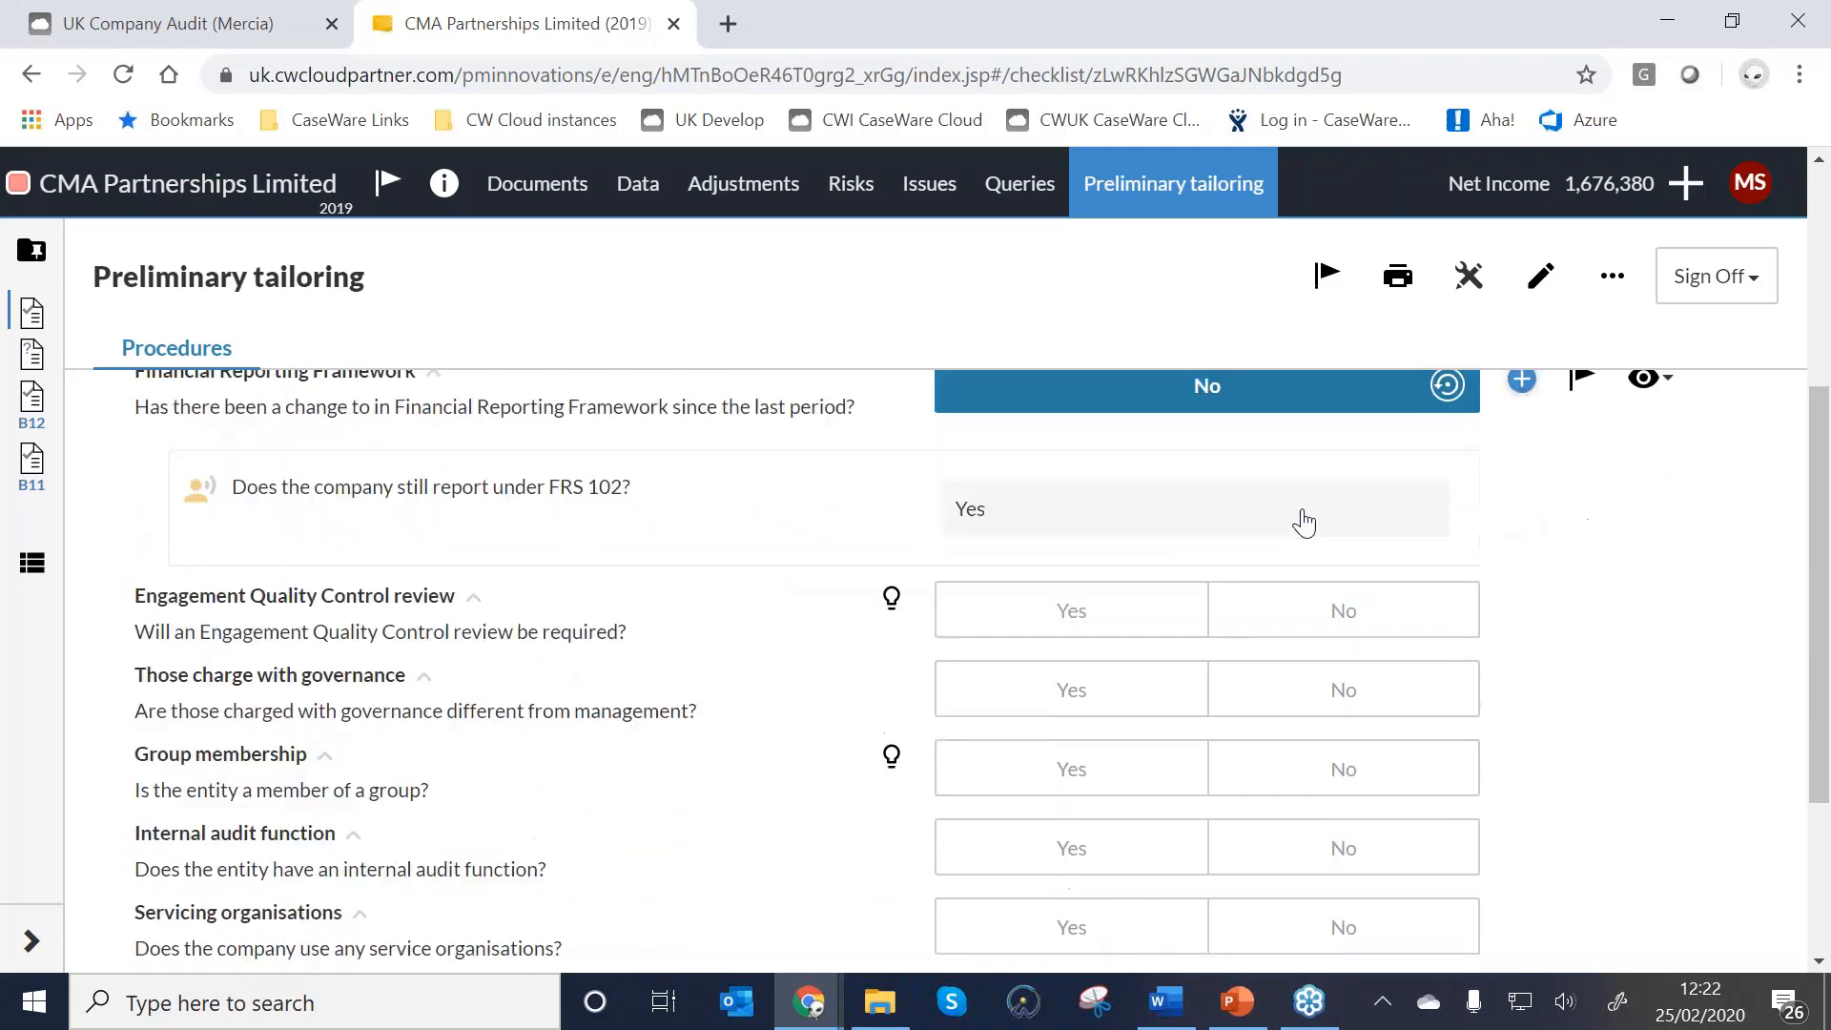
pyautogui.scroll(-1, 1304, 522)
pyautogui.click(1326, 482)
pyautogui.click(1321, 546)
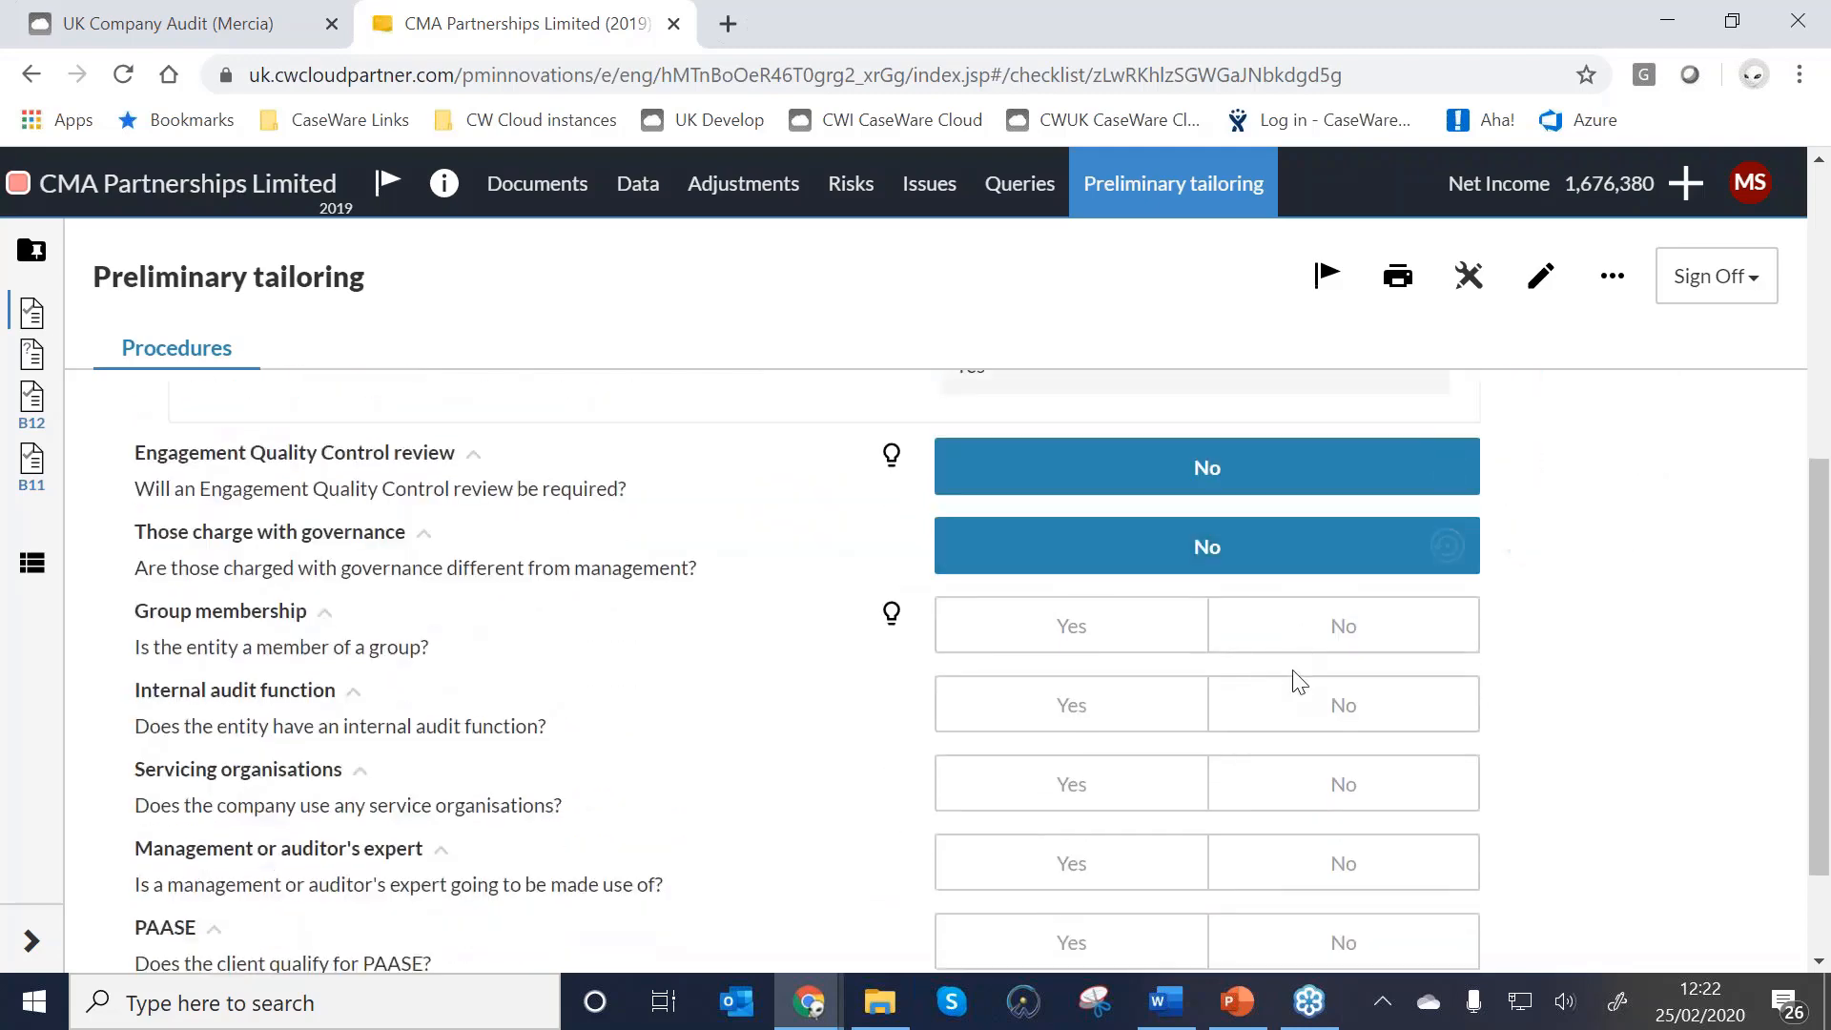
pyautogui.click(1289, 626)
pyautogui.click(1295, 705)
pyautogui.click(1300, 784)
pyautogui.click(1344, 863)
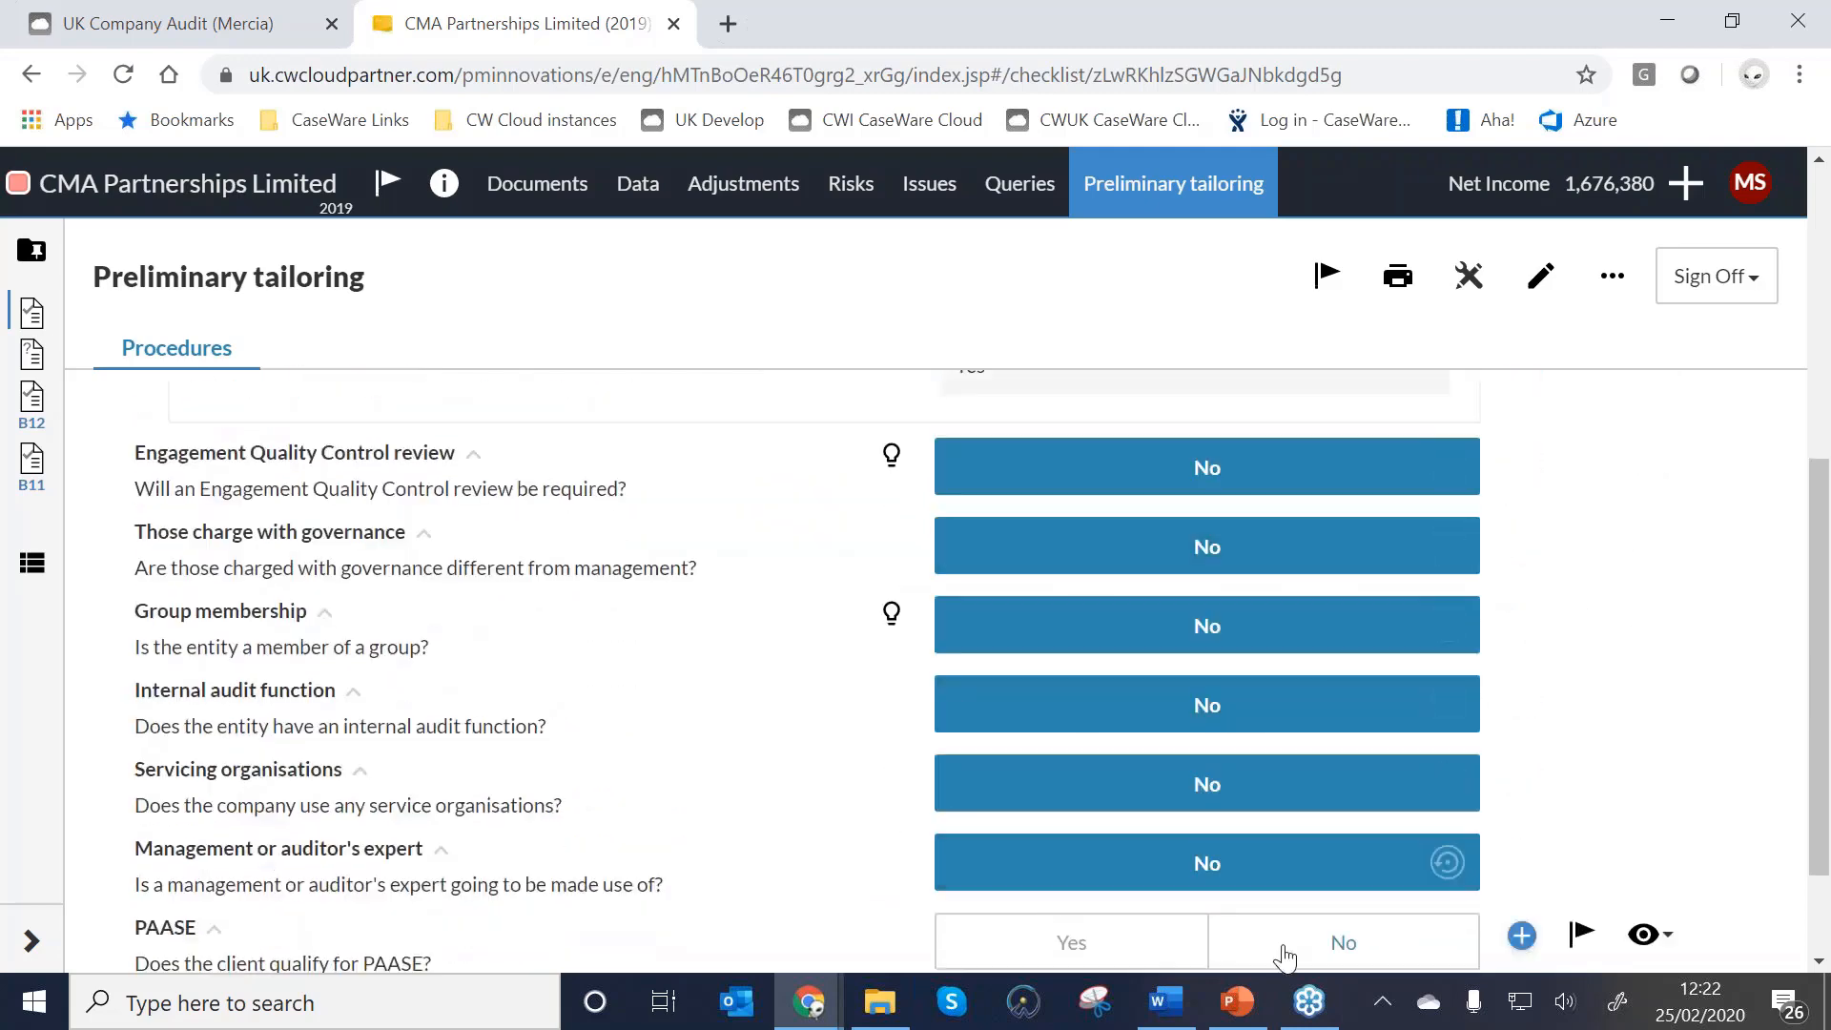
pyautogui.click(1344, 942)
pyautogui.scroll(-2, 655, 590)
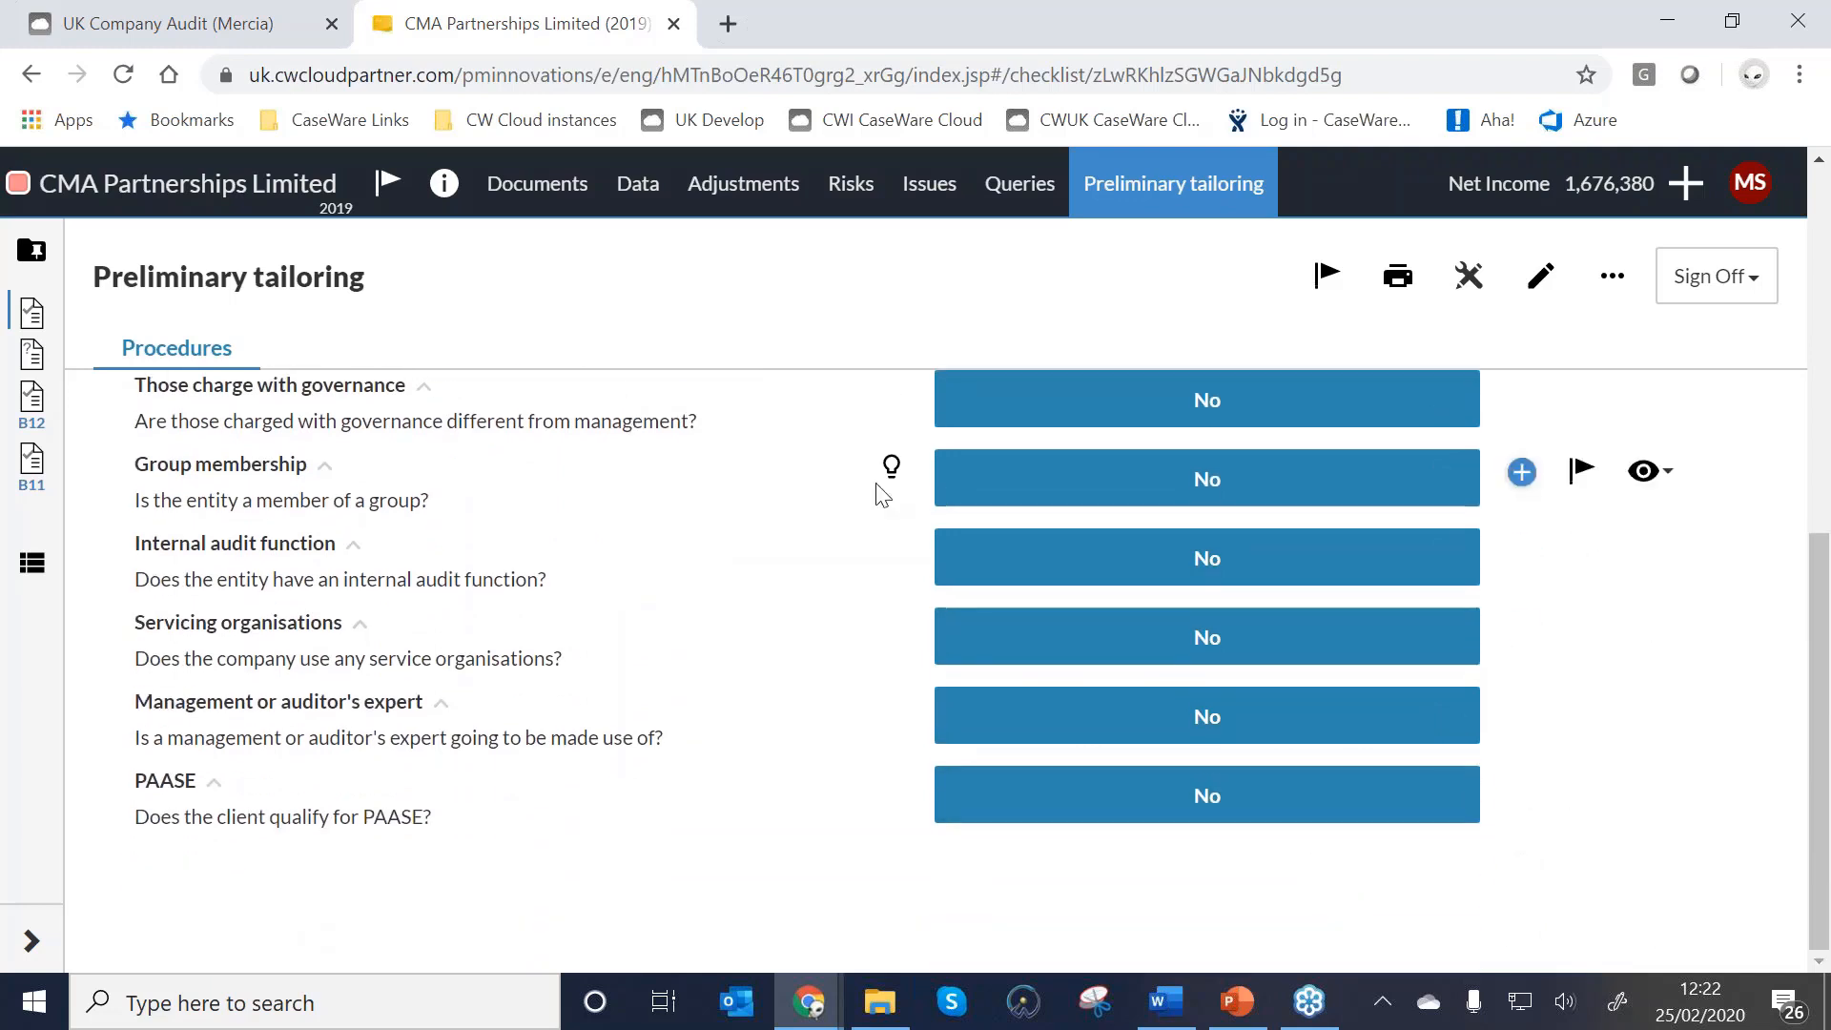
# Sign off Preliminary tailoring as preparer and return to the Documents list.
pyautogui.click(1717, 280)
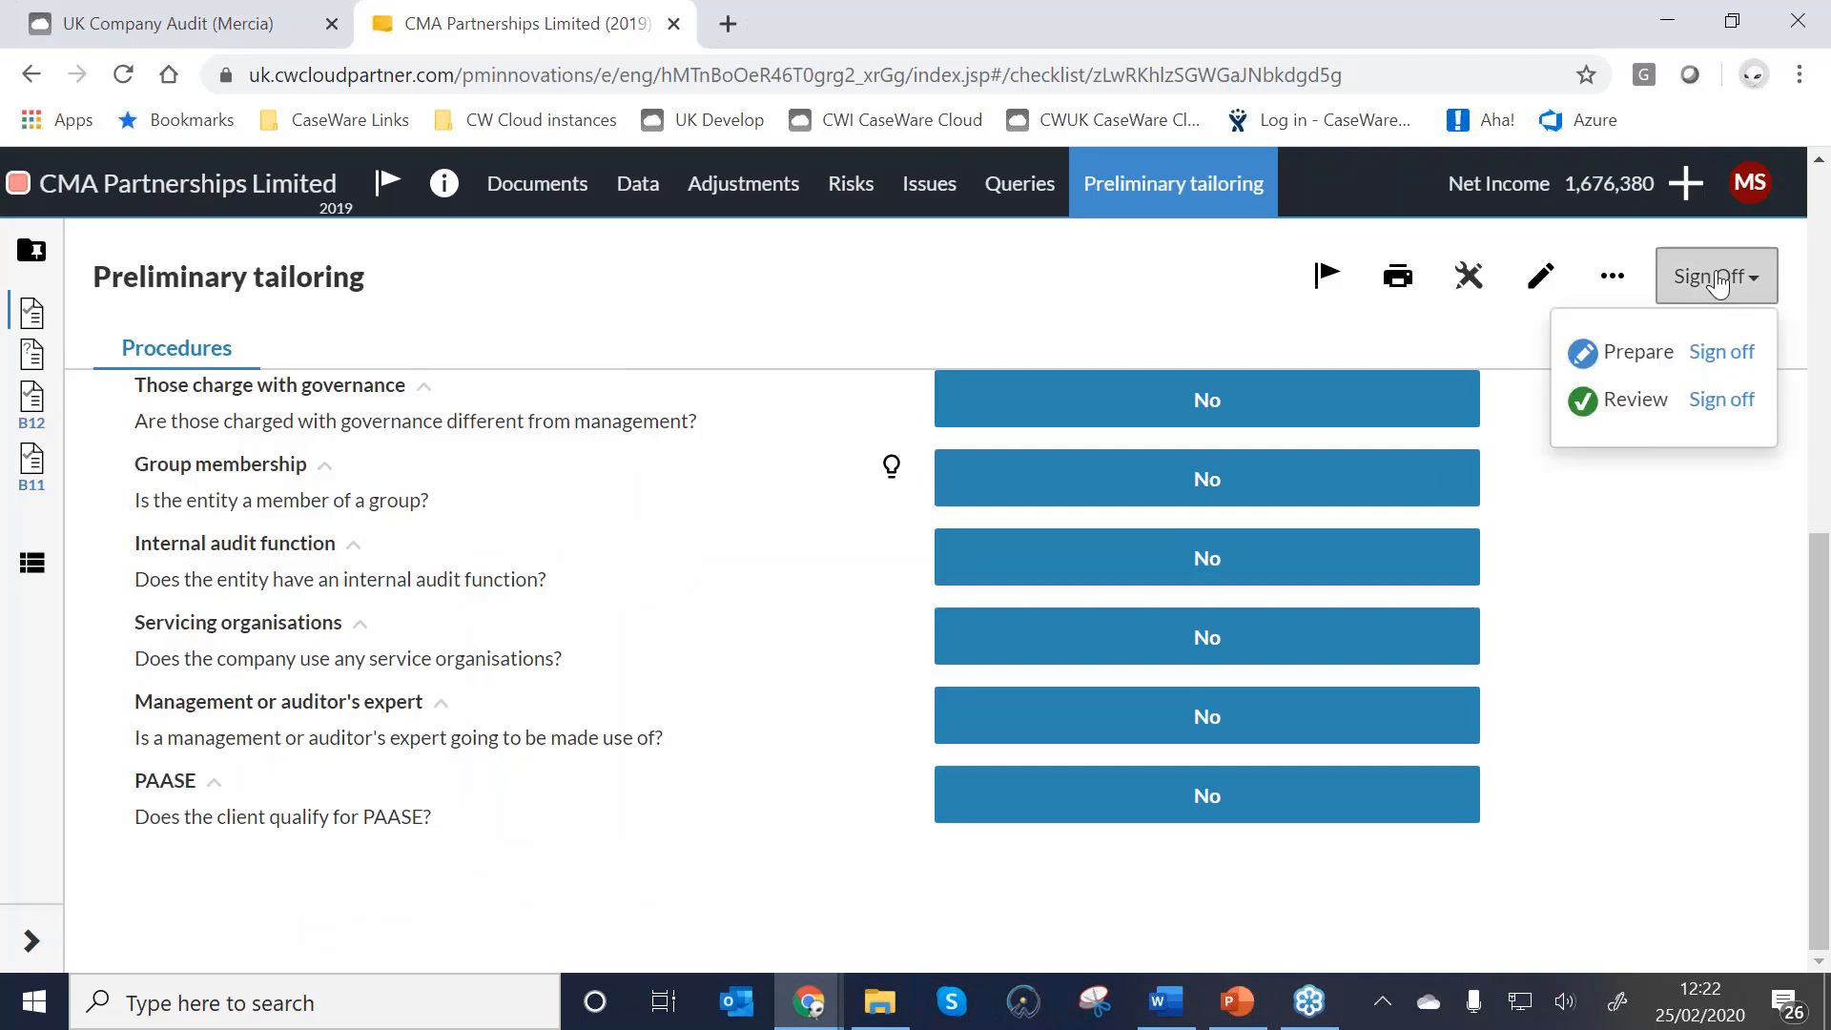
pyautogui.click(1745, 361)
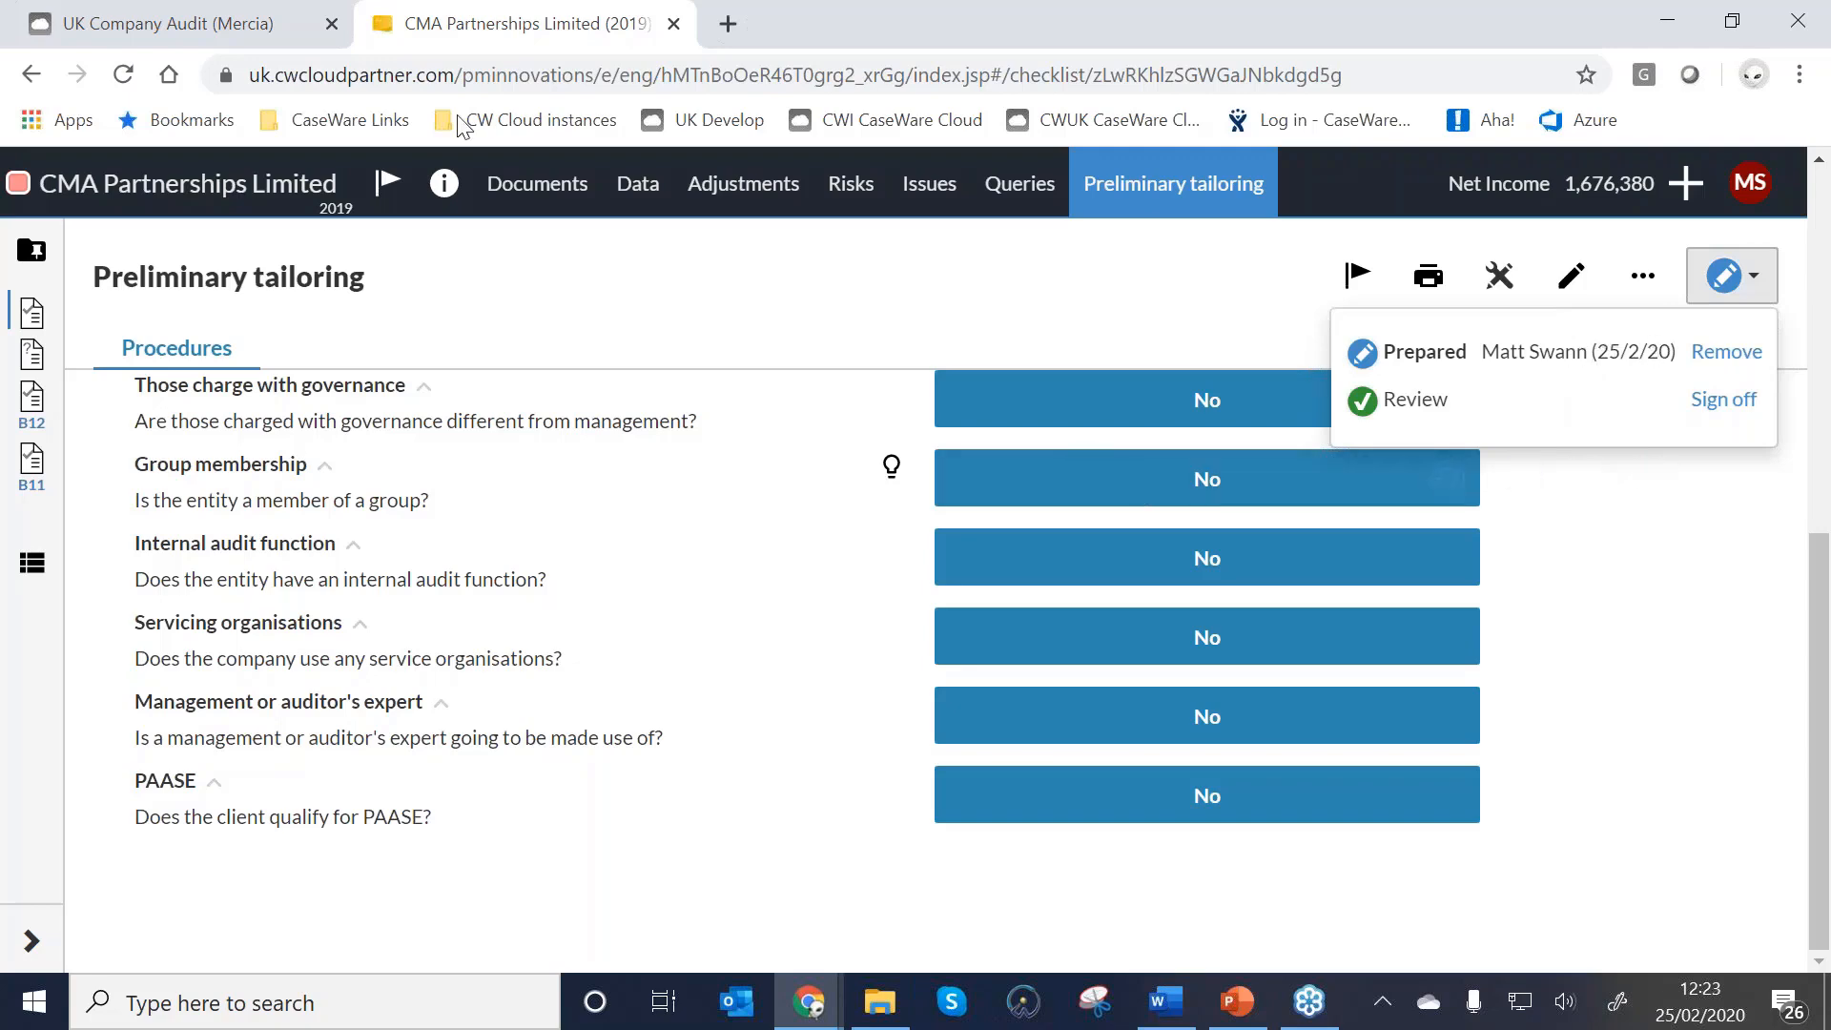
pyautogui.click(541, 187)
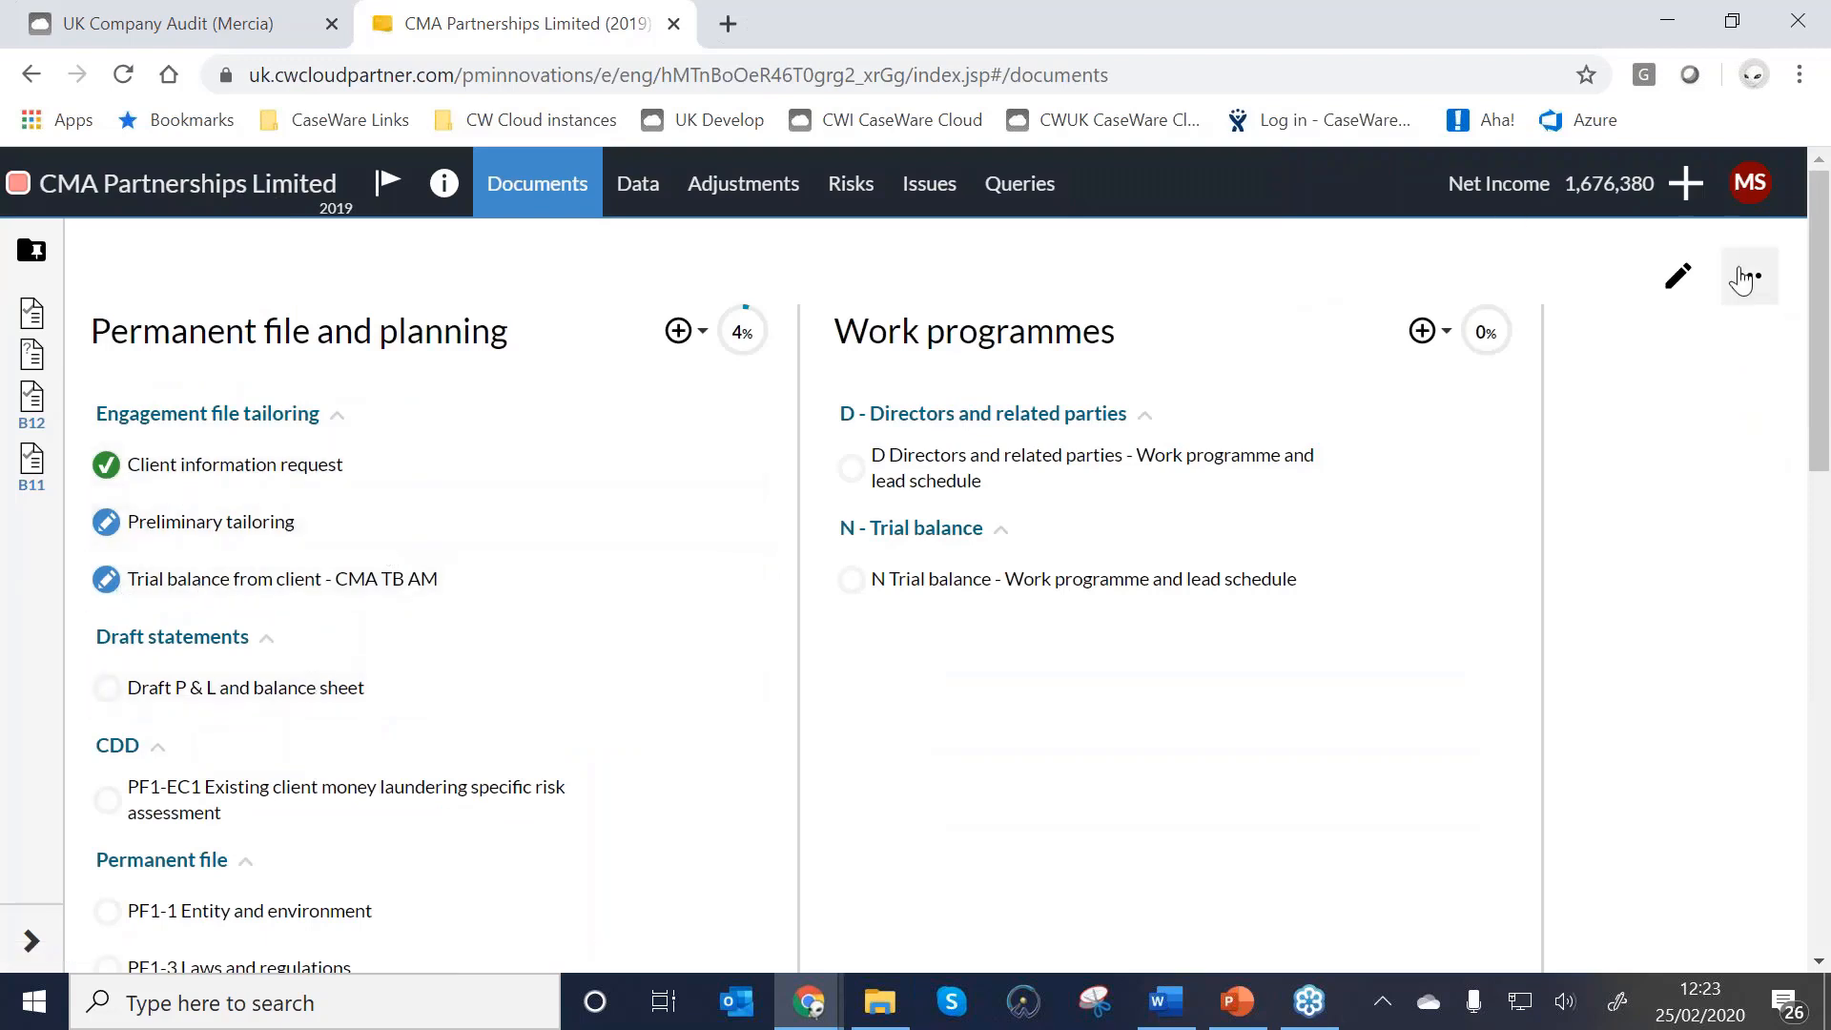
# Turn Detailed View on and back off in the document list view options.
pyautogui.click(1741, 279)
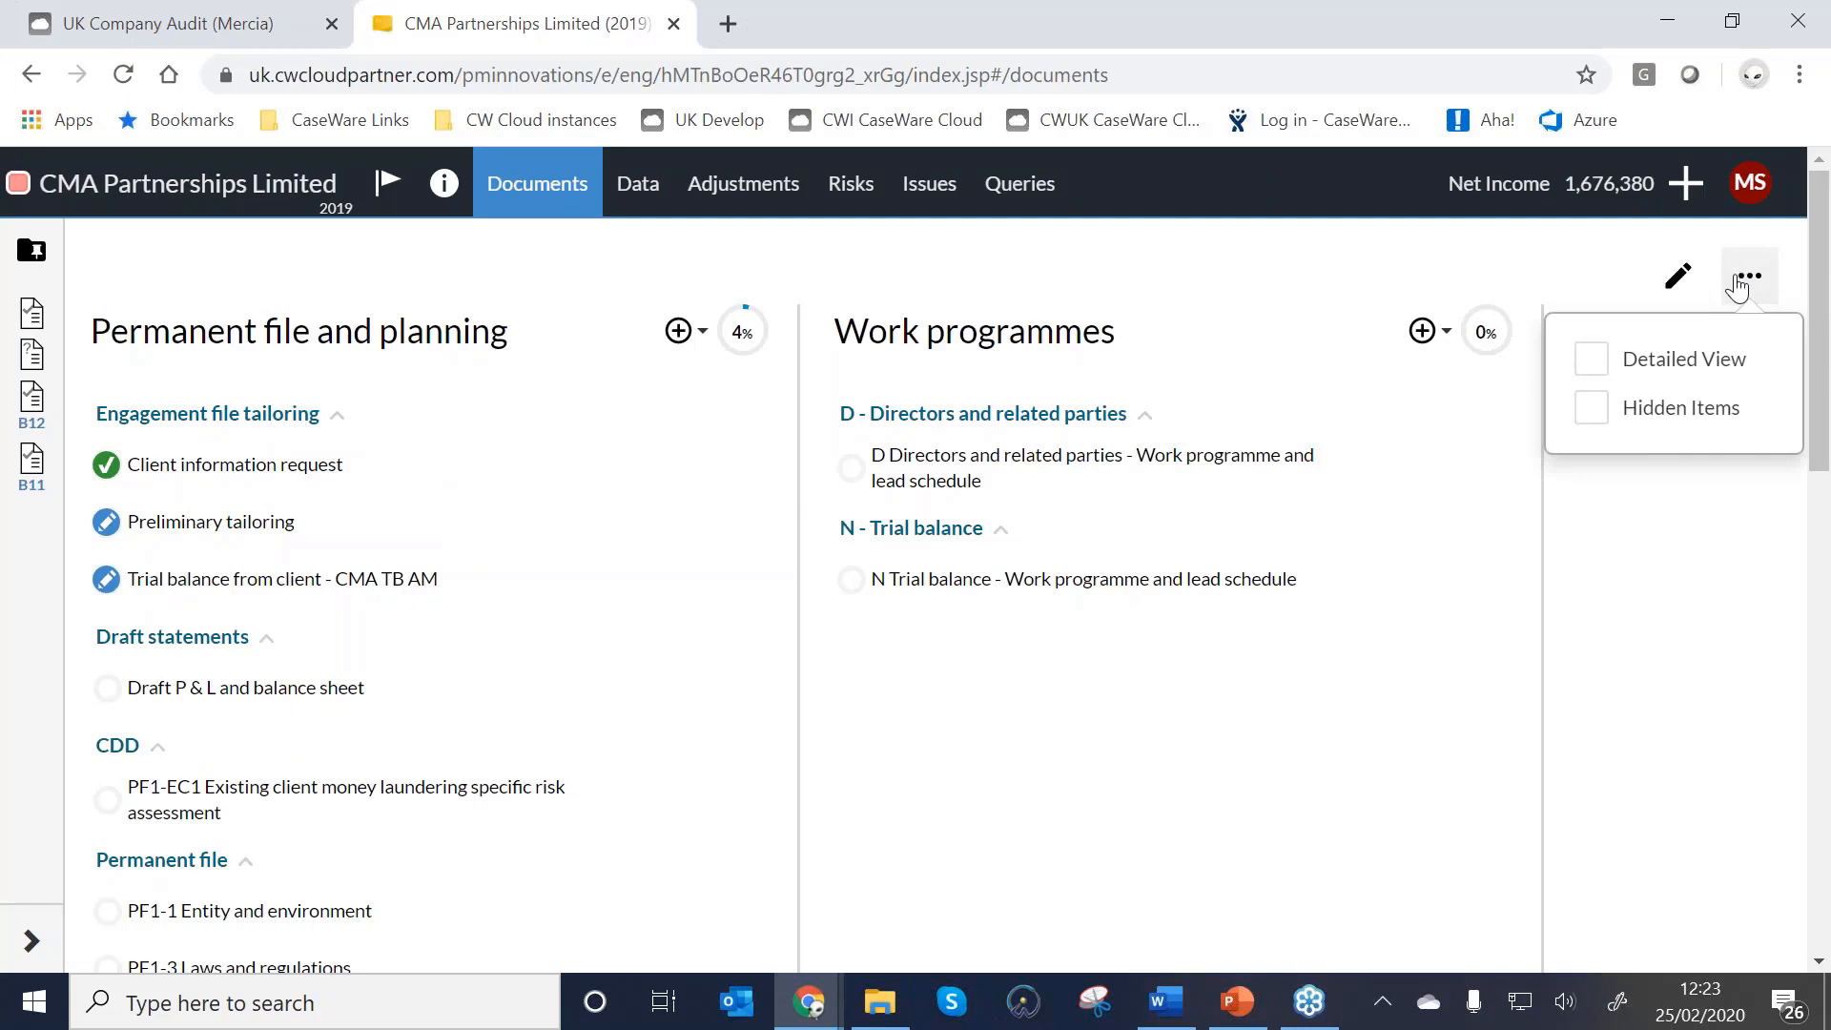
pyautogui.click(1591, 360)
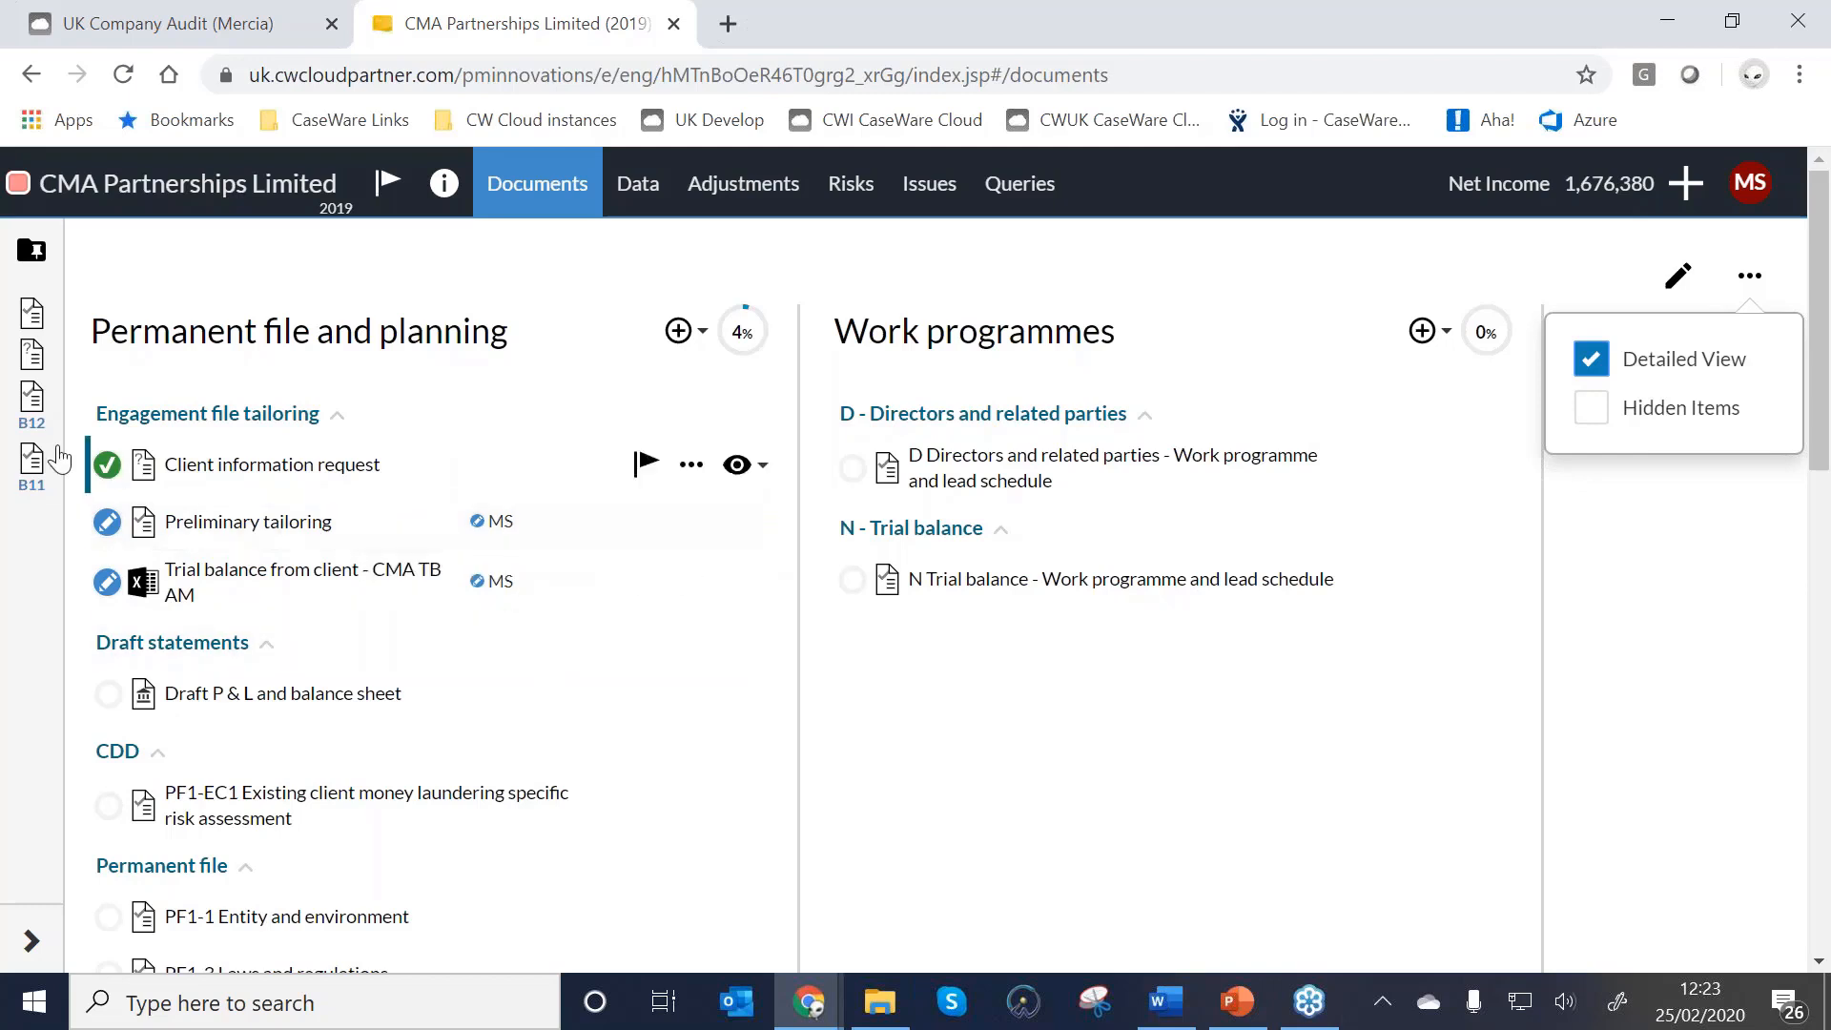
pyautogui.moveTo(477, 524)
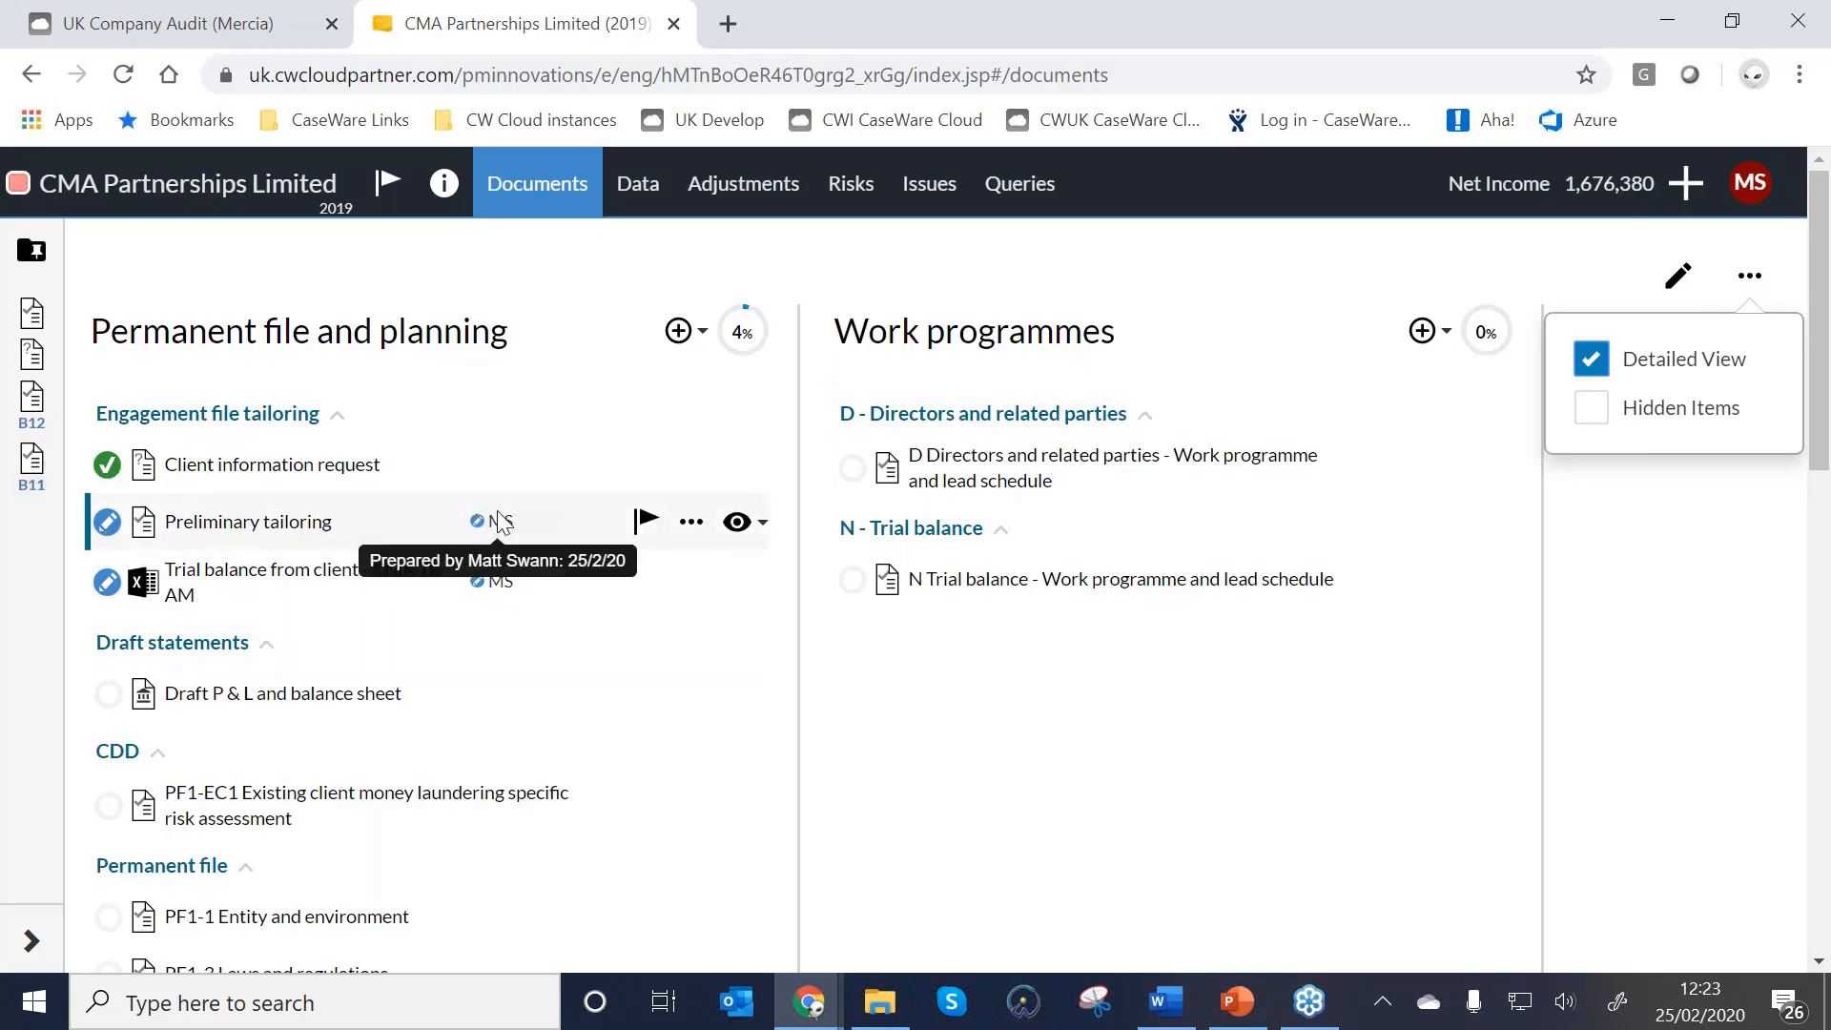
pyautogui.click(1591, 360)
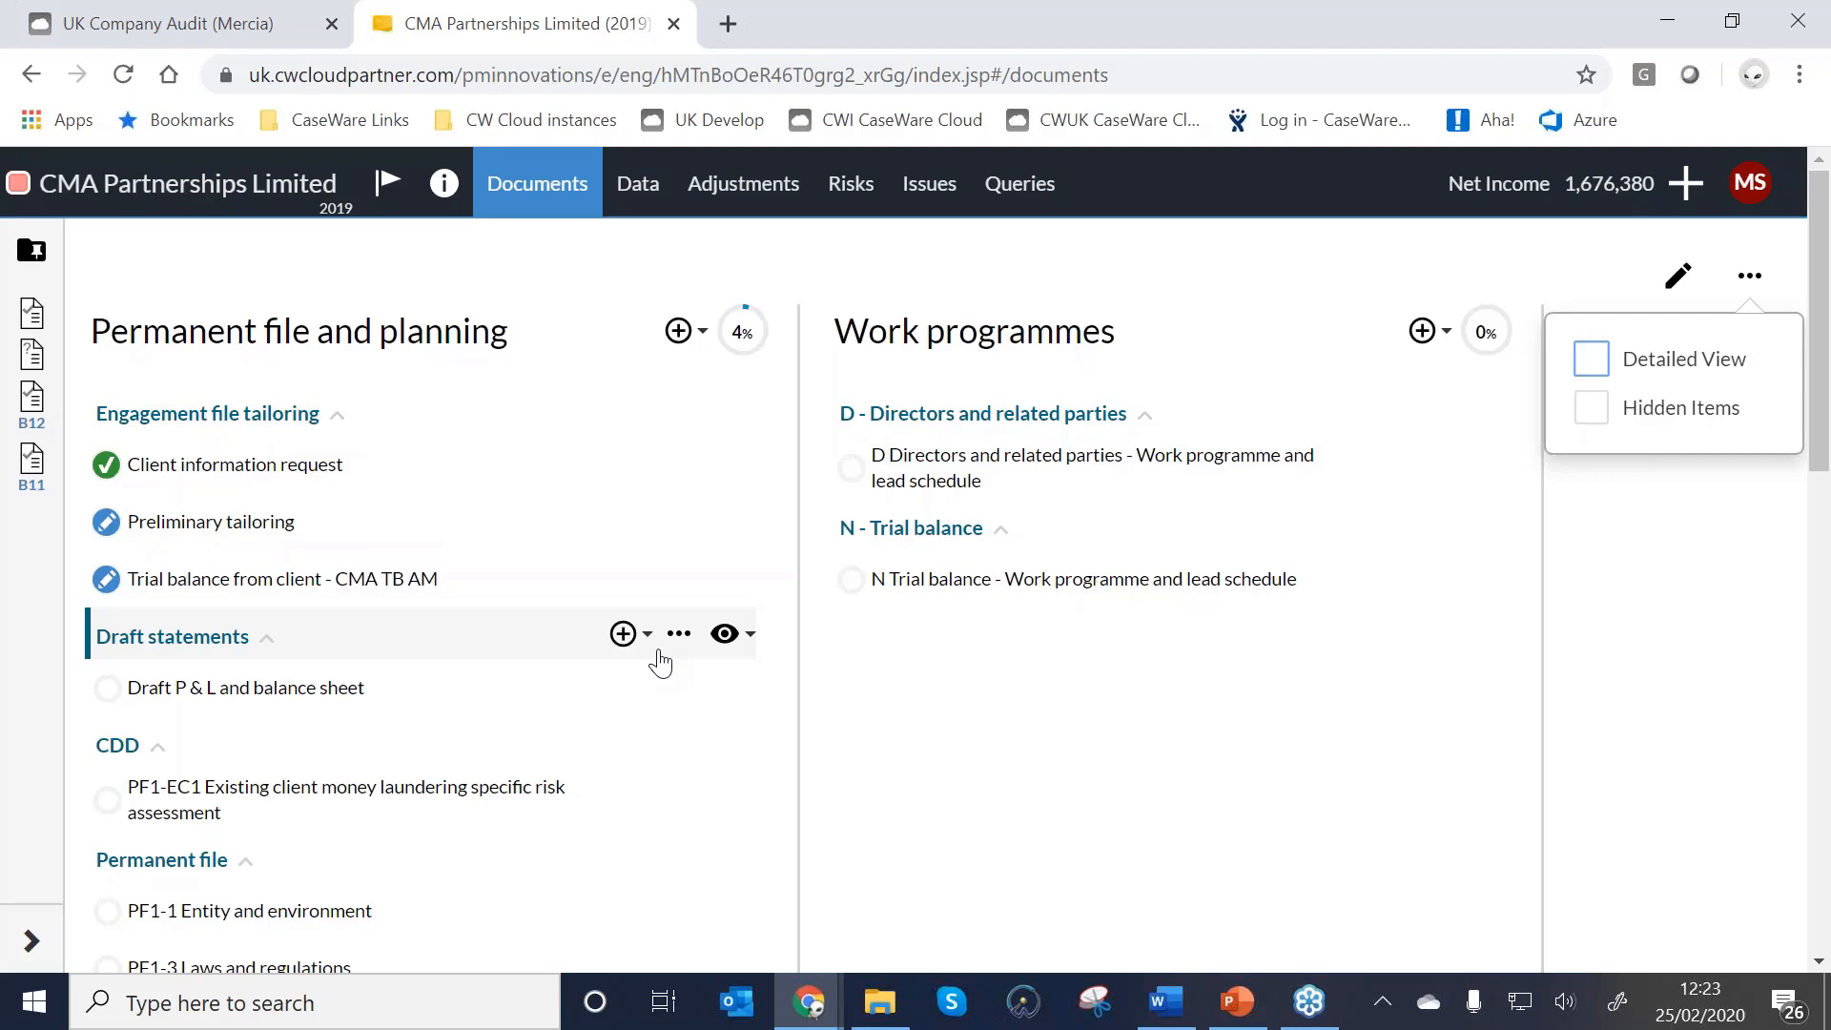
pyautogui.click(1700, 620)
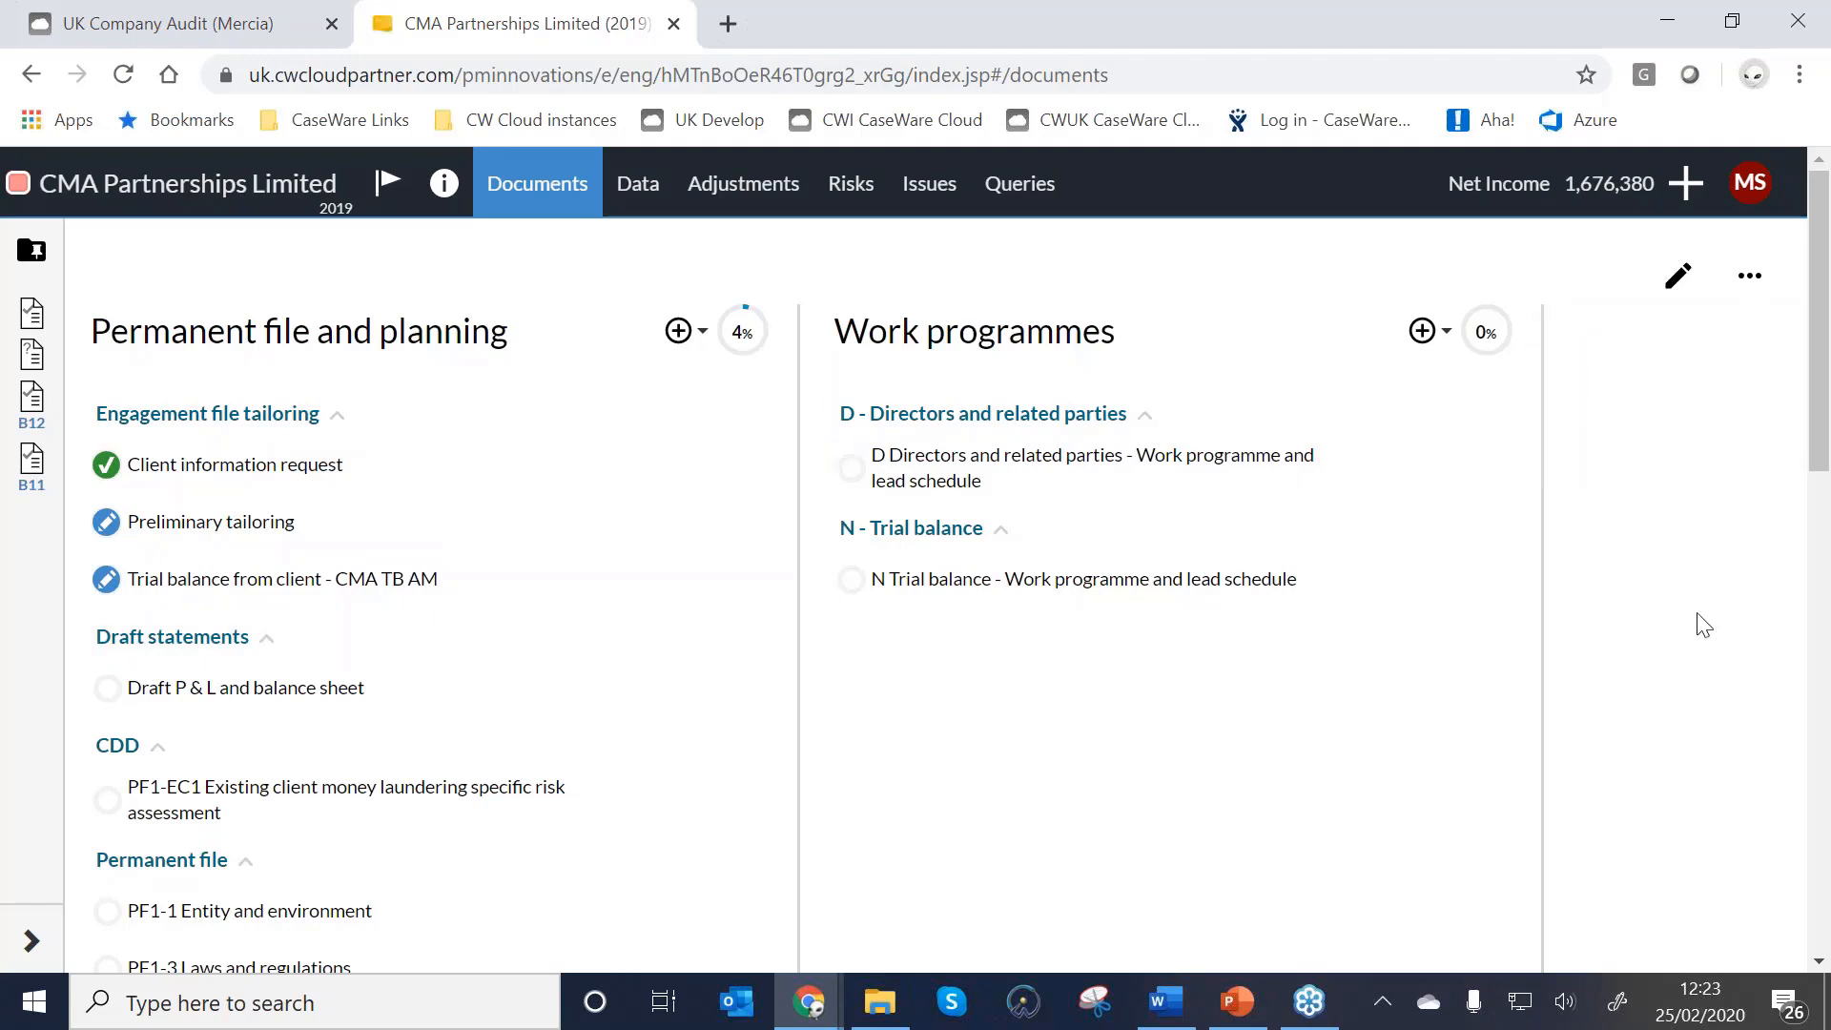
# Collapse the Permanent file section to bring the Planning documents into view.
pyautogui.scroll(-3, 331, 834)
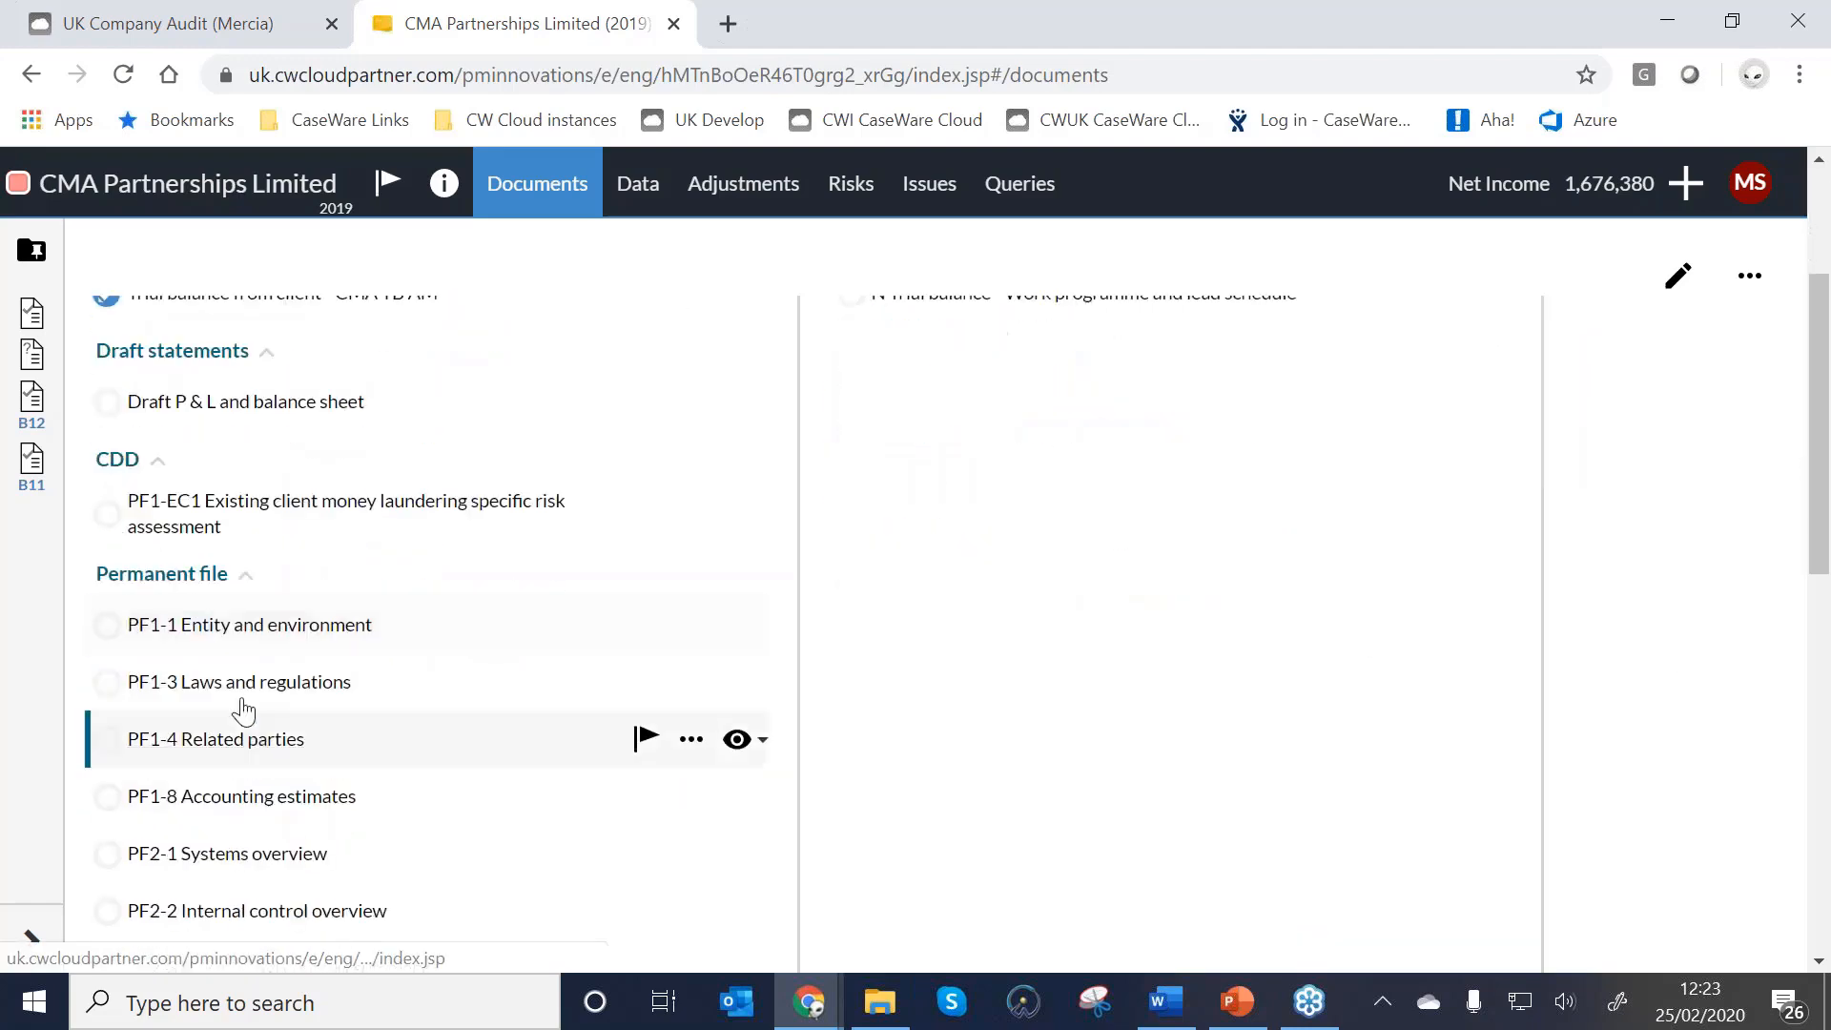
pyautogui.scroll(-2, 197, 620)
pyautogui.scroll(2, 196, 618)
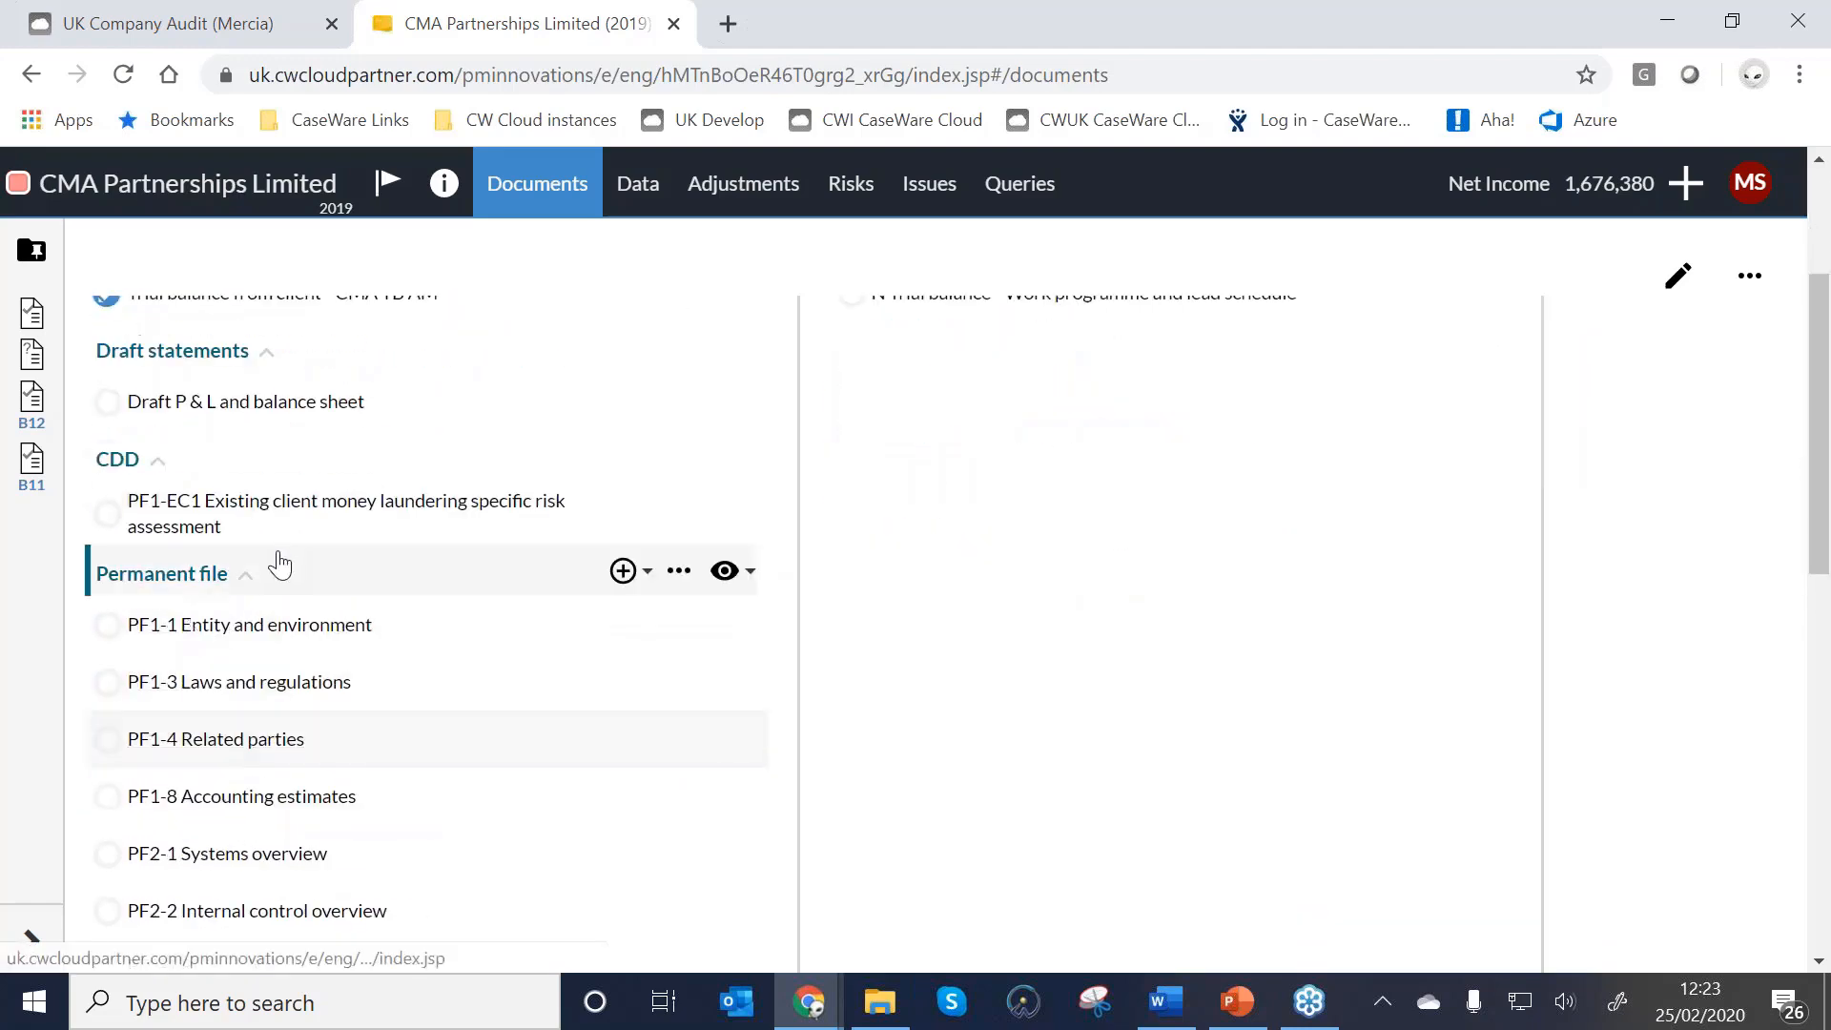
pyautogui.click(244, 584)
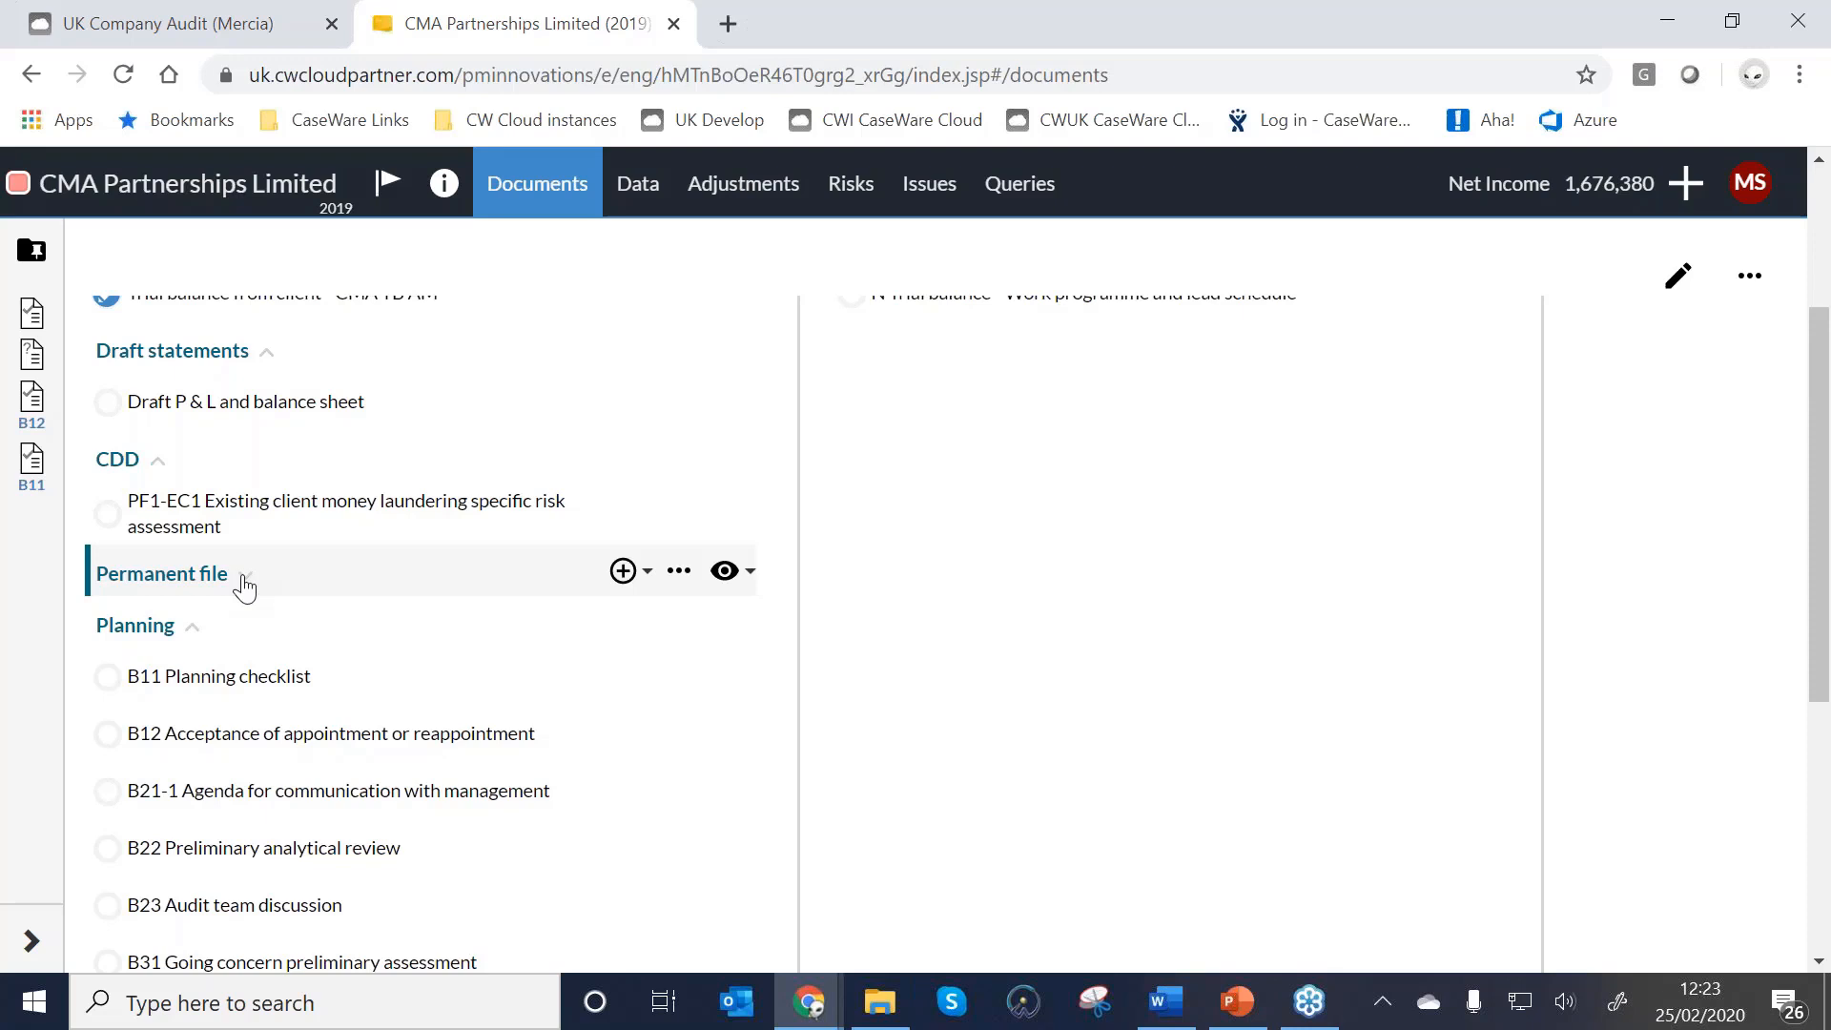
pyautogui.scroll(-1, 244, 585)
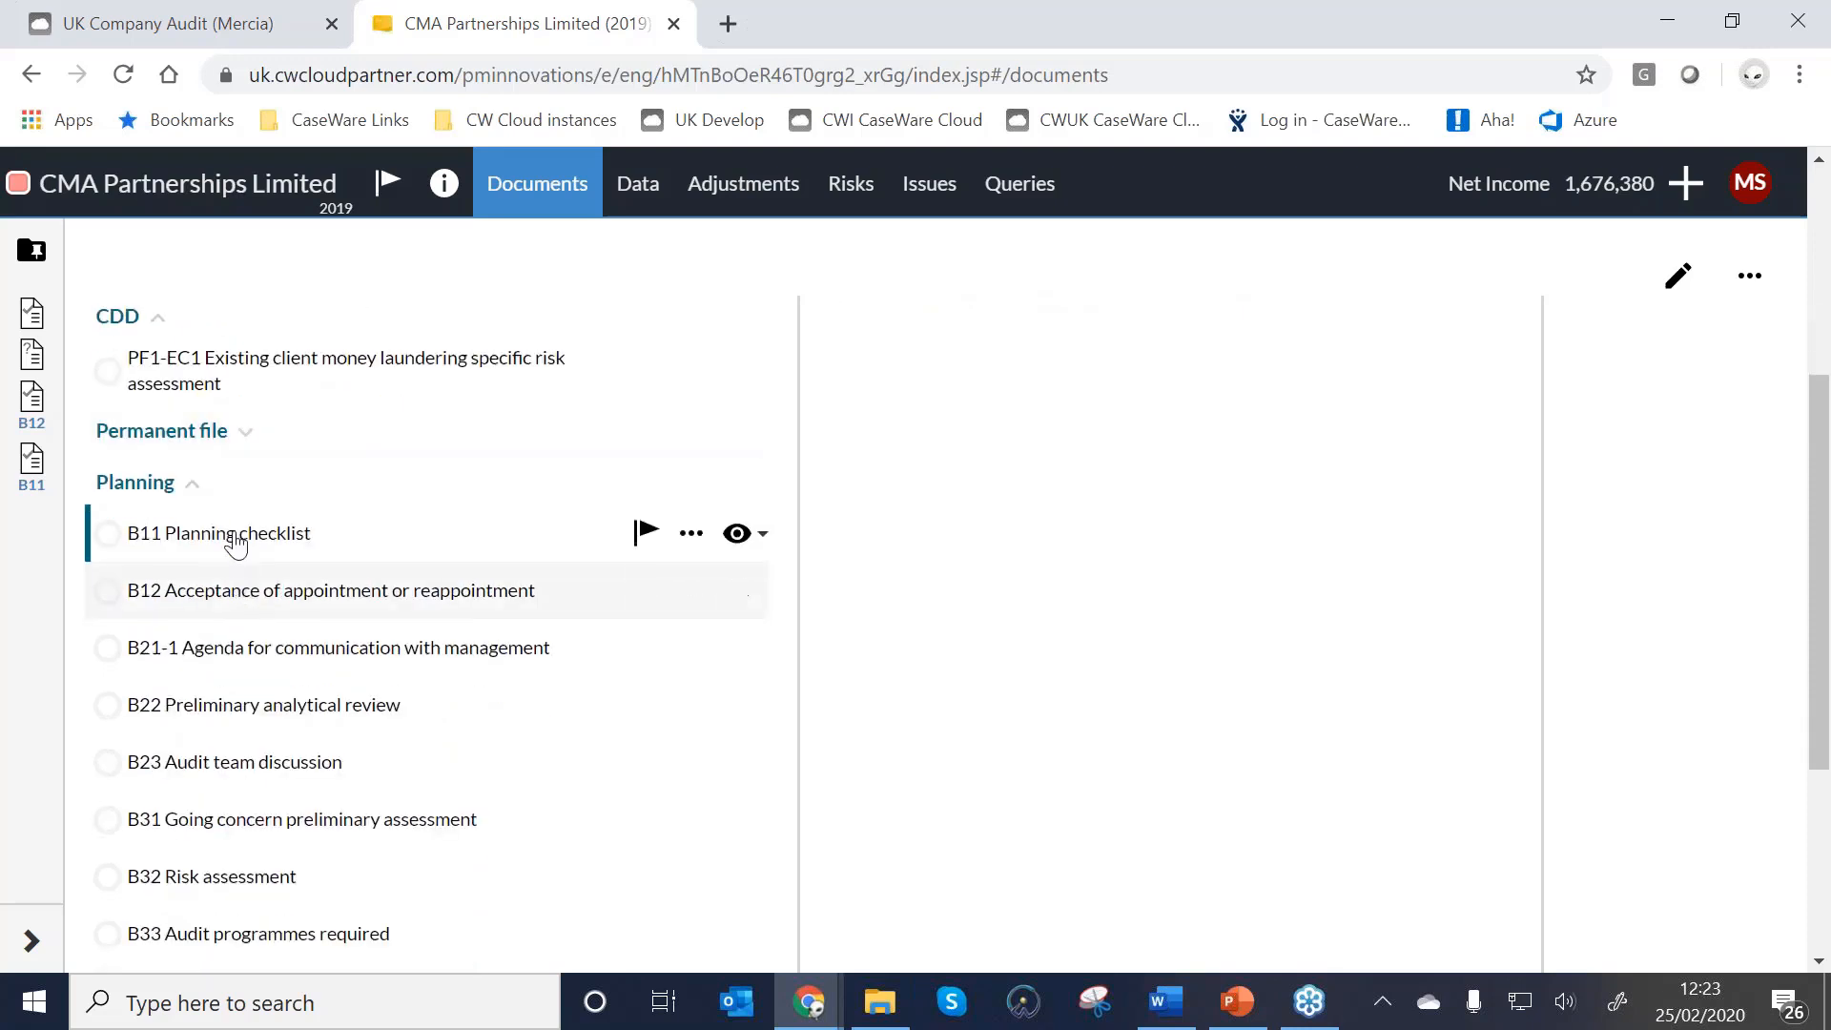
pyautogui.scroll(-1, 233, 545)
pyautogui.scroll(-1, 233, 545)
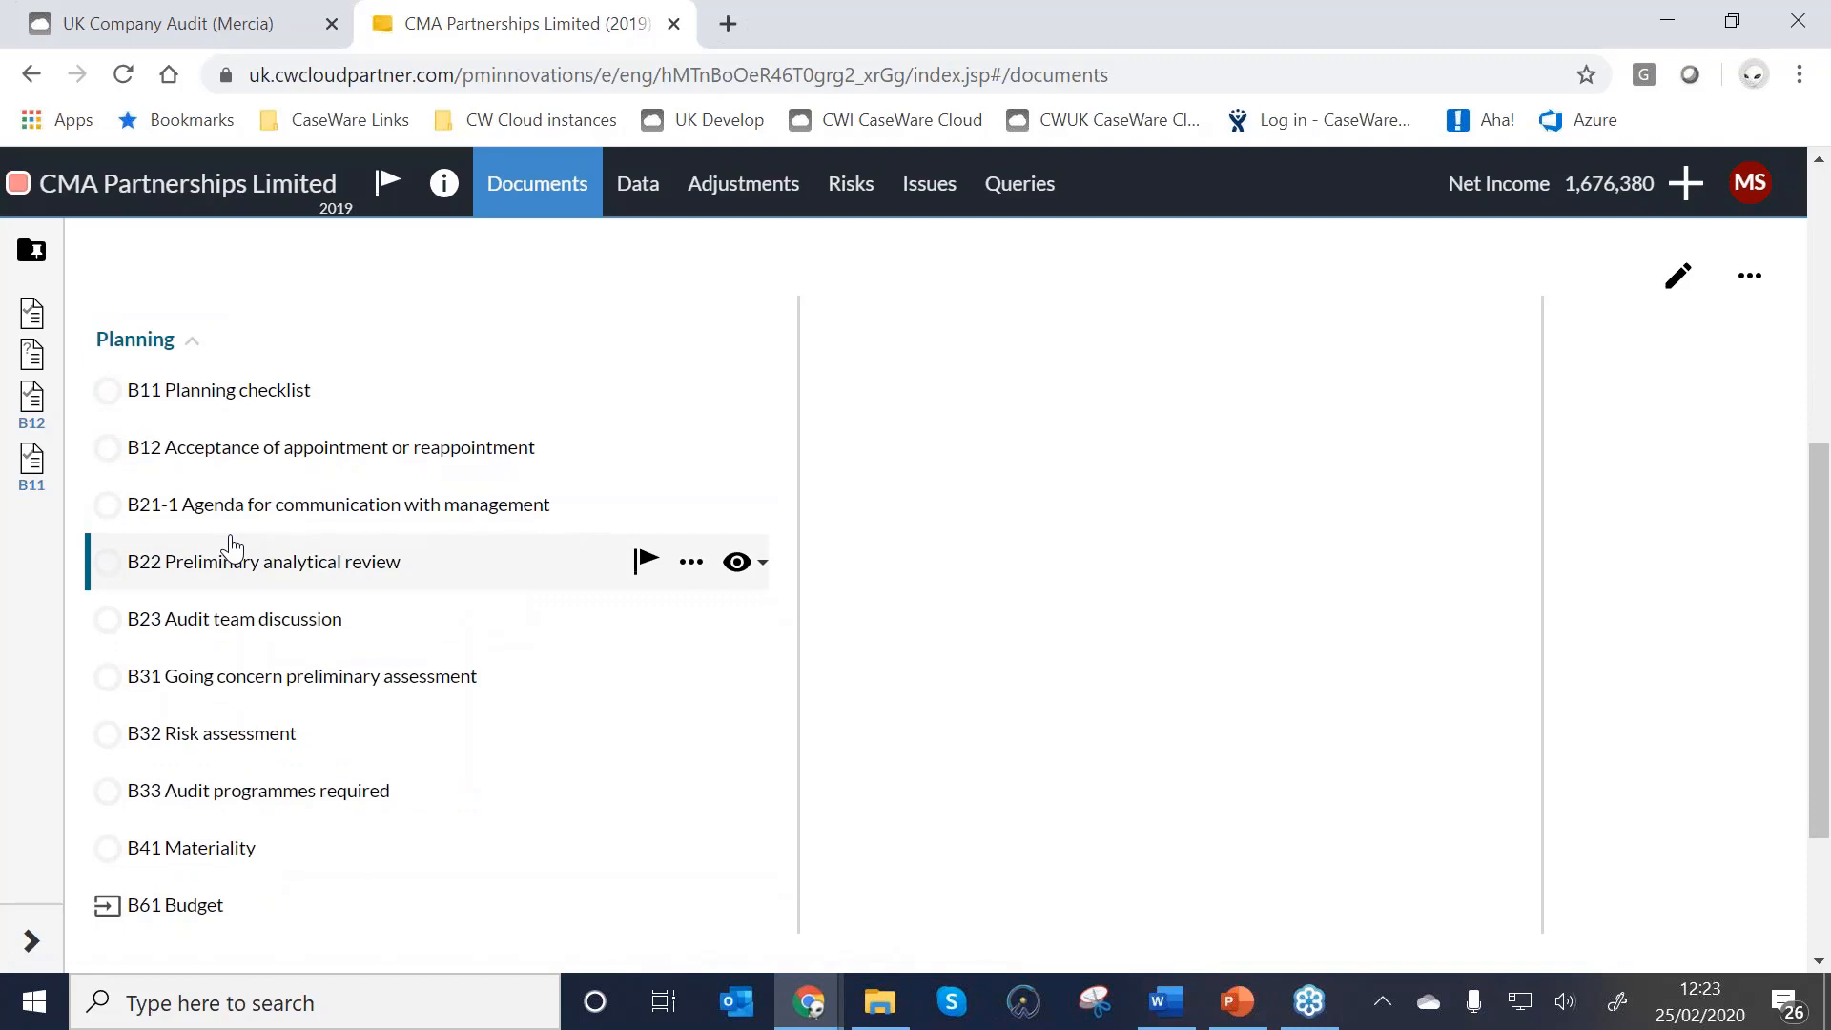
# Mark B11's first Appointment procedure Completed, follow its B12 reference, then return to B11.
pyautogui.click(224, 390)
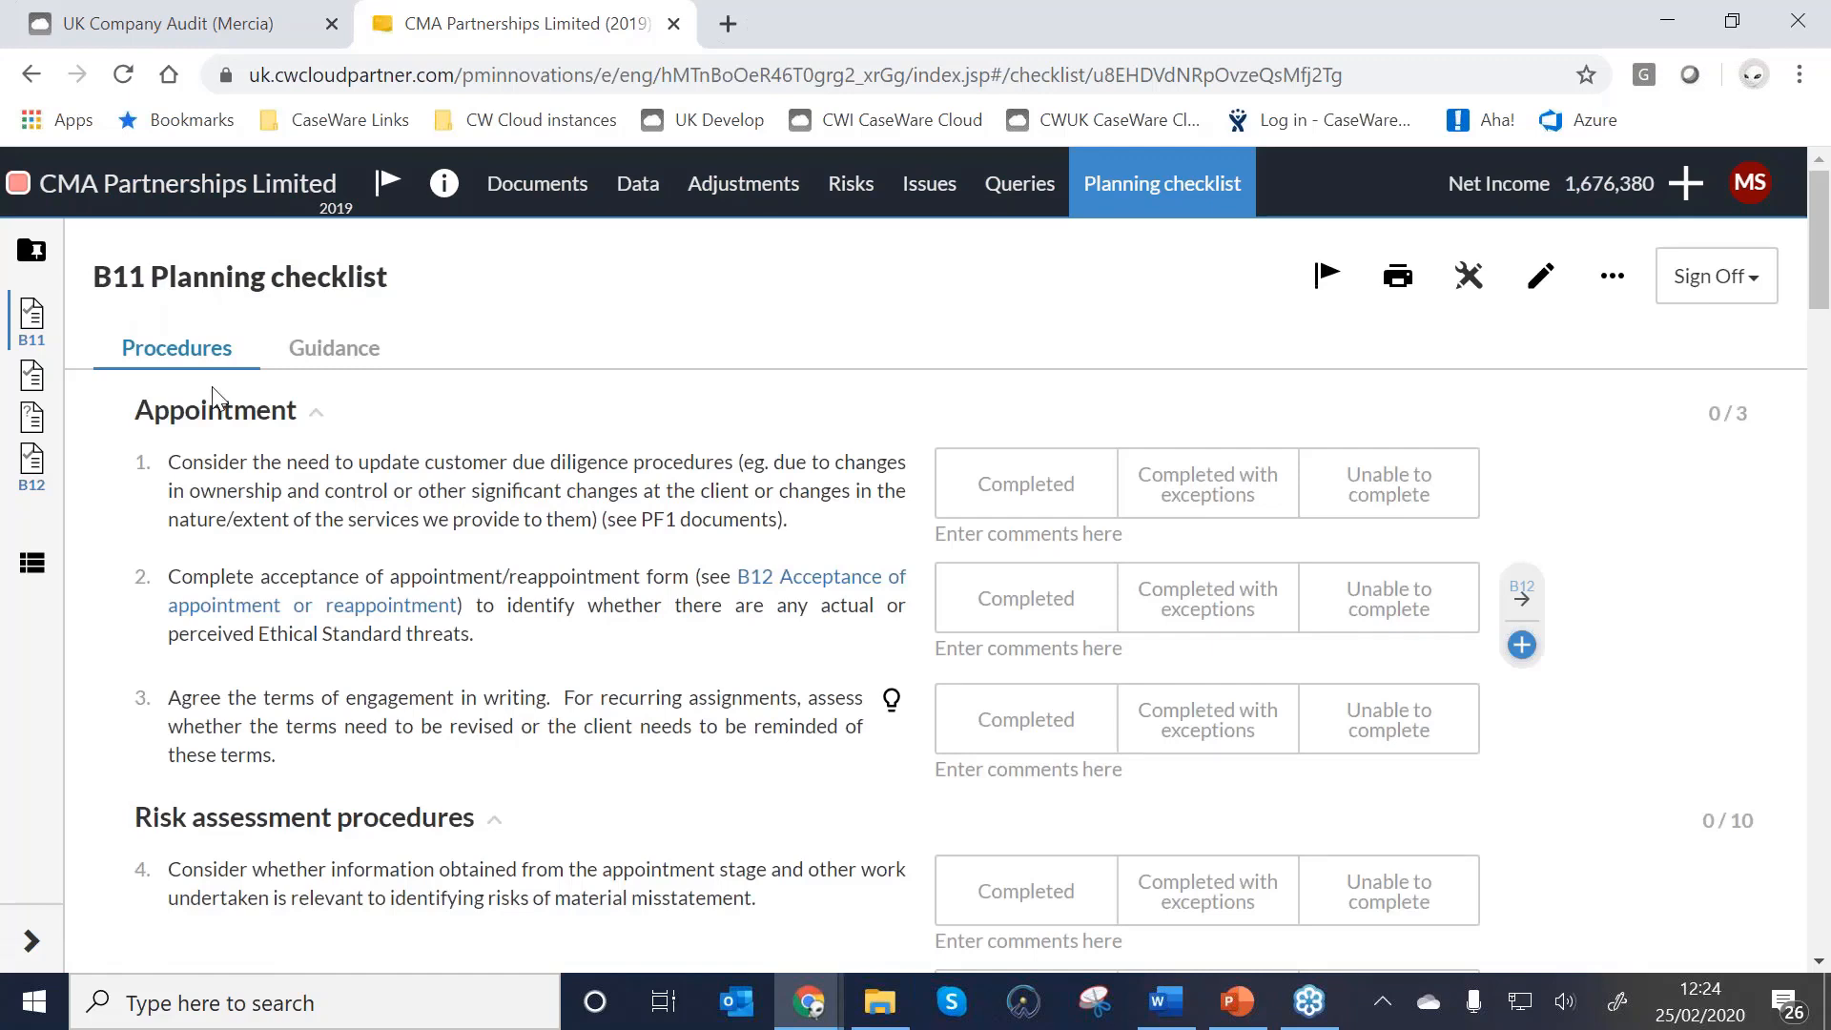
pyautogui.click(1018, 484)
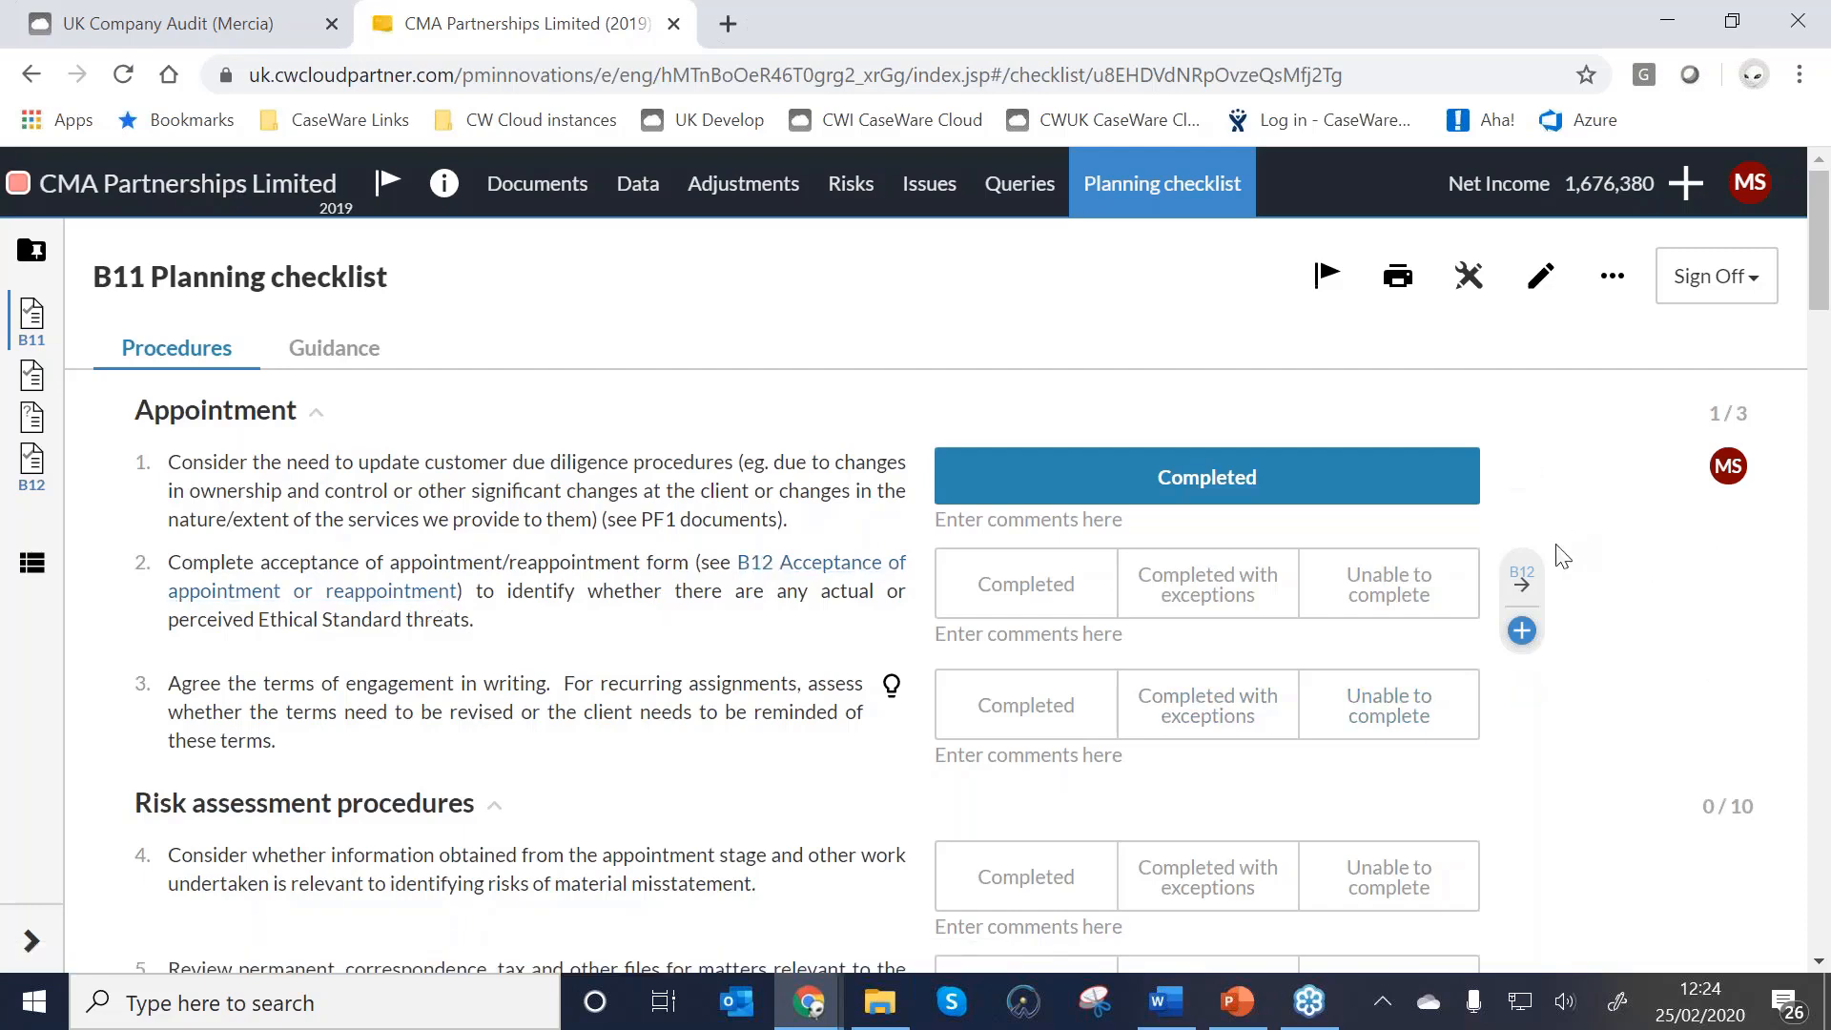
pyautogui.click(1528, 590)
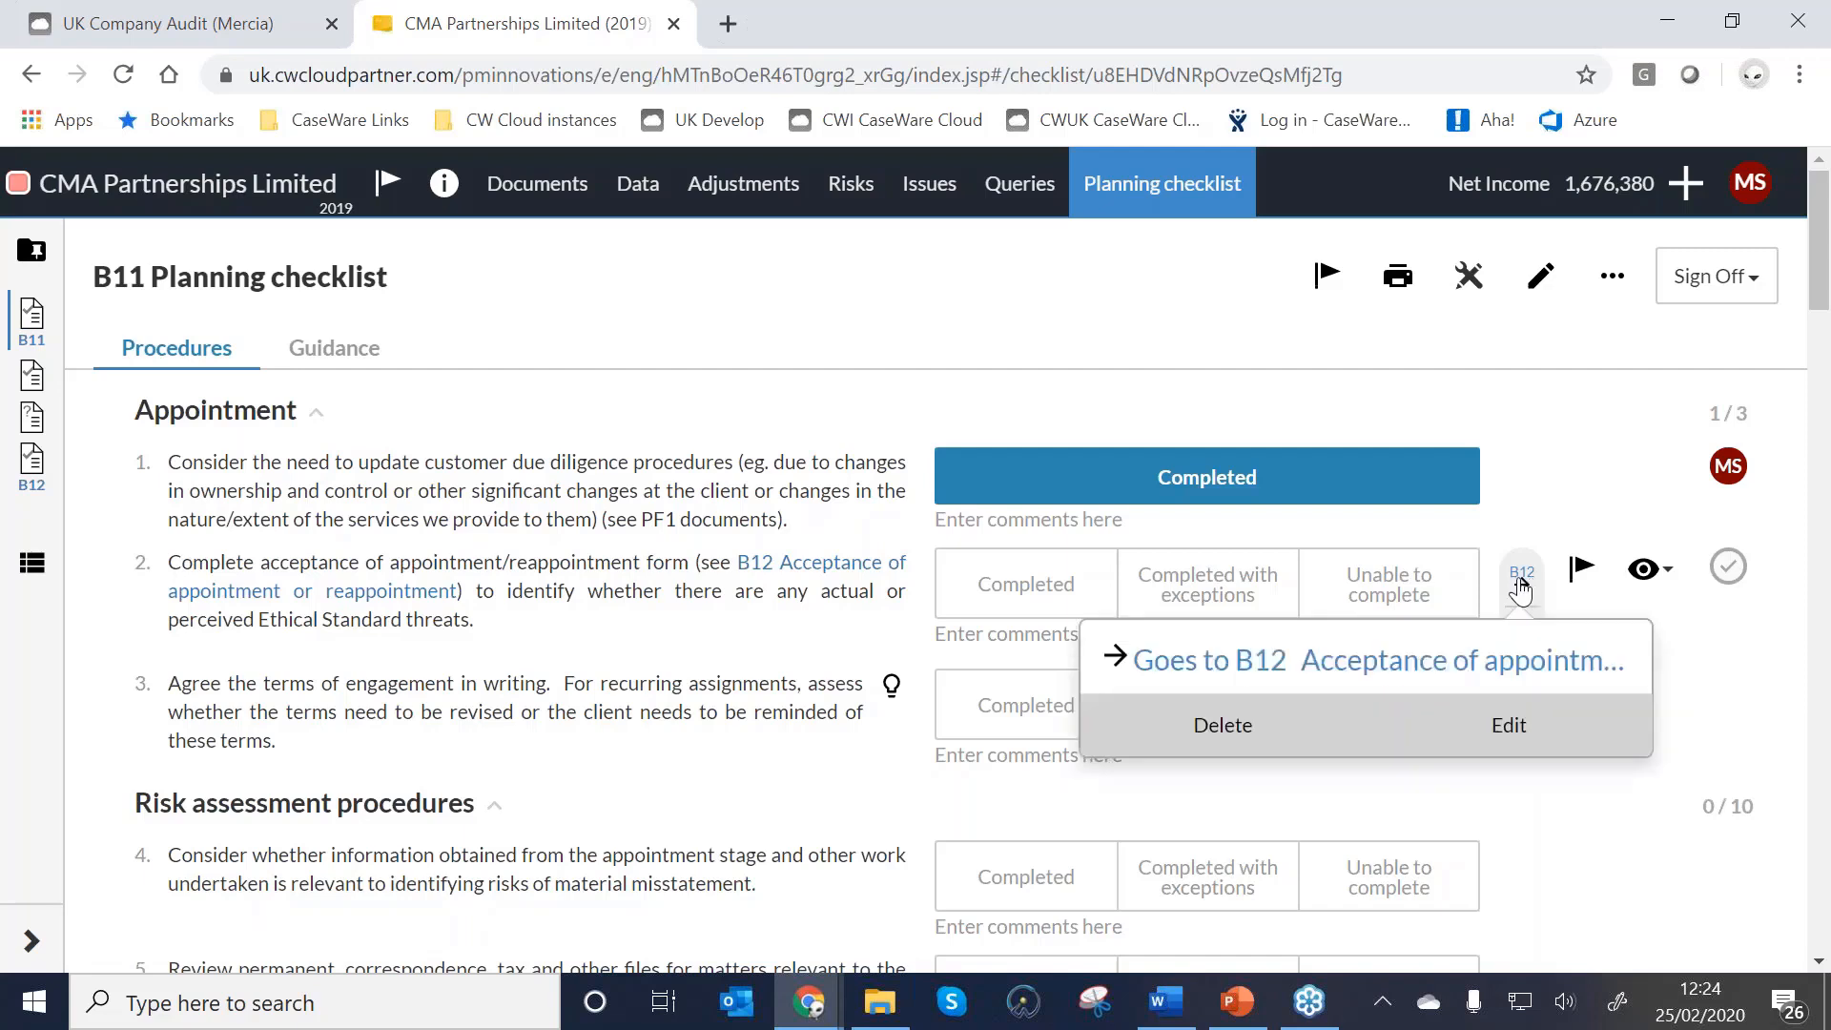
pyautogui.click(1319, 685)
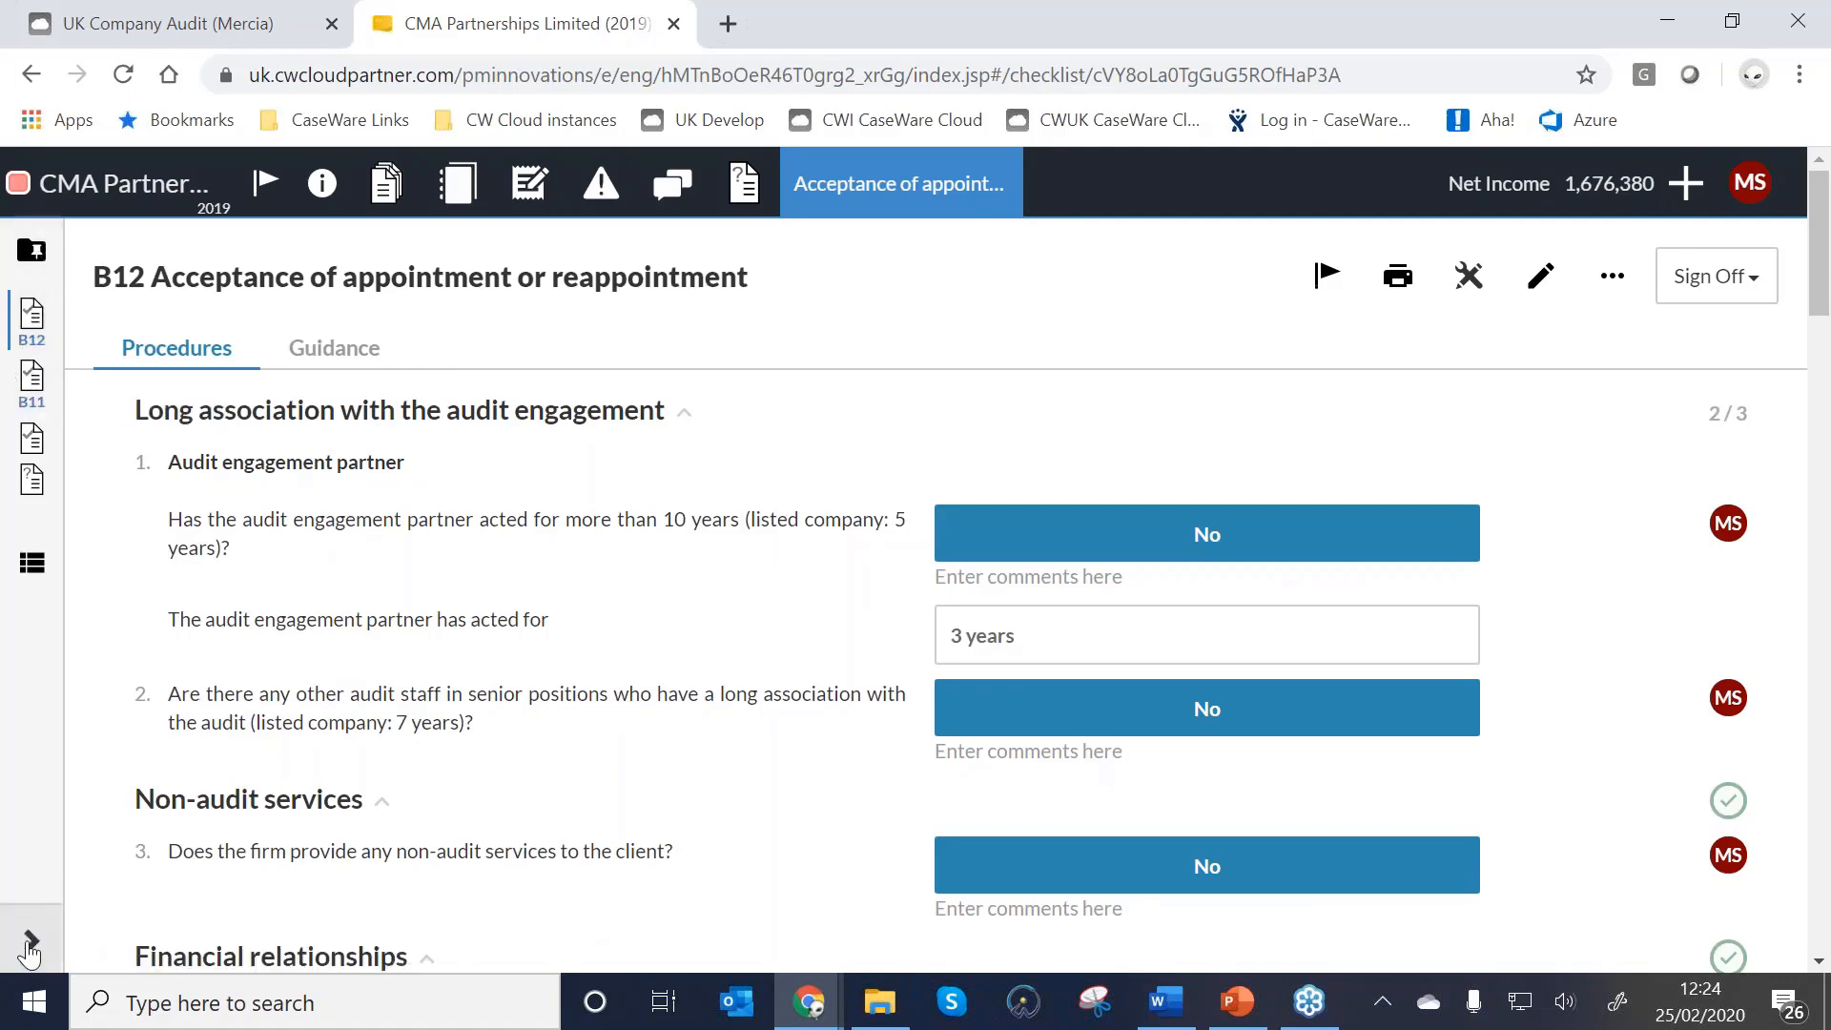
pyautogui.click(29, 945)
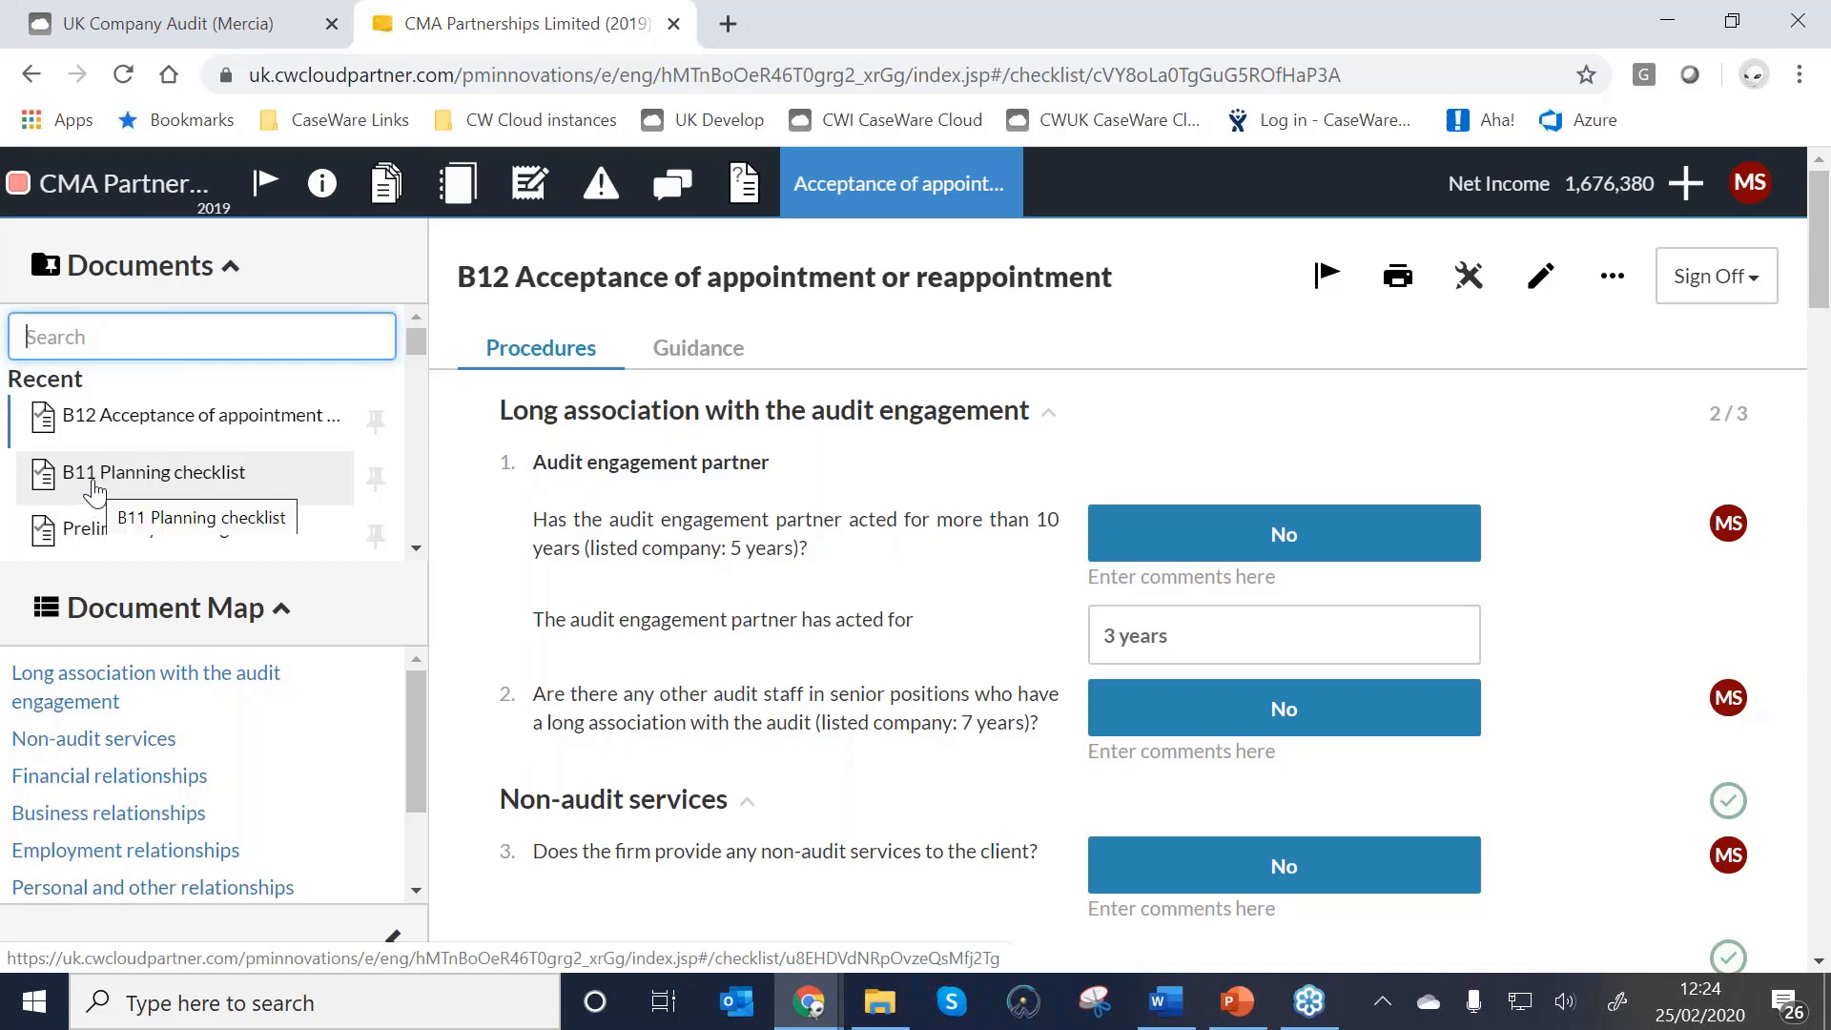
pyautogui.click(94, 483)
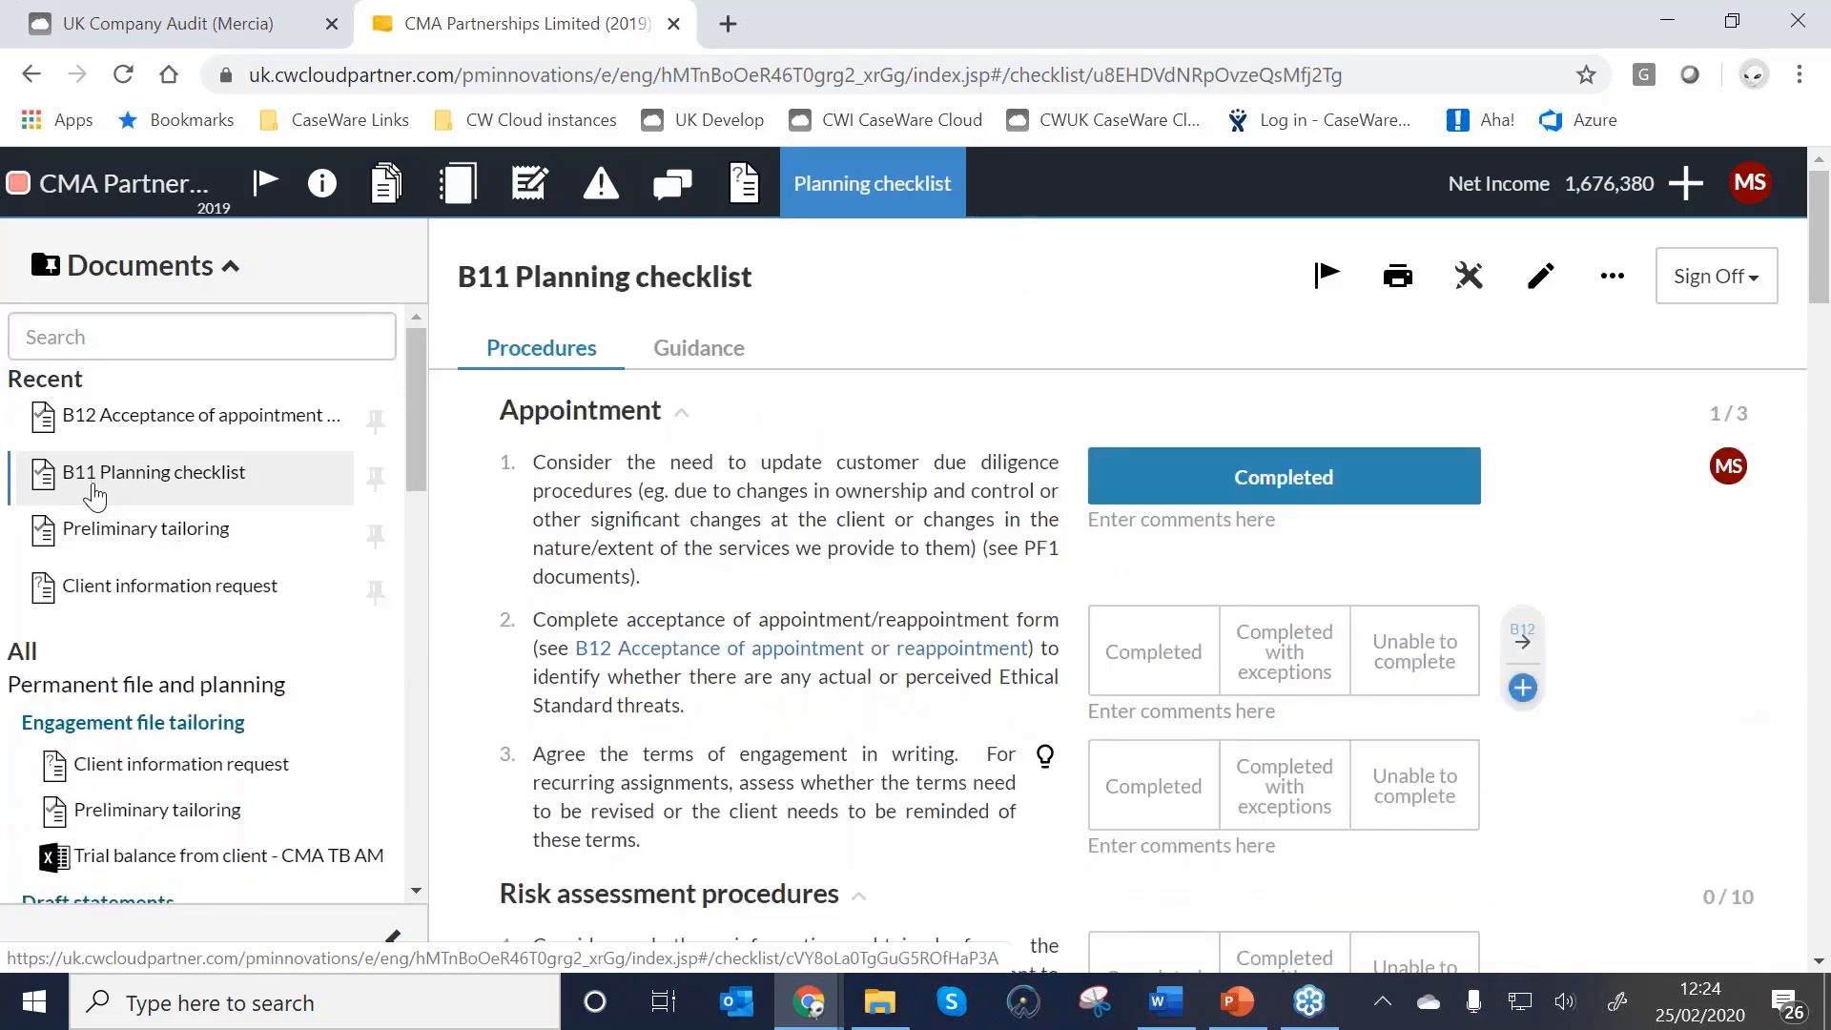
pyautogui.click(392, 943)
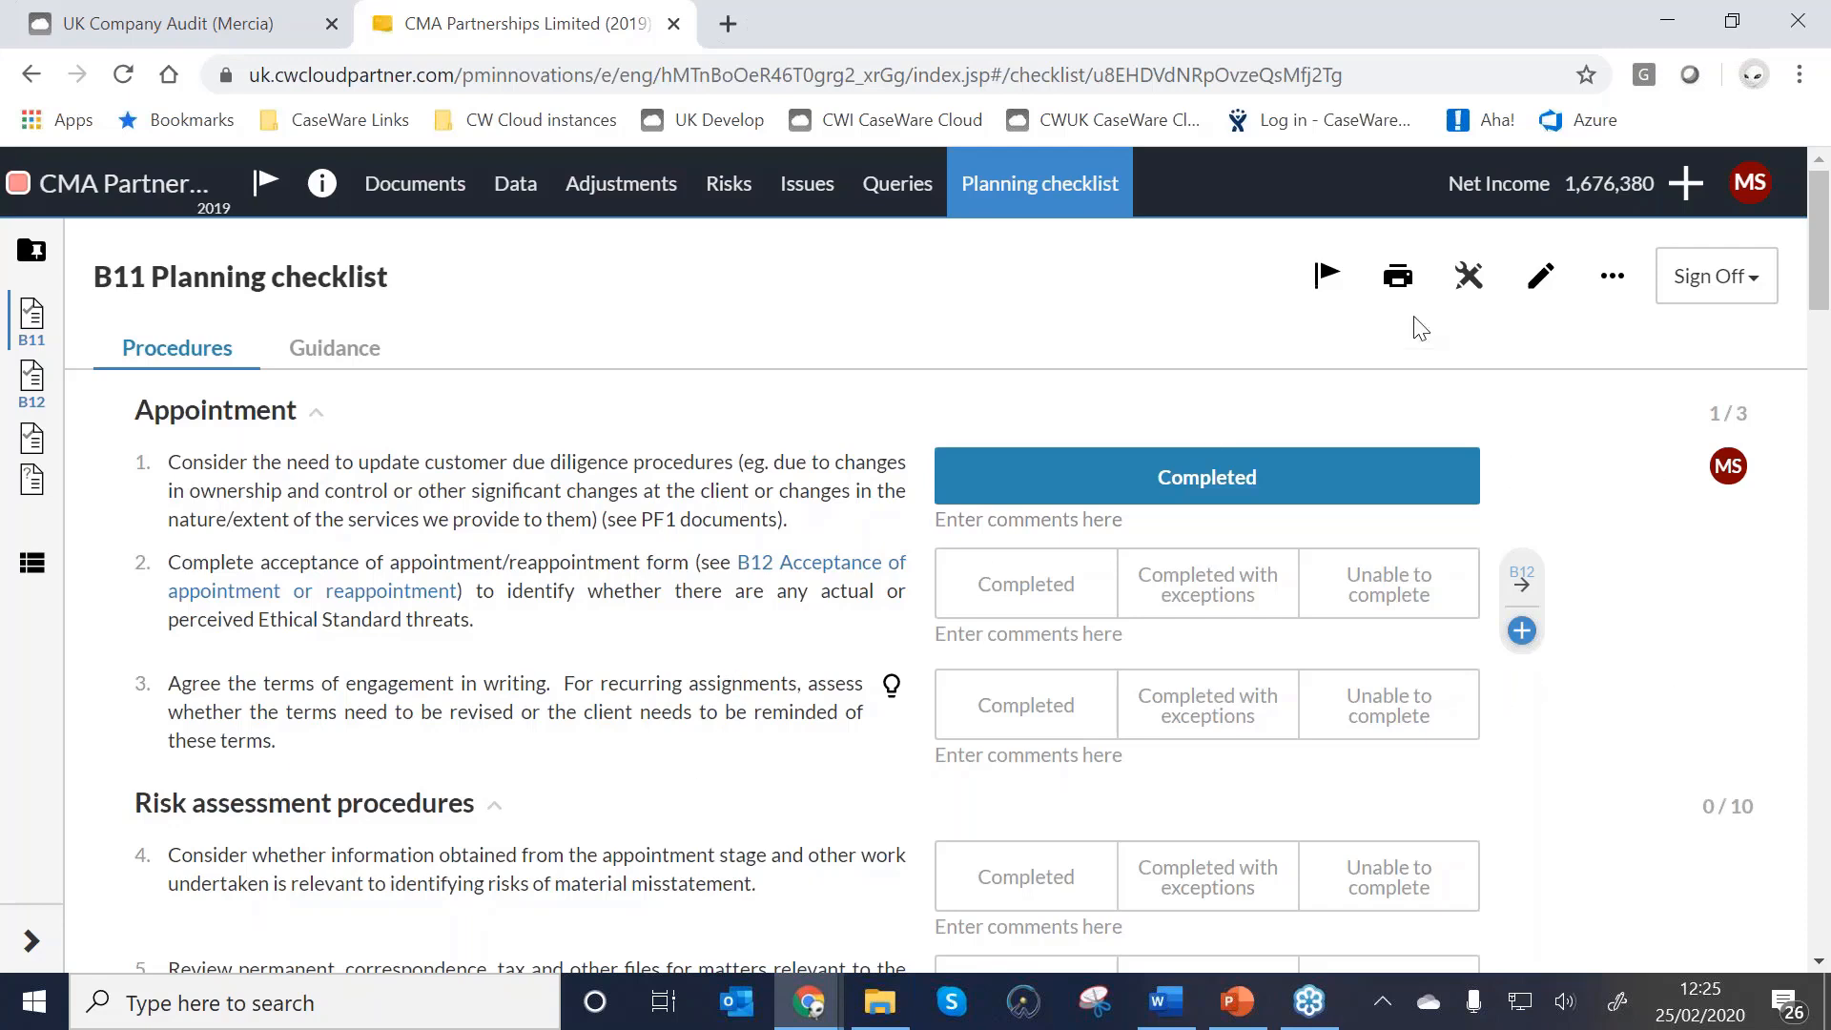
# Move procedure 3's recurring-assignments sentence into a new Appointment procedure 4.
pyautogui.click(1536, 287)
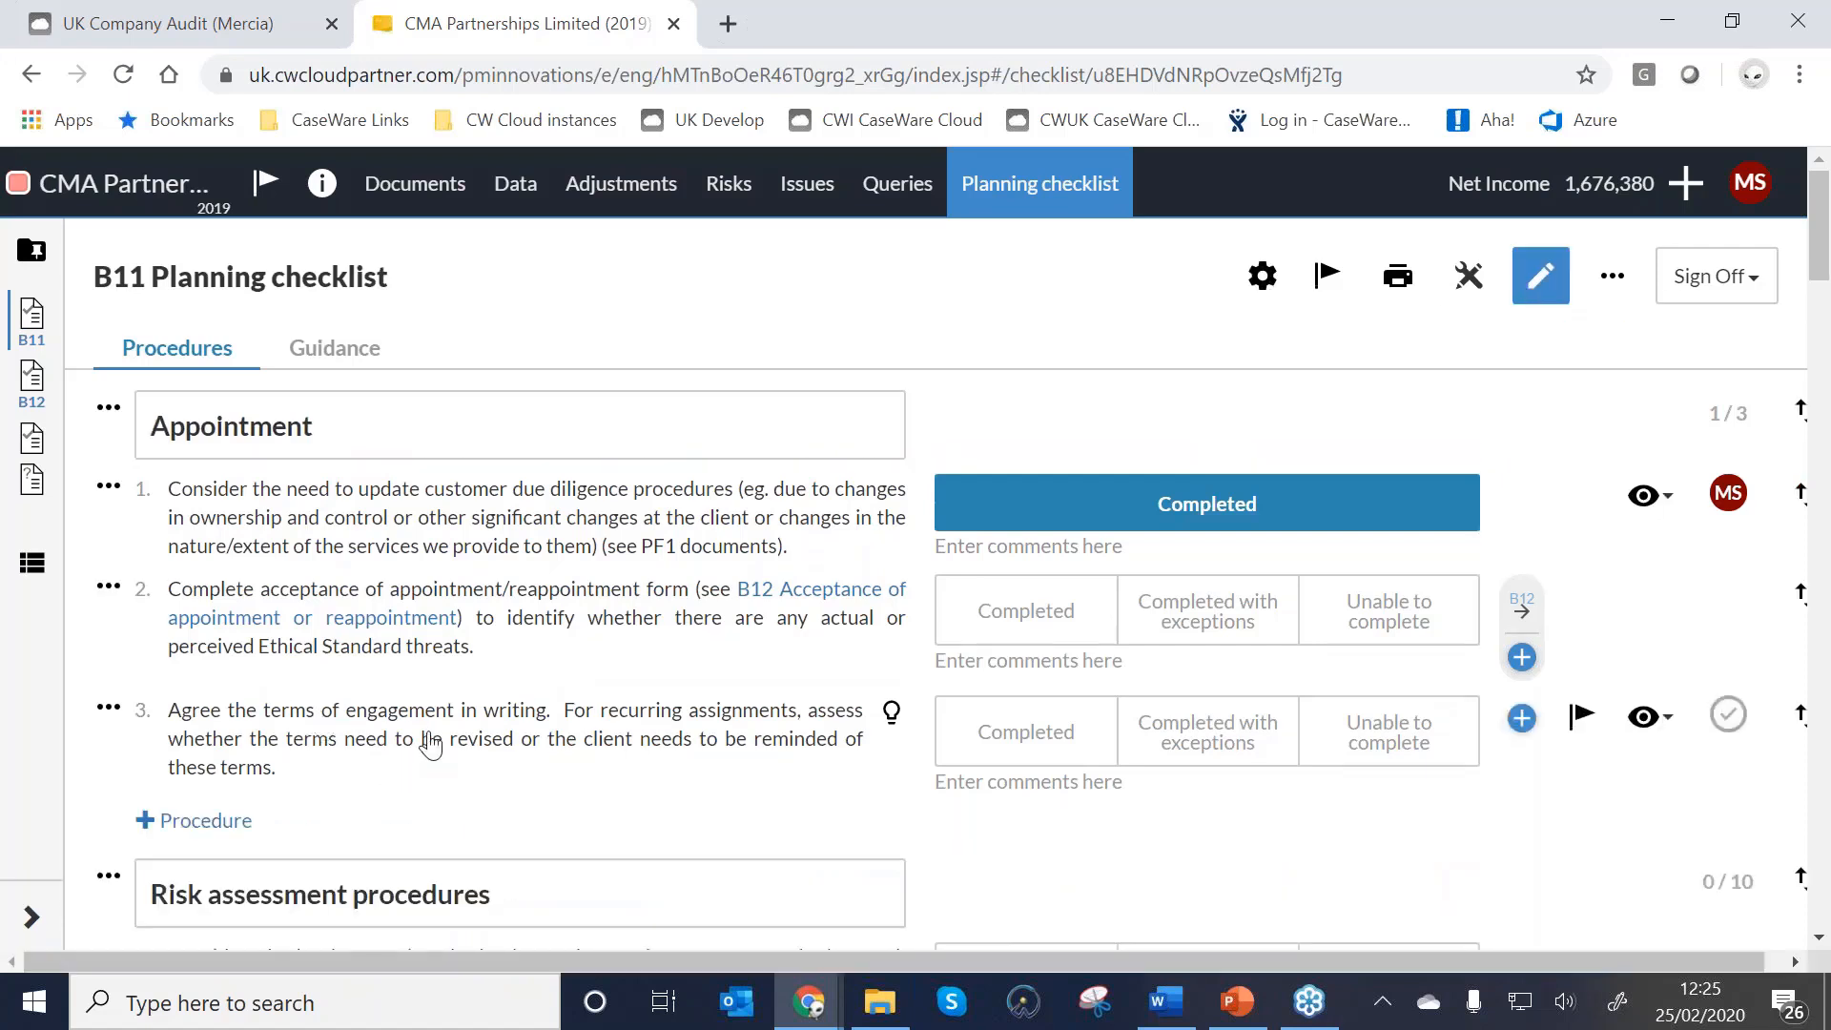
pyautogui.click(506, 751)
pyautogui.moveTo(605, 798); pyautogui.dragTo(601, 862)
pyautogui.hotkey('ctrl', 'c')
pyautogui.press('Delete')
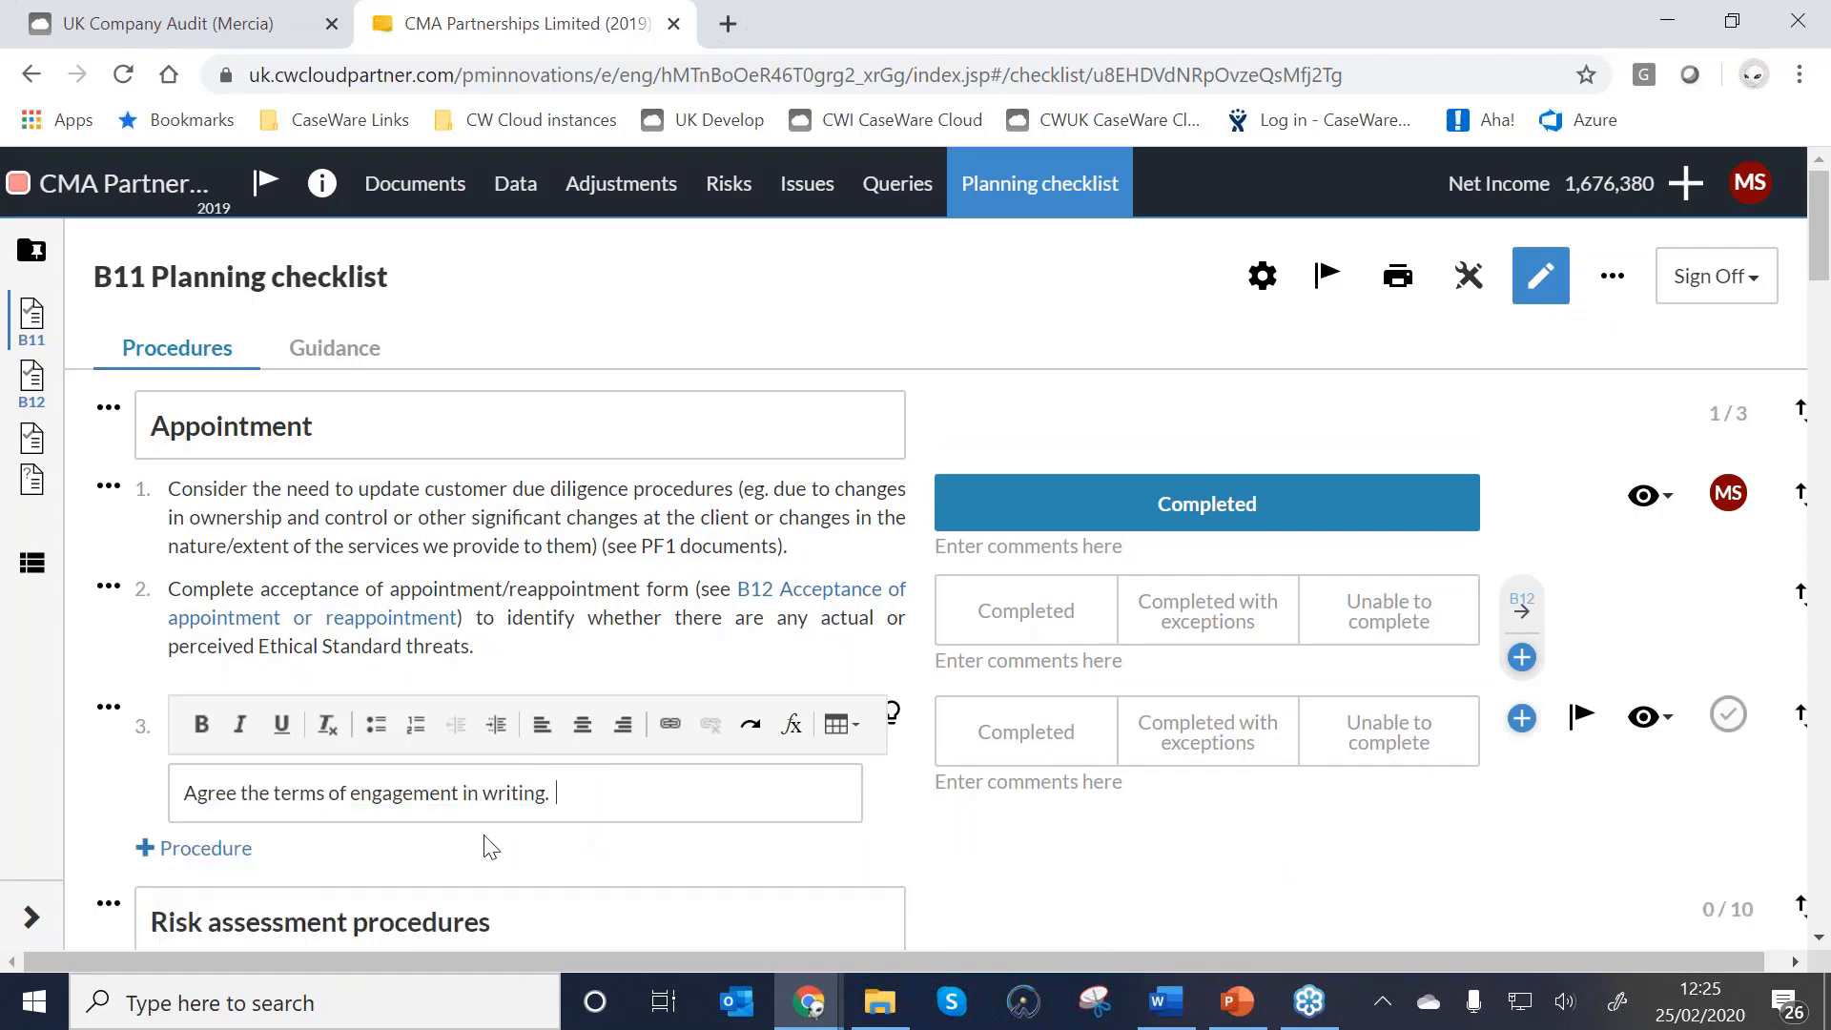
pyautogui.click(190, 848)
pyautogui.click(194, 828)
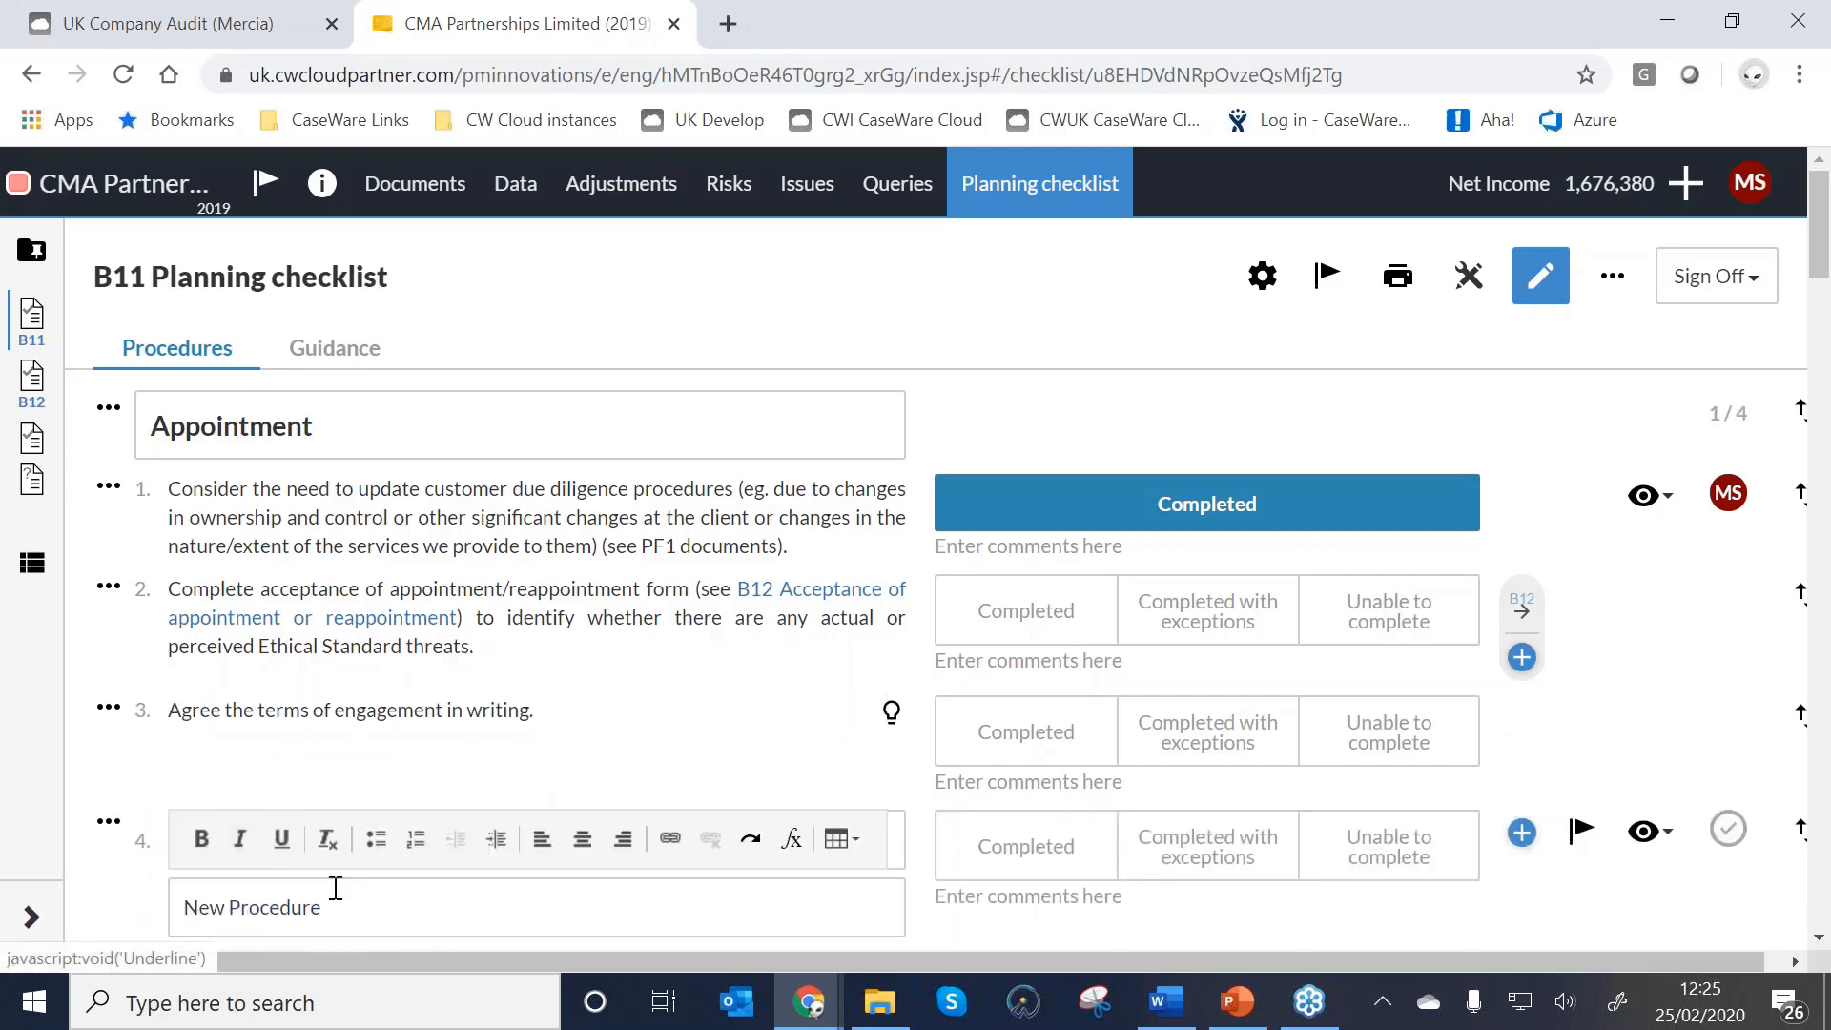
pyautogui.moveTo(334, 906); pyautogui.dragTo(50, 913)
pyautogui.hotkey('ctrl', 'v')
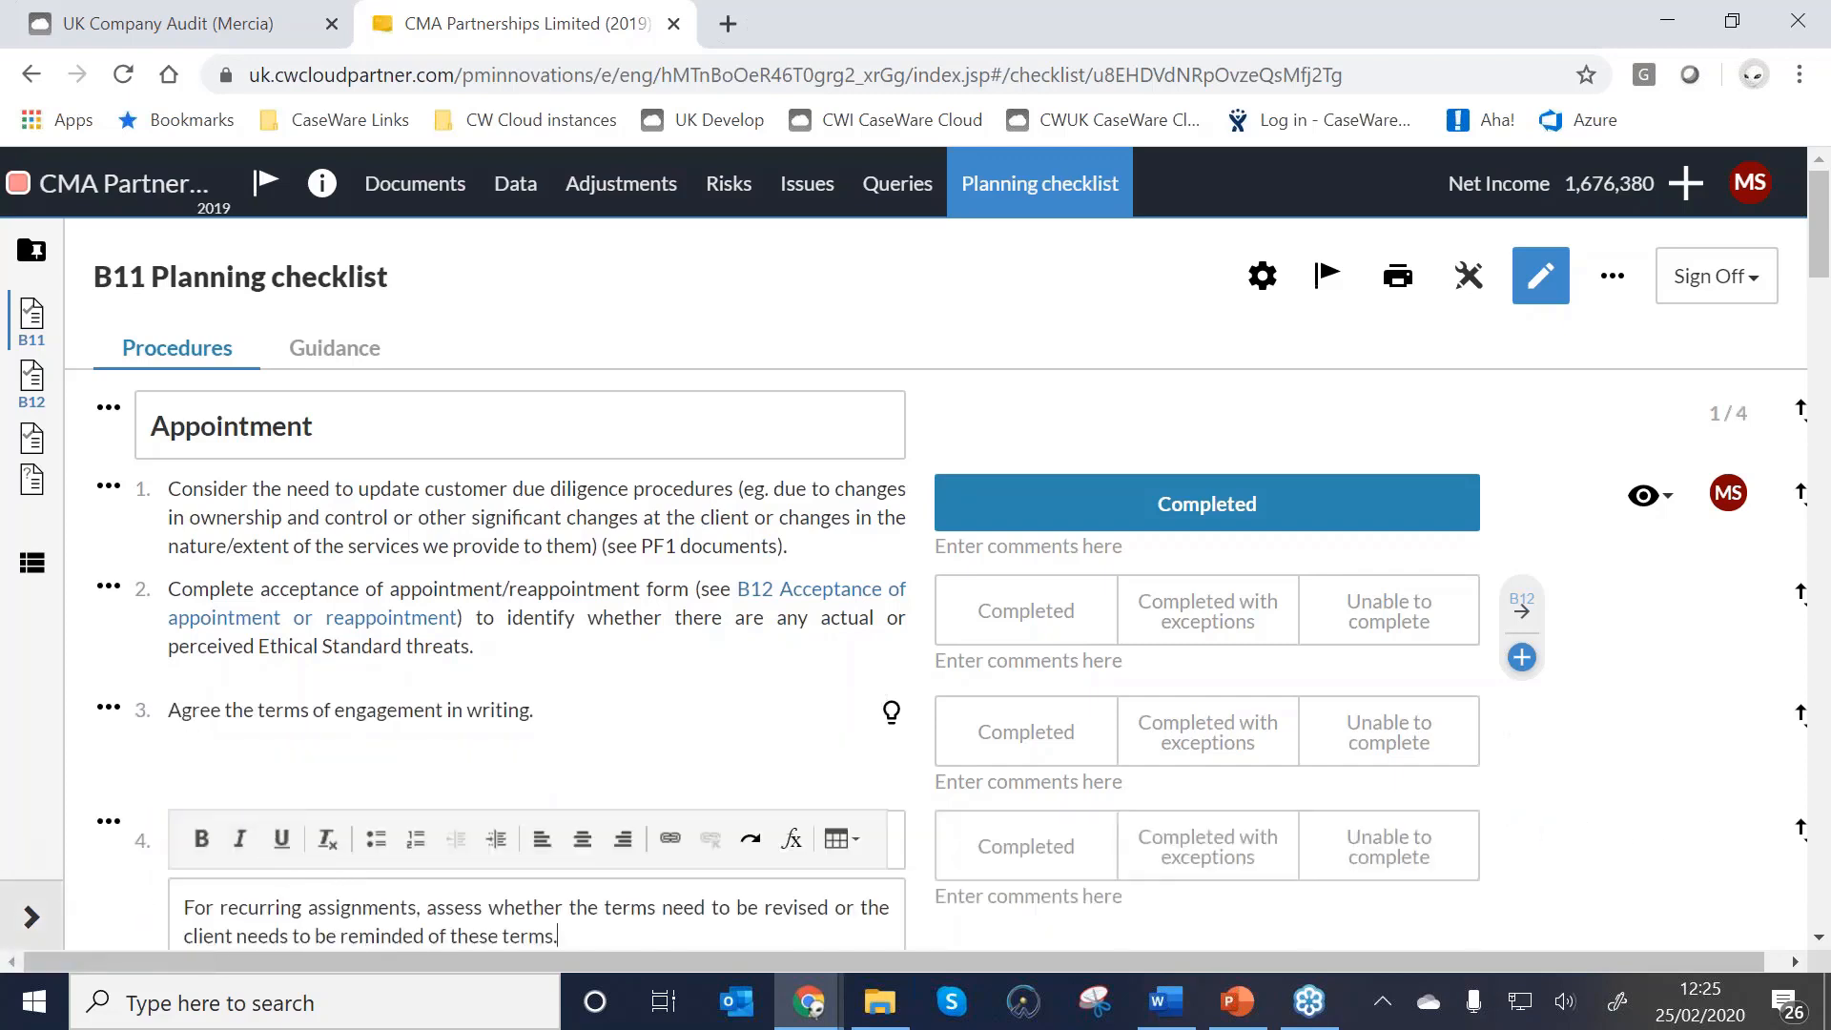
# Hide the first risk assessment procedure and exit edit view.
pyautogui.scroll(-5, 1497, 730)
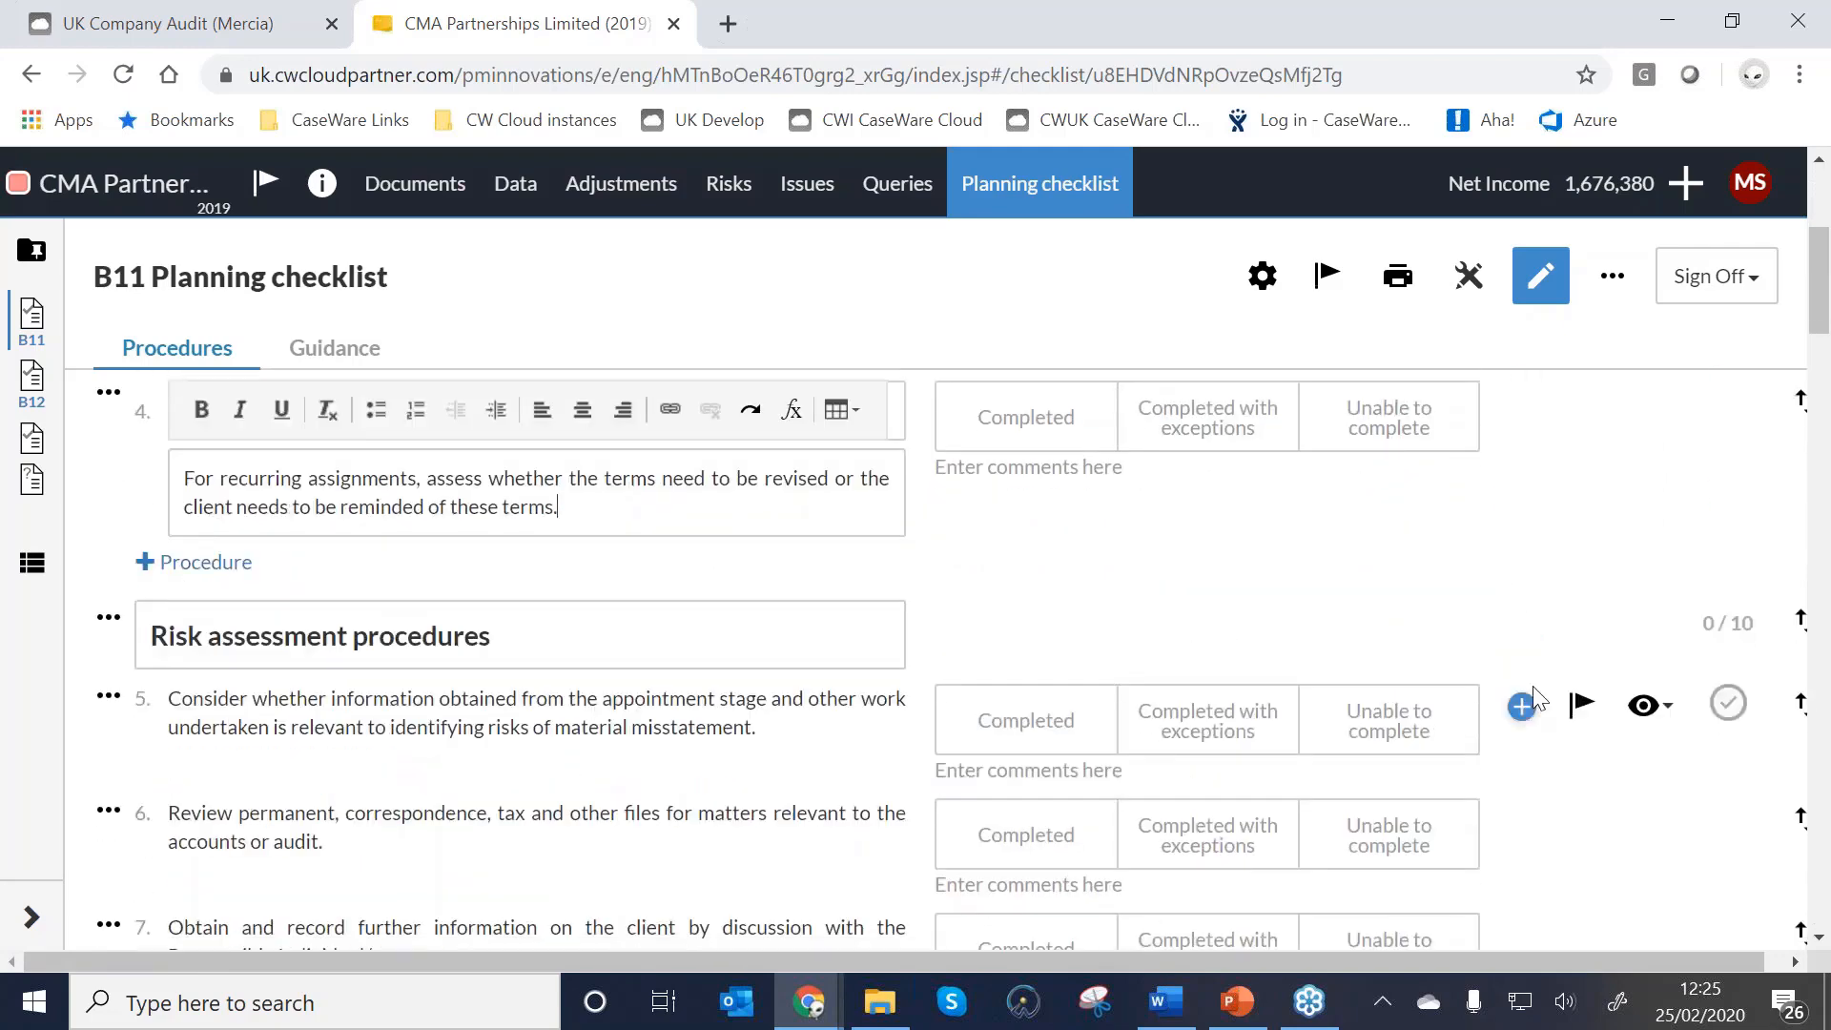
pyautogui.click(1651, 717)
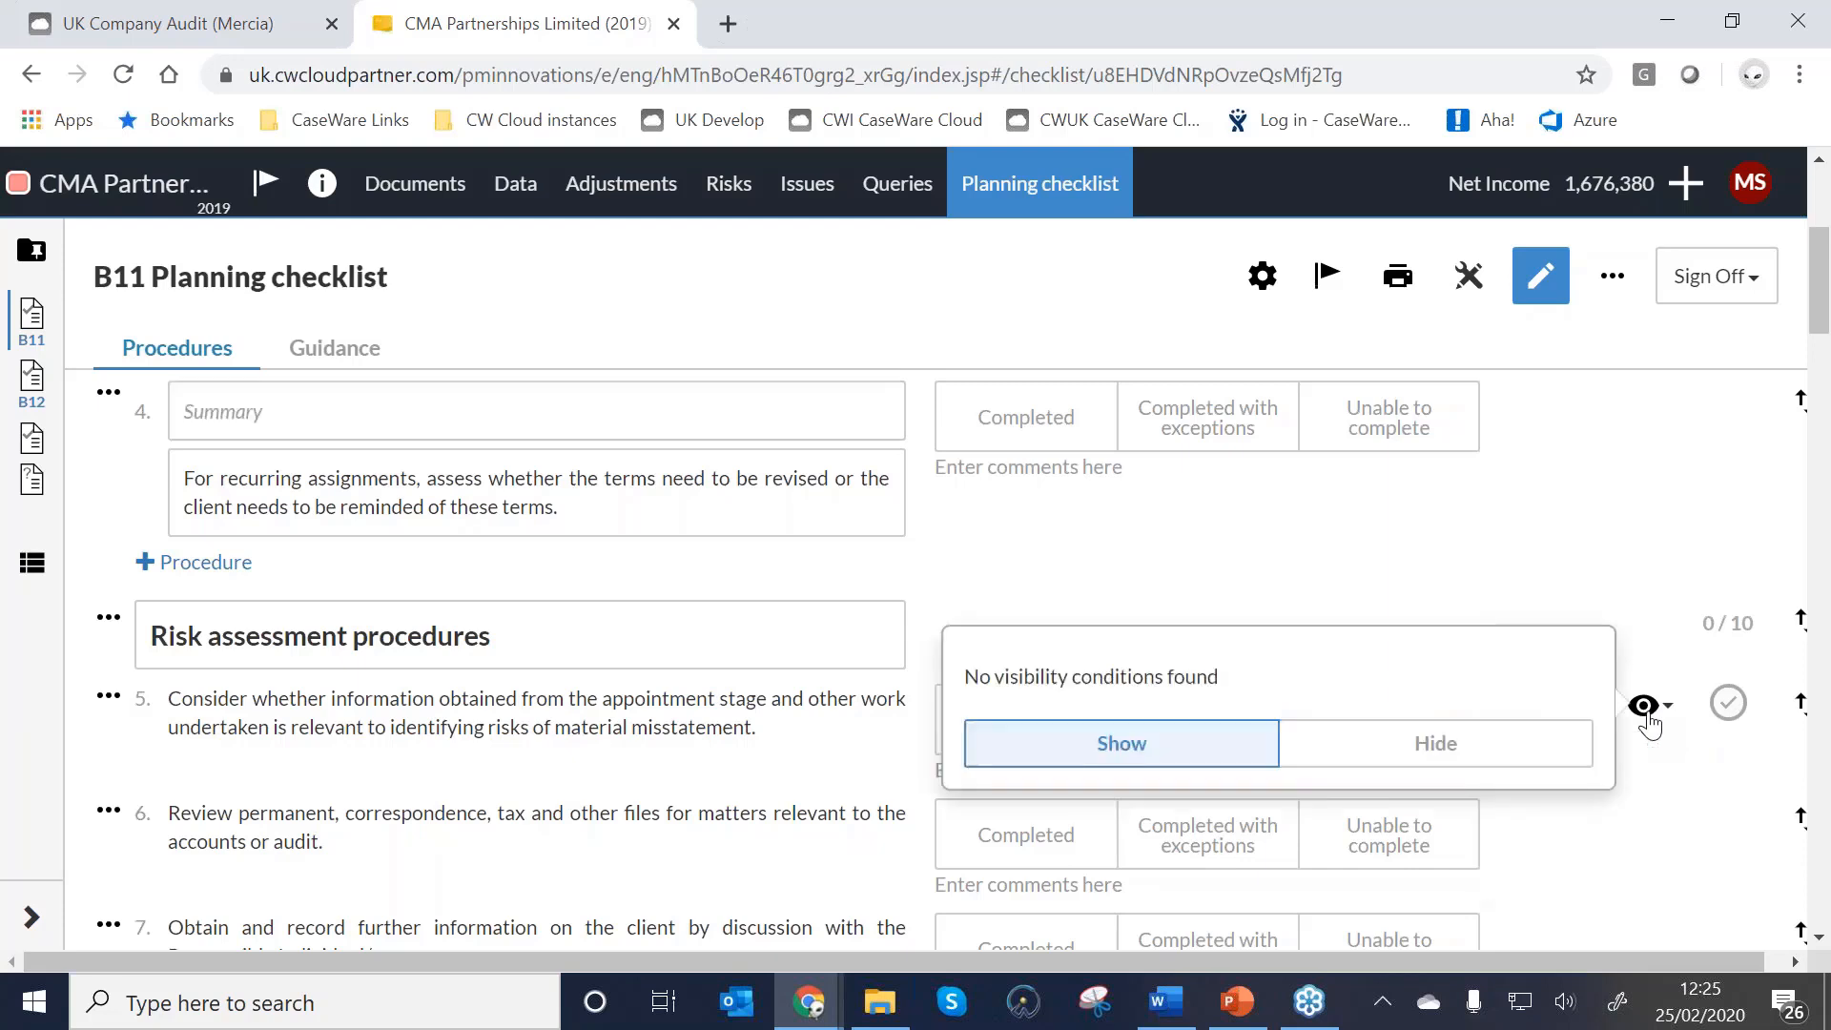
pyautogui.click(1437, 746)
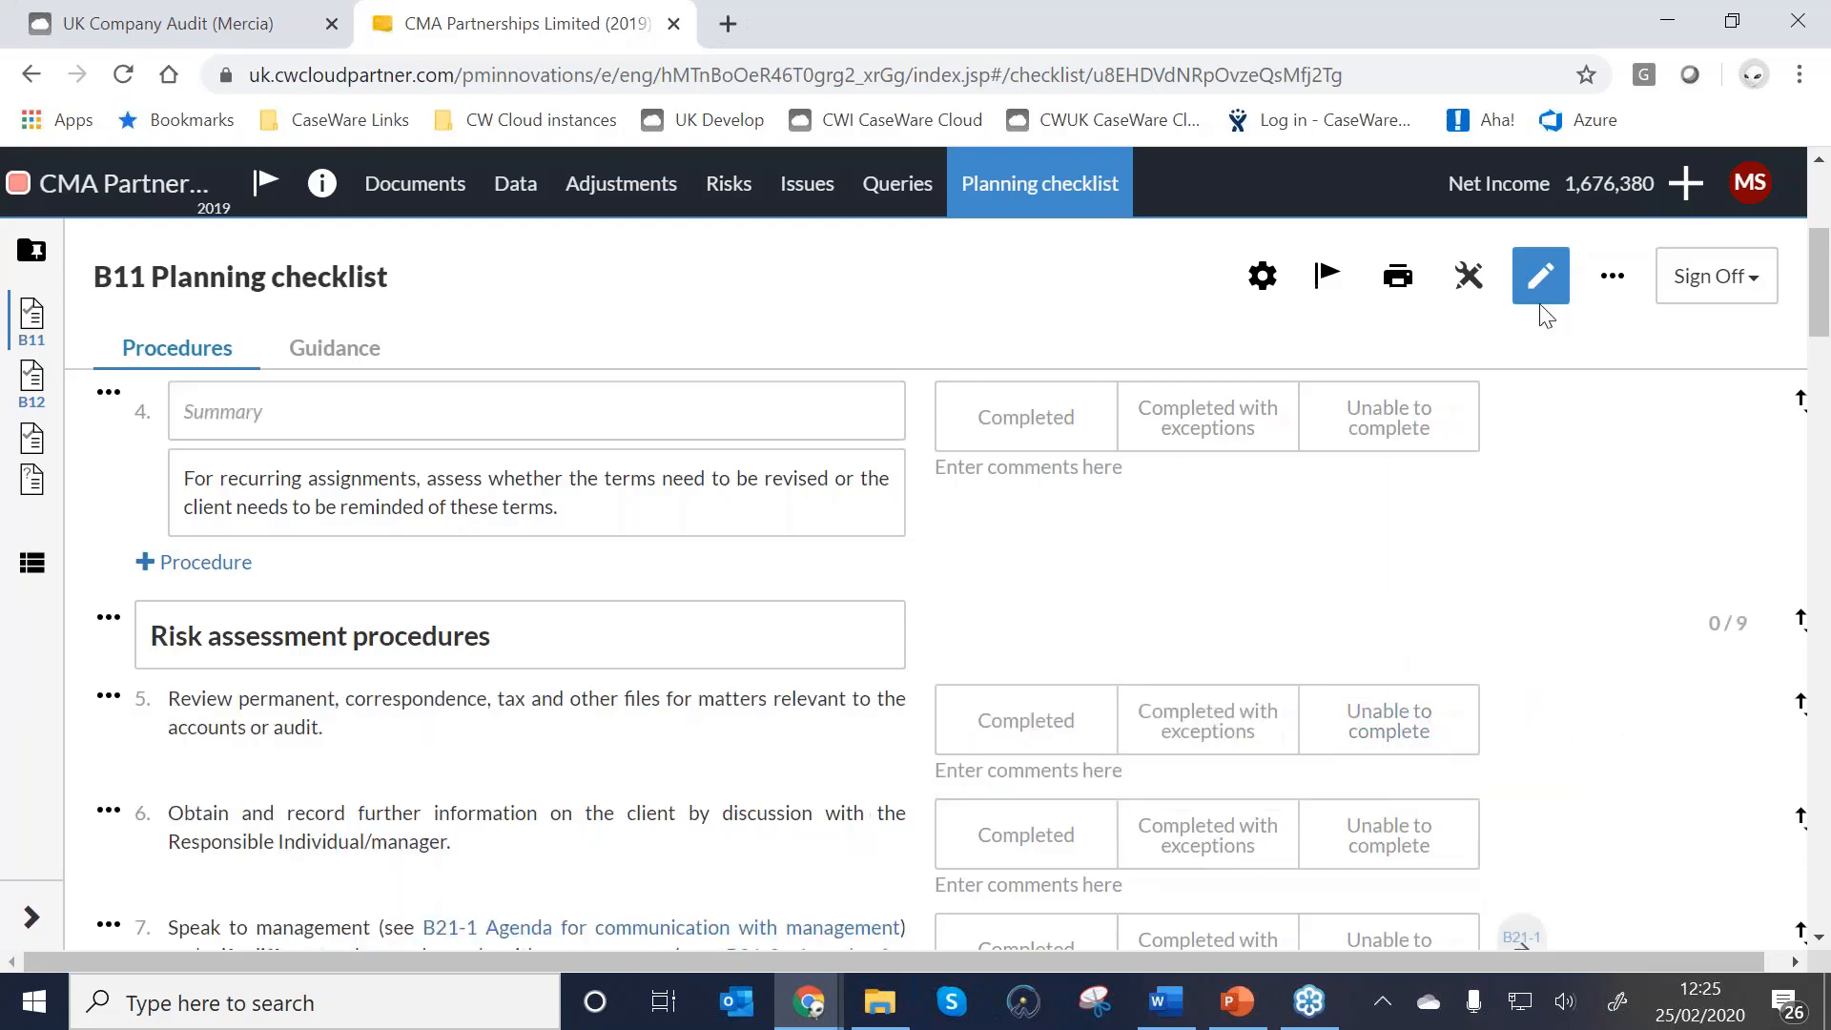
pyautogui.click(1542, 278)
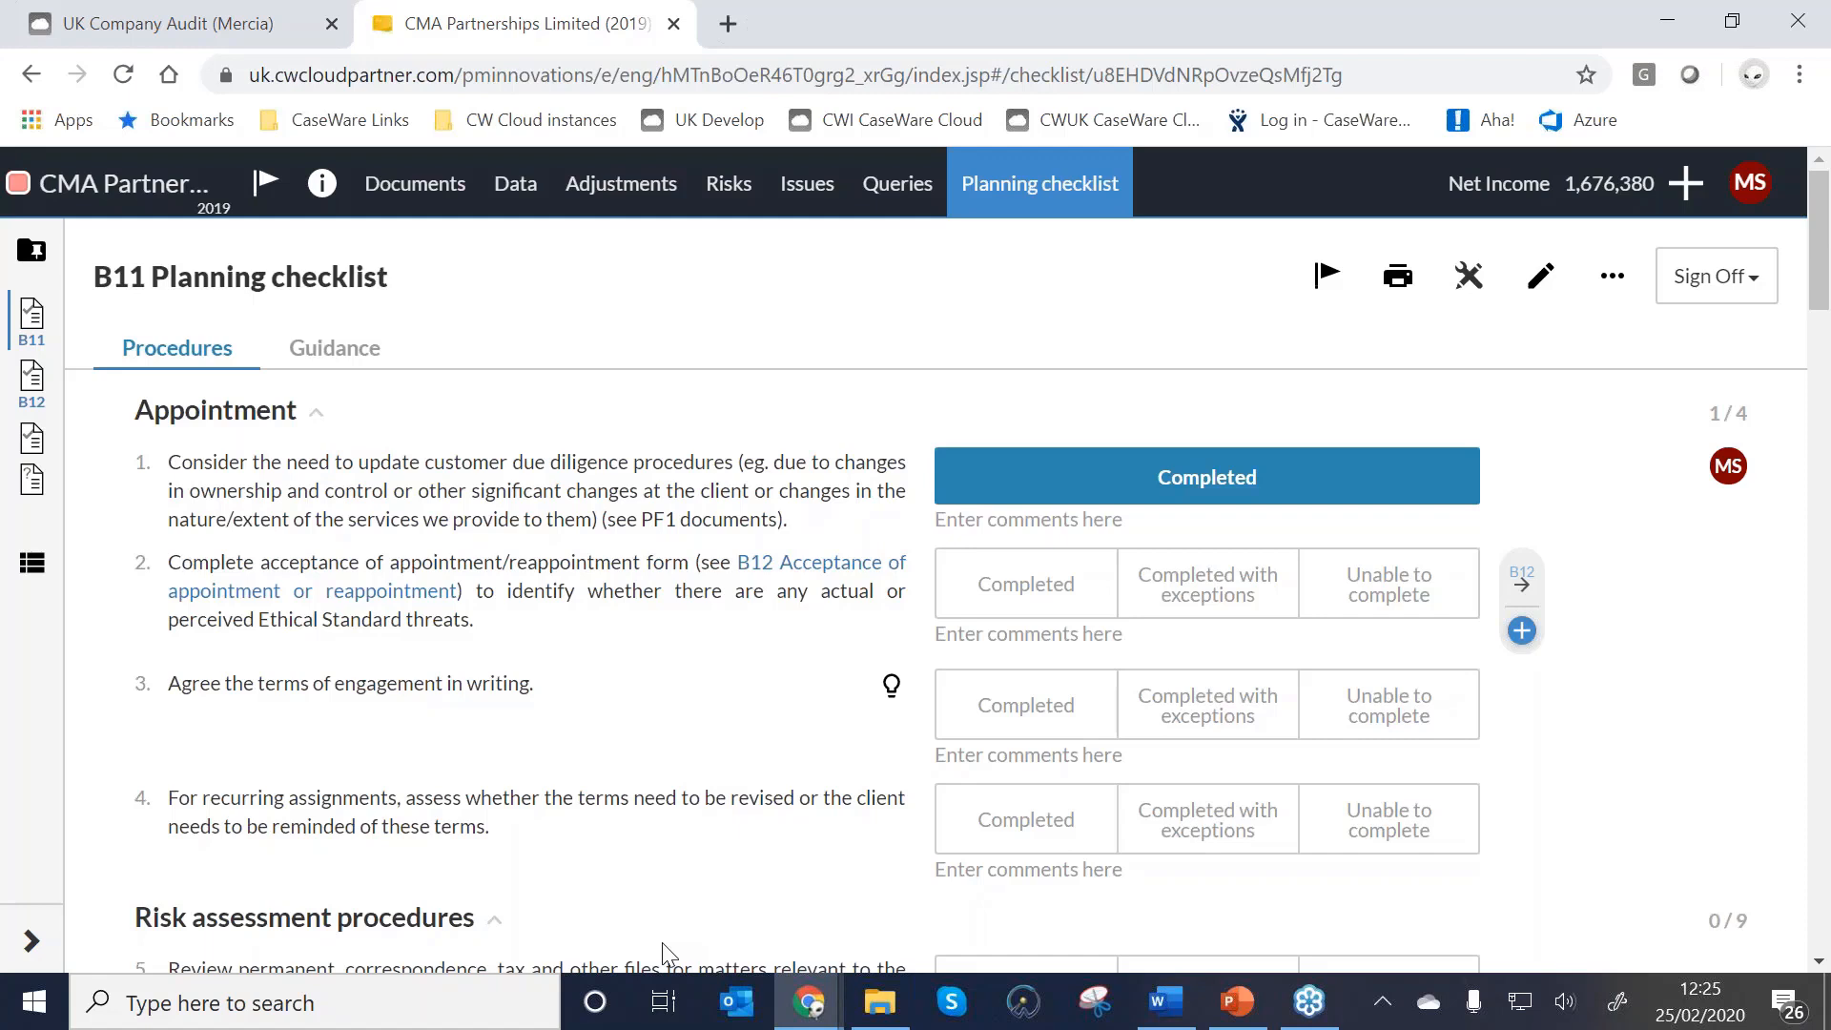
# Review the checklist guidance and item 3's guidance on agreeing engagement terms.
pyautogui.moveTo(613, 764)
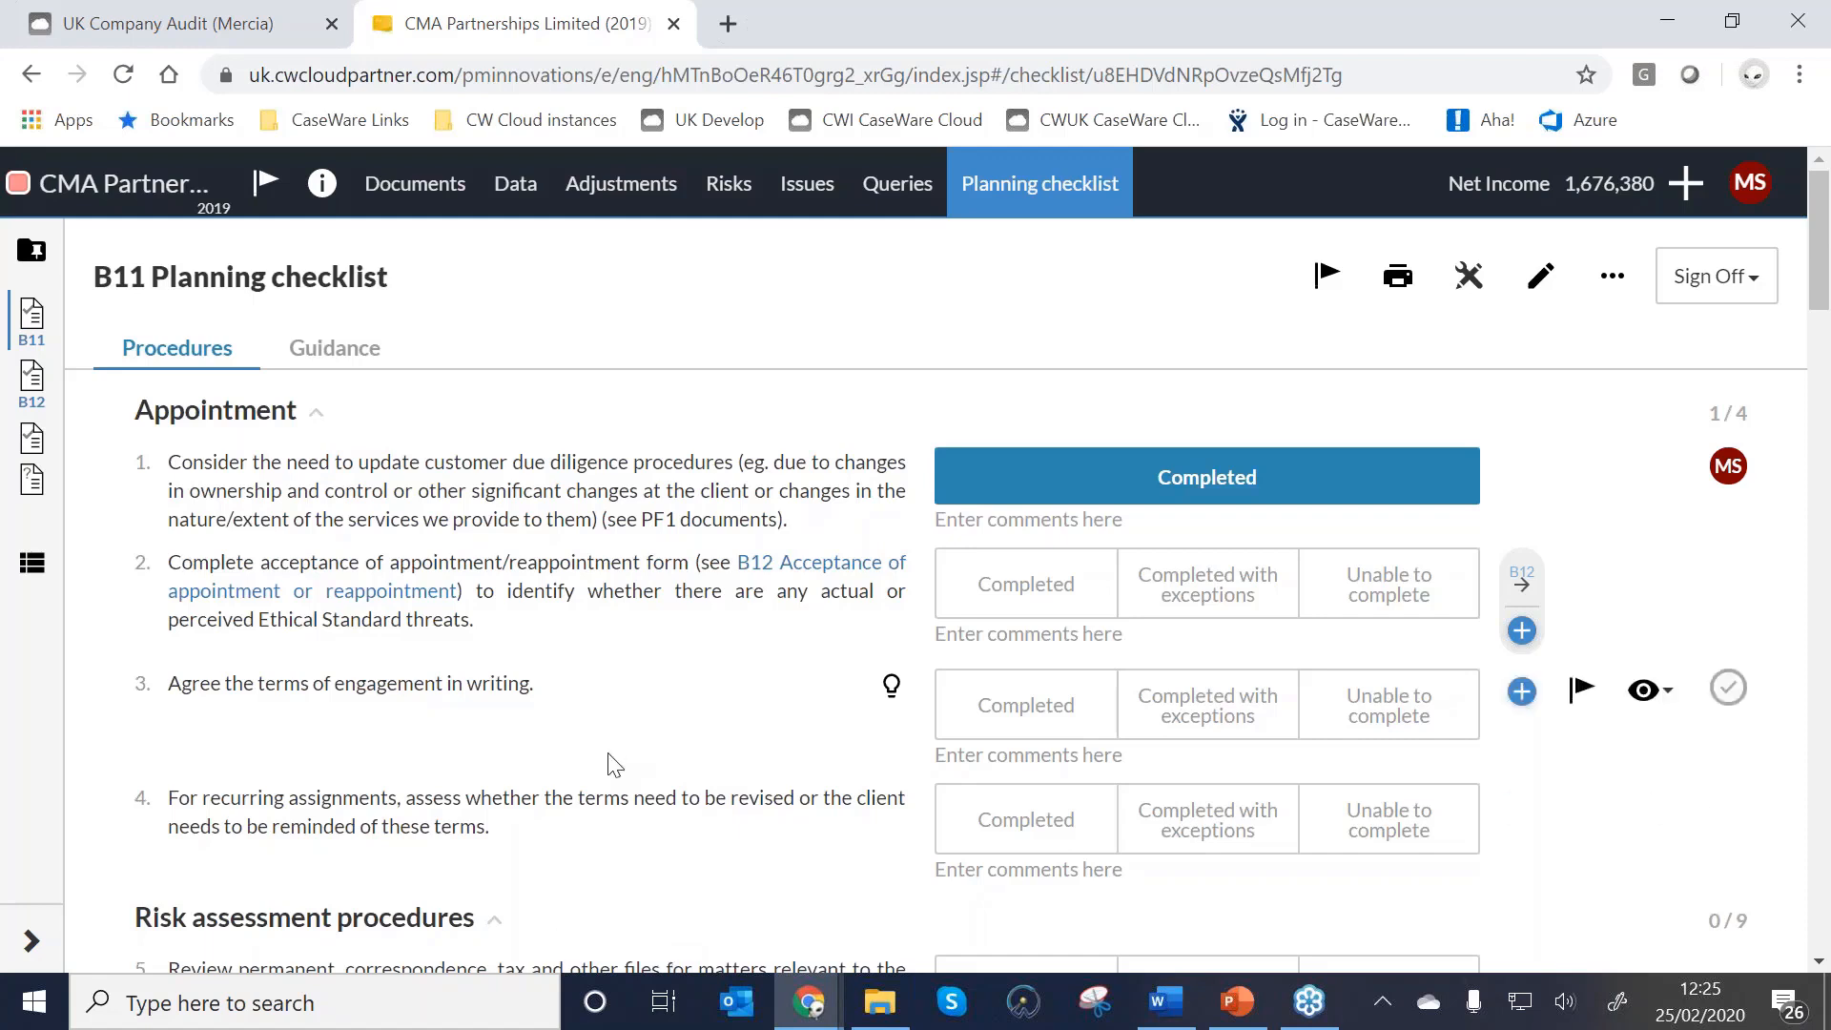
pyautogui.click(311, 367)
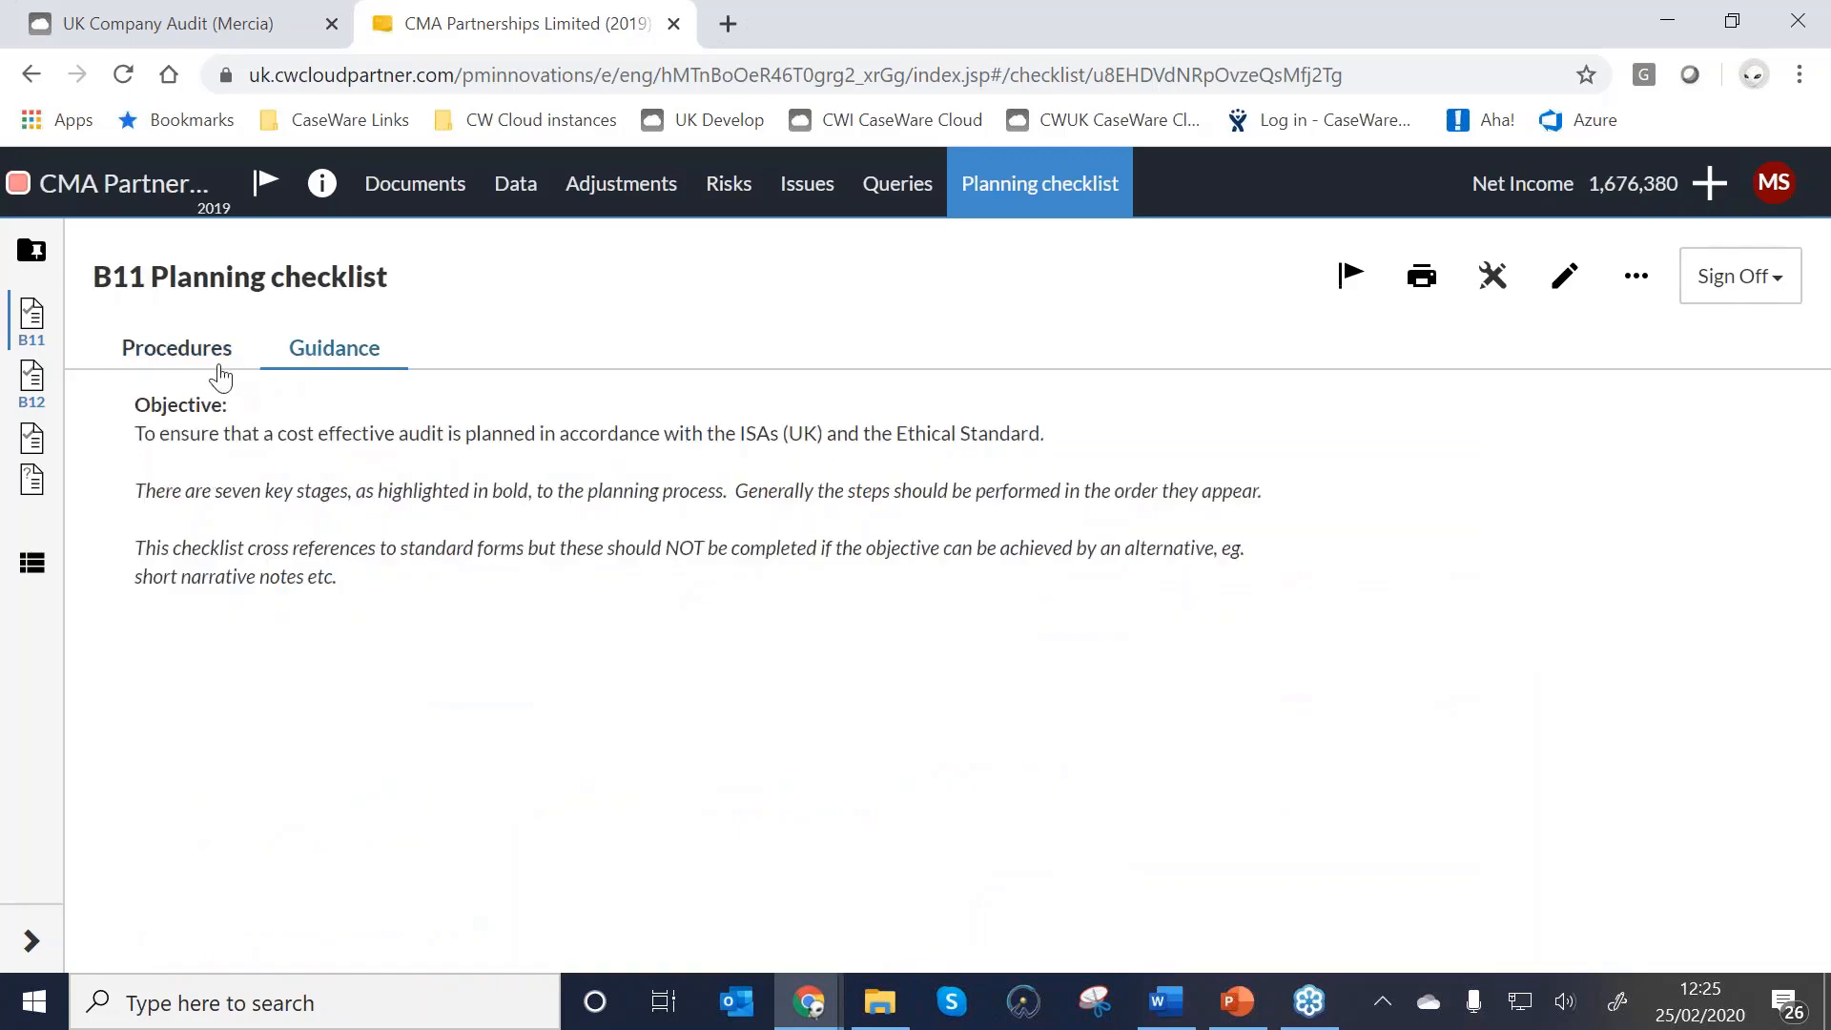
pyautogui.click(177, 350)
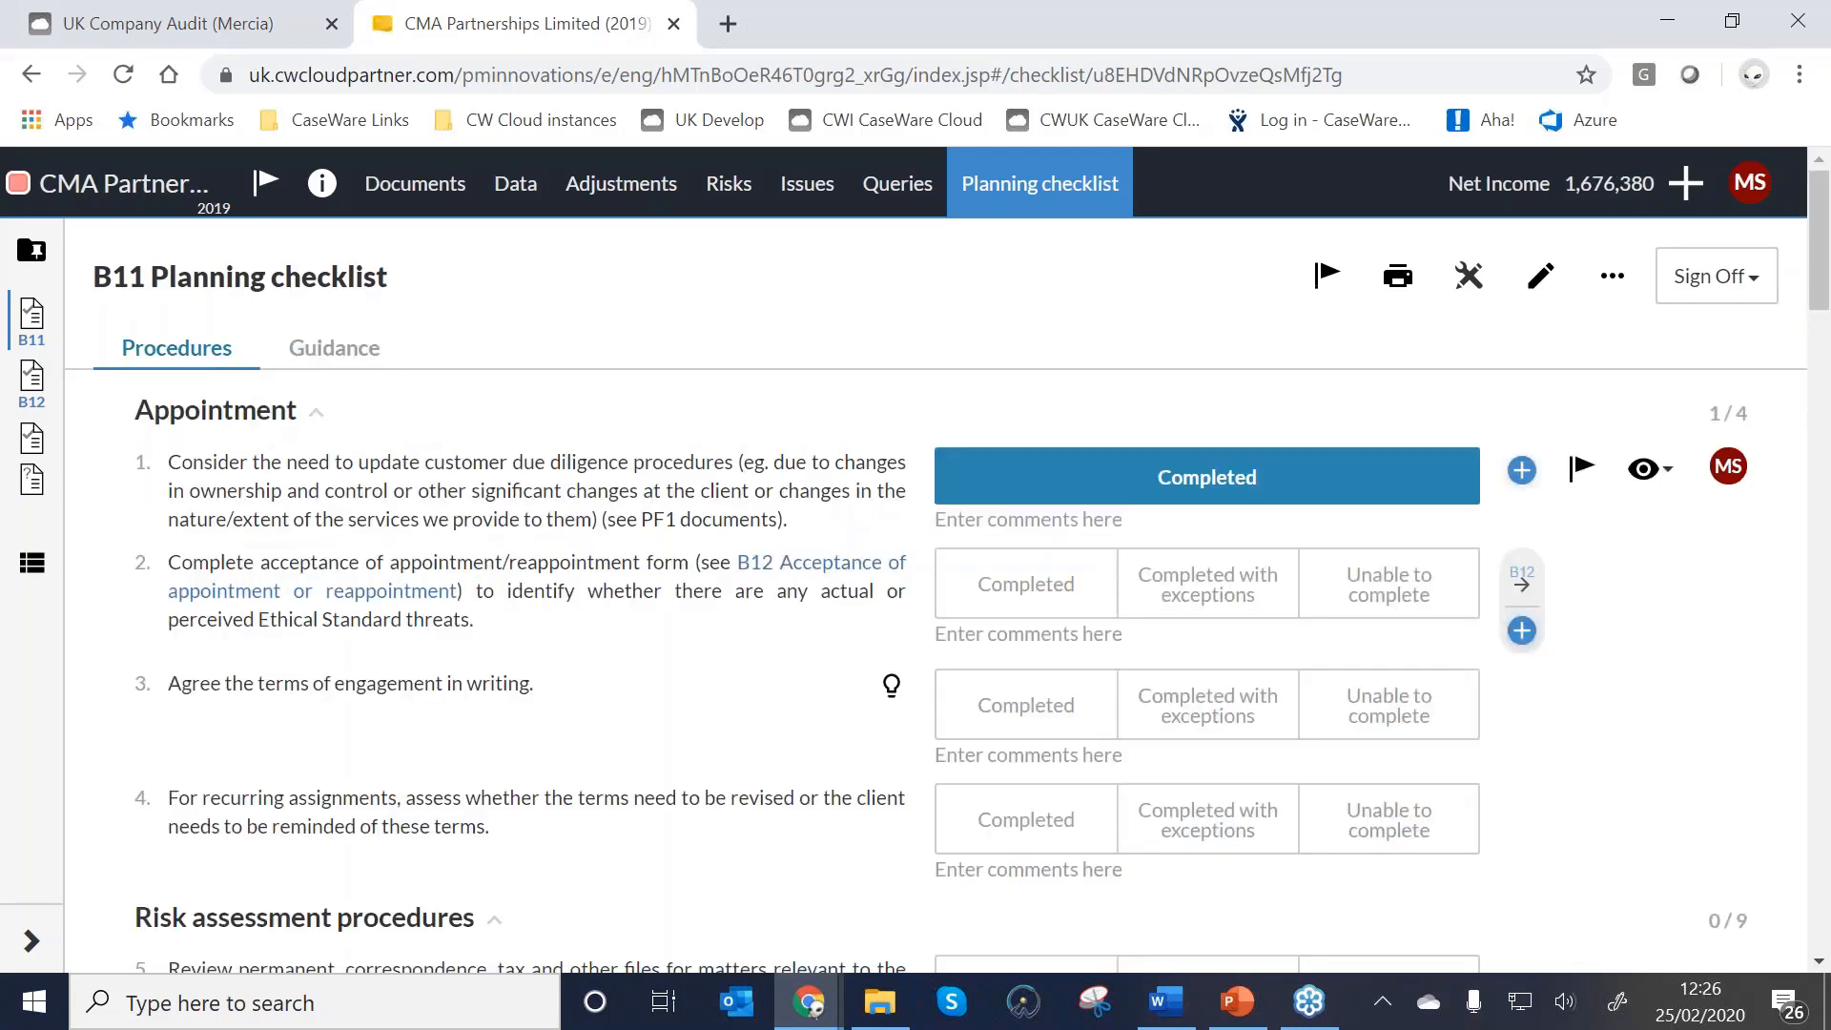
pyautogui.click(890, 688)
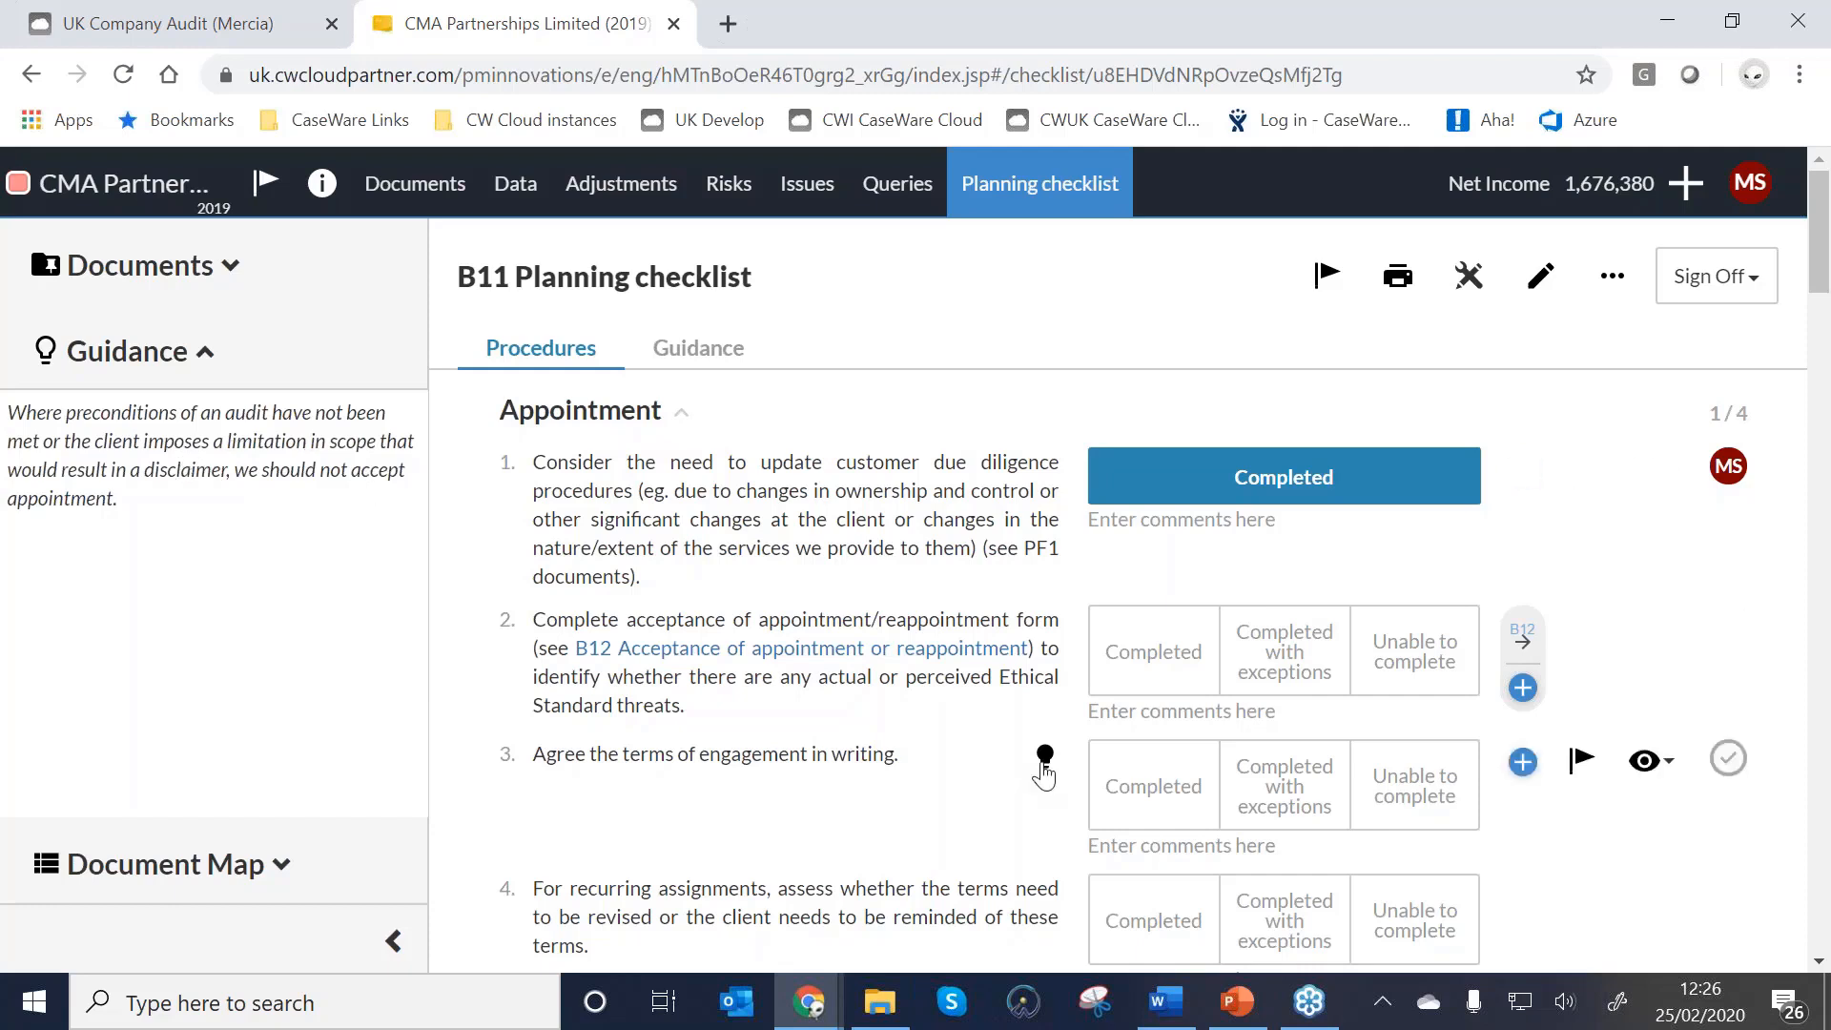
pyautogui.click(1044, 762)
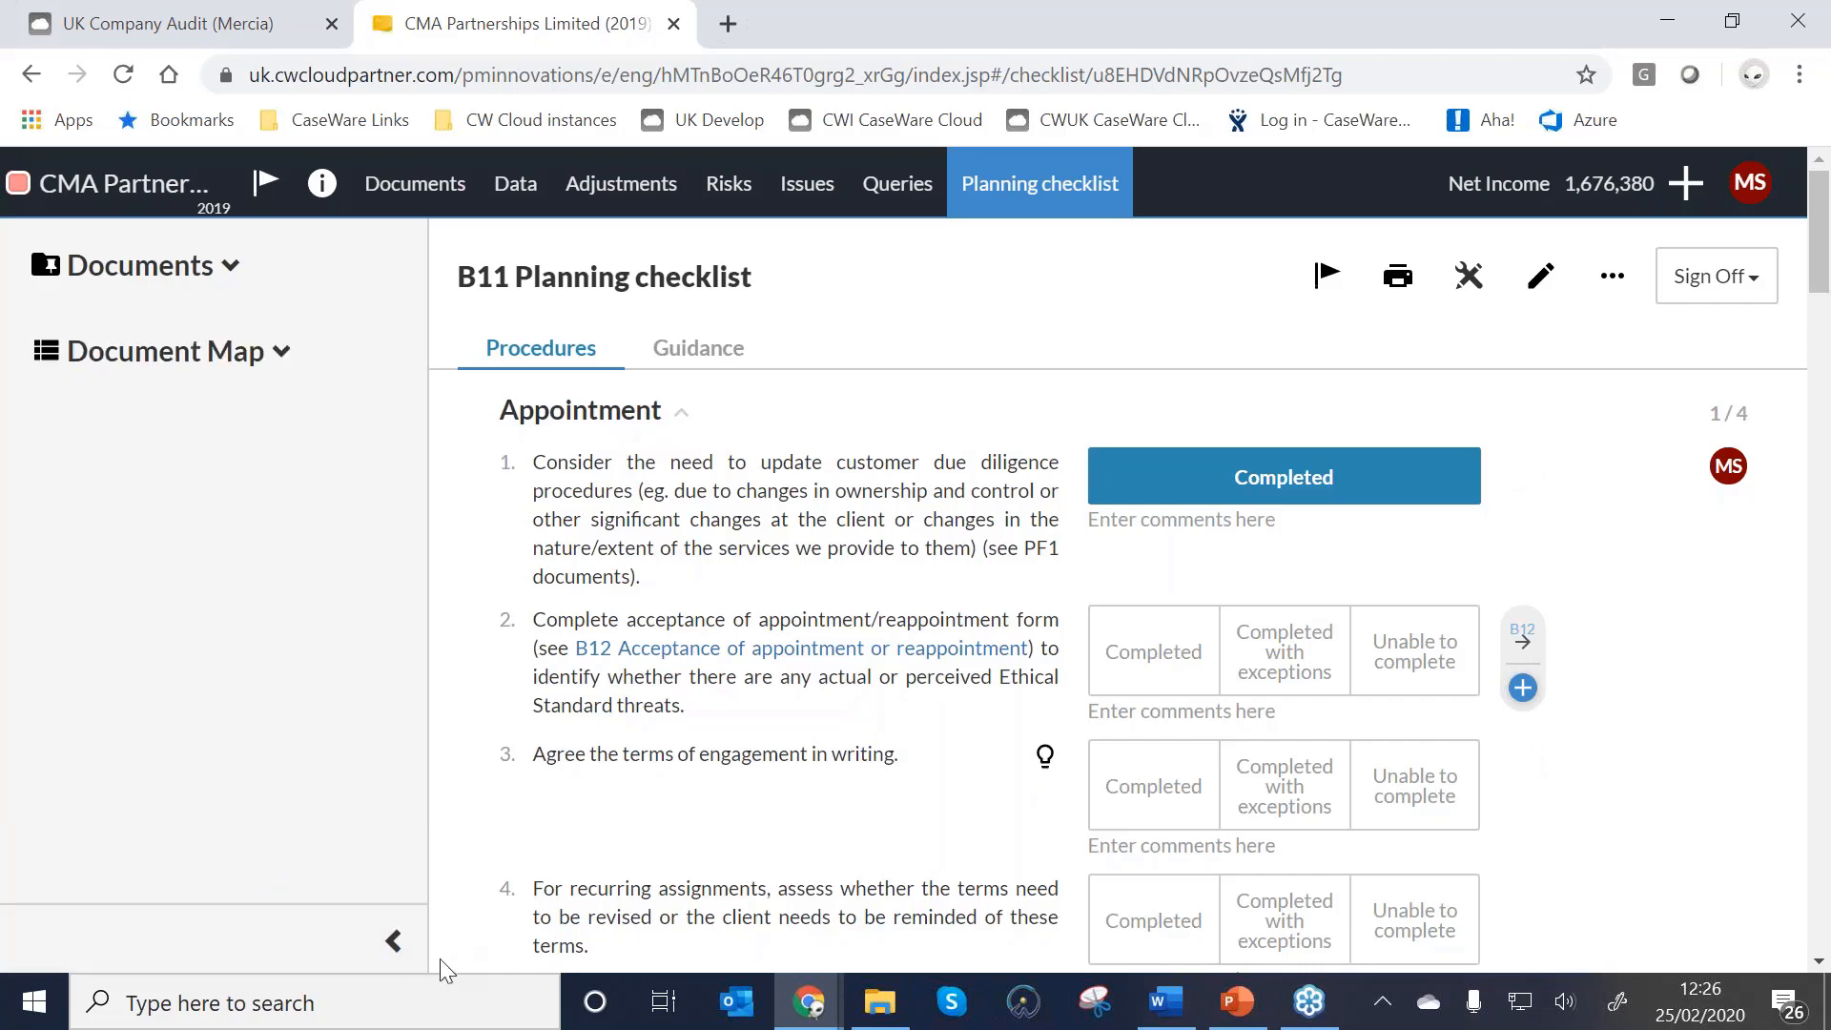
# Collapse the side panel and mark Appointment items 3 and 4 Completed.
pyautogui.click(391, 942)
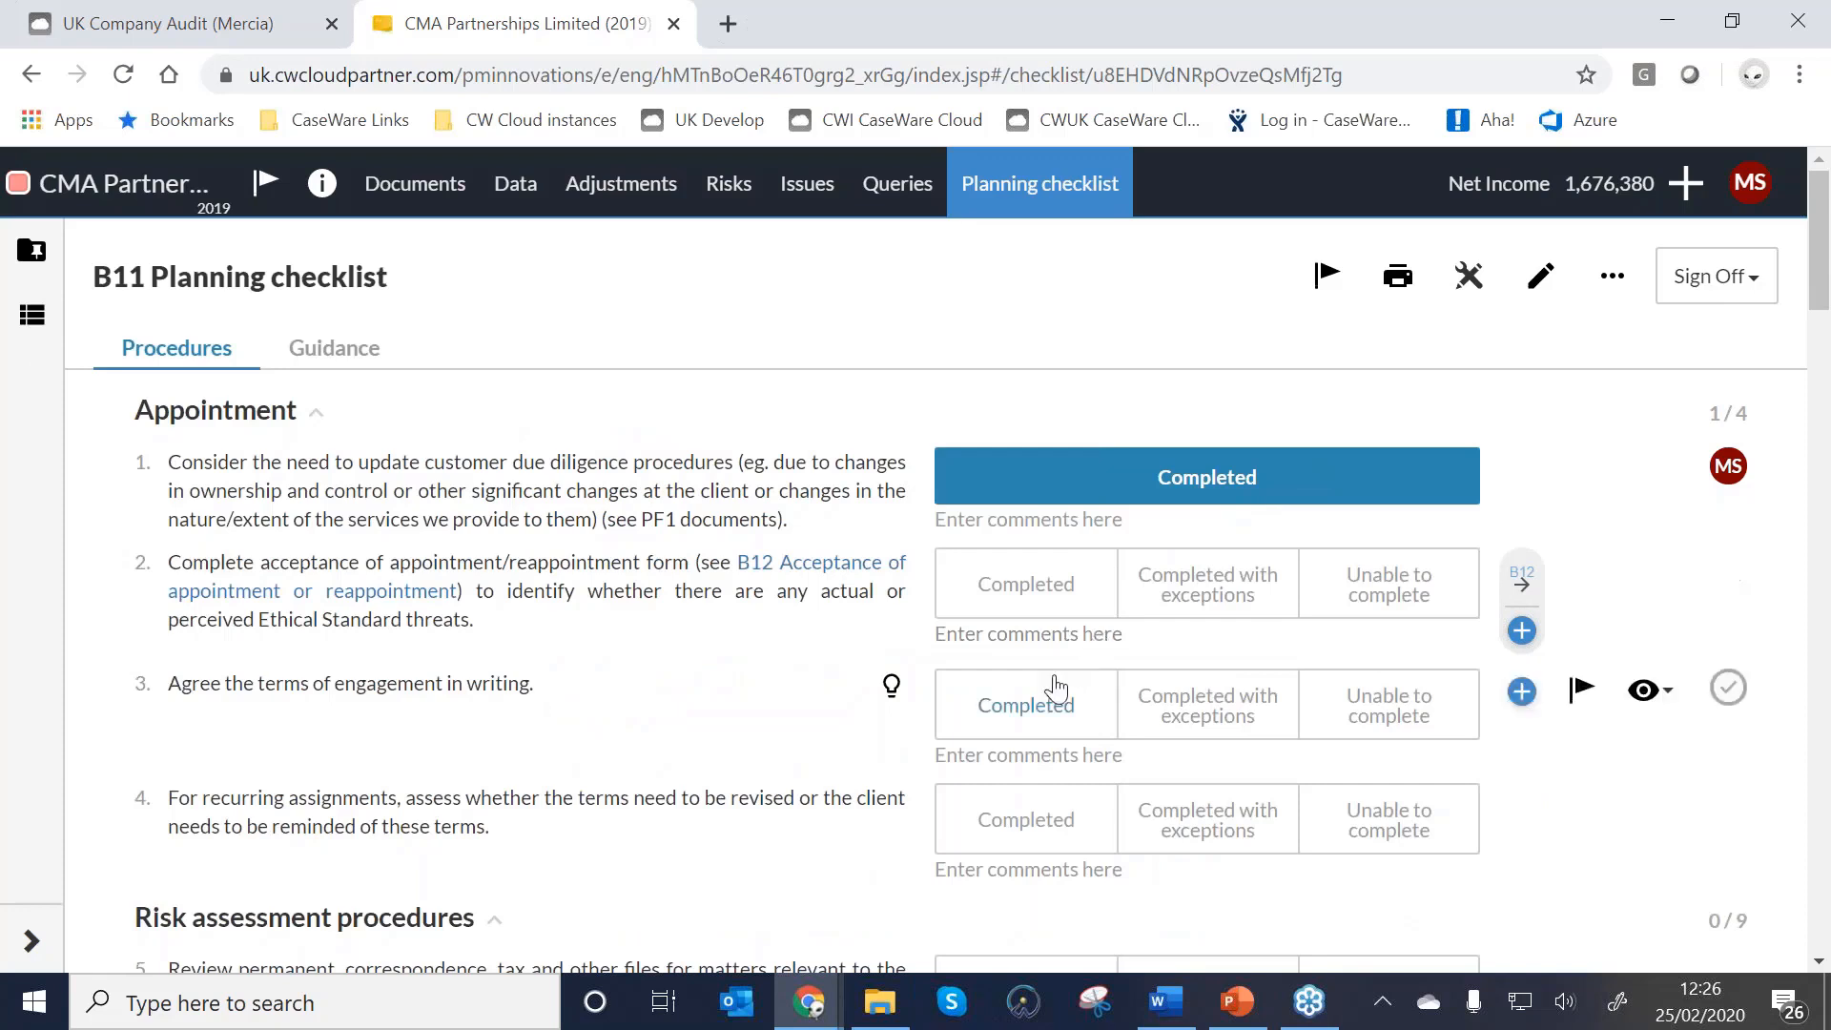
pyautogui.click(970, 725)
pyautogui.click(1013, 808)
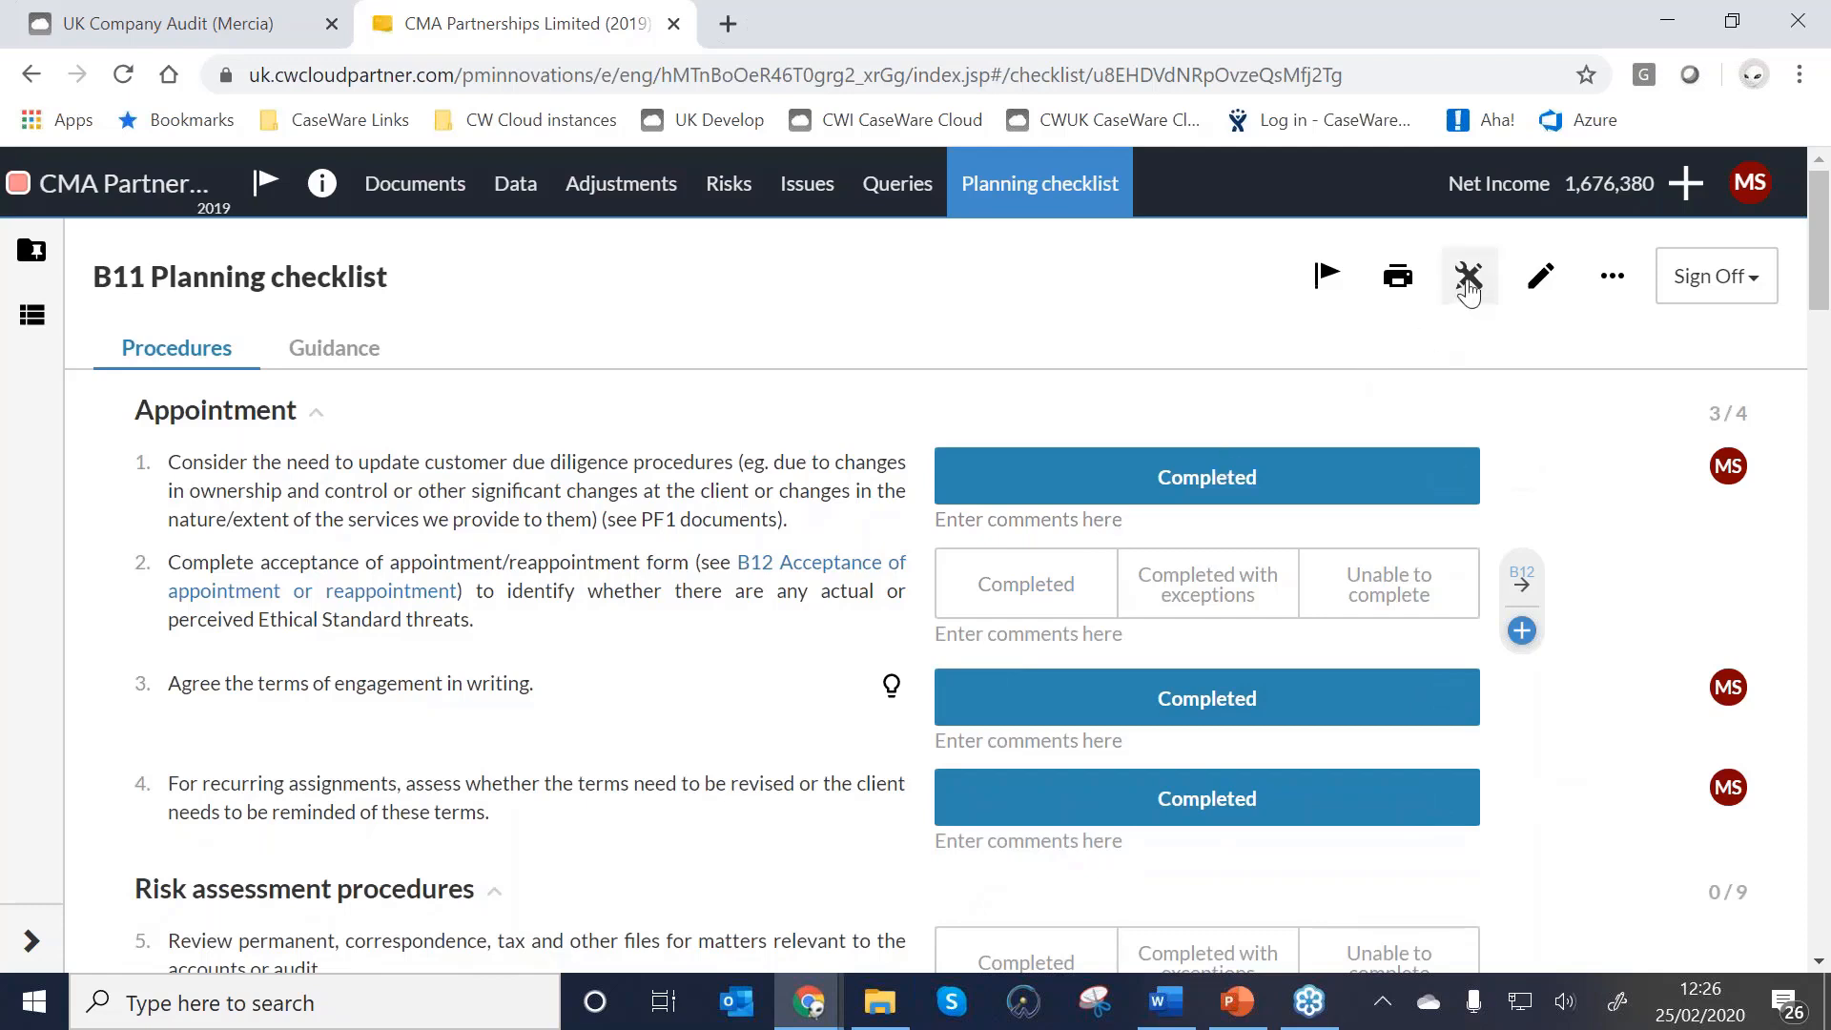
pyautogui.click(1469, 286)
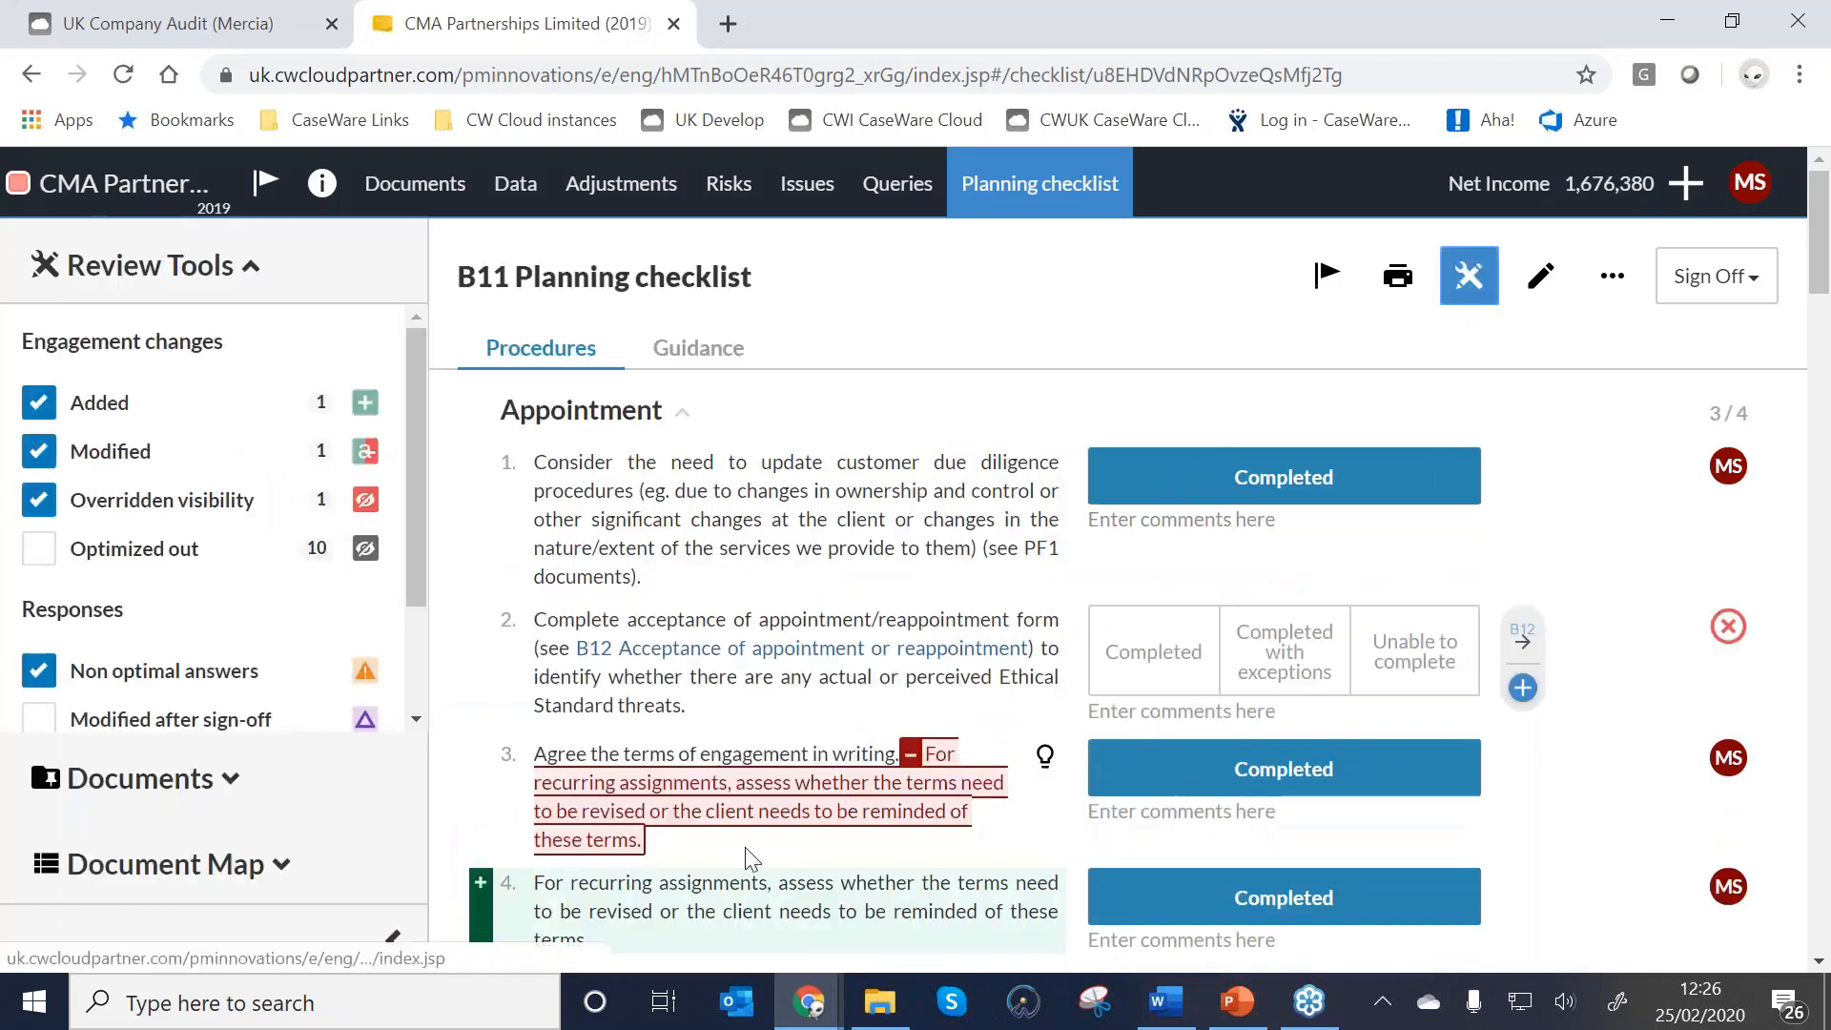
pyautogui.scroll(-1, 720, 782)
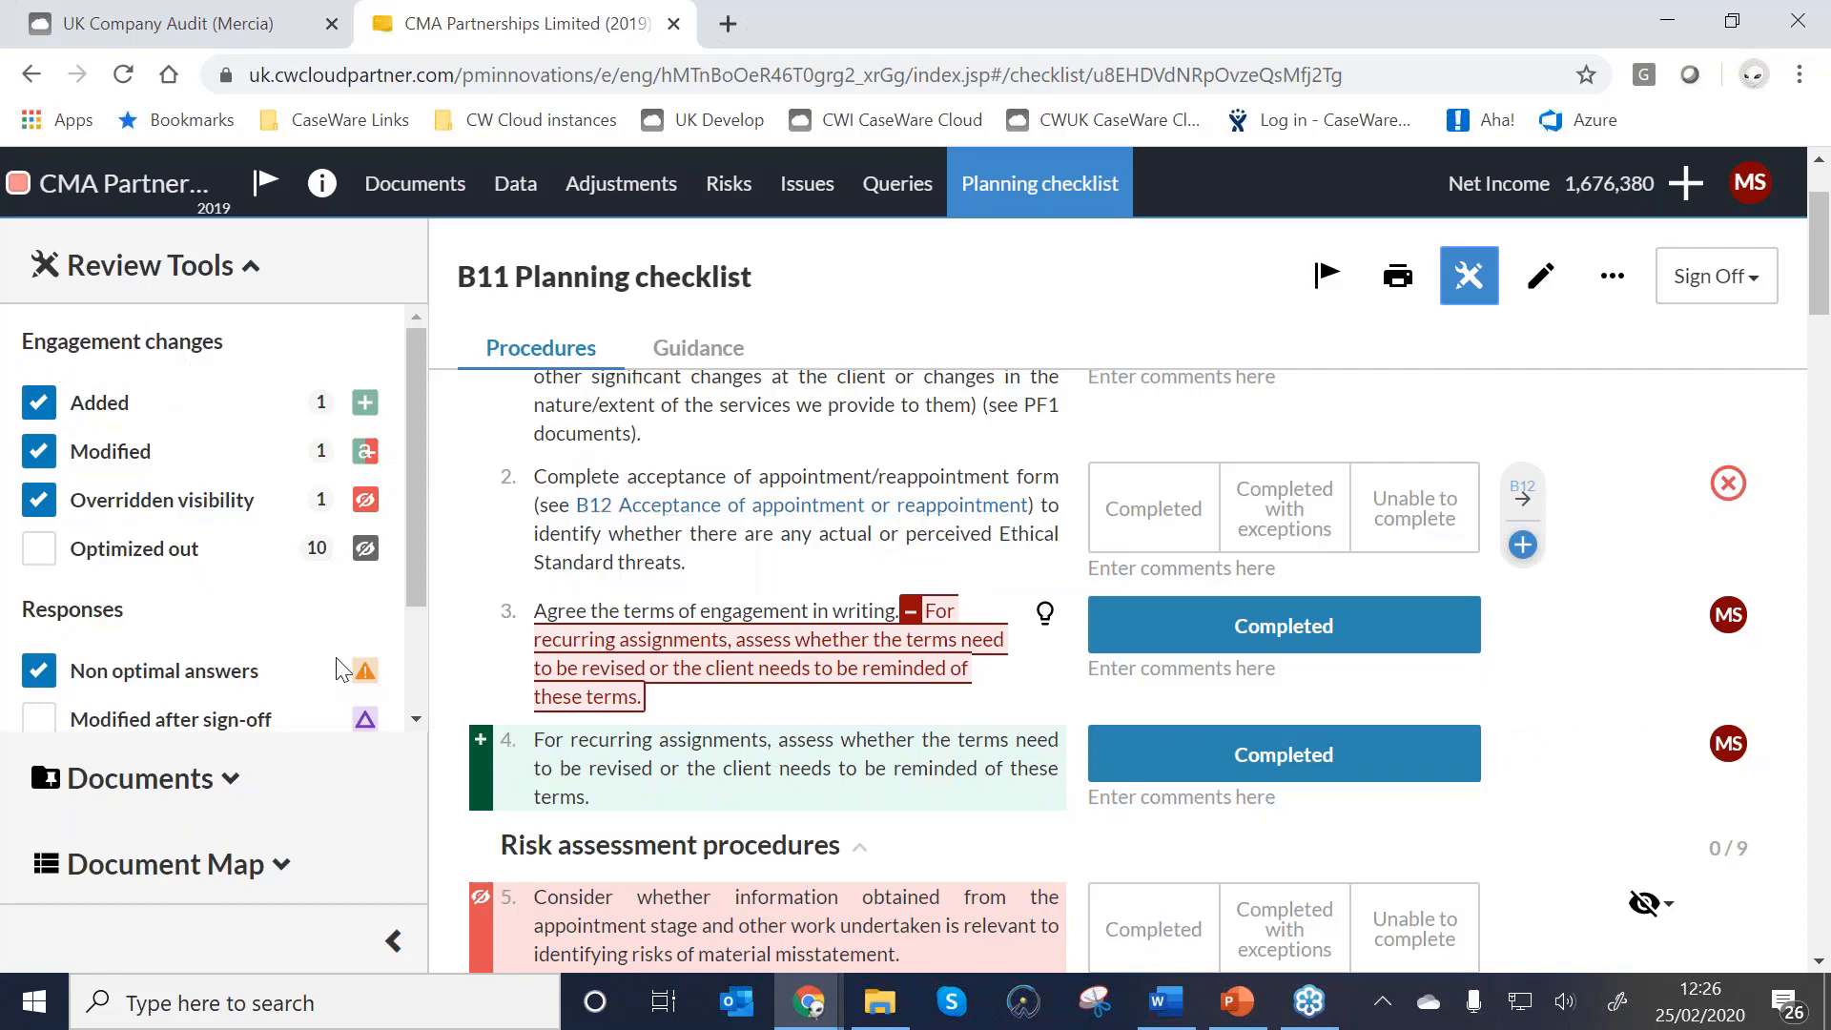
pyautogui.scroll(-3, 506, 696)
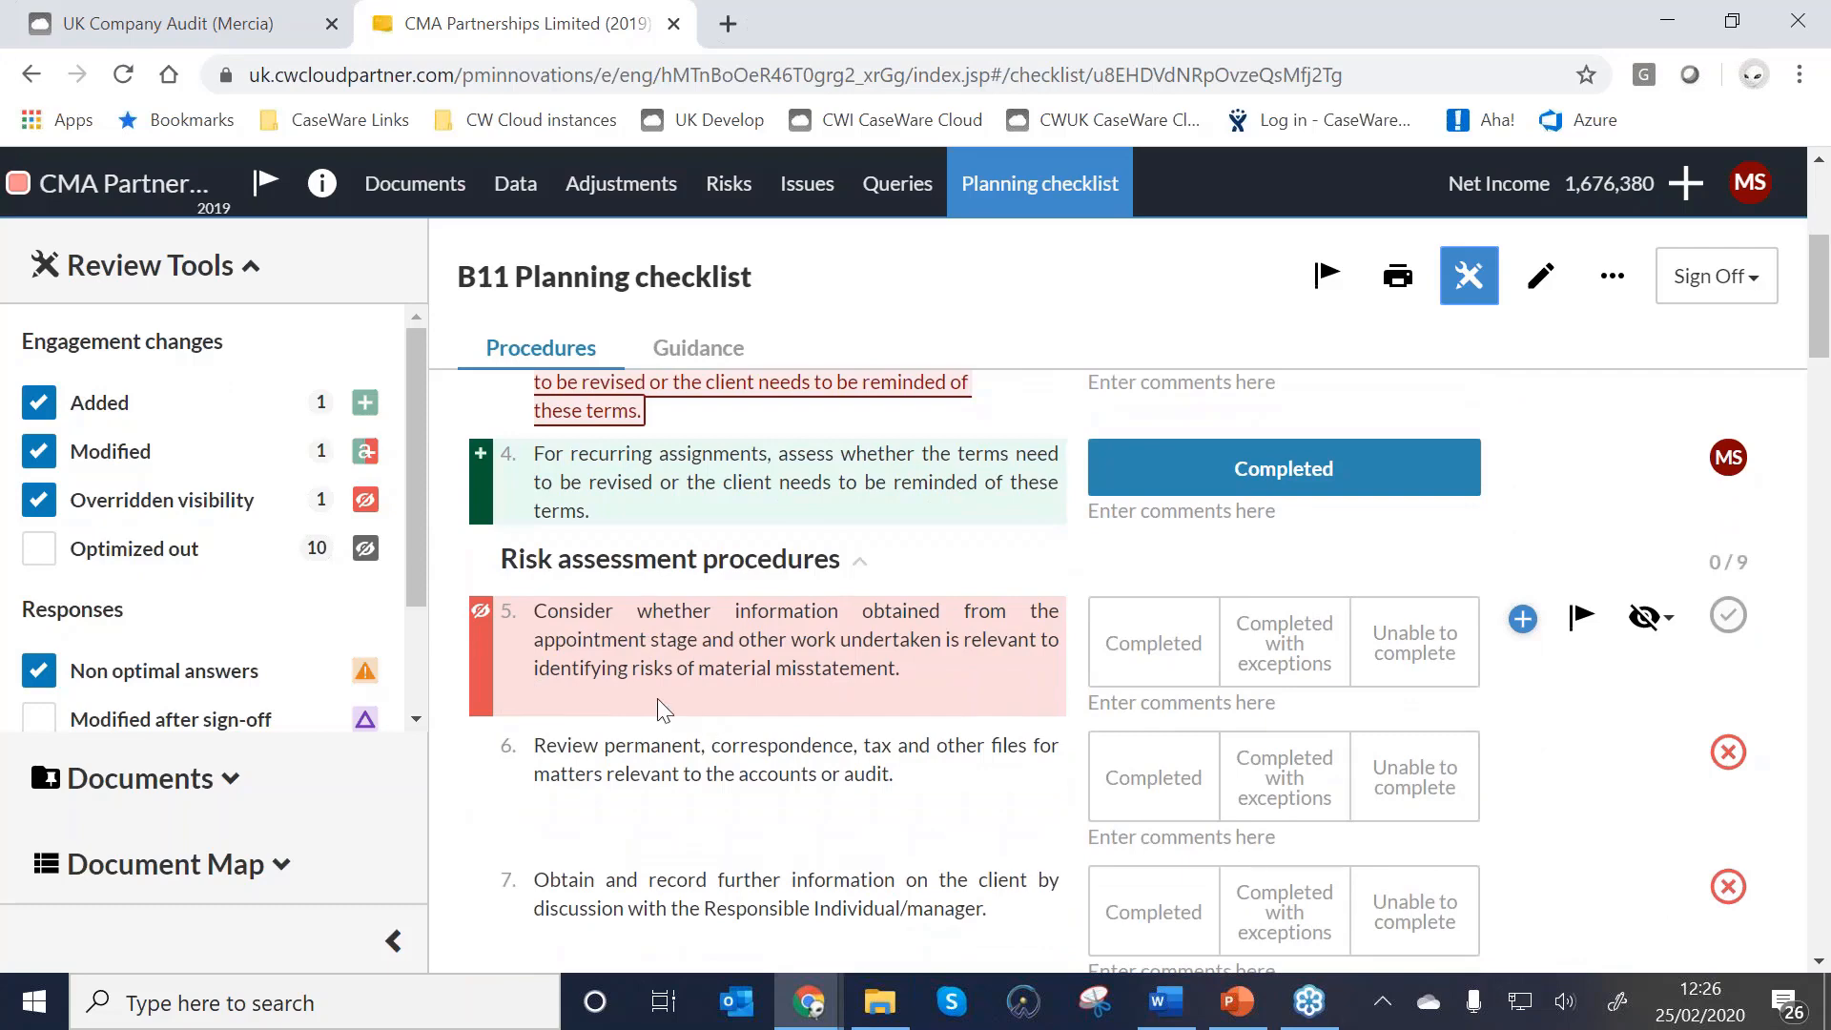
pyautogui.scroll(1, 656, 698)
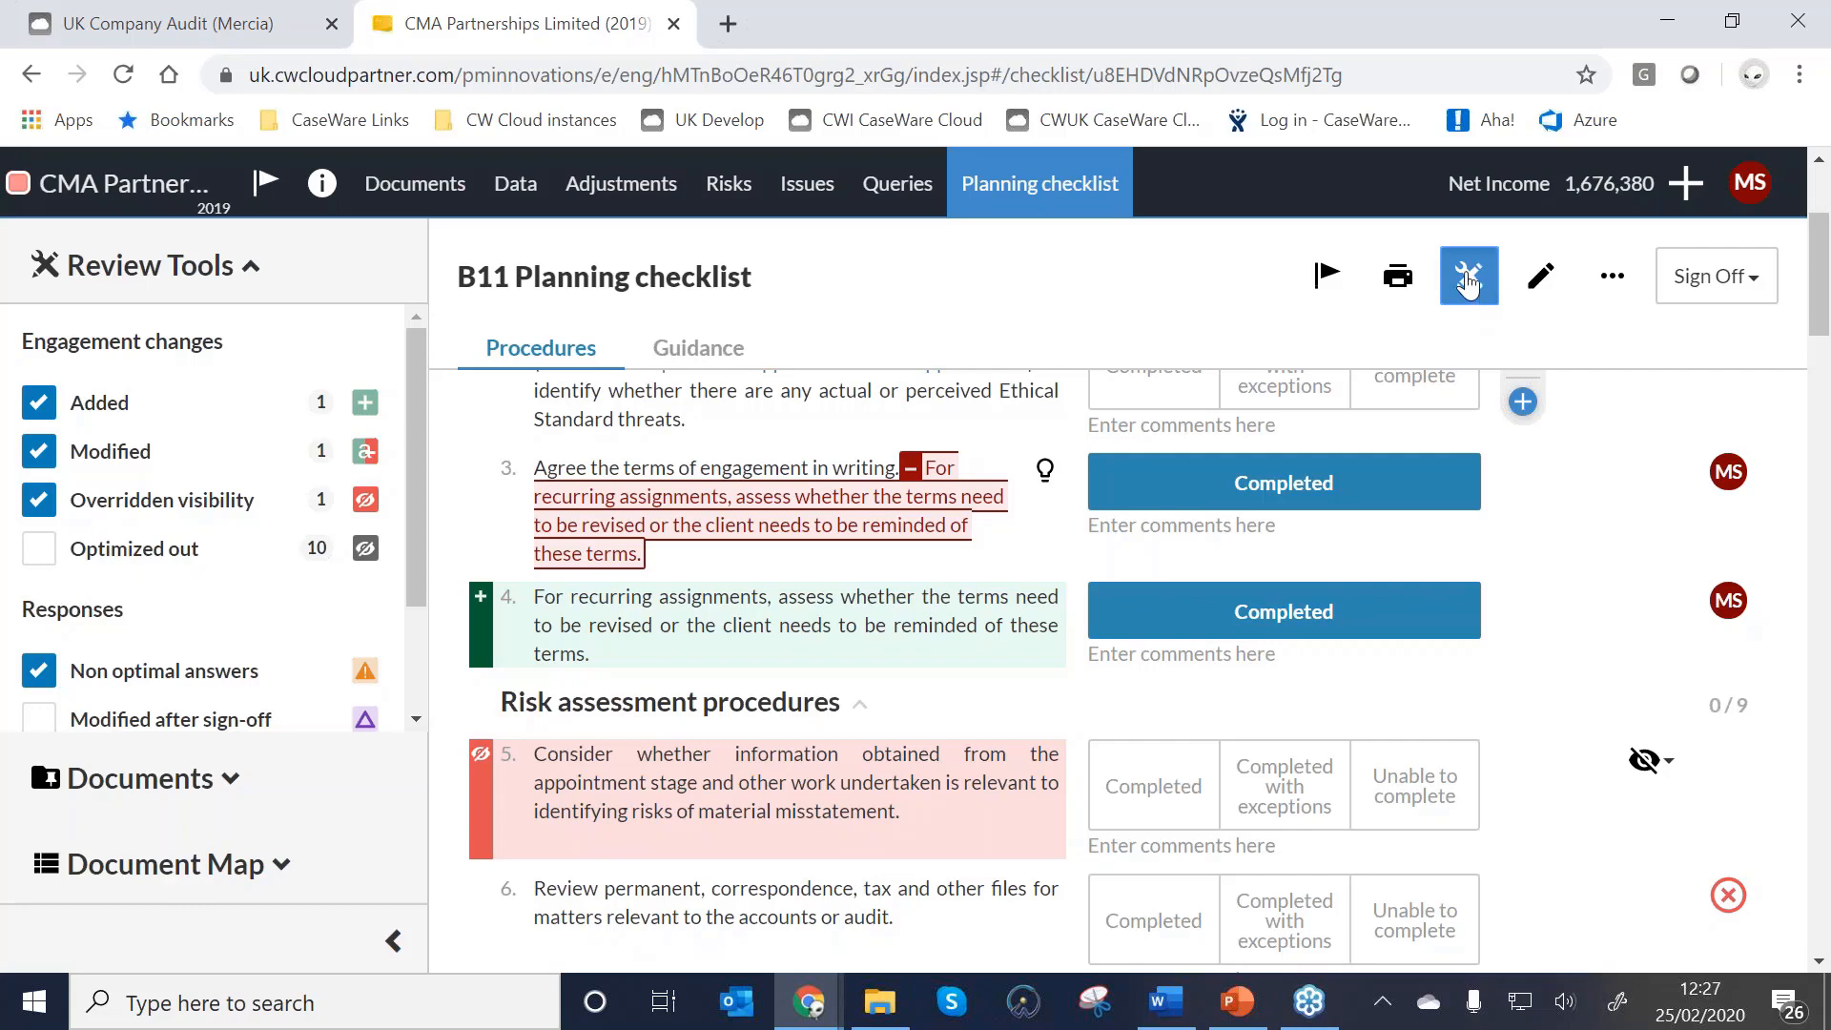
pyautogui.click(1469, 286)
pyautogui.scroll(3, 896, 859)
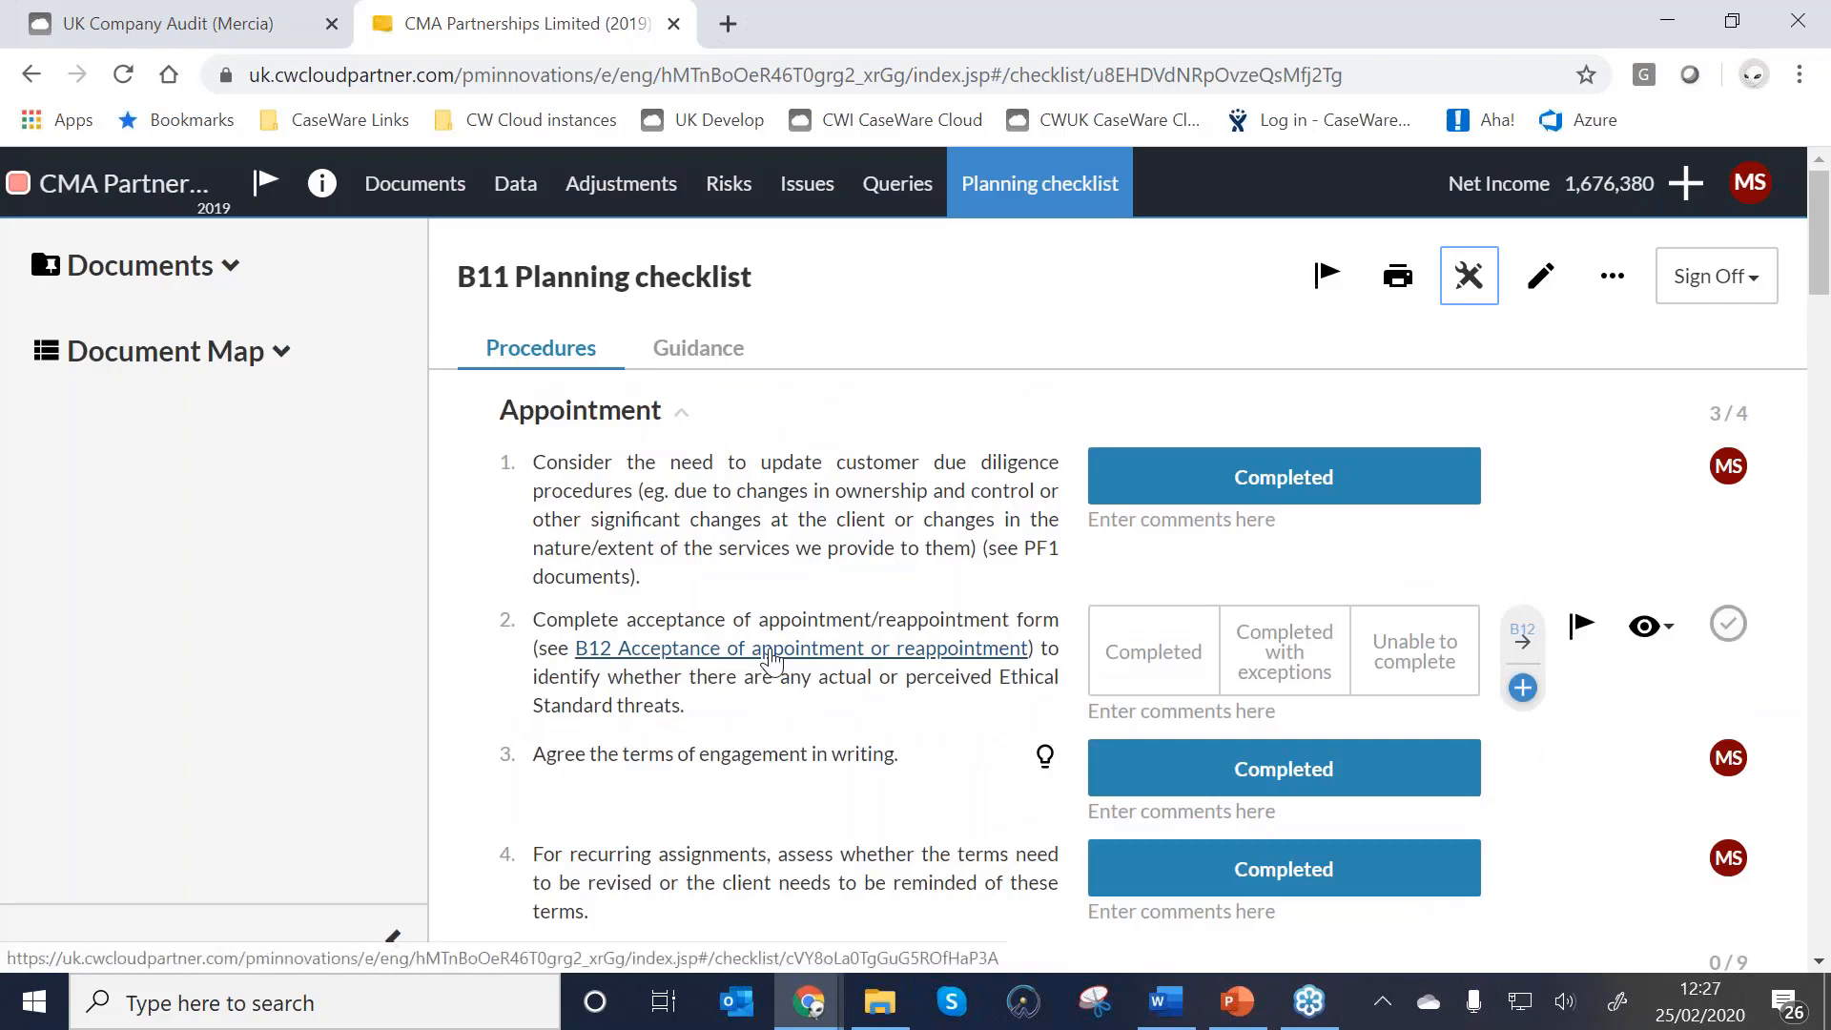
# Open B12 from item 2's link, show its Document Map, and go to Long association.
pyautogui.click(773, 658)
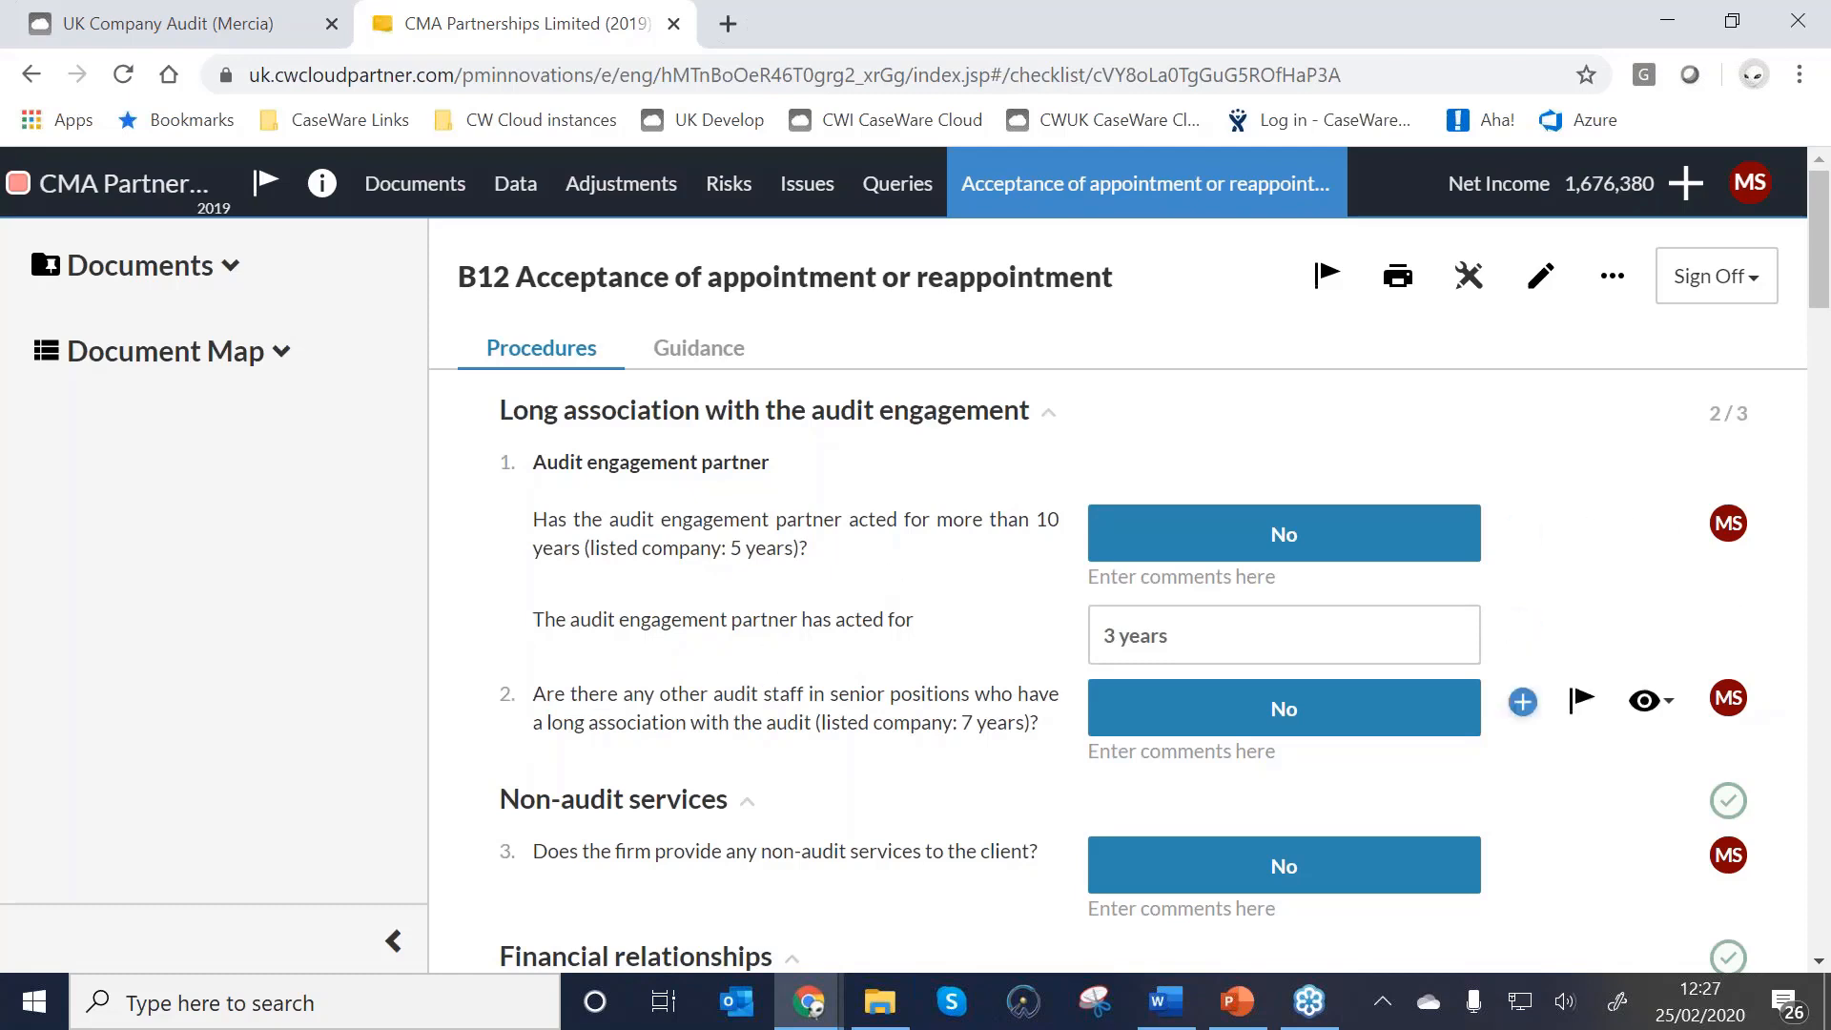
pyautogui.click(283, 358)
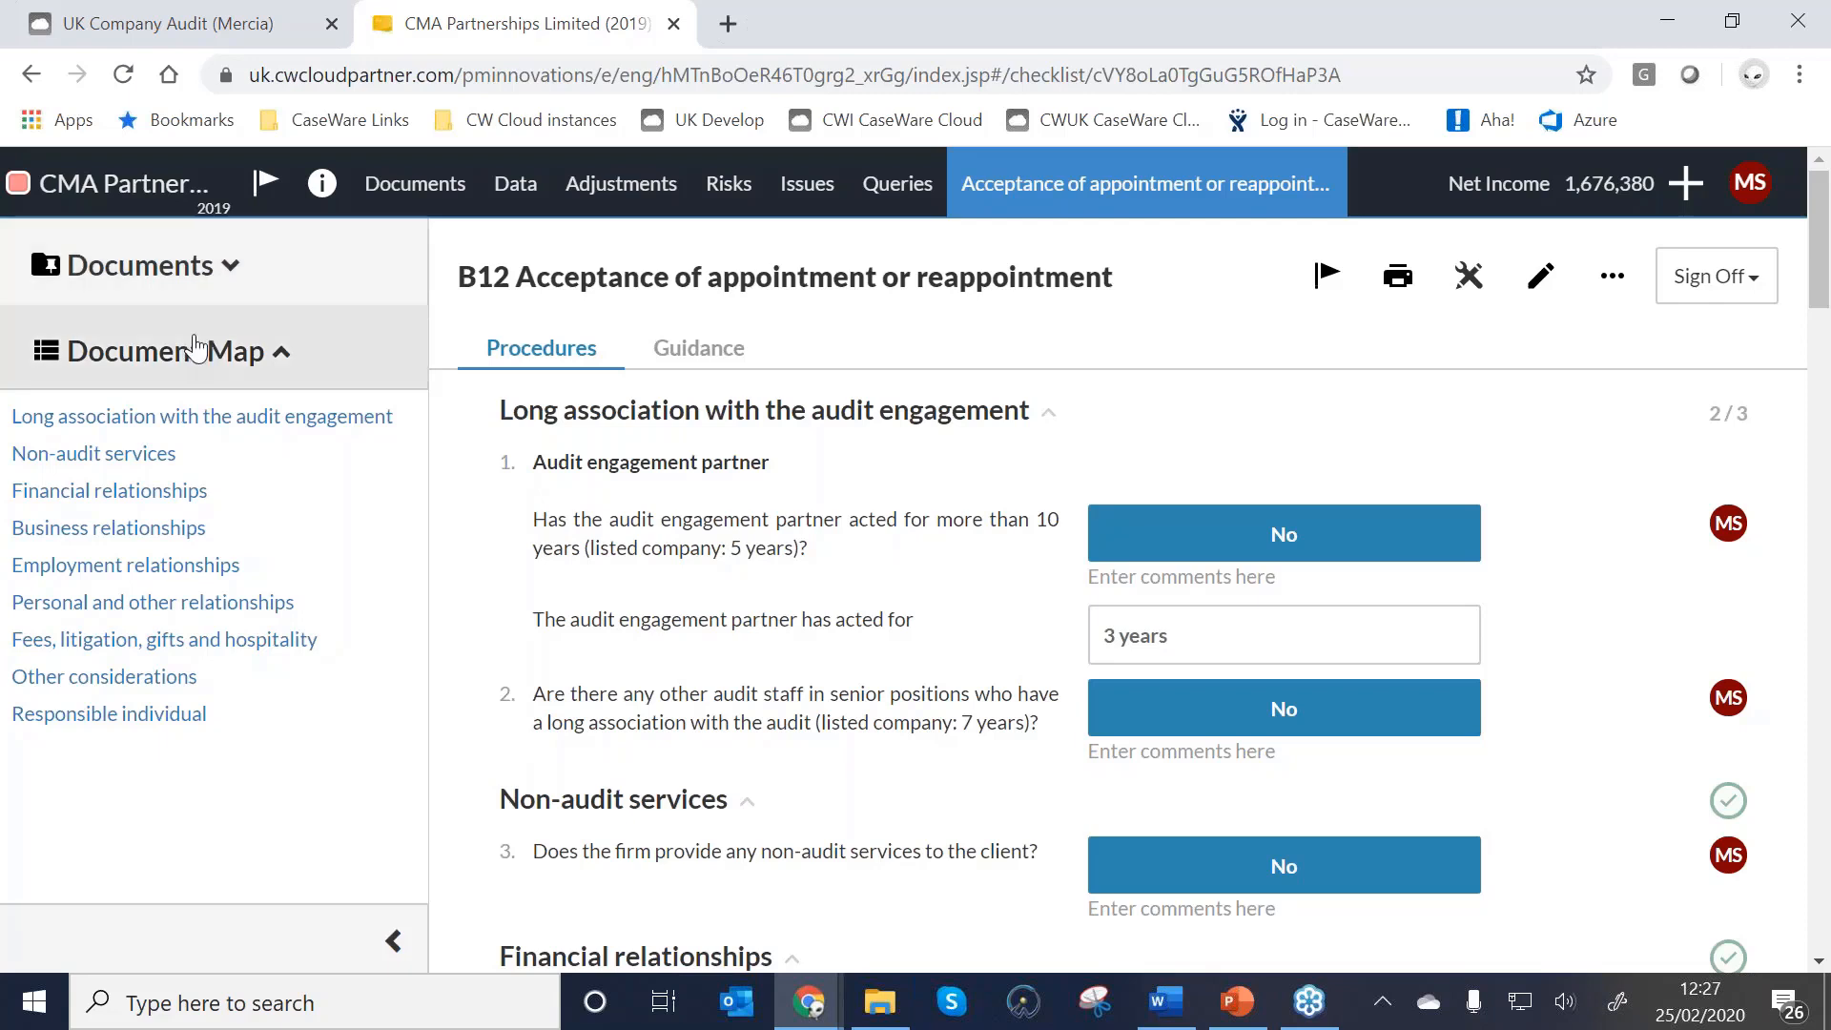
pyautogui.click(27, 727)
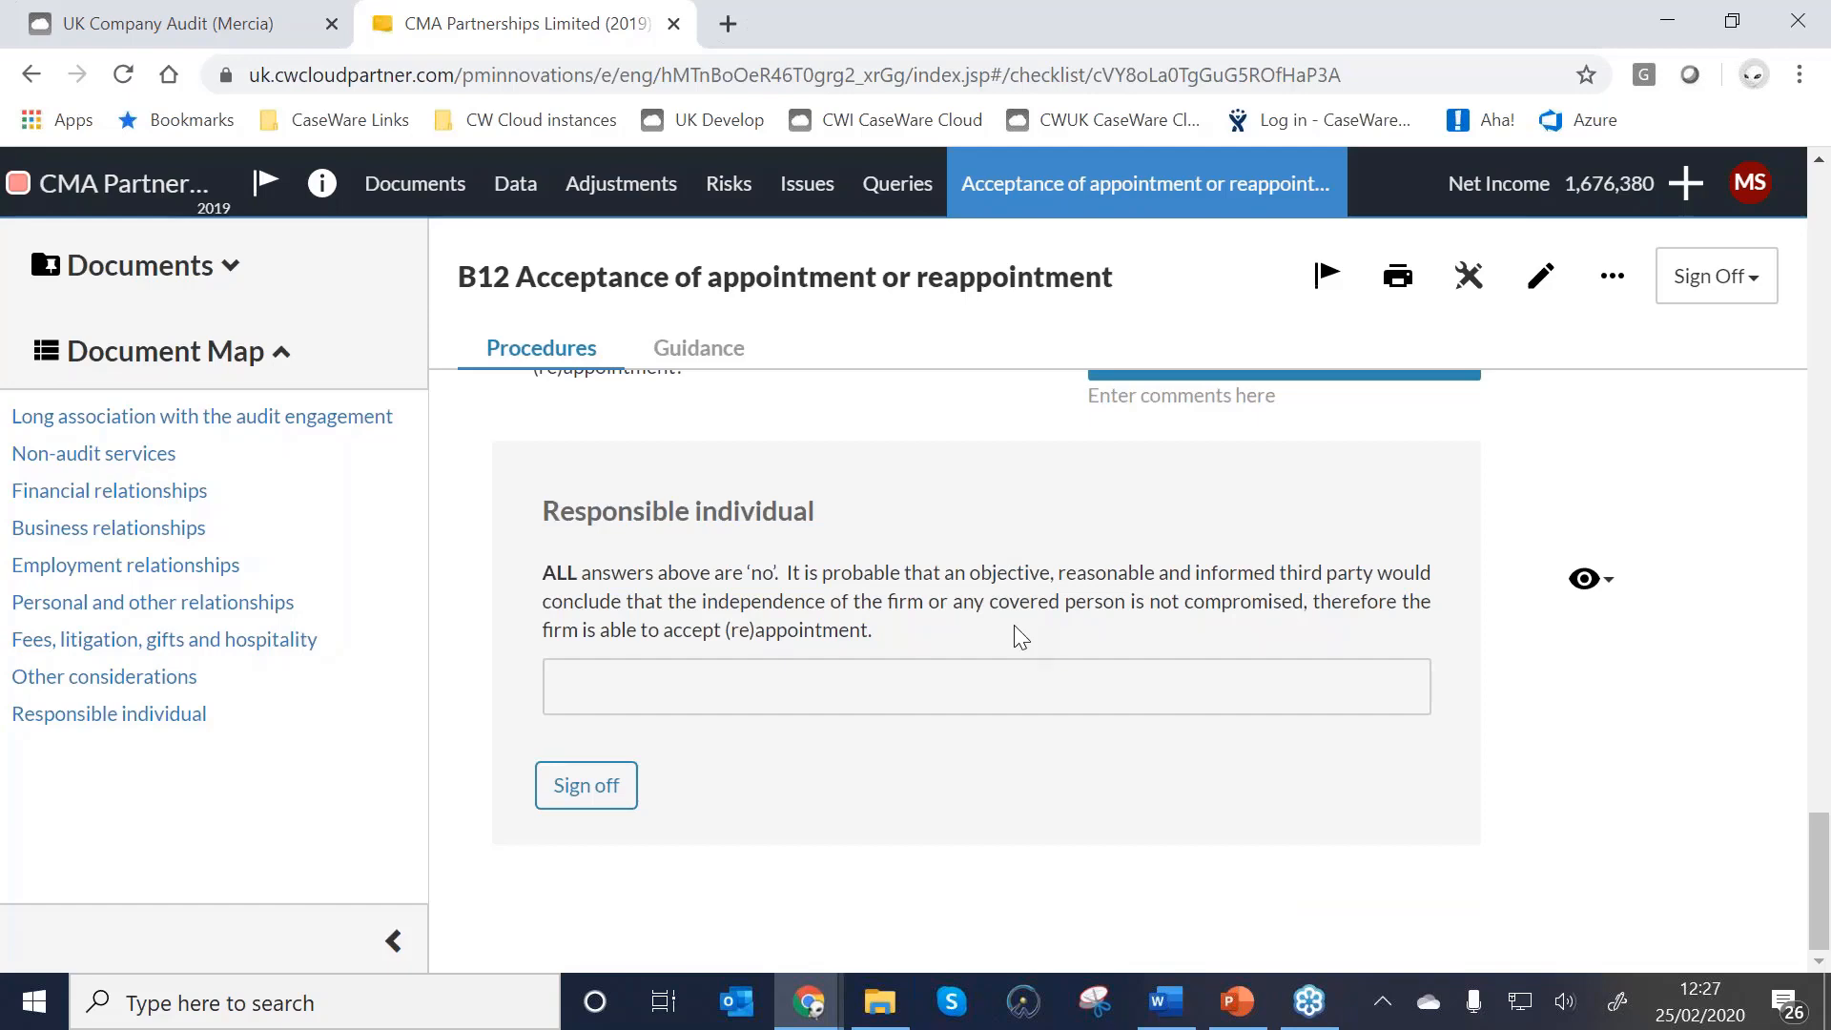
pyautogui.click(319, 415)
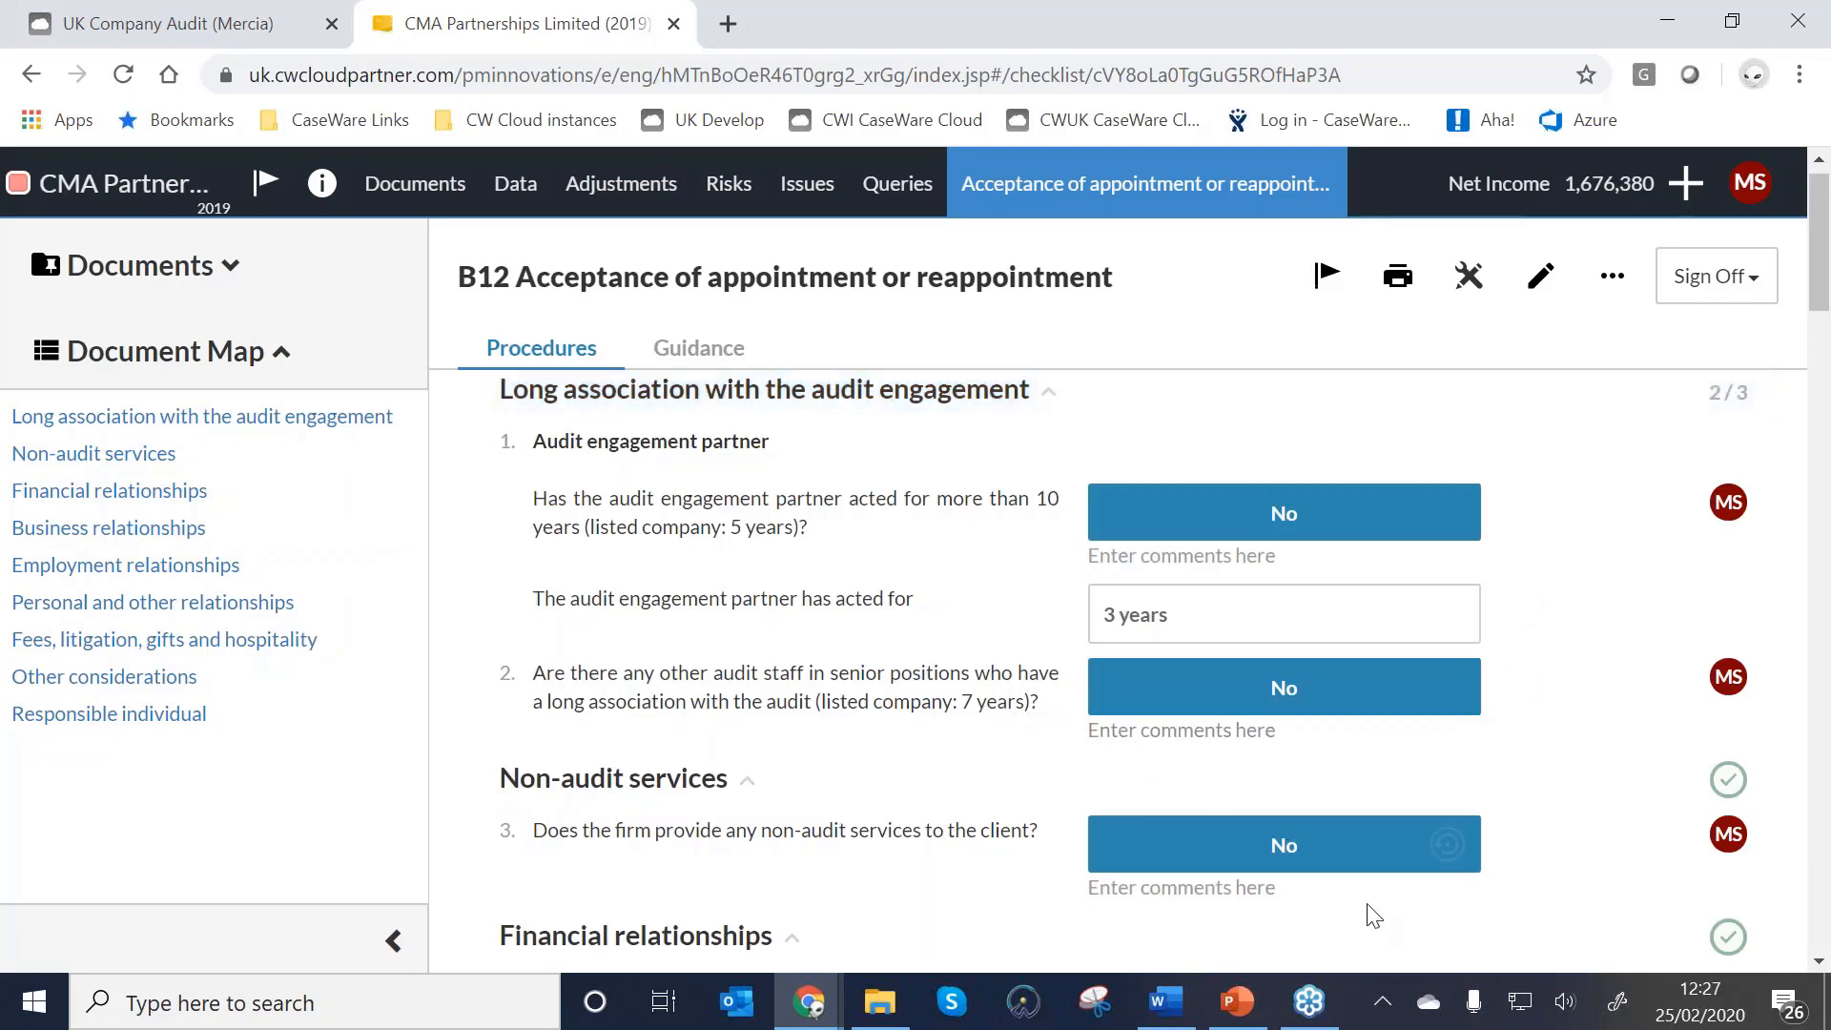
# Answer Yes to Q3 and select trial-balance accounts preparation and management accounts services.
pyautogui.click(1445, 845)
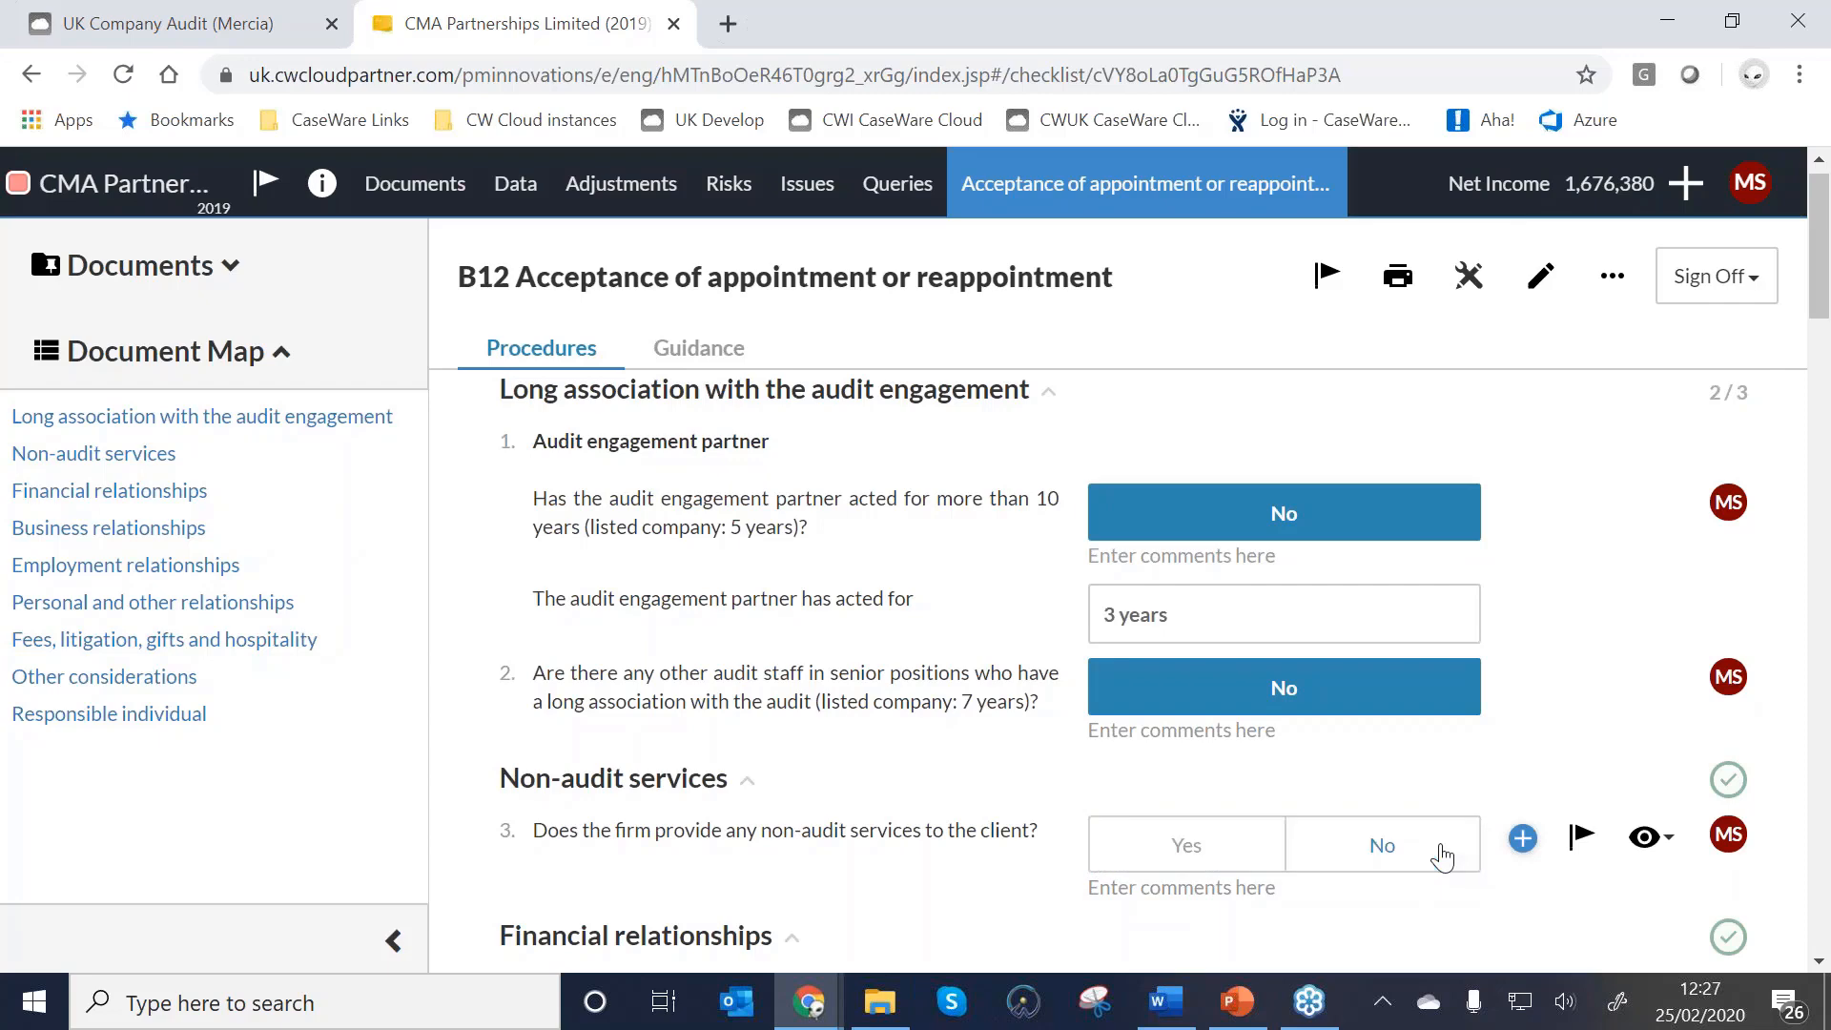
pyautogui.click(1230, 852)
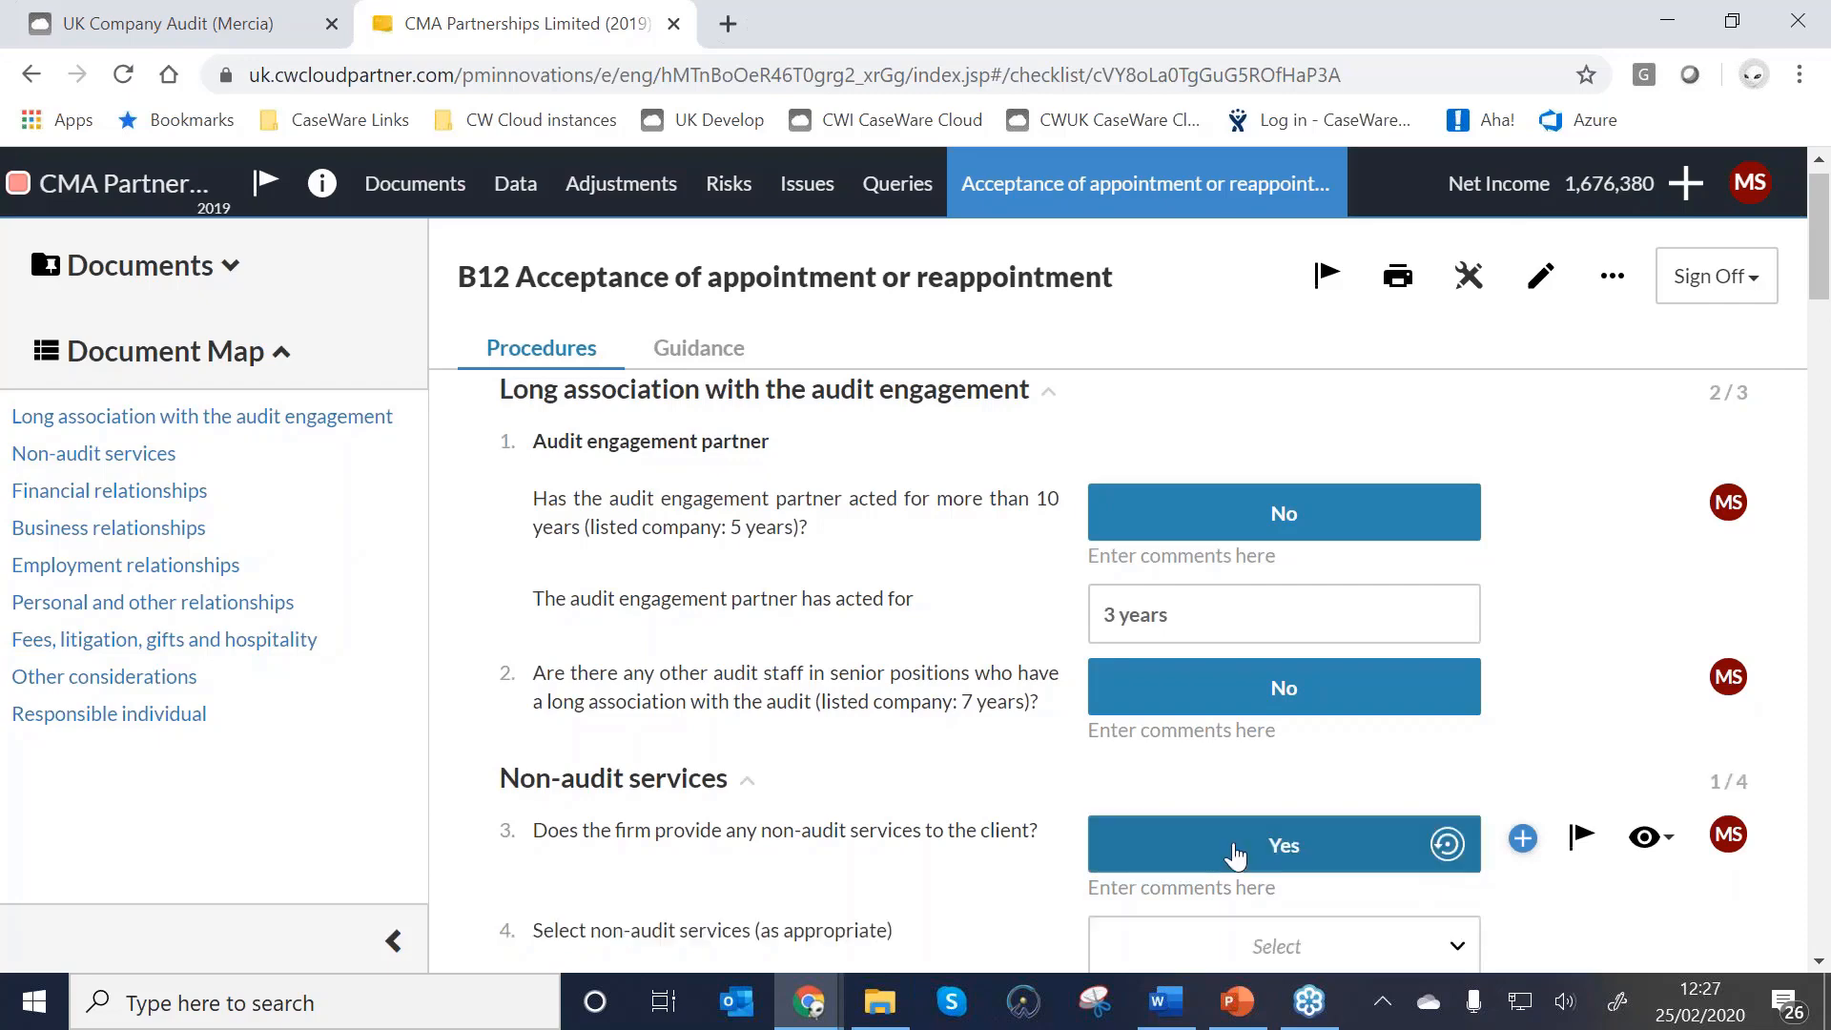
pyautogui.scroll(-3, 1236, 856)
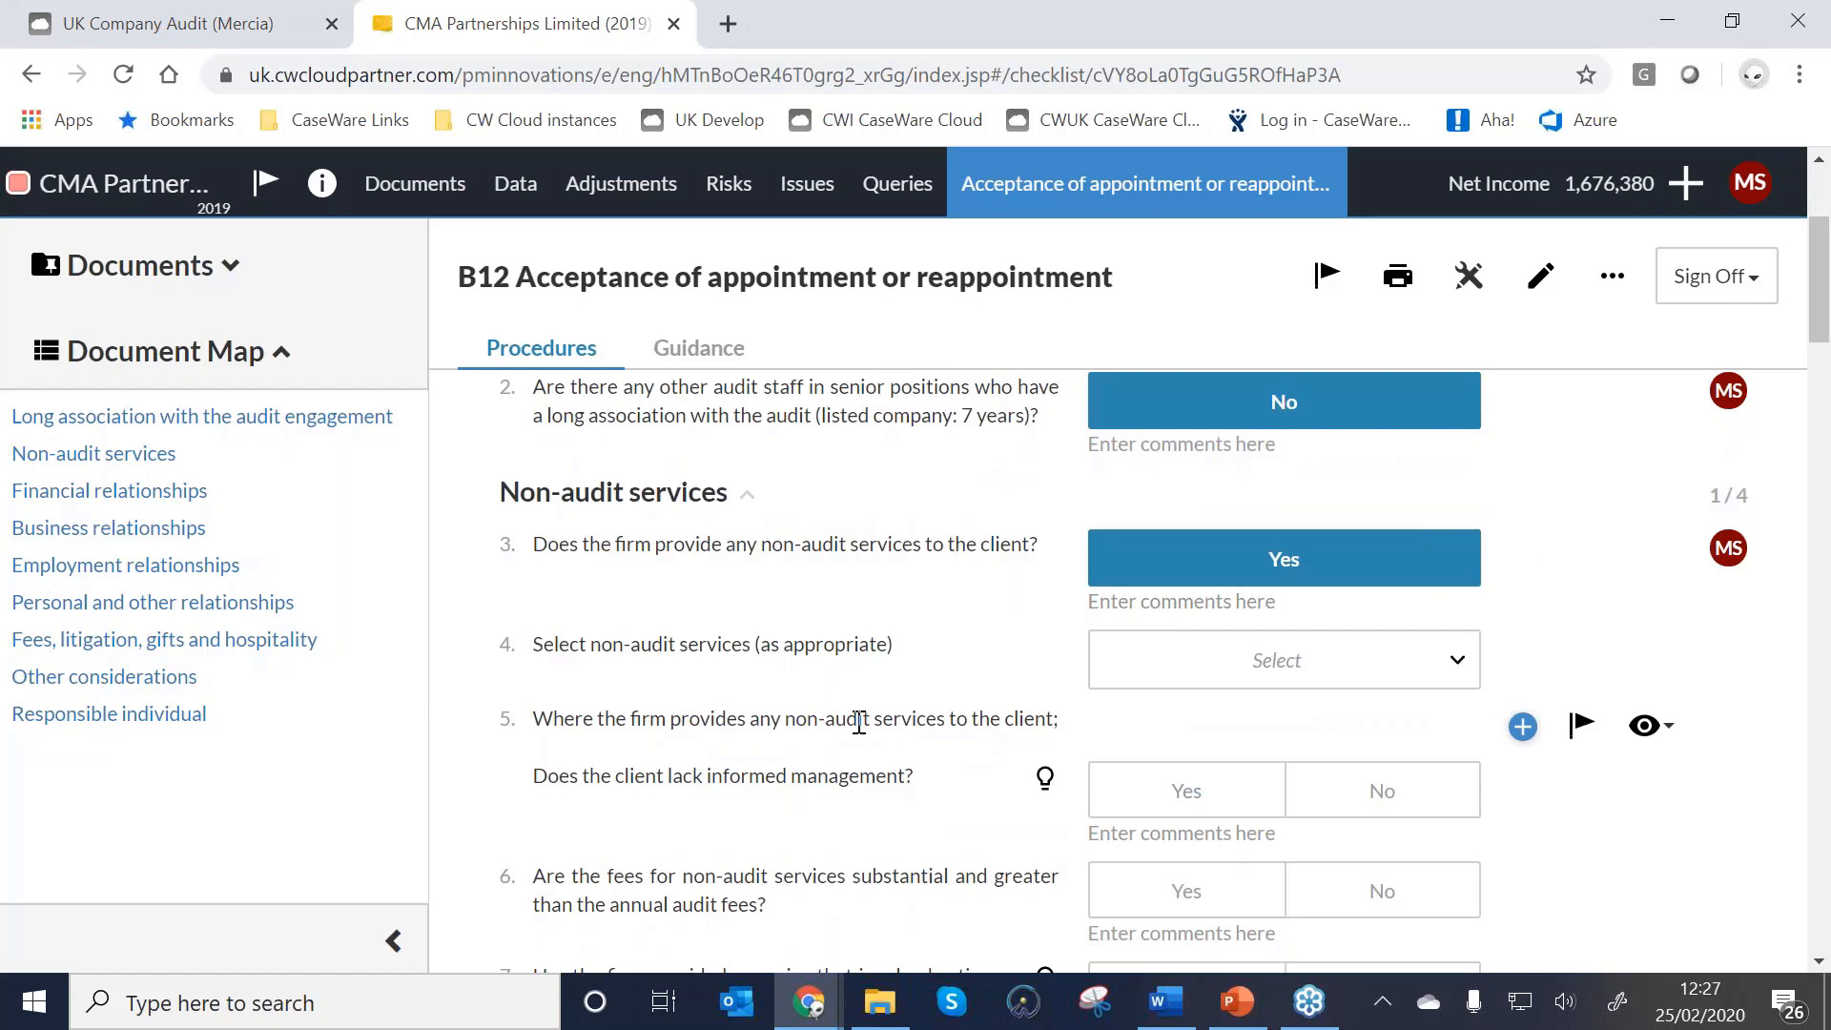
pyautogui.scroll(-2, 859, 721)
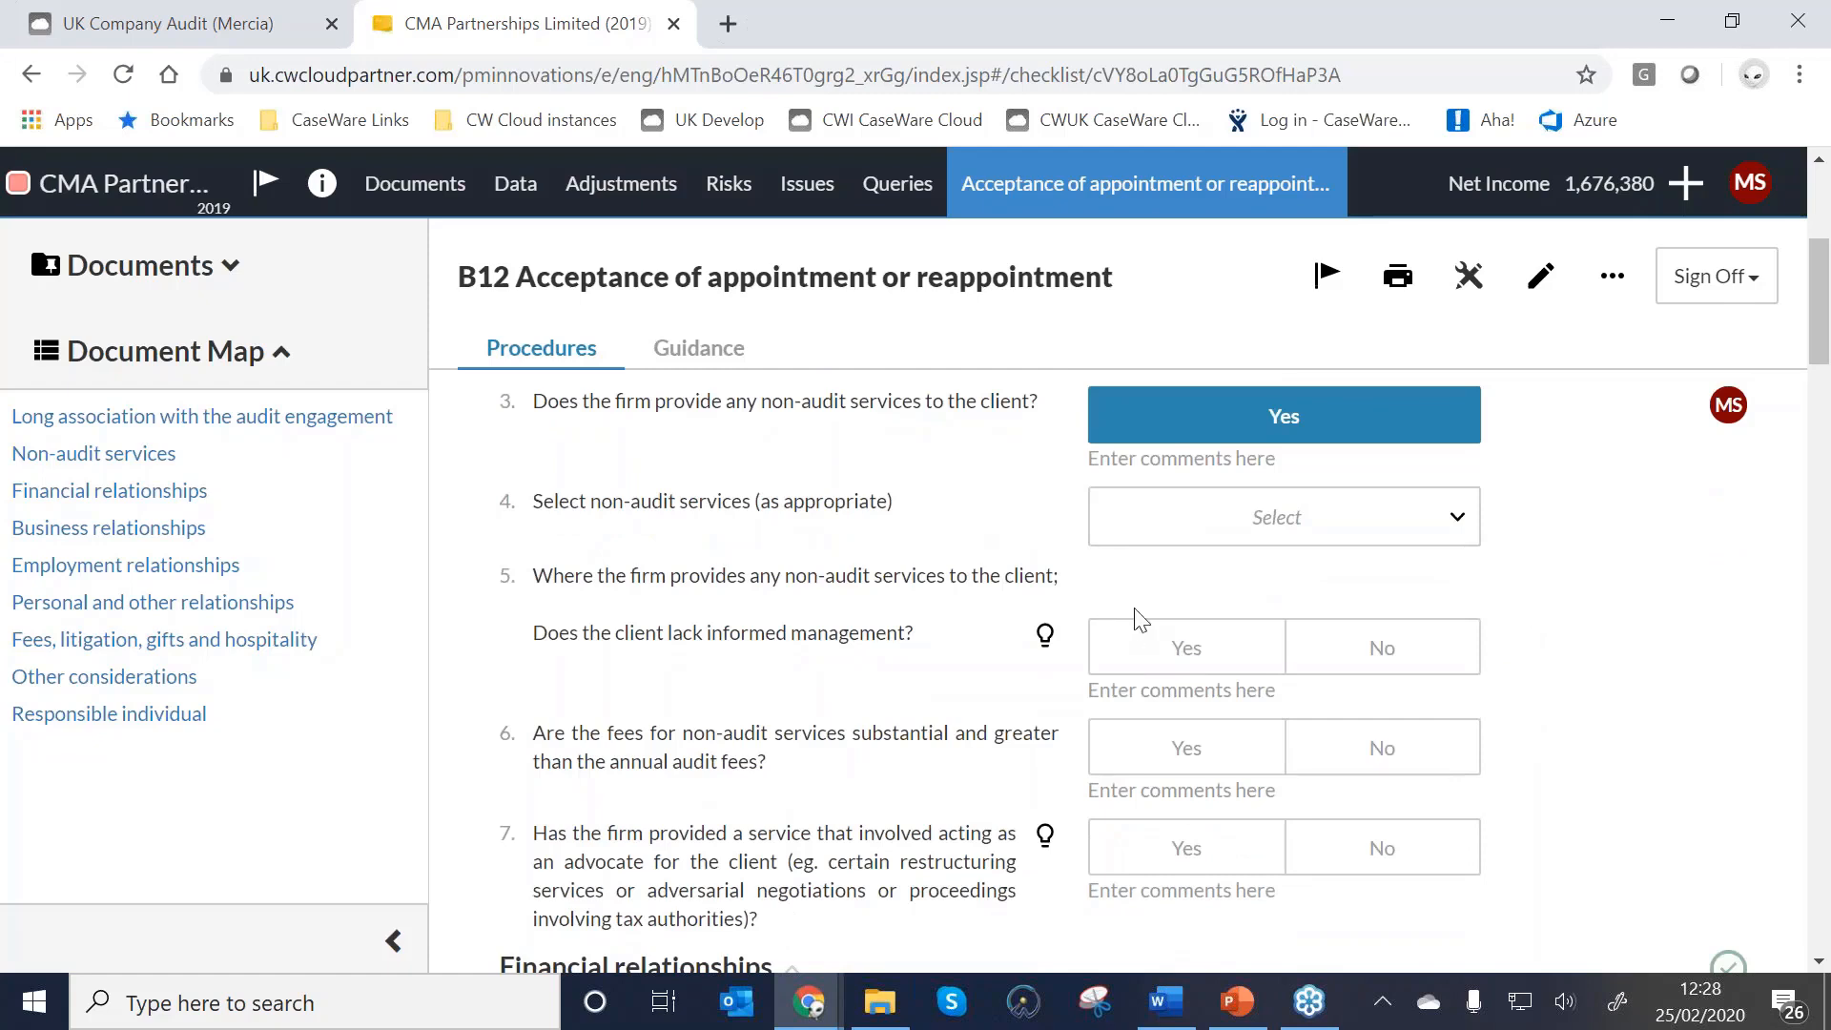
pyautogui.click(1284, 515)
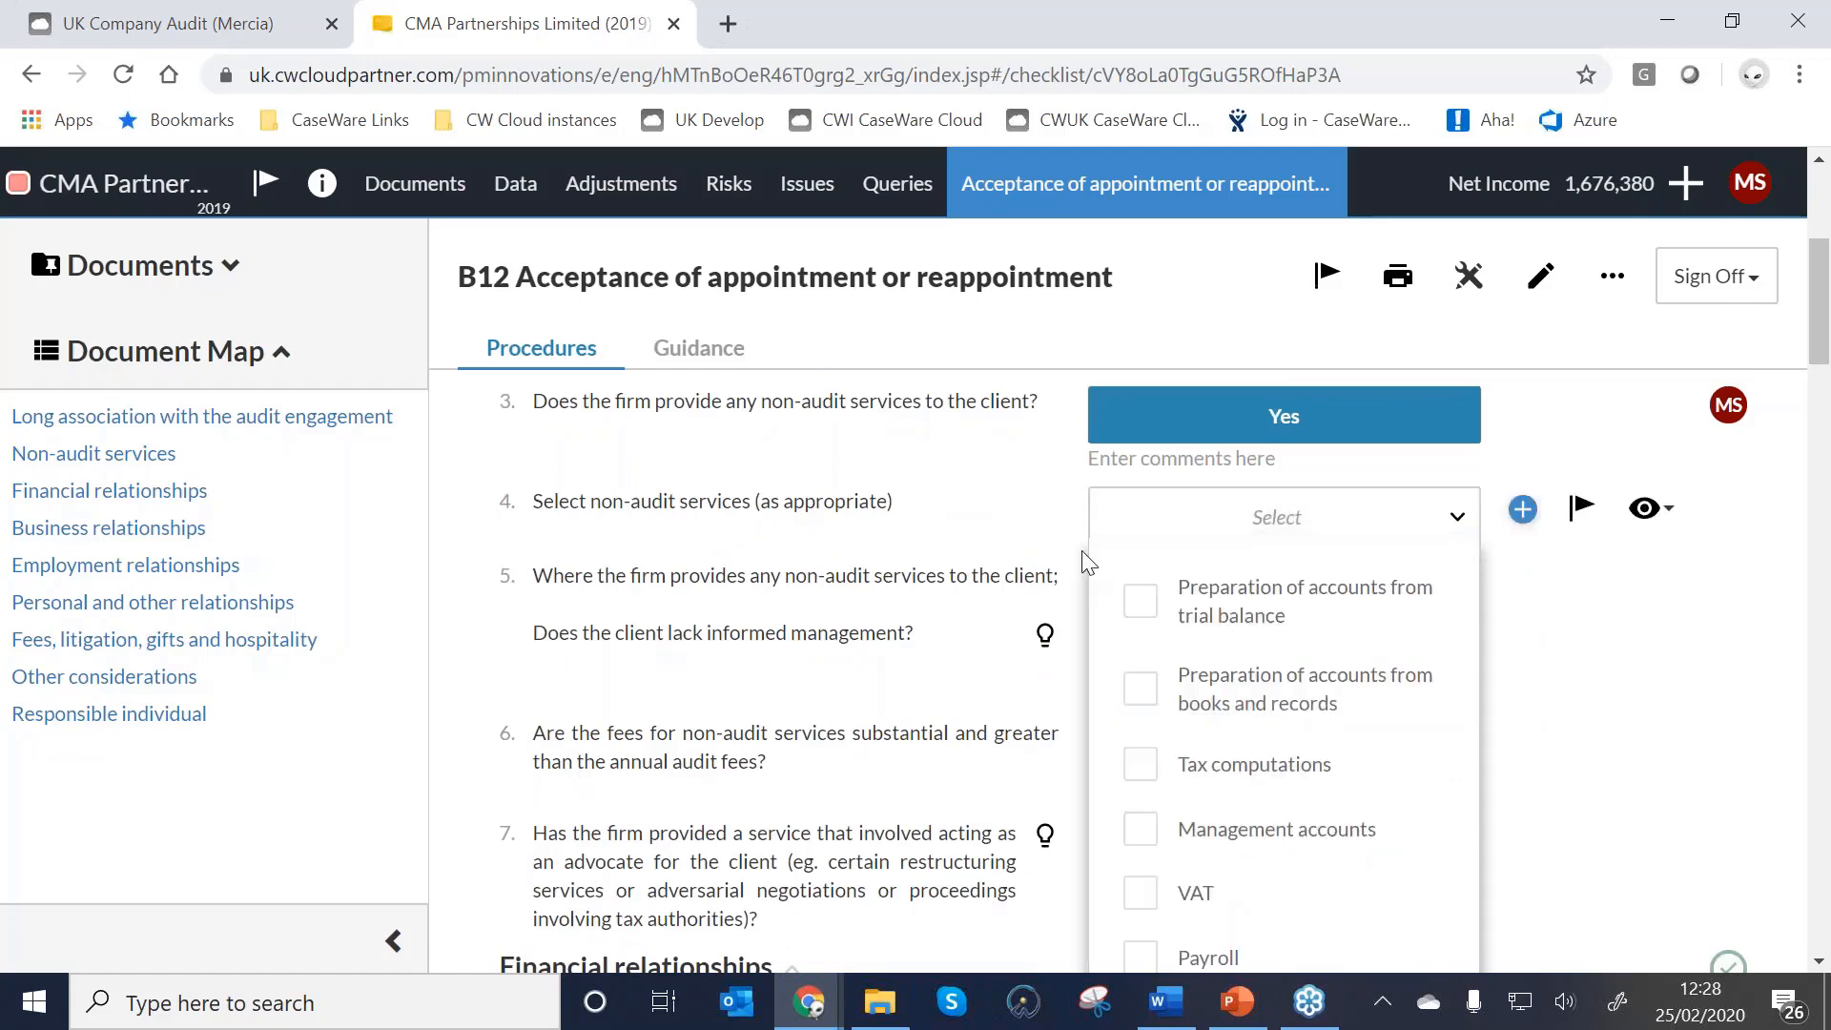
pyautogui.click(1141, 606)
pyautogui.click(1150, 831)
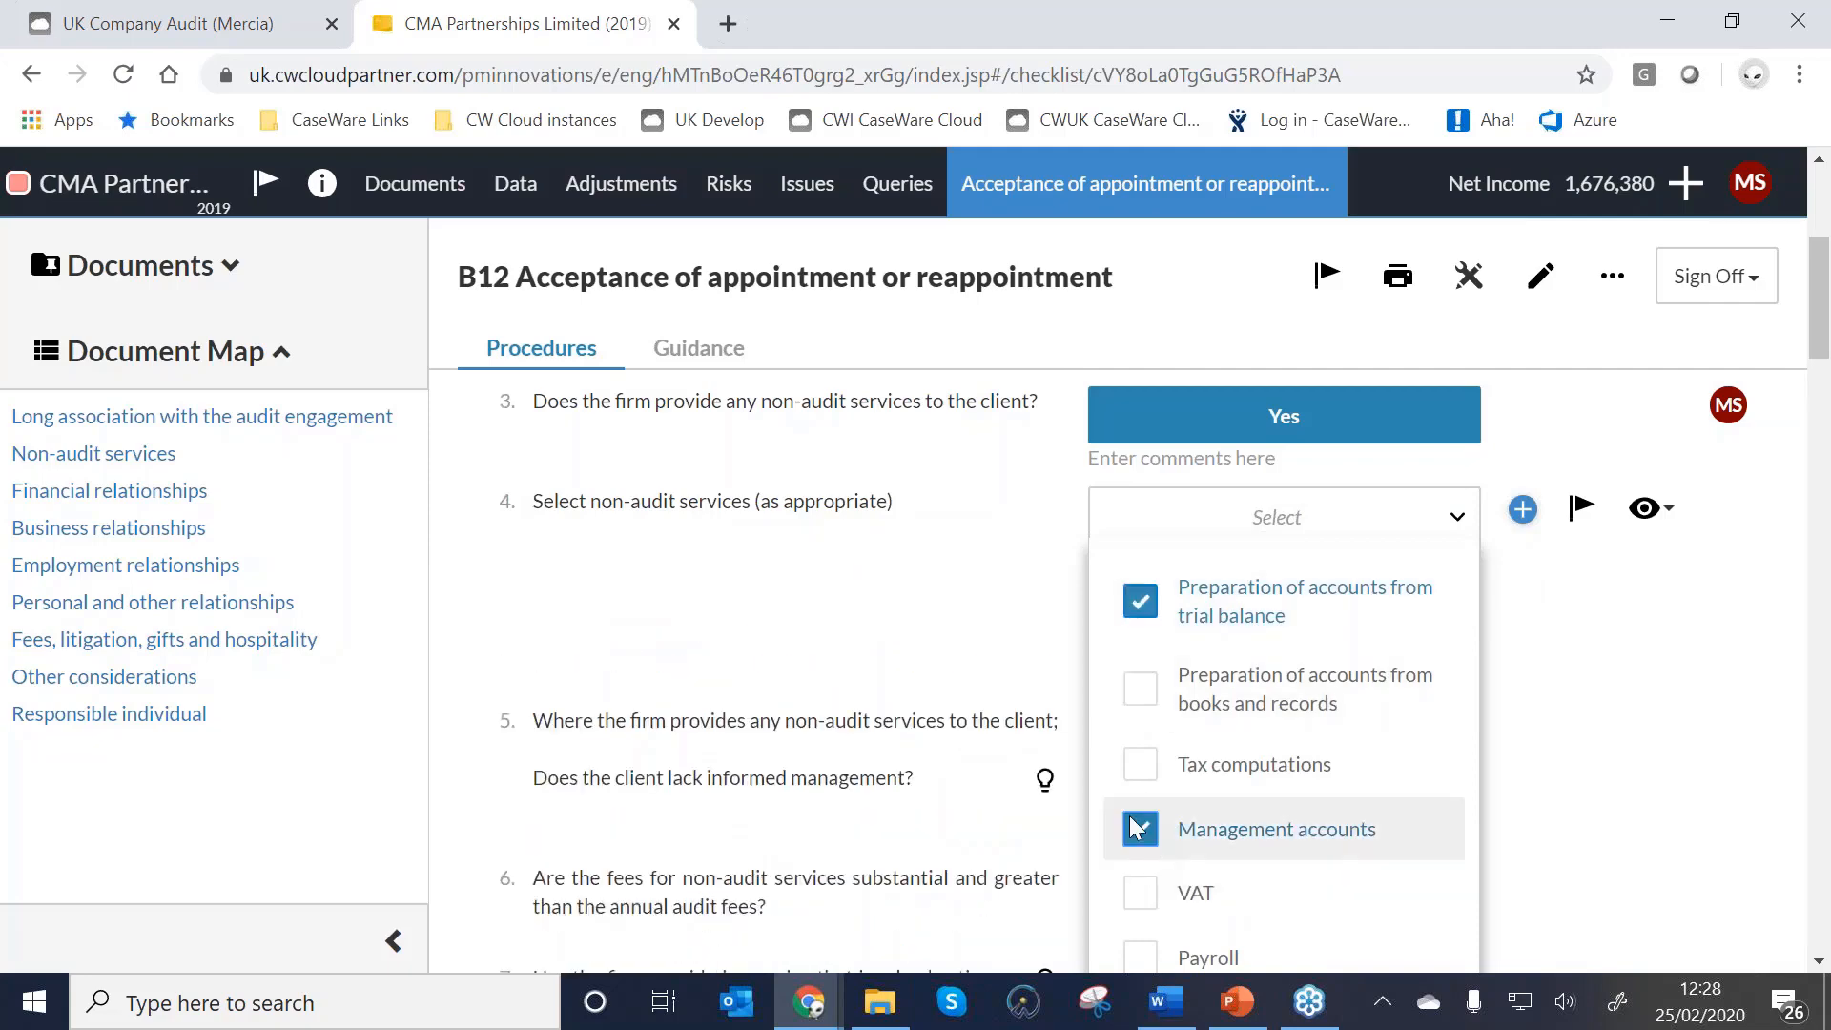
pyautogui.click(875, 646)
# Answer No to questions 5–7, enter the informed management's name, and go to Responsible individual.
pyautogui.scroll(-1, 1165, 917)
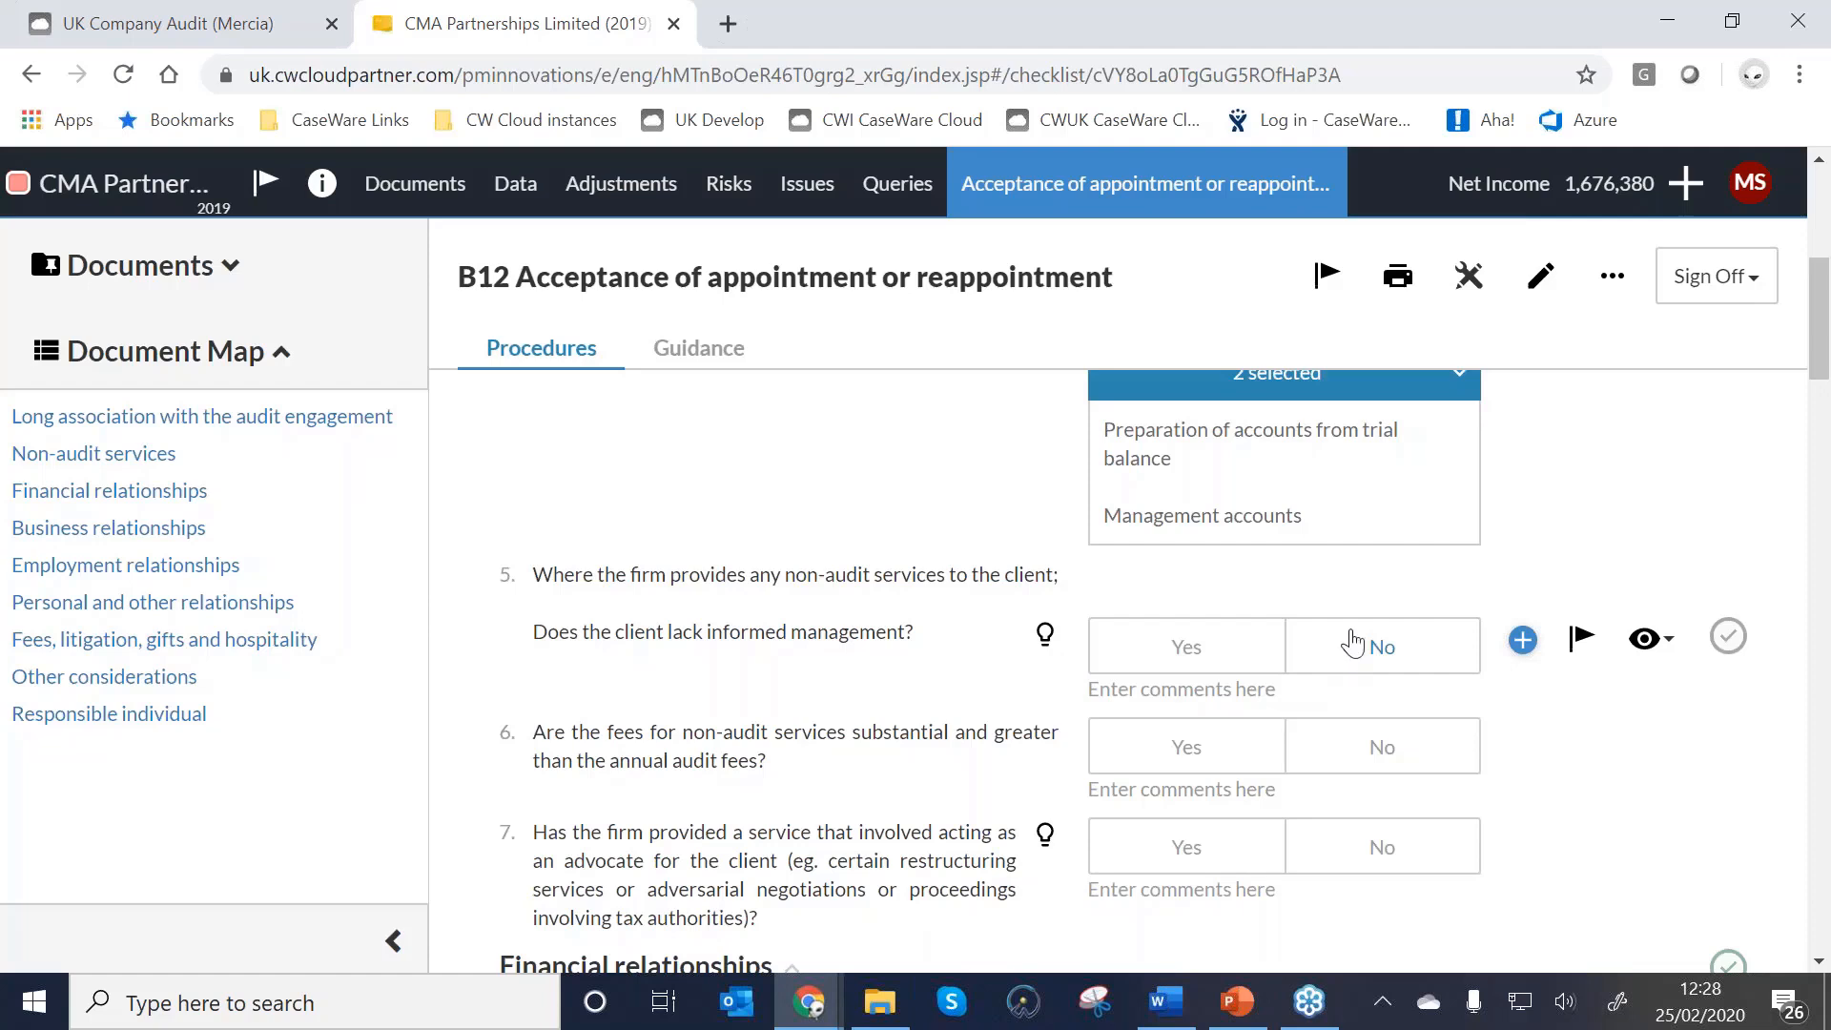
pyautogui.click(1382, 647)
pyautogui.click(1203, 746)
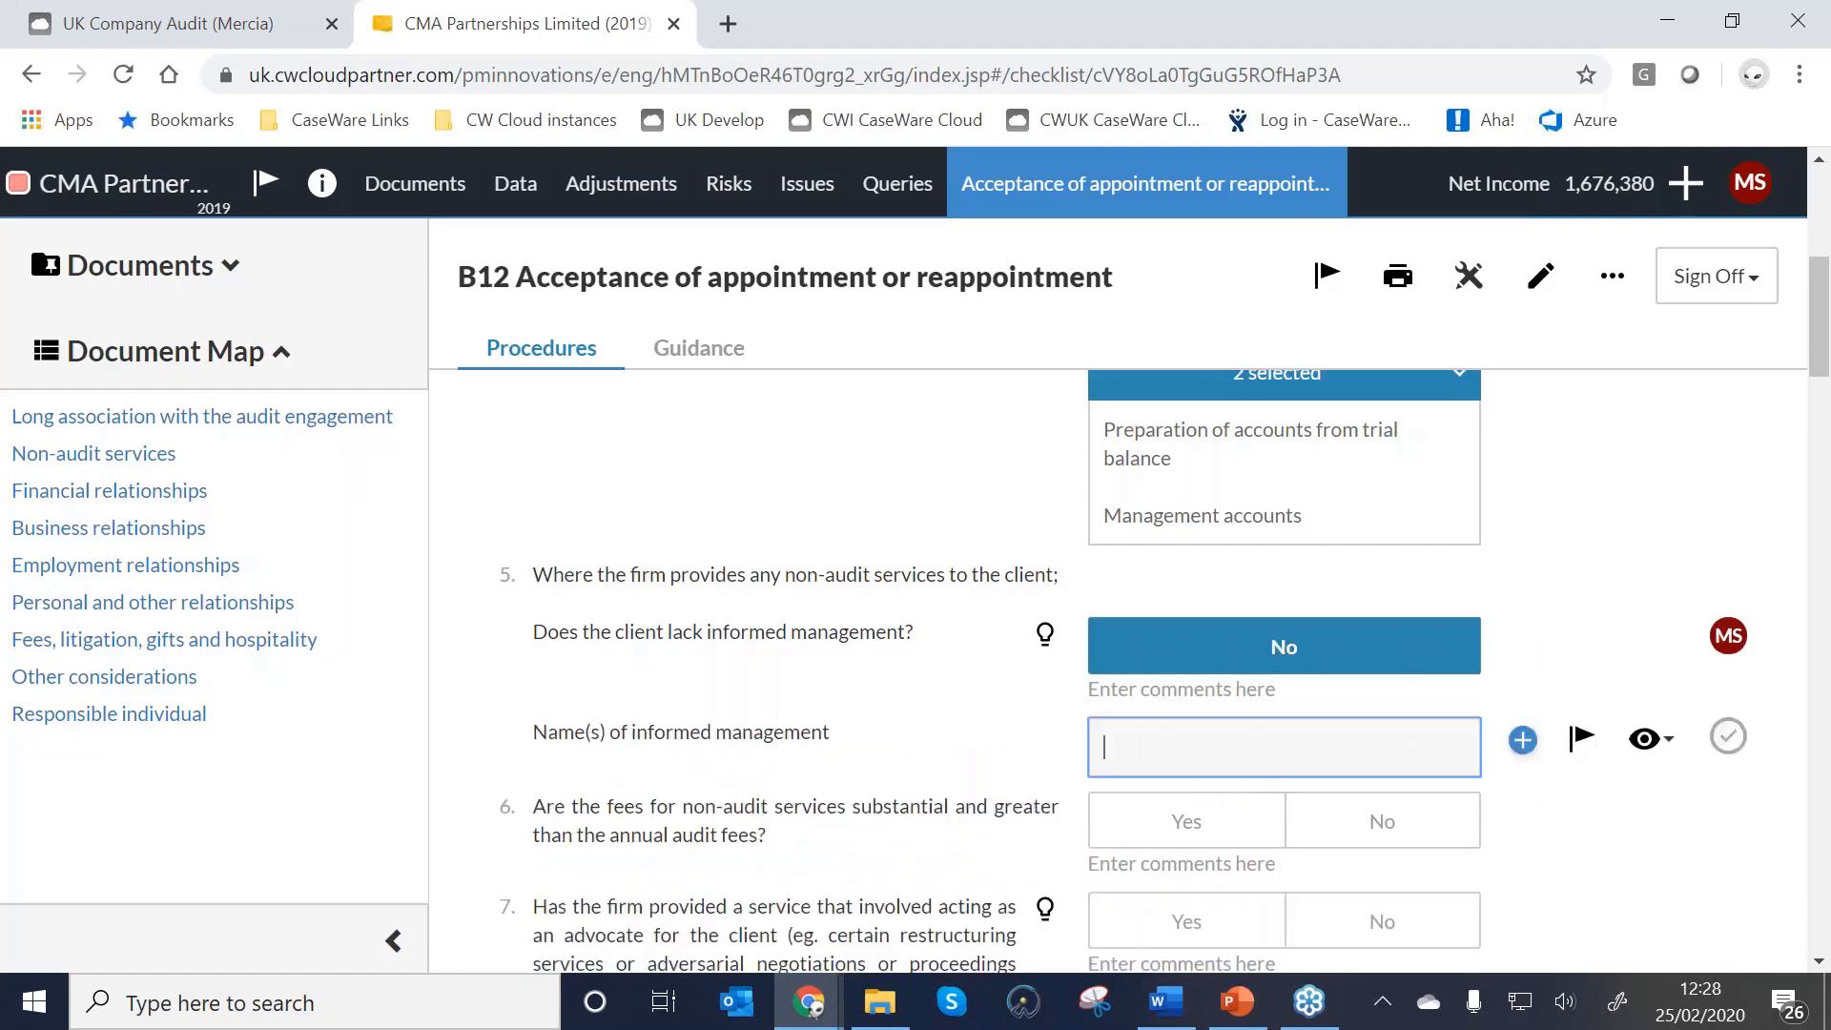
pyautogui.write('L Chinsen')
pyautogui.scroll(-1, 1285, 767)
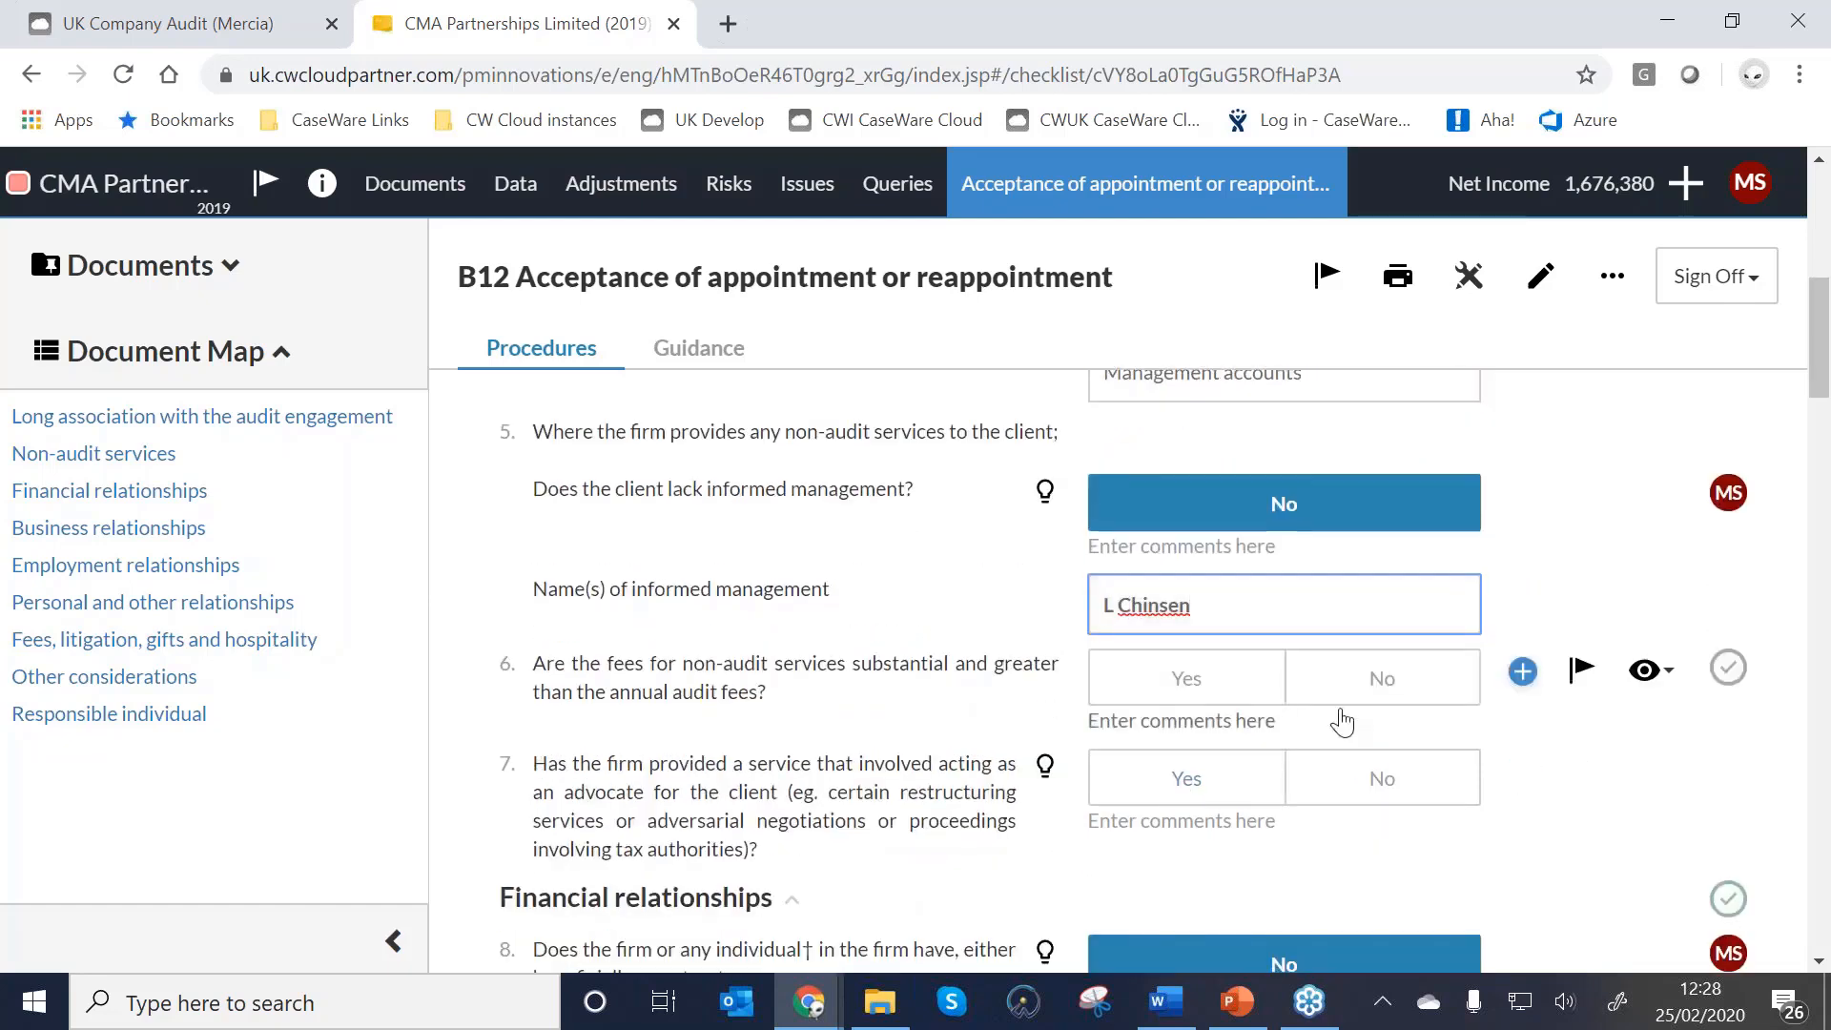
pyautogui.click(1337, 679)
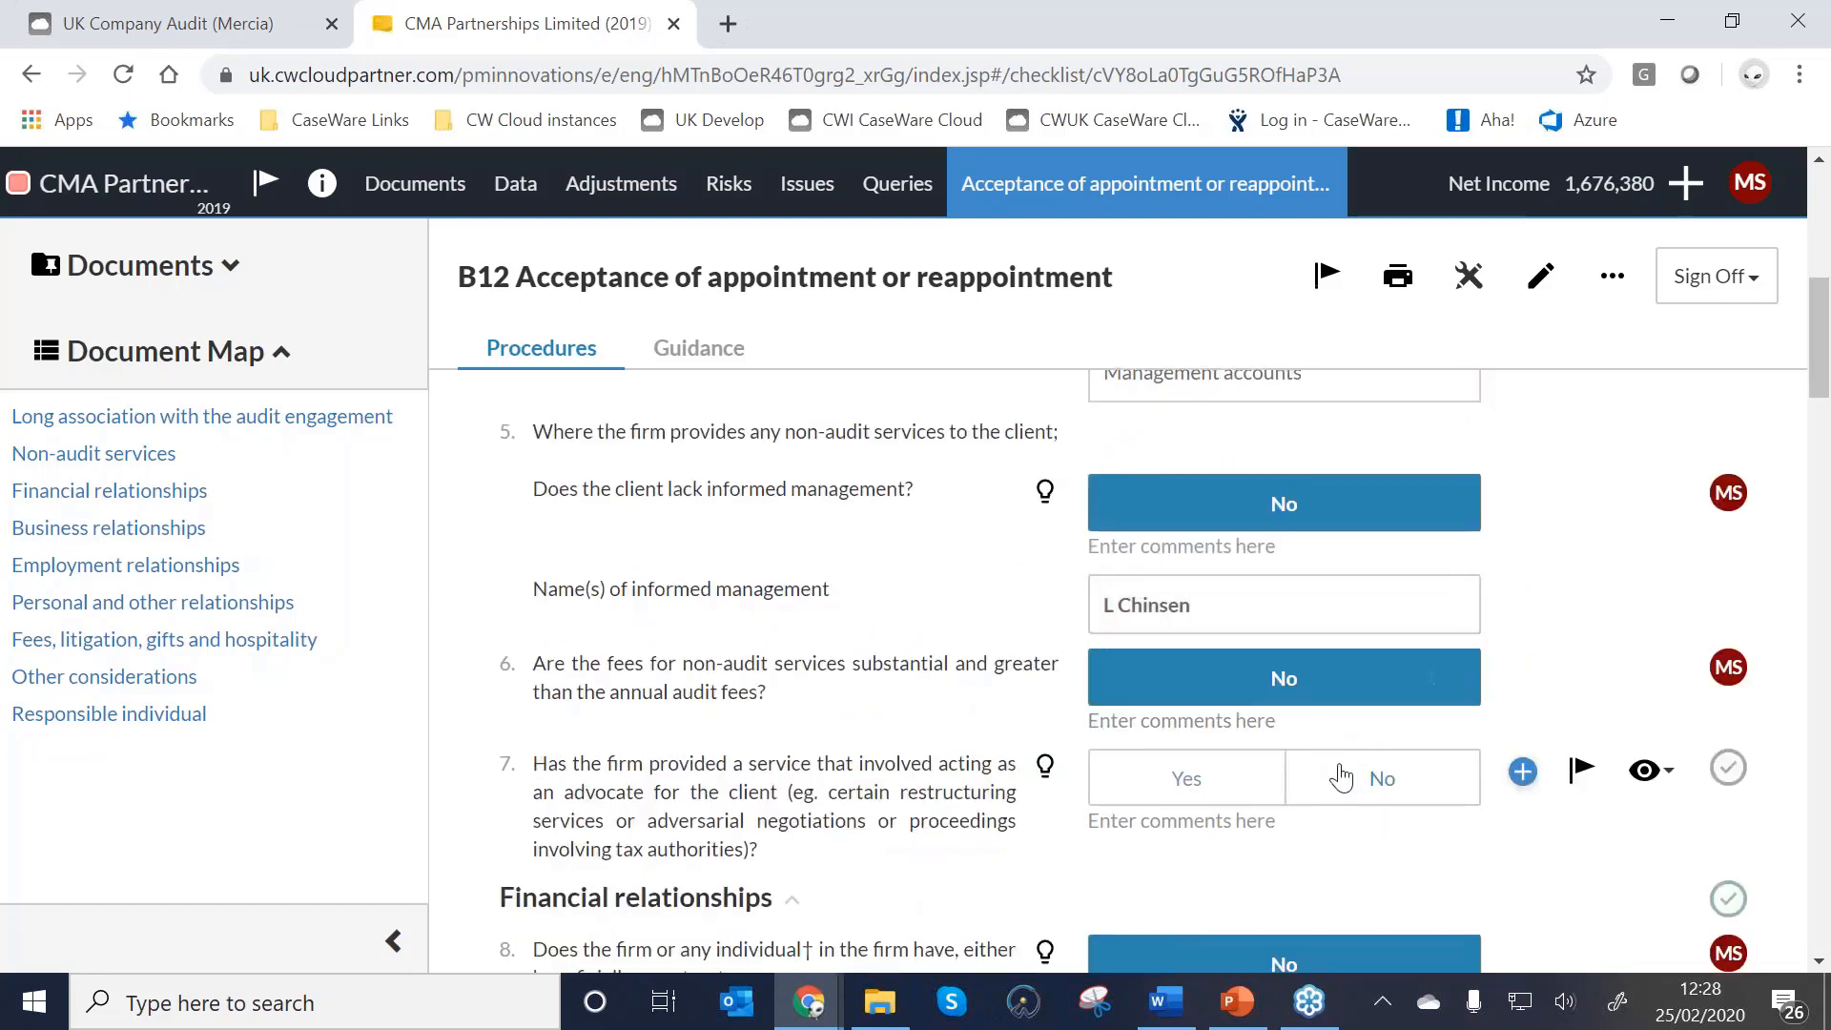
pyautogui.click(1340, 777)
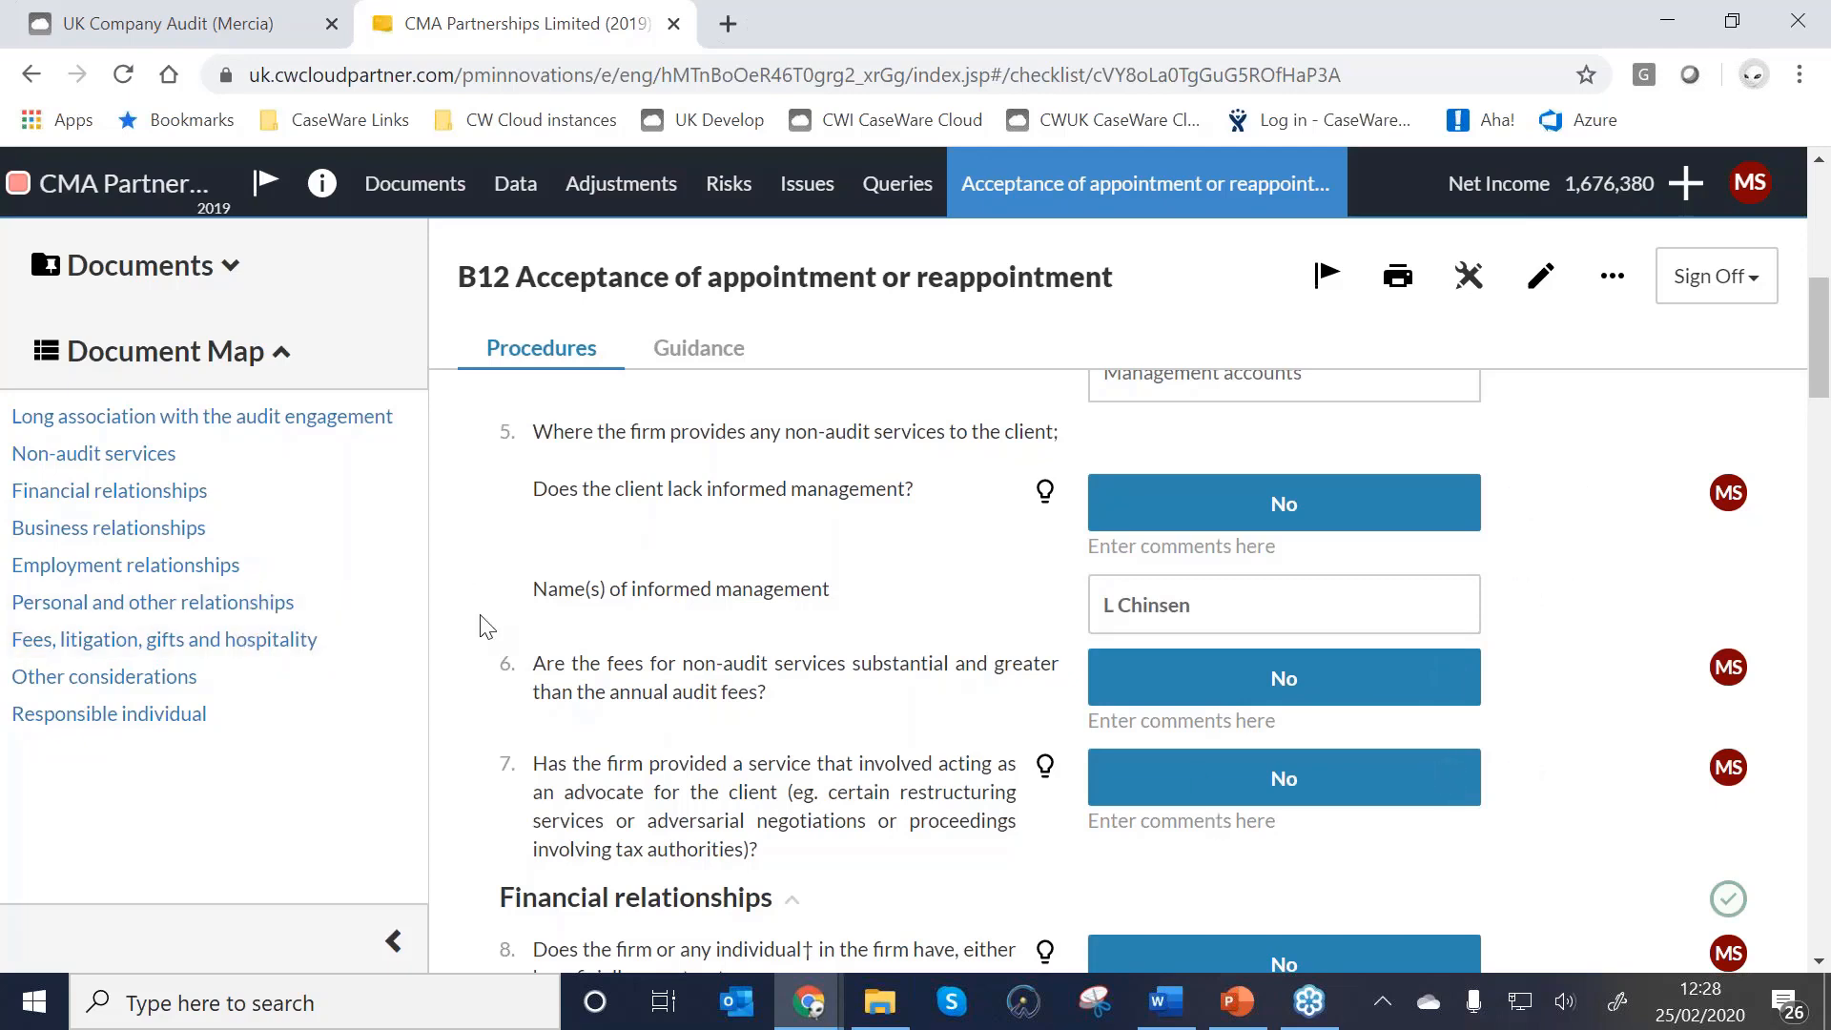
pyautogui.click(156, 725)
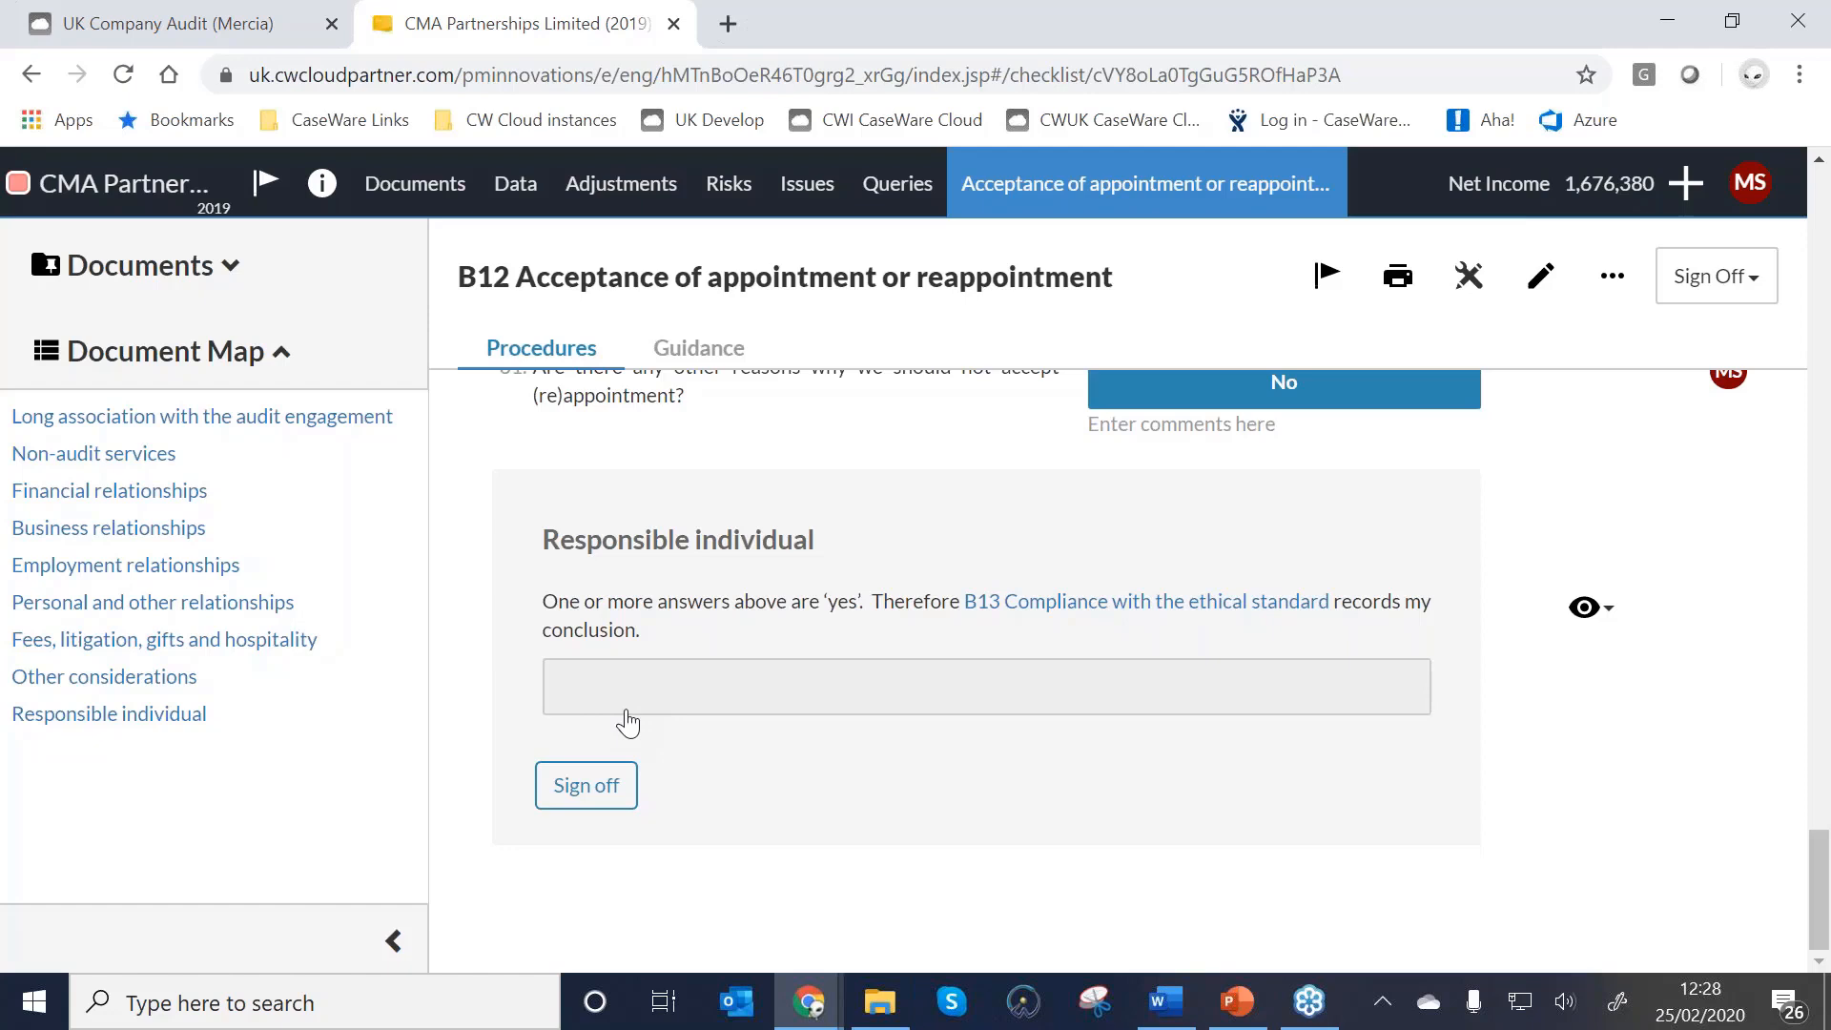
# Leave the B12 checklist and return to the engagement's documents list.
pyautogui.click(415, 186)
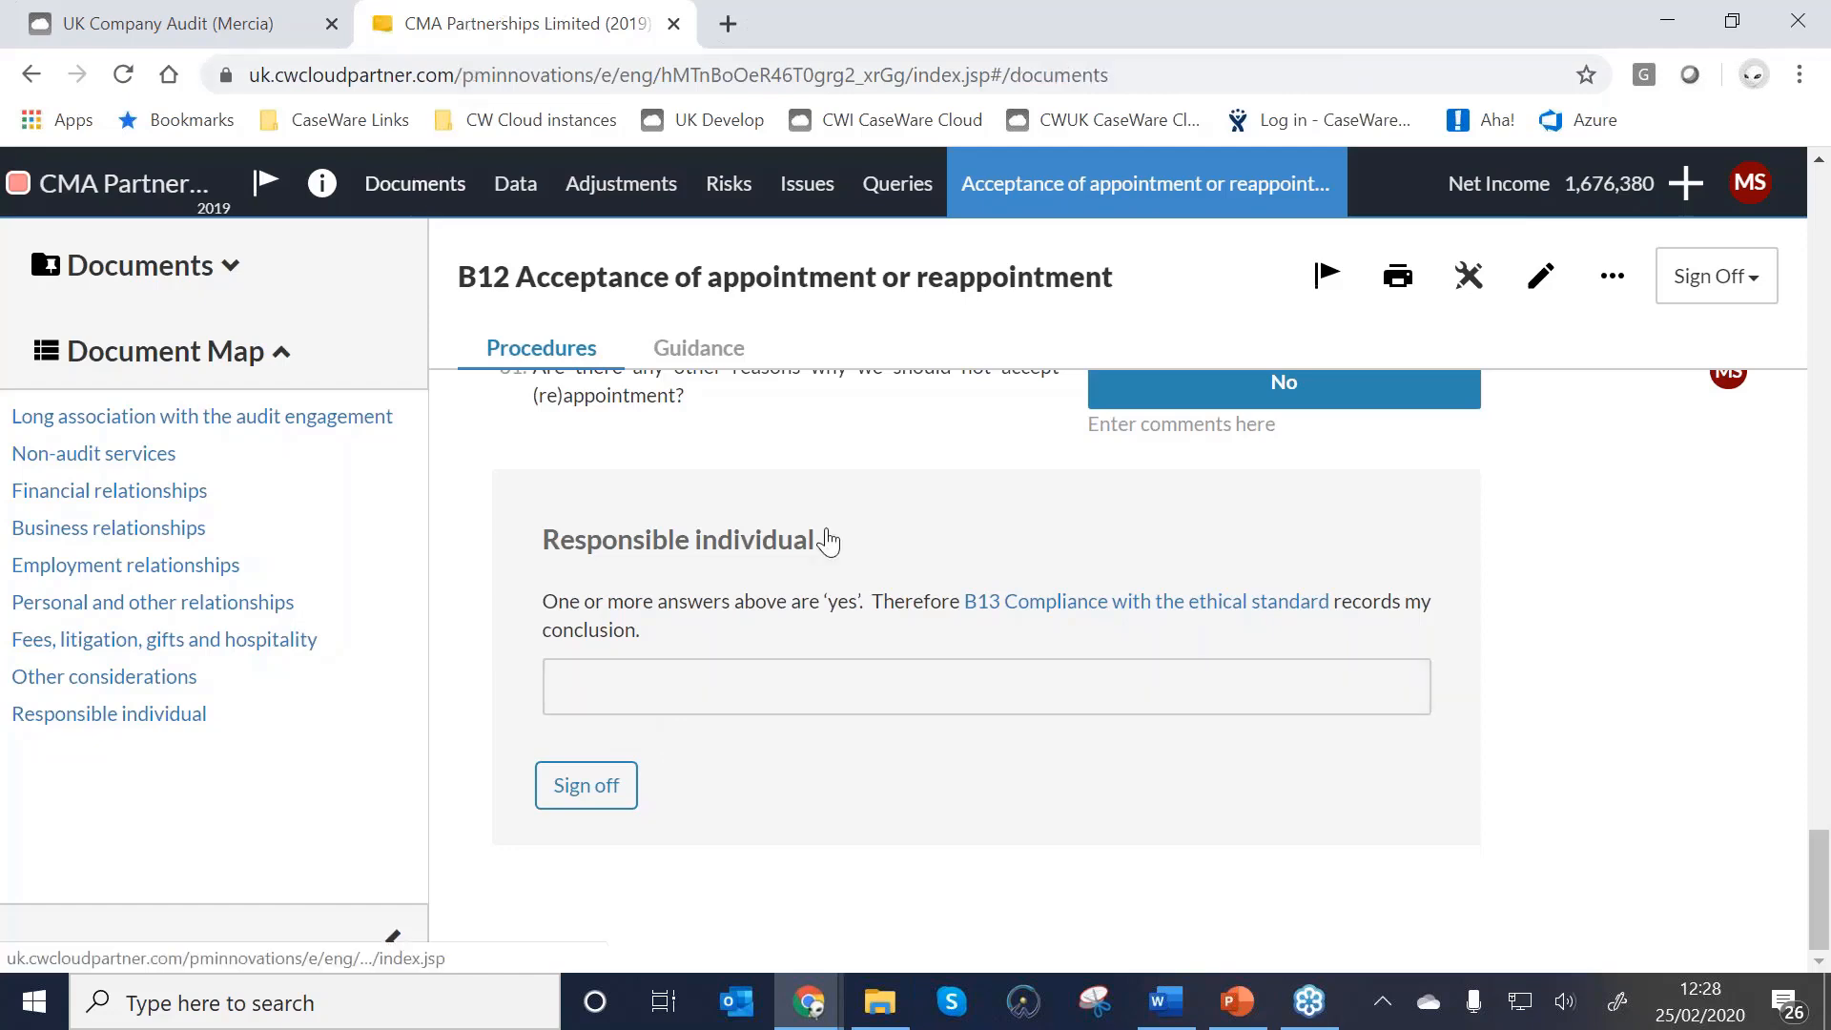
# Inspect the Planning list's B13 display conditions, which depend on B12 answers, then close them.
pyautogui.scroll(-6, 769, 523)
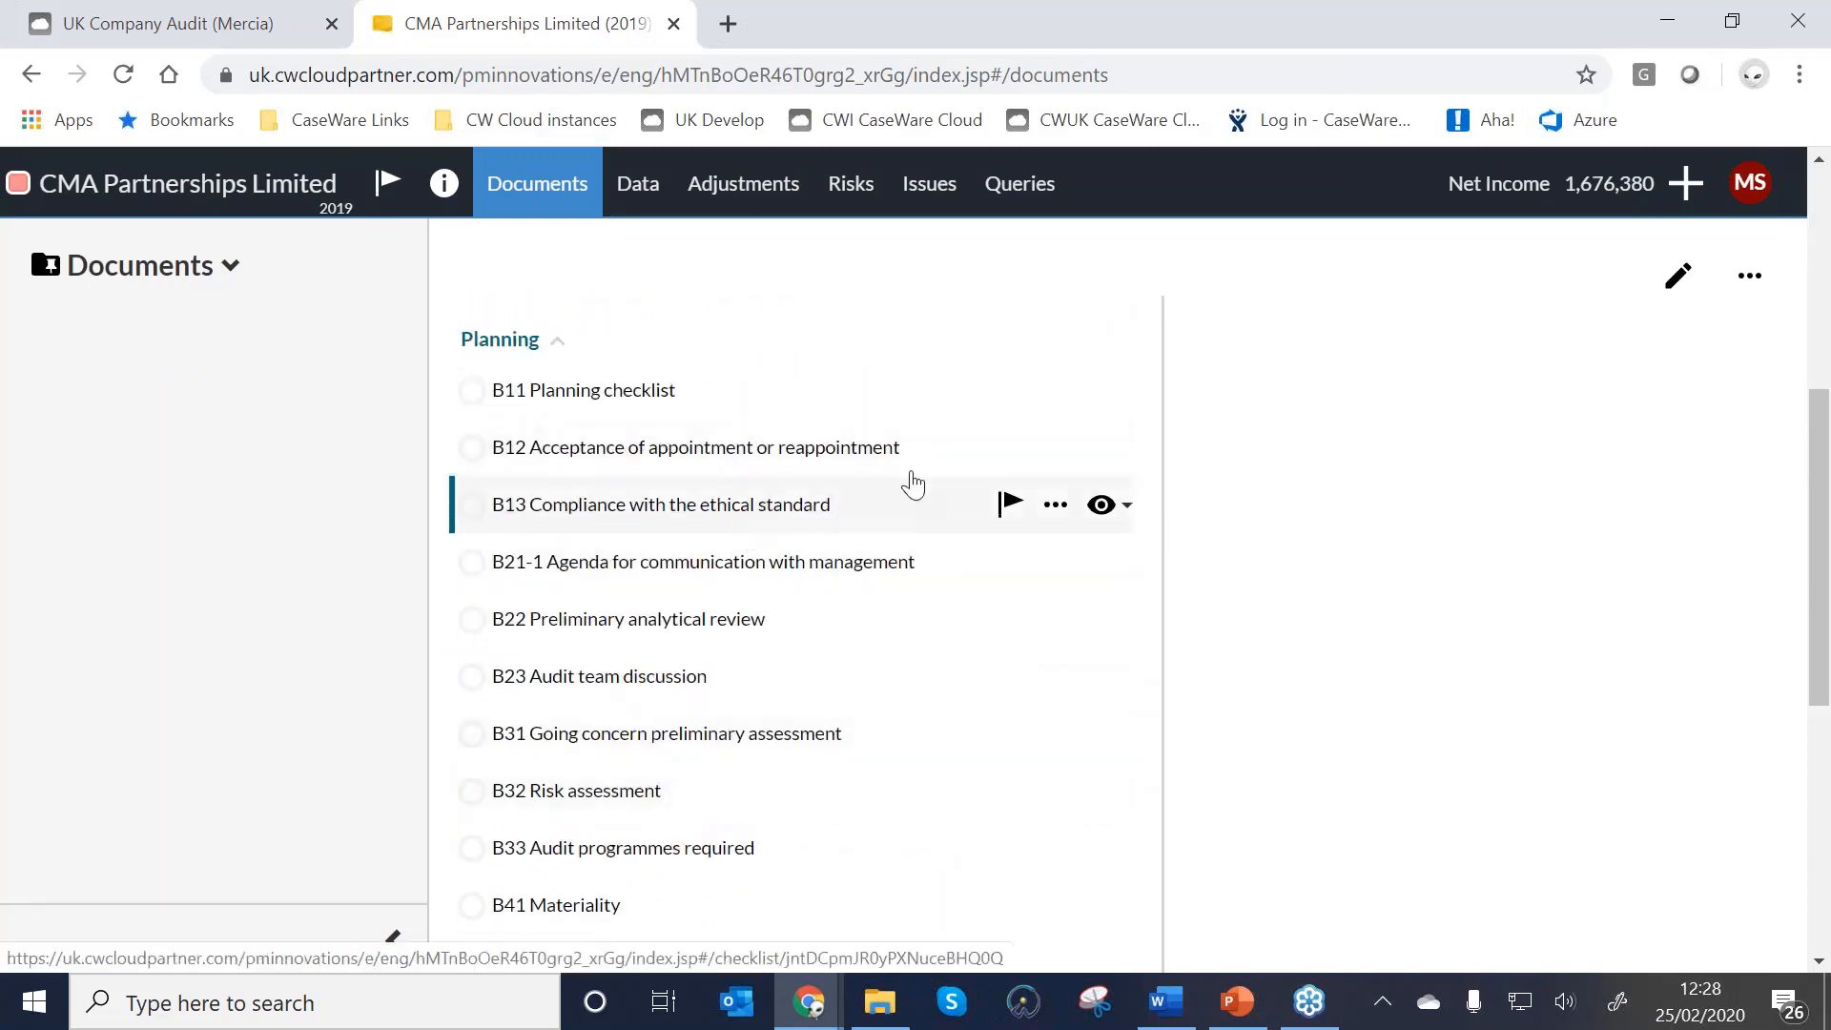
pyautogui.click(1106, 510)
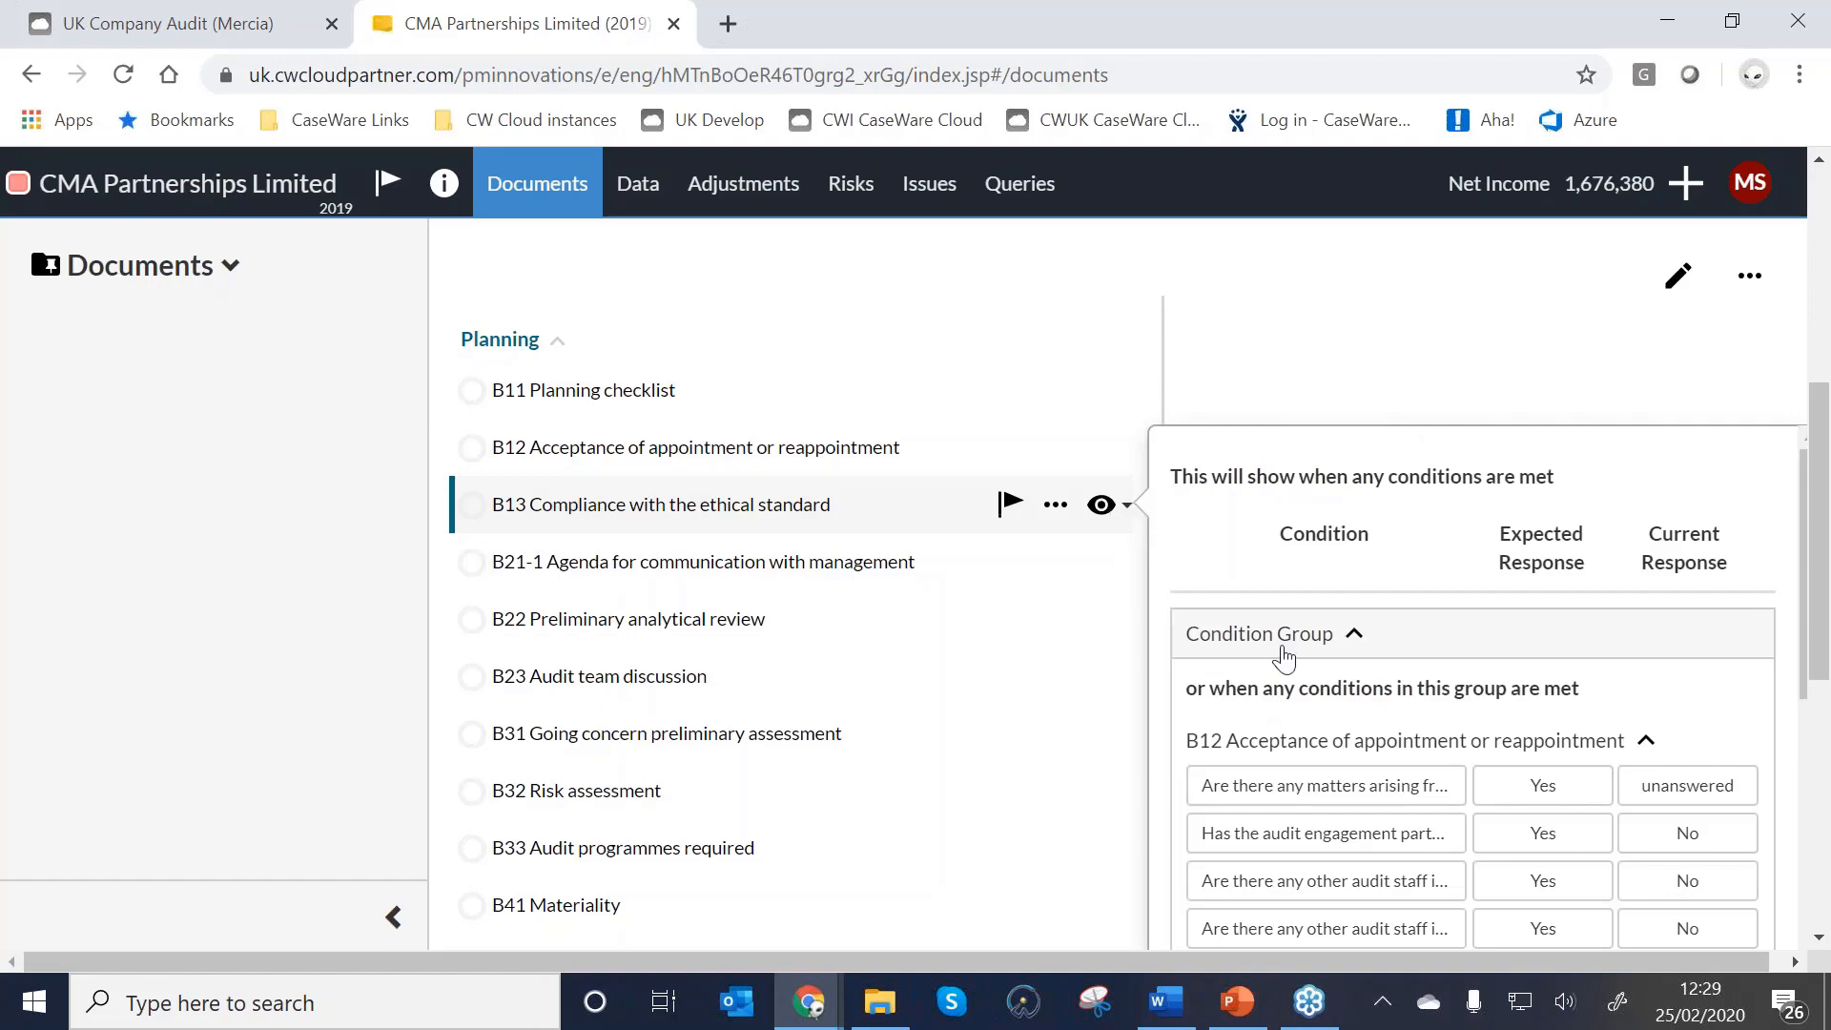
pyautogui.scroll(-3, 1402, 724)
pyautogui.scroll(-1, 1402, 725)
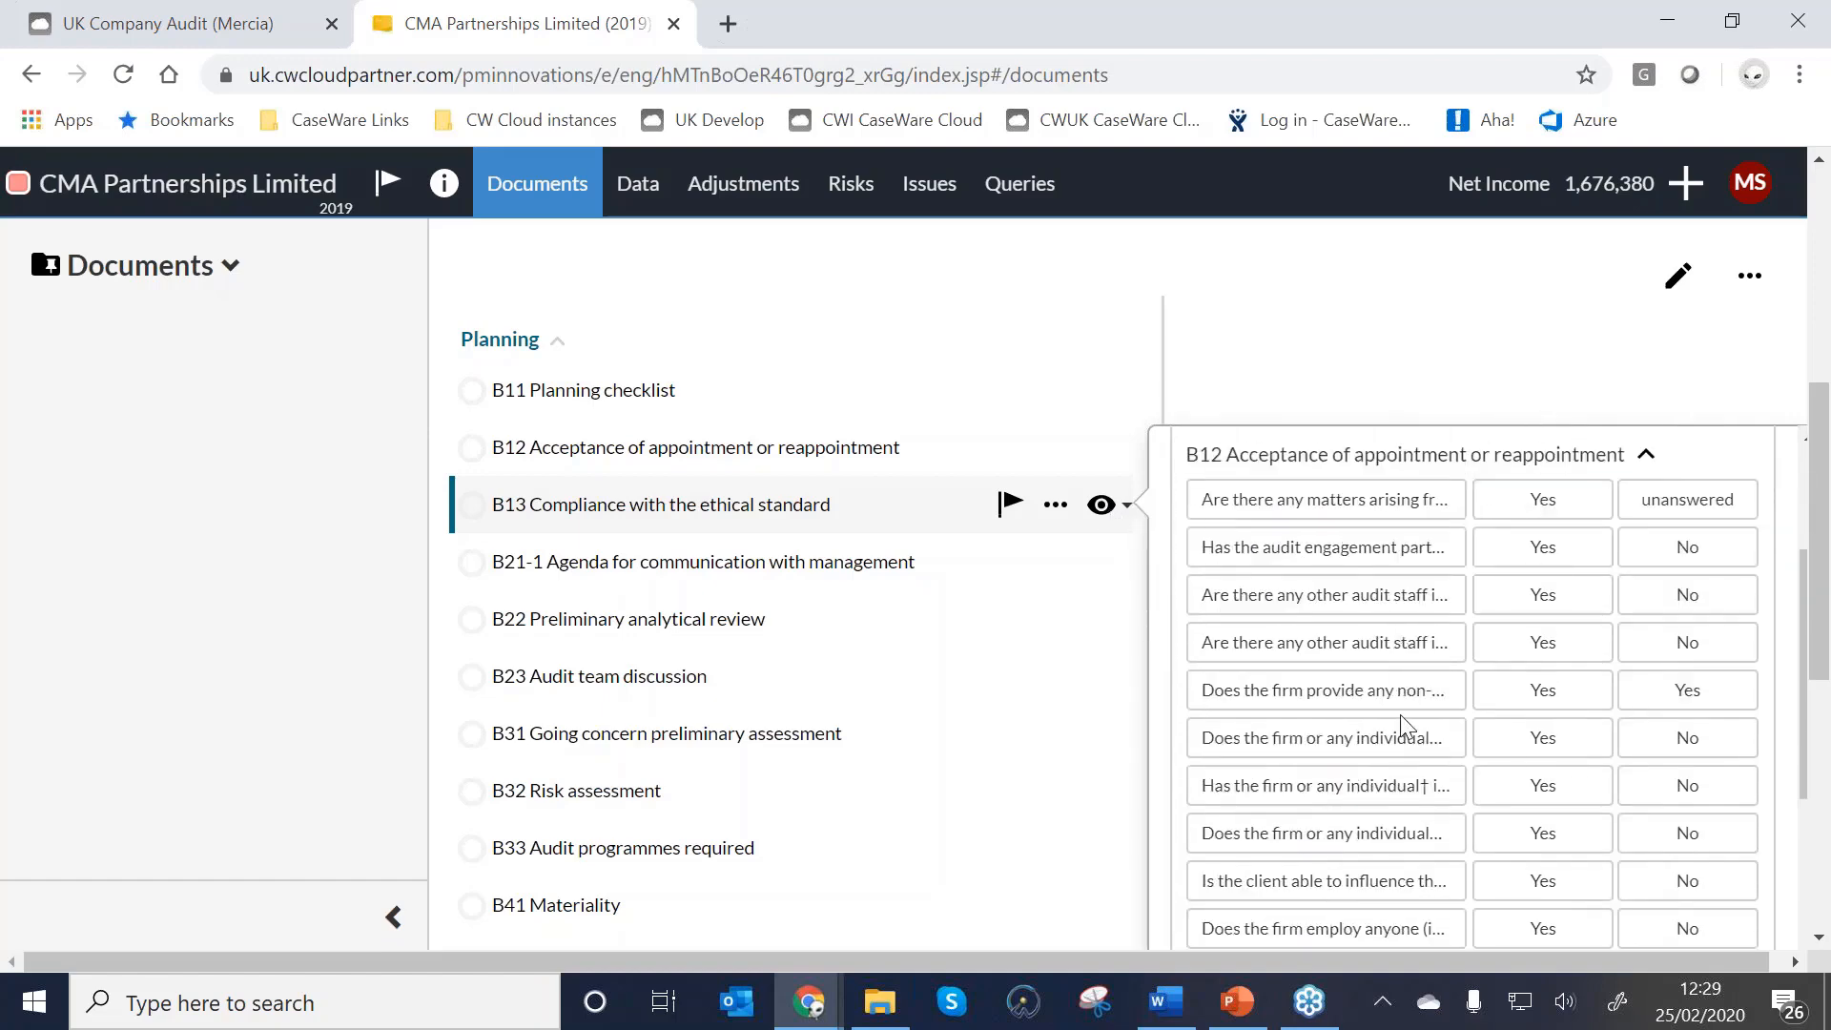
pyautogui.scroll(-5, 1400, 713)
pyautogui.scroll(-3, 1398, 735)
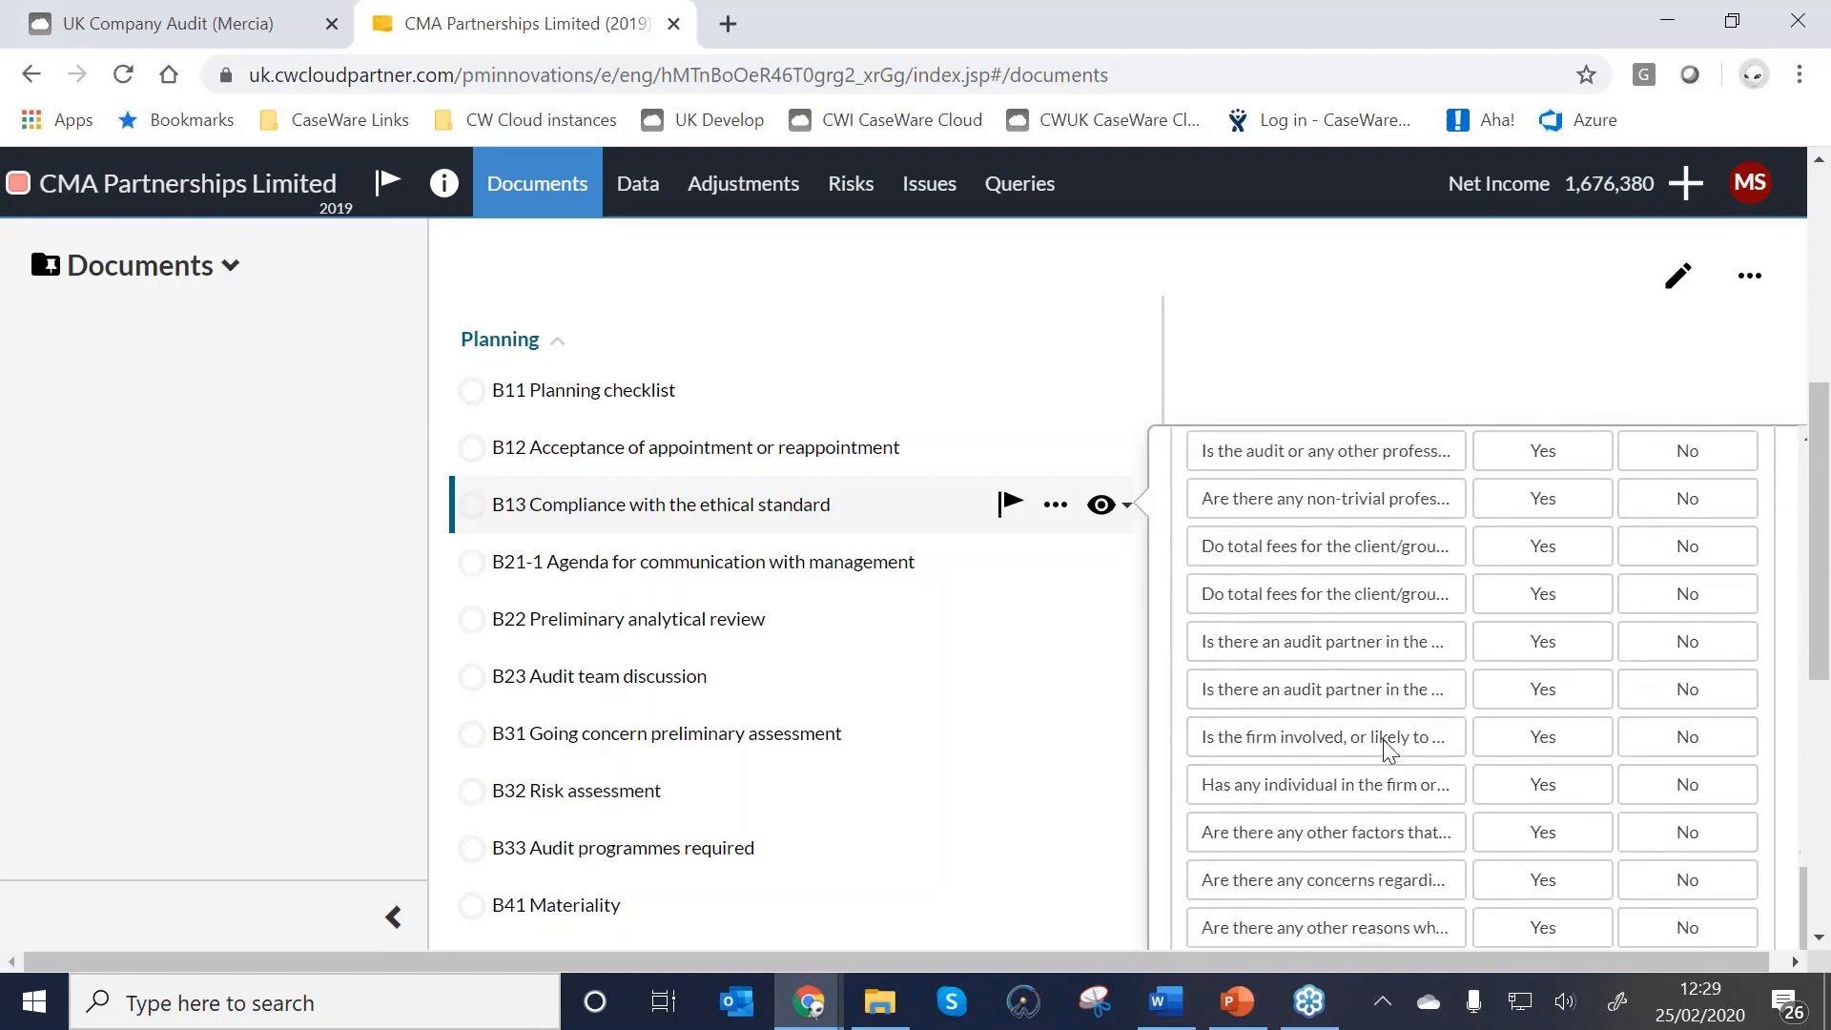
pyautogui.scroll(8, 1390, 750)
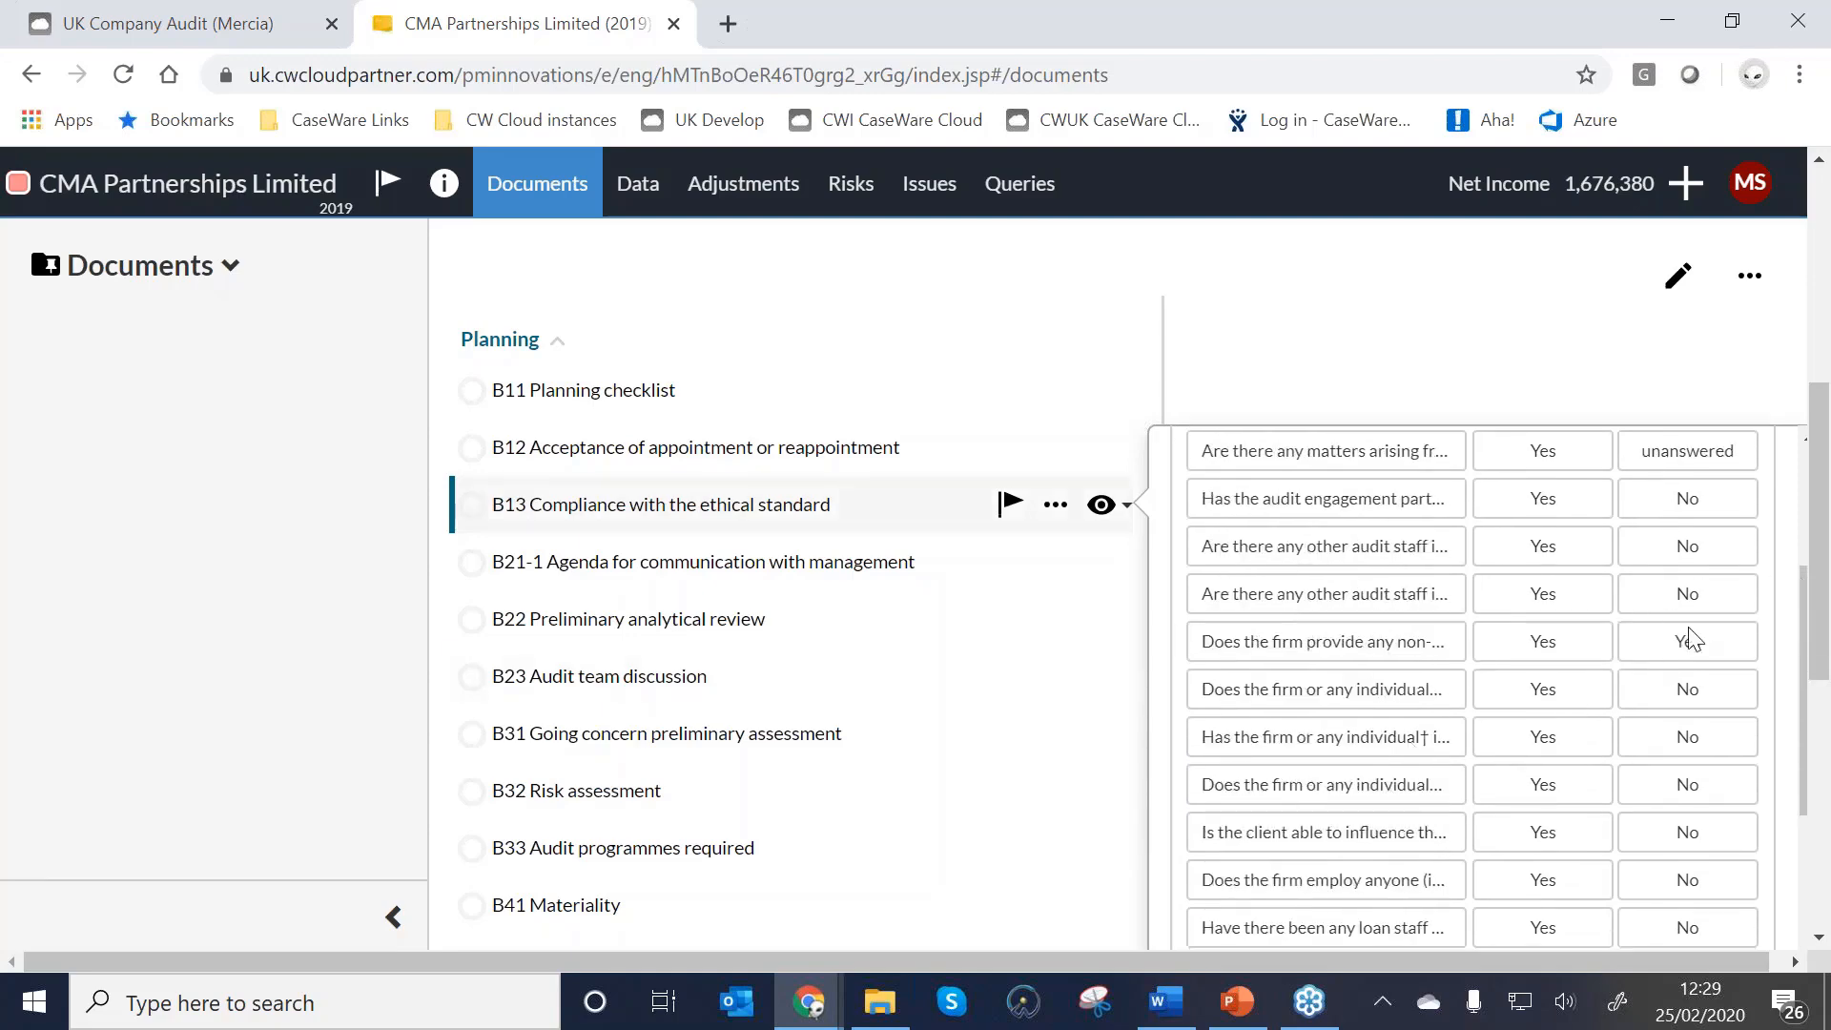
pyautogui.scroll(3, 1697, 637)
pyautogui.scroll(-3, 1621, 658)
pyautogui.click(585, 507)
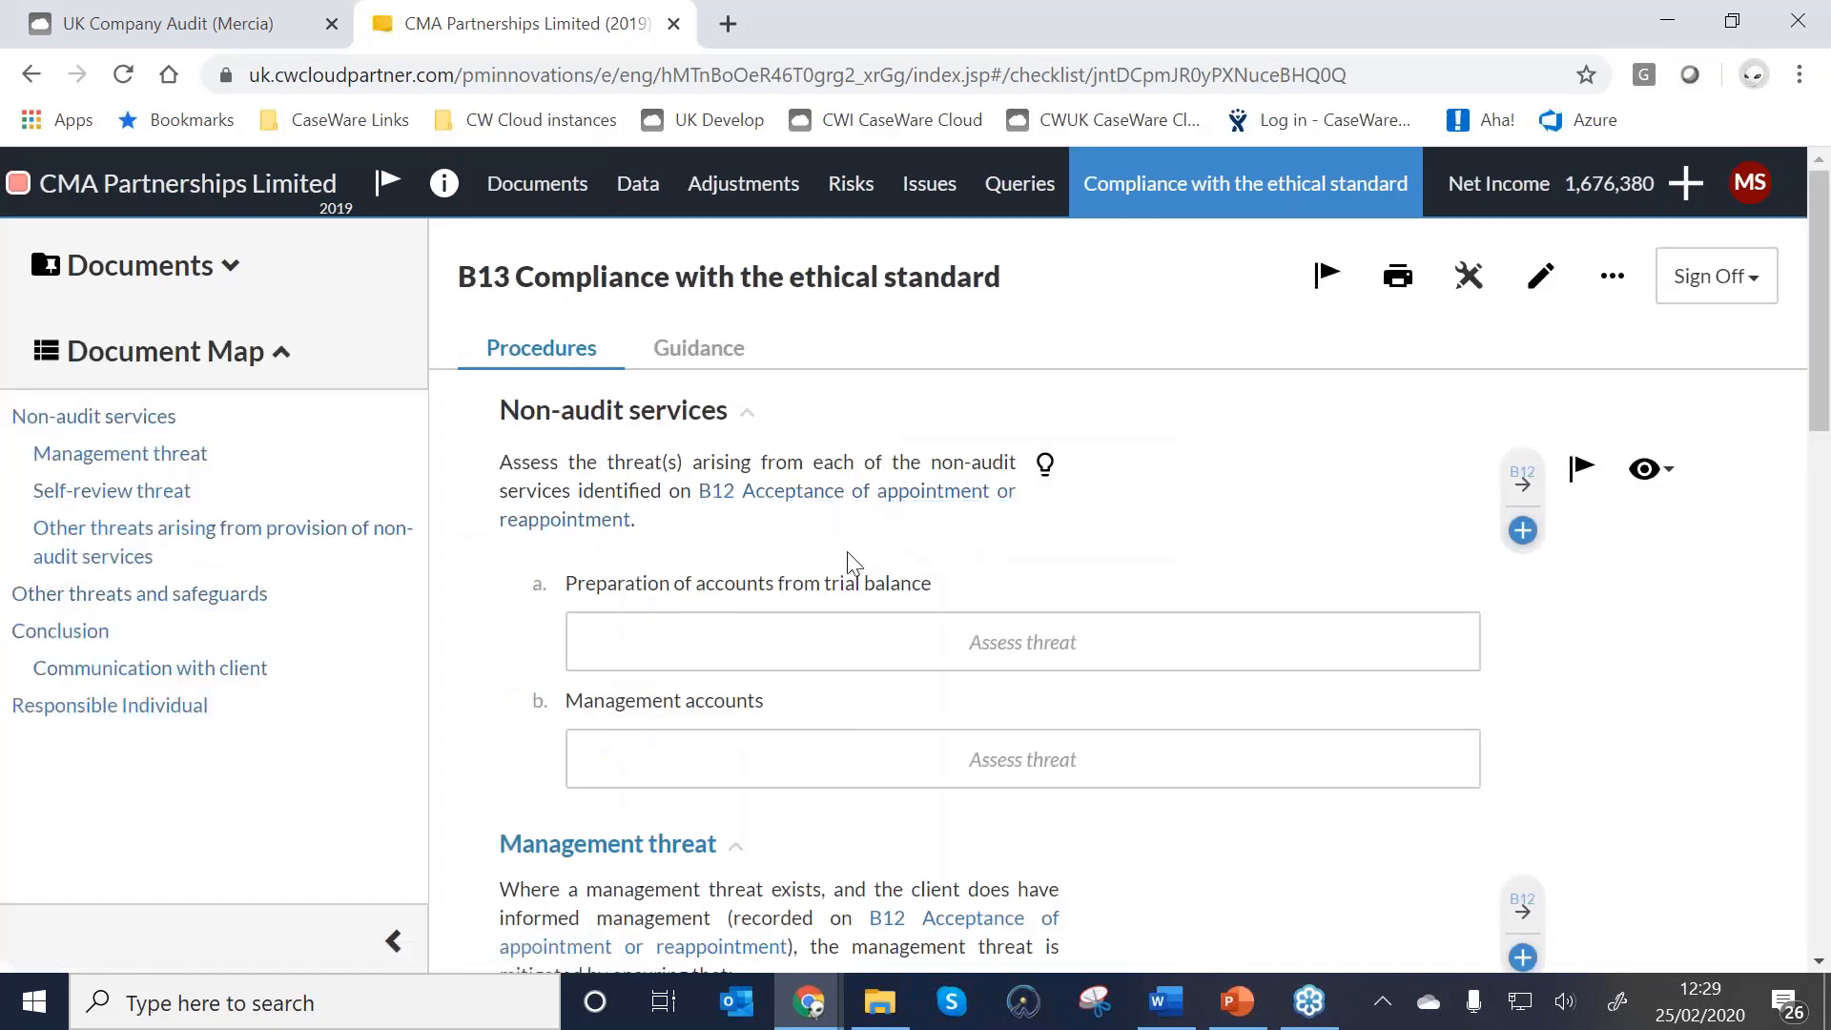
pyautogui.scroll(-1, 810, 567)
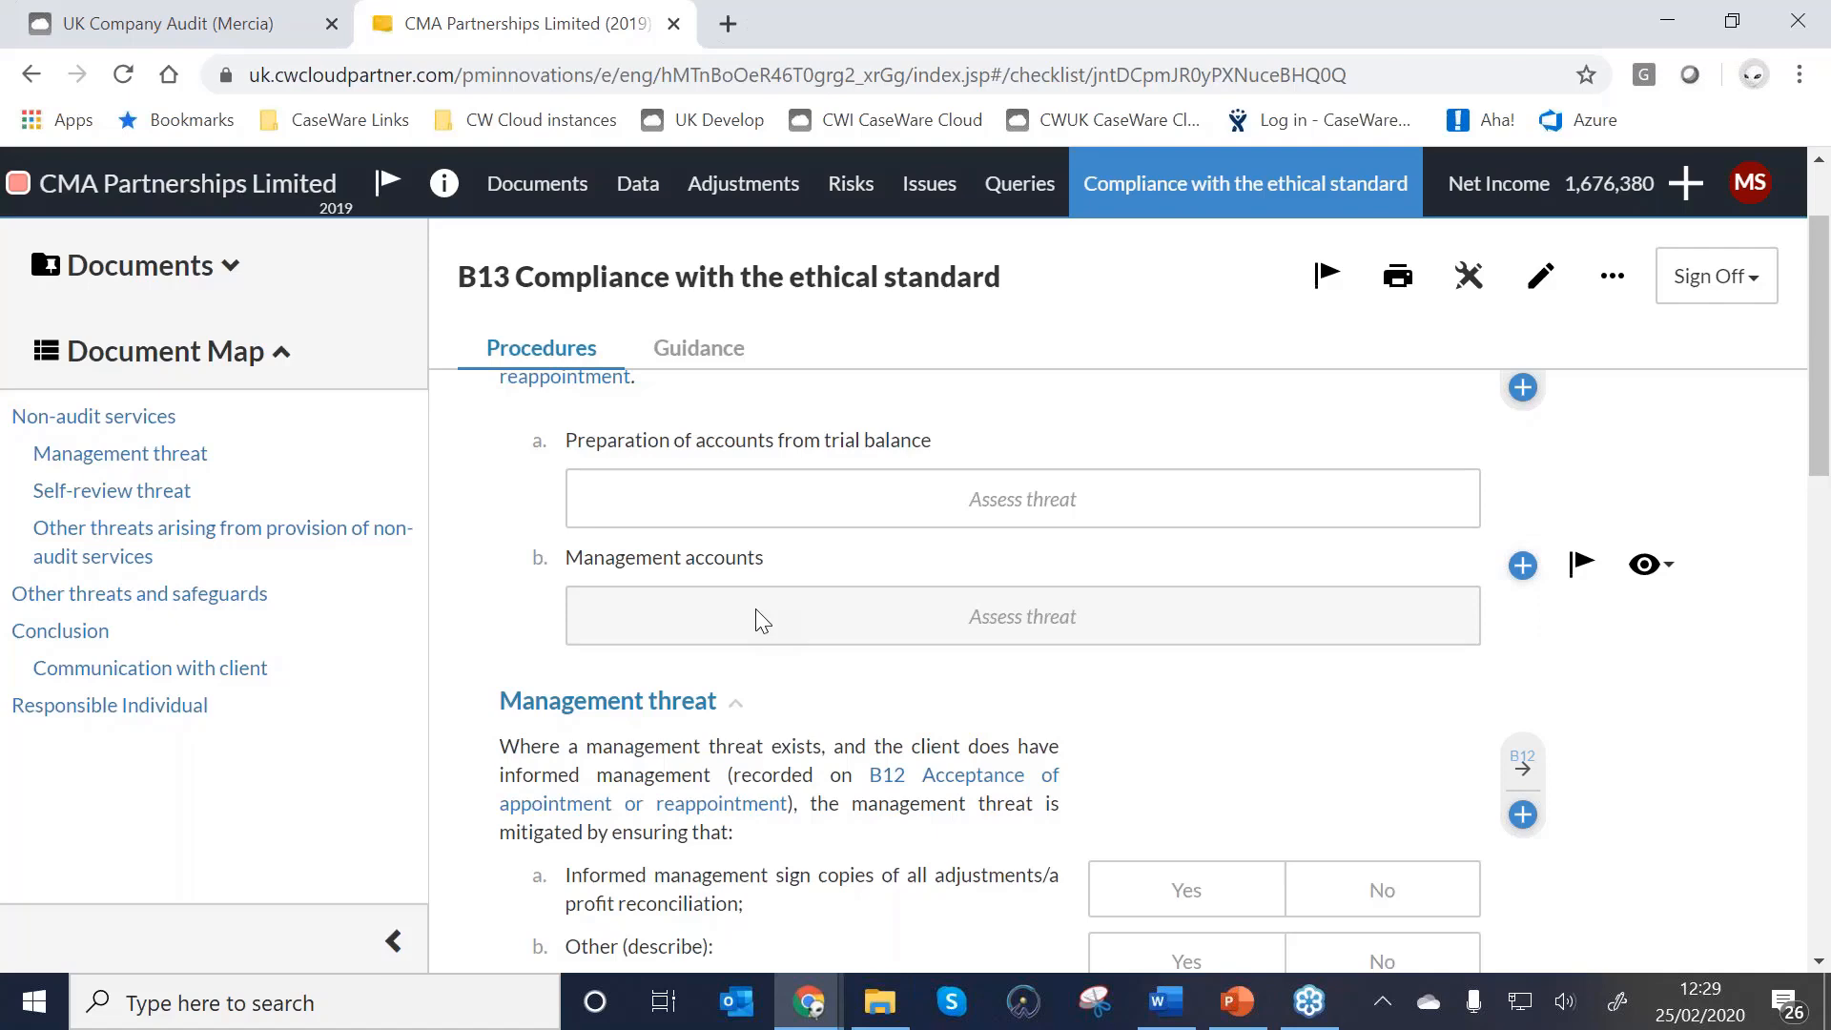
pyautogui.scroll(1, 756, 608)
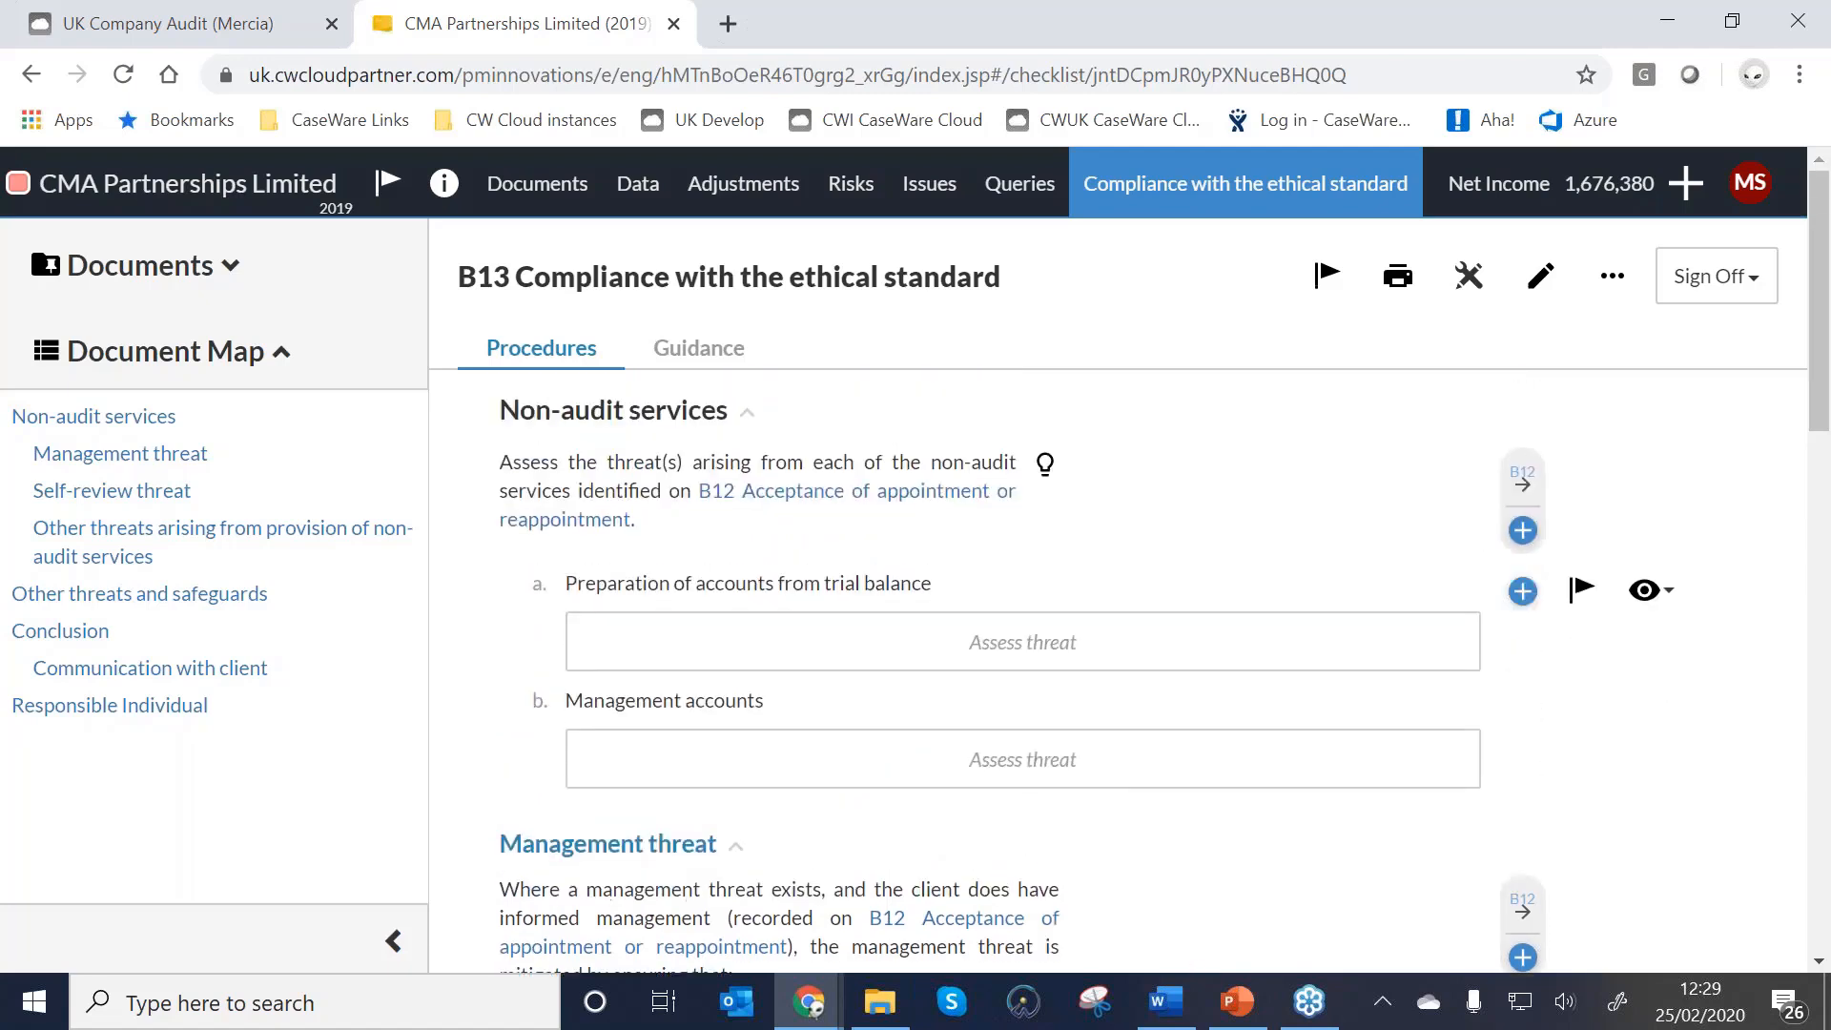
pyautogui.click(520, 191)
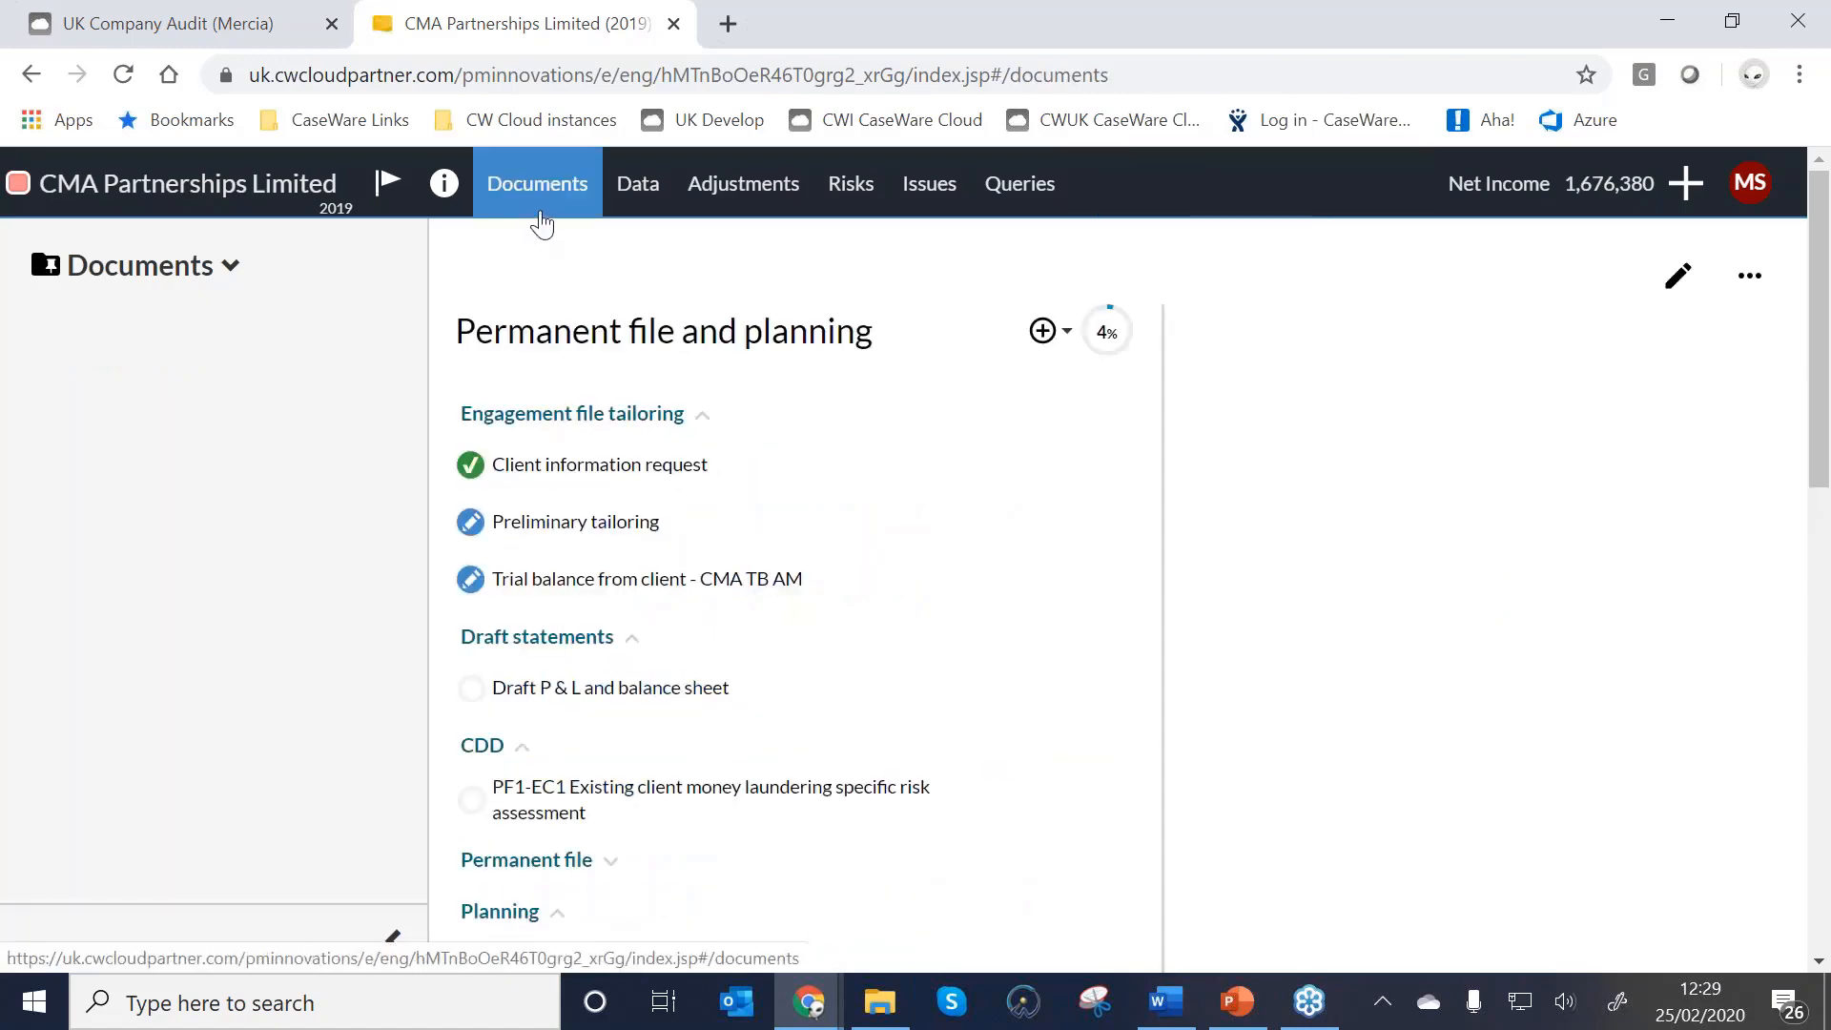
# Expand the Permanent file section and open B12 Acceptance of appointment or reappointment.
pyautogui.click(615, 858)
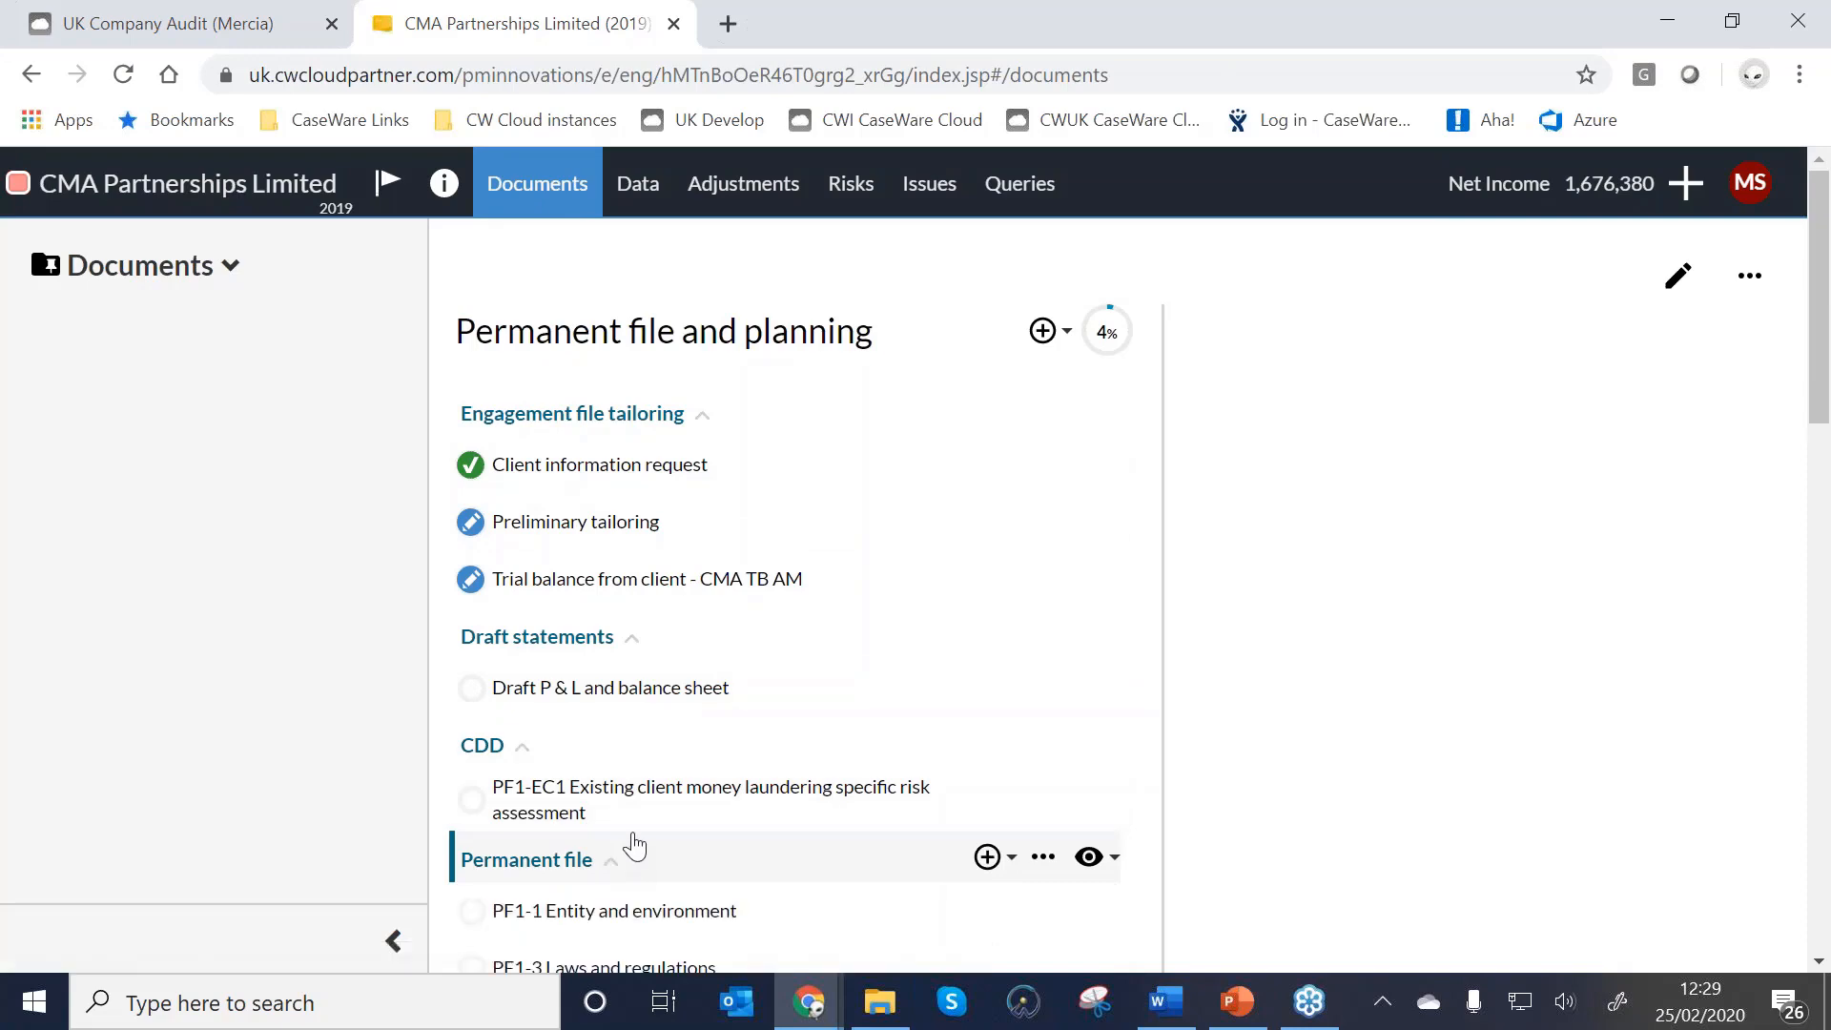
pyautogui.scroll(-1, 636, 846)
pyautogui.scroll(-4, 635, 846)
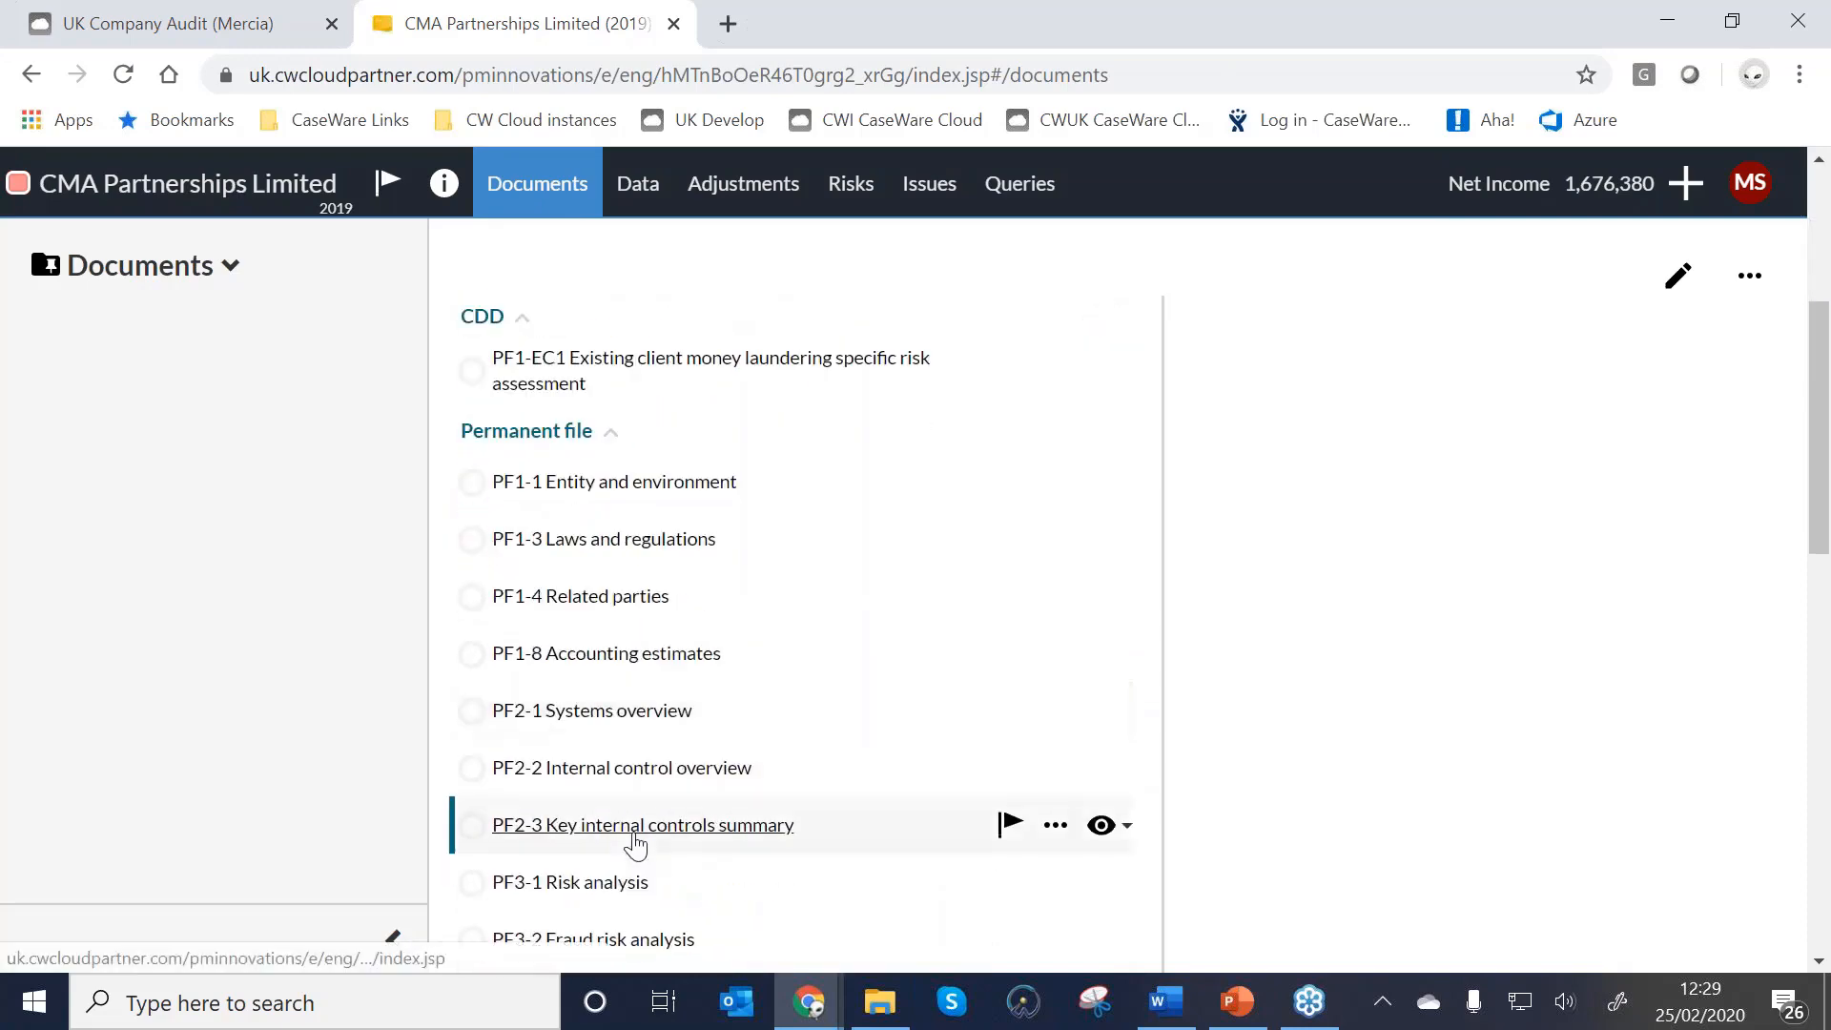
pyautogui.scroll(-3, 635, 846)
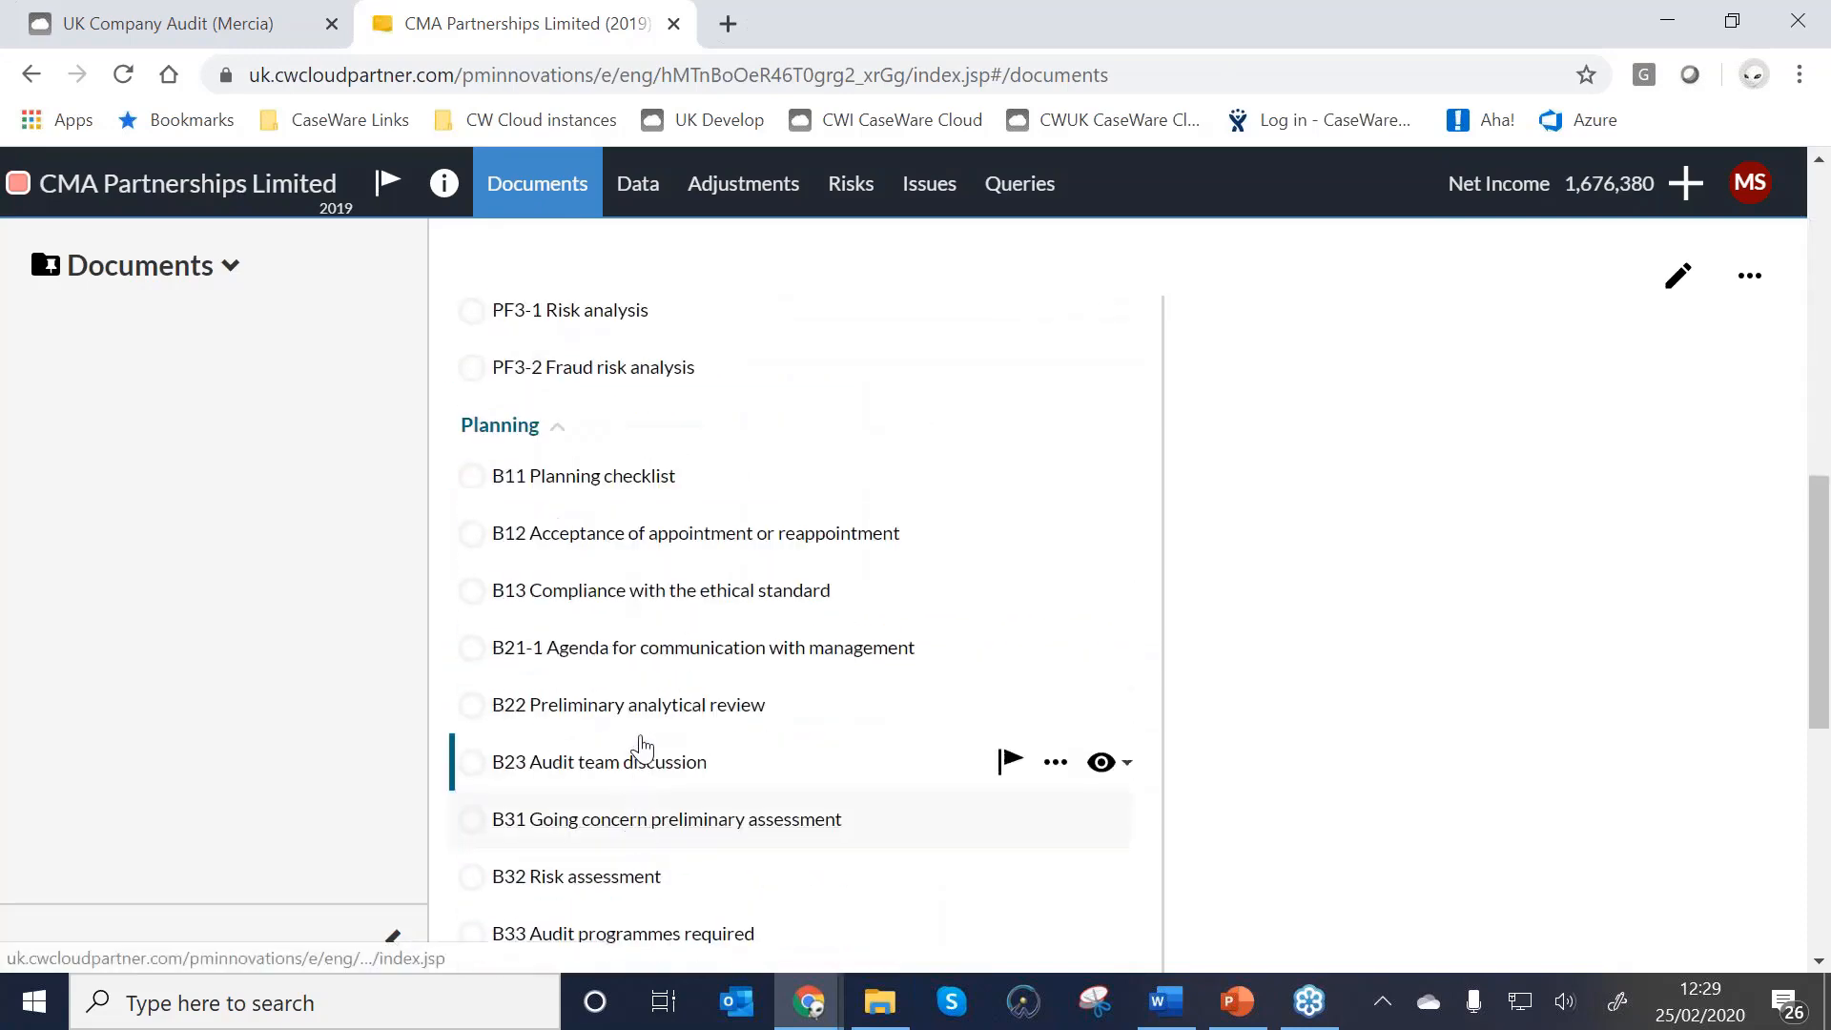
pyautogui.click(615, 536)
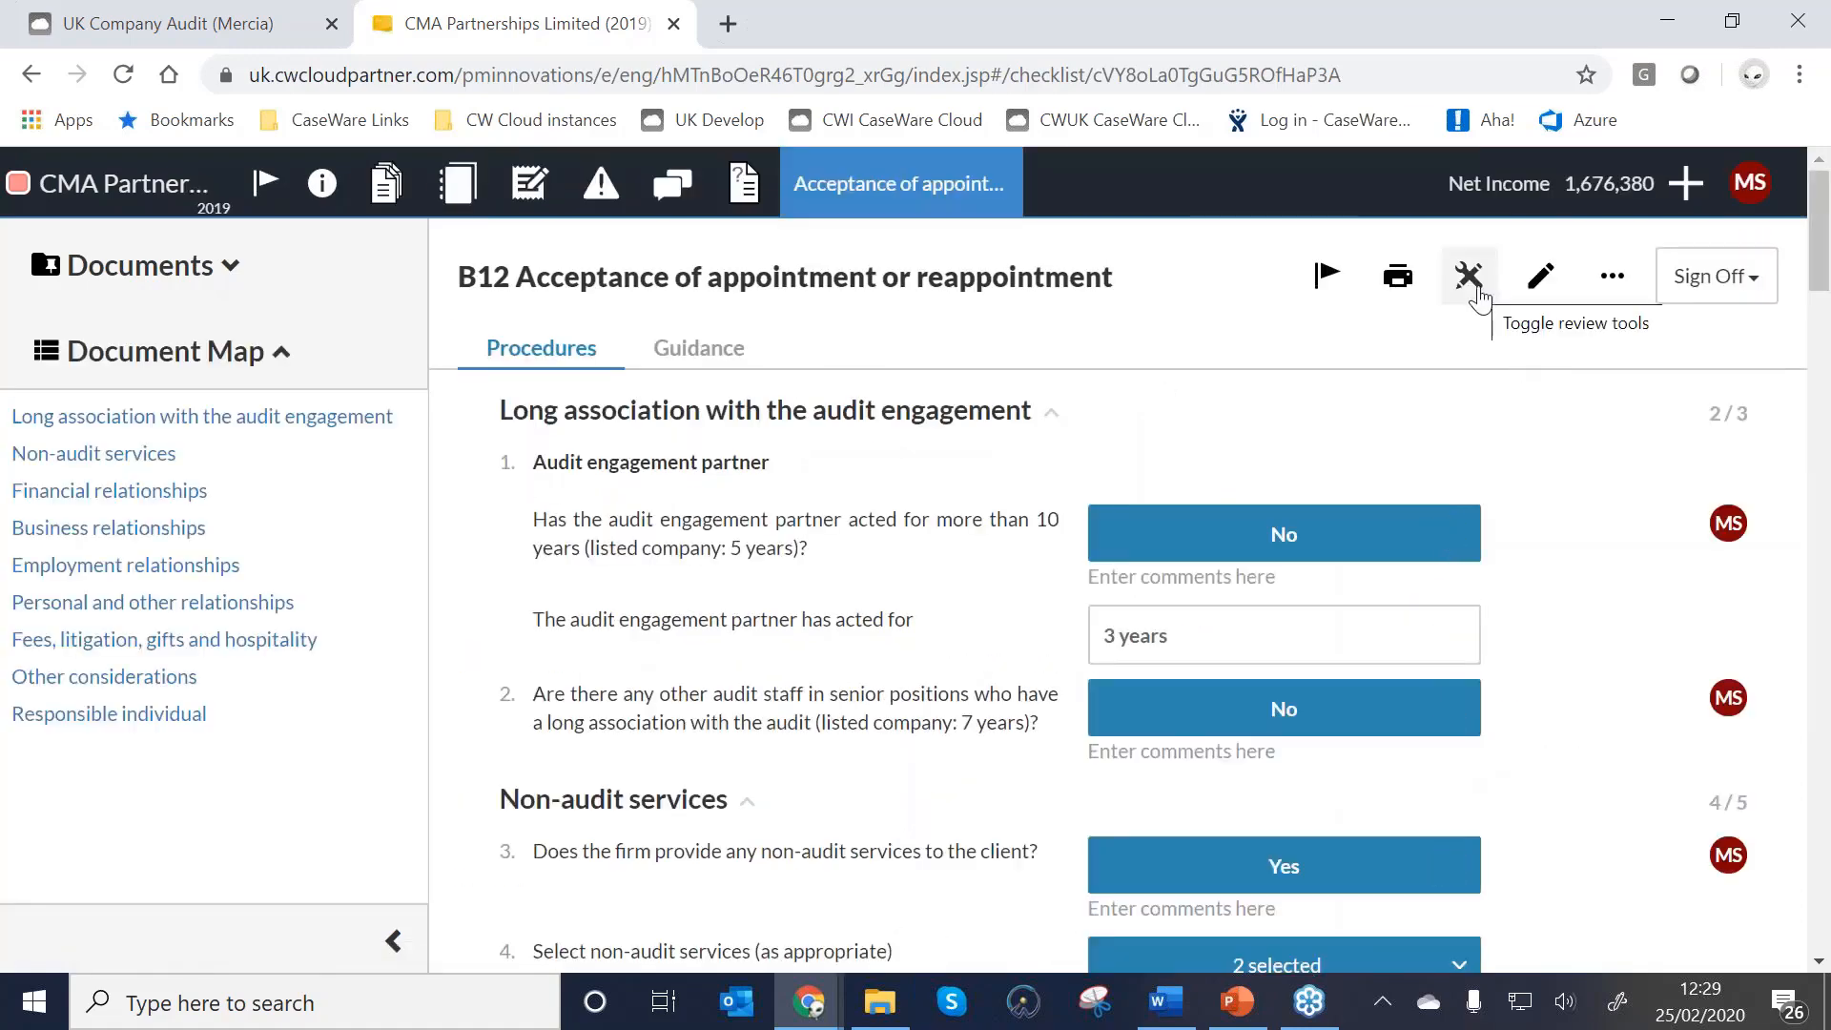
# Turn on review tools, highlighting answers modified after sign-off instead of non-optimal answers.
pyautogui.click(1474, 286)
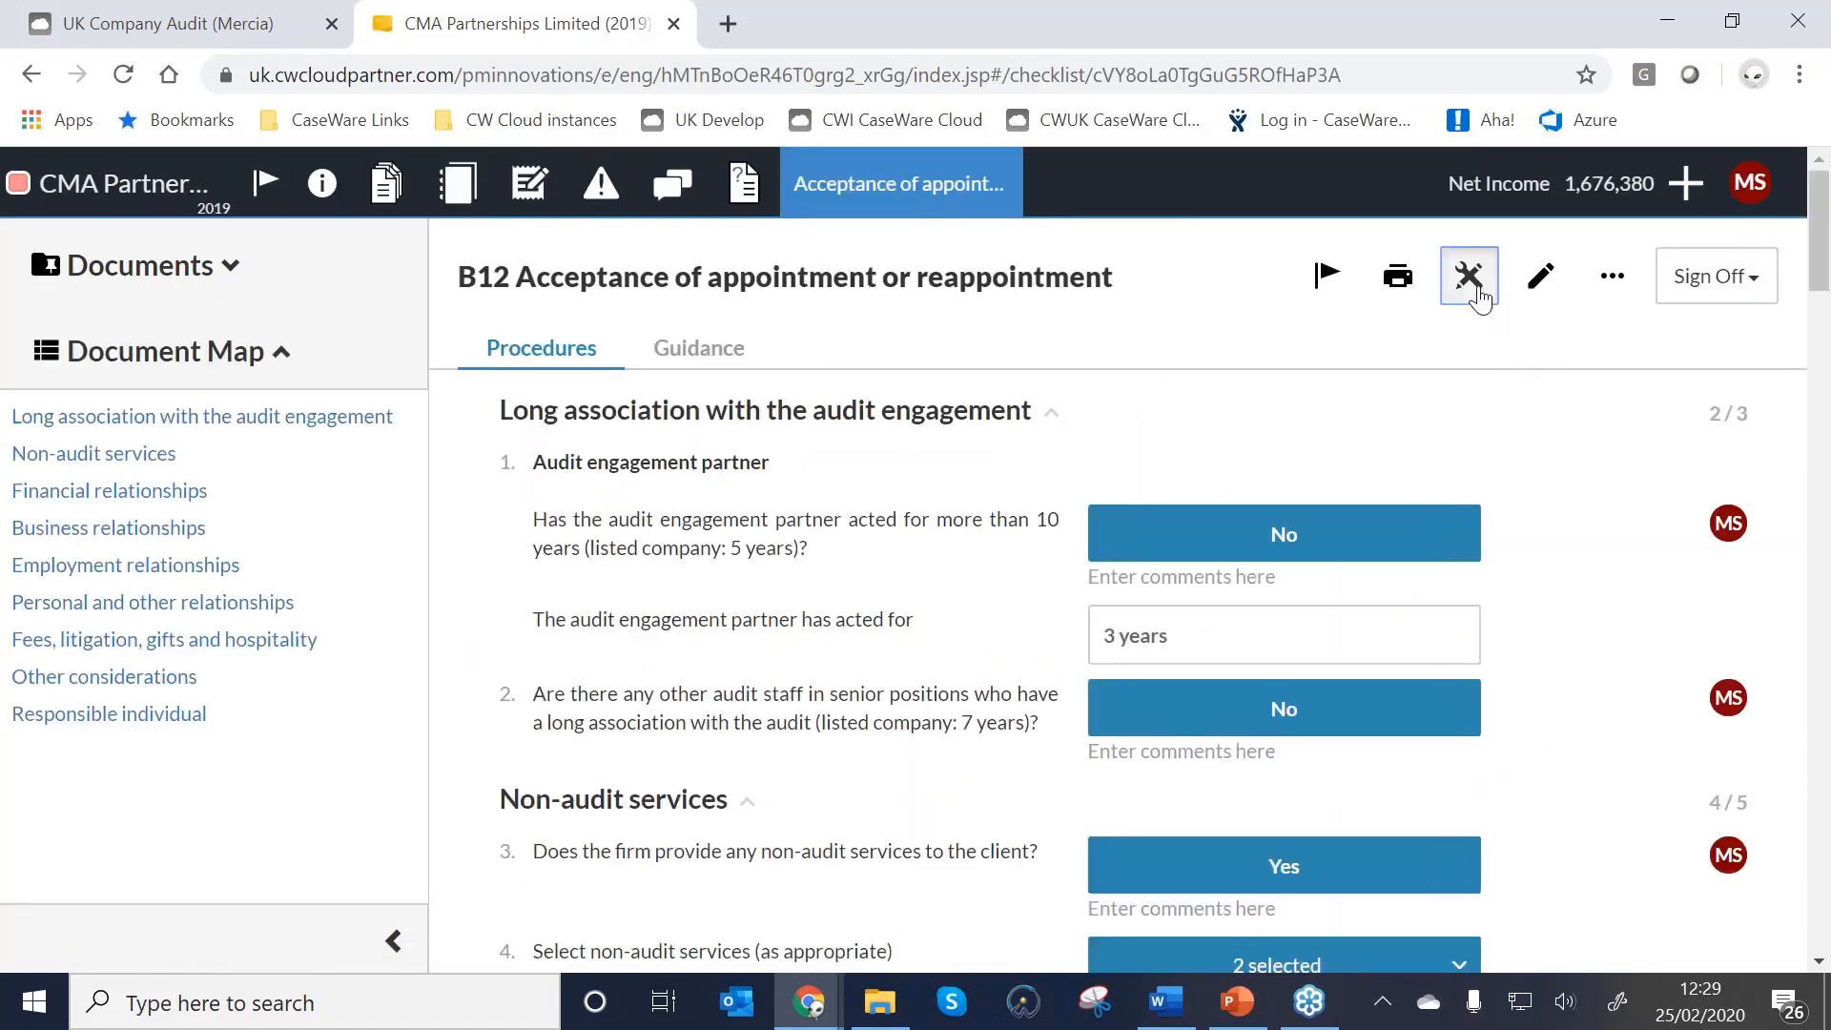
pyautogui.scroll(-1, 982, 720)
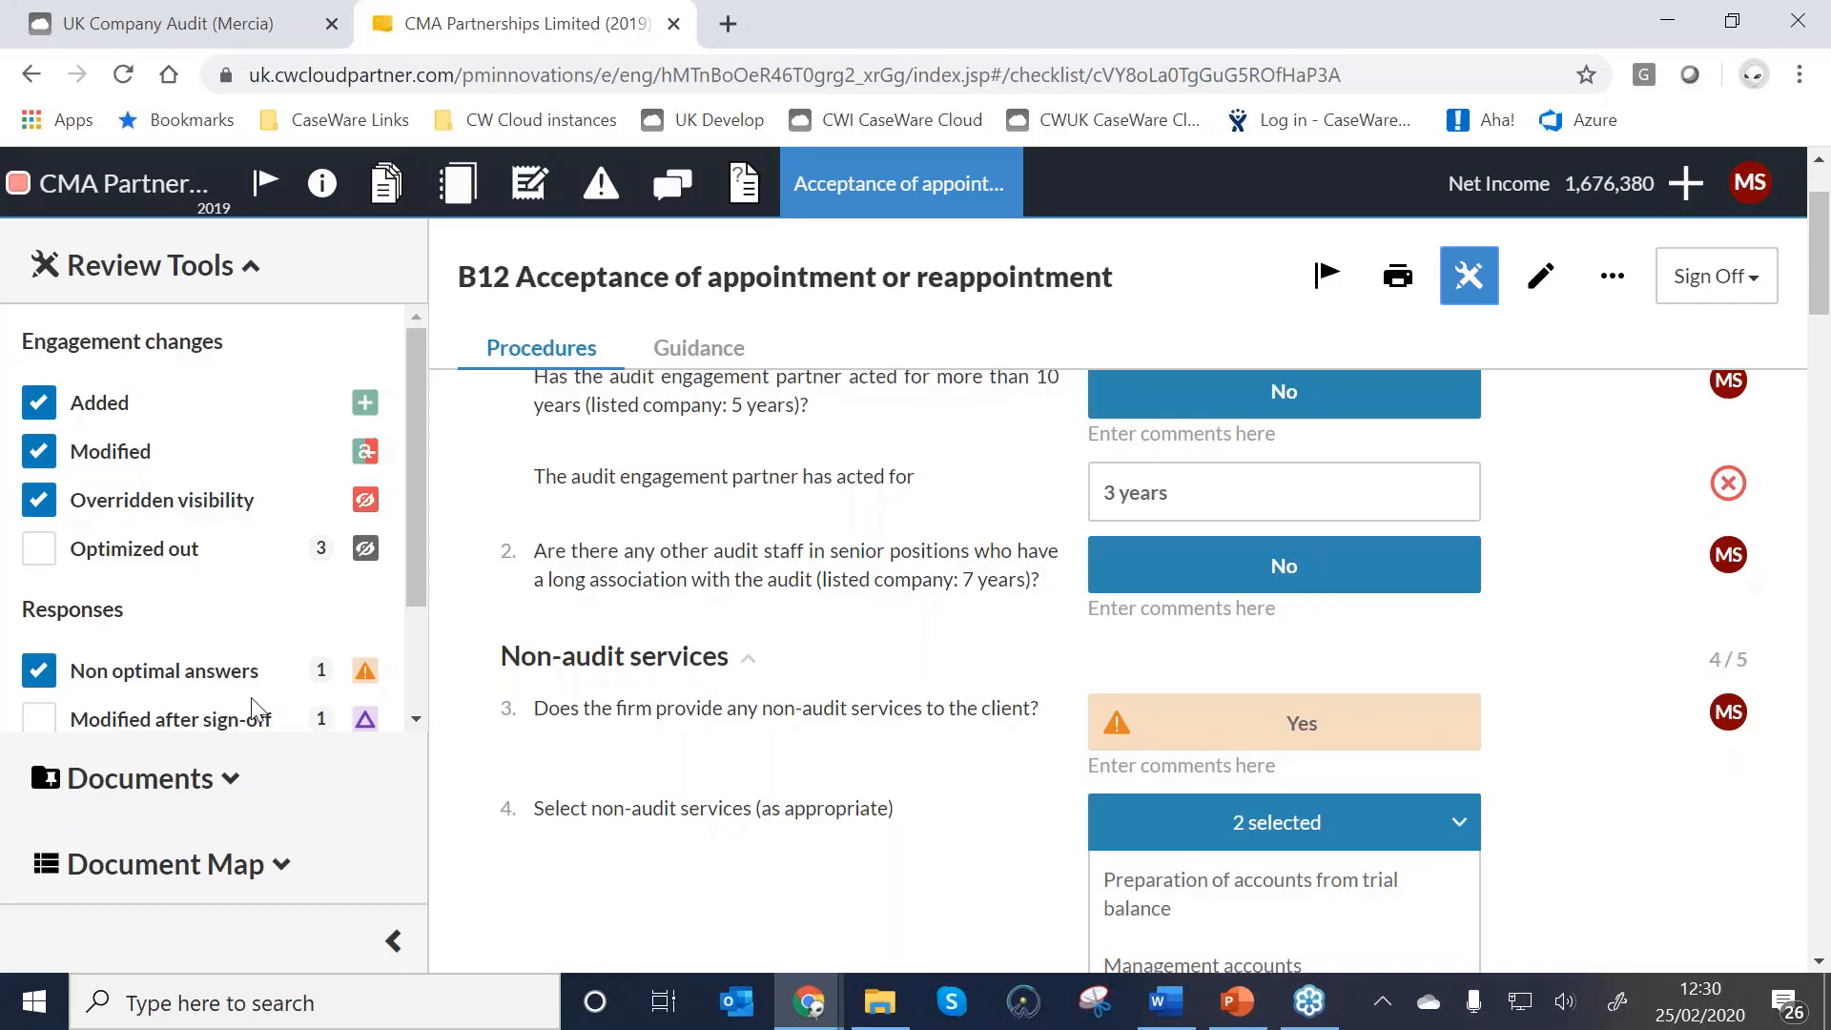
pyautogui.moveTo(1382, 733)
pyautogui.click(40, 672)
pyautogui.click(40, 720)
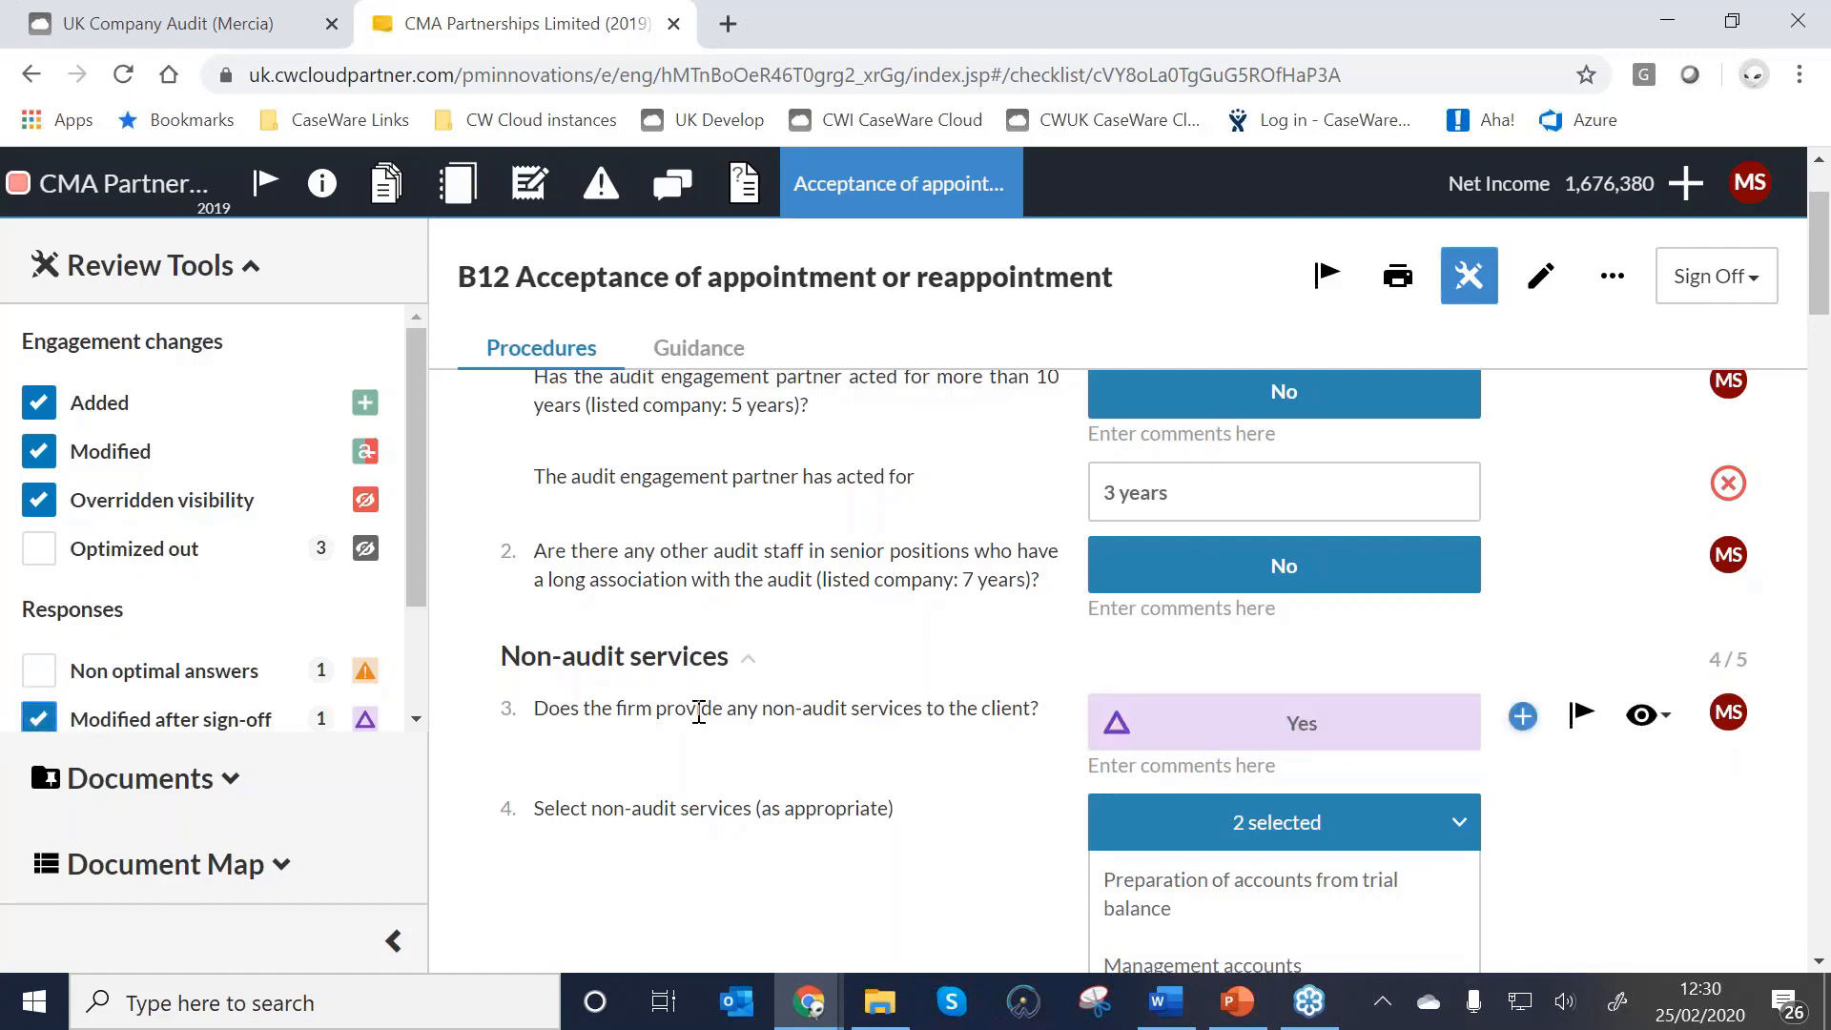
# Remove question 3's existing sign-off, turn off review tools, and sign it off again.
pyautogui.click(1726, 712)
pyautogui.moveTo(1724, 705)
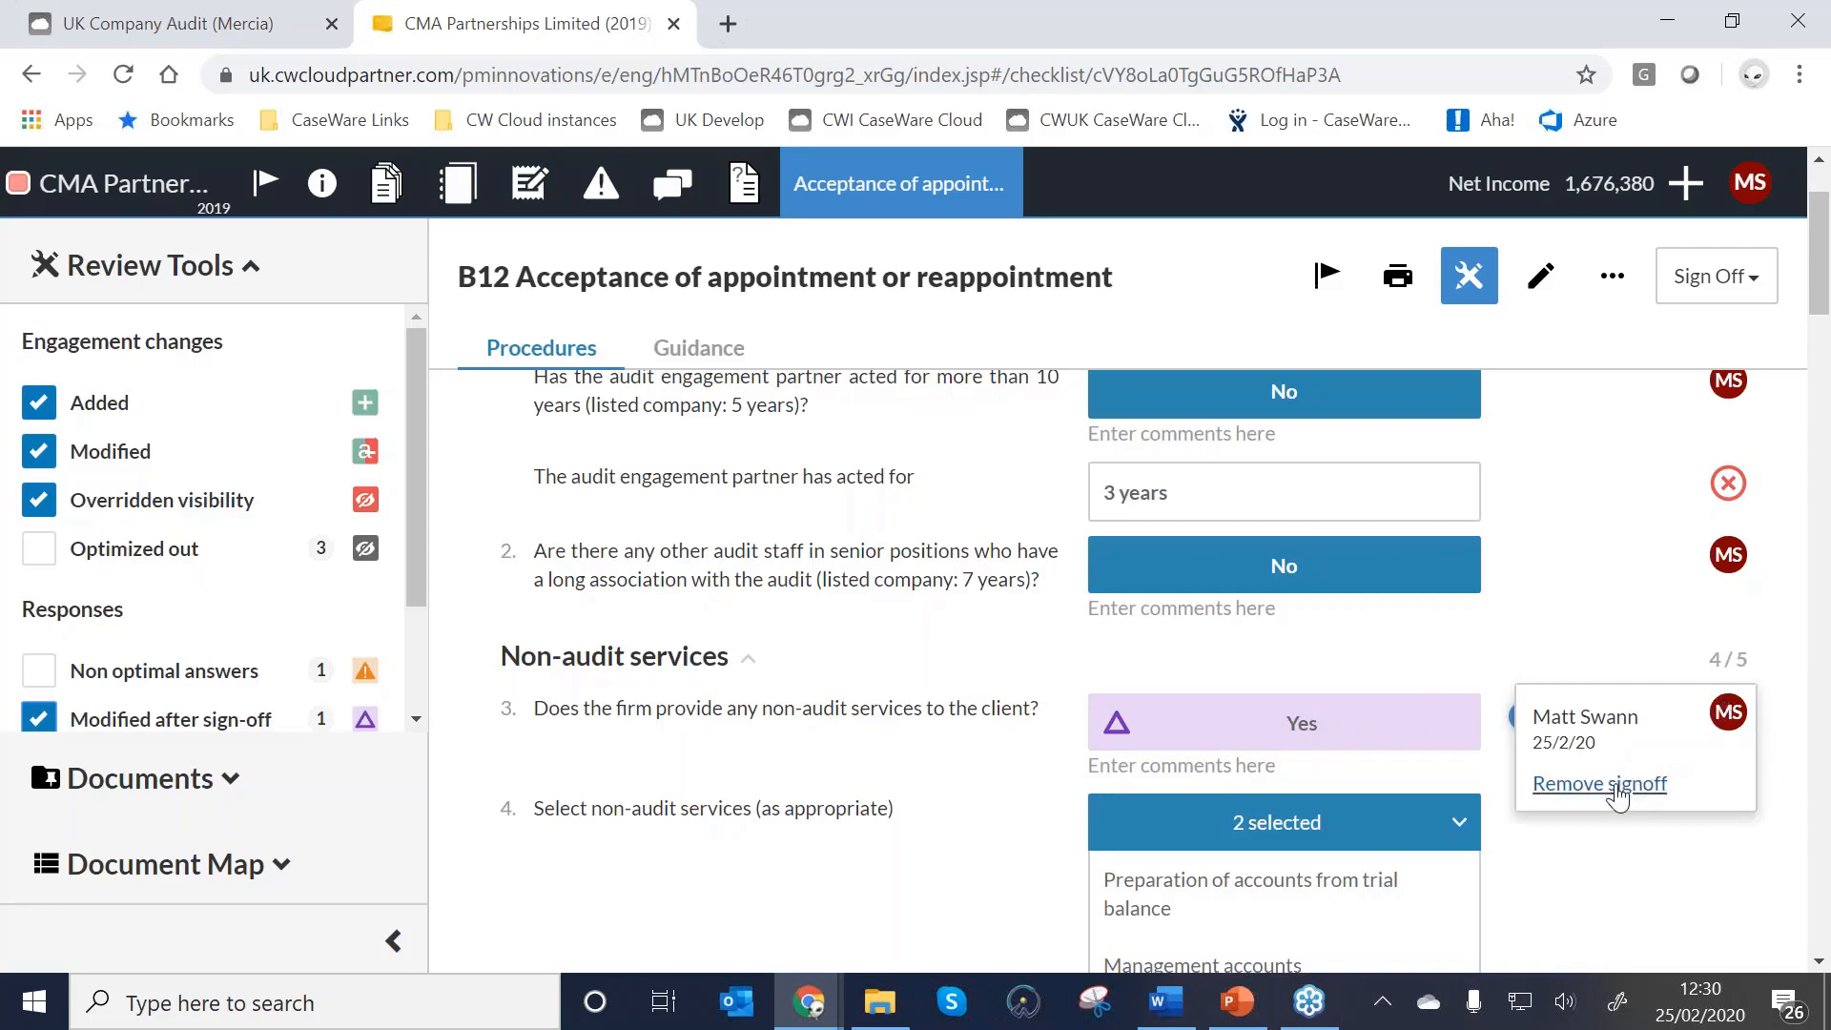
pyautogui.click(1618, 785)
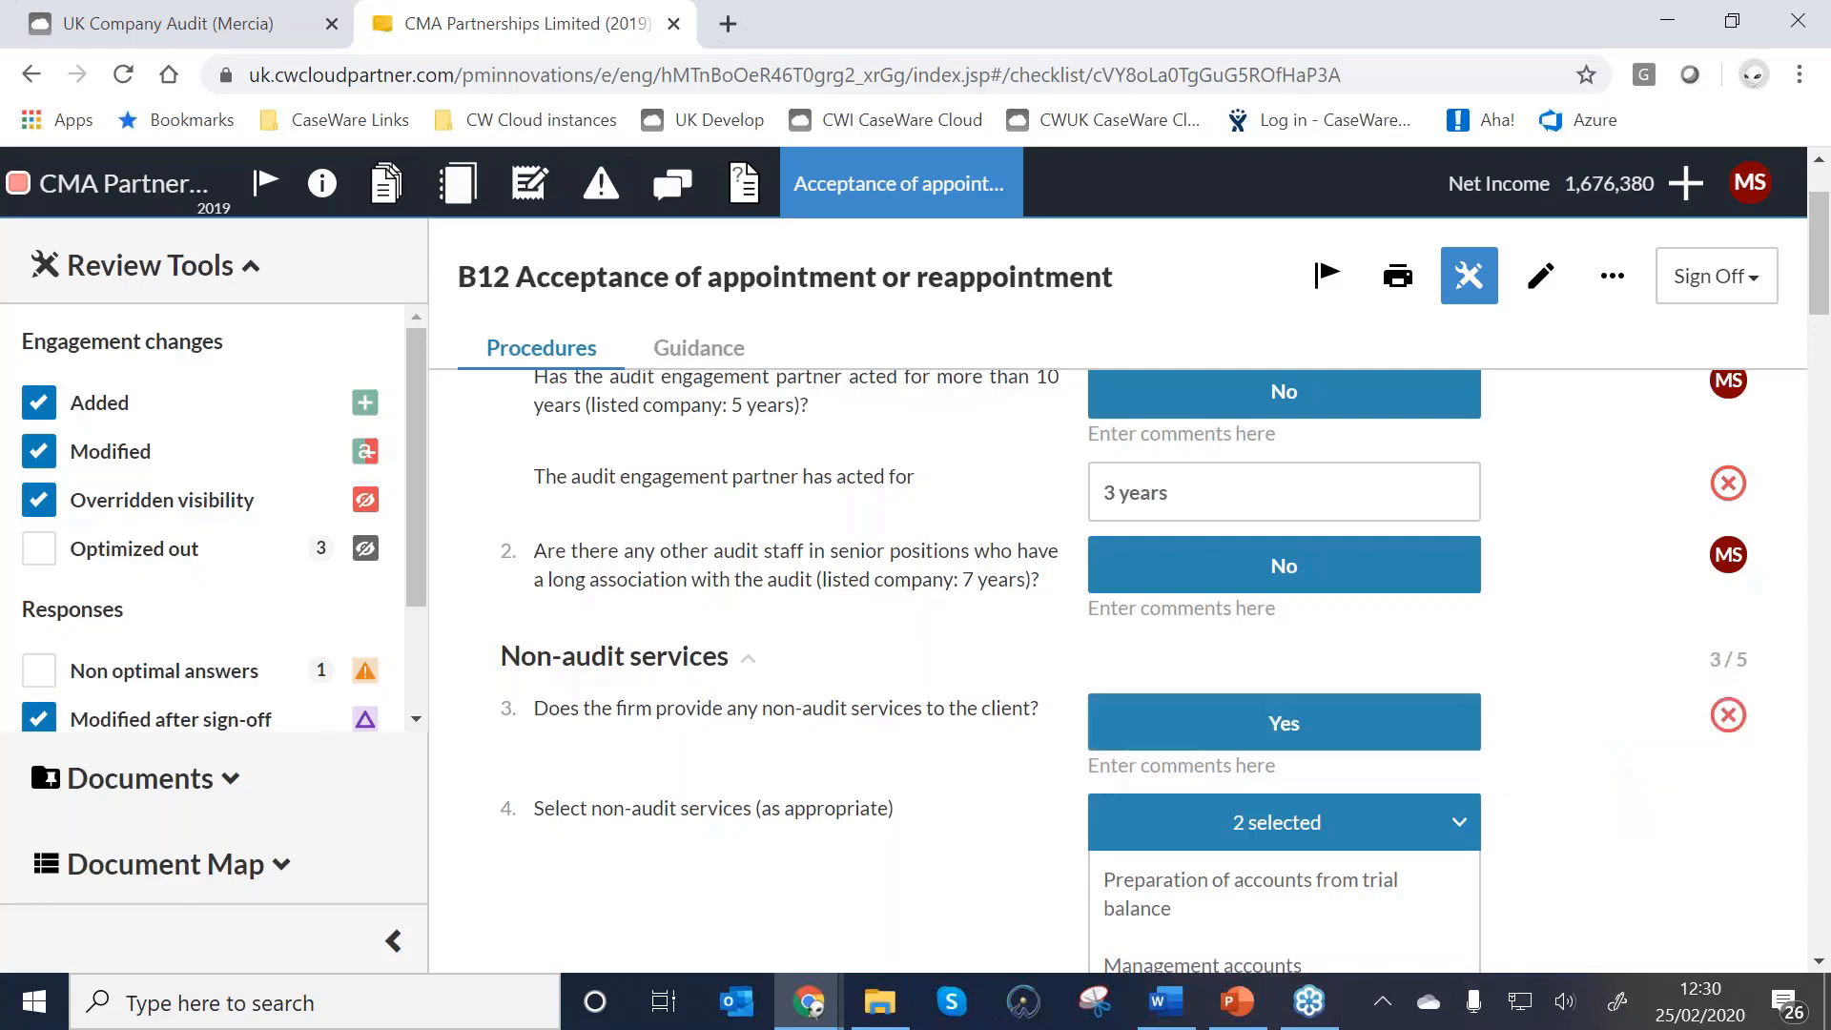
pyautogui.click(1467, 276)
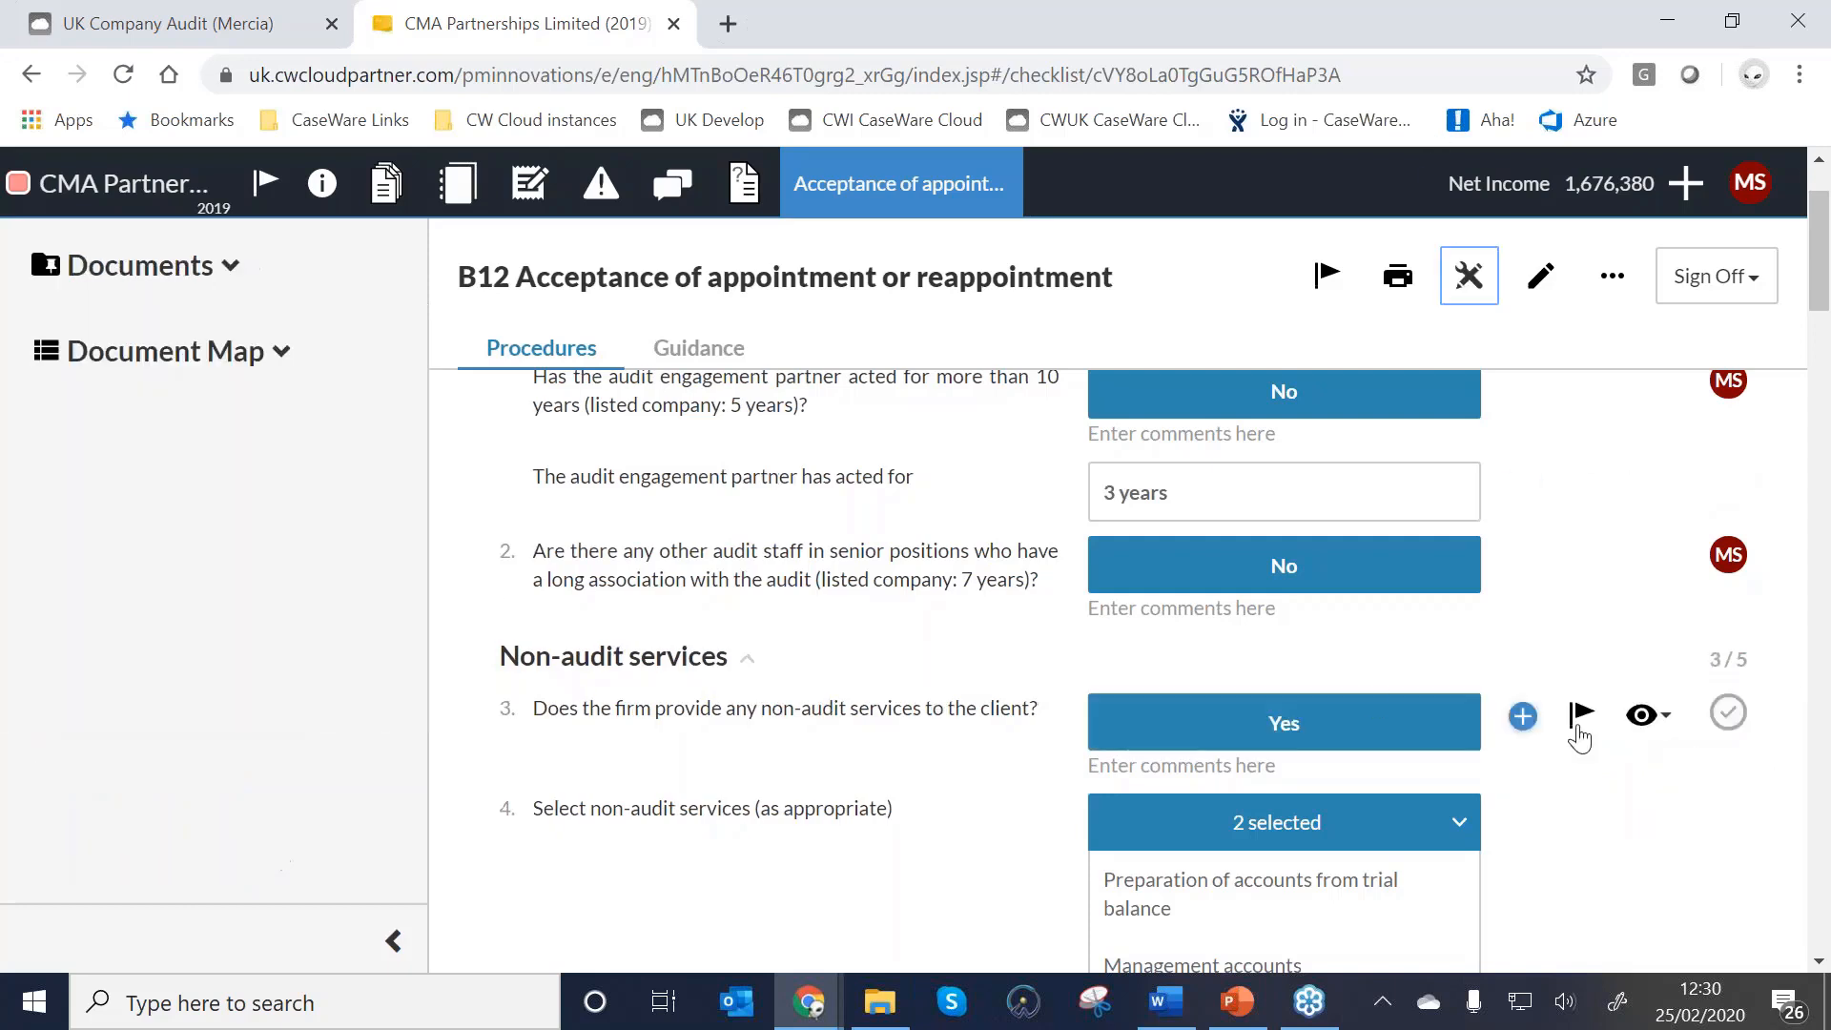
pyautogui.click(1728, 714)
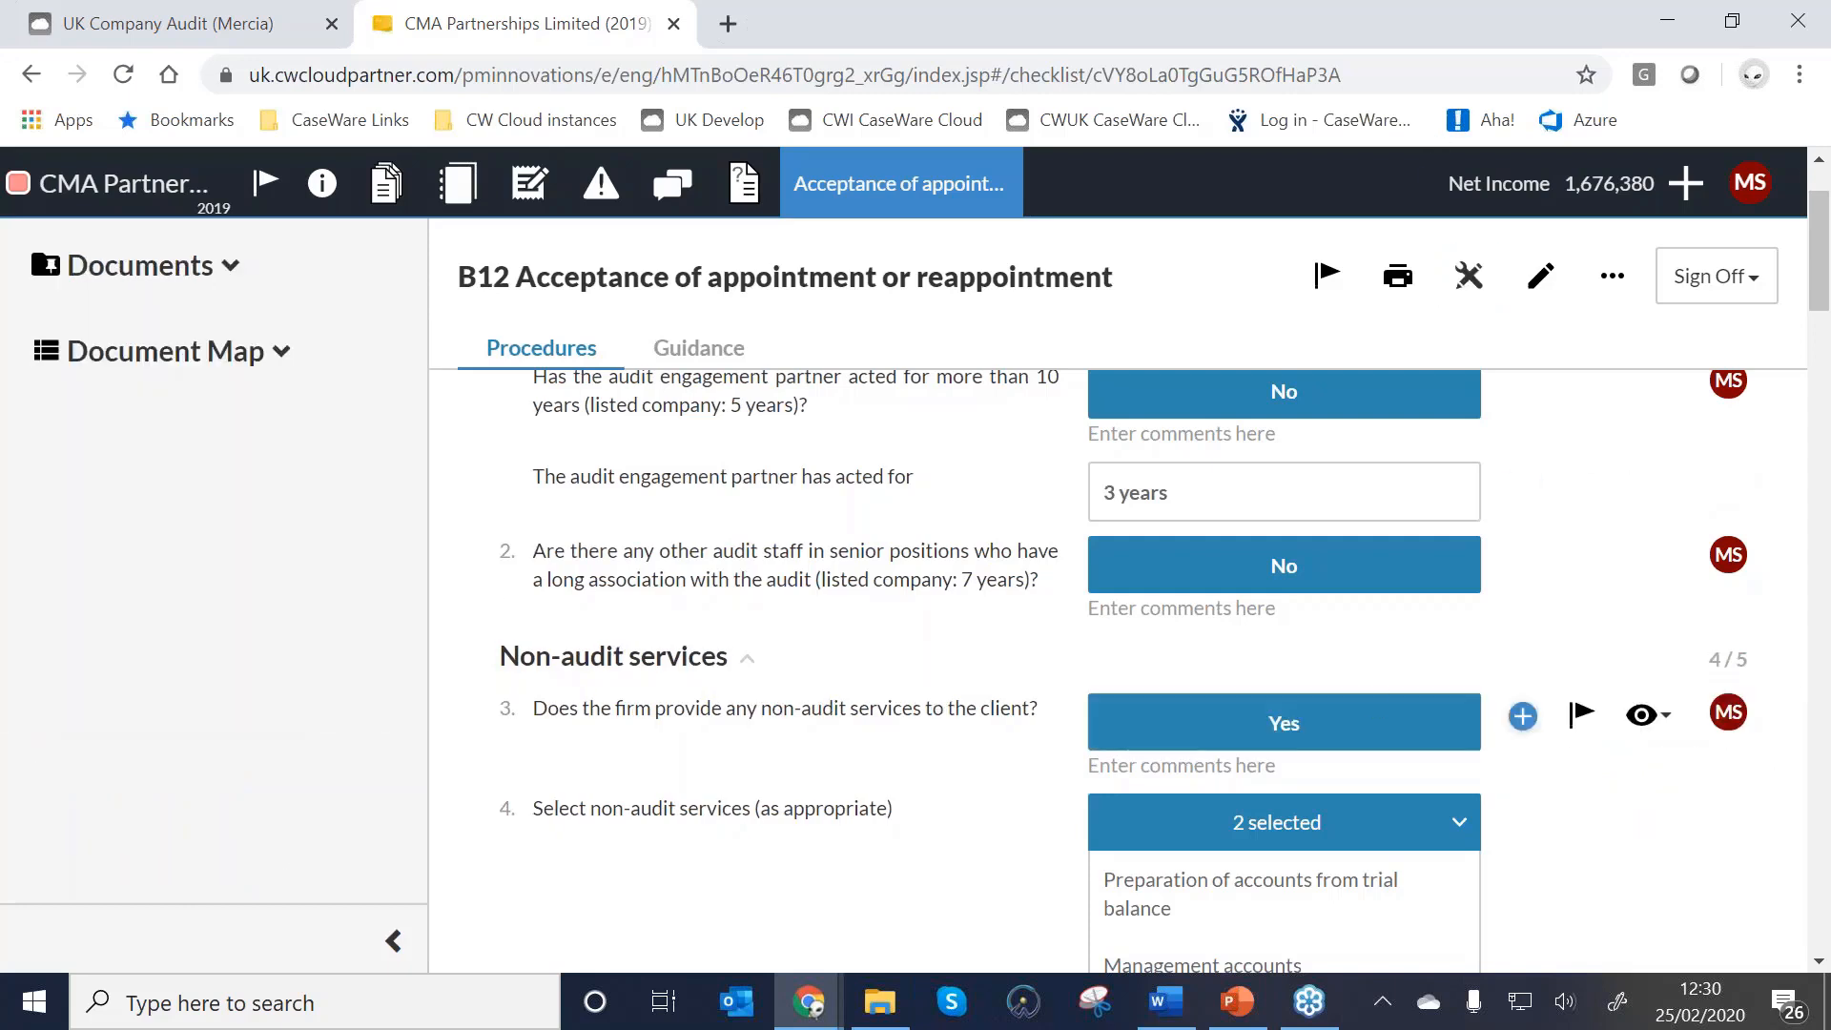
pyautogui.scroll(-1, 1728, 713)
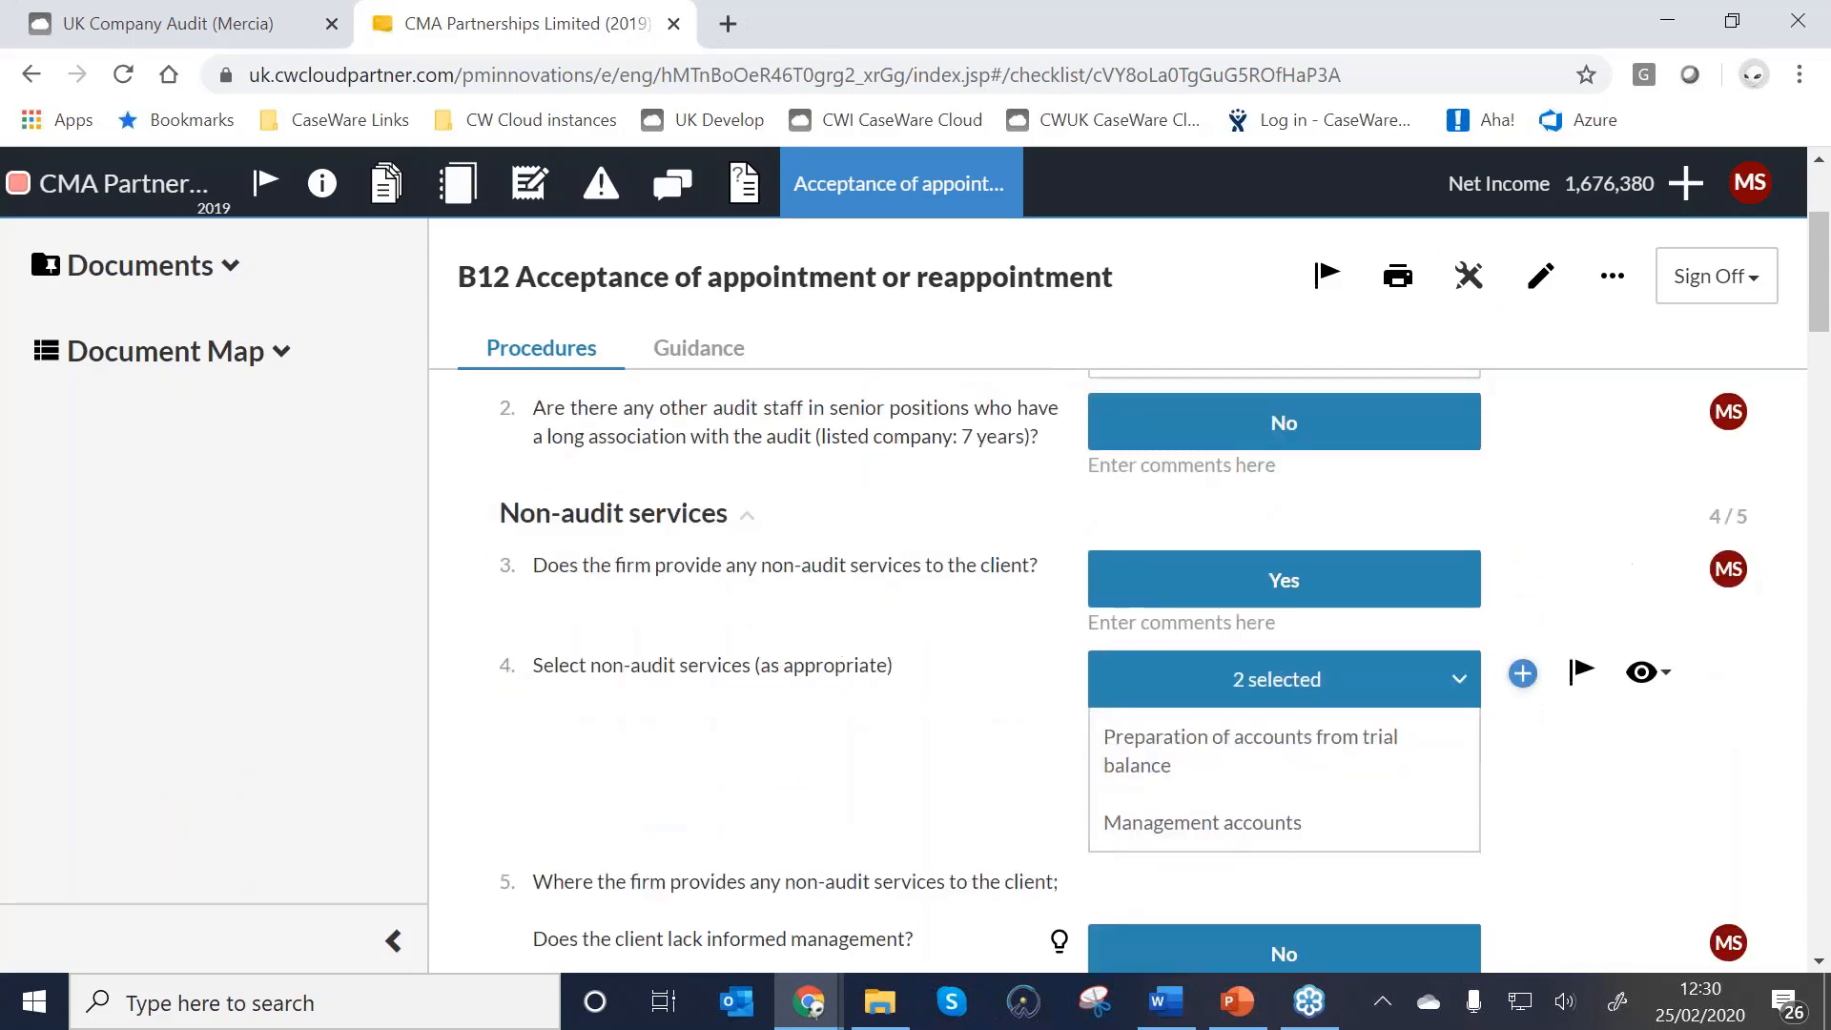
pyautogui.scroll(1, 1733, 658)
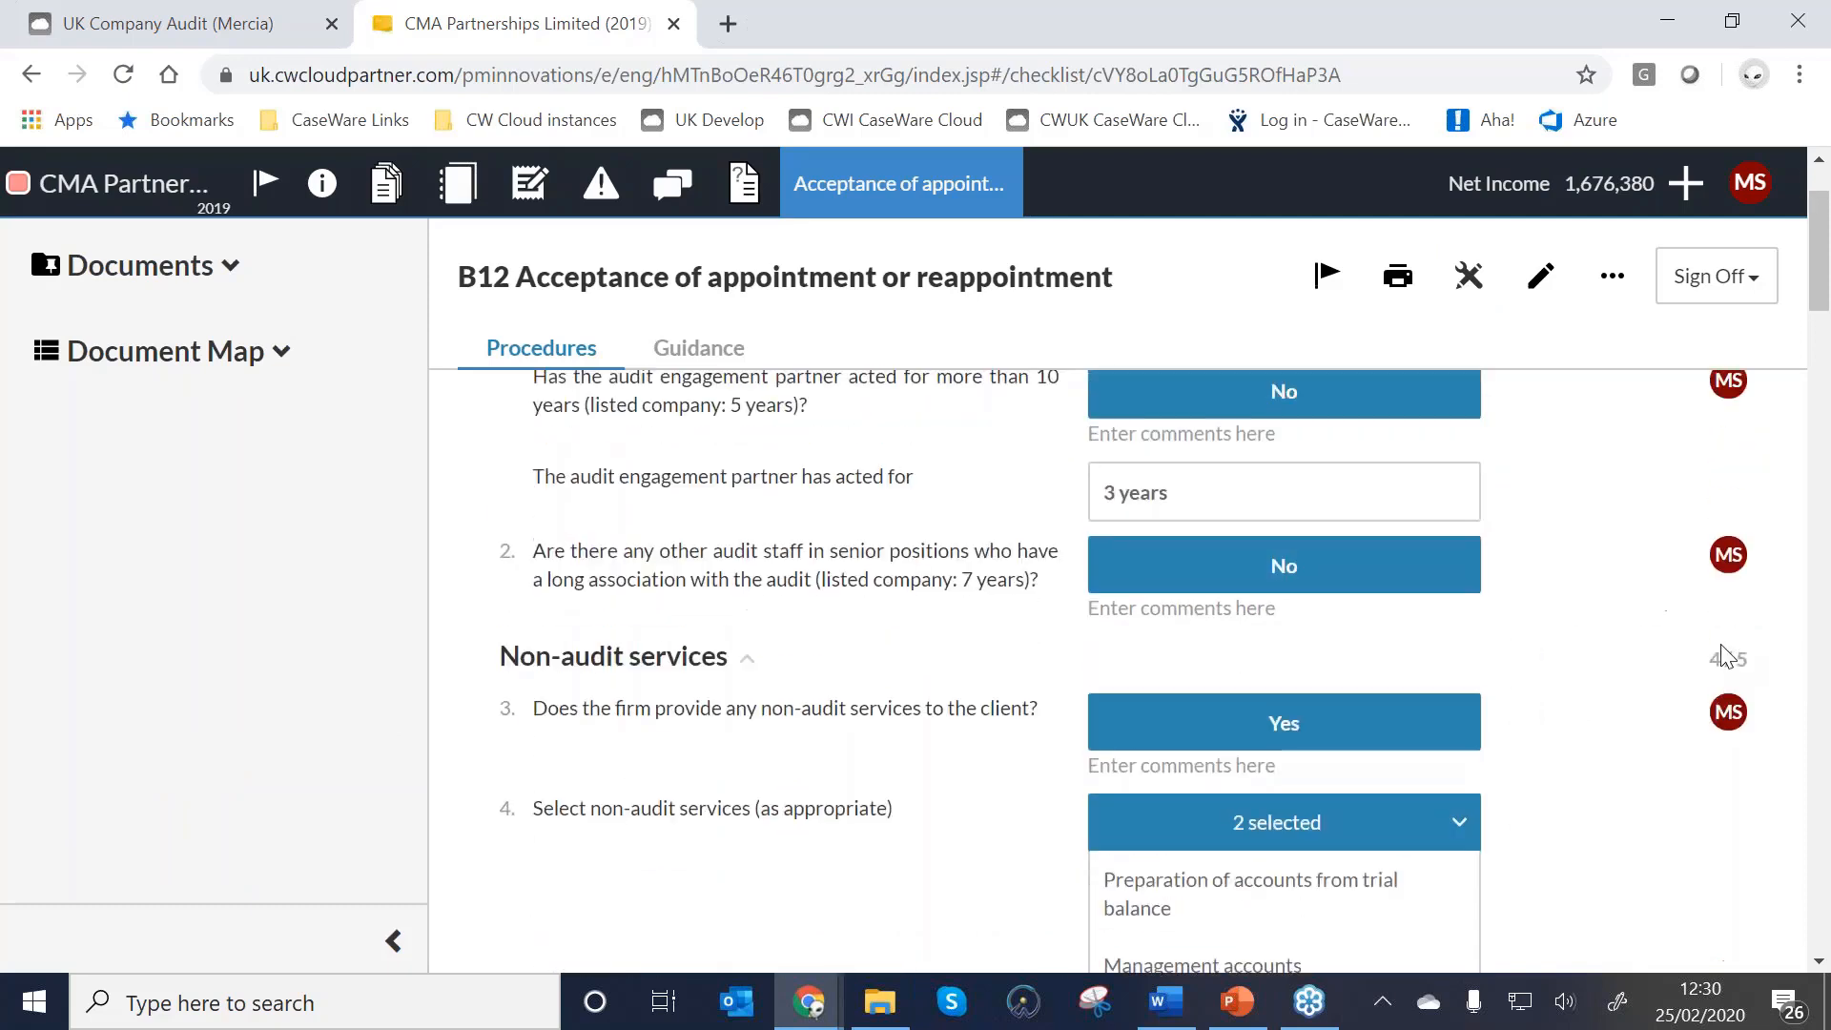
pyautogui.moveTo(1719, 720)
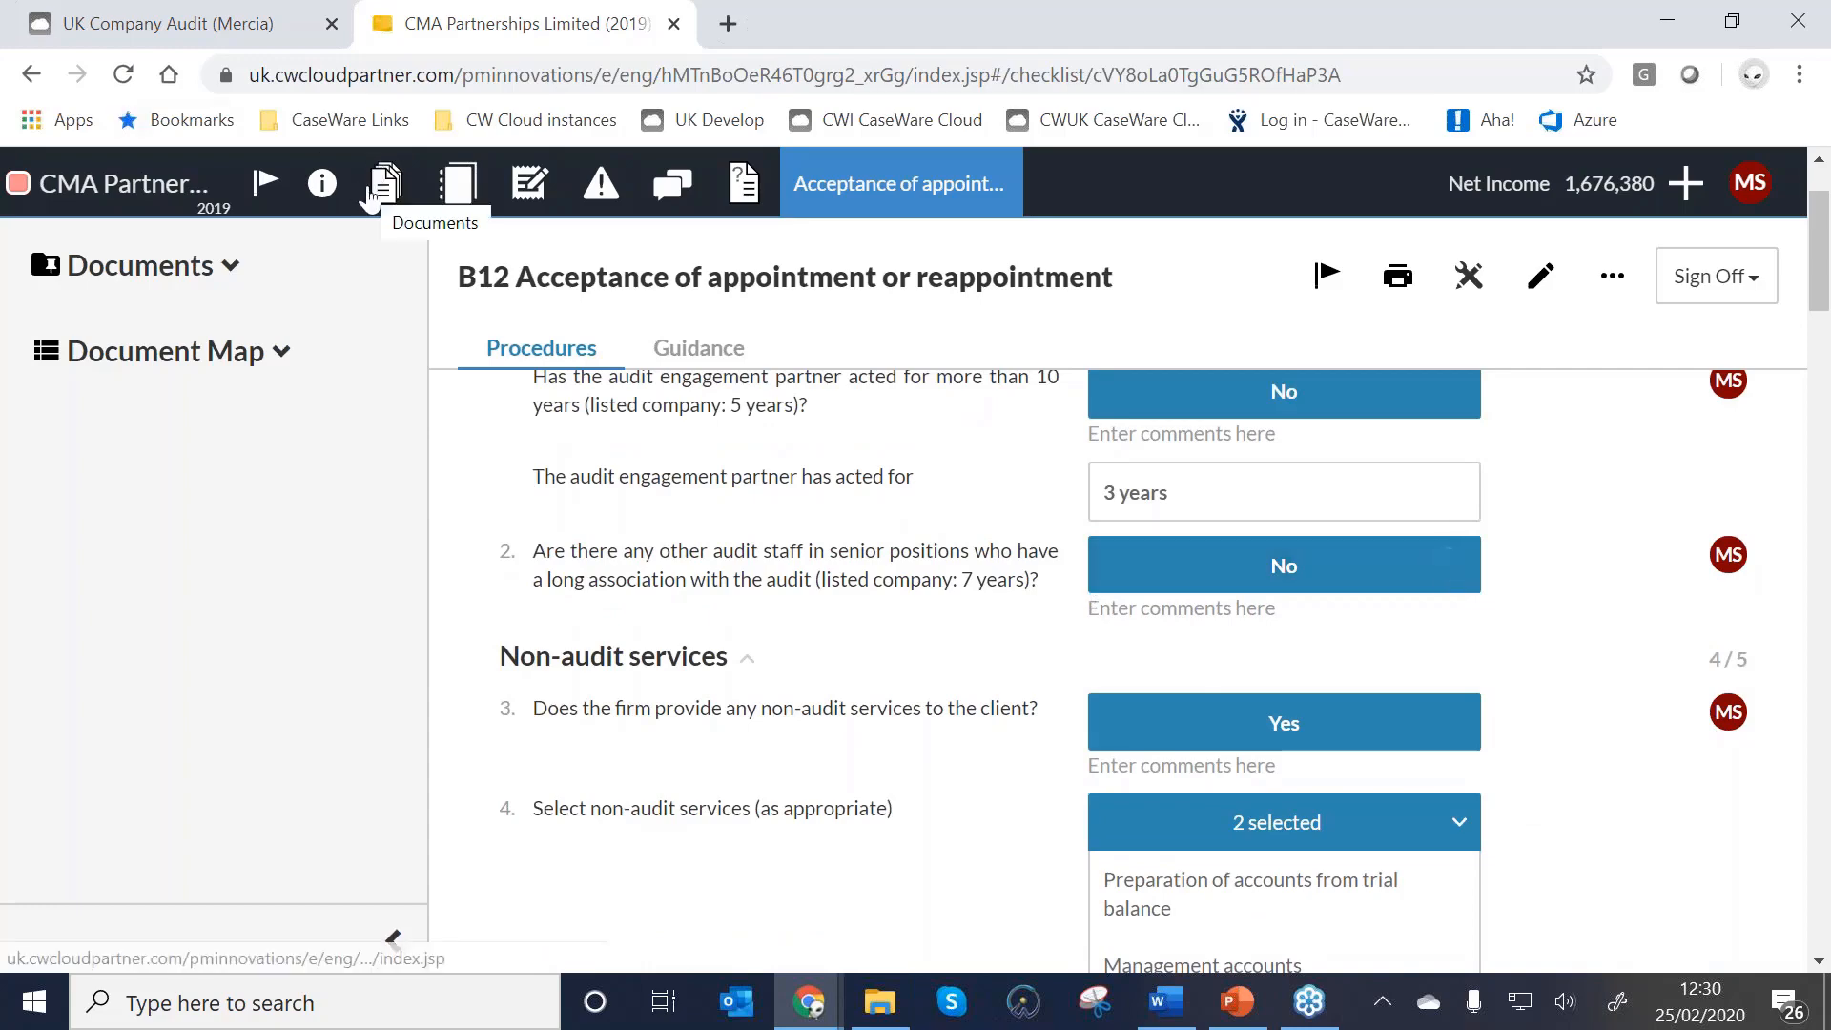
# Open PF3-1 Risk analysis and turn on review highlighting to see question 8 flagged.
pyautogui.click(367, 184)
pyautogui.scroll(-3, 782, 749)
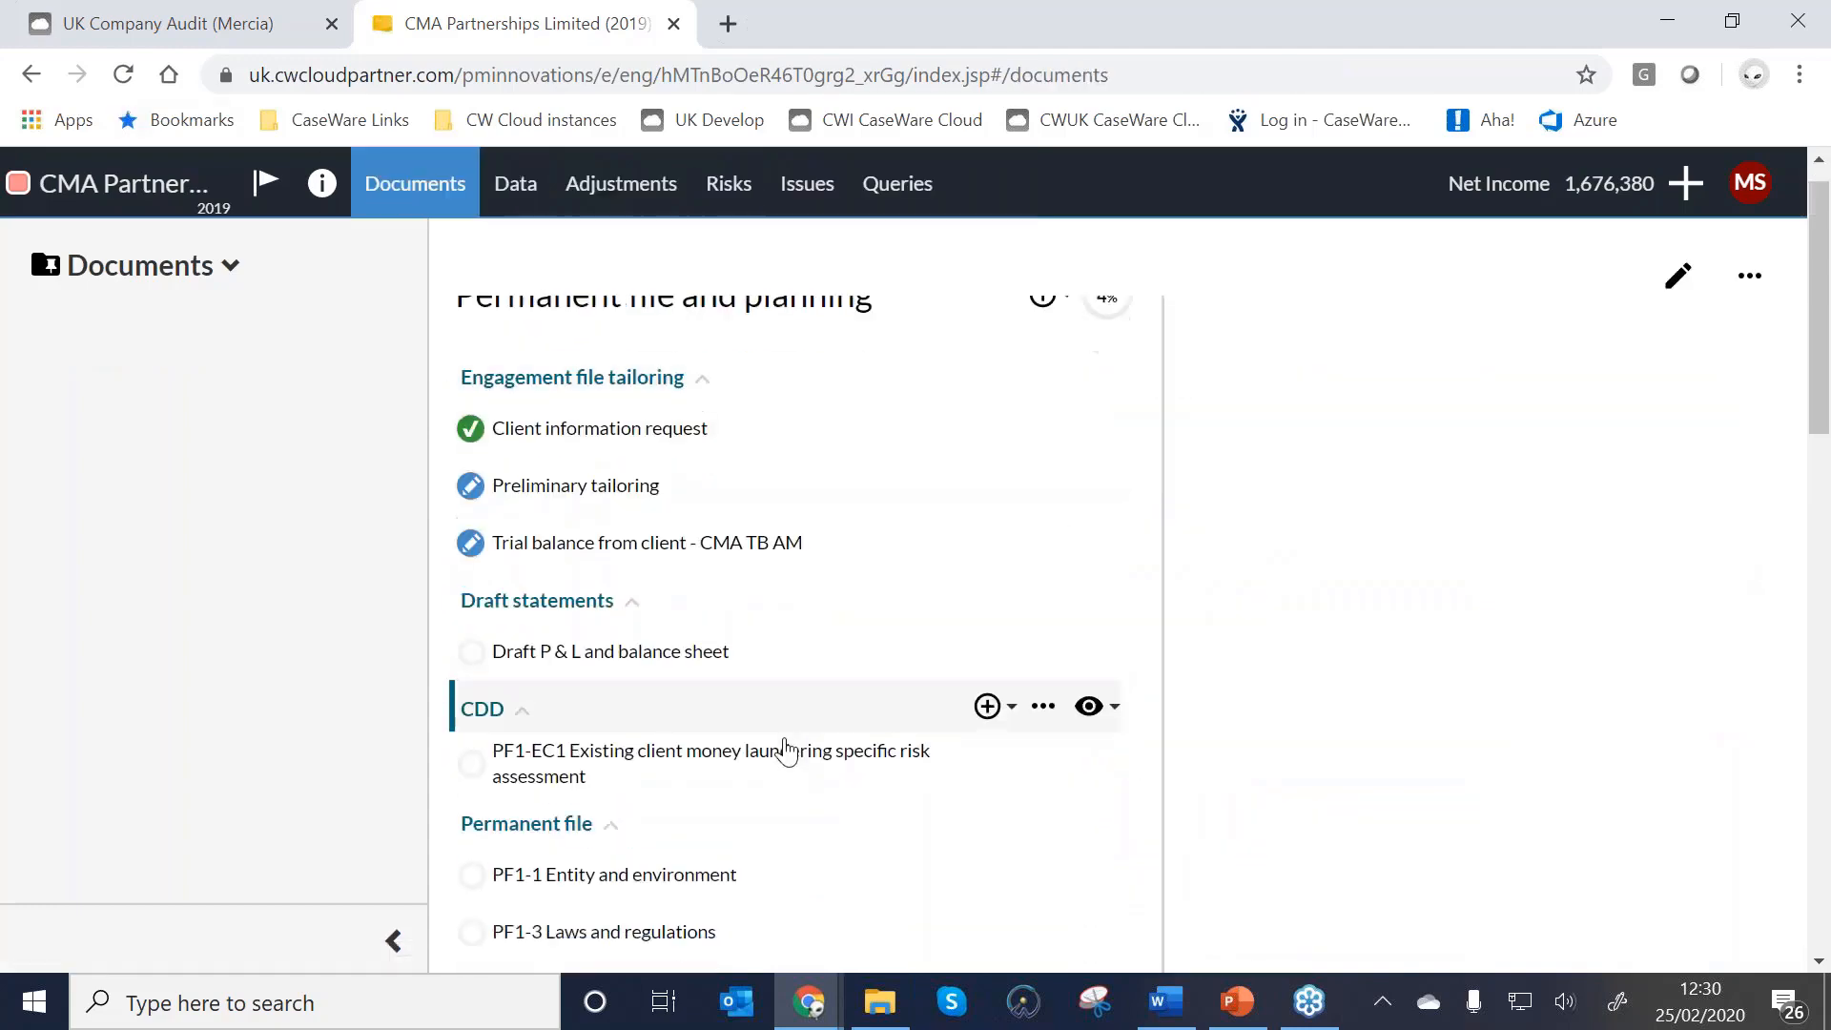
pyautogui.scroll(-3, 780, 747)
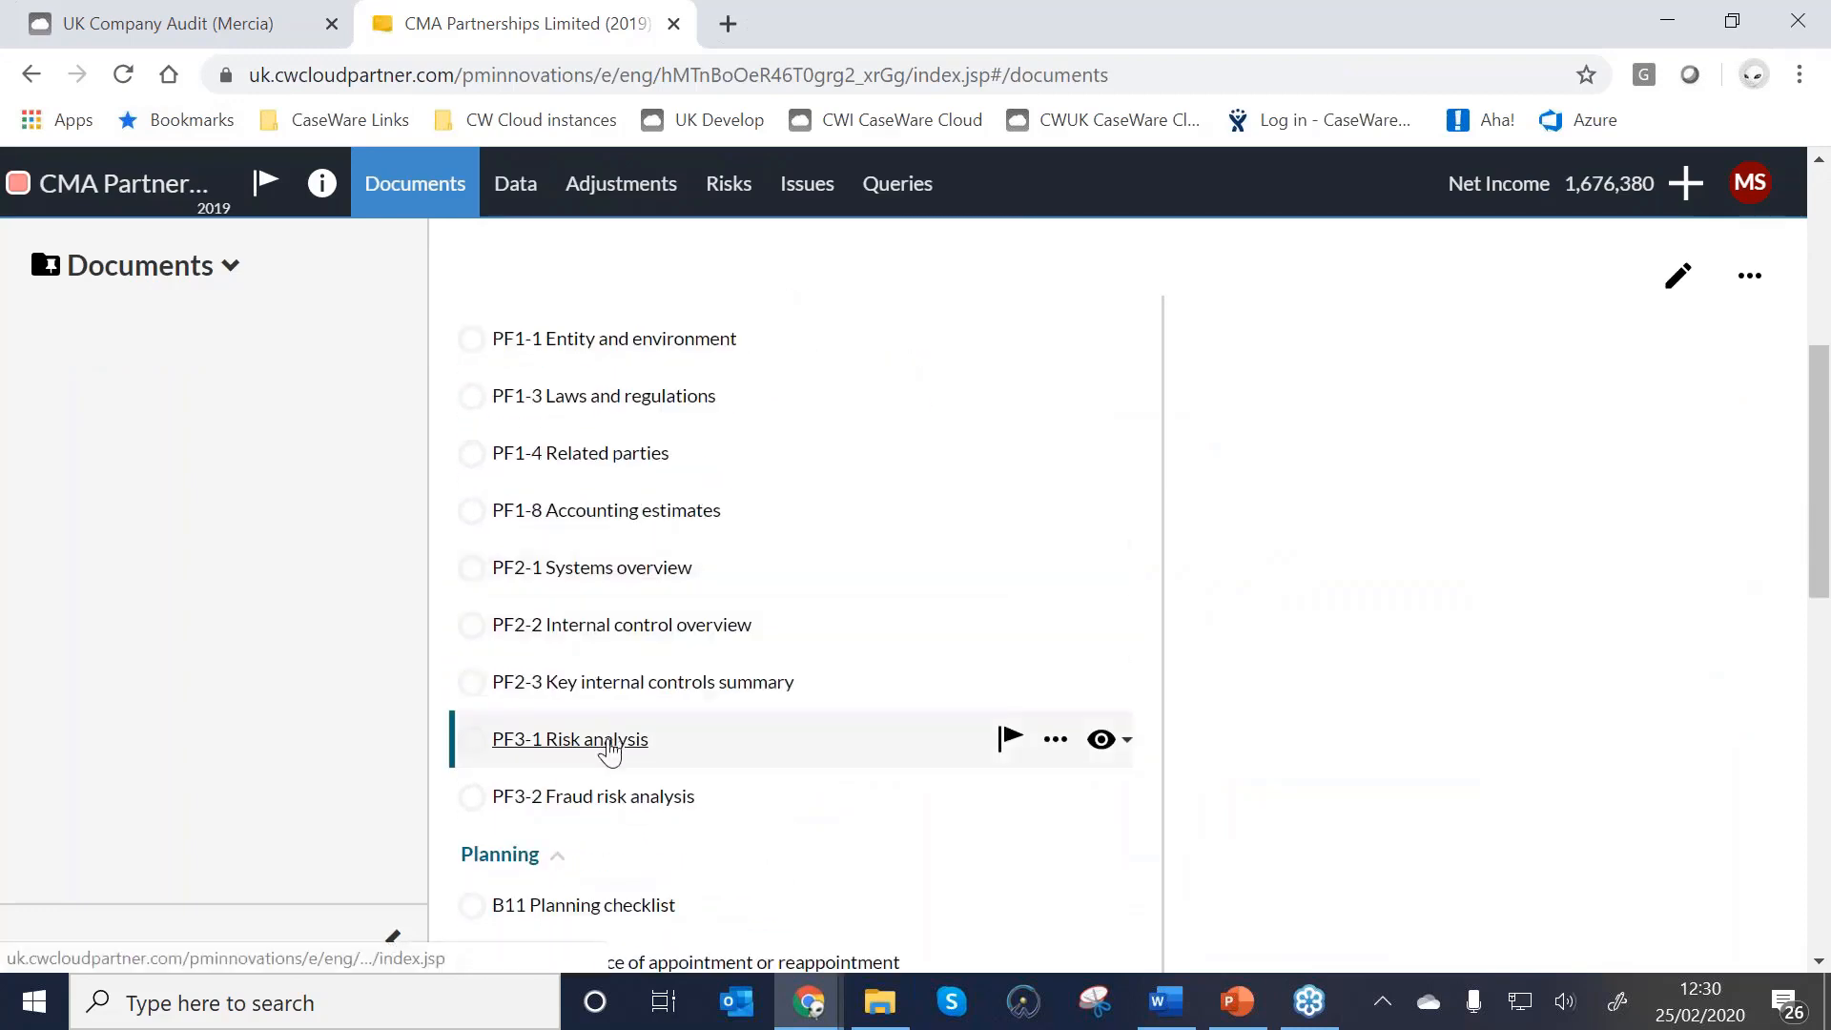
pyautogui.click(610, 741)
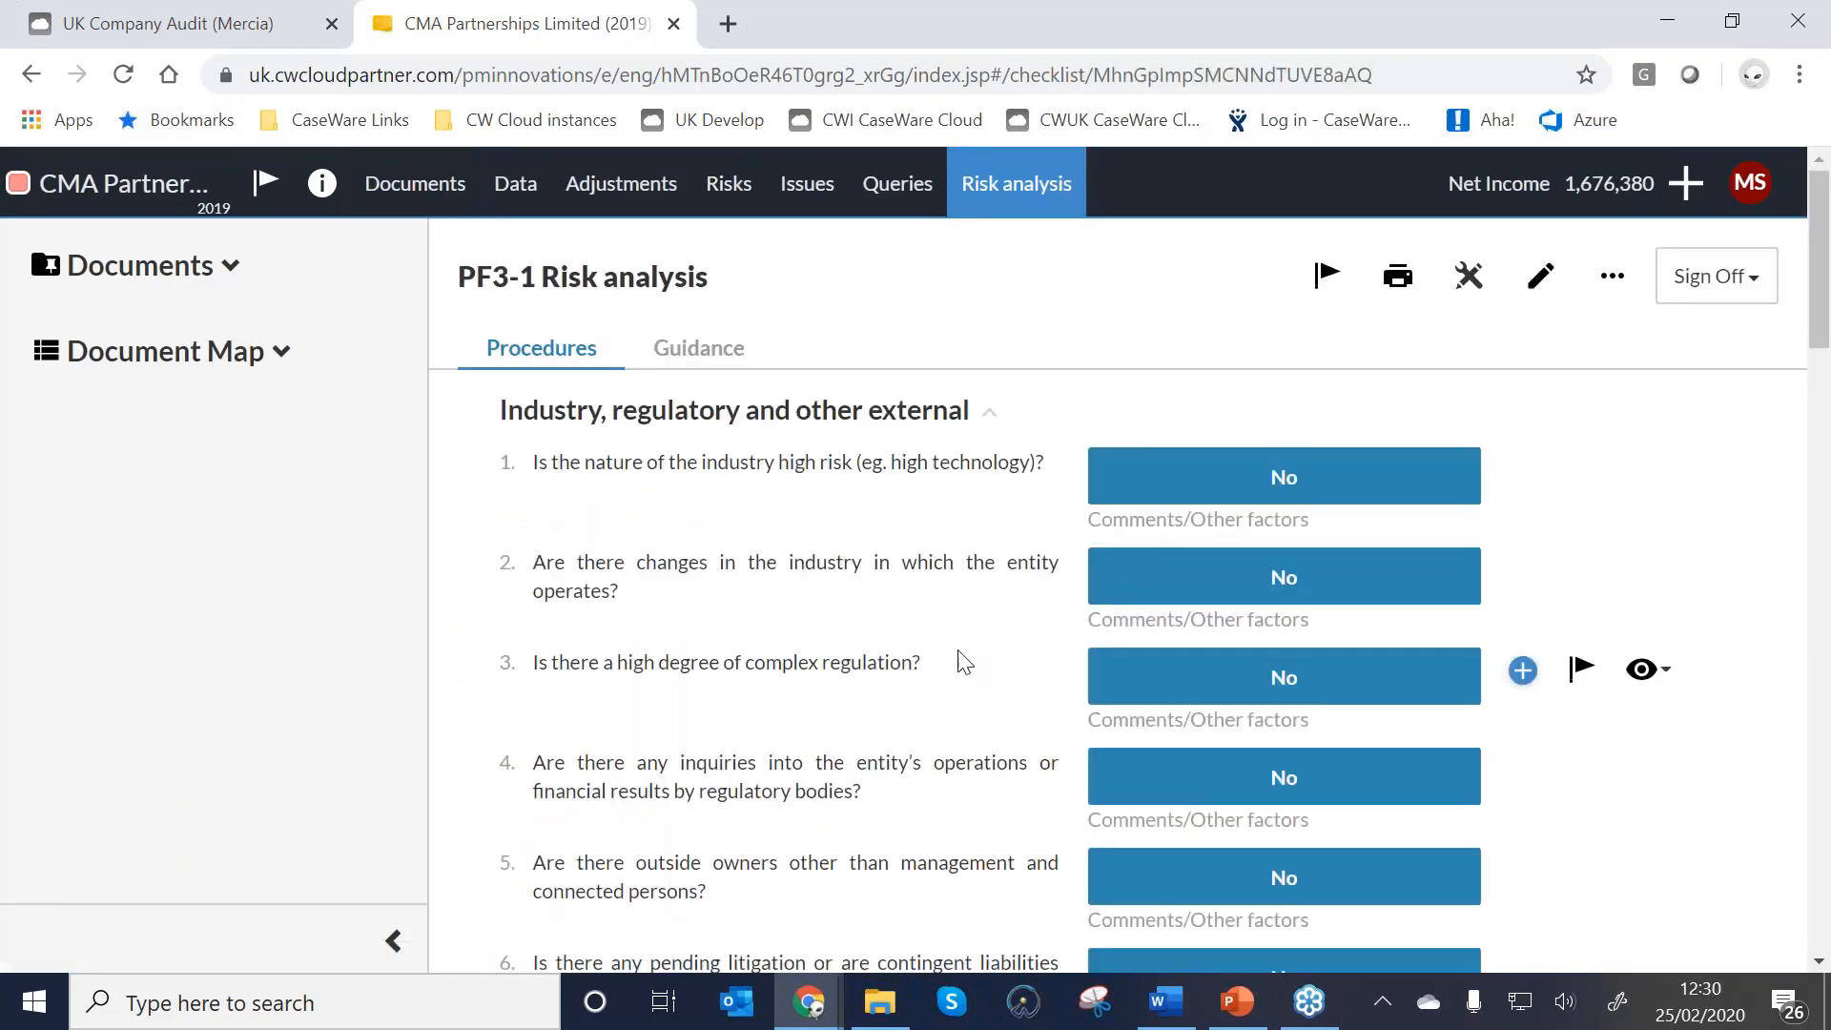
pyautogui.scroll(-3, 961, 658)
pyautogui.click(1469, 276)
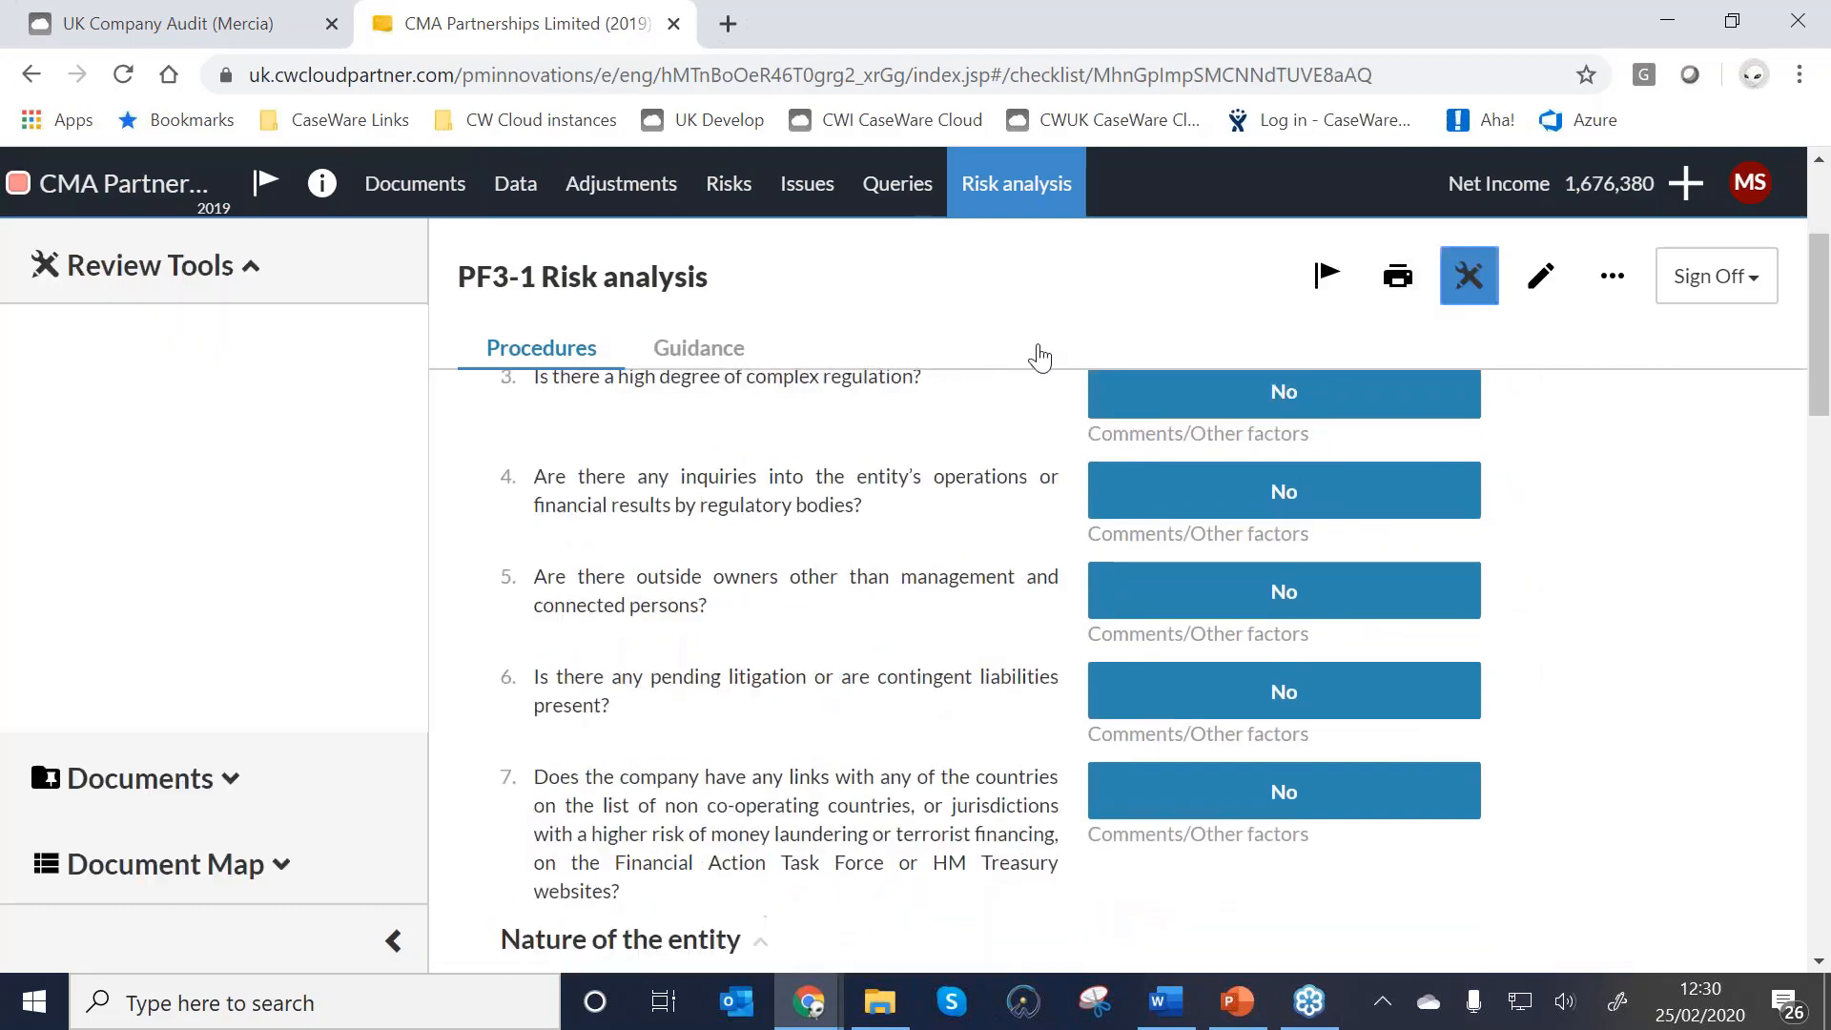
pyautogui.scroll(-3, 731, 629)
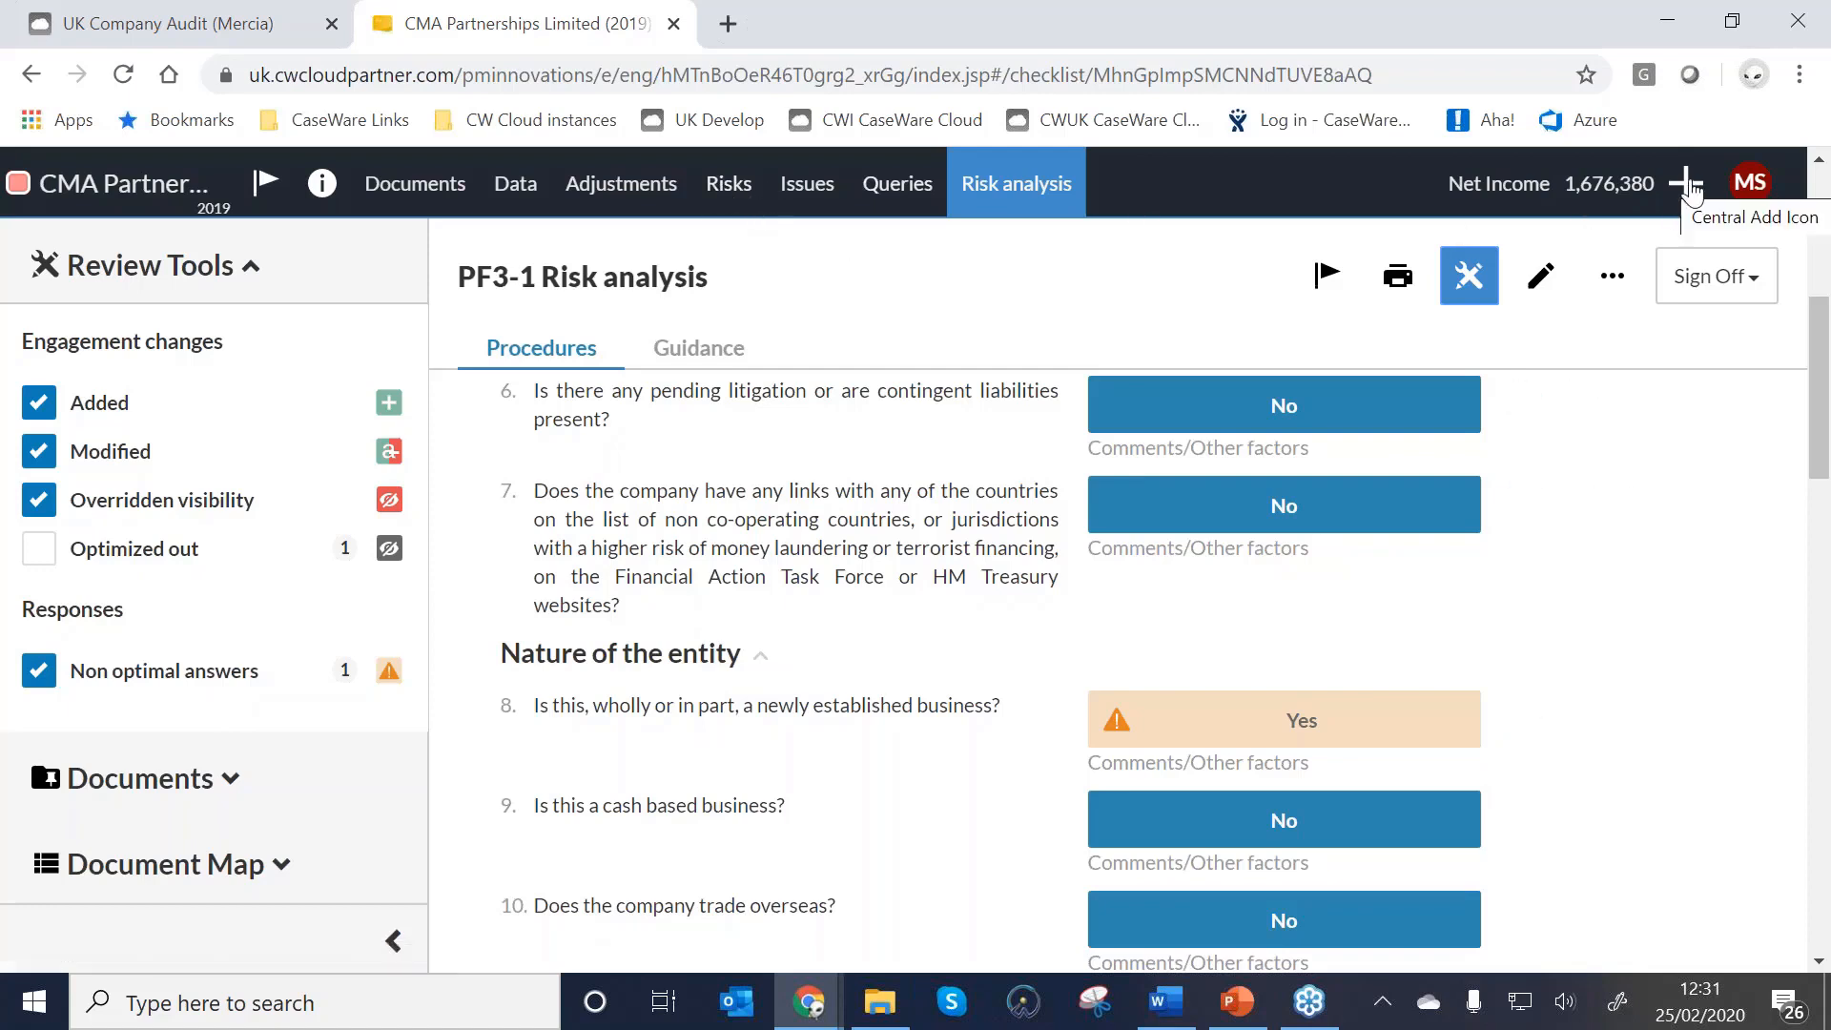
# Create a new risk titled 'New business venture' described as 'Internet sales of t-shirts'.
pyautogui.click(1688, 185)
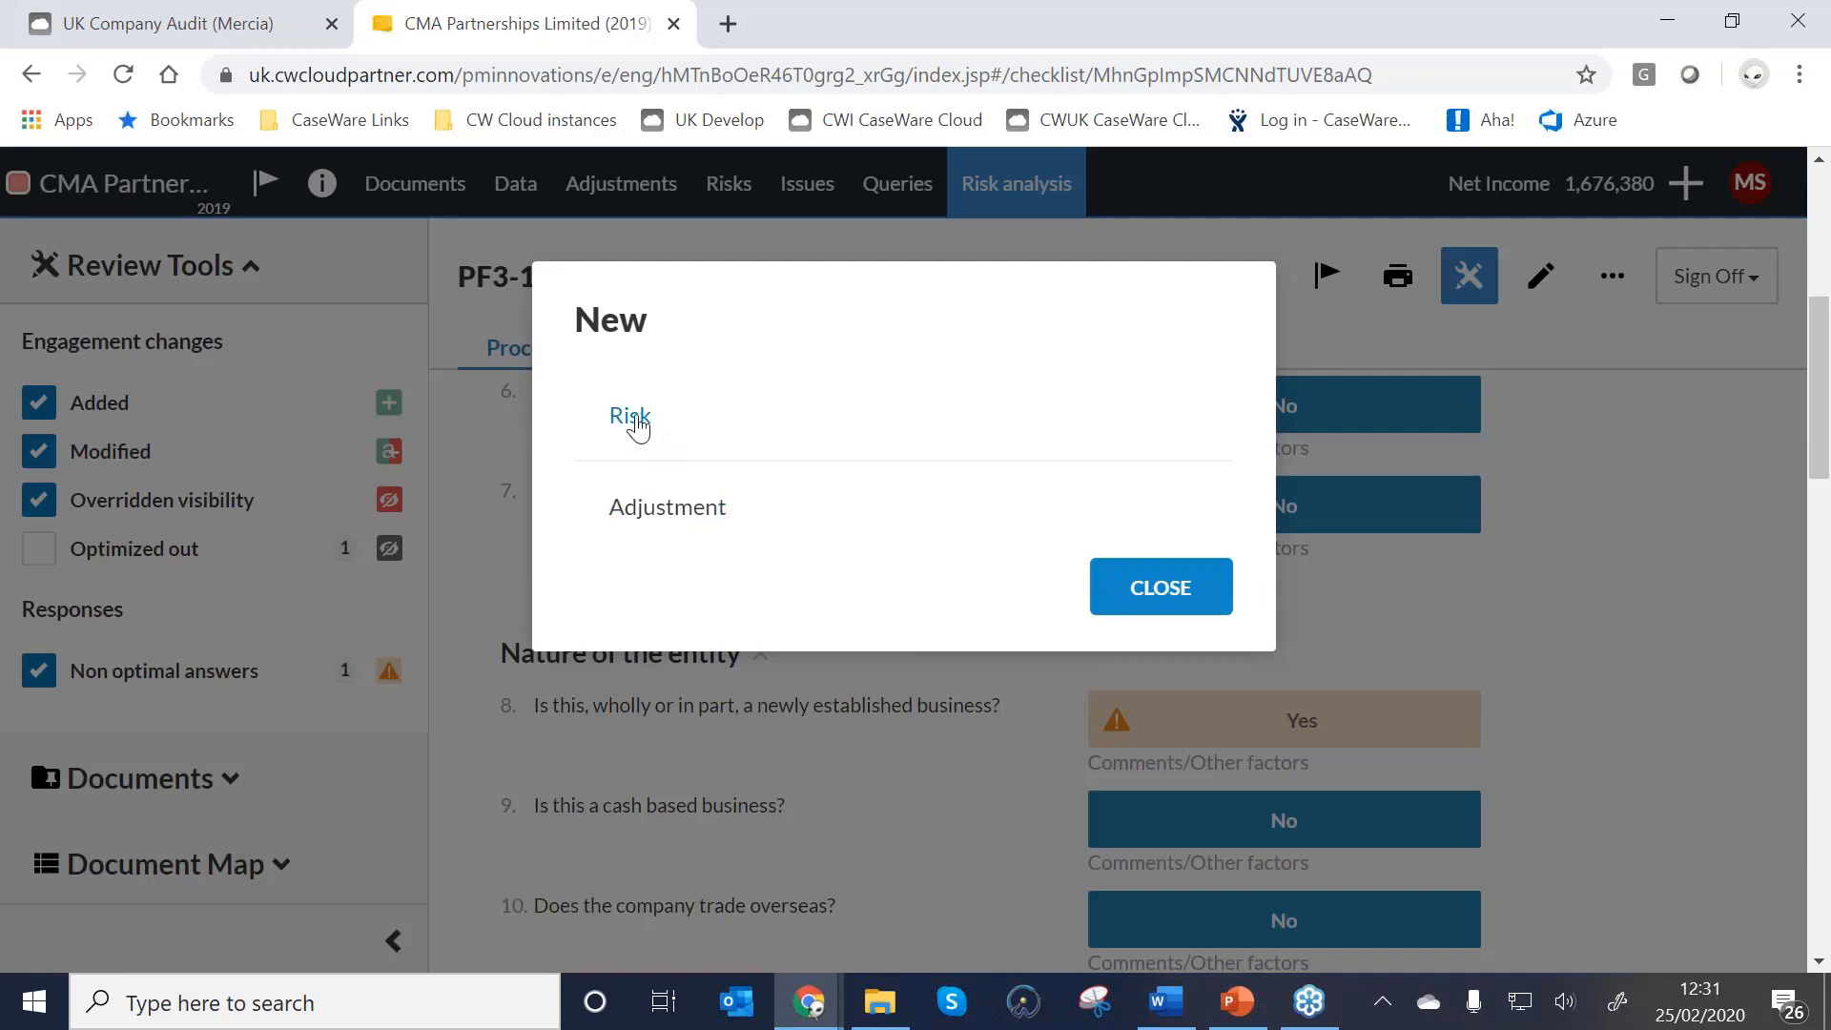
pyautogui.click(634, 419)
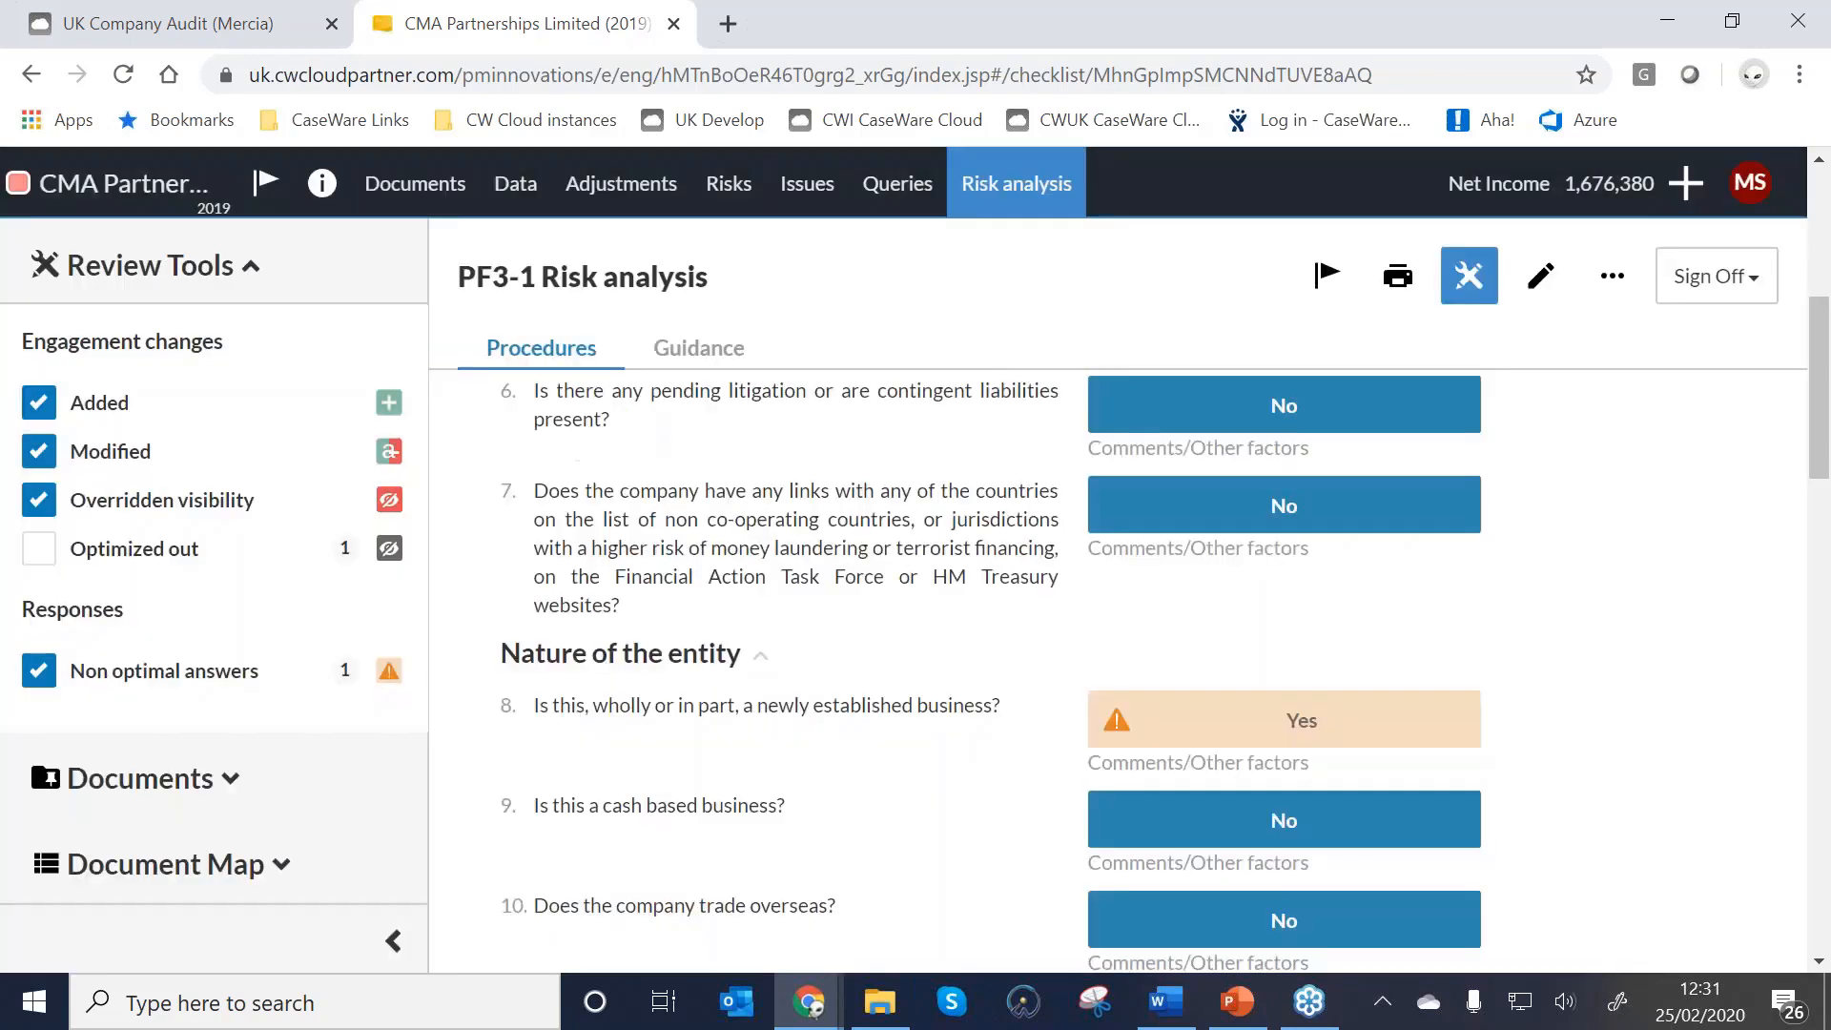
pyautogui.click(738, 447)
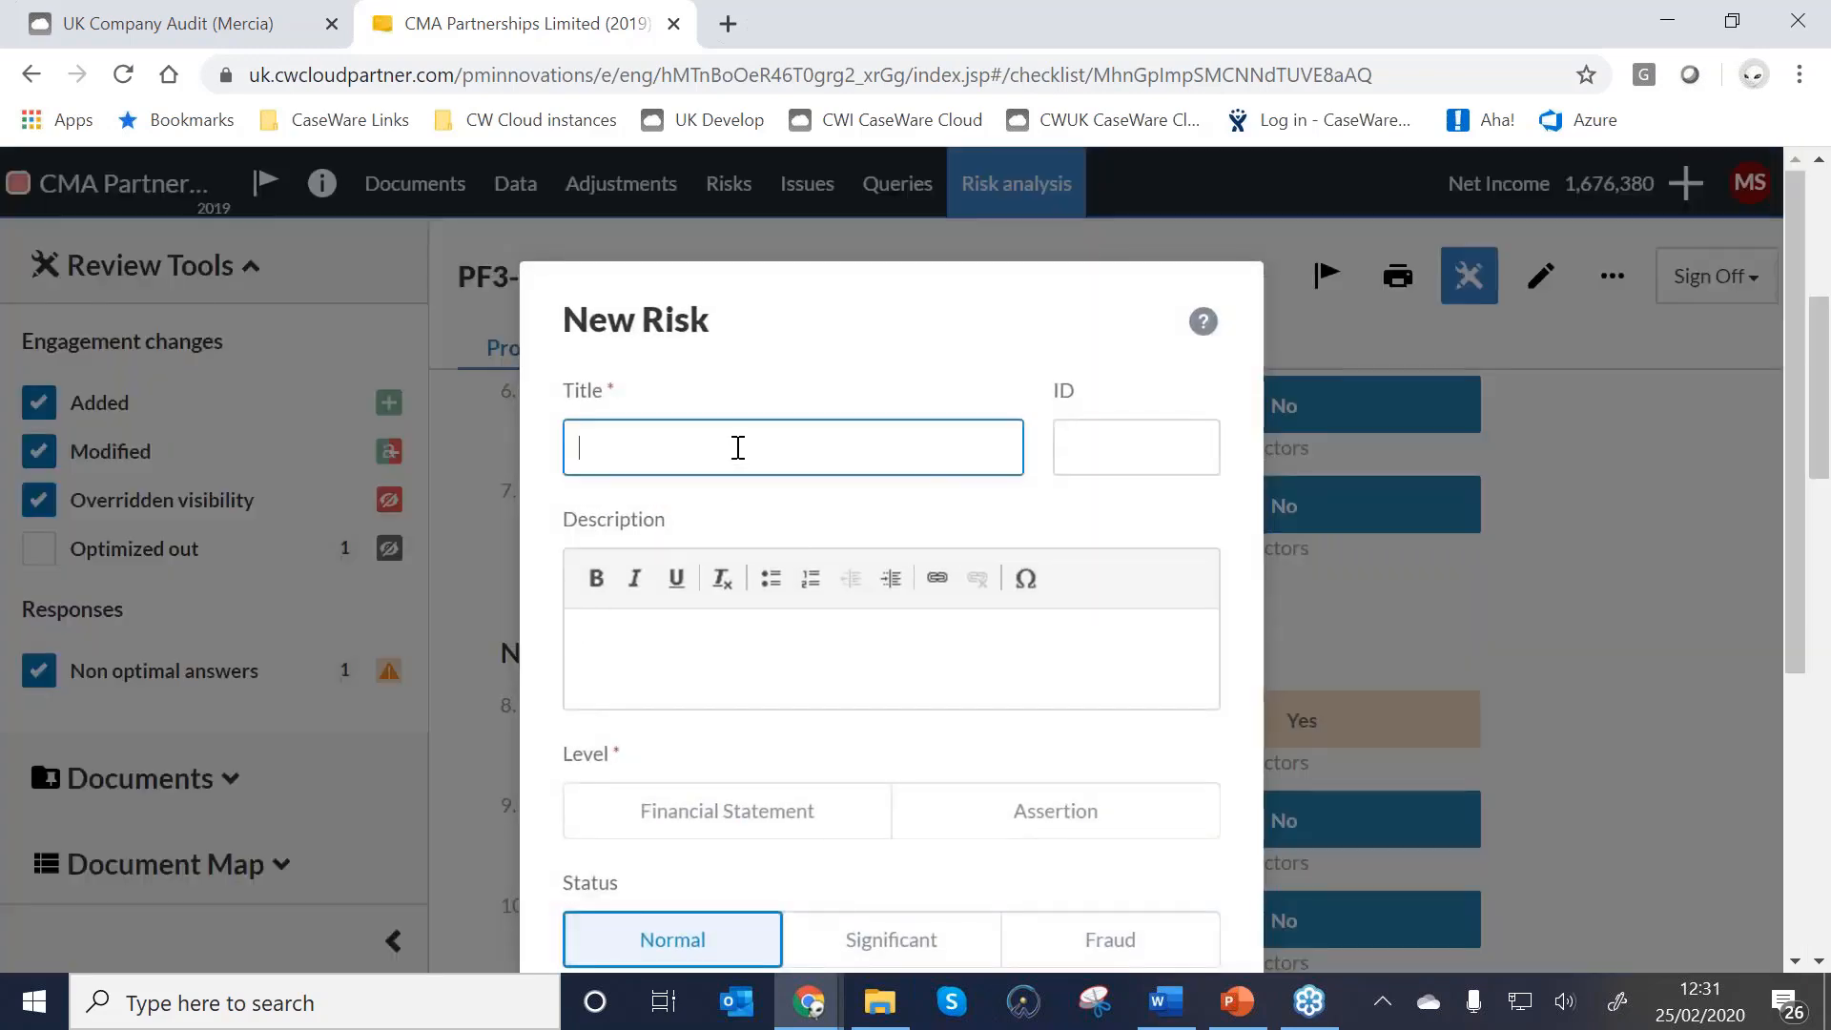
pyautogui.write('New business venture')
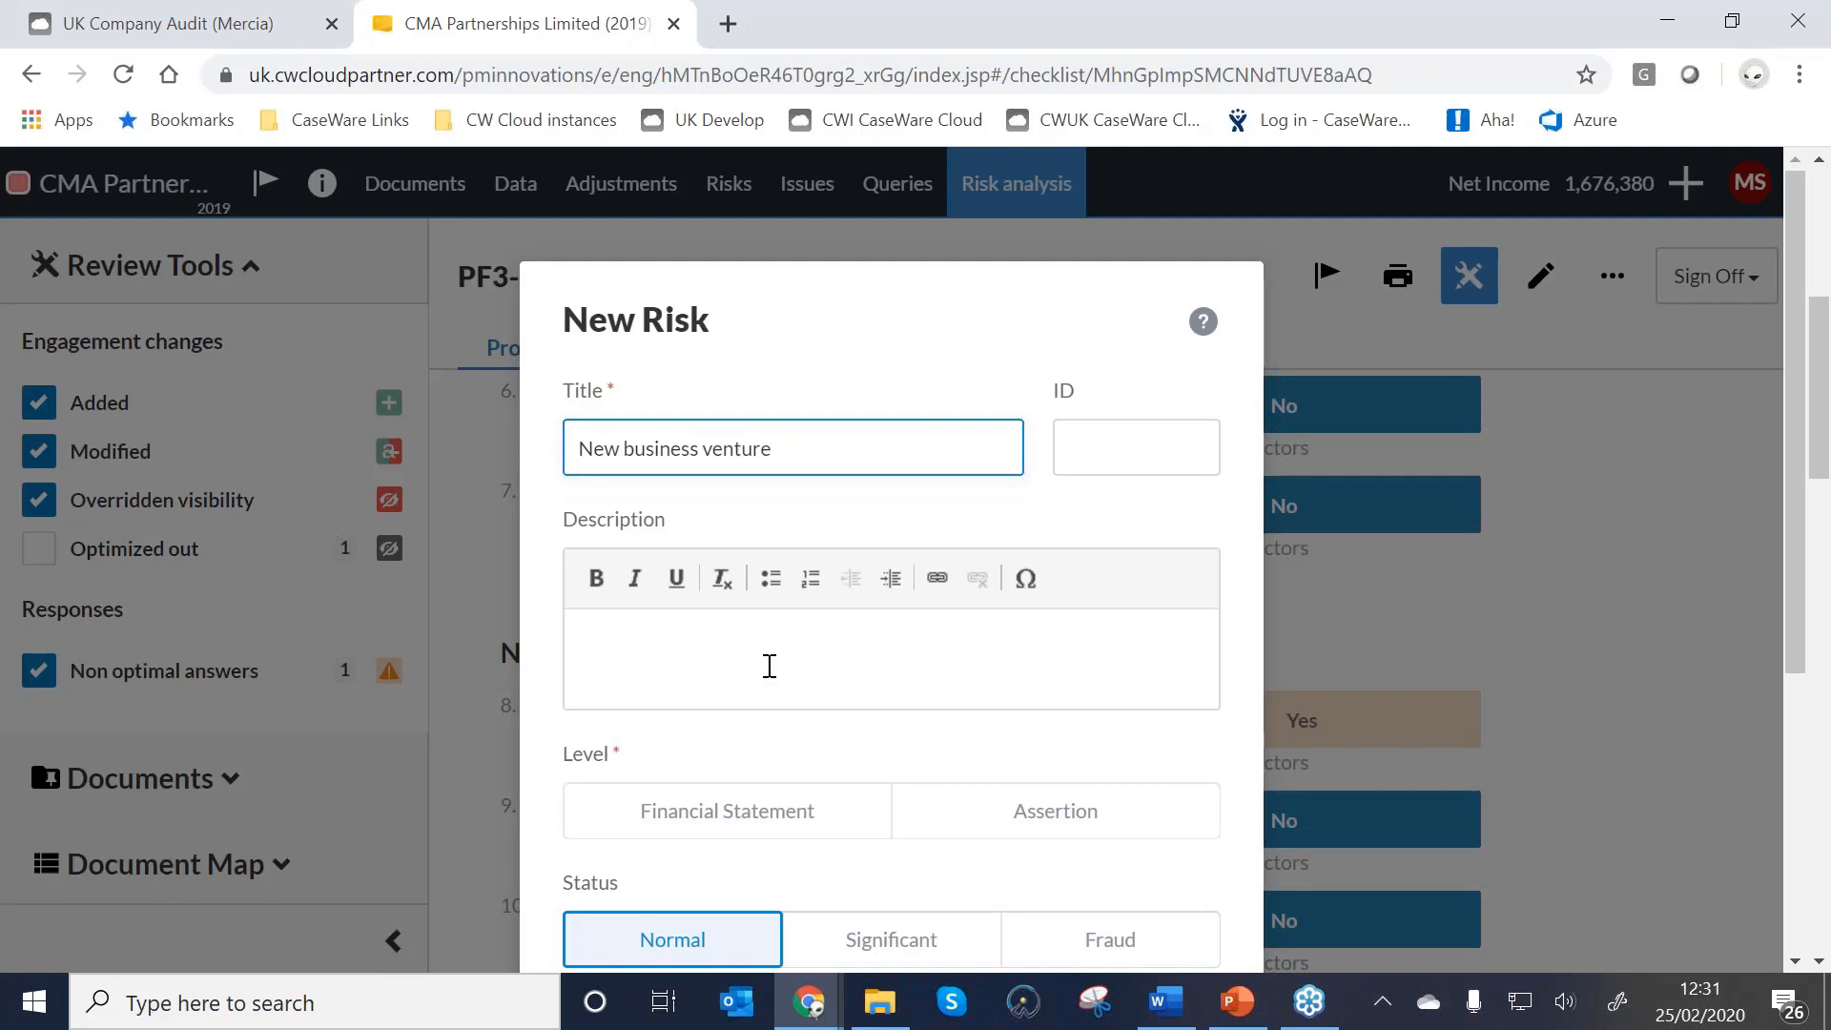
pyautogui.click(768, 637)
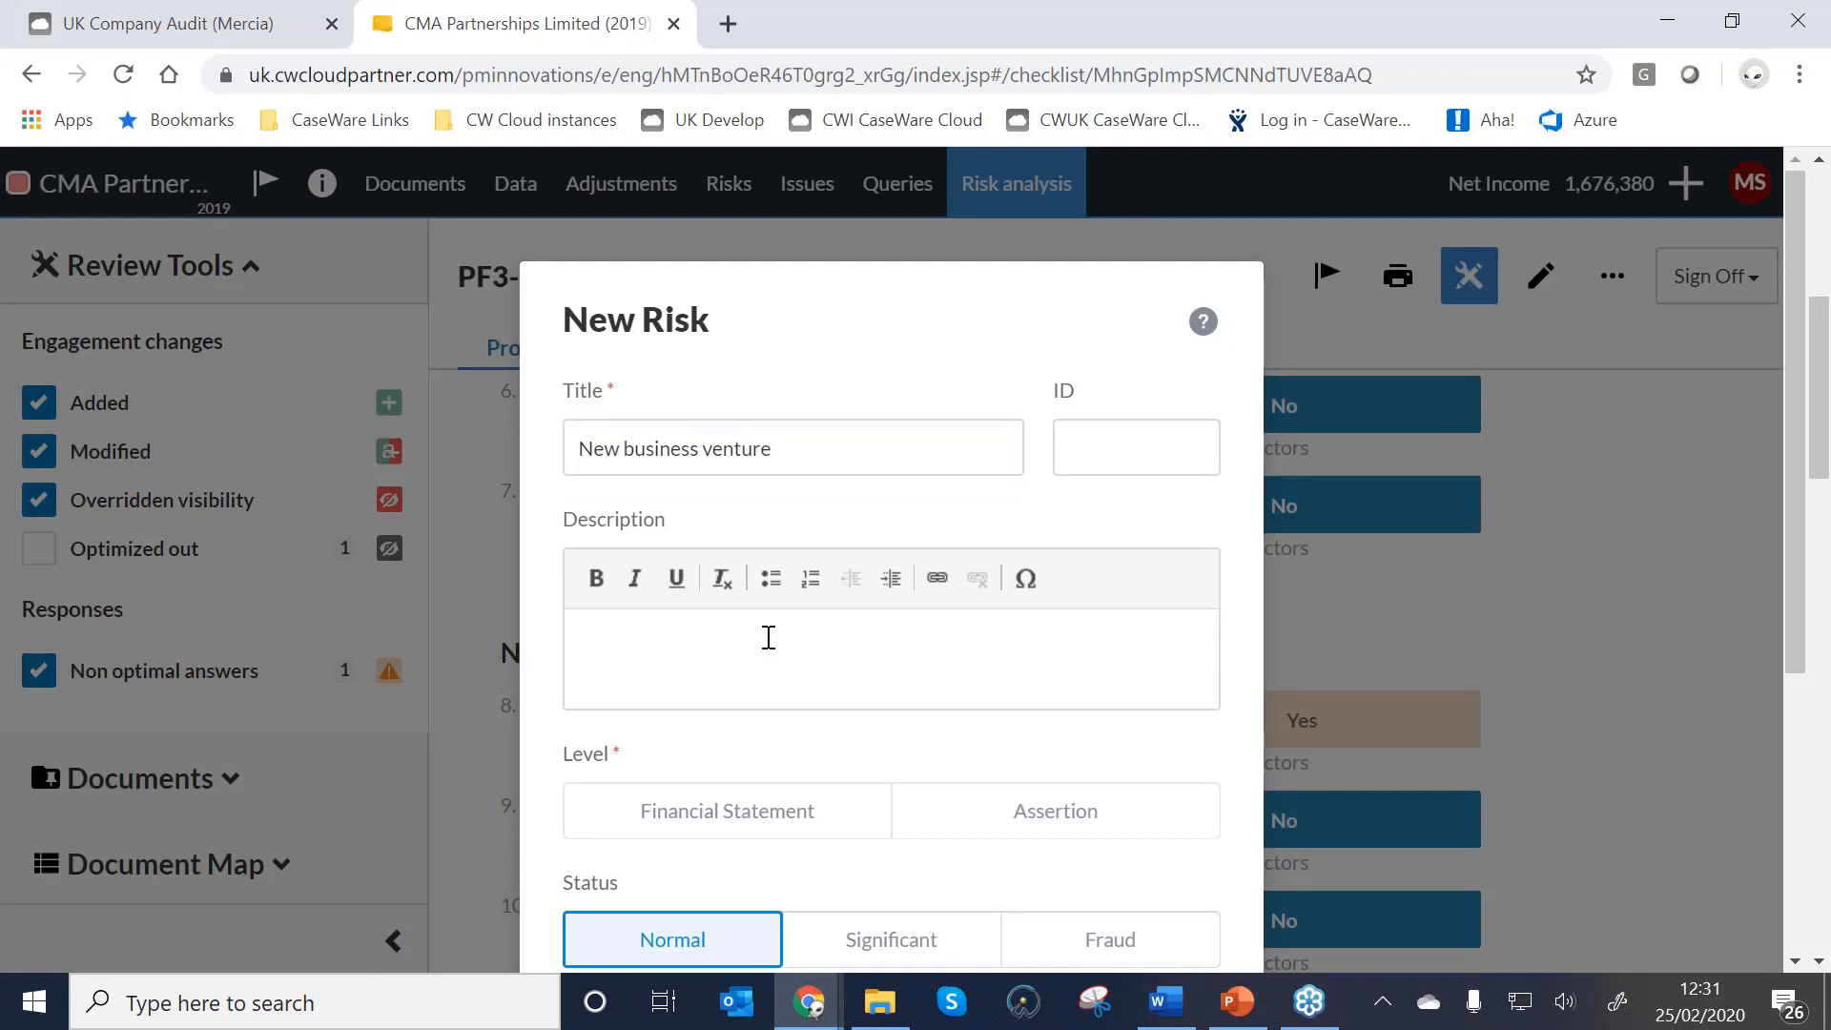
pyautogui.write('Internet sales of t')
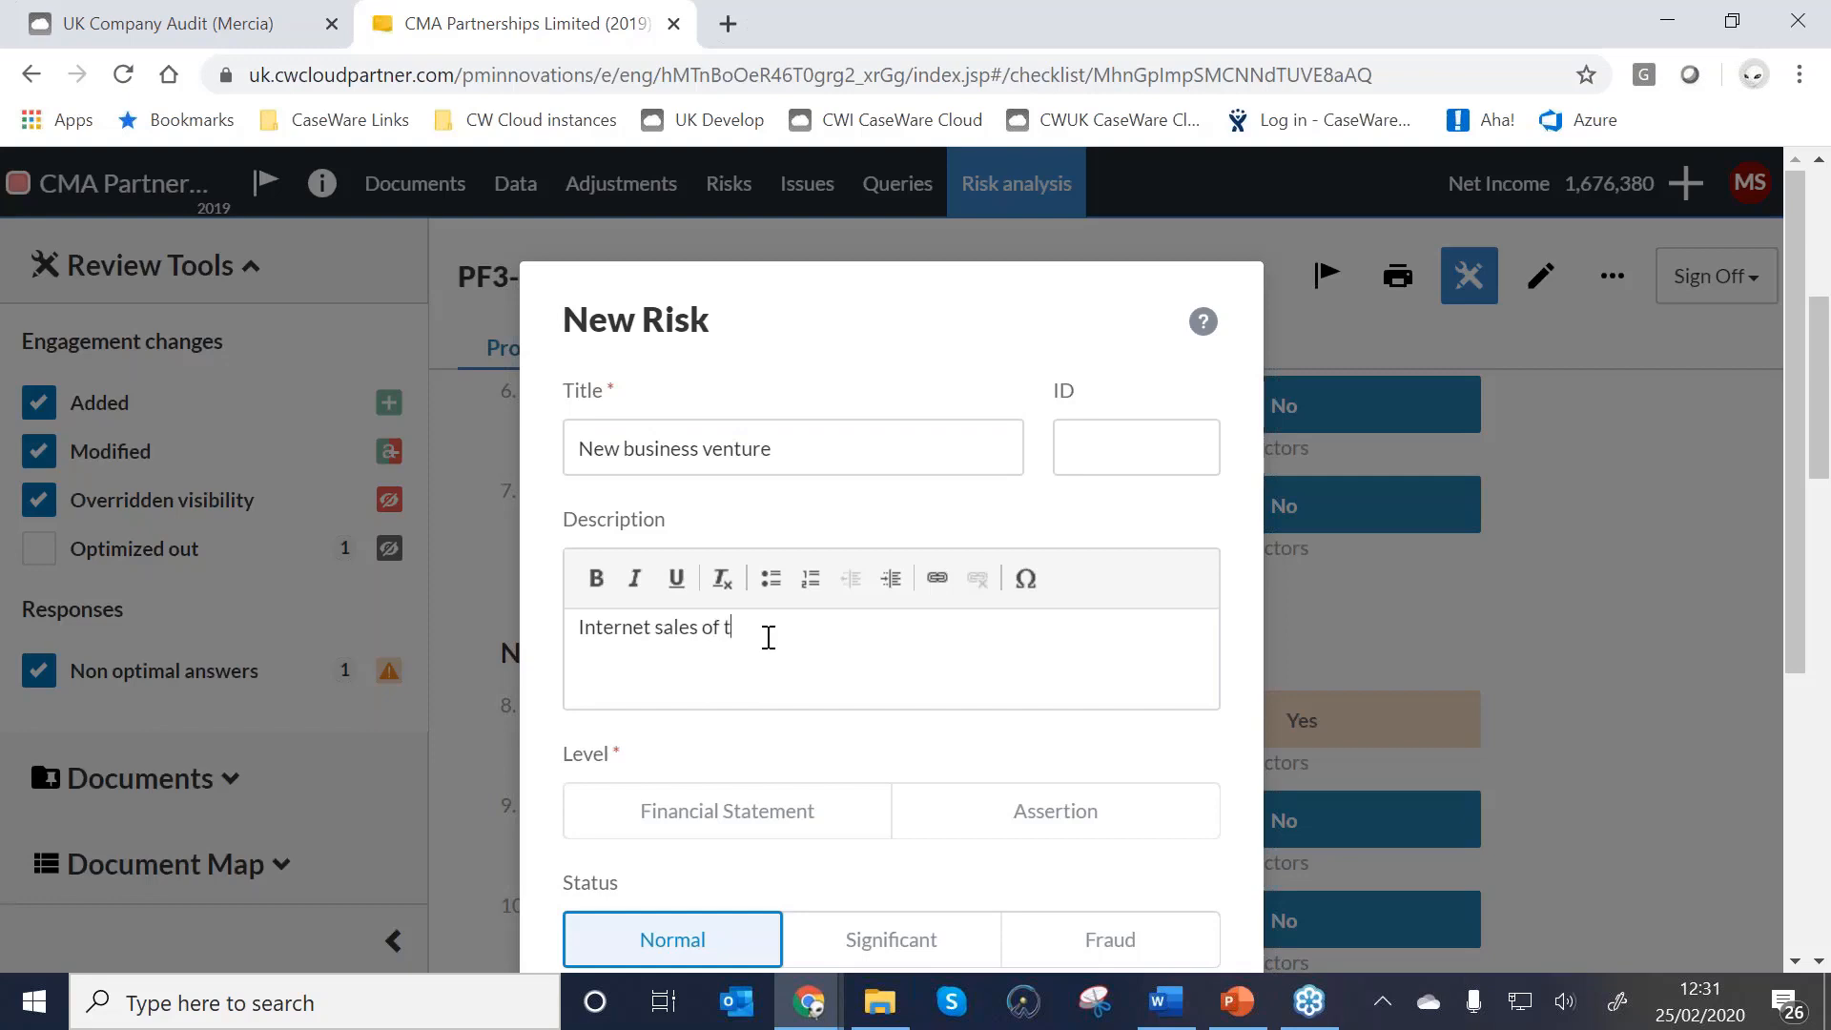
pyautogui.write('-shirts')
# Make it a significant assertion-level risk for Income with assertions C and A, and save.
pyautogui.scroll(-2, 797, 642)
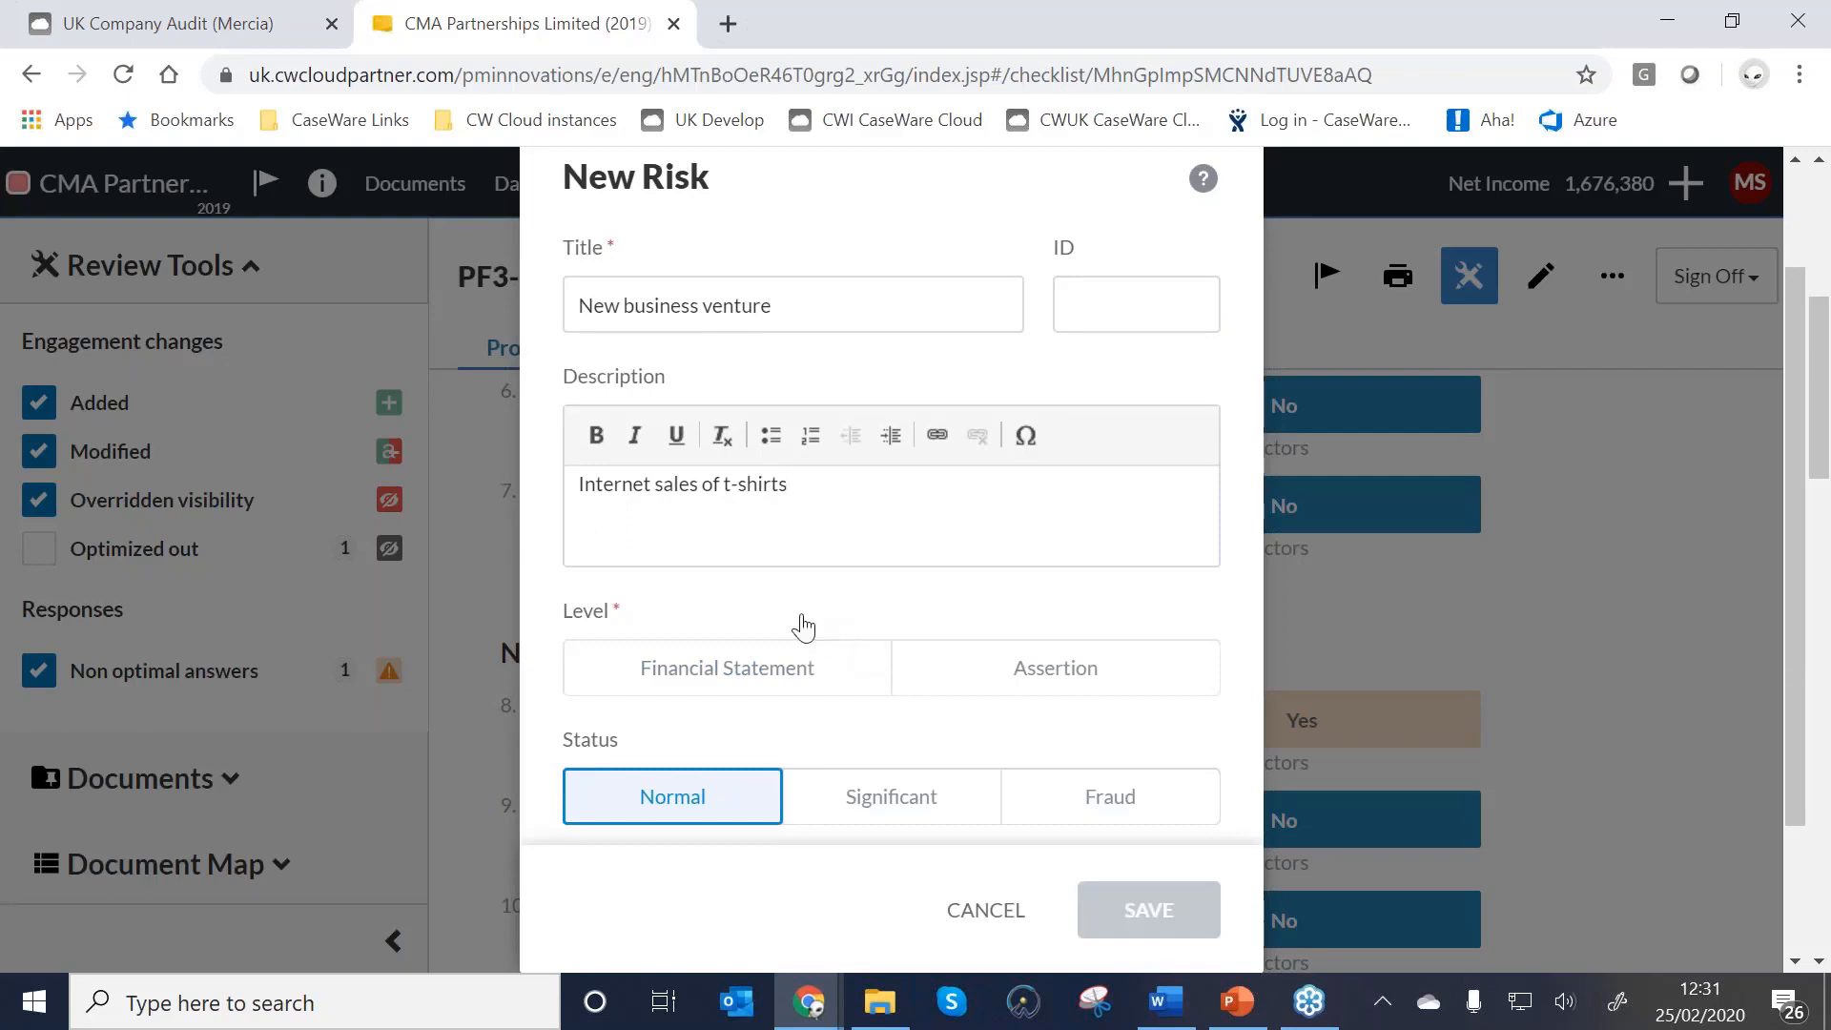
pyautogui.scroll(-3, 802, 626)
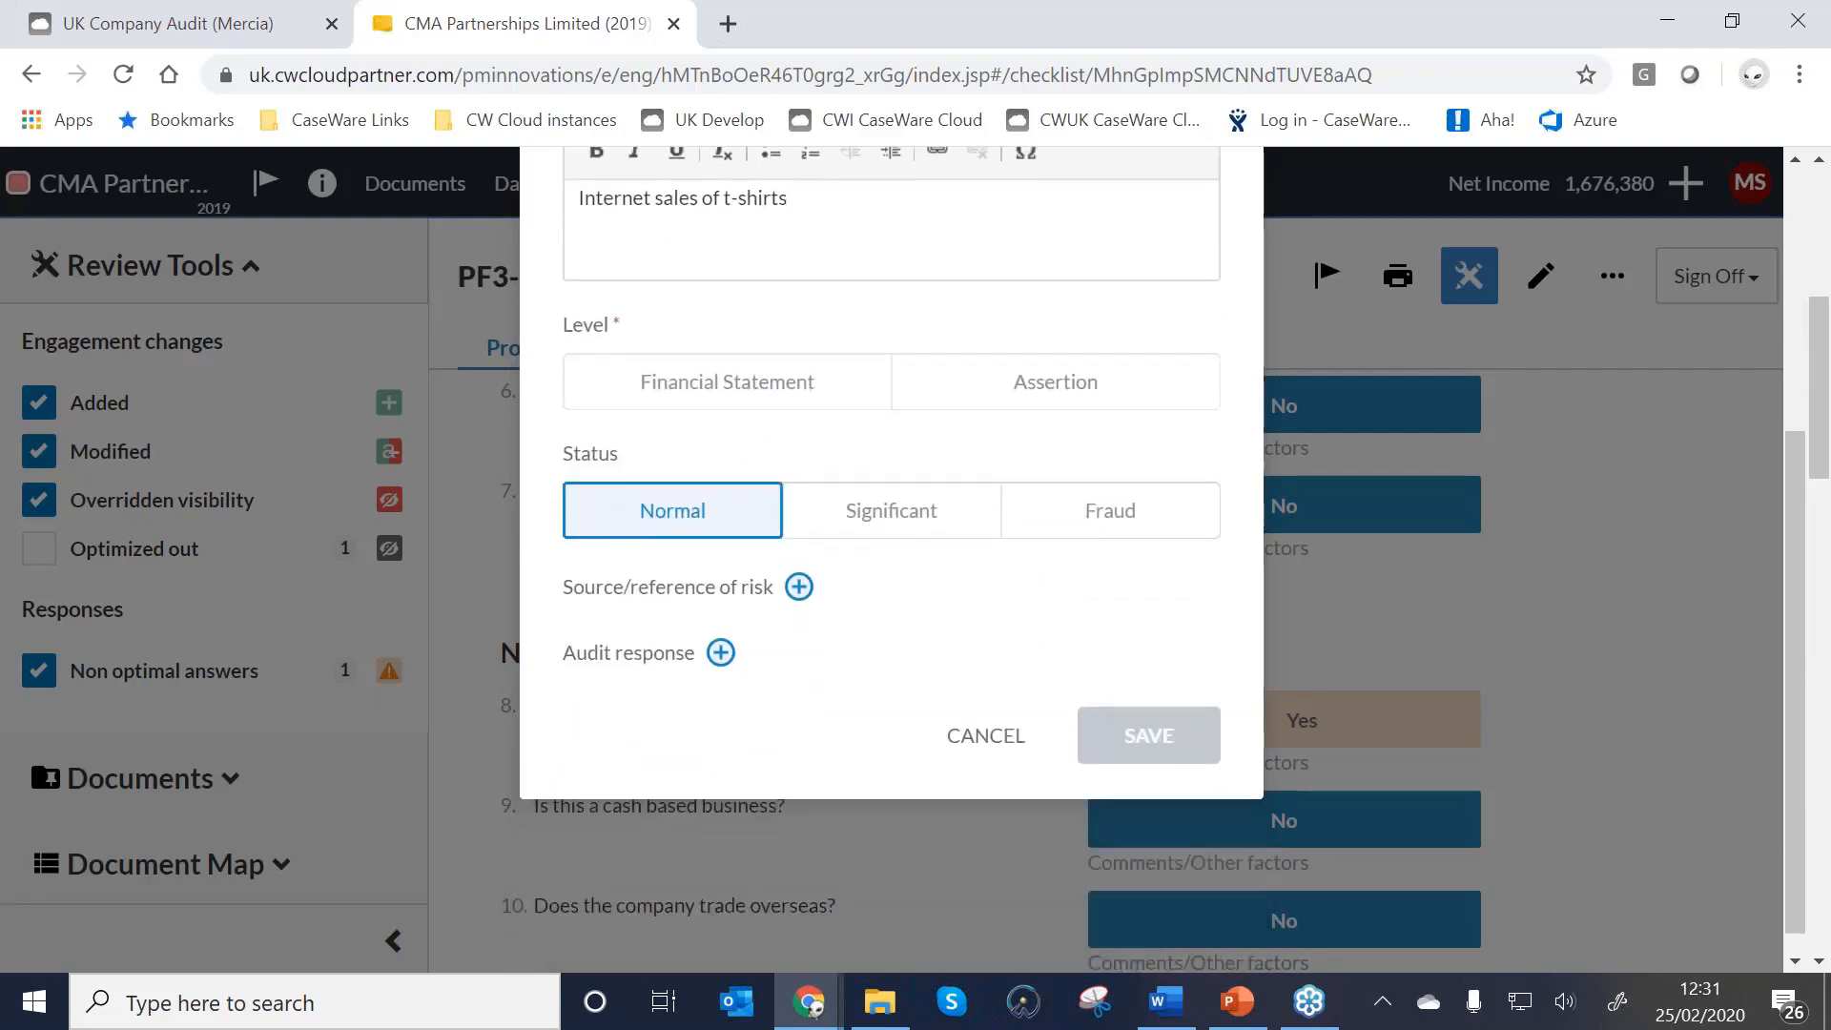
pyautogui.scroll(2, 973, 570)
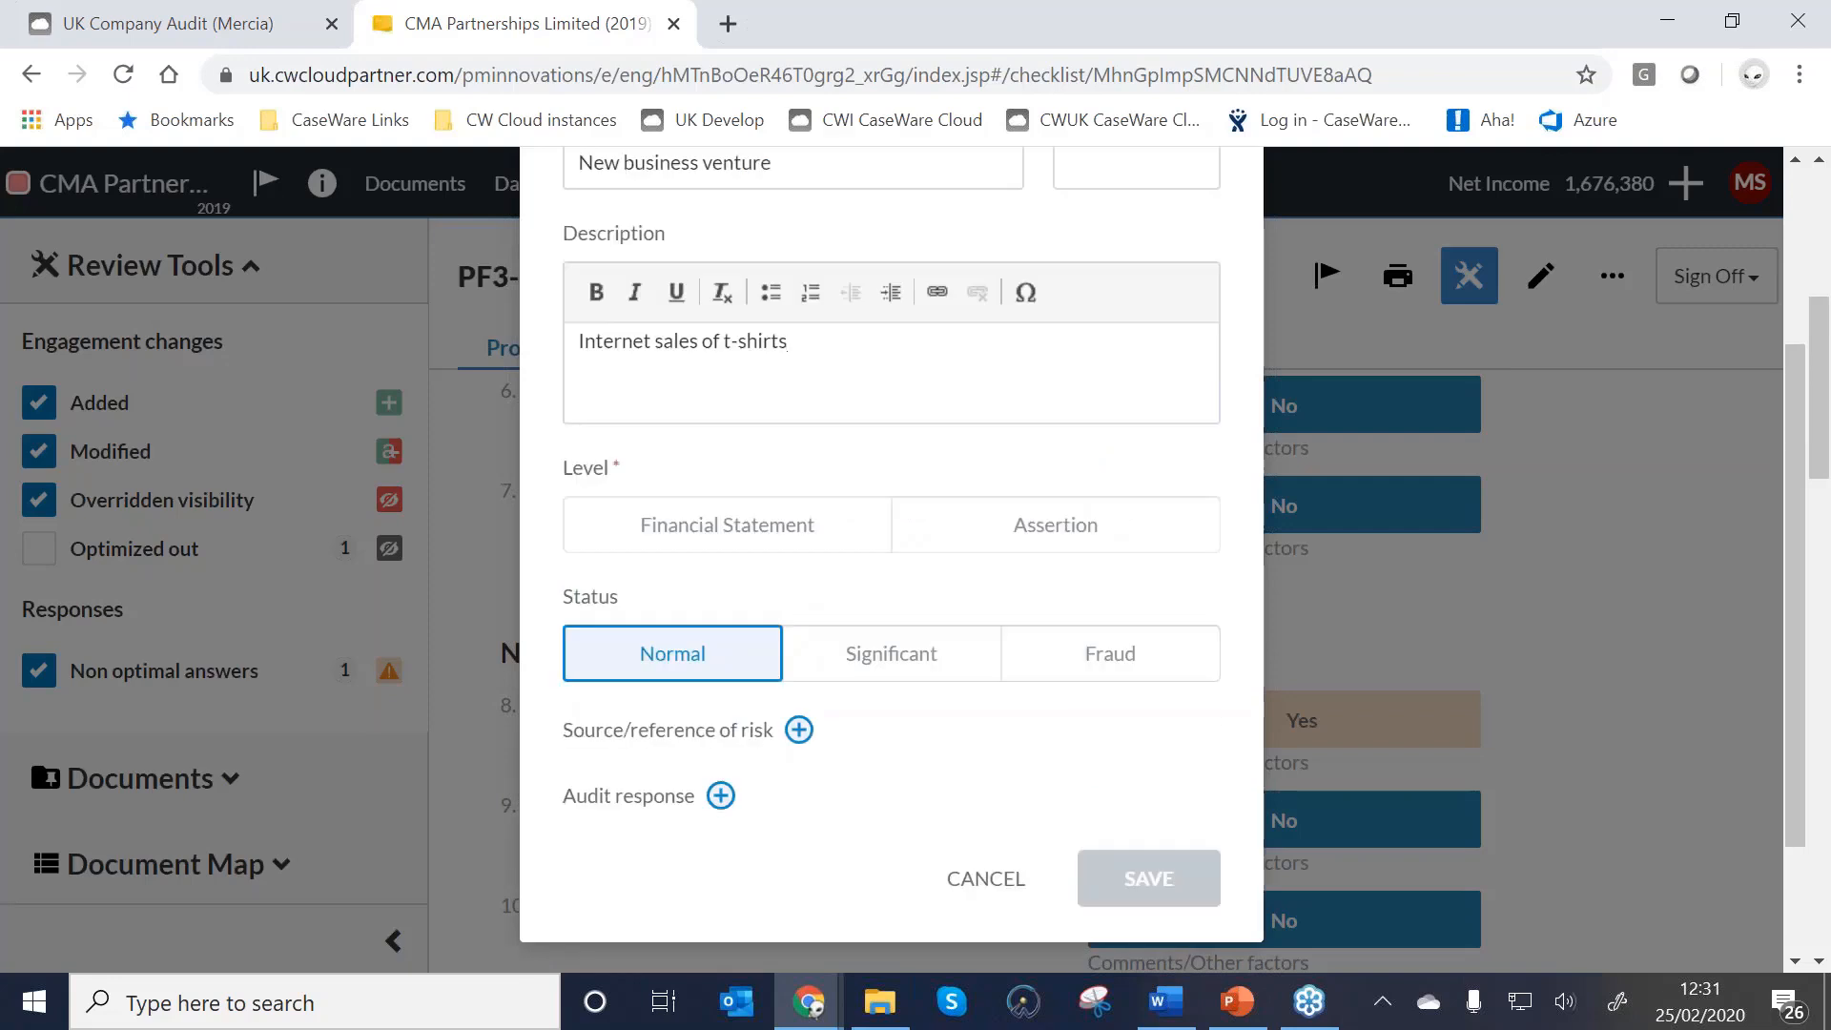
pyautogui.click(980, 540)
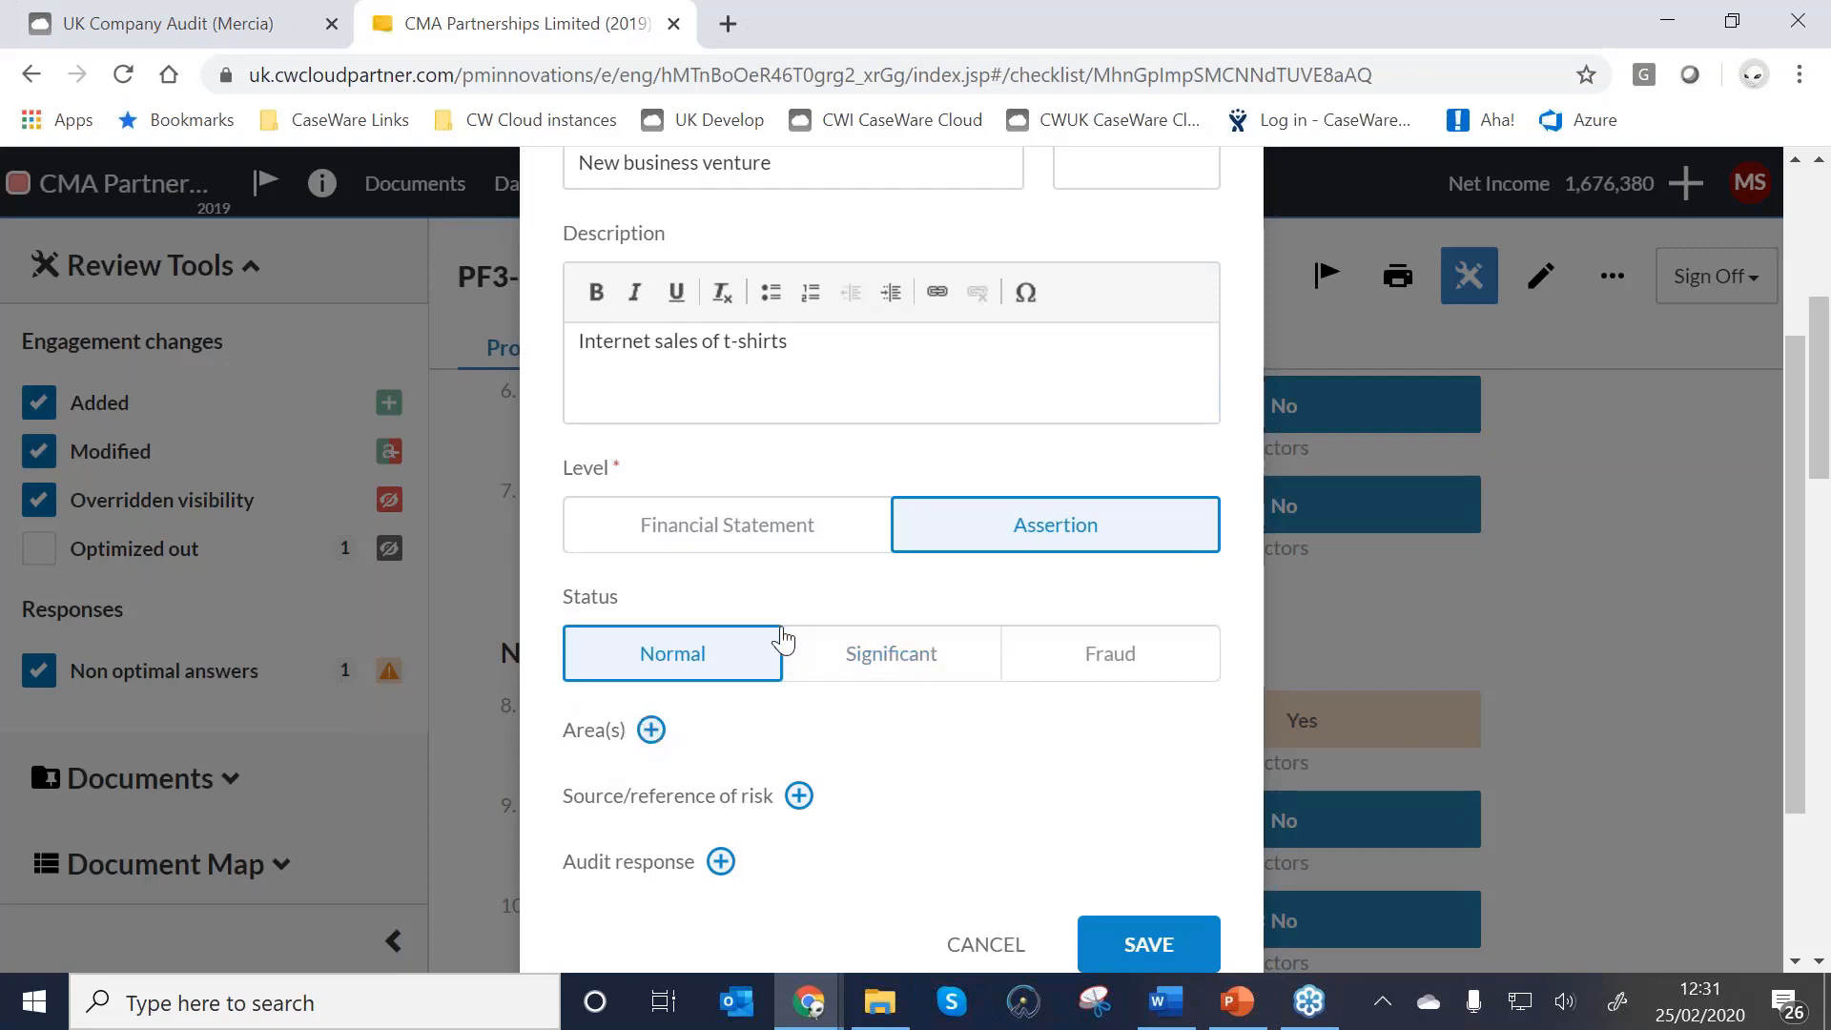
pyautogui.click(901, 658)
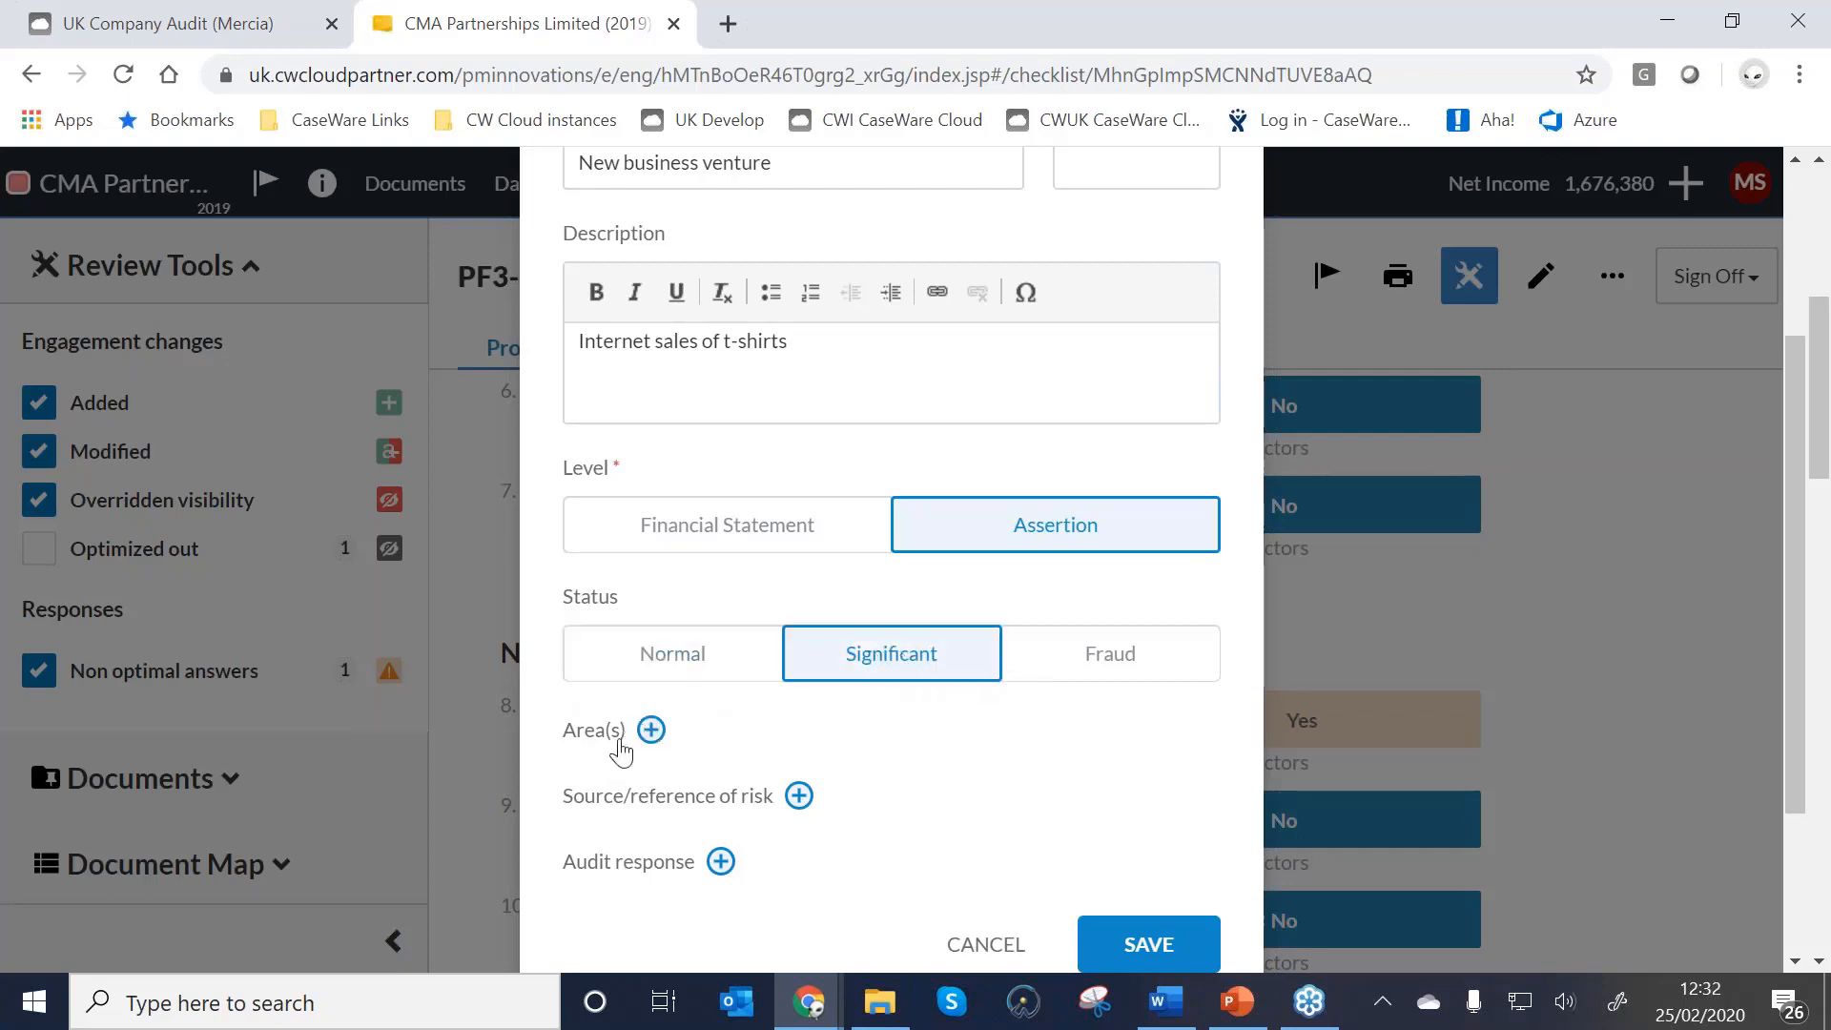
pyautogui.click(651, 729)
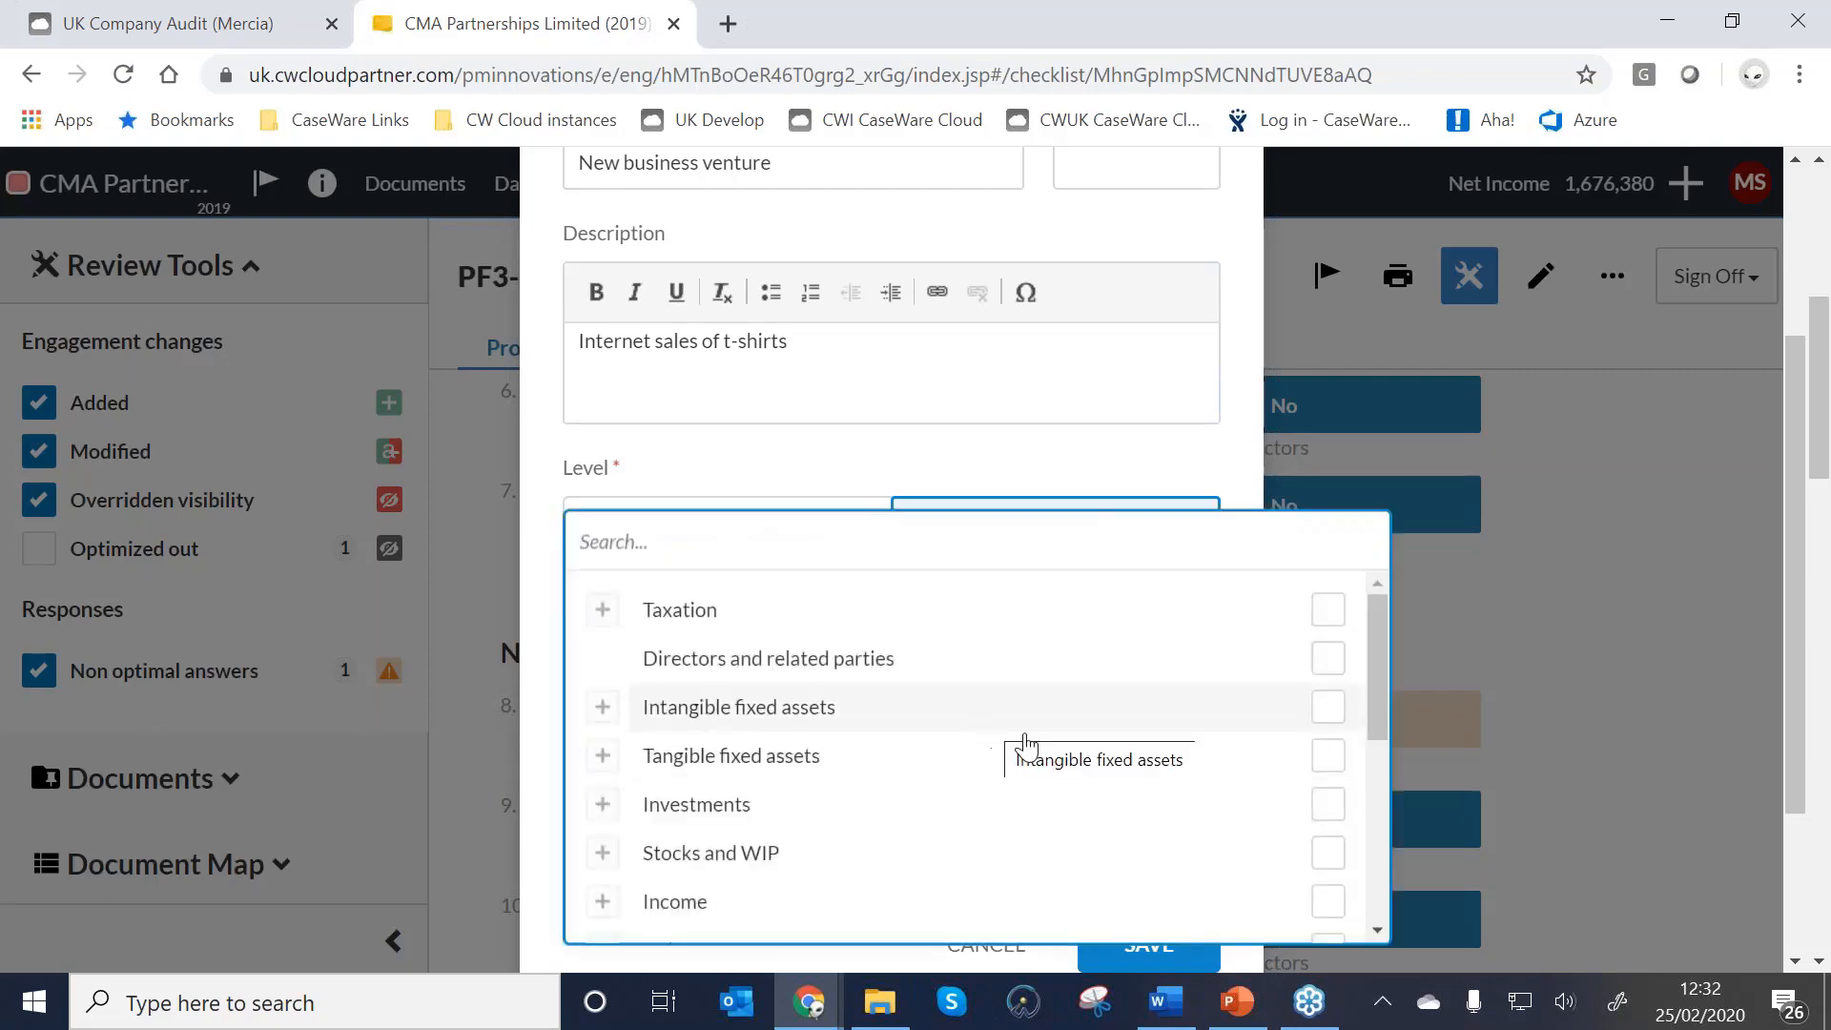
pyautogui.click(1328, 902)
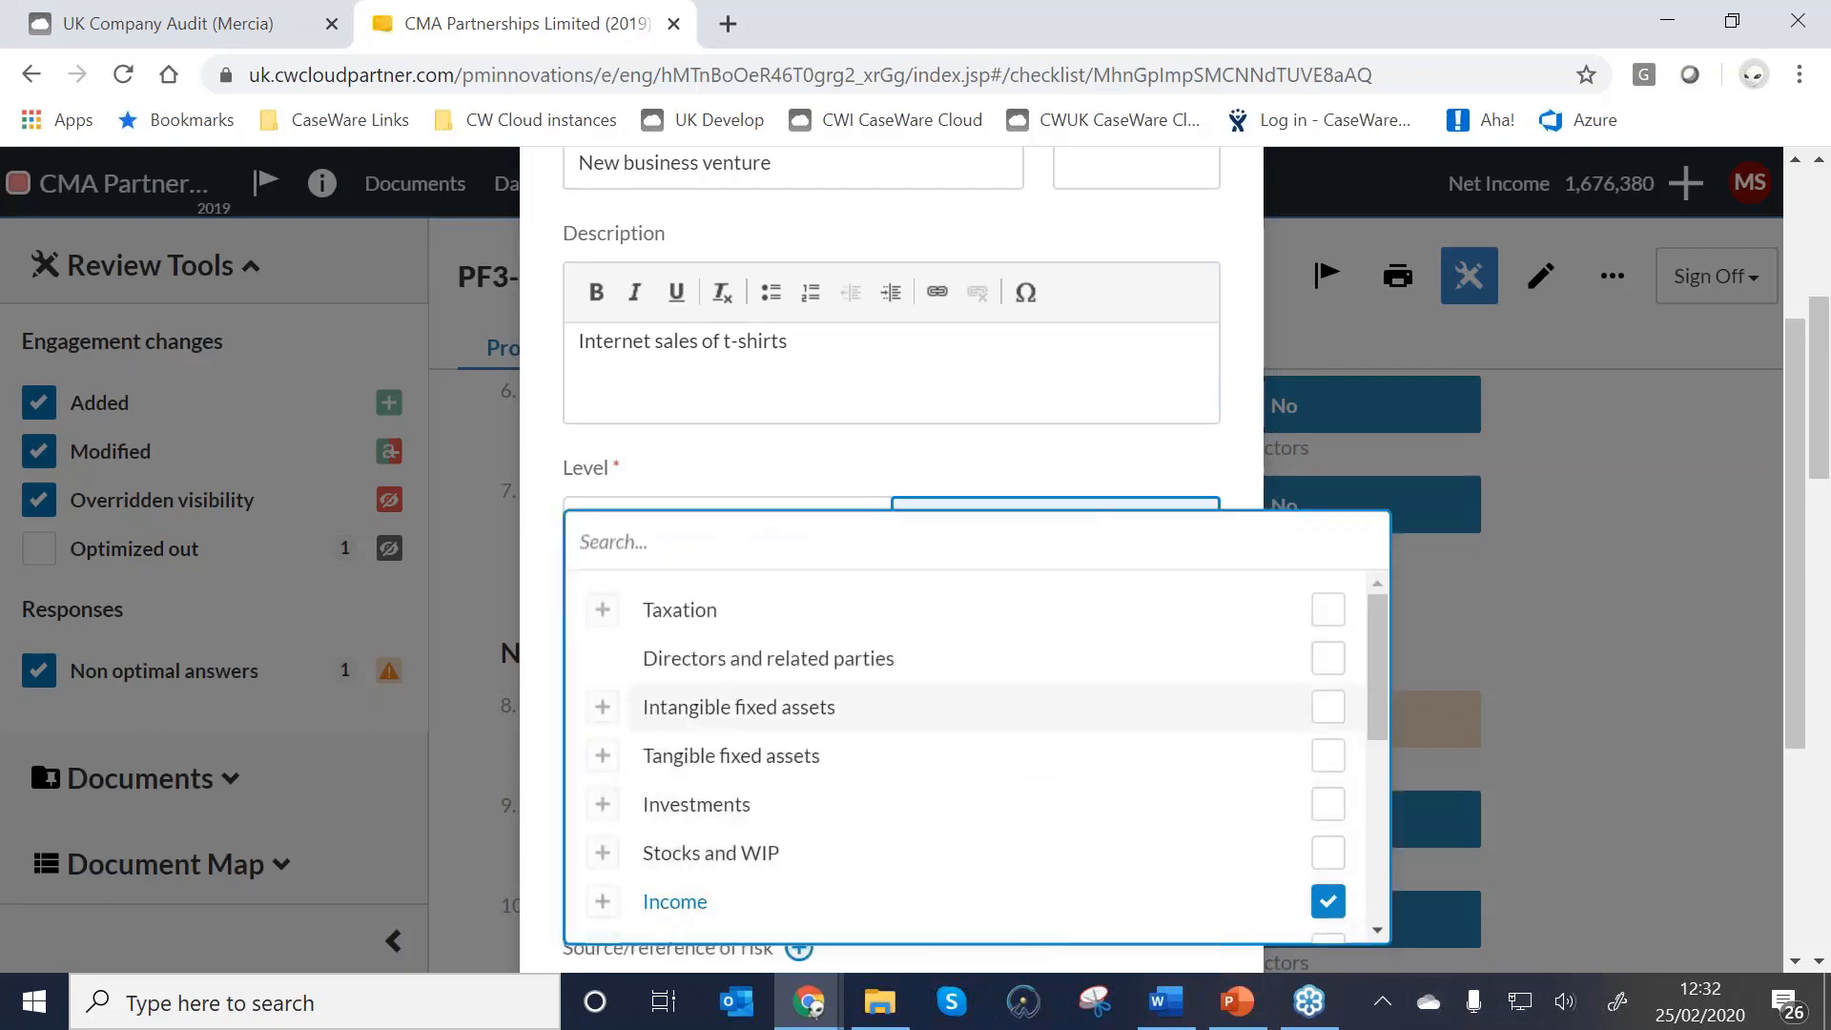
pyautogui.click(702, 456)
pyautogui.scroll(-2, 703, 703)
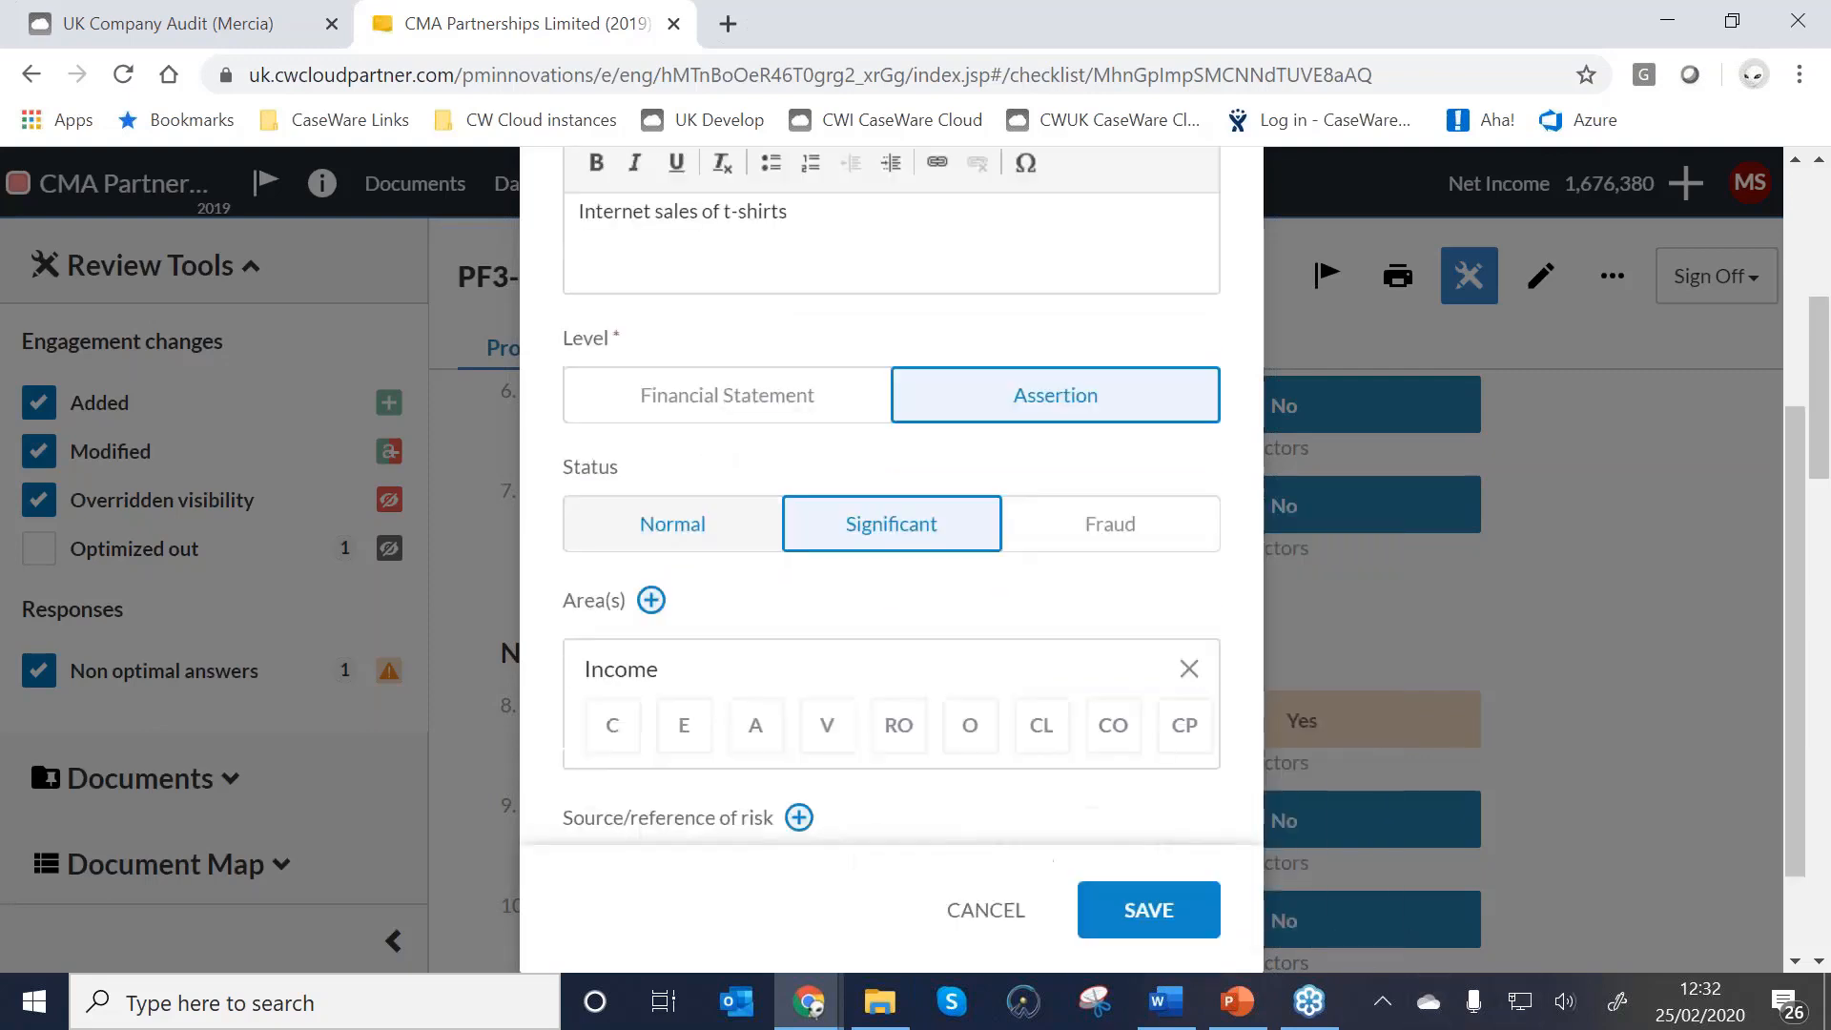
pyautogui.click(610, 715)
pyautogui.click(768, 717)
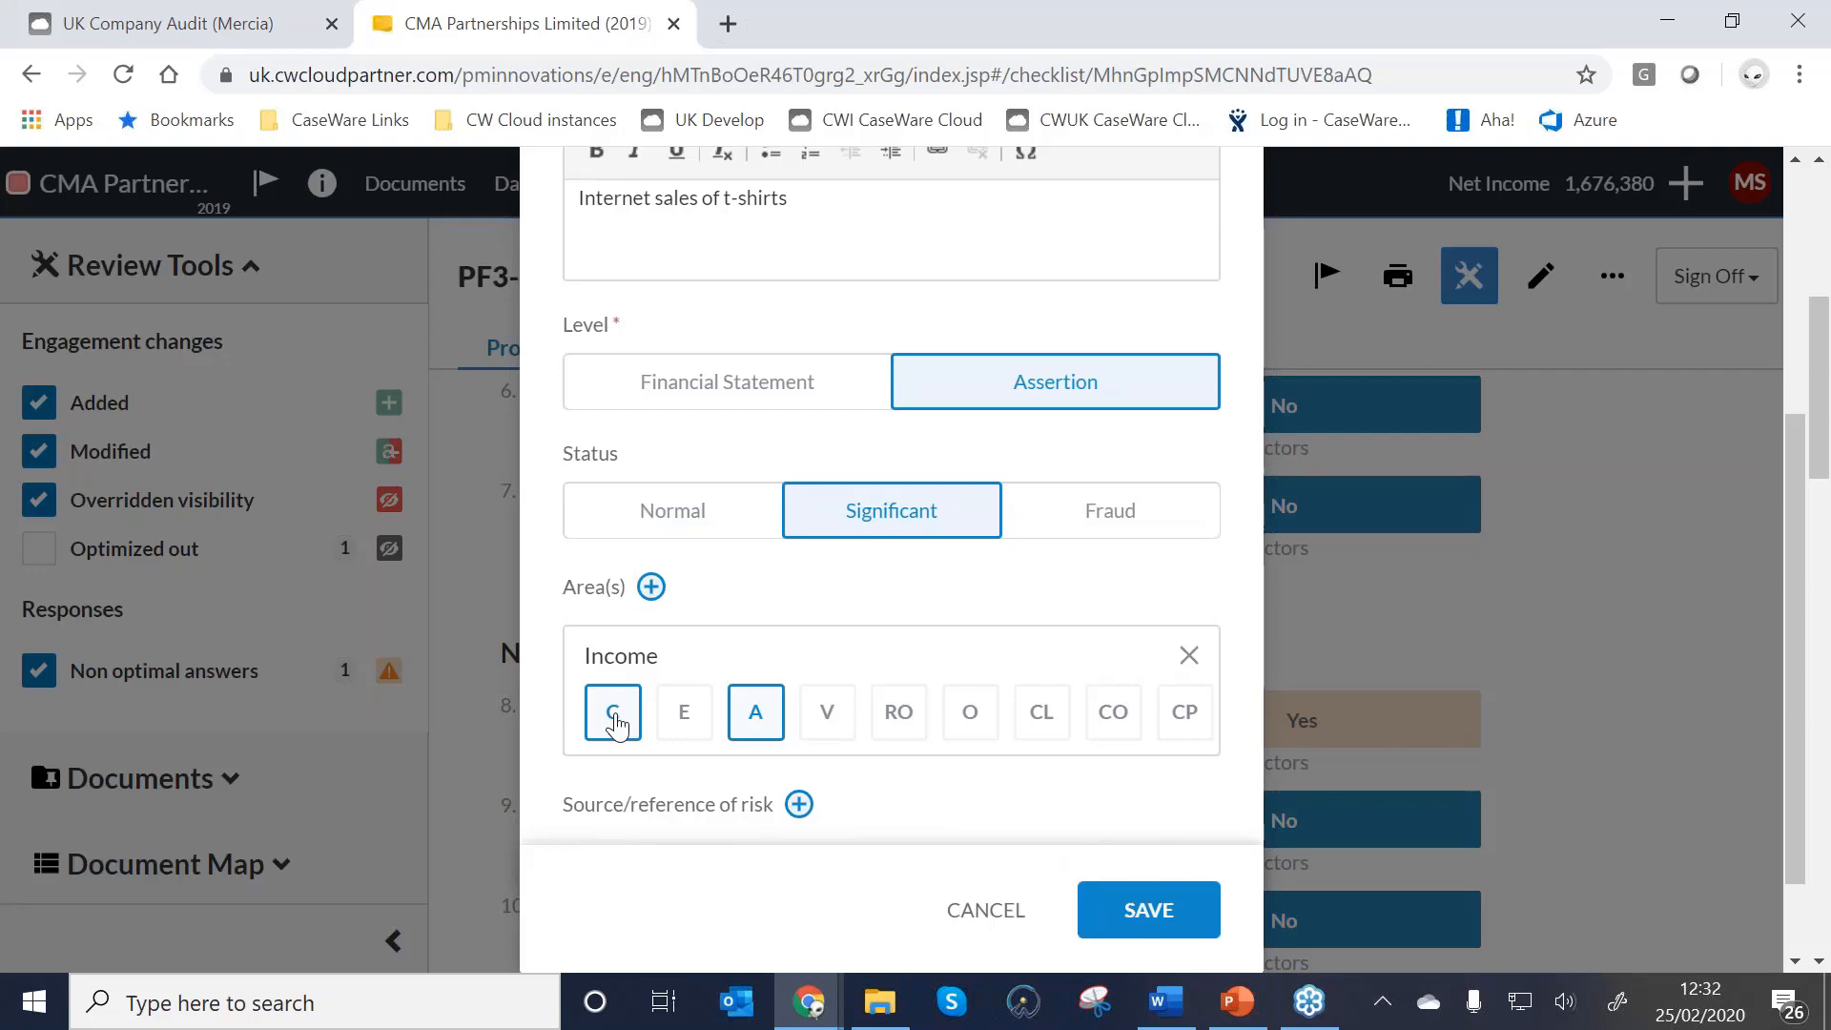
pyautogui.scroll(-2, 722, 758)
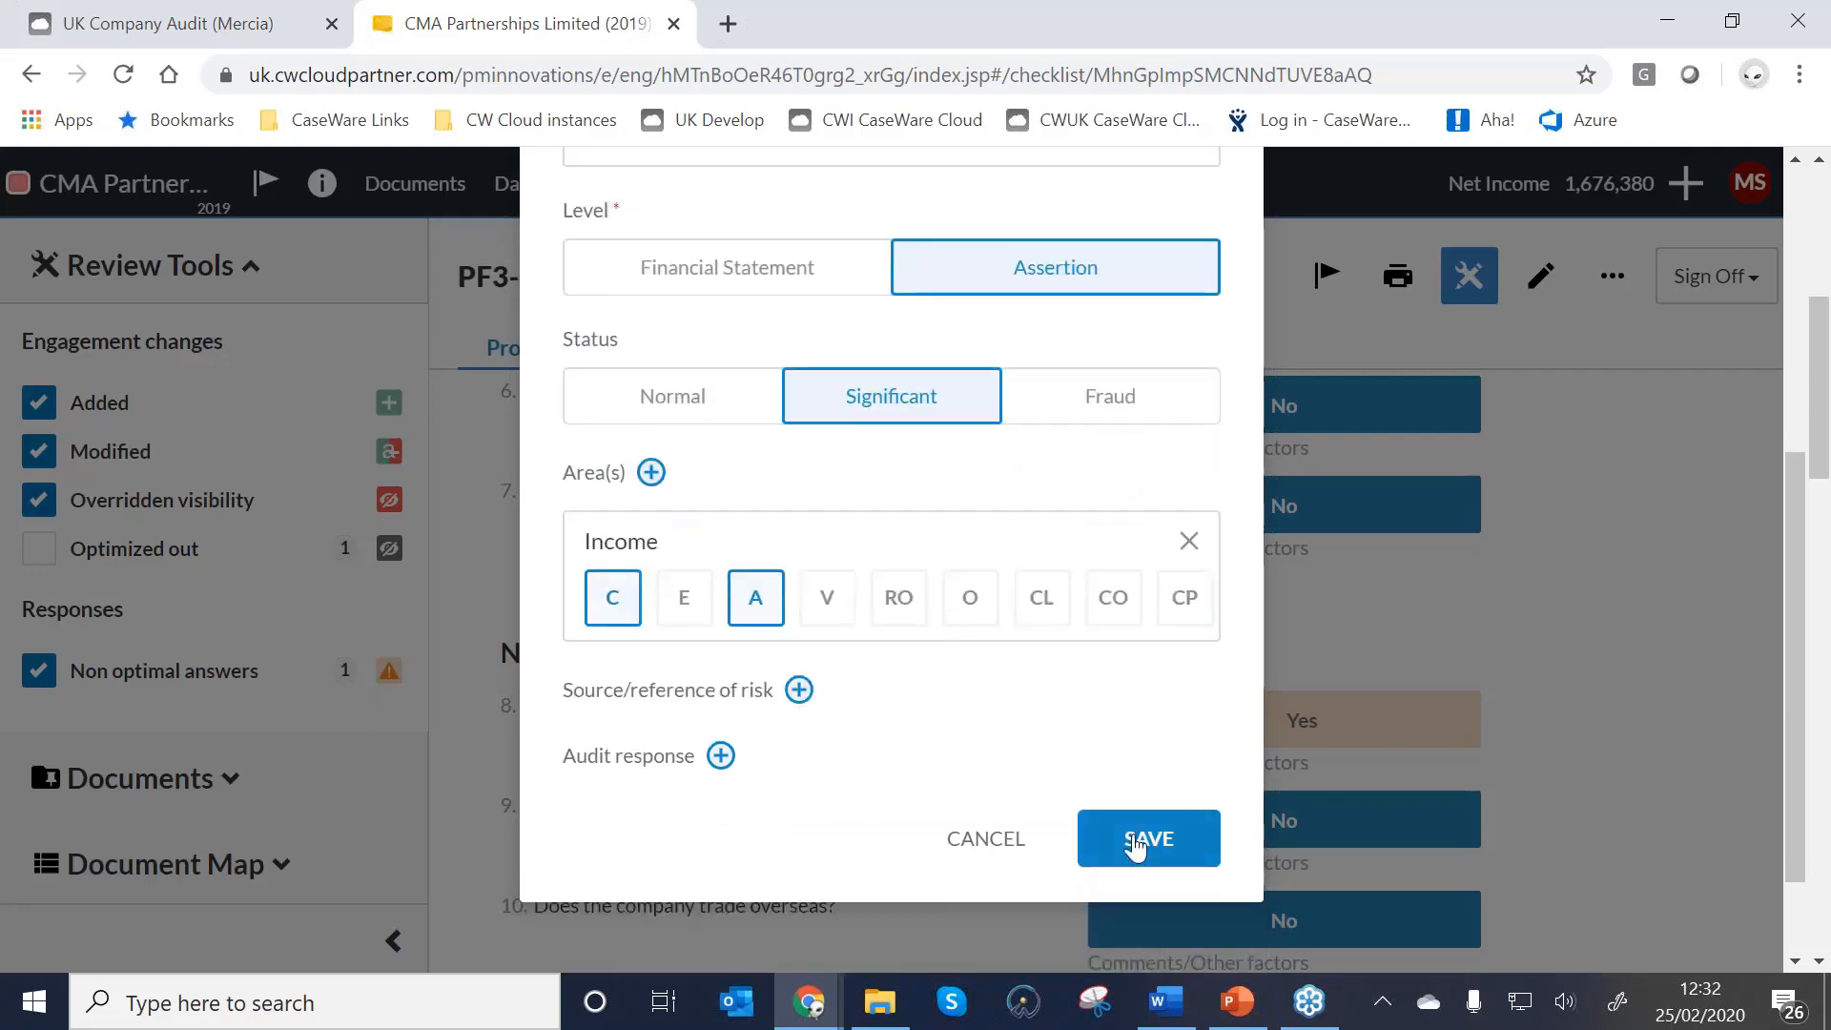
pyautogui.click(1135, 846)
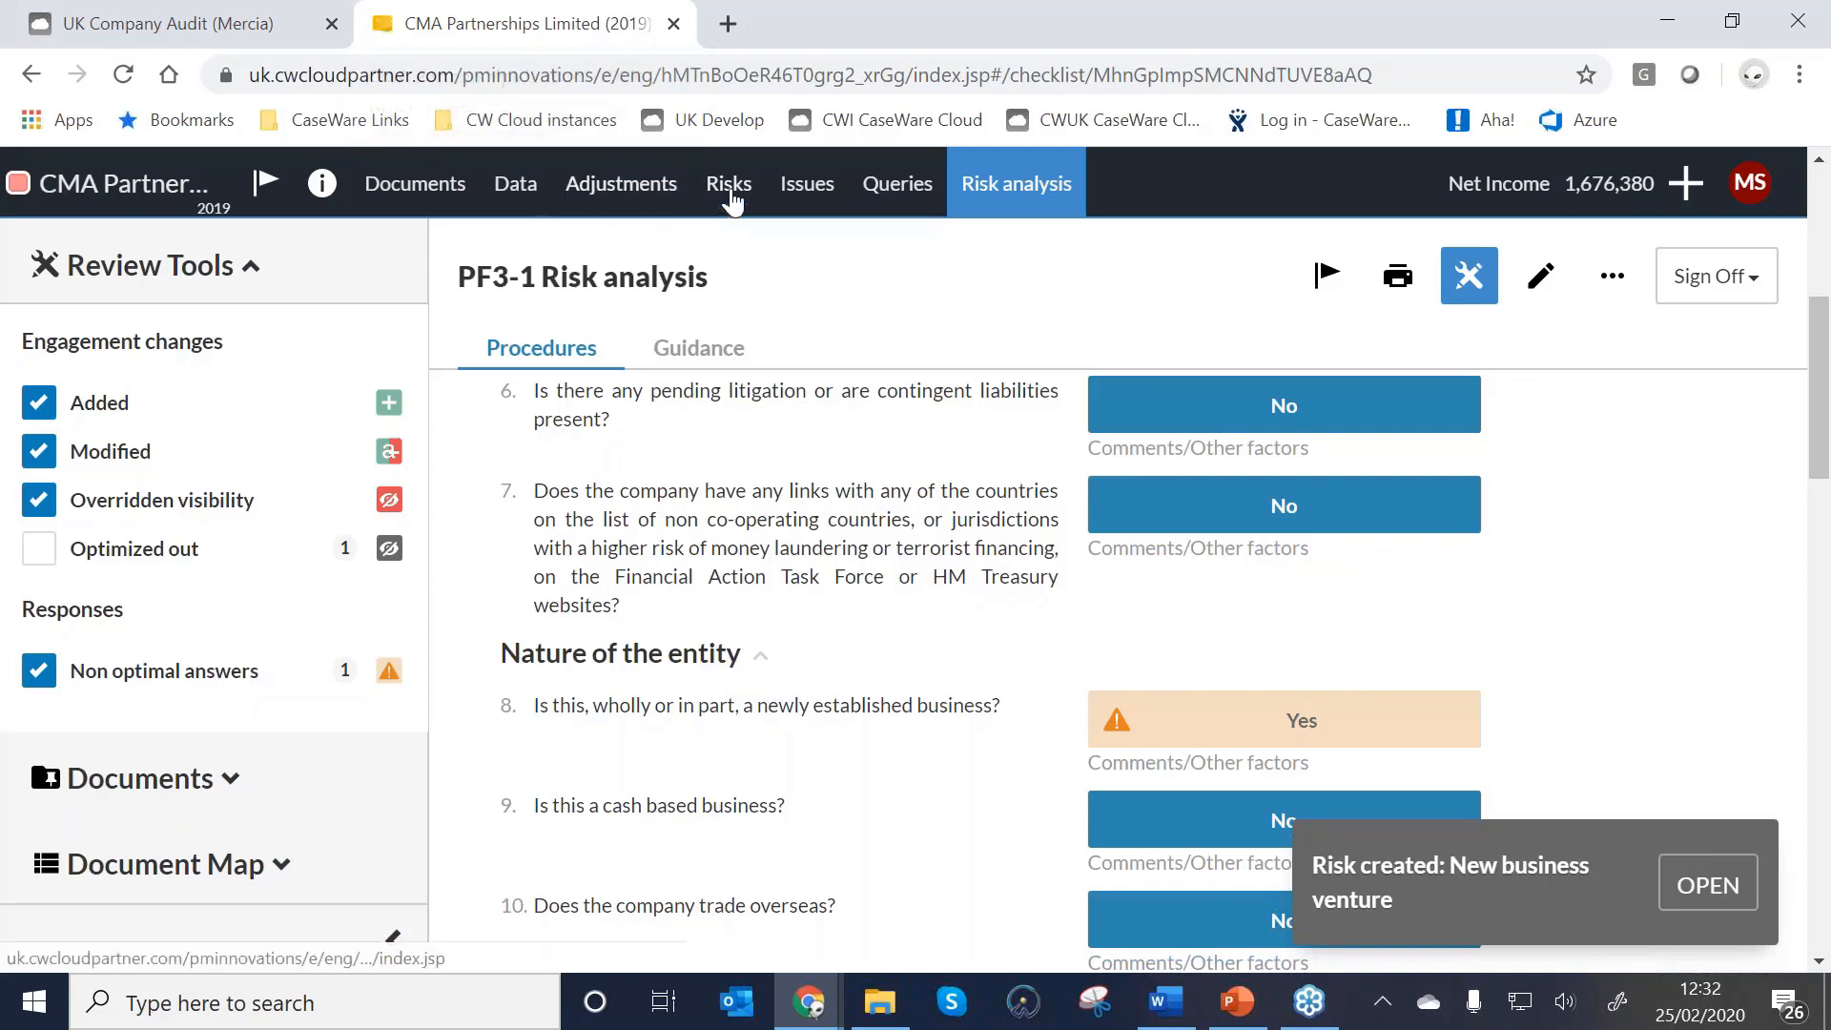
# On the Risks page, expand 'New business venture' and select its description.
pyautogui.click(731, 191)
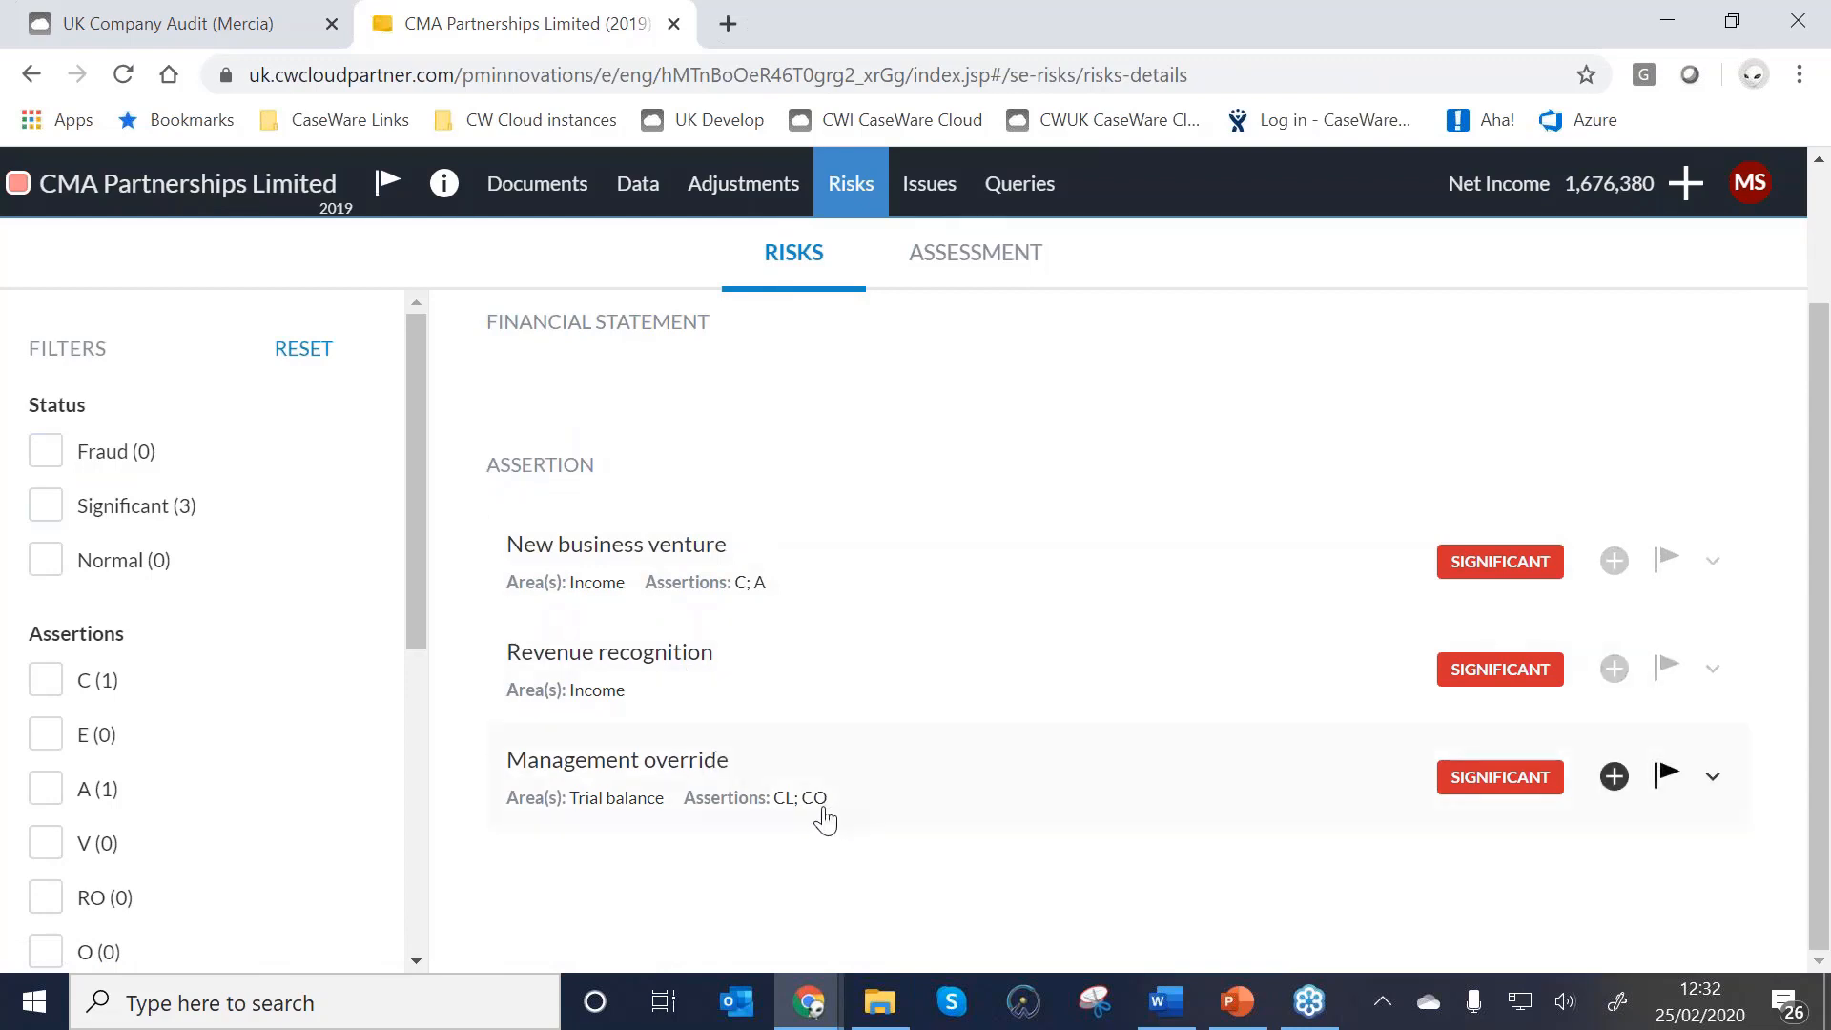
pyautogui.click(769, 591)
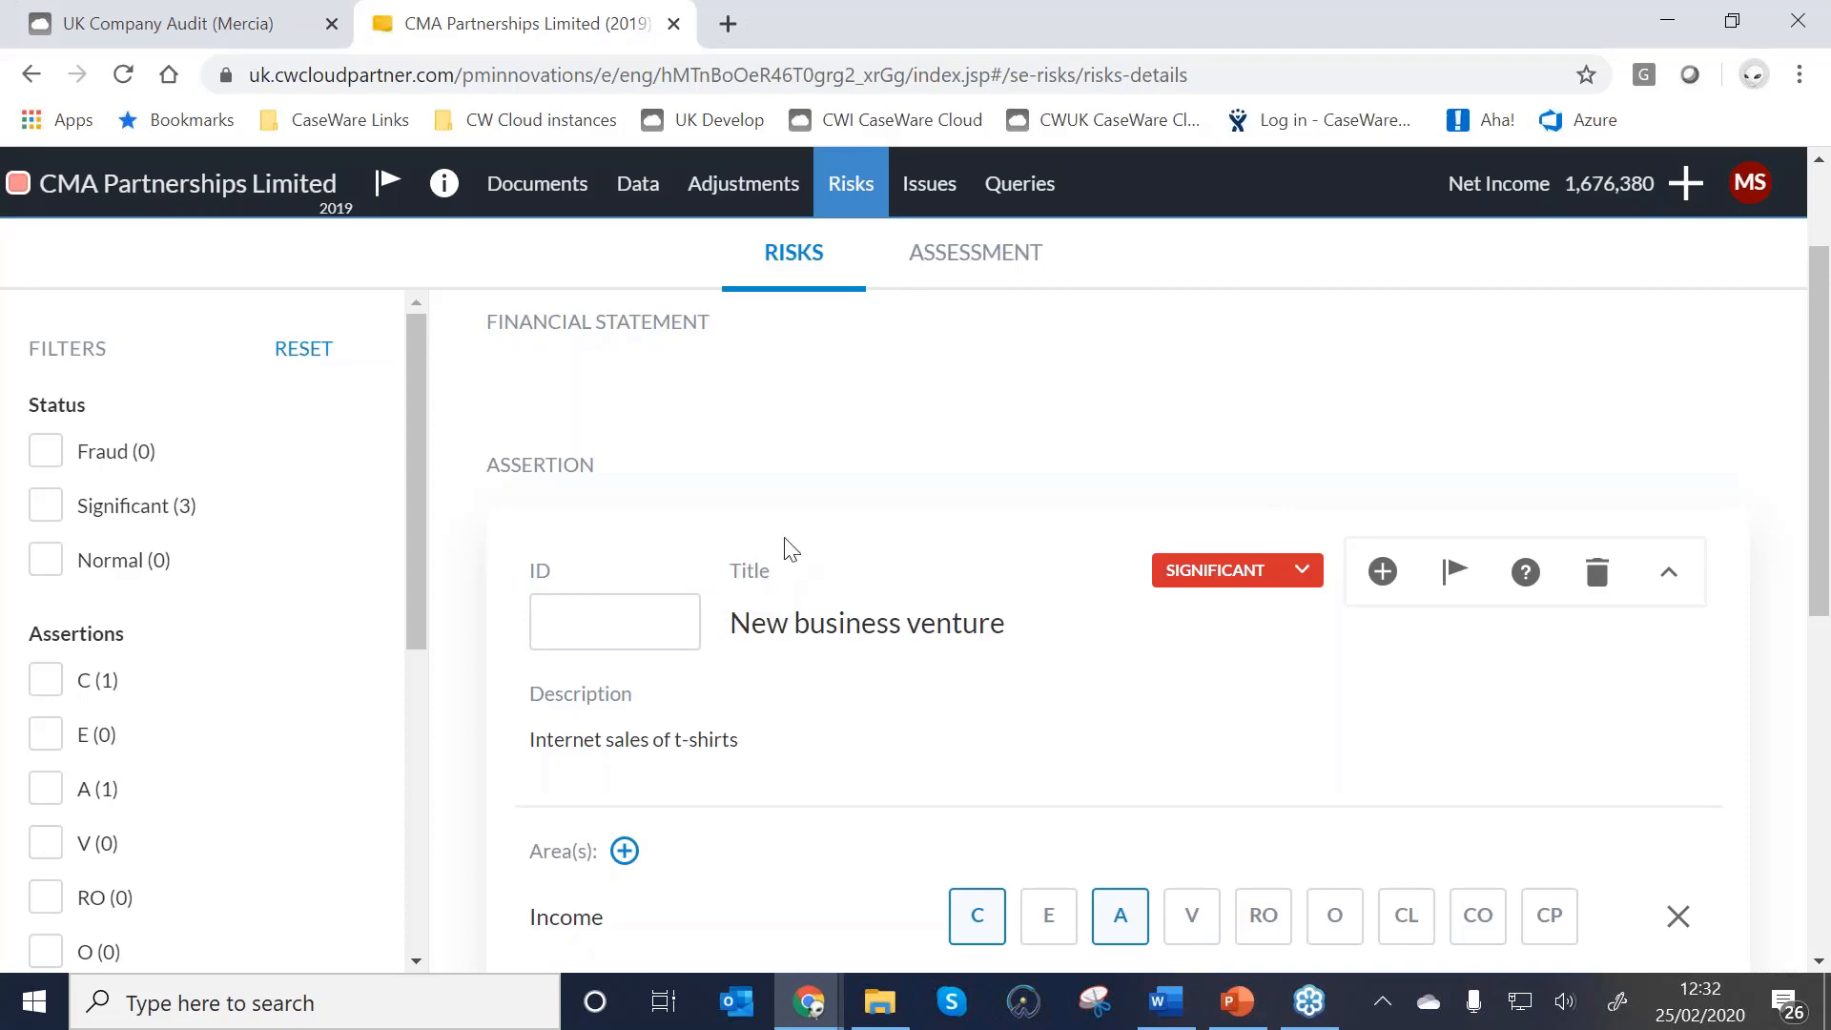
pyautogui.scroll(-5, 811, 573)
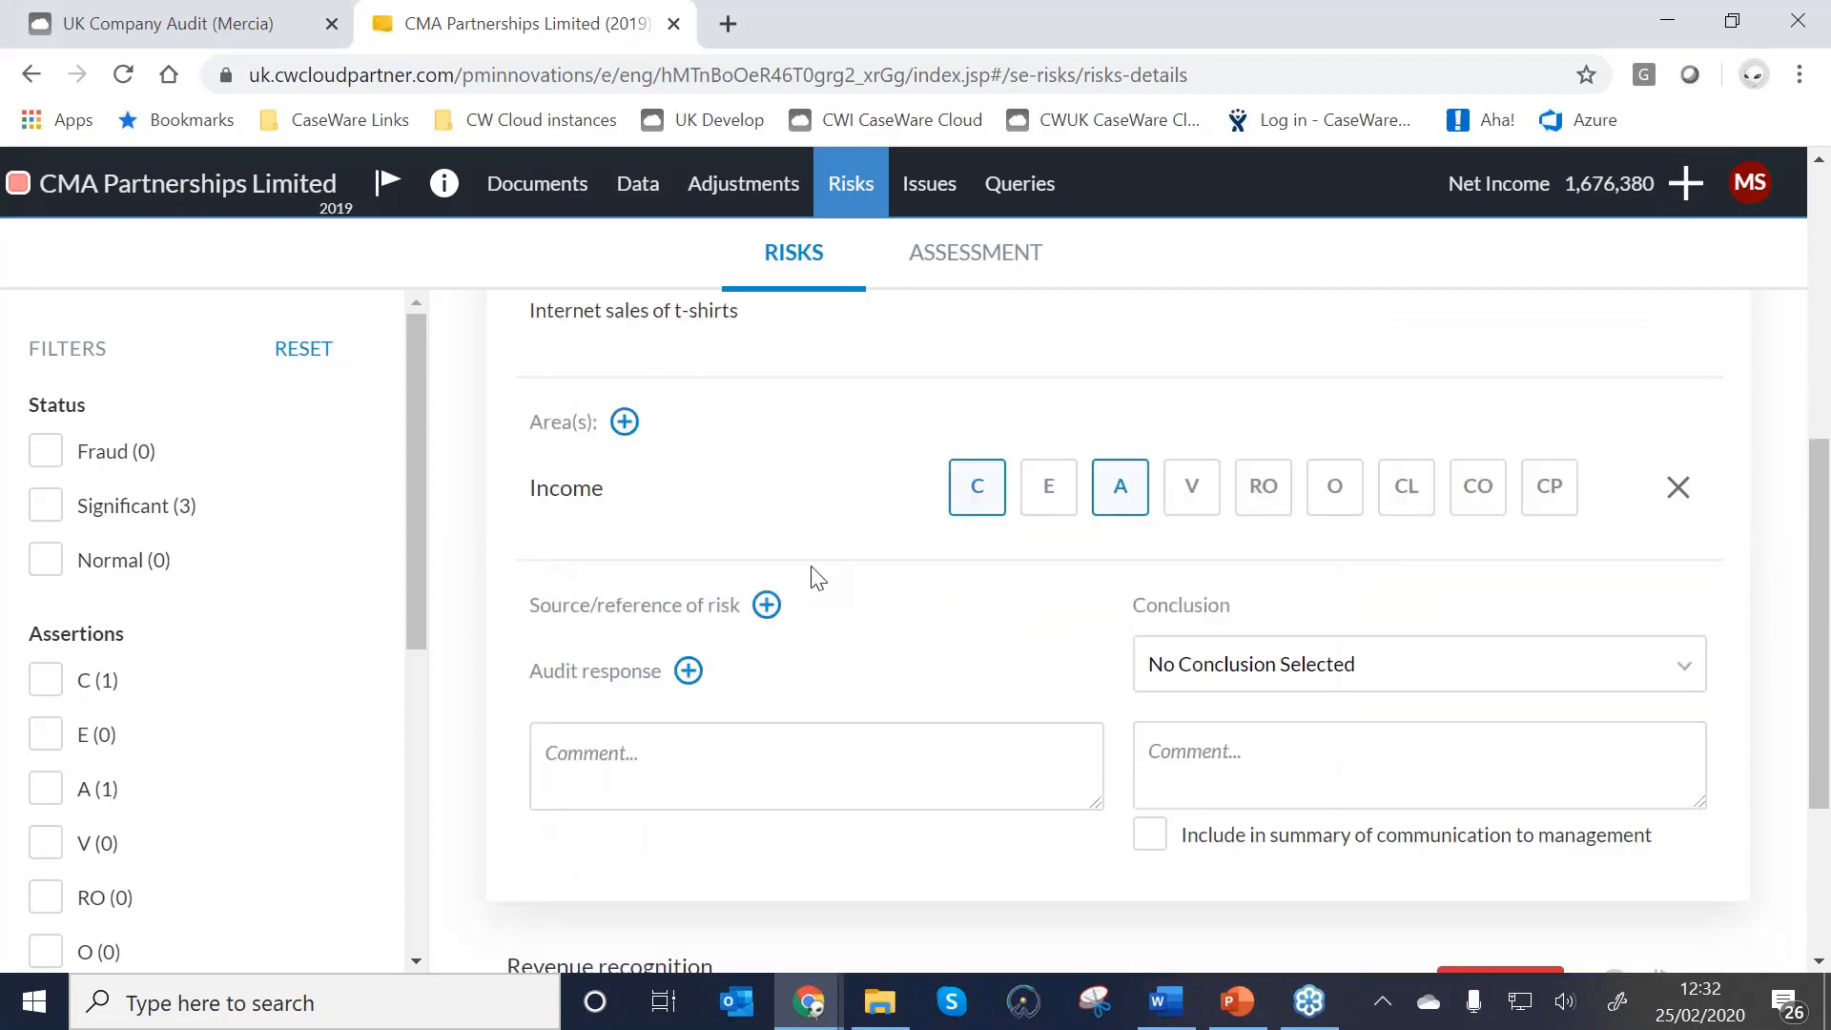
pyautogui.scroll(5, 648, 578)
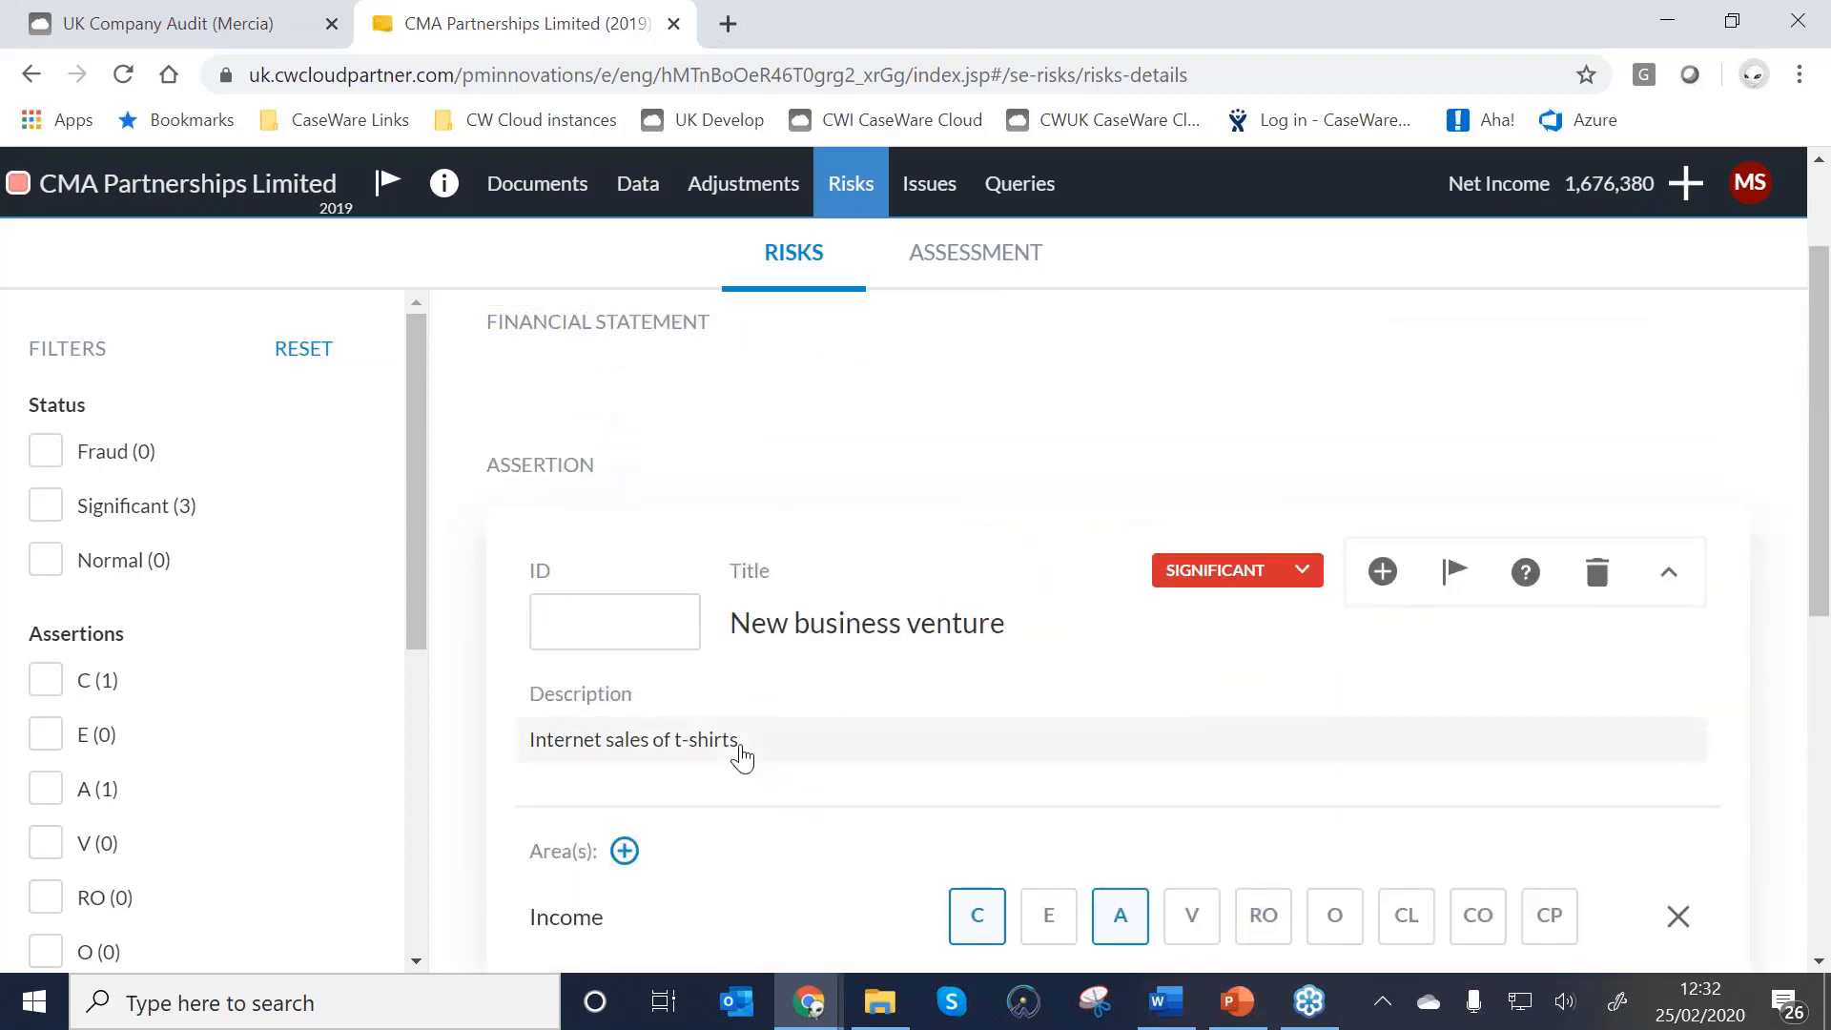
pyautogui.click(742, 753)
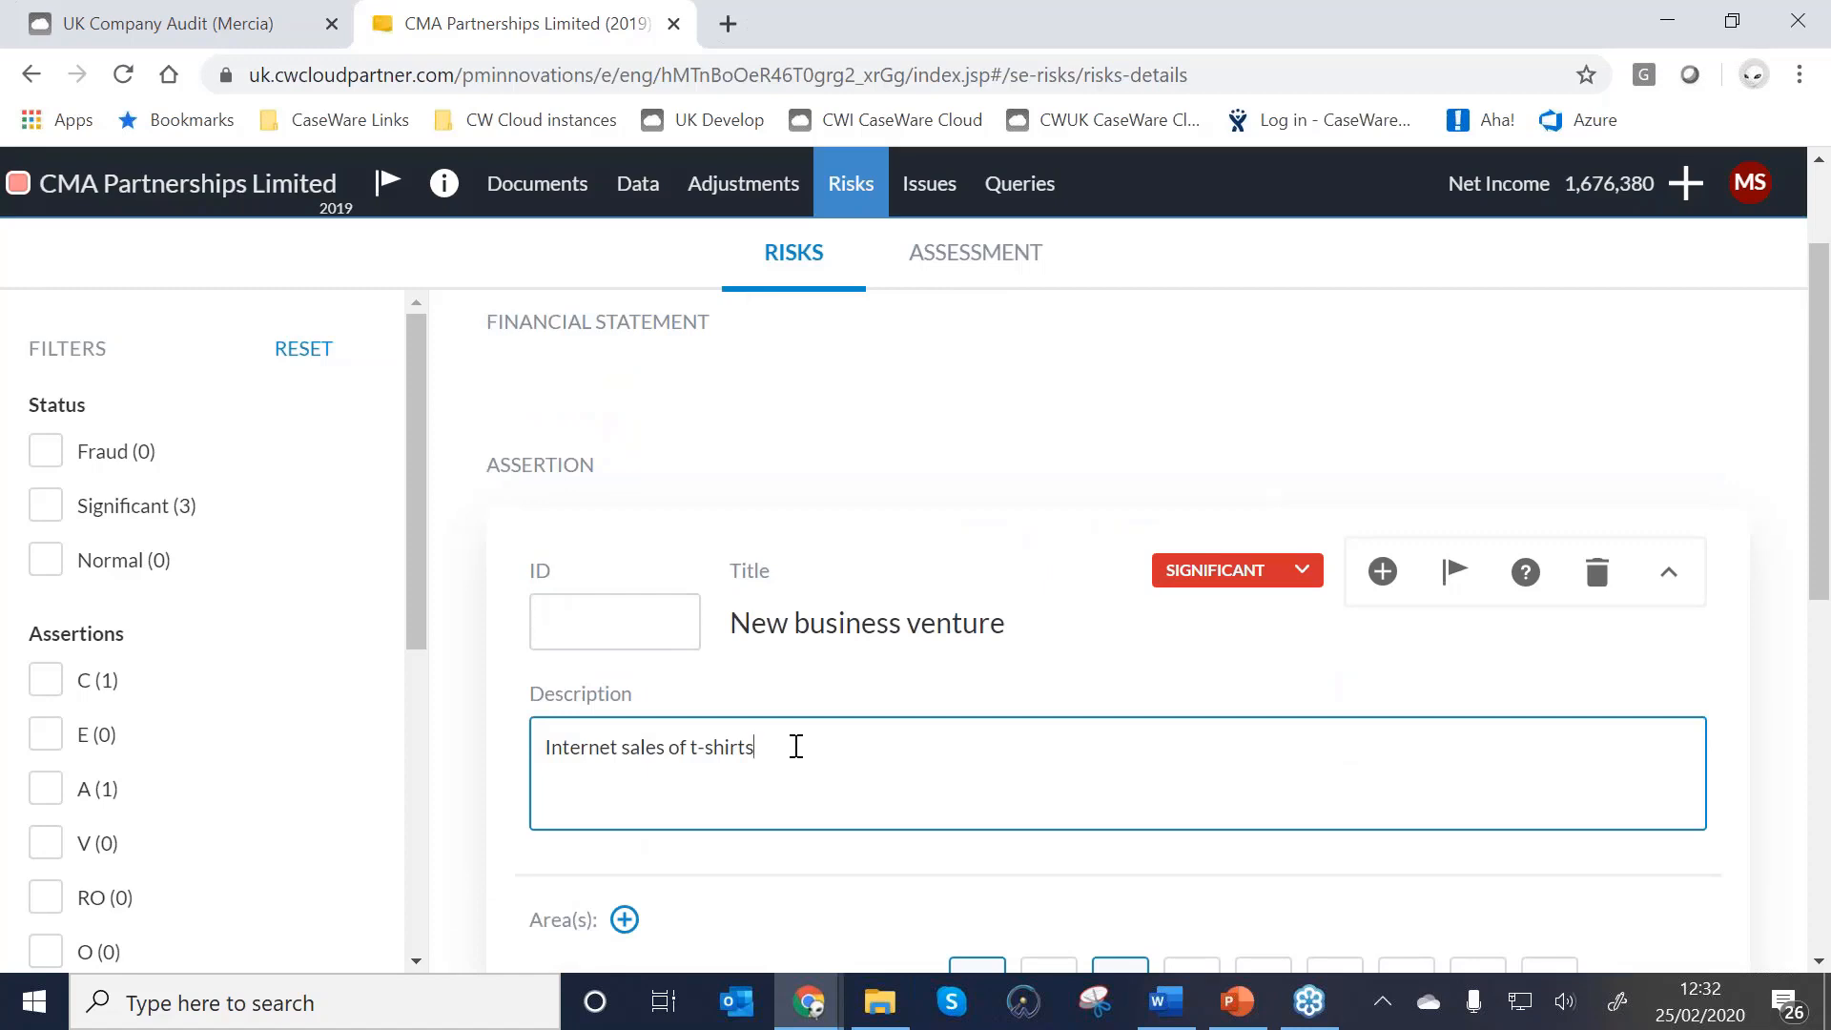
pyautogui.scroll(-5, 796, 747)
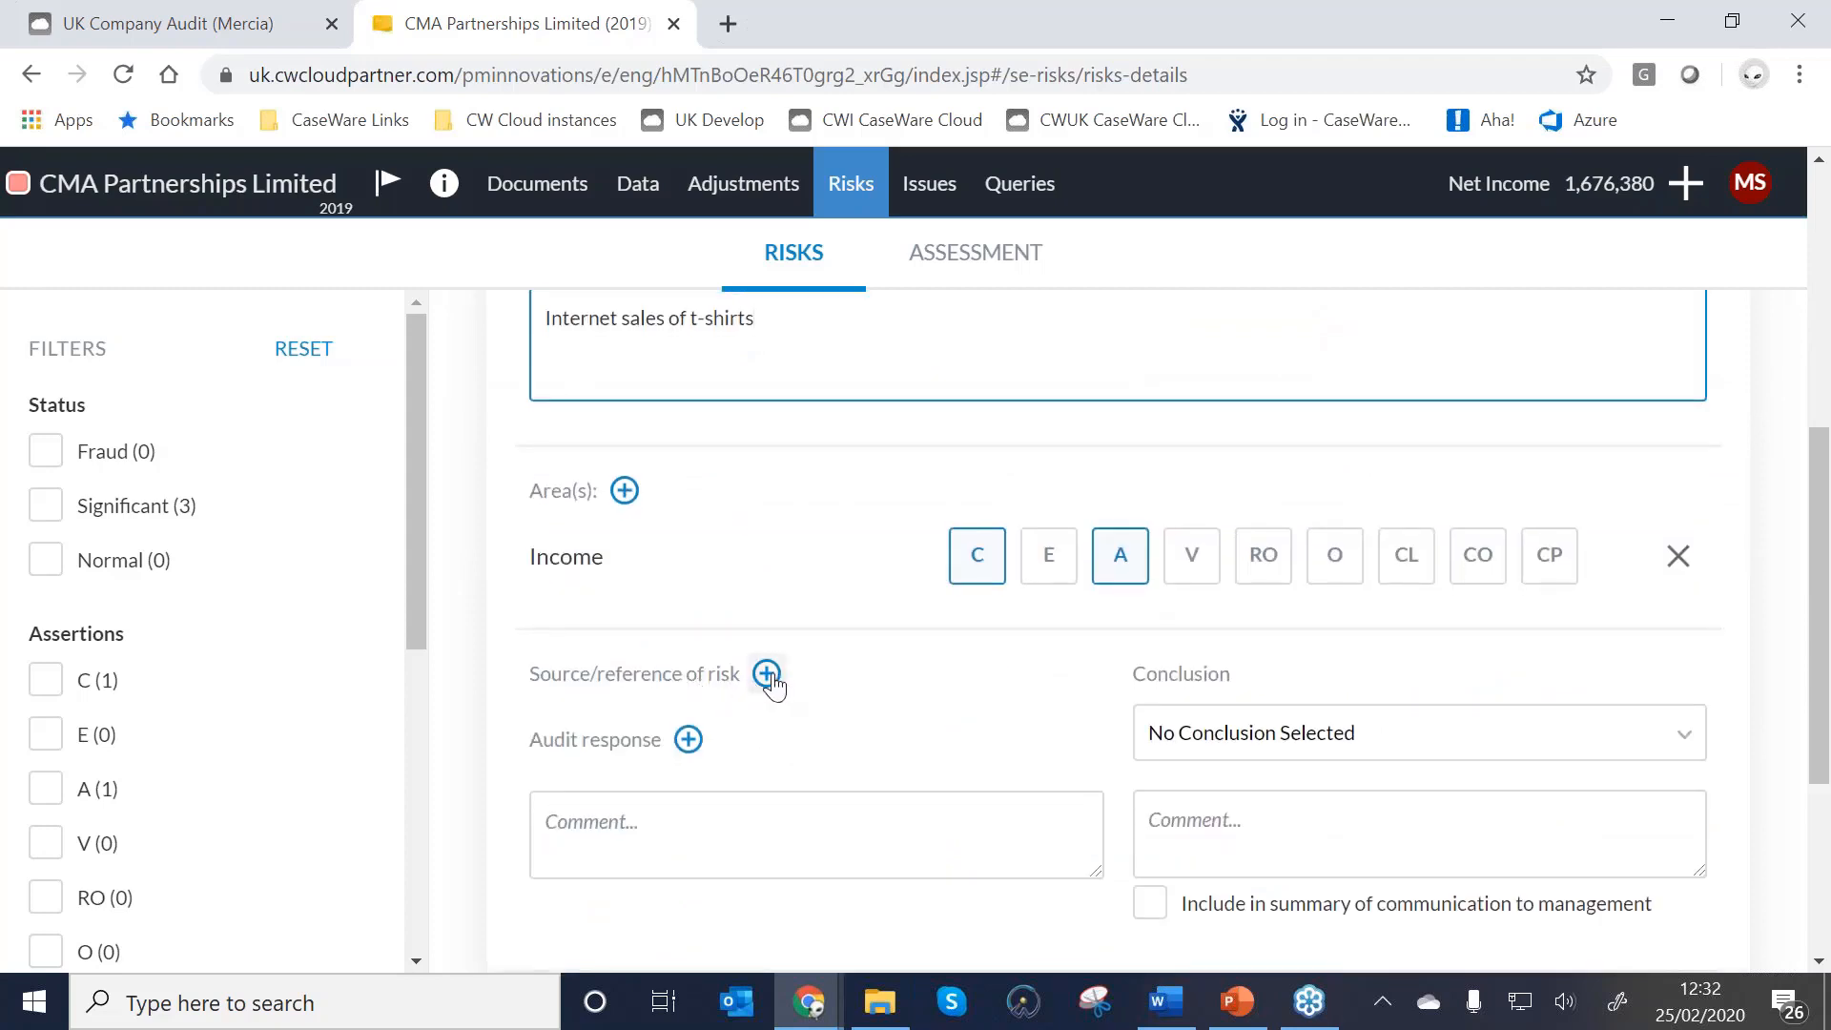
# Search 'pf3' and link PF3-1 Risk analysis as the risk's source document.
pyautogui.click(769, 675)
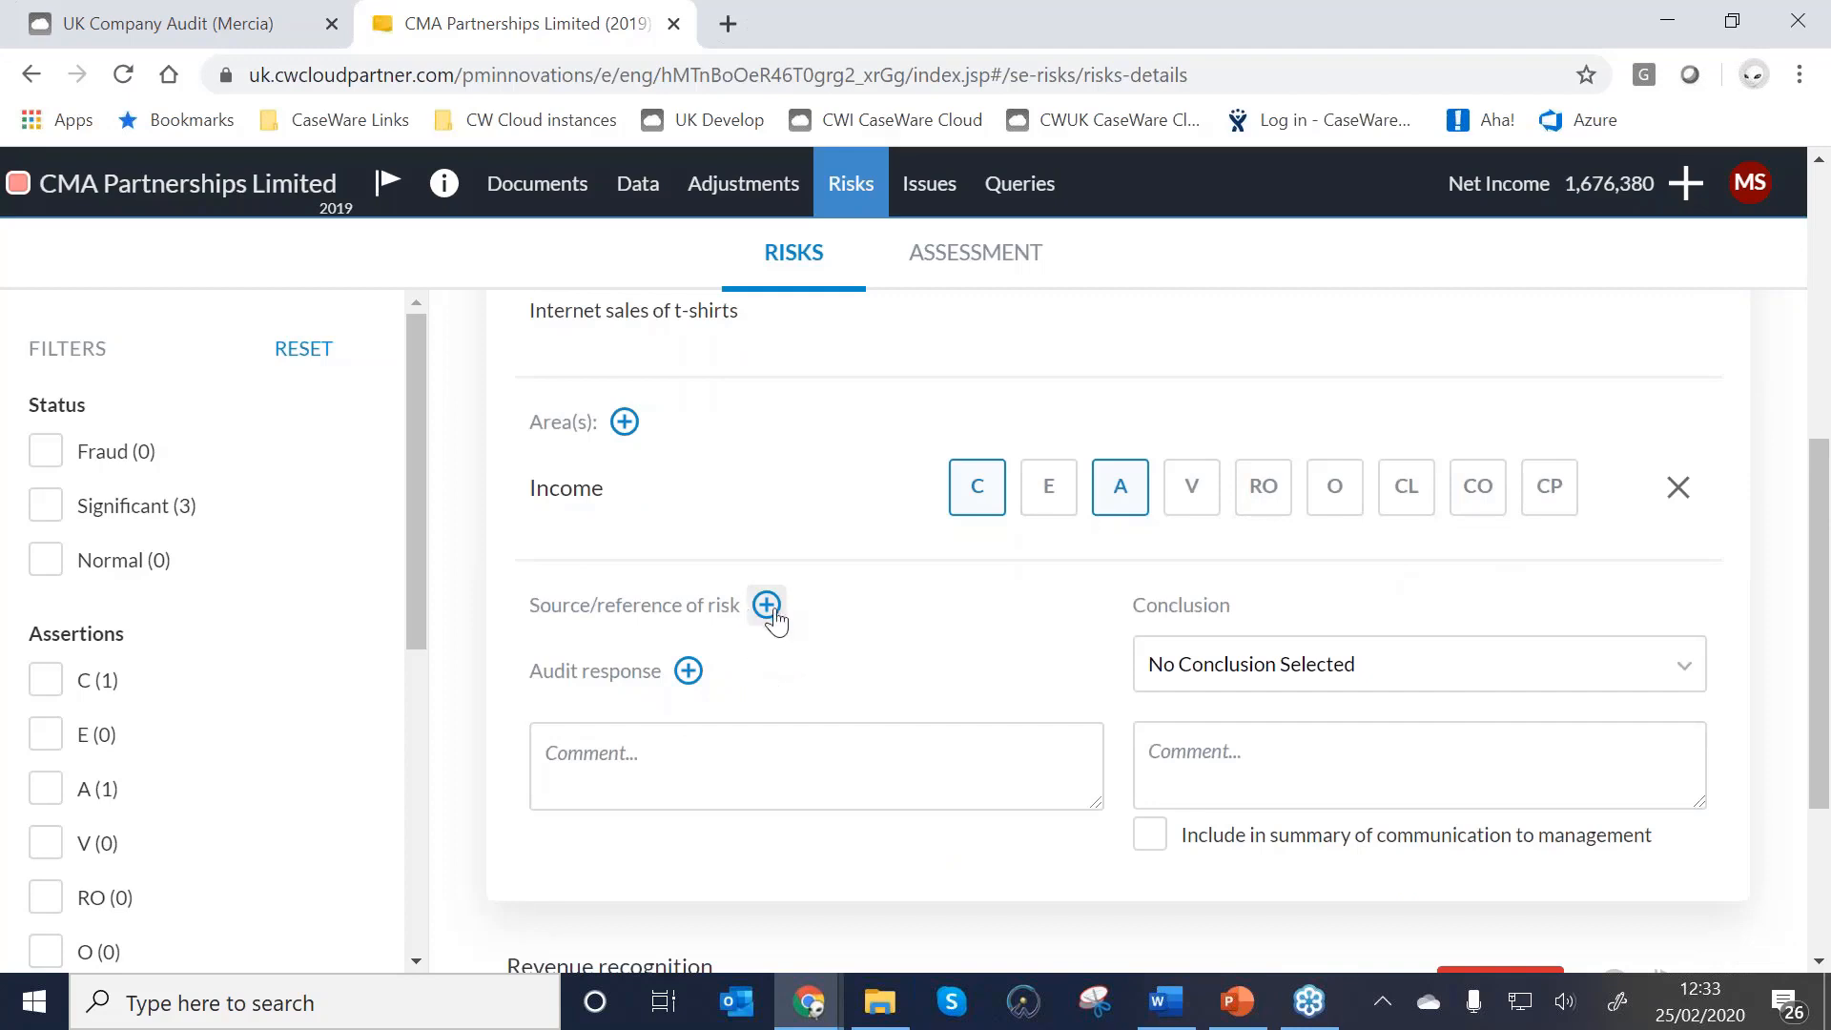
pyautogui.click(768, 607)
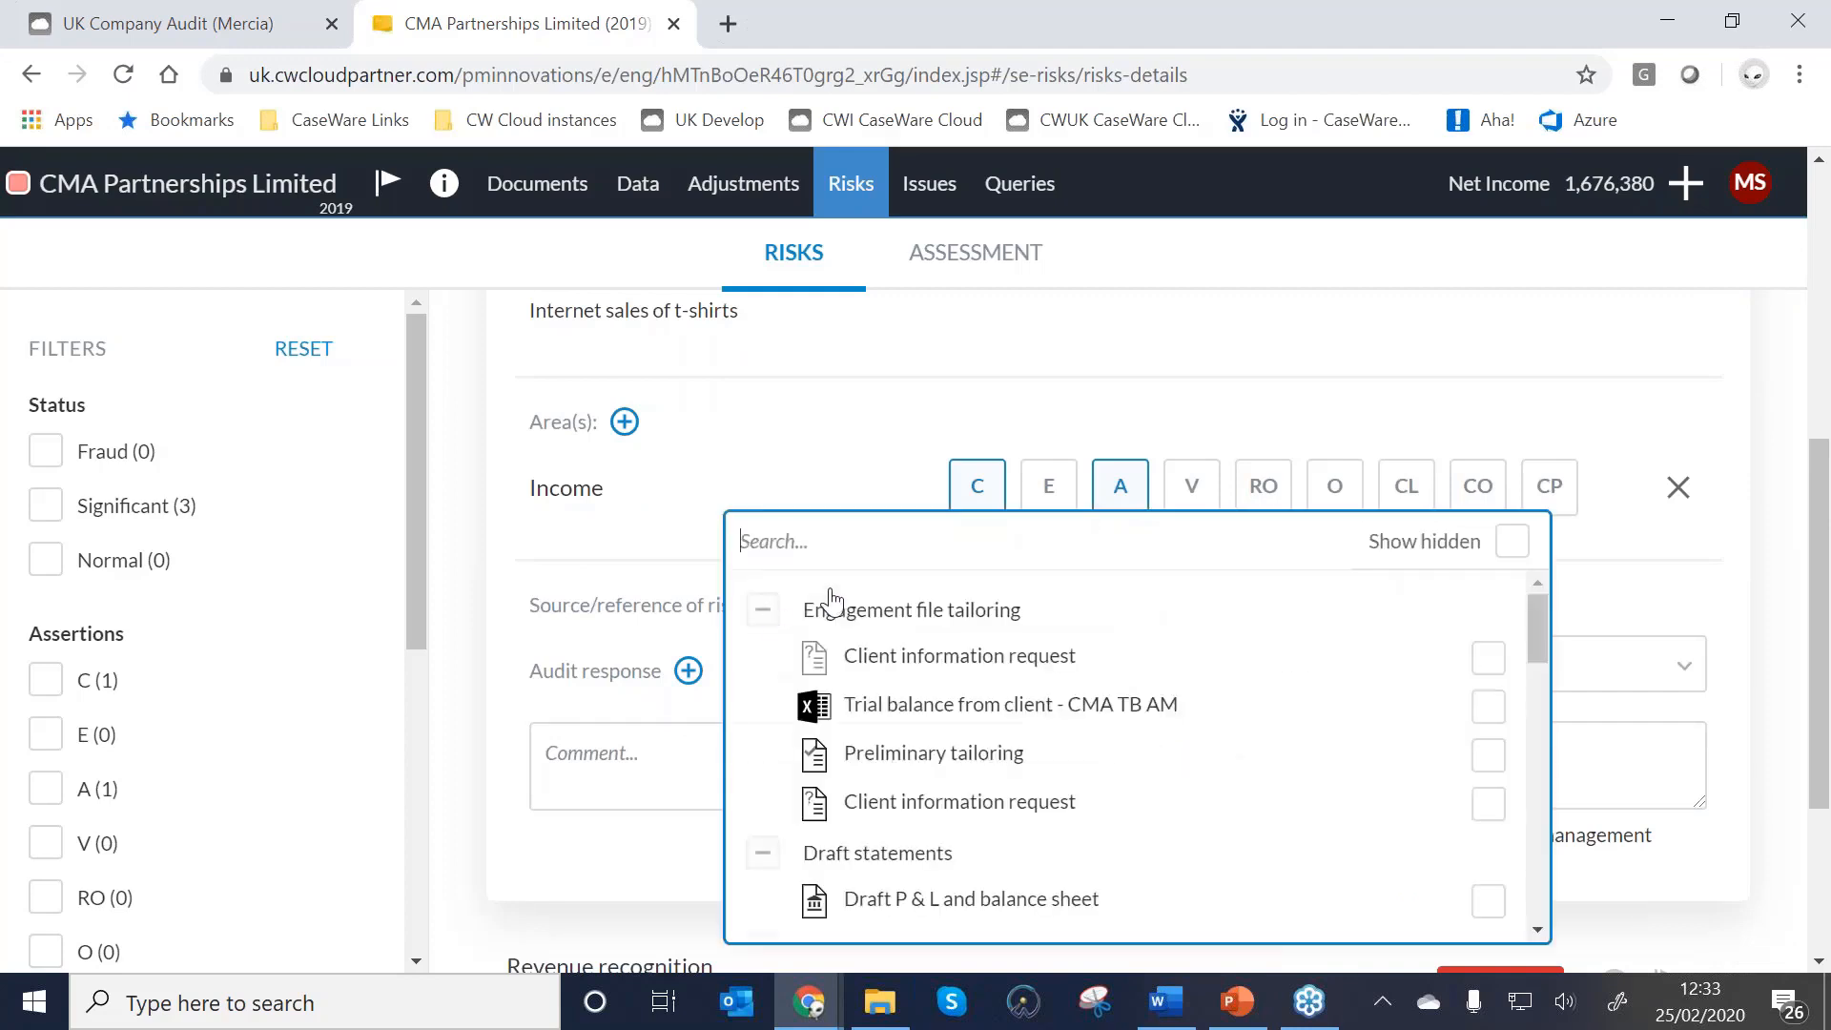
pyautogui.scroll(-3, 858, 649)
pyautogui.scroll(3, 859, 649)
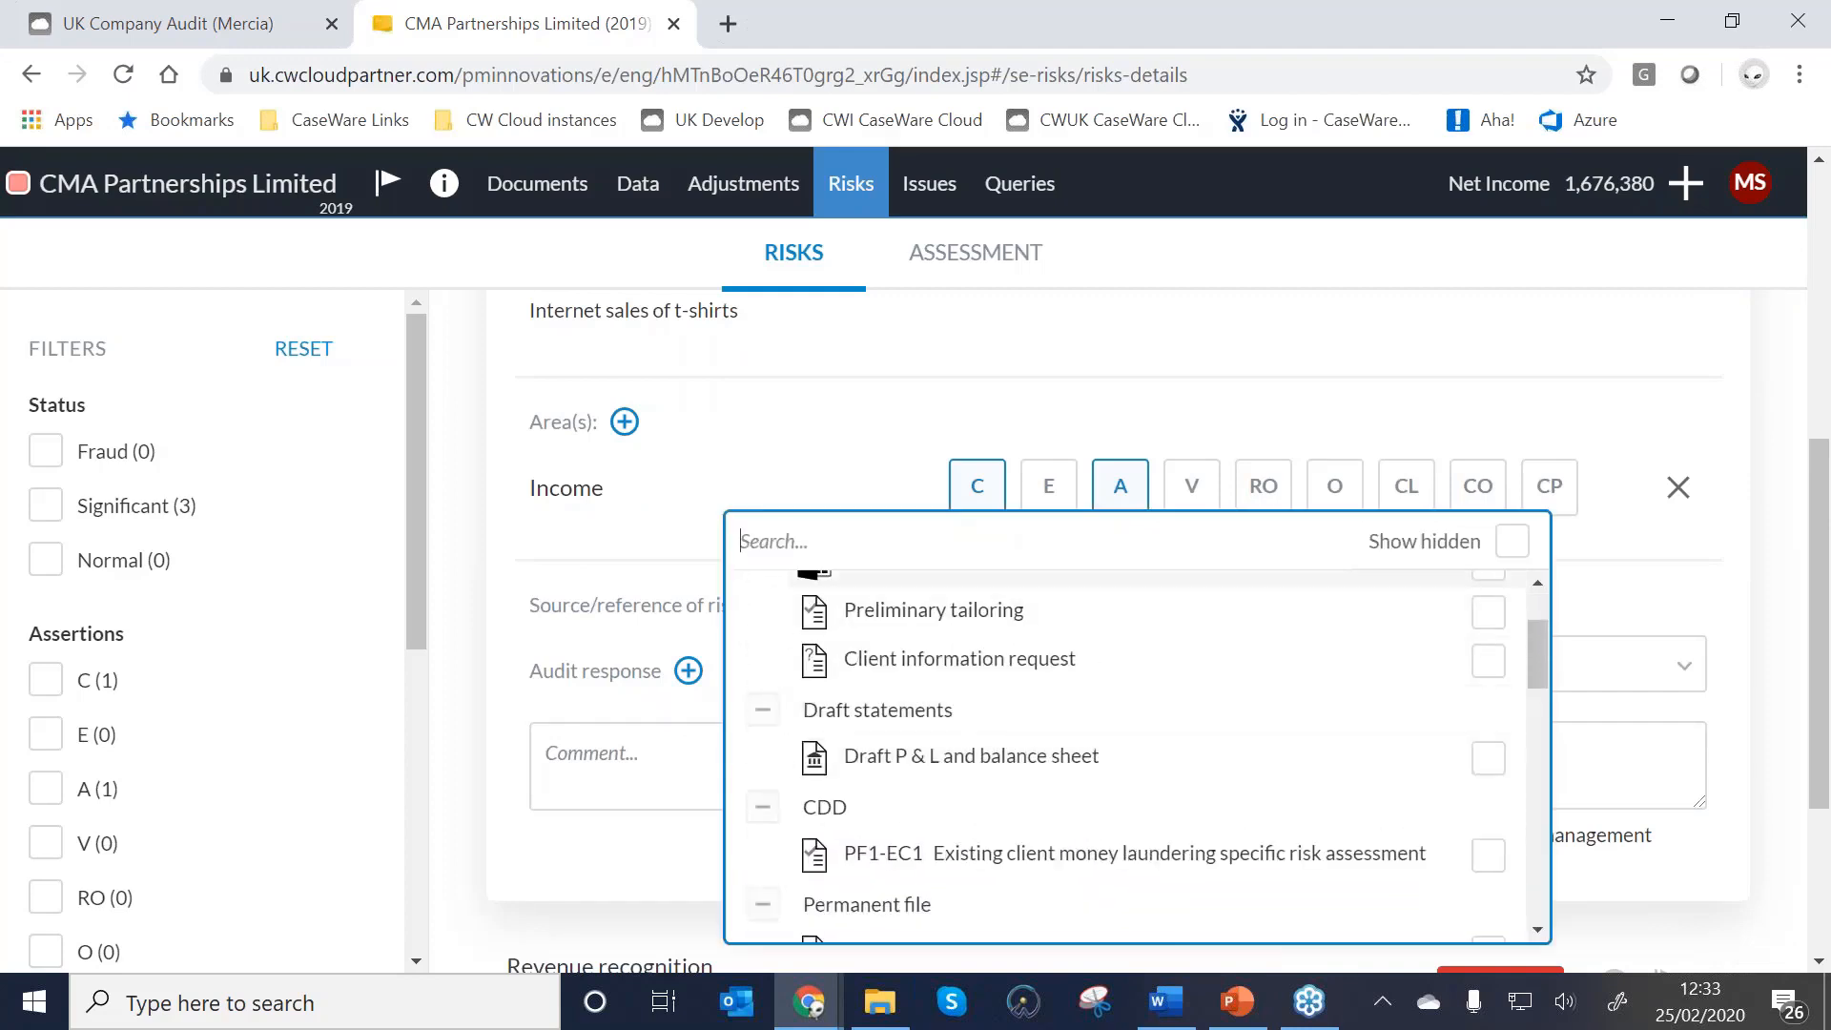
pyautogui.click(813, 531)
pyautogui.write('pf')
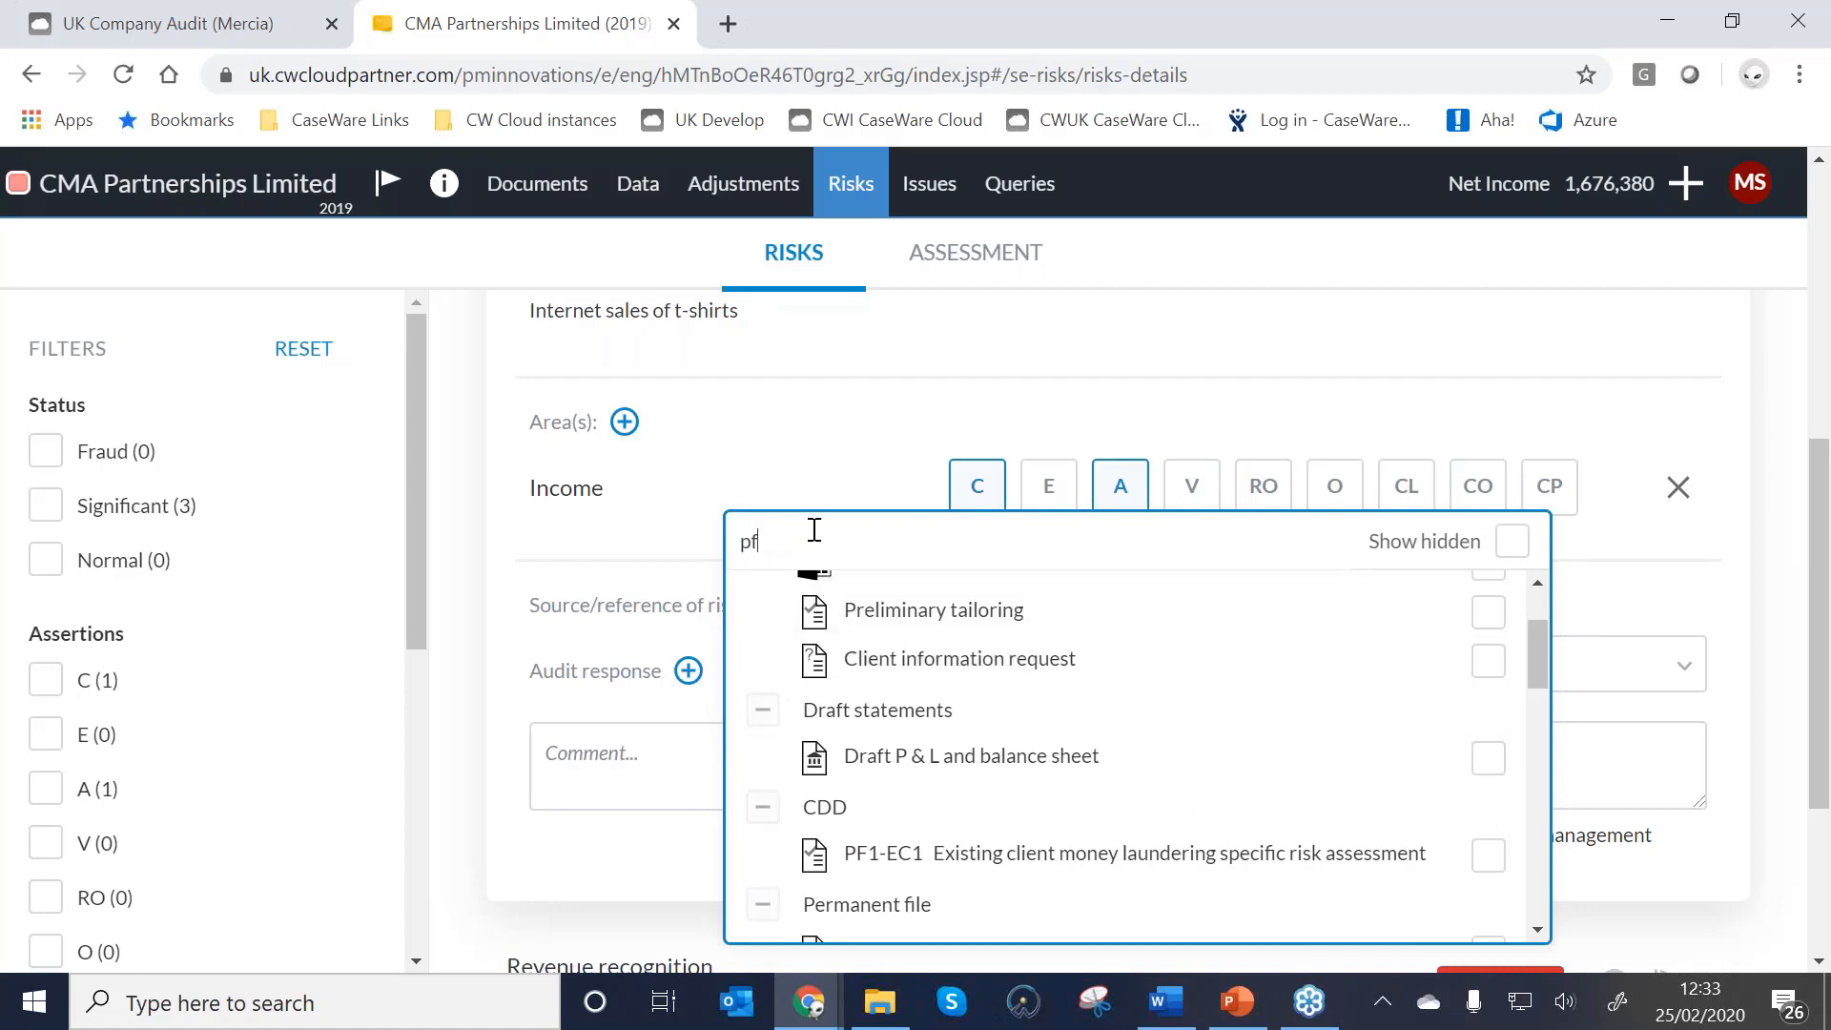
pyautogui.write('3')
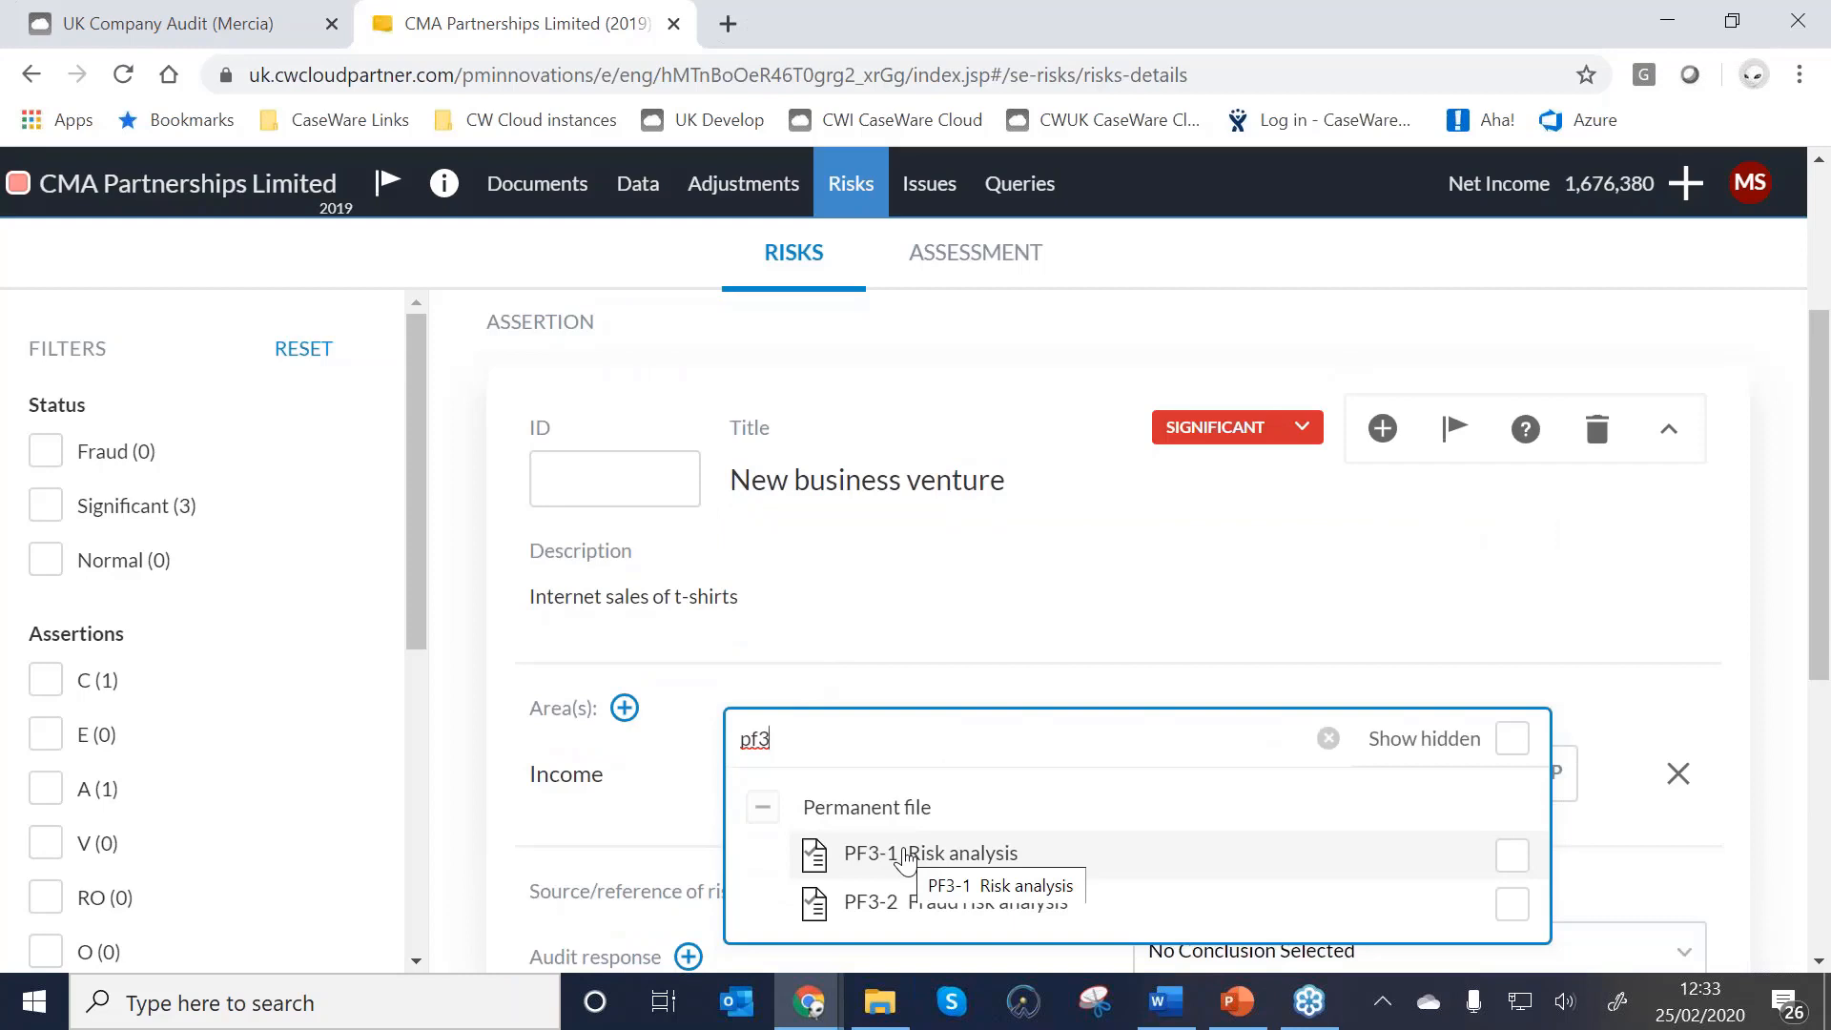
pyautogui.click(906, 861)
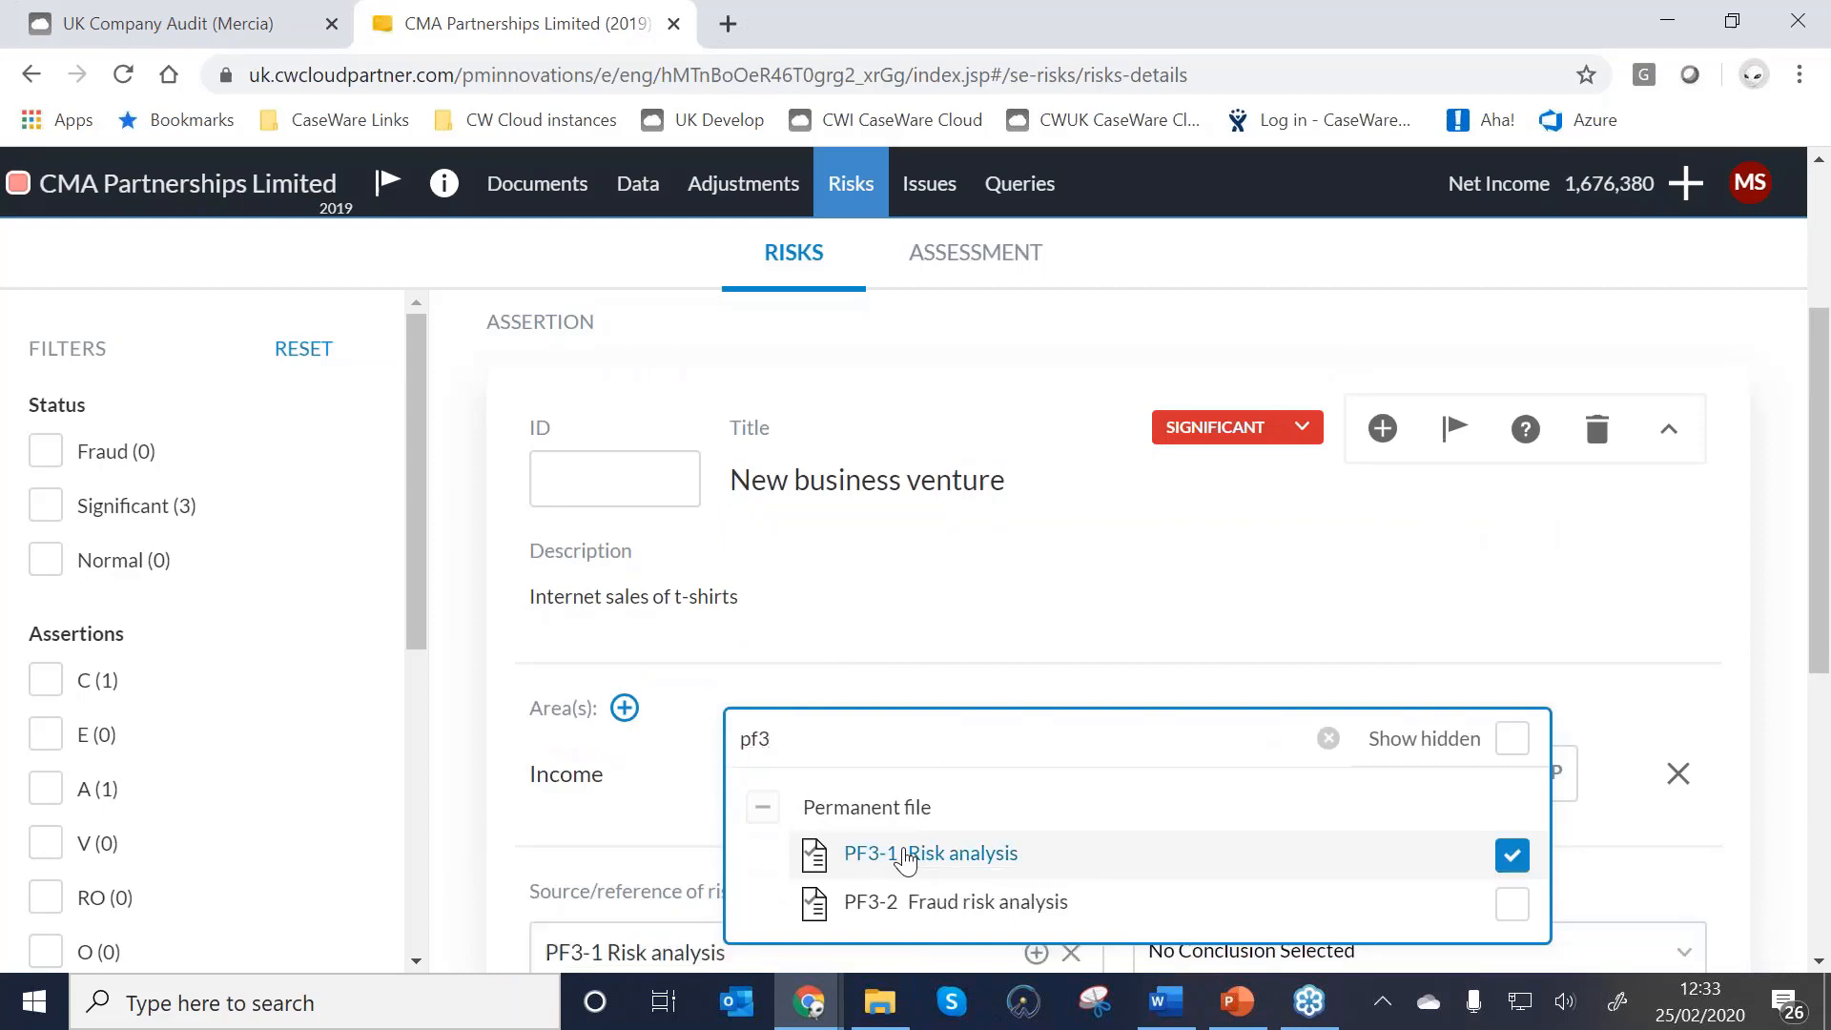
pyautogui.click(672, 760)
# Cite question 8 as the source and follow the link back to PF3-1.
pyautogui.scroll(-3, 859, 715)
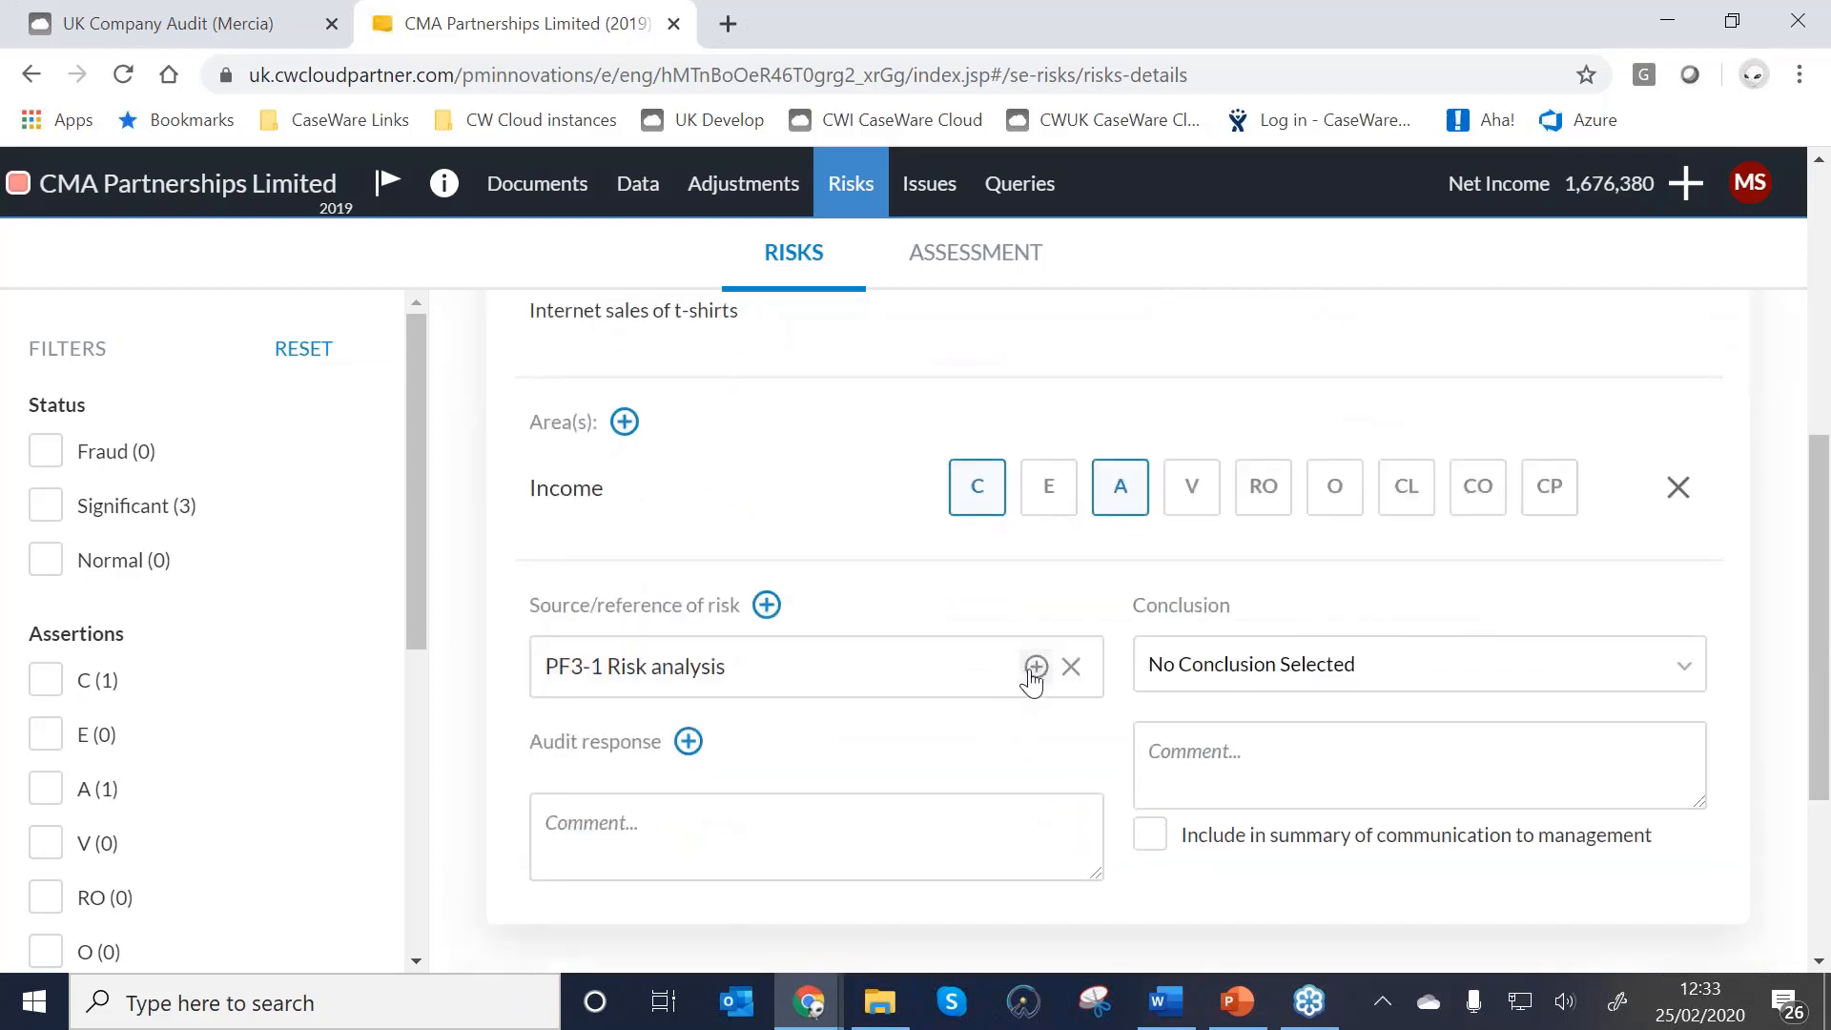
pyautogui.click(1035, 666)
pyautogui.scroll(-3, 1119, 702)
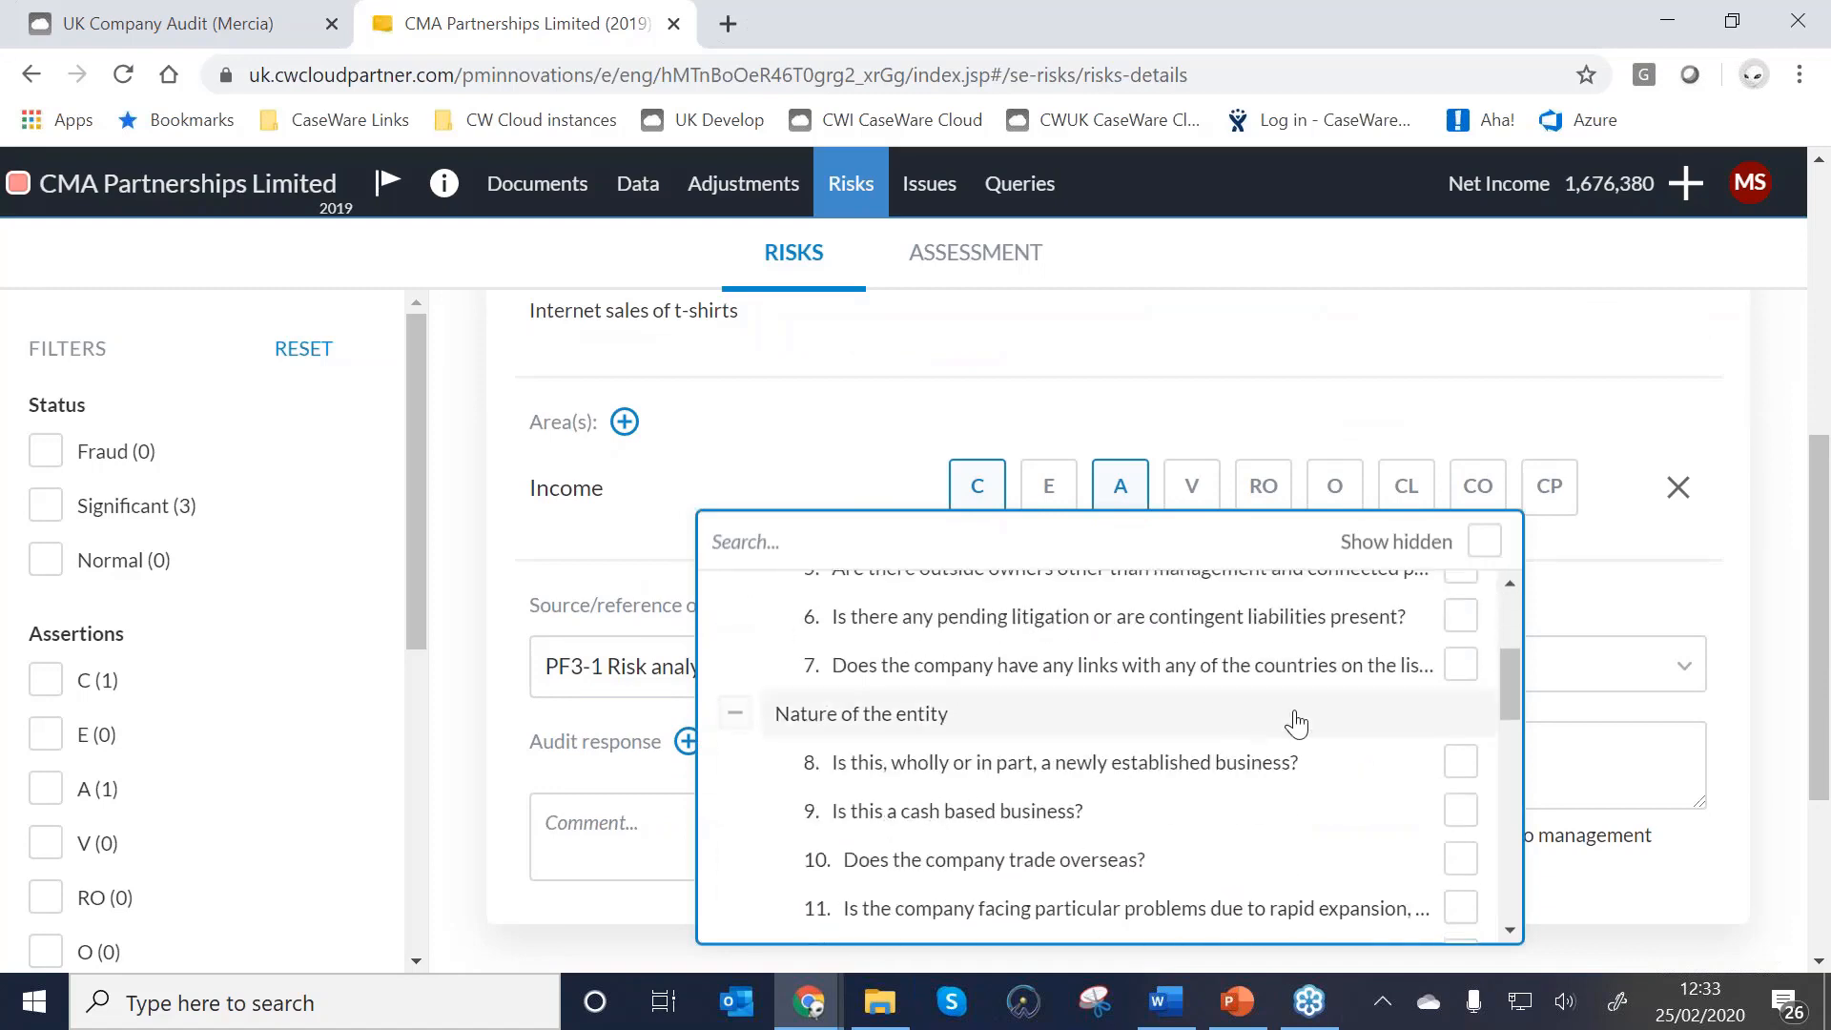
pyautogui.click(1457, 763)
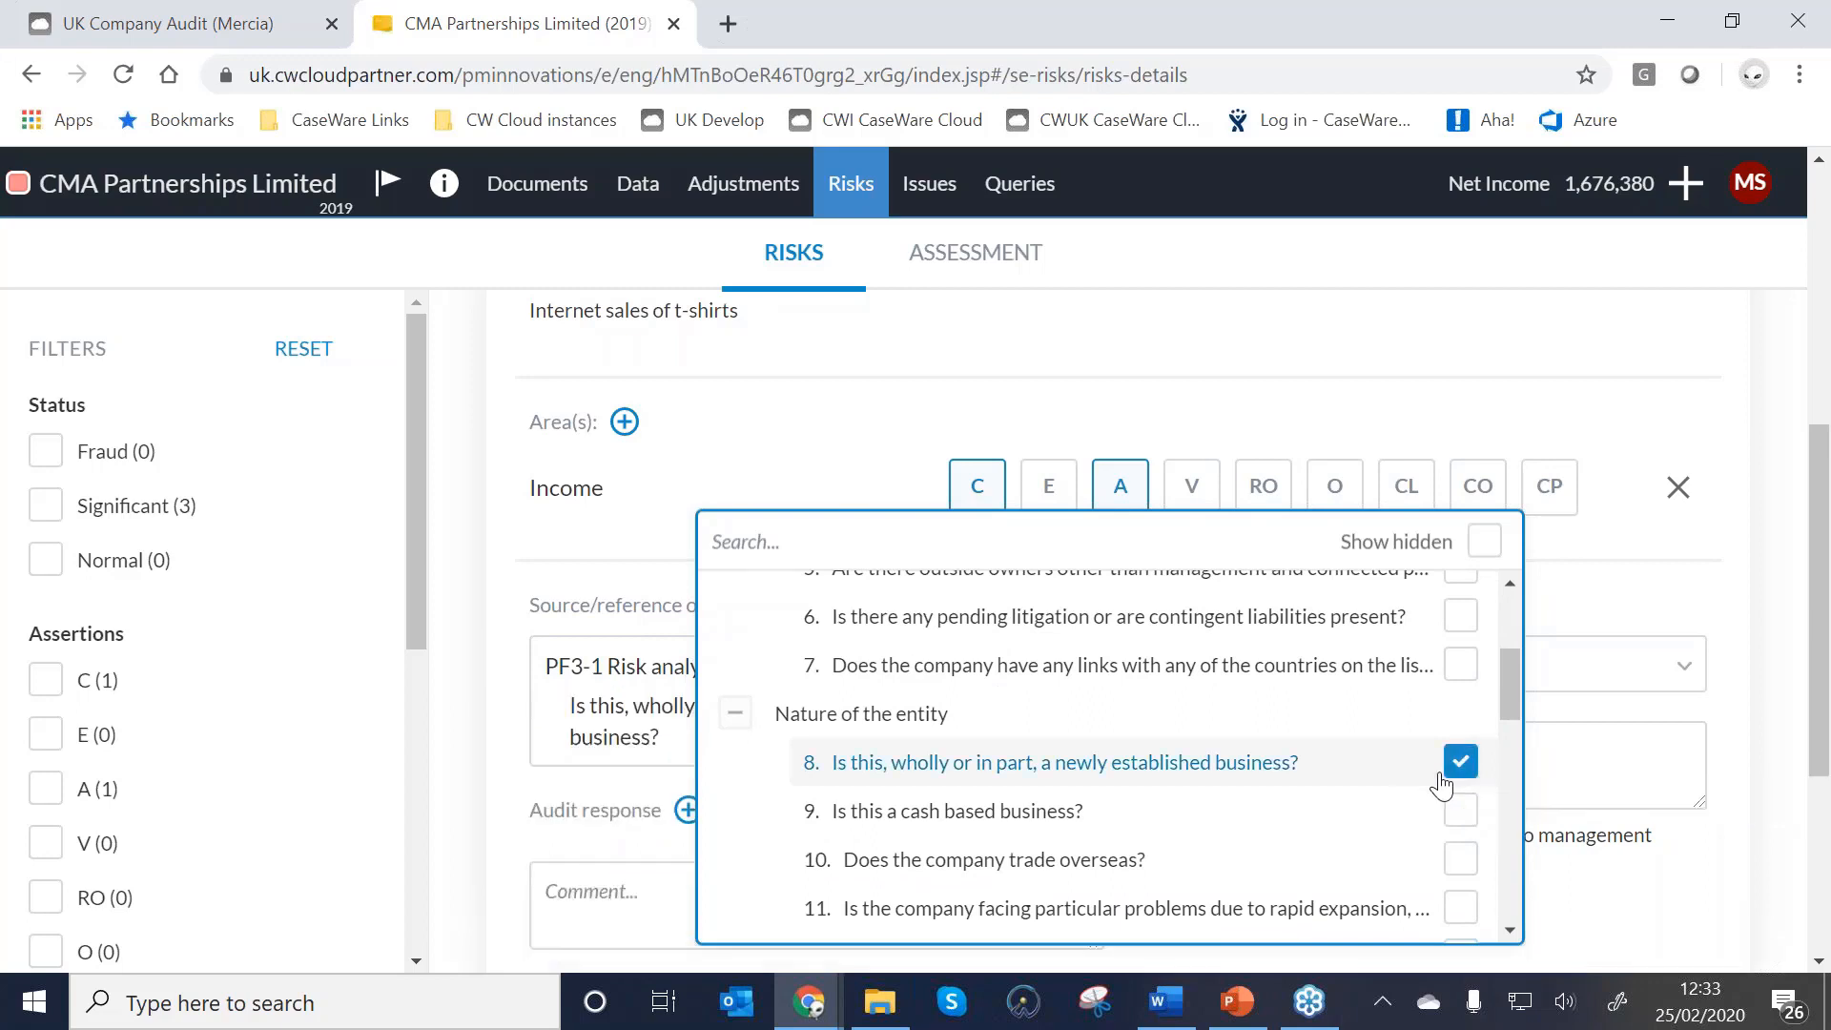
pyautogui.click(567, 555)
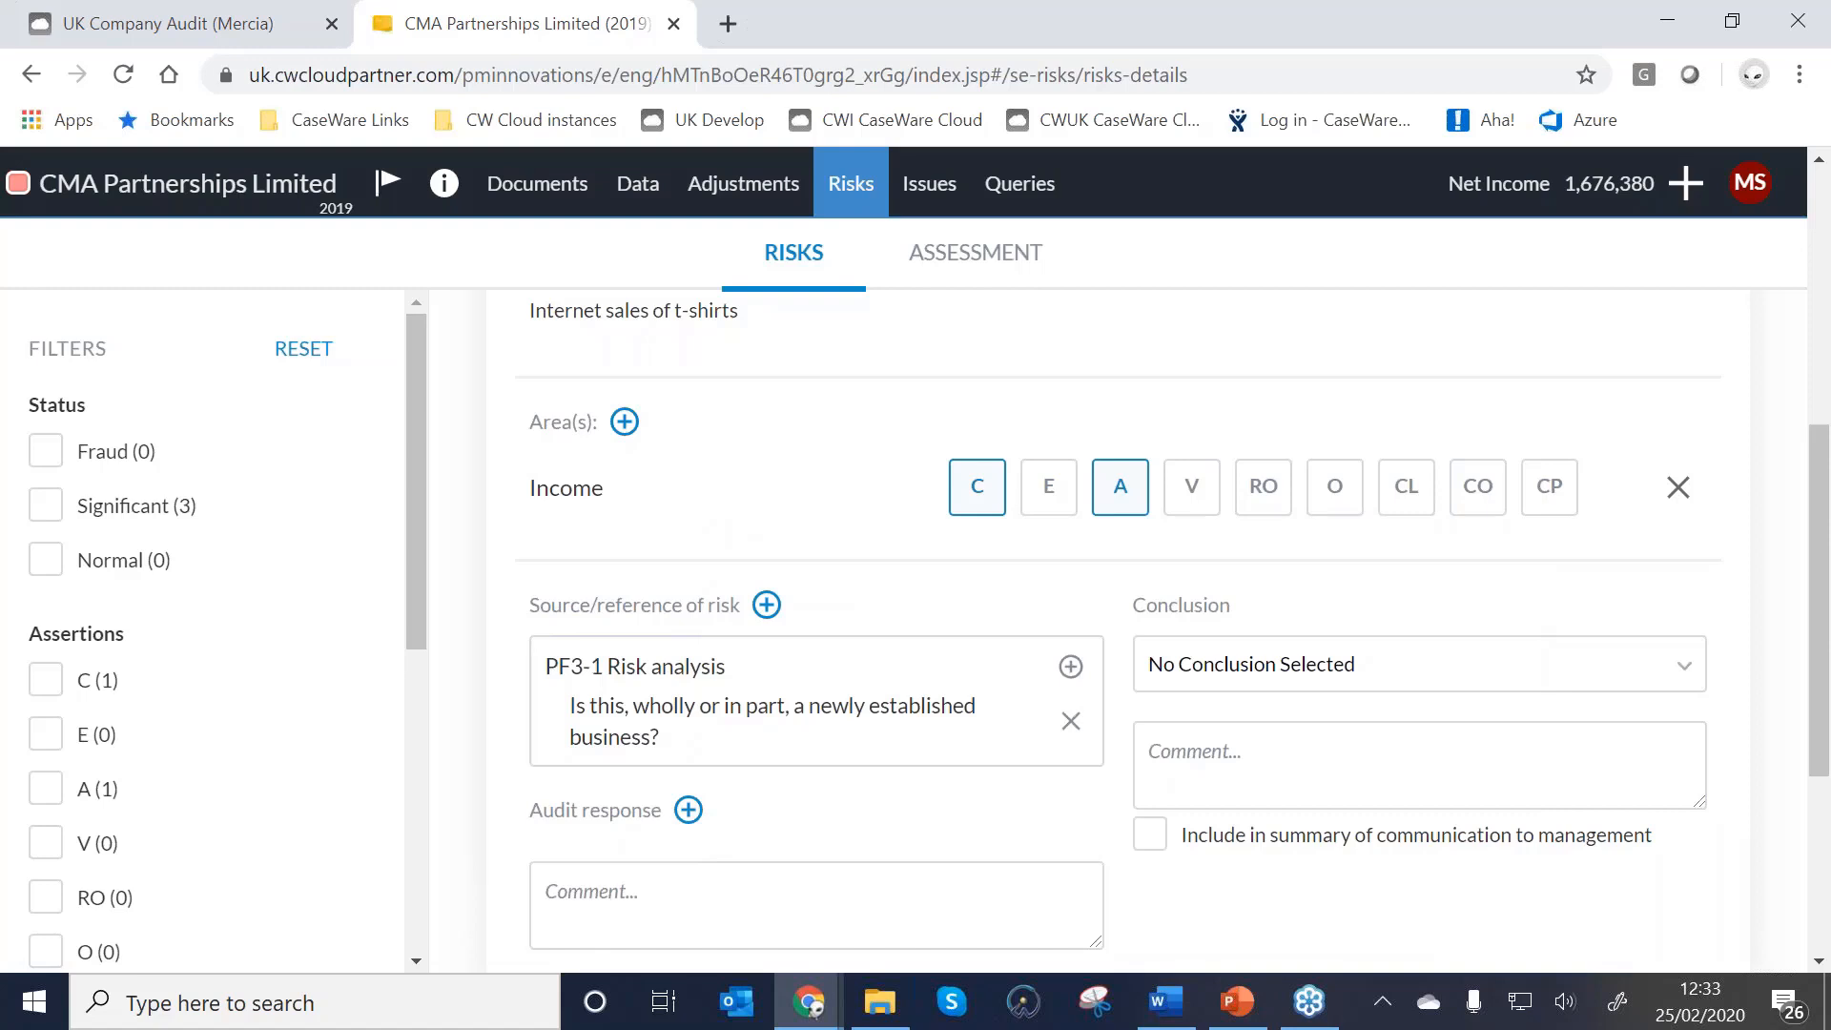
pyautogui.click(603, 722)
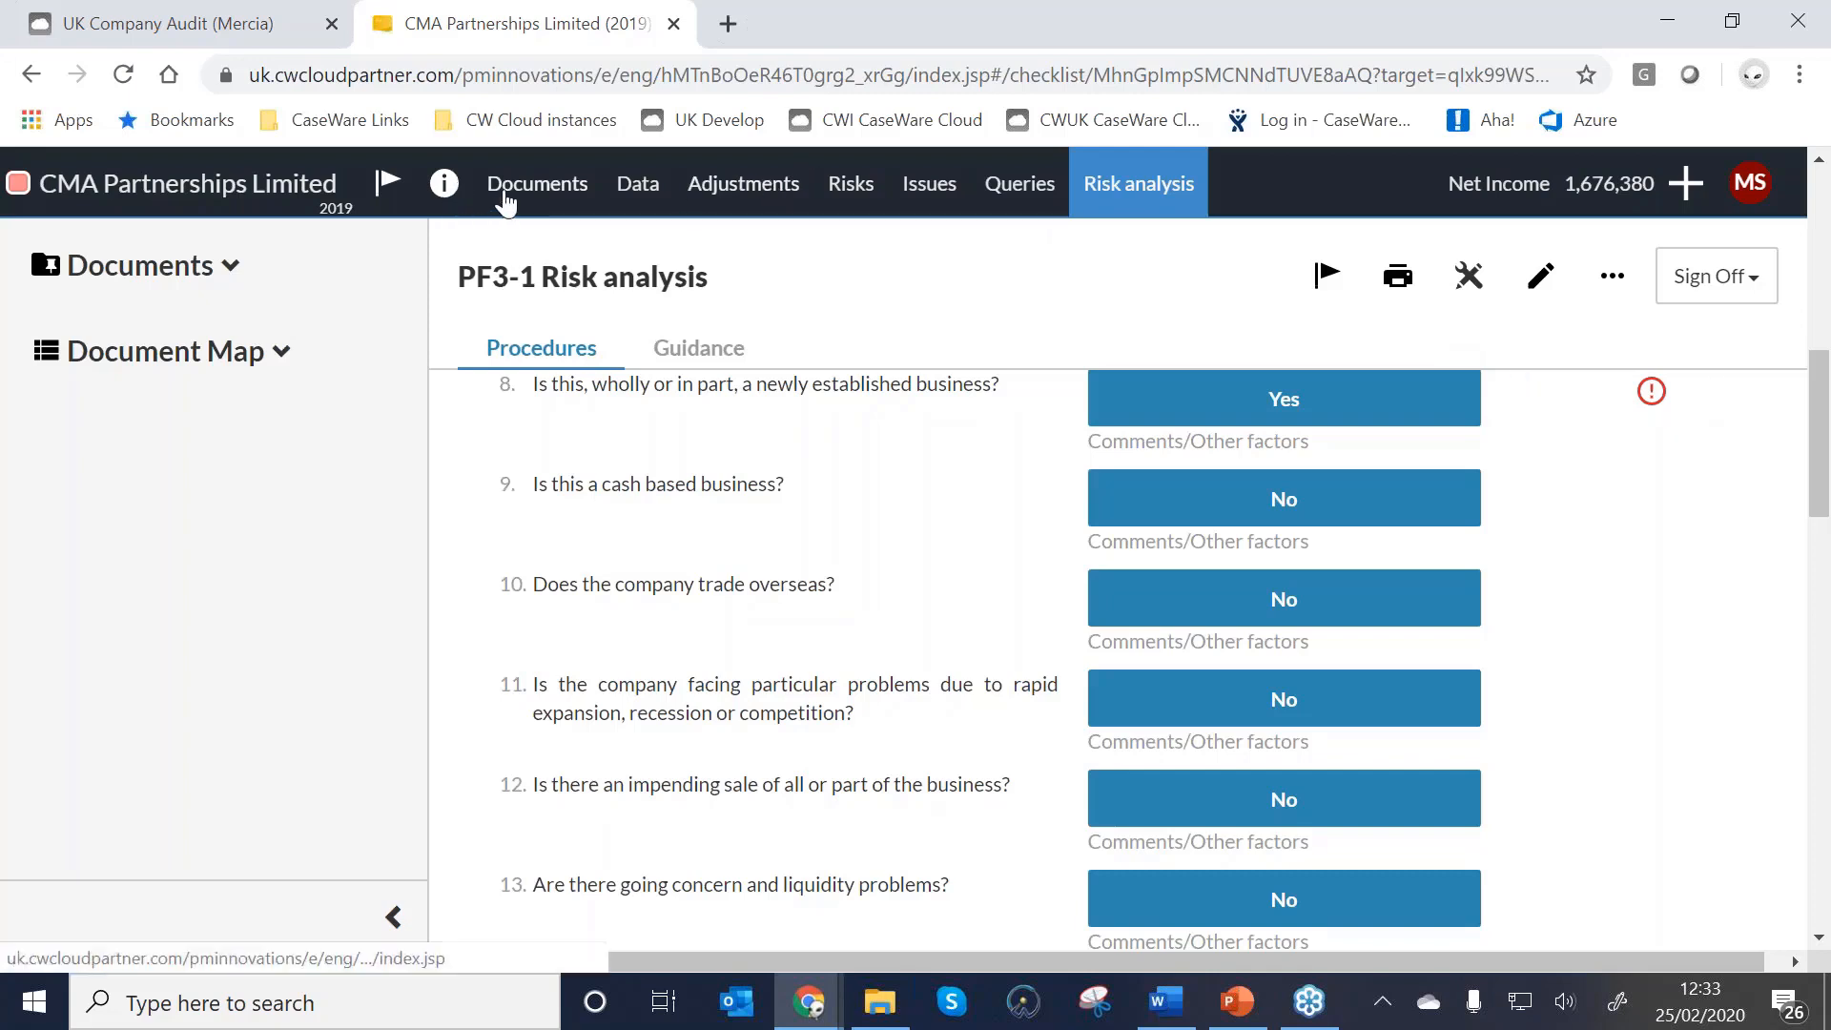
# Open B41 Materiality from the Planning documents and bring the Overall Materiality table into view.
pyautogui.click(505, 196)
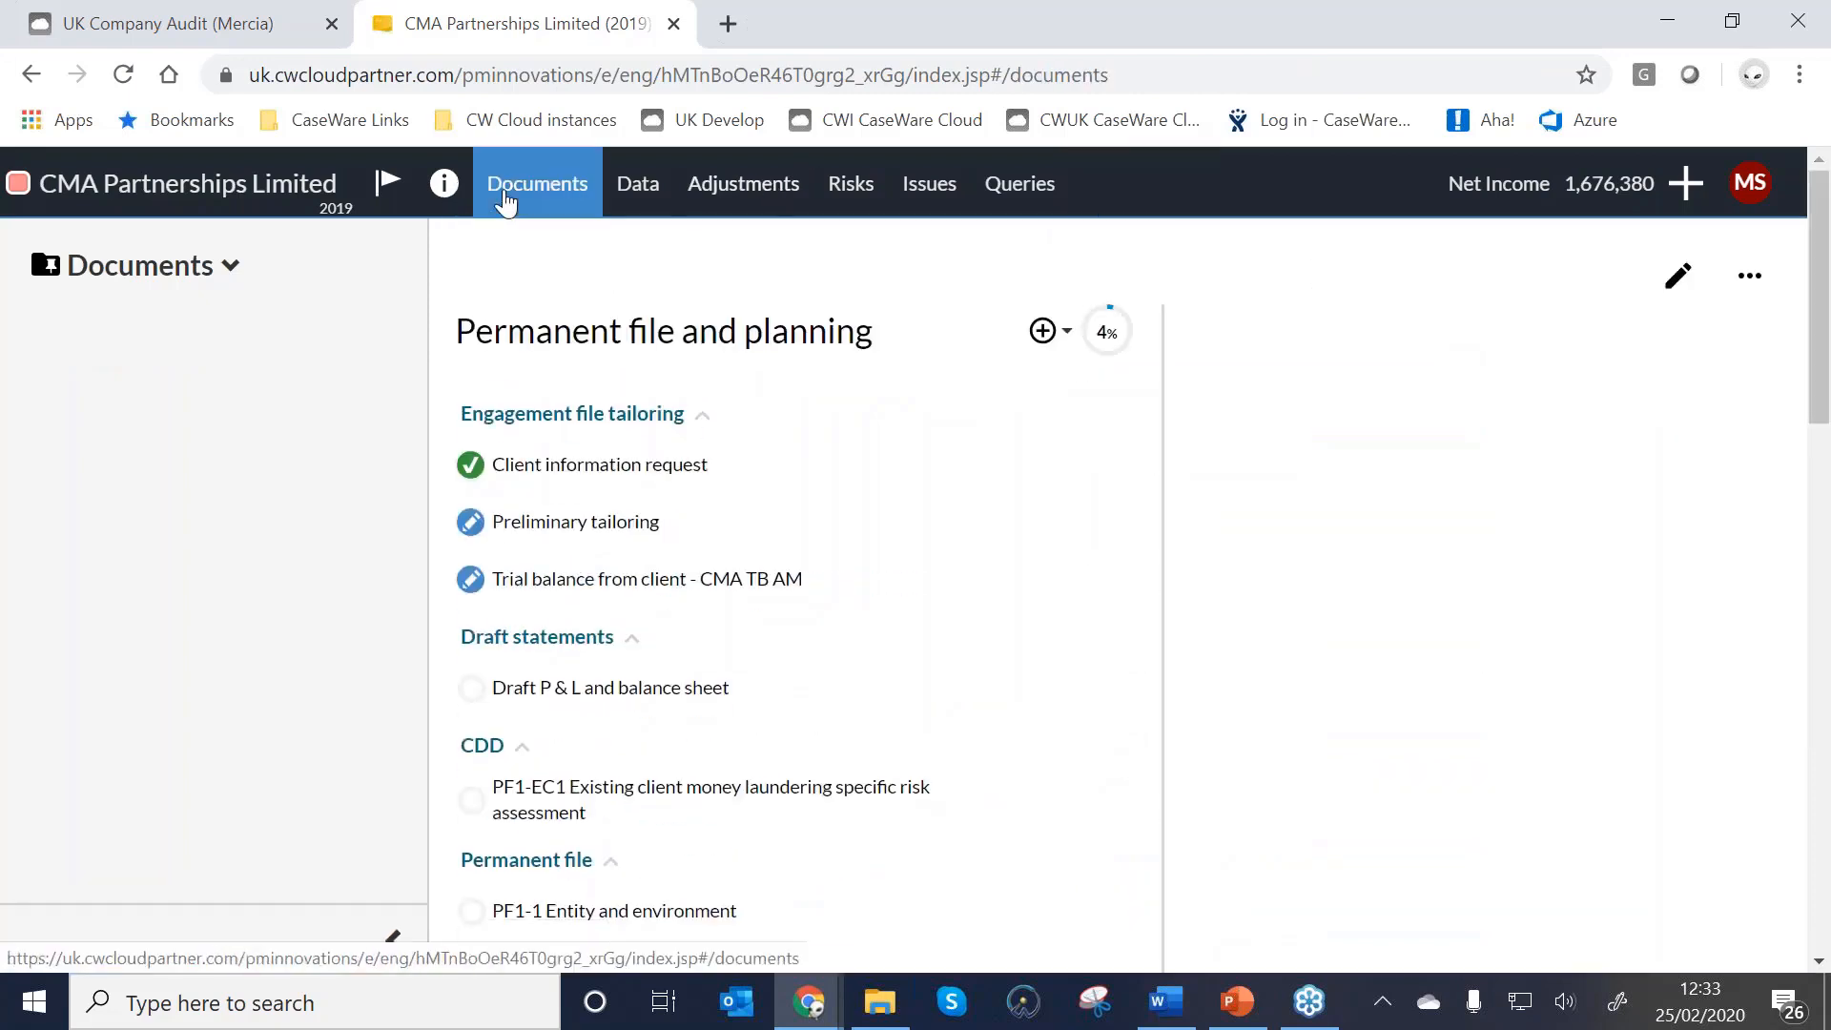
pyautogui.scroll(-10, 560, 506)
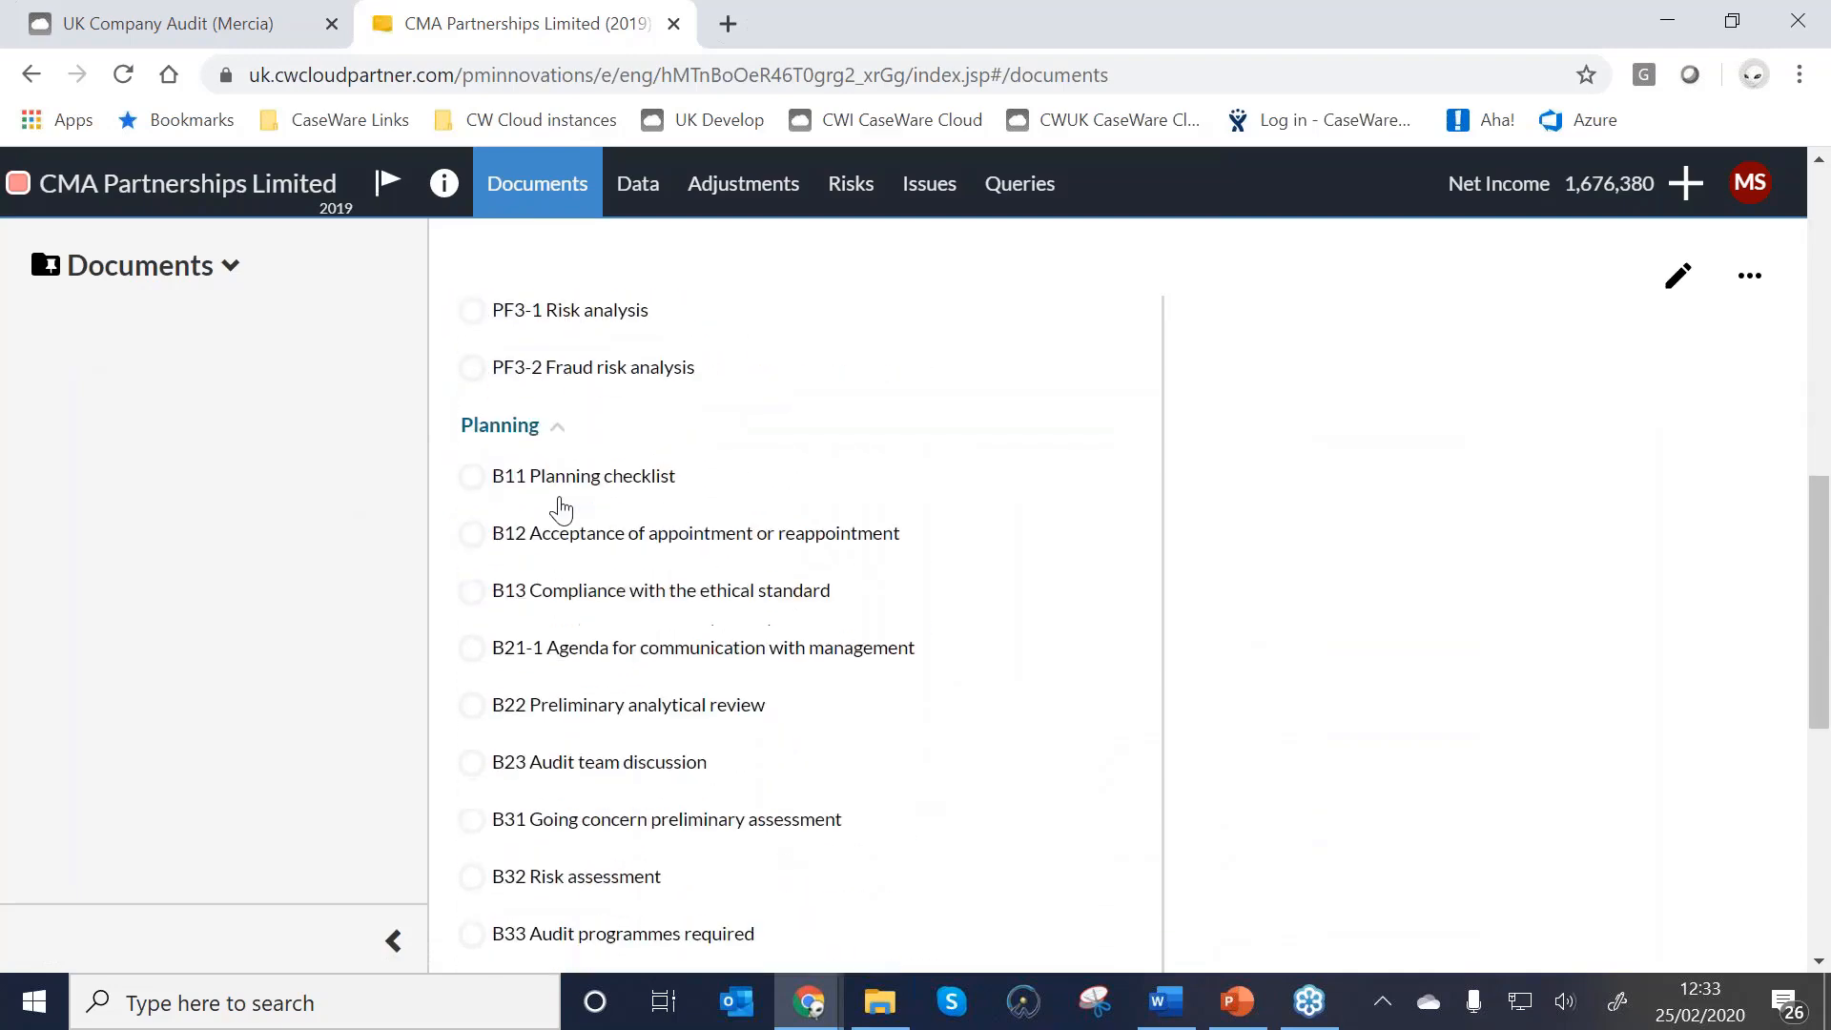
pyautogui.scroll(-5, 560, 506)
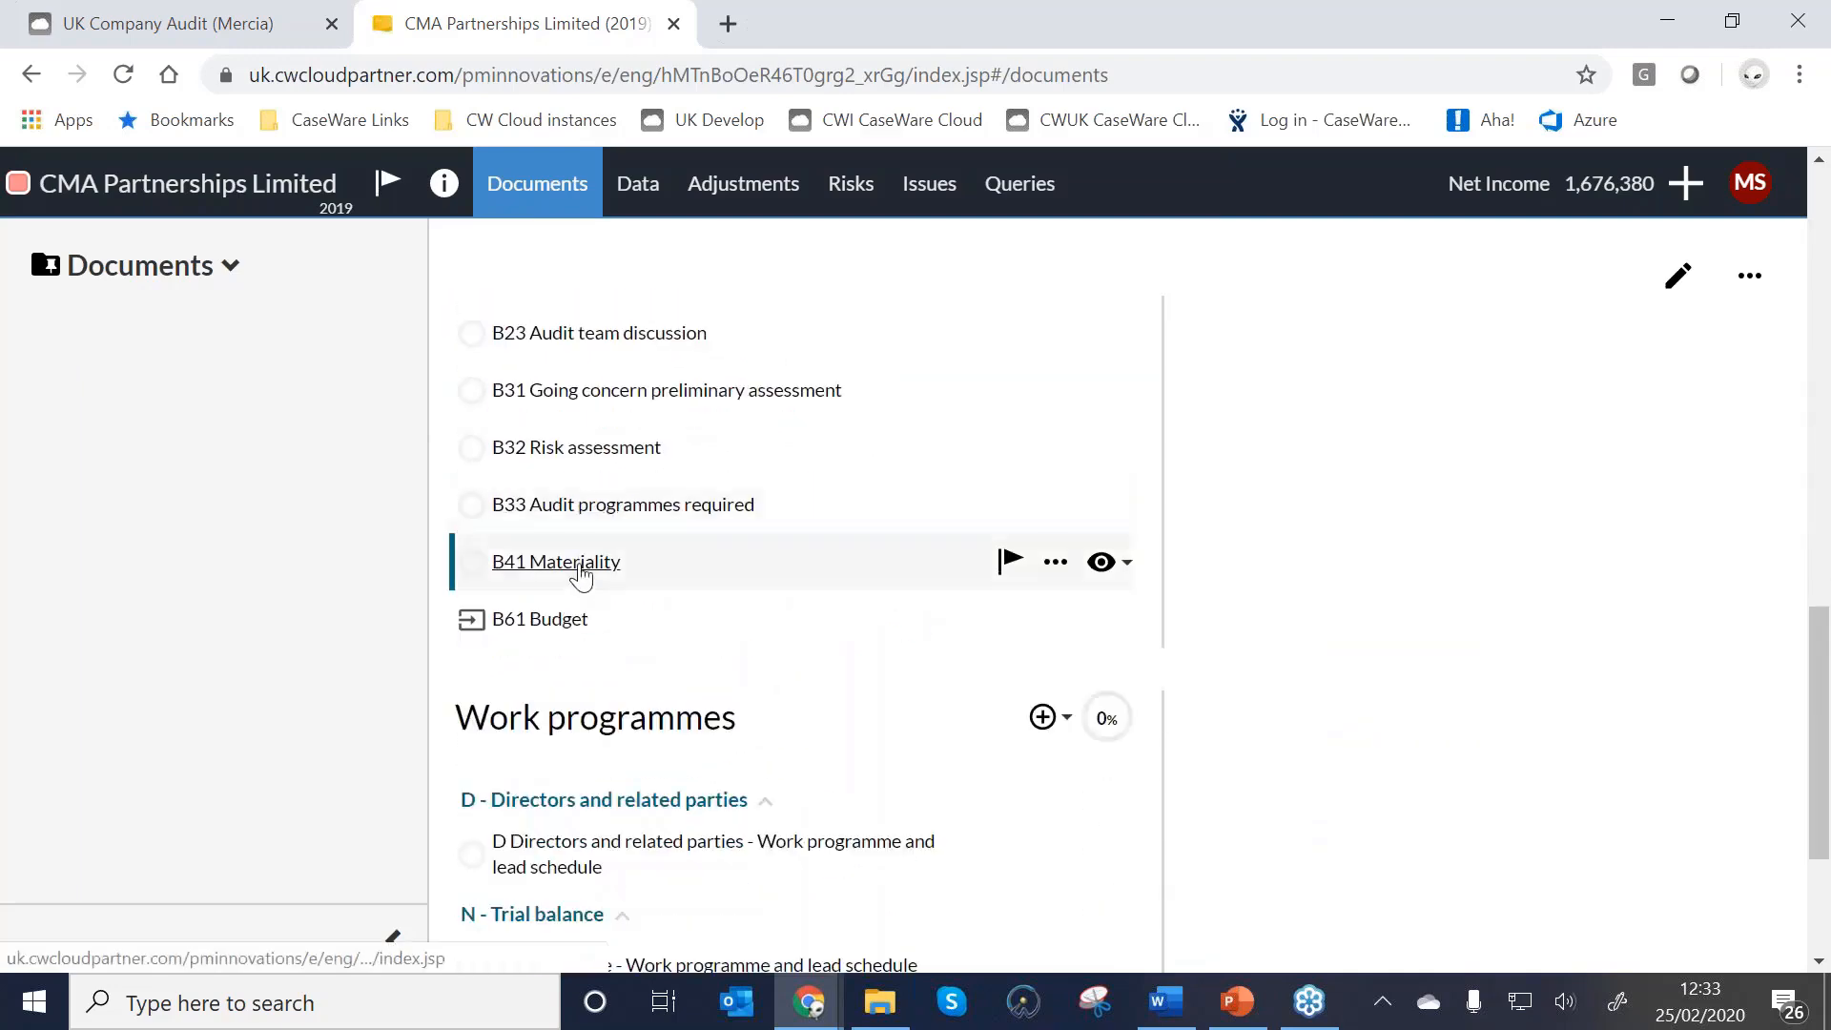
pyautogui.click(579, 571)
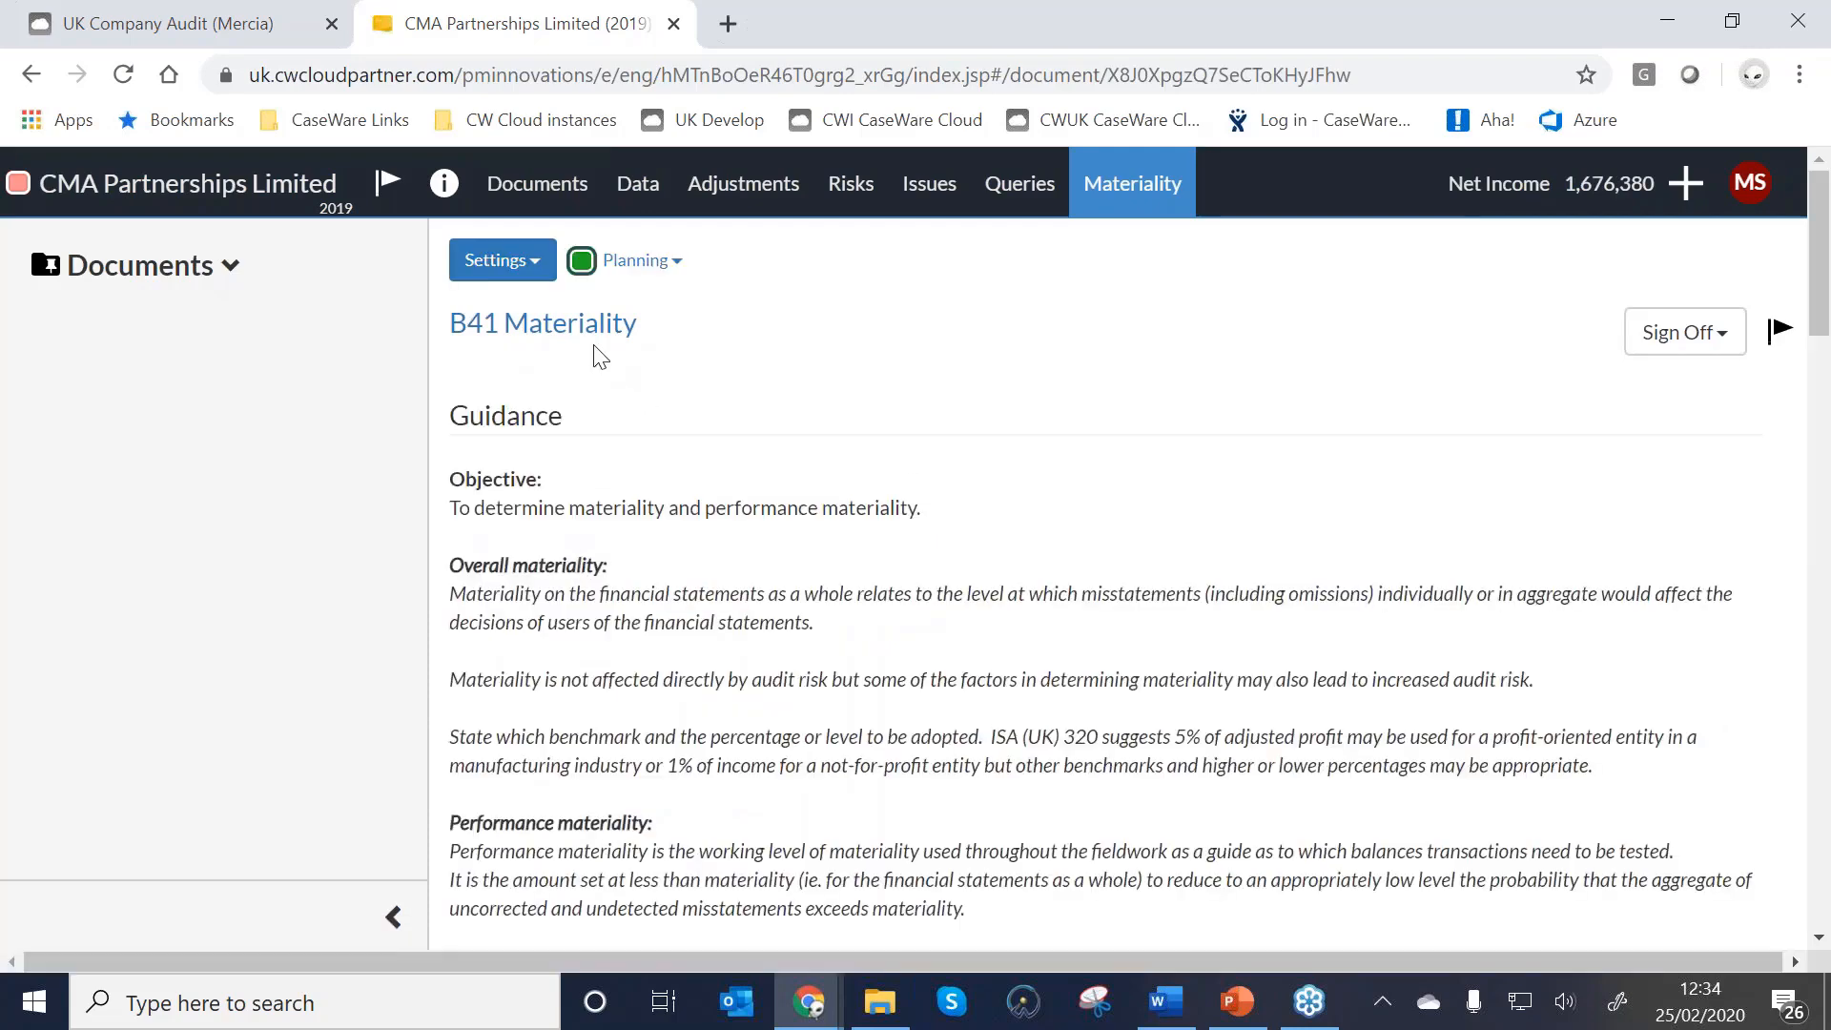
pyautogui.scroll(-1, 825, 437)
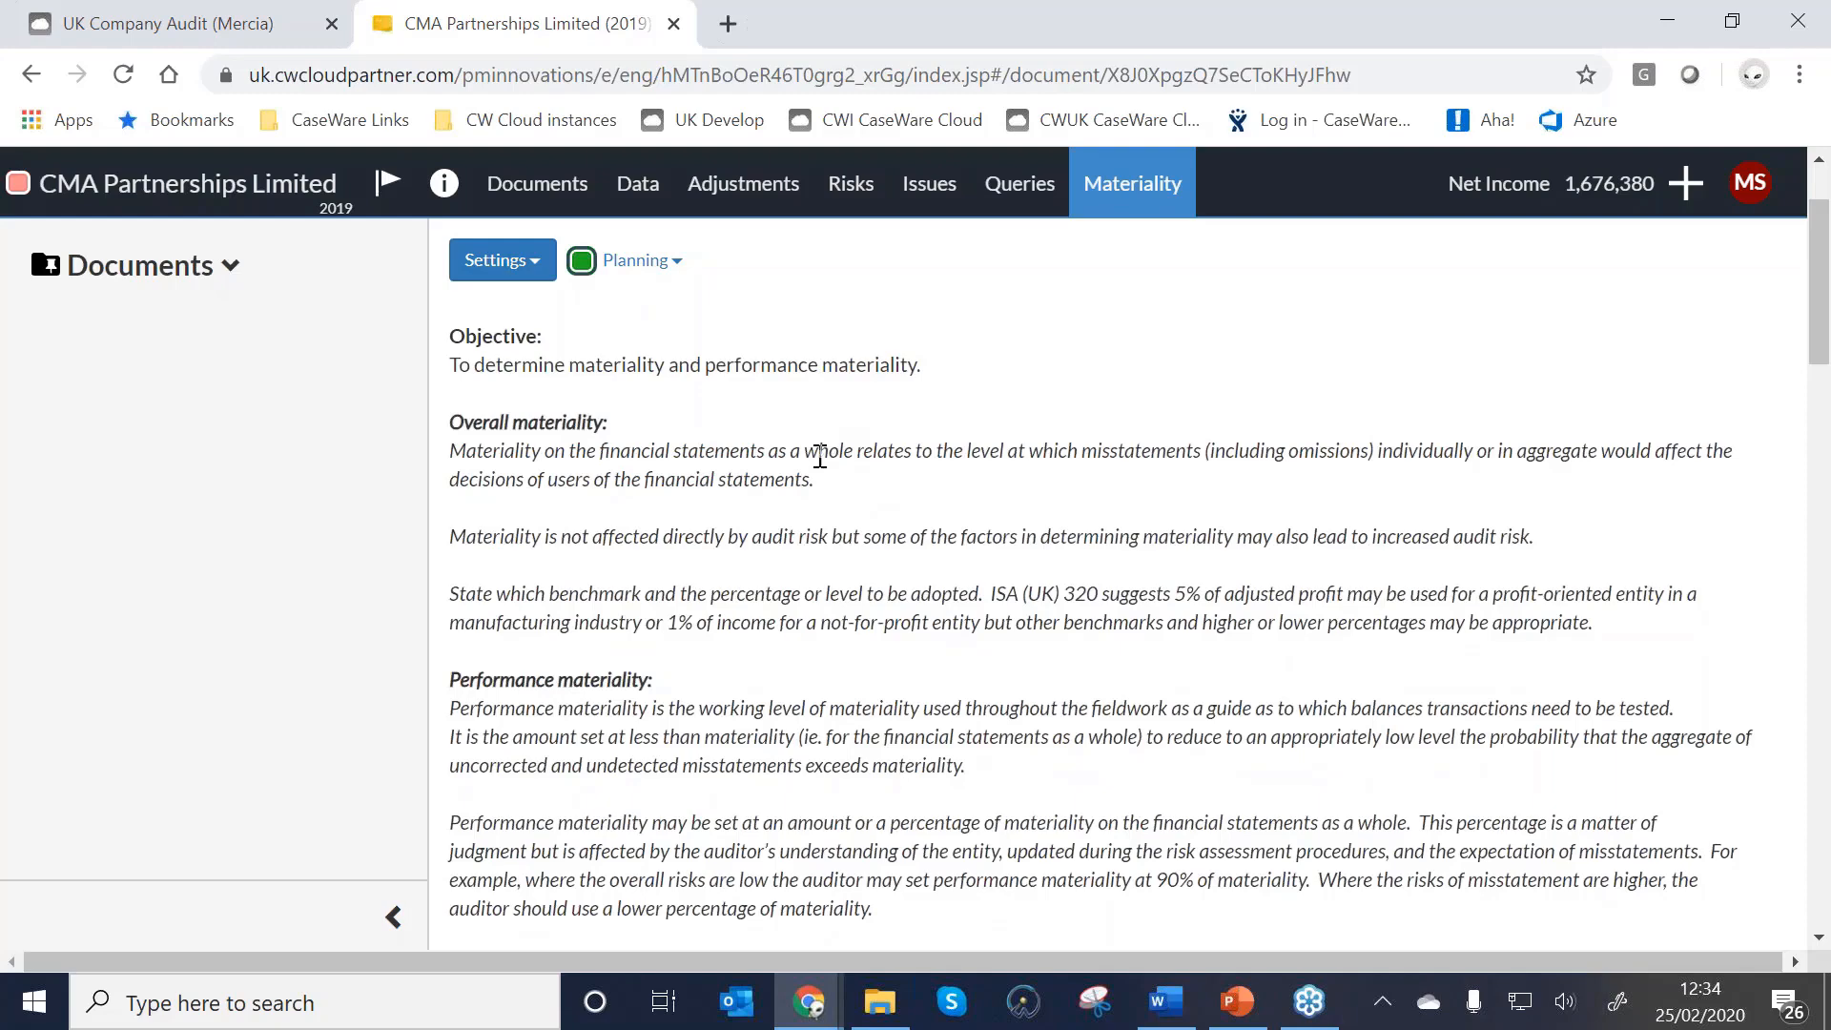
pyautogui.scroll(-5, 822, 440)
pyautogui.scroll(-1, 820, 456)
pyautogui.scroll(1, 820, 457)
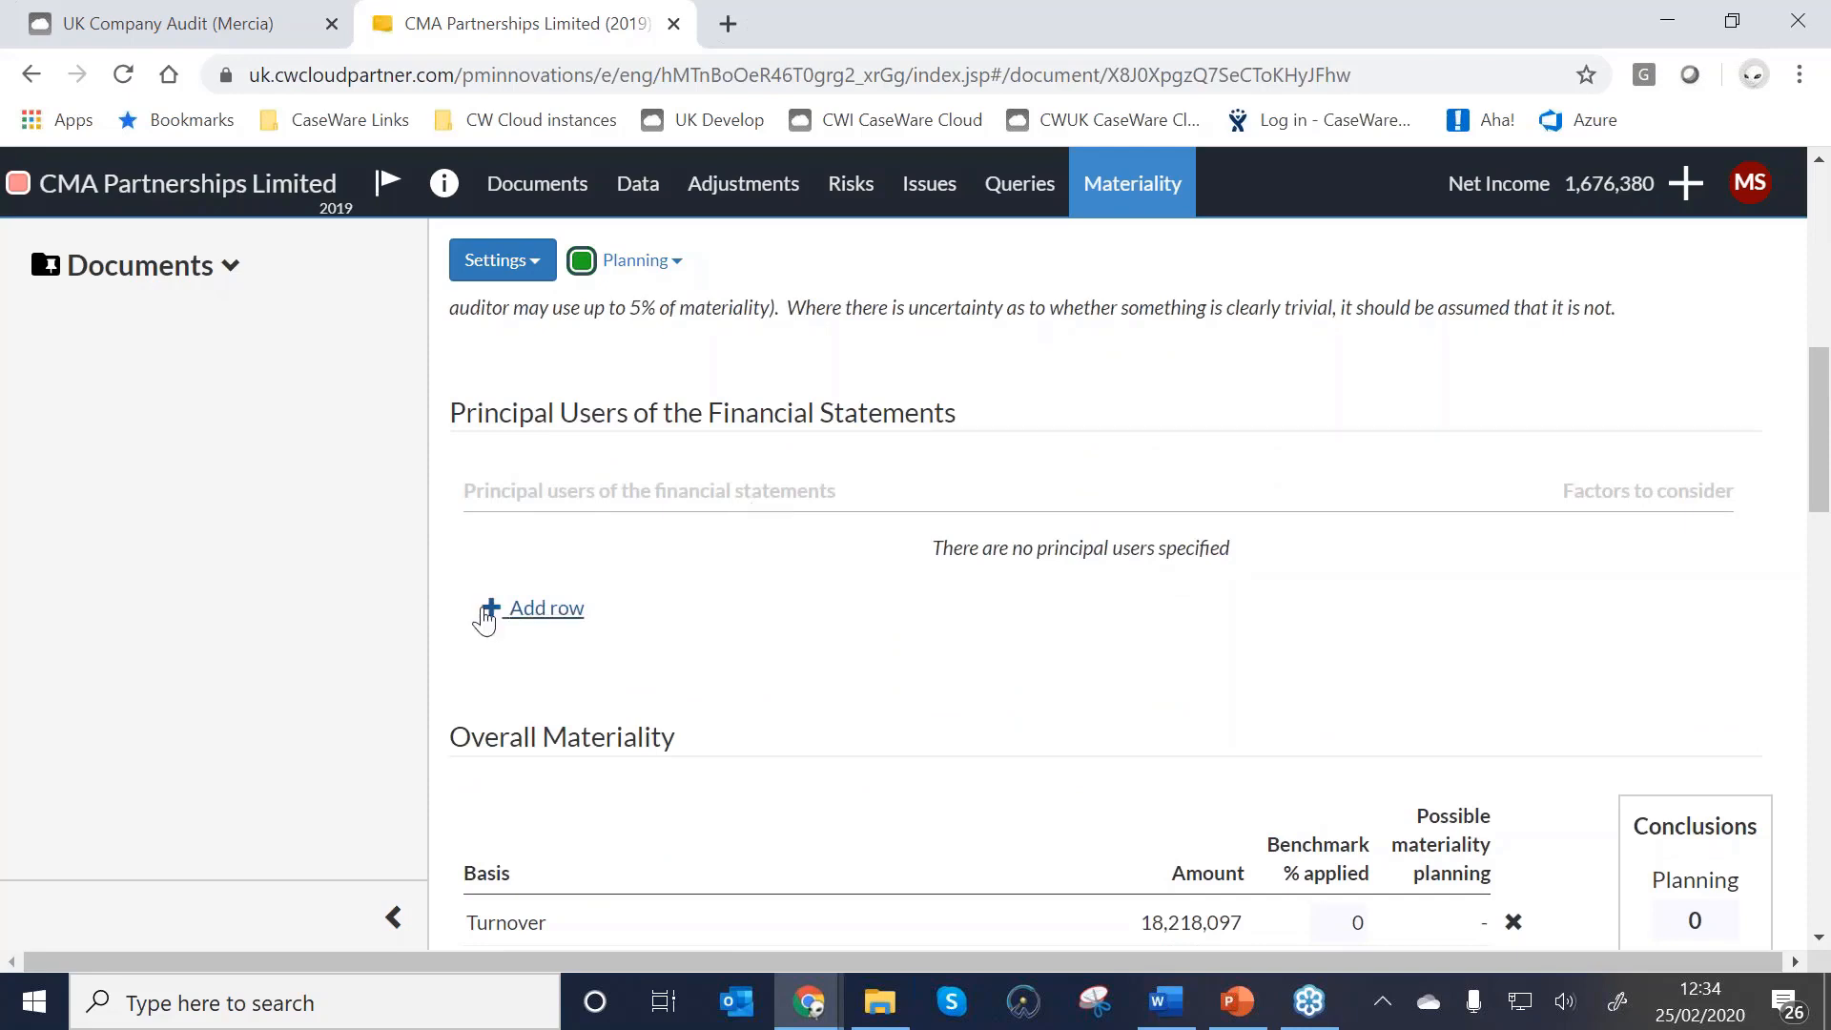
pyautogui.scroll(-1, 484, 618)
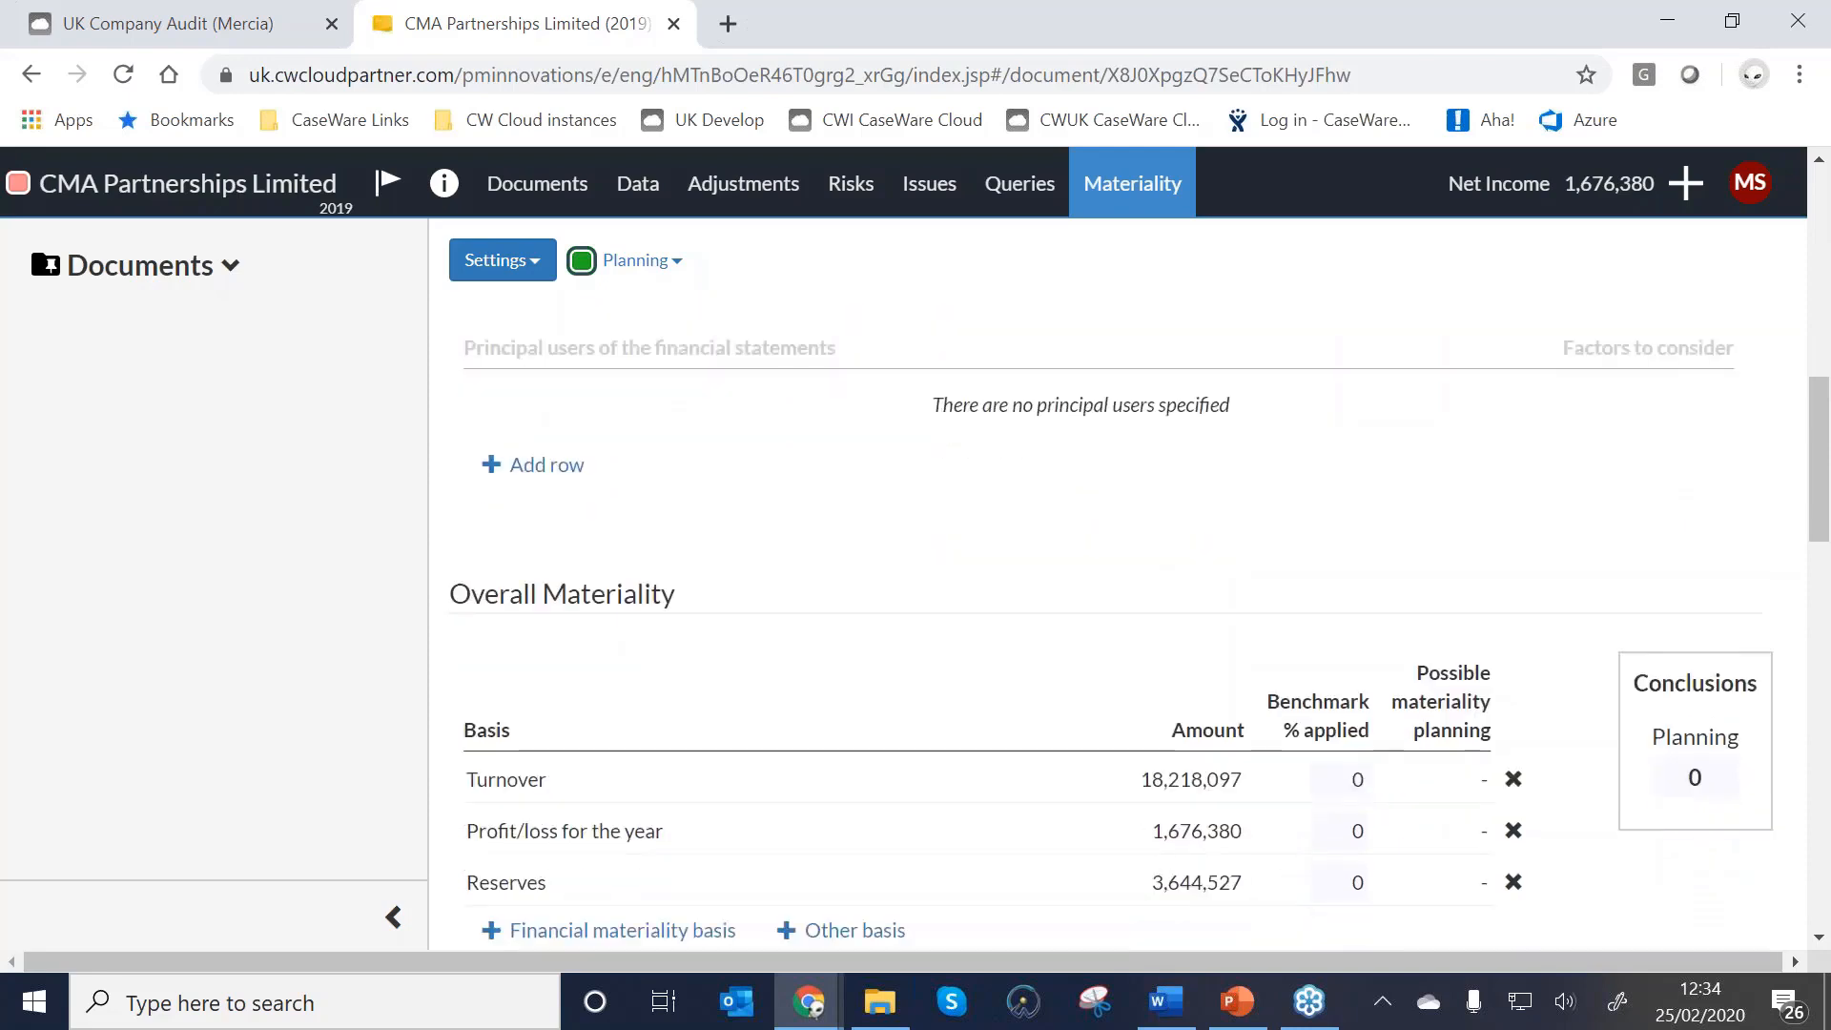
pyautogui.scroll(3, 708, 605)
pyautogui.scroll(-4, 949, 732)
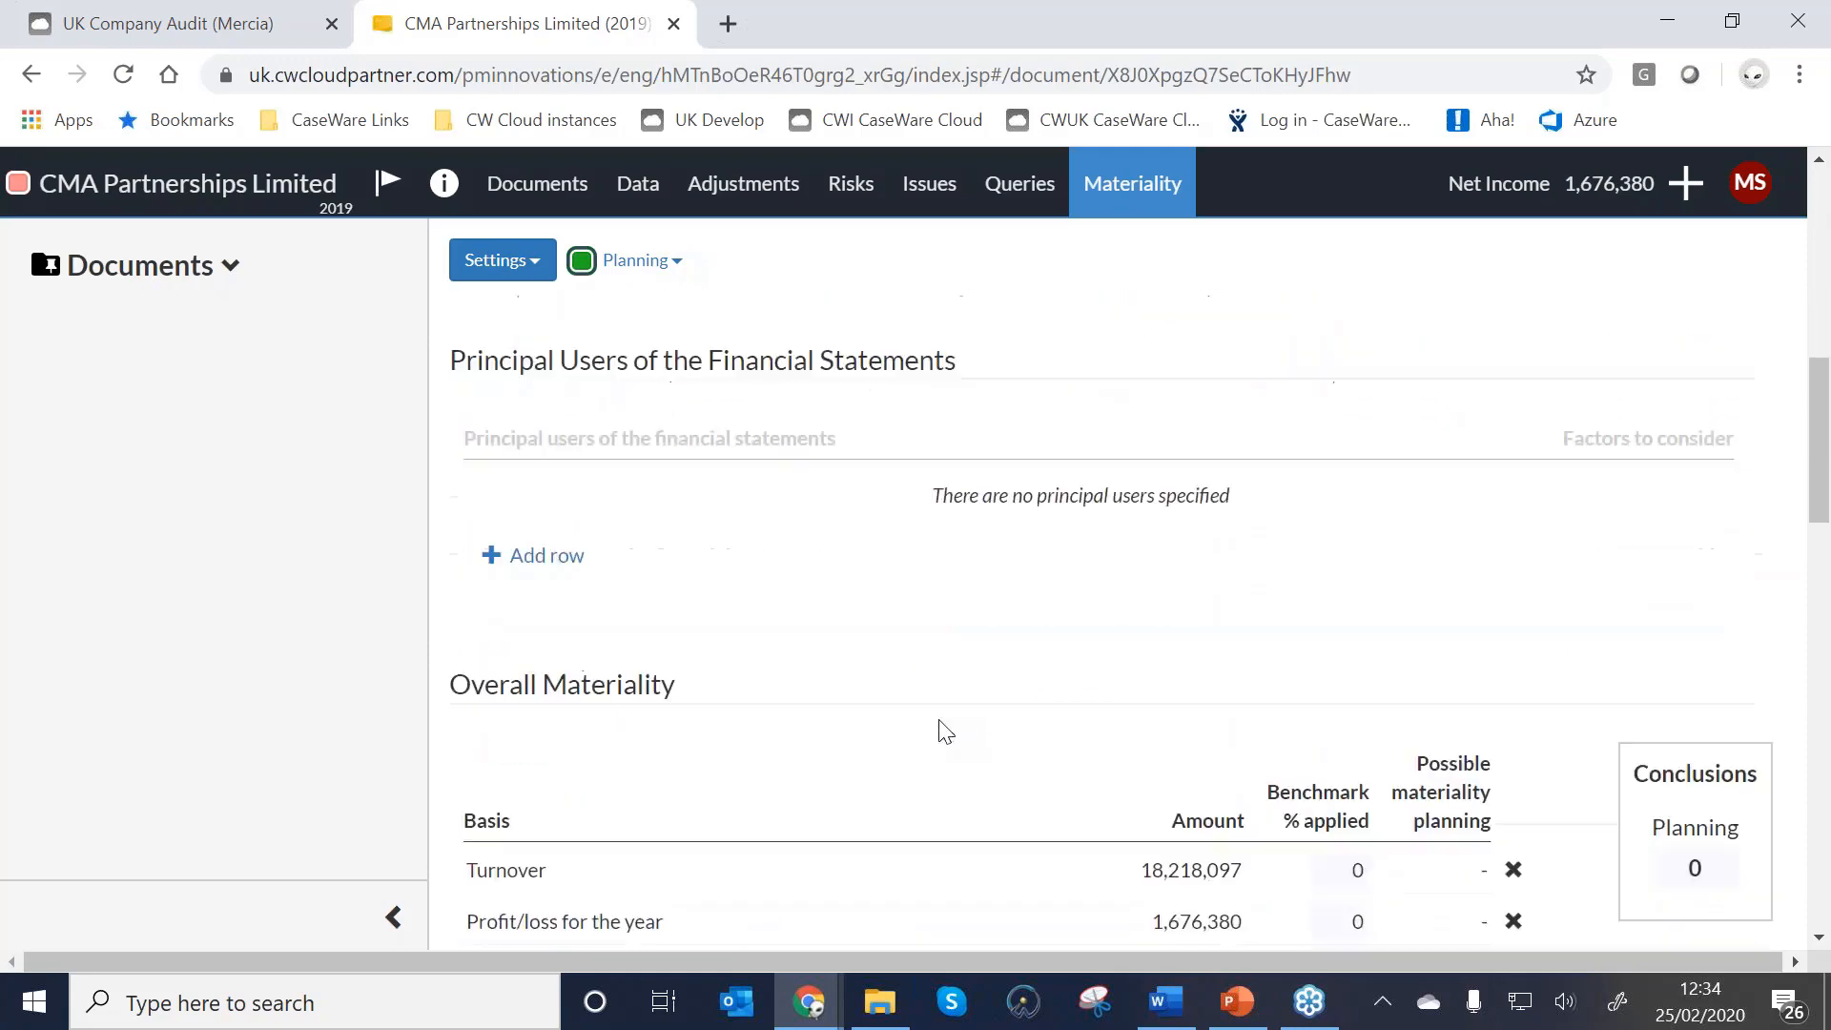
# Apply benchmarks of 1% turnover, 10% profit, 5% reserves and conclude planning materiality at 150000.
pyautogui.click(1364, 645)
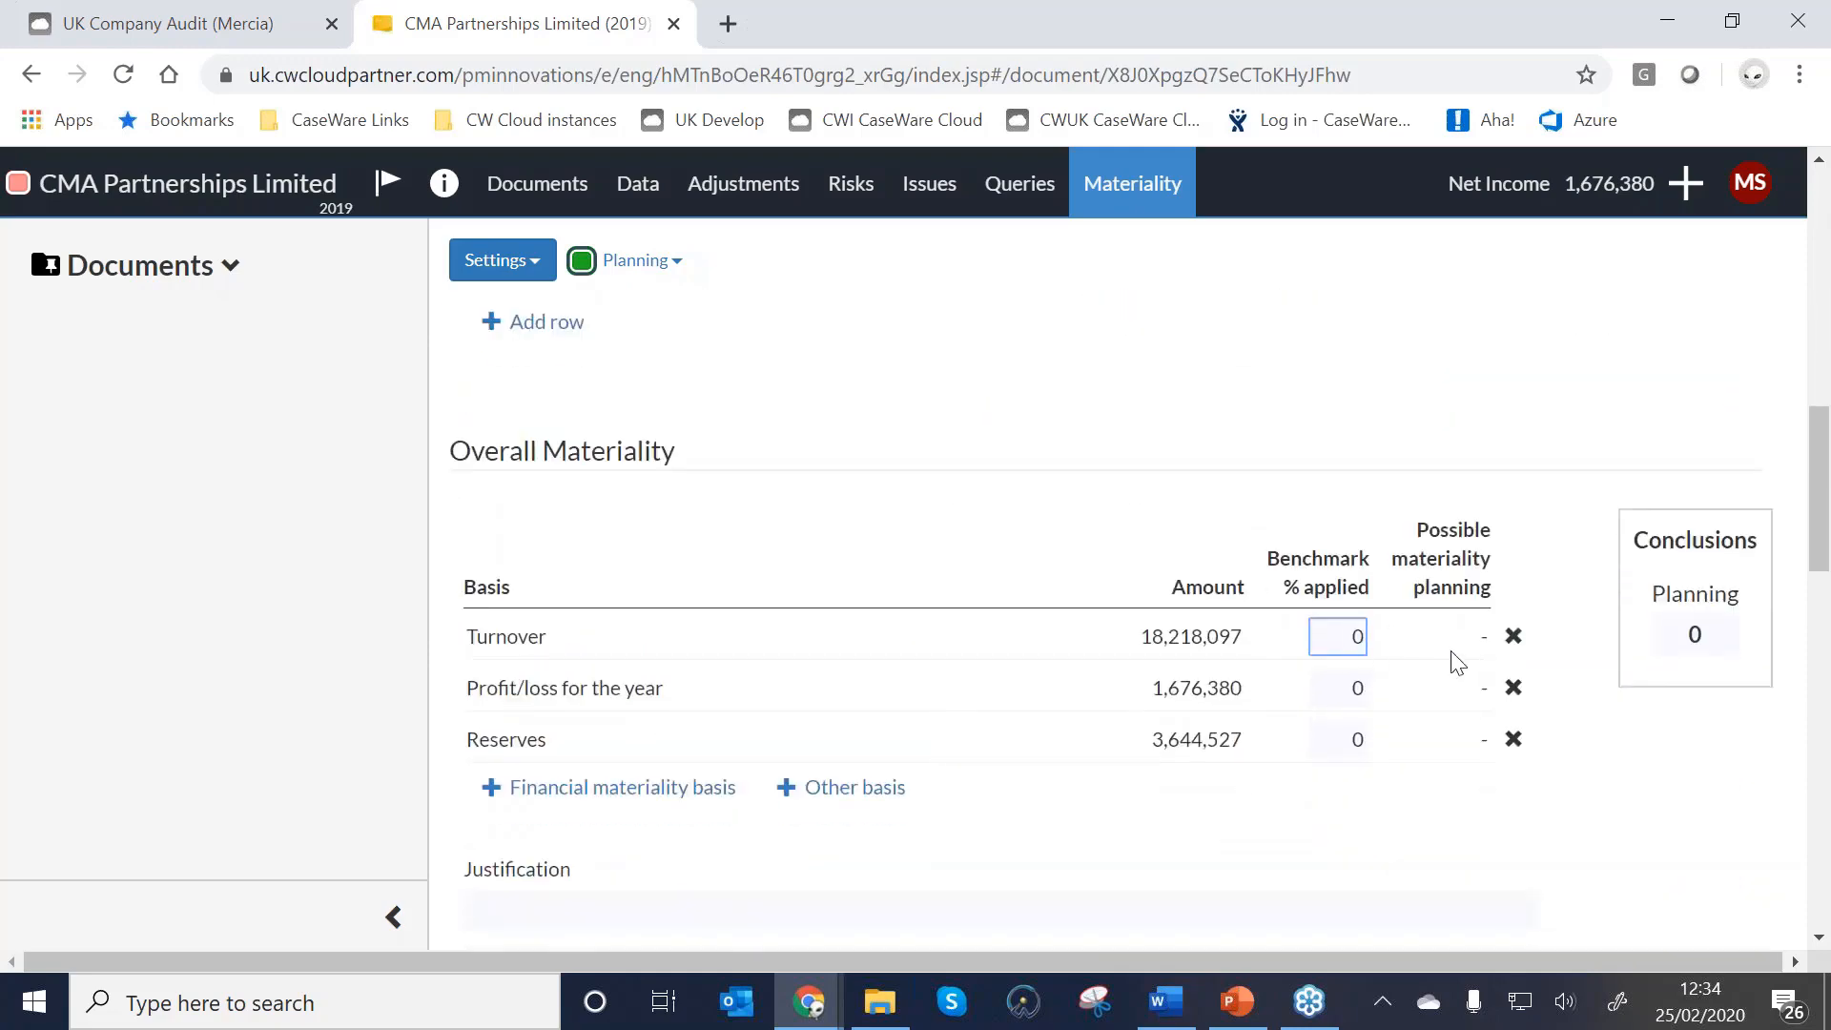
pyautogui.write('1')
pyautogui.click(1331, 693)
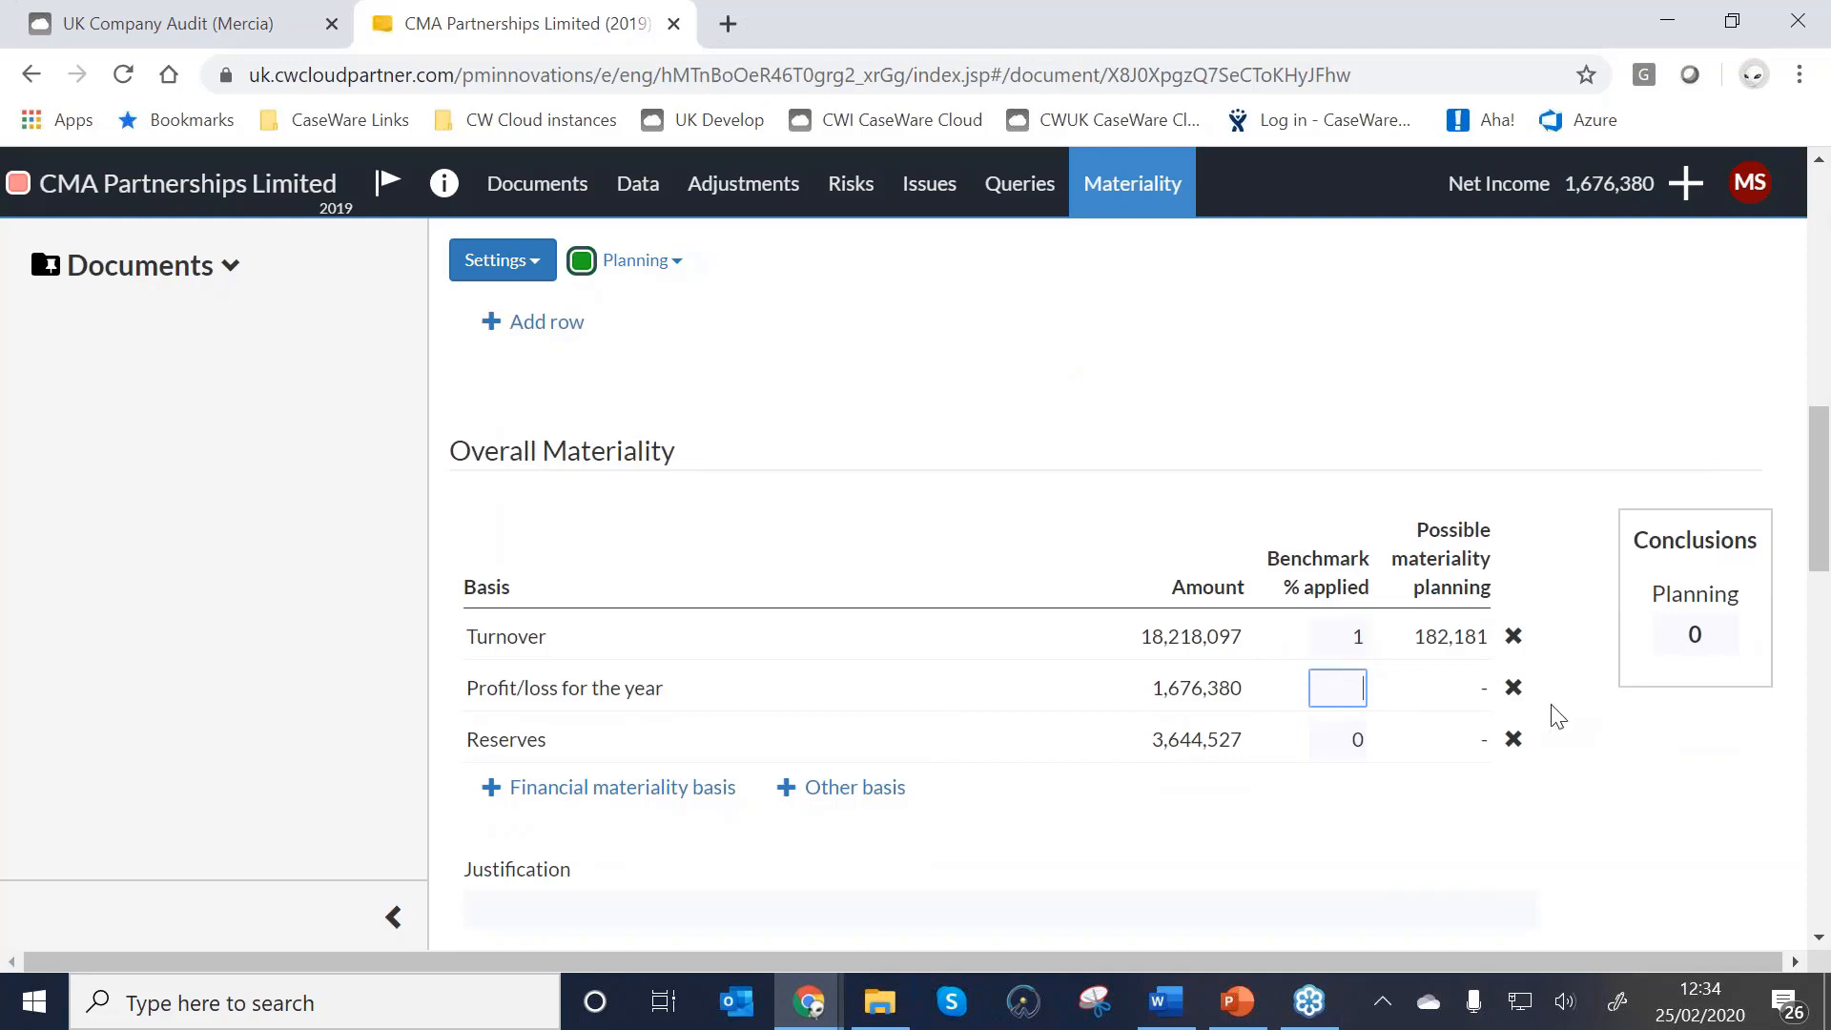
pyautogui.write('10')
pyautogui.click(1350, 742)
pyautogui.write('5')
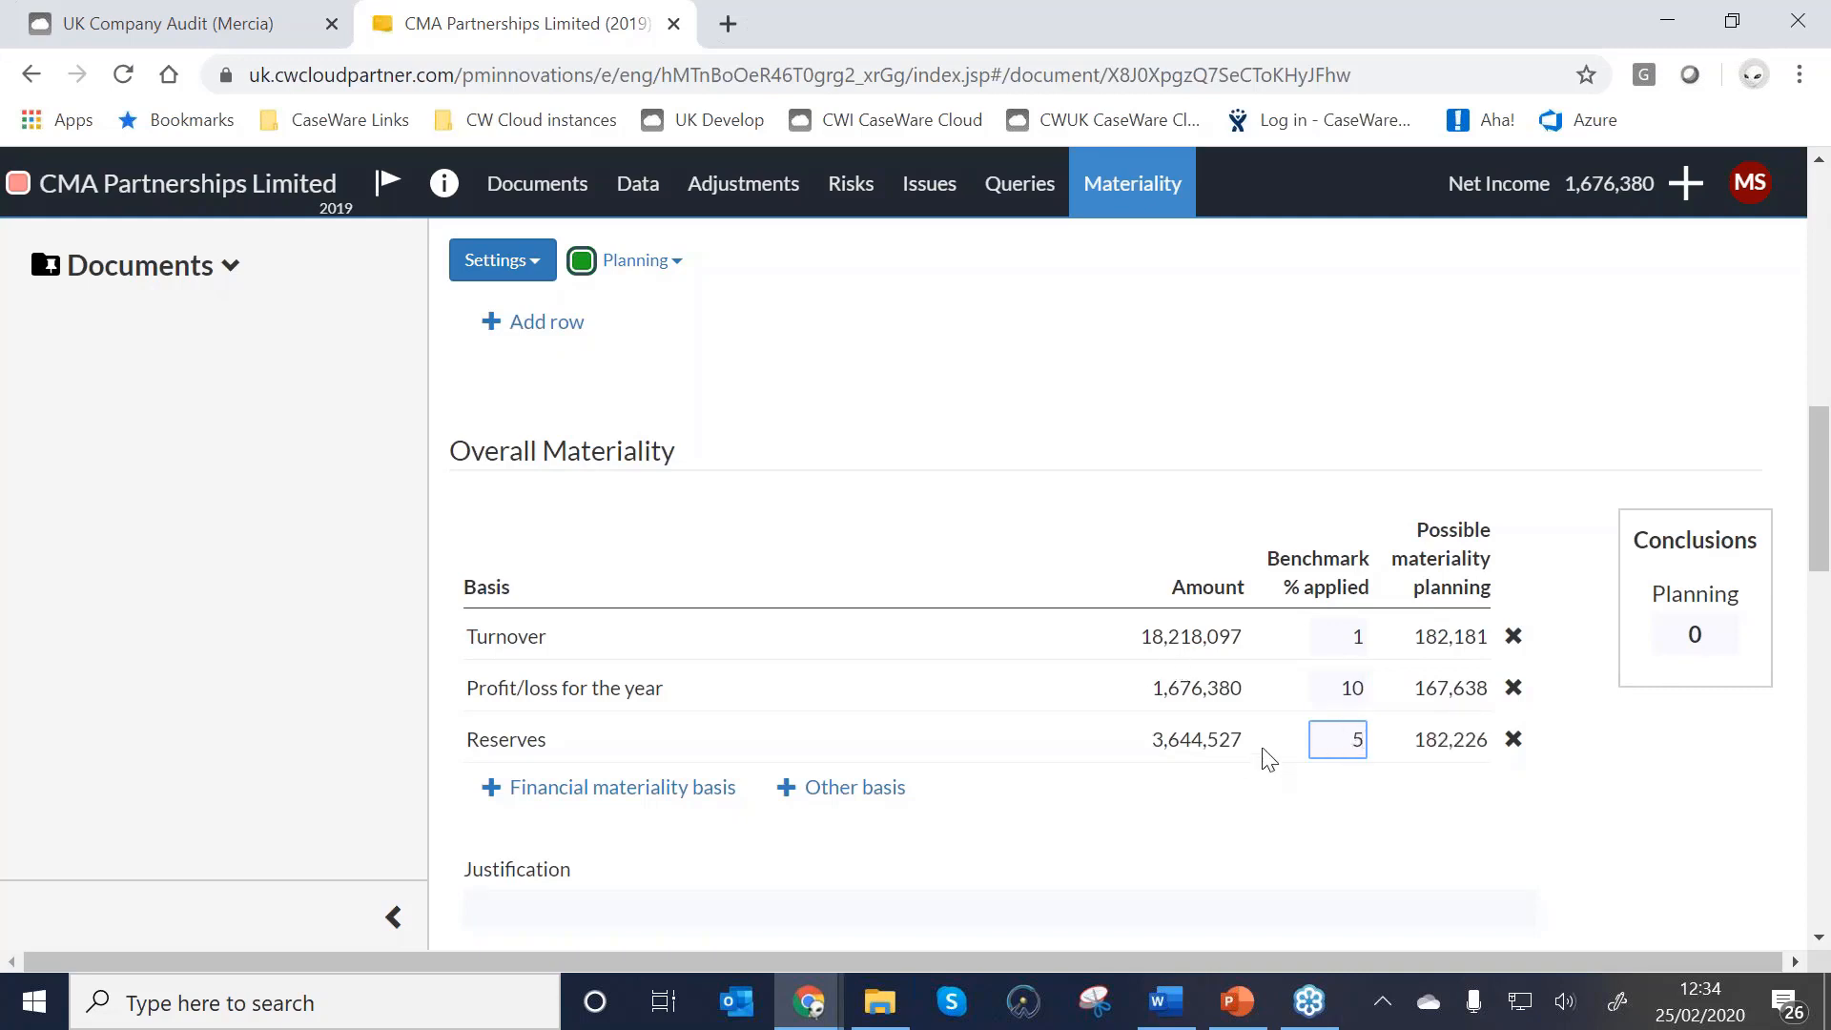
pyautogui.click(1695, 639)
pyautogui.write('15000')
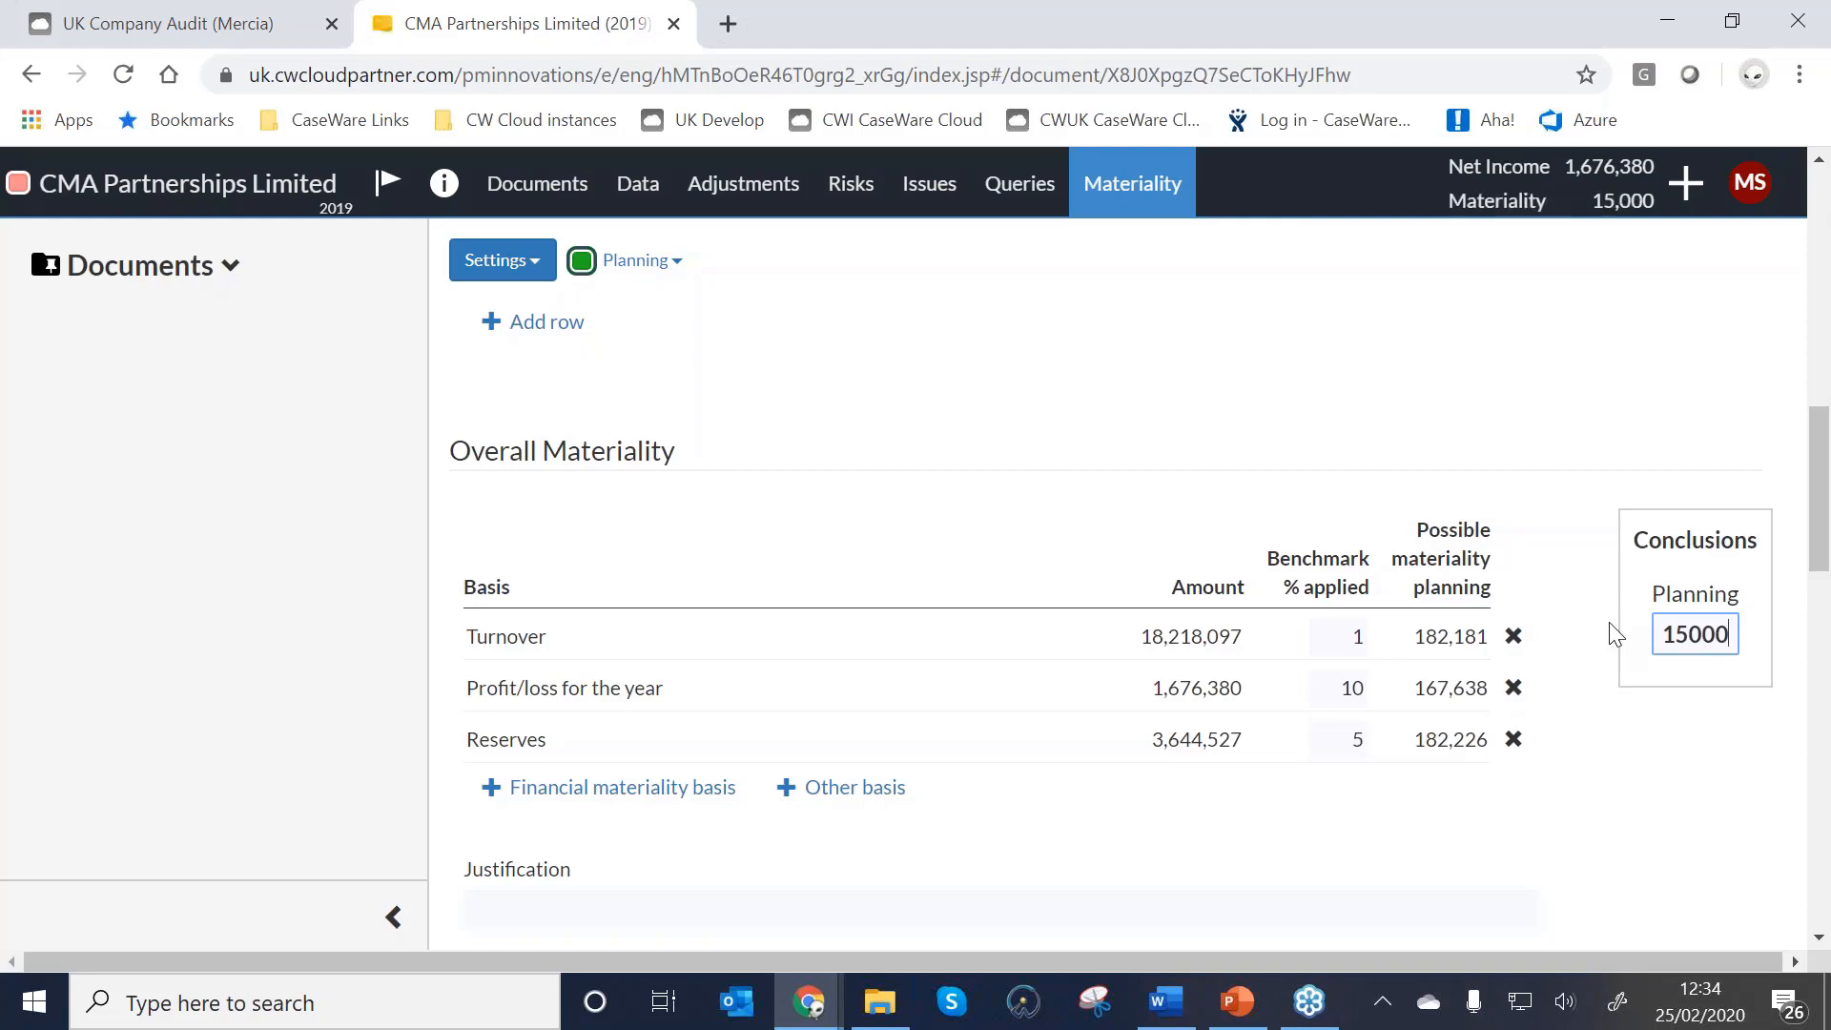
pyautogui.write('0')
# Type placeholder text 'wre w' into the overall materiality justification.
pyautogui.click(614, 901)
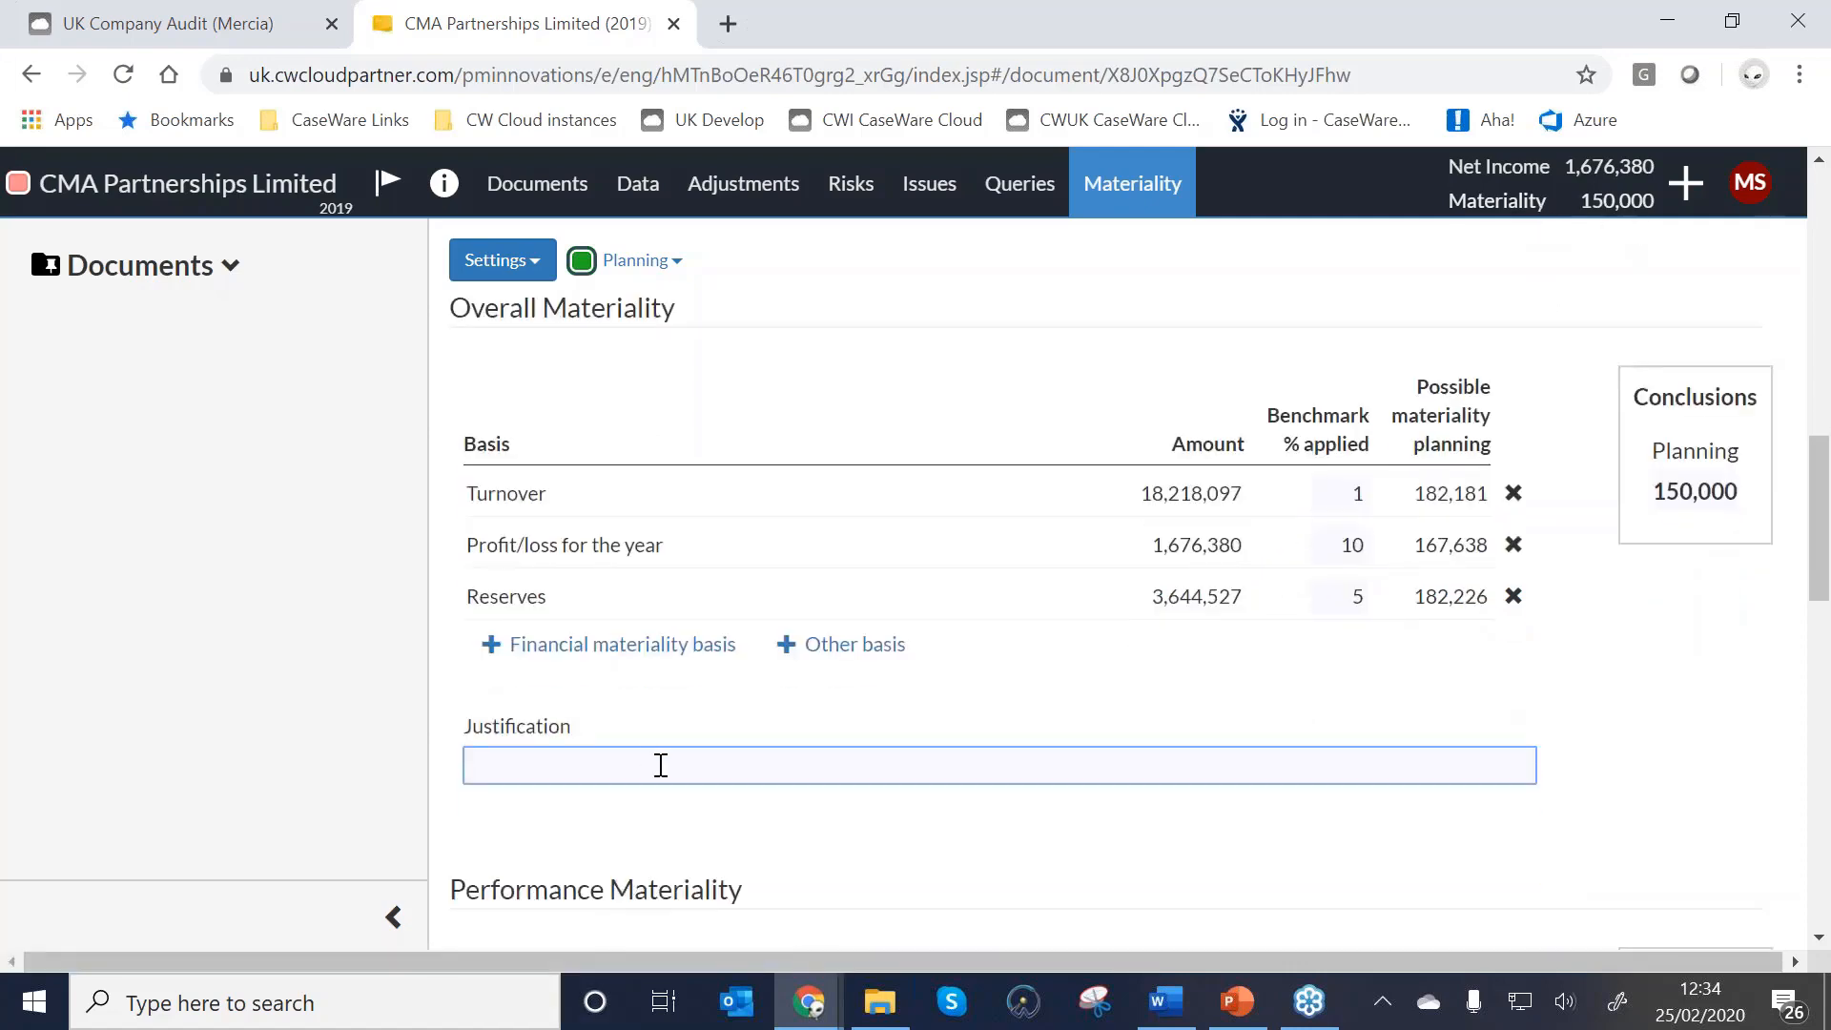
pyautogui.scroll(-1, 658, 780)
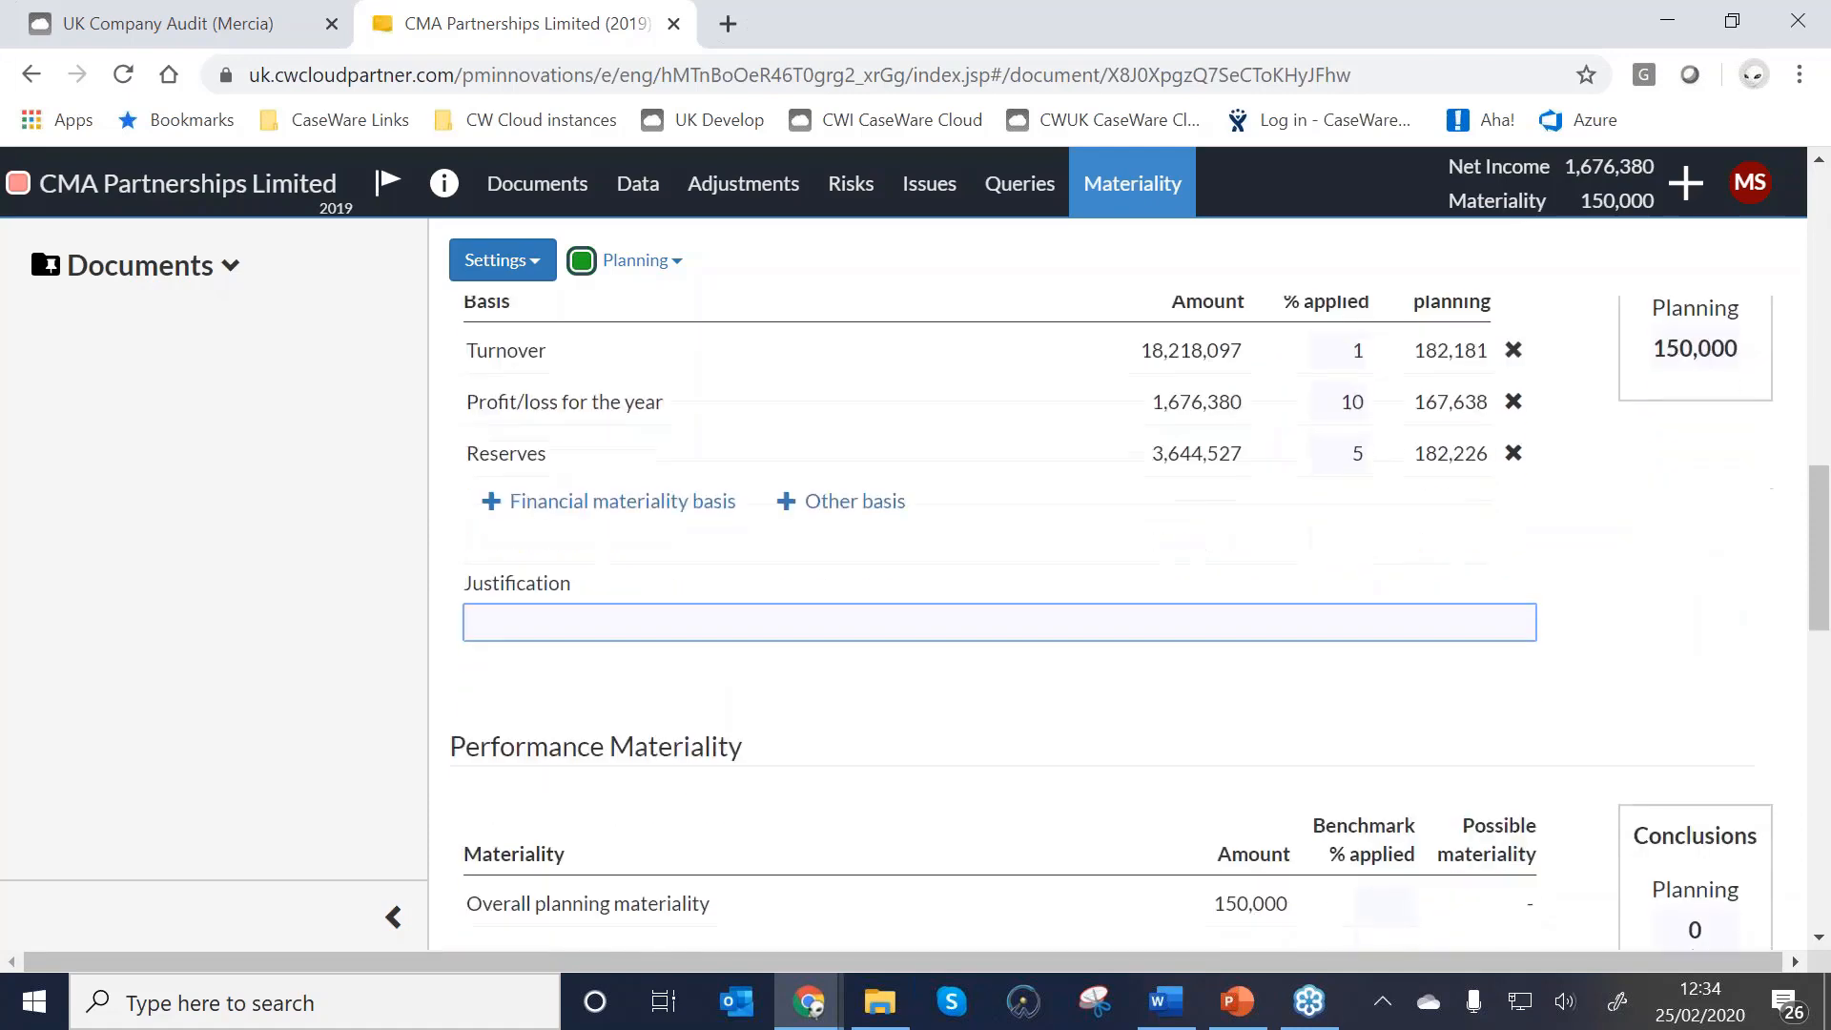
pyautogui.write('wre w')
pyautogui.scroll(-2, 577, 641)
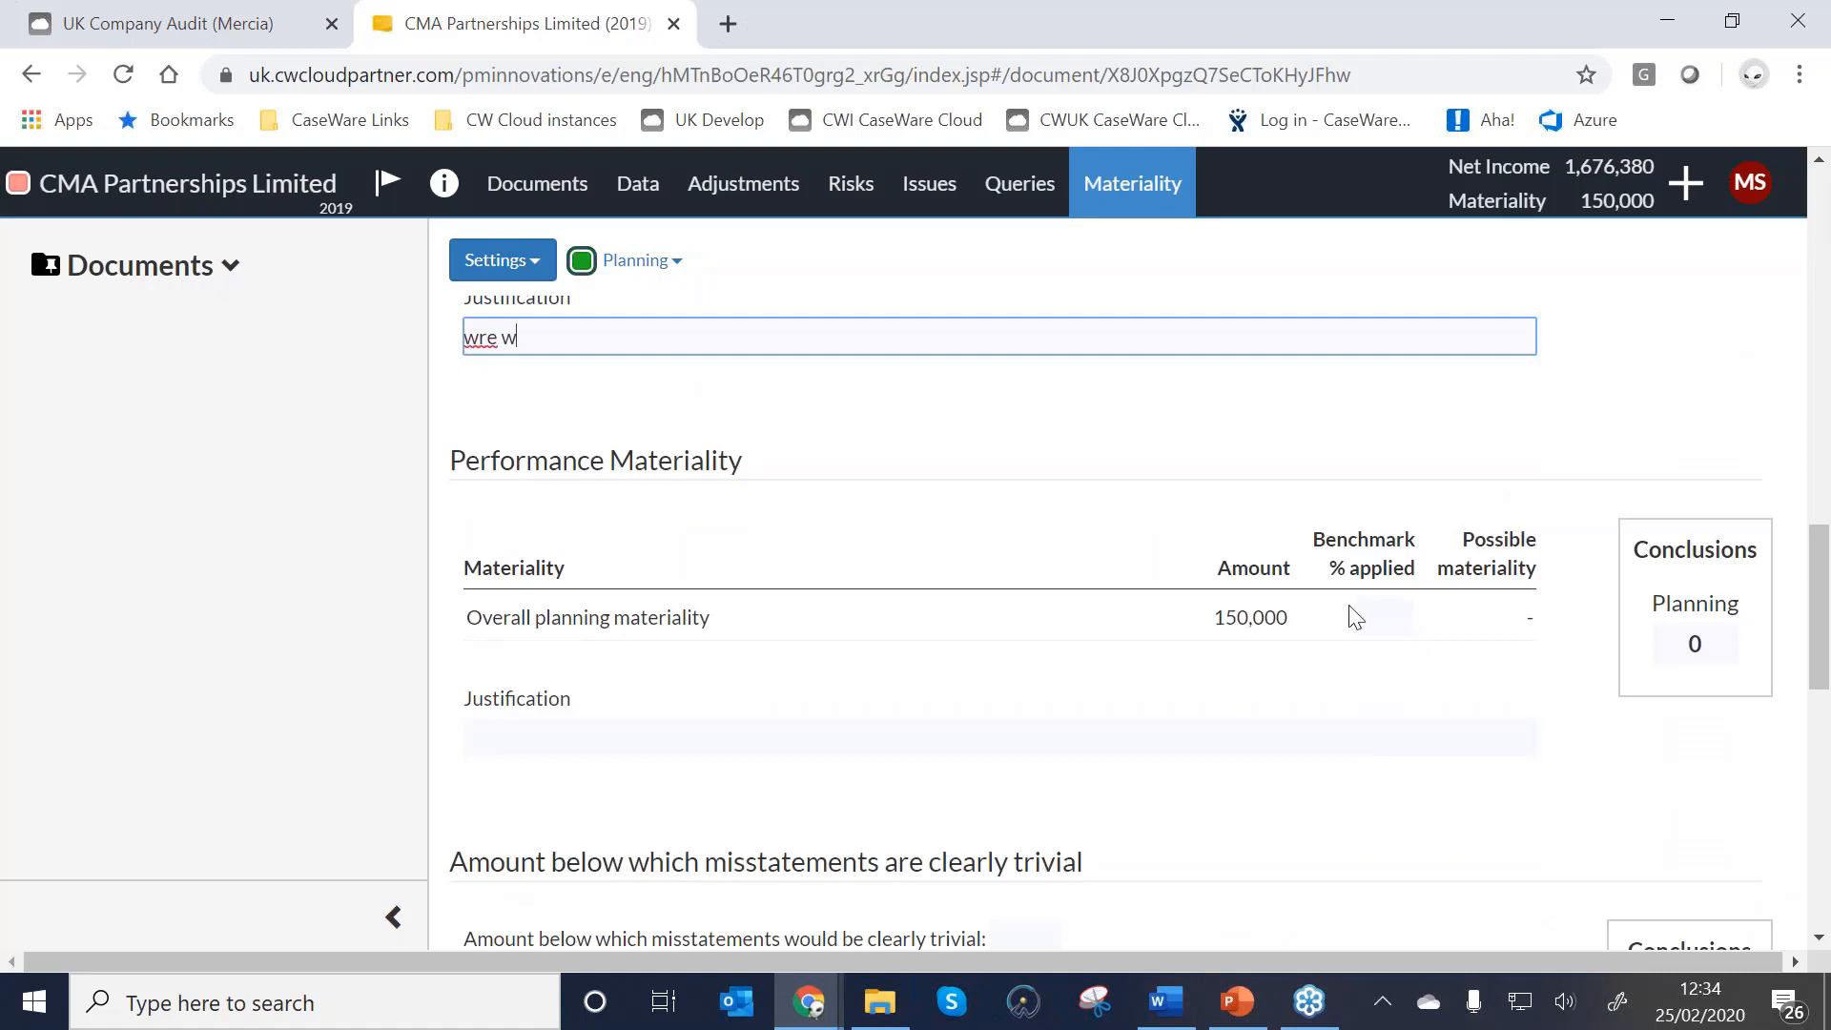
# Set performance materiality to 80% and the clearly trivial threshold to 5000.
pyautogui.click(1370, 629)
pyautogui.write('80')
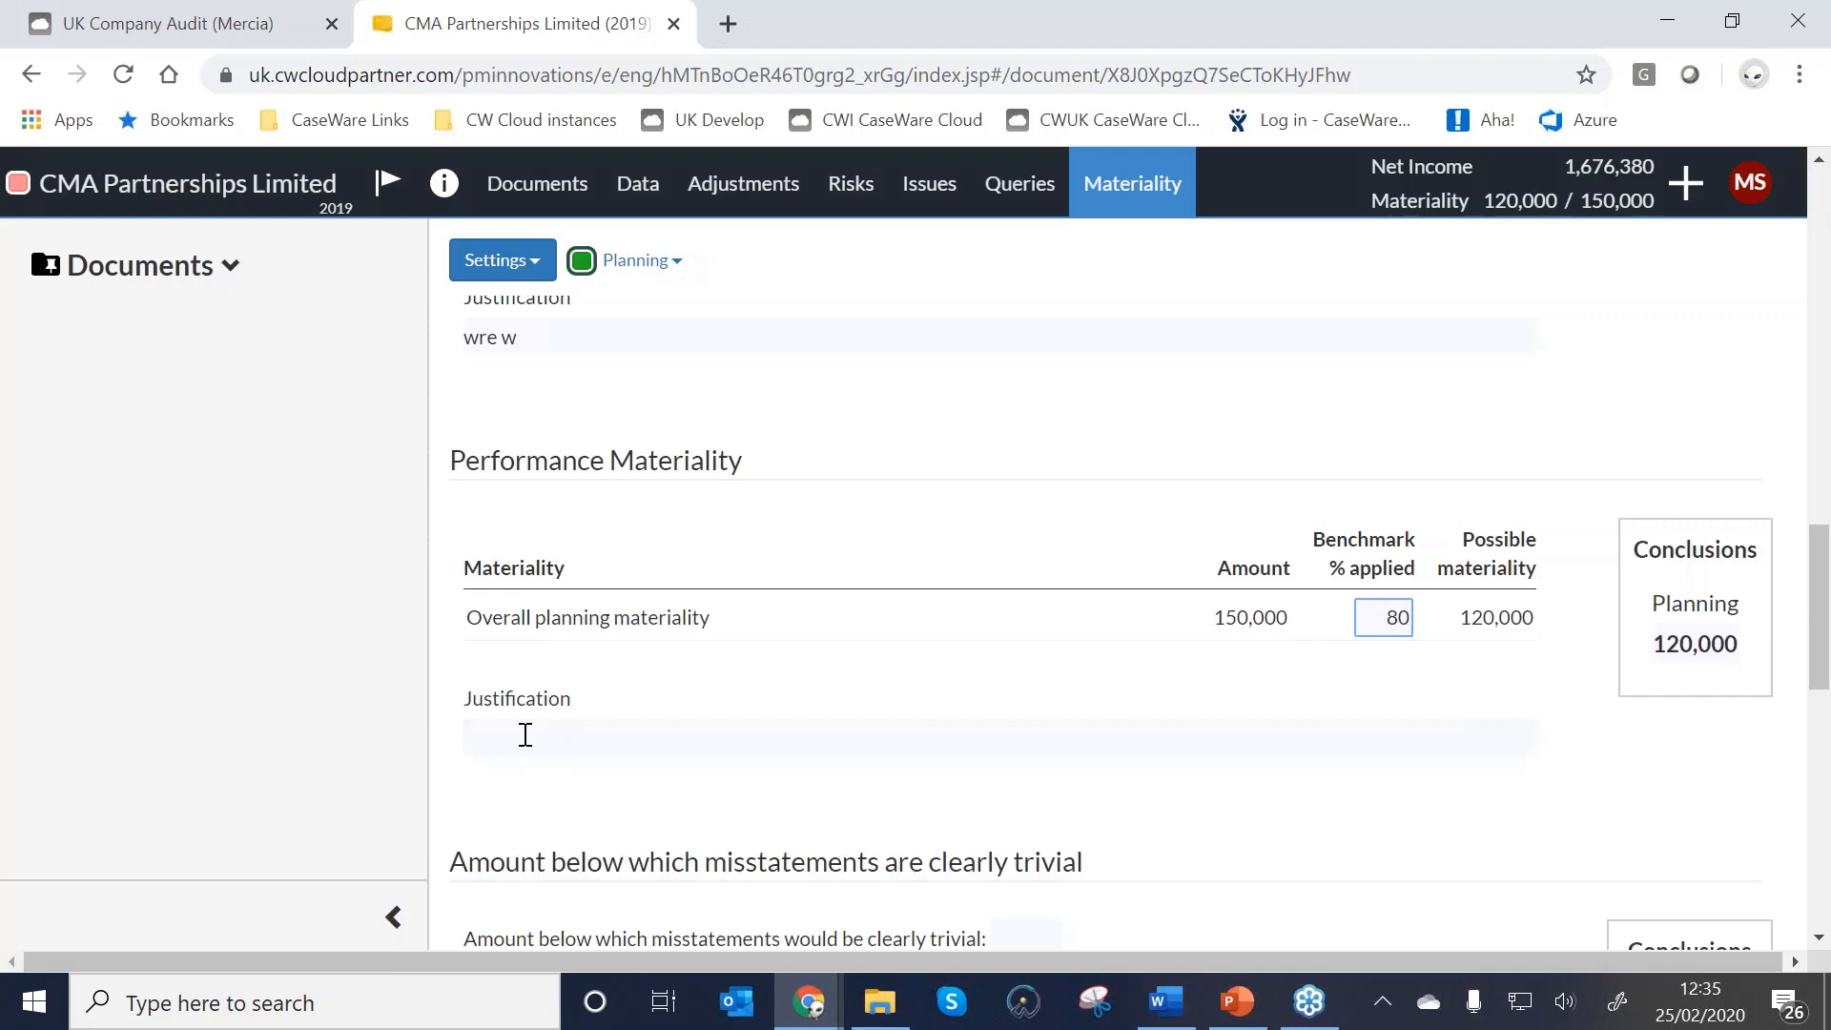
pyautogui.scroll(-3, 525, 735)
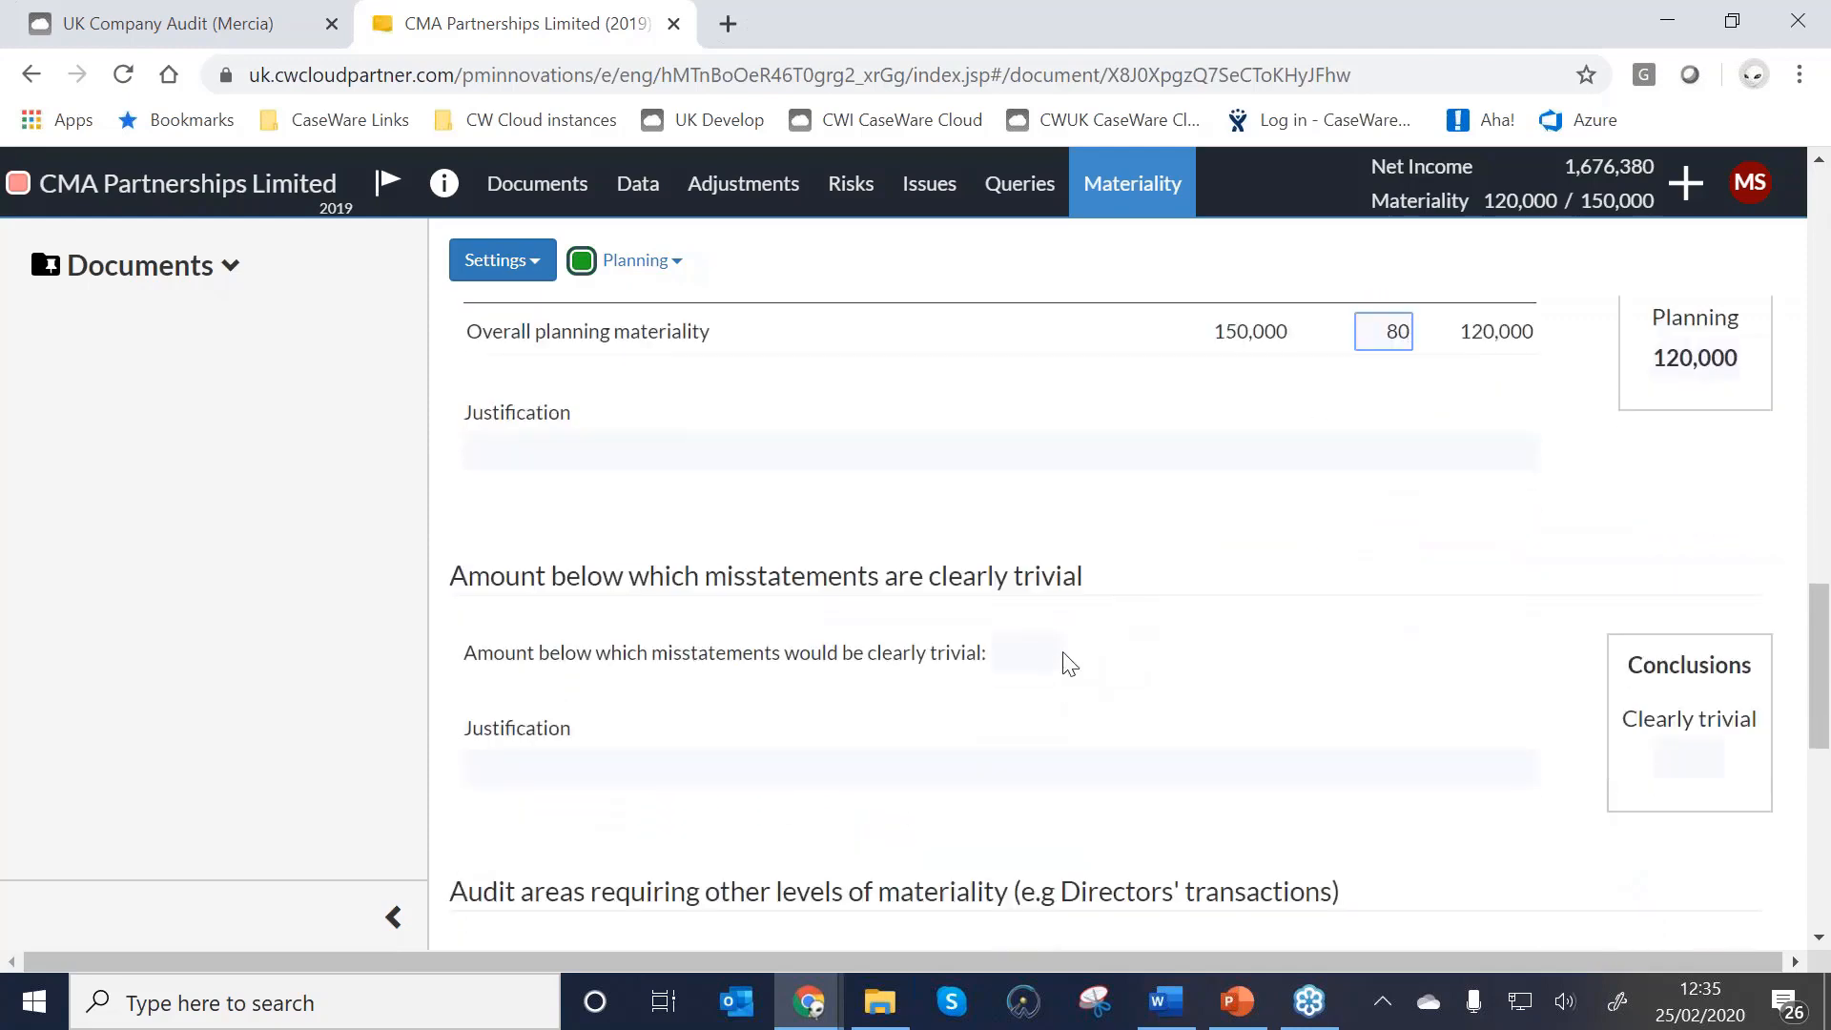
pyautogui.click(1039, 664)
pyautogui.write('5000')
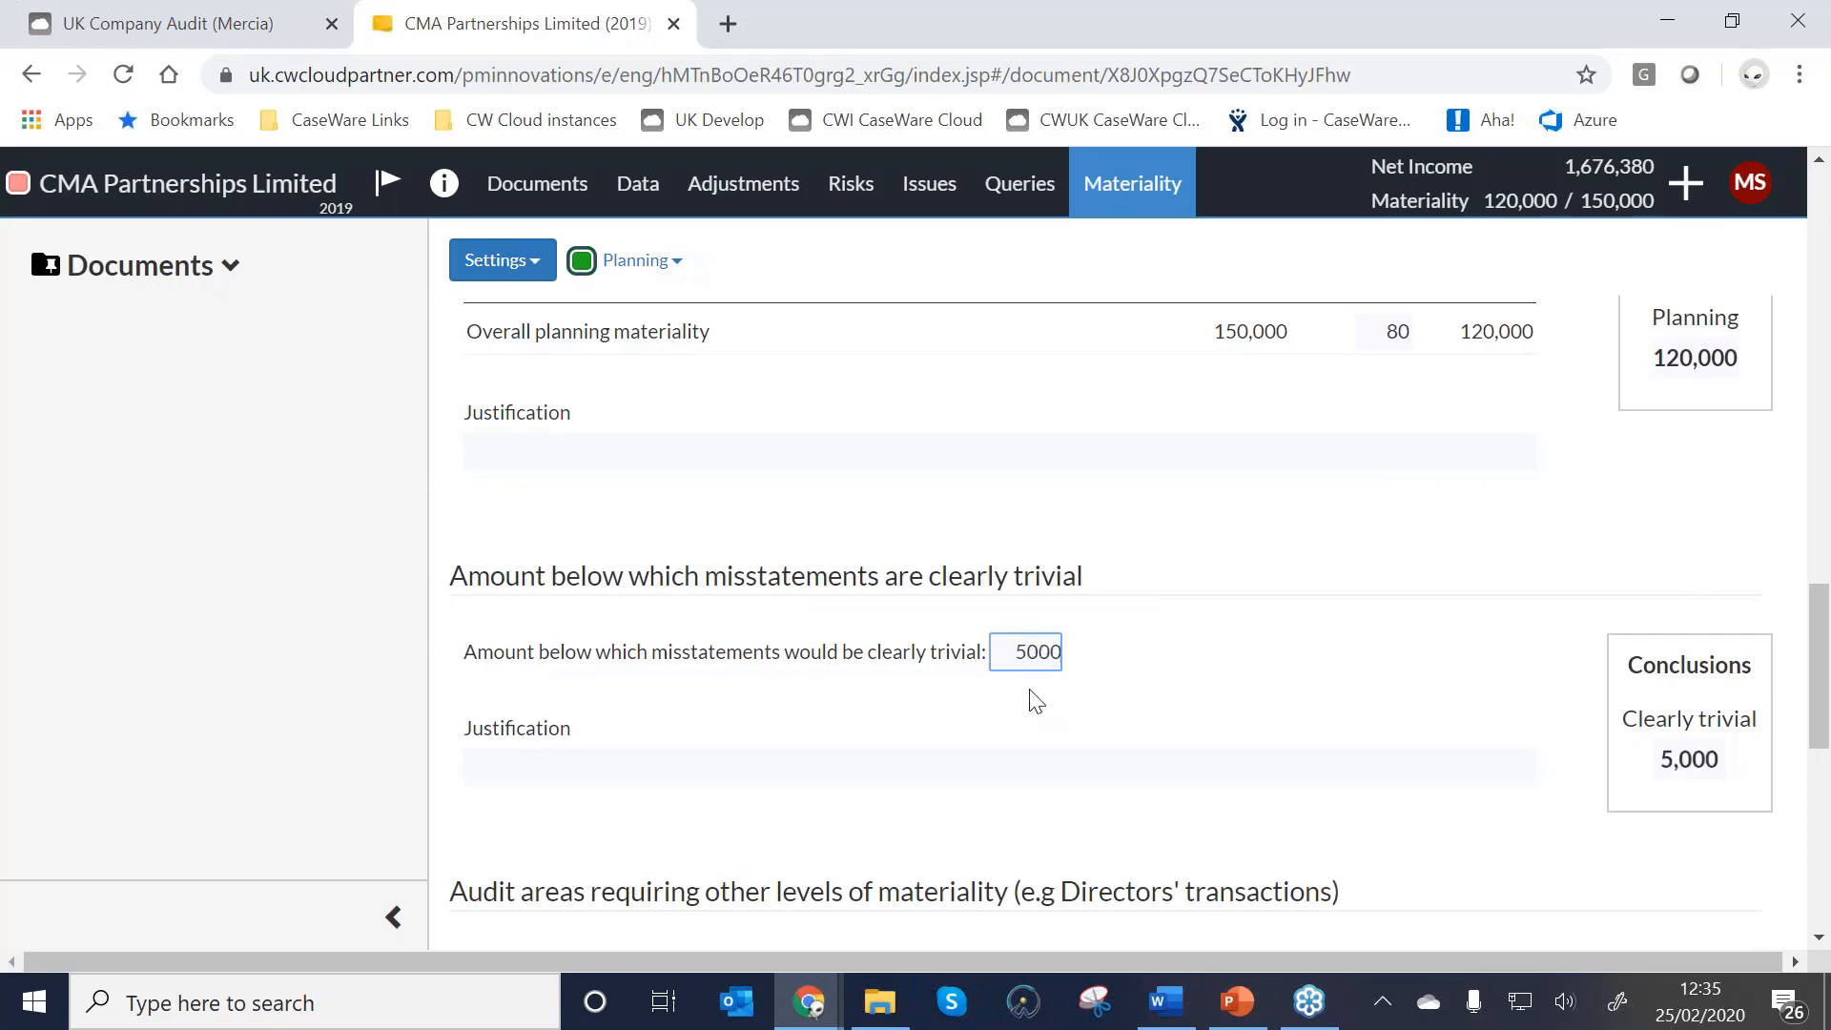
# Select the clearly trivial justification field, then open the planning versus revised materiality dropdown.
pyautogui.click(1020, 760)
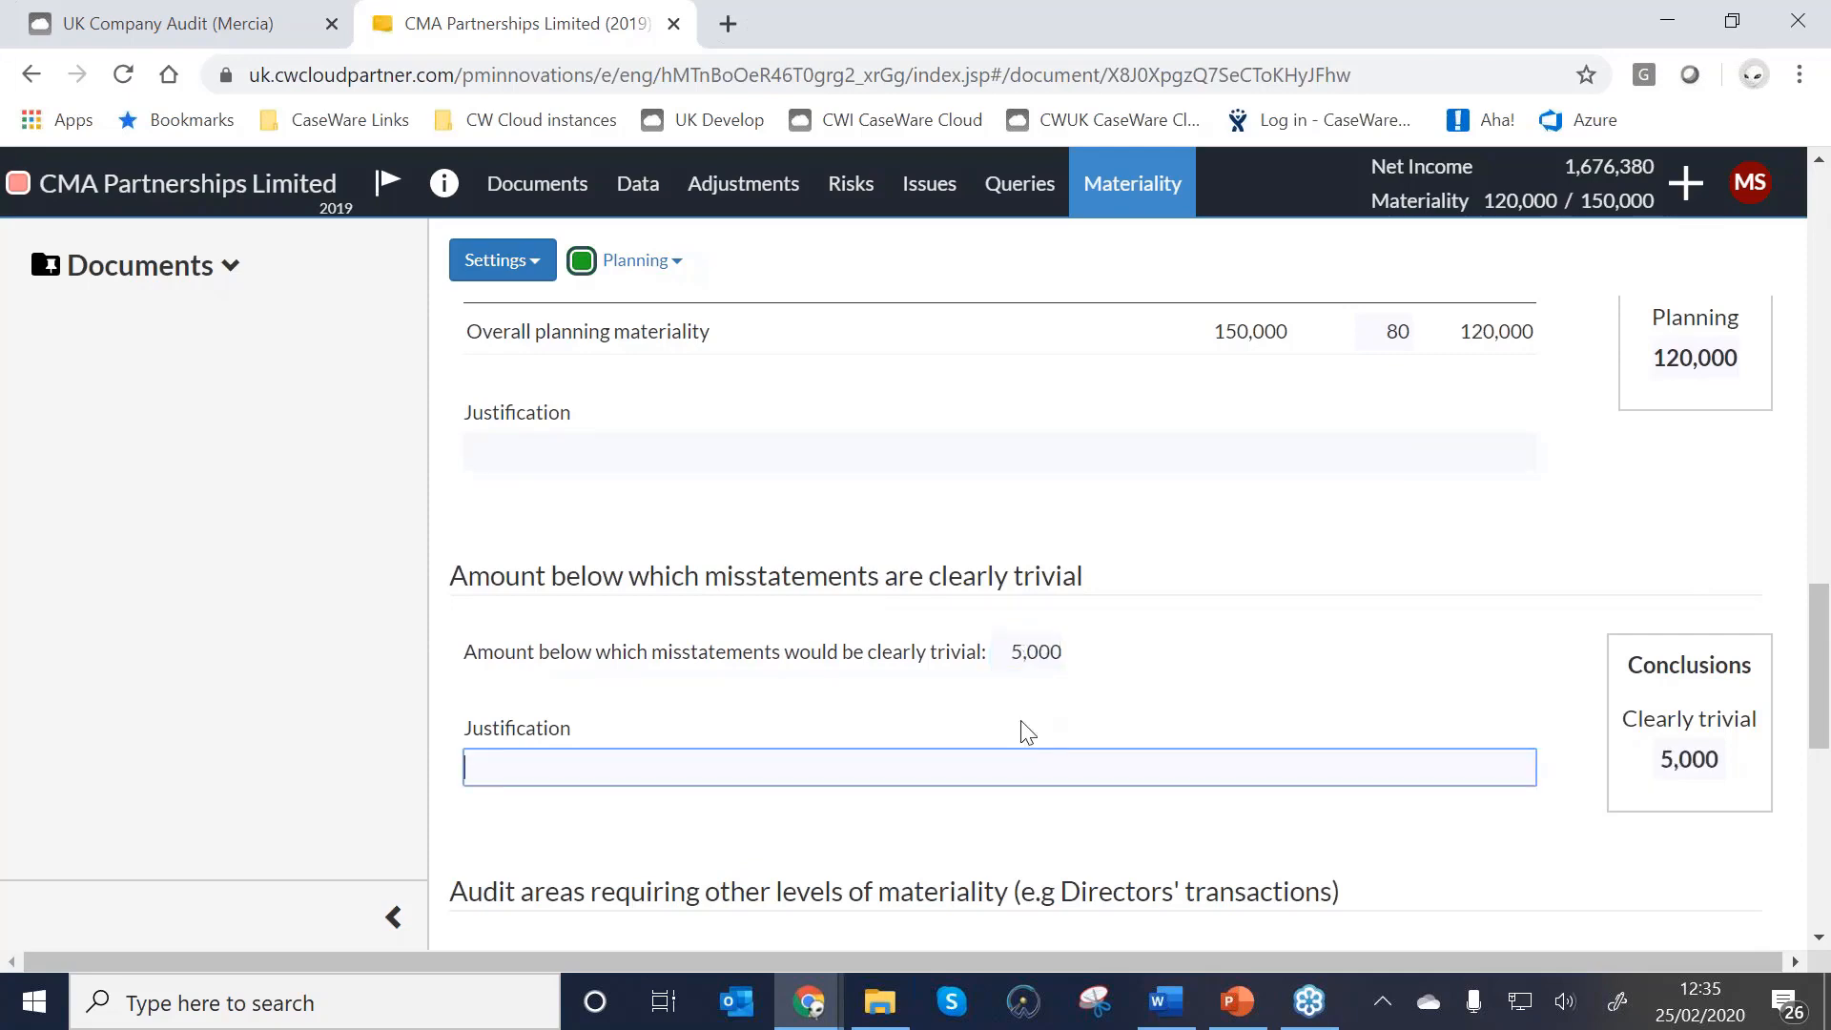
pyautogui.scroll(-3, 1028, 732)
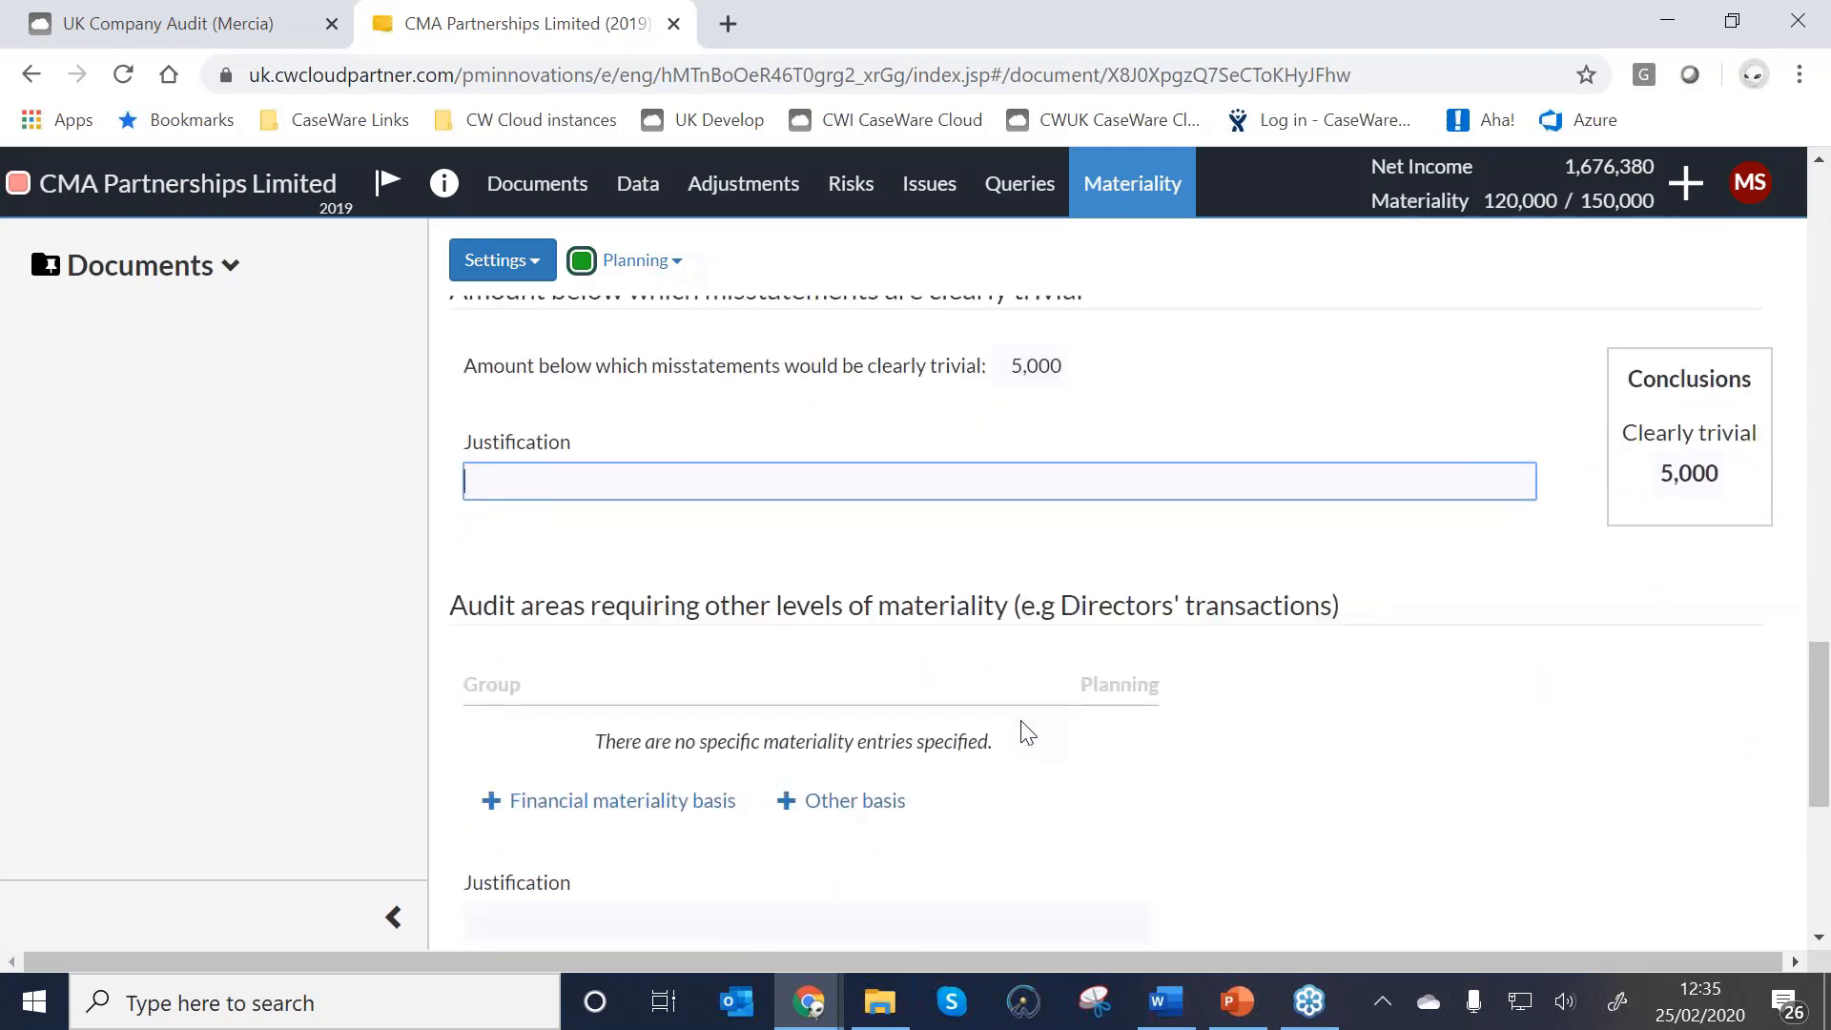
pyautogui.scroll(-5, 1027, 733)
pyautogui.scroll(3, 1015, 725)
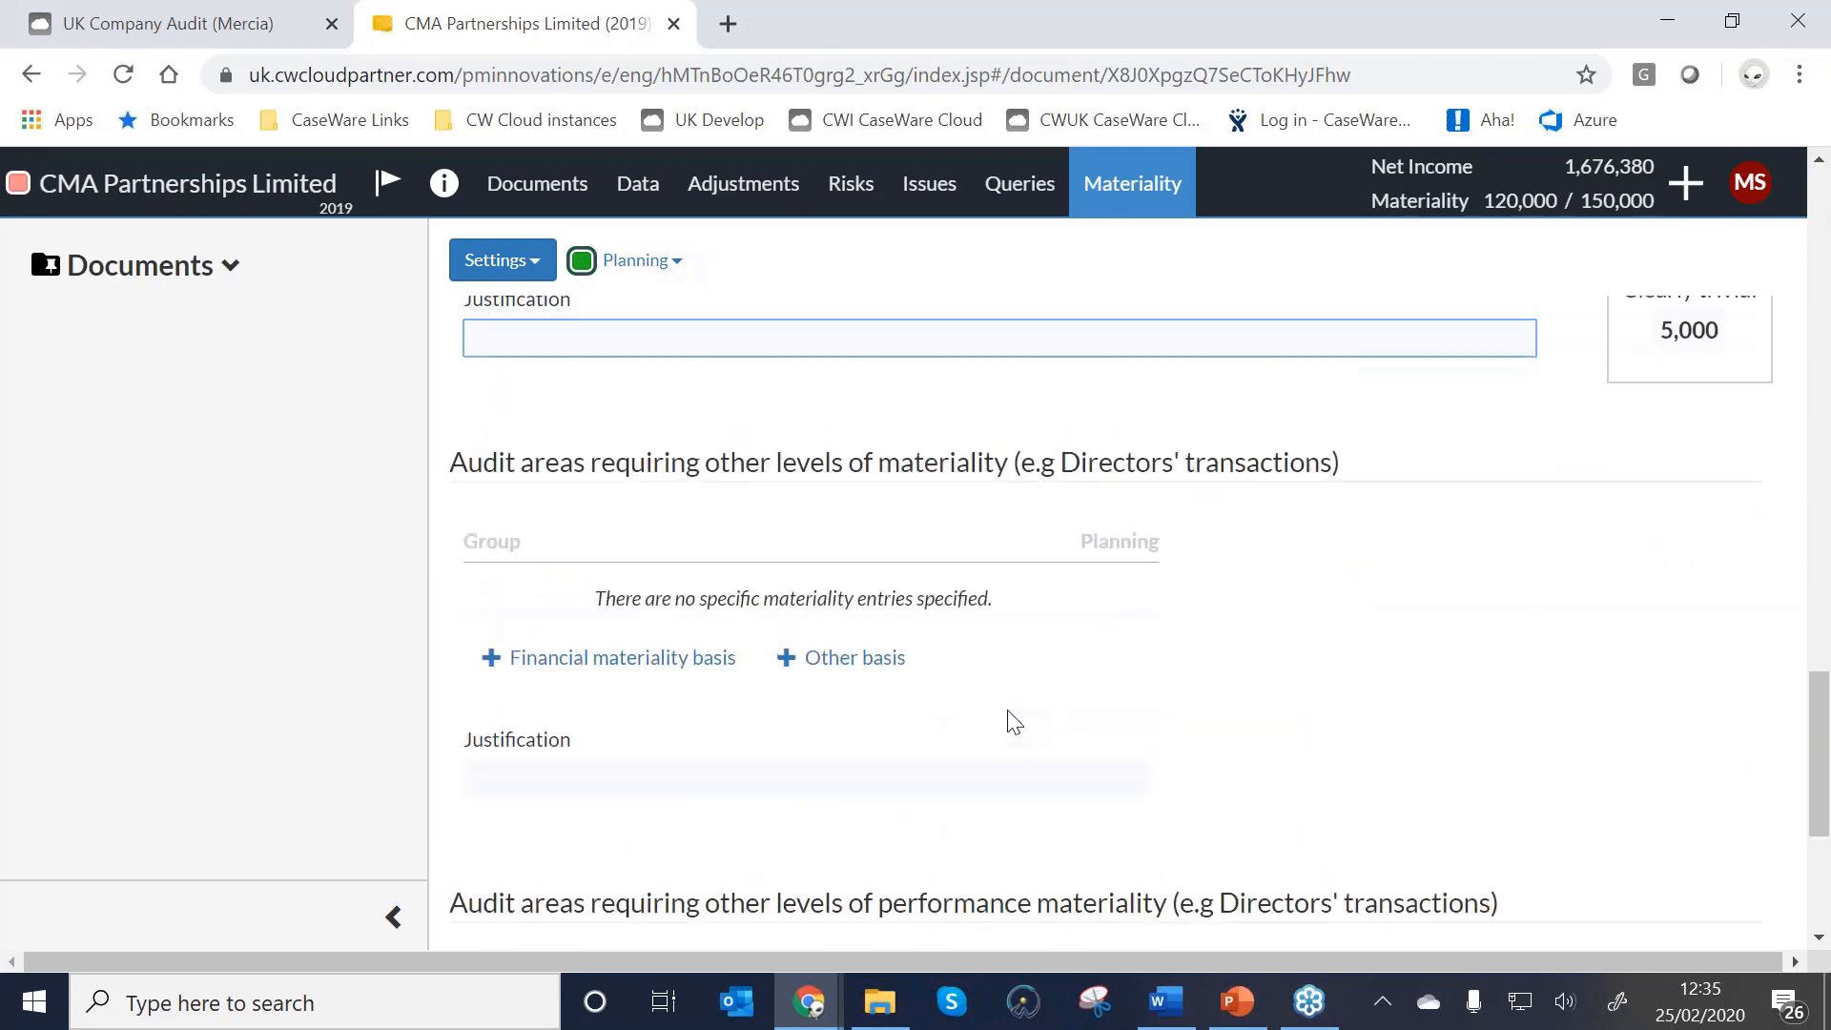
pyautogui.scroll(-2, 1015, 721)
pyautogui.scroll(3, 1015, 722)
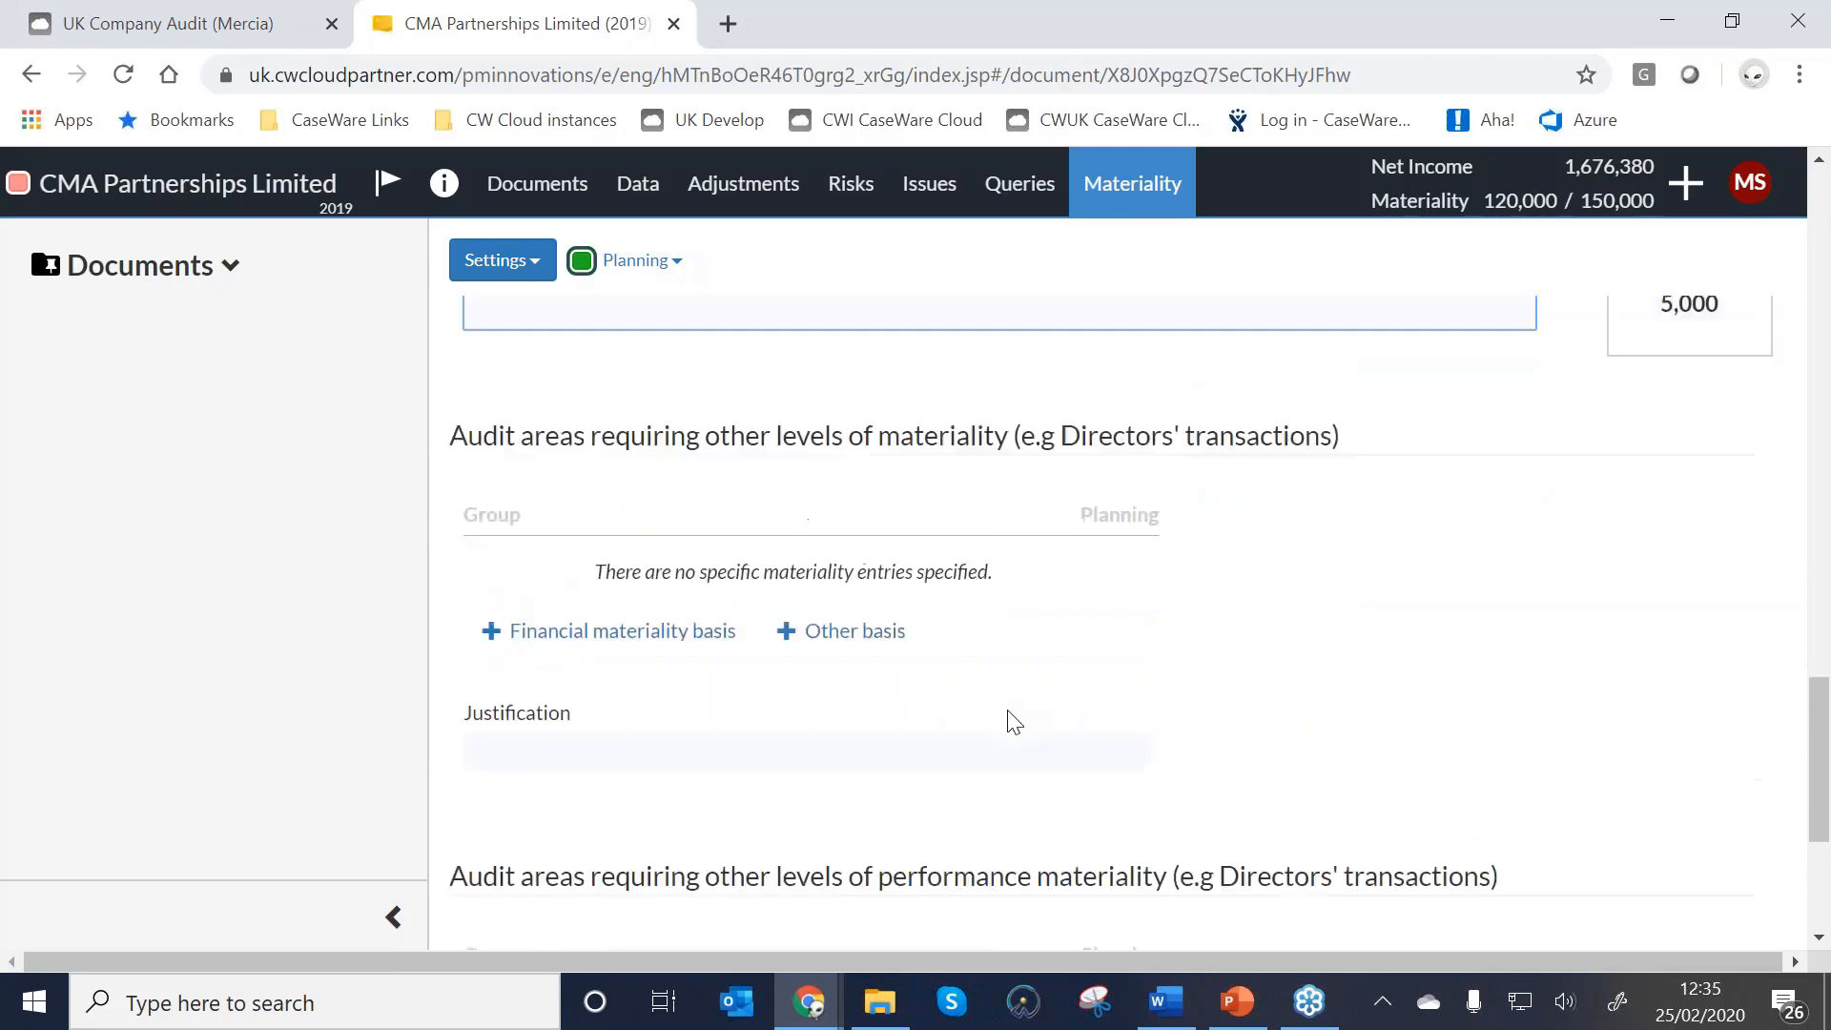
pyautogui.scroll(1, 1015, 722)
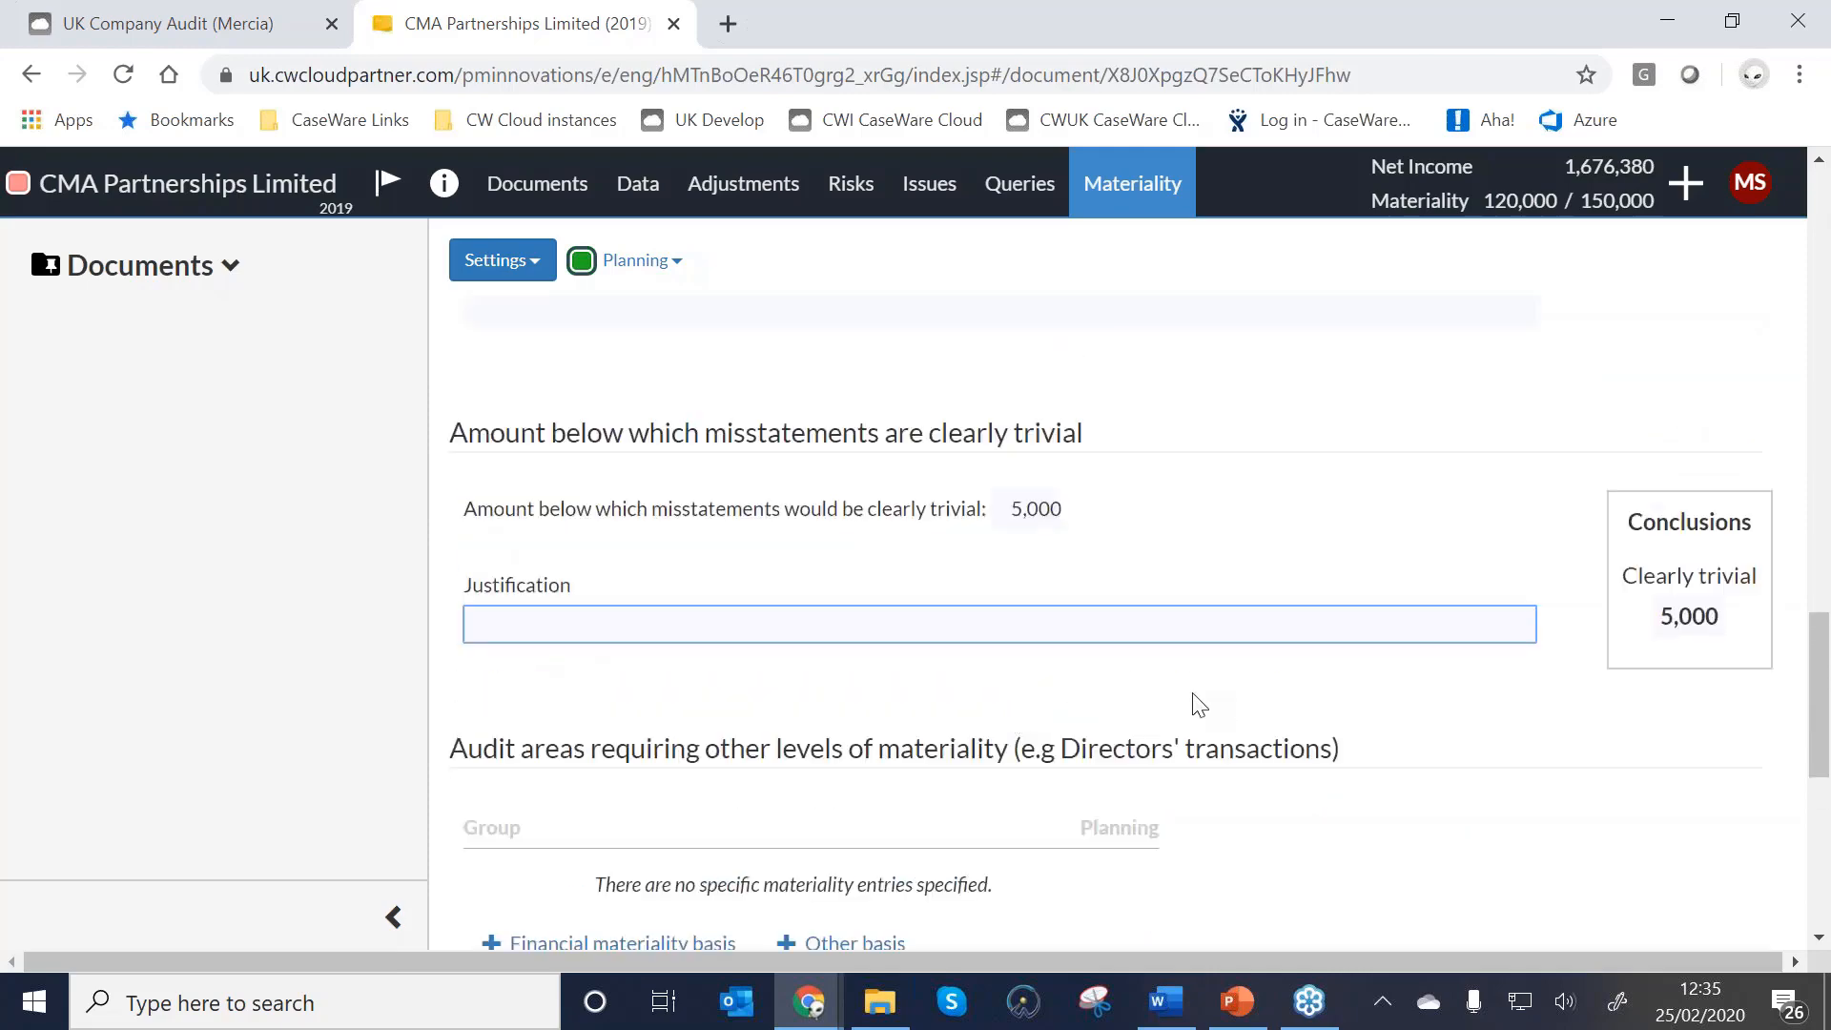
pyautogui.scroll(9, 1200, 706)
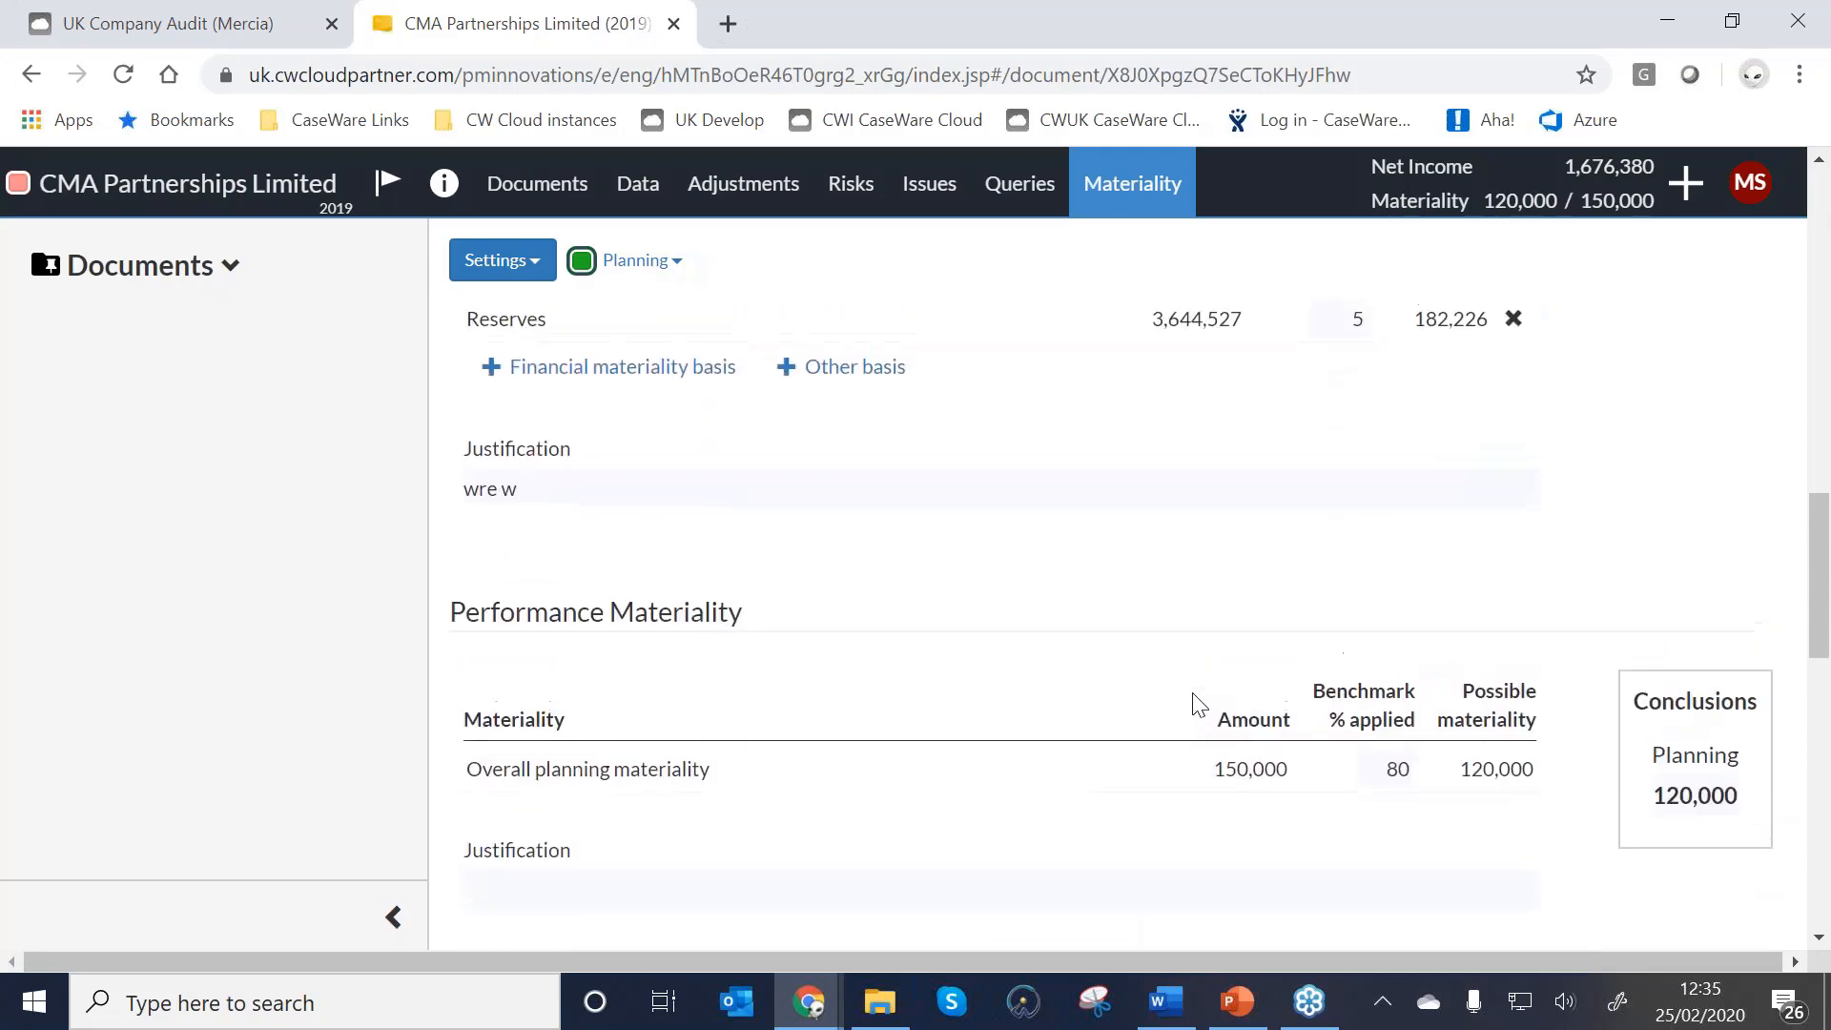
pyautogui.click(683, 278)
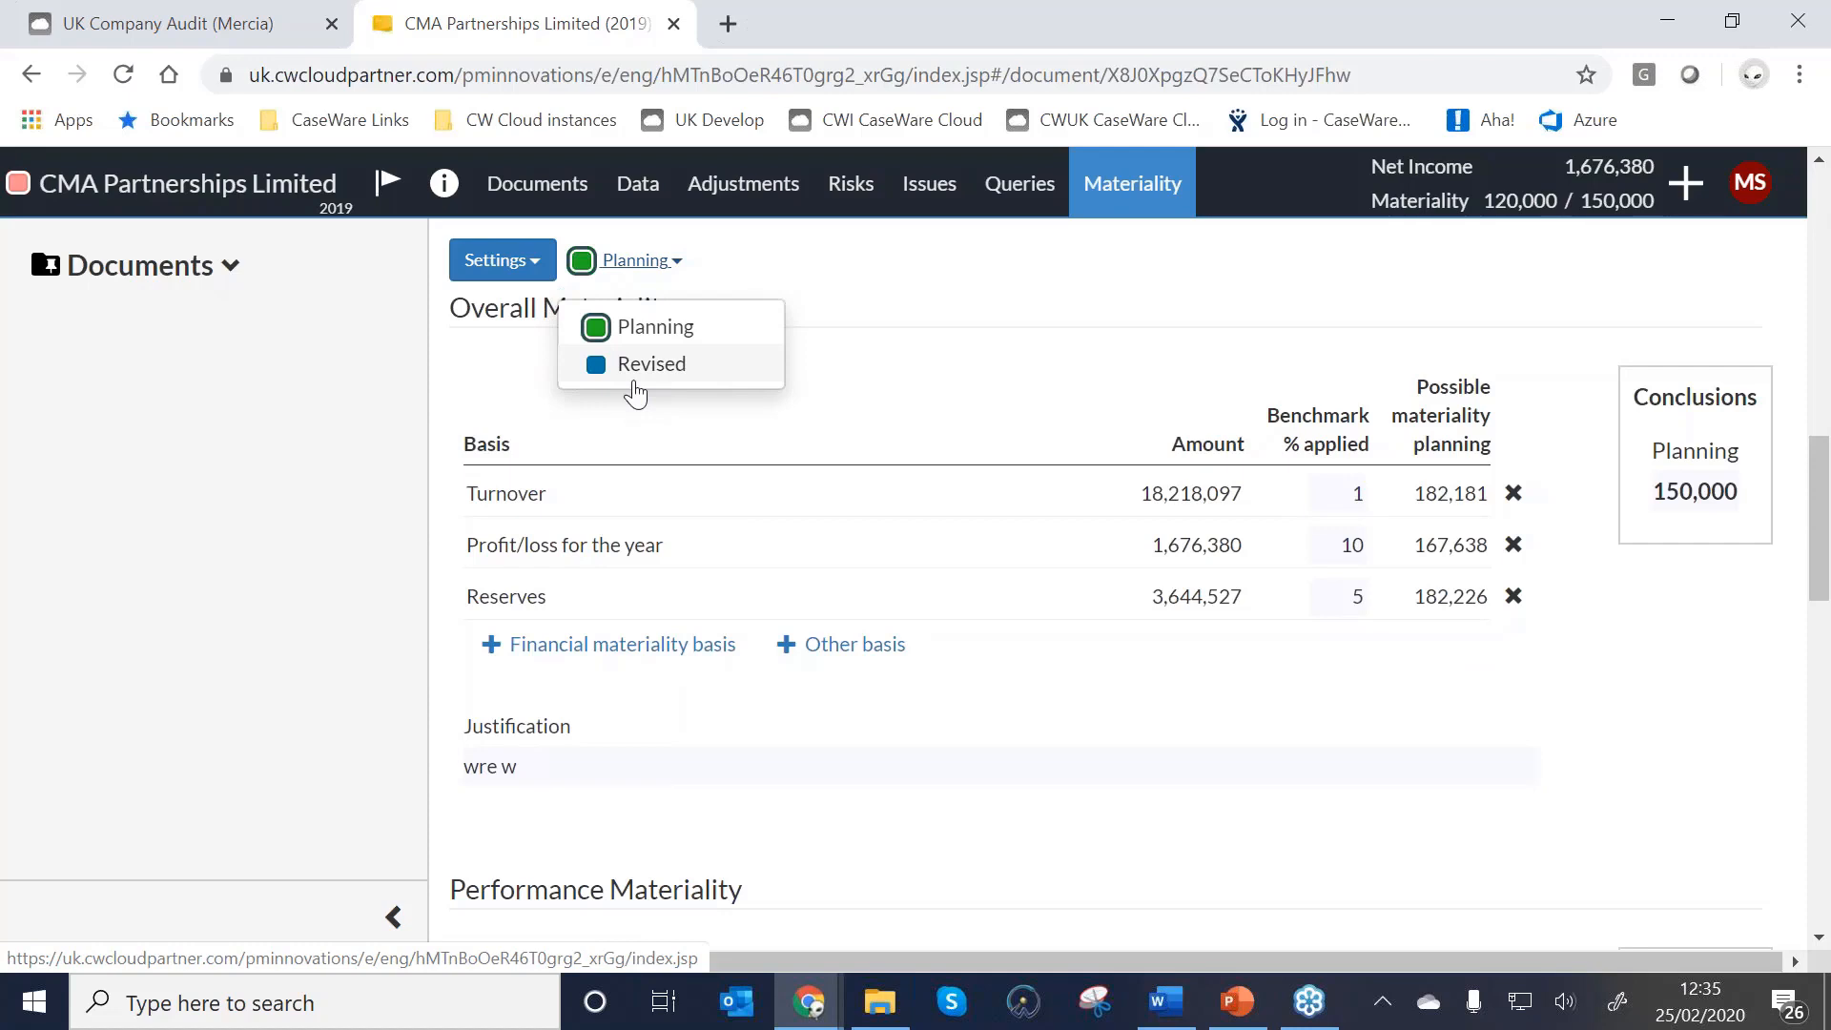
# Switch the materiality document from the Revised stage back to Planning and confirm the change.
pyautogui.click(635, 367)
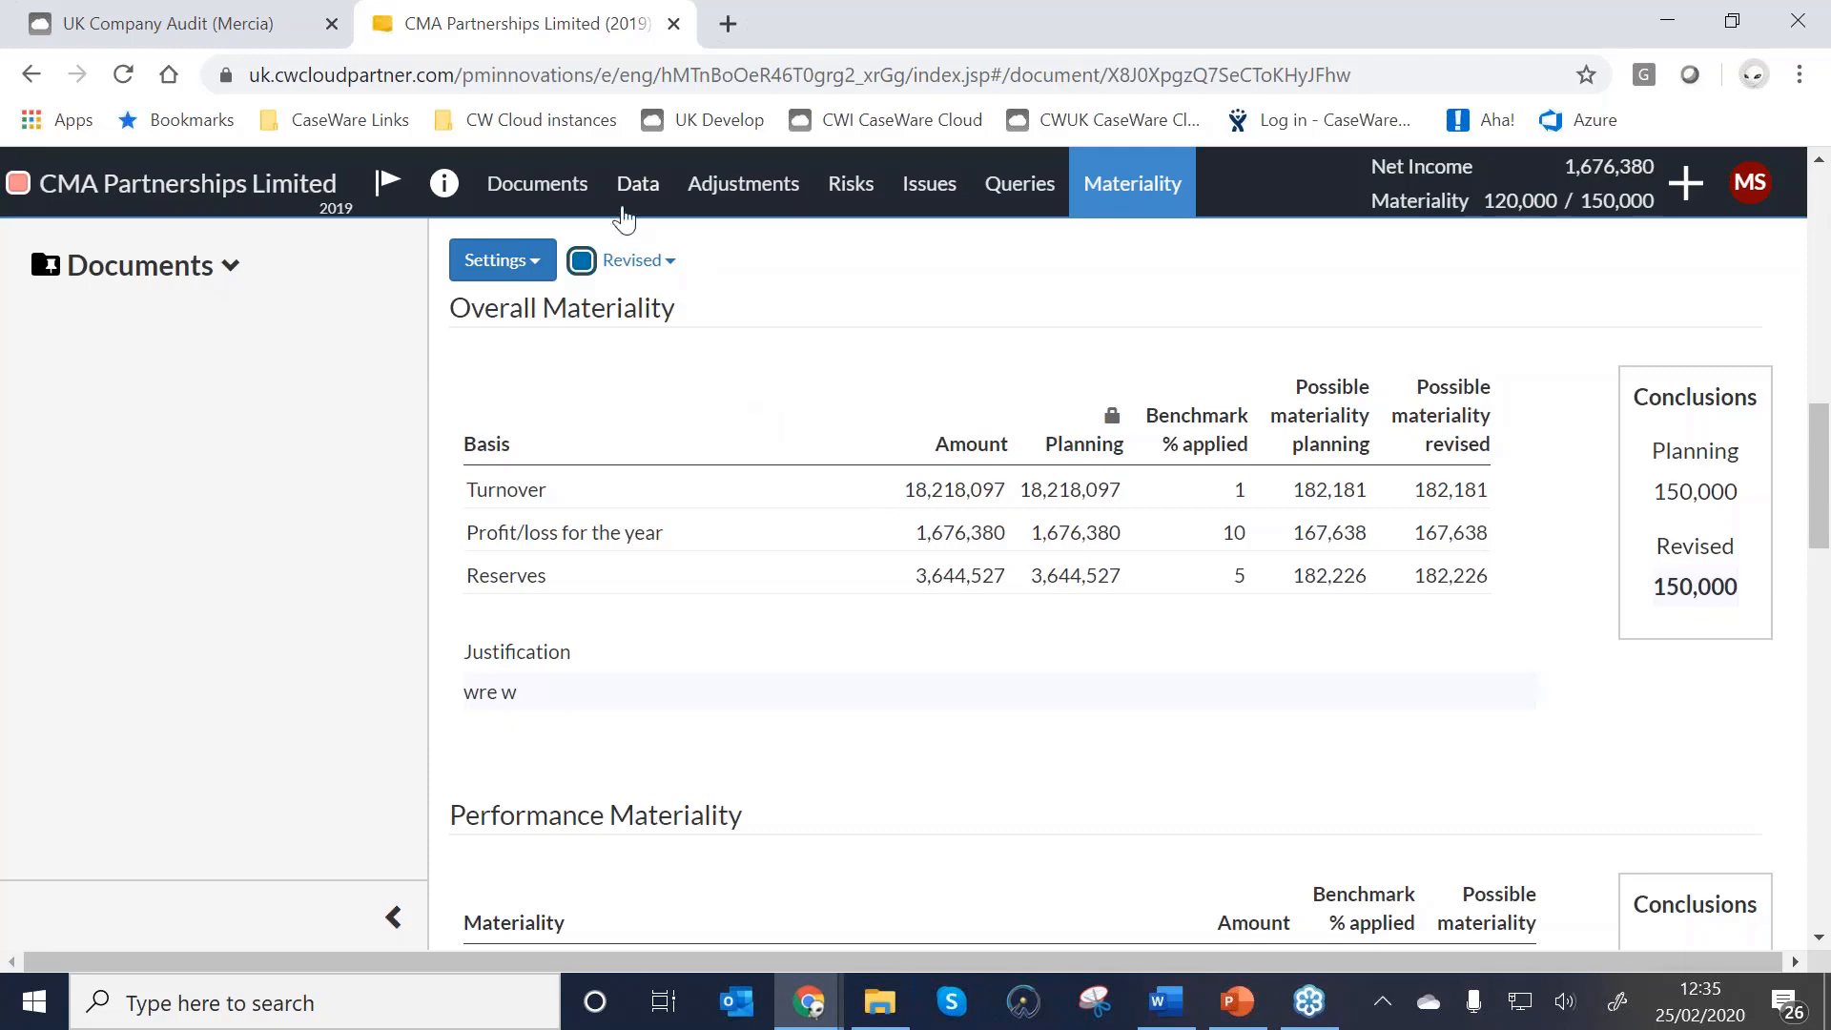
pyautogui.click(653, 261)
pyautogui.click(630, 327)
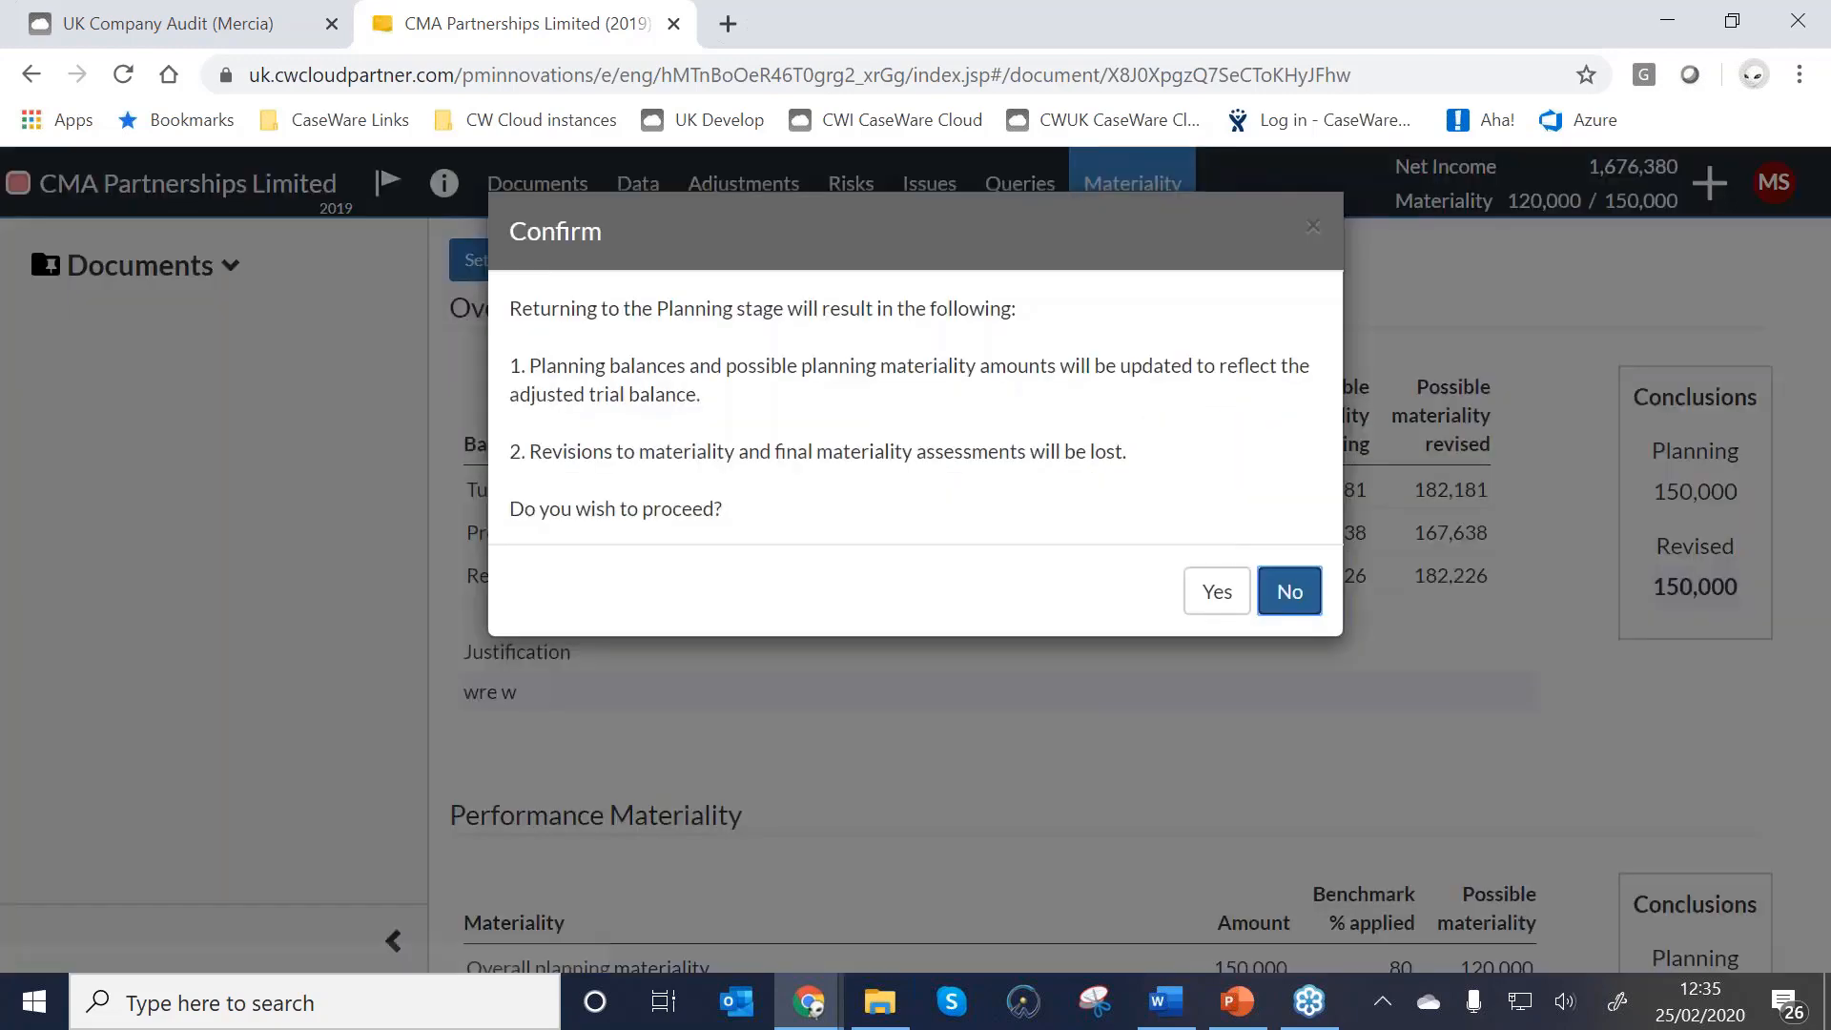
pyautogui.click(1217, 592)
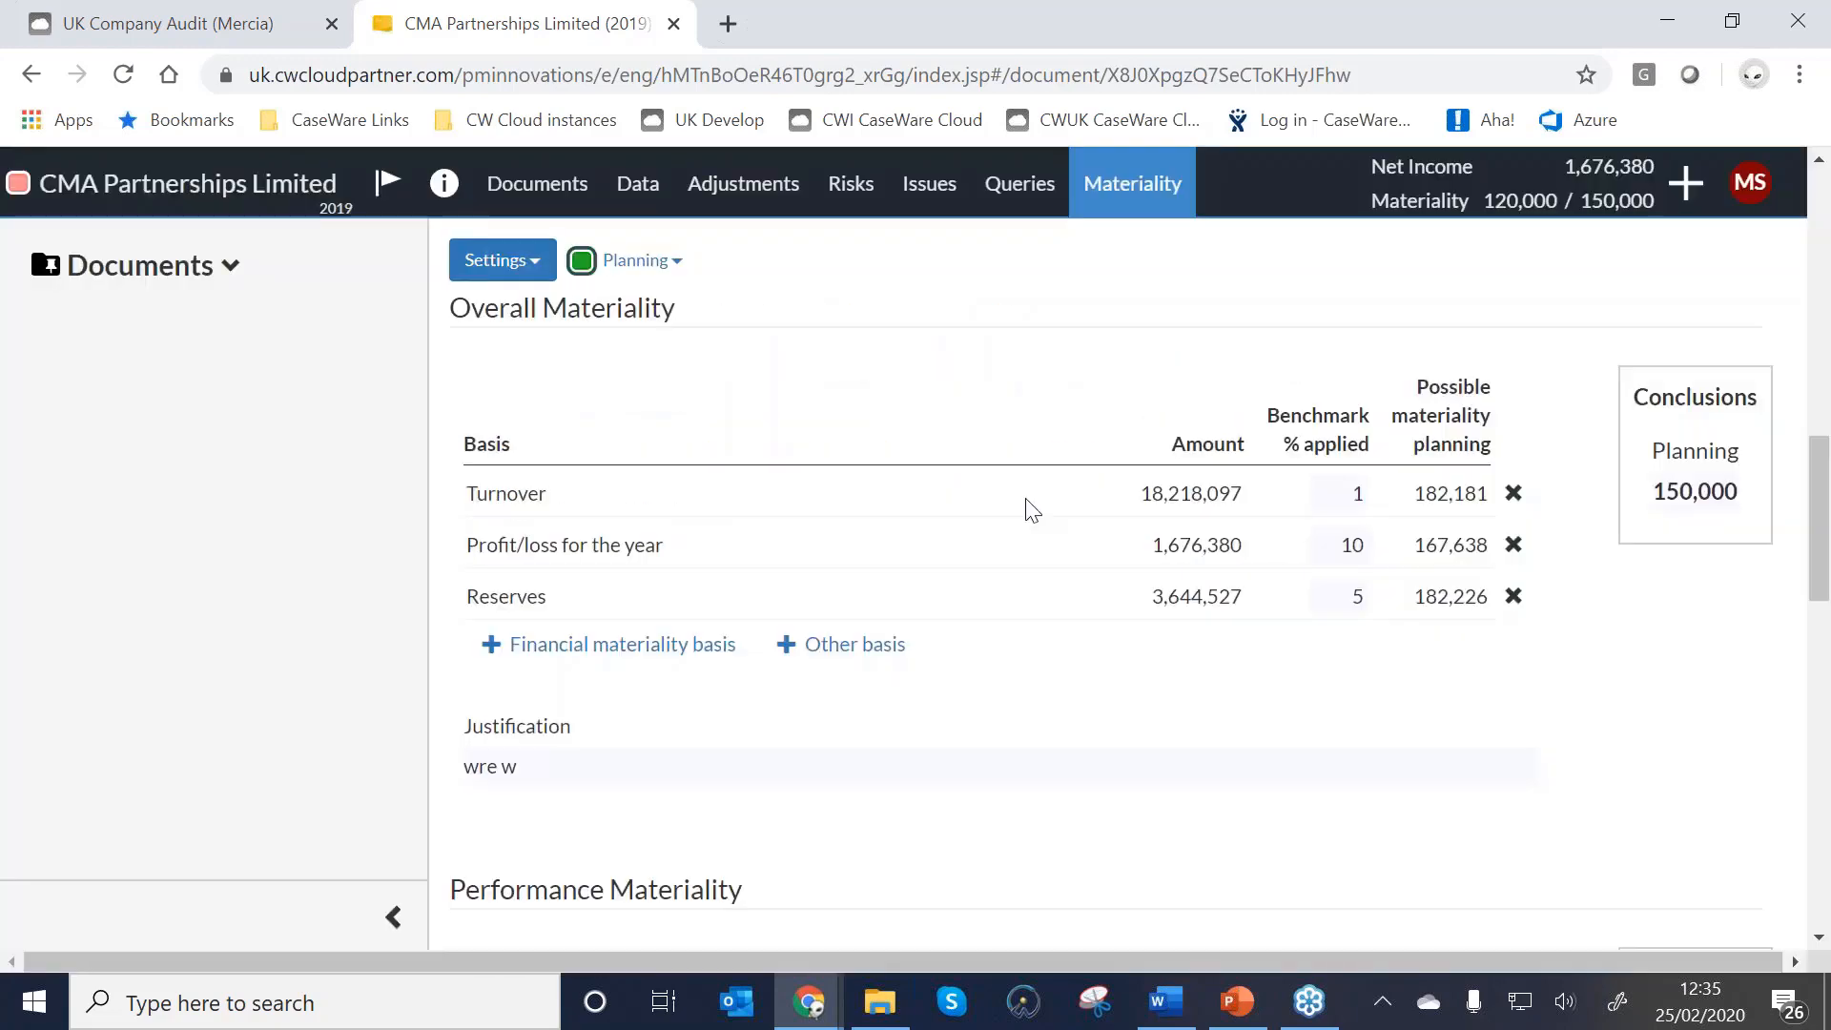
pyautogui.click(1807, 276)
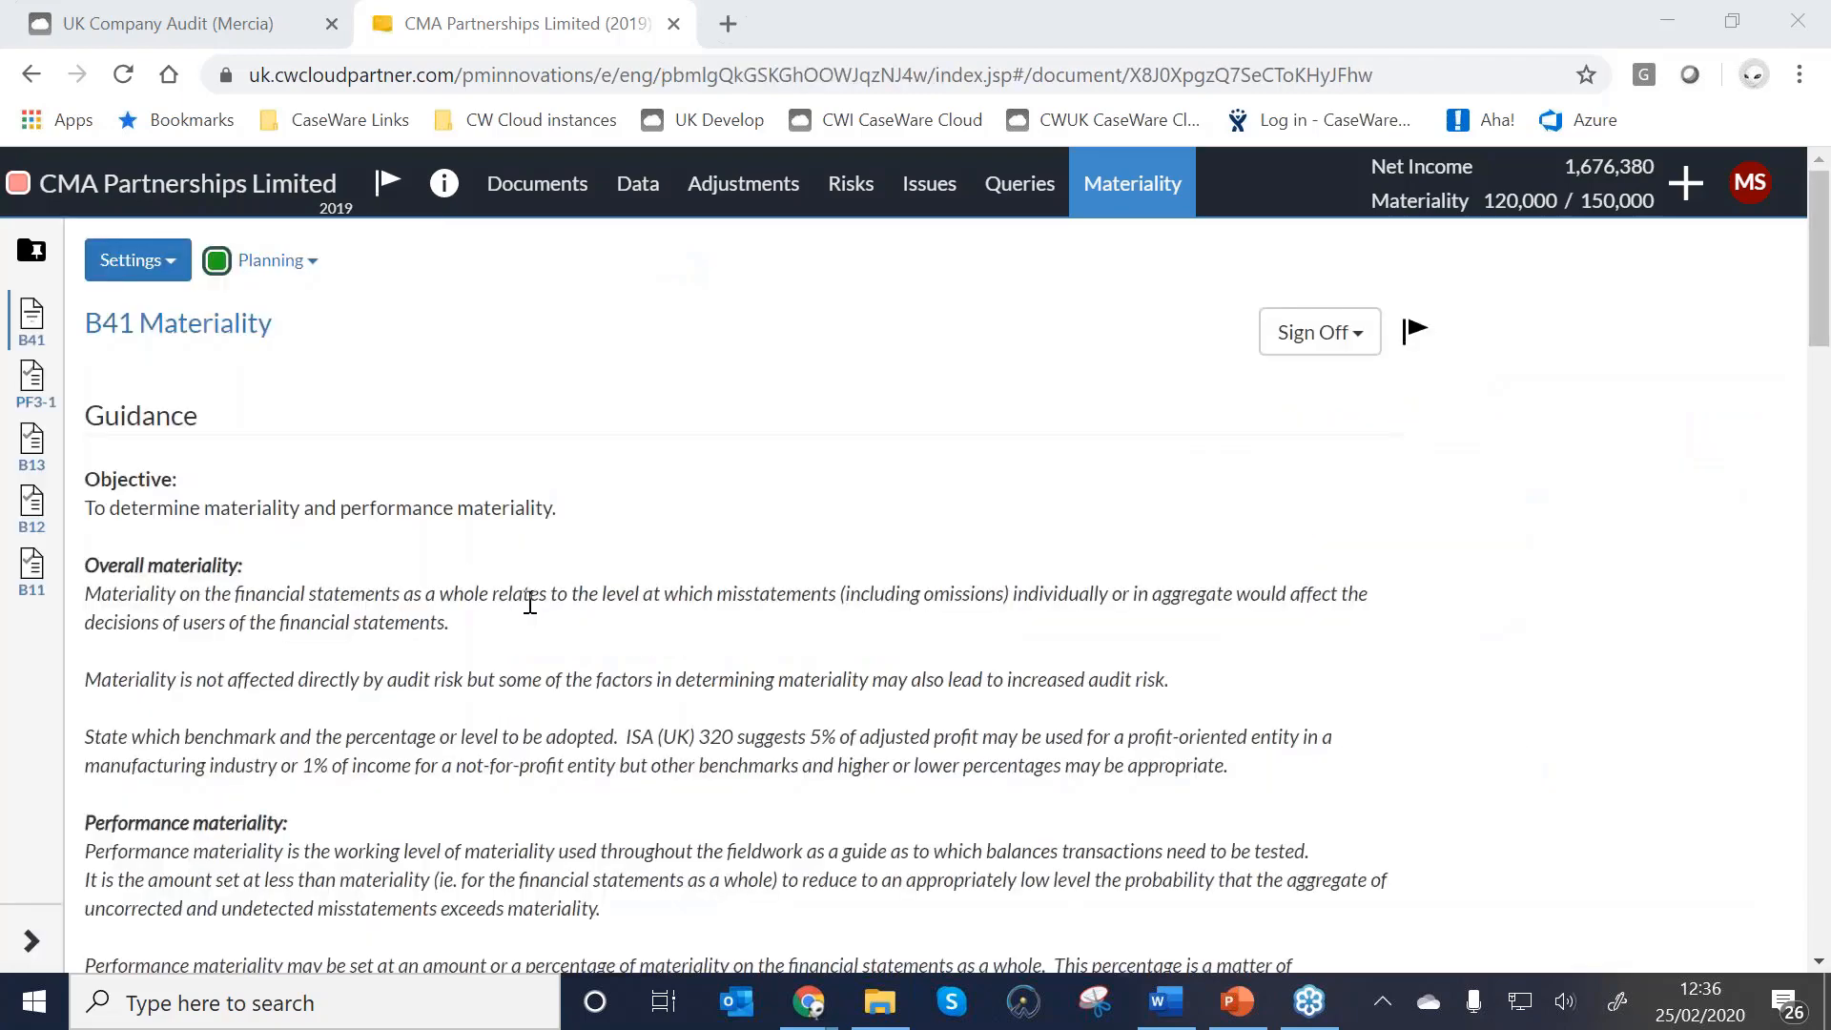
# Return to the engagement's Documents list and scroll through it to the B-section documents.
pyautogui.scroll(-15, 530, 603)
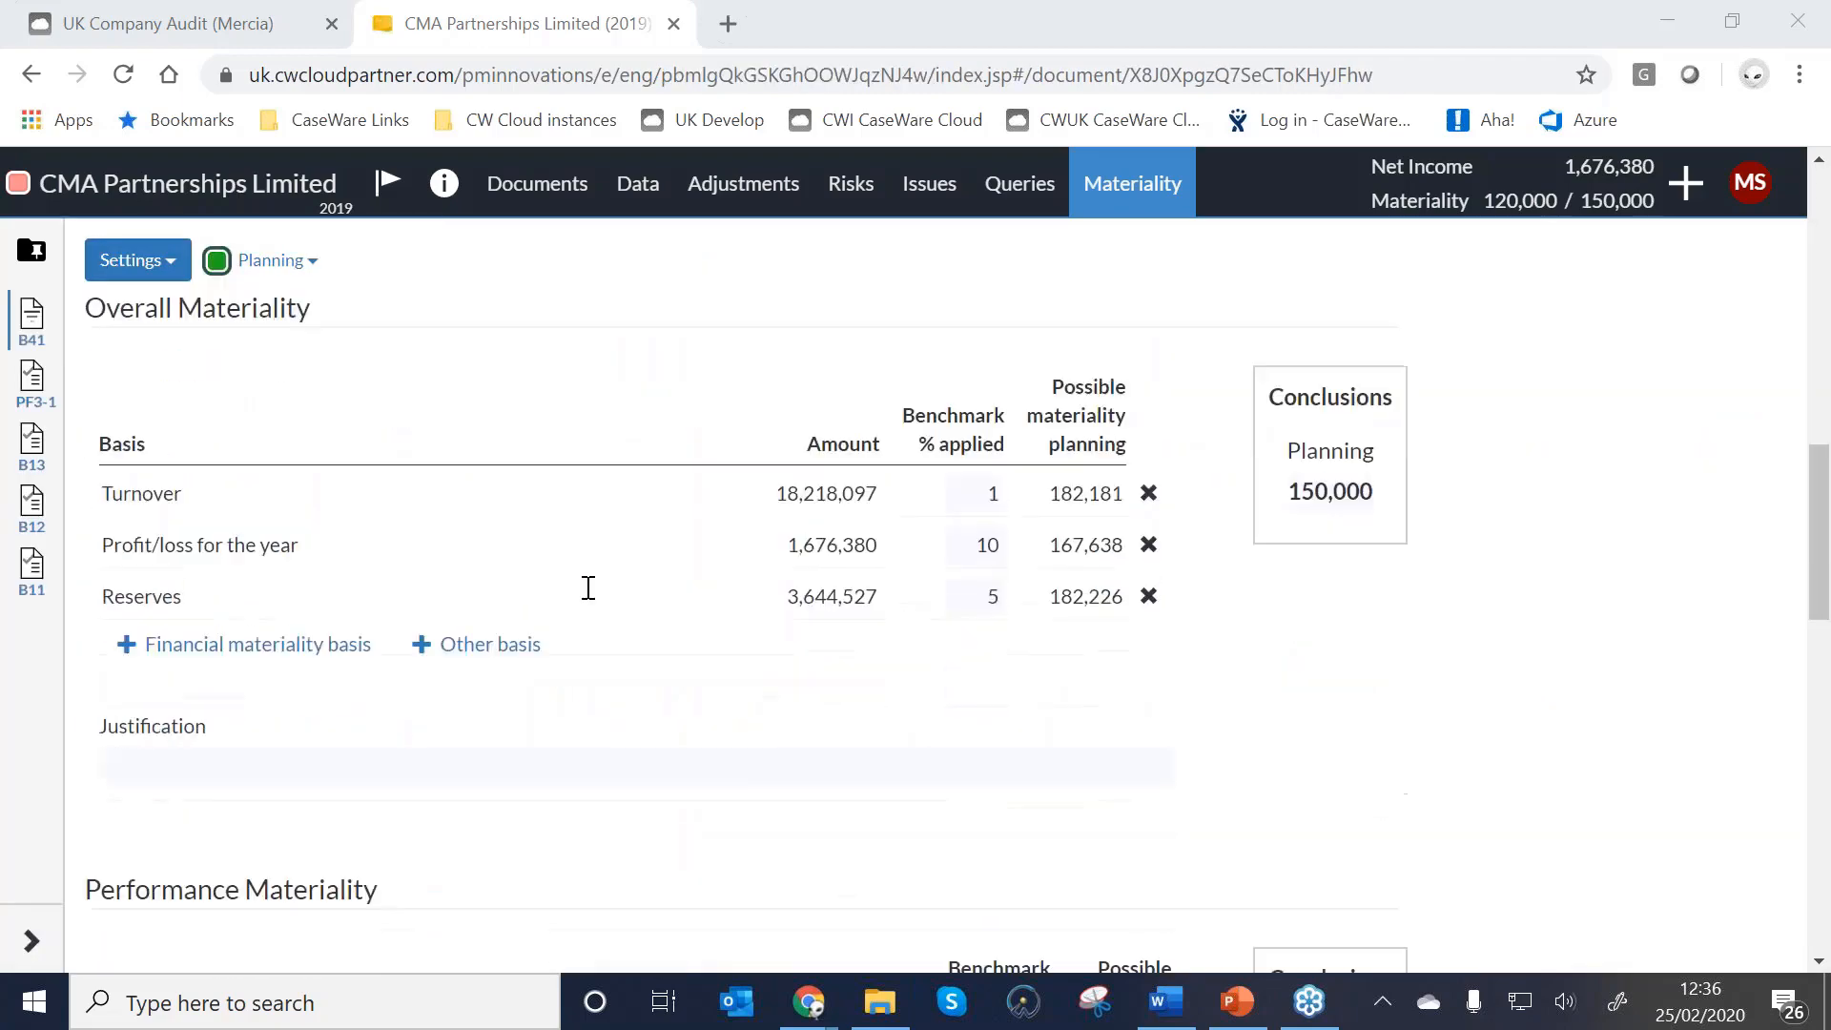
pyautogui.click(533, 183)
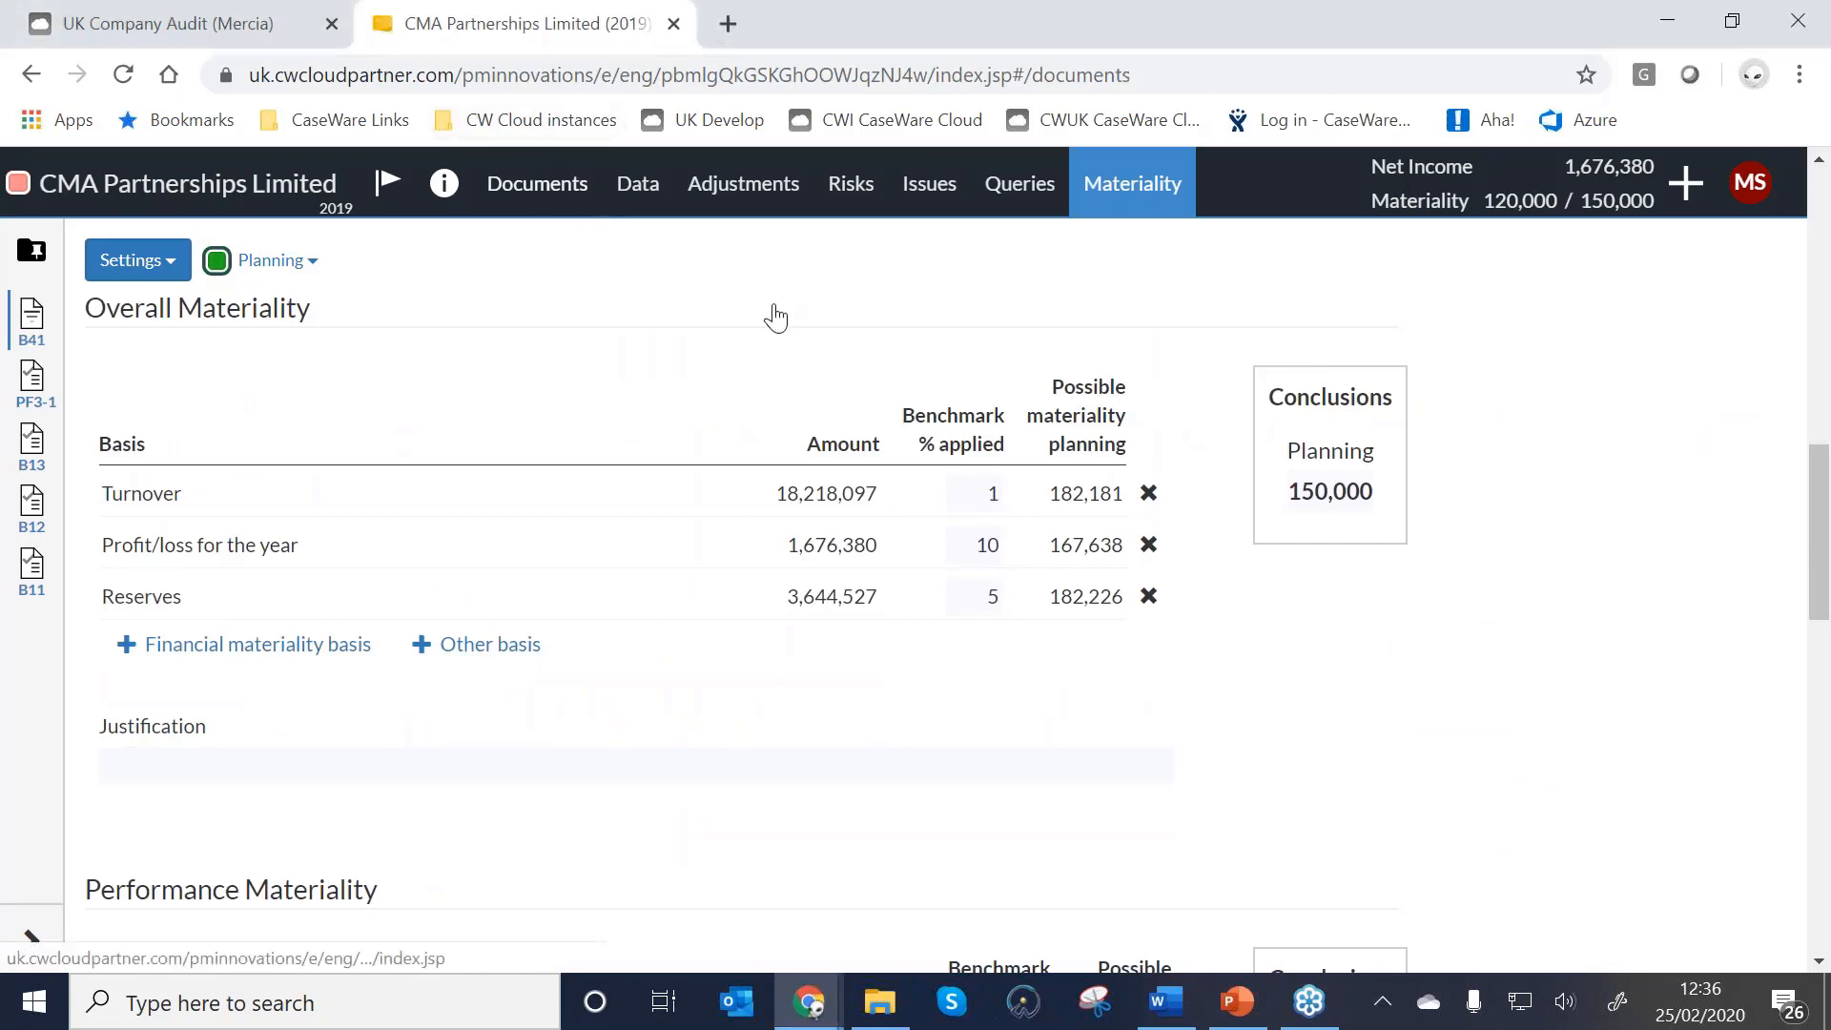
pyautogui.scroll(-2, 933, 431)
pyautogui.scroll(2, 934, 430)
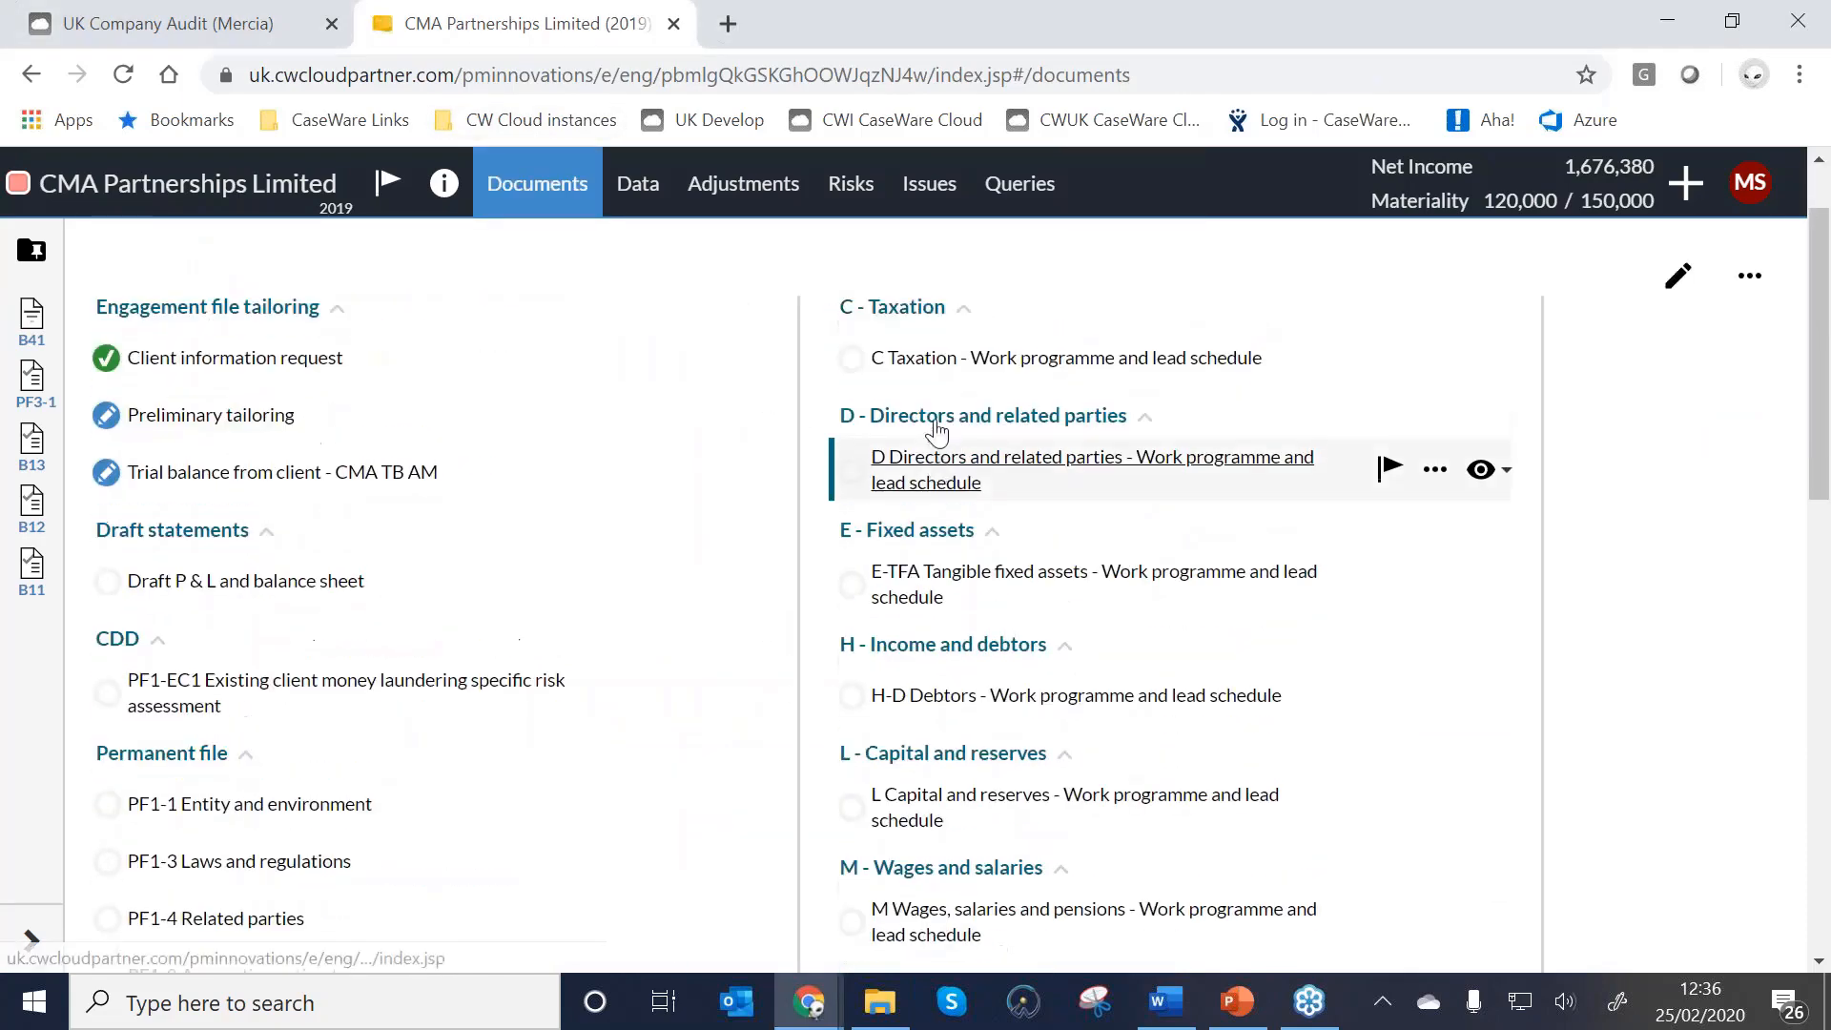
pyautogui.scroll(-2, 1104, 457)
pyautogui.scroll(2, 1103, 458)
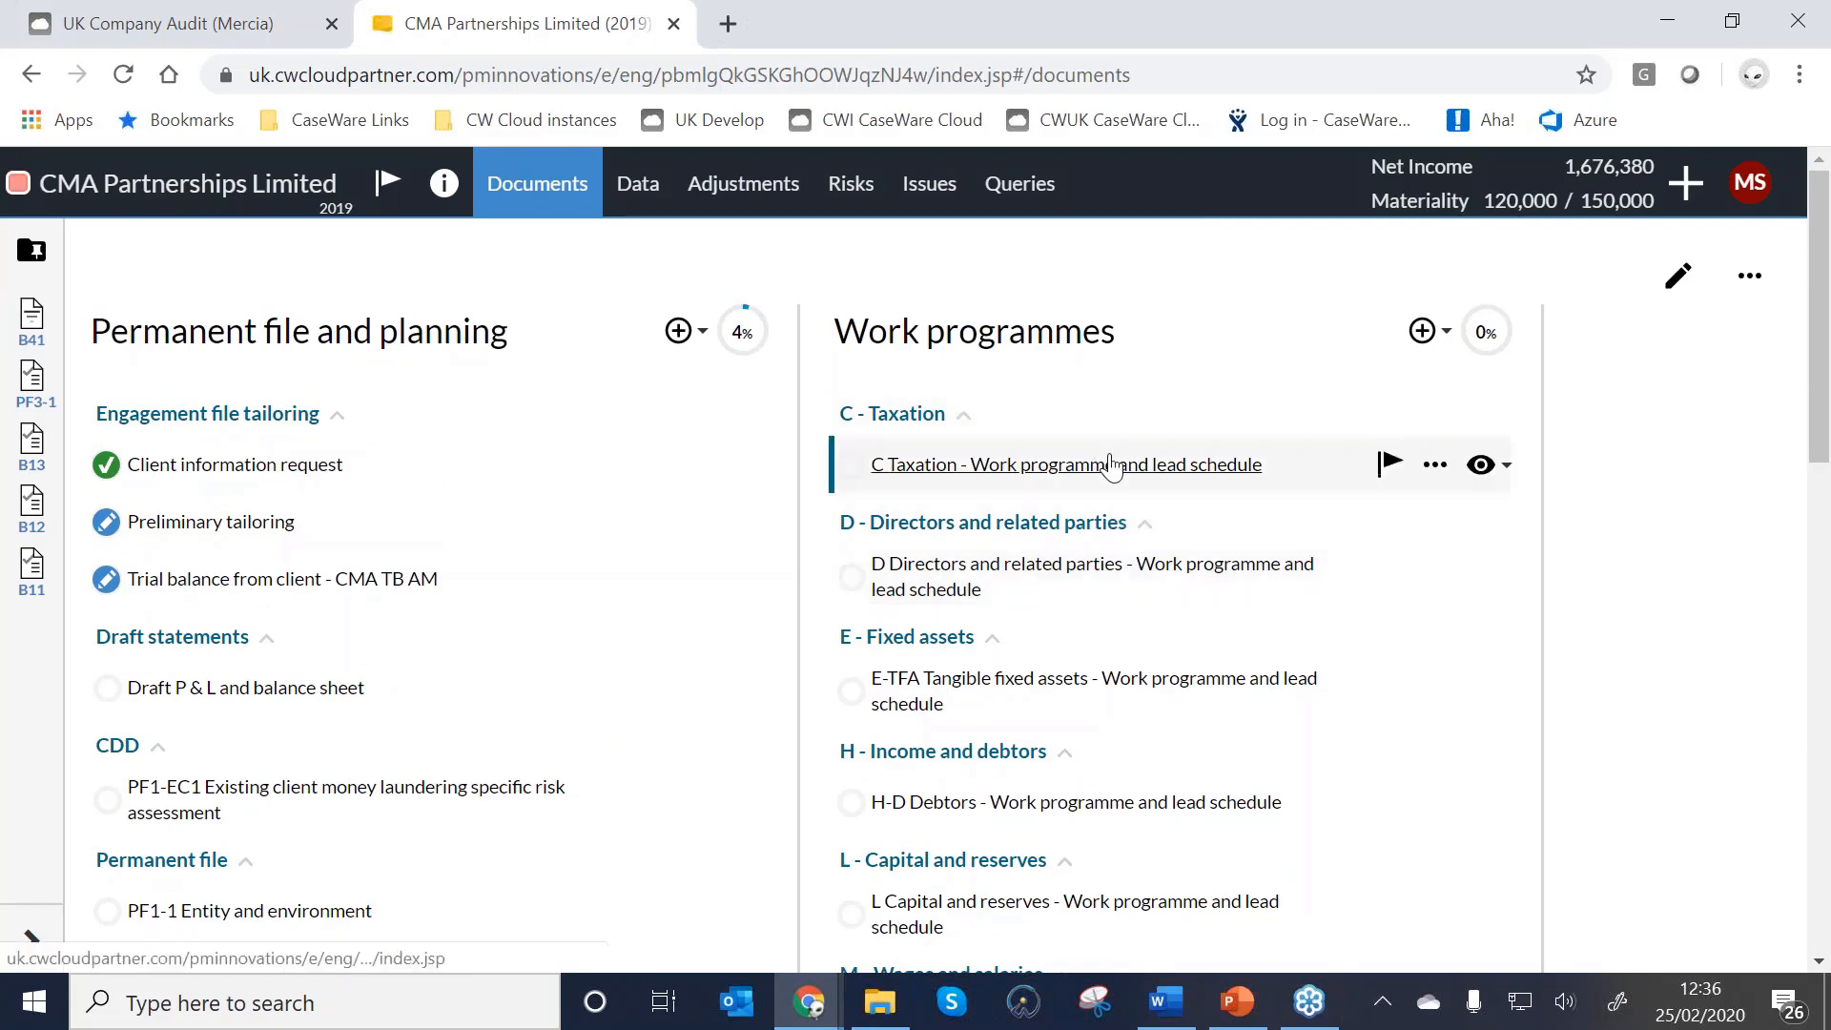
pyautogui.scroll(-3, 1111, 467)
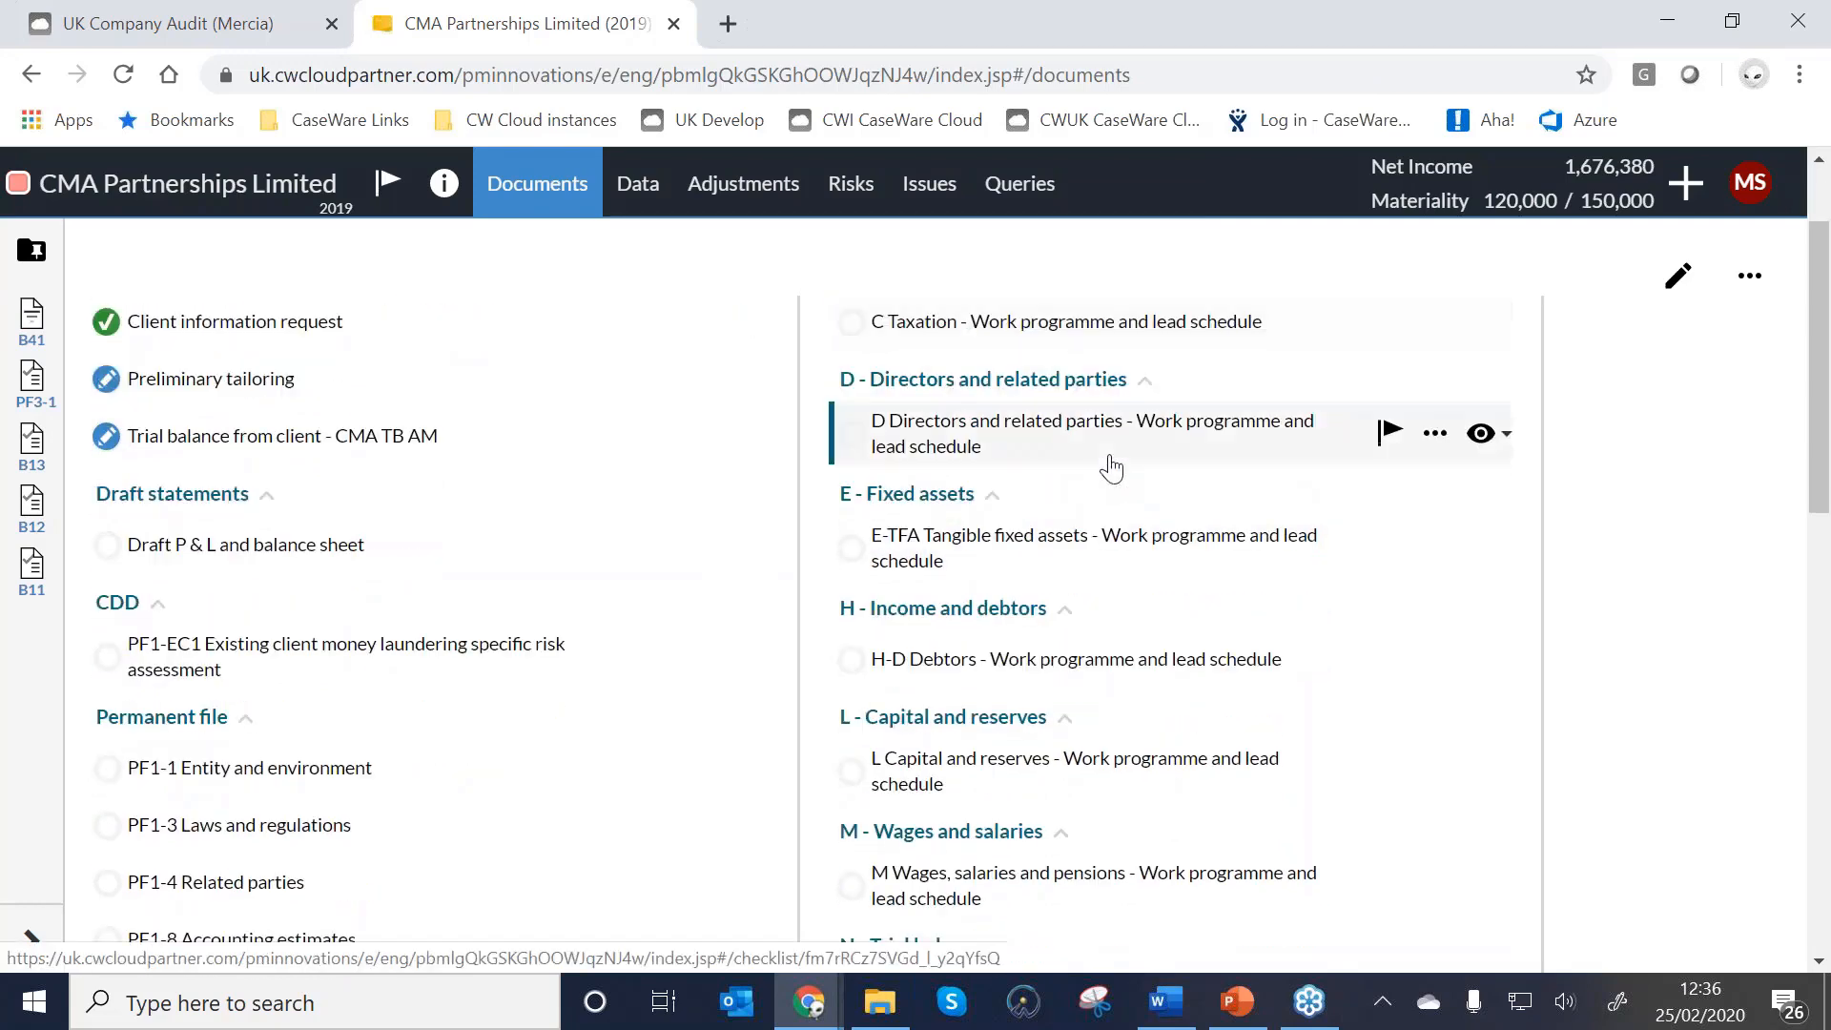
pyautogui.scroll(1, 1111, 468)
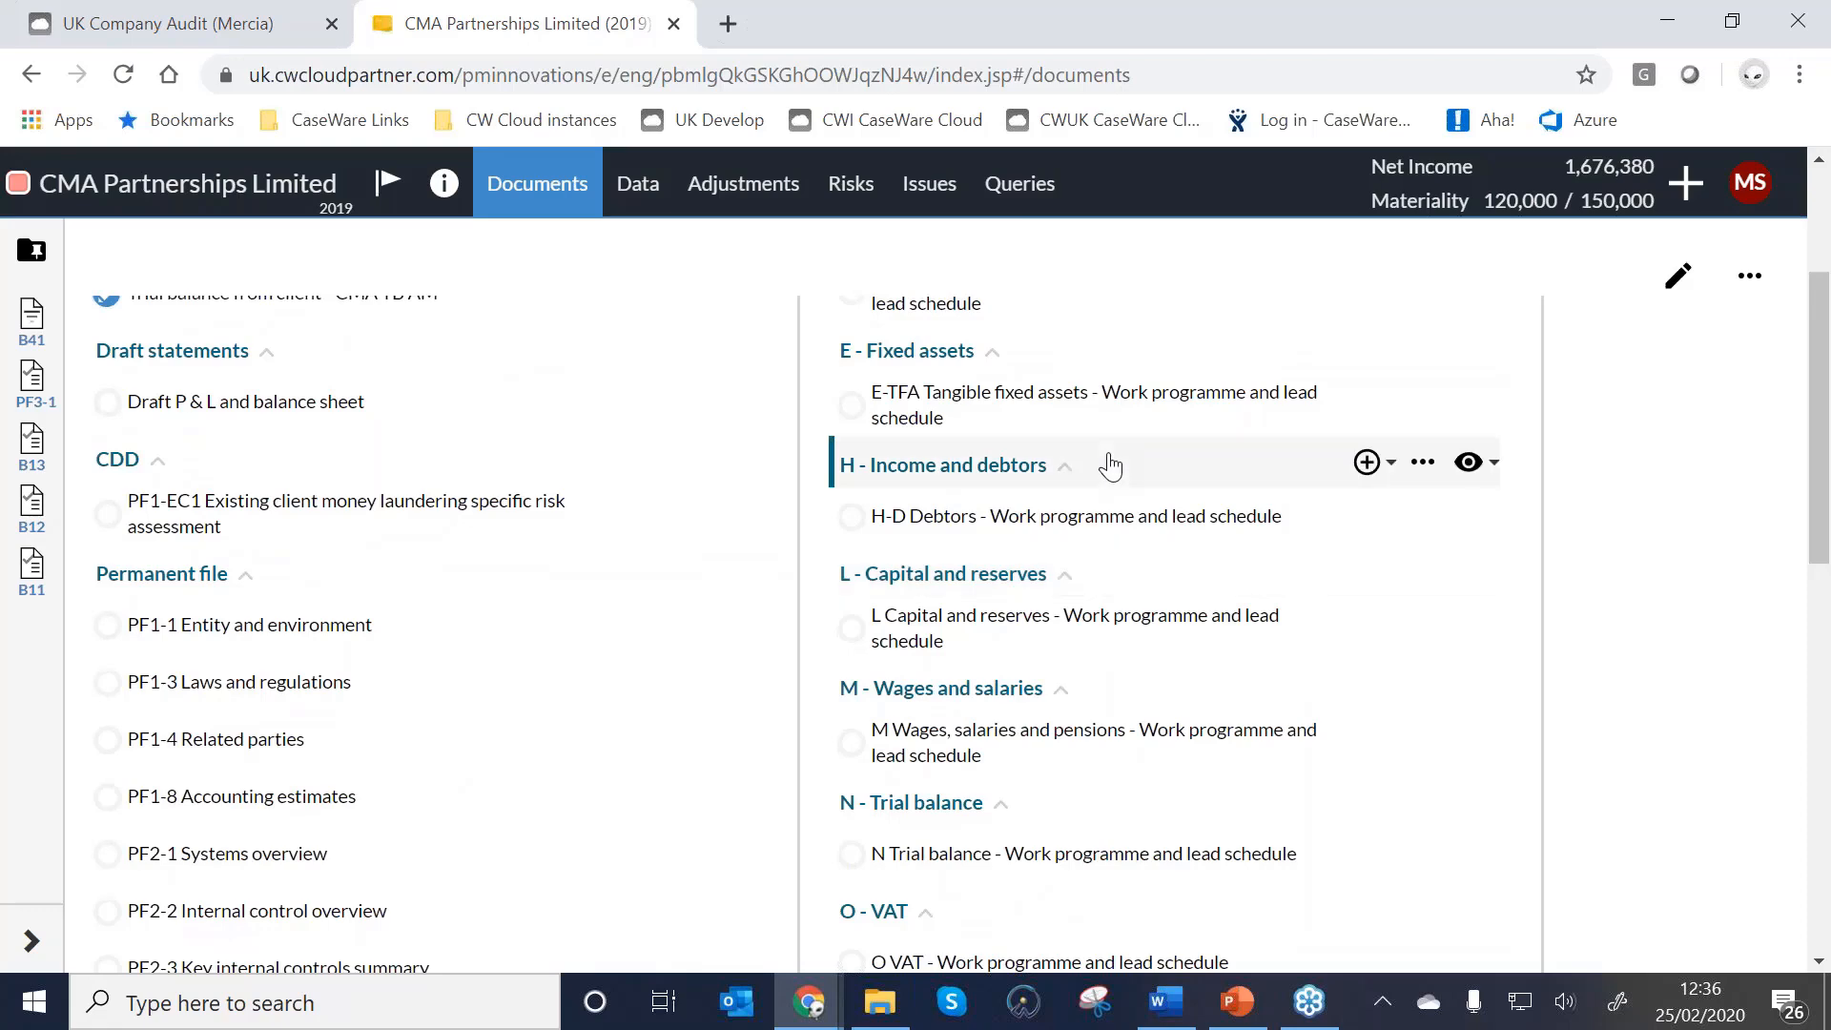
pyautogui.scroll(3, 1110, 465)
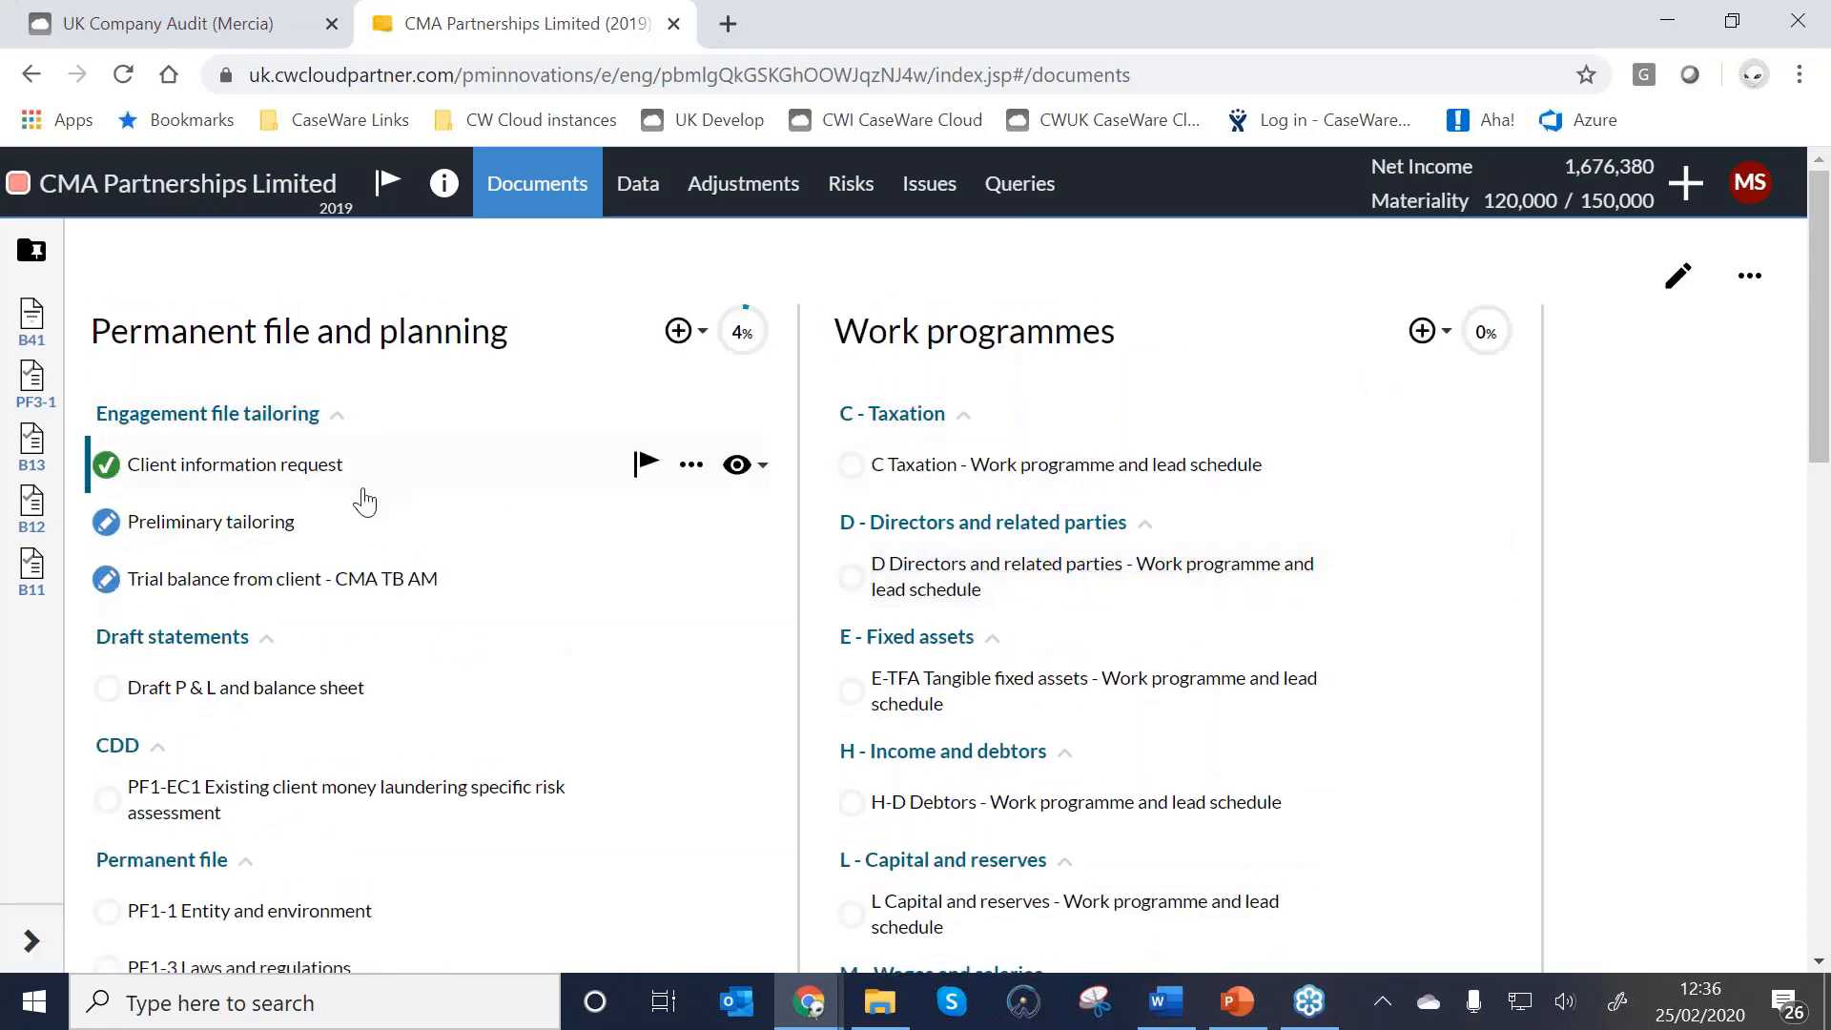
pyautogui.scroll(-4, 362, 500)
pyautogui.scroll(4, 586, 495)
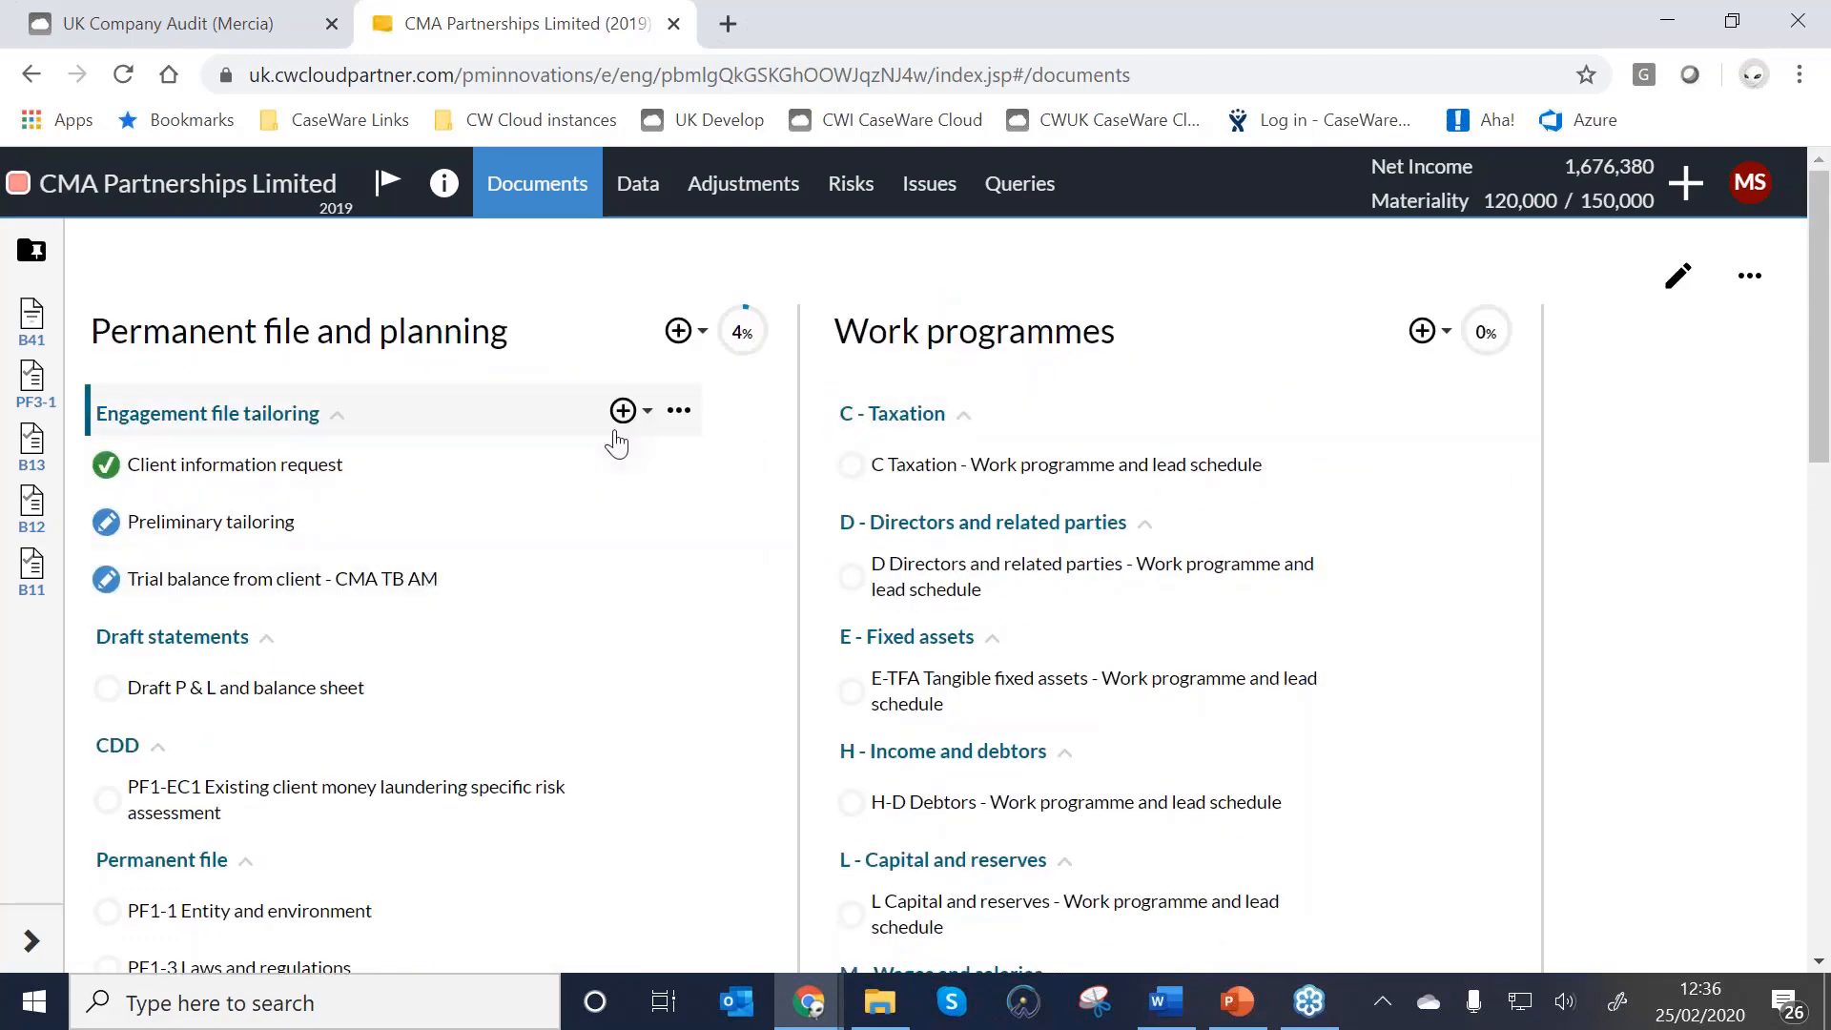
pyautogui.scroll(-13, 245, 733)
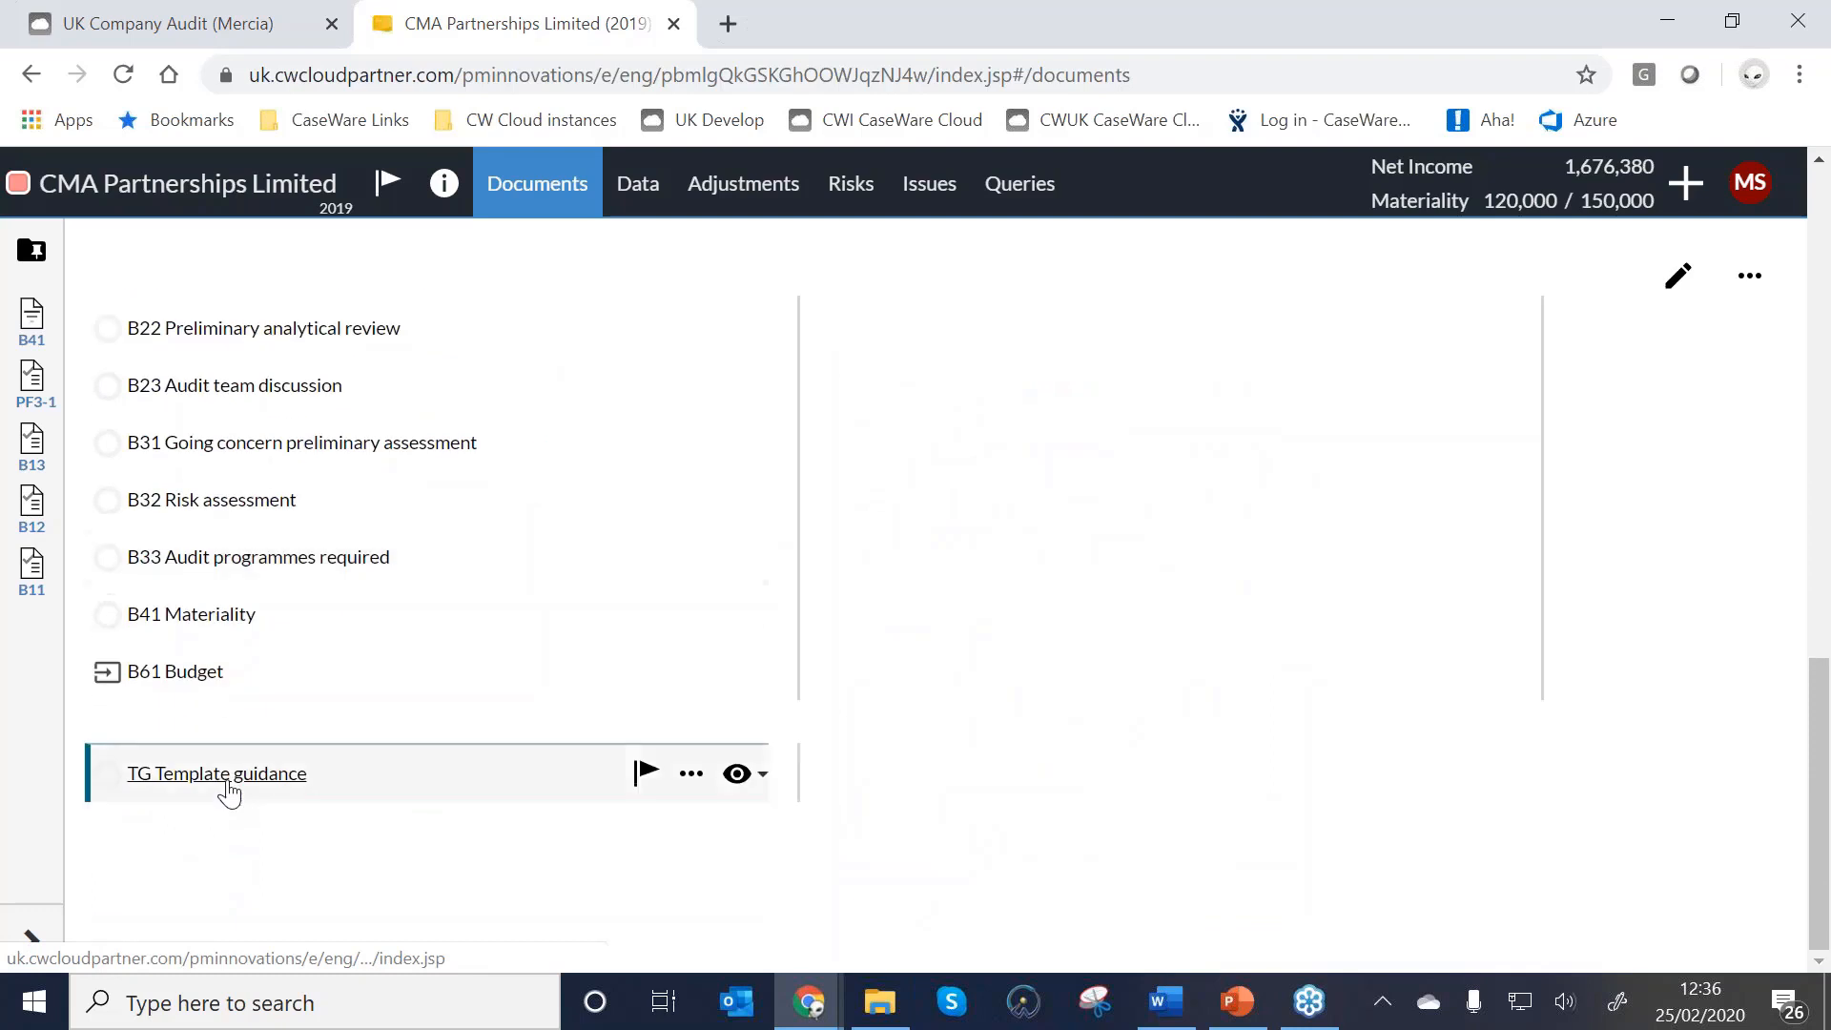
# Open the B33 Audit programmes required checklist and scroll through its questions.
pyautogui.click(225, 565)
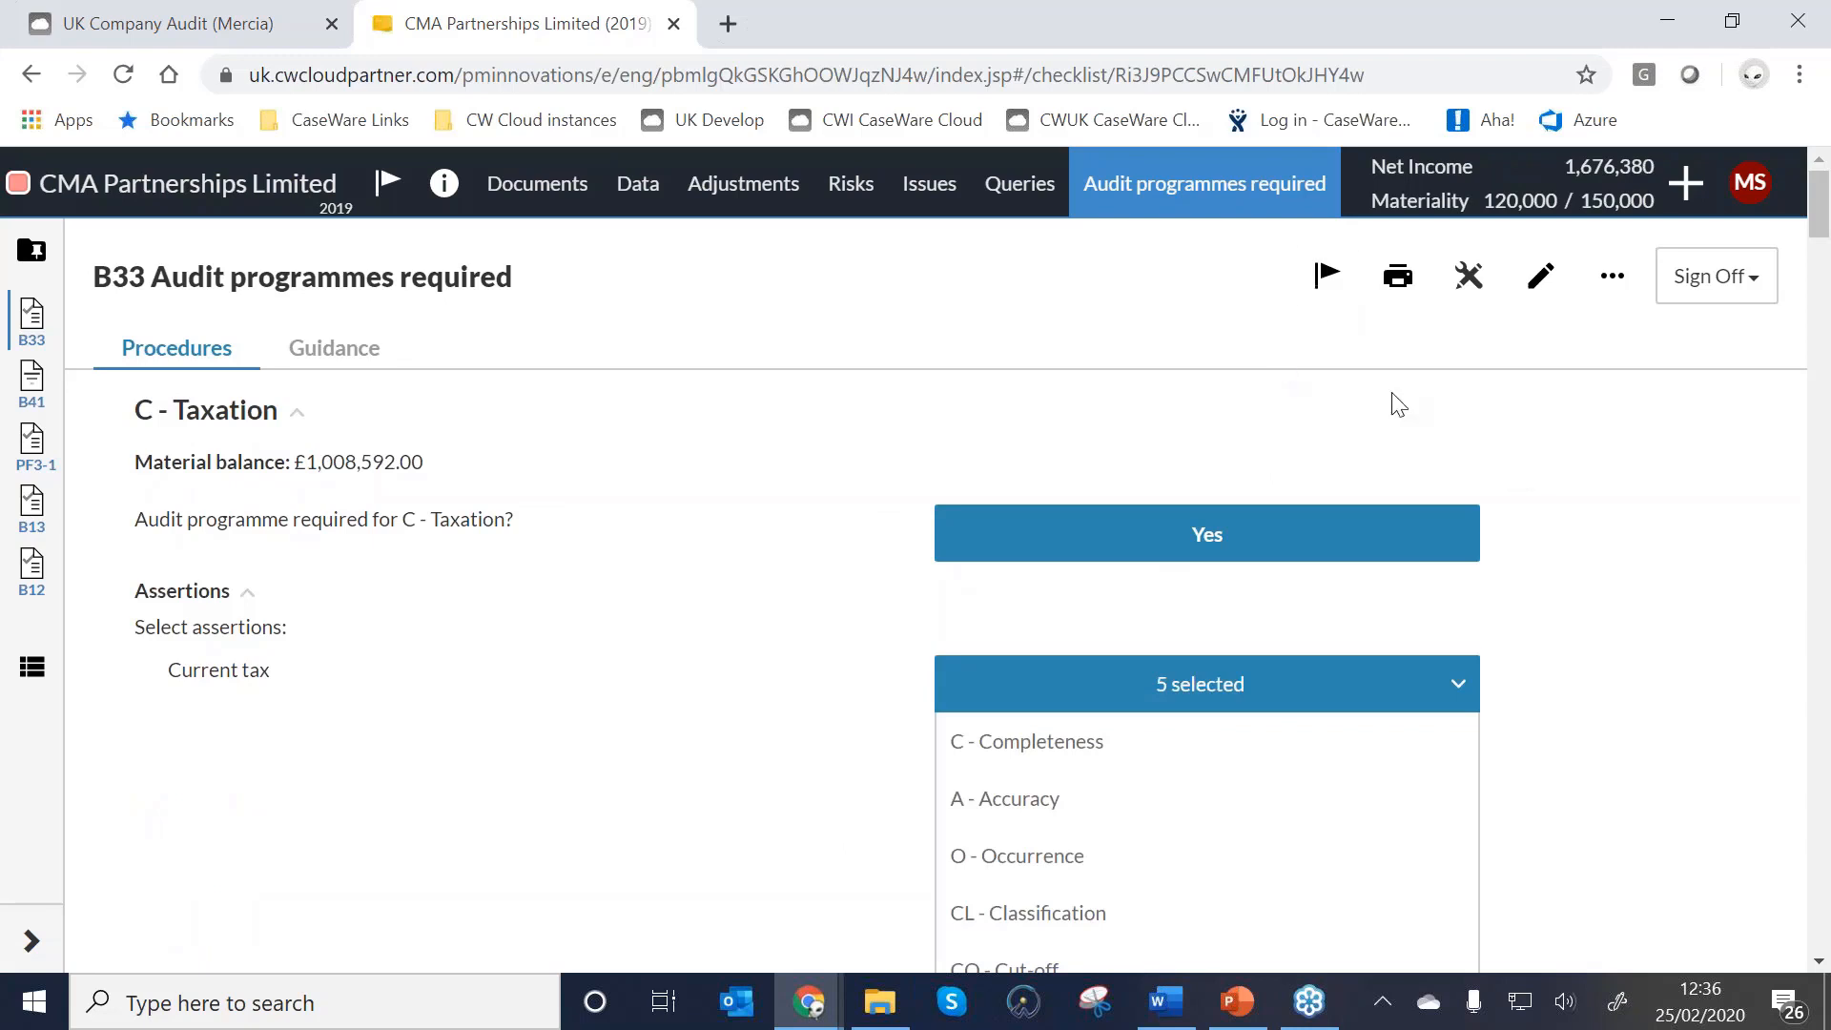
pyautogui.scroll(-4, 1412, 410)
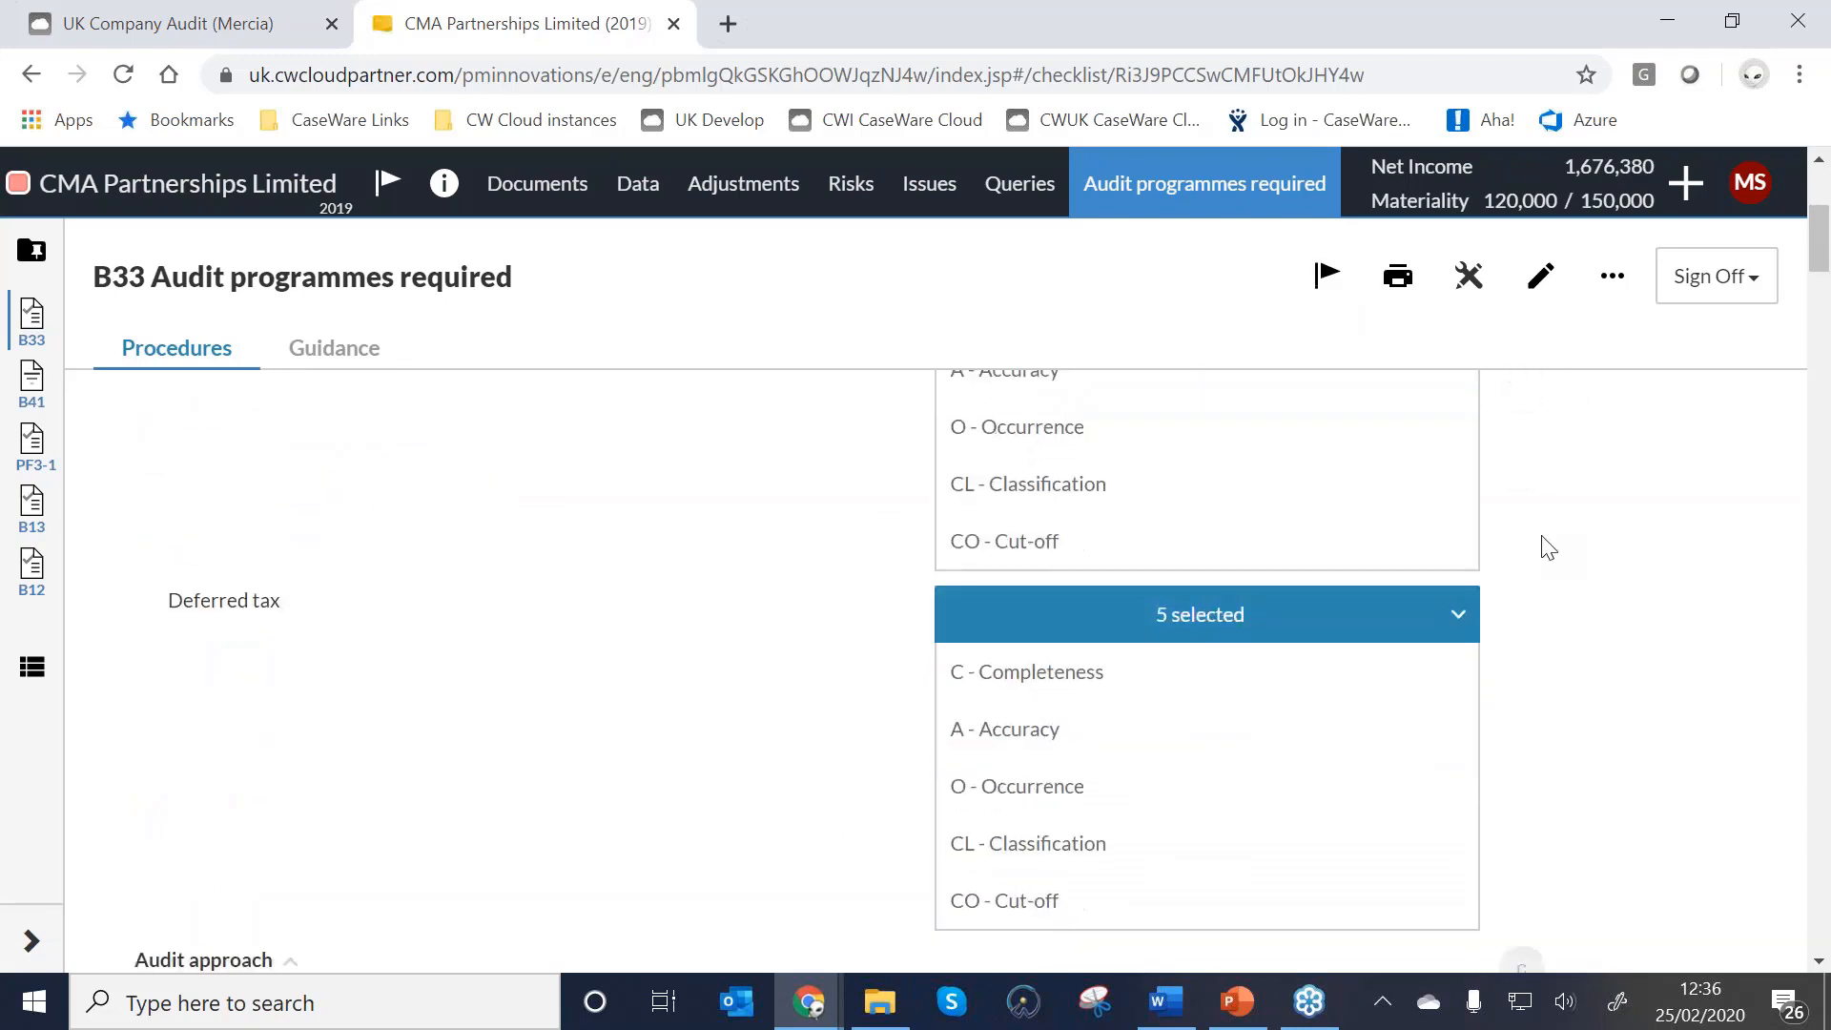
pyautogui.scroll(-2, 1545, 544)
pyautogui.scroll(5, 1492, 512)
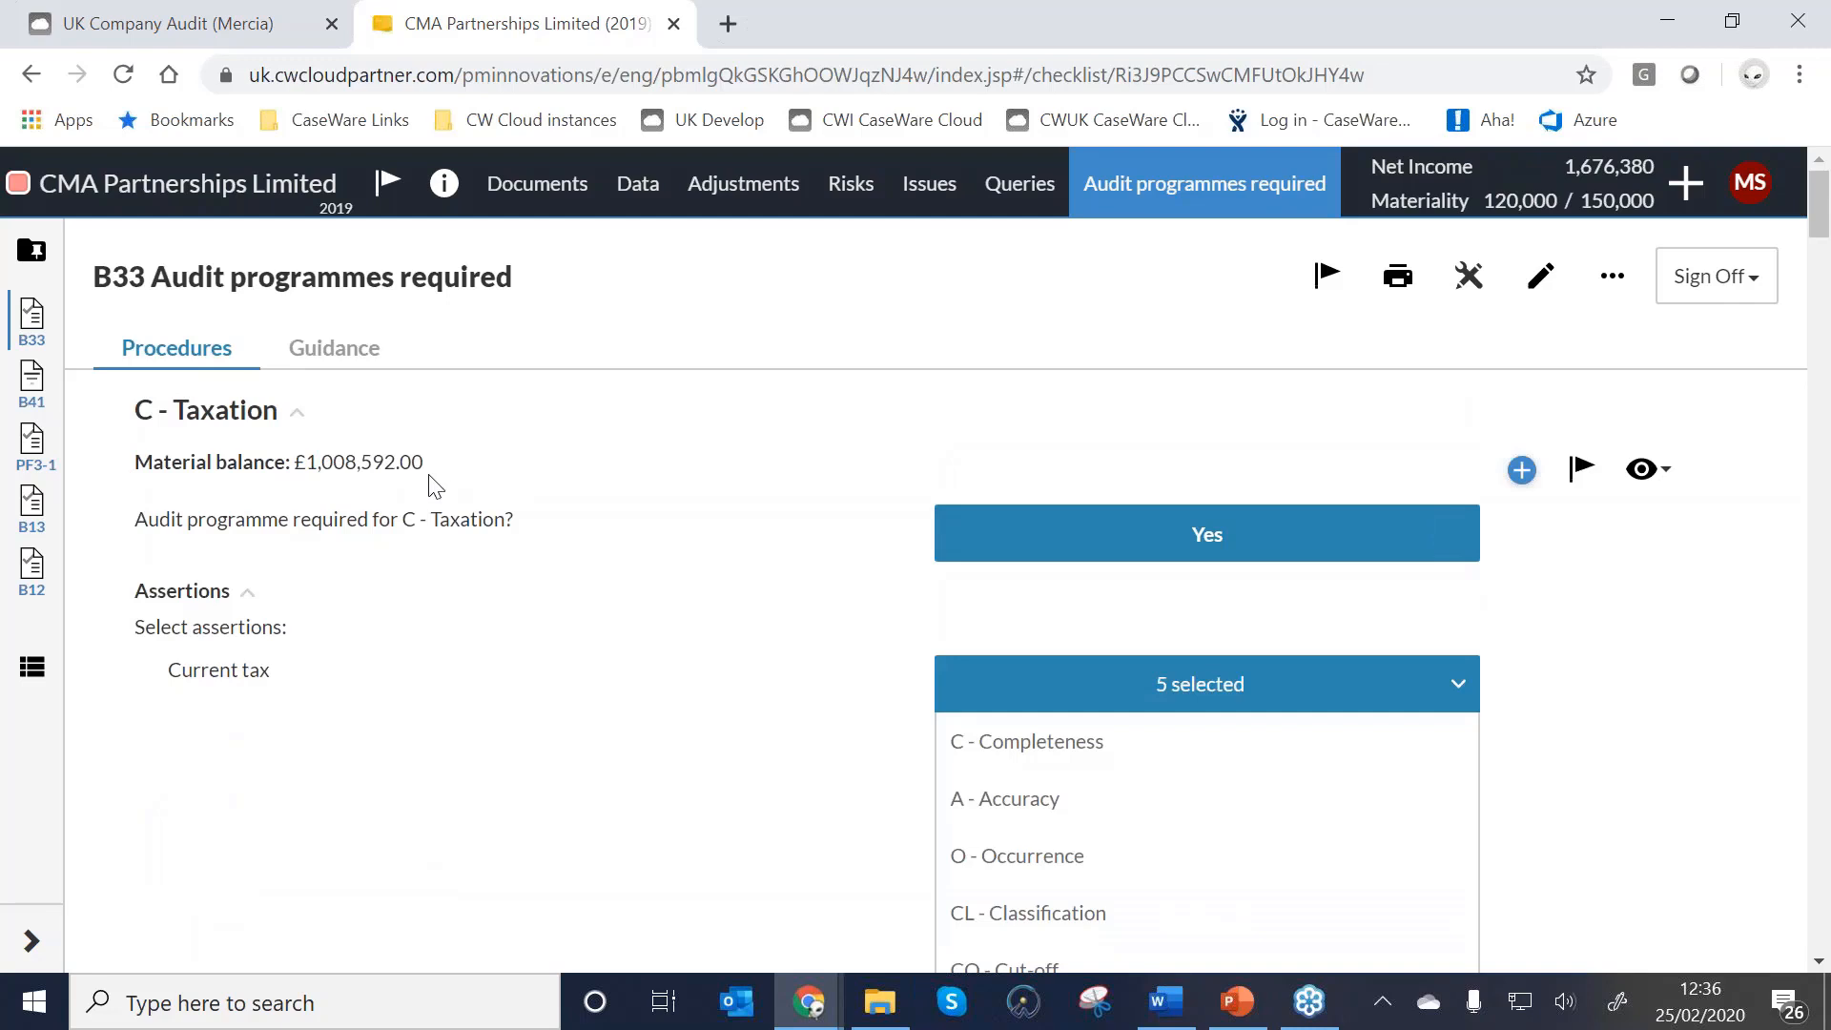
pyautogui.scroll(-1, 1052, 562)
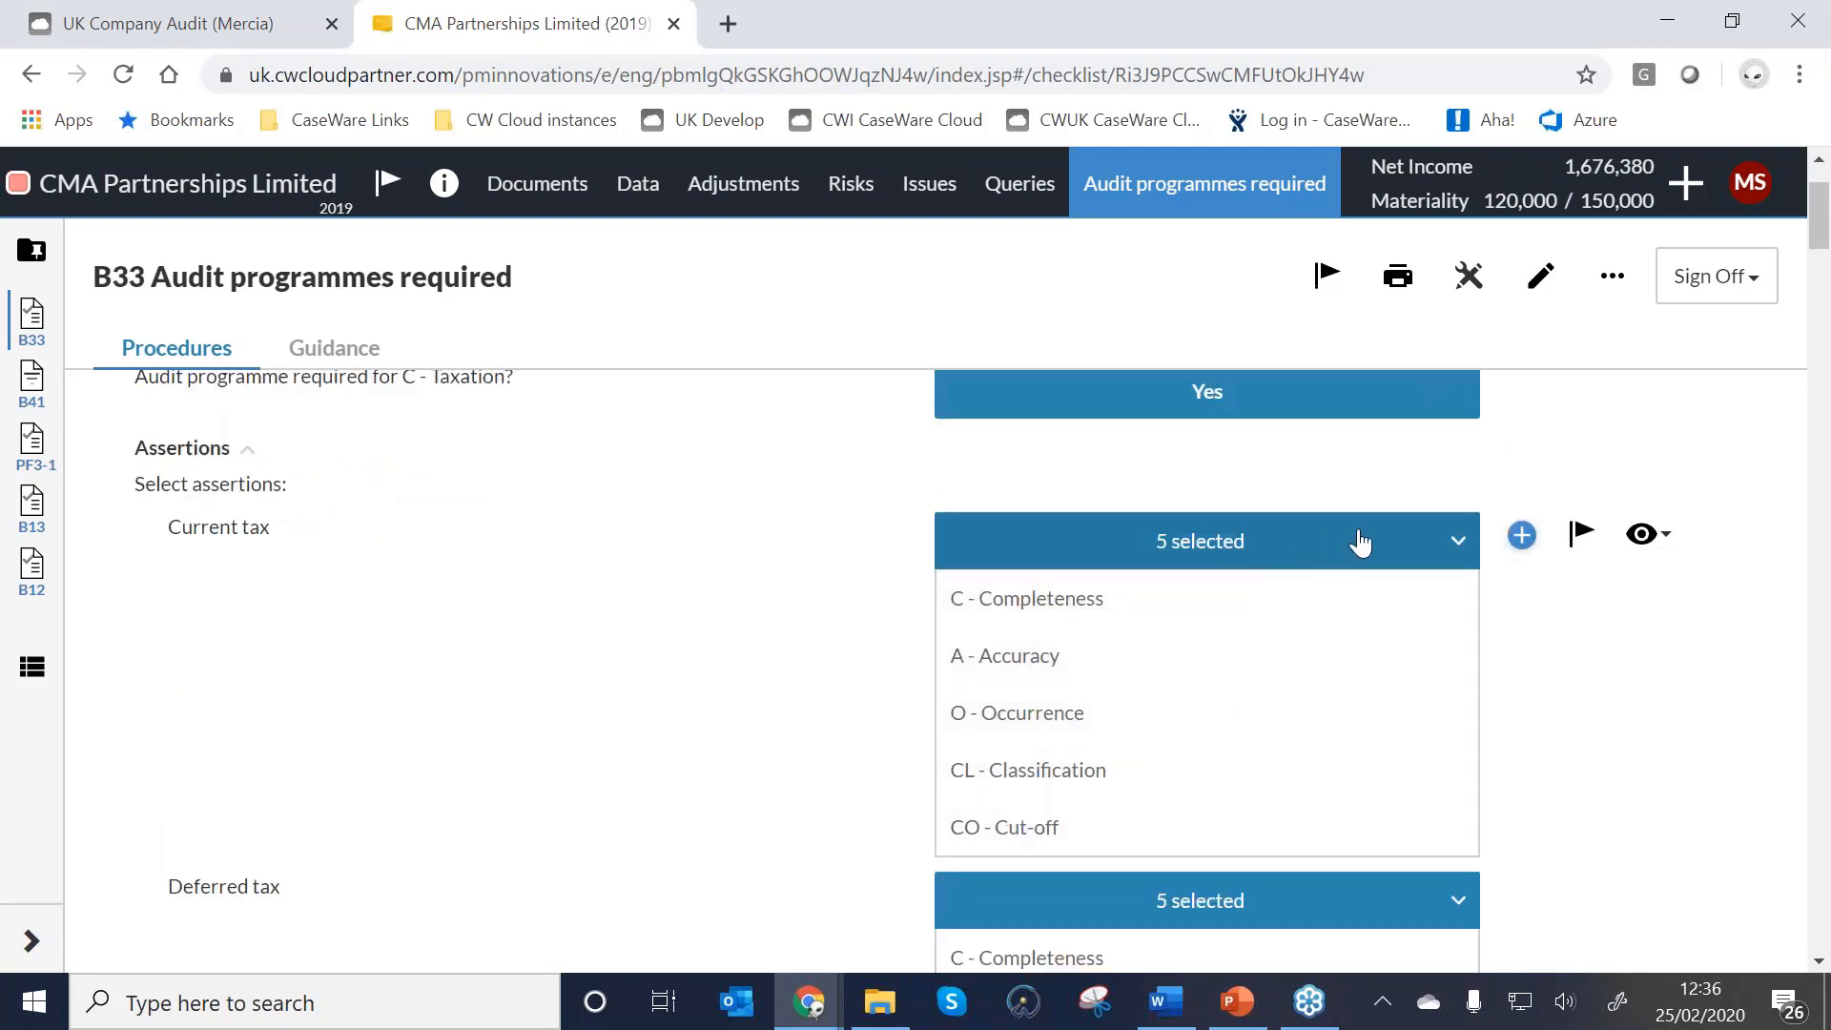
# Inspect the Current tax assertion choices and the additional audit programme sections list.
pyautogui.click(1442, 539)
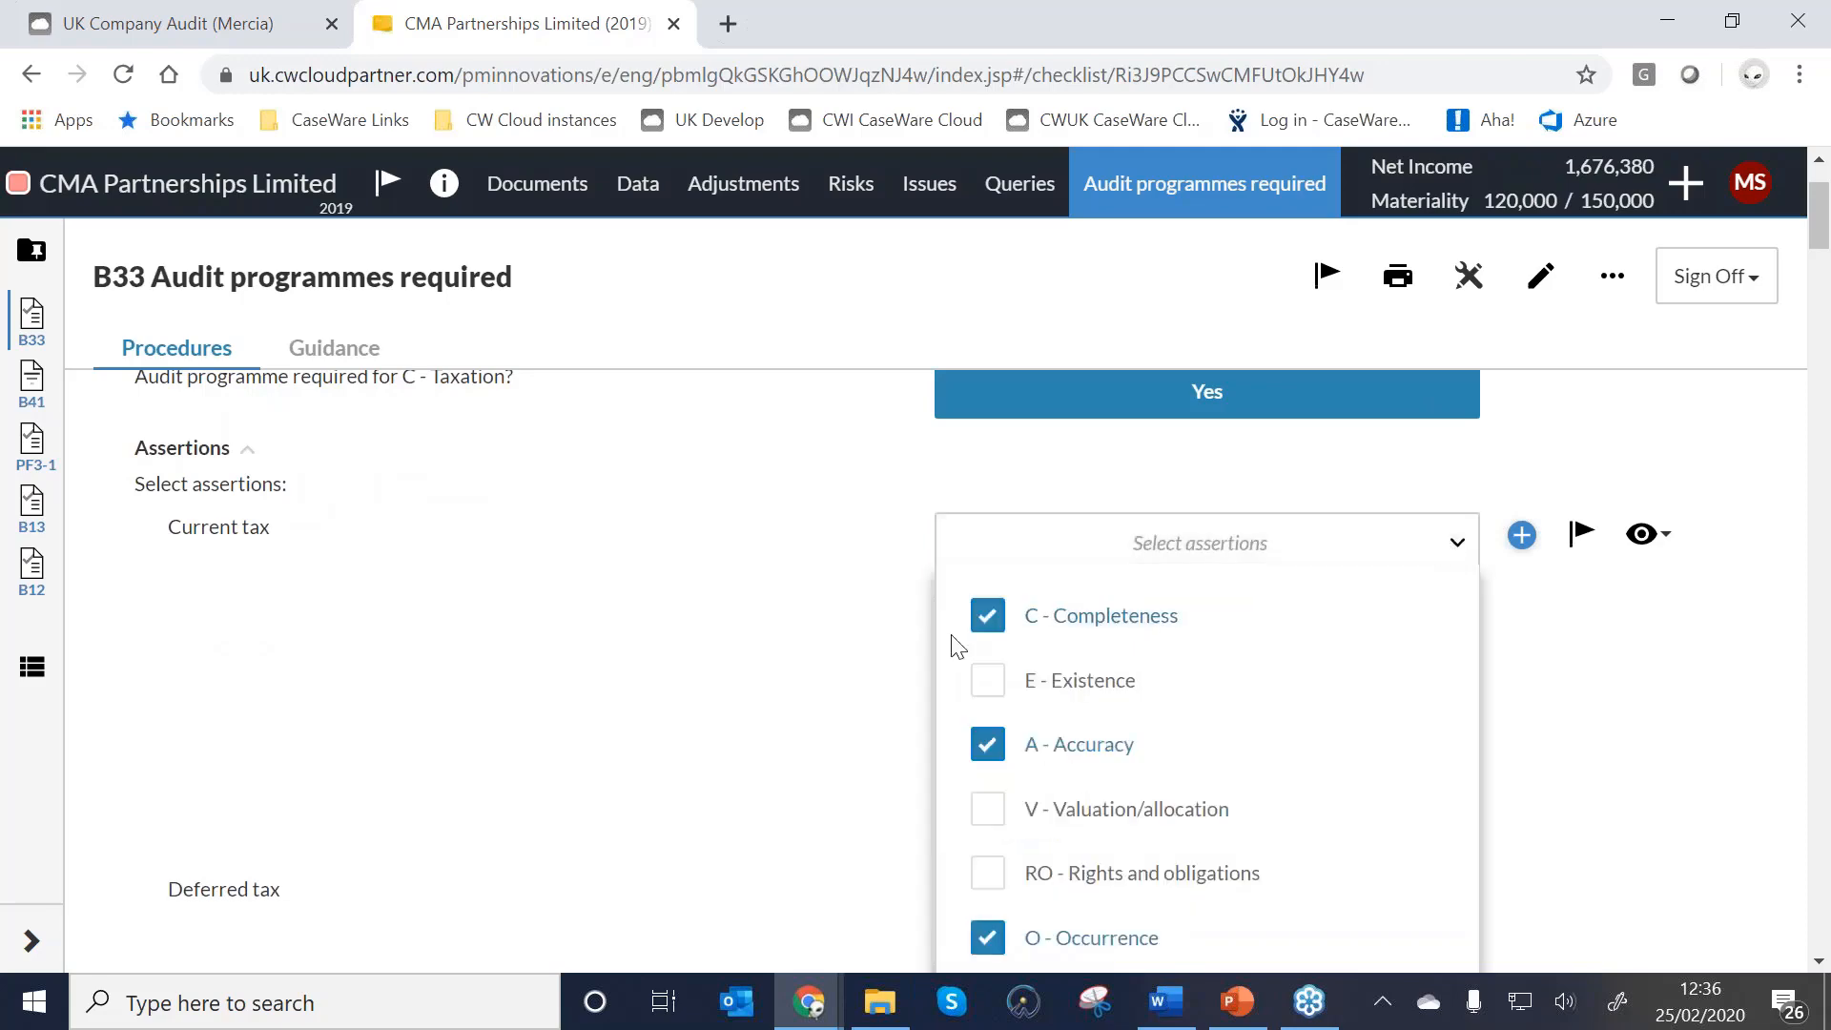
pyautogui.scroll(-1, 1144, 601)
pyautogui.click(1312, 420)
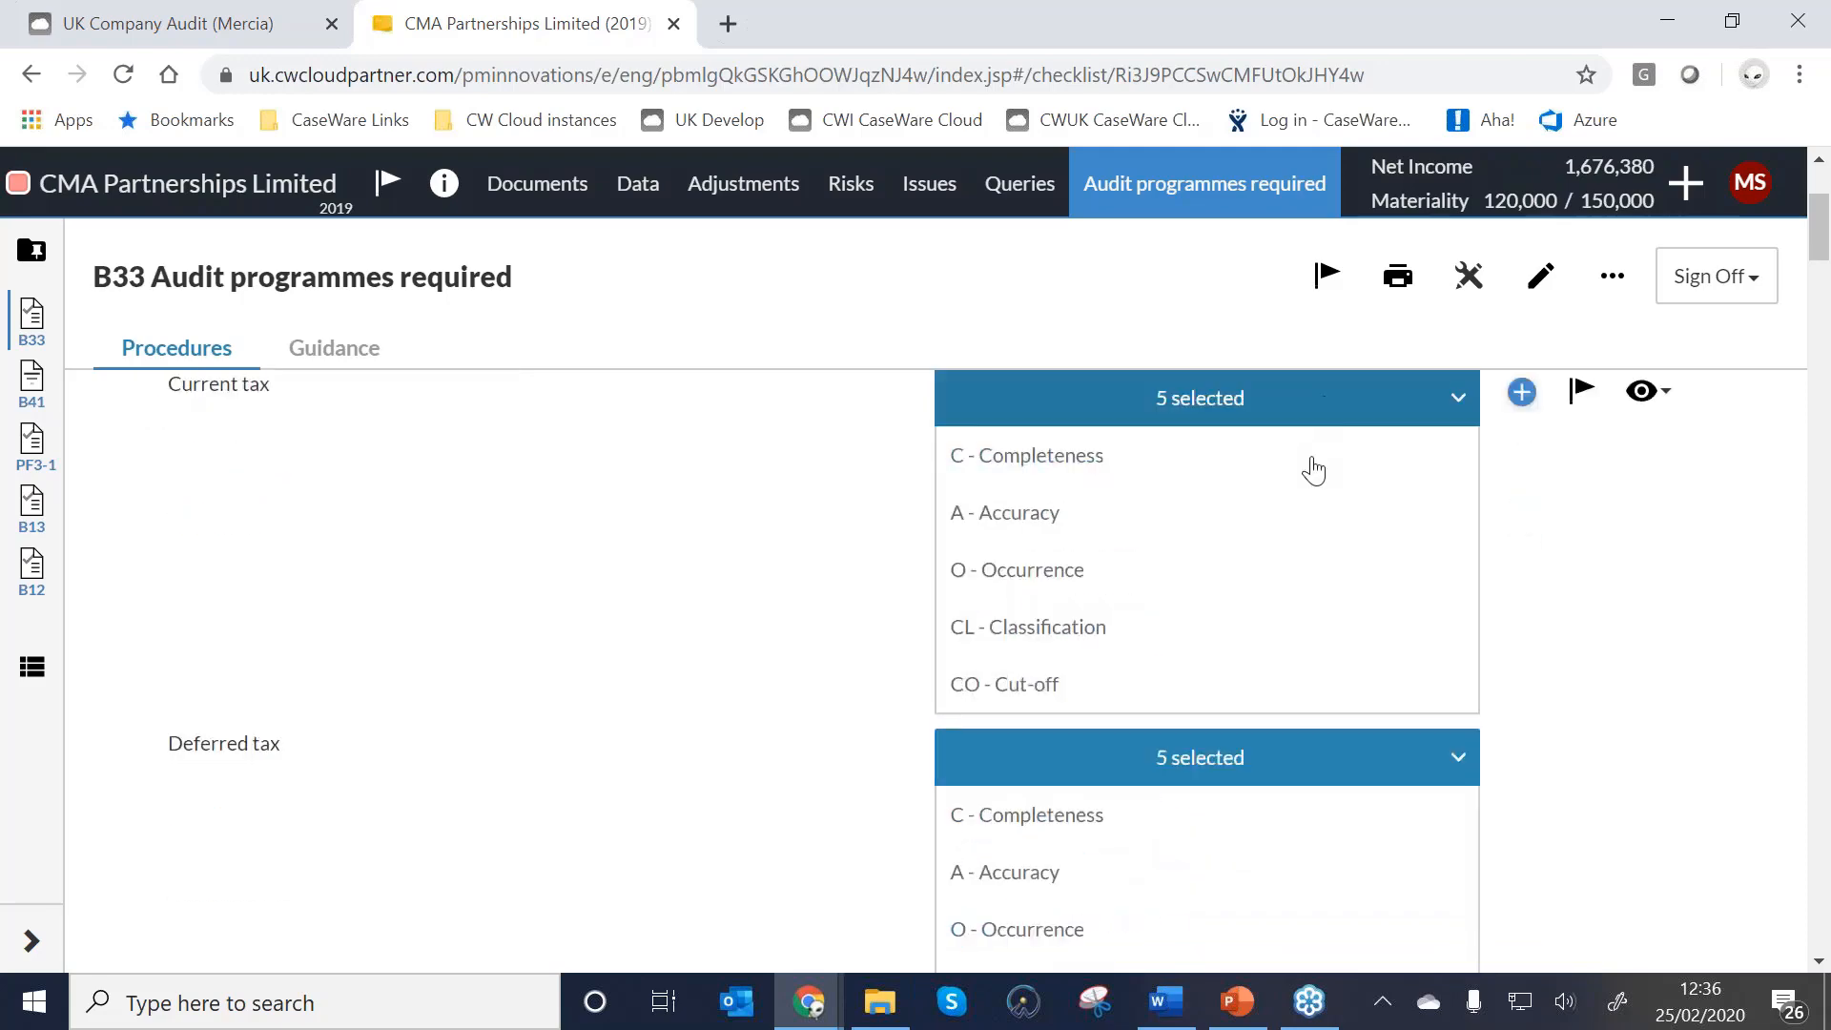
pyautogui.scroll(-5, 1254, 539)
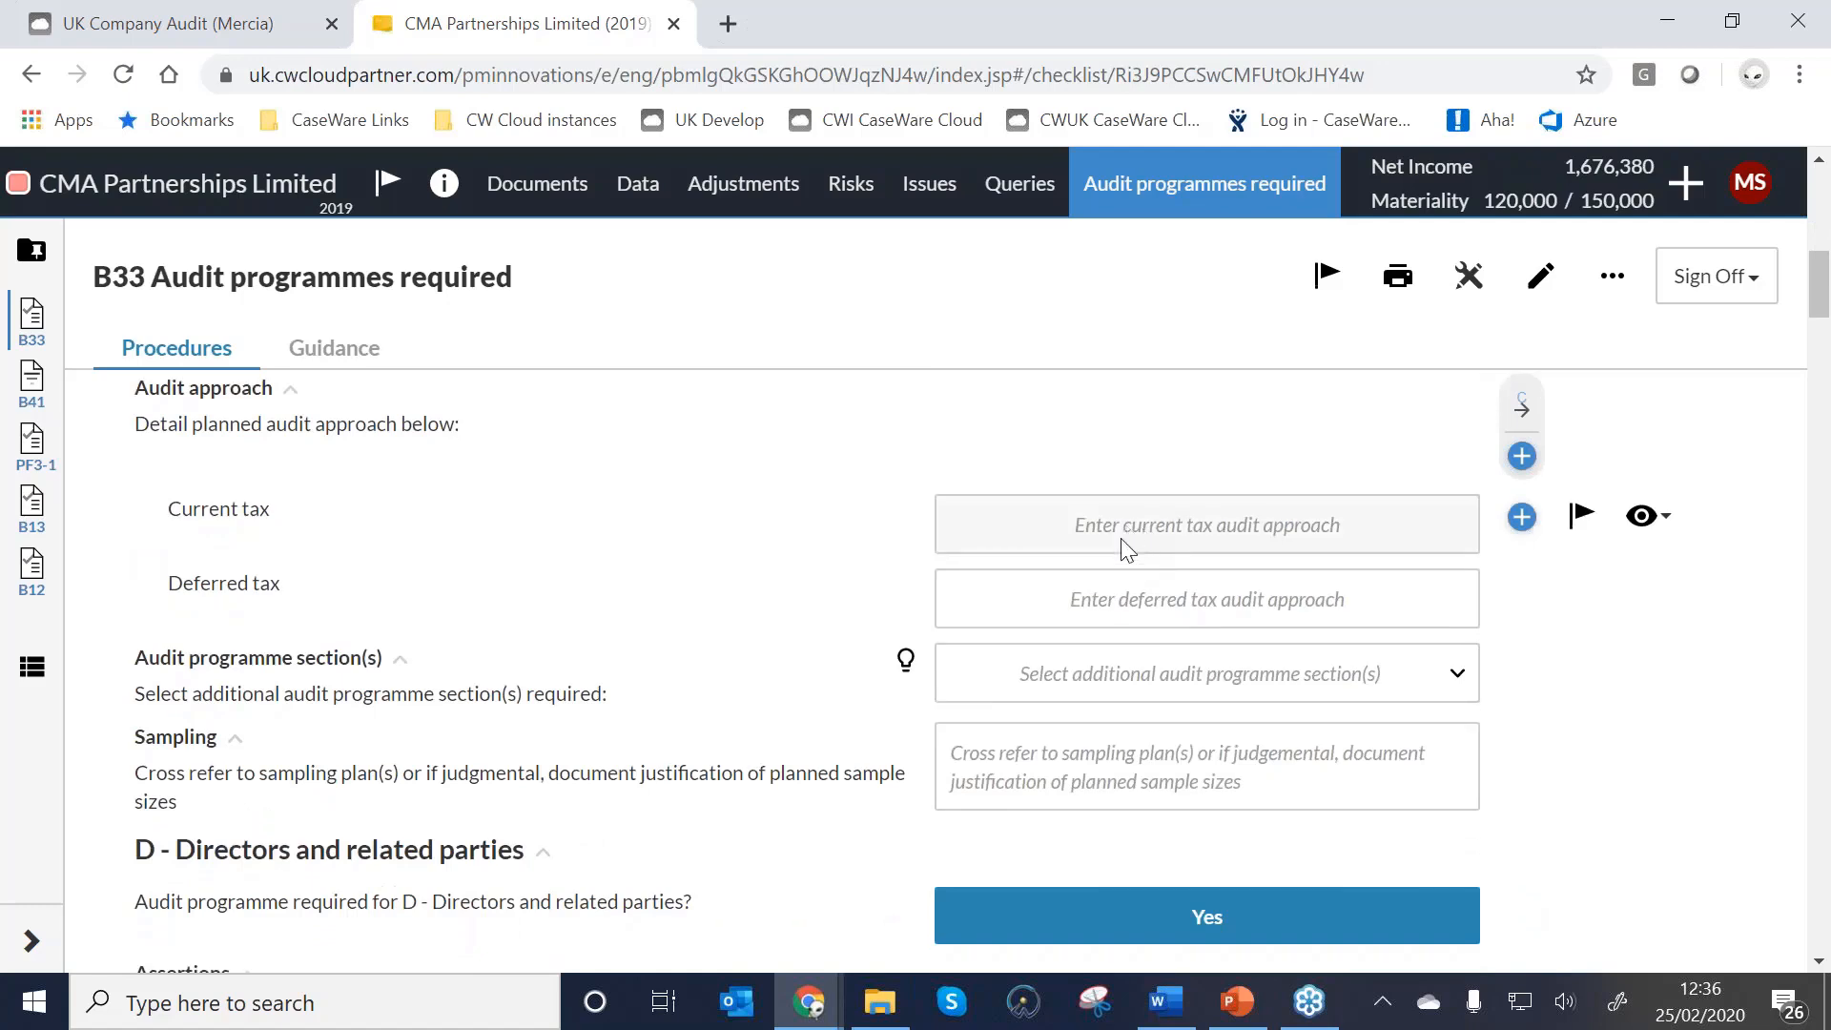
pyautogui.click(1199, 693)
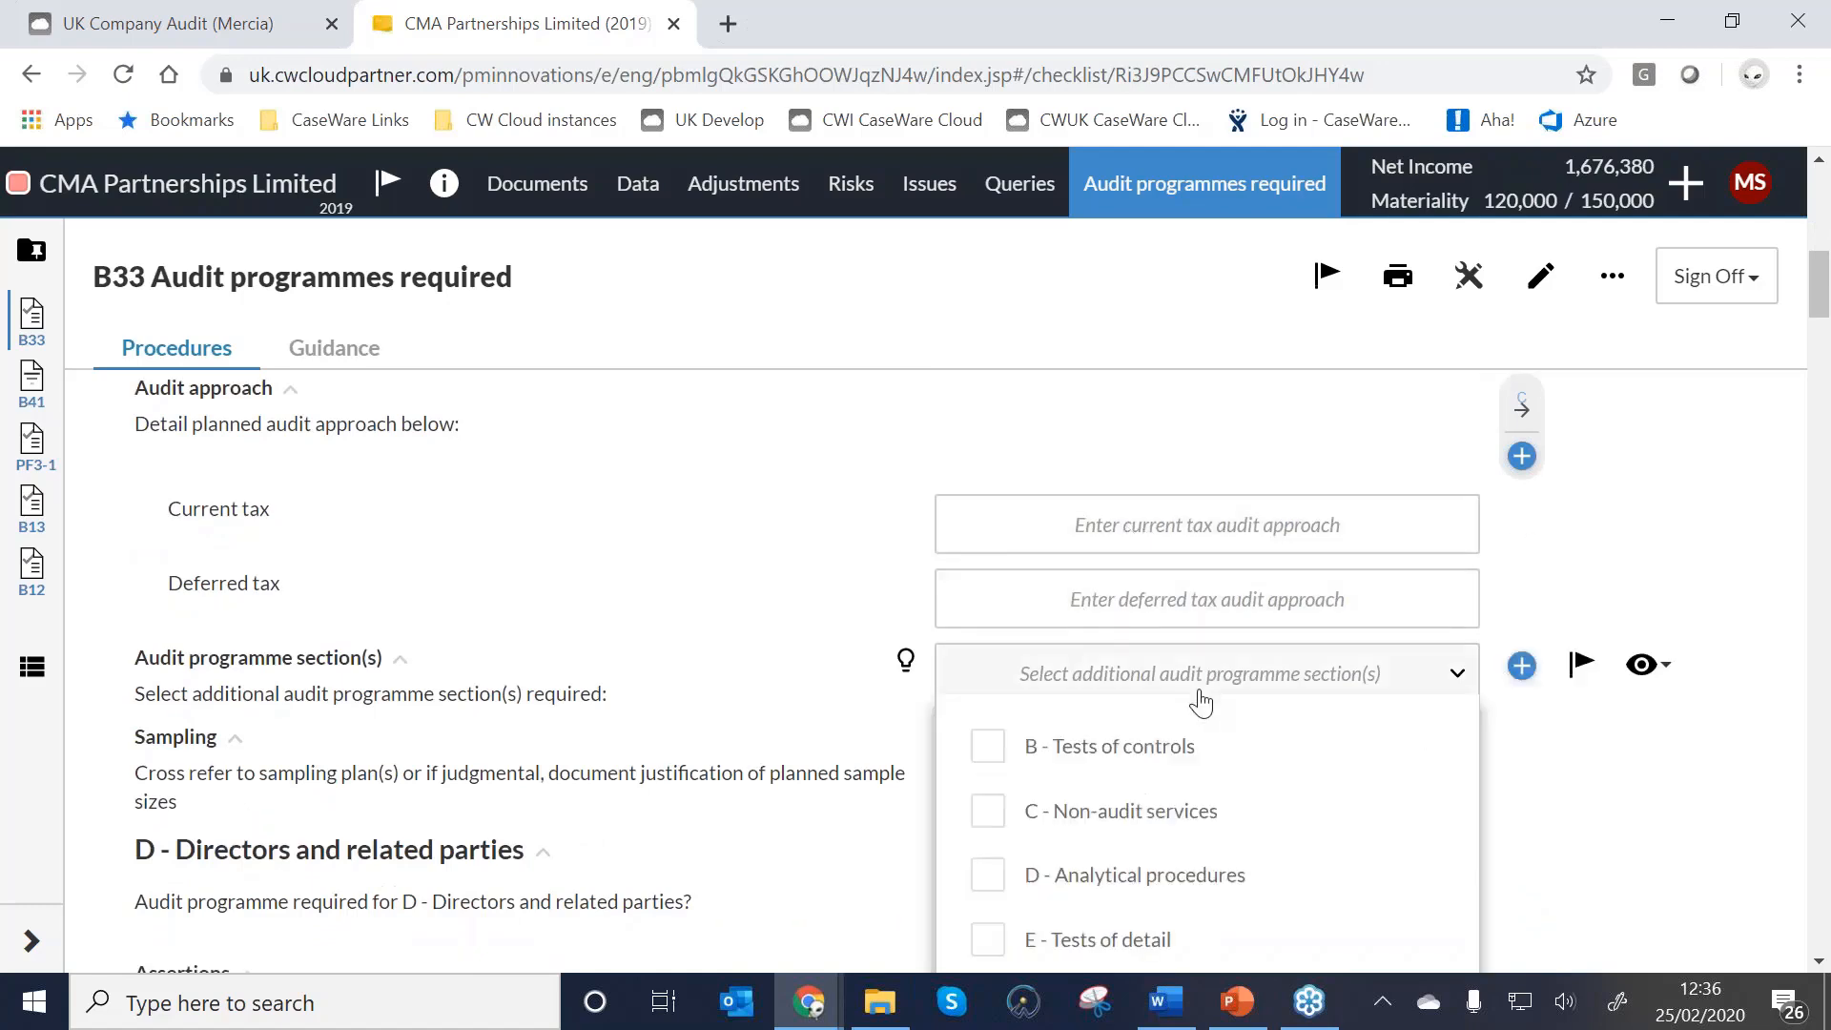
pyautogui.scroll(-1, 1199, 696)
pyautogui.click(707, 445)
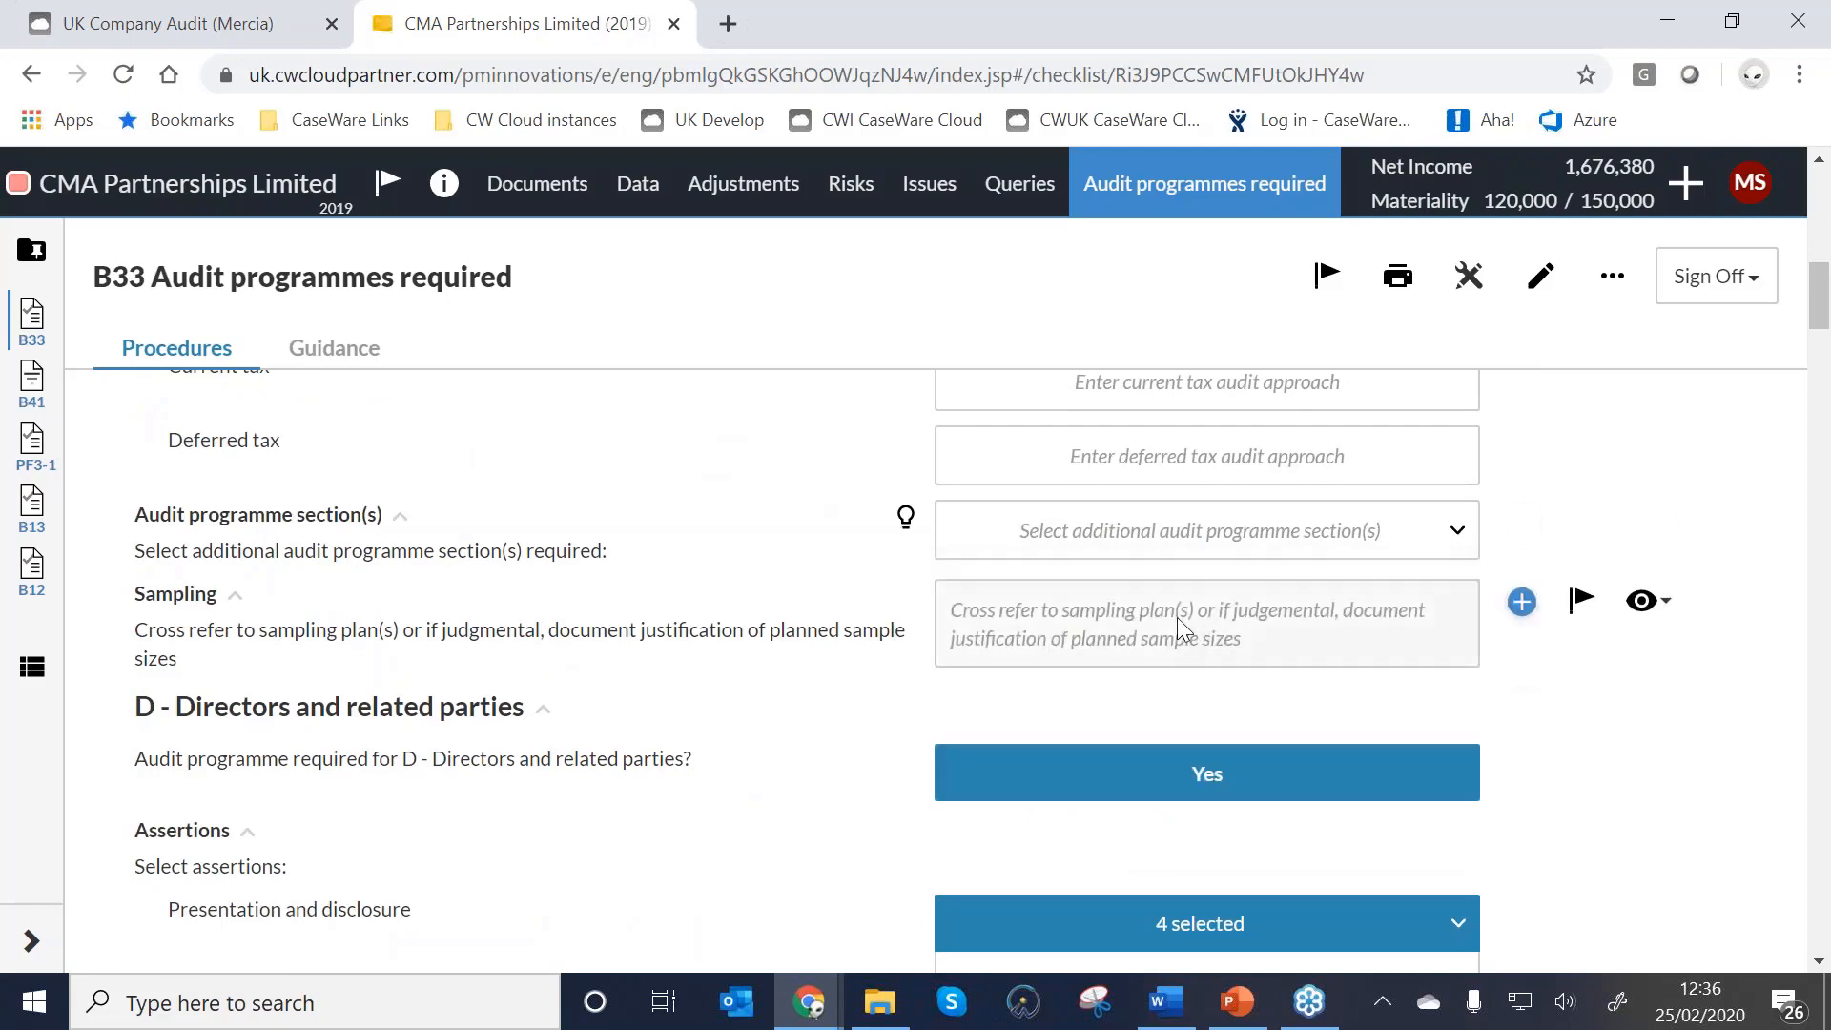
pyautogui.scroll(-1, 1177, 616)
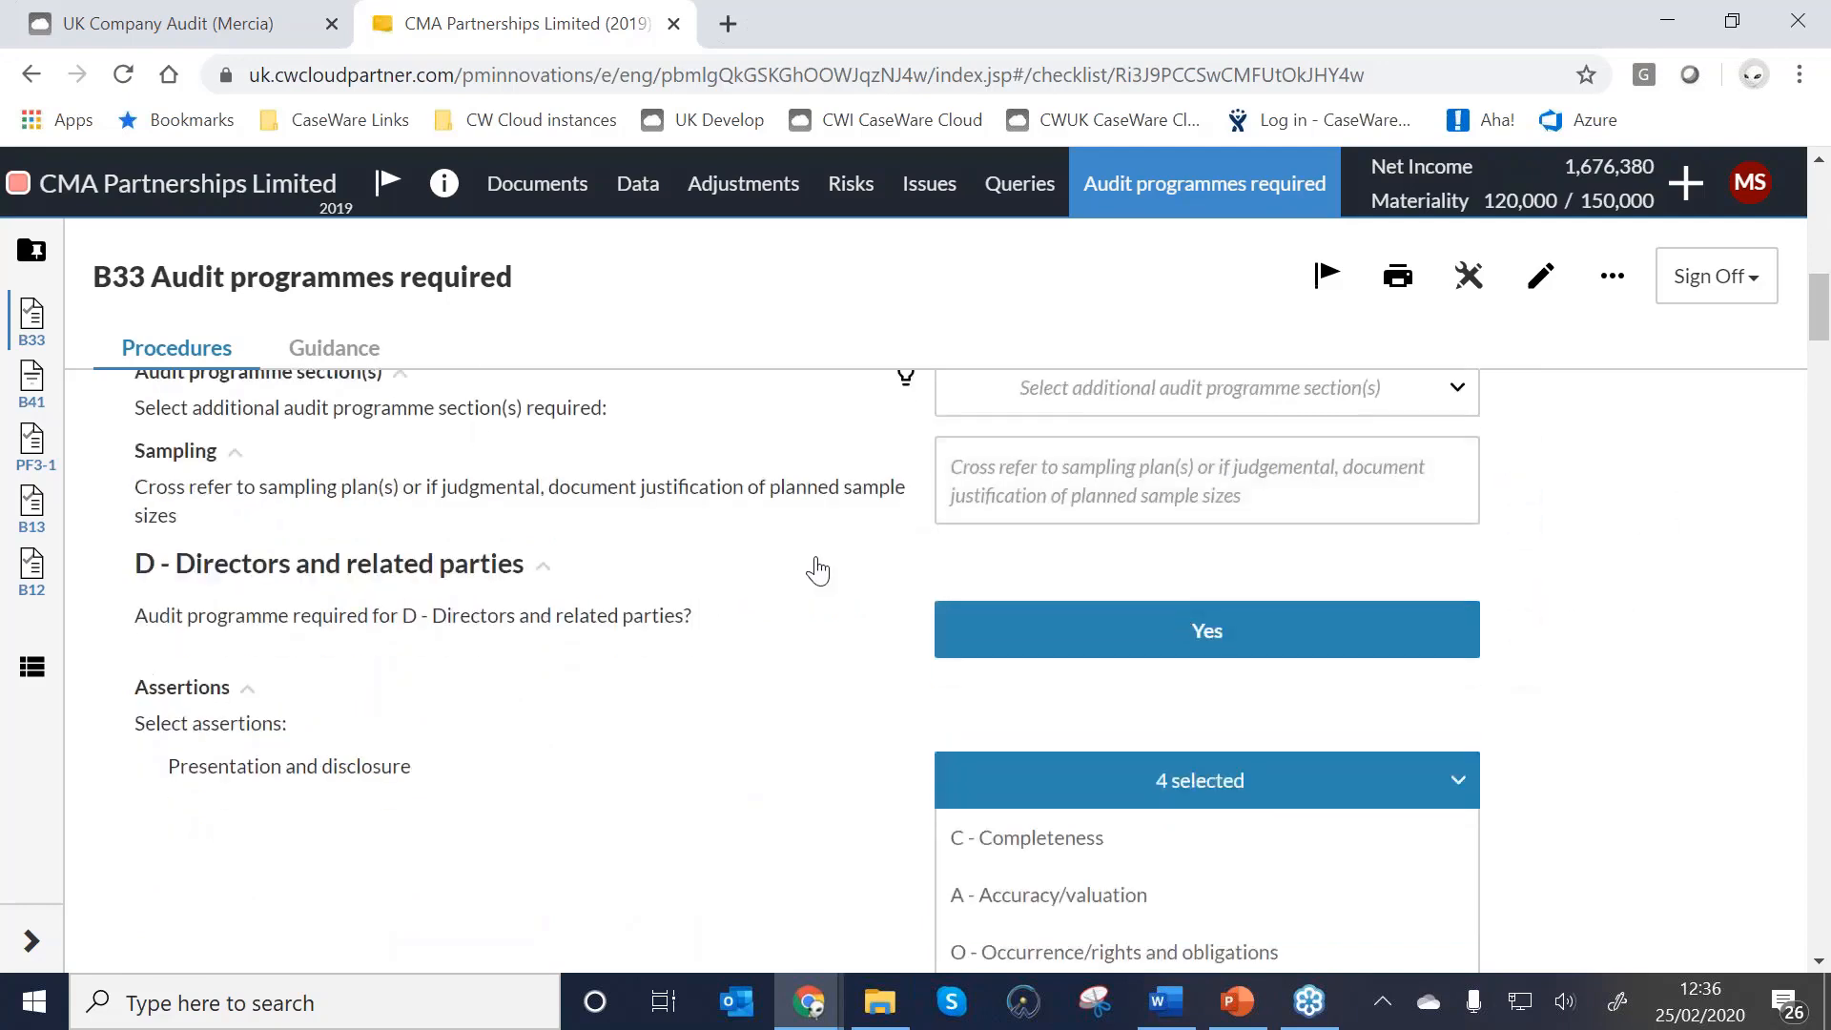
pyautogui.click(22, 675)
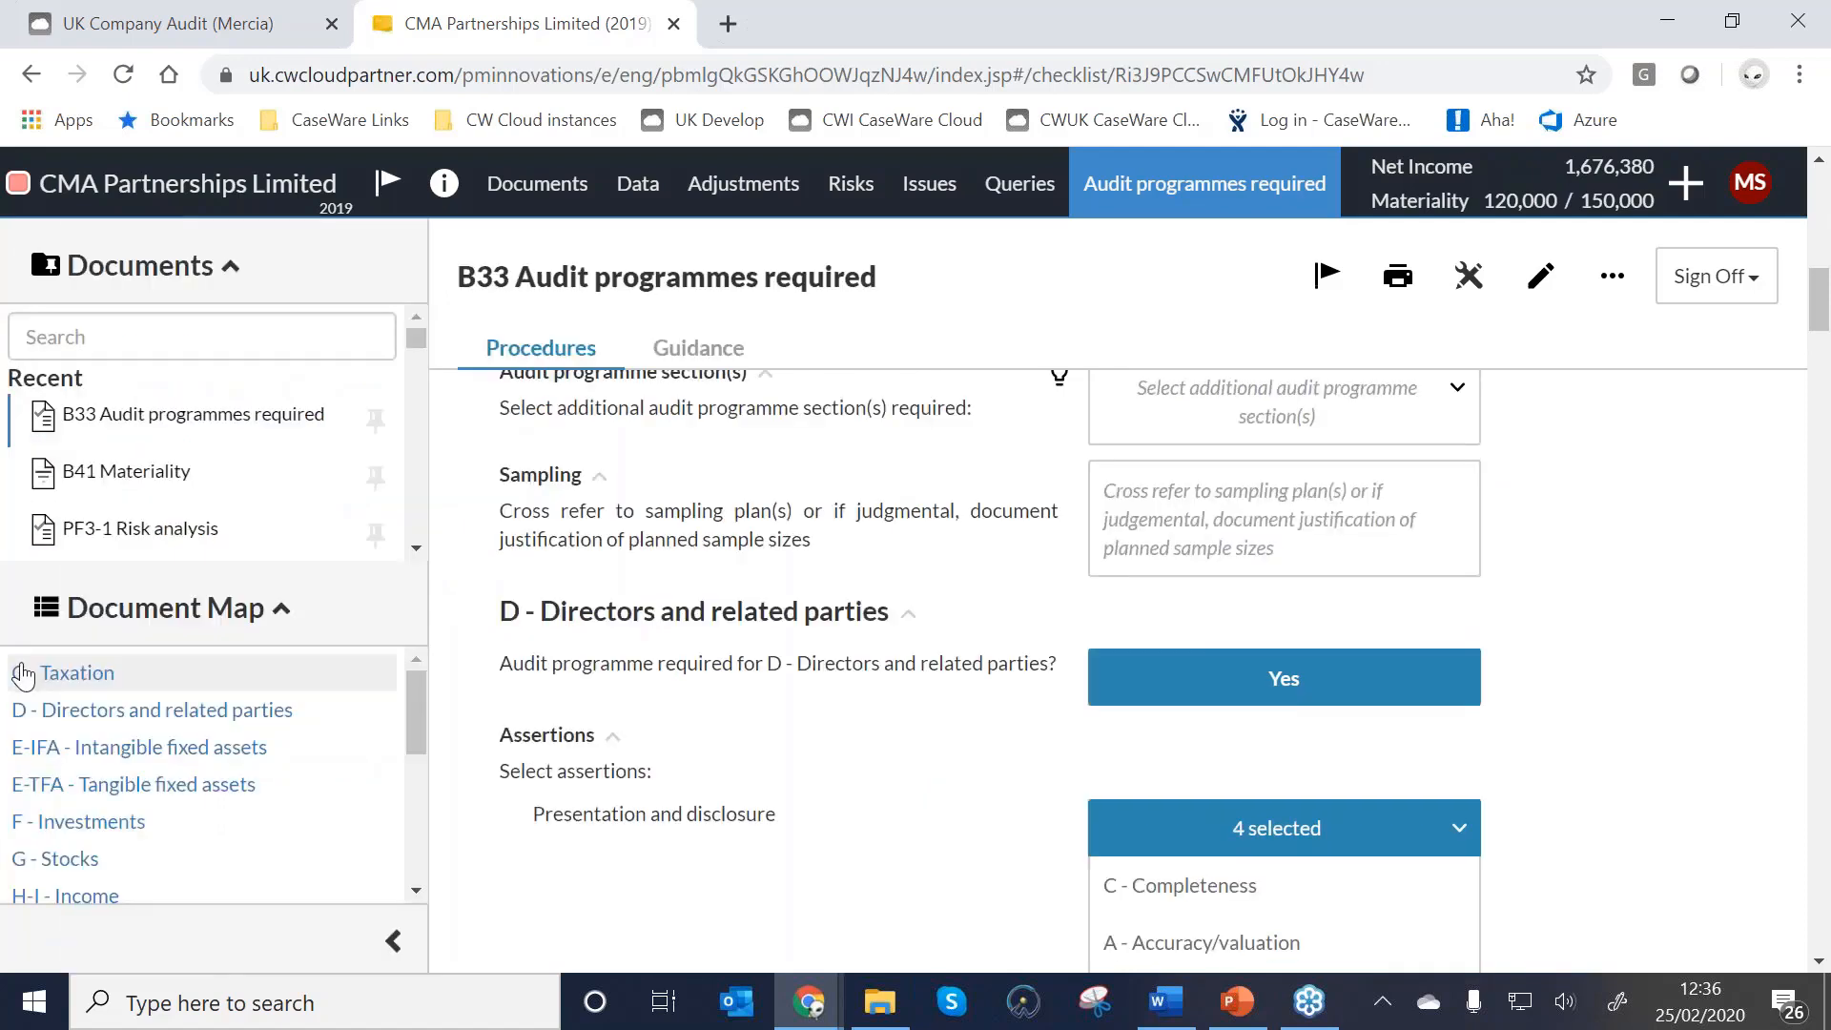
pyautogui.scroll(-2, 104, 686)
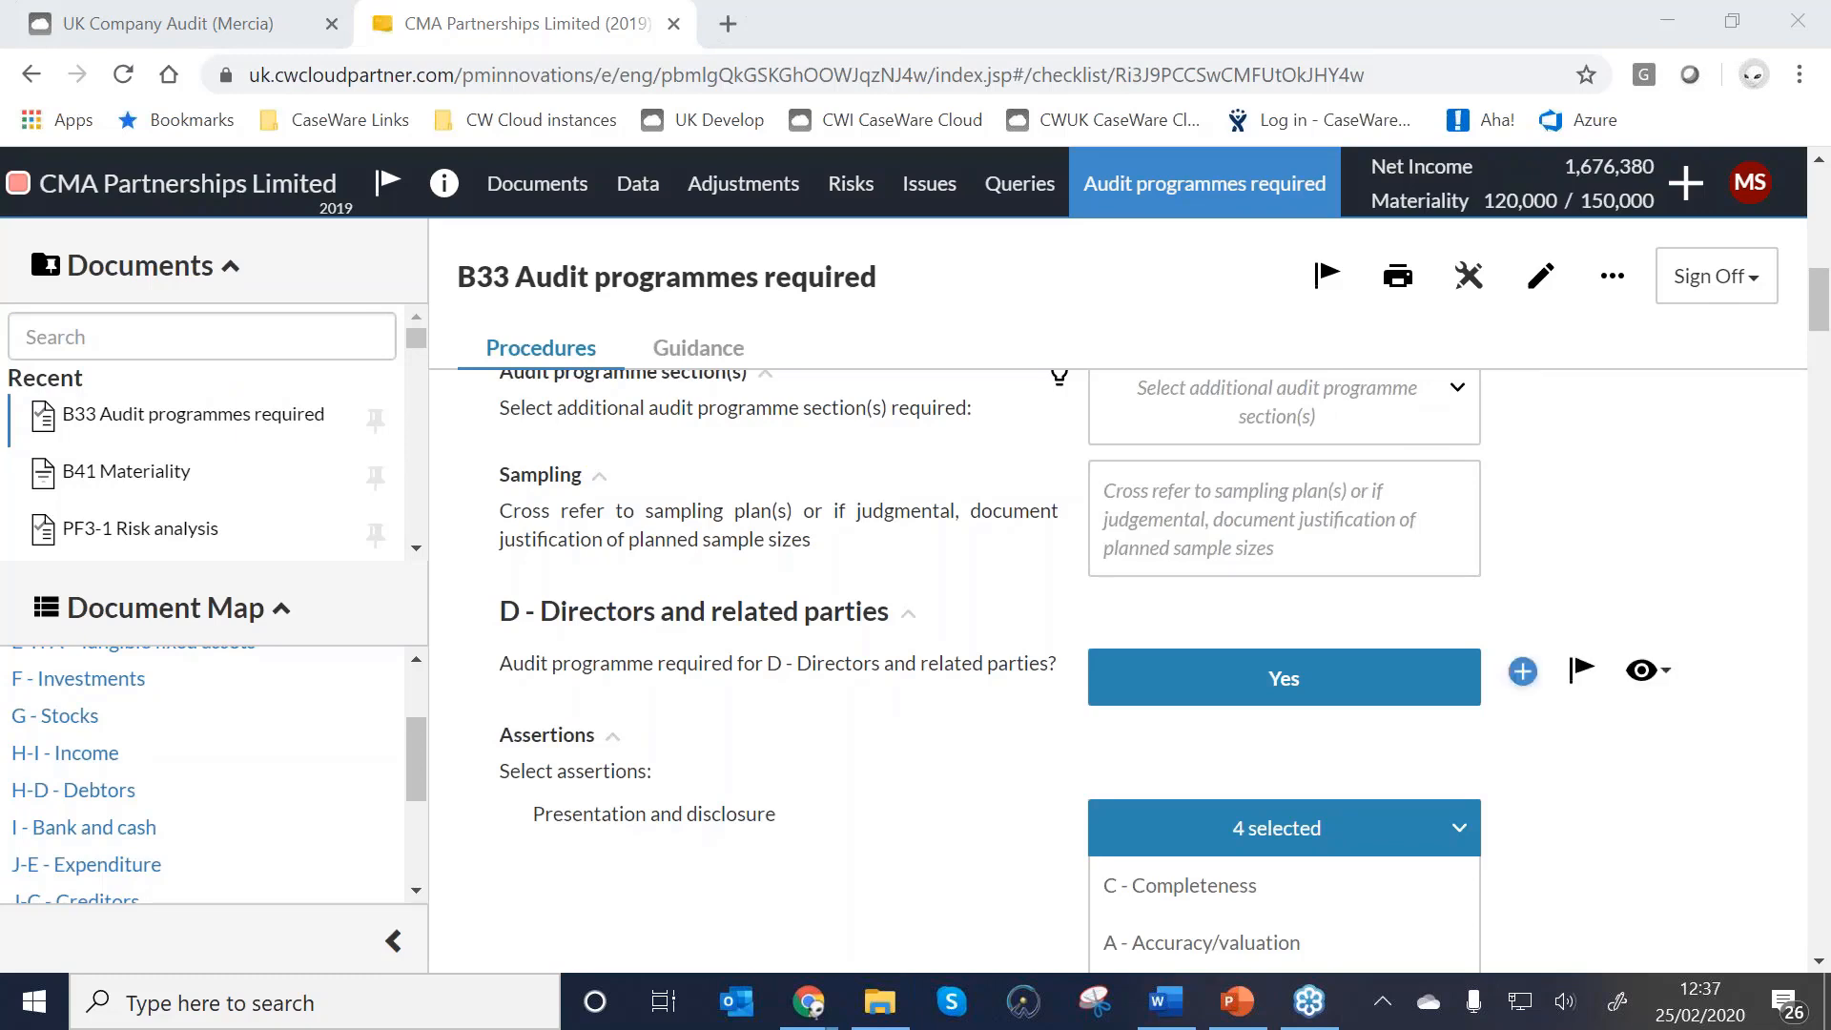
pyautogui.scroll(-10, 1335, 677)
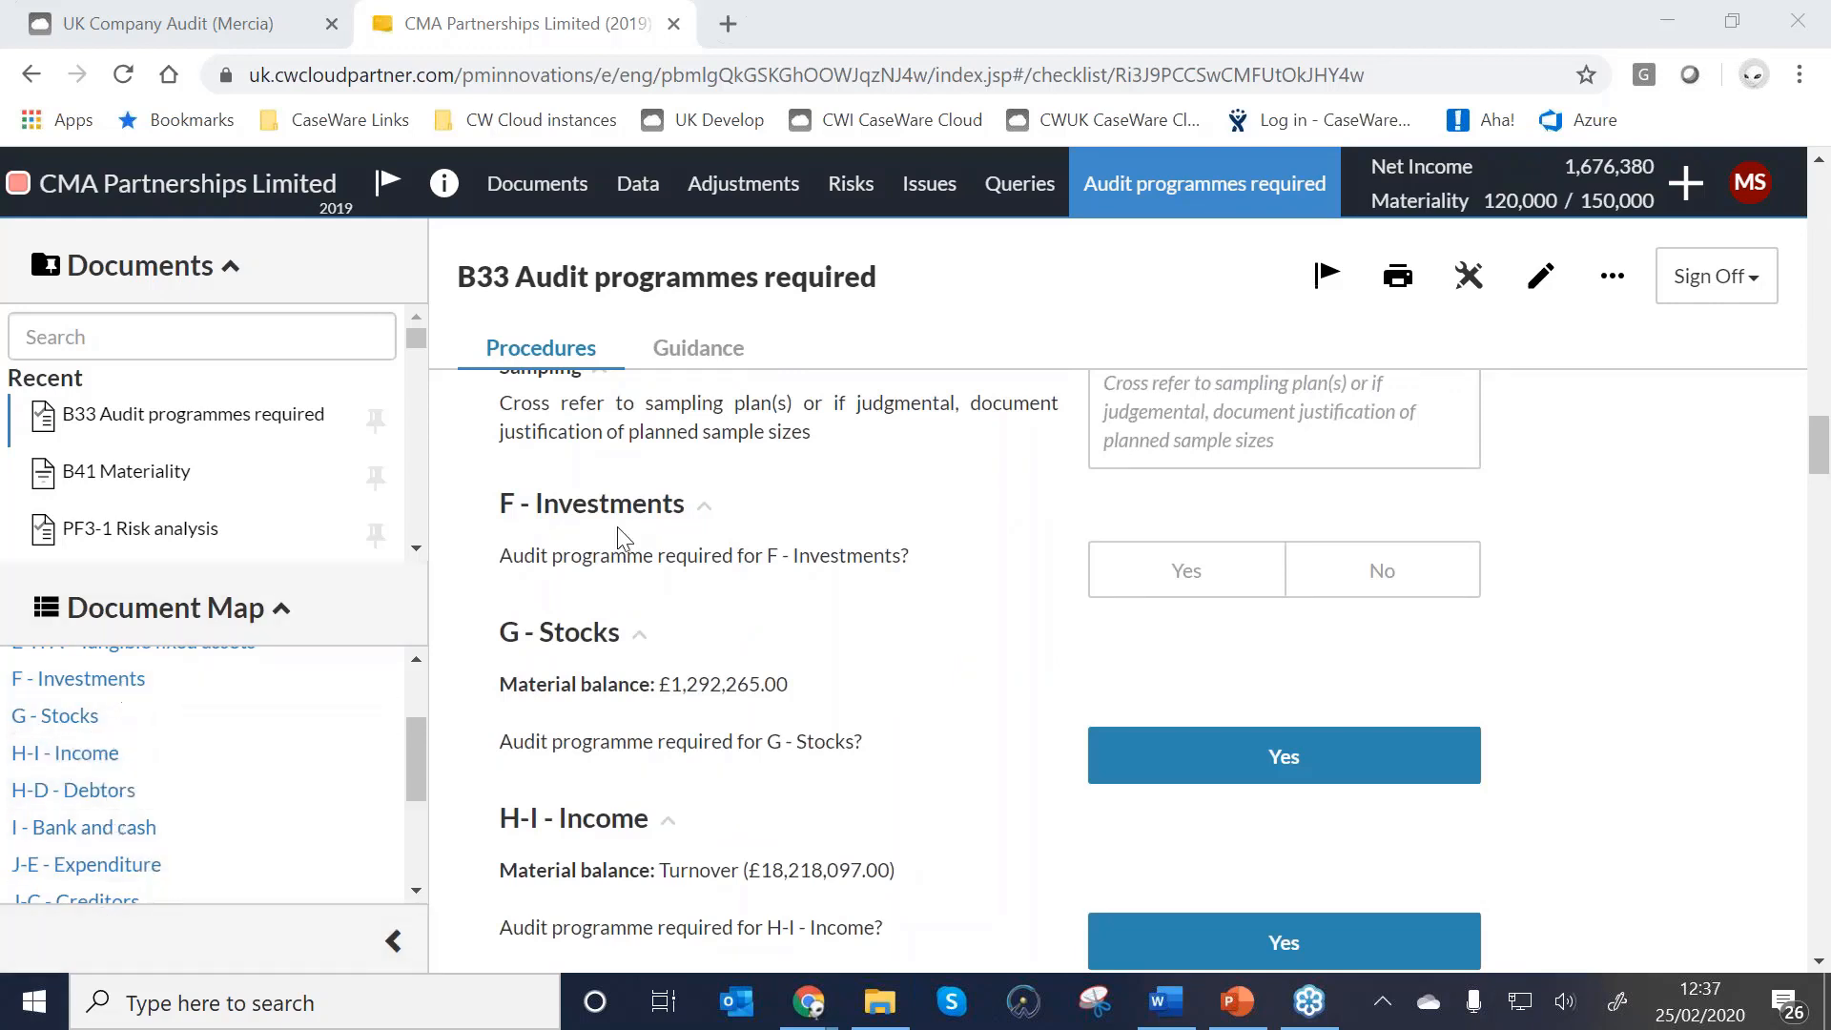
pyautogui.moveTo(788, 544)
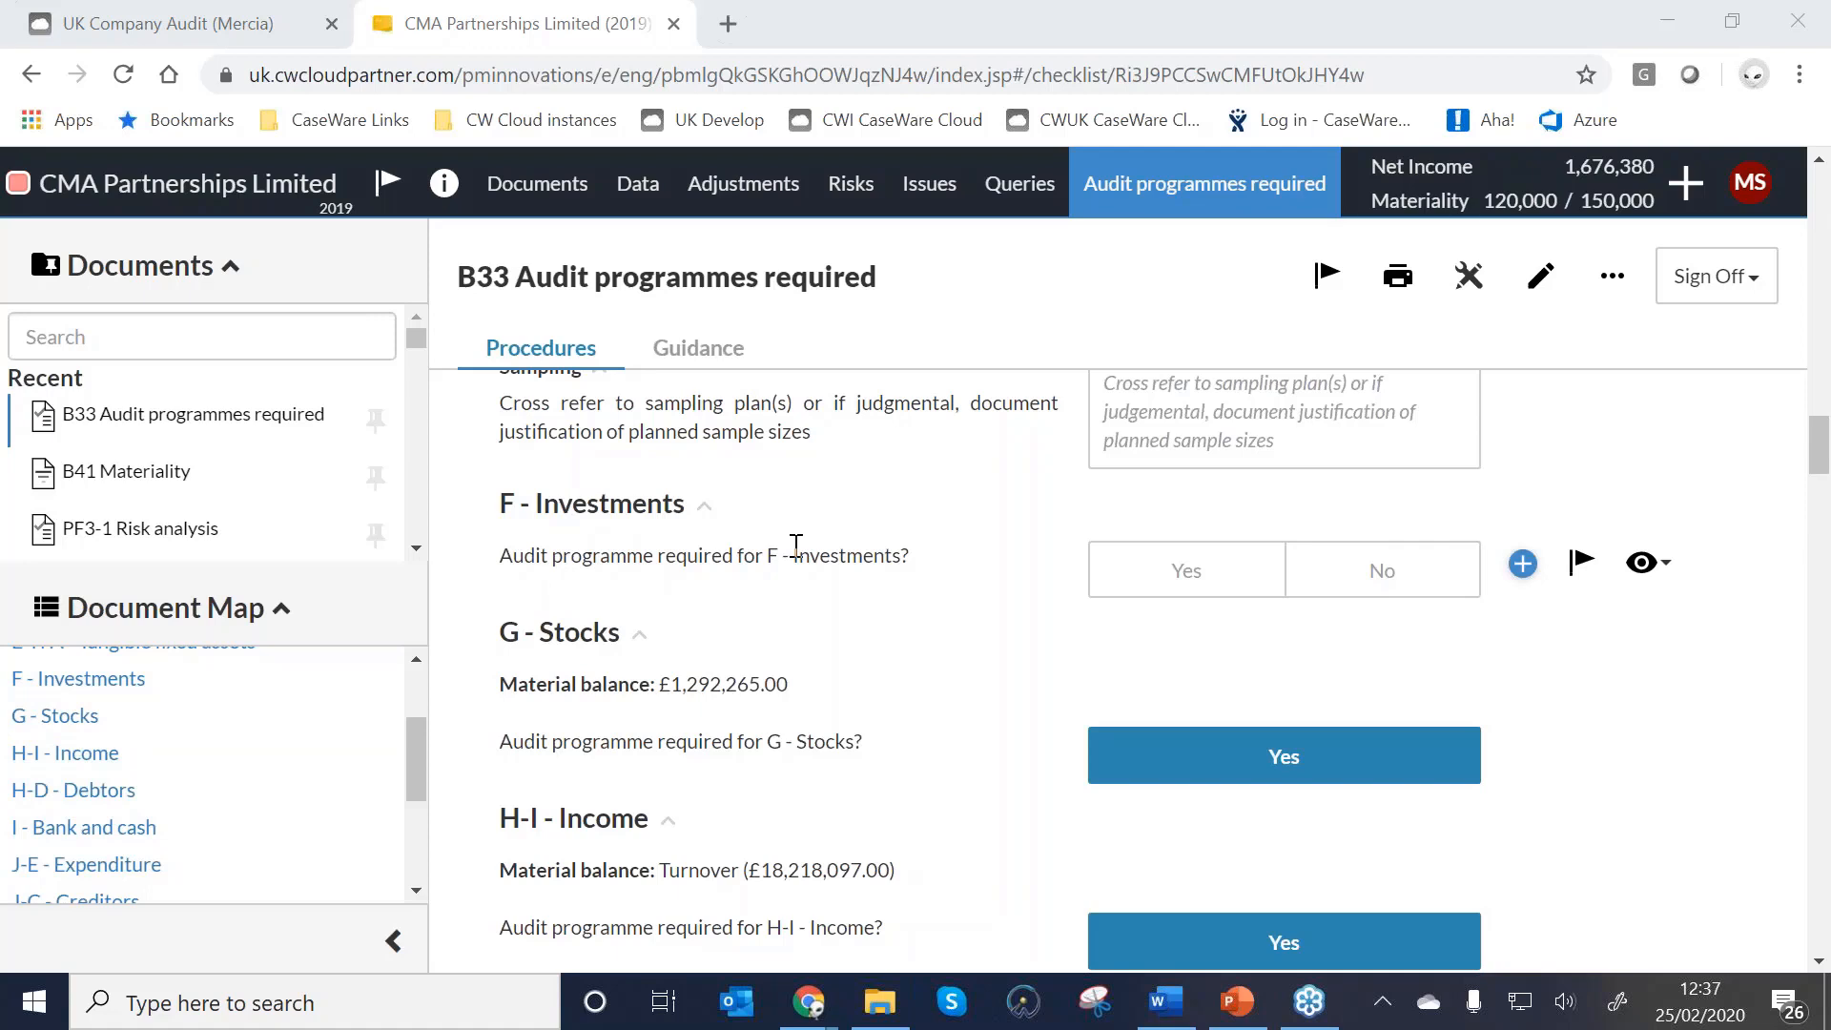
# Change the F - Investments answer from Yes to No, then jump to H-I - Income.
pyautogui.click(1195, 573)
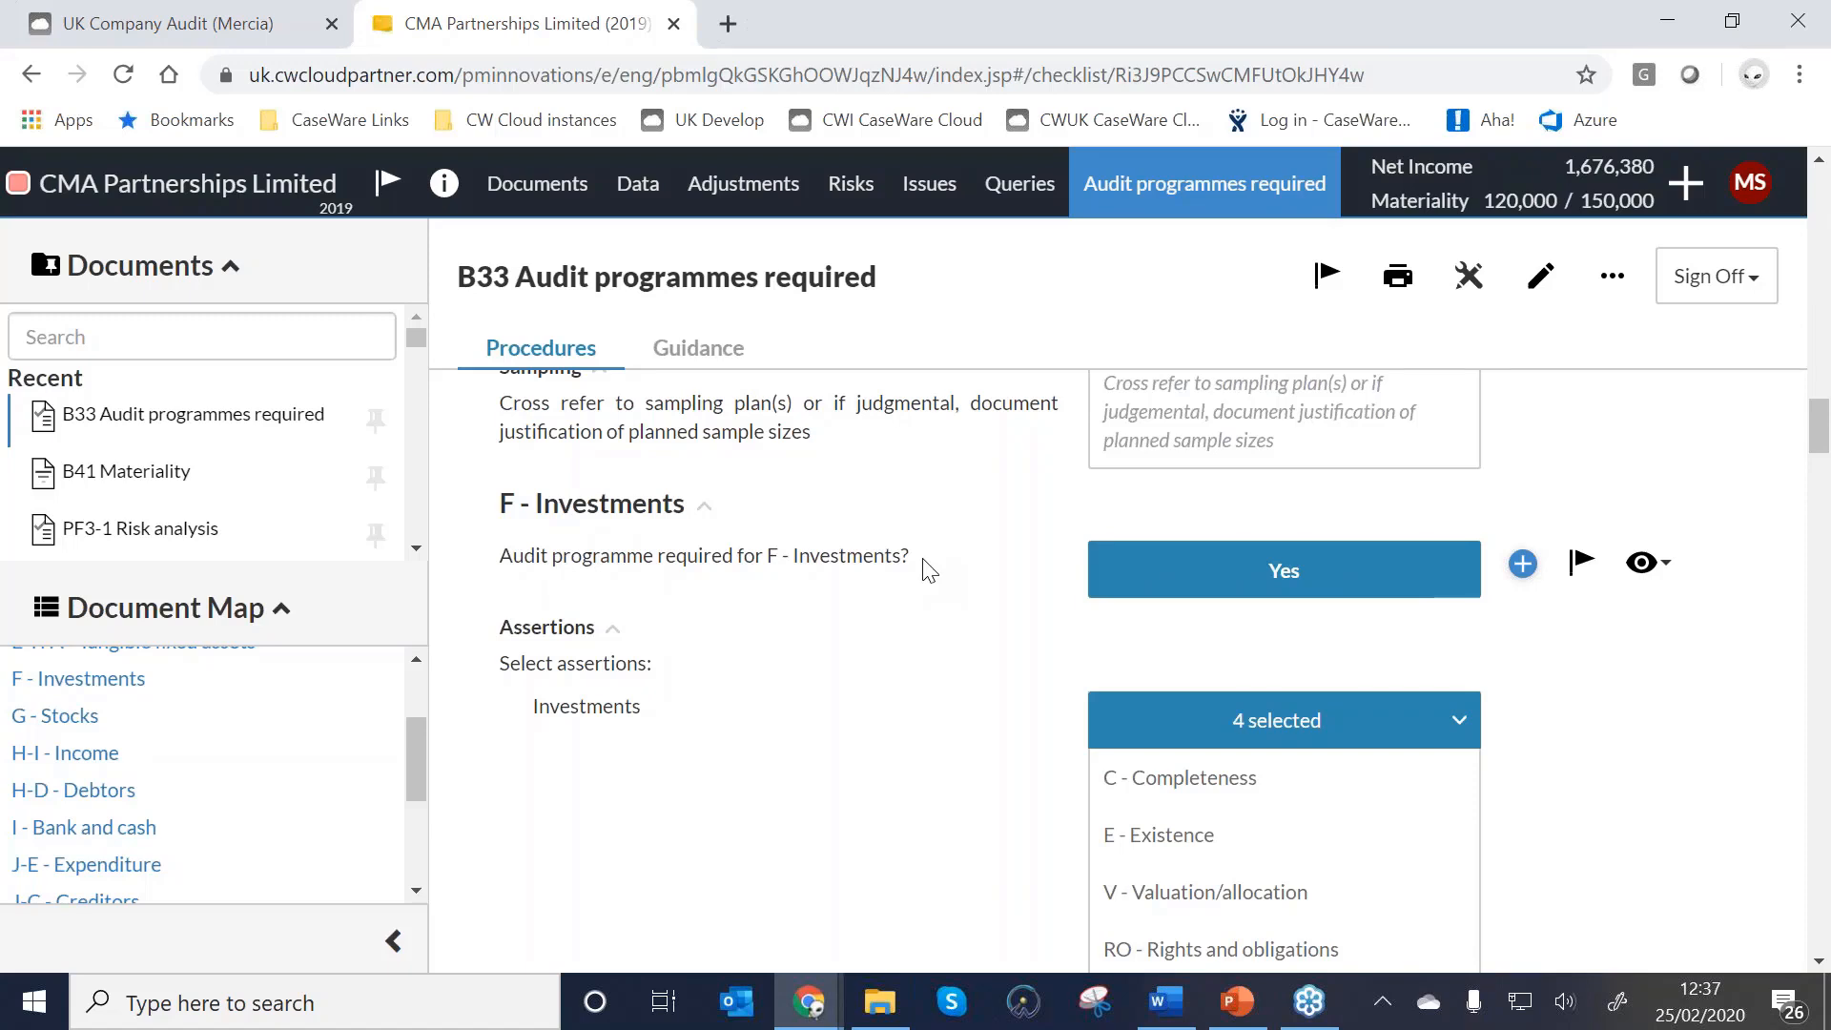
pyautogui.click(1451, 571)
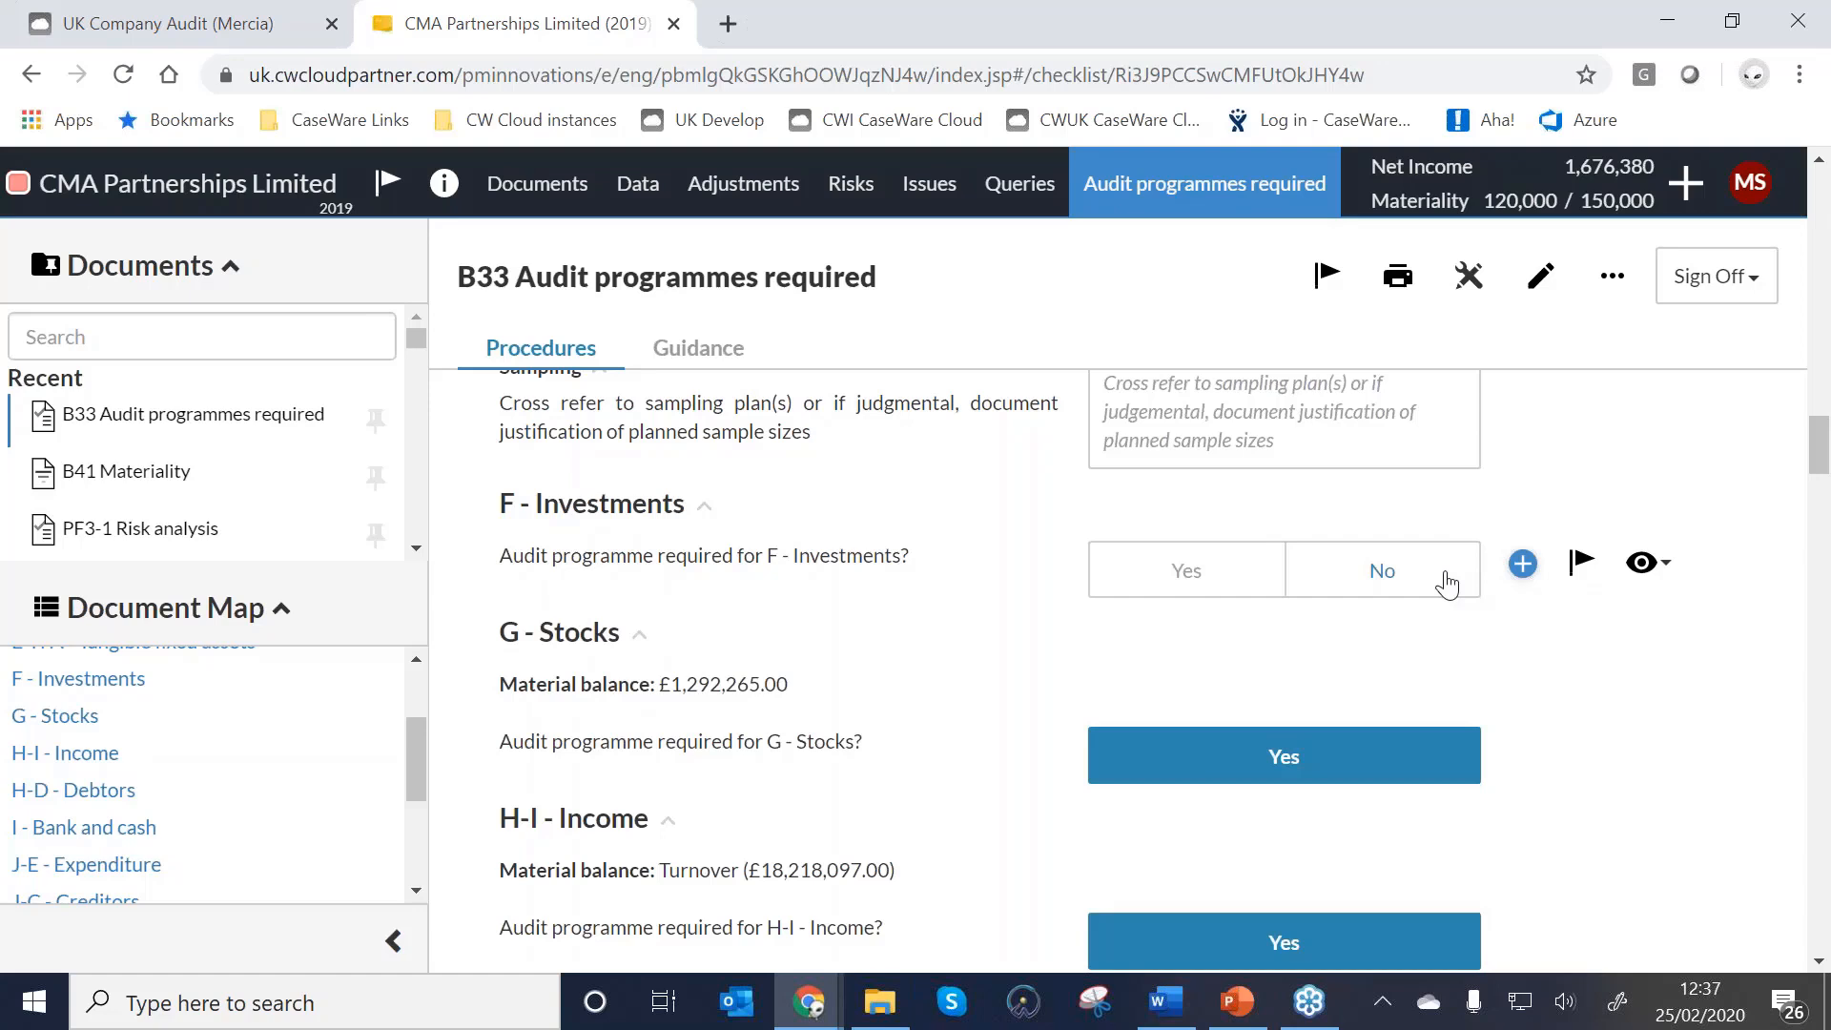
pyautogui.click(1448, 580)
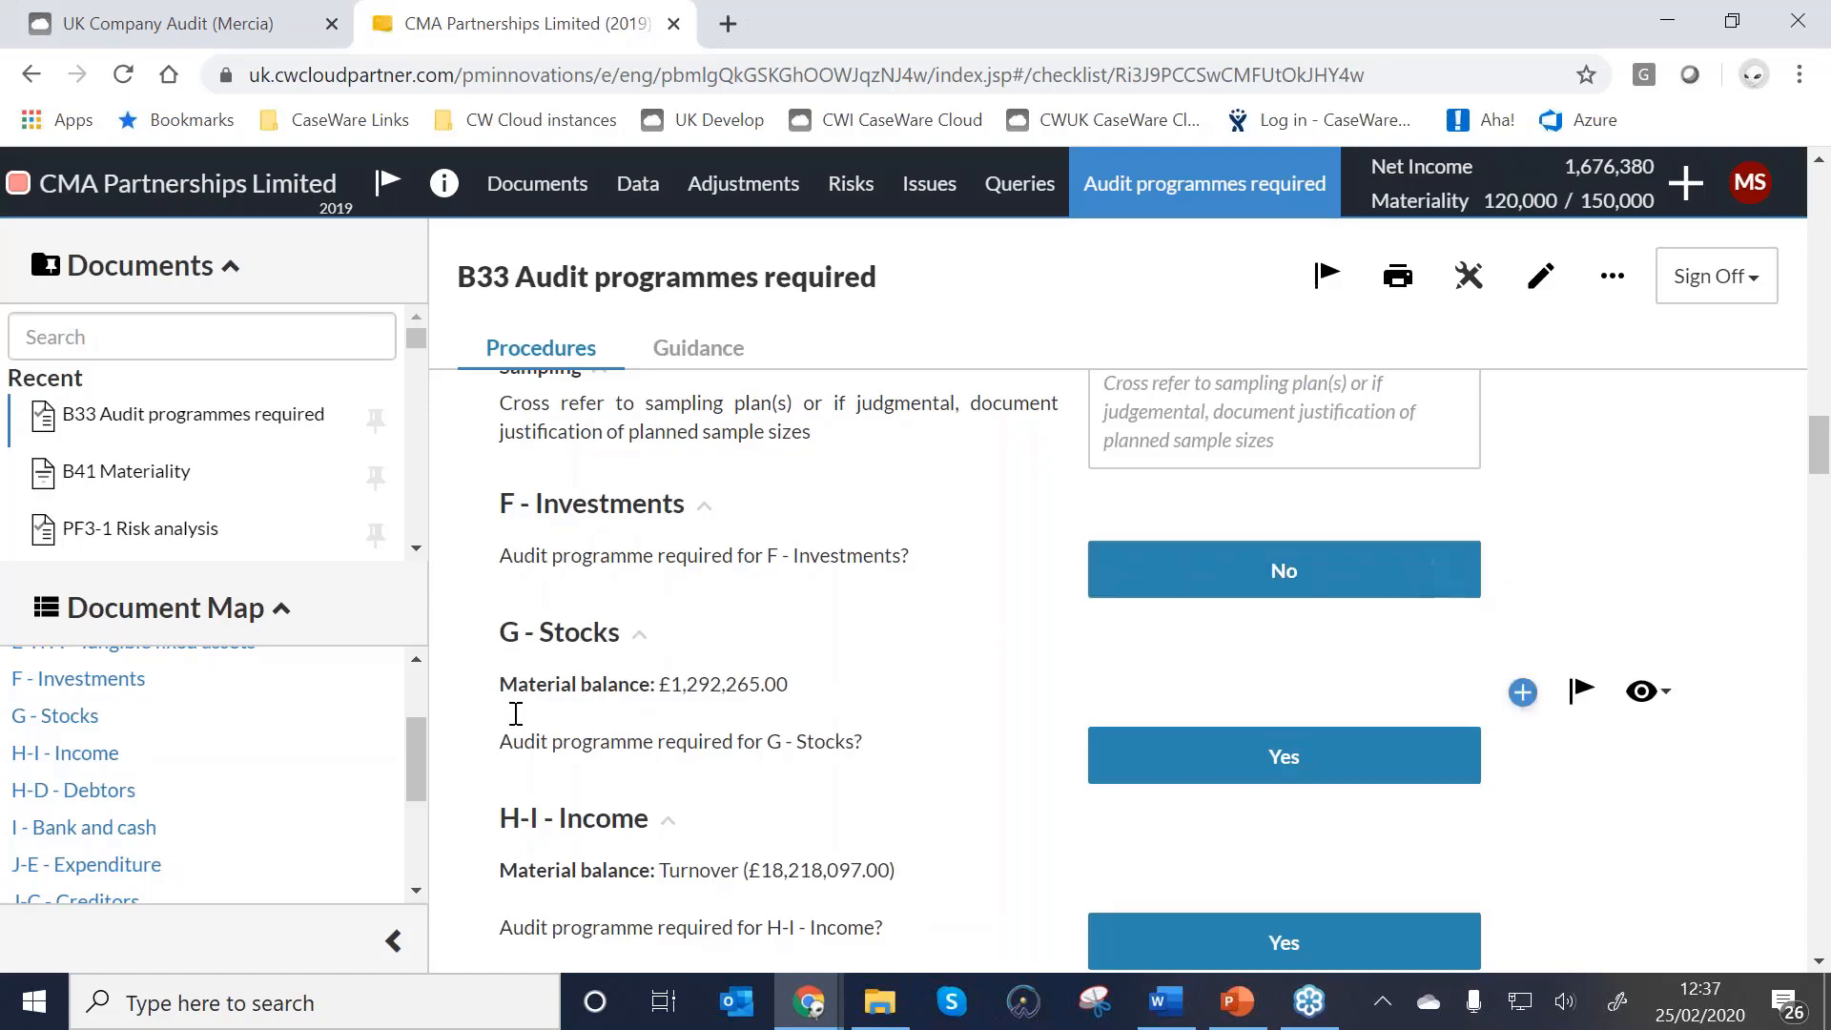
pyautogui.click(48, 762)
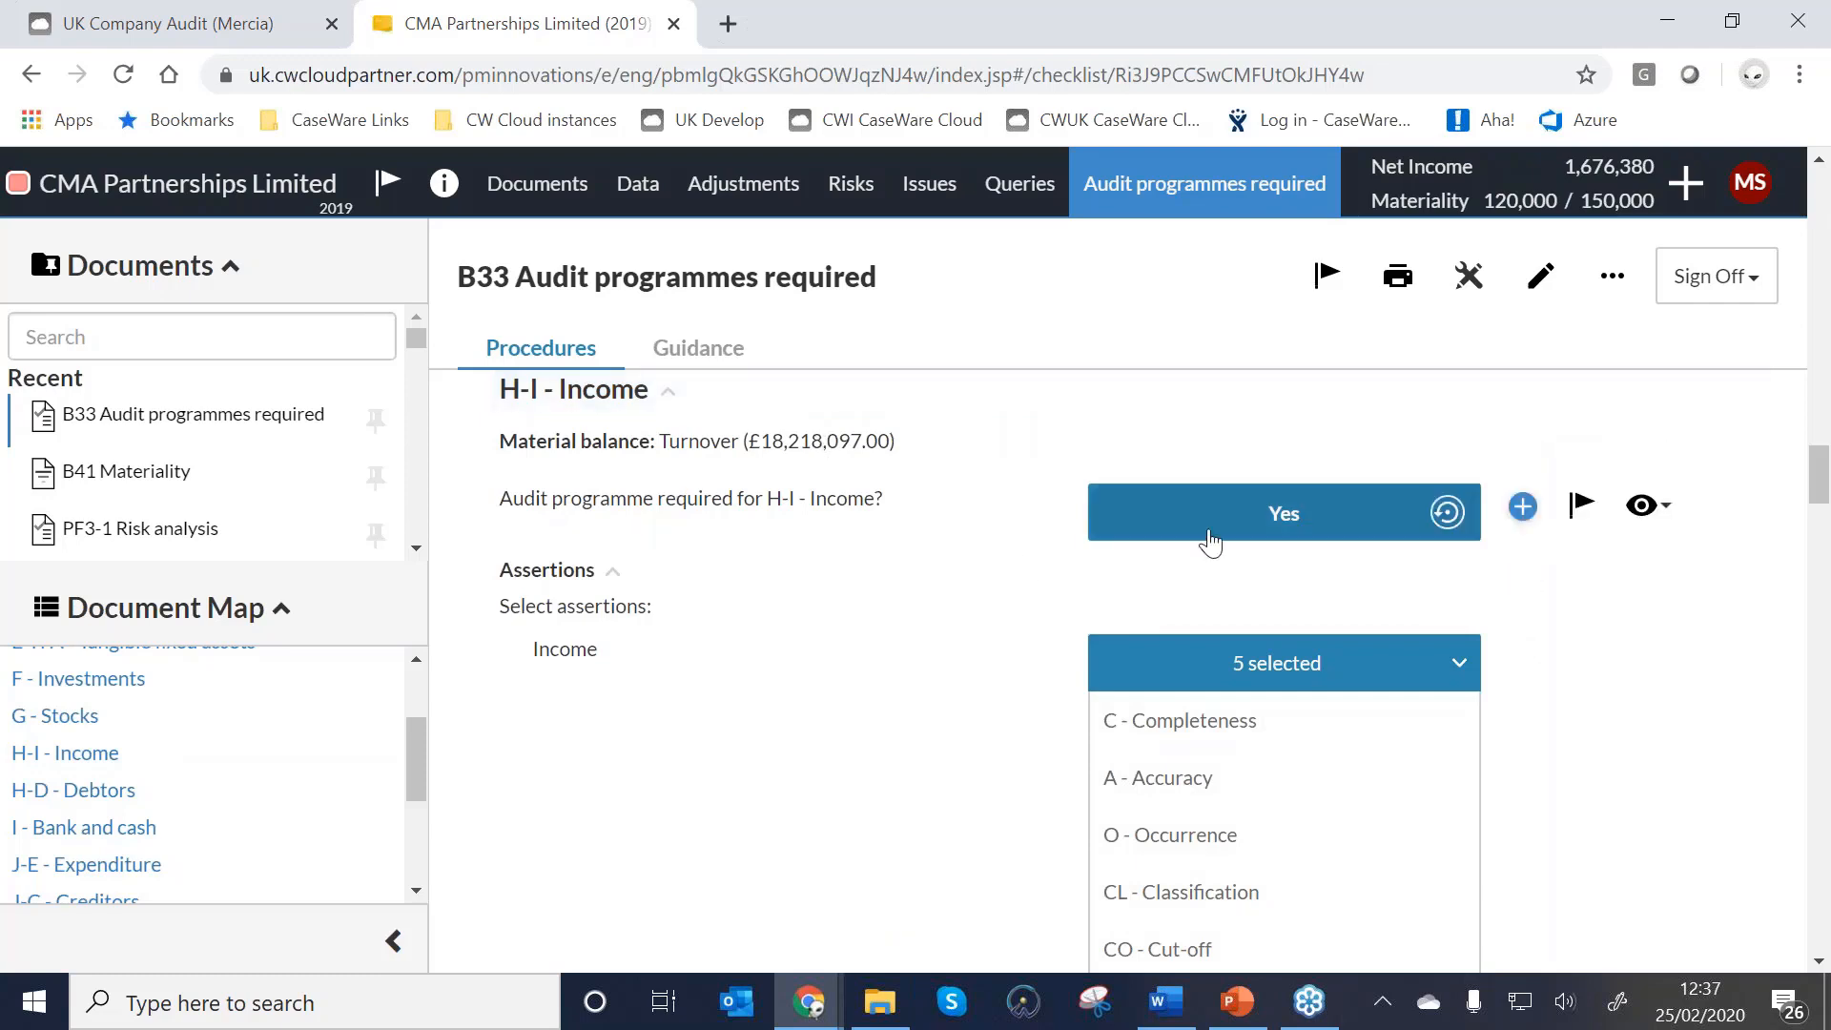
# Check the five Income assertions and enter 'My approach will be...' as the Income audit approach.
pyautogui.scroll(-2, 1135, 687)
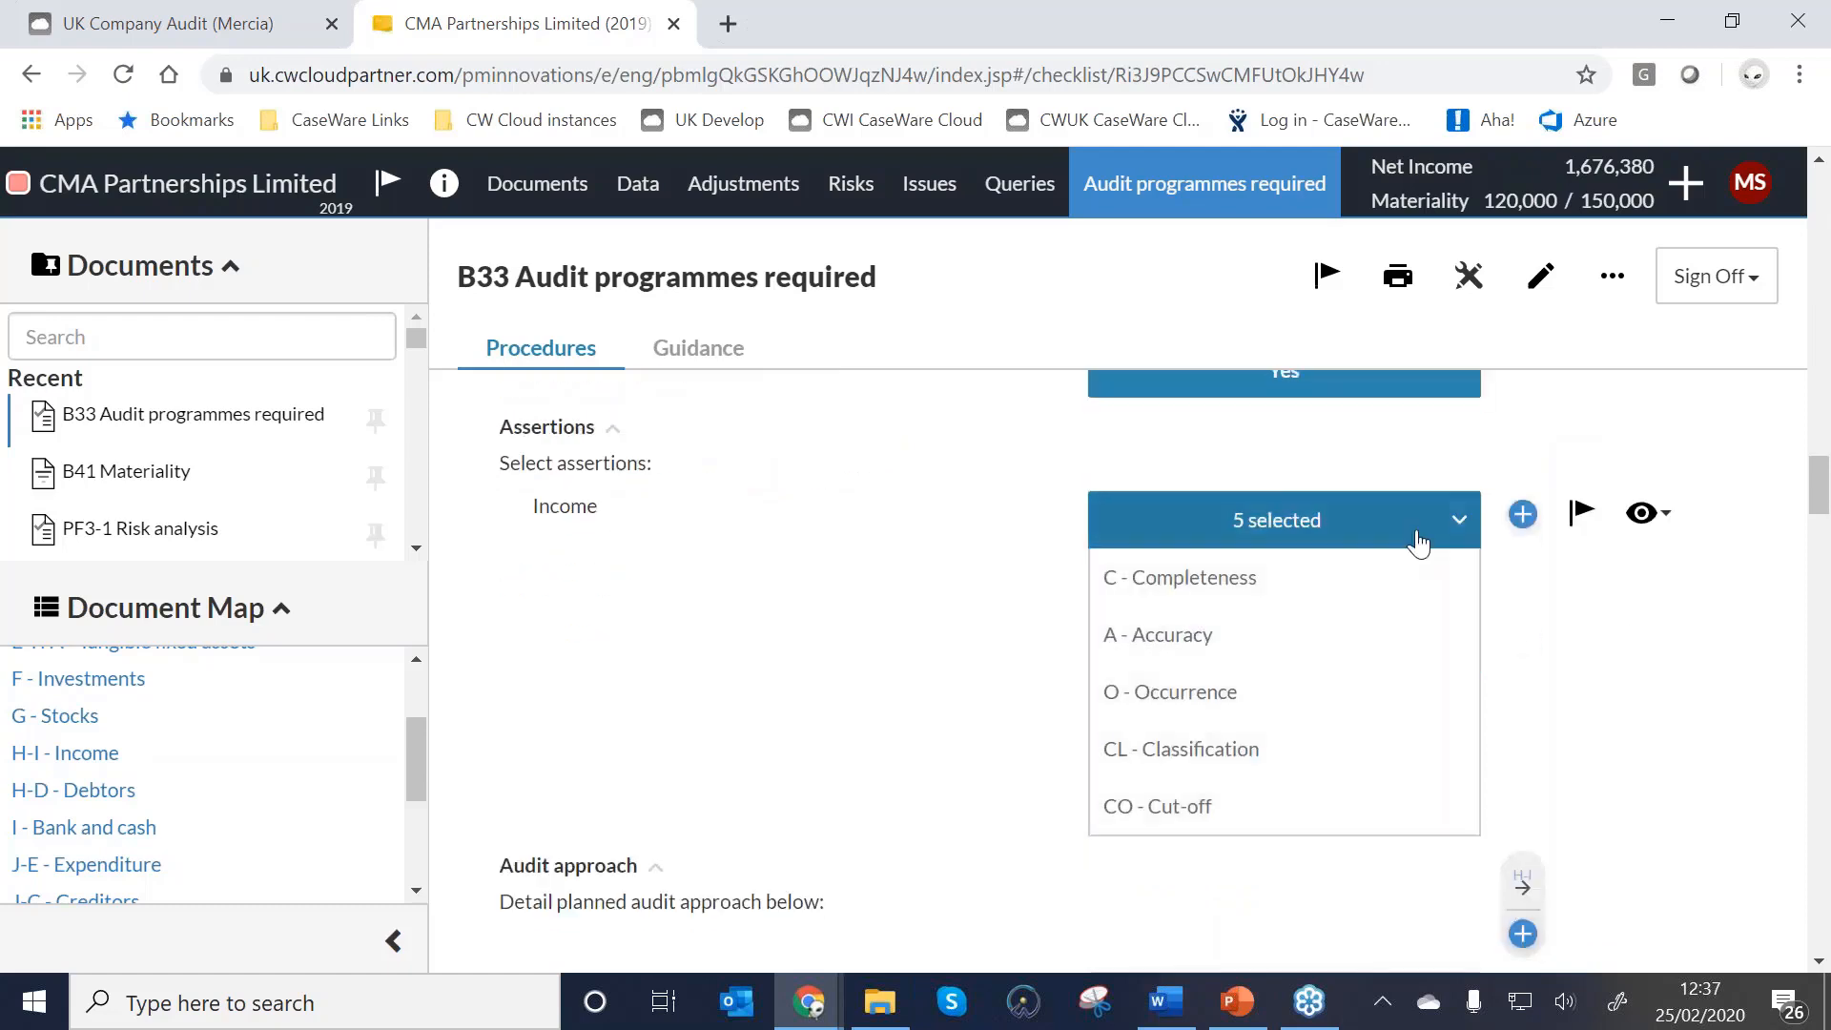
pyautogui.click(1397, 524)
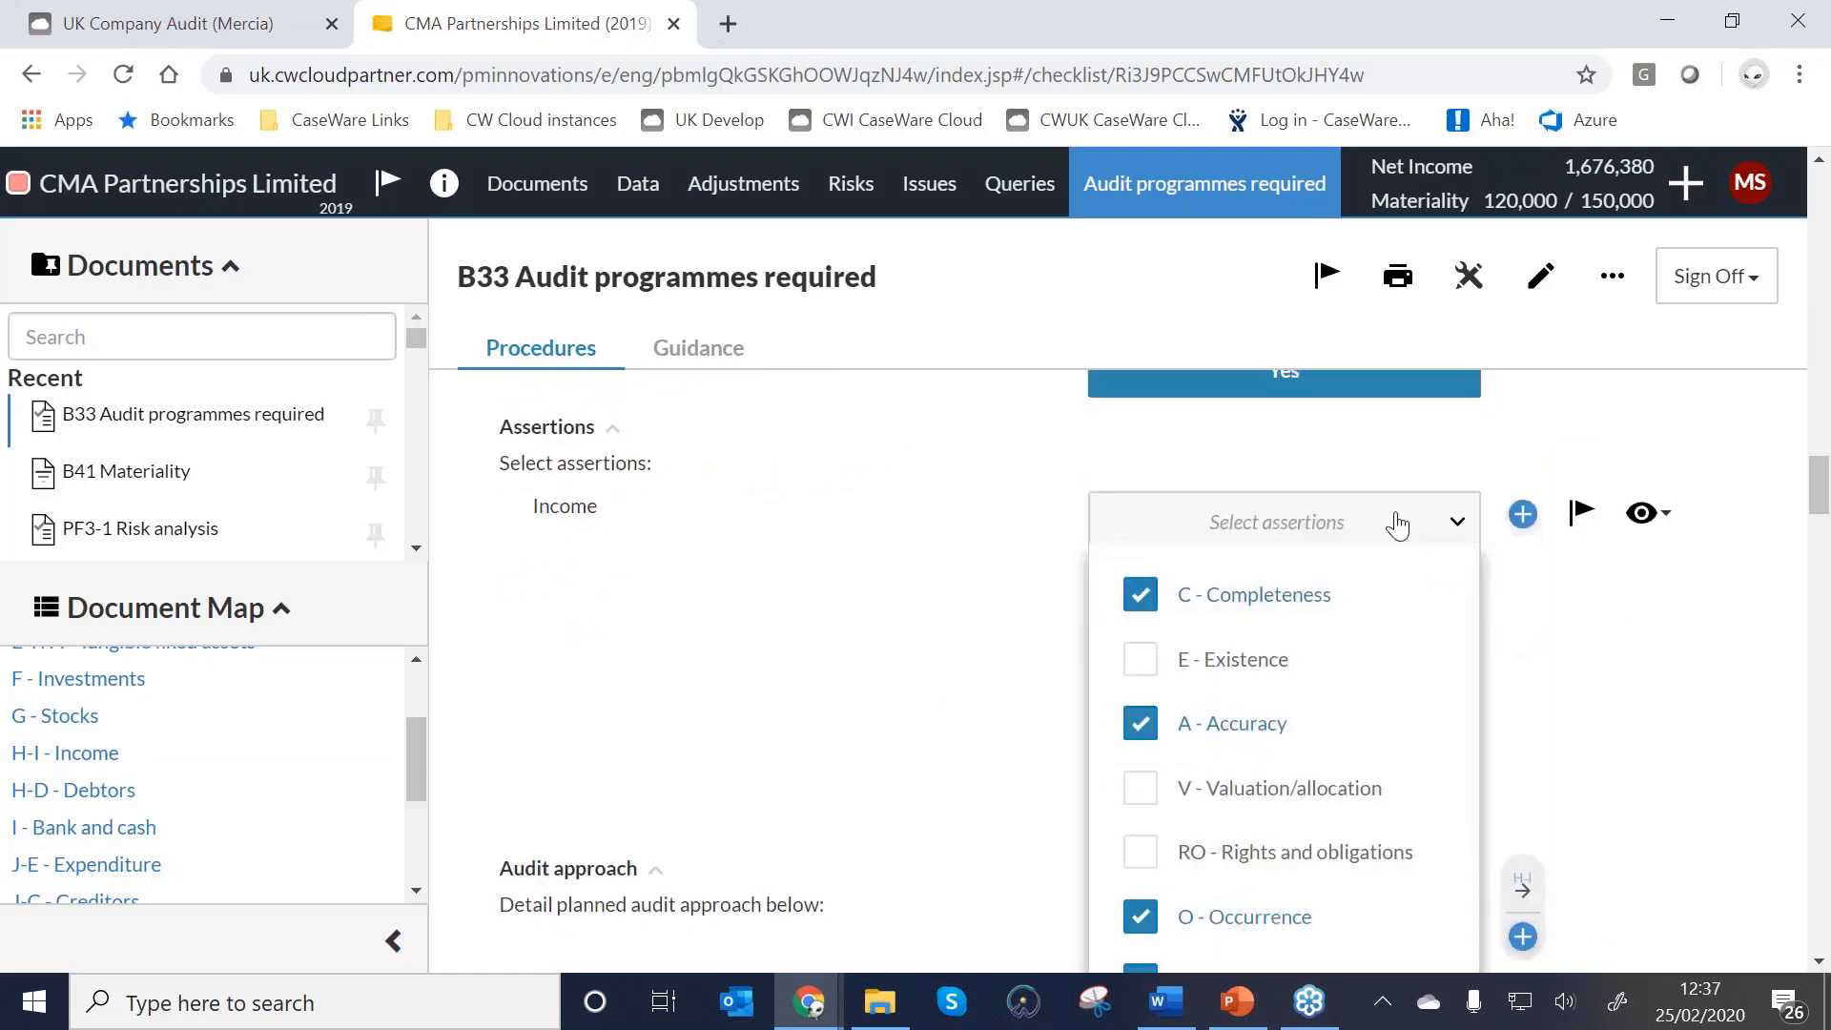
pyautogui.scroll(-2, 1397, 524)
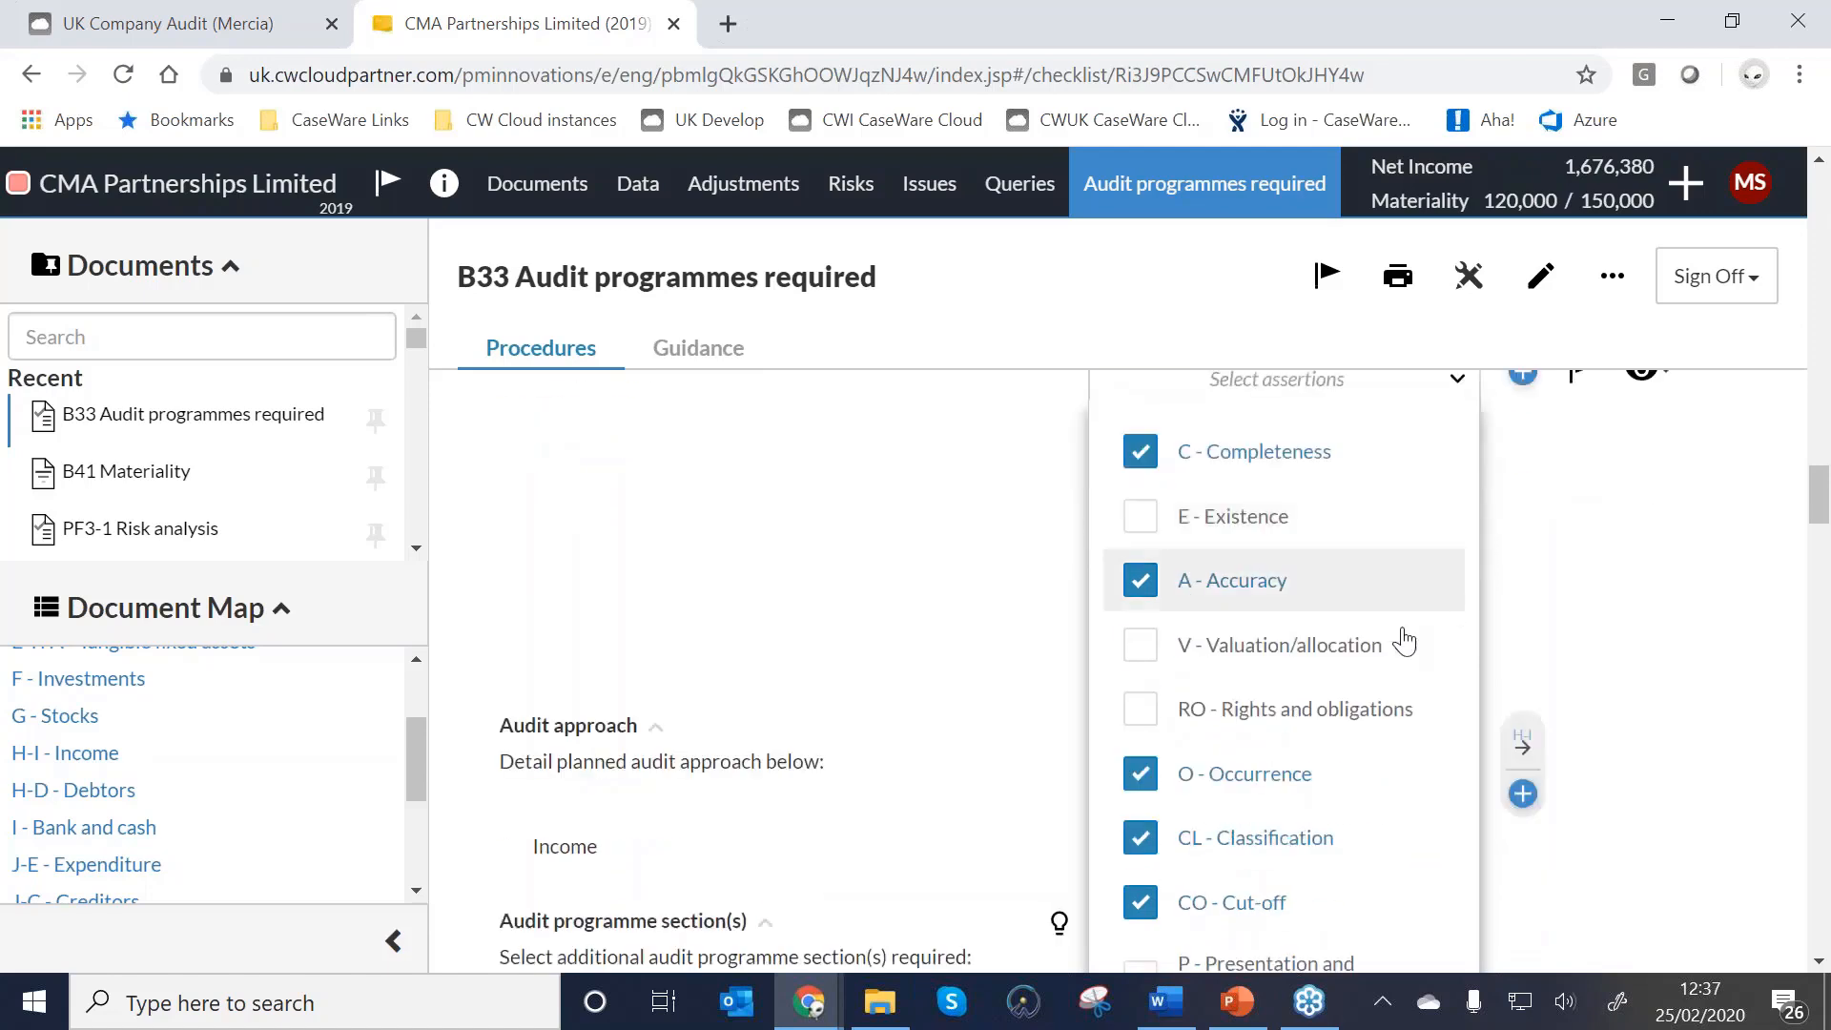
pyautogui.click(699, 543)
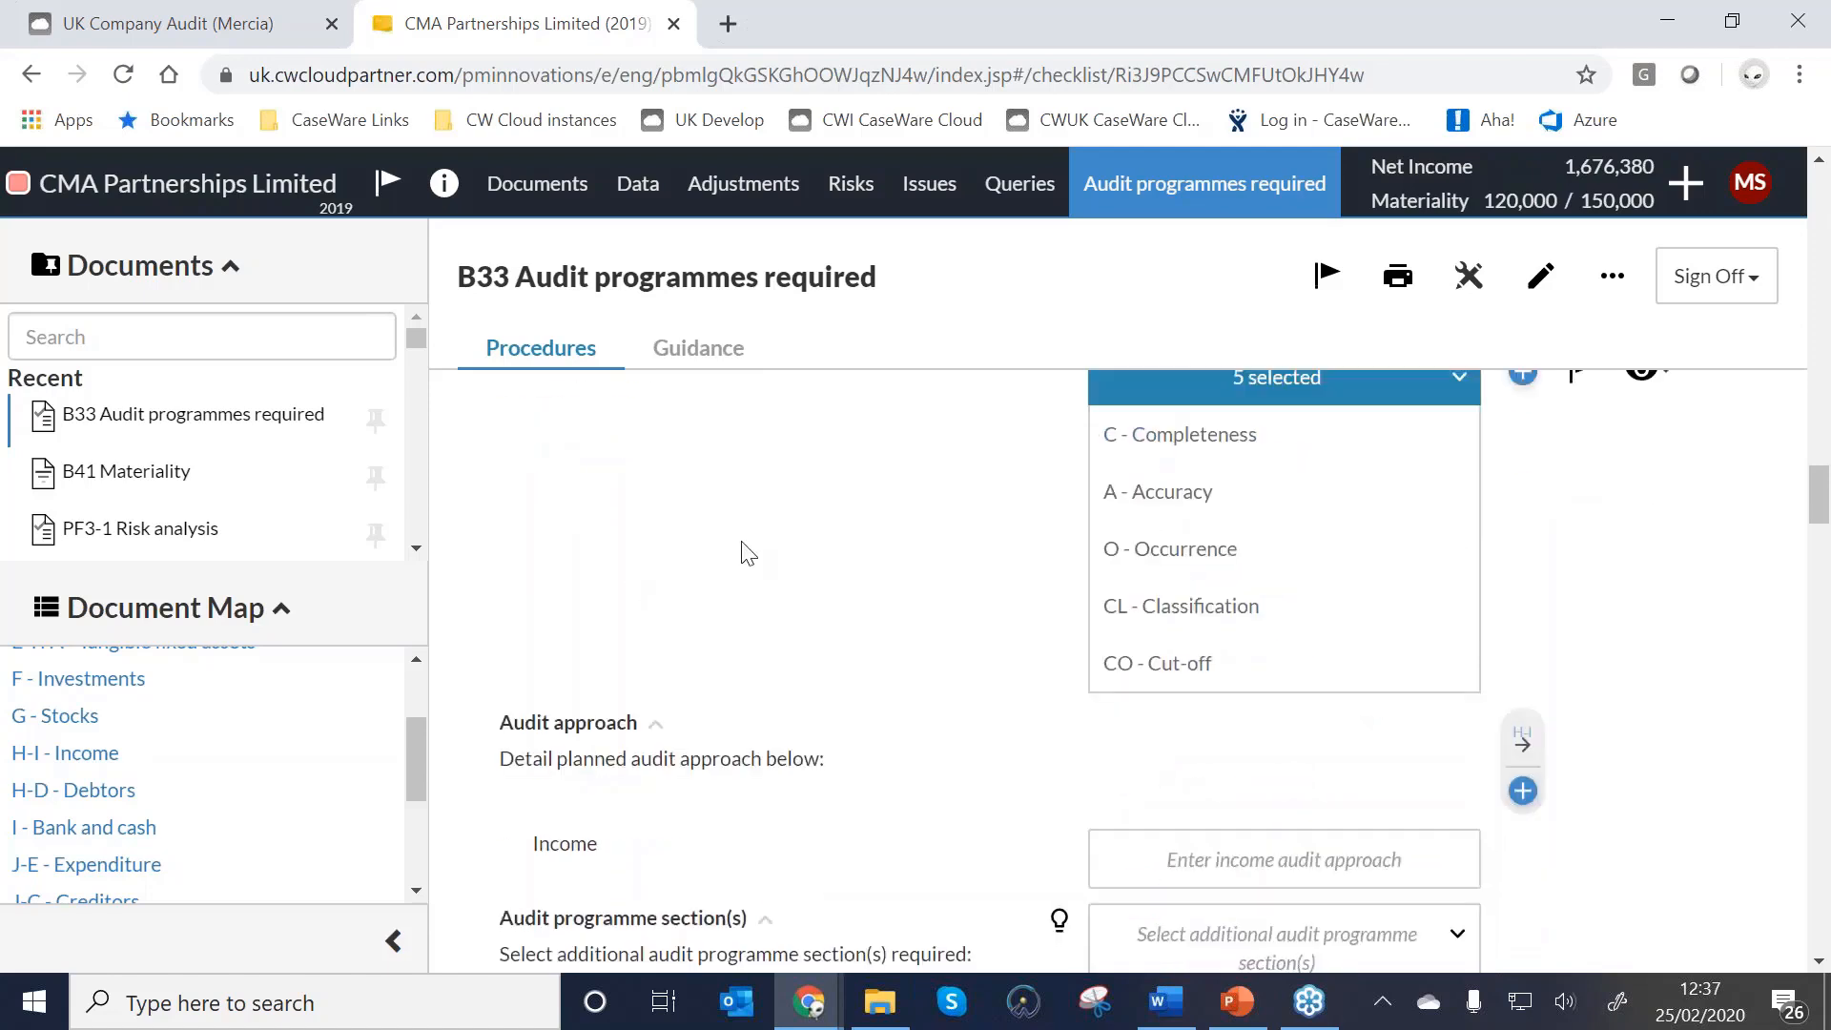
pyautogui.scroll(-2, 1267, 642)
pyautogui.click(1268, 713)
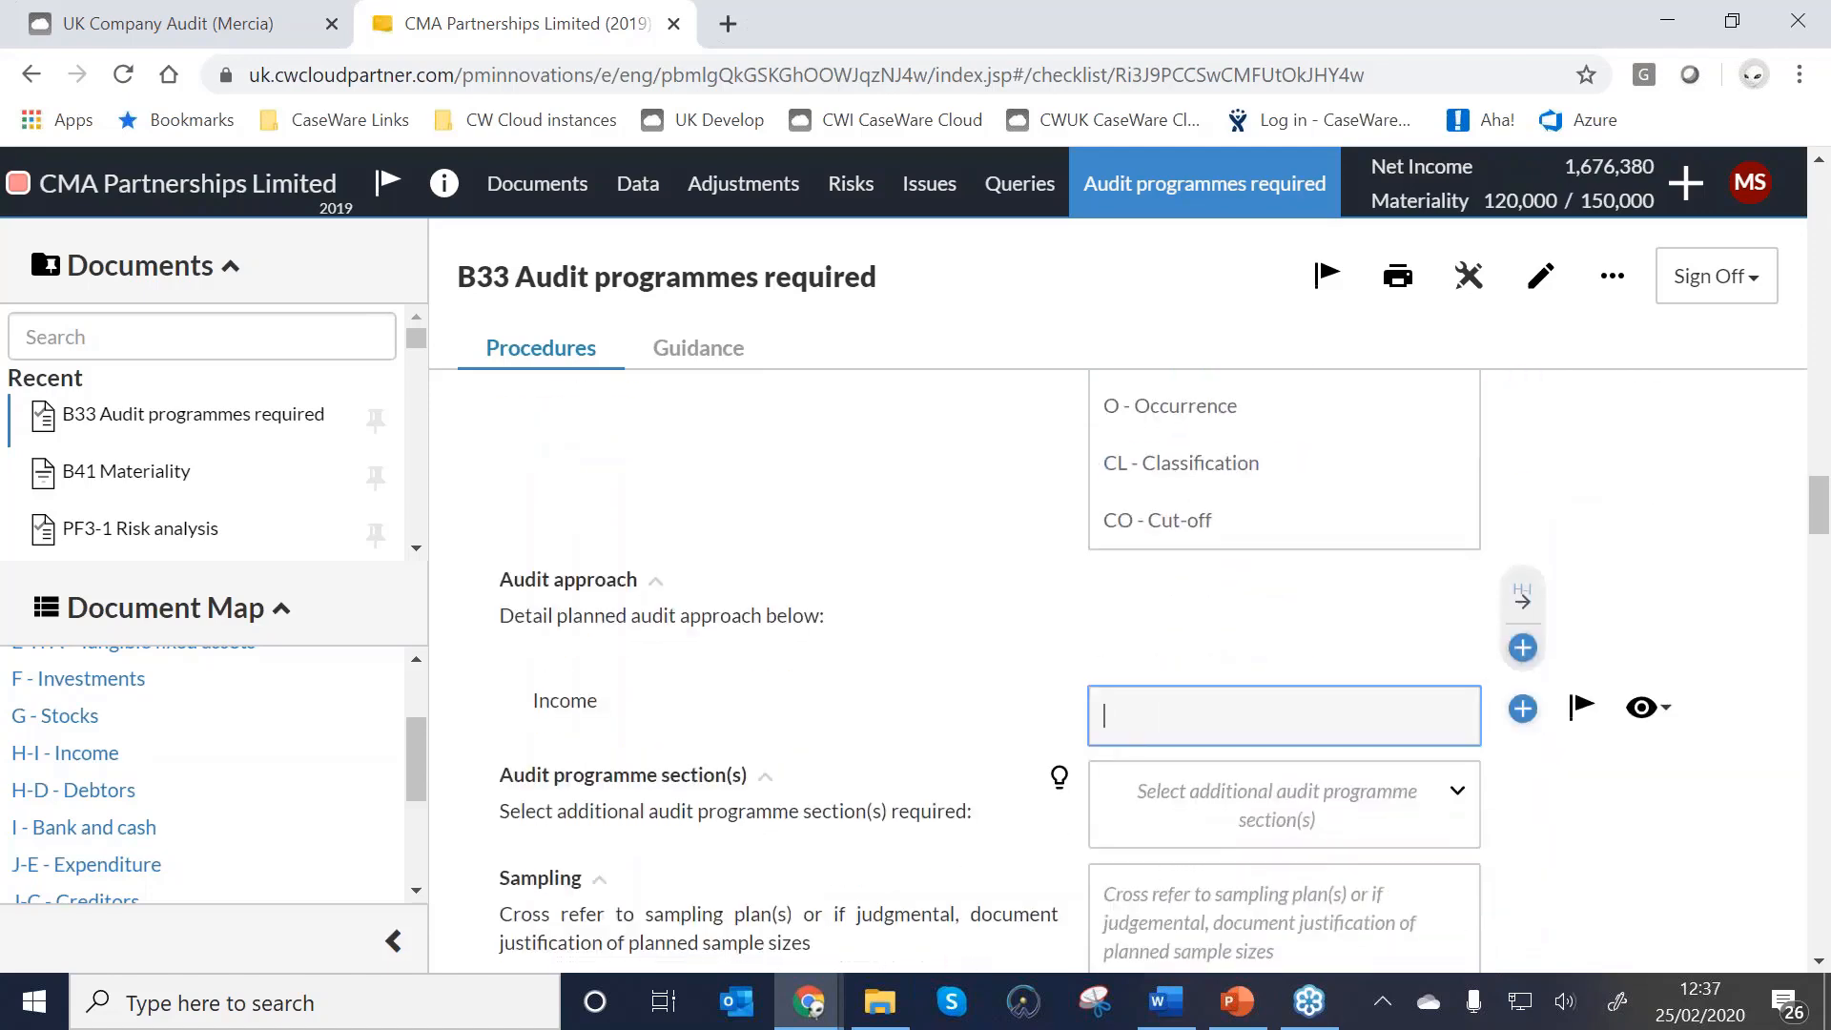
pyautogui.write('My approach will be')
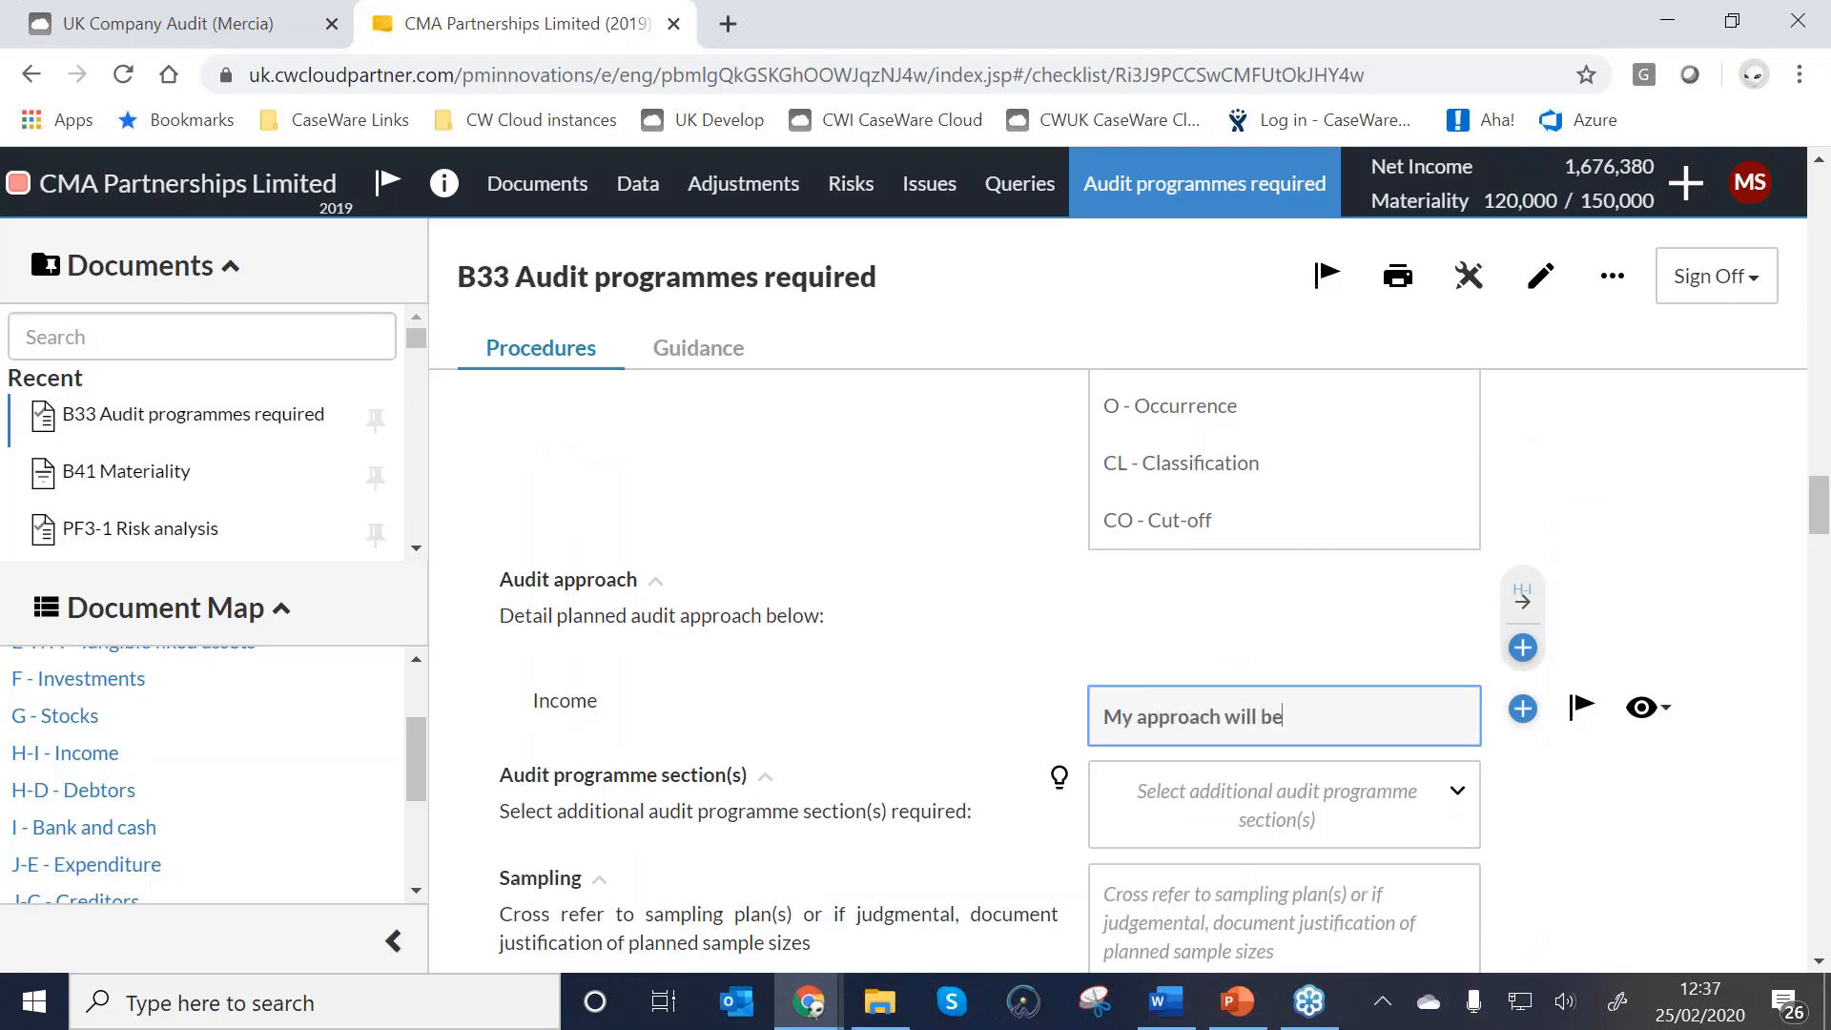
pyautogui.write('...')
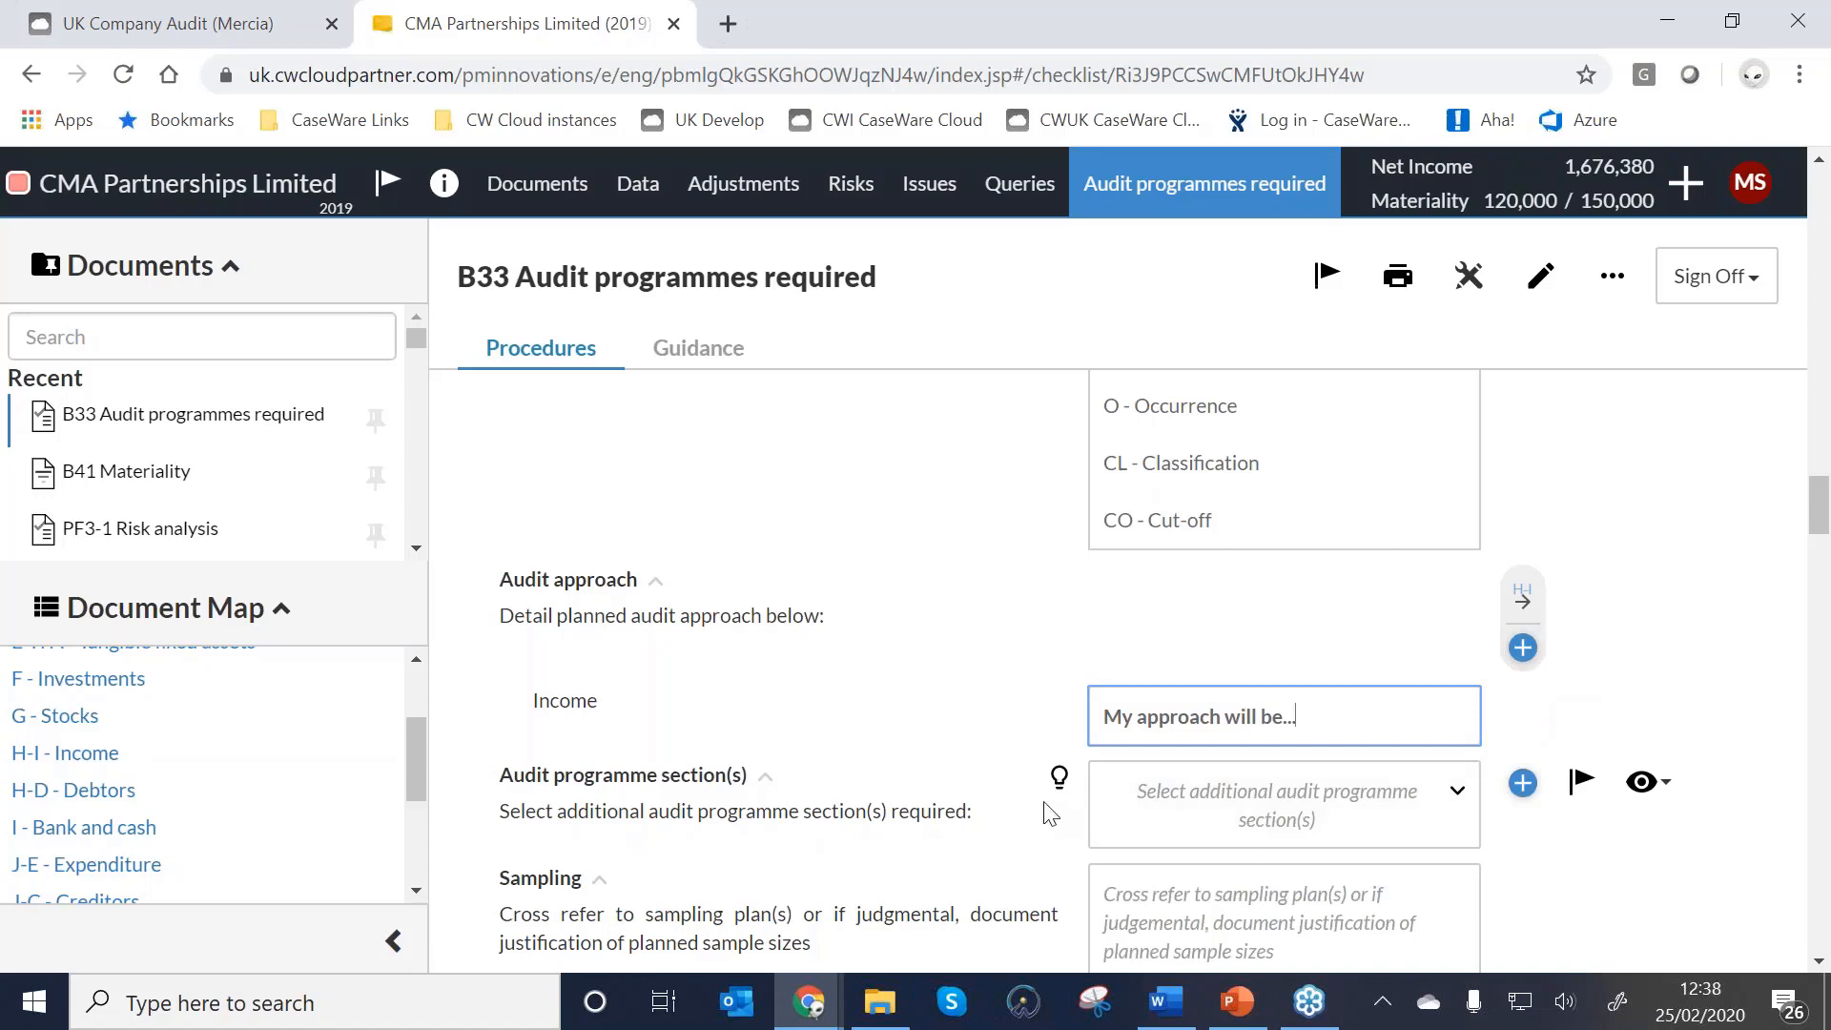
# Add C - Non-audit services and D - Analytical procedures as Income audit programme sections.
pyautogui.click(1168, 823)
pyautogui.scroll(-3, 1173, 820)
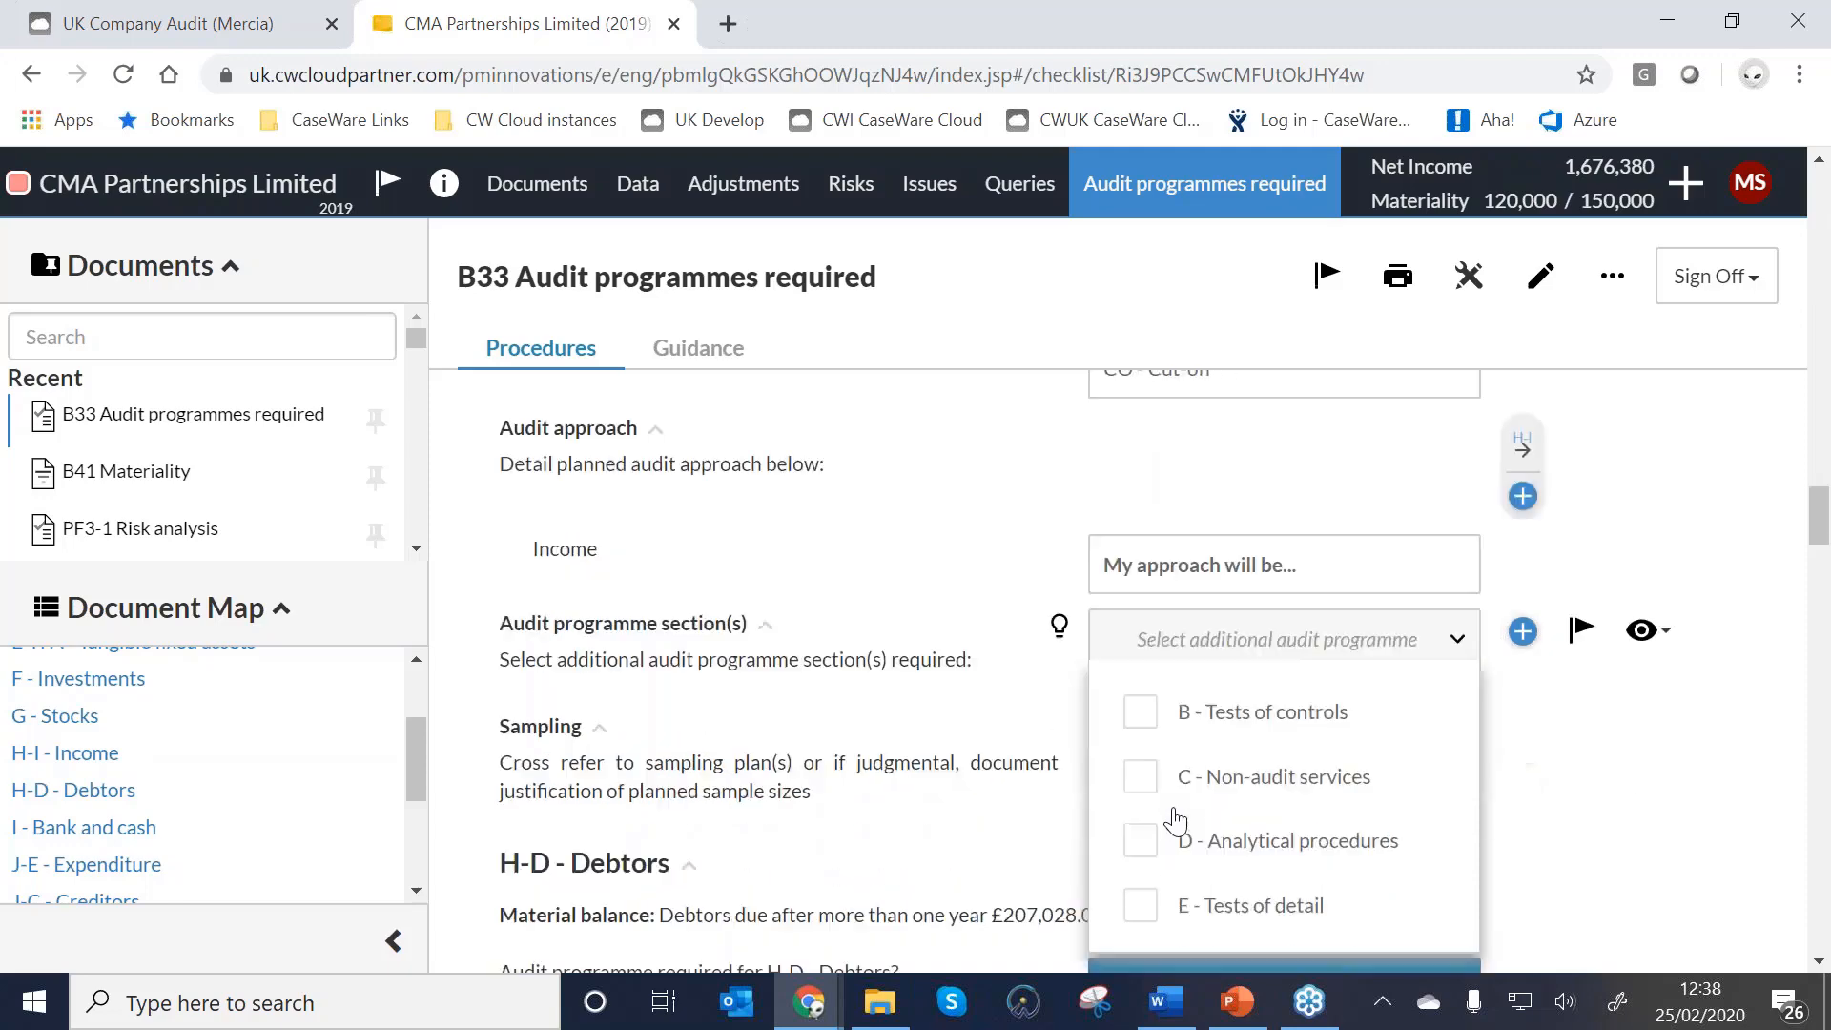
pyautogui.click(1141, 645)
pyautogui.click(1142, 707)
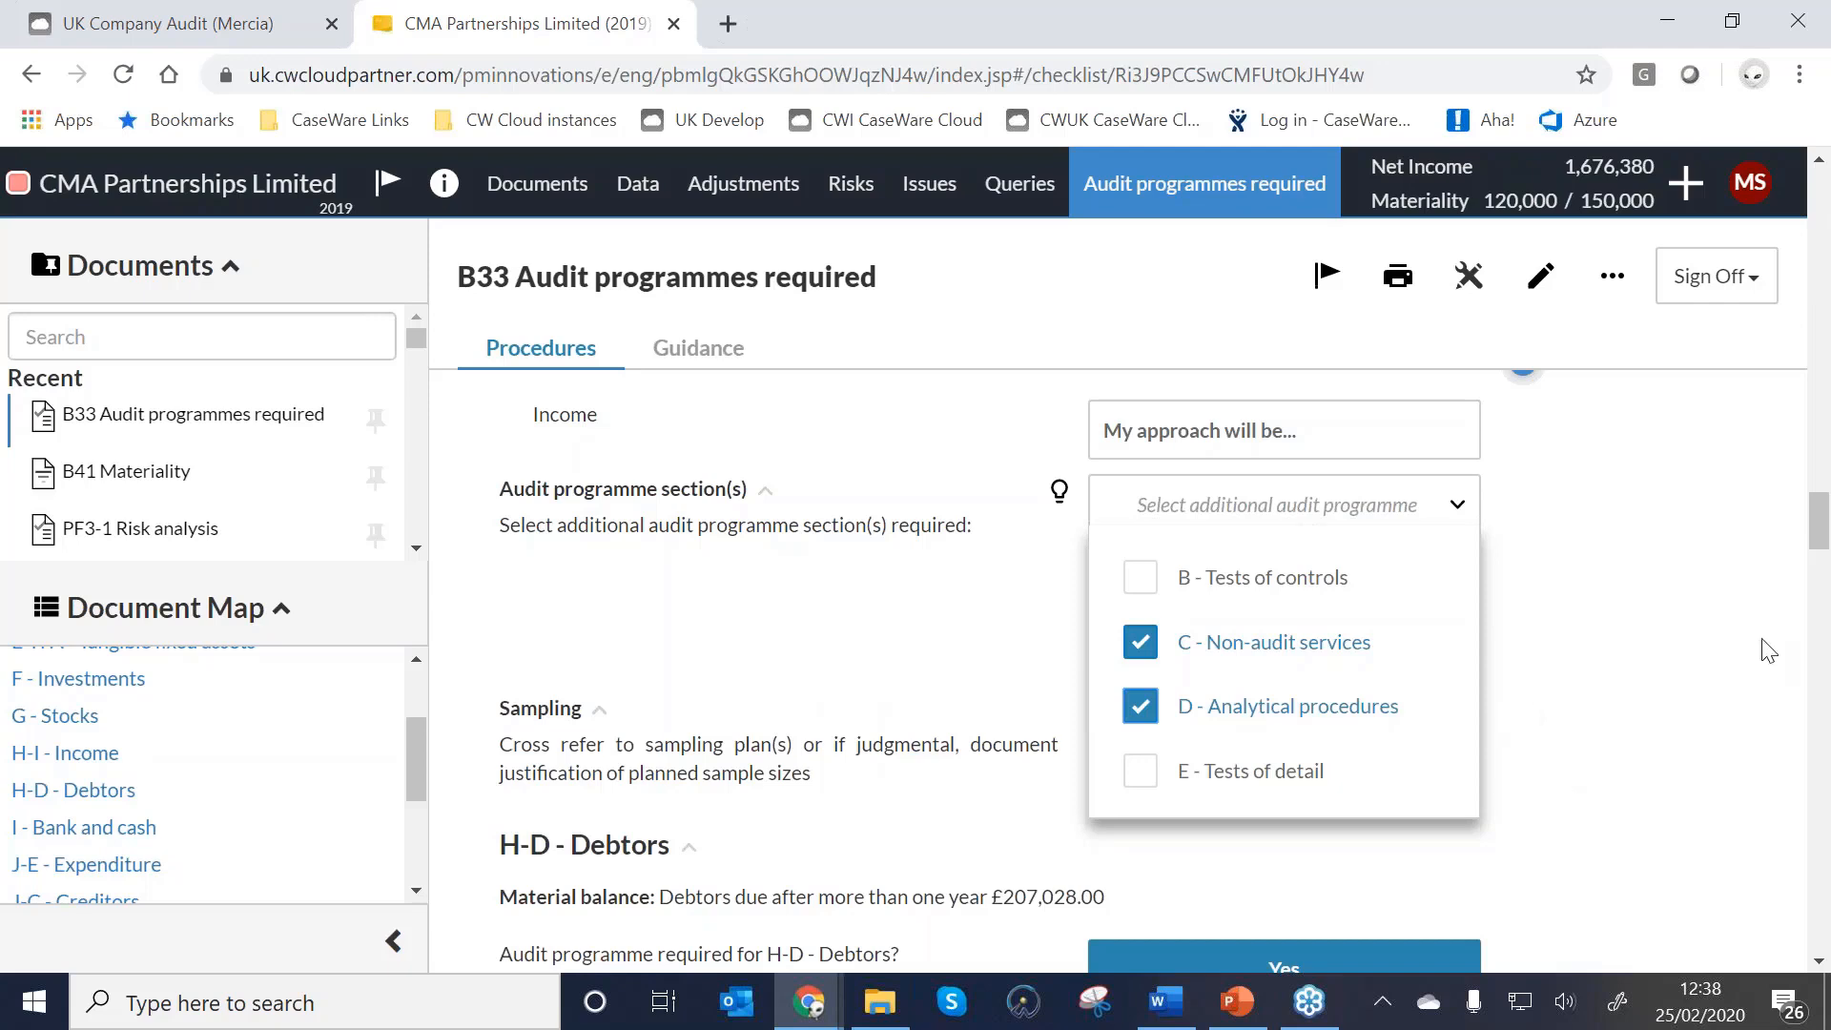
pyautogui.click(896, 815)
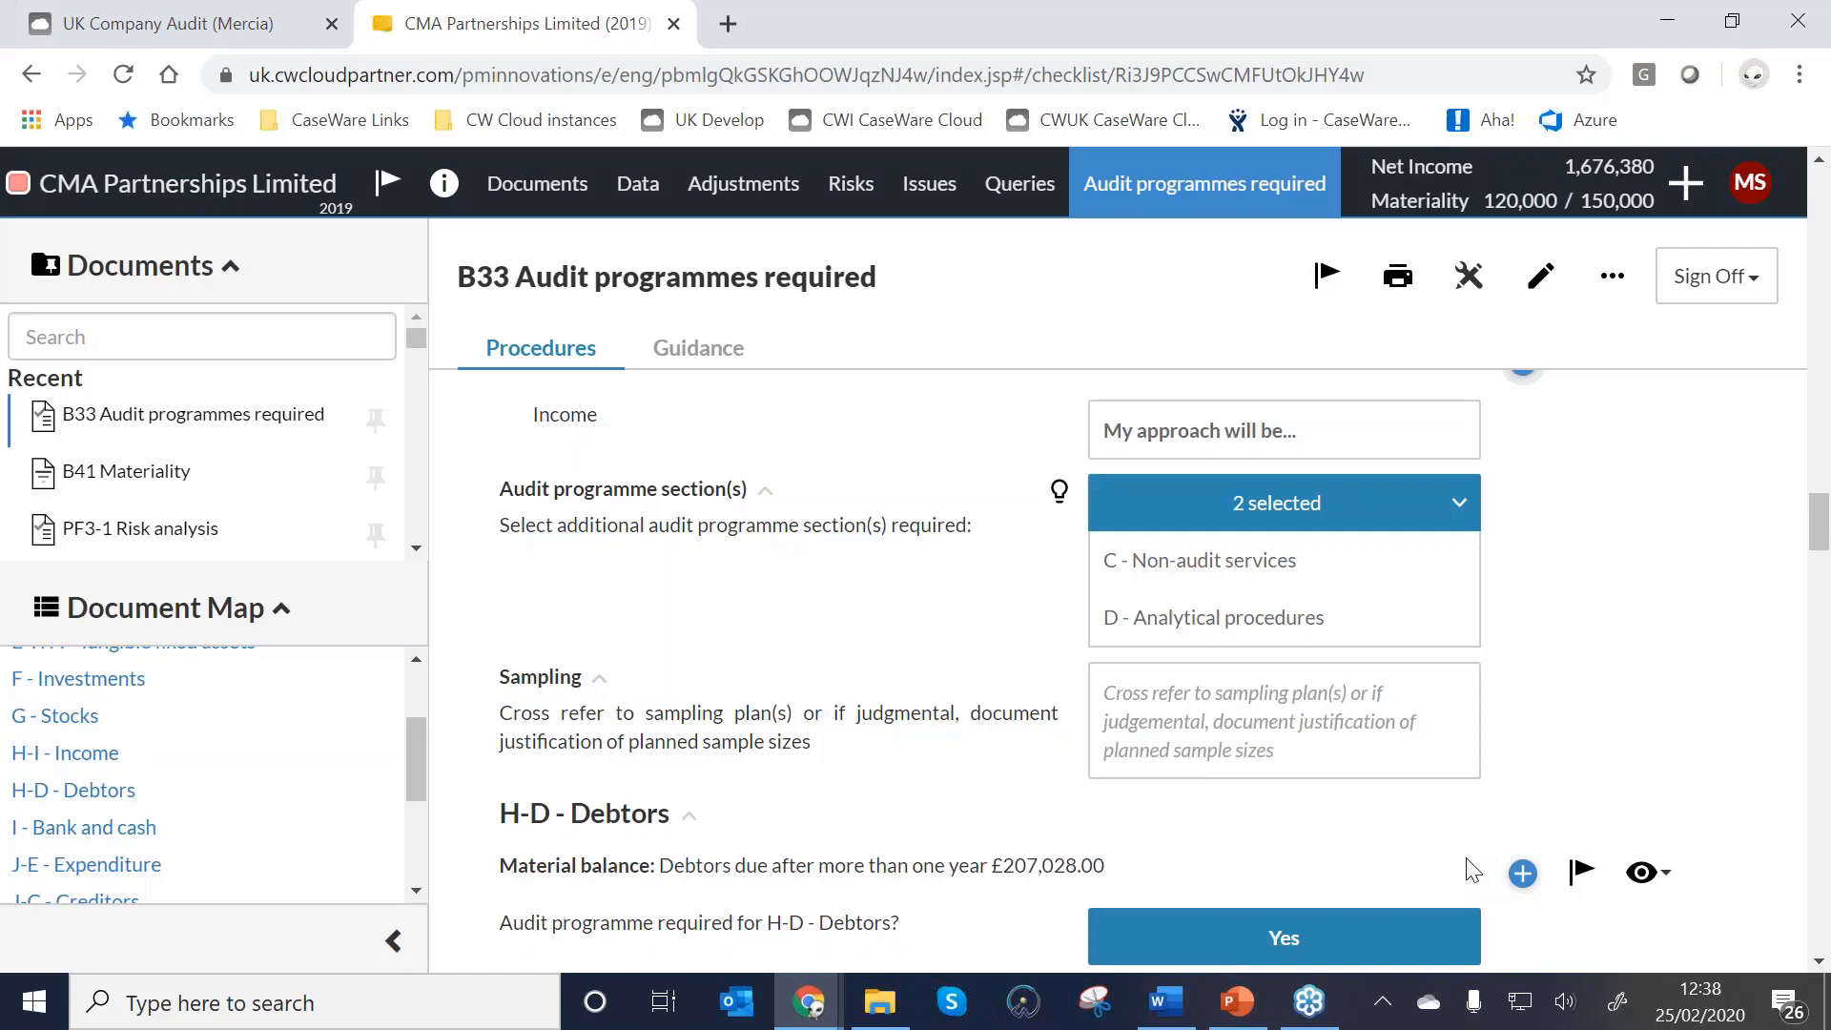
# Enter 'Random' as the Income sampling approach.
pyautogui.click(1316, 719)
pyautogui.write('R')
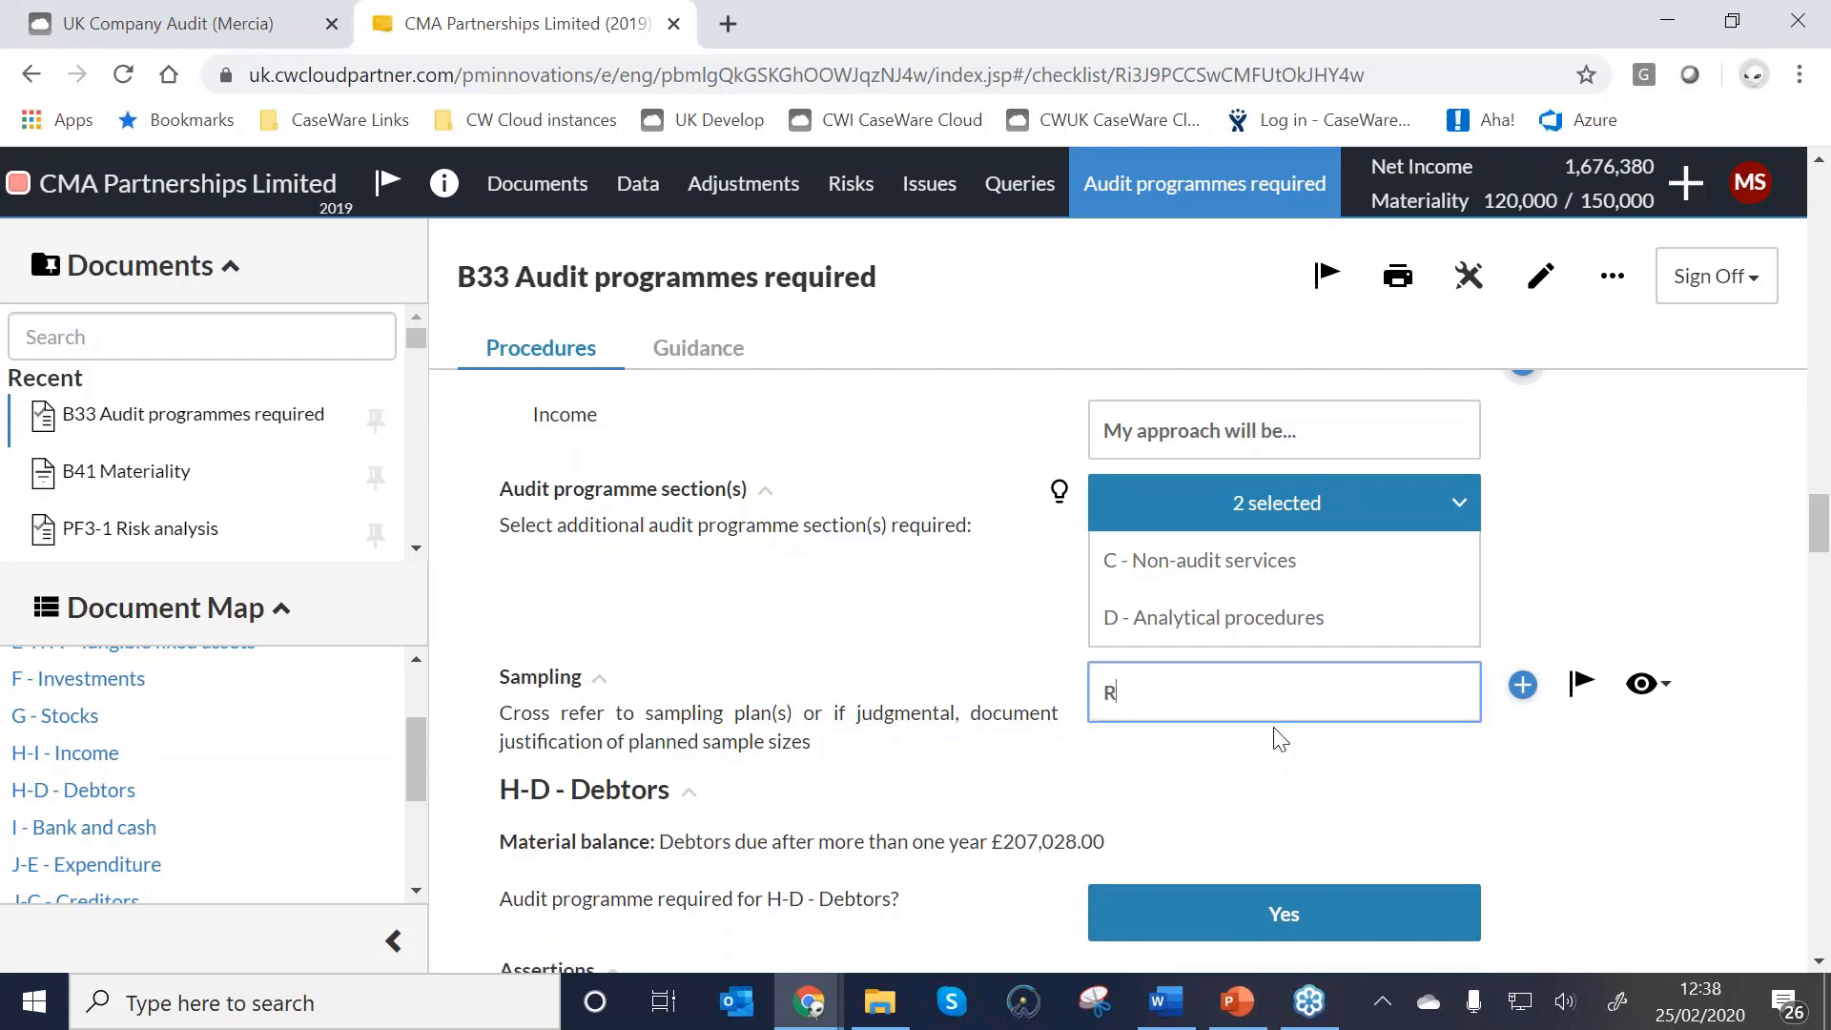
pyautogui.write('andom')
pyautogui.scroll(3, 1328, 712)
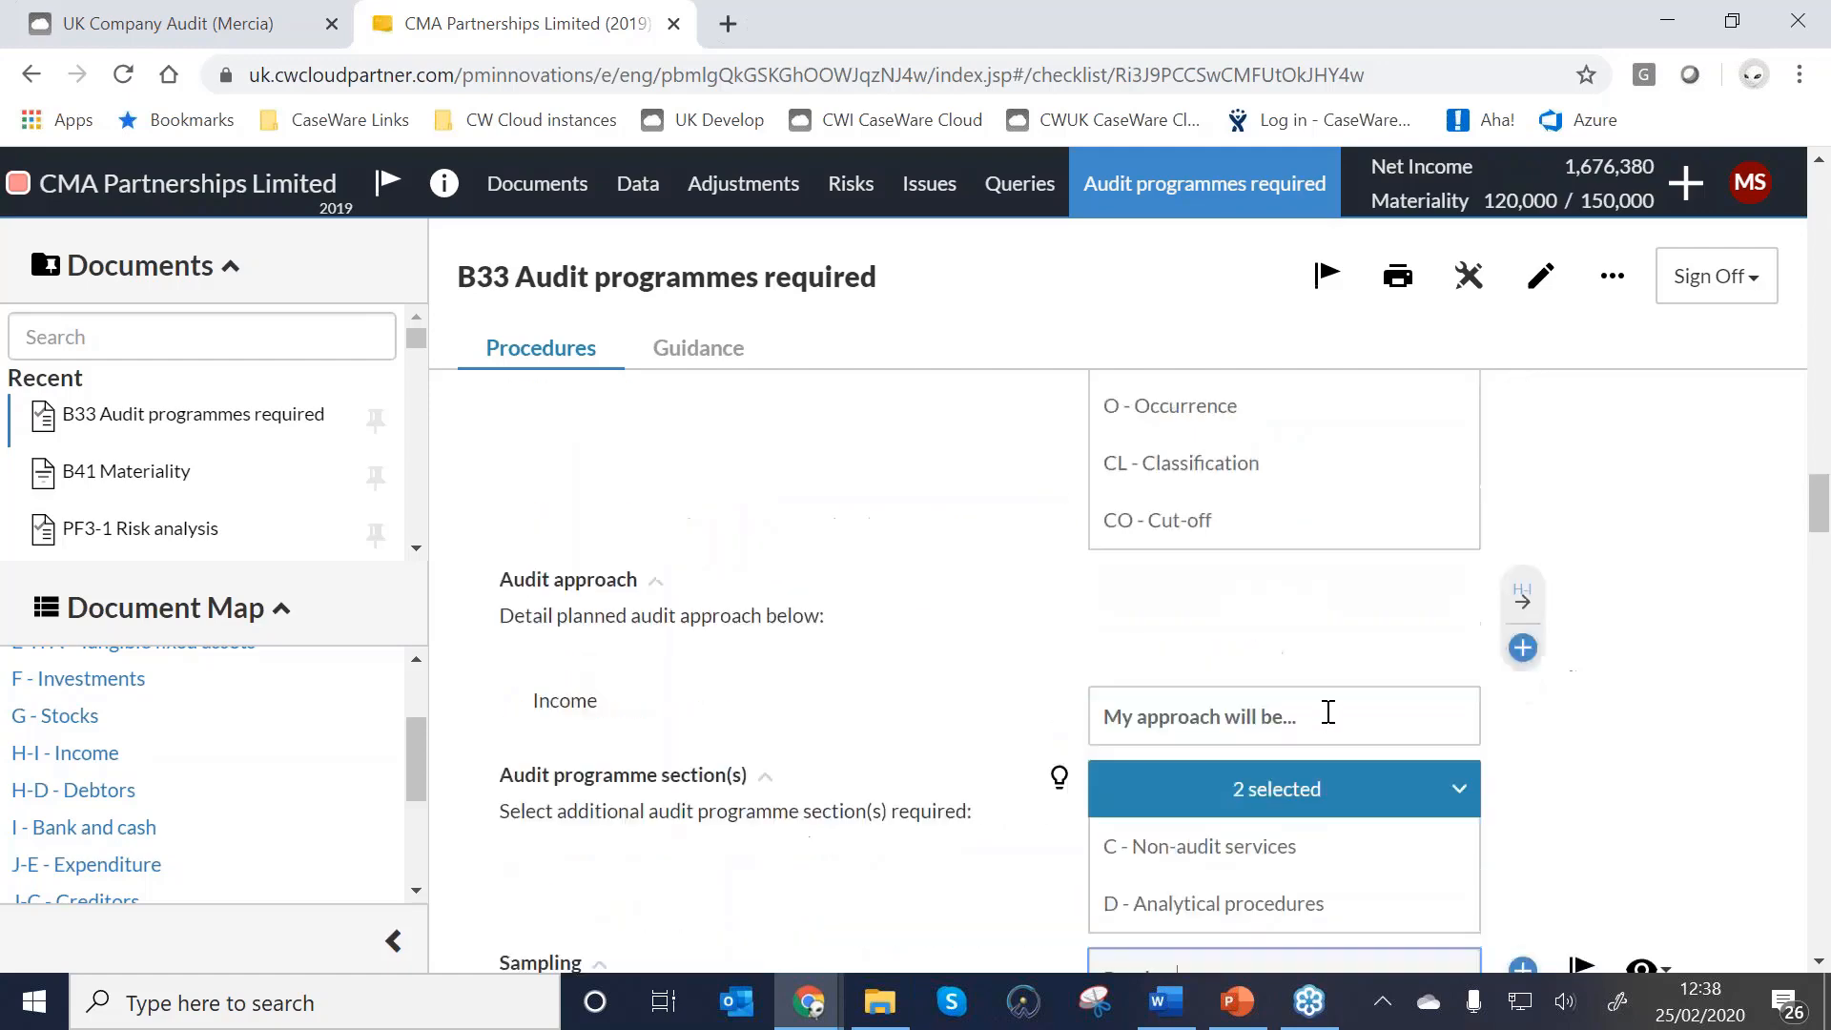
# Follow the B33 link to the H-I Income work programme and scroll to sections C and D.
pyautogui.click(1523, 599)
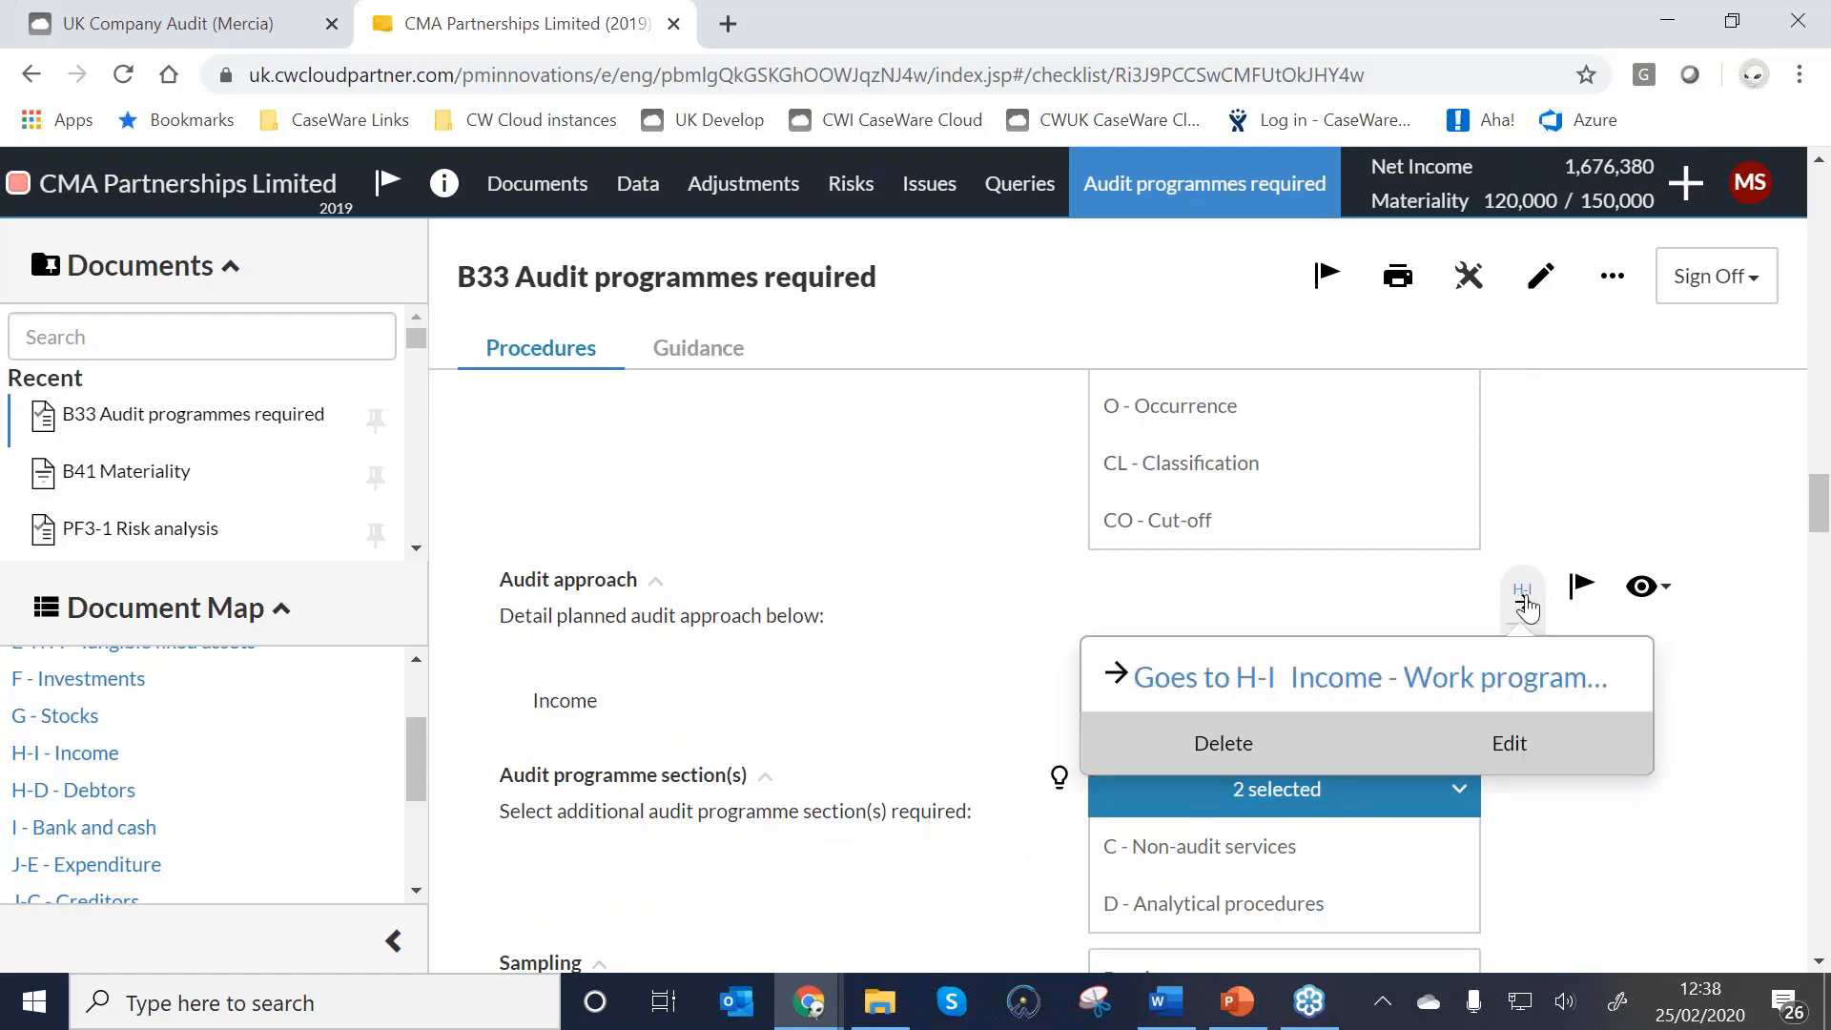
pyautogui.click(1309, 691)
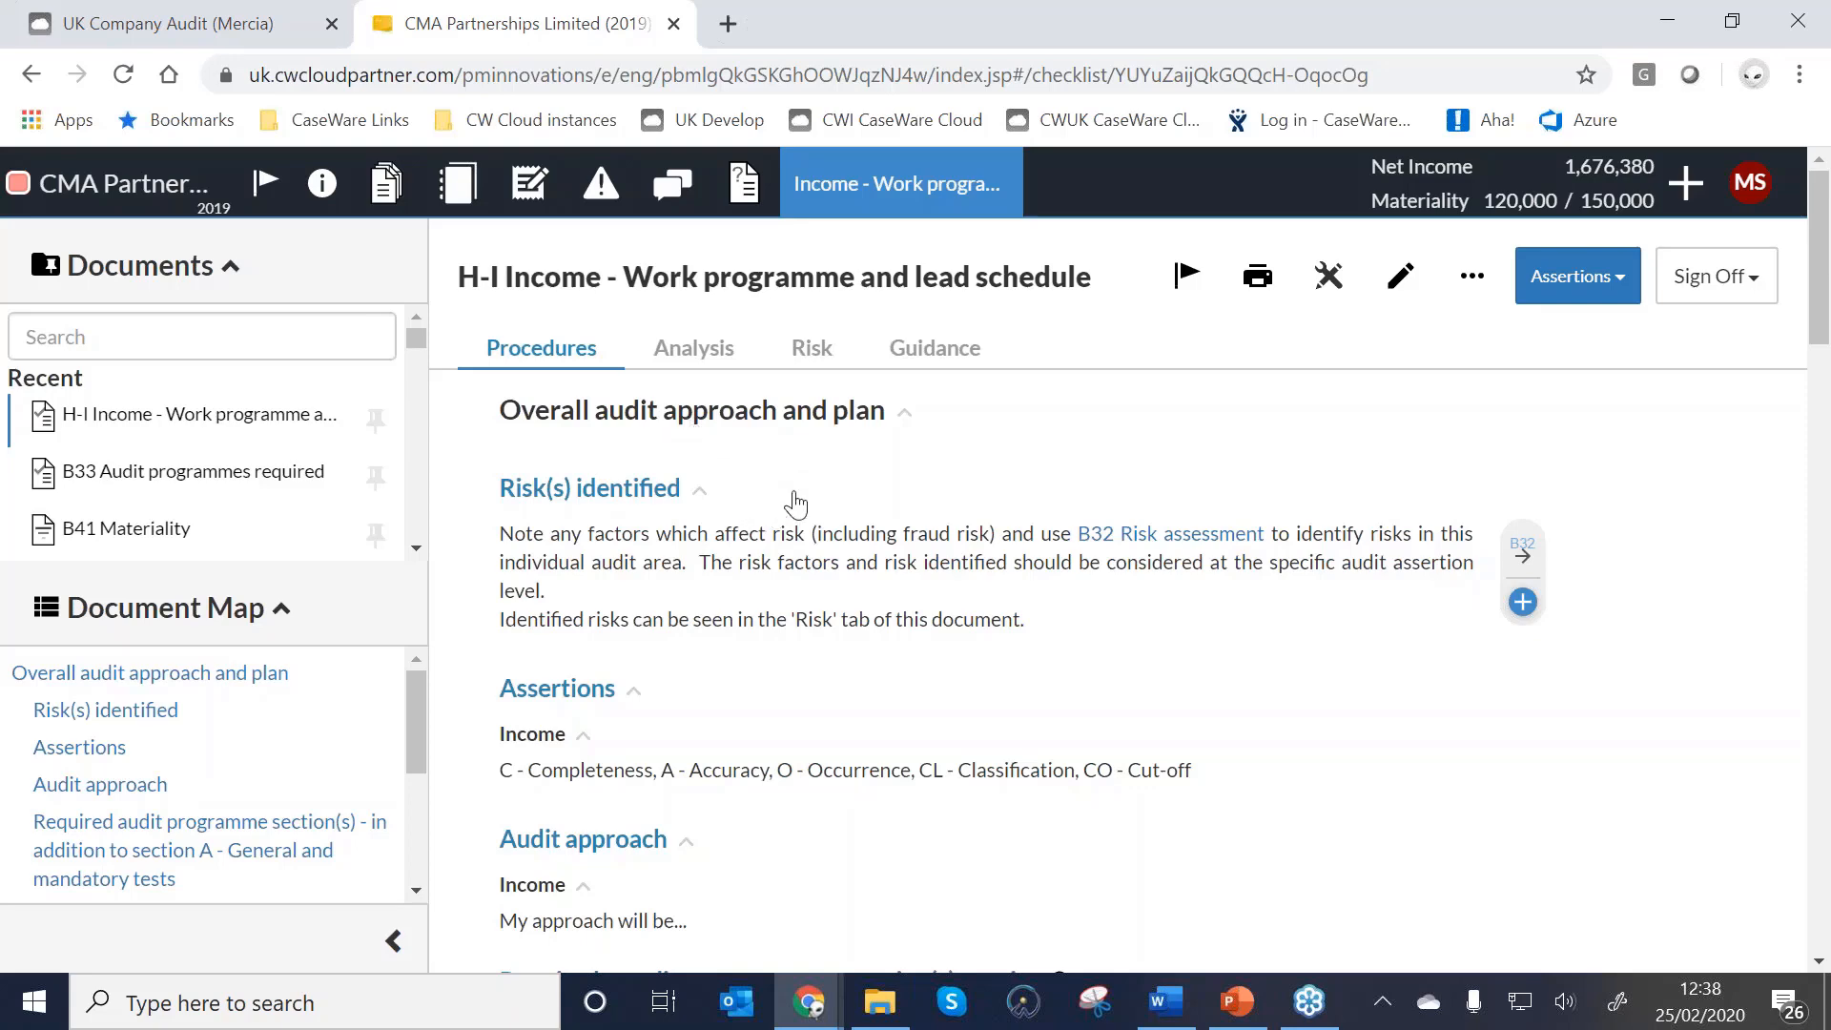
pyautogui.scroll(-1, 797, 499)
pyautogui.scroll(-1, 548, 515)
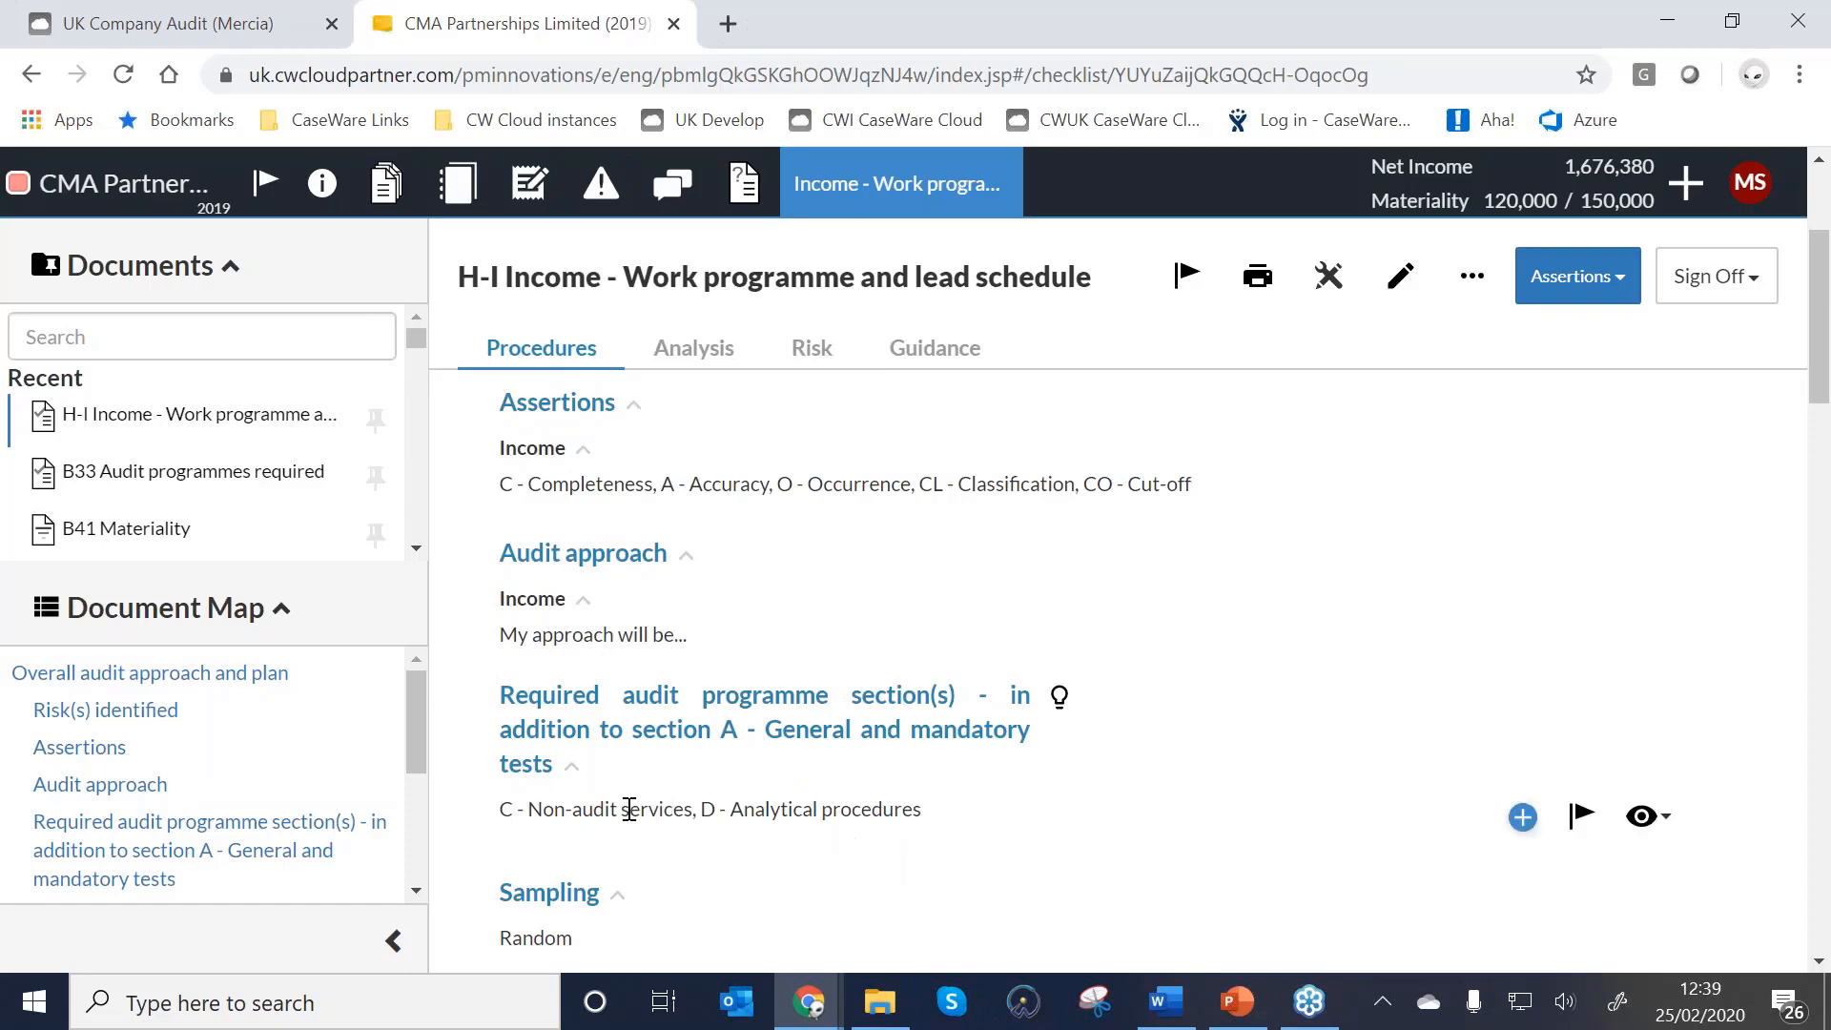
pyautogui.scroll(-1, 935, 808)
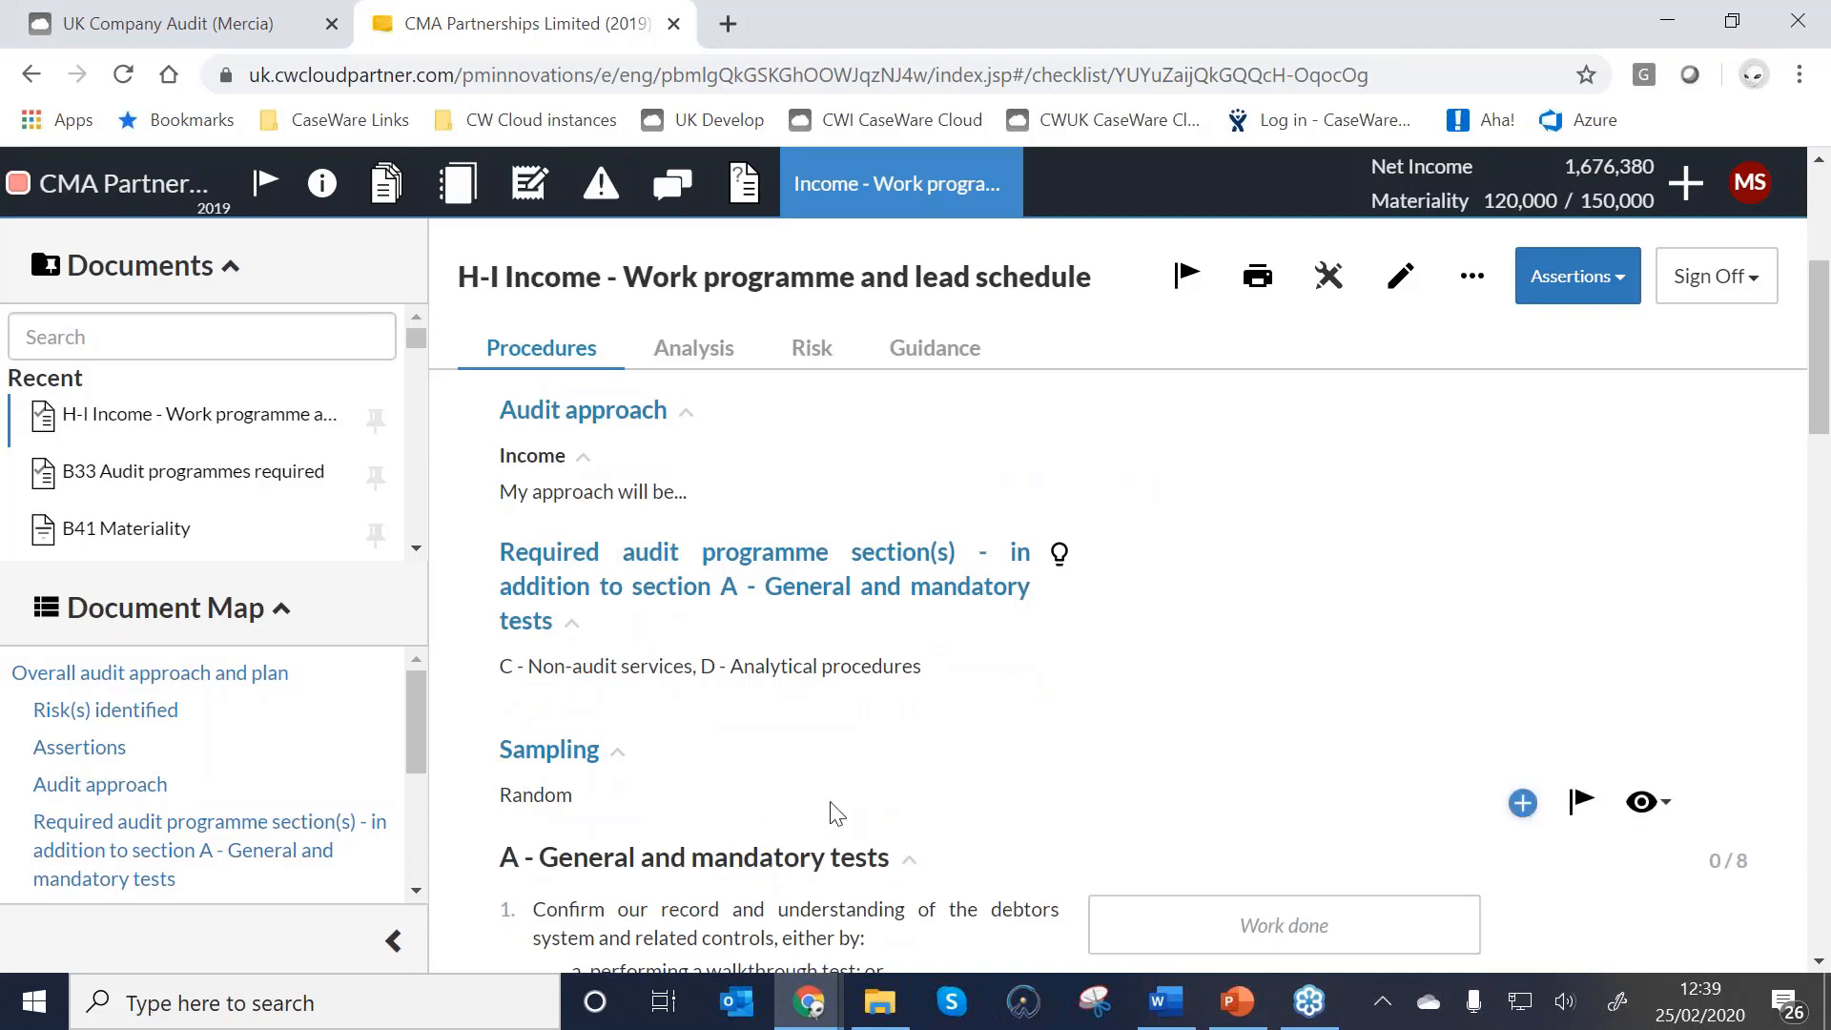
pyautogui.scroll(-3, 837, 810)
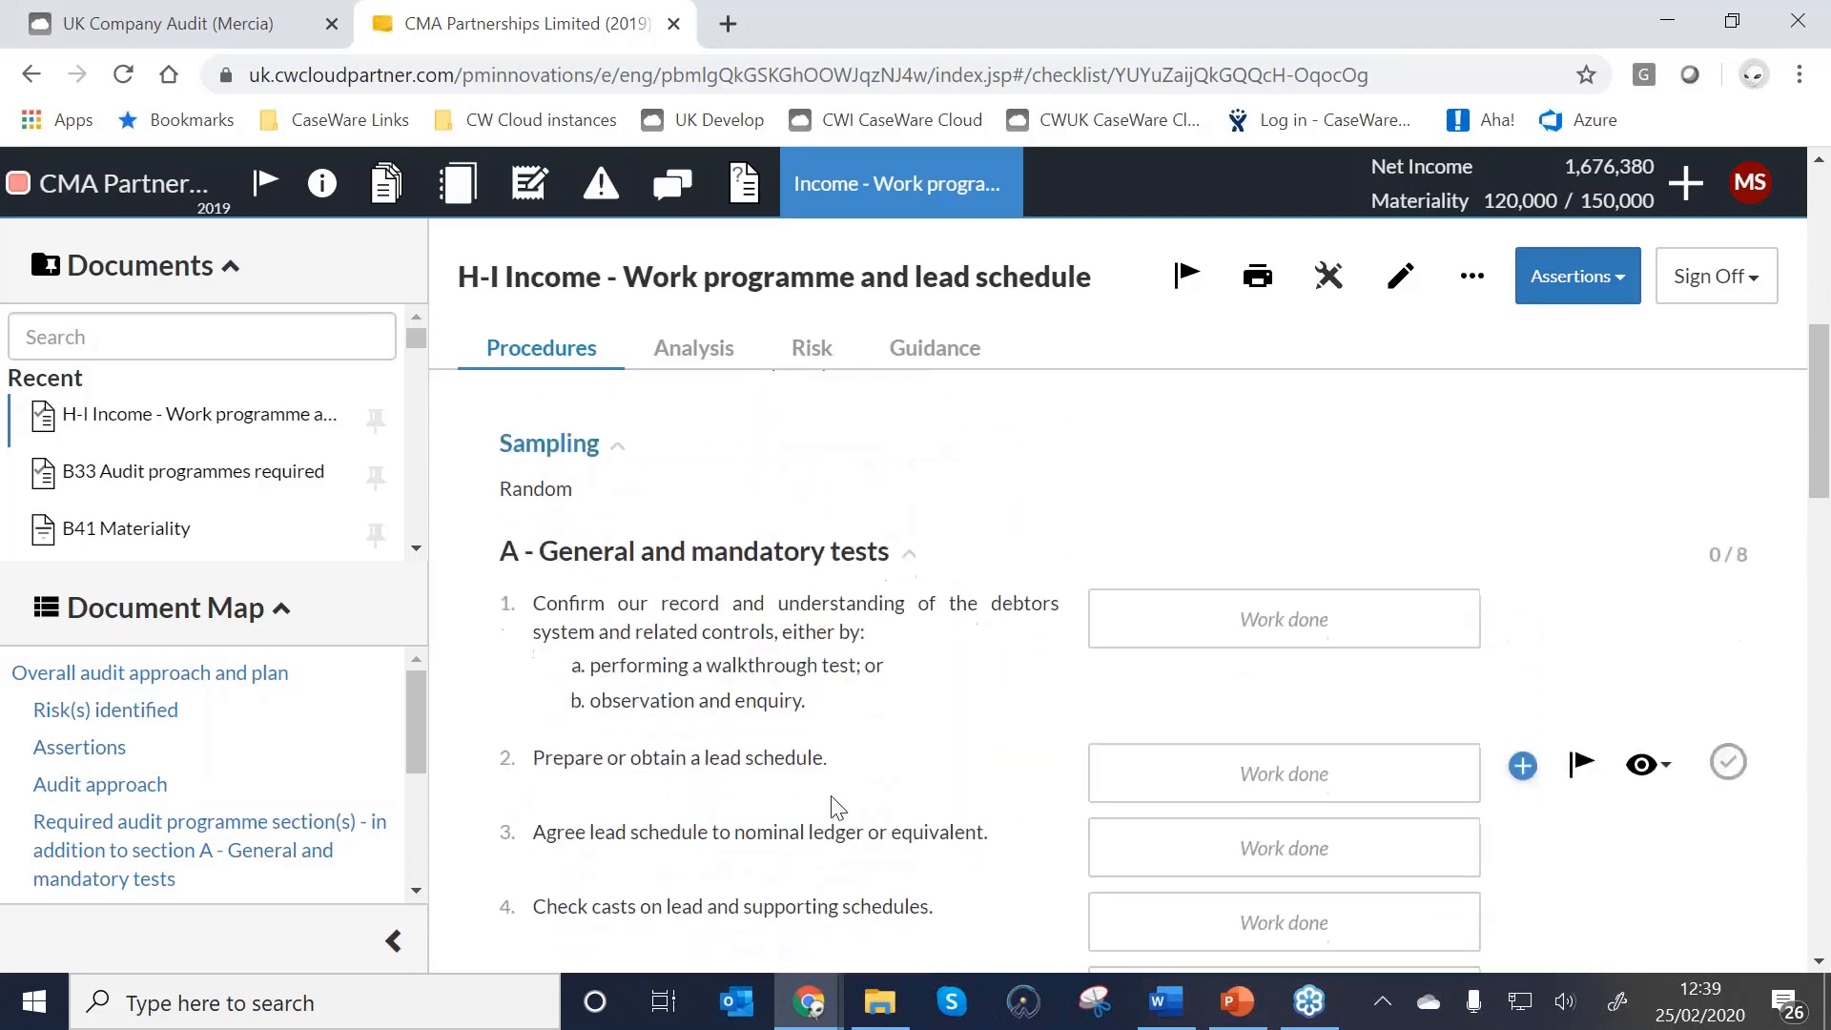
pyautogui.scroll(-8, 837, 808)
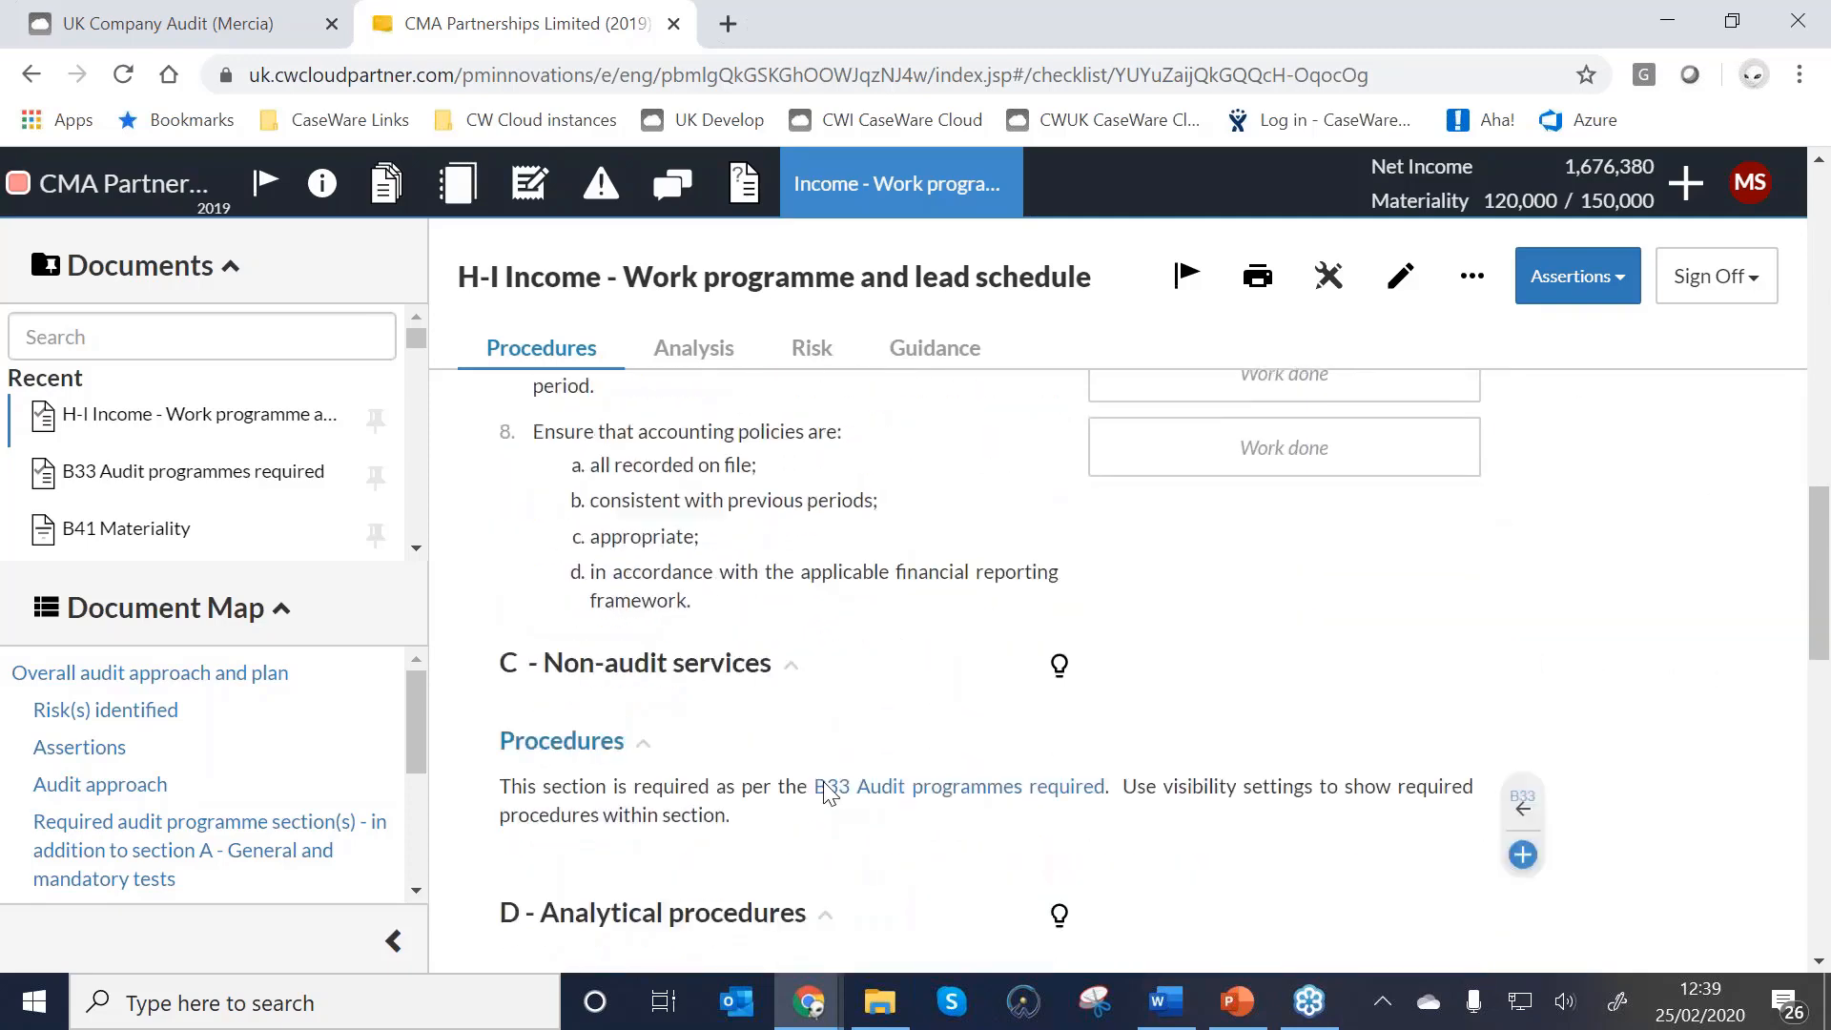
pyautogui.scroll(-2, 826, 792)
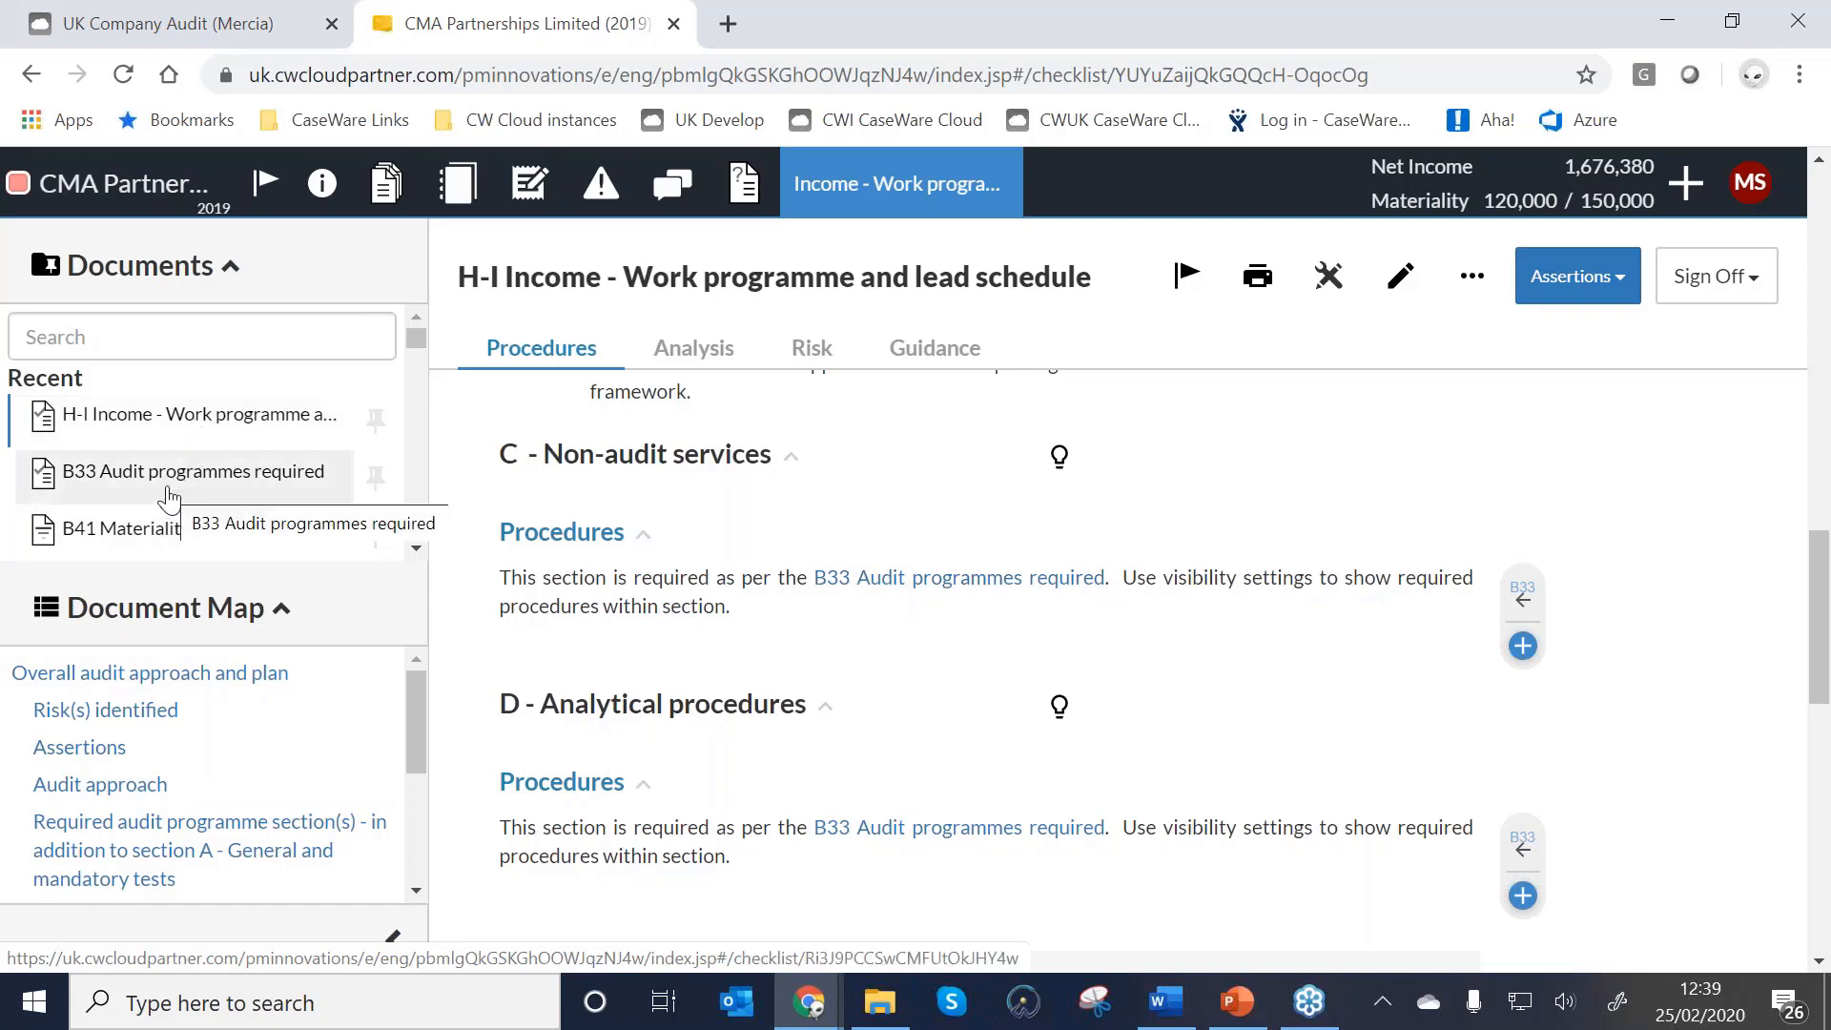
# Show hidden items in the H-I programme and collapse the B - Test of controls section.
pyautogui.click(1471, 294)
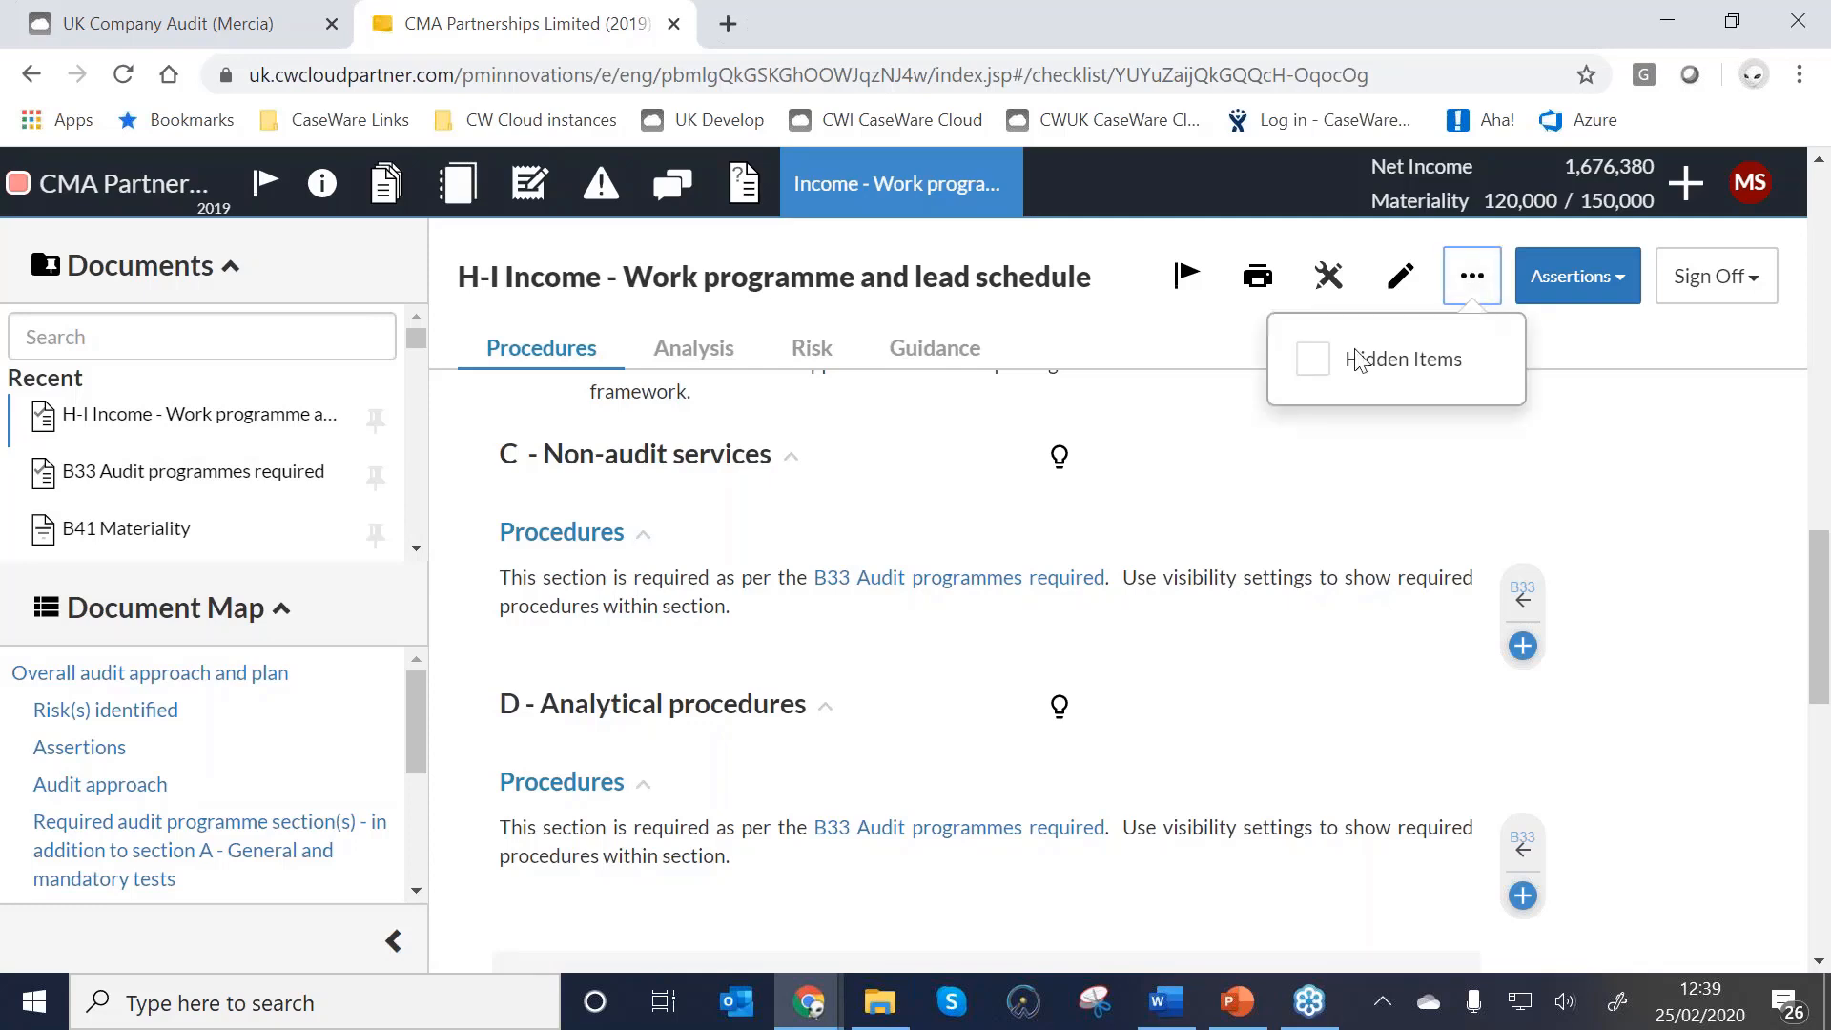
pyautogui.click(1321, 367)
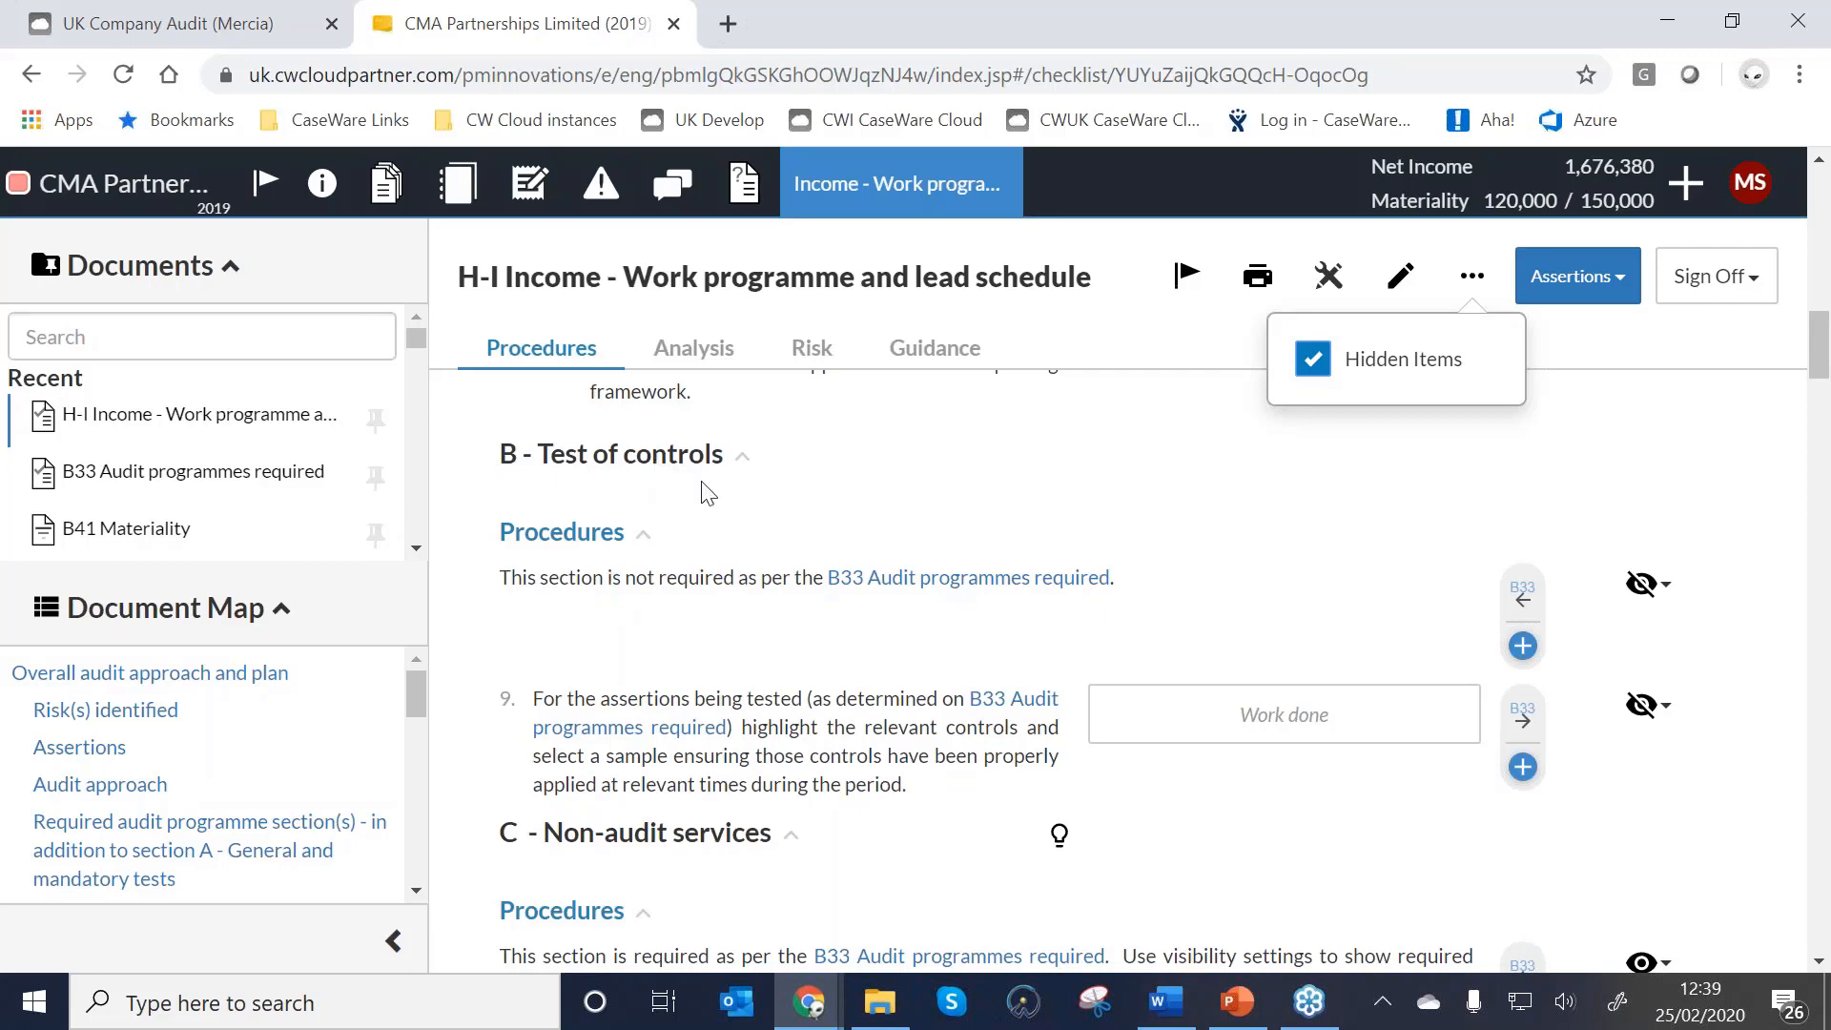
pyautogui.click(740, 458)
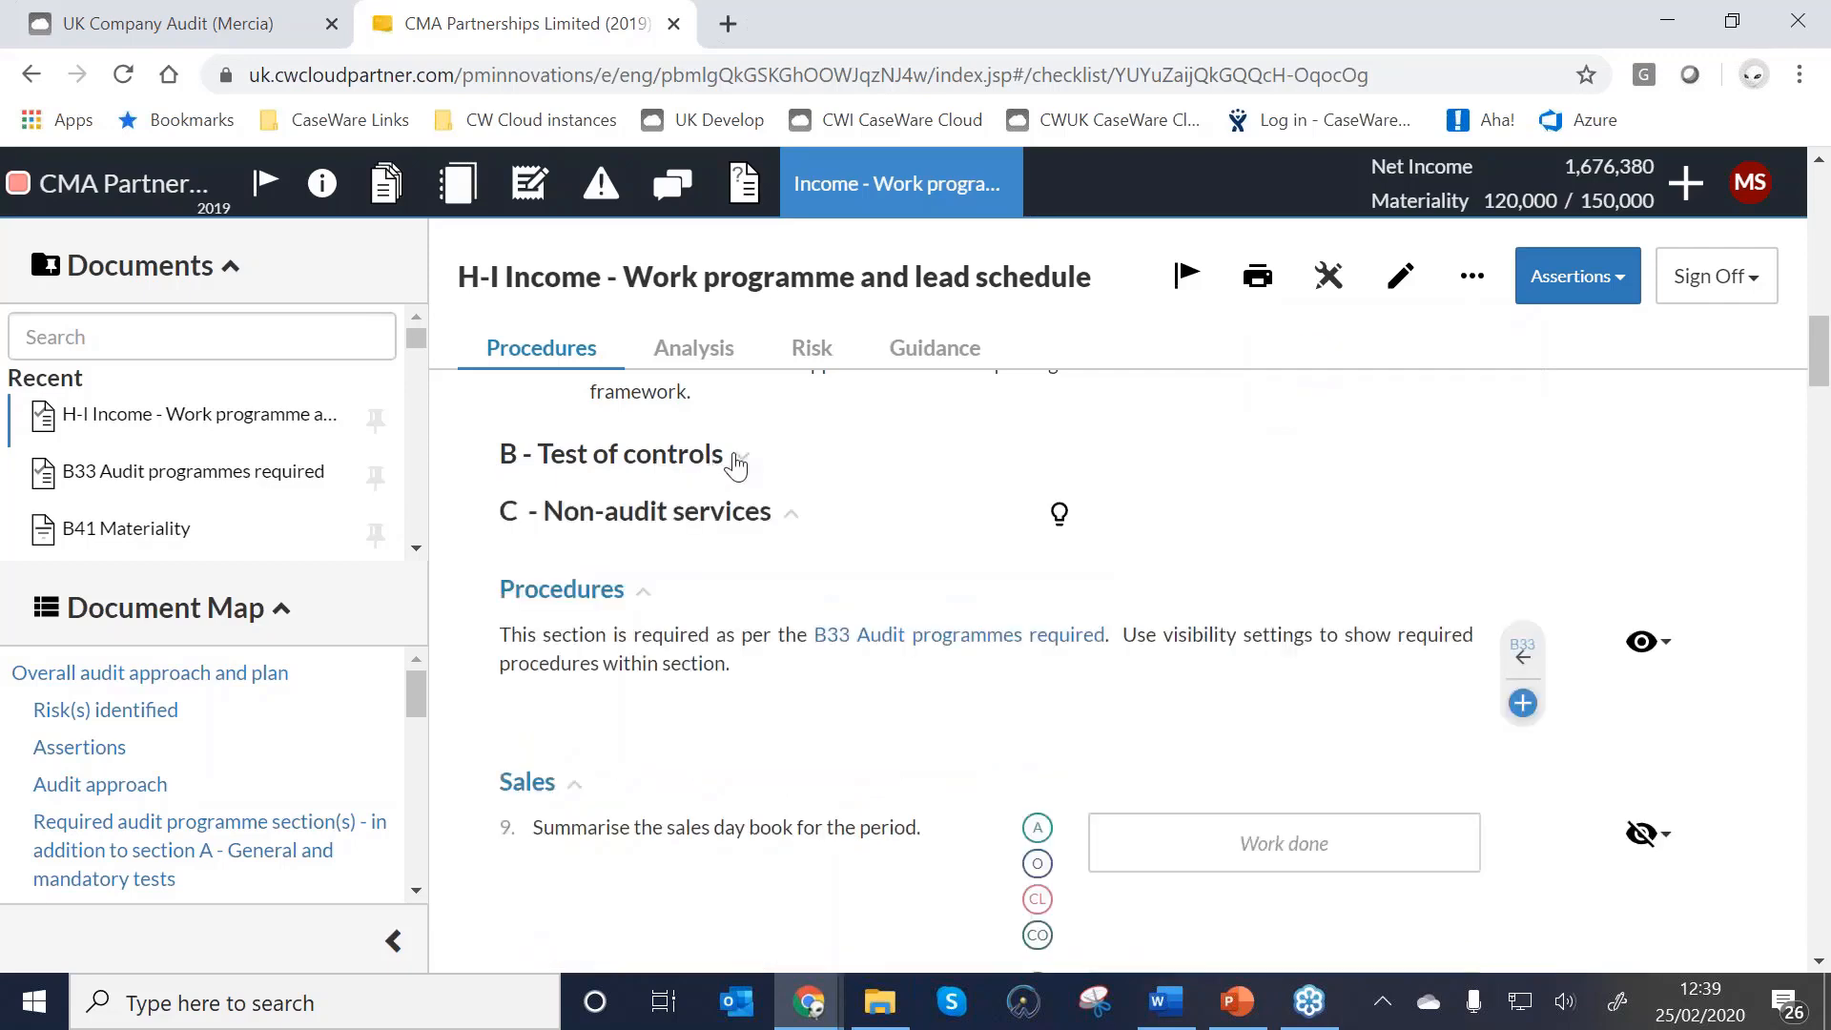
pyautogui.scroll(-3, 734, 465)
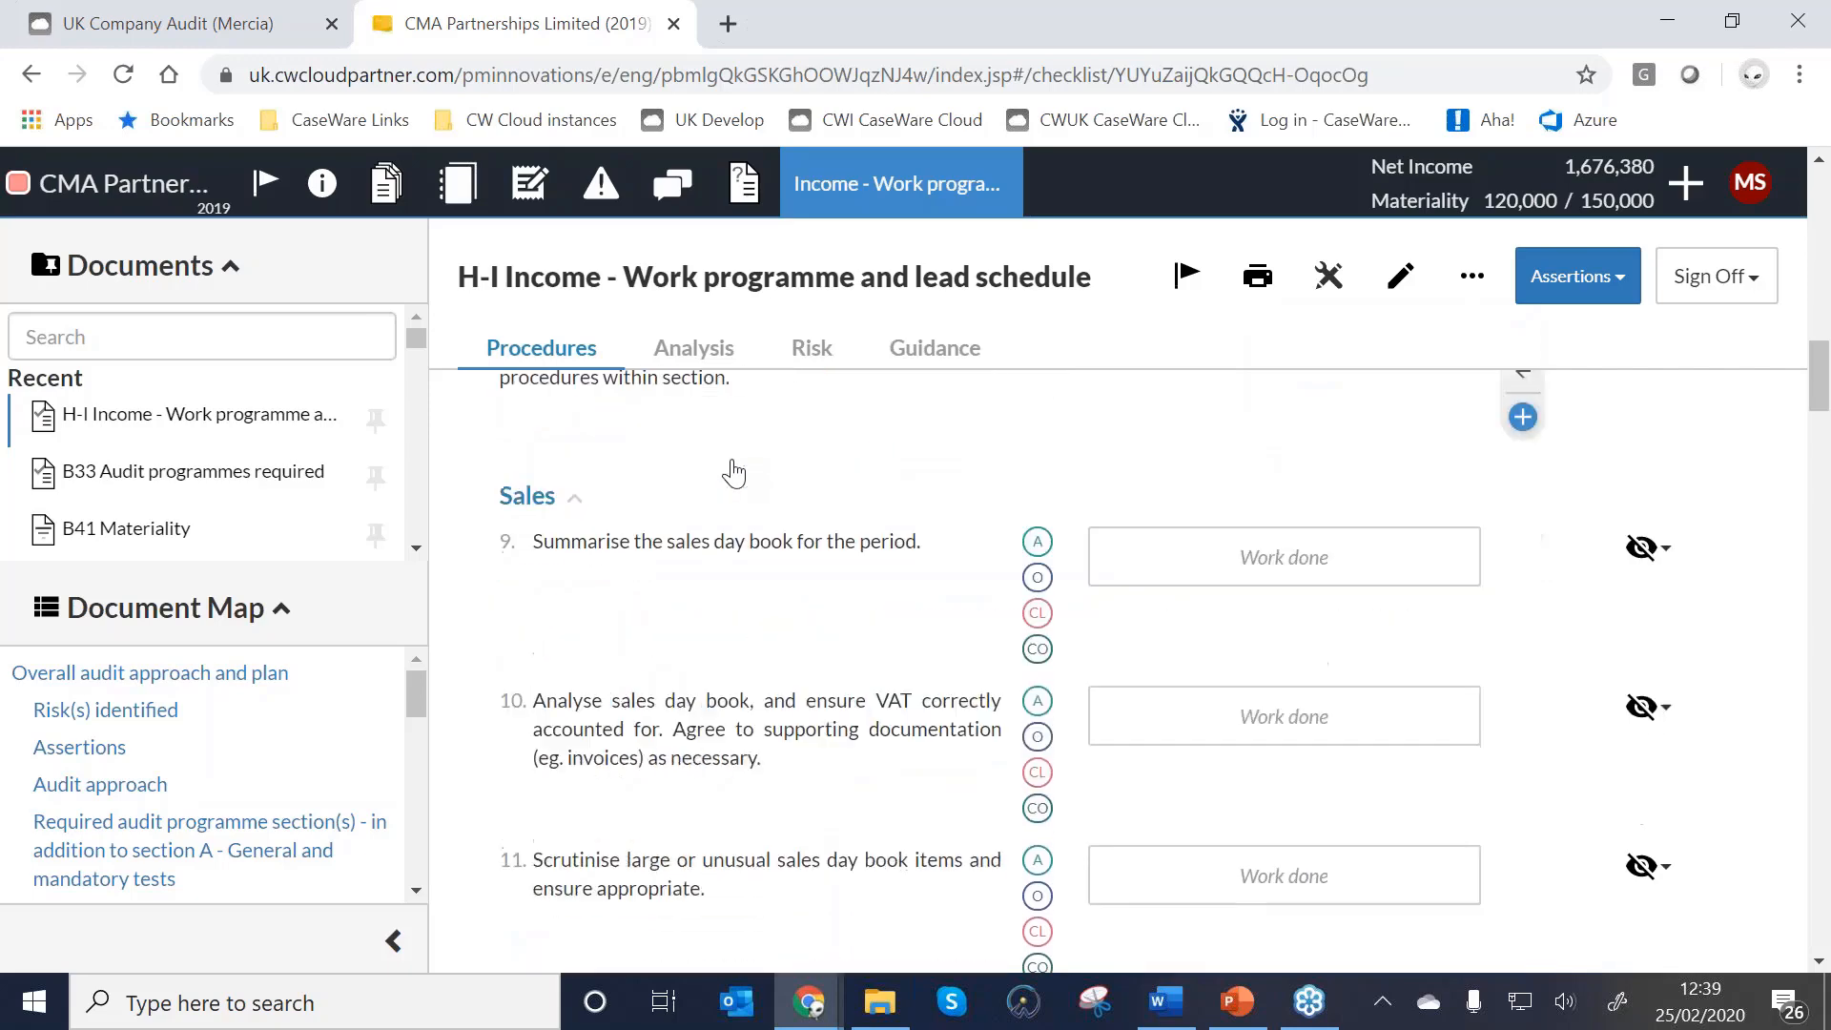
pyautogui.scroll(-5, 734, 472)
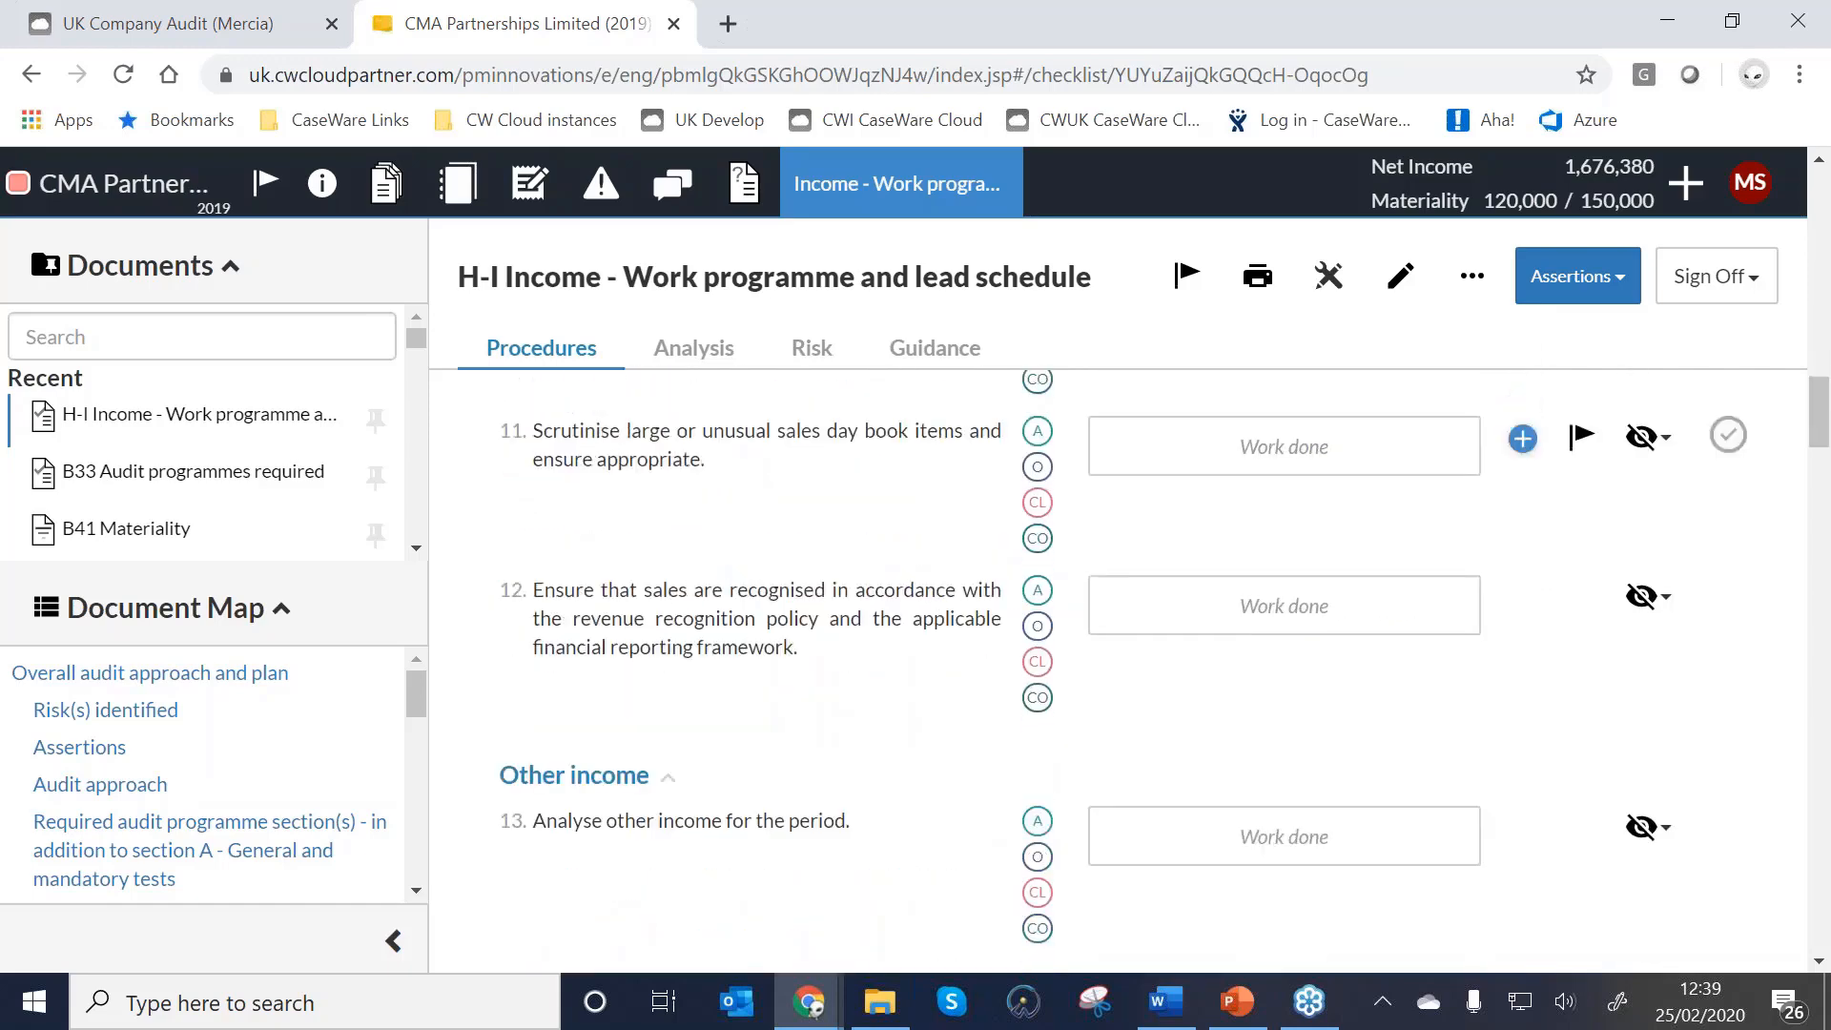
pyautogui.scroll(1, 739, 477)
pyautogui.scroll(-1, 739, 476)
pyautogui.scroll(1, 1602, 675)
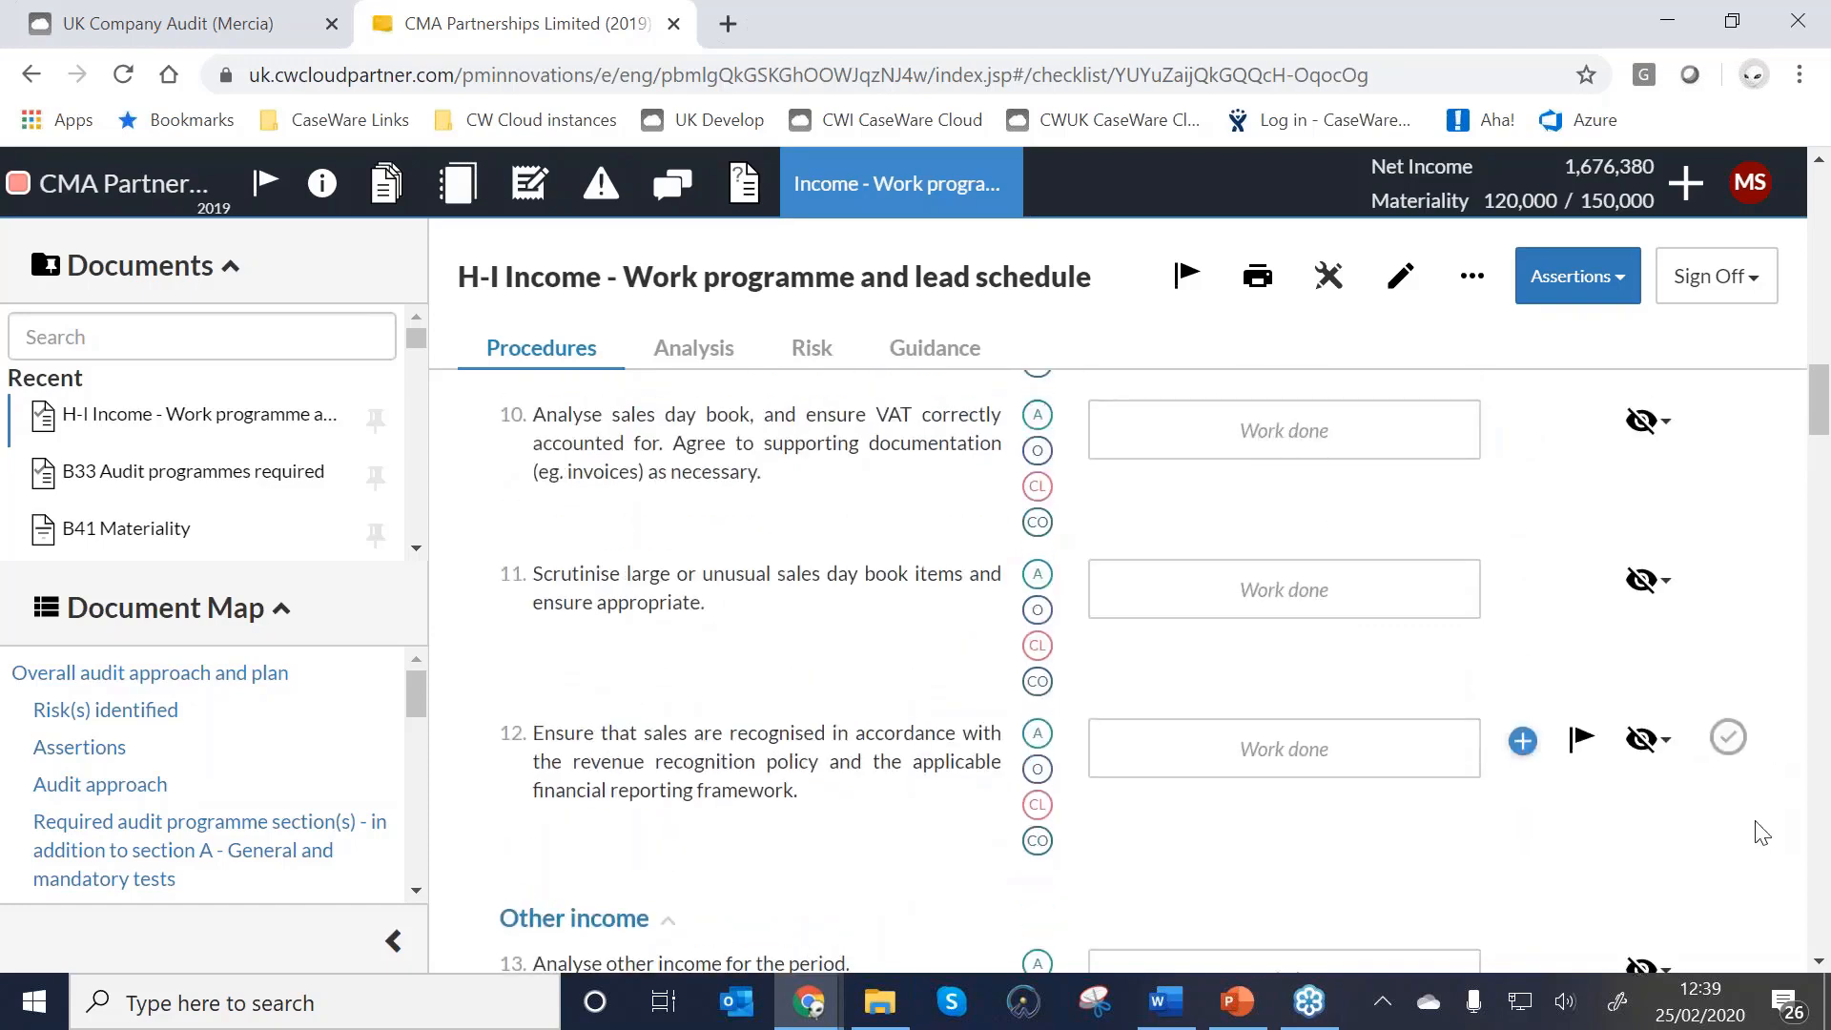
# Set Income procedures 12 and 14 to Show instead of staying hidden.
pyautogui.click(1644, 737)
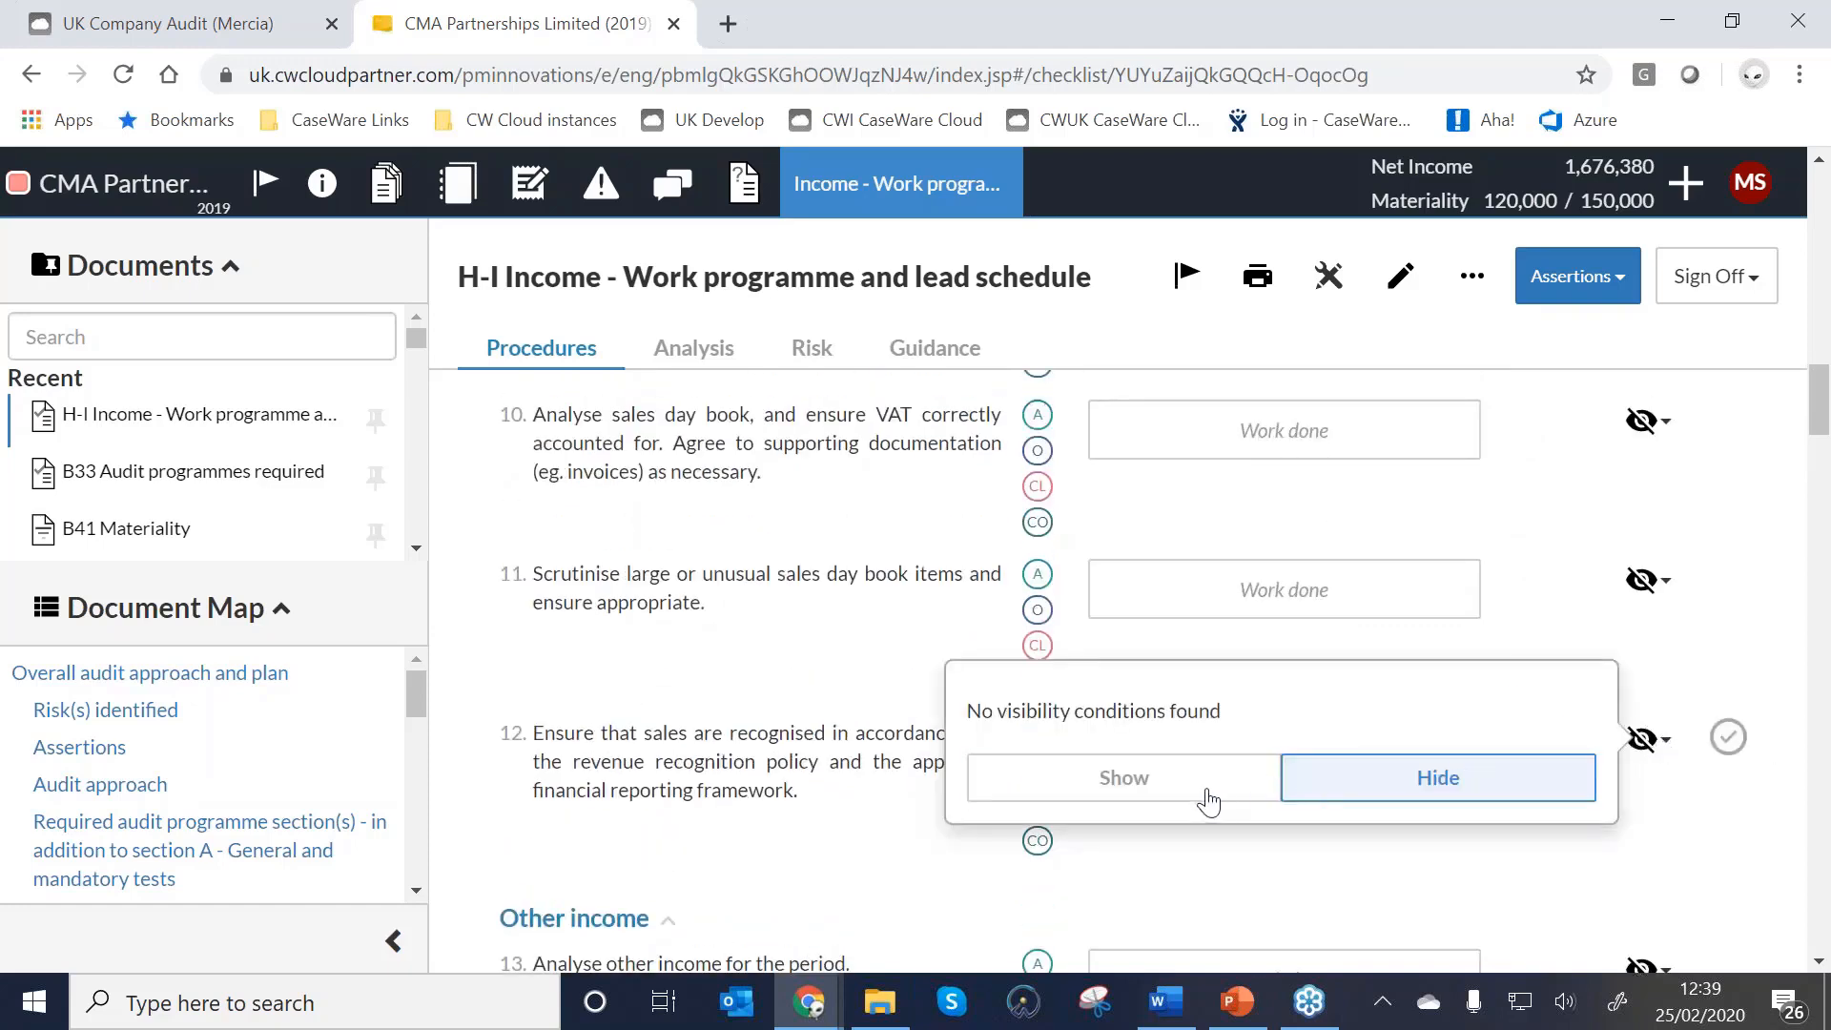
pyautogui.click(1213, 792)
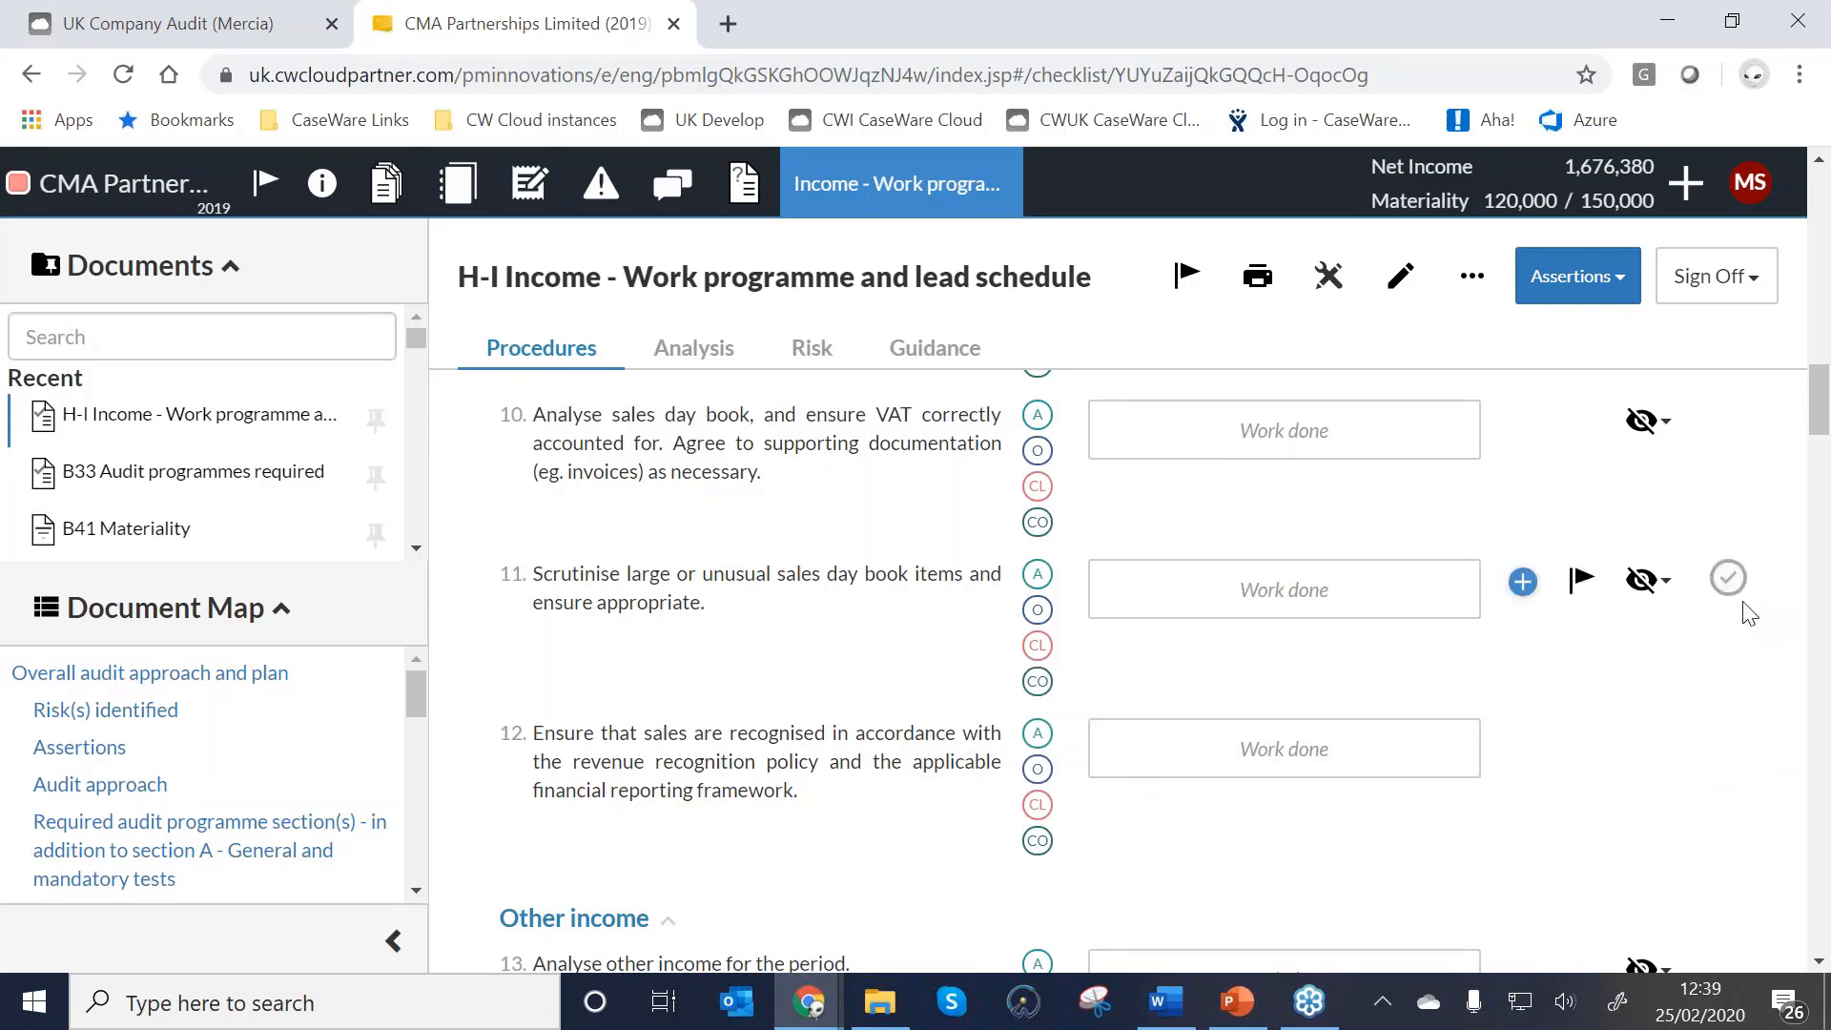
pyautogui.scroll(-2, 1698, 612)
pyautogui.scroll(-6, 1698, 612)
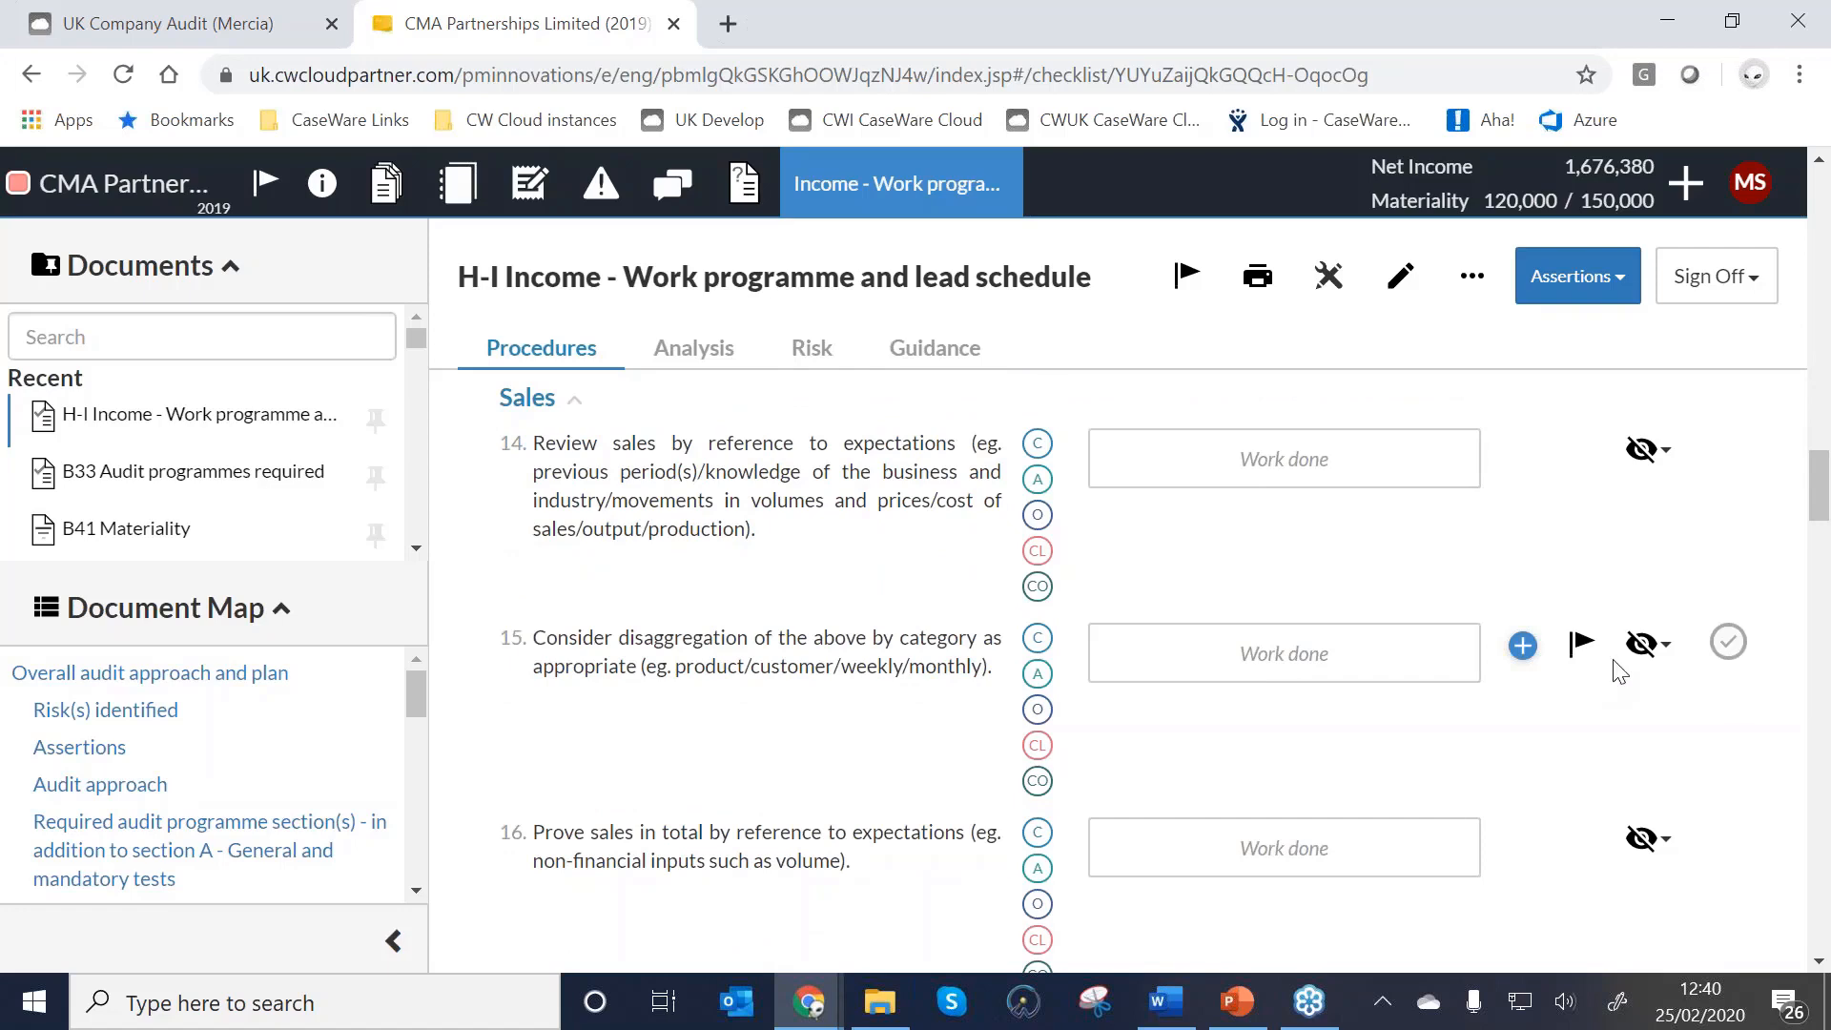
pyautogui.click(1643, 449)
pyautogui.click(1078, 486)
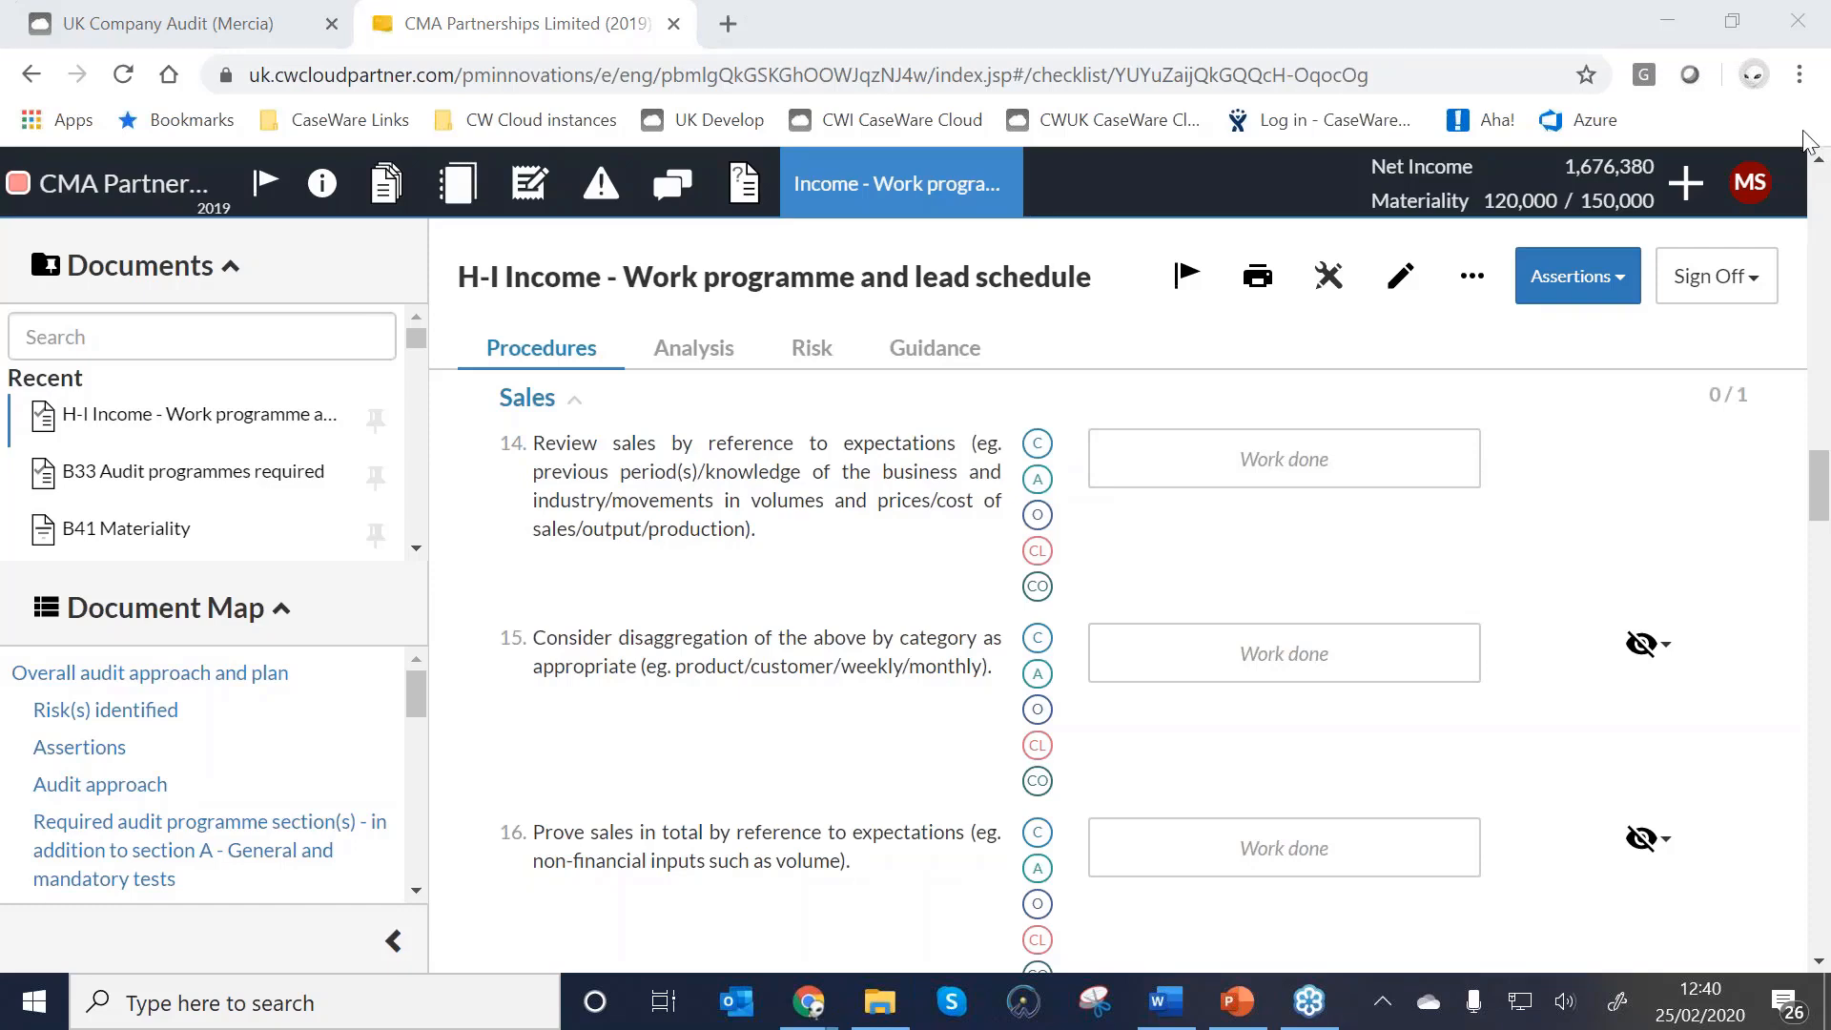
# Turn off Hidden Items so the H-I procedures renumber without the hidden ones.
pyautogui.click(1469, 288)
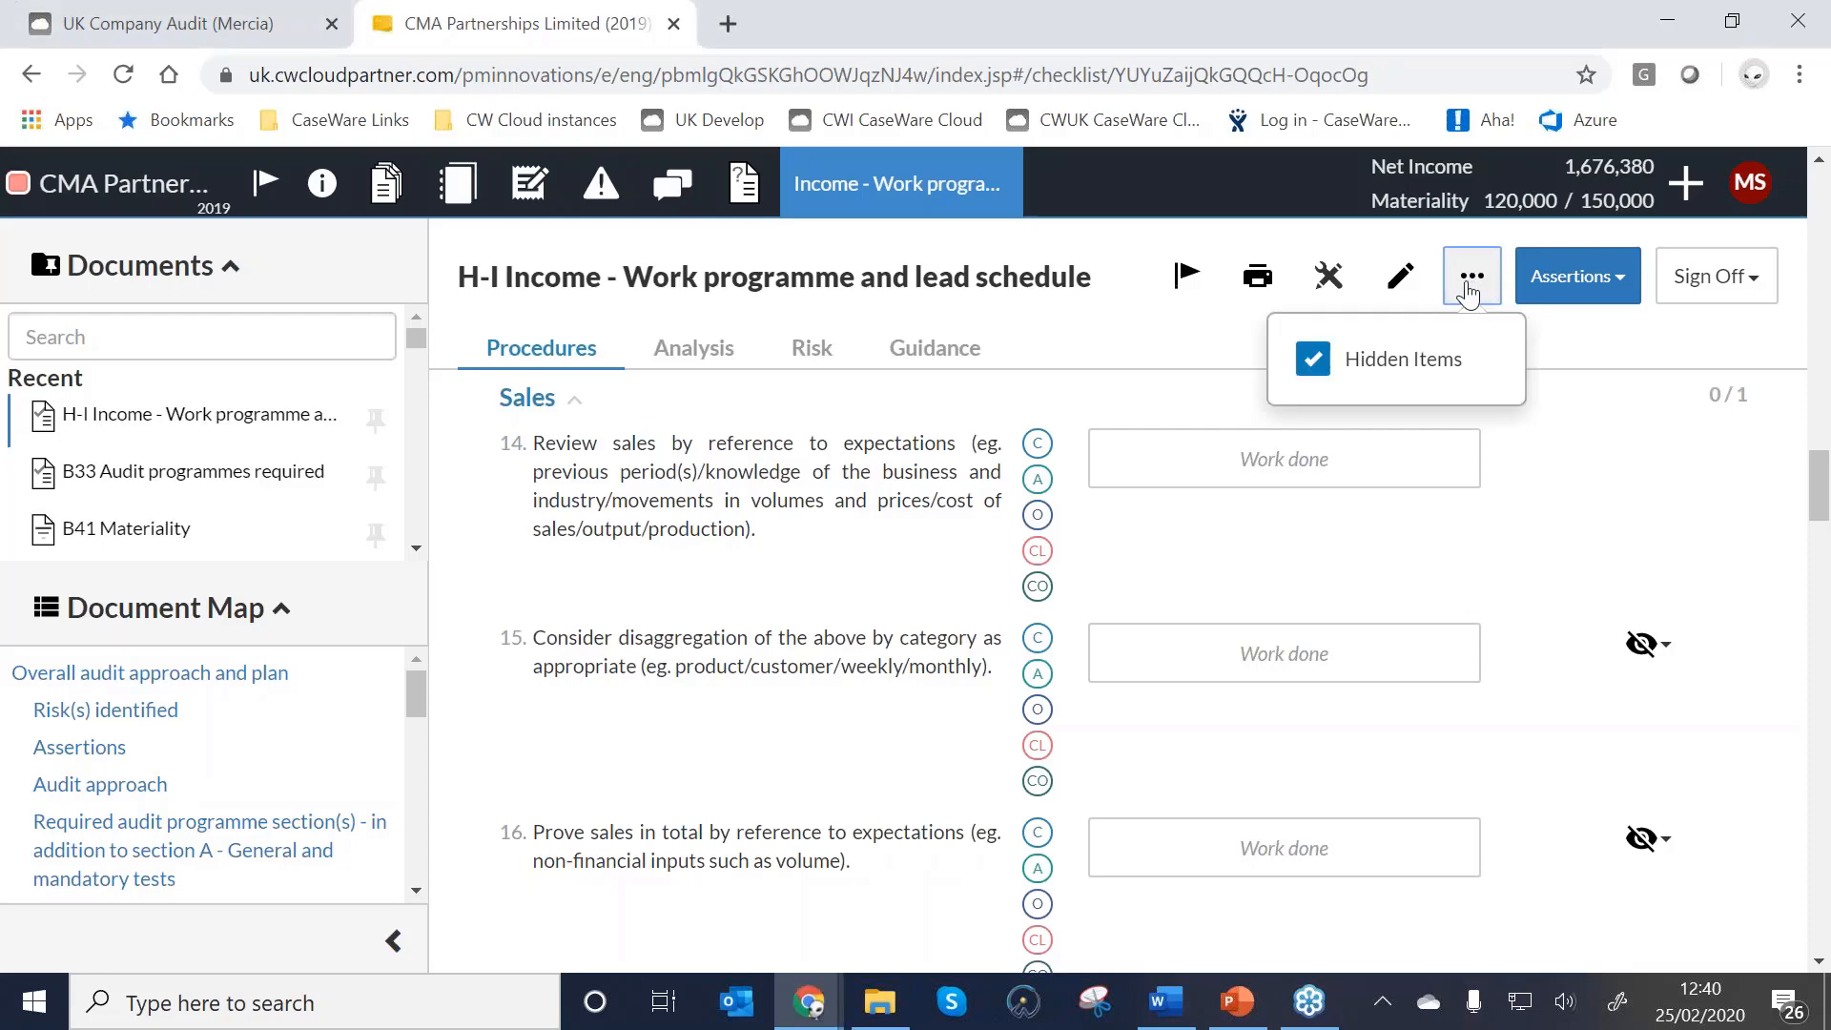
pyautogui.click(1312, 359)
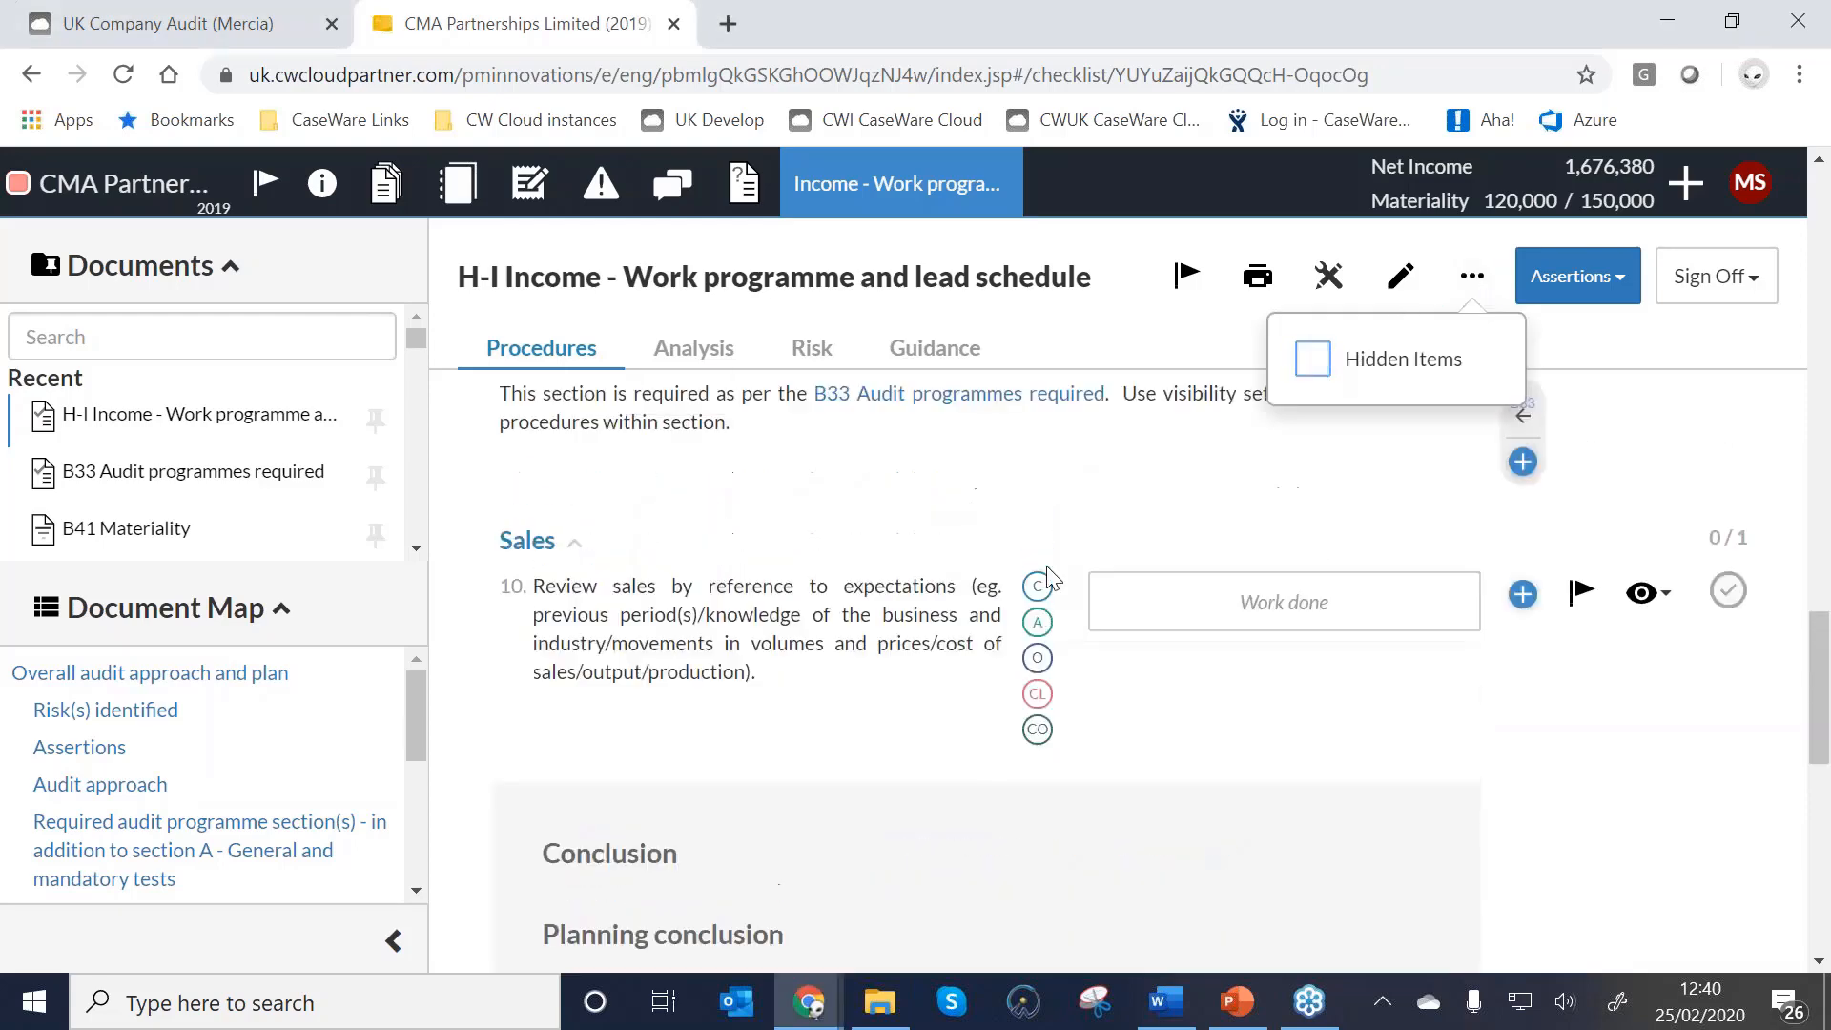
pyautogui.scroll(1, 1045, 579)
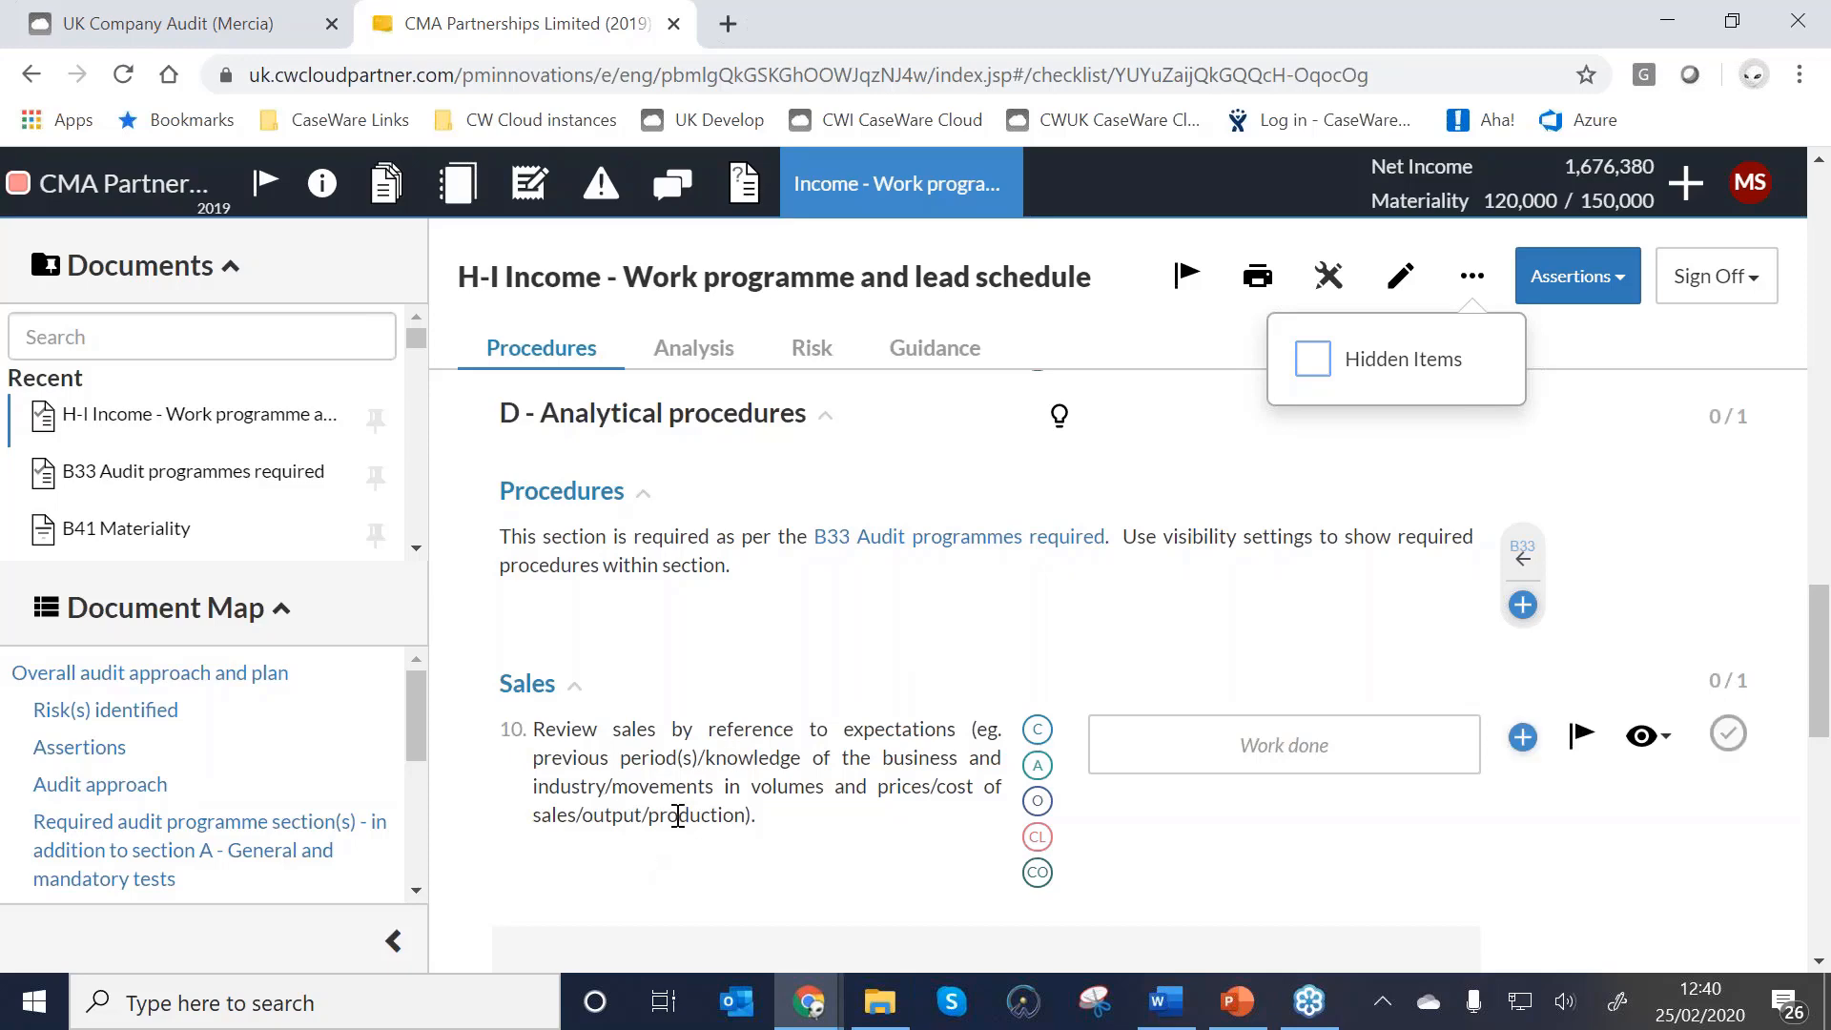
pyautogui.scroll(3, 718, 772)
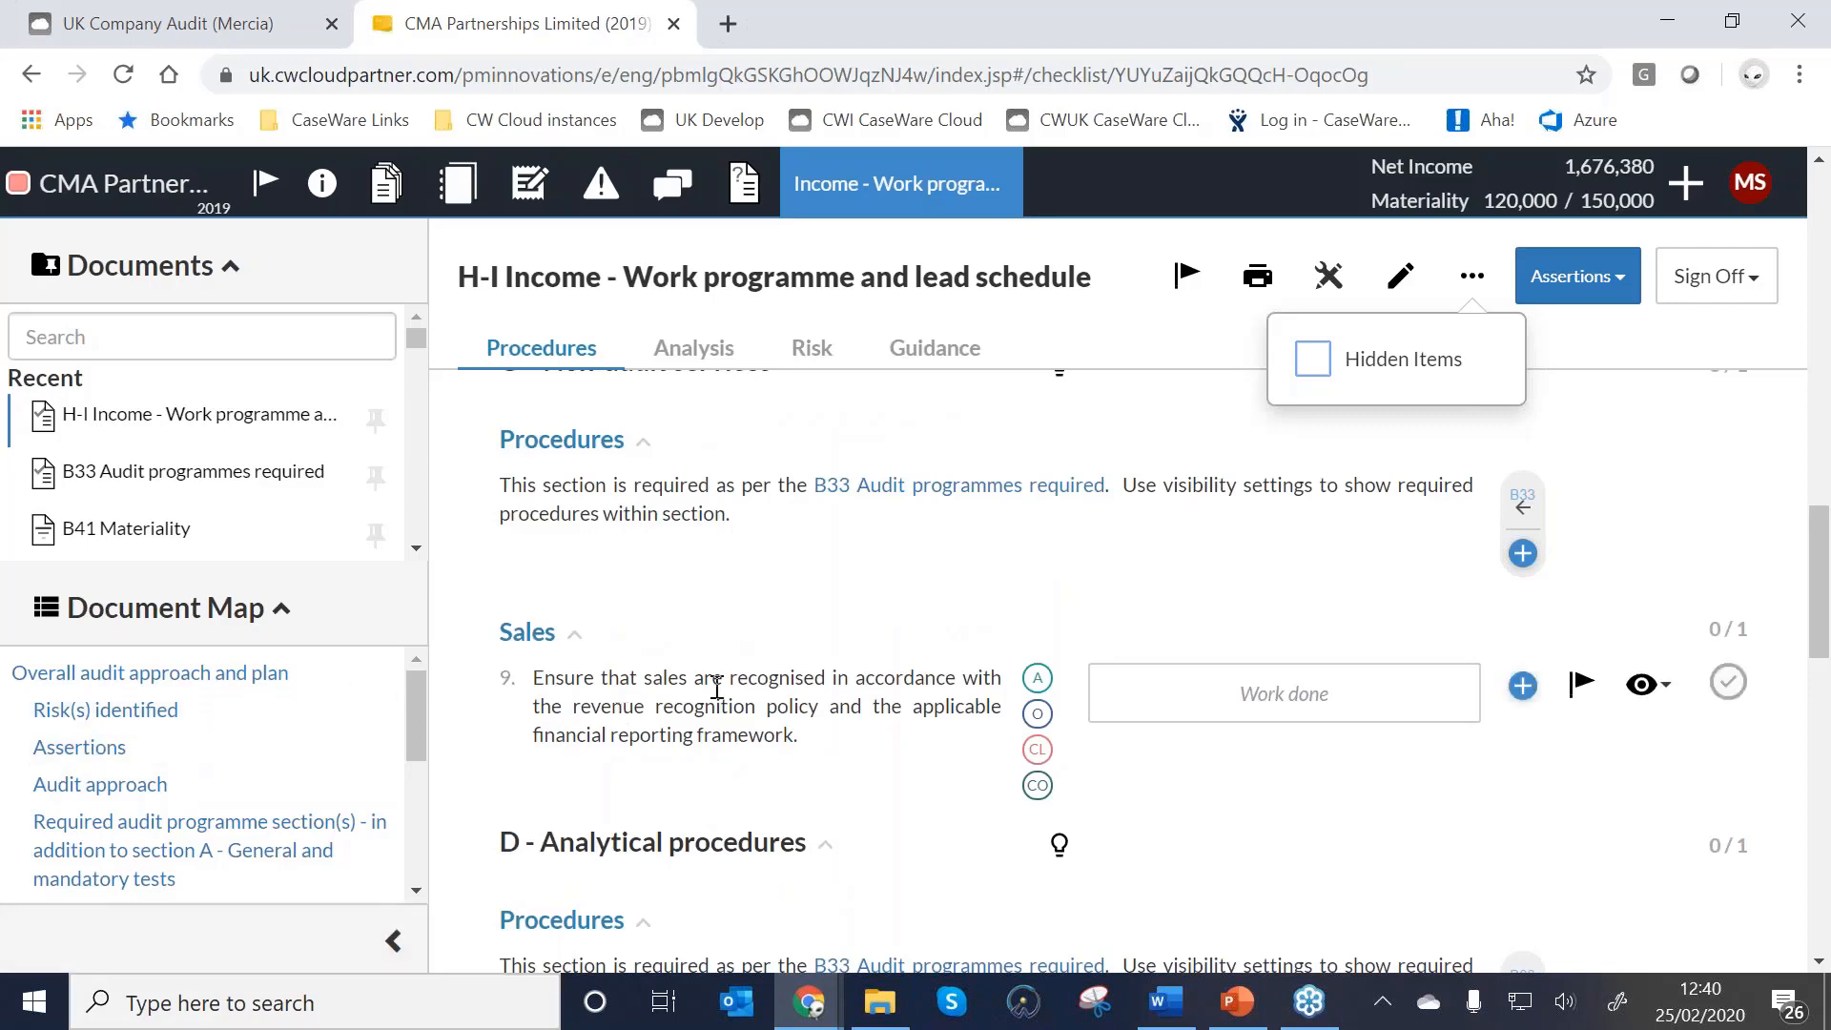
pyautogui.click(766, 556)
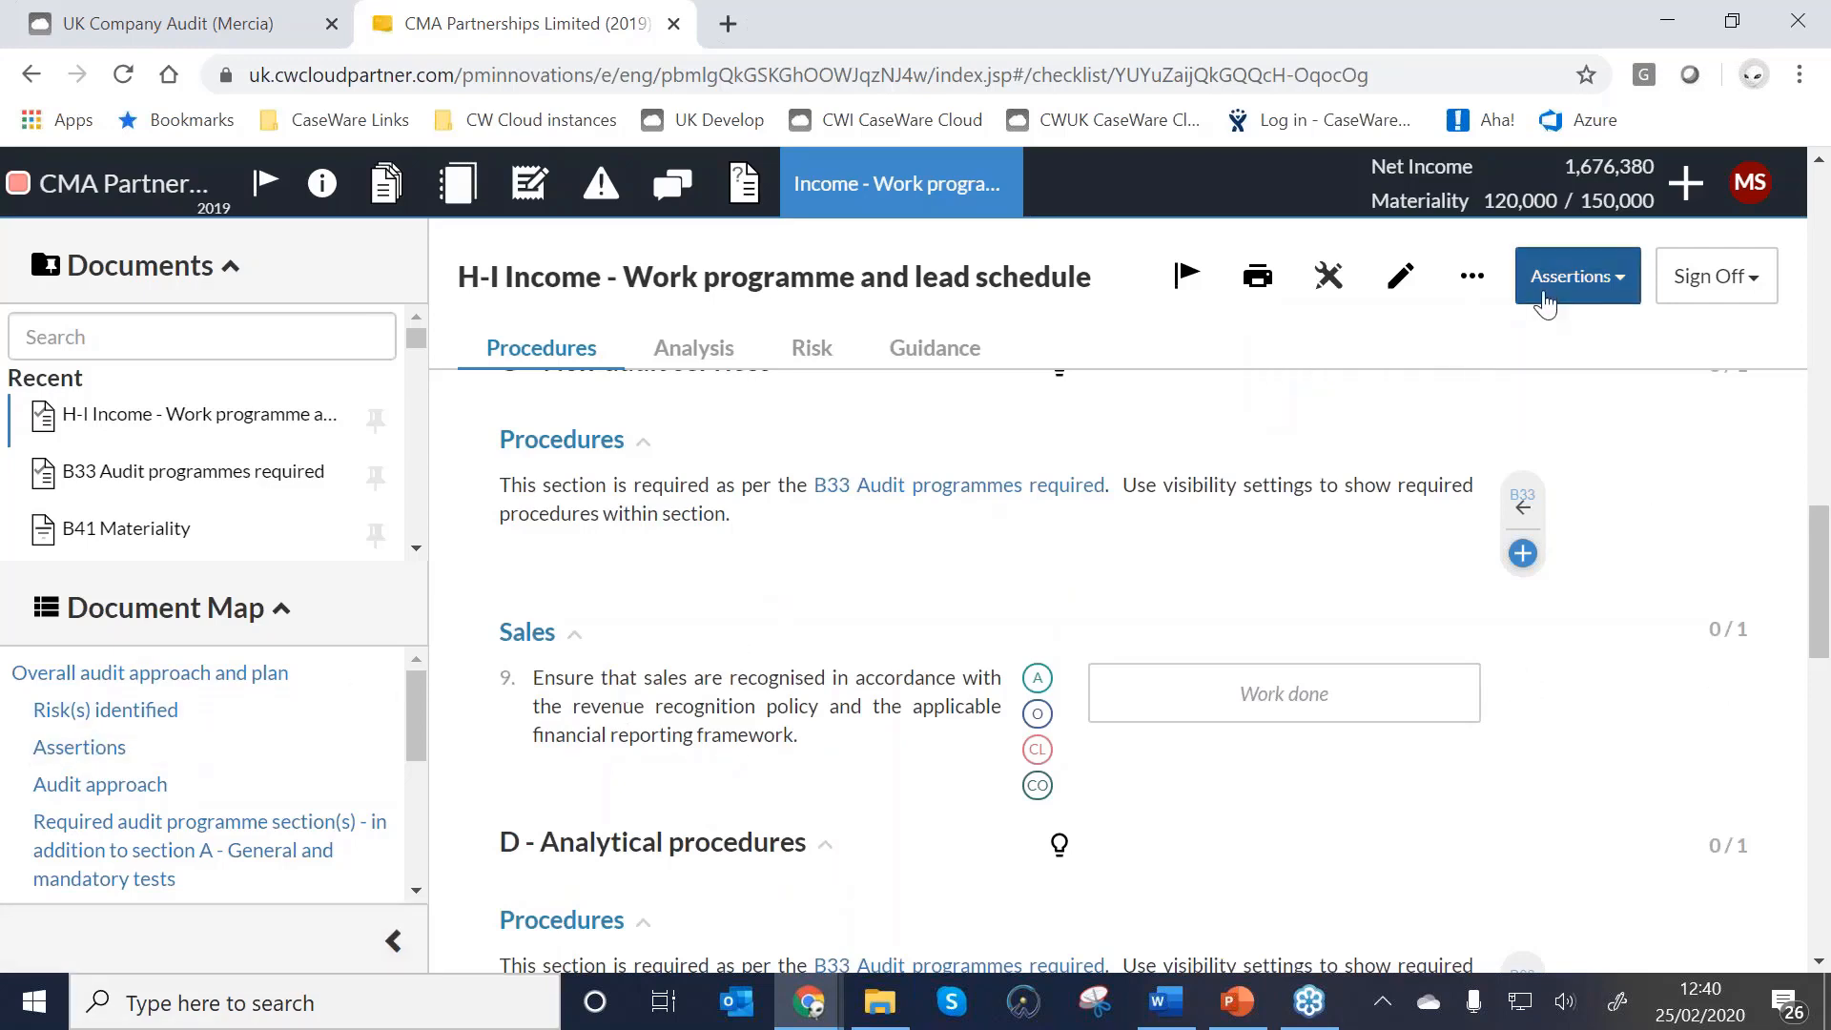
pyautogui.scroll(7, 1182, 613)
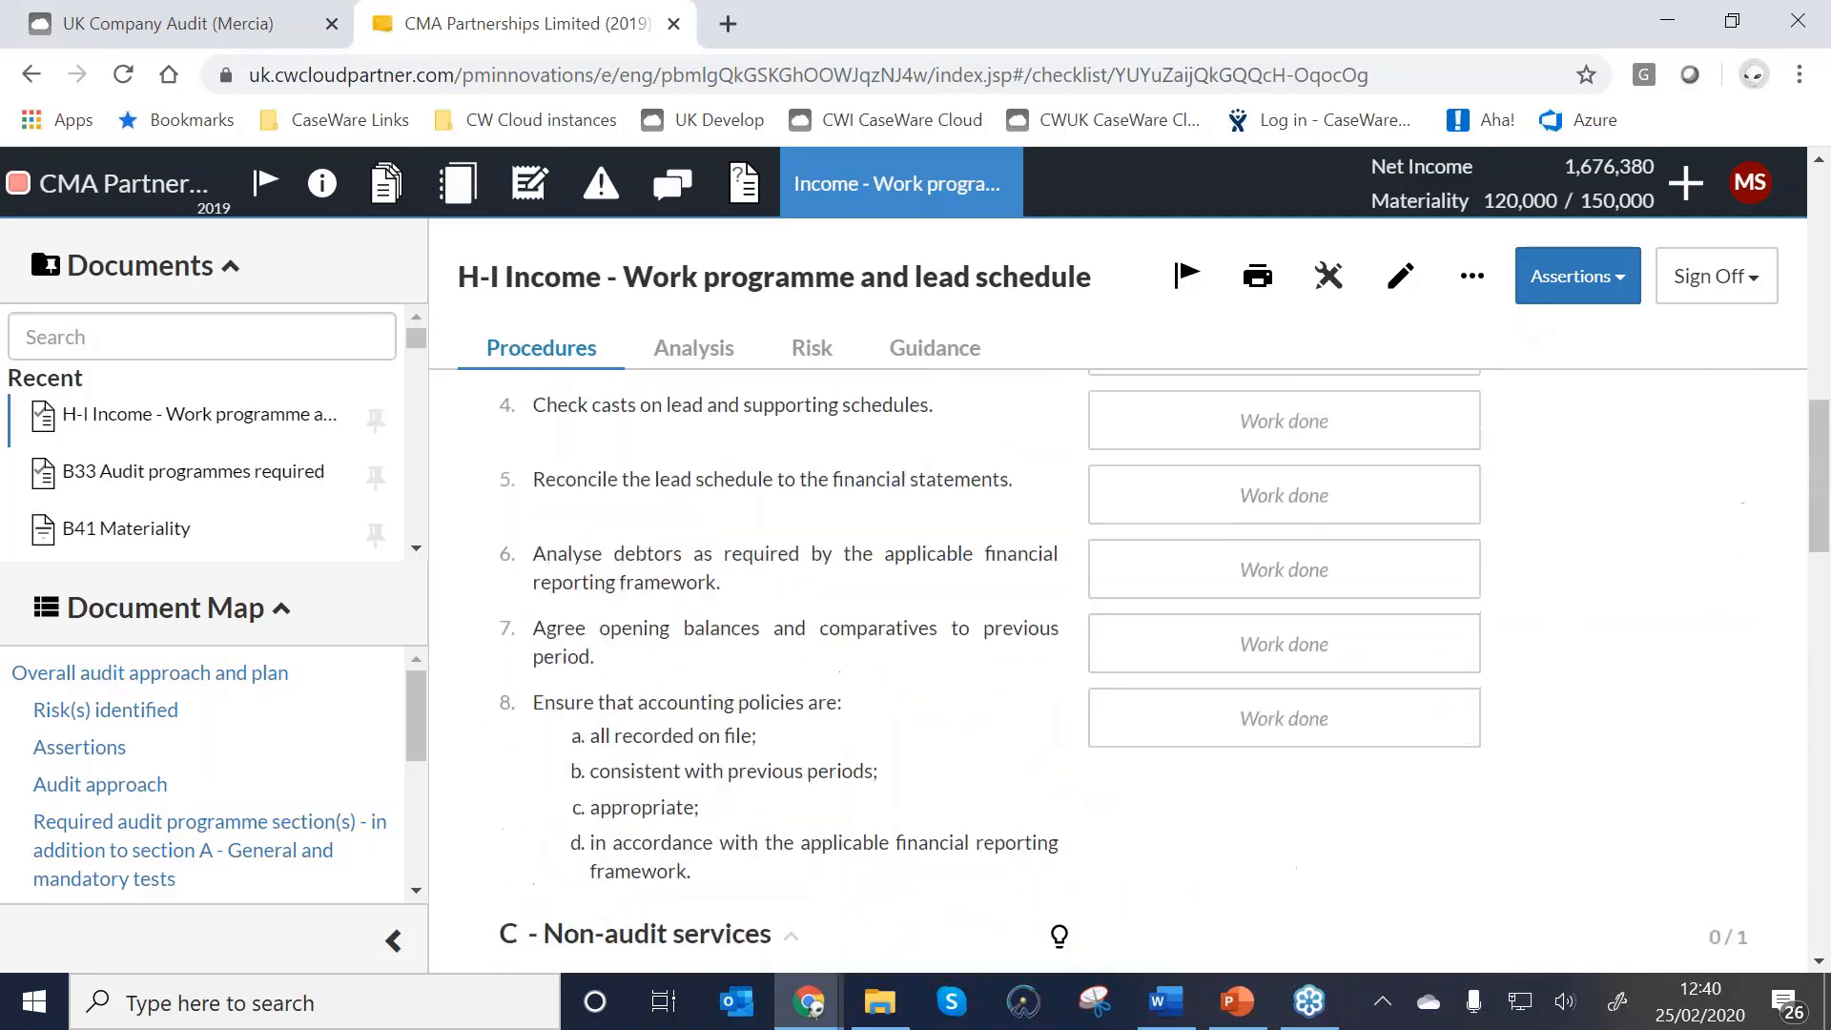
pyautogui.scroll(-4, 1414, 468)
# Filter the Income procedures to Completeness, review them, then remove the Completeness filter.
pyautogui.click(1587, 256)
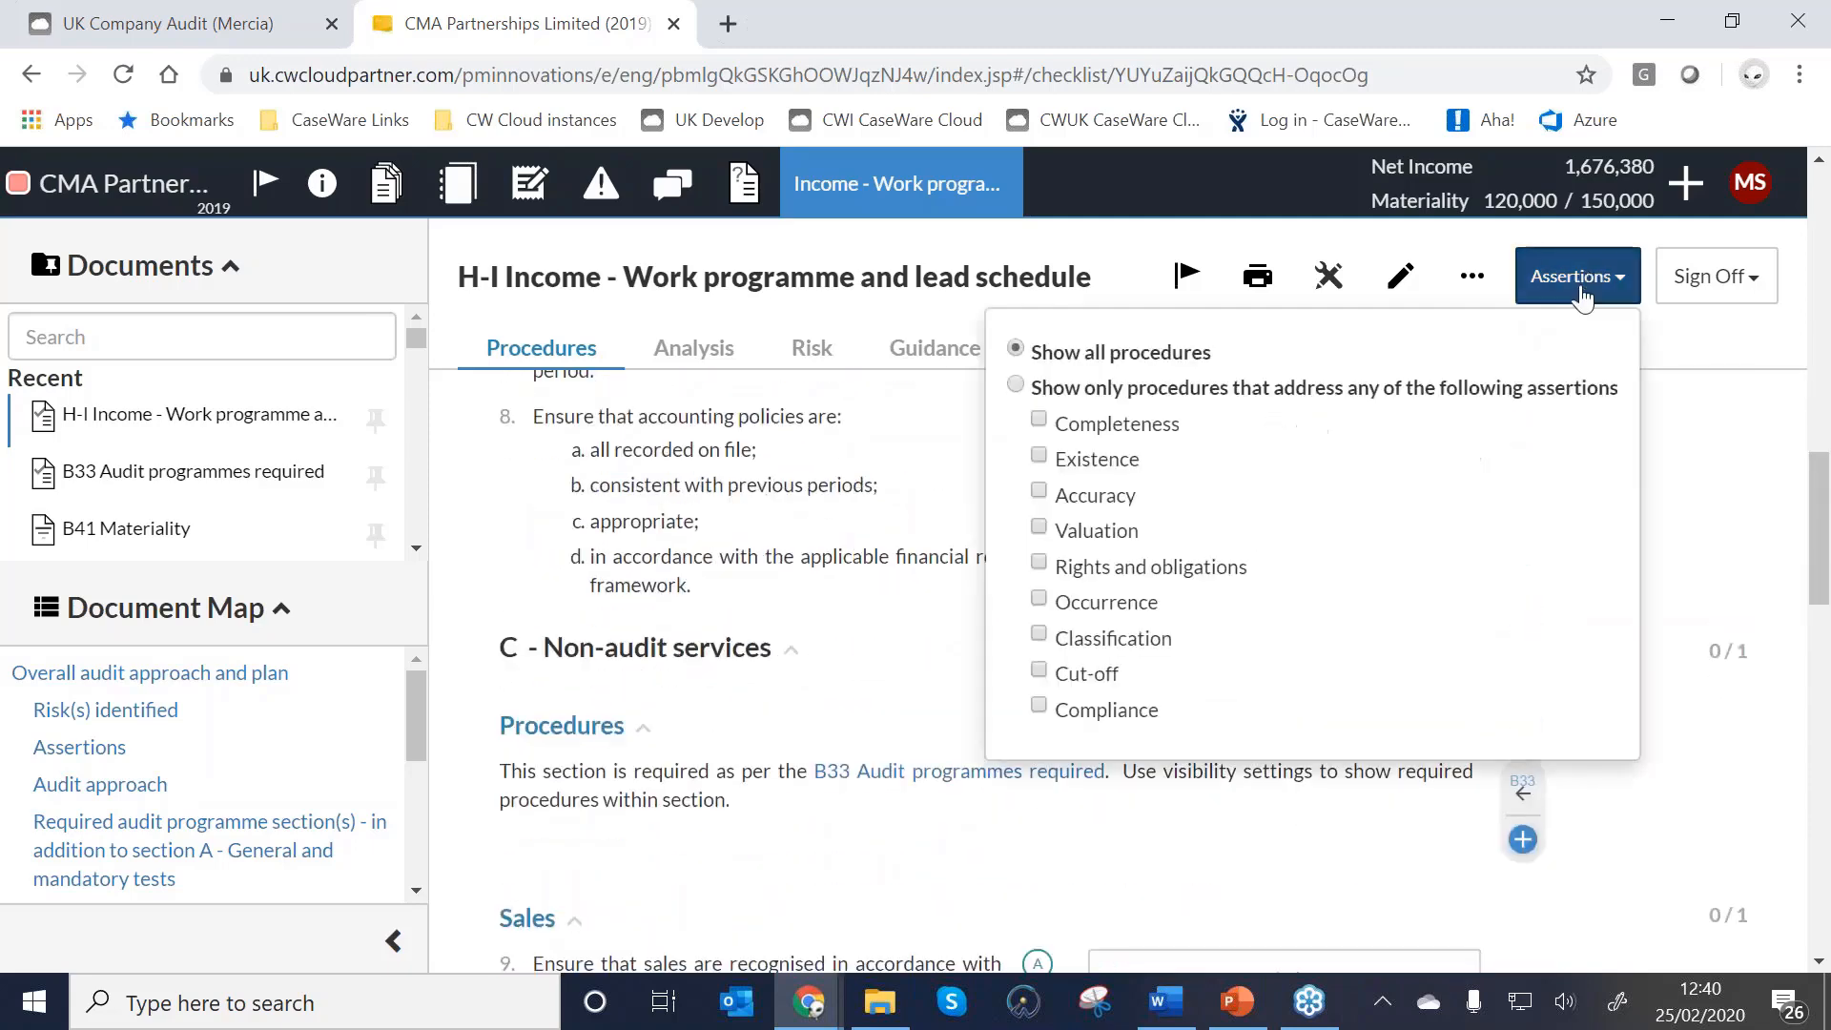
pyautogui.click(1038, 420)
pyautogui.click(740, 495)
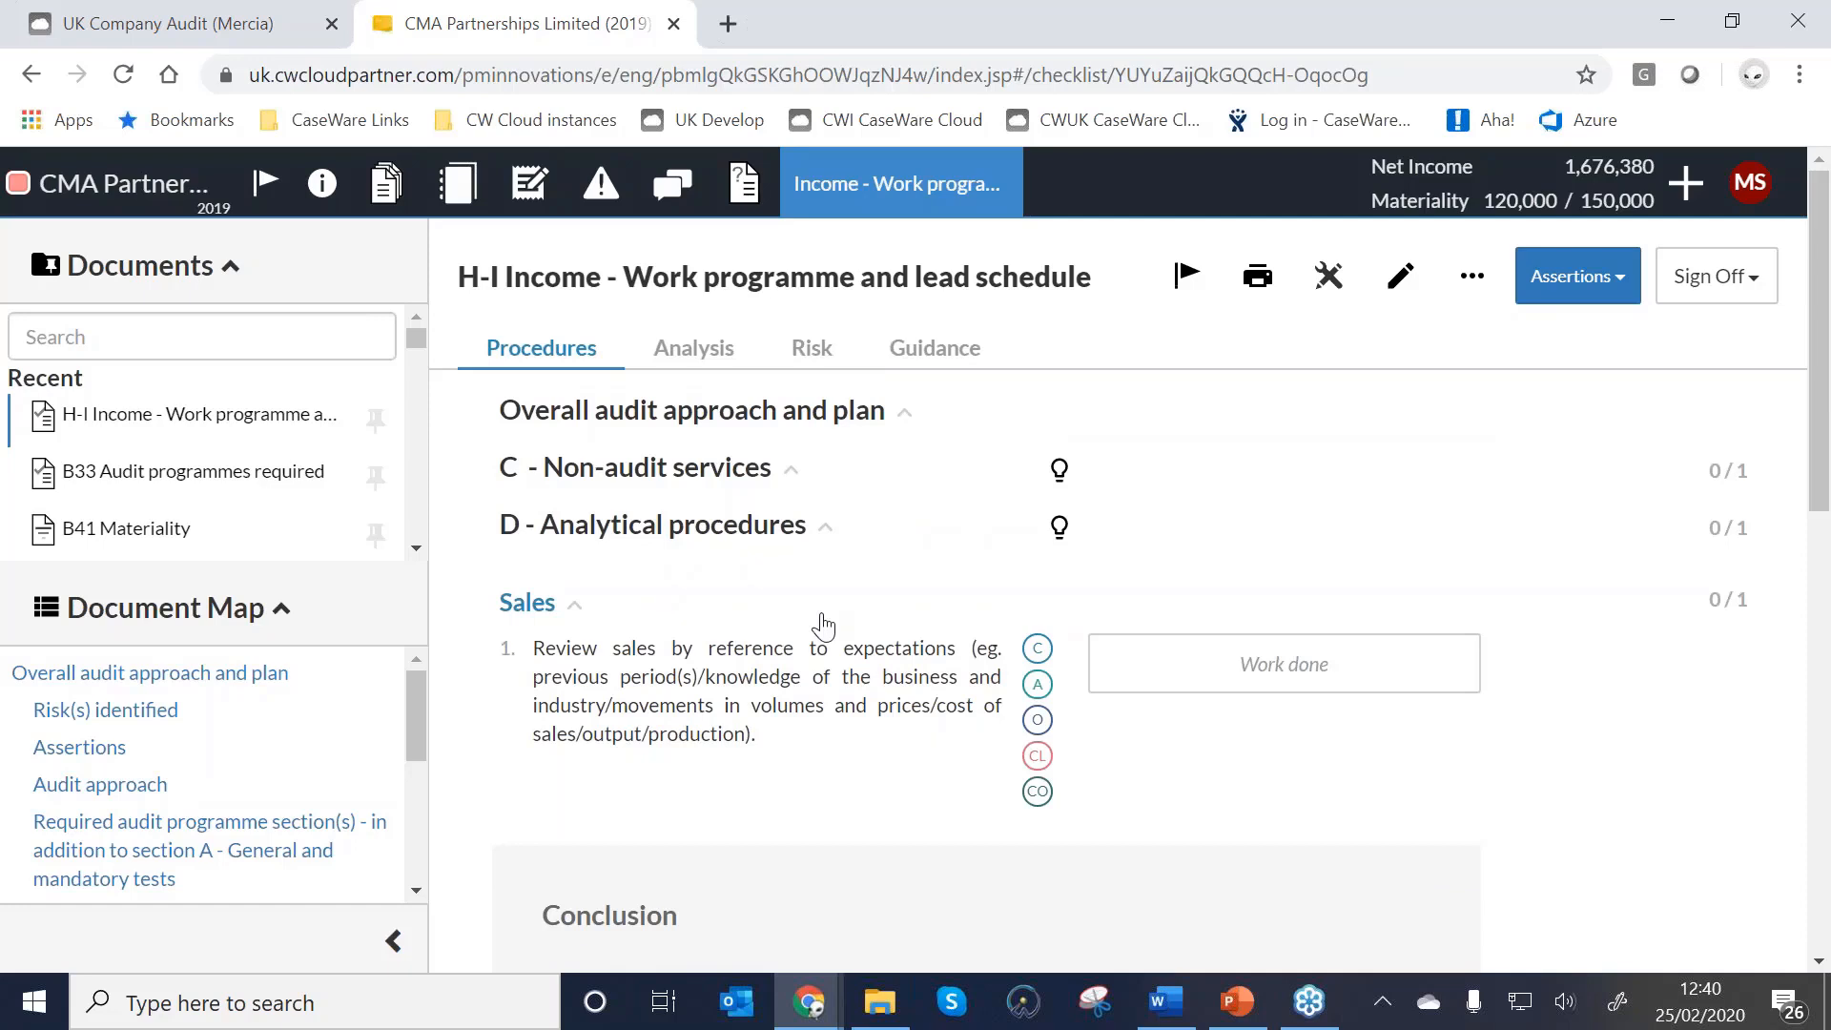
pyautogui.click(1555, 297)
pyautogui.click(1038, 420)
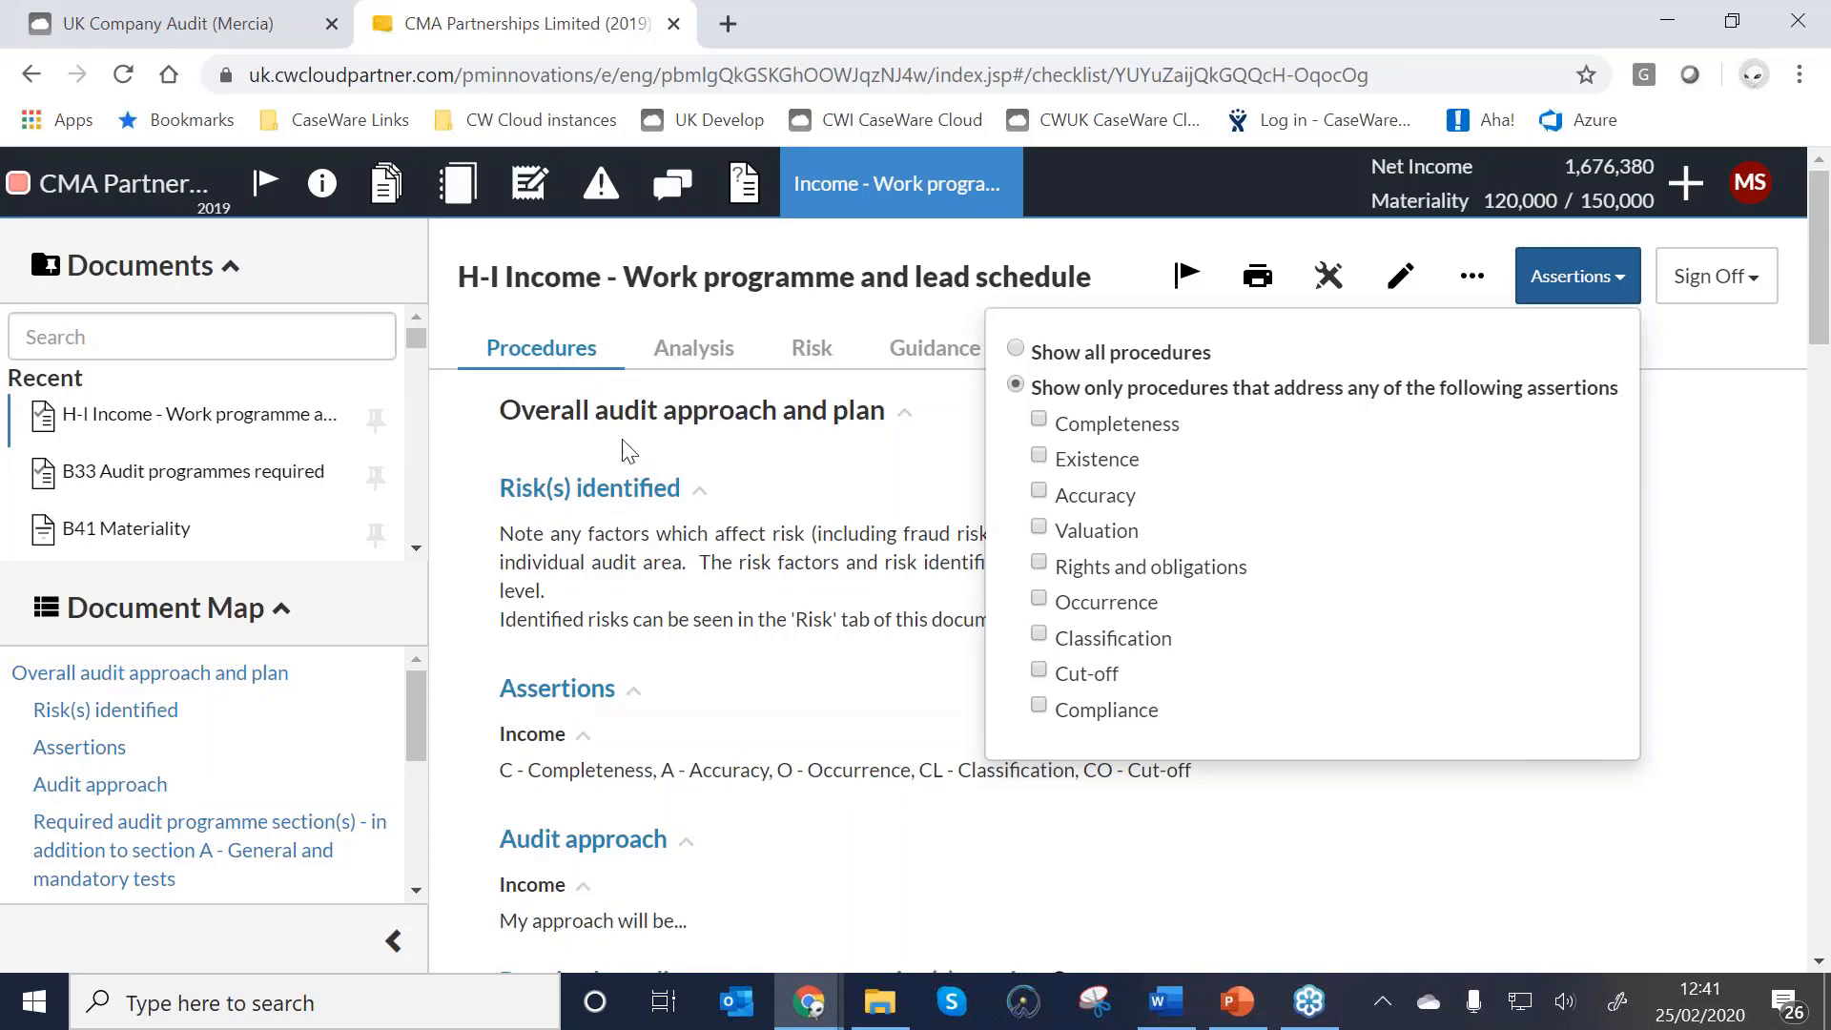
# Switch the Income work programme to Analysis and scroll through the Turnover and Debtors charts.
pyautogui.click(698, 348)
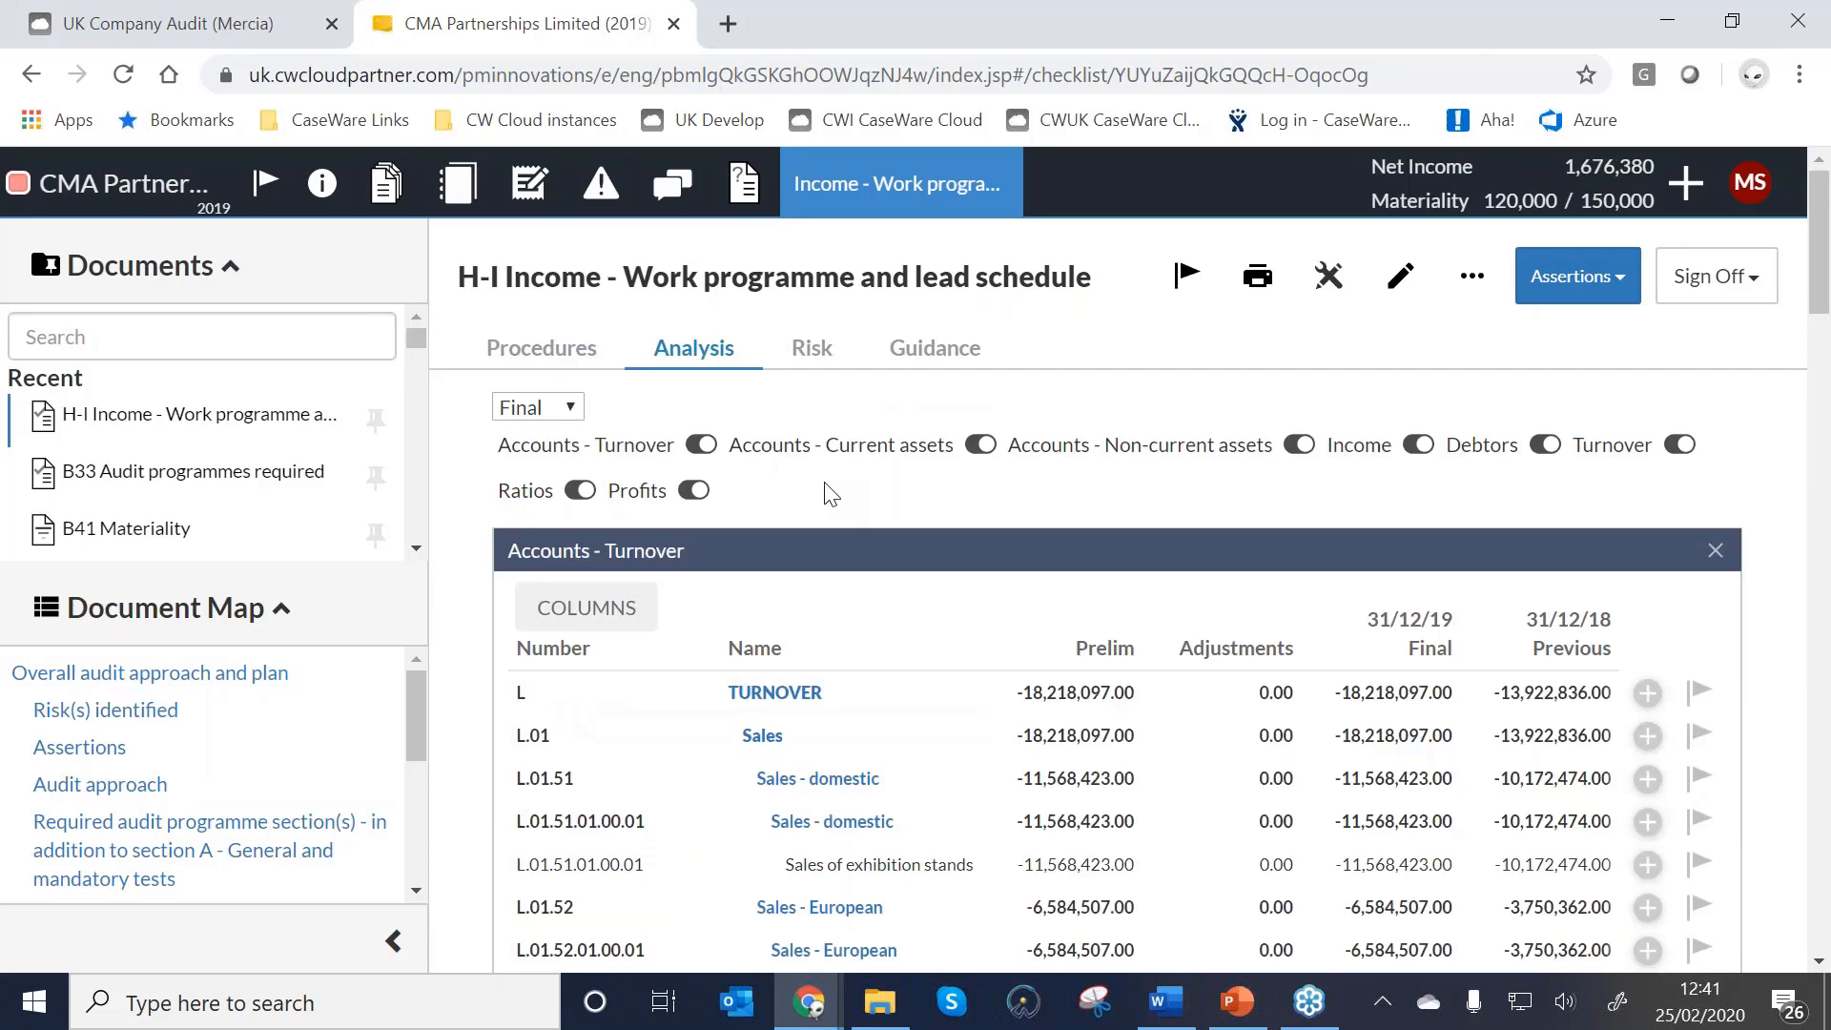
pyautogui.scroll(-3, 849, 429)
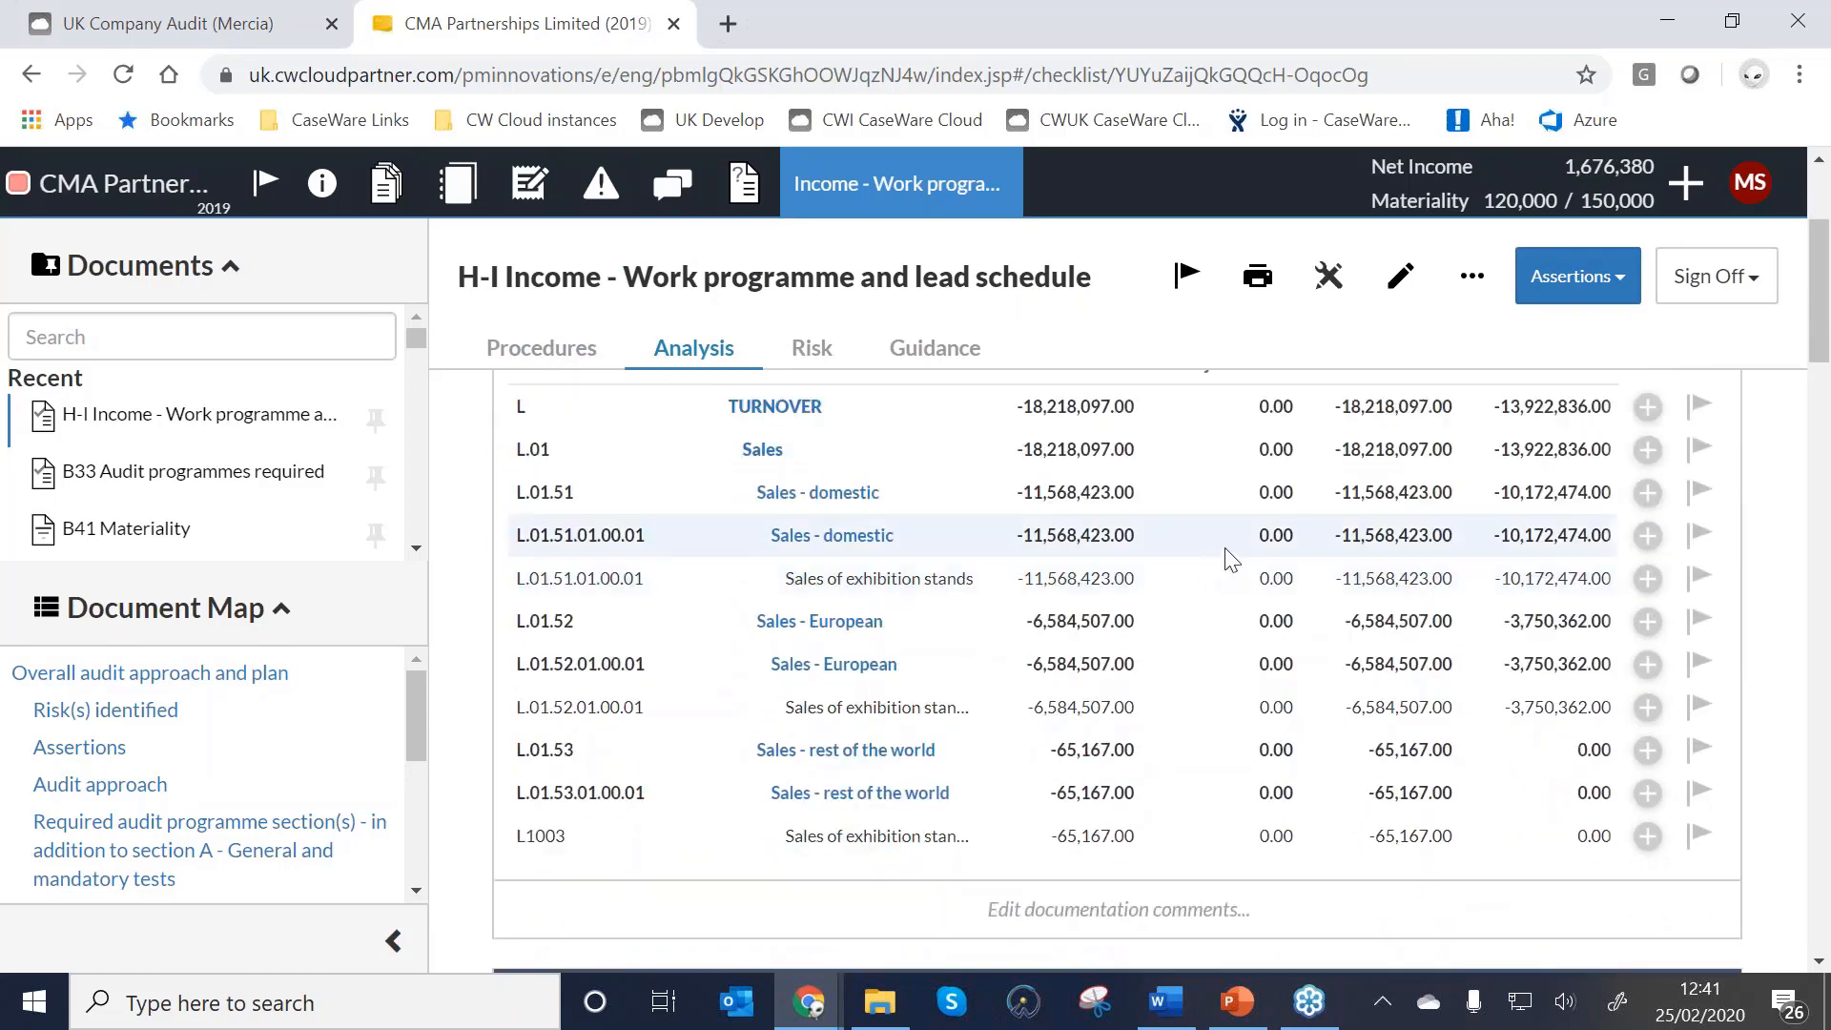
pyautogui.scroll(-5, 1066, 485)
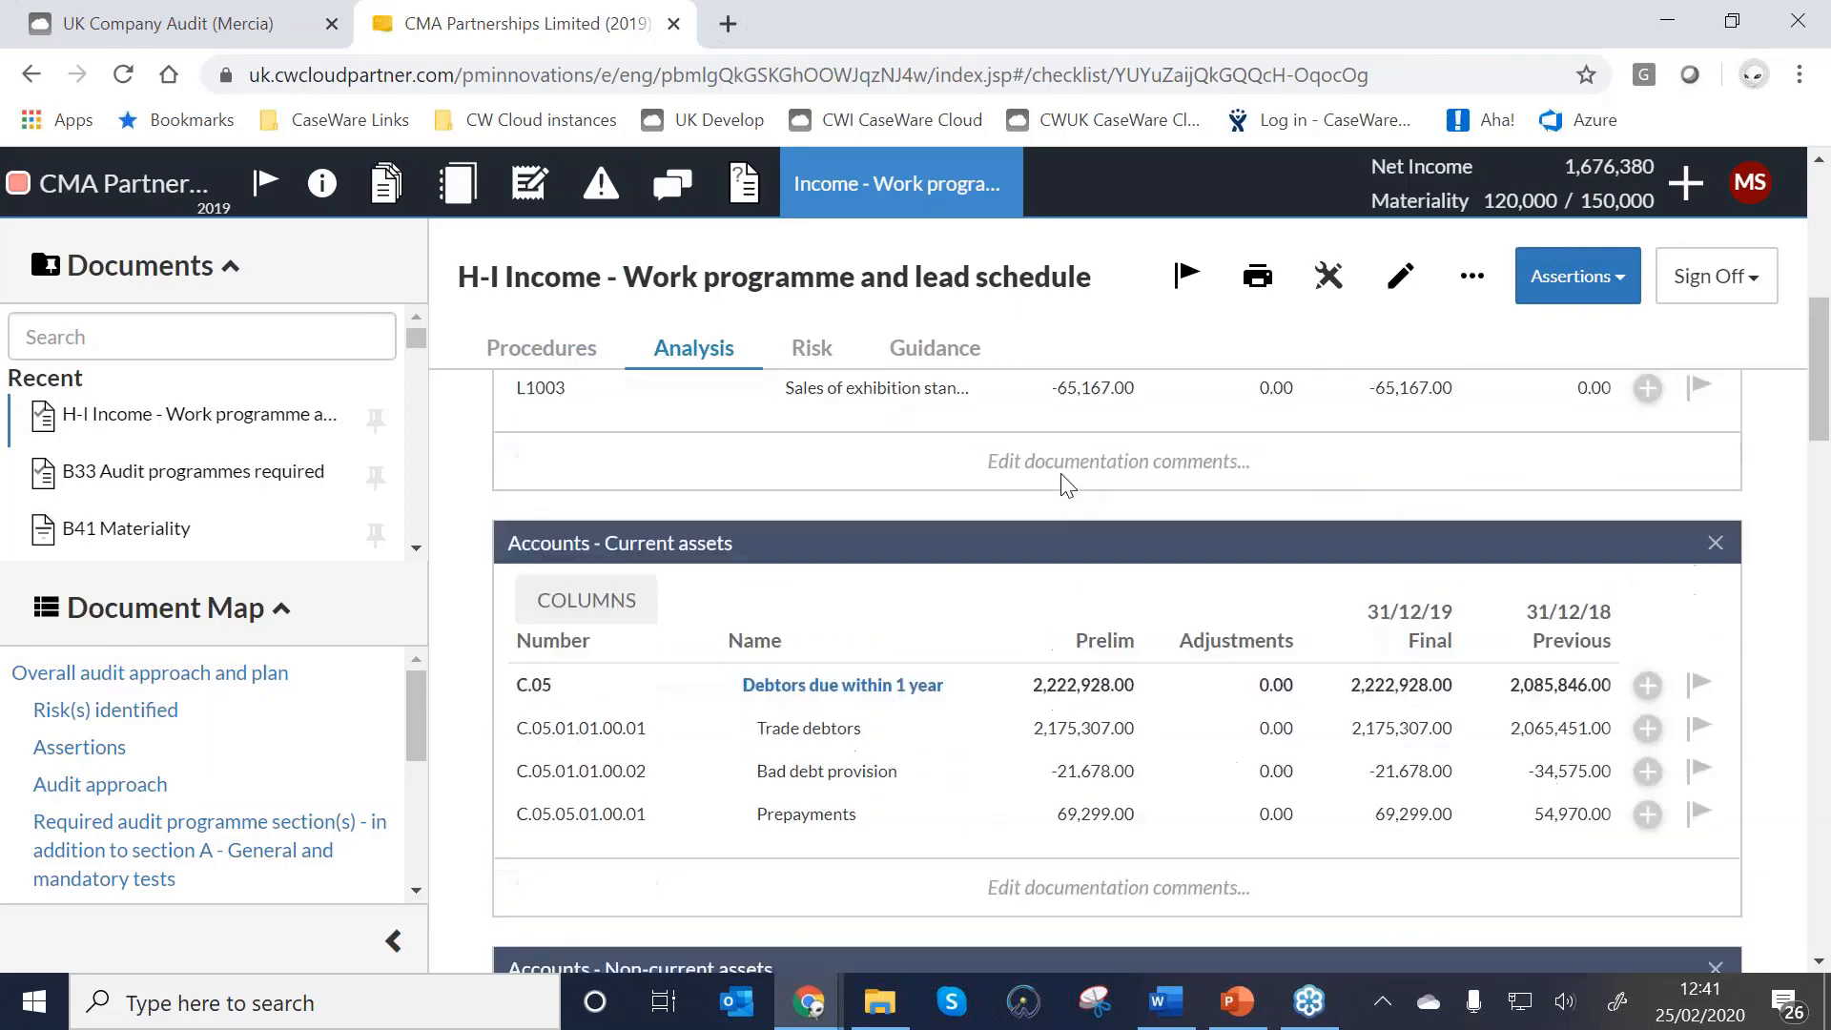
pyautogui.scroll(-5, 1066, 485)
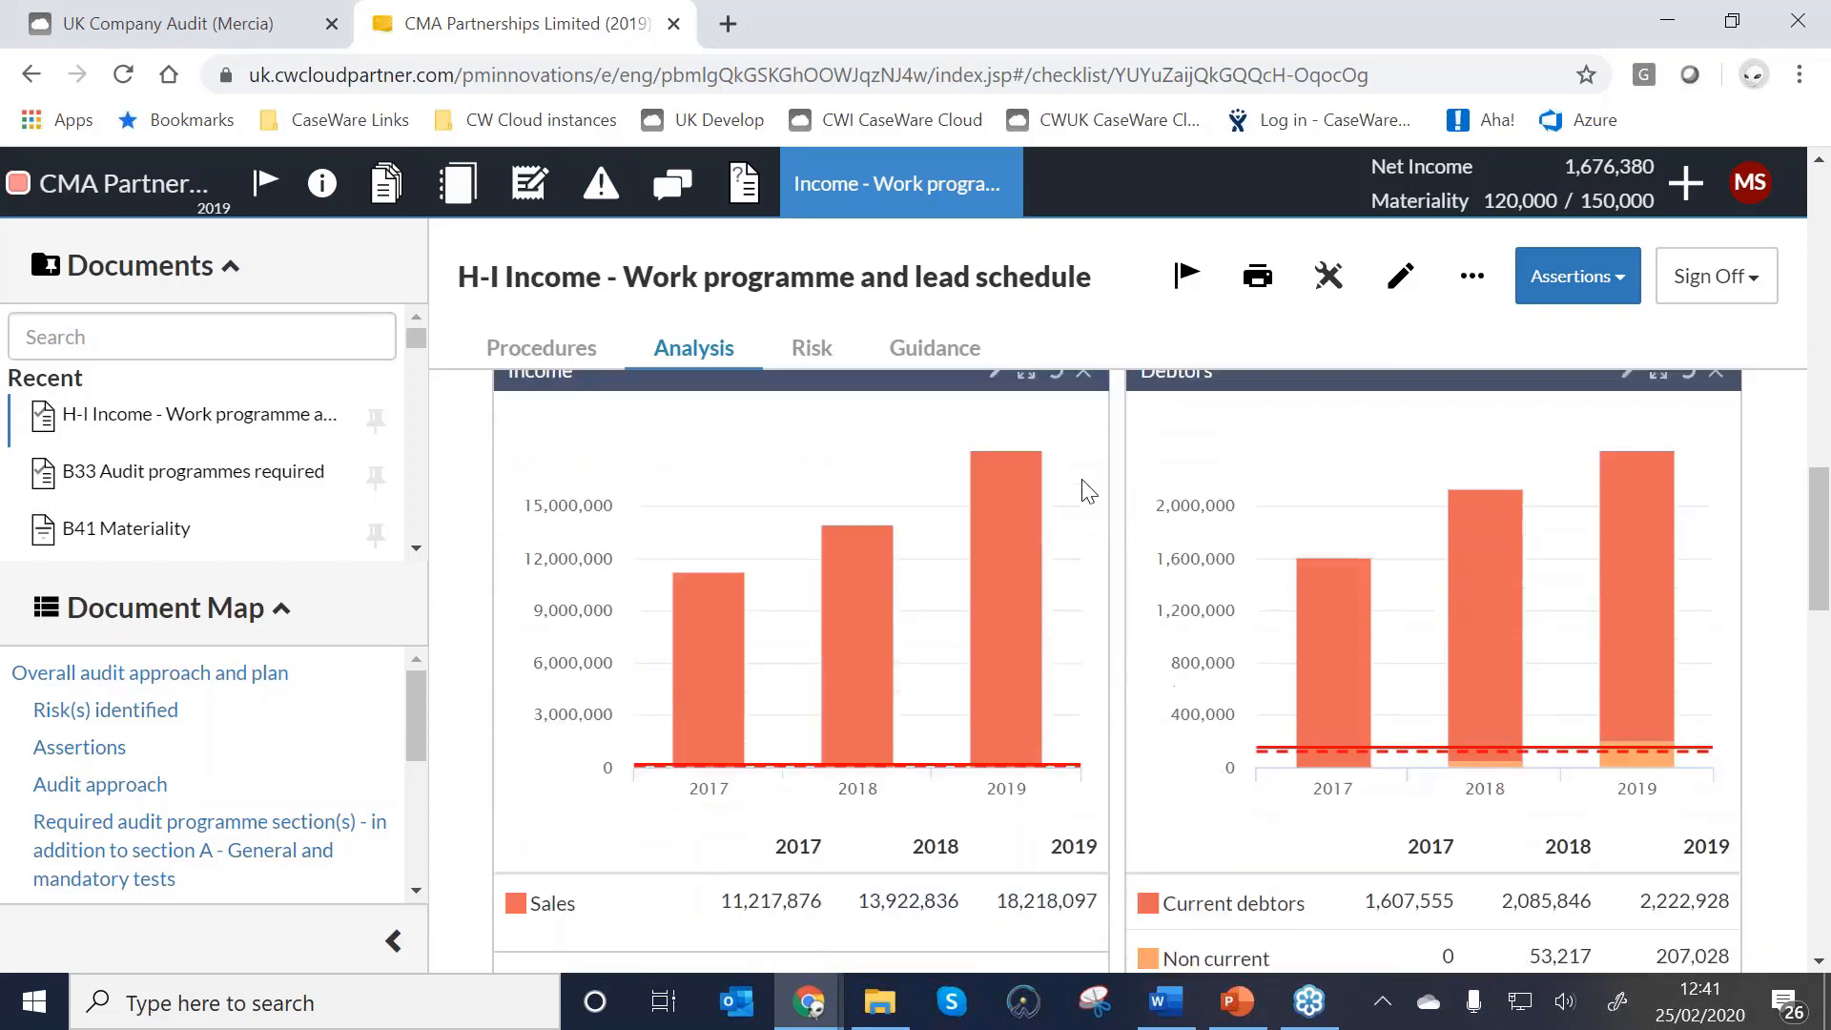
pyautogui.scroll(-5, 1087, 491)
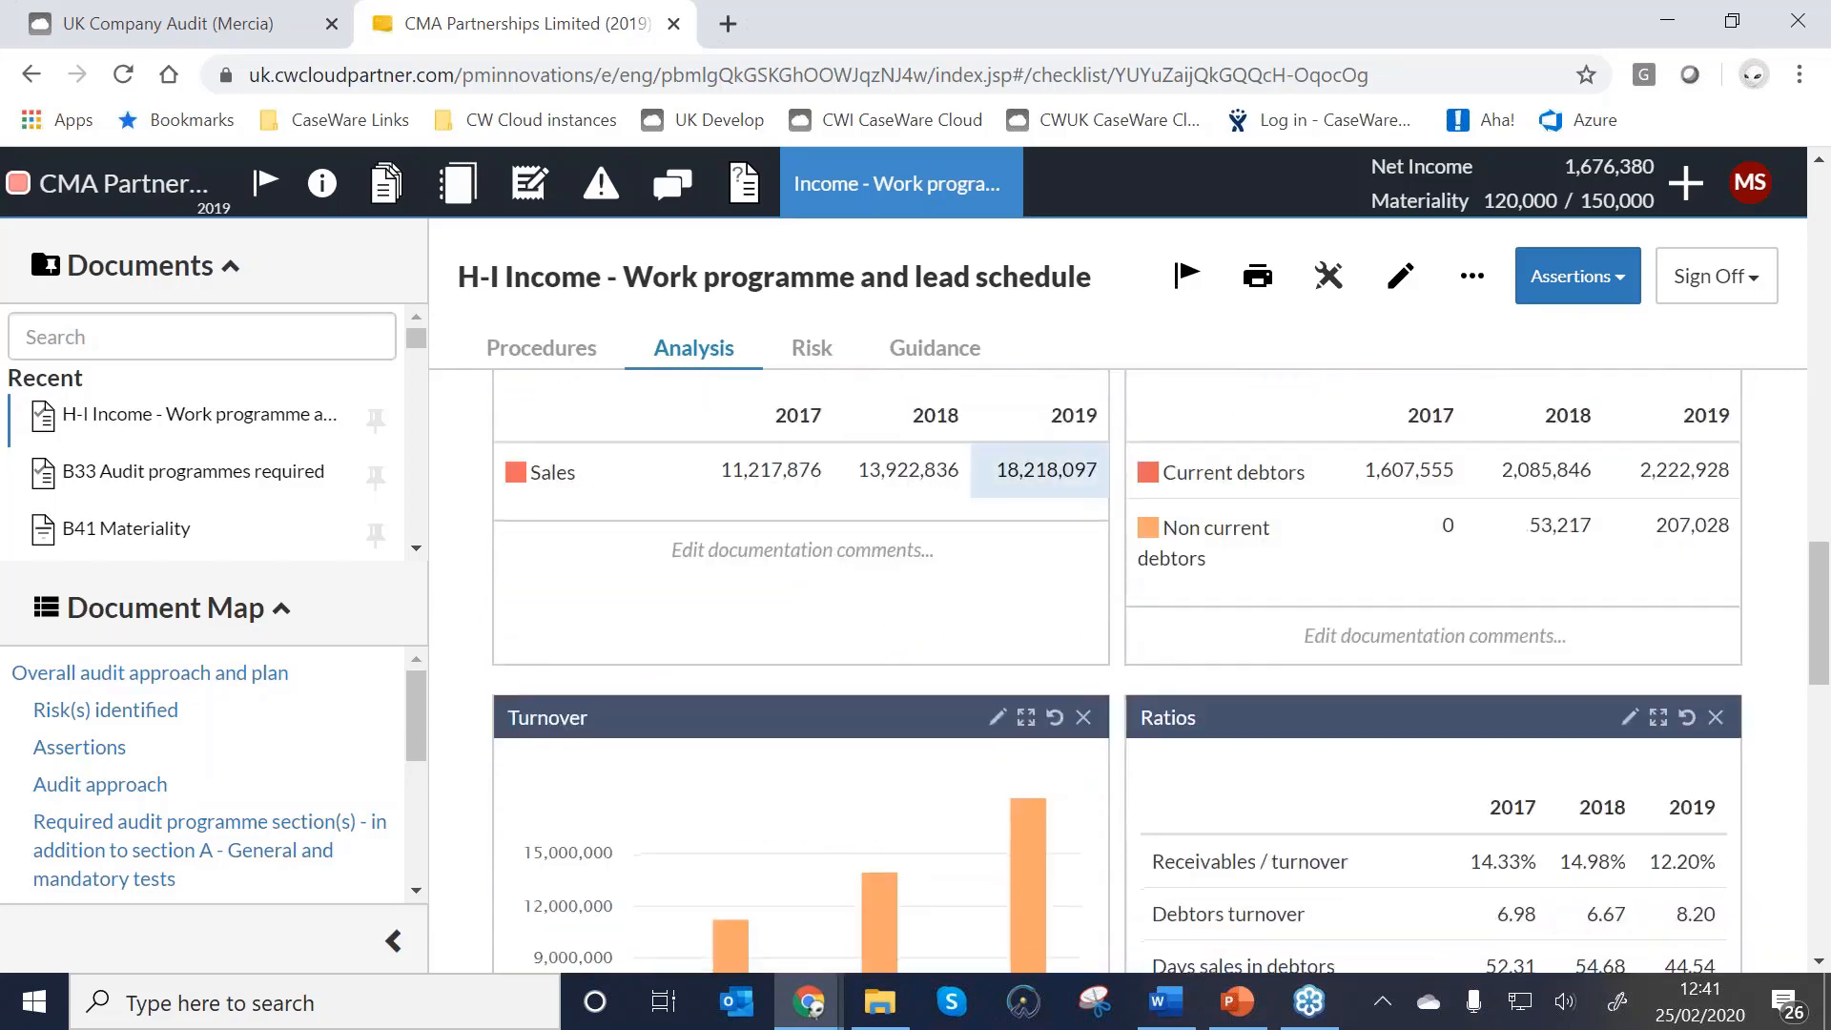
pyautogui.scroll(-4, 1070, 515)
pyautogui.scroll(2, 784, 532)
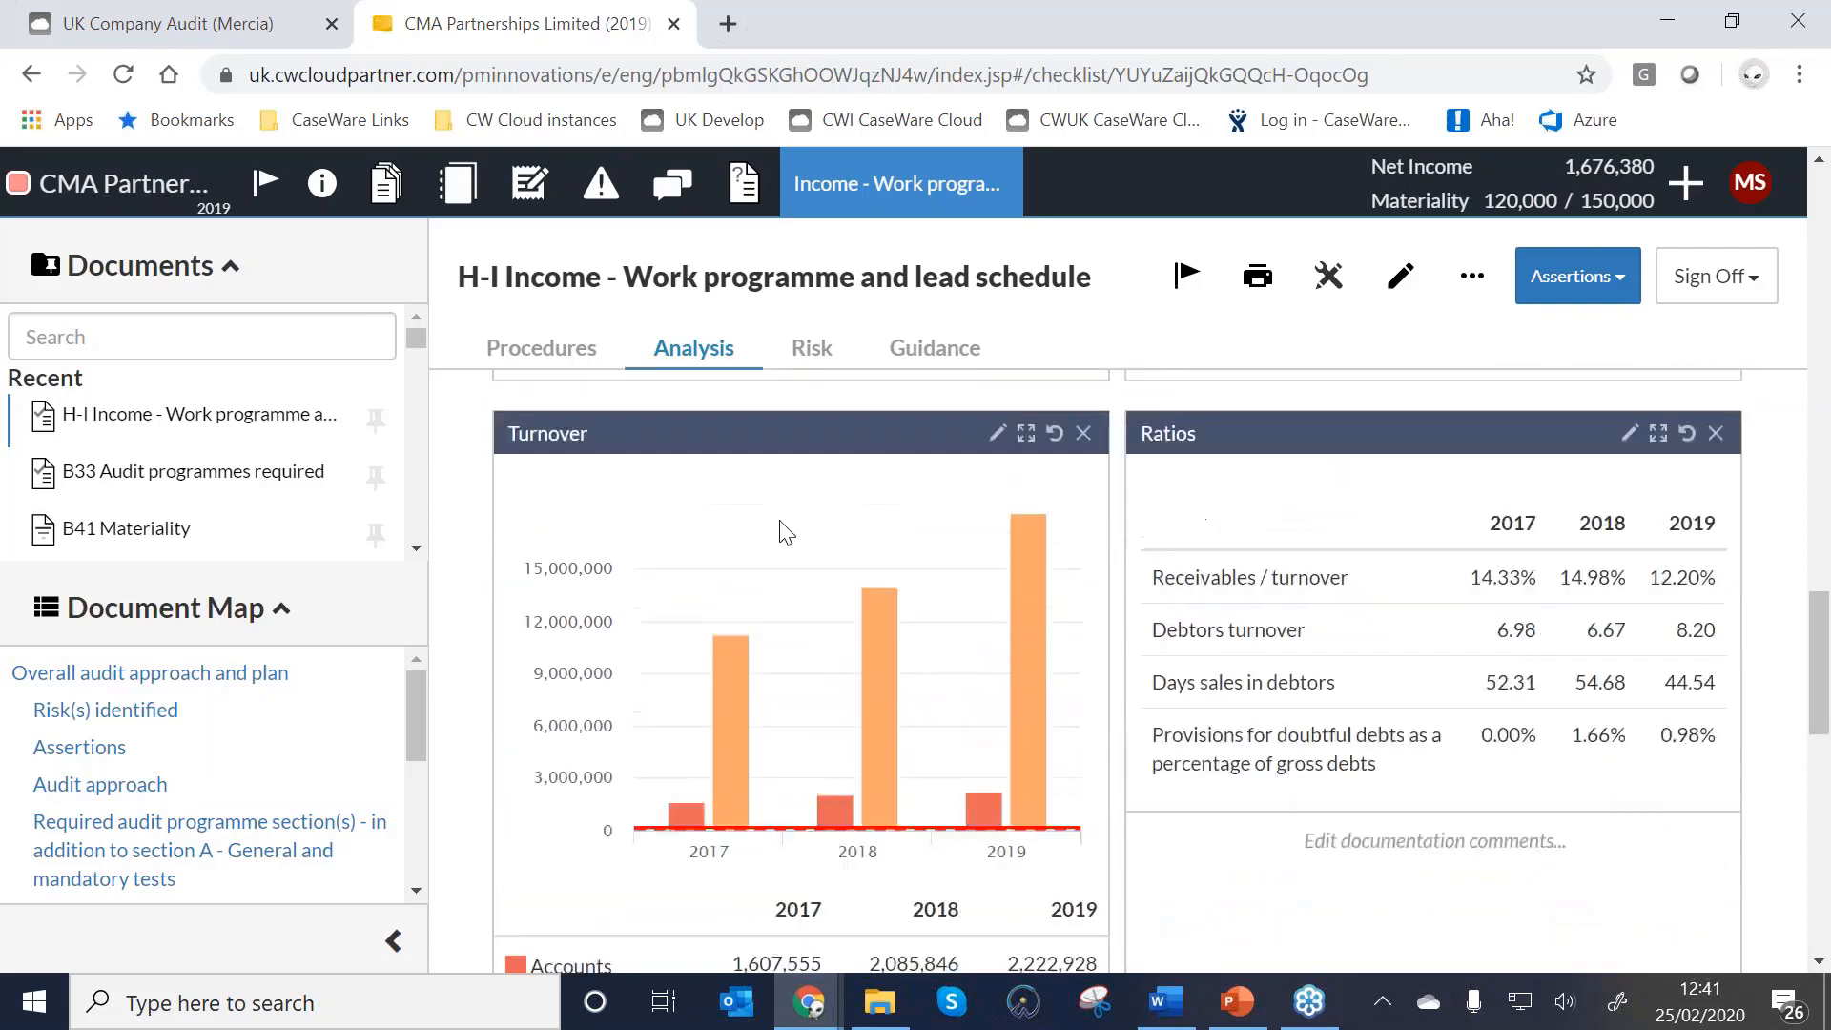
pyautogui.scroll(2, 763, 573)
pyautogui.scroll(-5, 740, 613)
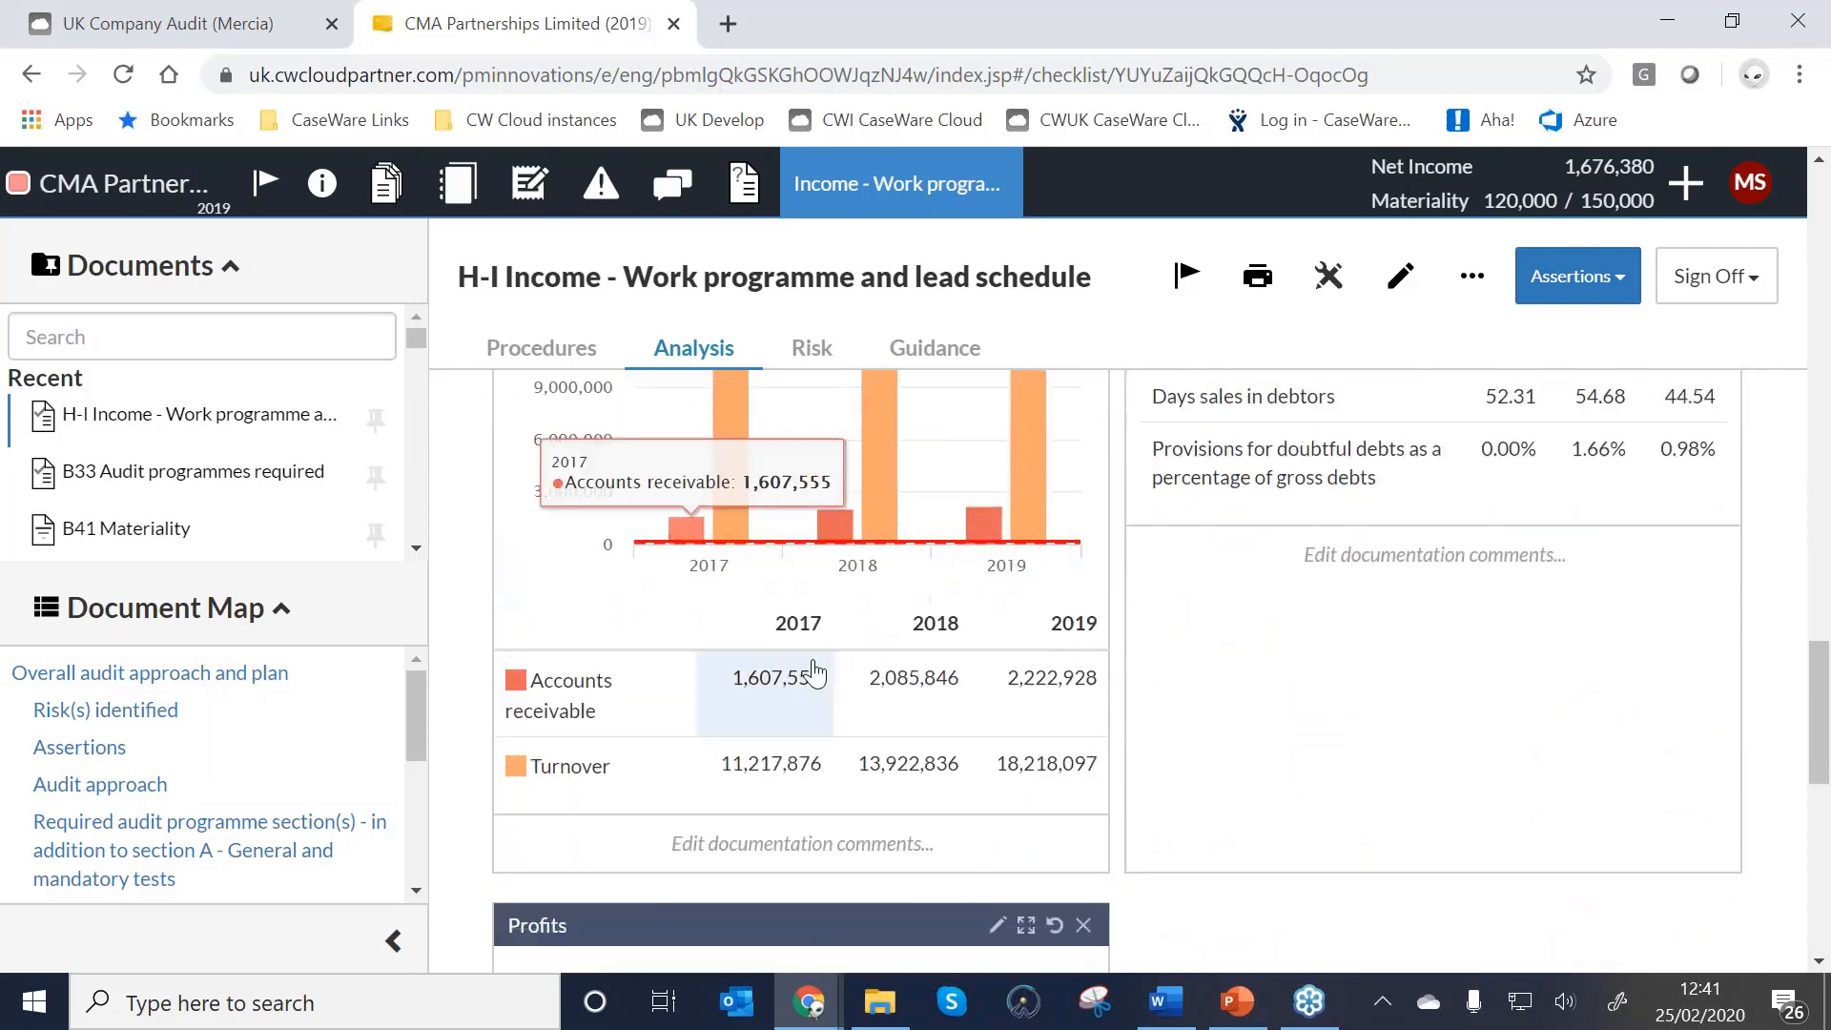
pyautogui.scroll(2, 813, 676)
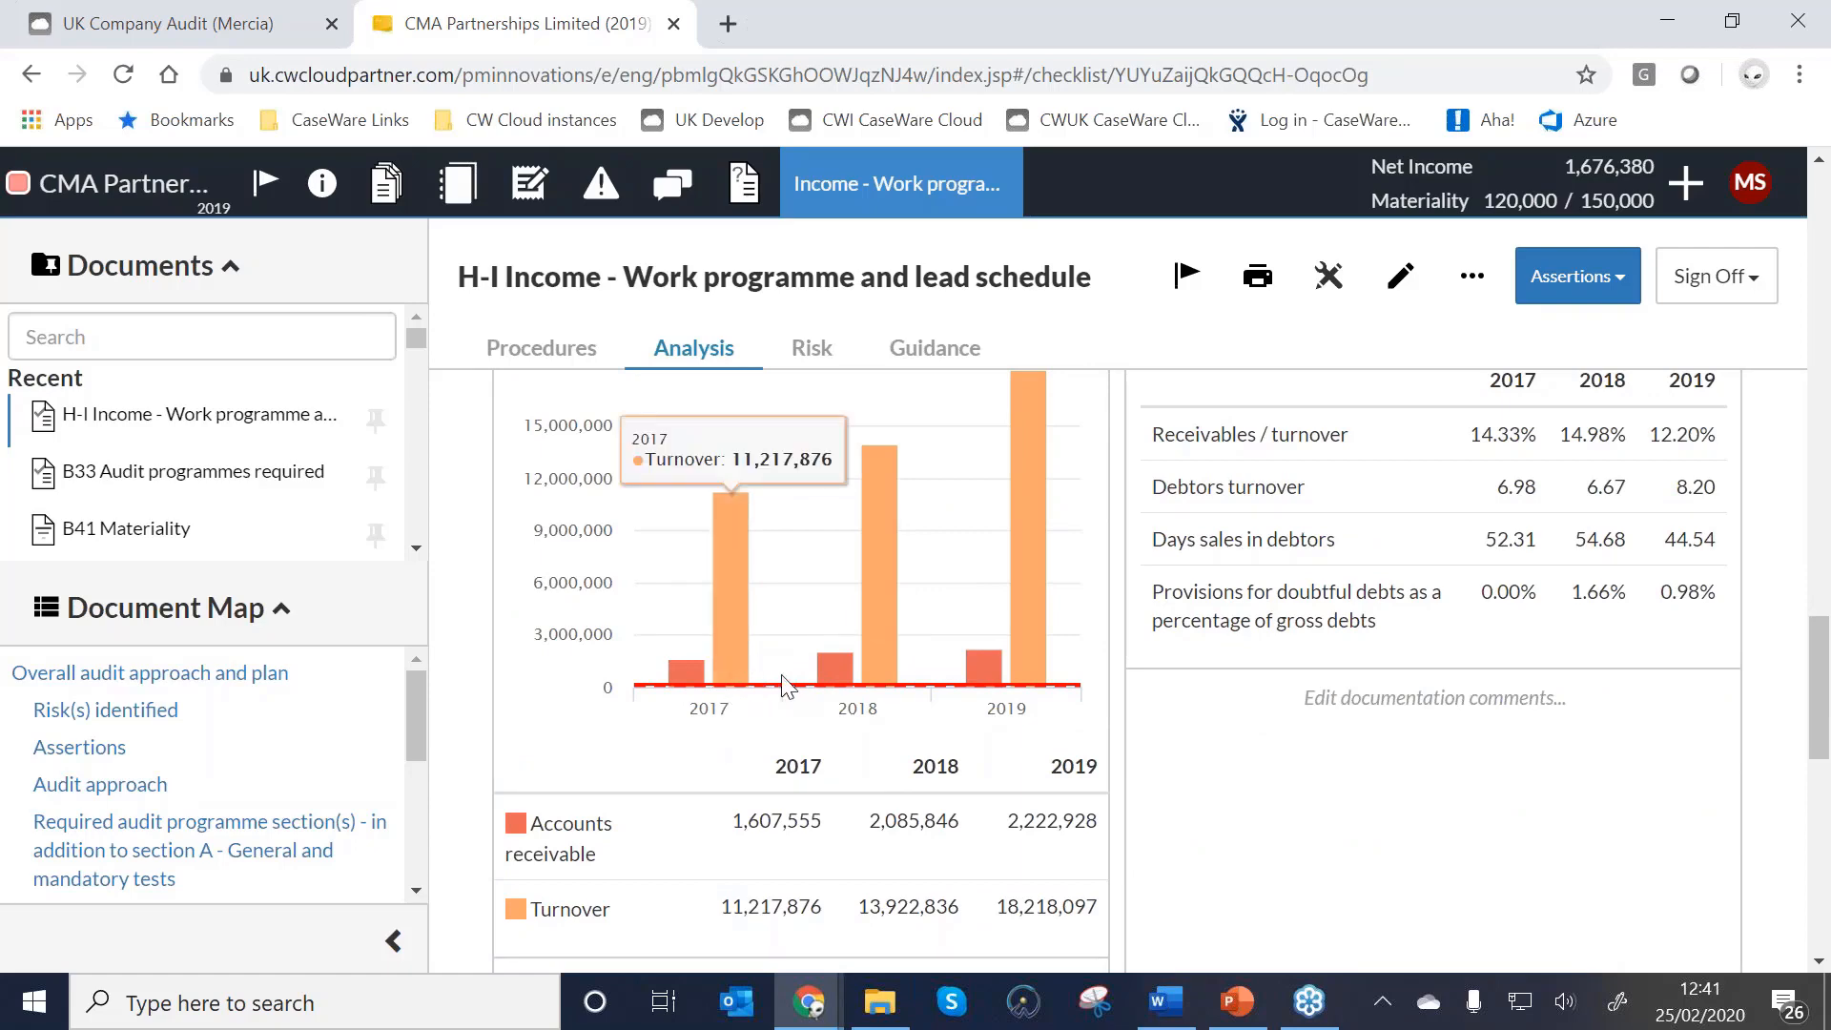
# Read the formulas behind the ratios and Profits chart rows.
pyautogui.scroll(-1, 784, 684)
pyautogui.scroll(-6, 784, 685)
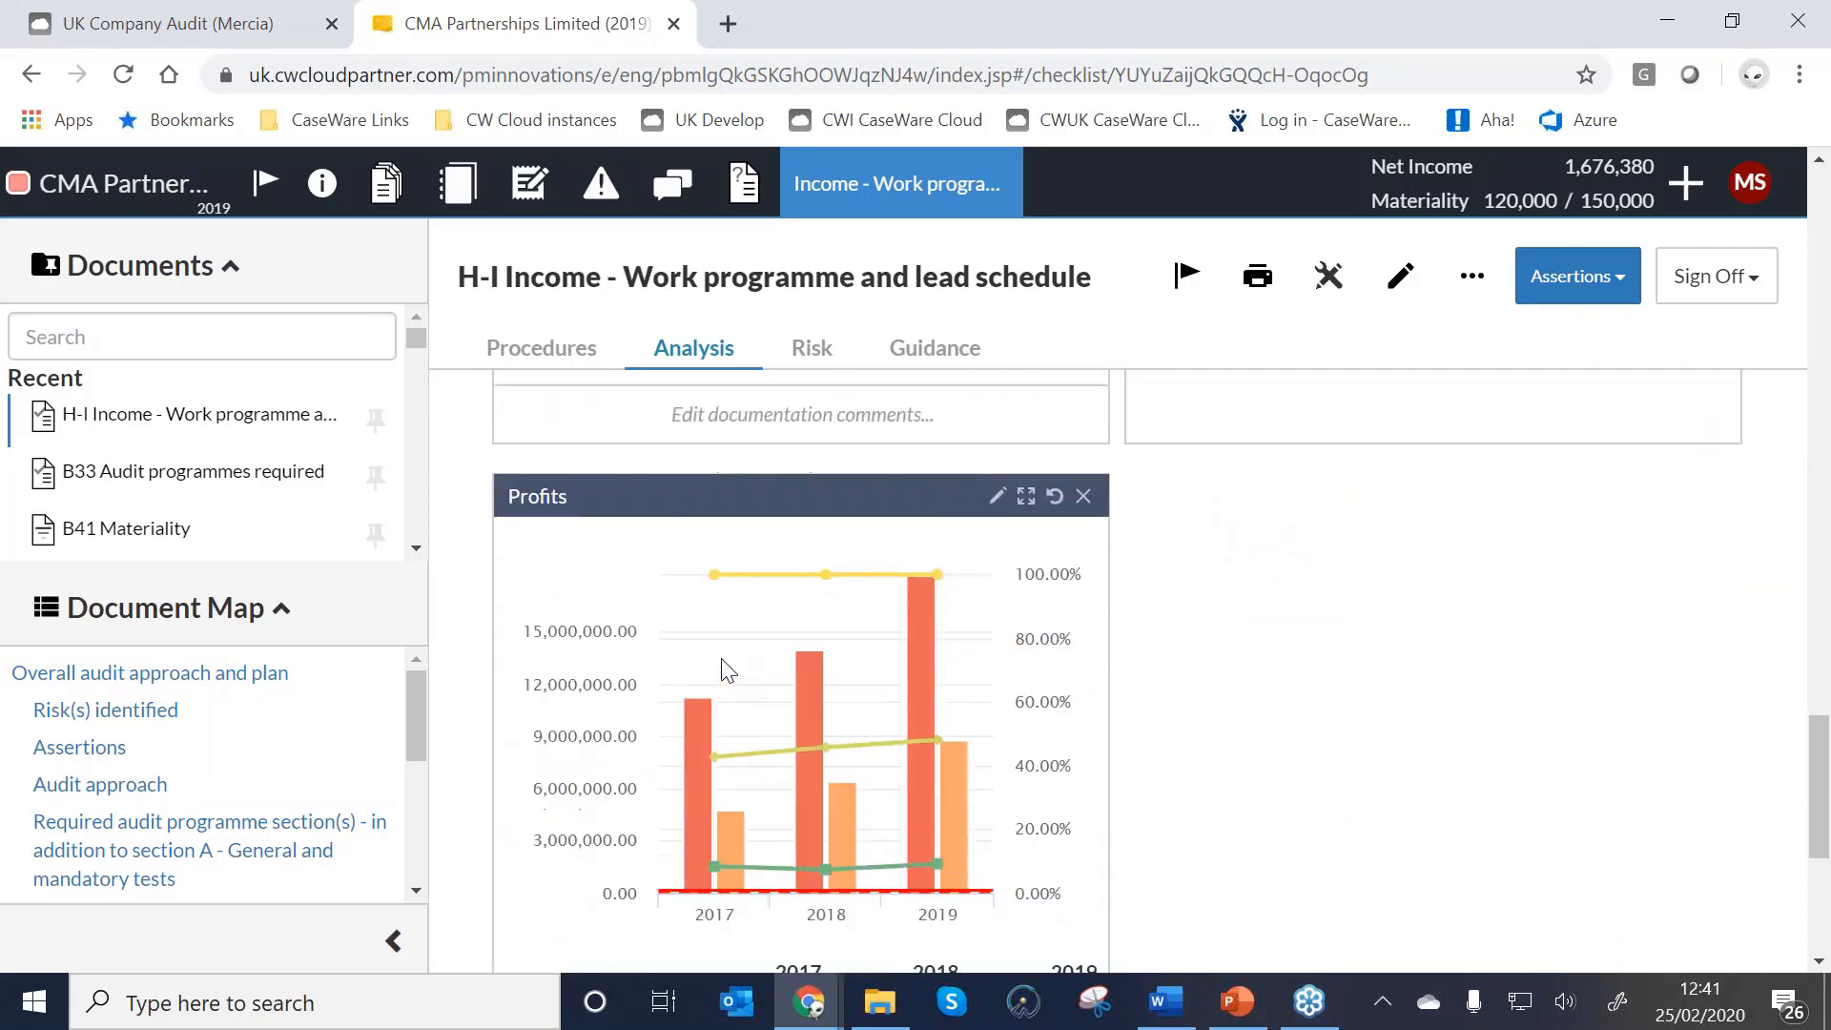
pyautogui.scroll(-2, 801, 727)
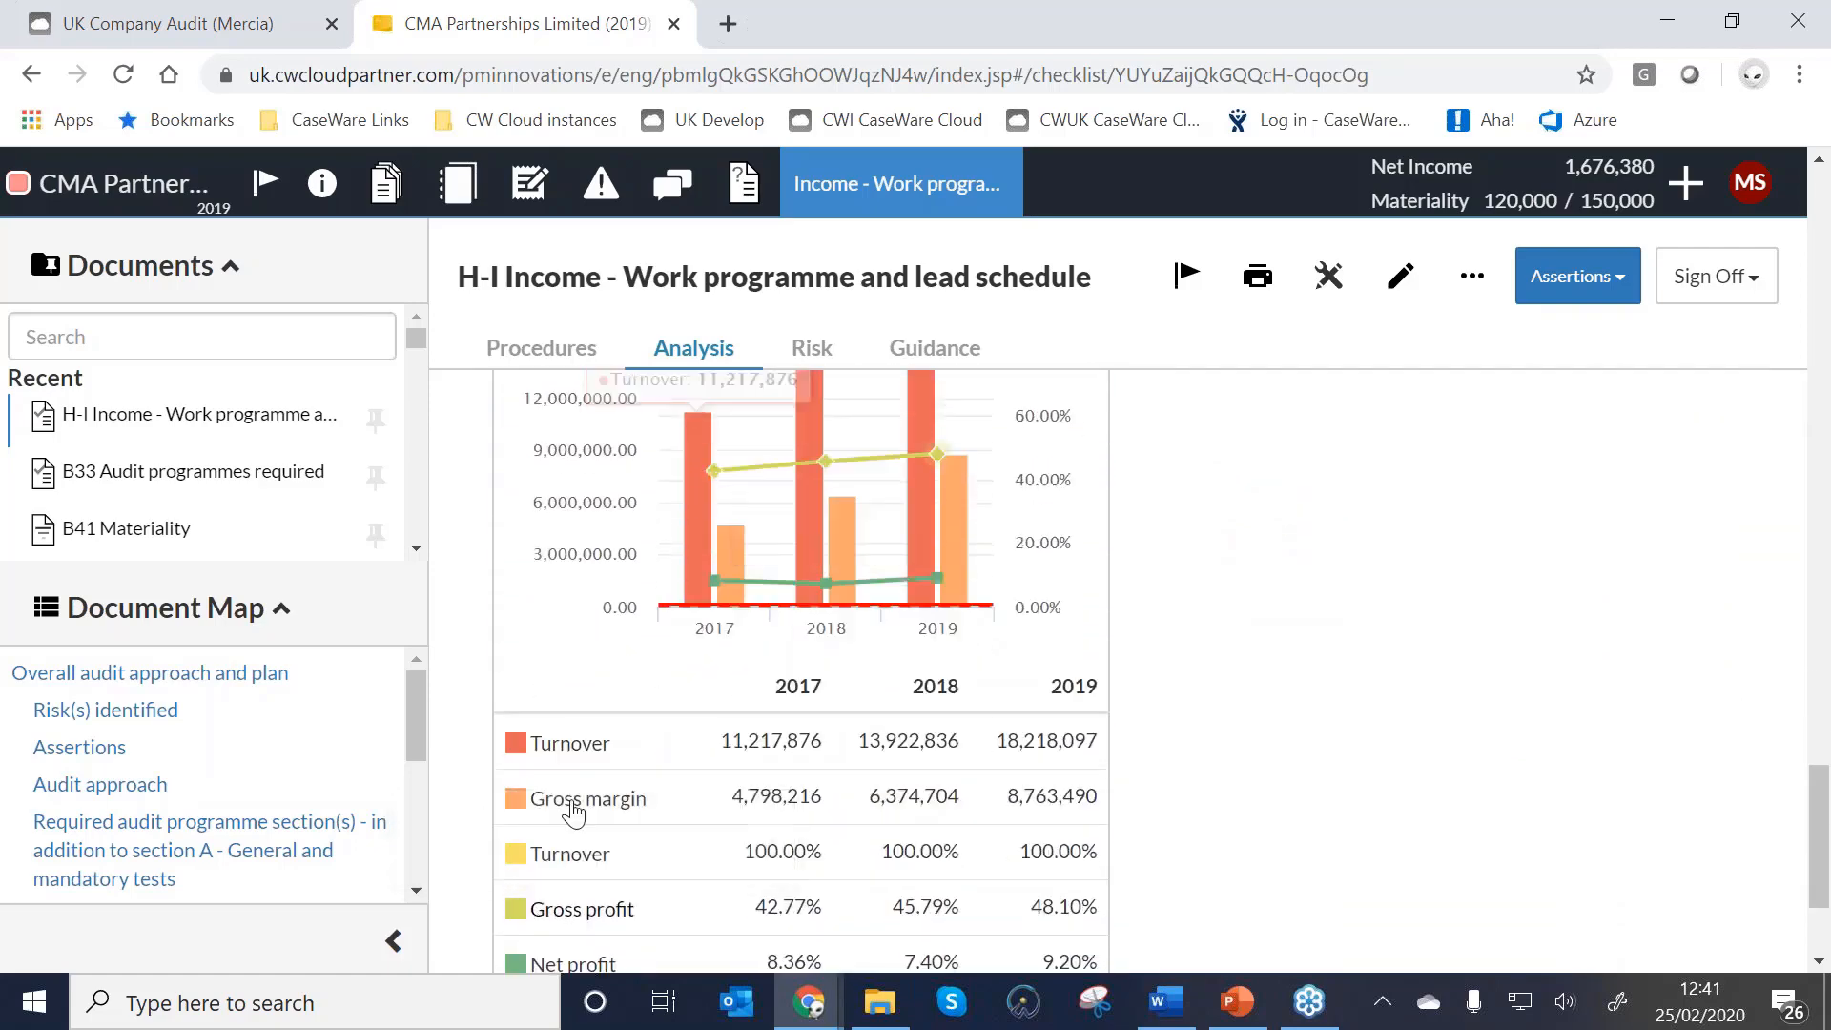
pyautogui.moveTo(572, 806)
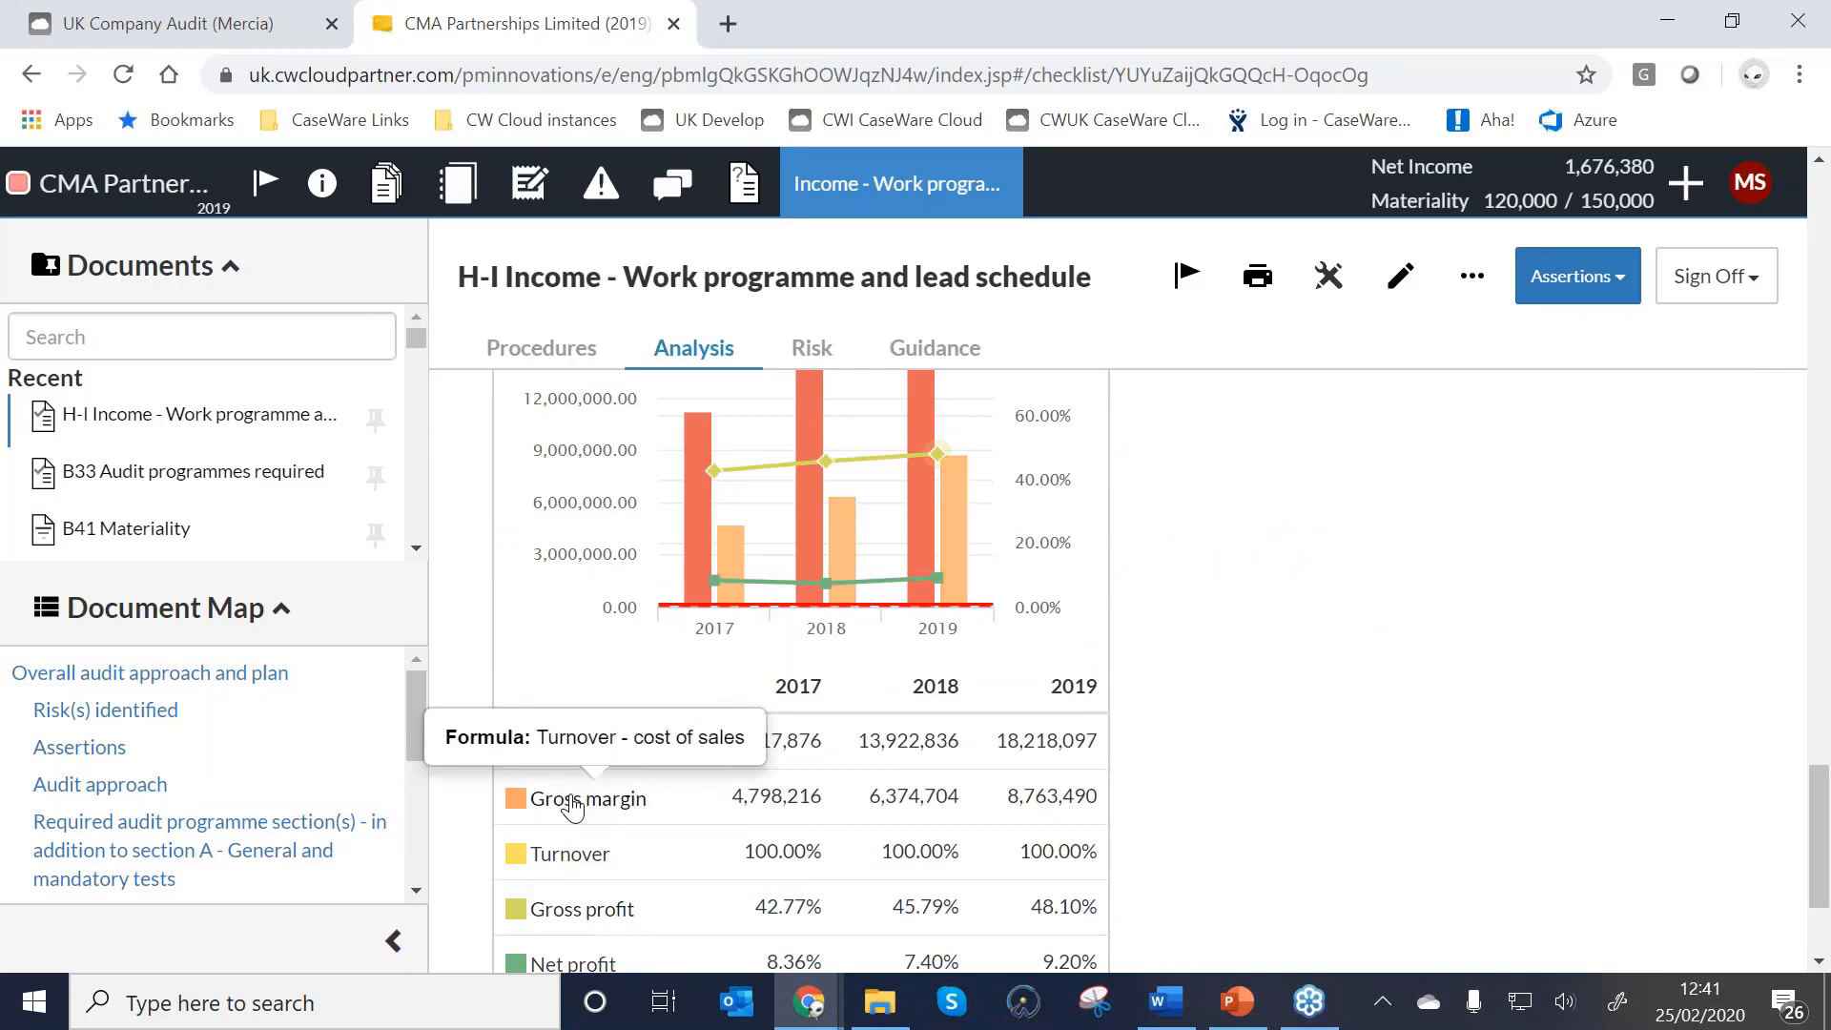
pyautogui.scroll(-2, 572, 806)
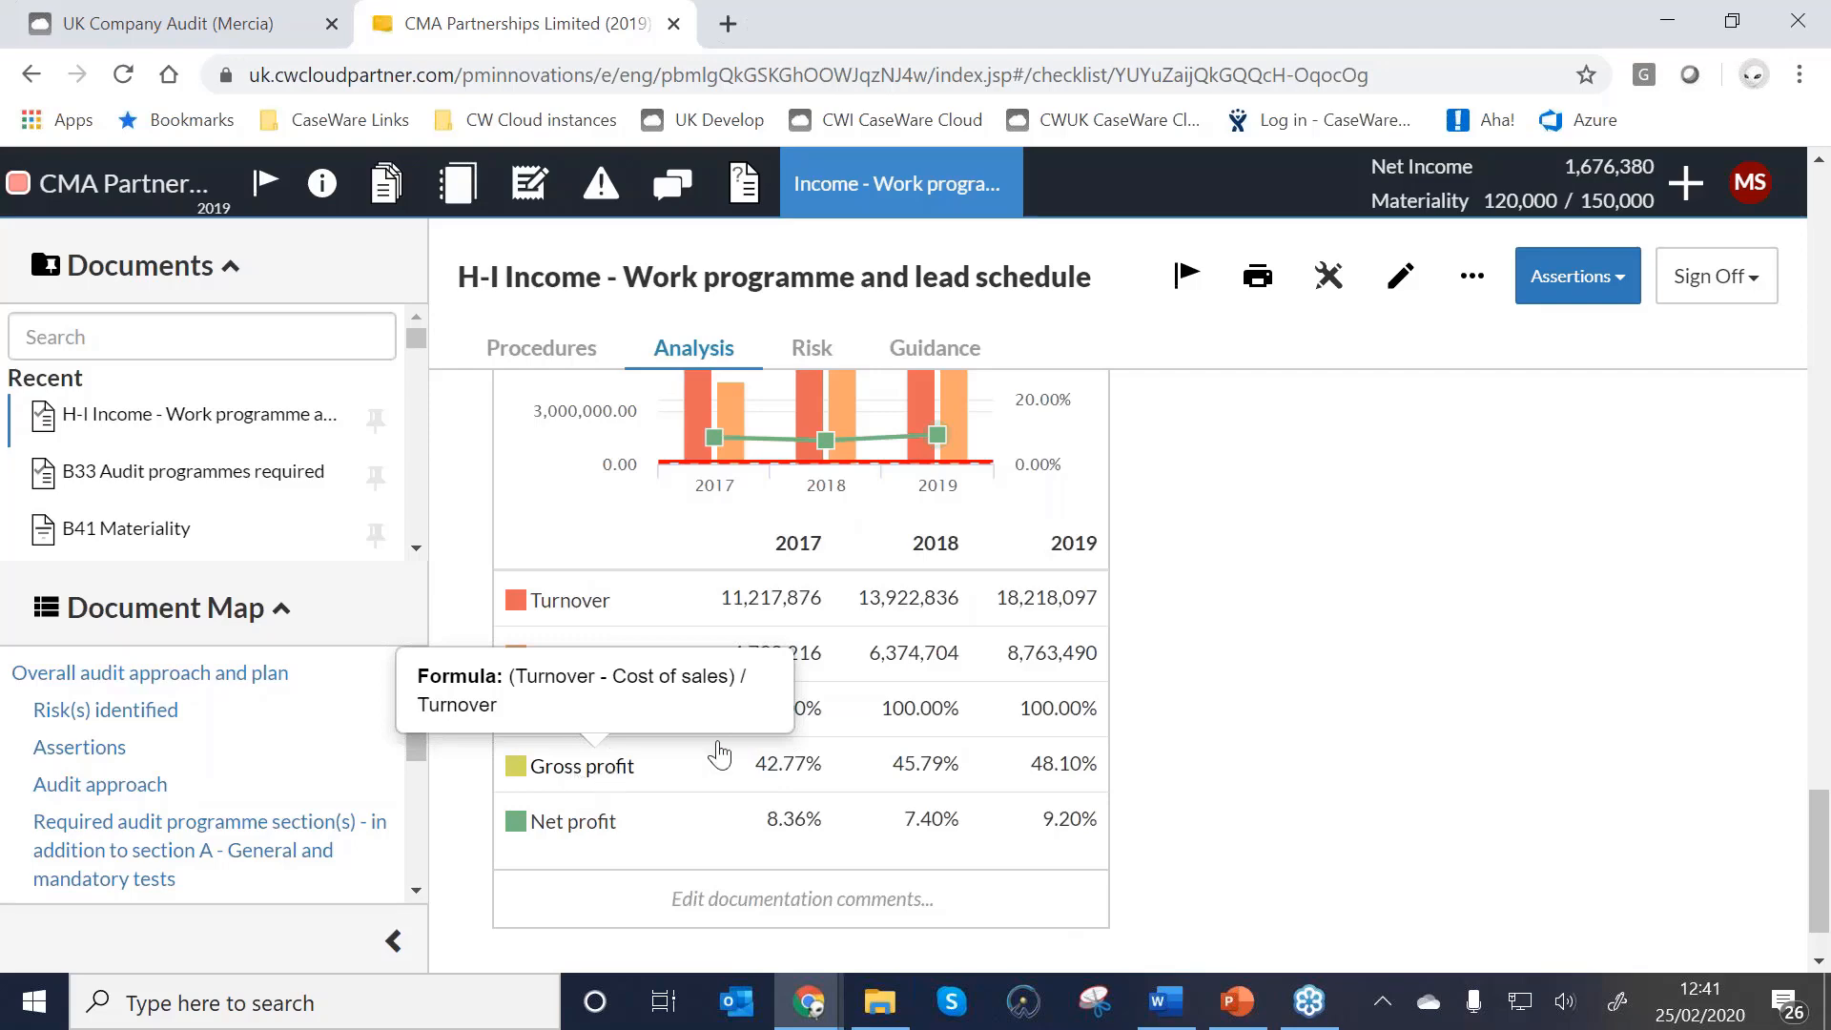
pyautogui.scroll(-15, 932, 685)
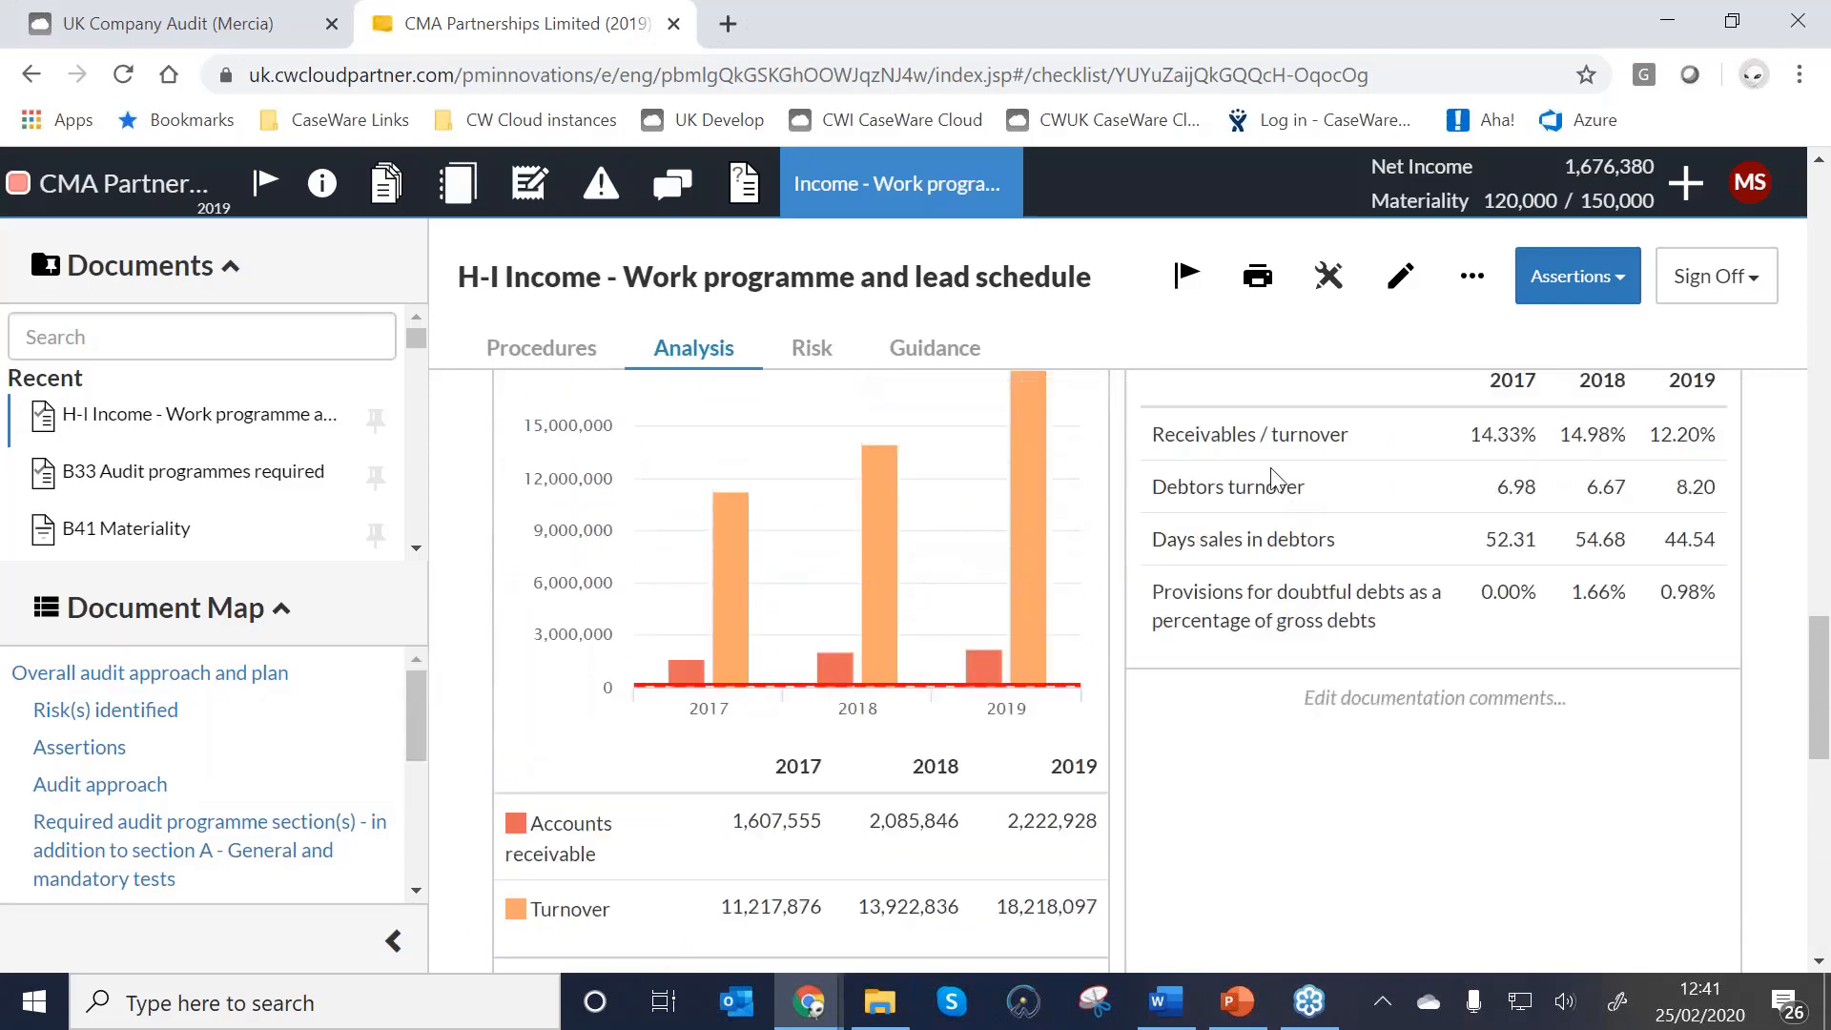
pyautogui.scroll(2, 1270, 482)
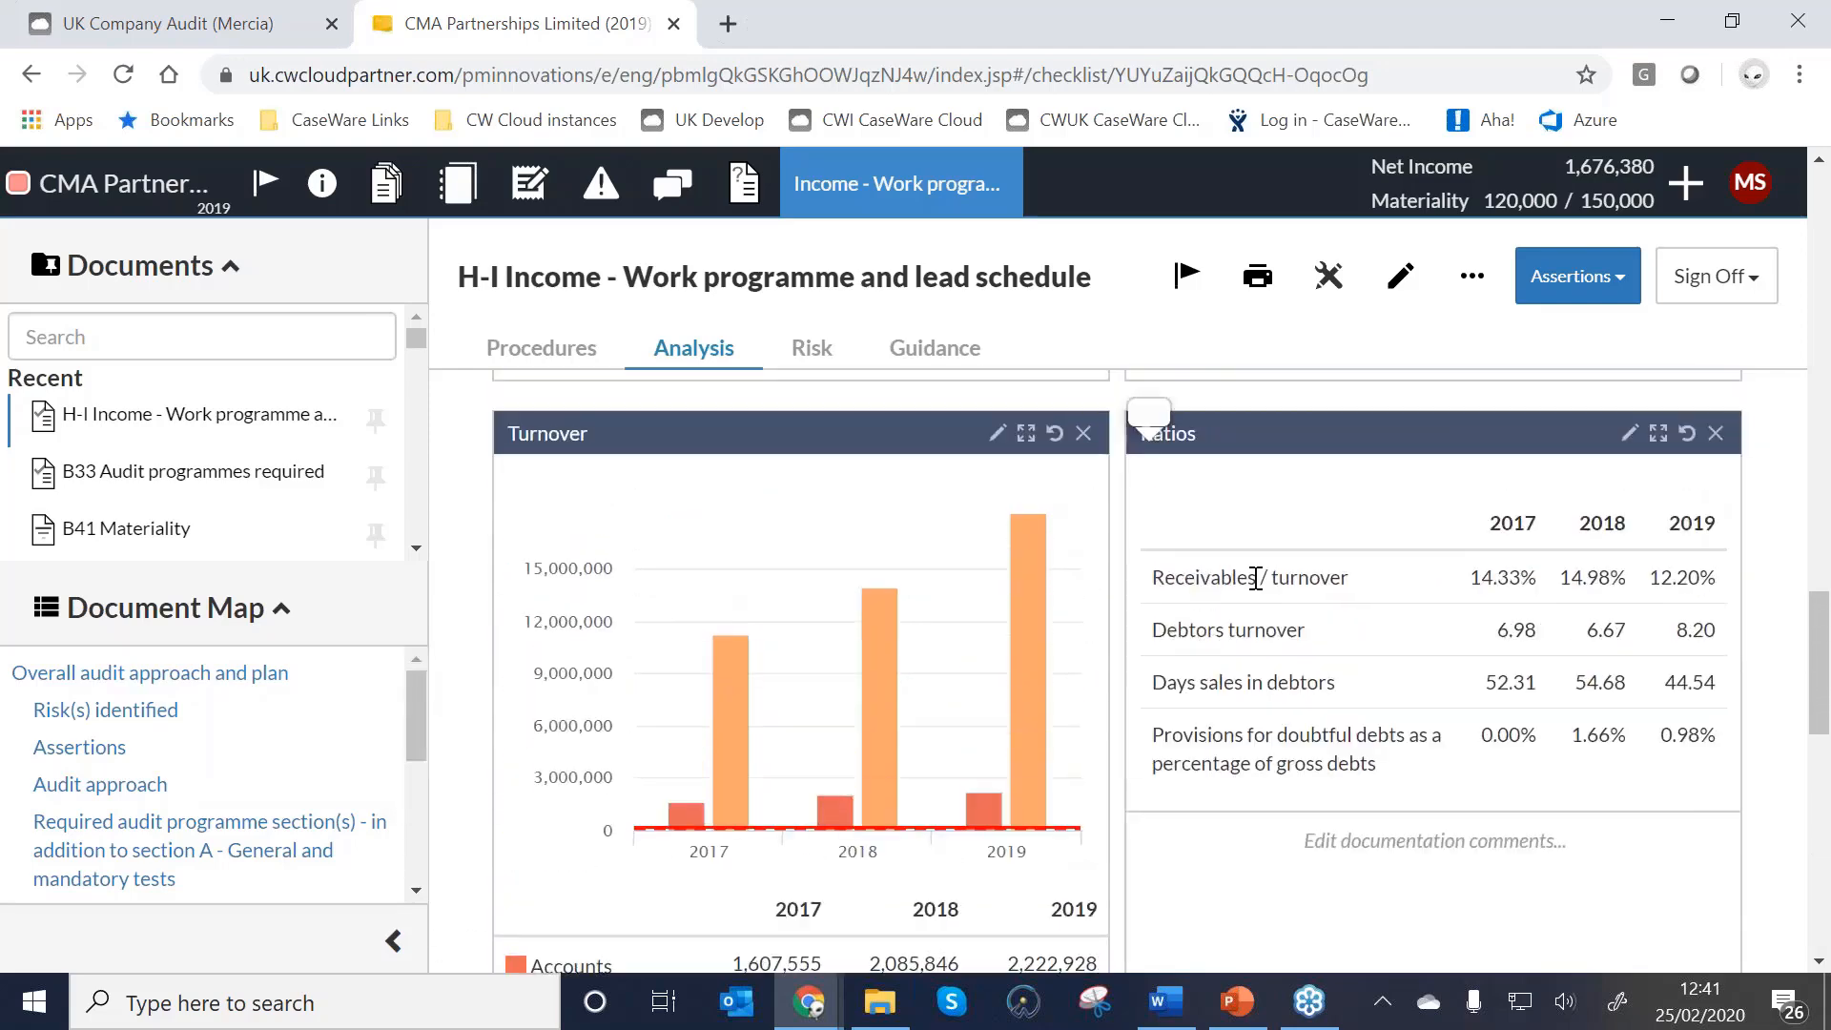
pyautogui.moveTo(1282, 579)
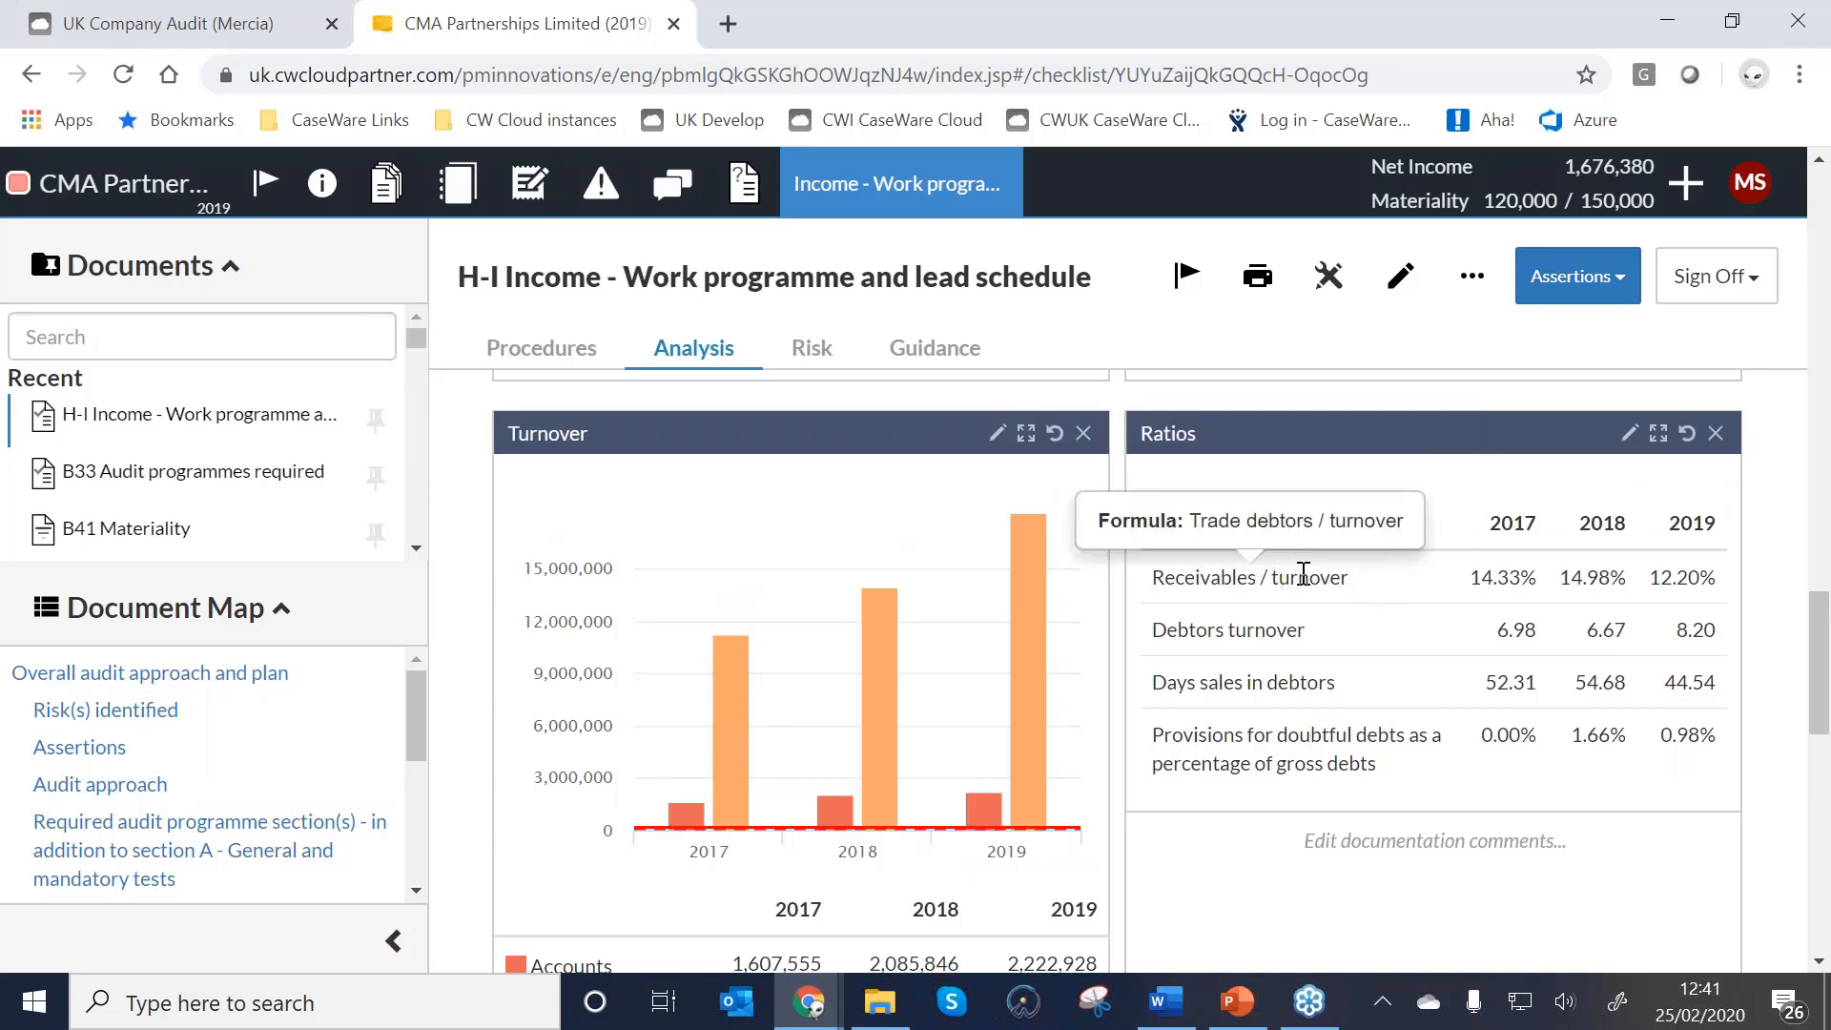
pyautogui.moveTo(1229, 677)
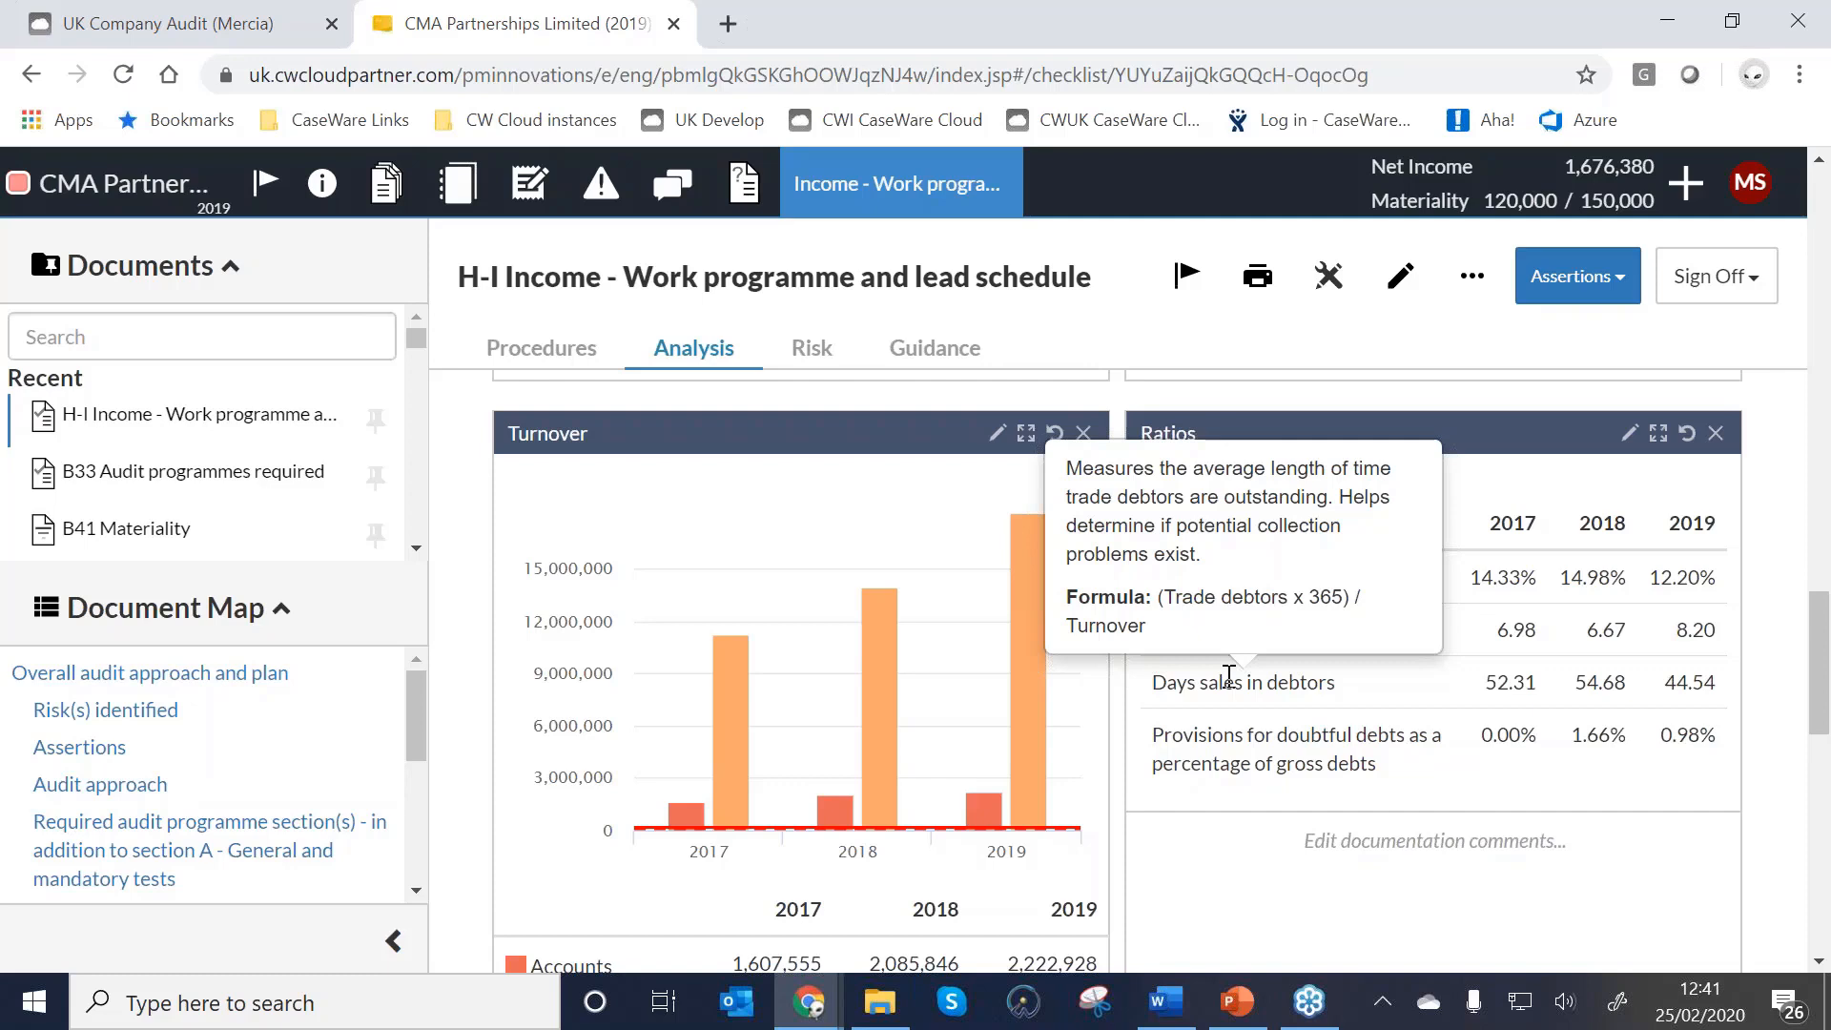
# Dismiss an empty documentation comment and expand the Ratios panel to full width above Profits.
pyautogui.click(1404, 843)
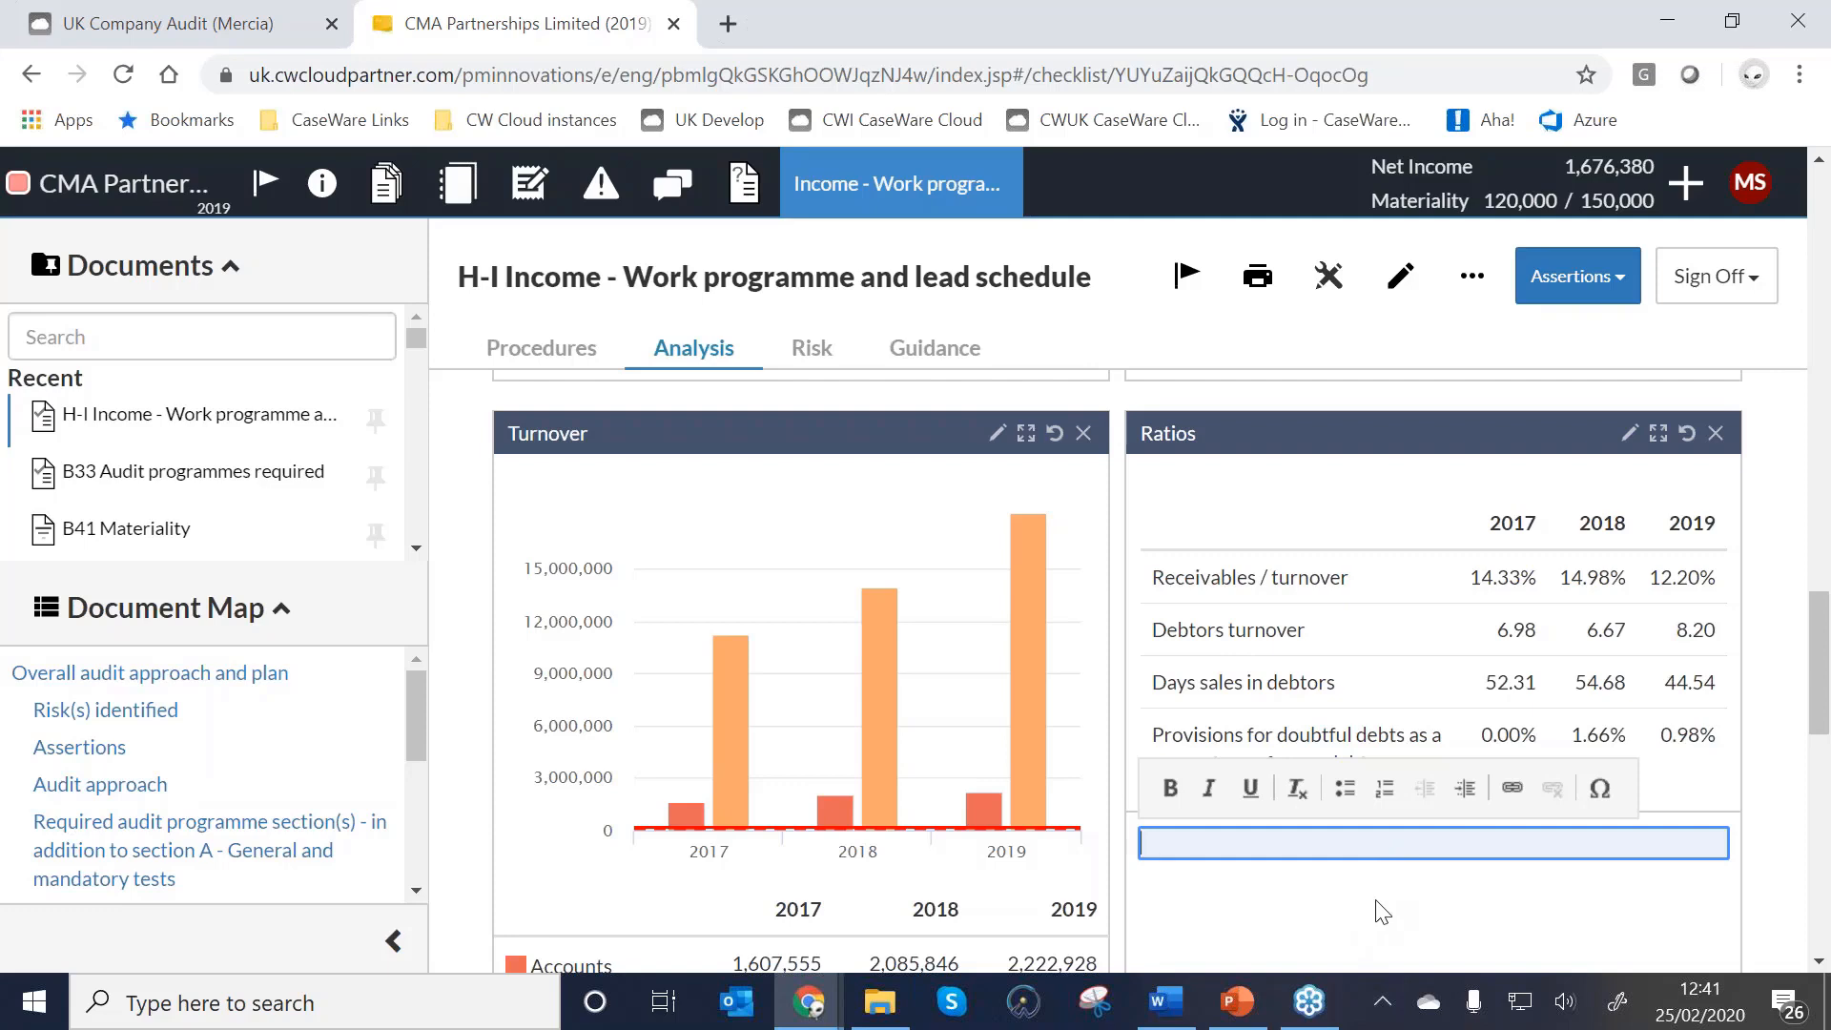
pyautogui.click(1419, 900)
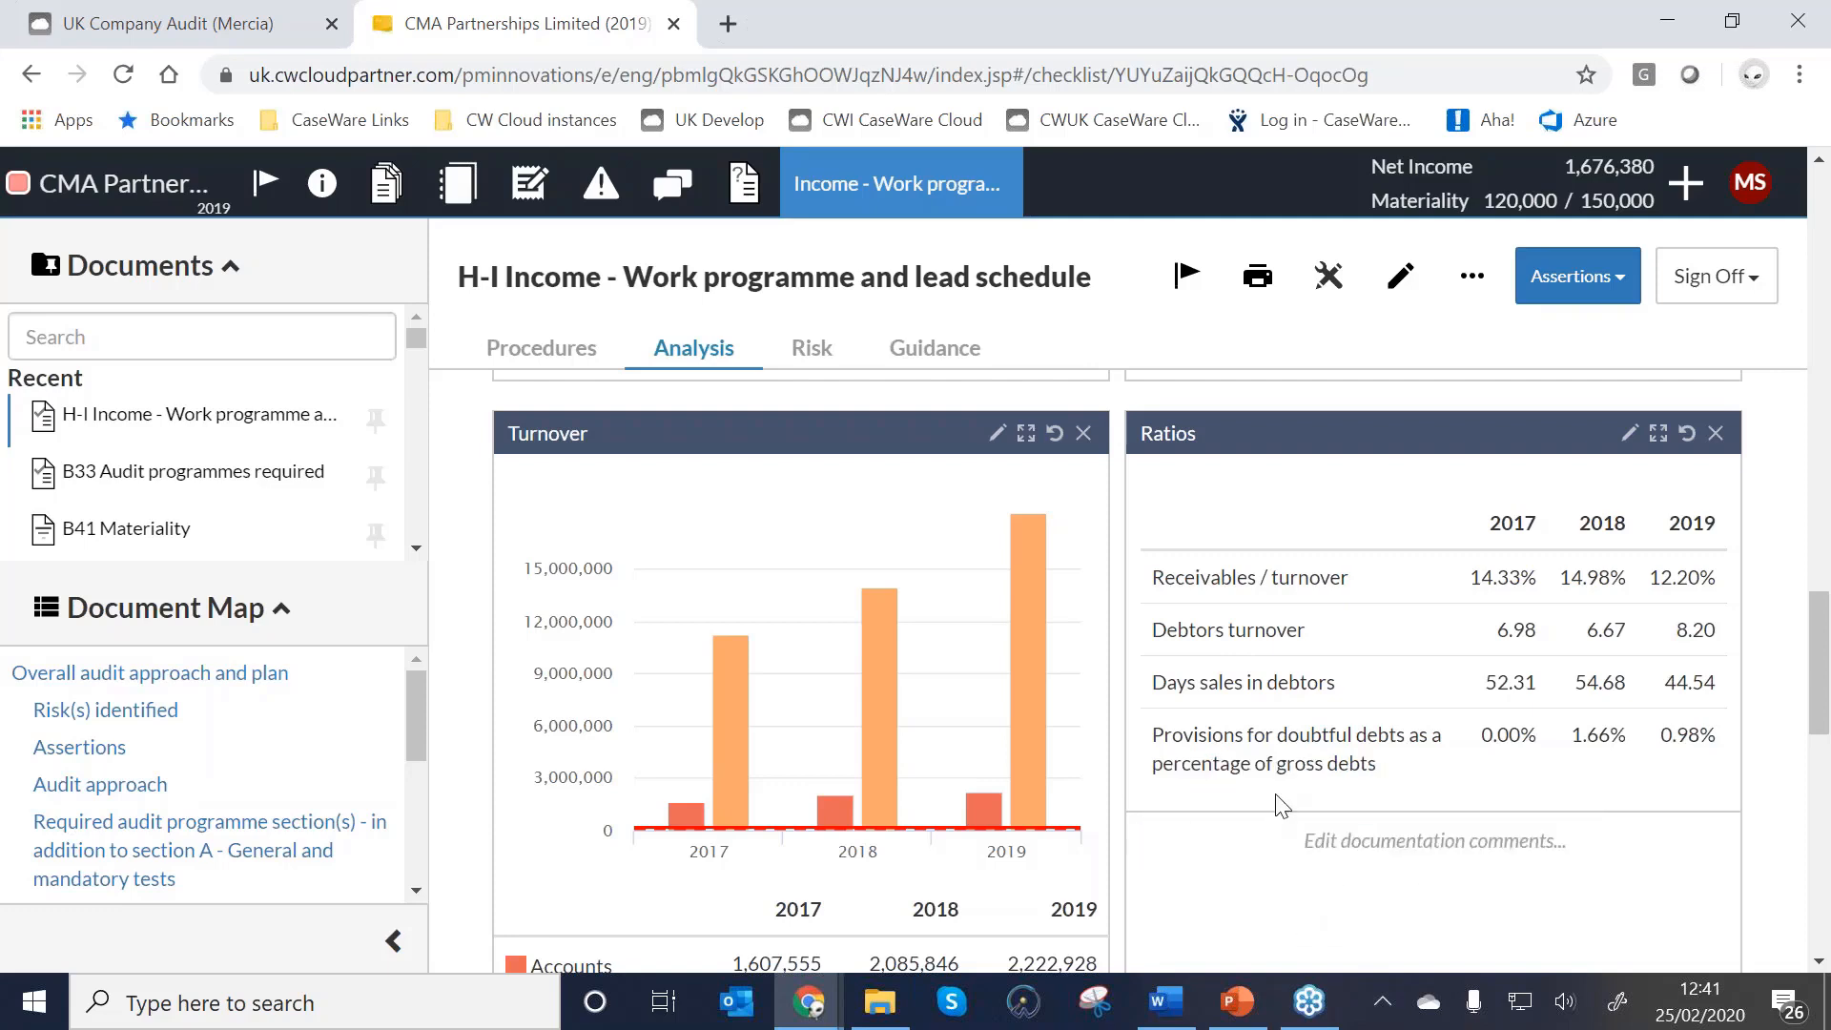
pyautogui.click(1659, 435)
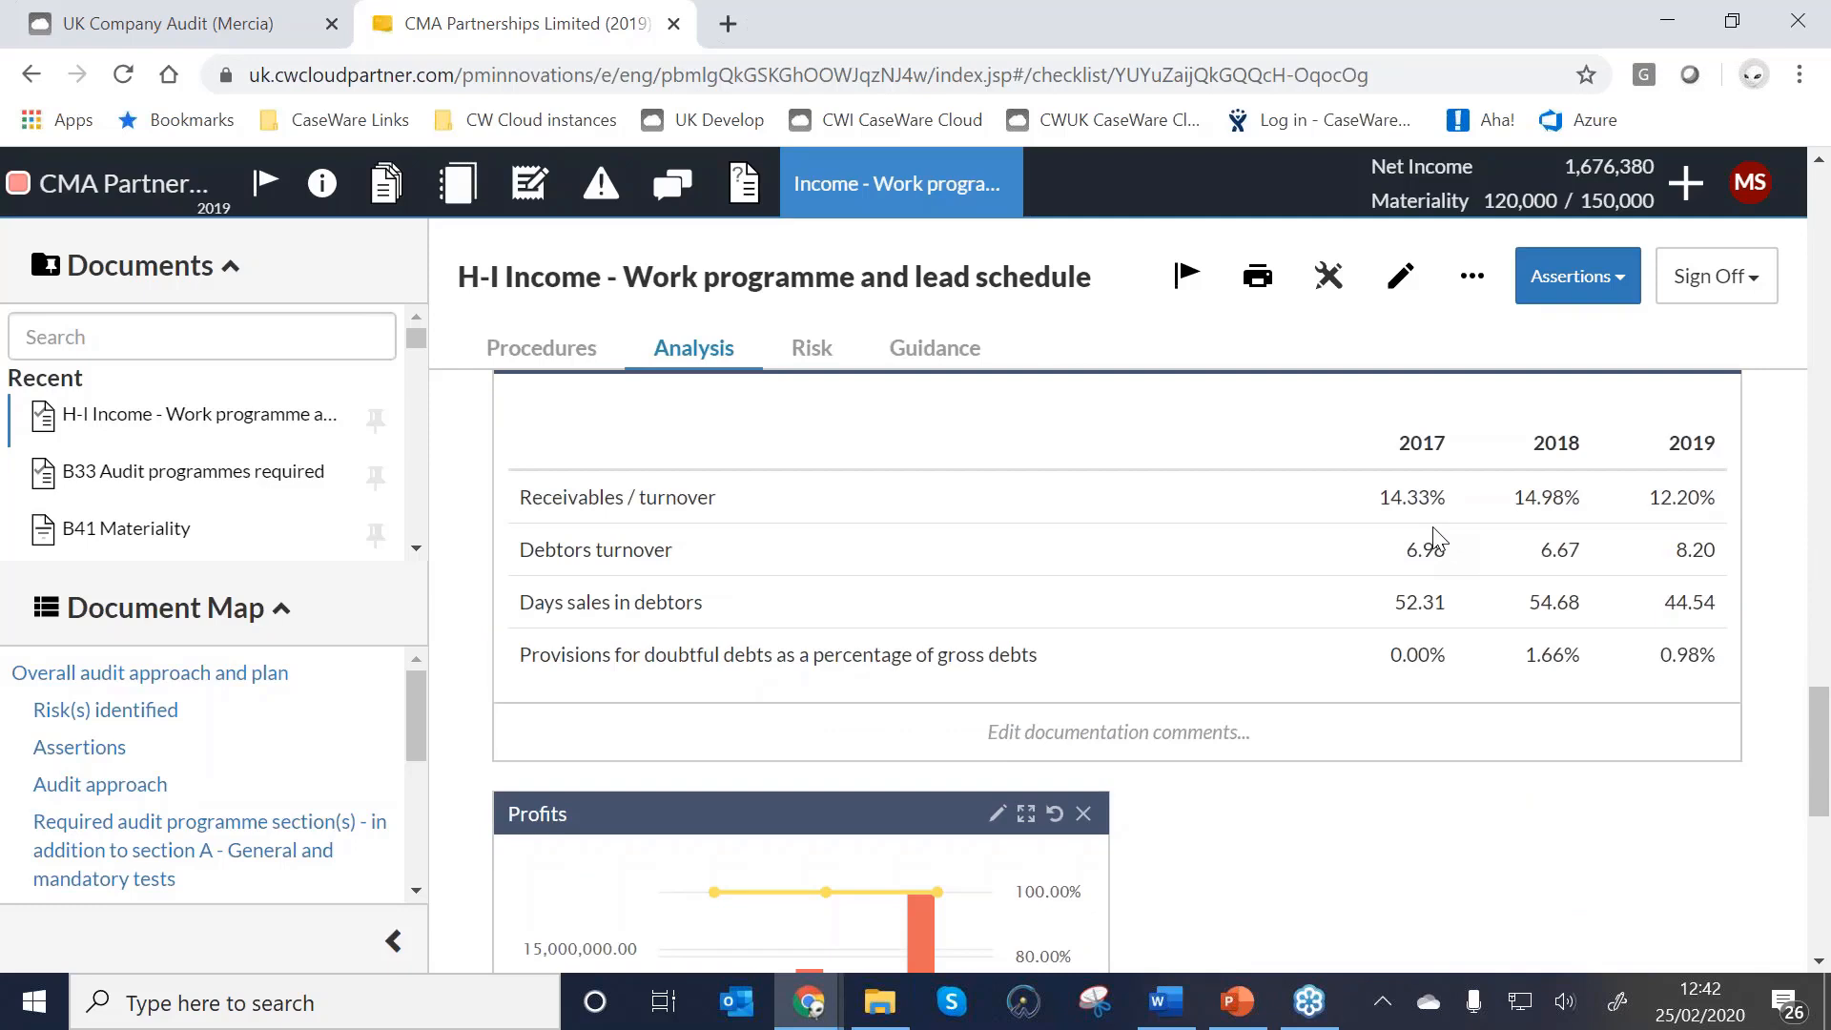
pyautogui.scroll(-3, 1436, 539)
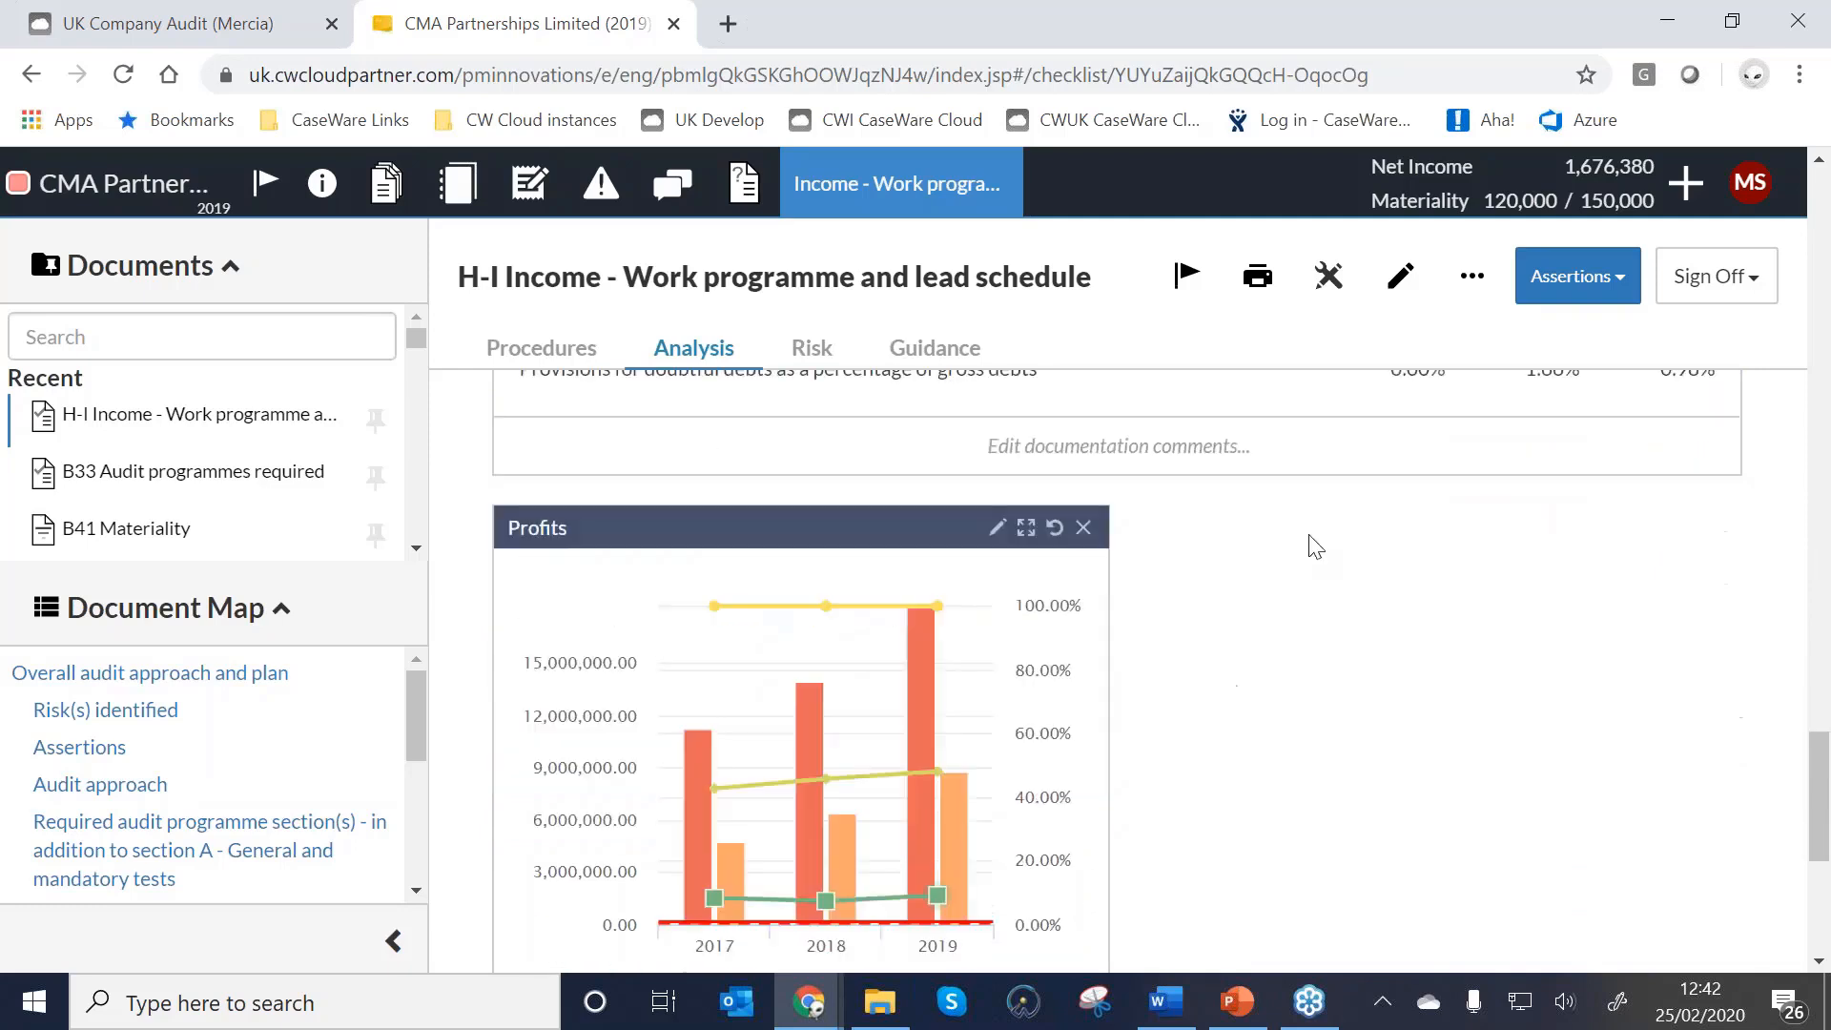
# Remove the Turnover series from the Profits chart.
pyautogui.click(1000, 529)
pyautogui.scroll(1, 1109, 754)
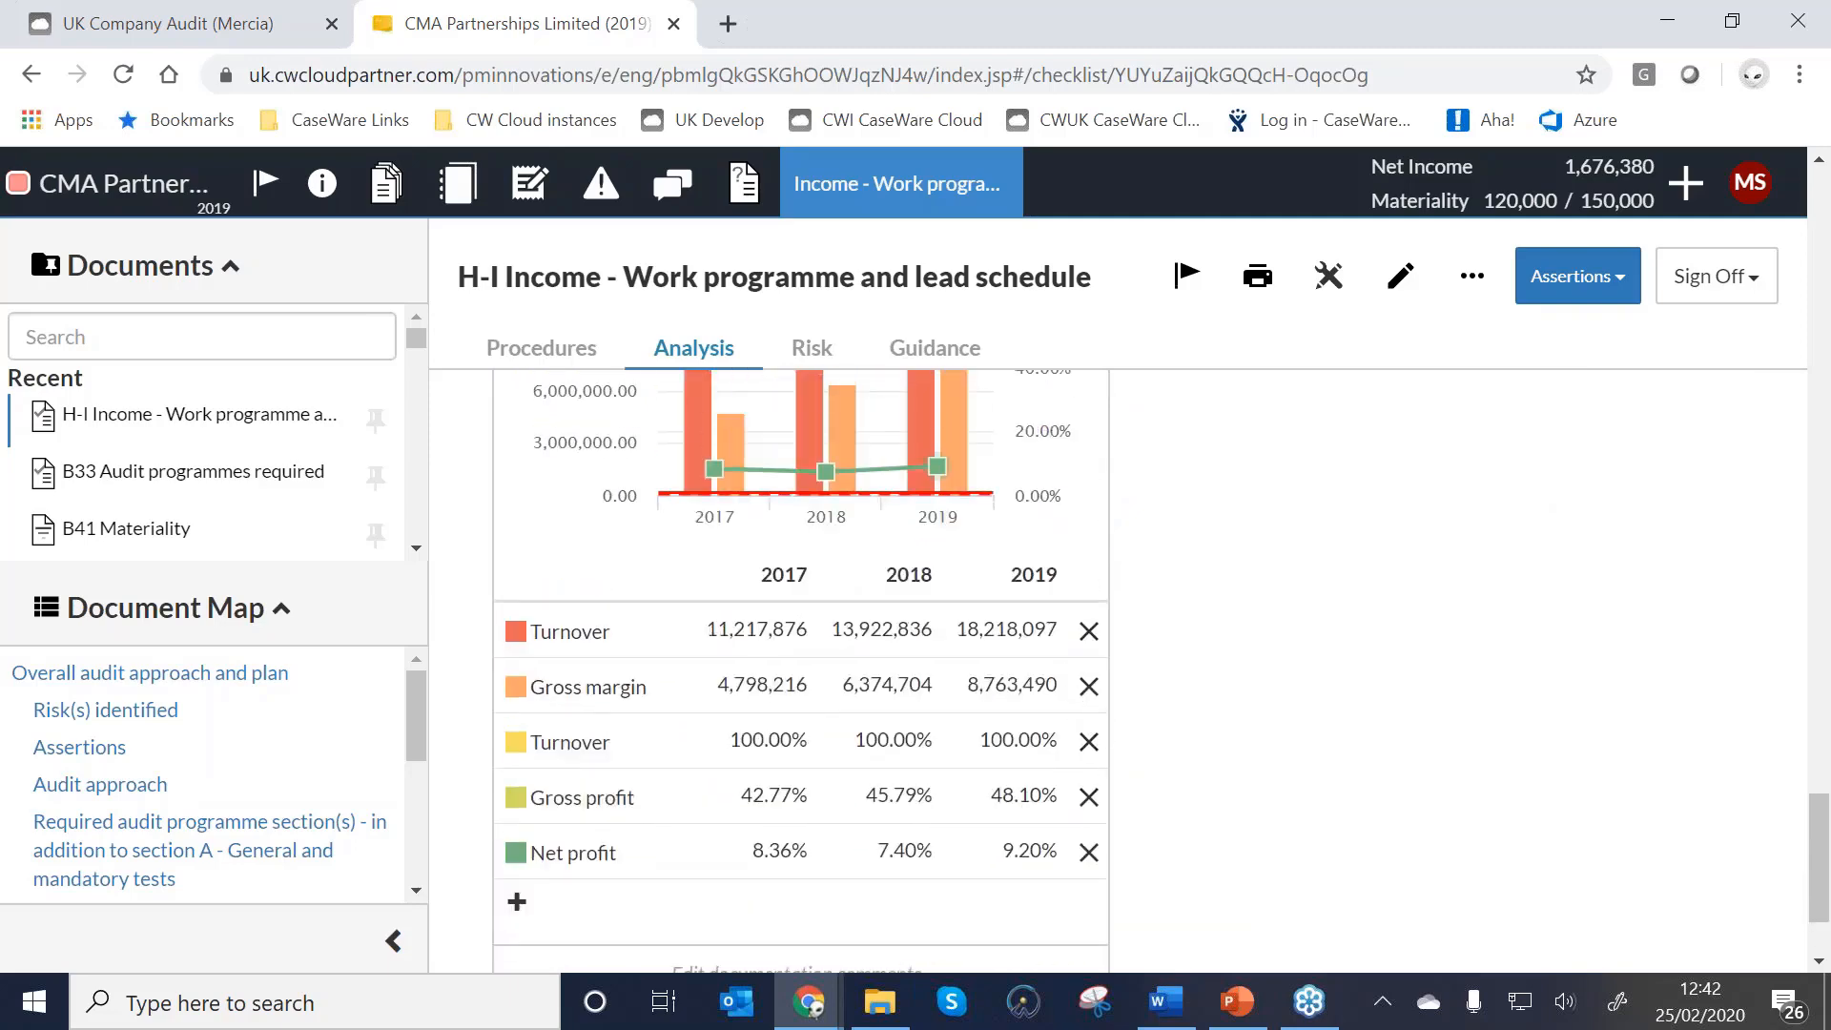
pyautogui.click(1088, 630)
pyautogui.scroll(1, 1683, 760)
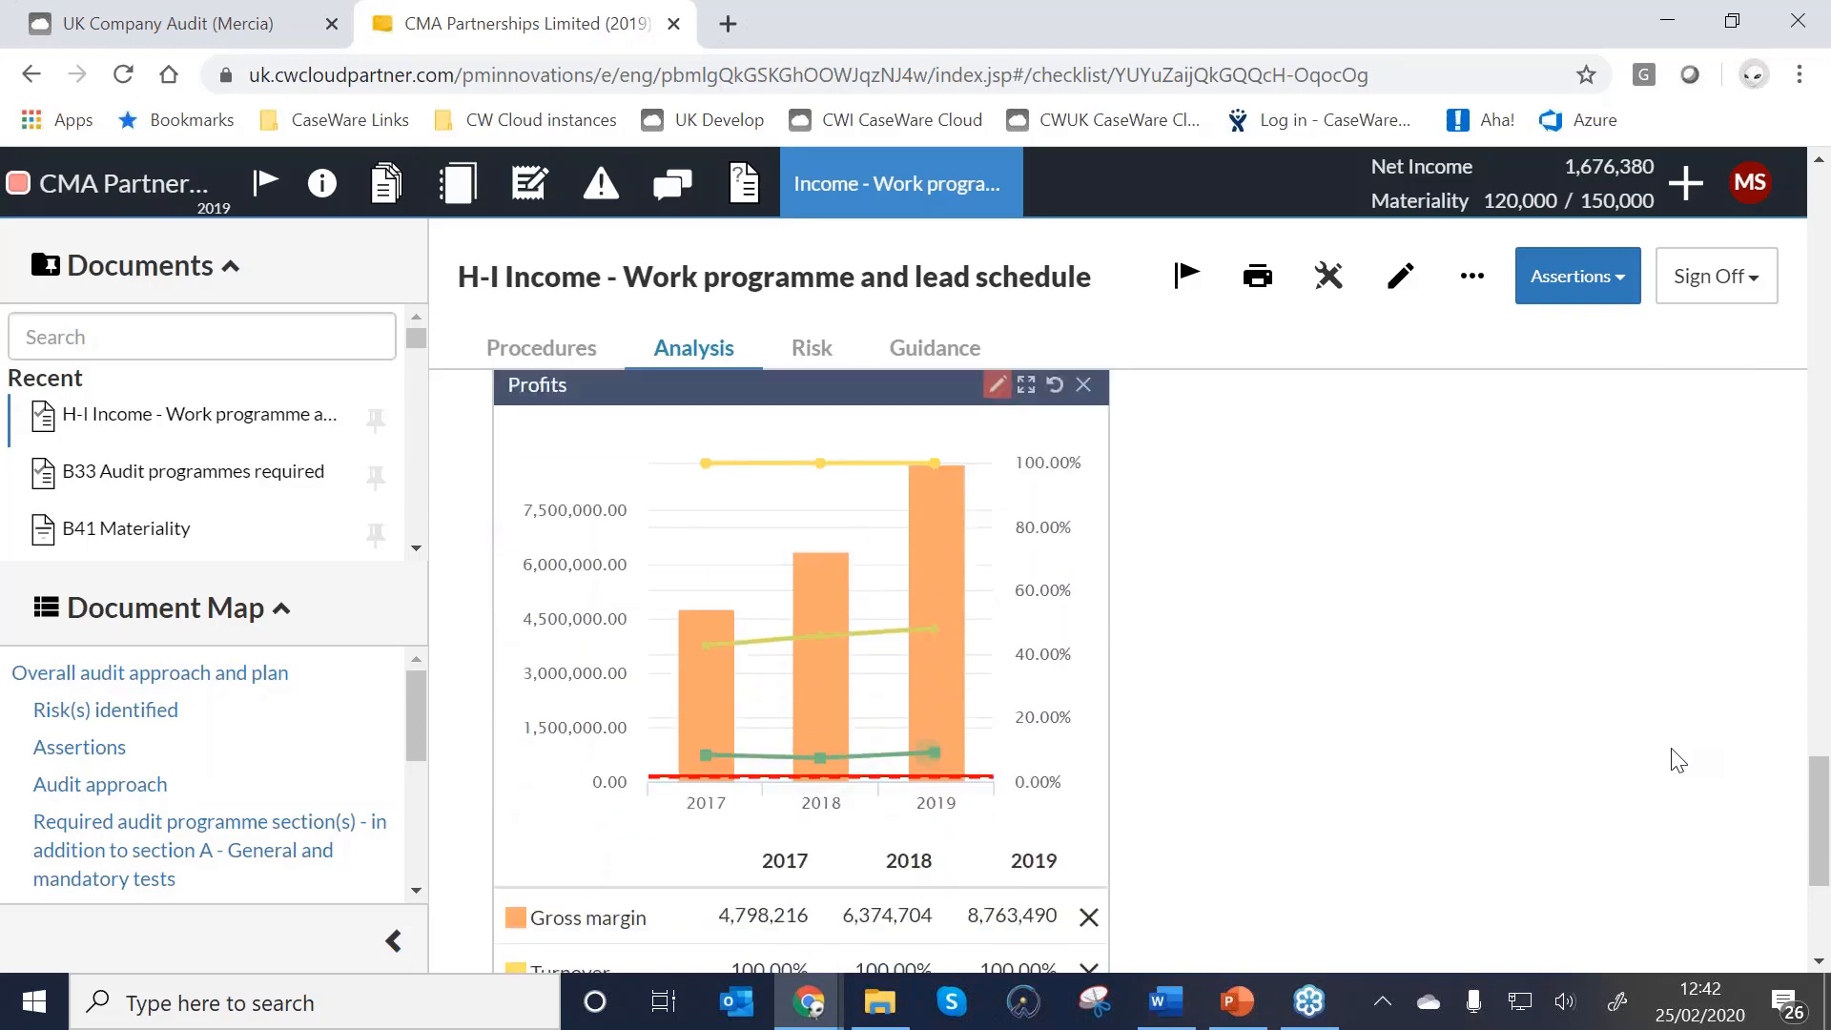
pyautogui.scroll(-3, 1674, 757)
# Add Accounts receivable to the Profits chart's ratios.
pyautogui.click(515, 725)
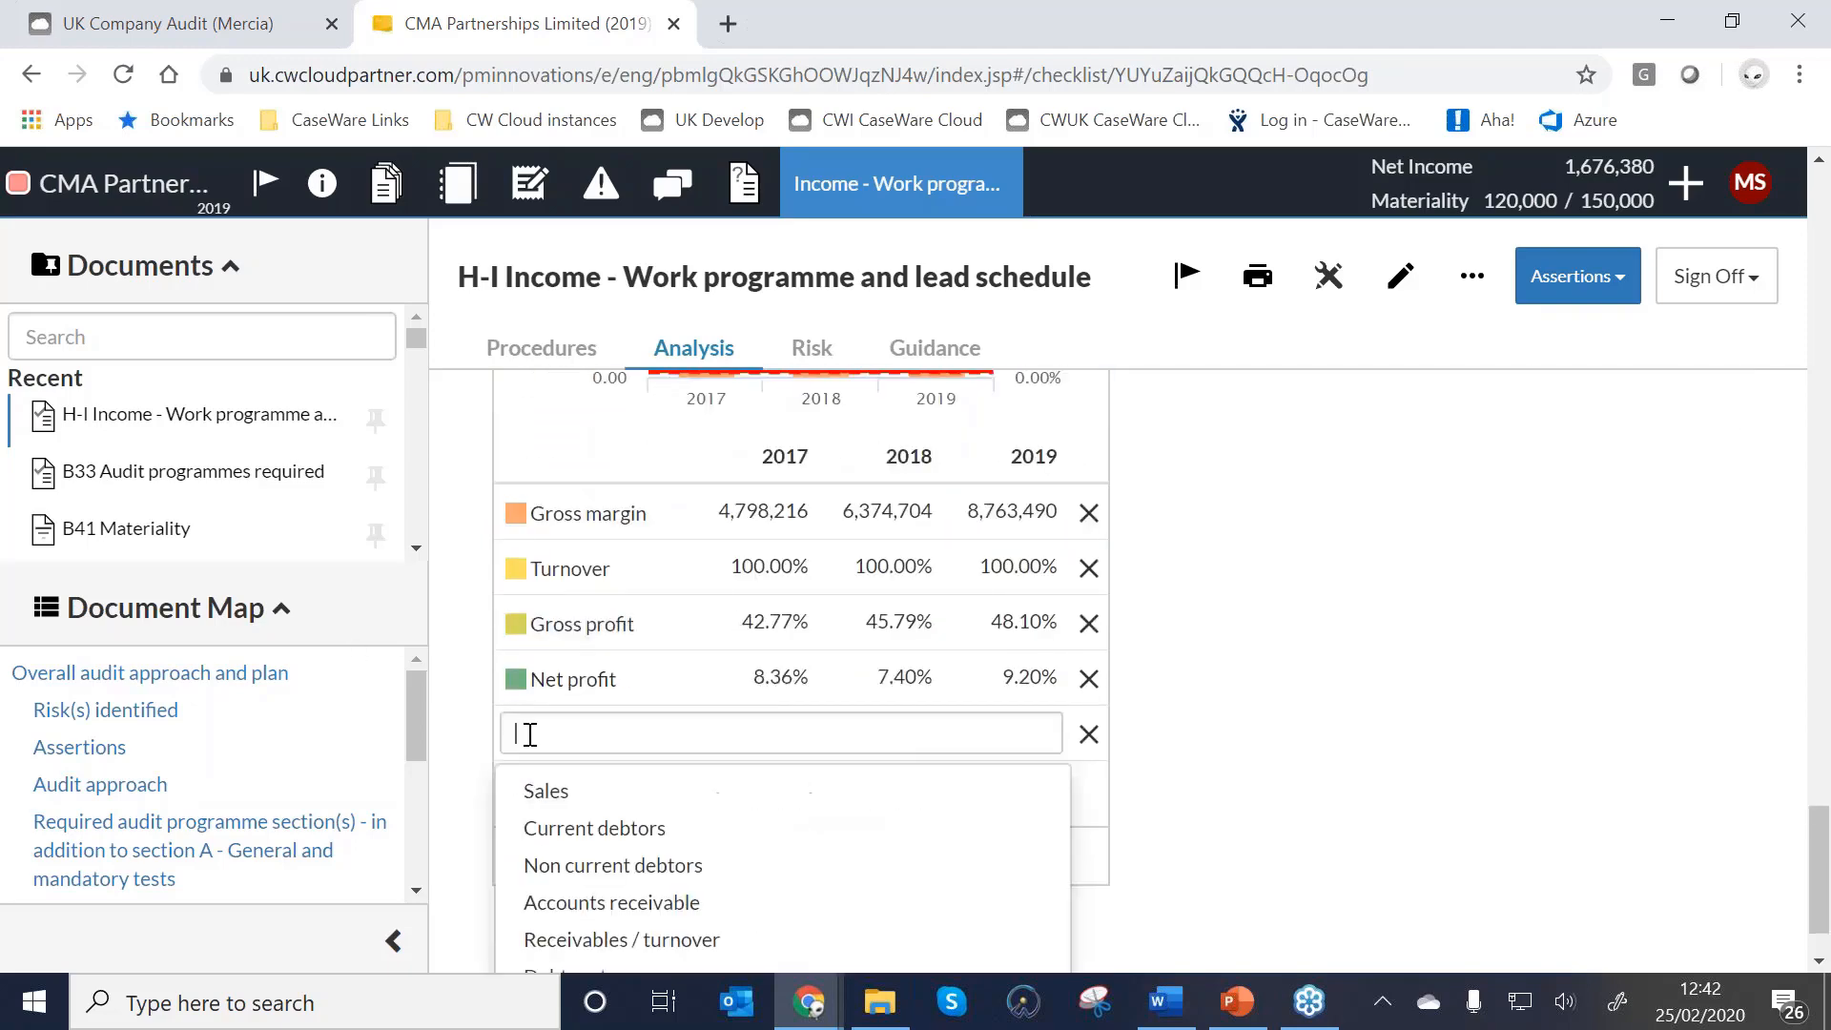
pyautogui.scroll(-1, 668, 820)
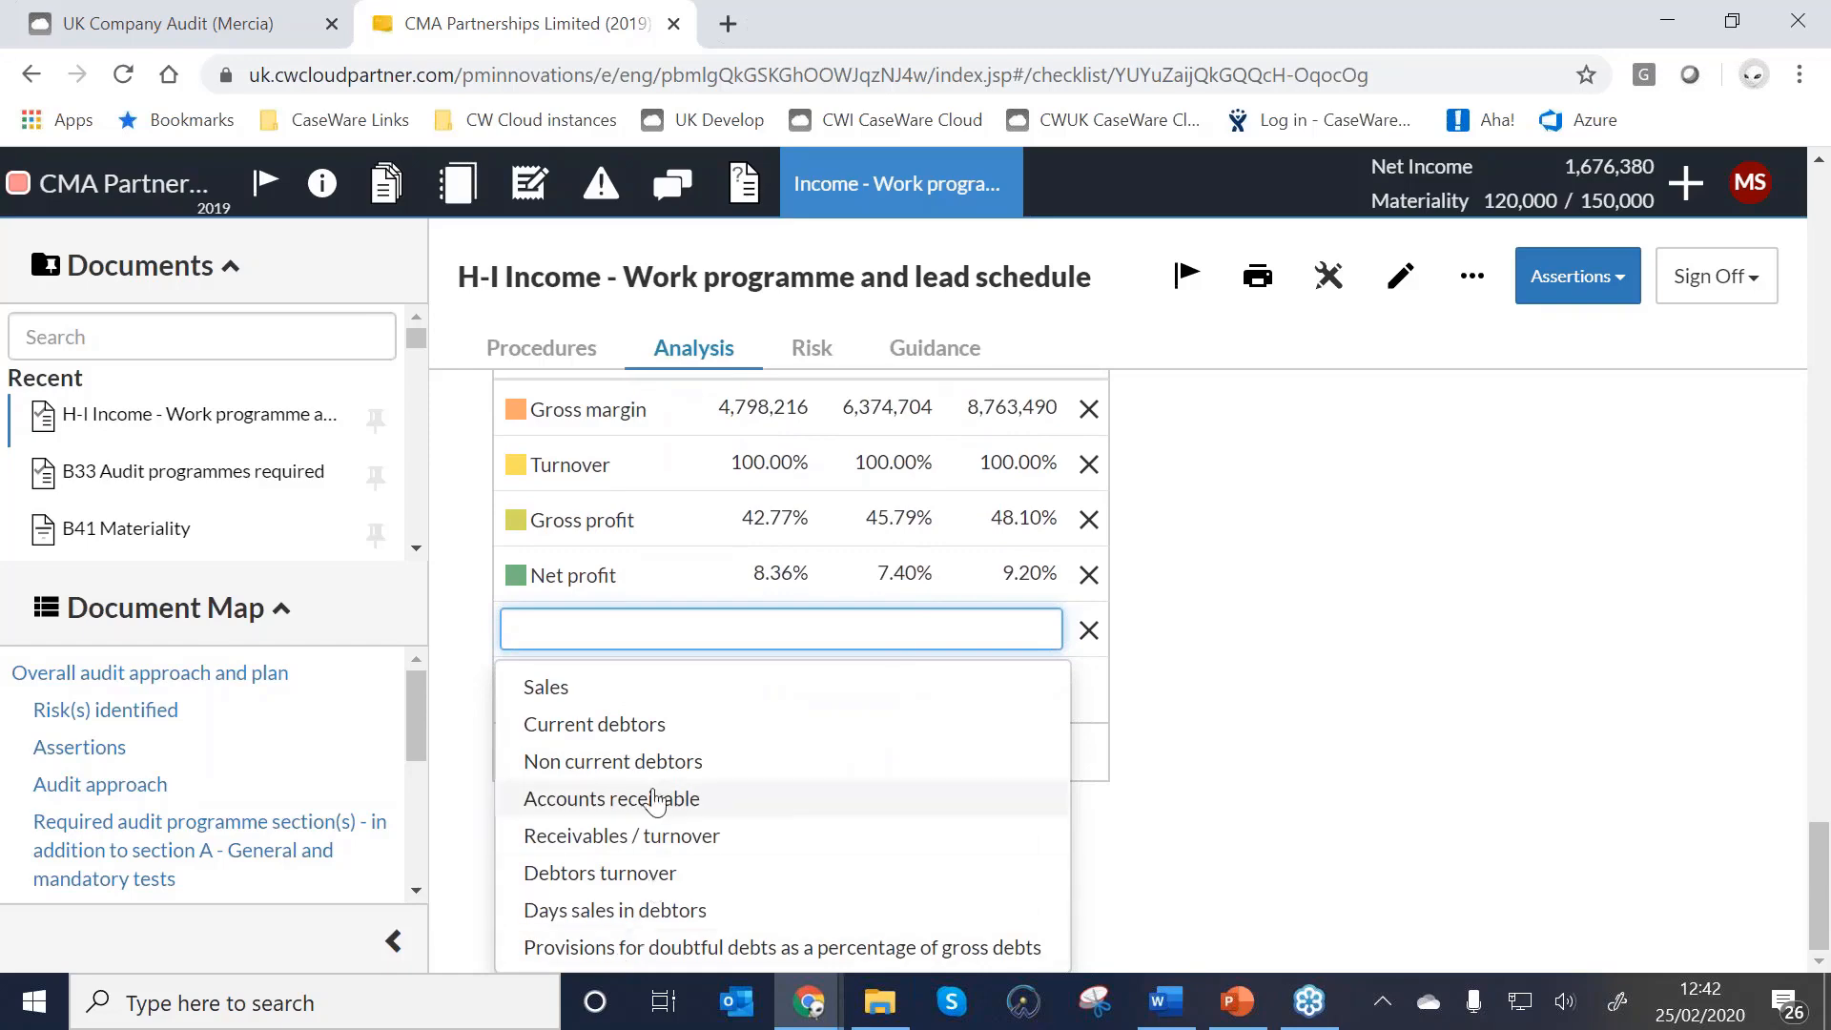
pyautogui.click(584, 799)
pyautogui.scroll(5, 1104, 524)
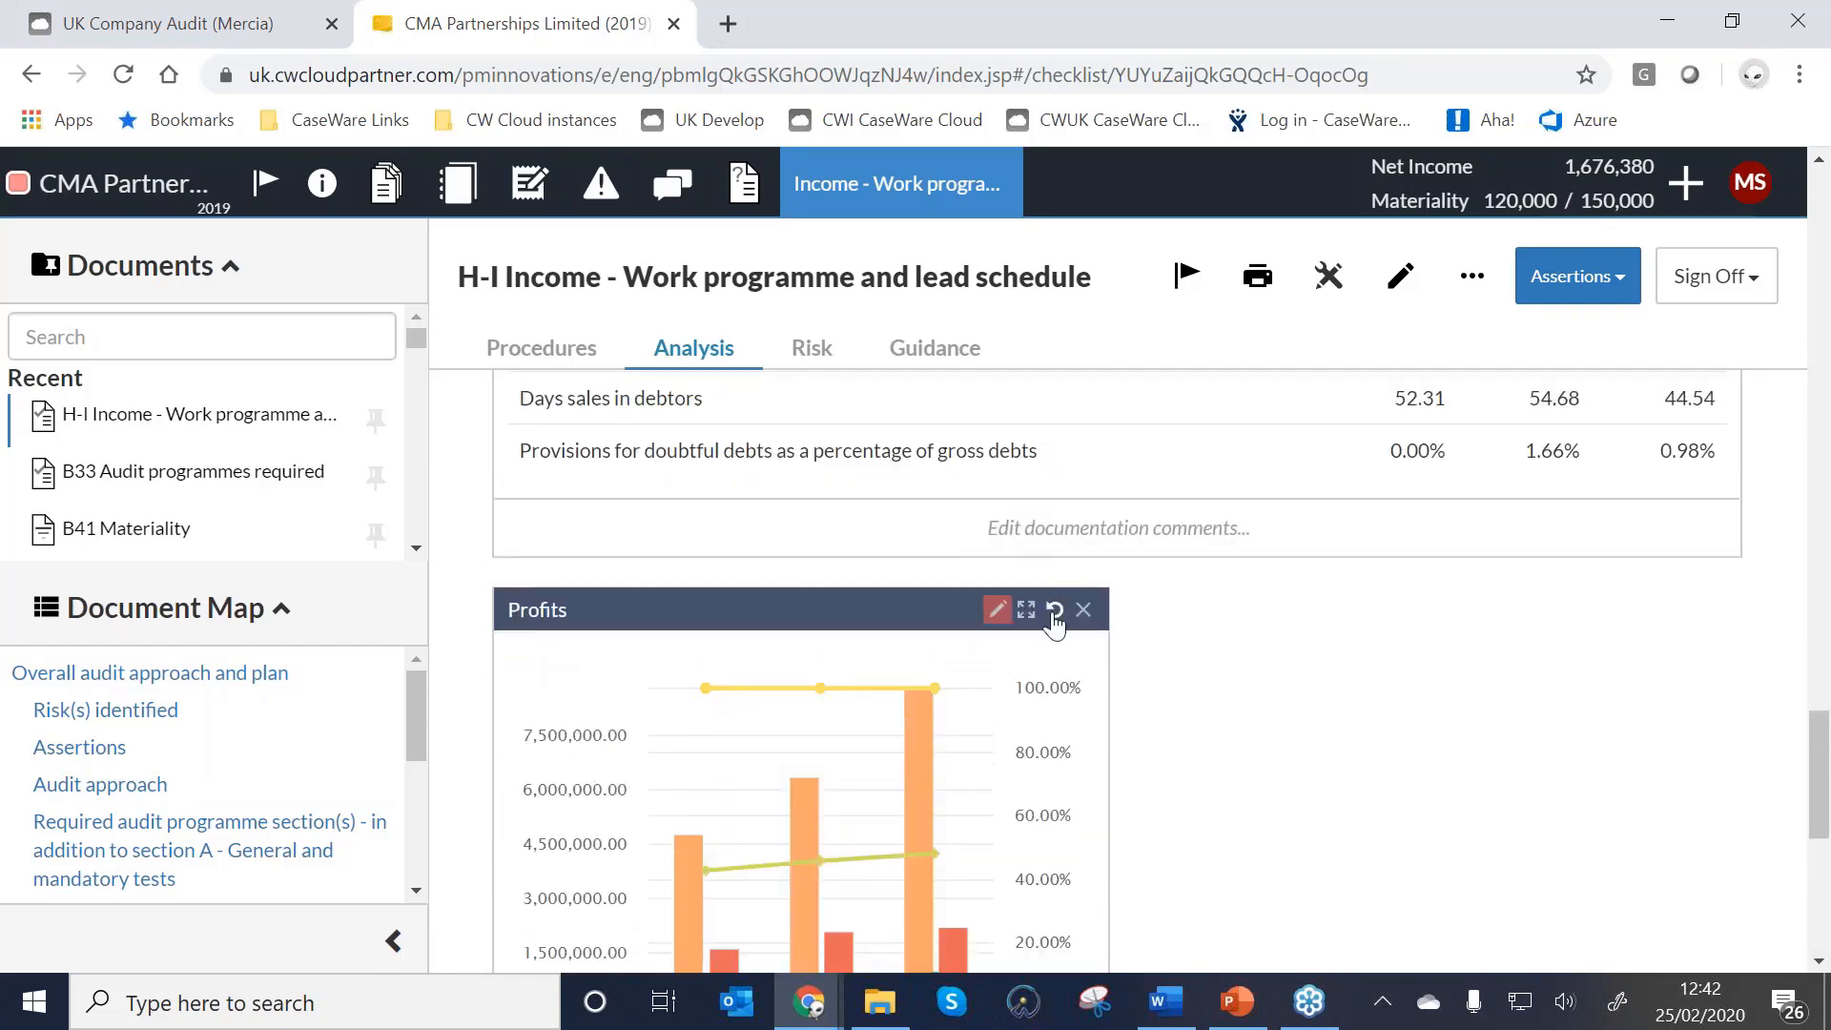
# Reset the Profits chart to its default series, rescaled to 15,000,000.
pyautogui.click(1056, 613)
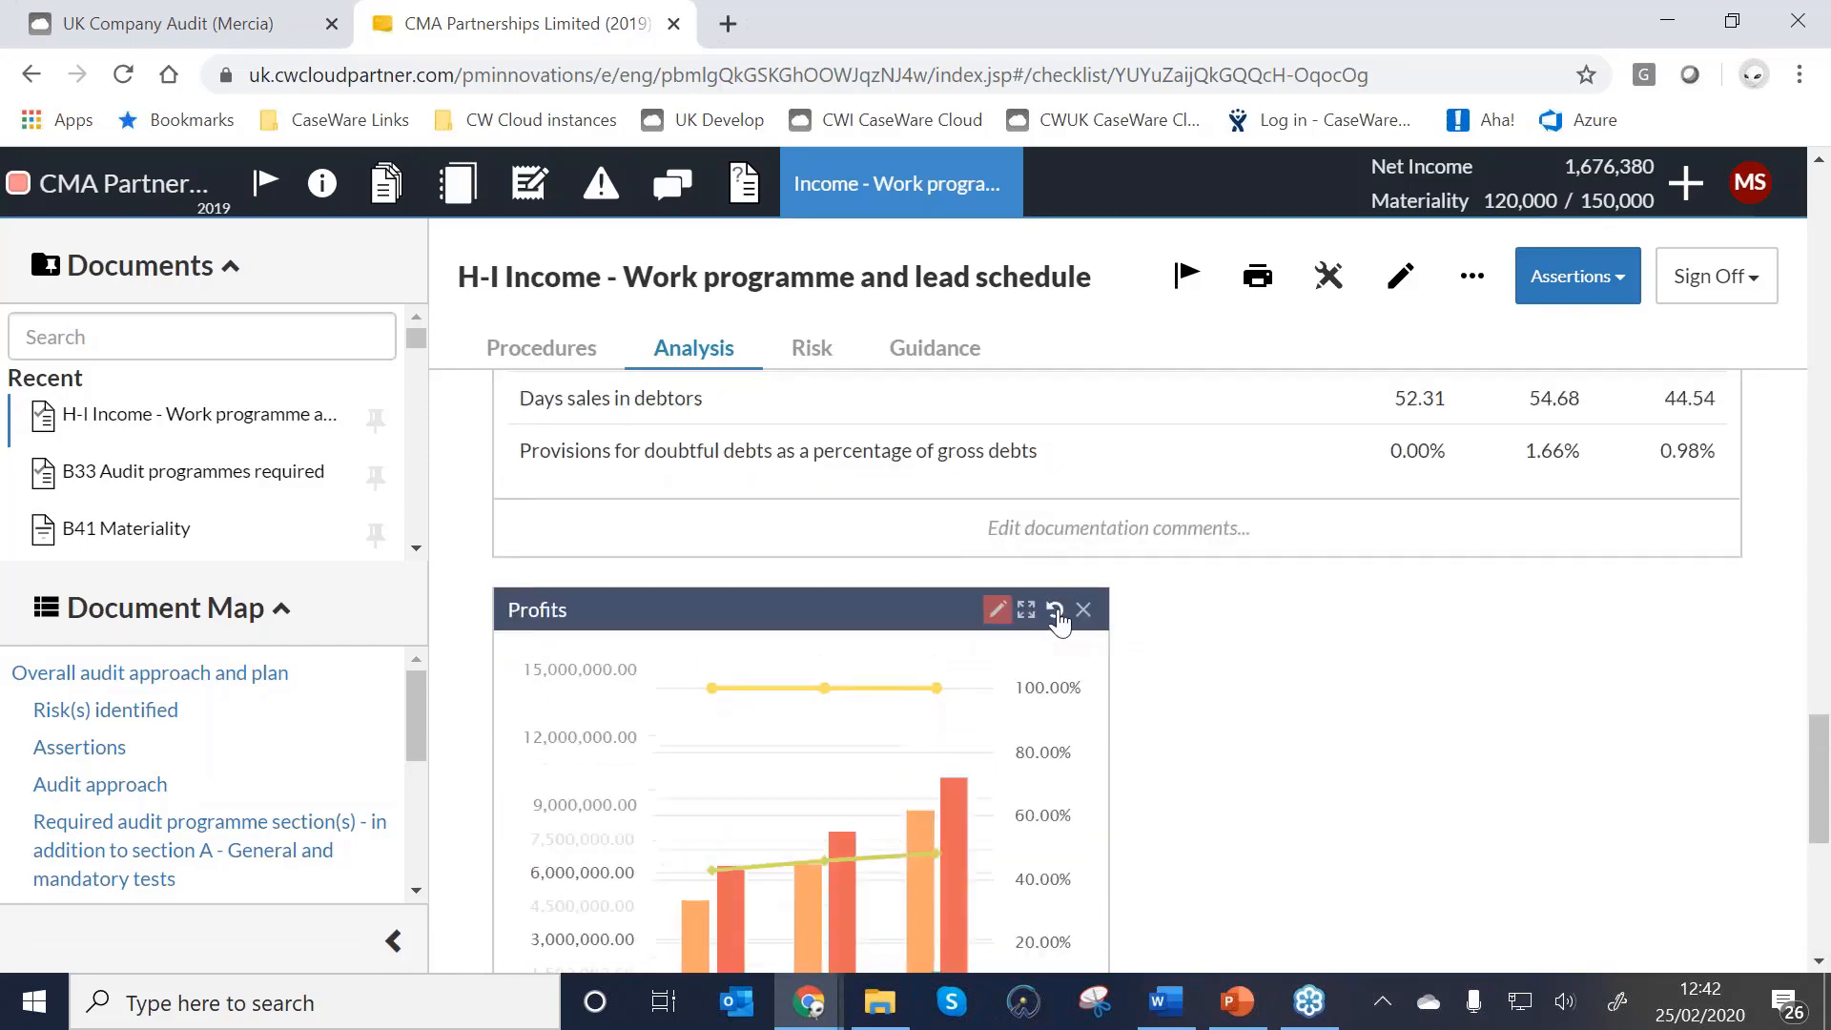
pyautogui.scroll(3, 1343, 851)
pyautogui.scroll(-3, 1344, 851)
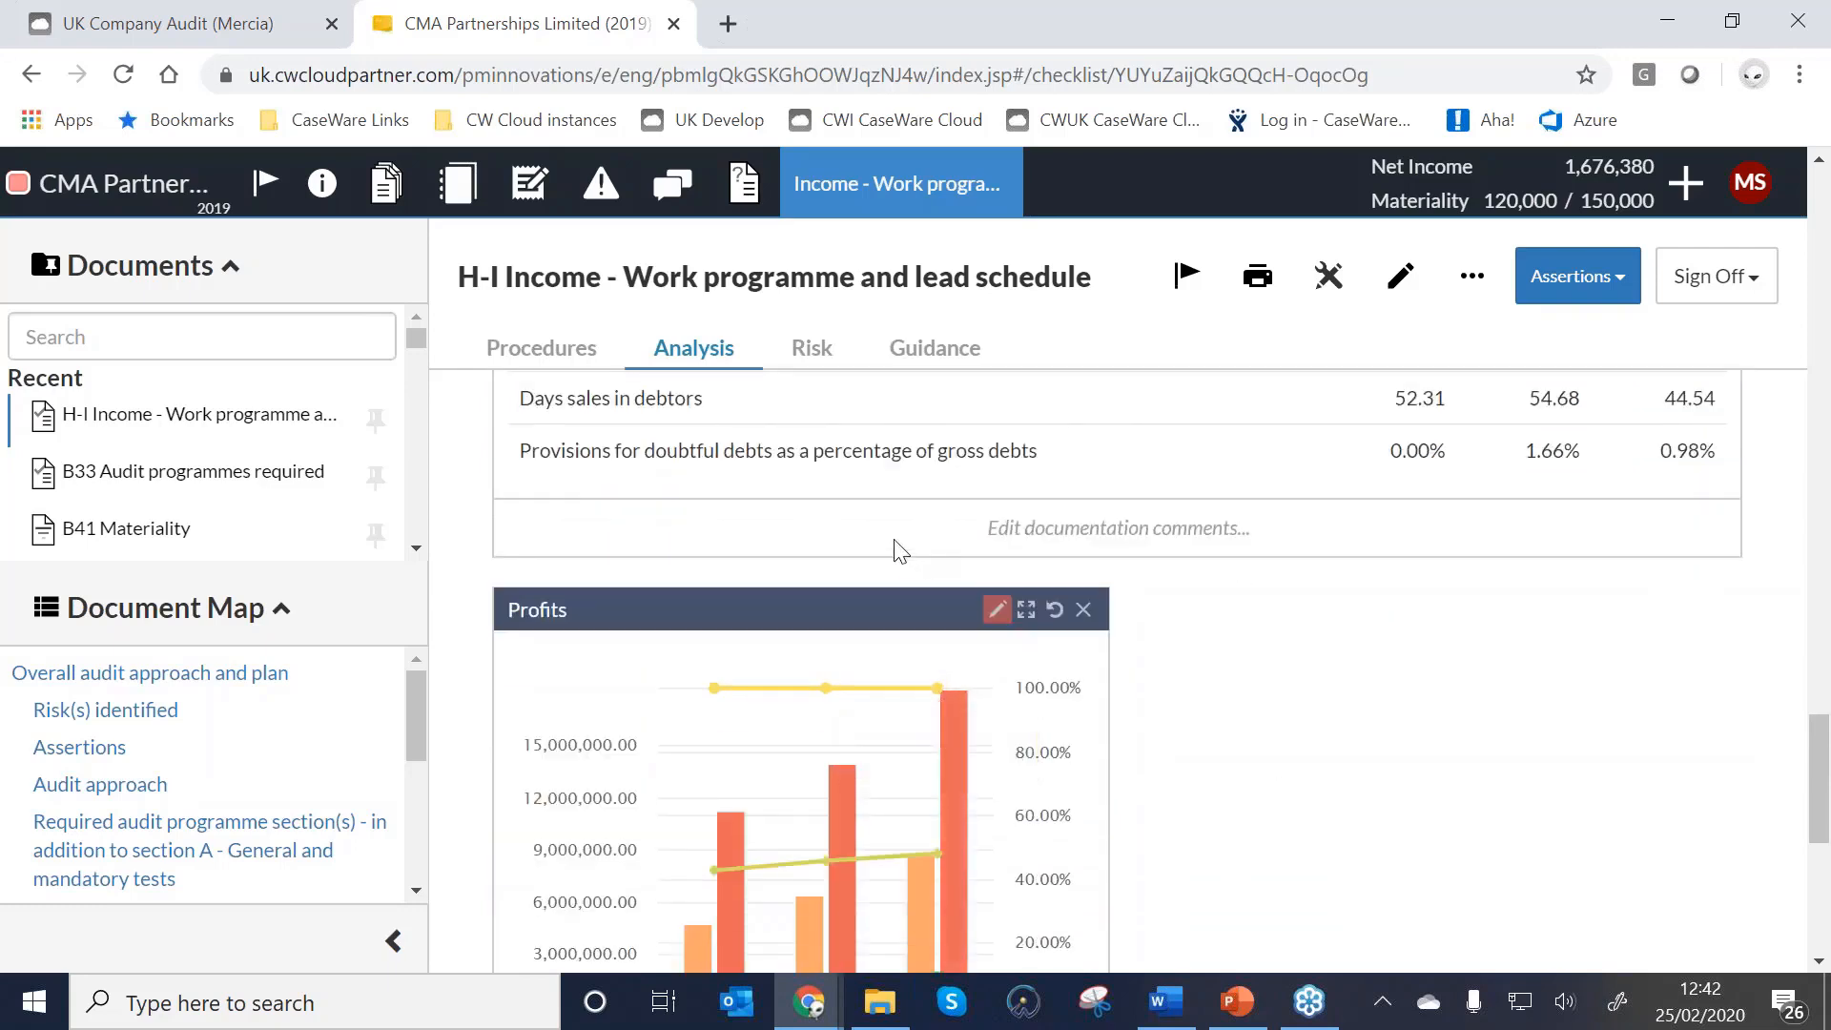
# Review the Income risk assessment, then view the engagement's list of significant risks.
pyautogui.click(806, 356)
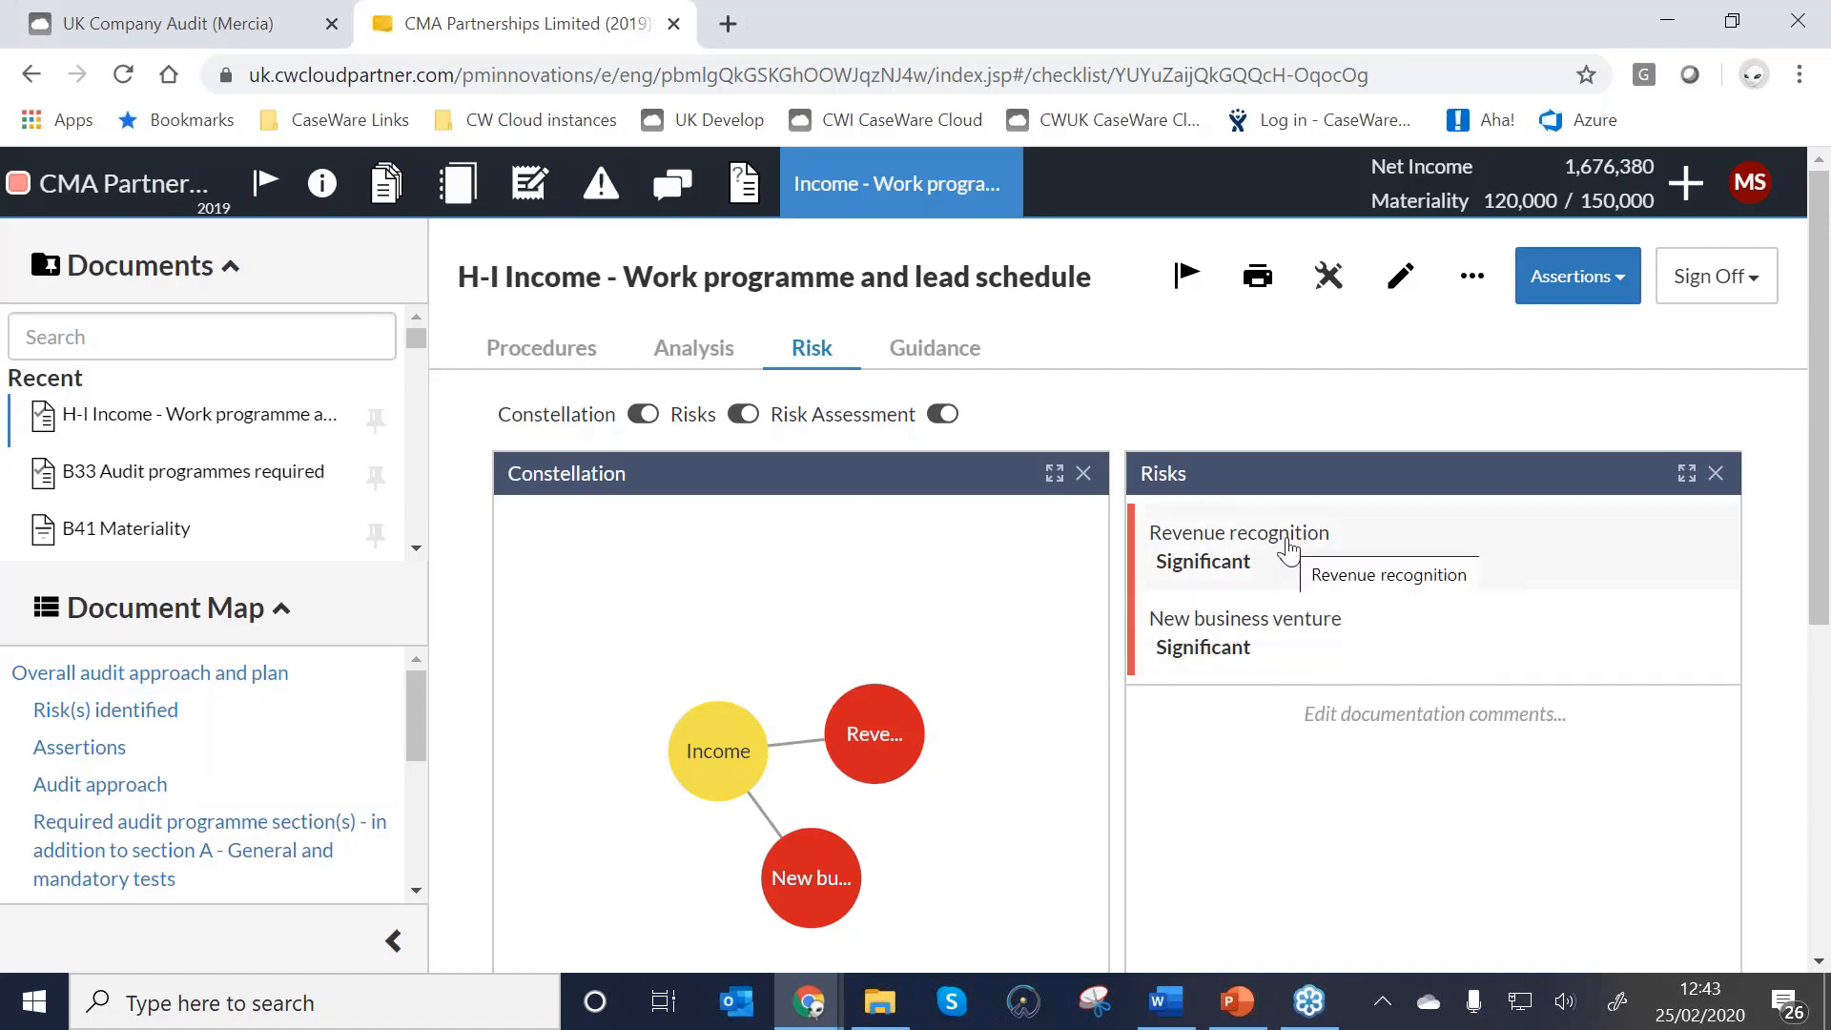
pyautogui.scroll(-5, 1288, 545)
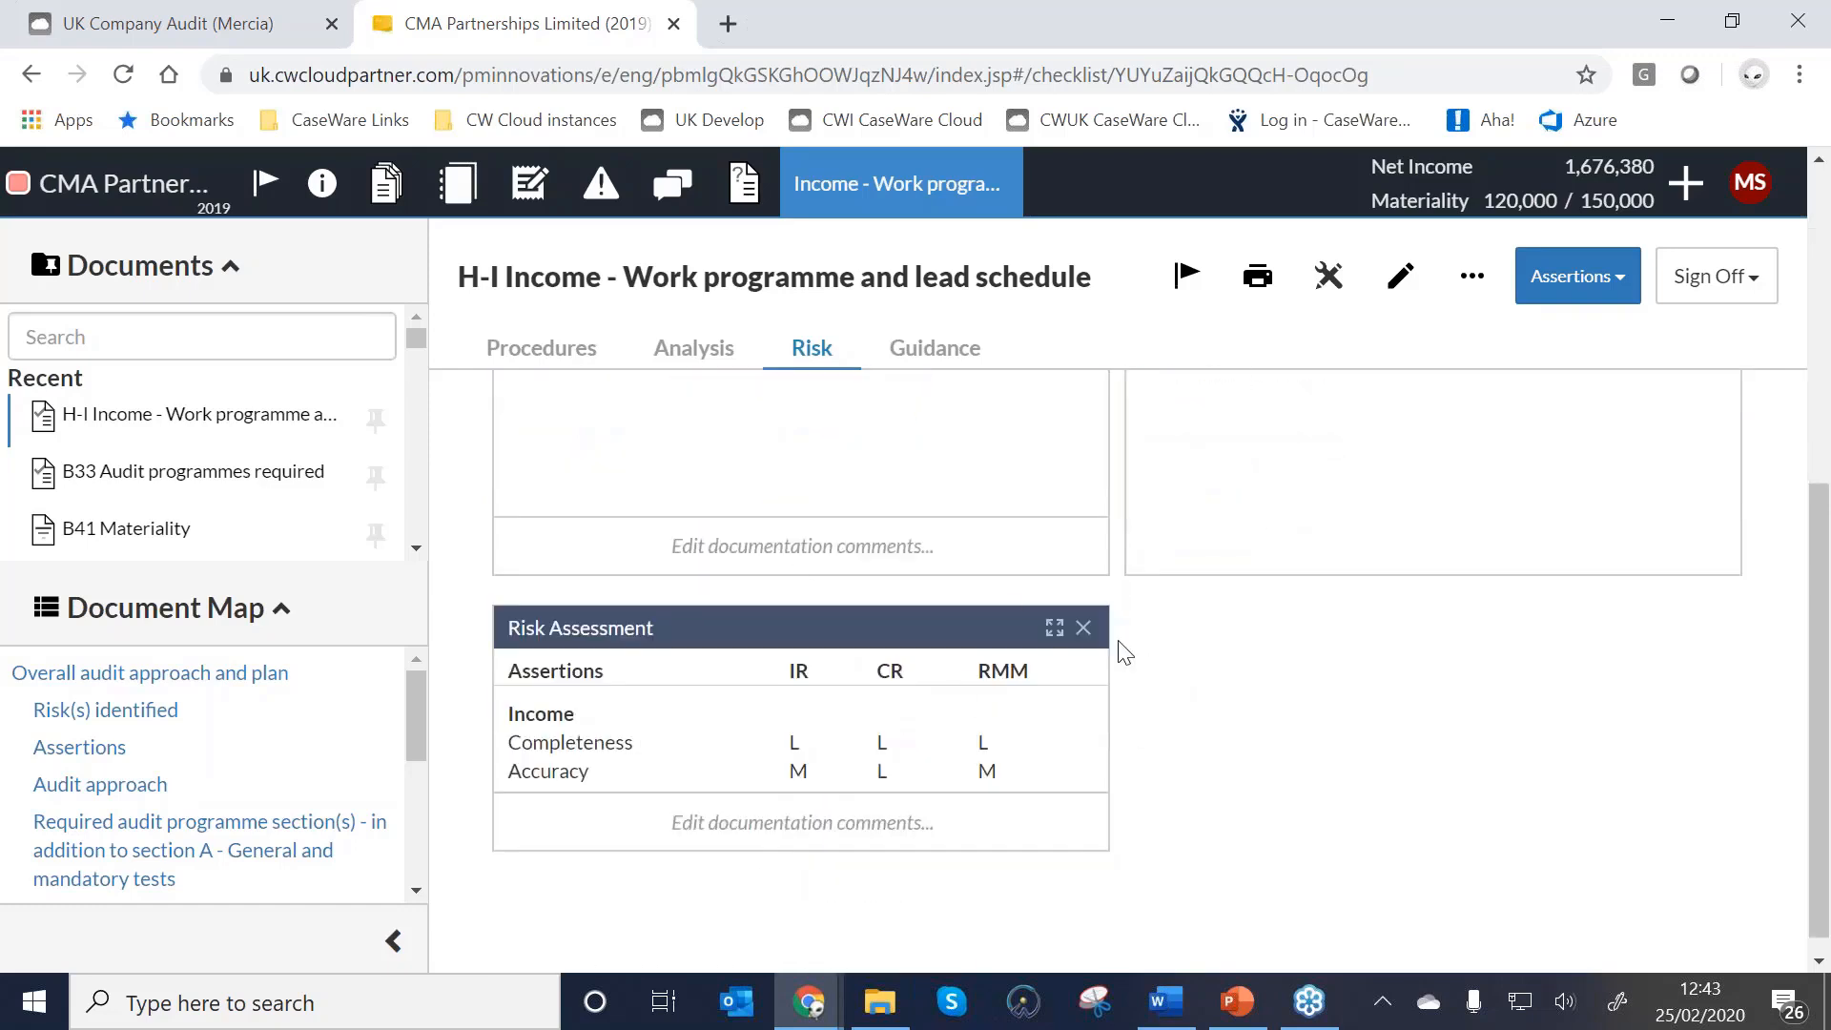
pyautogui.click(603, 186)
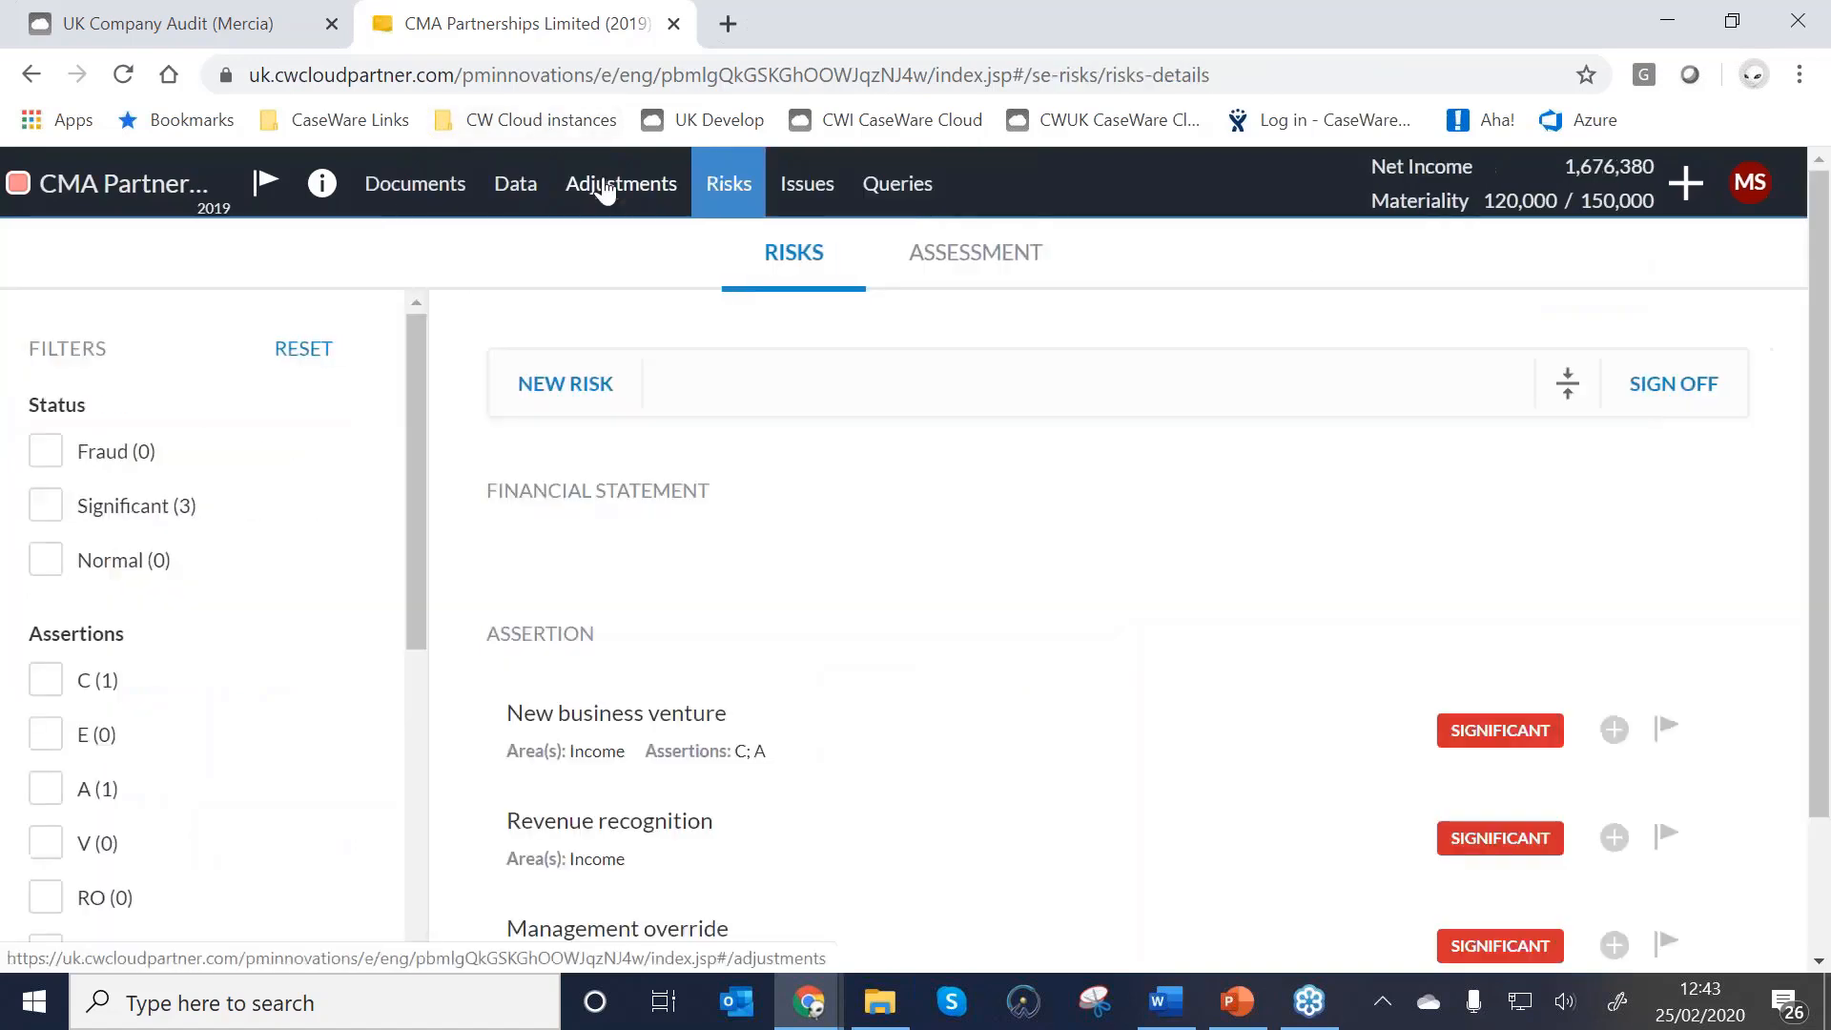
# Expand Income in the risk Assessment, showing final balance (18,220,108.00) and (30.82)% variance.
pyautogui.click(963, 254)
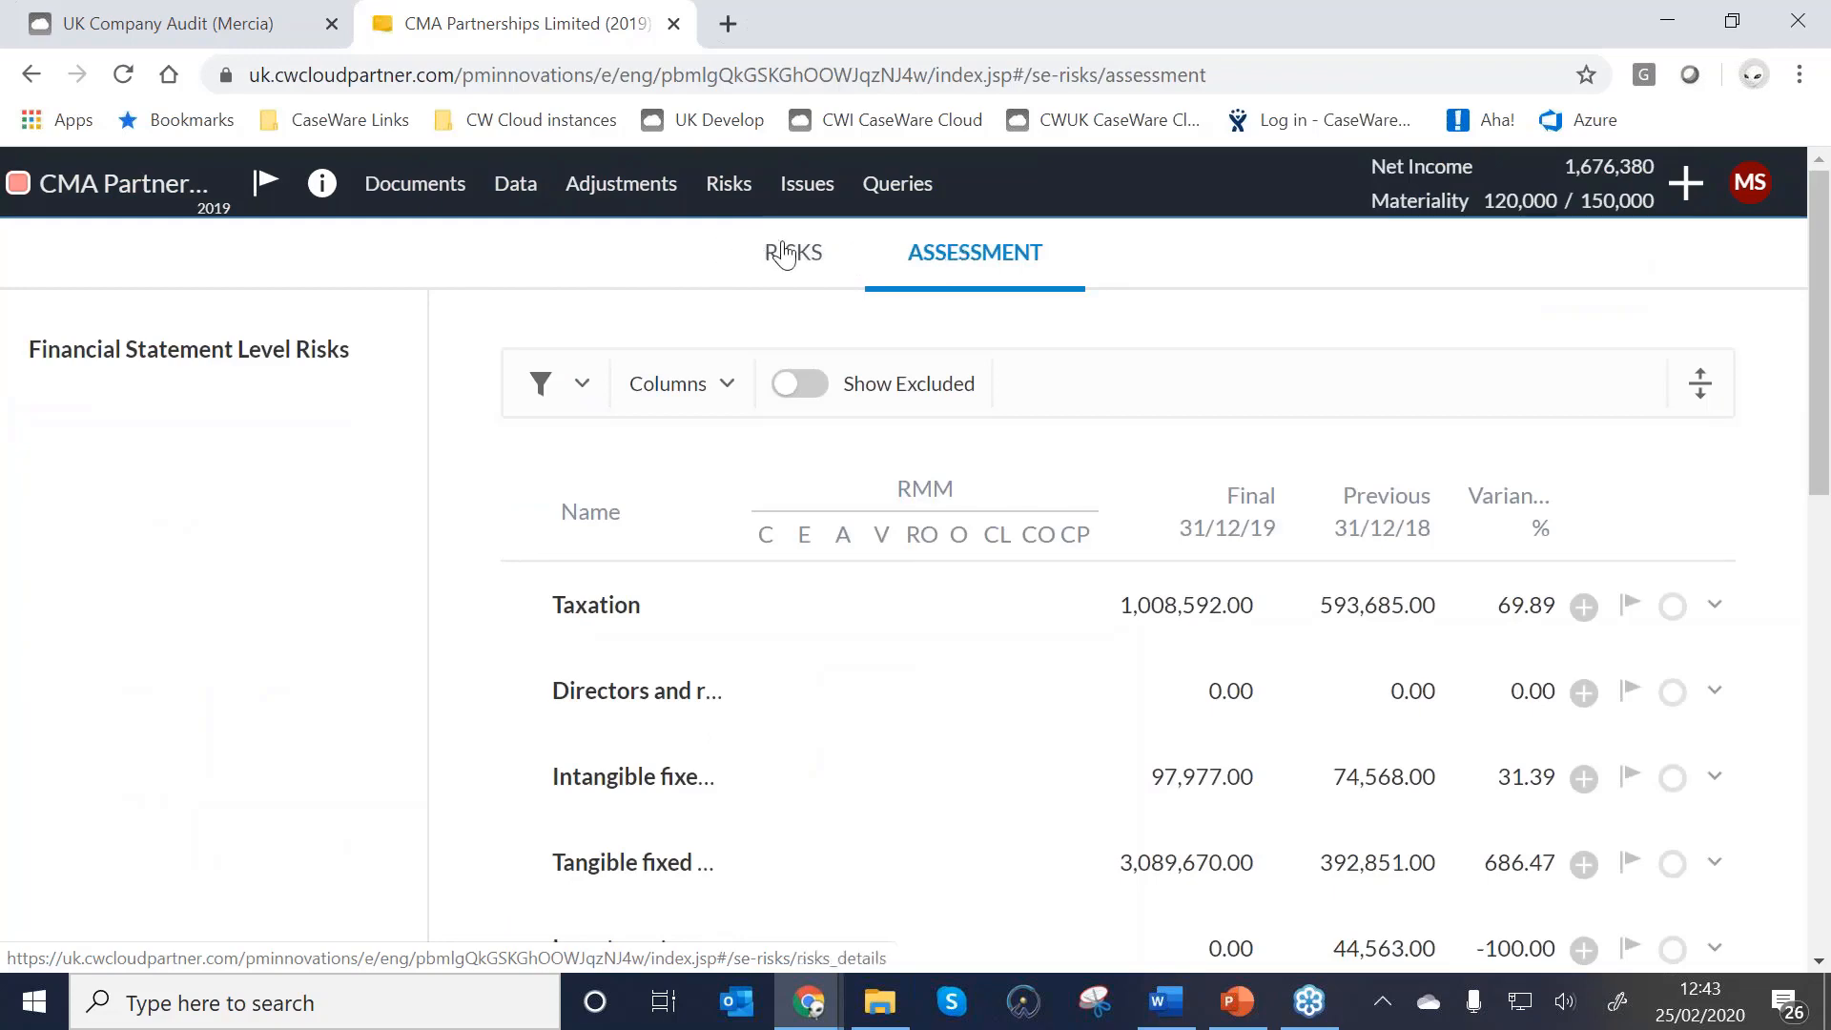
pyautogui.scroll(-5, 806, 302)
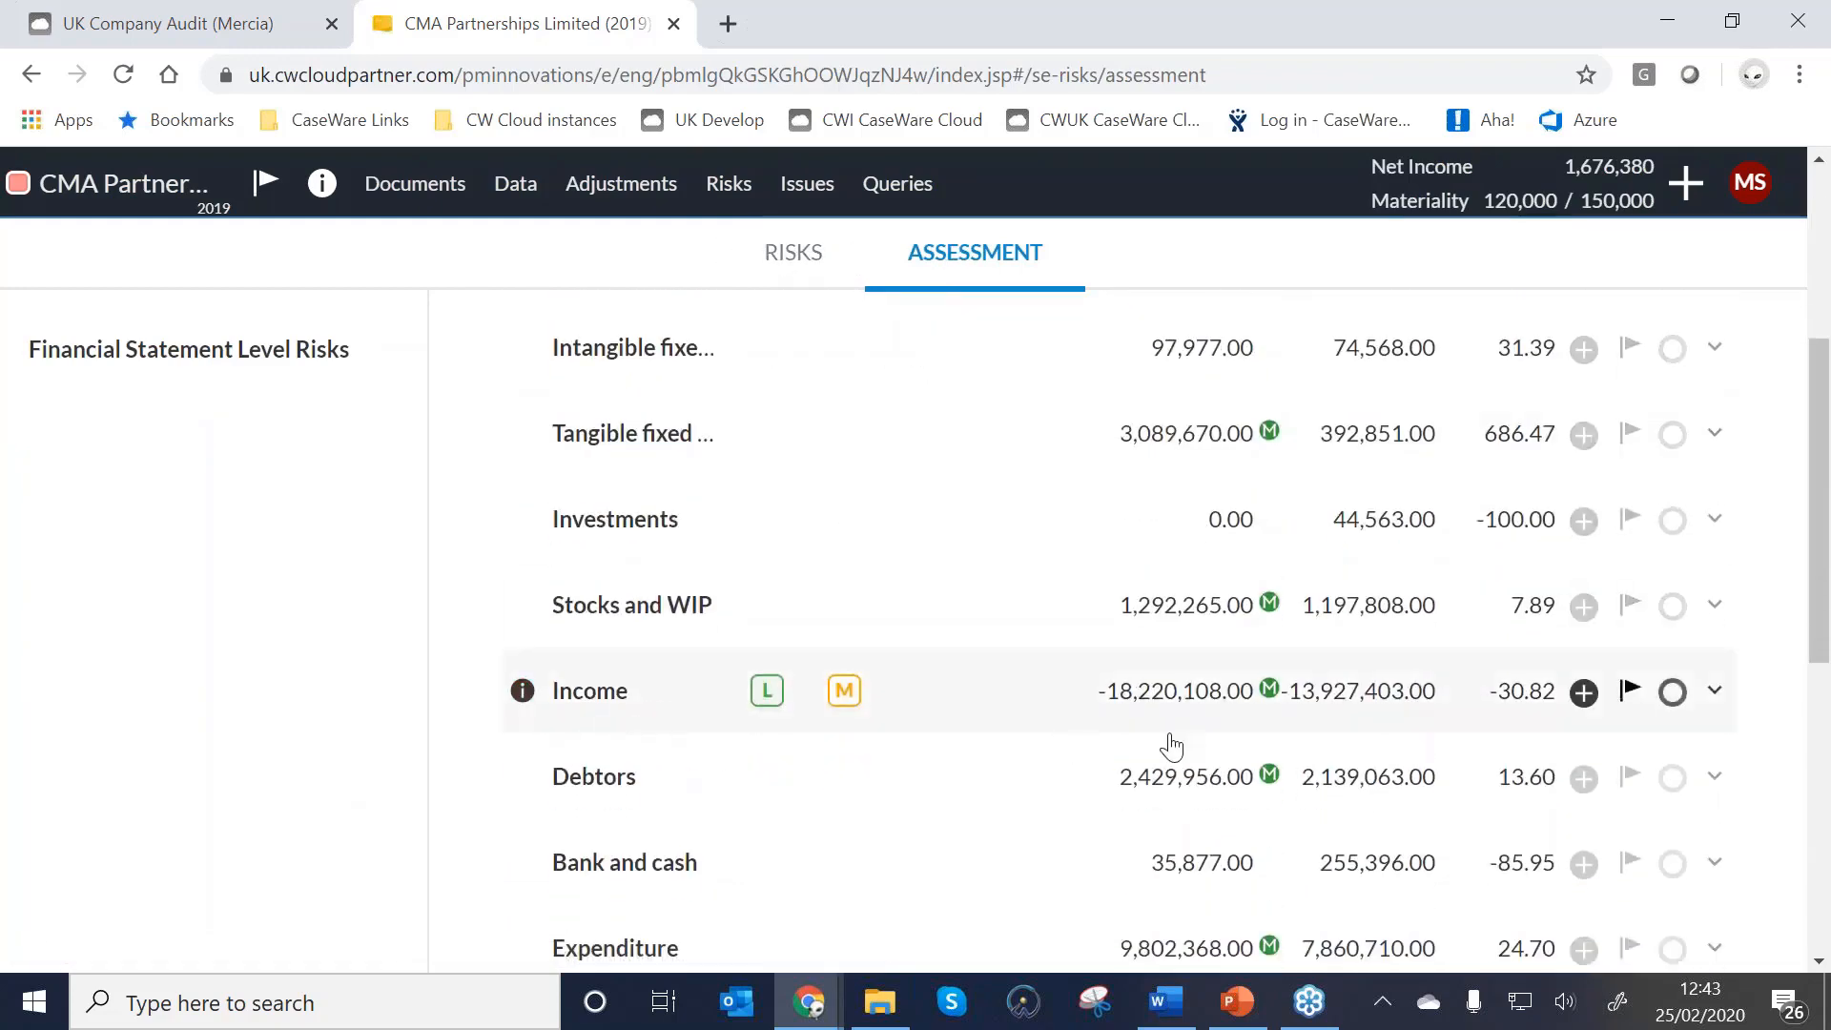
pyautogui.click(1096, 701)
pyautogui.scroll(-3, 654, 704)
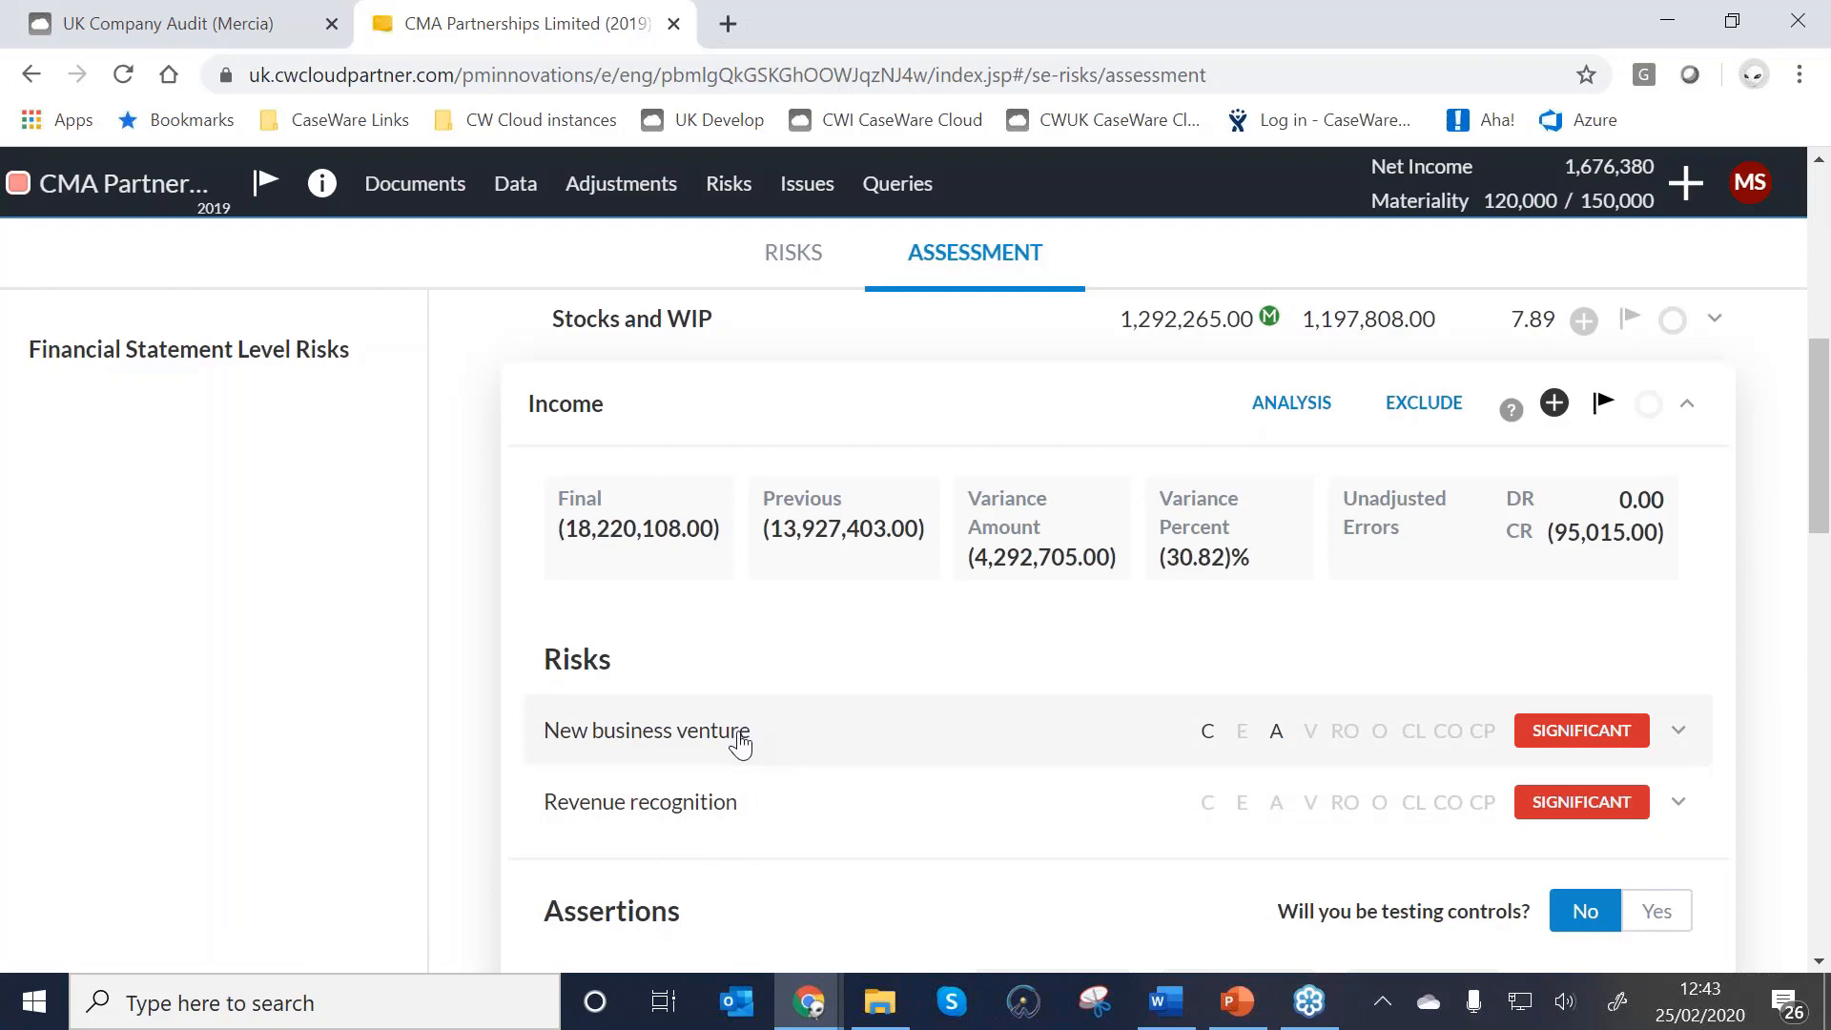
pyautogui.scroll(-5, 1102, 750)
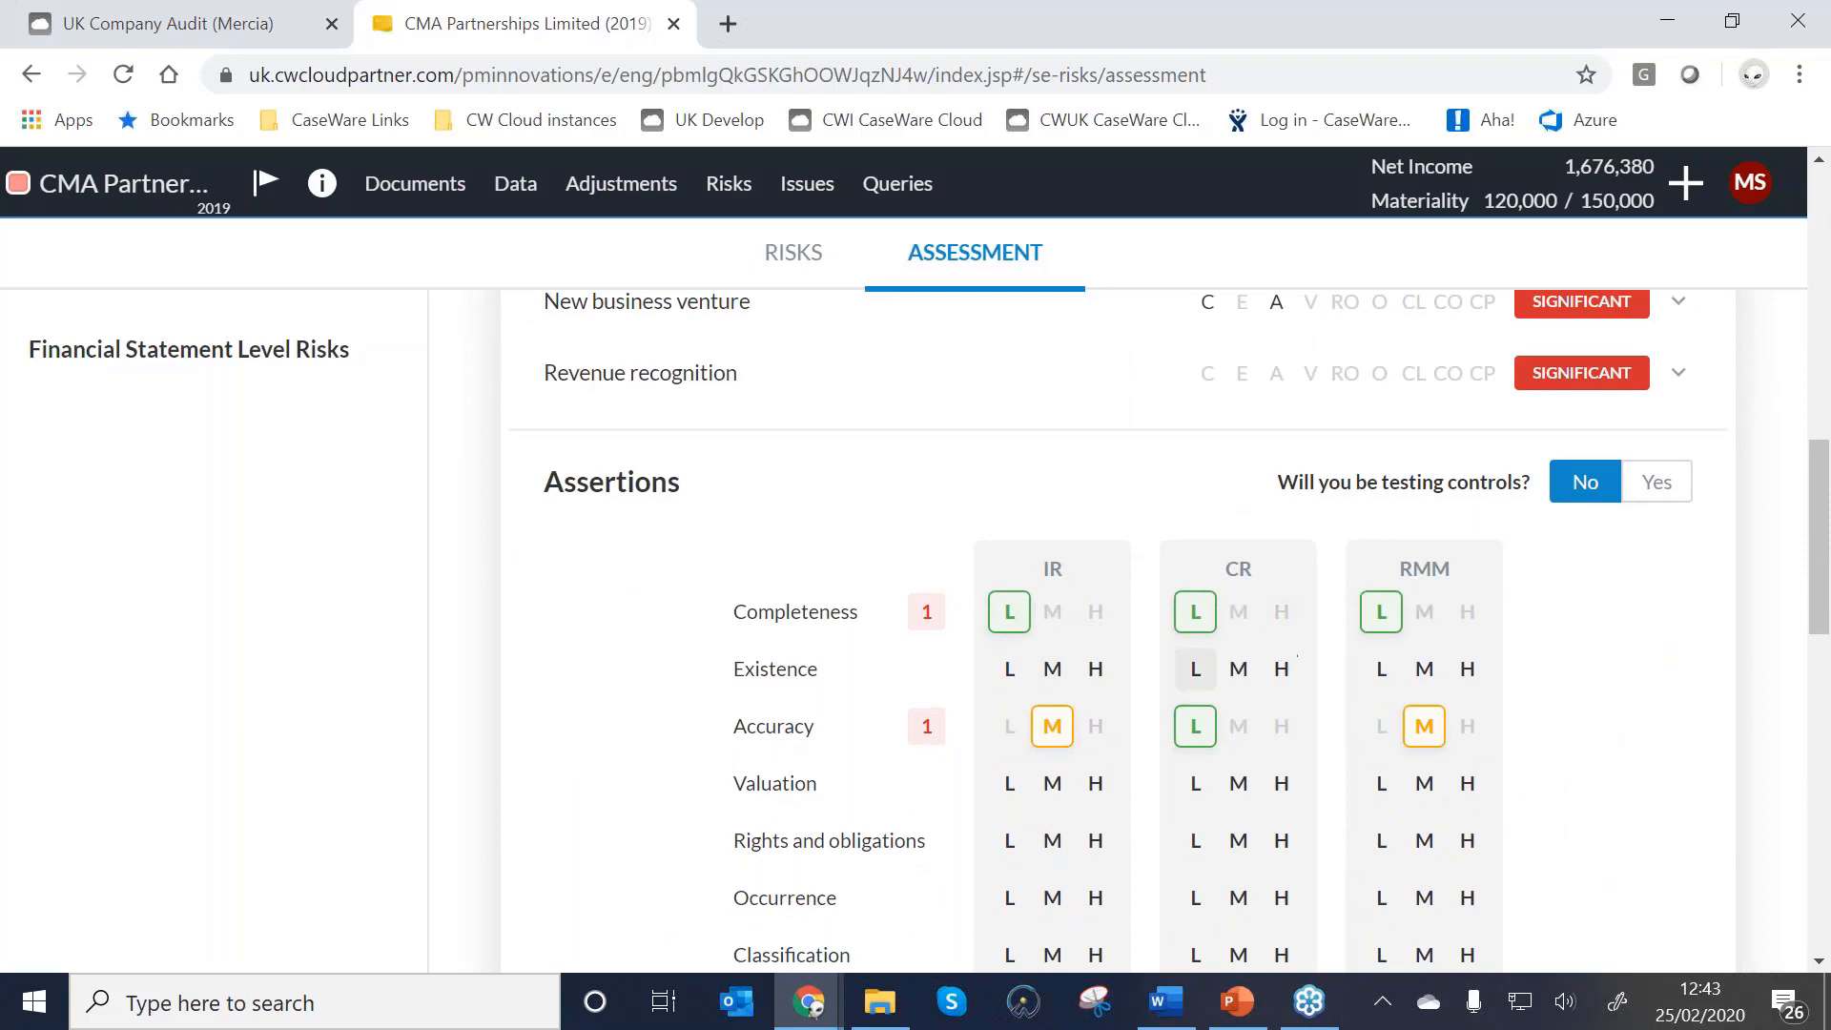
# Try Existence ratings of low inherent, high control and medium overall risk, then clear them.
pyautogui.click(1010, 673)
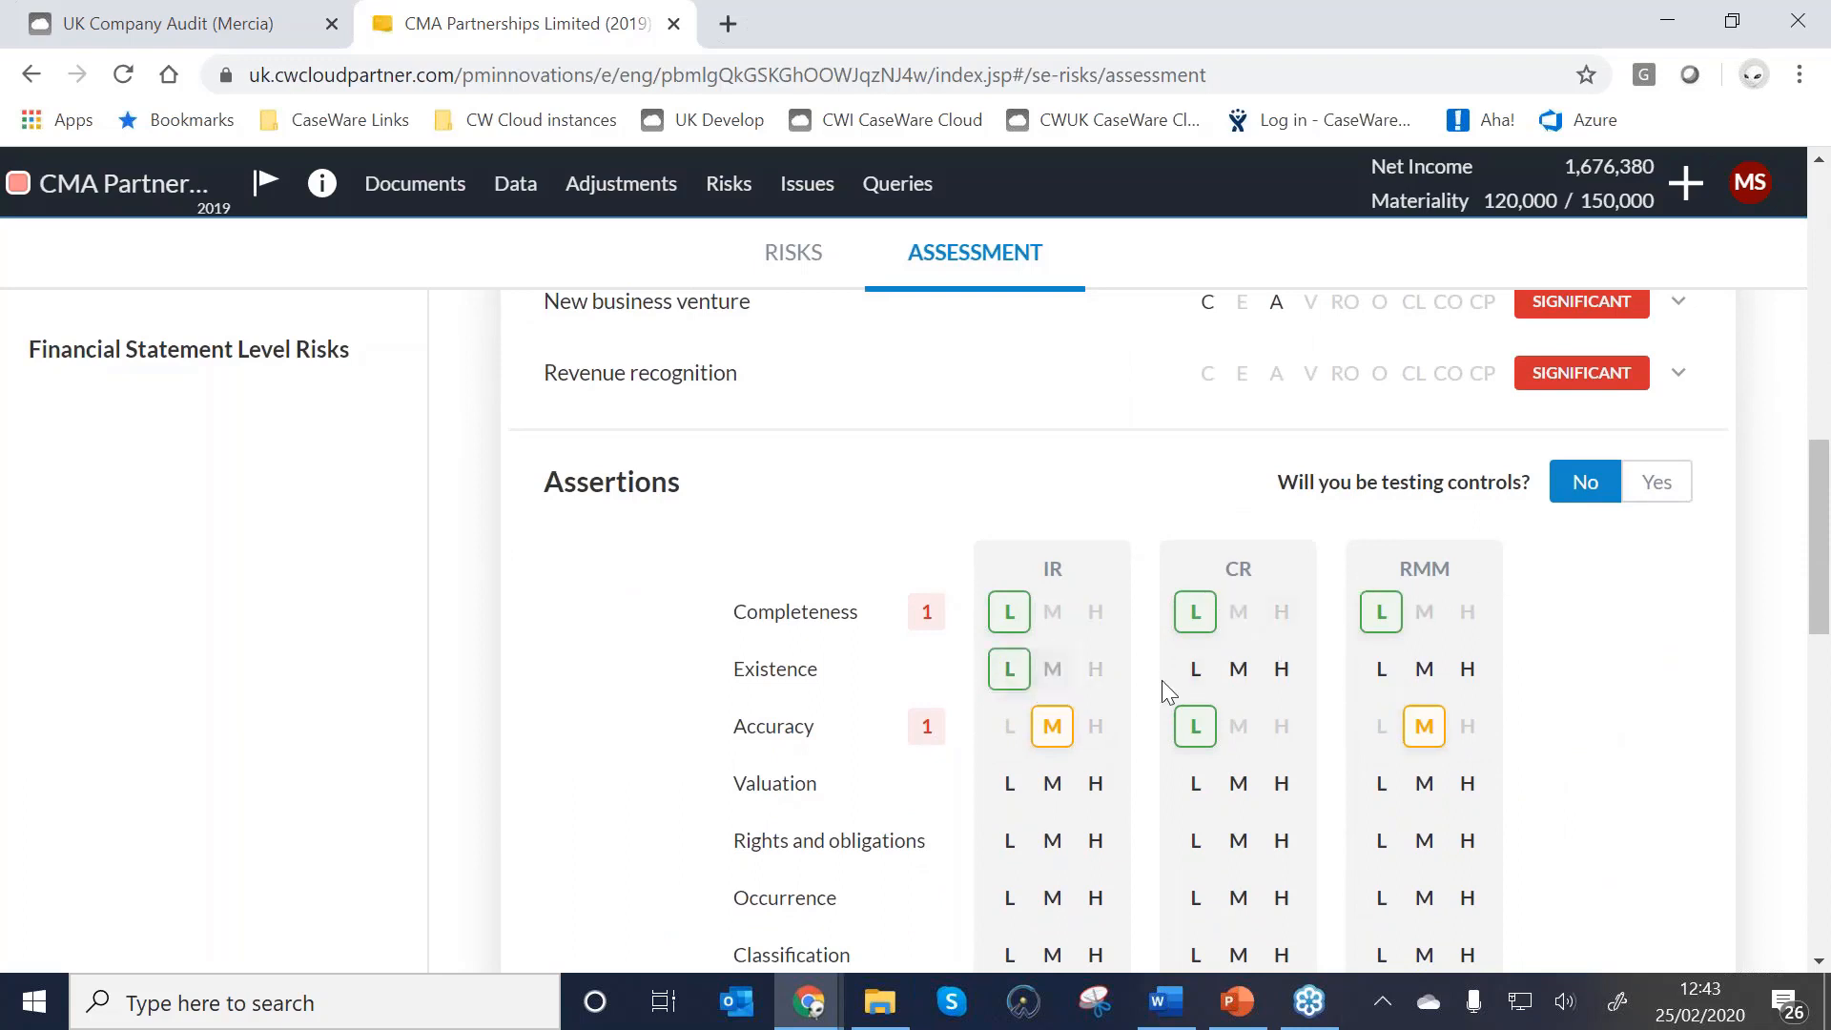
pyautogui.click(1281, 668)
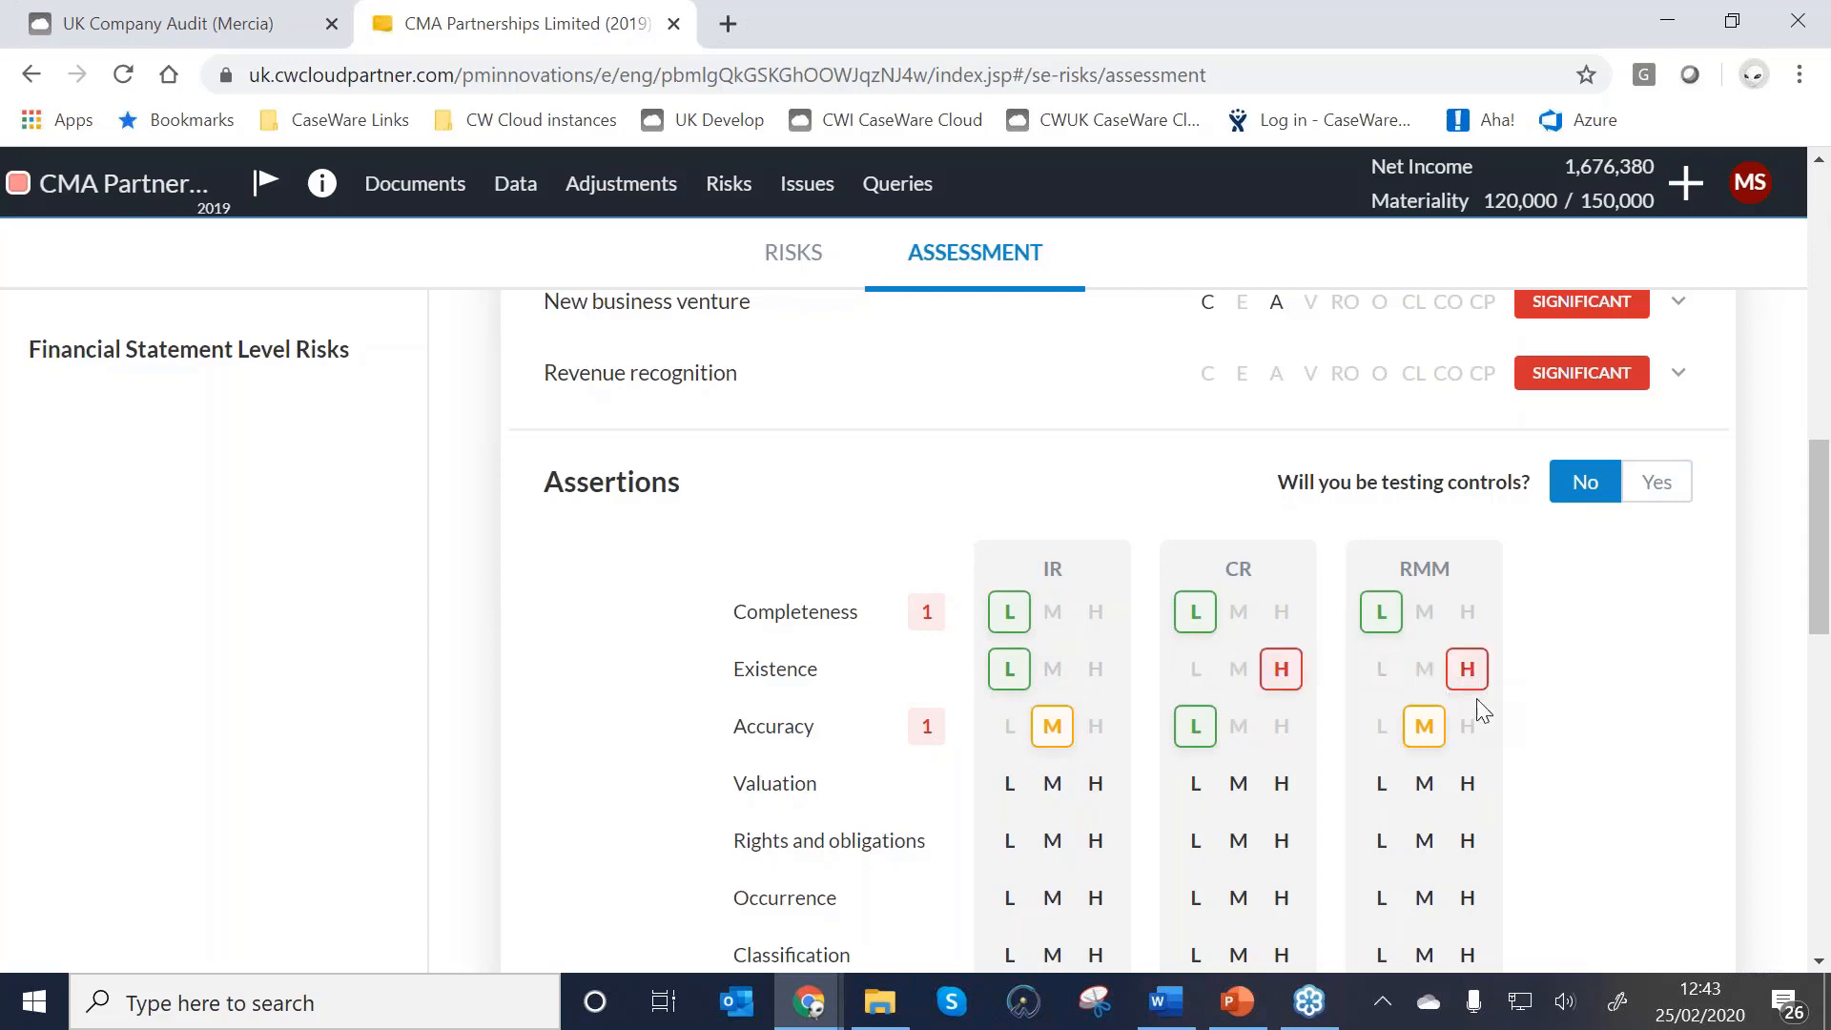
pyautogui.click(1426, 670)
pyautogui.click(1427, 671)
pyautogui.click(1281, 668)
pyautogui.click(1026, 670)
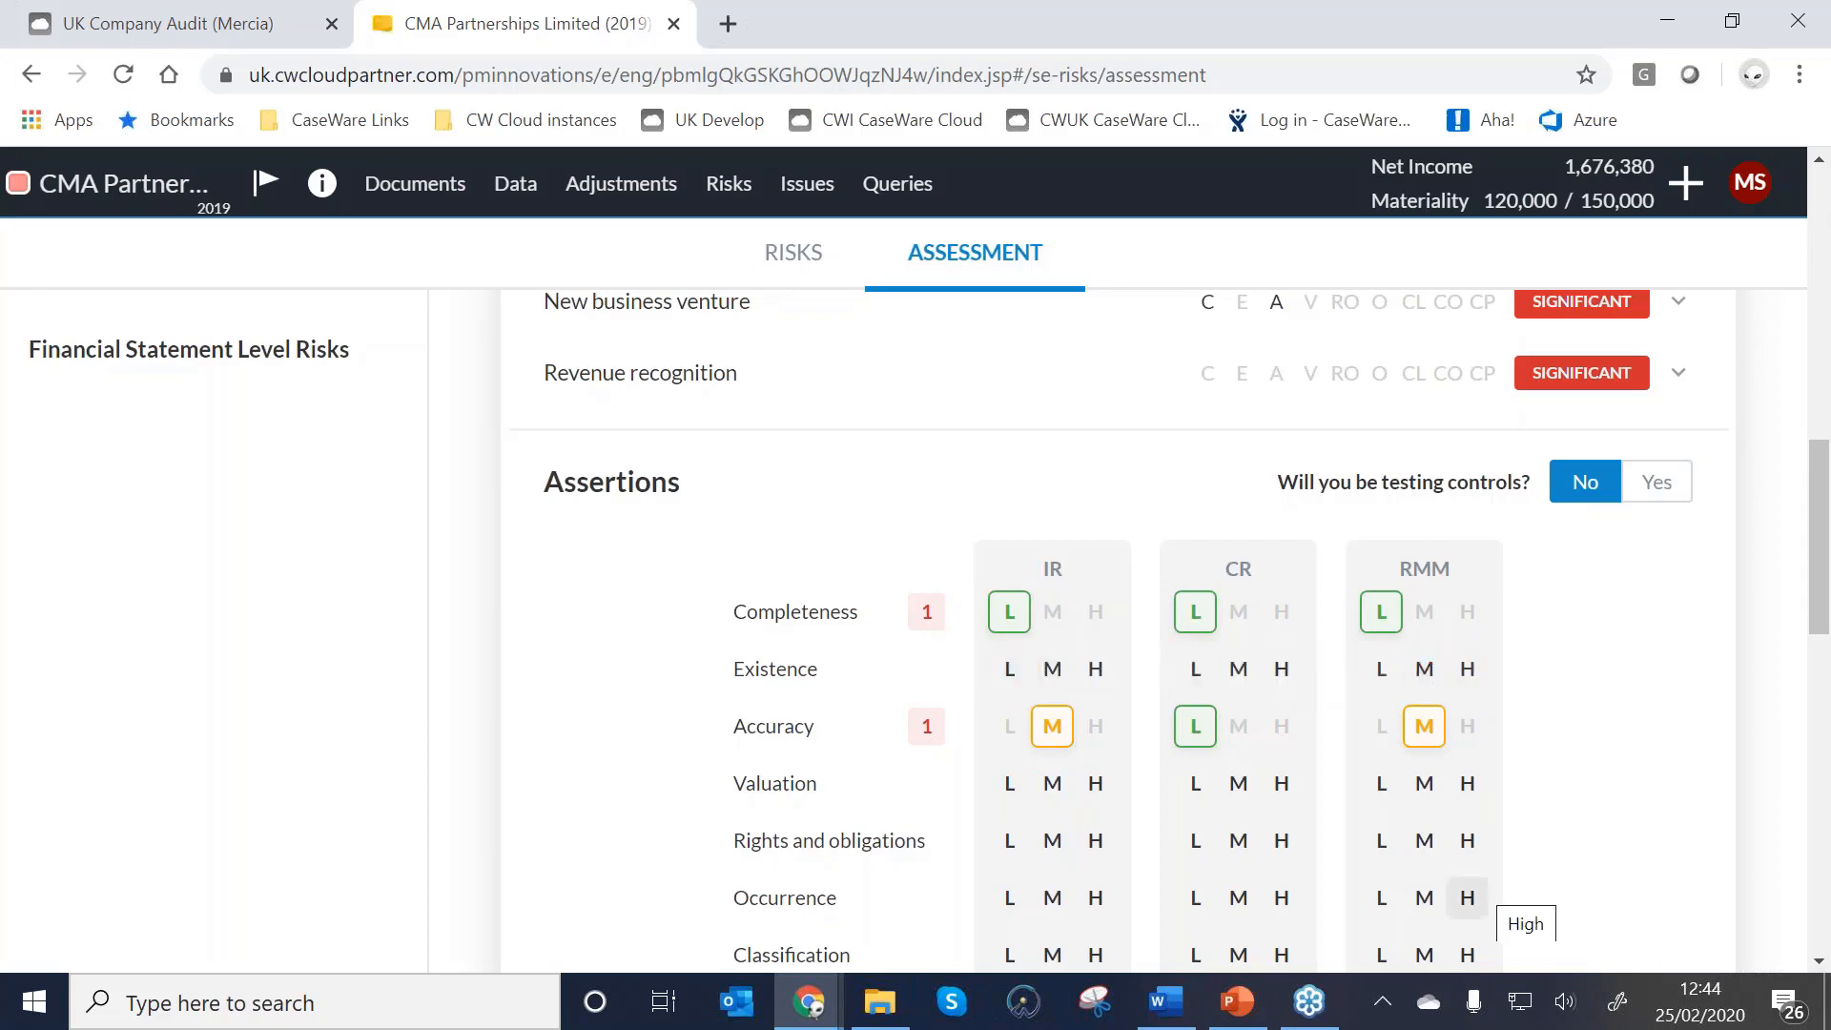
pyautogui.scroll(6, 1573, 891)
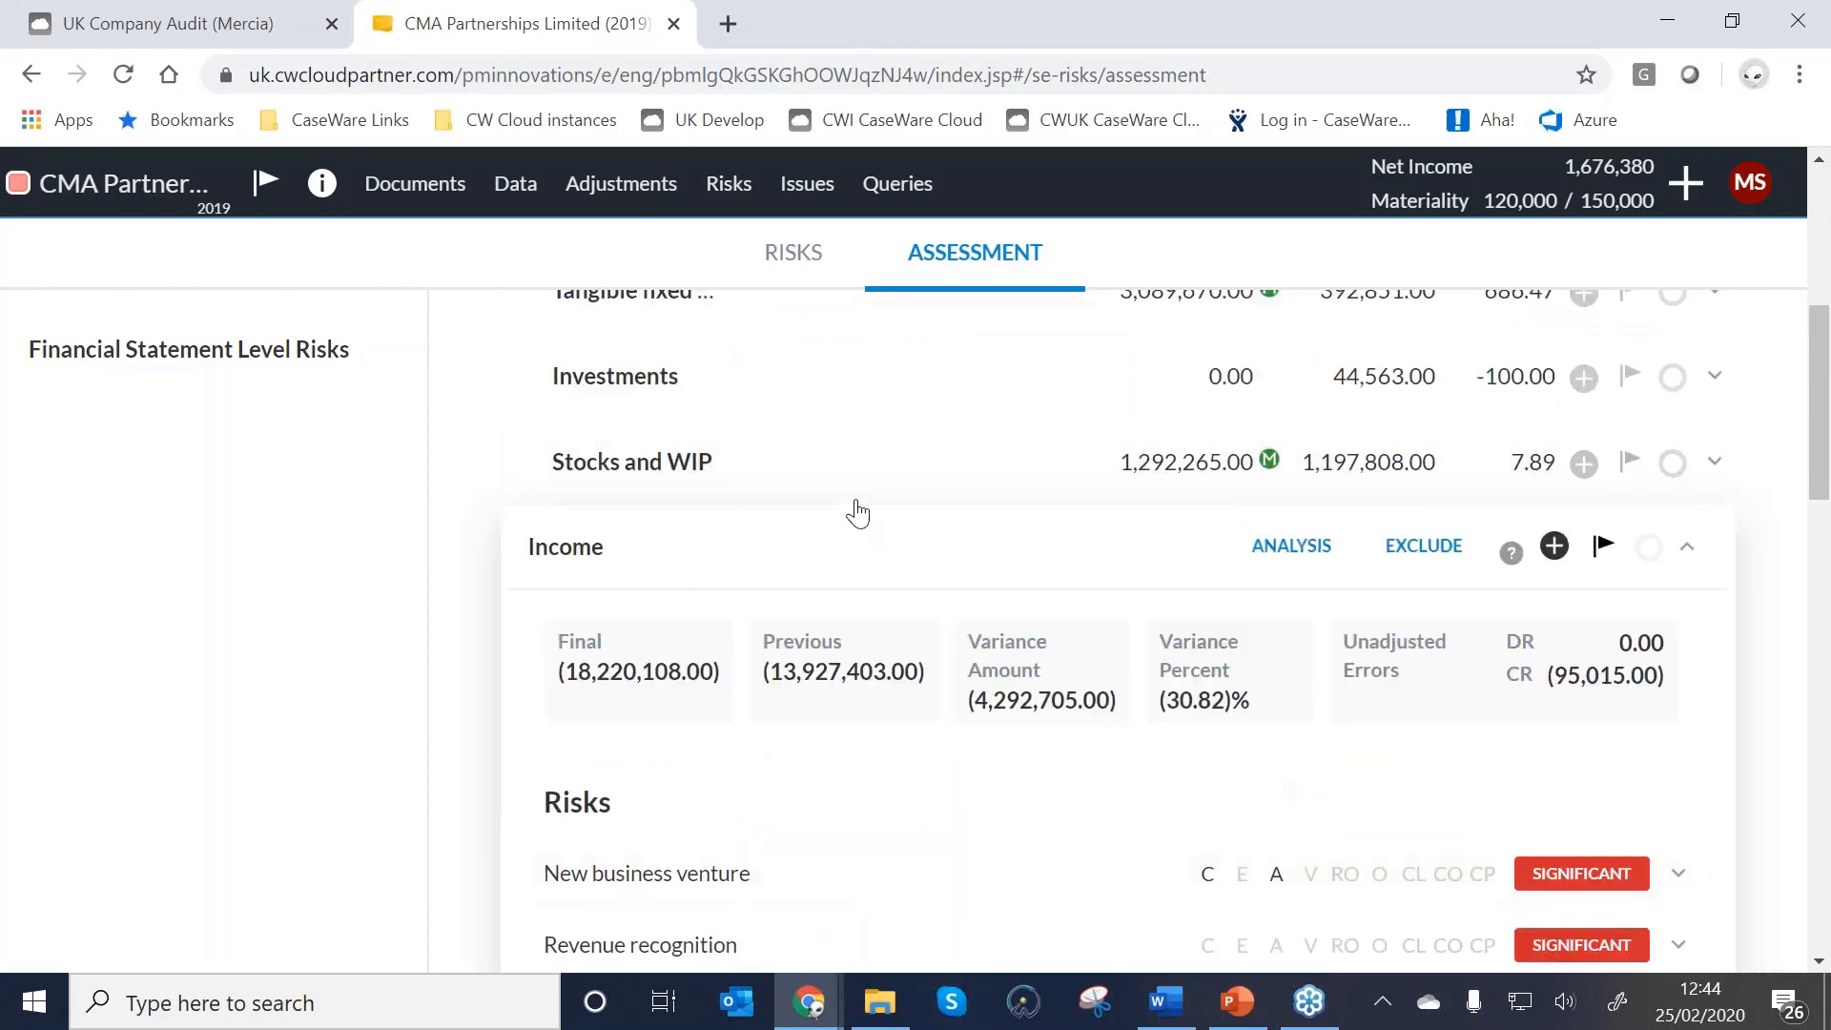
pyautogui.scroll(2, 667, 382)
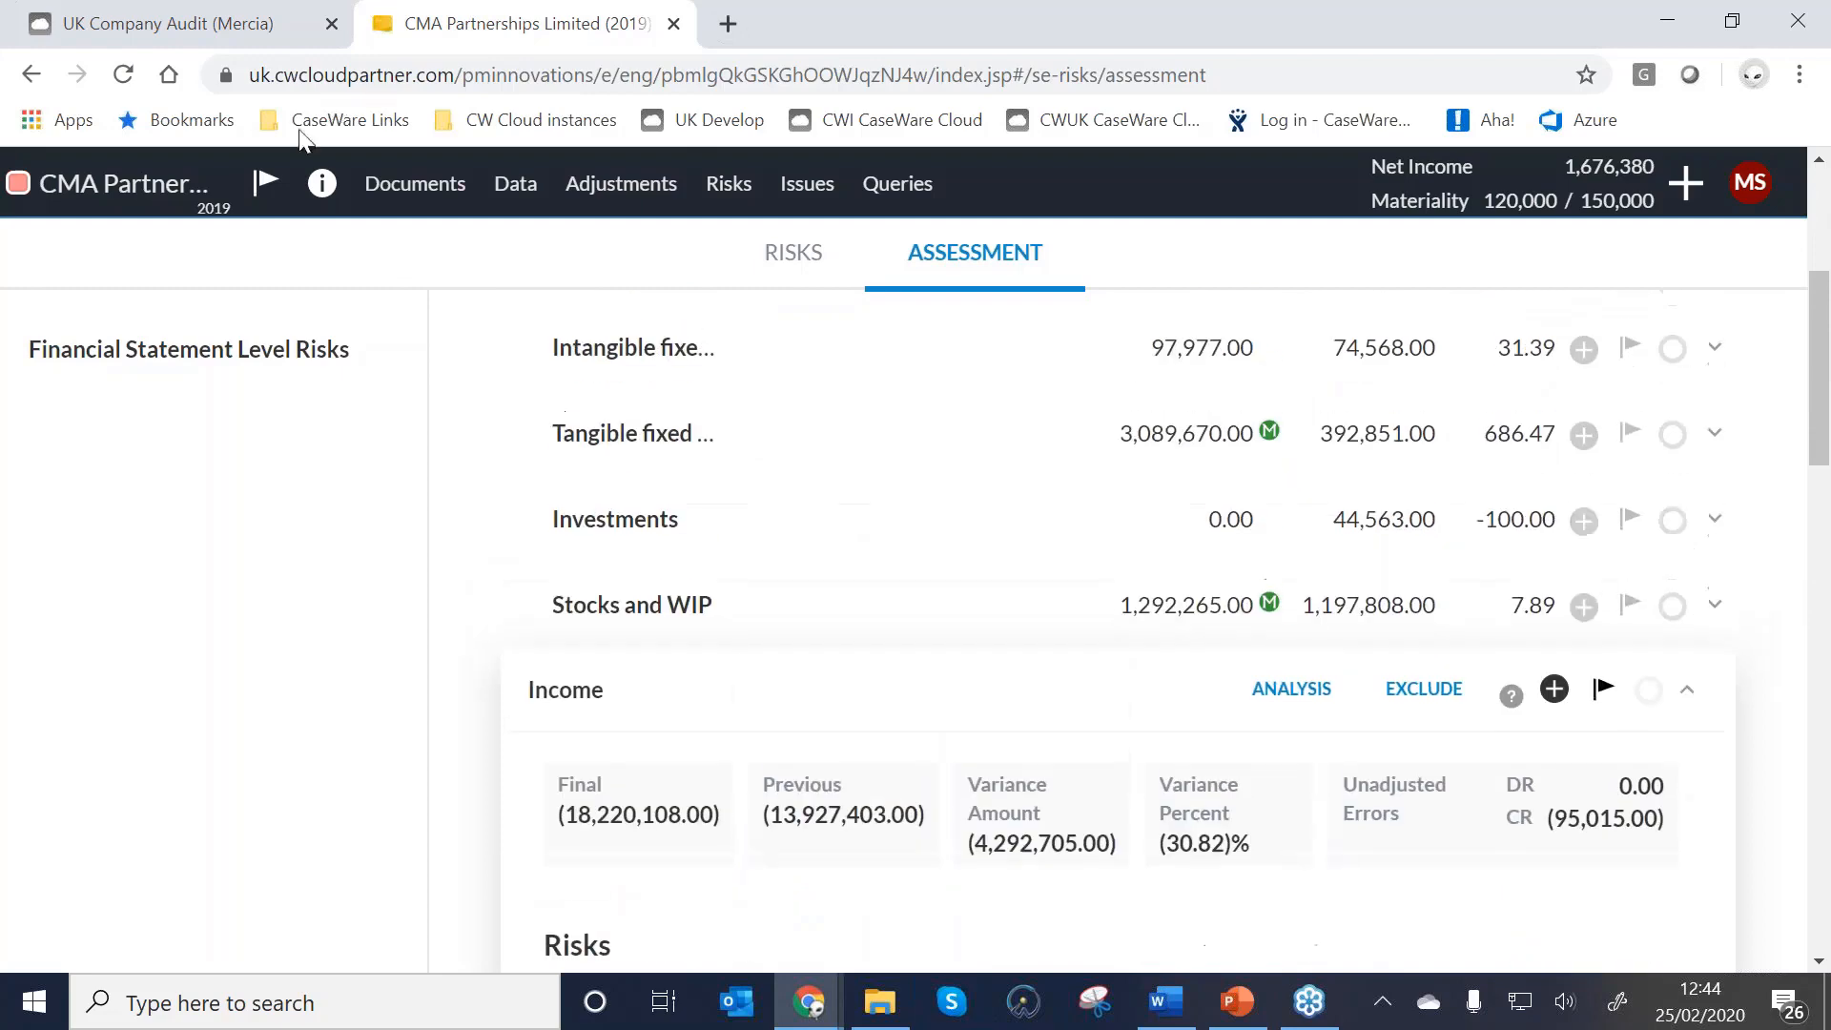
# Open B22 Preliminary analytical review from the Planning section of the document list.
pyautogui.click(412, 191)
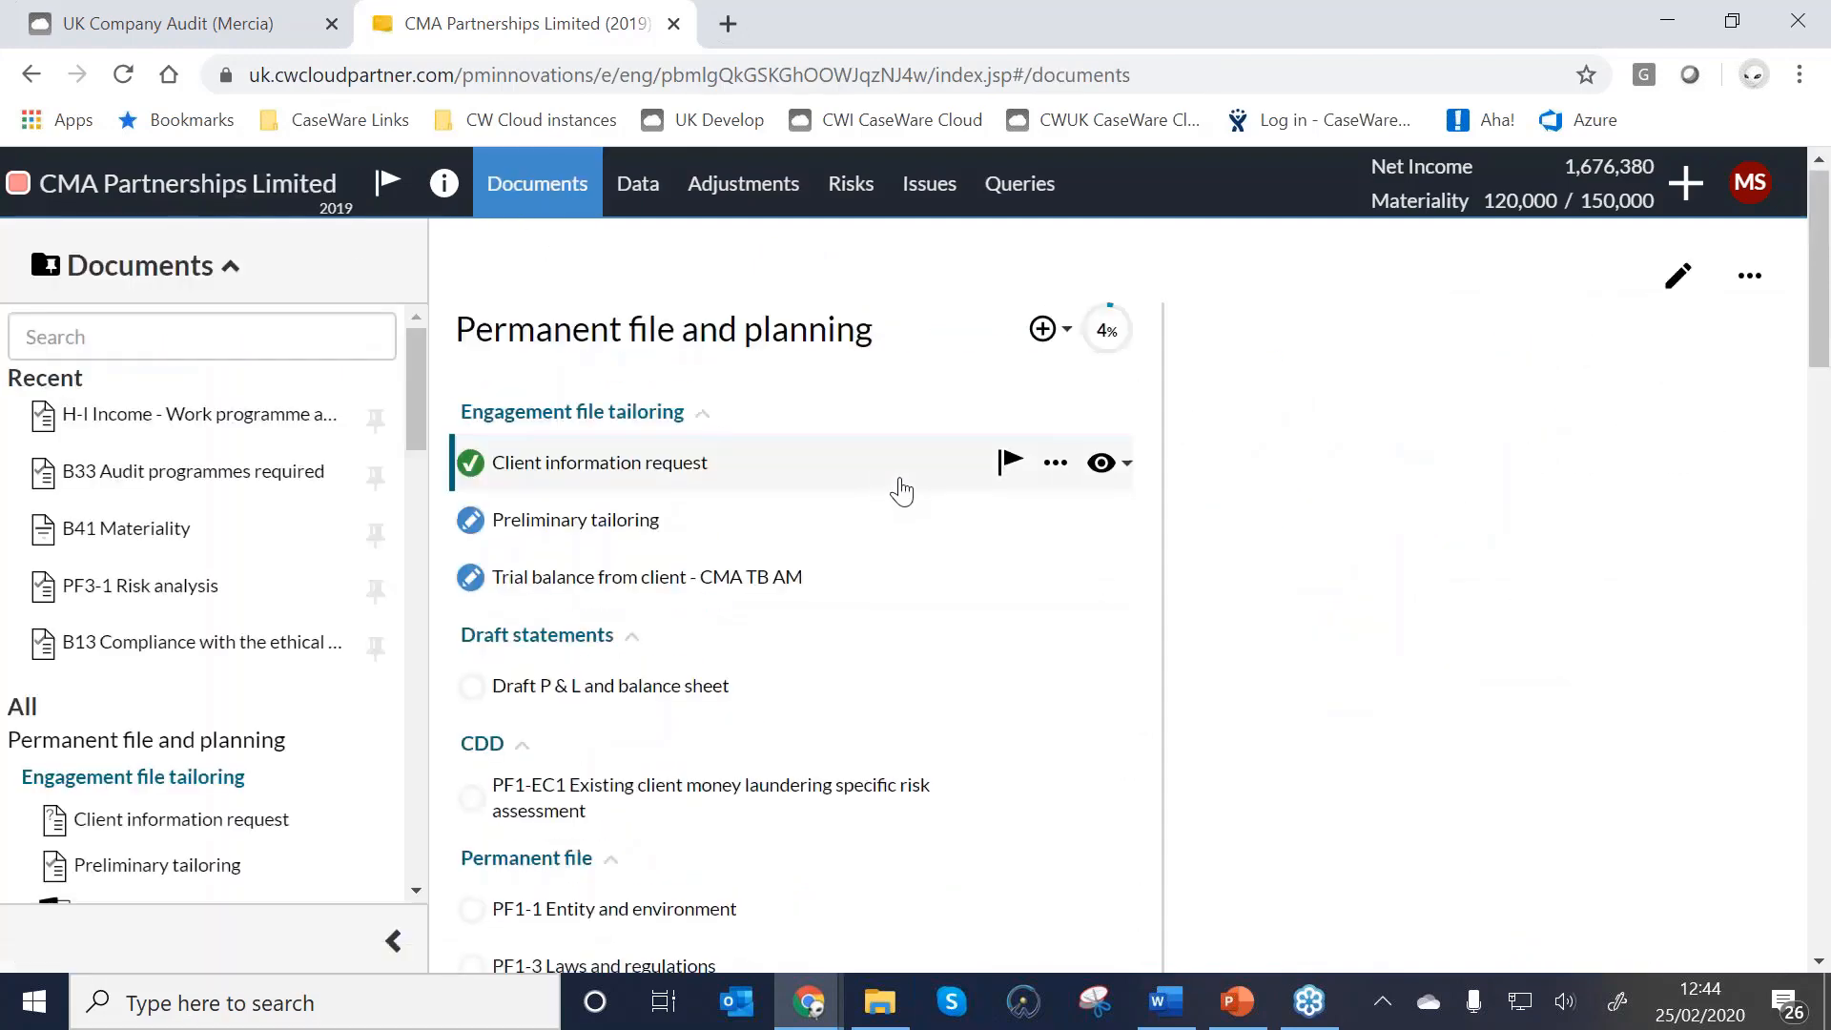
pyautogui.scroll(-2, 891, 485)
pyautogui.scroll(-8, 360, 572)
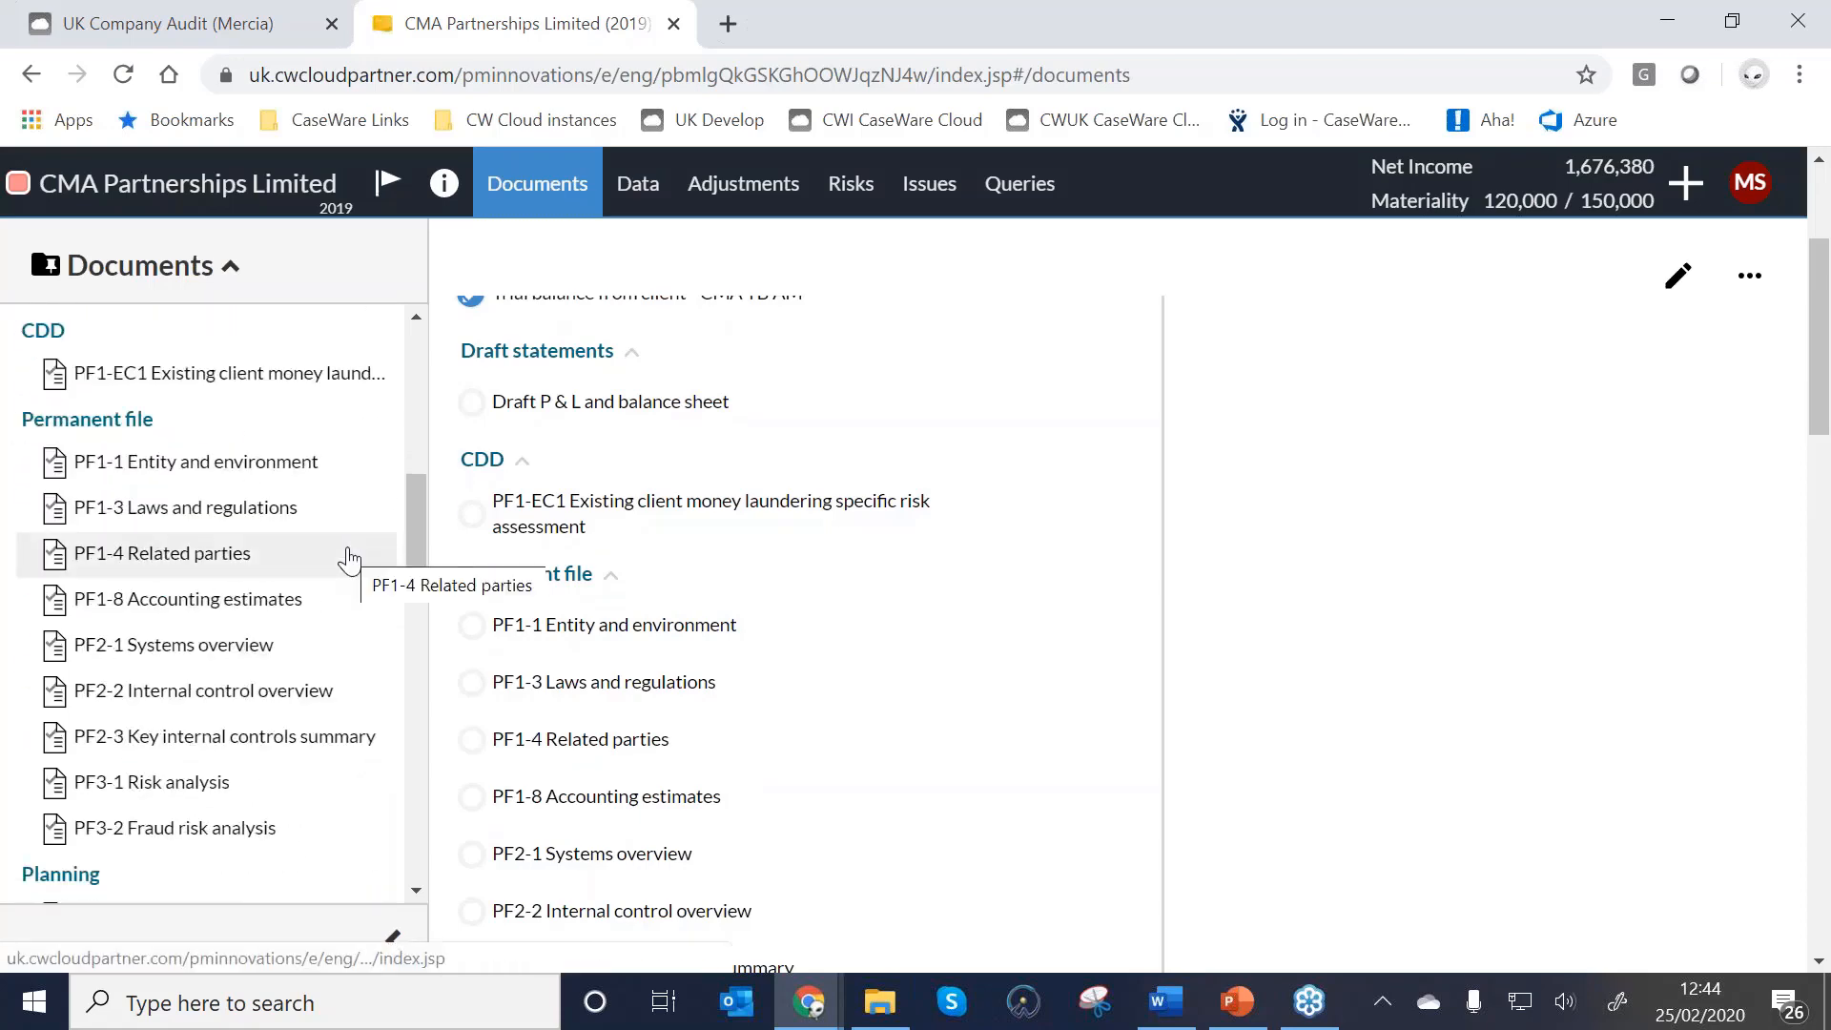
pyautogui.scroll(-2, 389, 572)
pyautogui.scroll(-1, 706, 570)
pyautogui.scroll(-5, 706, 571)
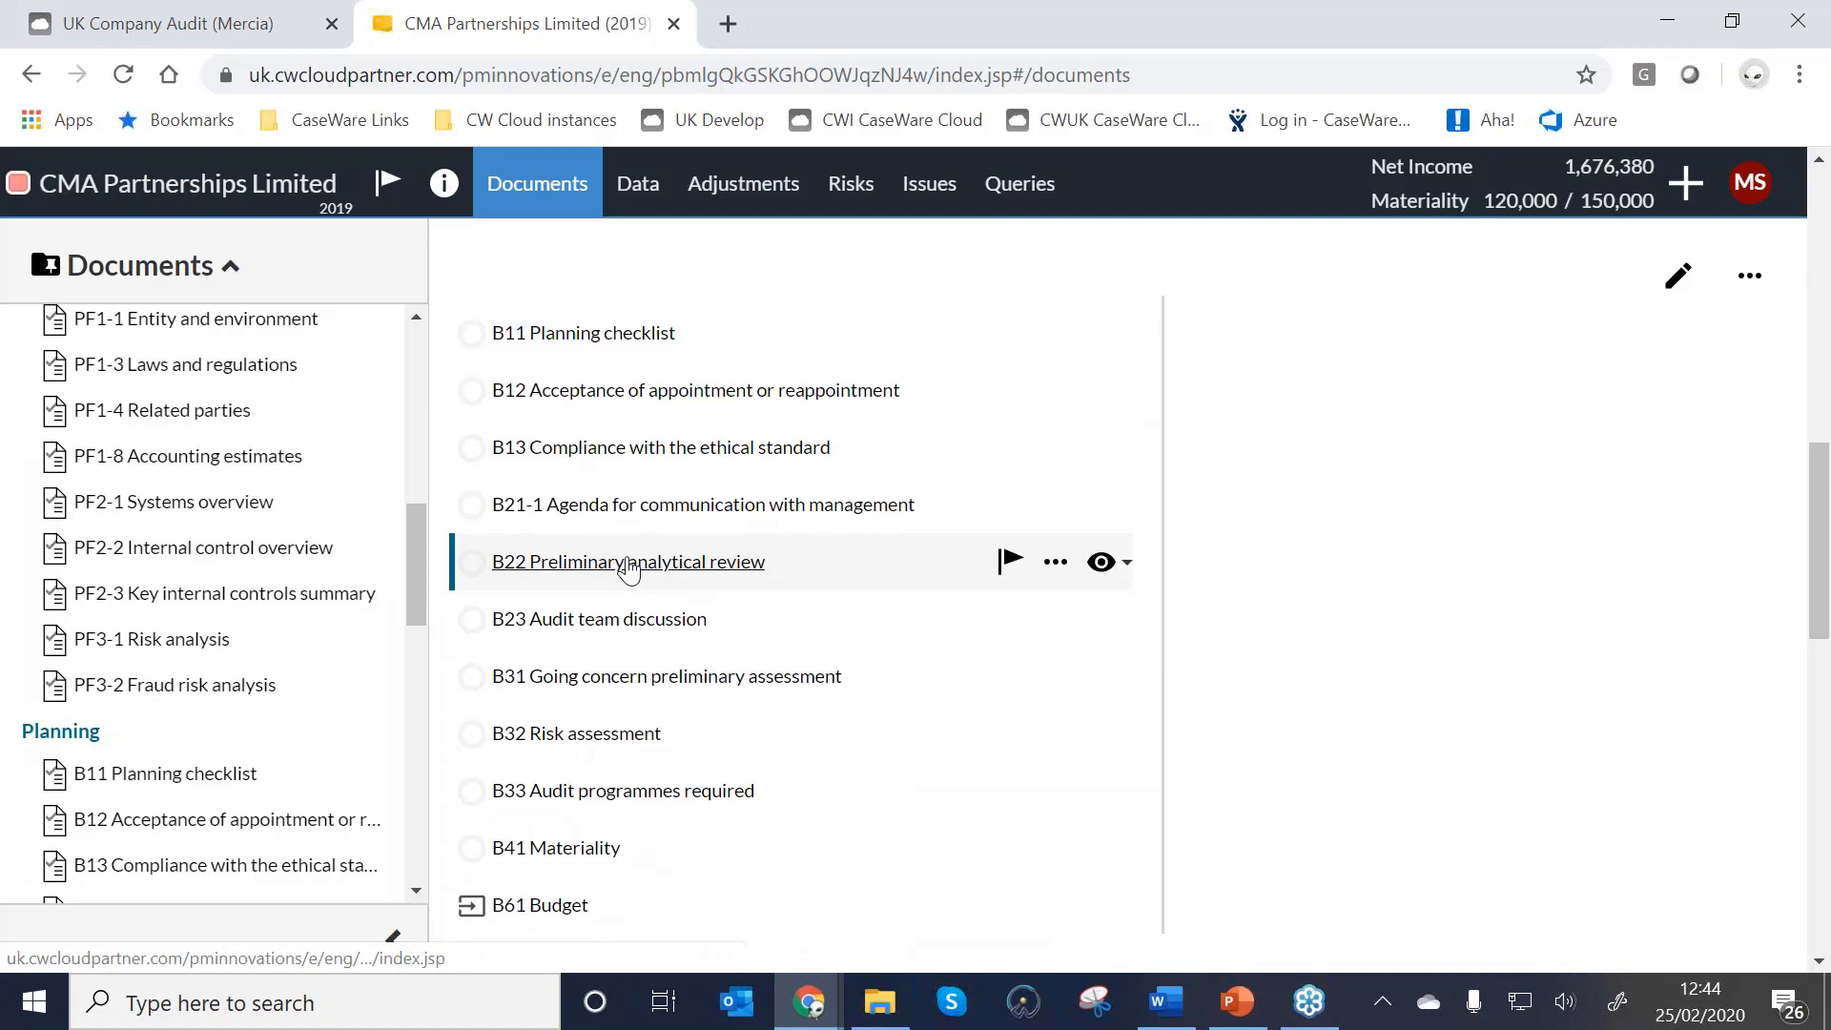
pyautogui.click(629, 562)
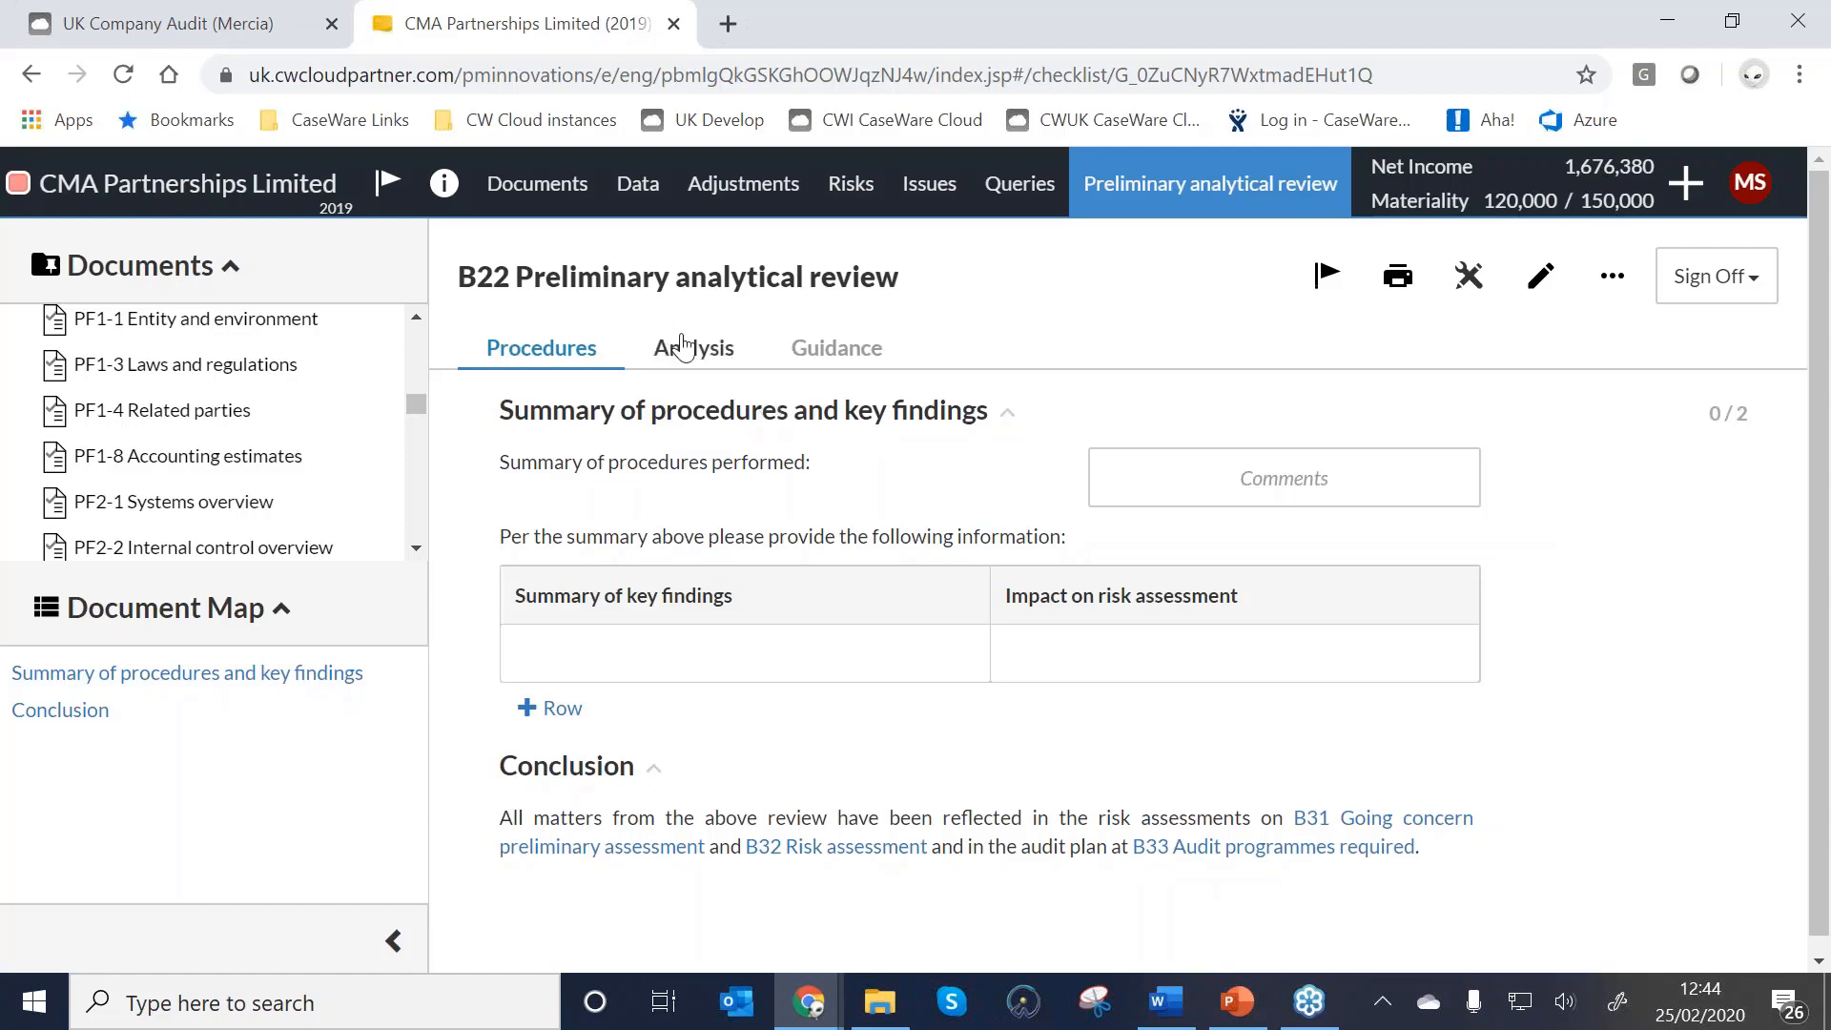
# Review B22's Analysis charts of profitability ratios and assets.
pyautogui.click(683, 345)
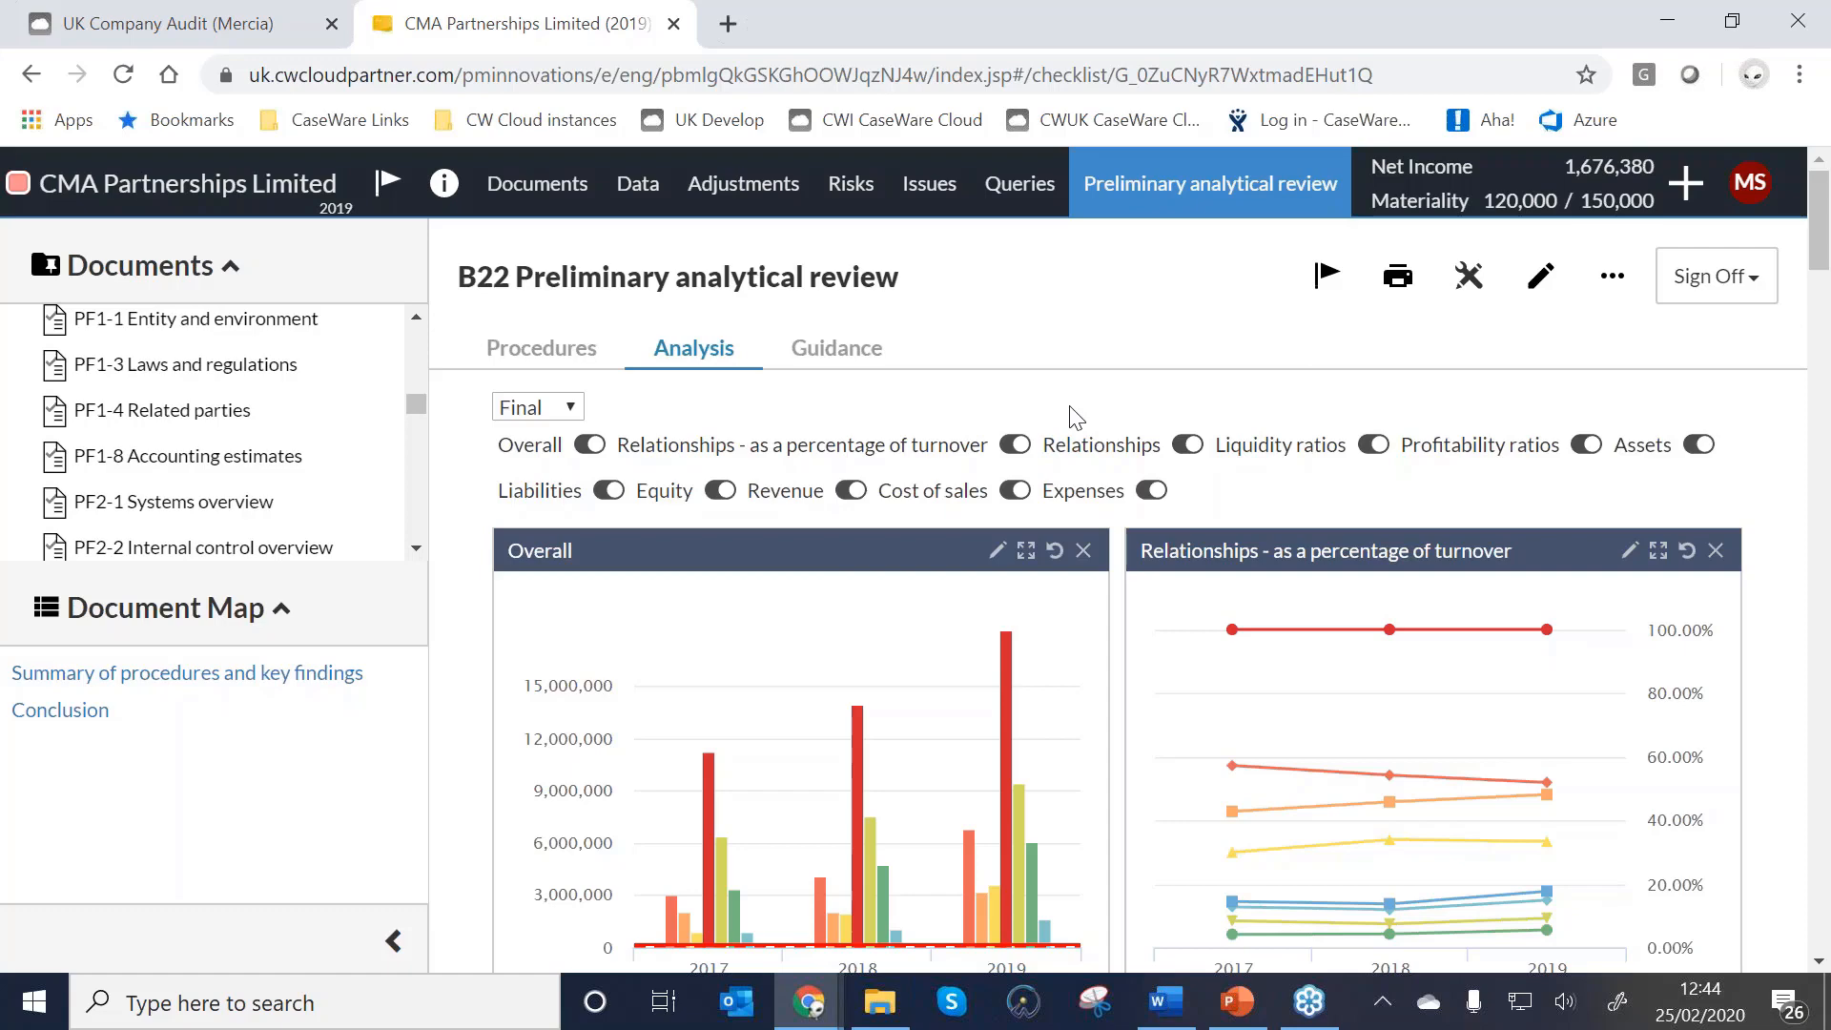
pyautogui.scroll(-3, 1240, 530)
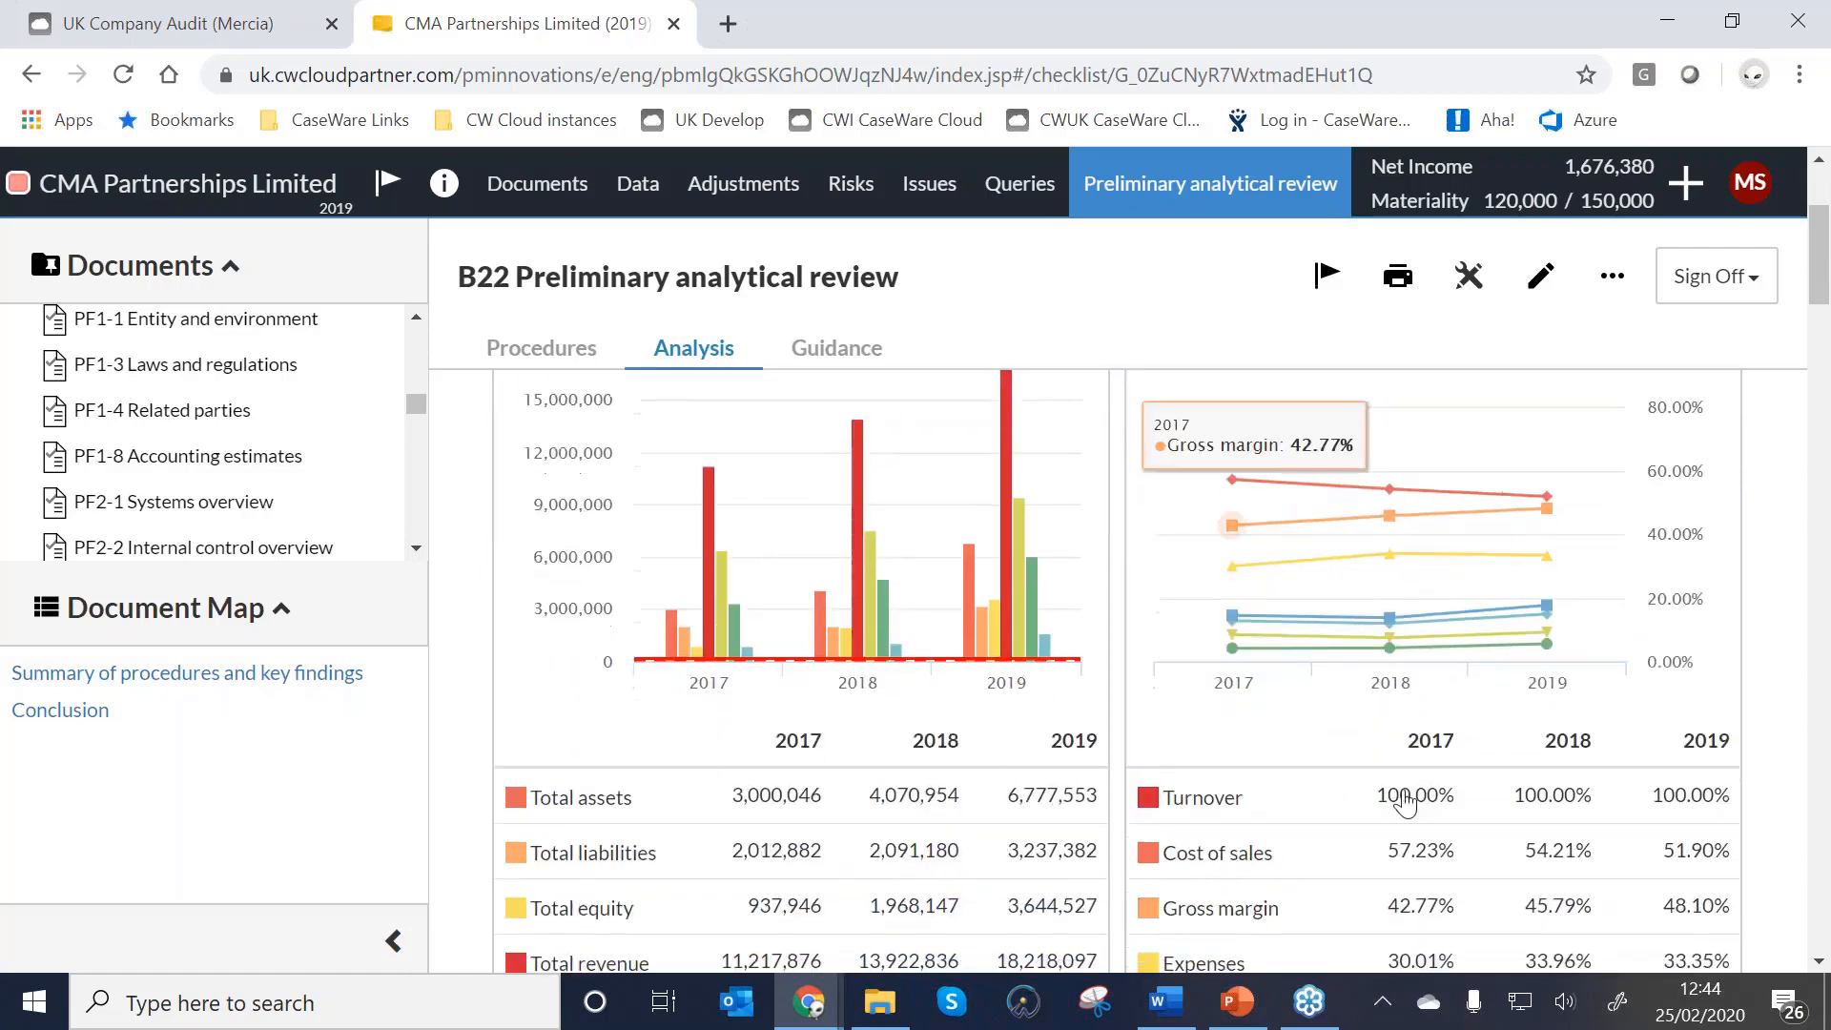
pyautogui.scroll(2, 1405, 801)
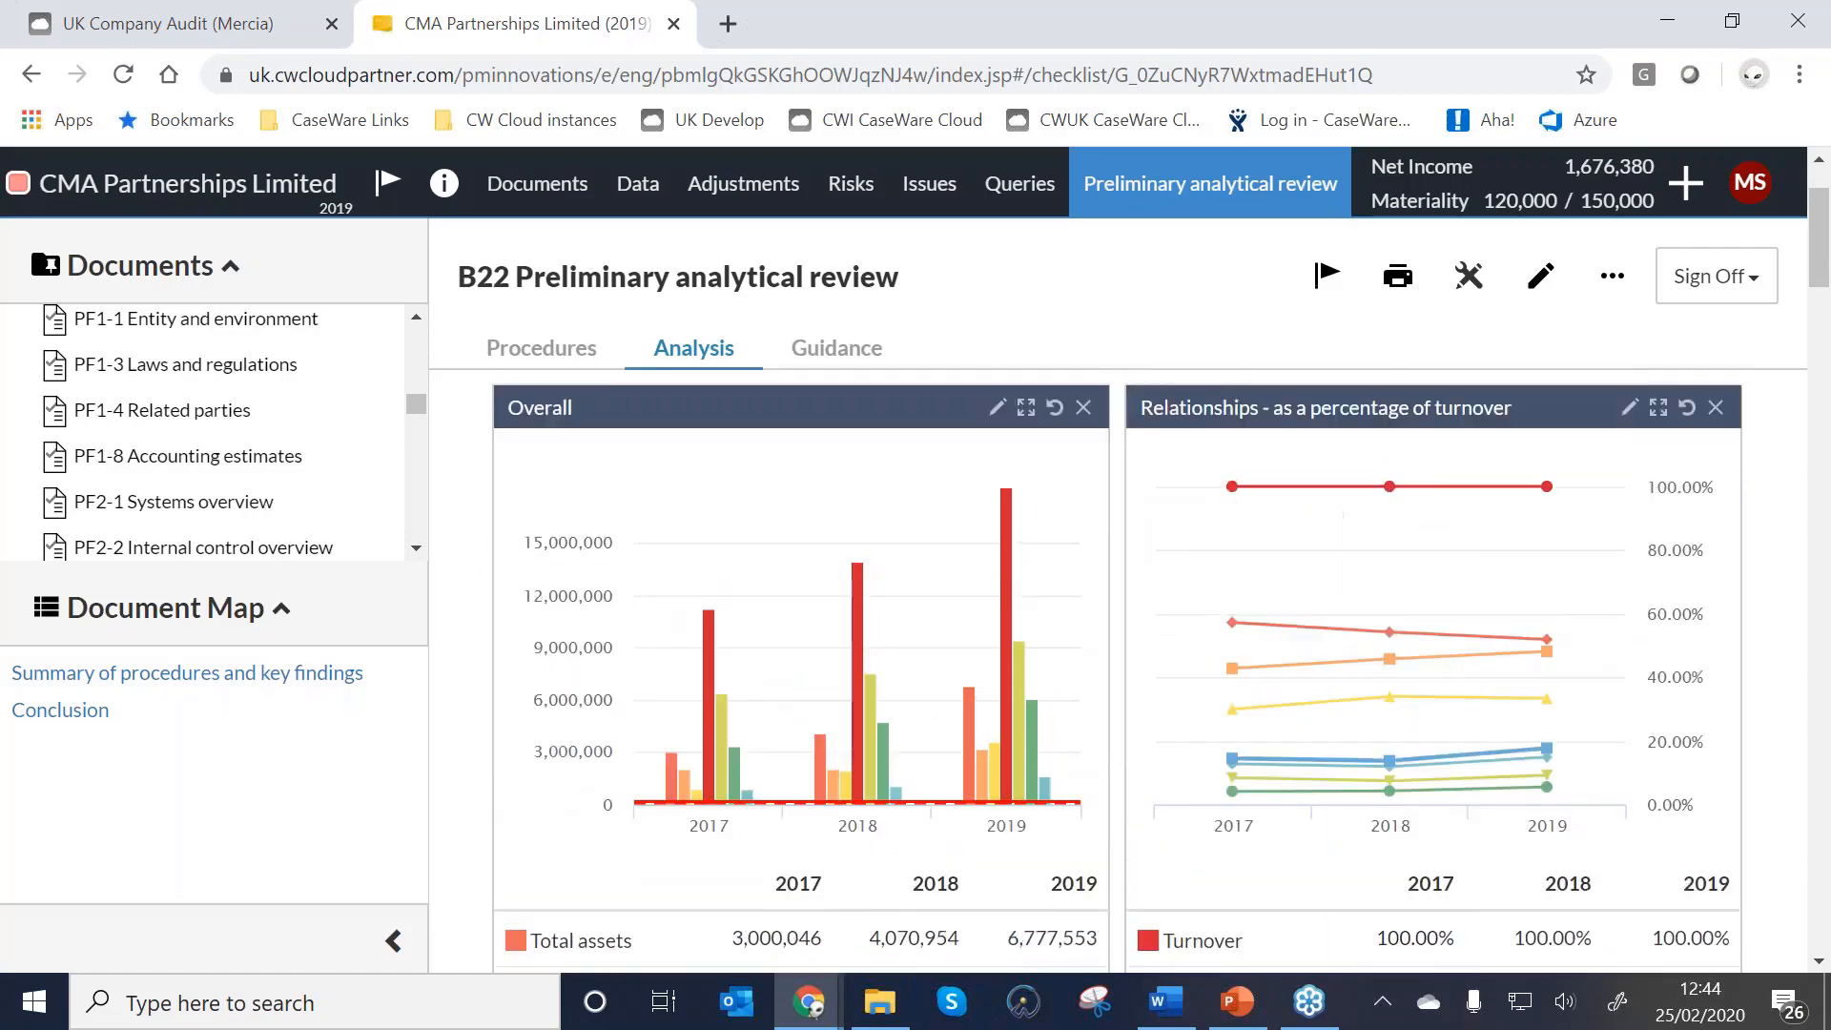
pyautogui.scroll(-12, 1338, 464)
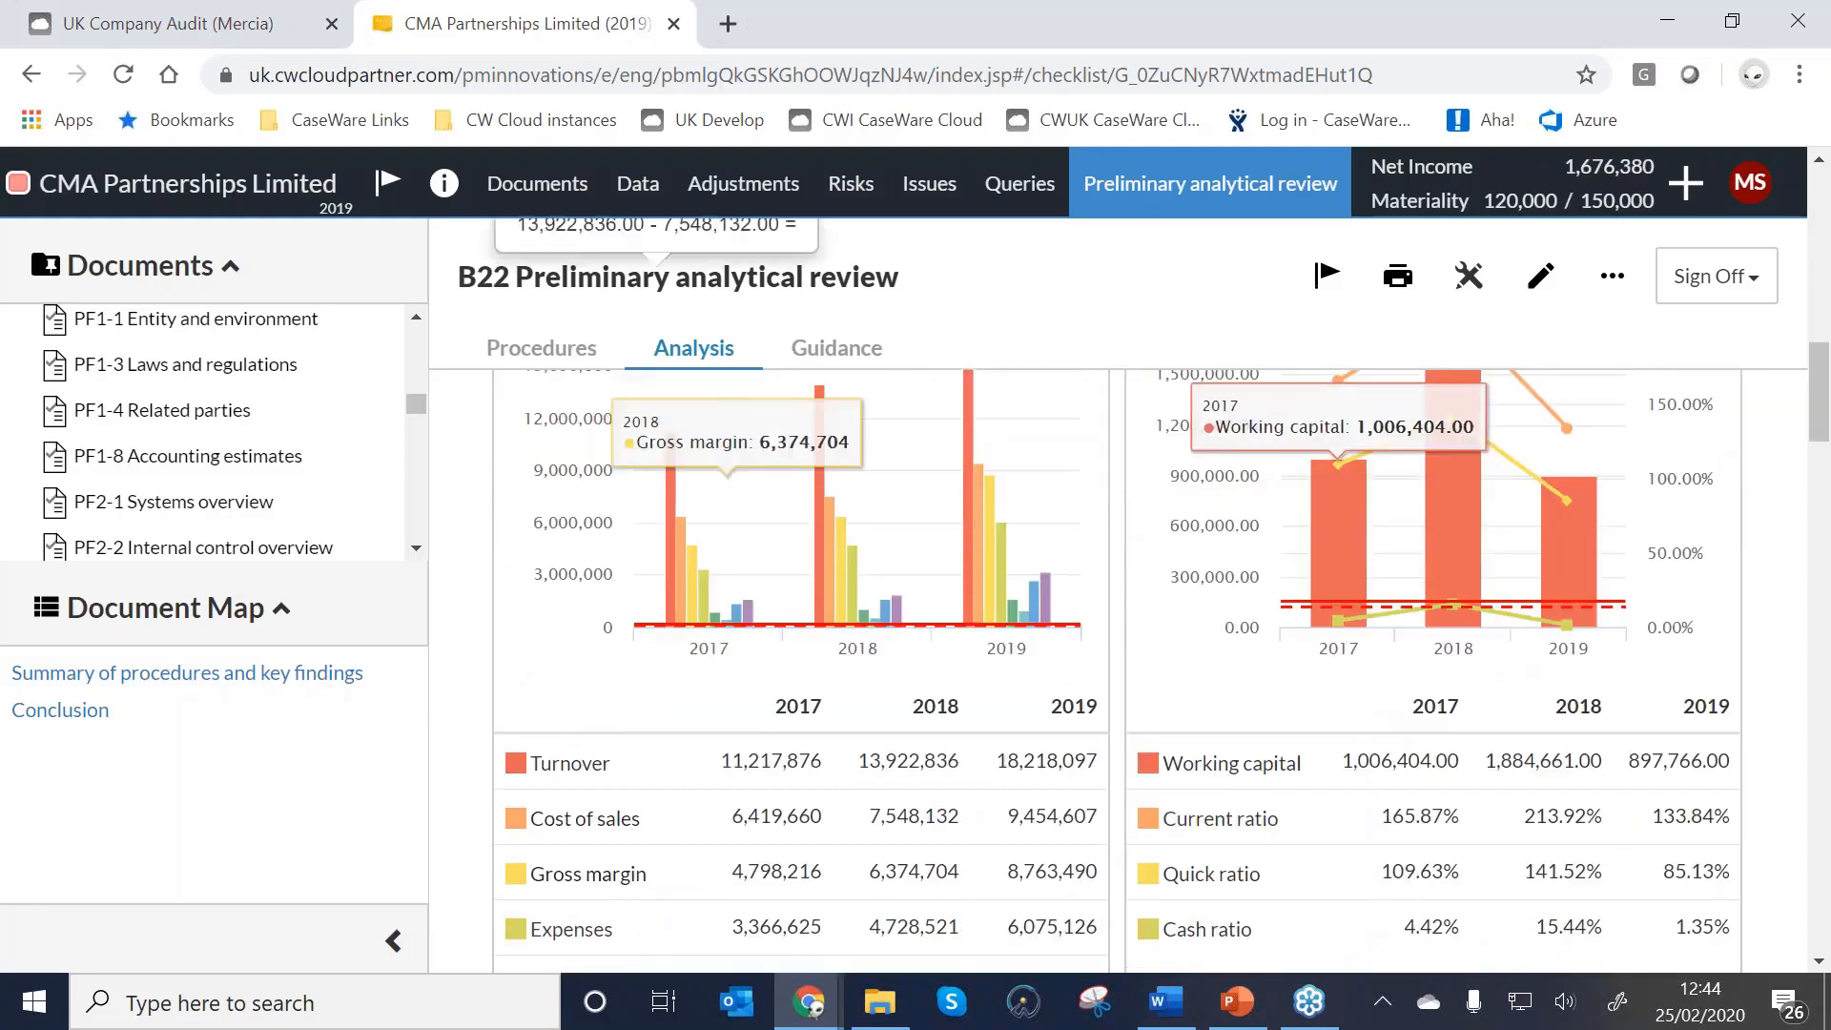
pyautogui.scroll(-9, 1230, 737)
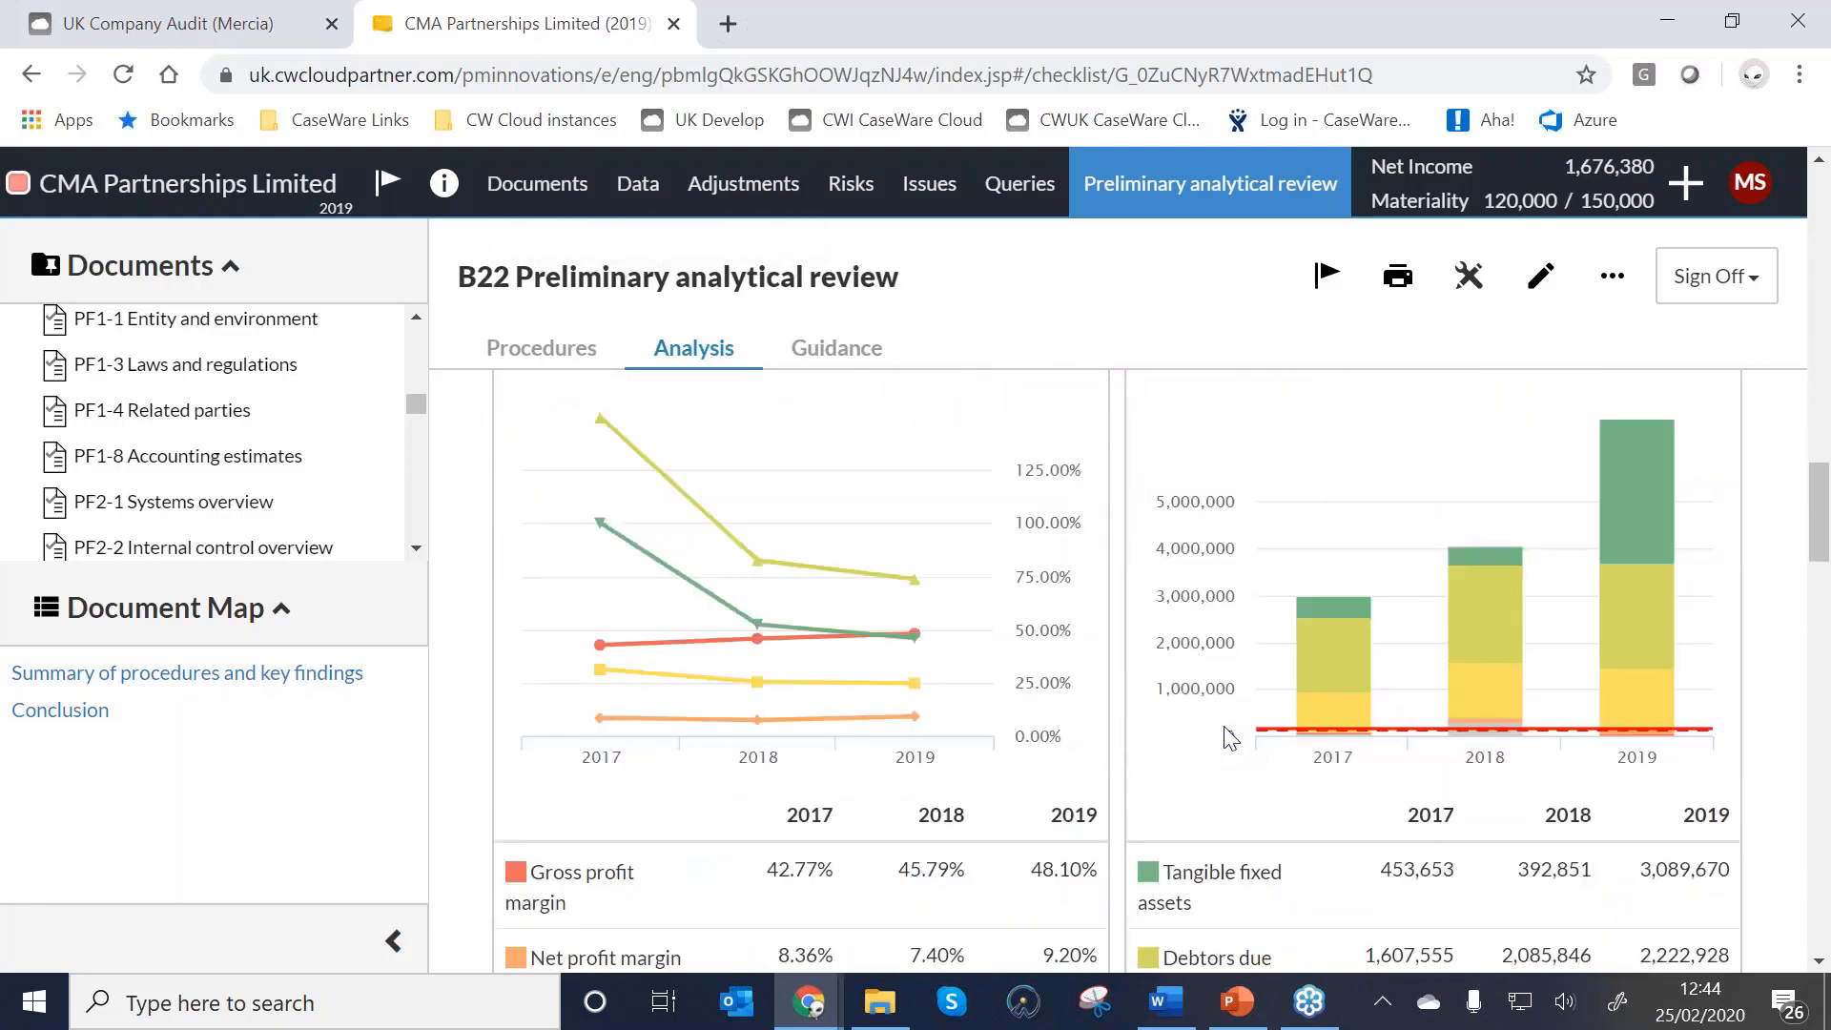
pyautogui.scroll(1, 782, 653)
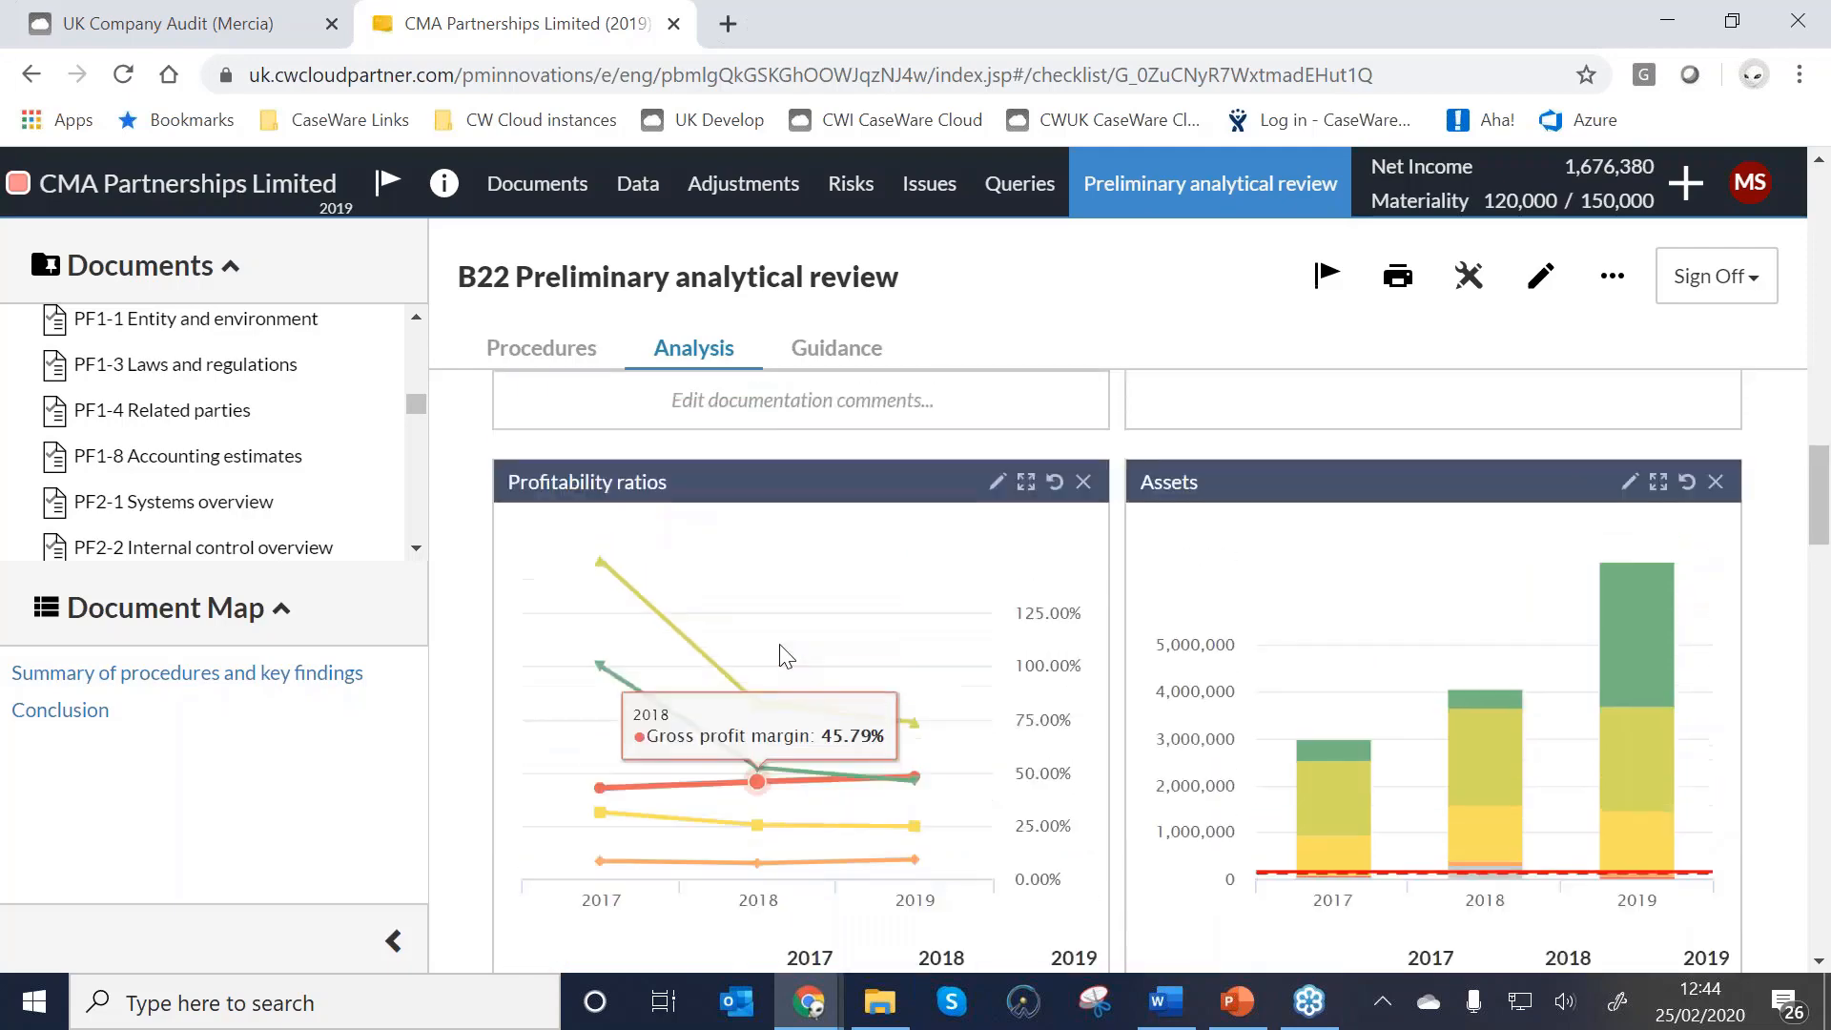
pyautogui.scroll(-1, 760, 665)
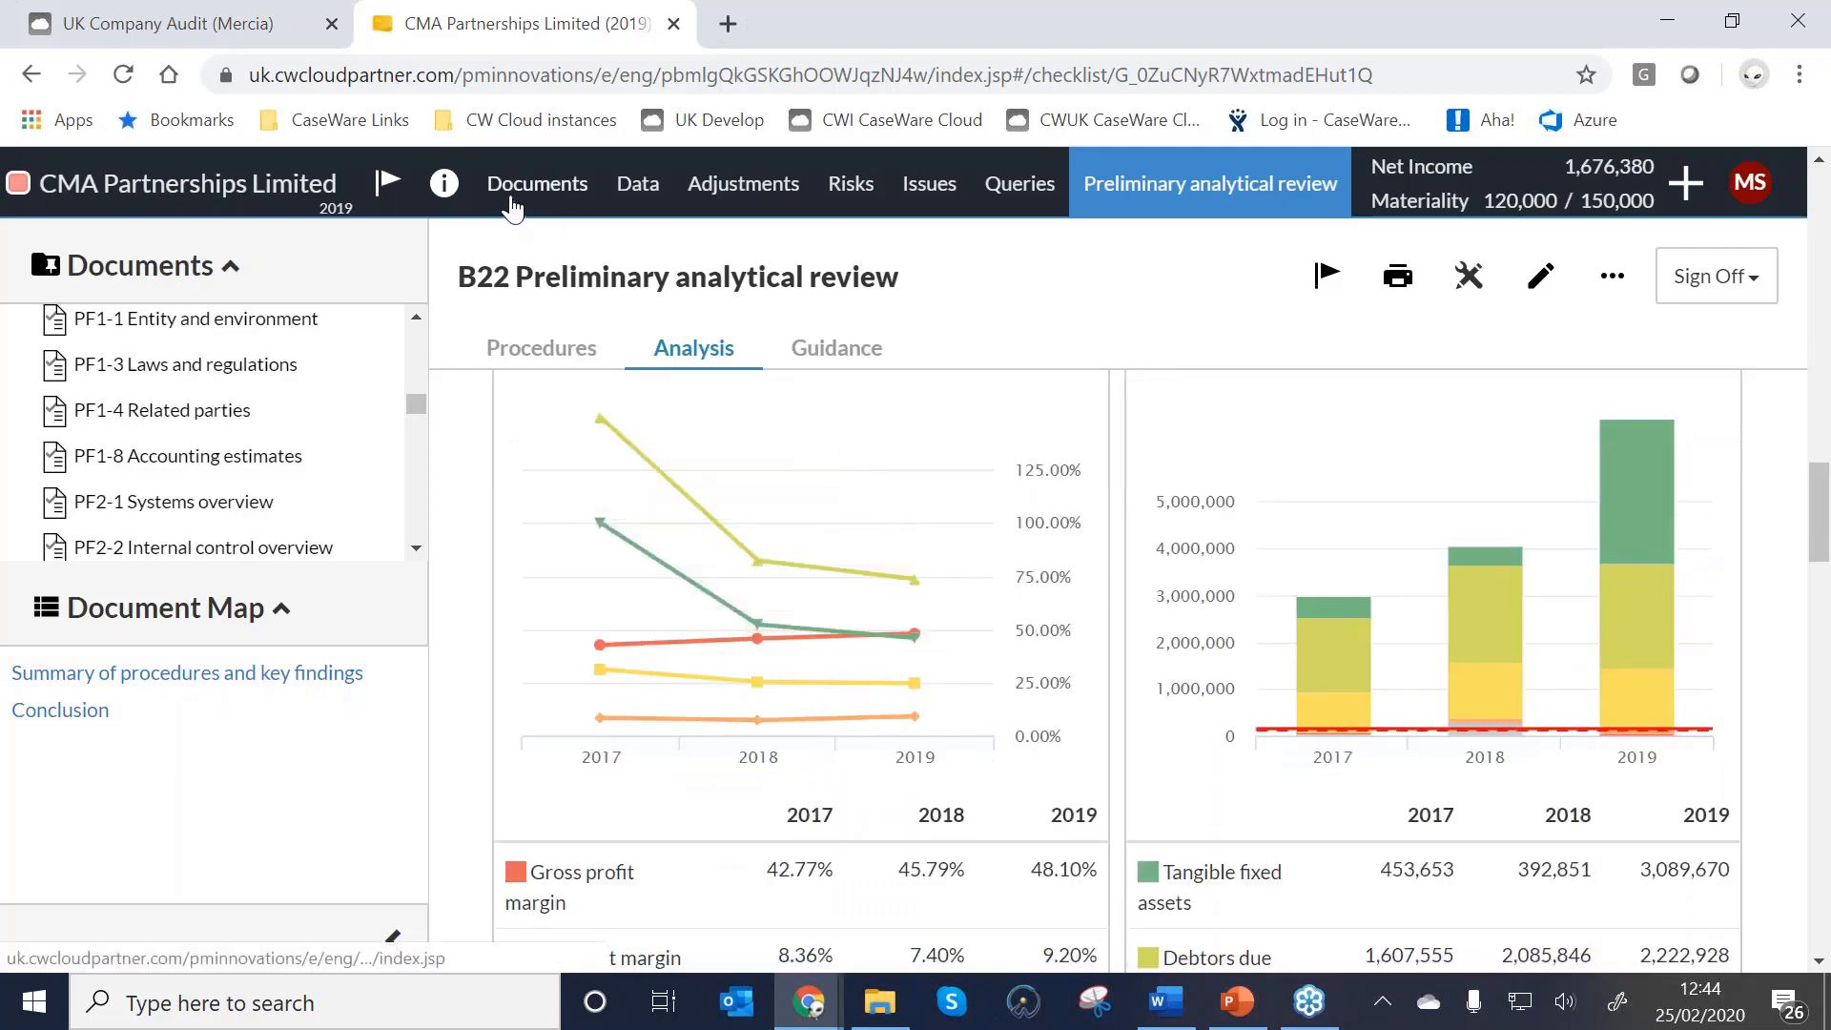
# Return to the document list and show B22's available actions.
pyautogui.click(515, 187)
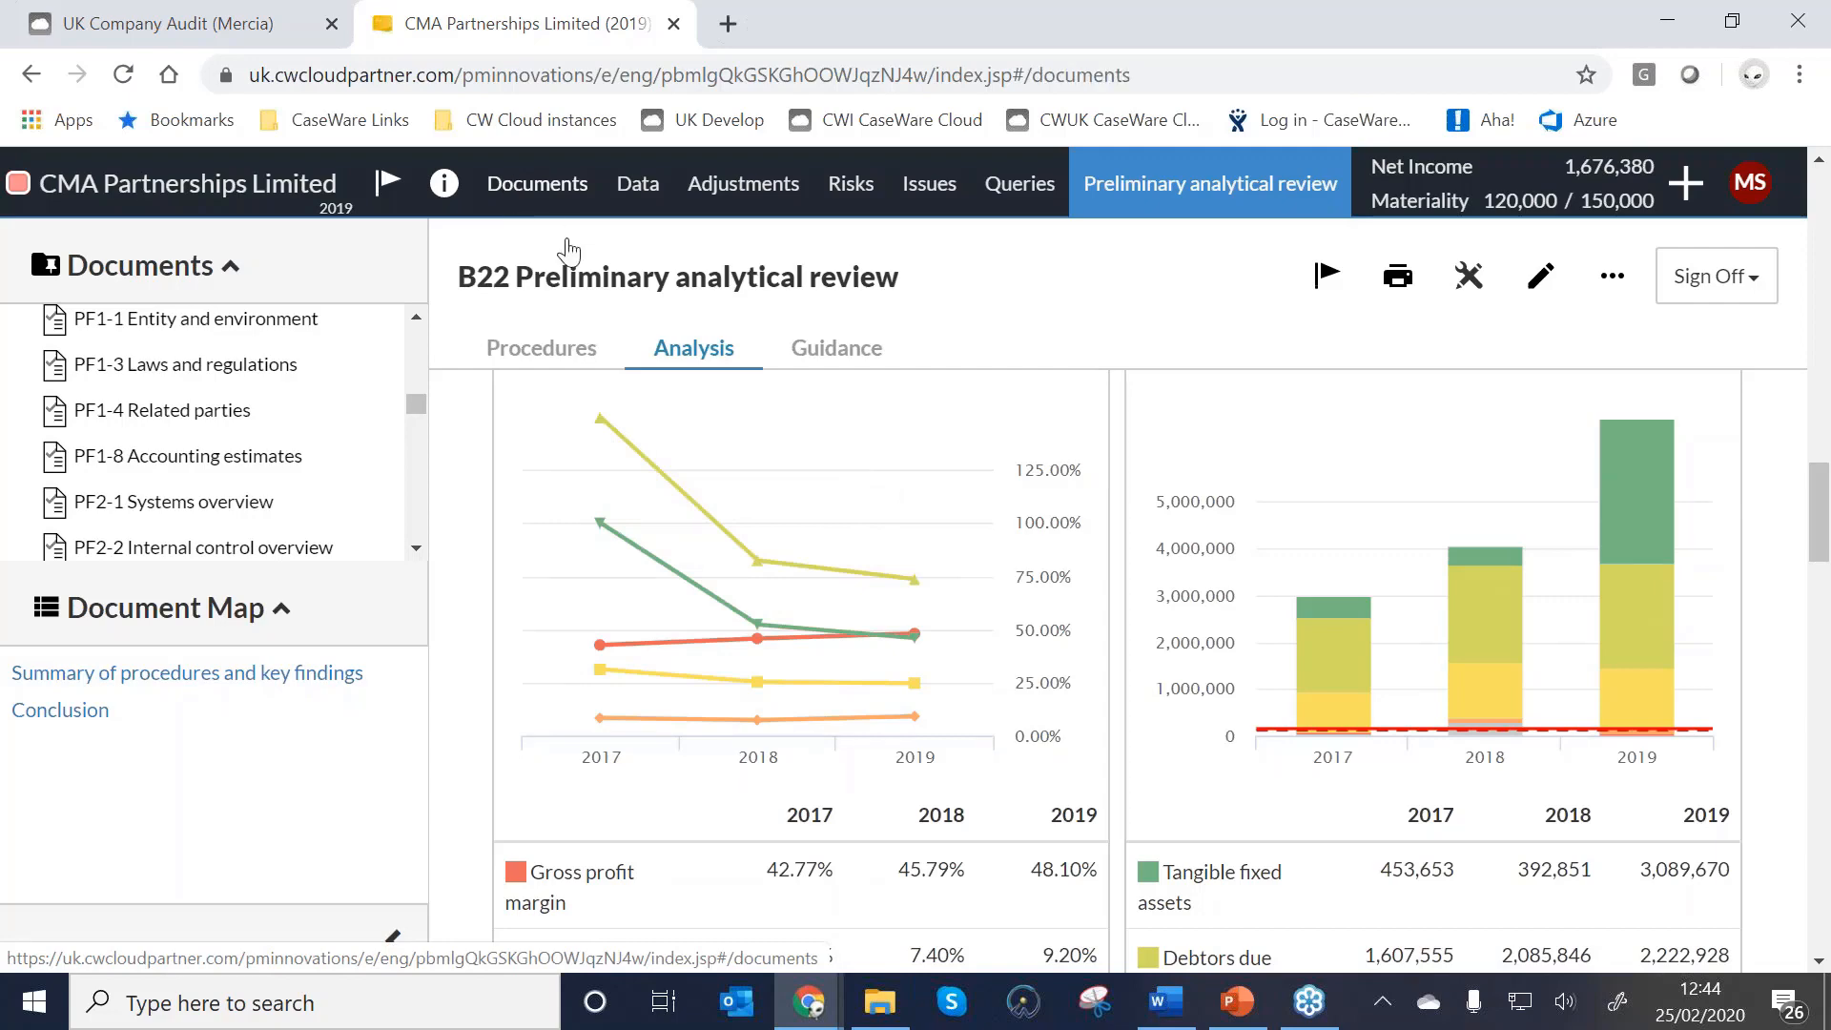
pyautogui.scroll(-10, 695, 615)
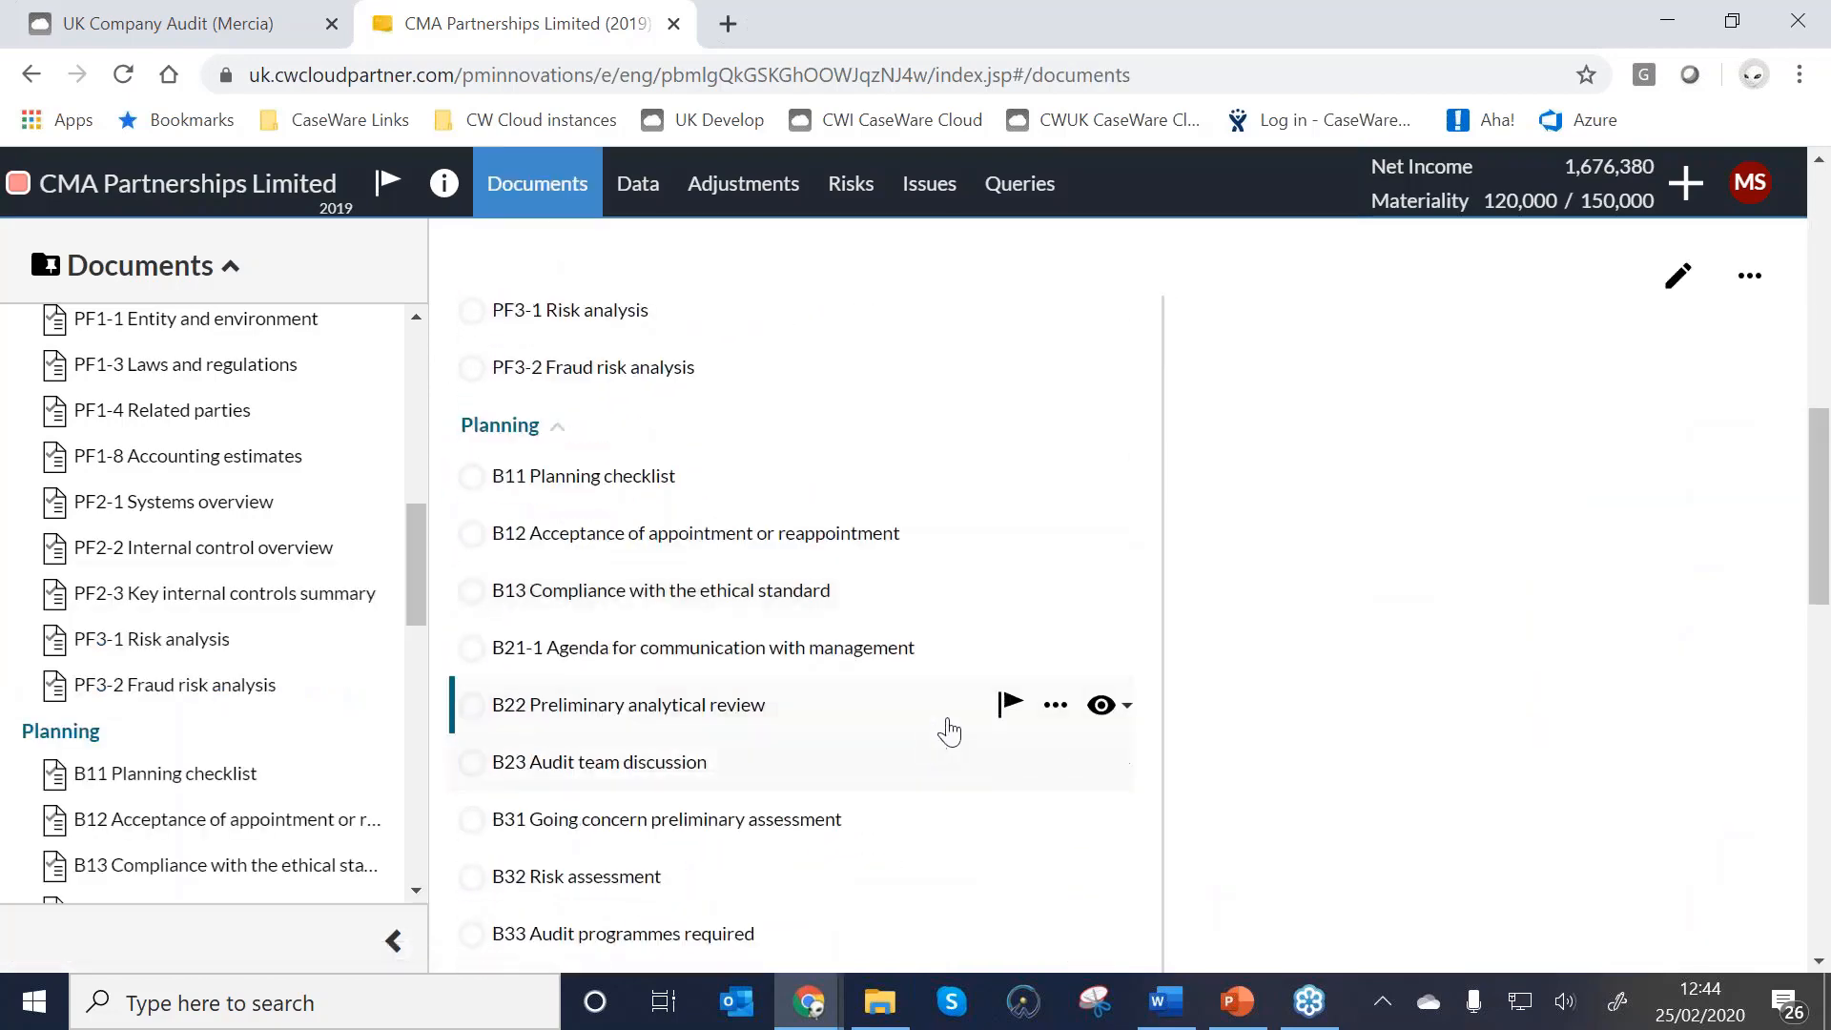
pyautogui.click(1055, 705)
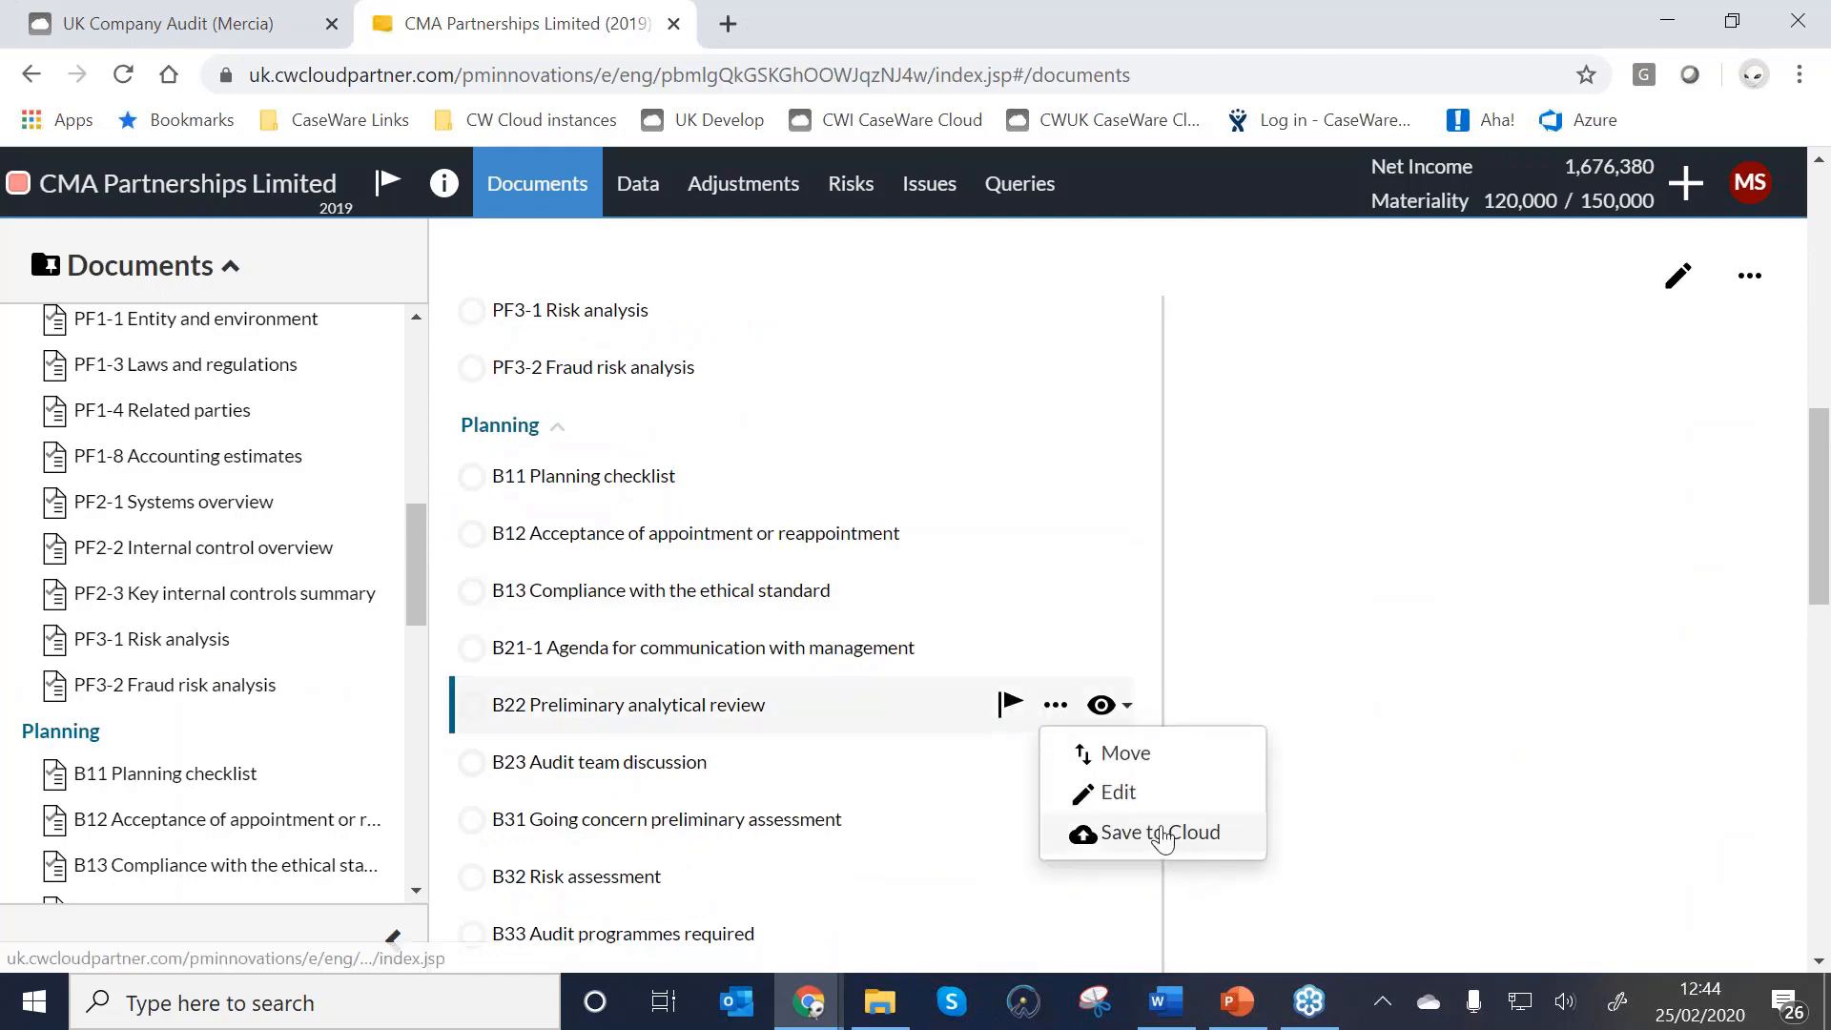
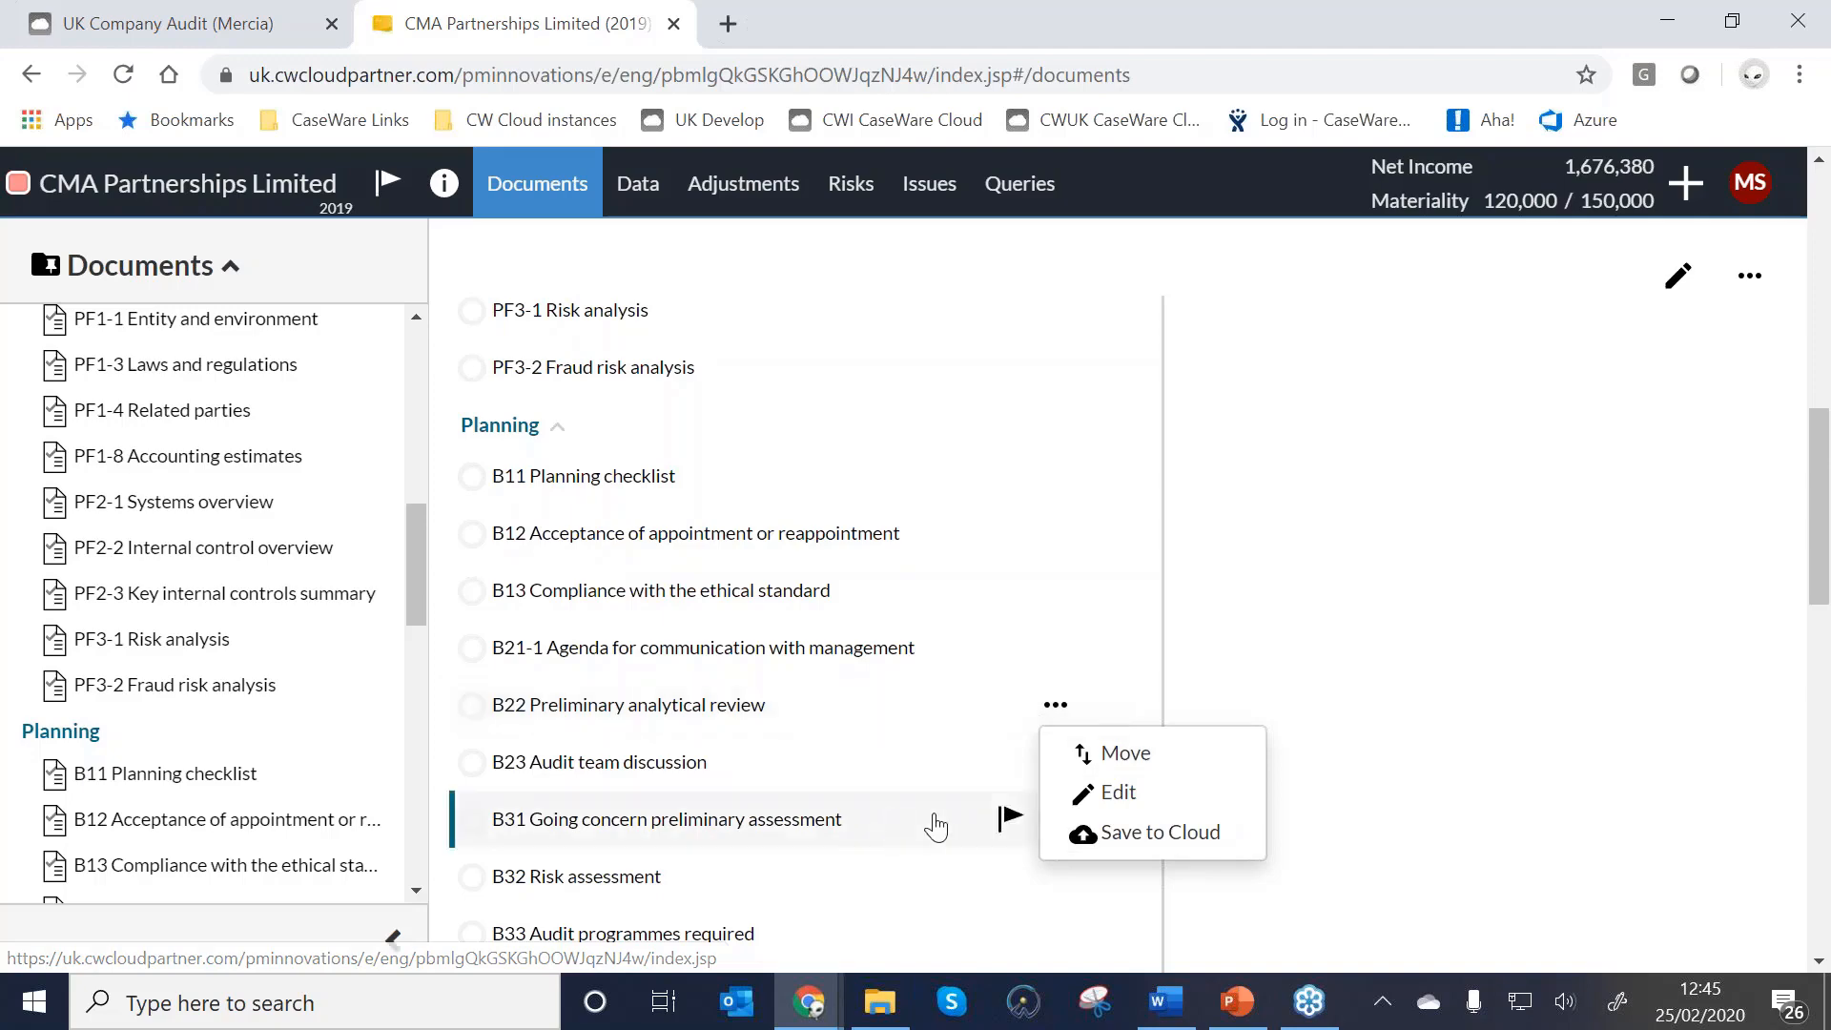
# Open the Risks list showing New business venture, Revenue recognition and Management override.
pyautogui.click(852, 190)
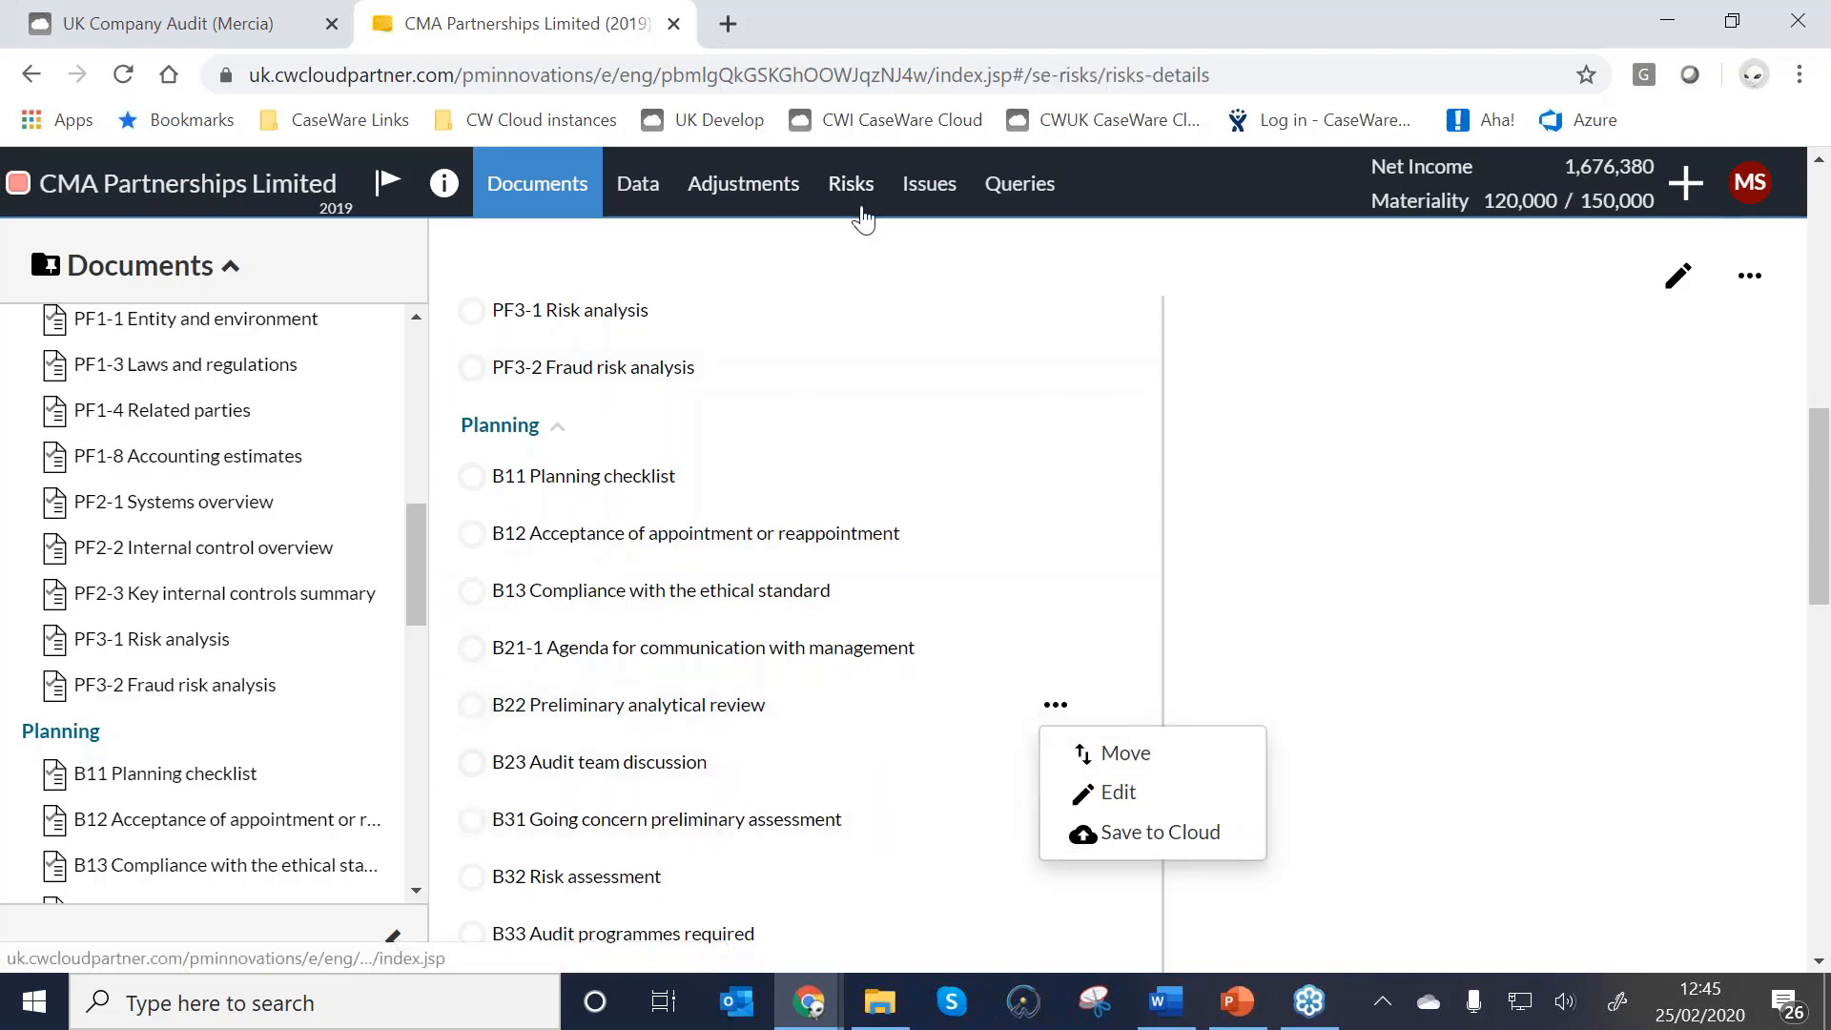
pyautogui.scroll(-2, 818, 602)
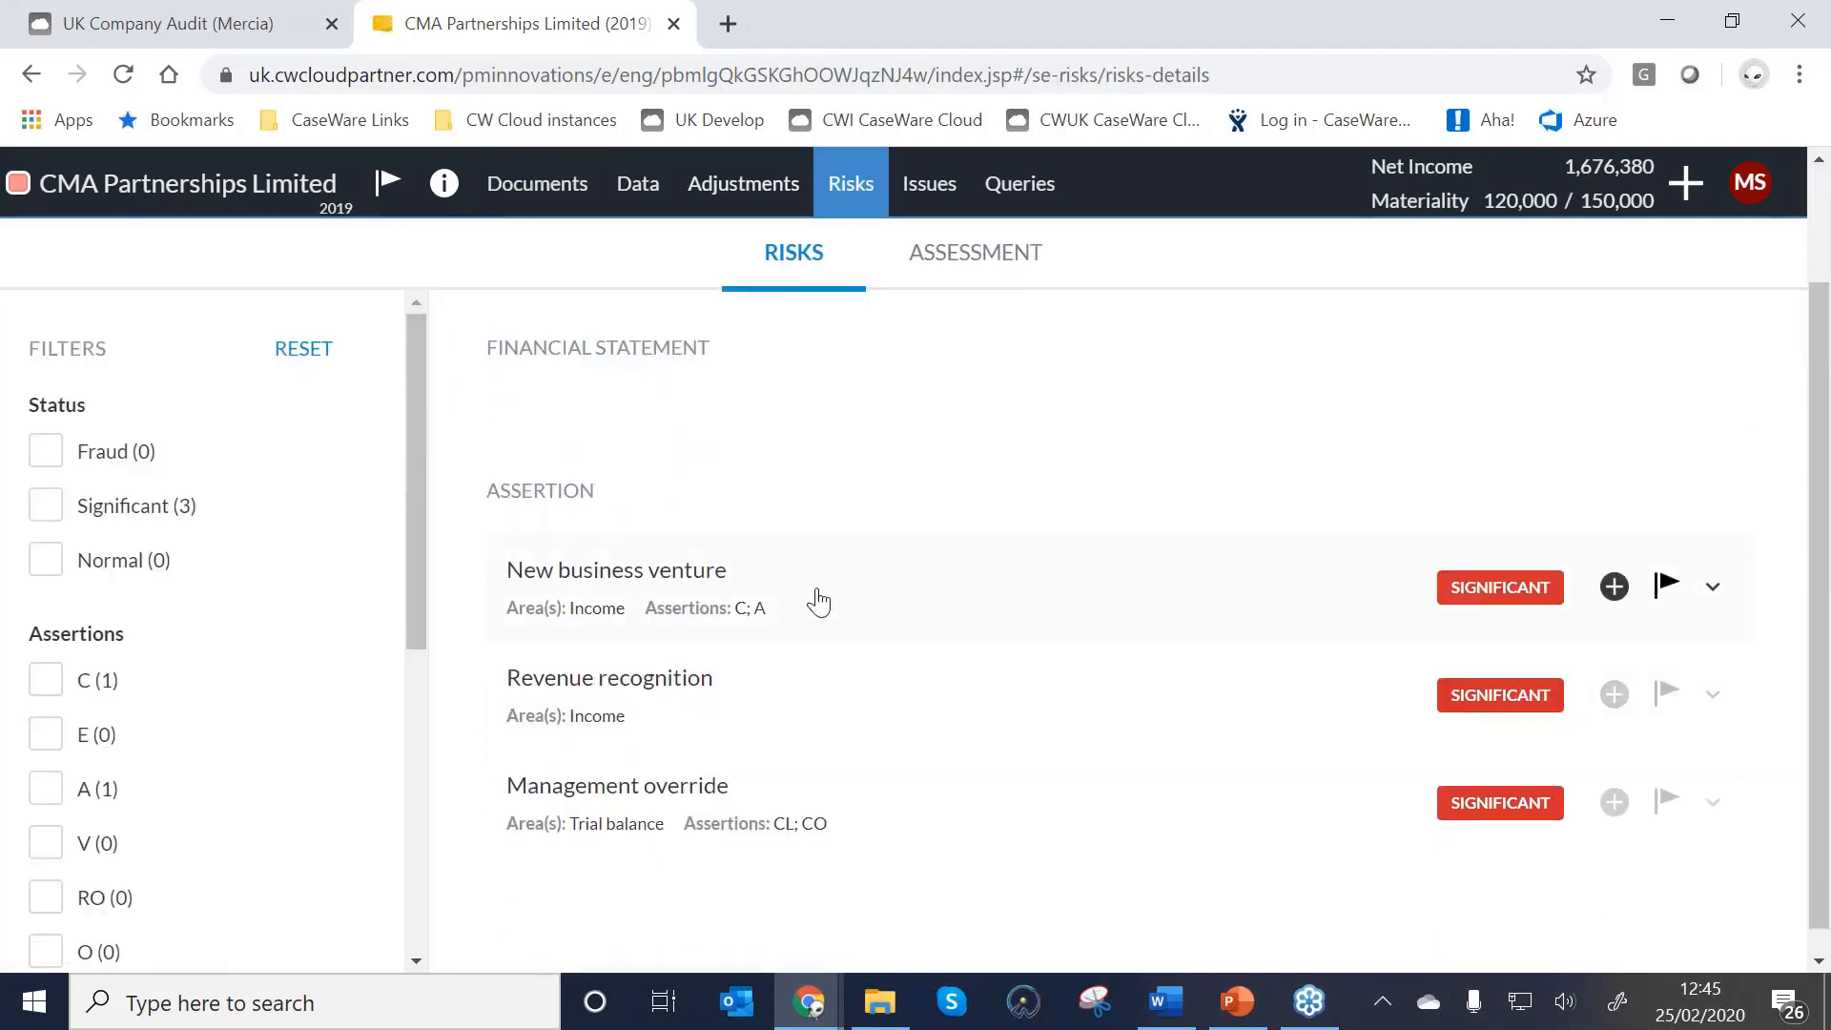
# Link 'H-I Income - Work programme and lead schedule' as the New business venture risk's audit response.
pyautogui.click(818, 602)
pyautogui.scroll(-2, 801, 619)
pyautogui.scroll(-2, 820, 486)
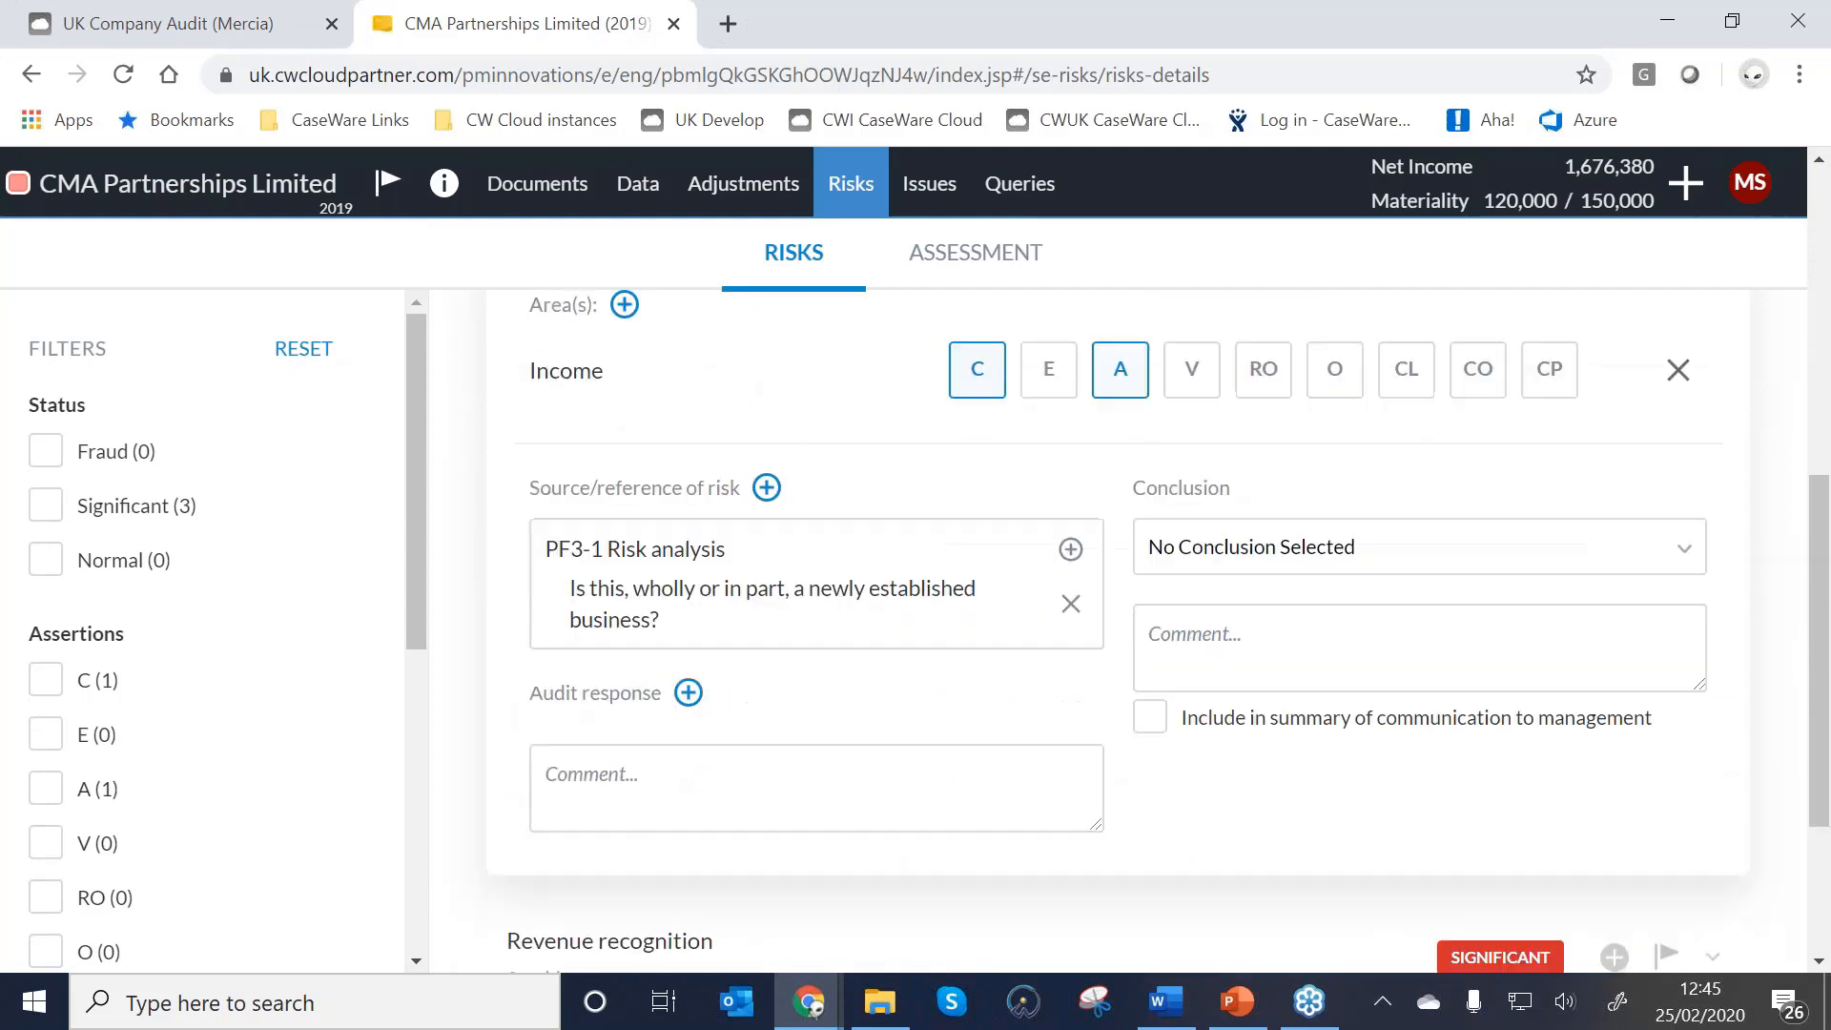
pyautogui.scroll(-2, 616, 372)
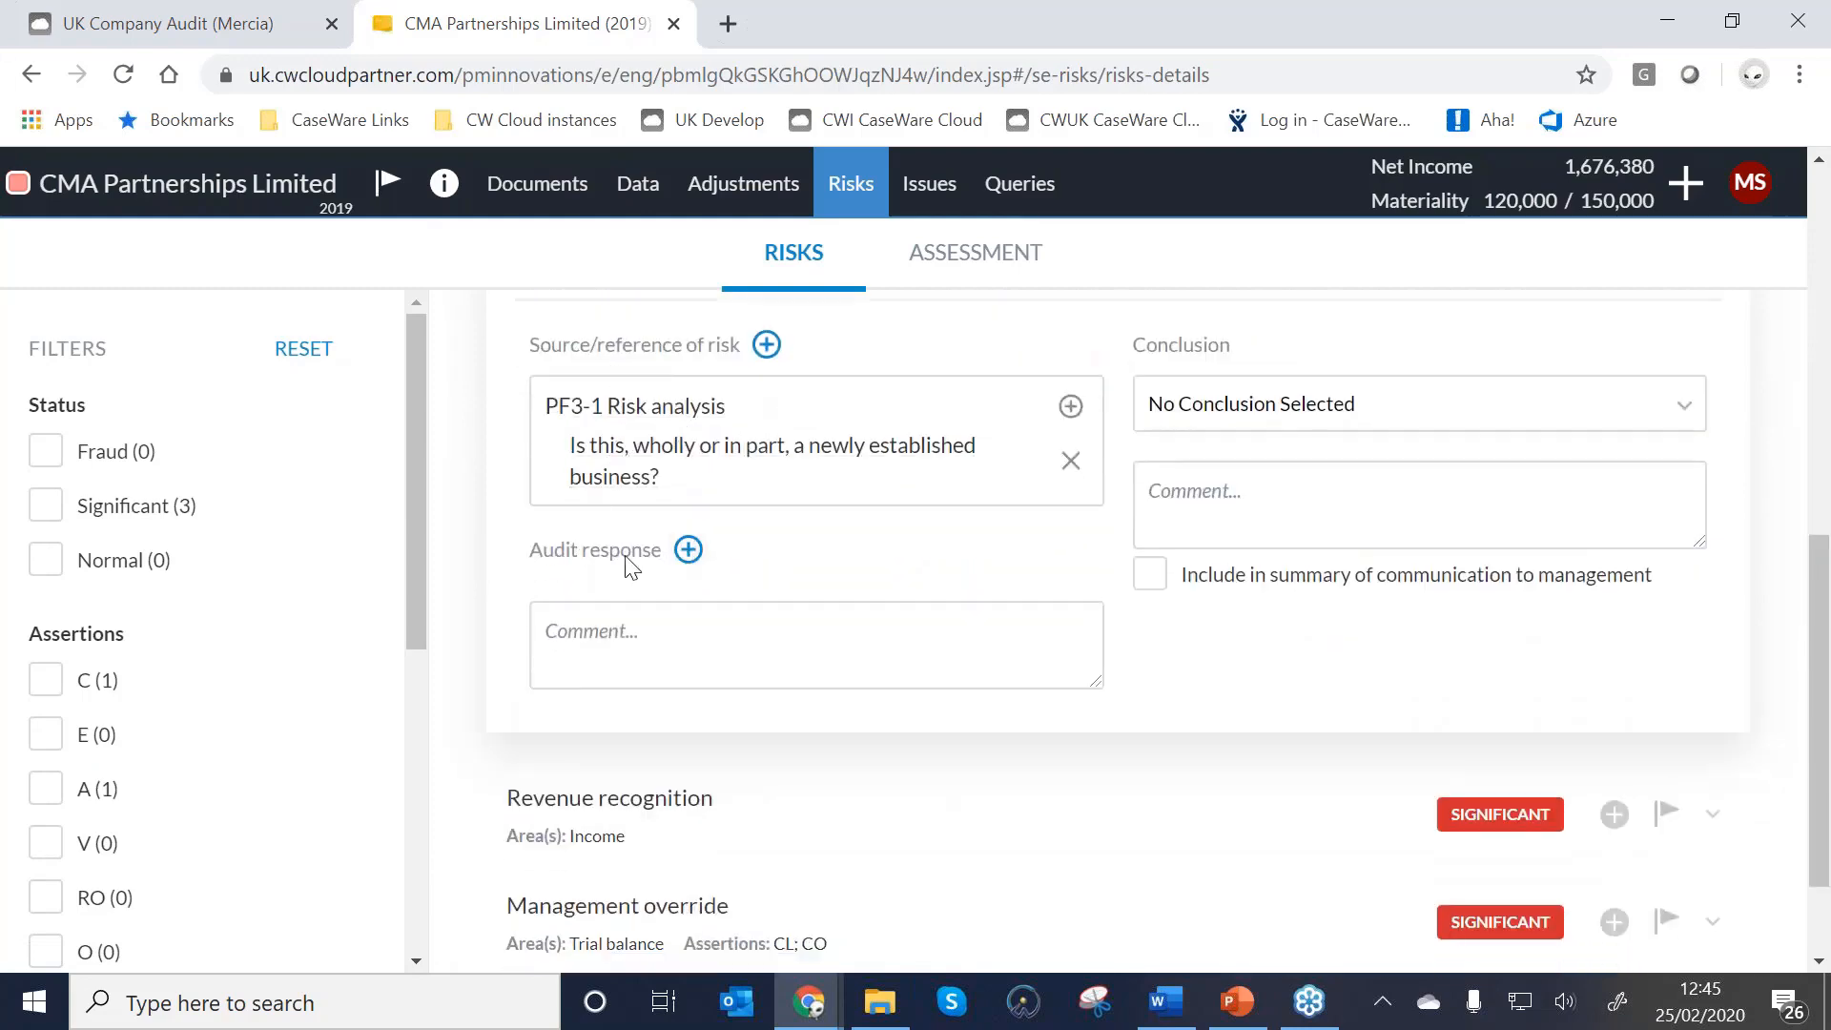
pyautogui.click(688, 550)
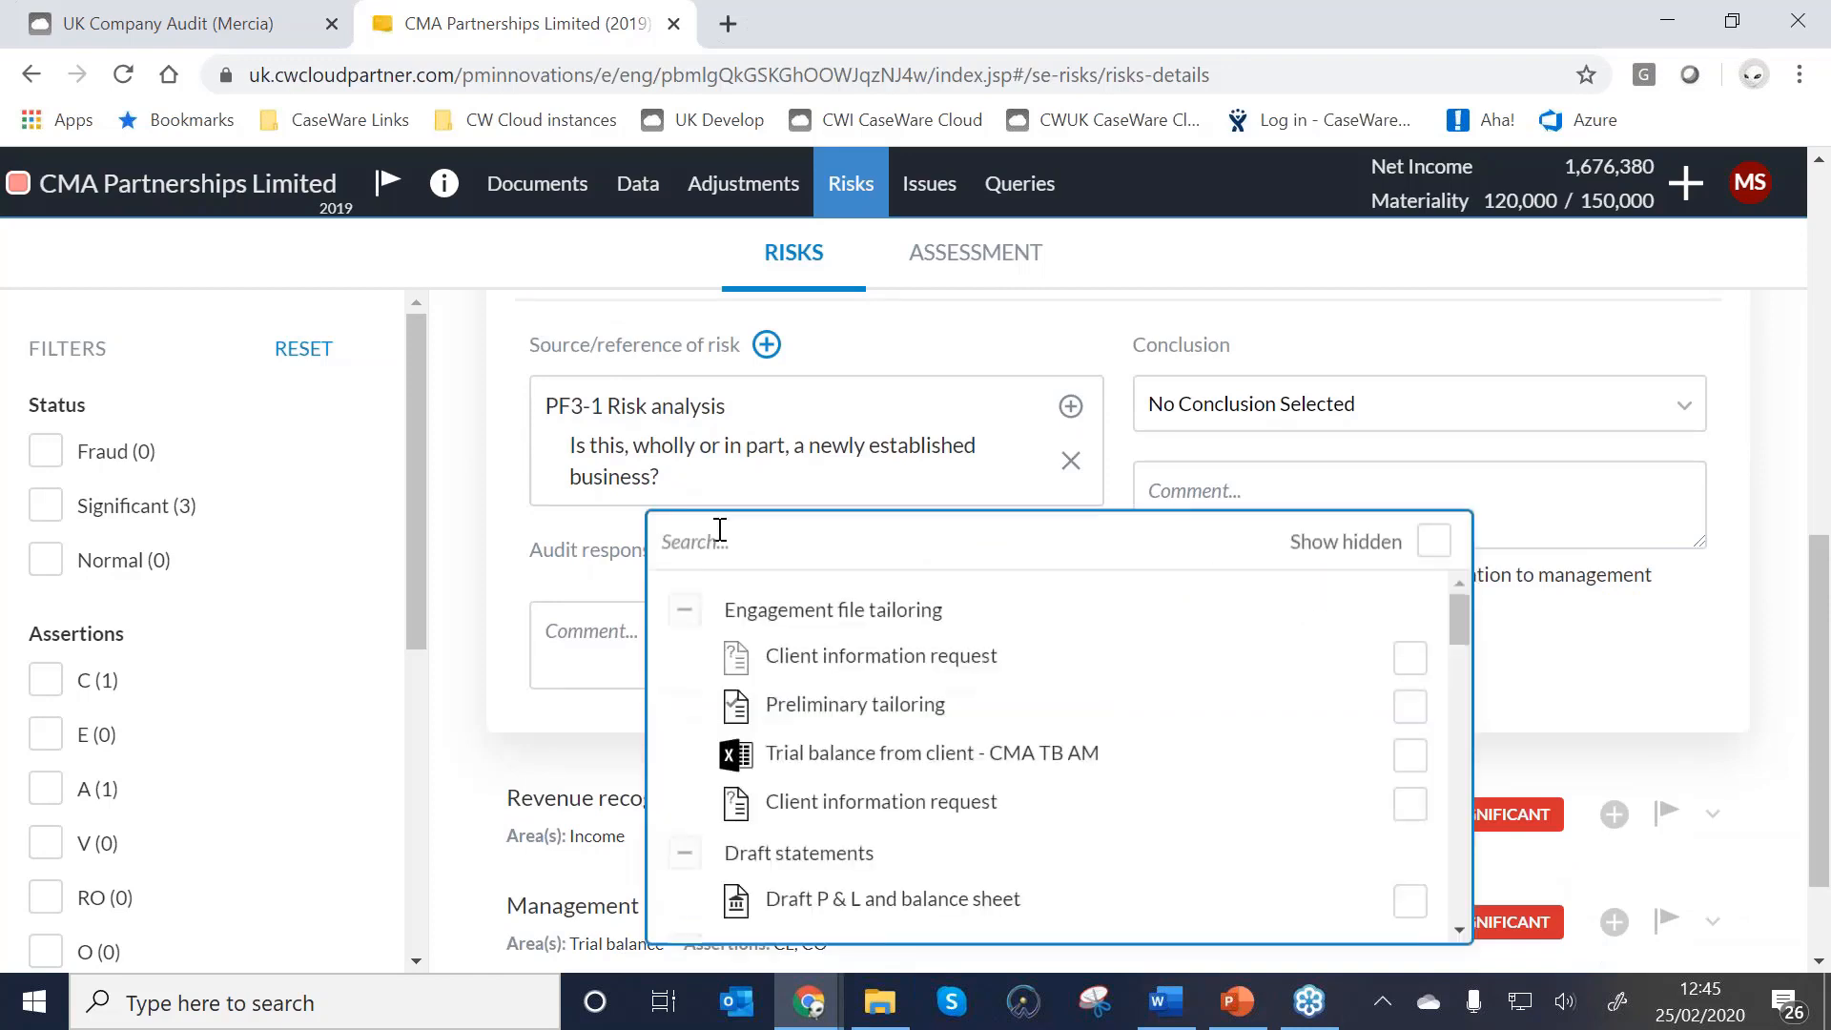
pyautogui.write('sale')
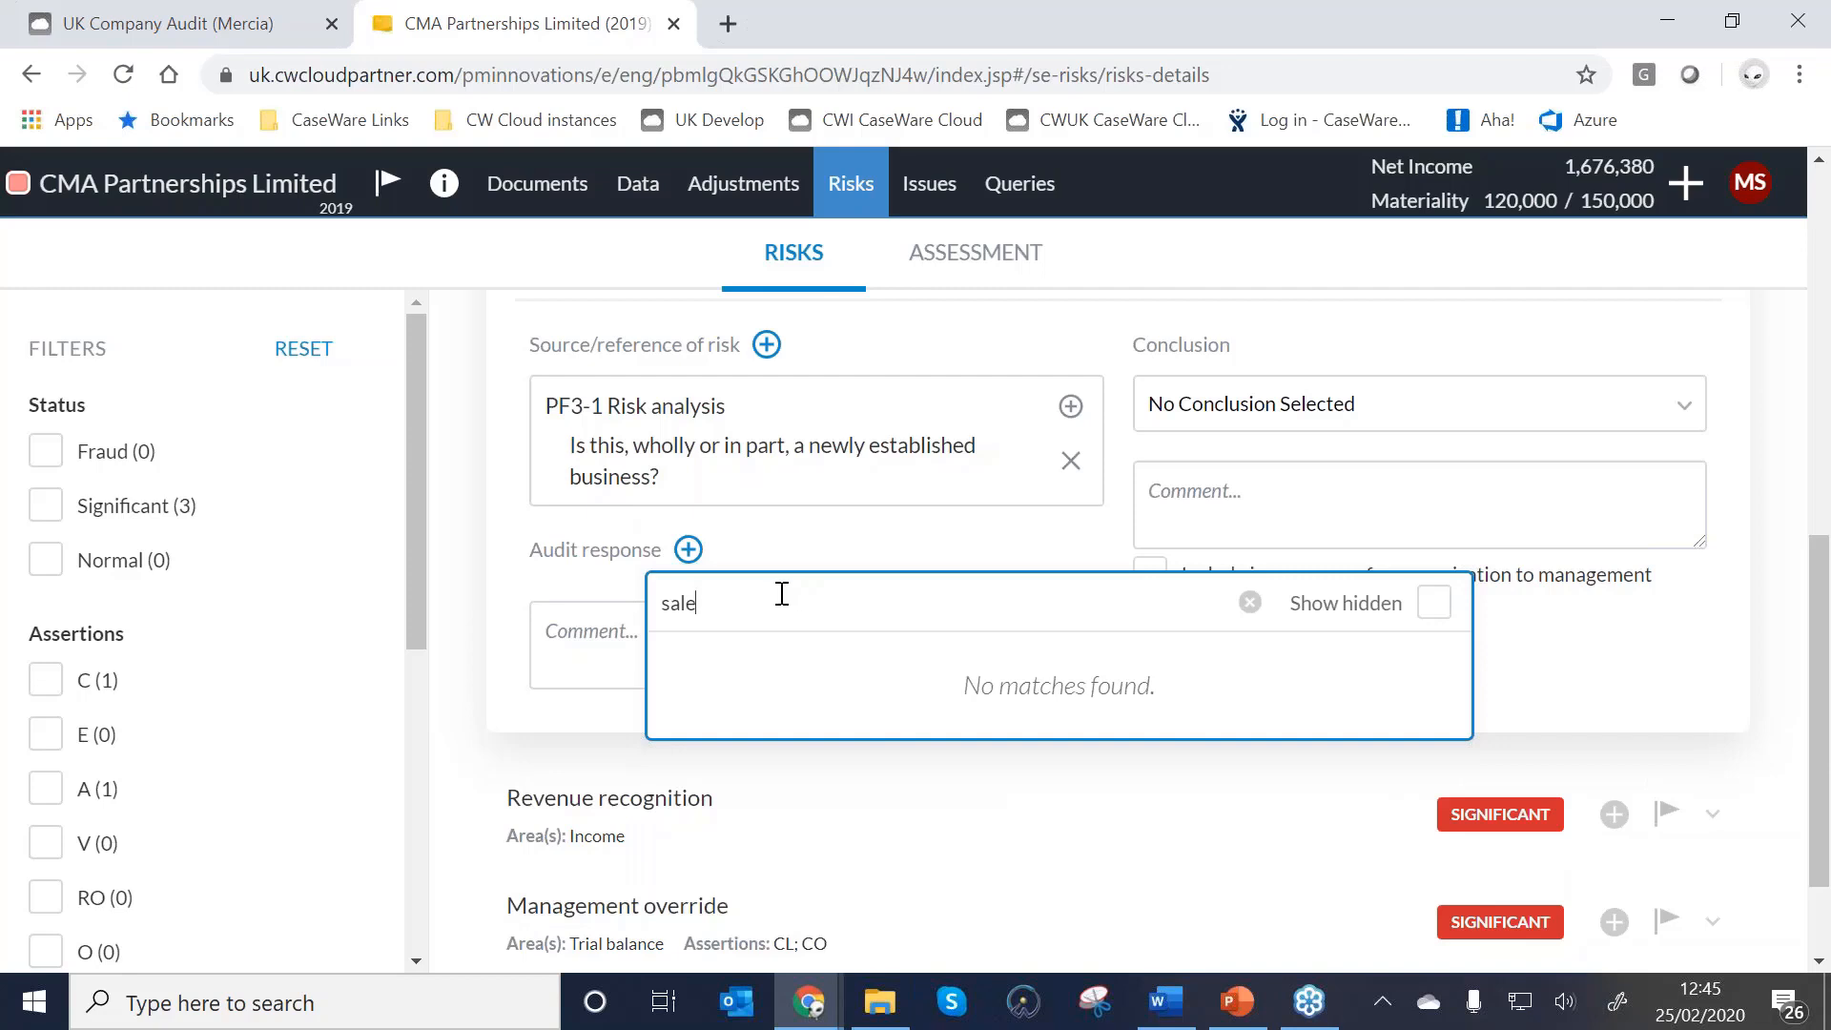
pyautogui.press('BackSpace')
pyautogui.press('BackSpace')
pyautogui.write('inco')
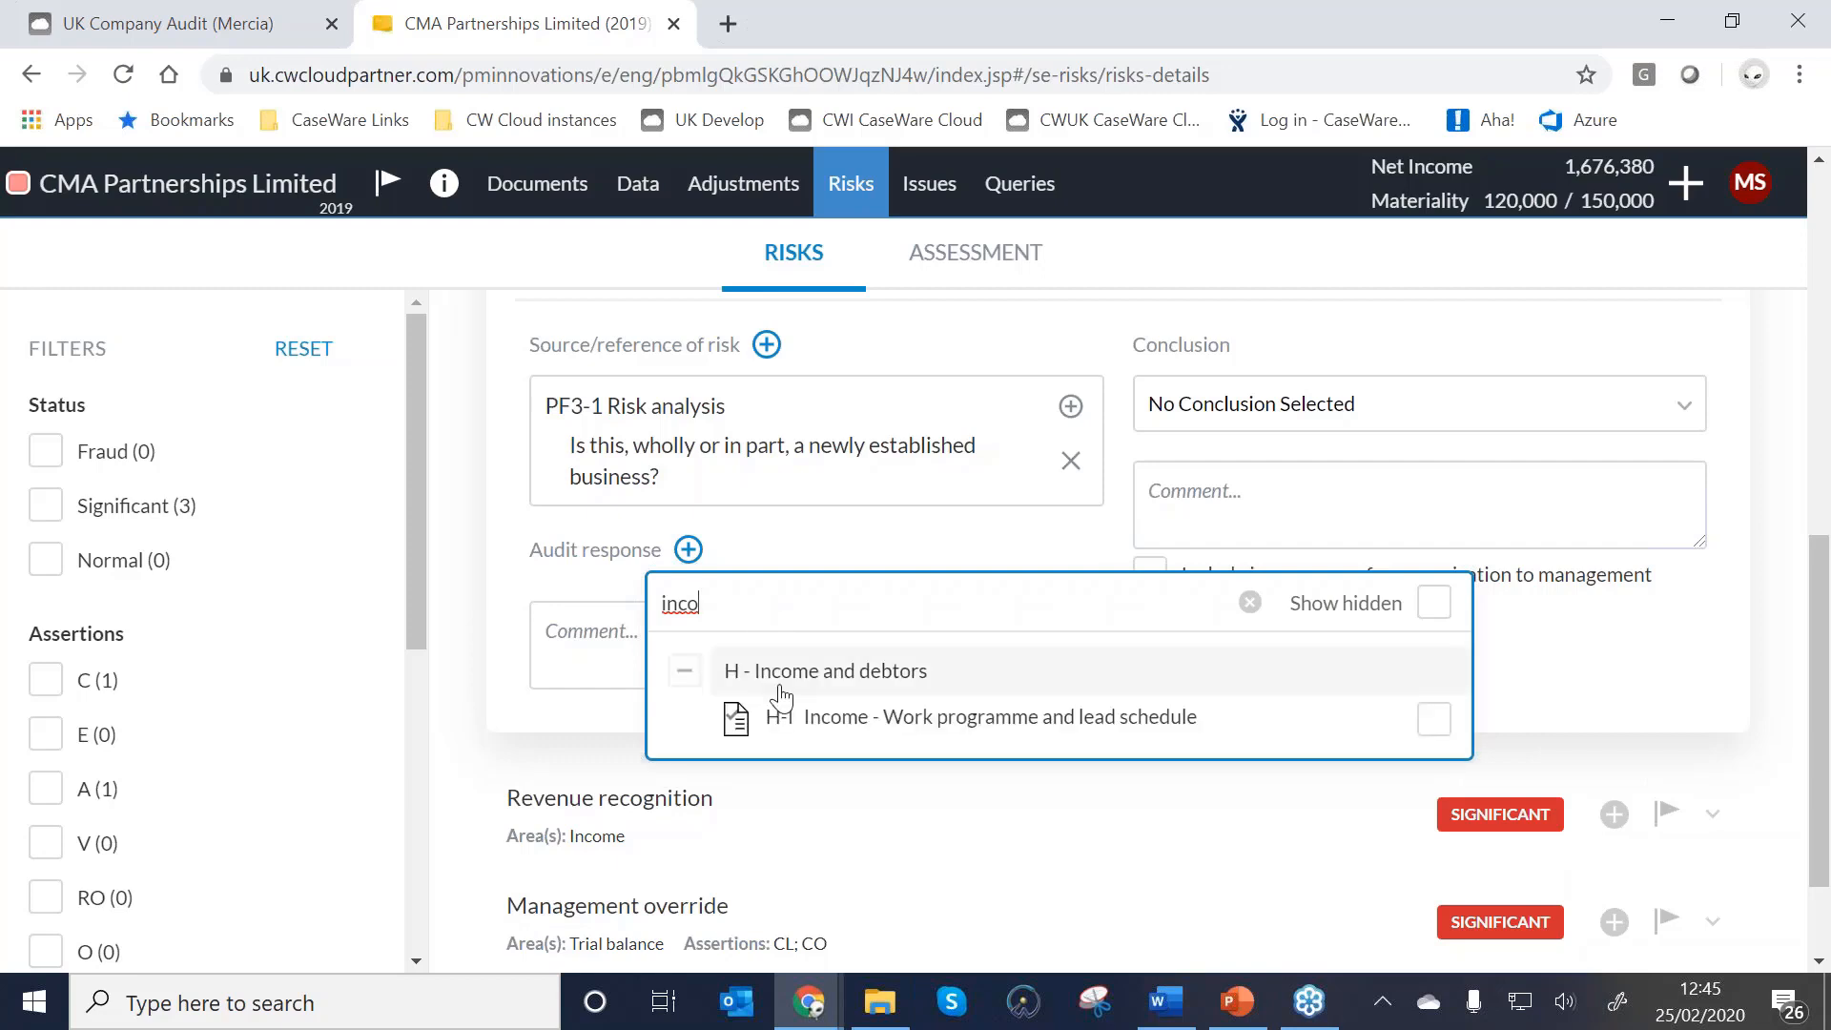
pyautogui.click(904, 730)
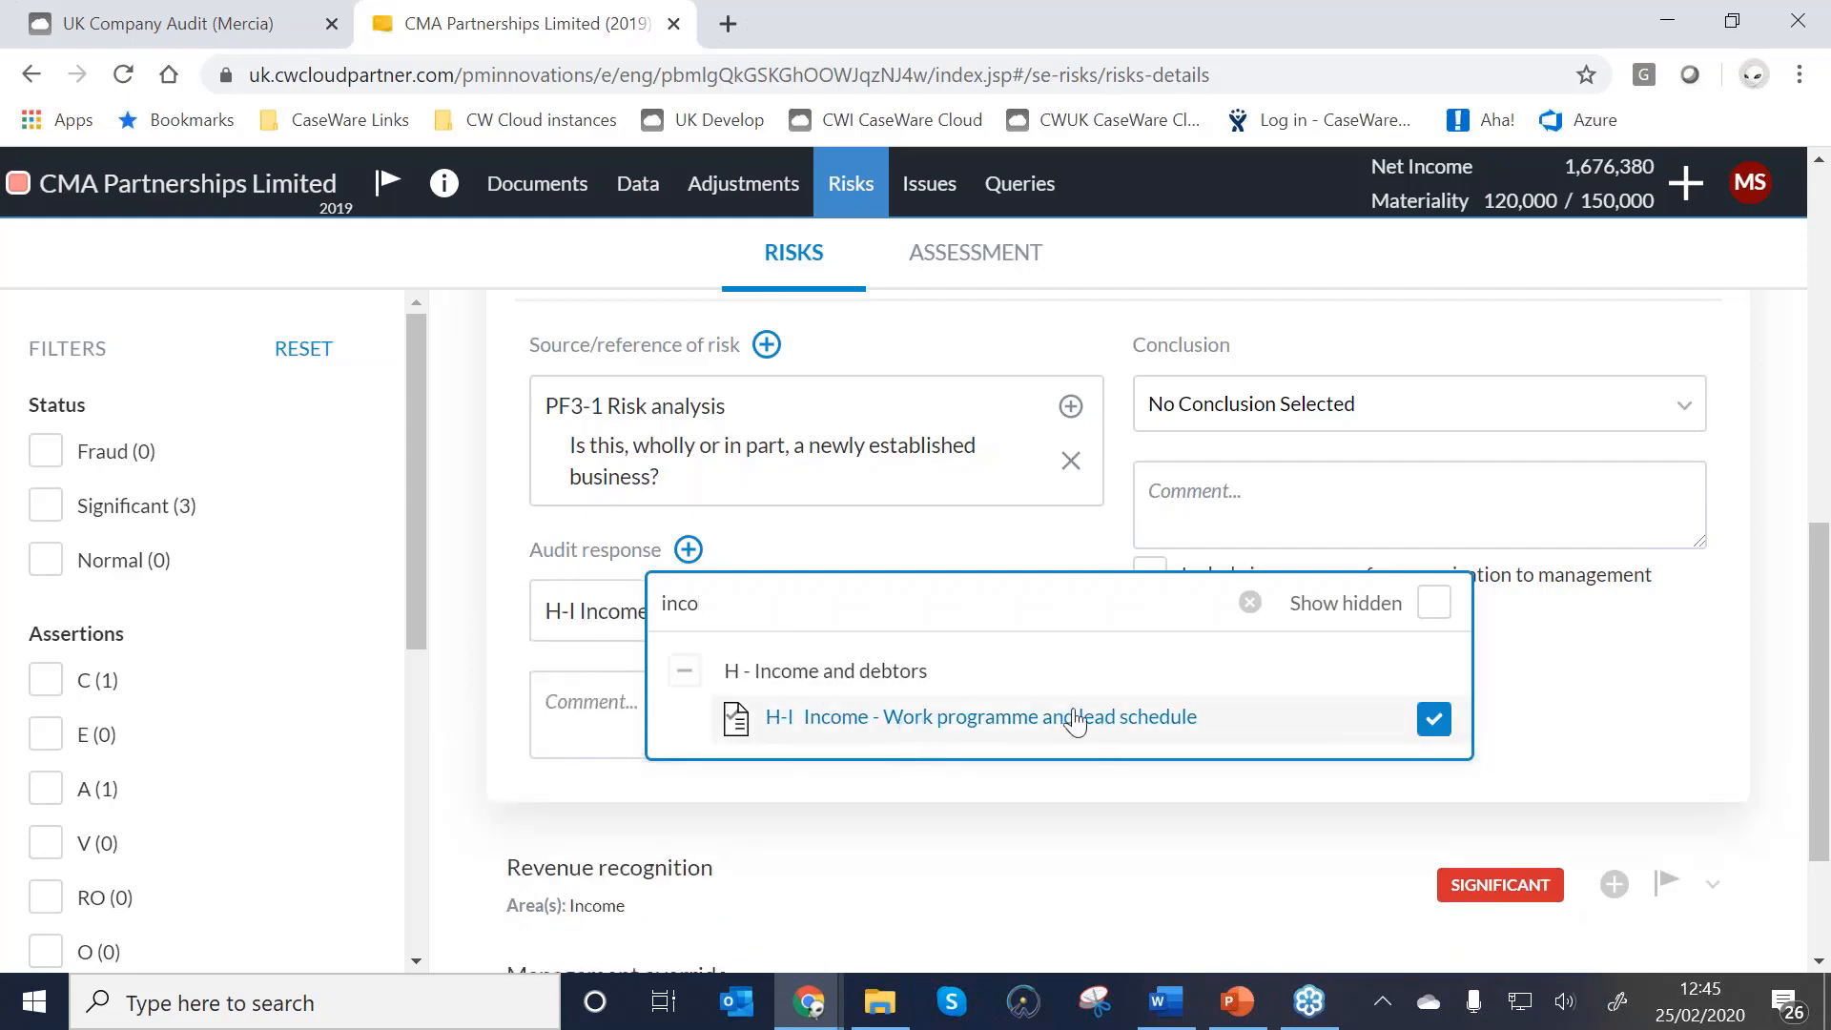
pyautogui.click(500, 636)
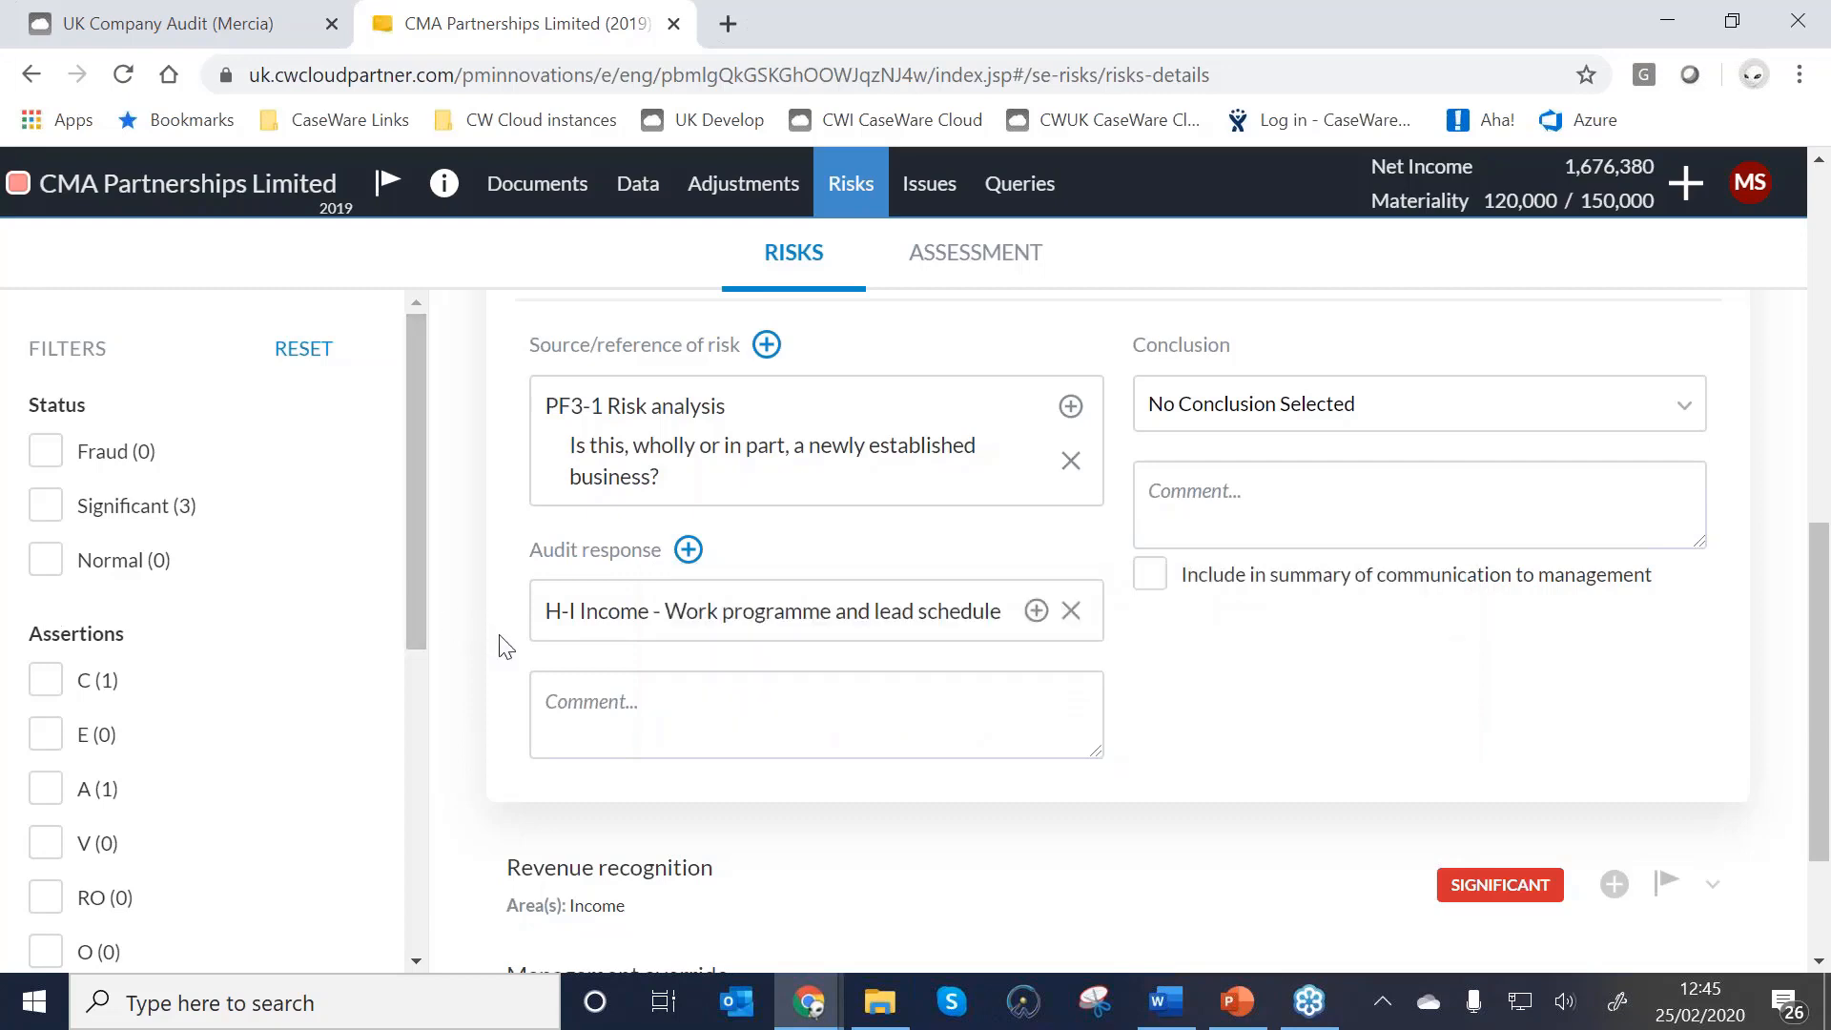
# Add H-I Income procedures 15 (sales recognition) and 17 (sales review) under that audit response.
pyautogui.click(1042, 615)
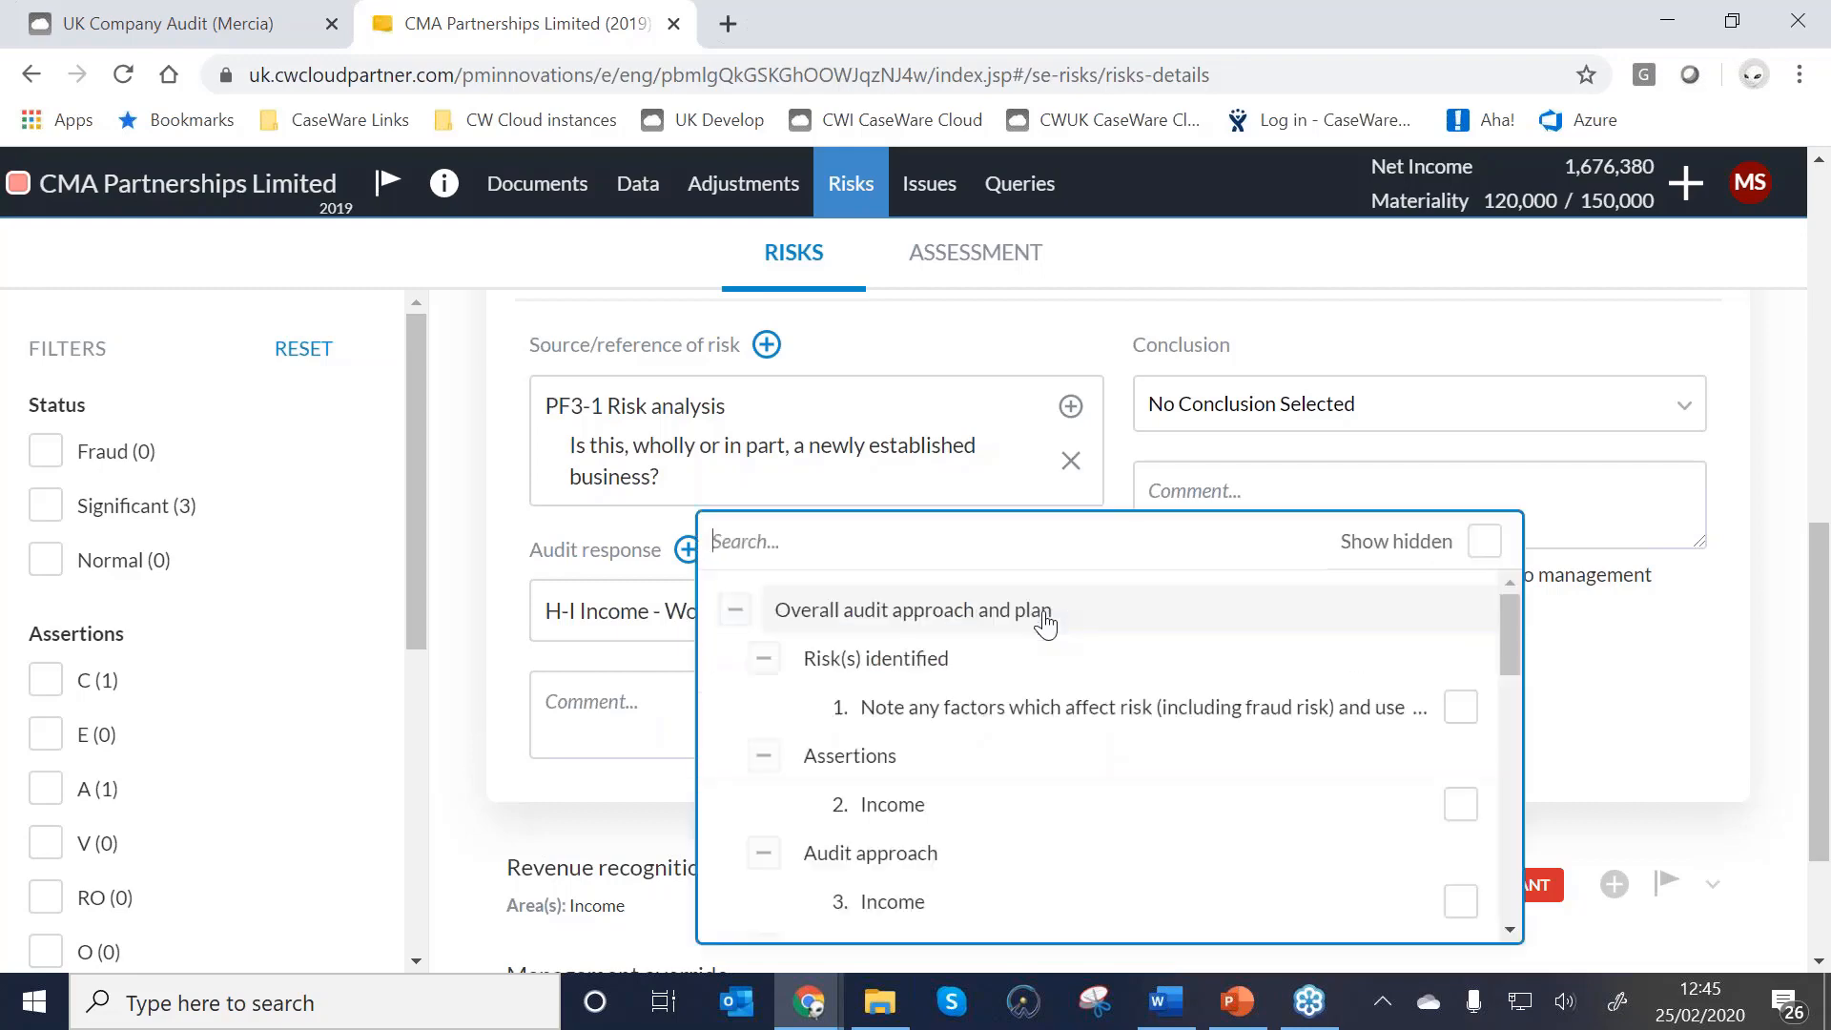
pyautogui.scroll(-10, 1011, 705)
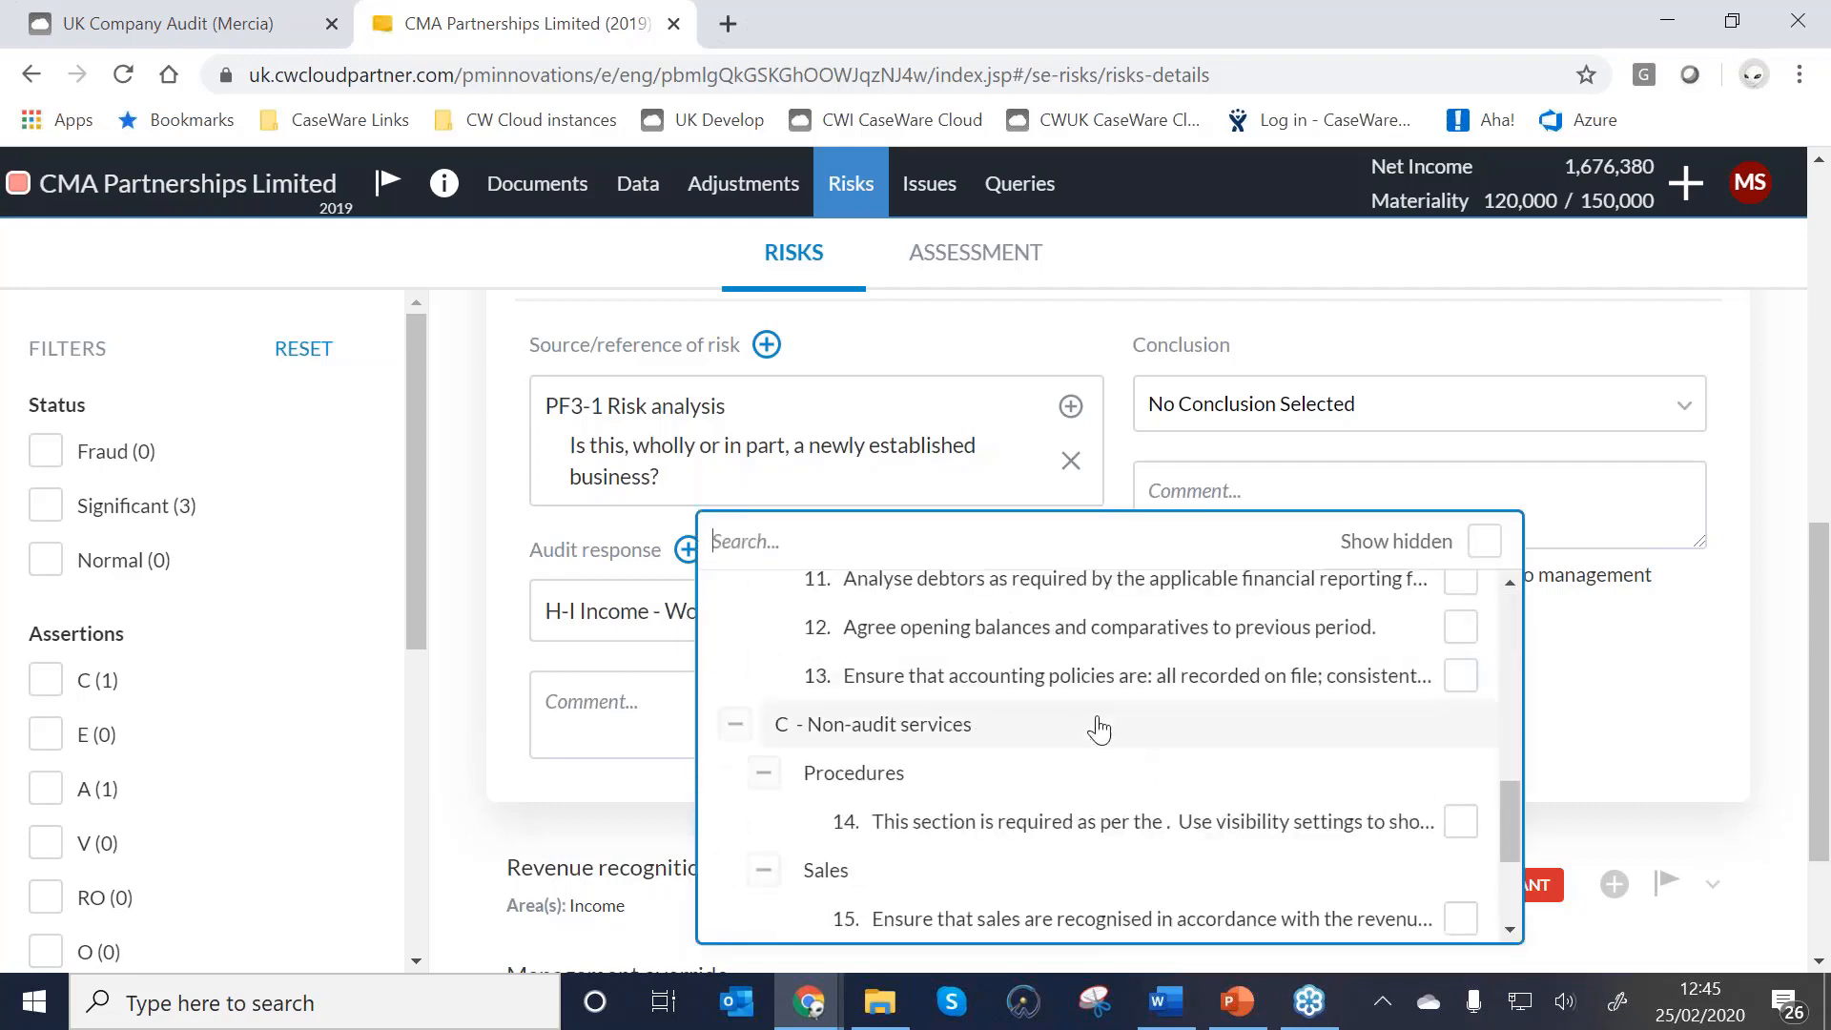
pyautogui.scroll(-5, 1235, 859)
pyautogui.scroll(-3, 1393, 769)
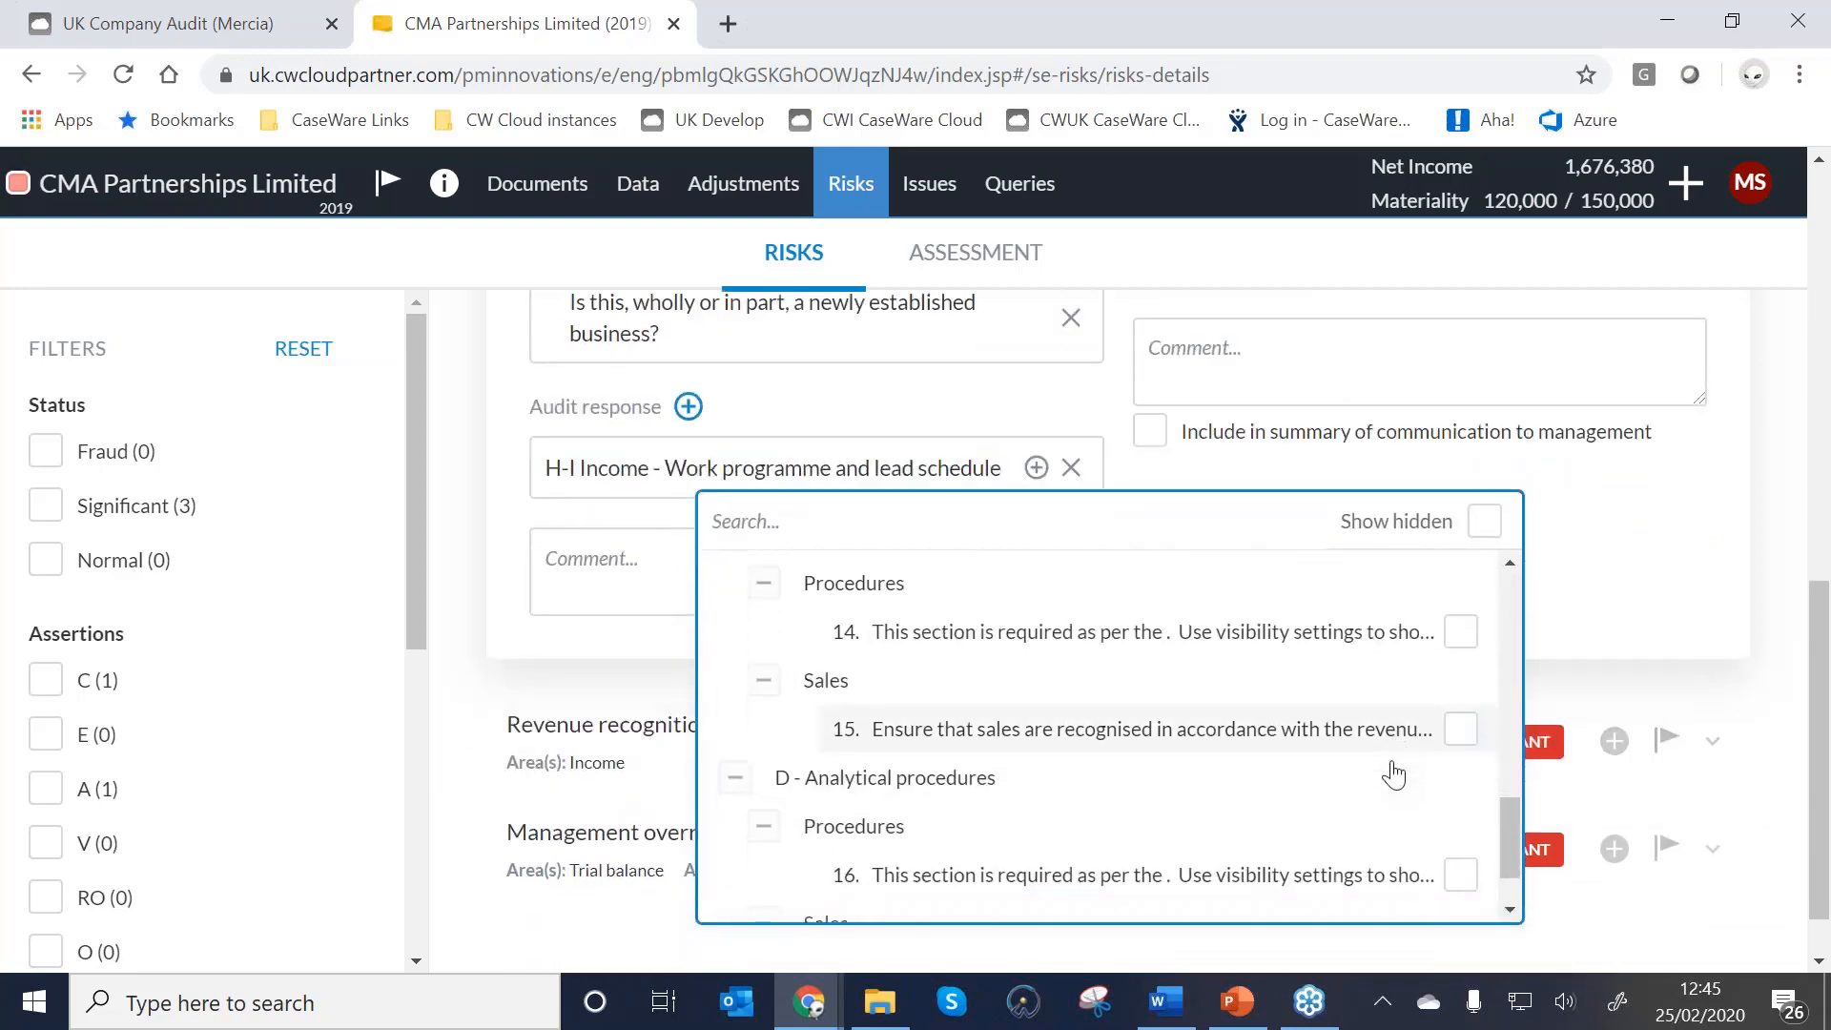
pyautogui.click(1462, 638)
pyautogui.scroll(-1, 1435, 839)
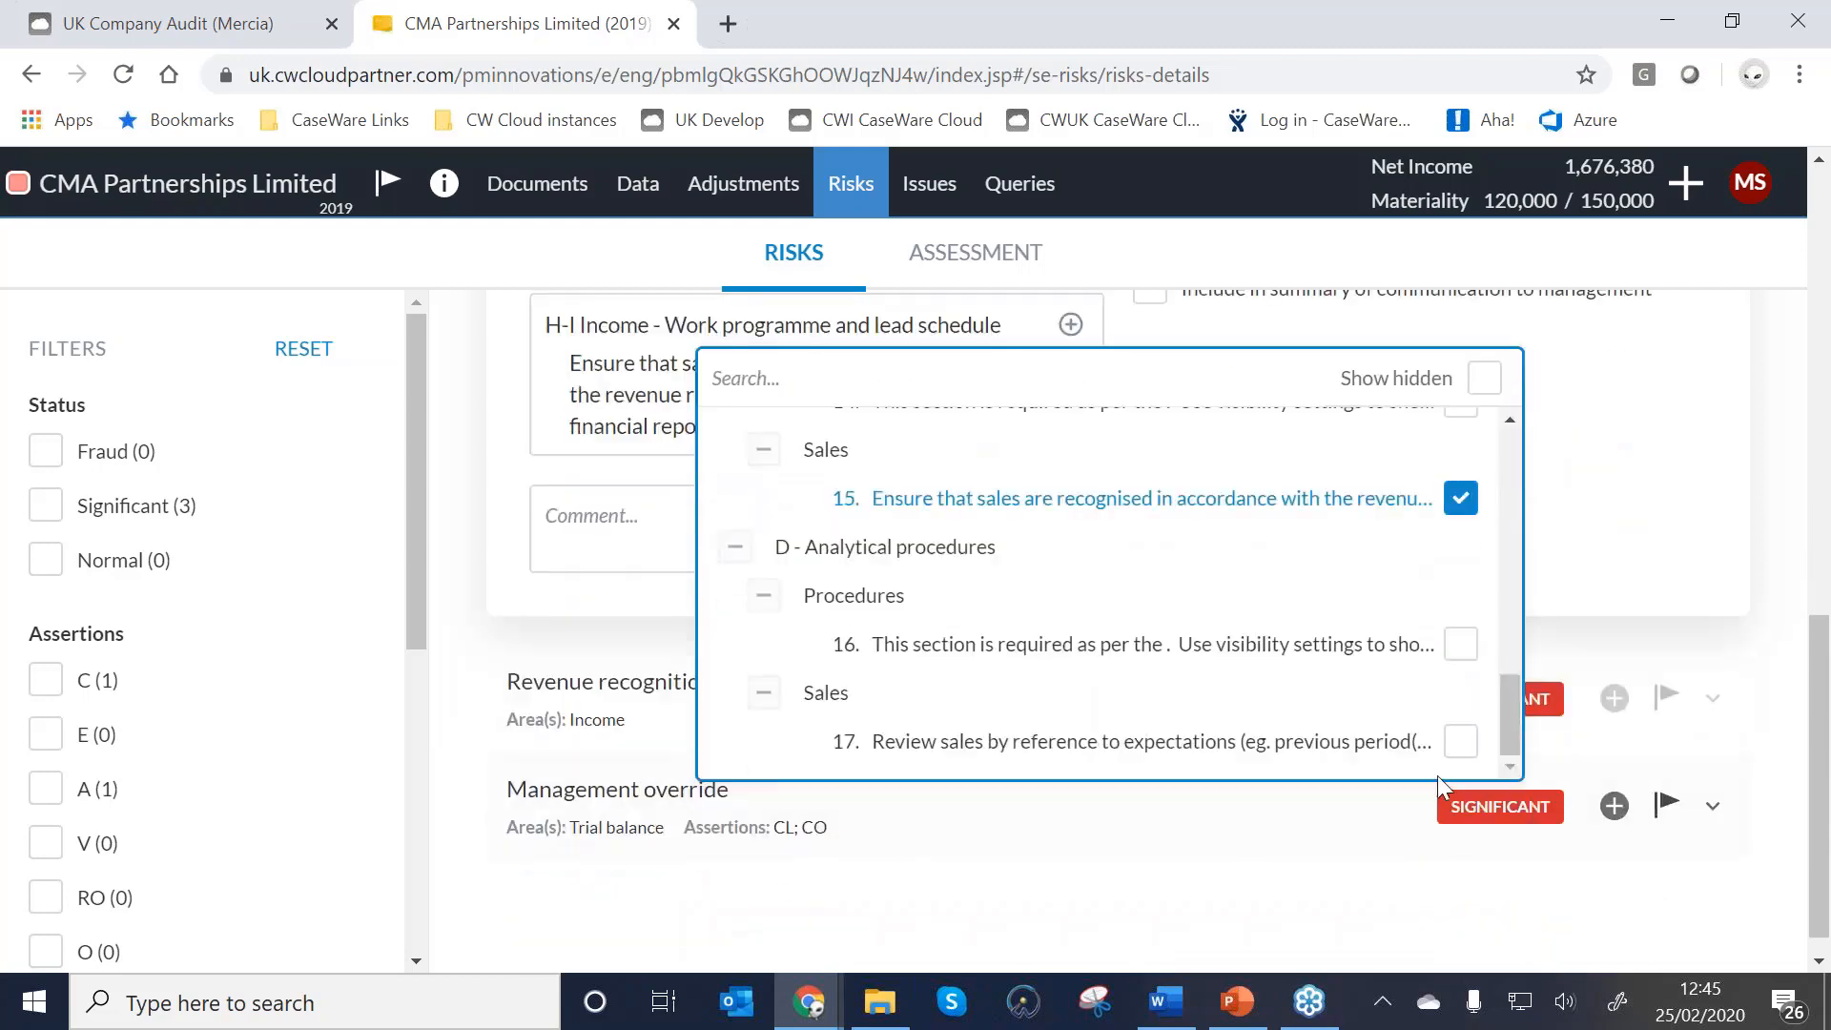
pyautogui.click(1459, 742)
pyautogui.click(495, 442)
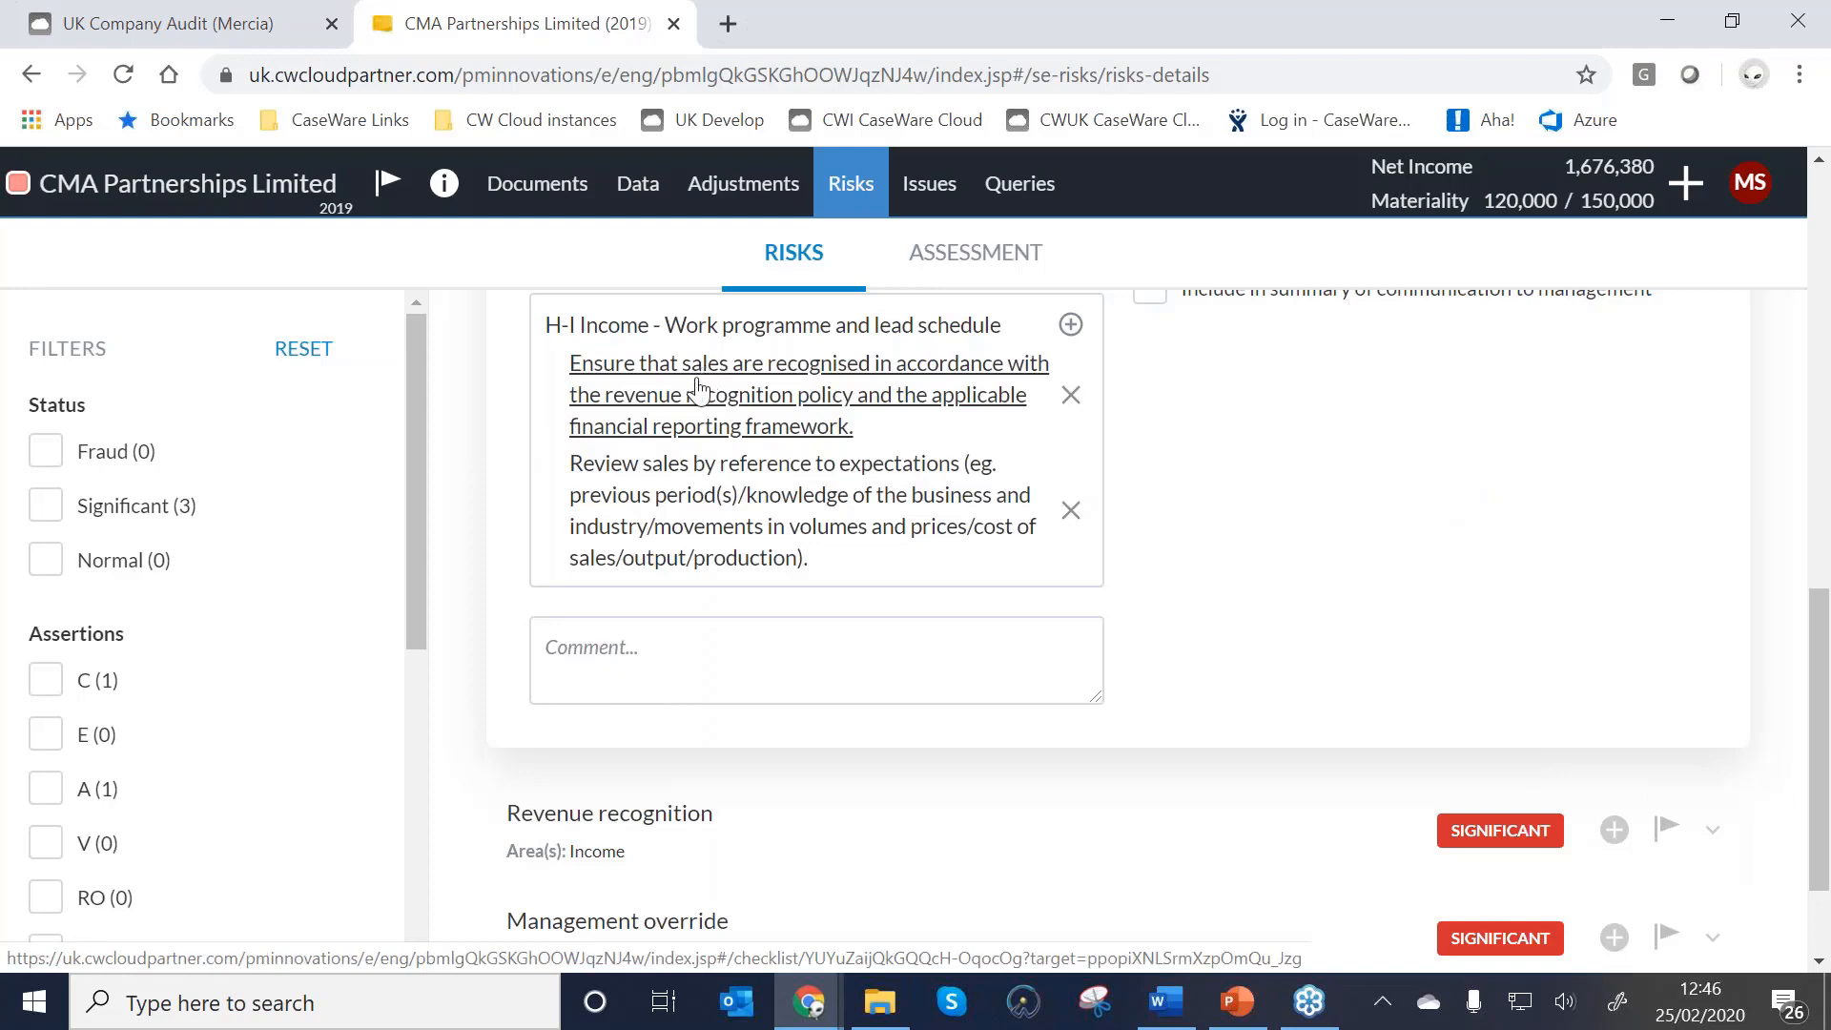
pyautogui.scroll(3, 700, 388)
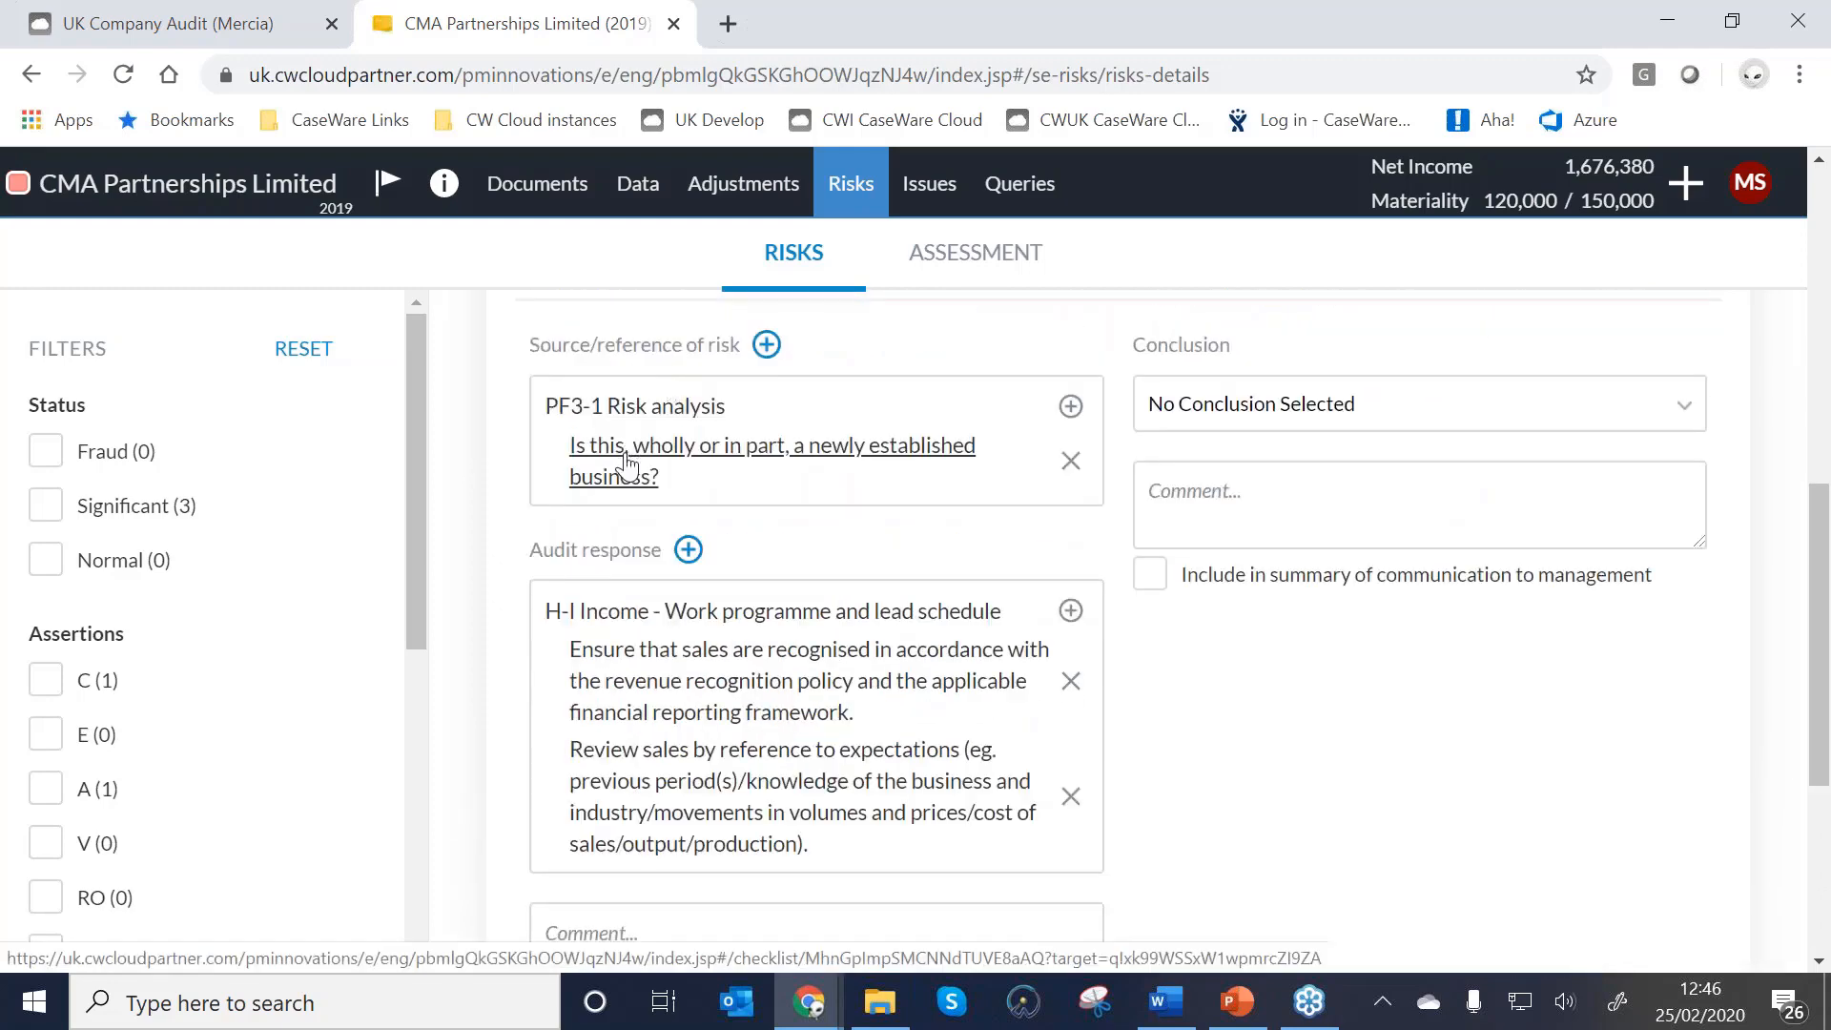
pyautogui.scroll(-2, 627, 466)
# Open the linked H-I Income work programme and toggle its edit mode on and off.
pyautogui.click(605, 531)
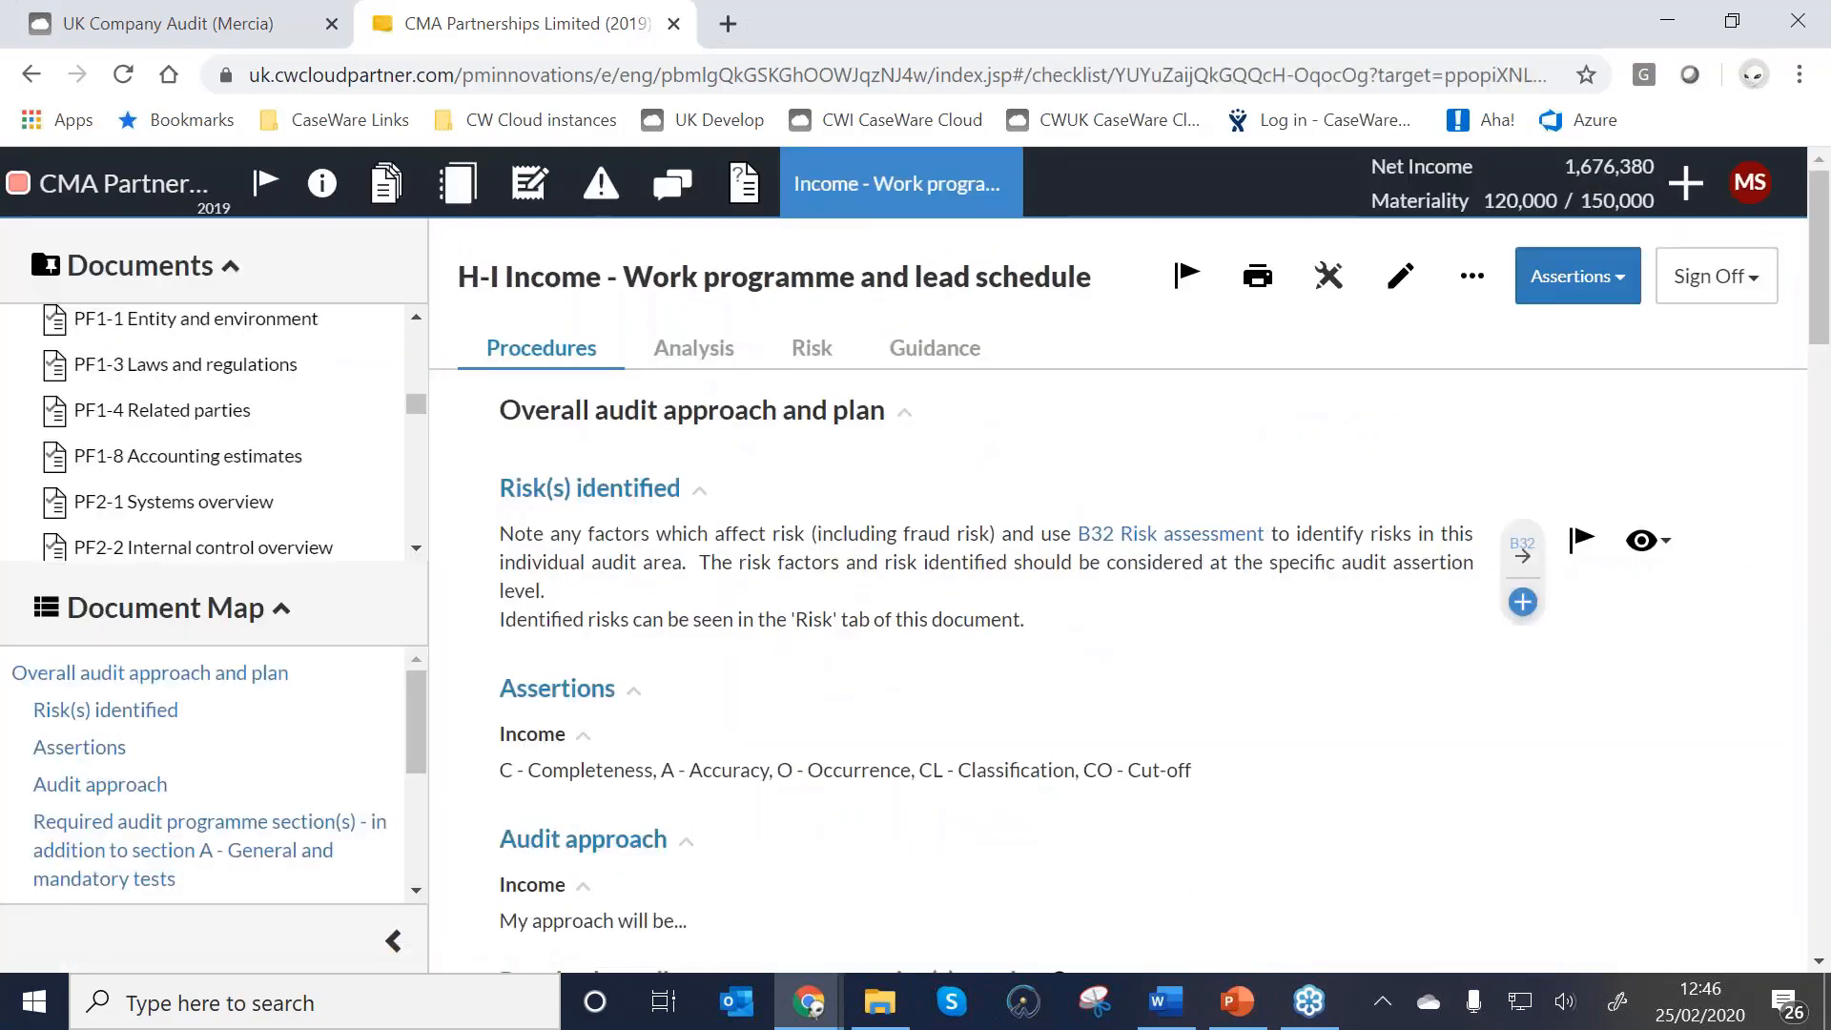
pyautogui.scroll(-15, 601, 535)
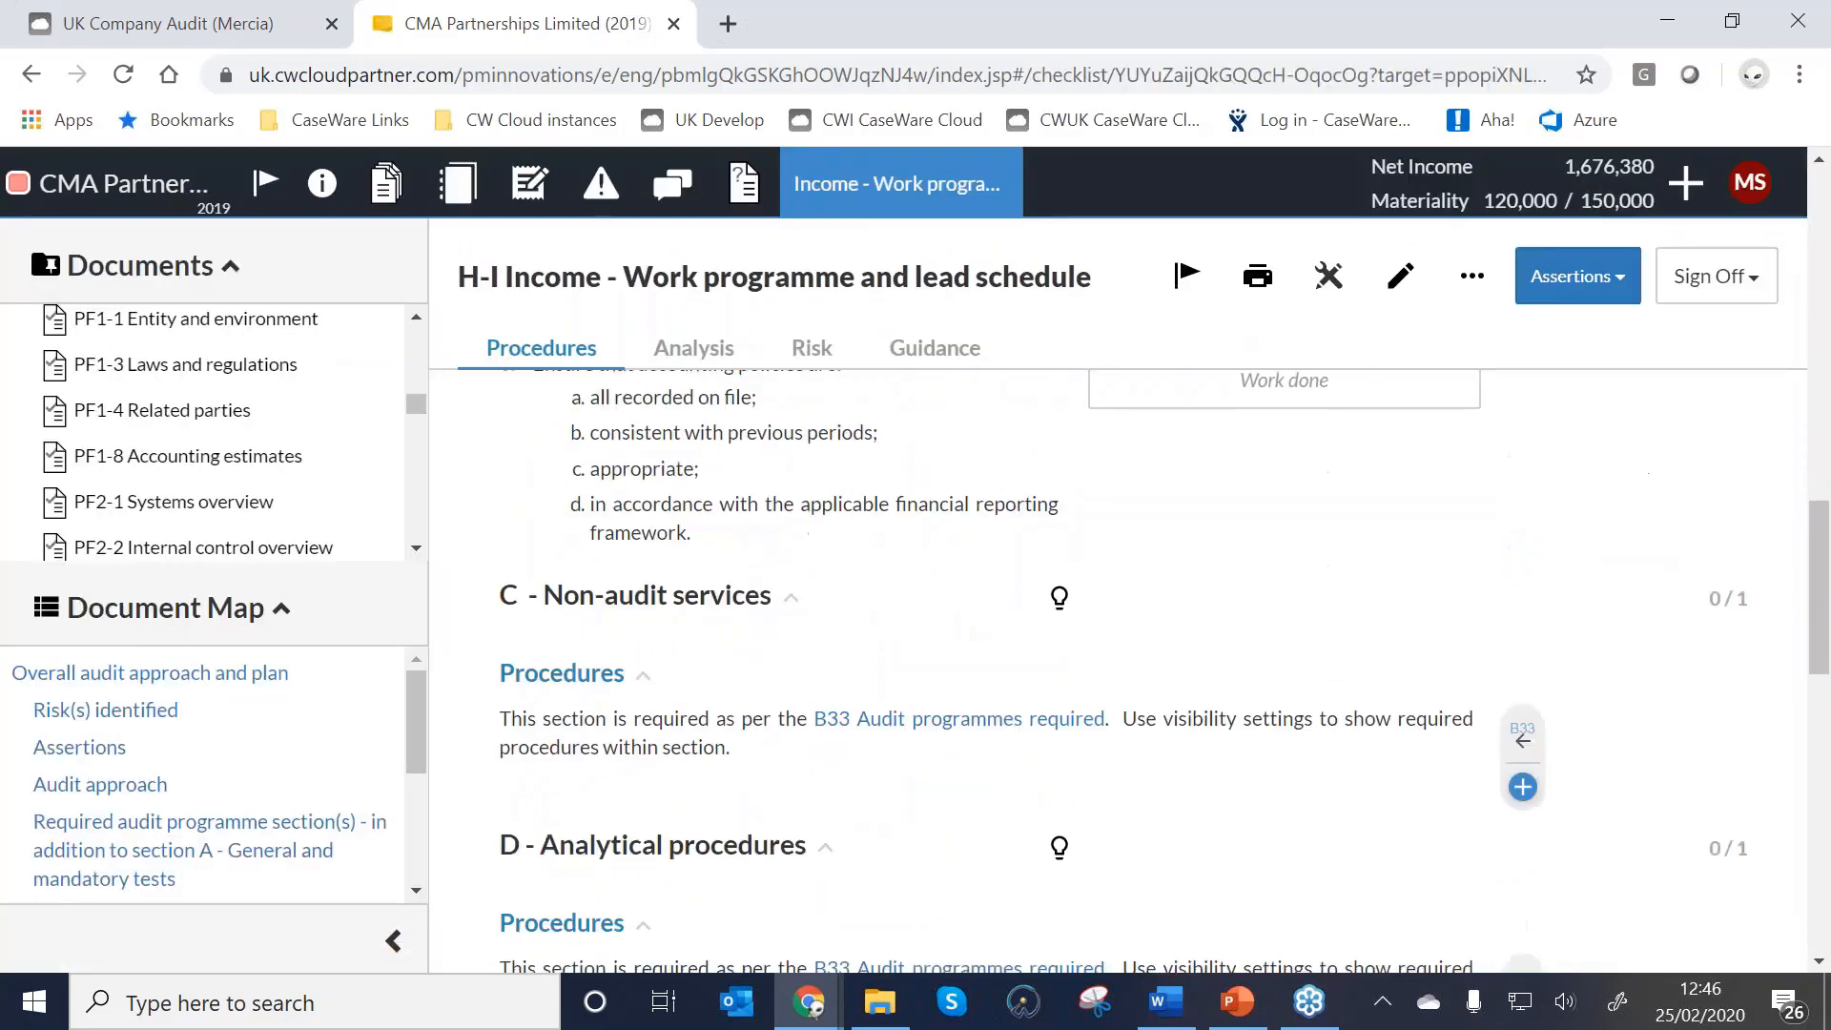
pyautogui.scroll(-6, 952, 634)
pyautogui.scroll(5, 956, 625)
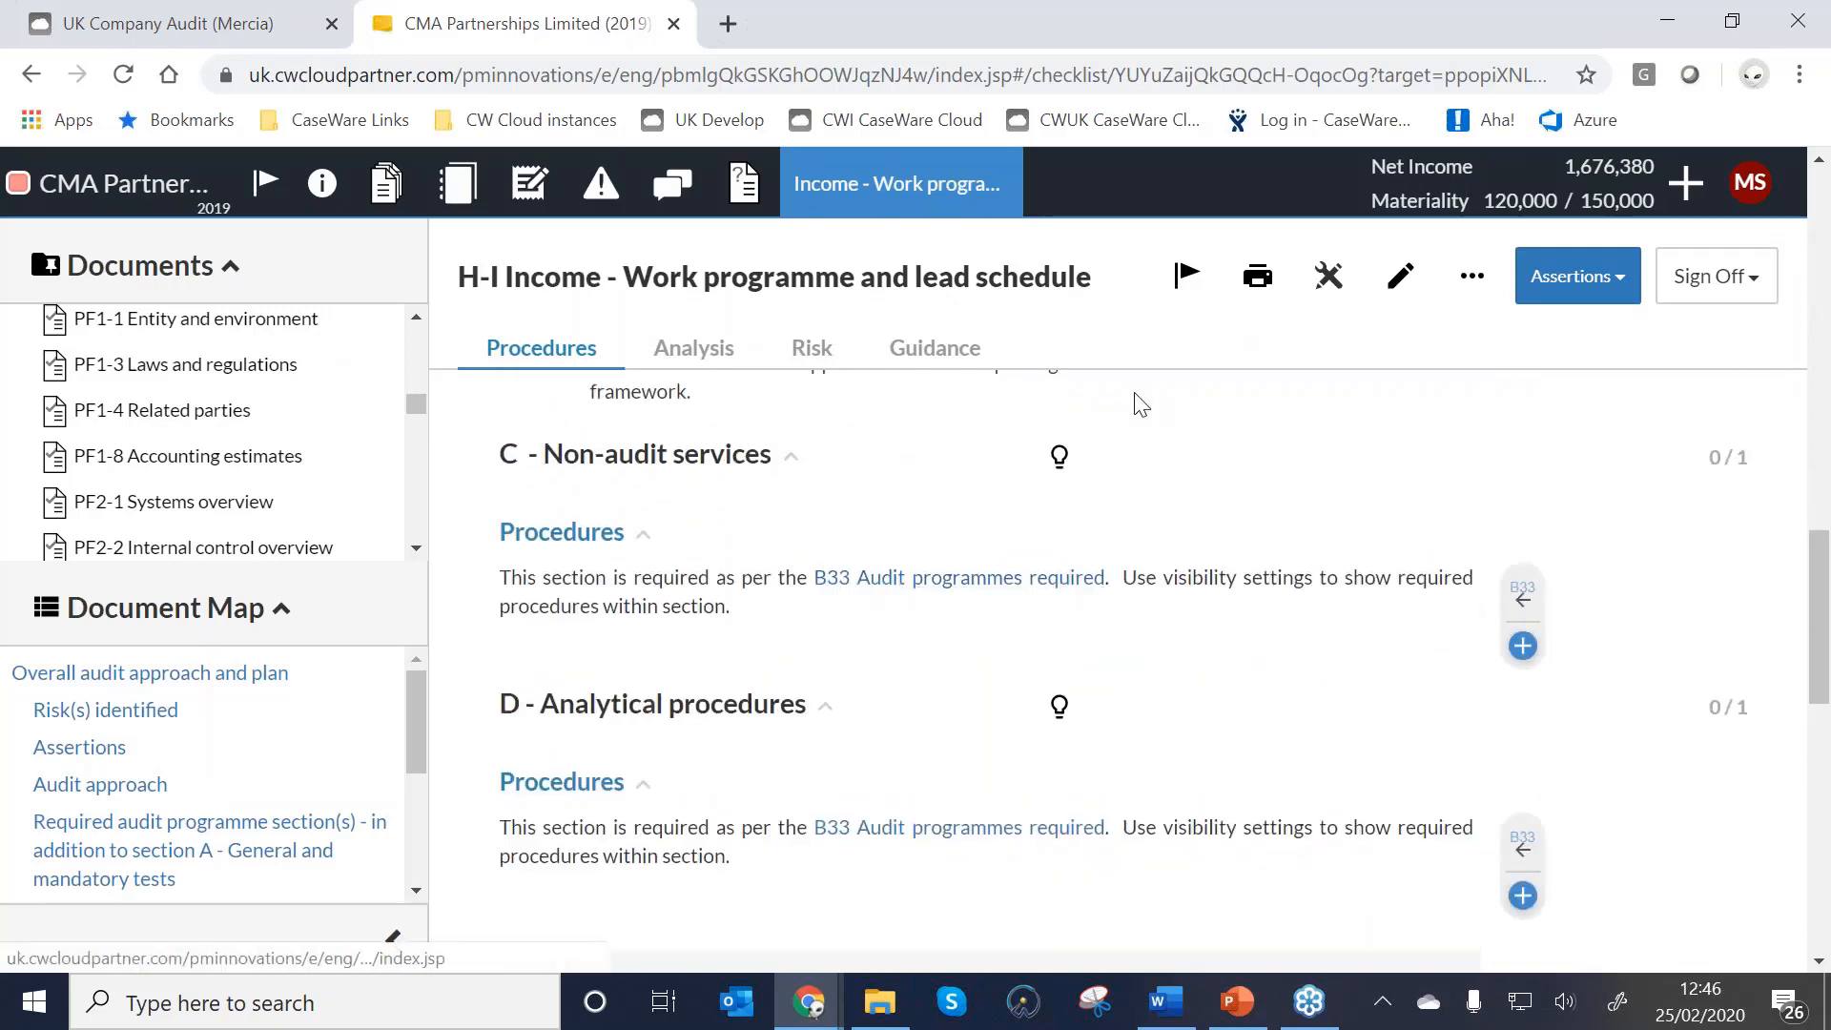
pyautogui.click(1400, 276)
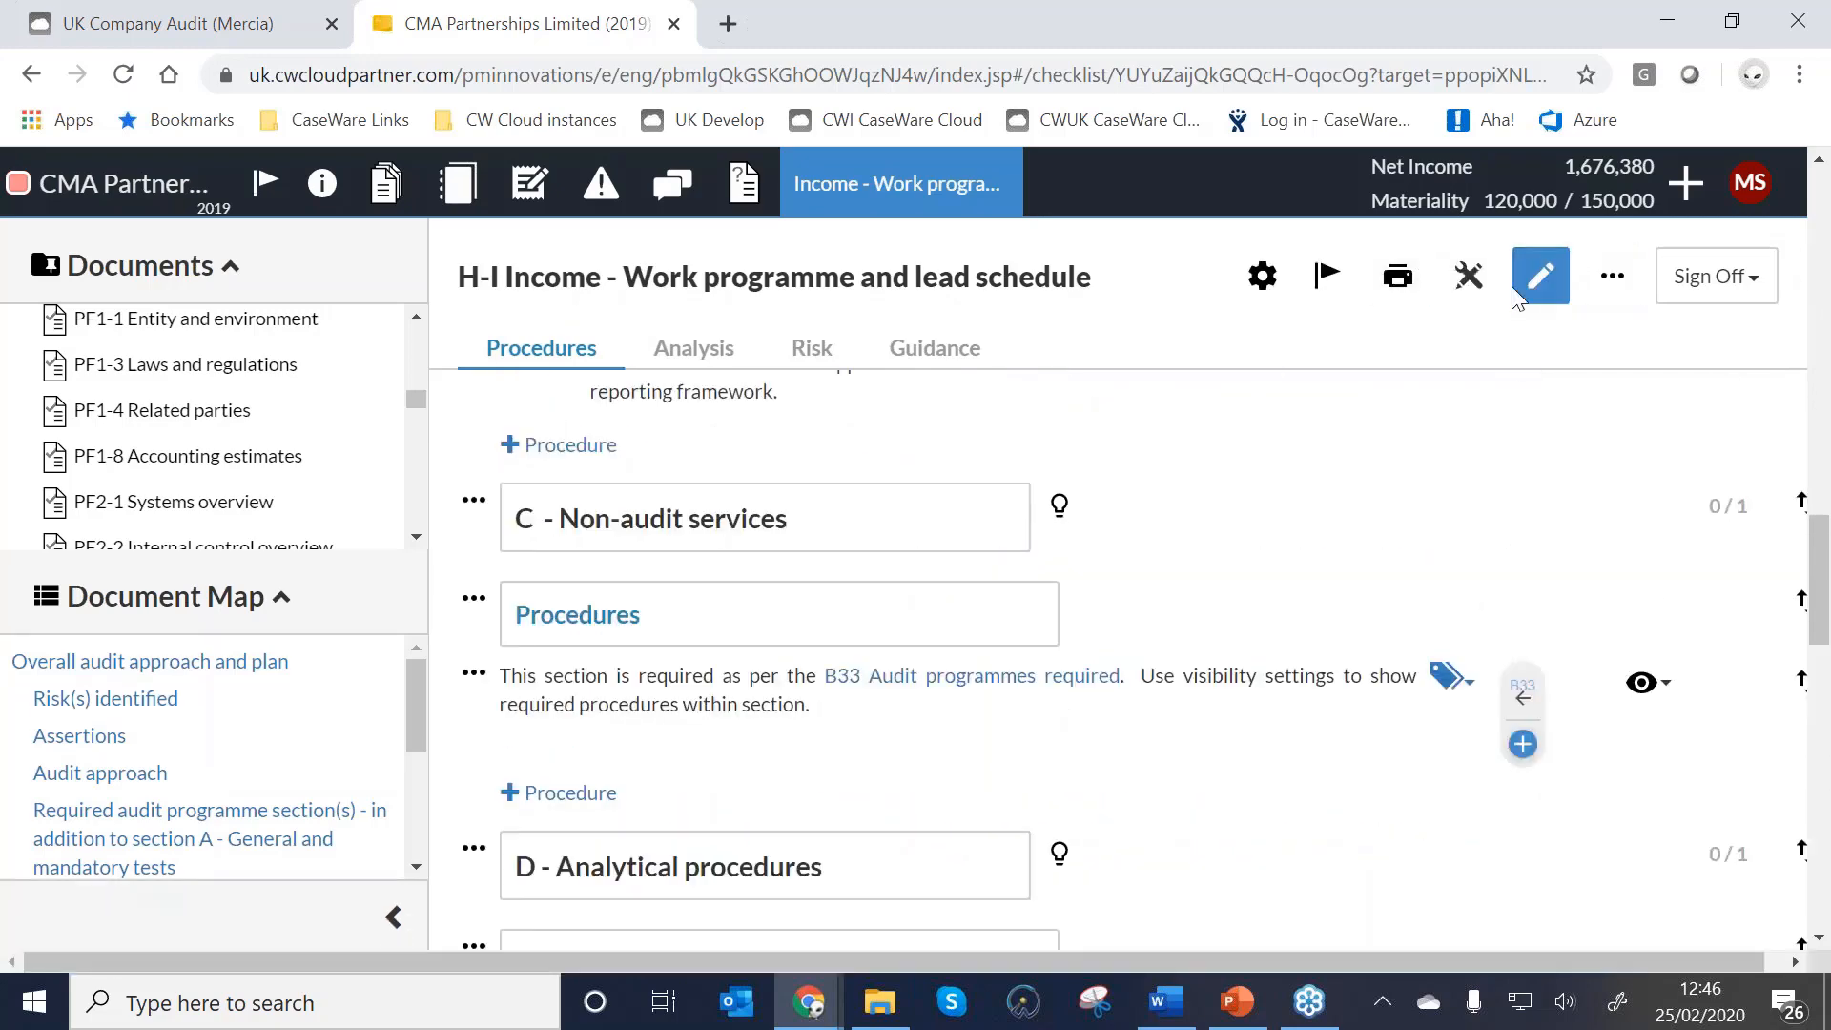
pyautogui.scroll(-1, 1570, 552)
pyautogui.click(1545, 278)
# Check procedure 12's linked risk: New business venture, rated Significant.
pyautogui.click(1603, 280)
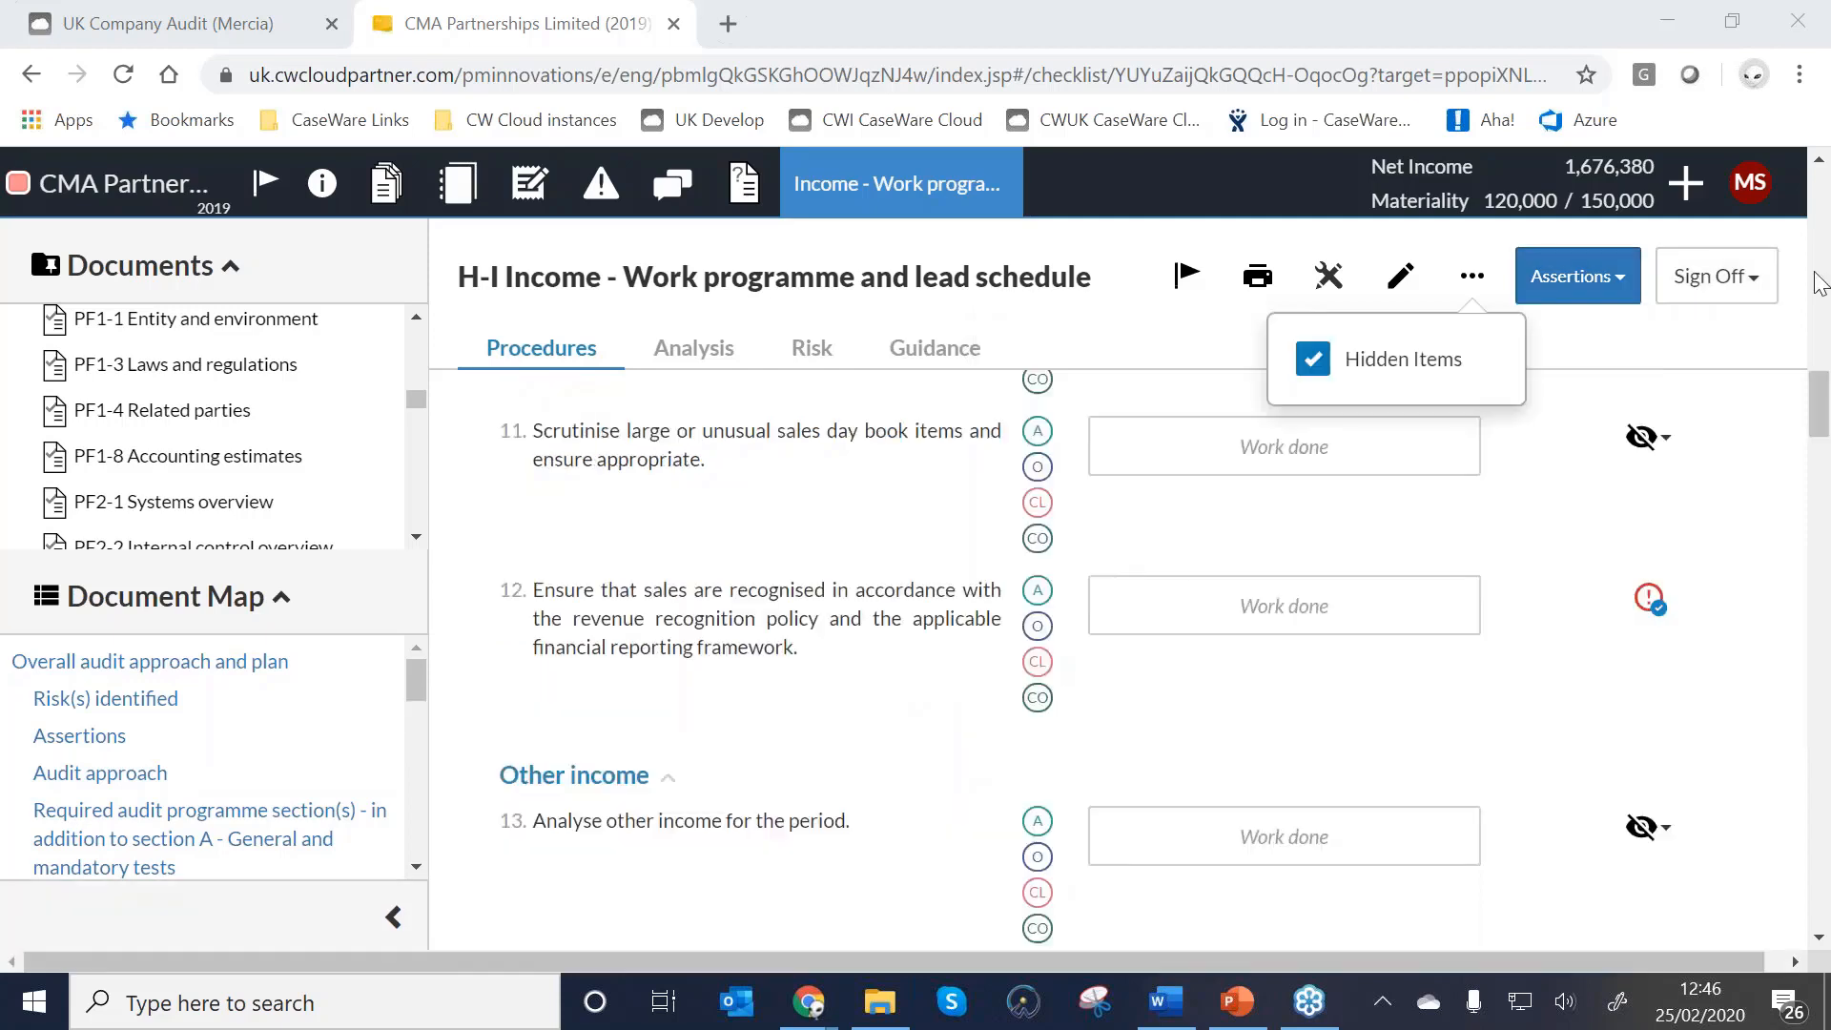
pyautogui.click(1648, 603)
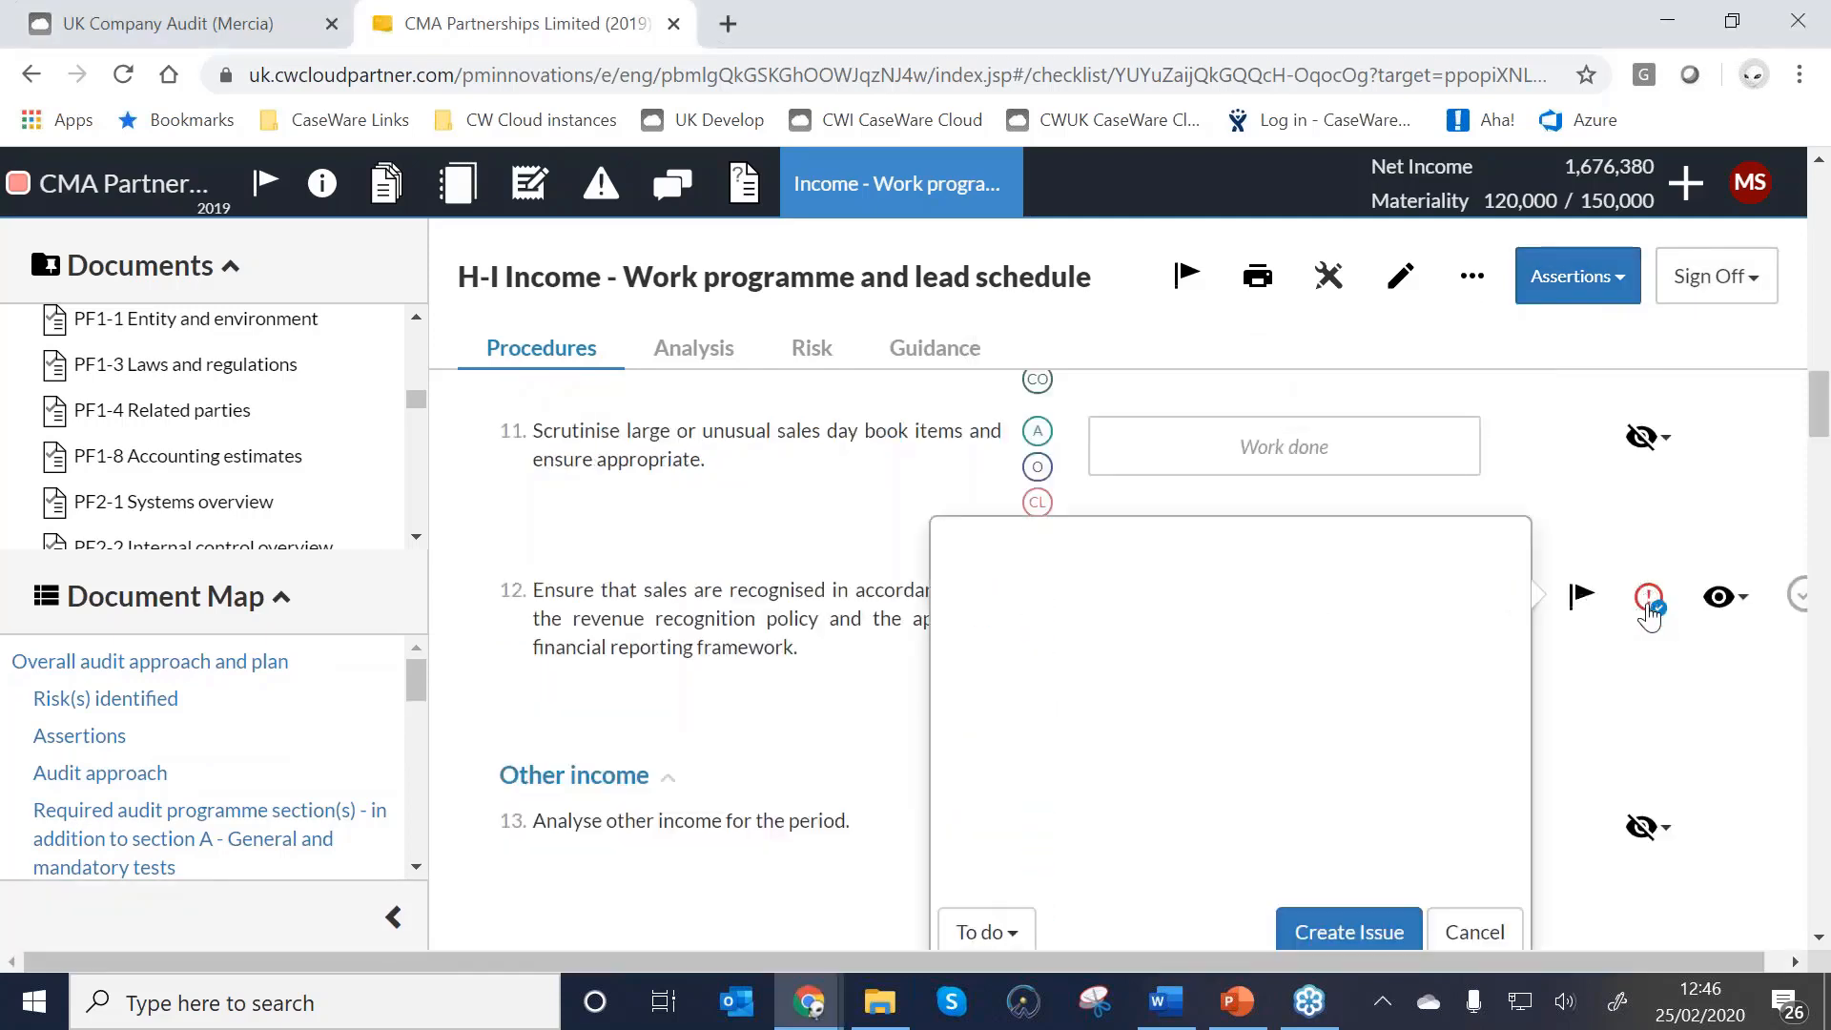
pyautogui.click(1648, 660)
pyautogui.moveTo(1647, 604)
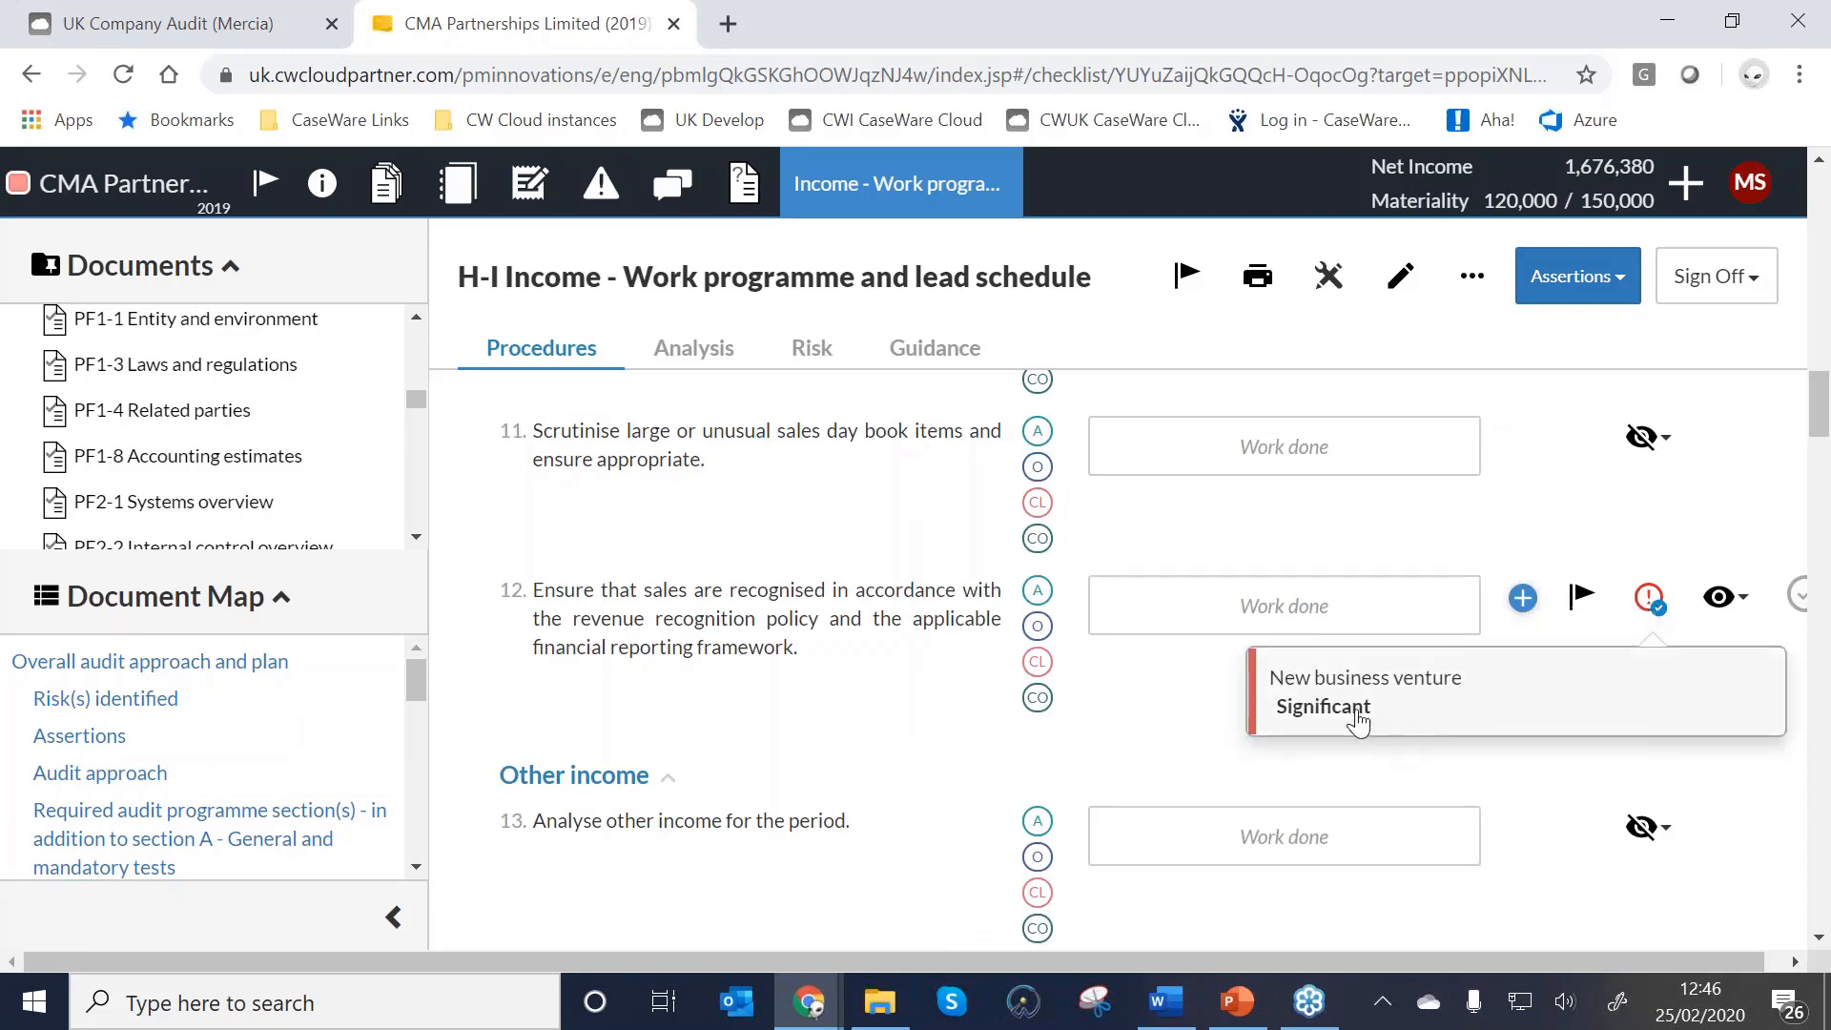
# Return to the documents list and collapse the sidebar to widen it.
pyautogui.click(386, 181)
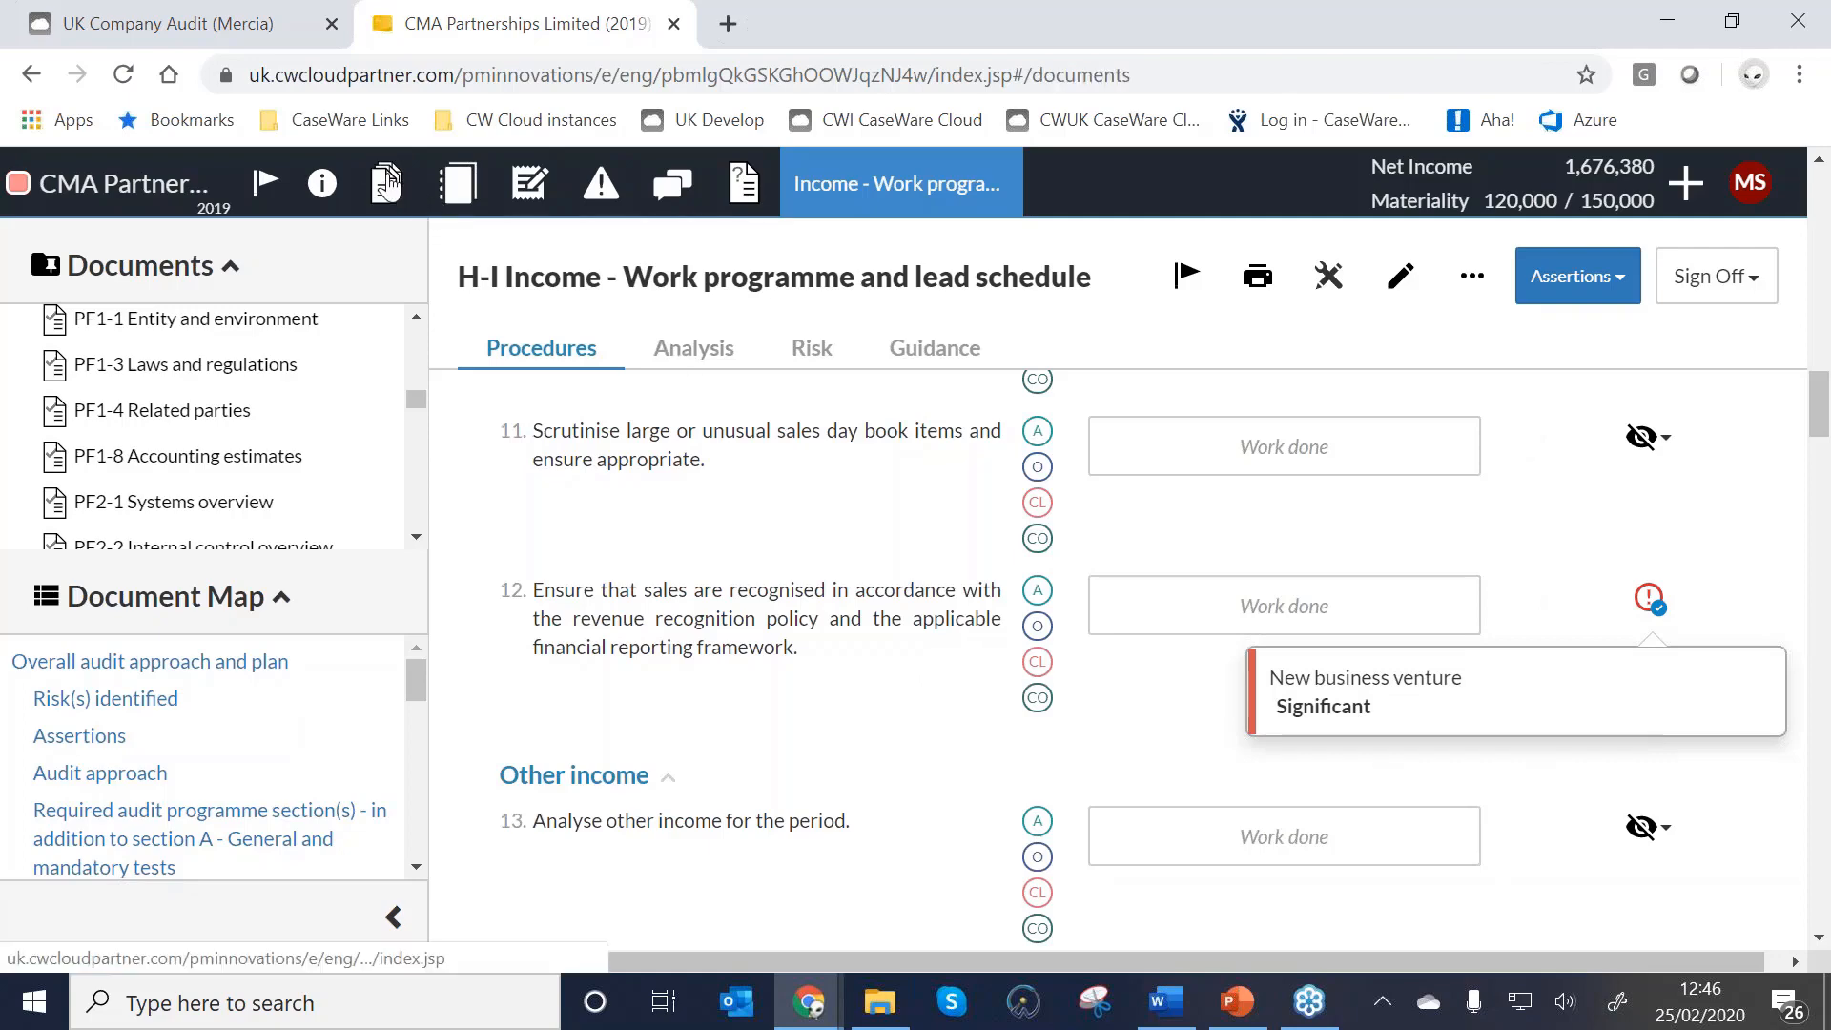
pyautogui.scroll(-3, 696, 511)
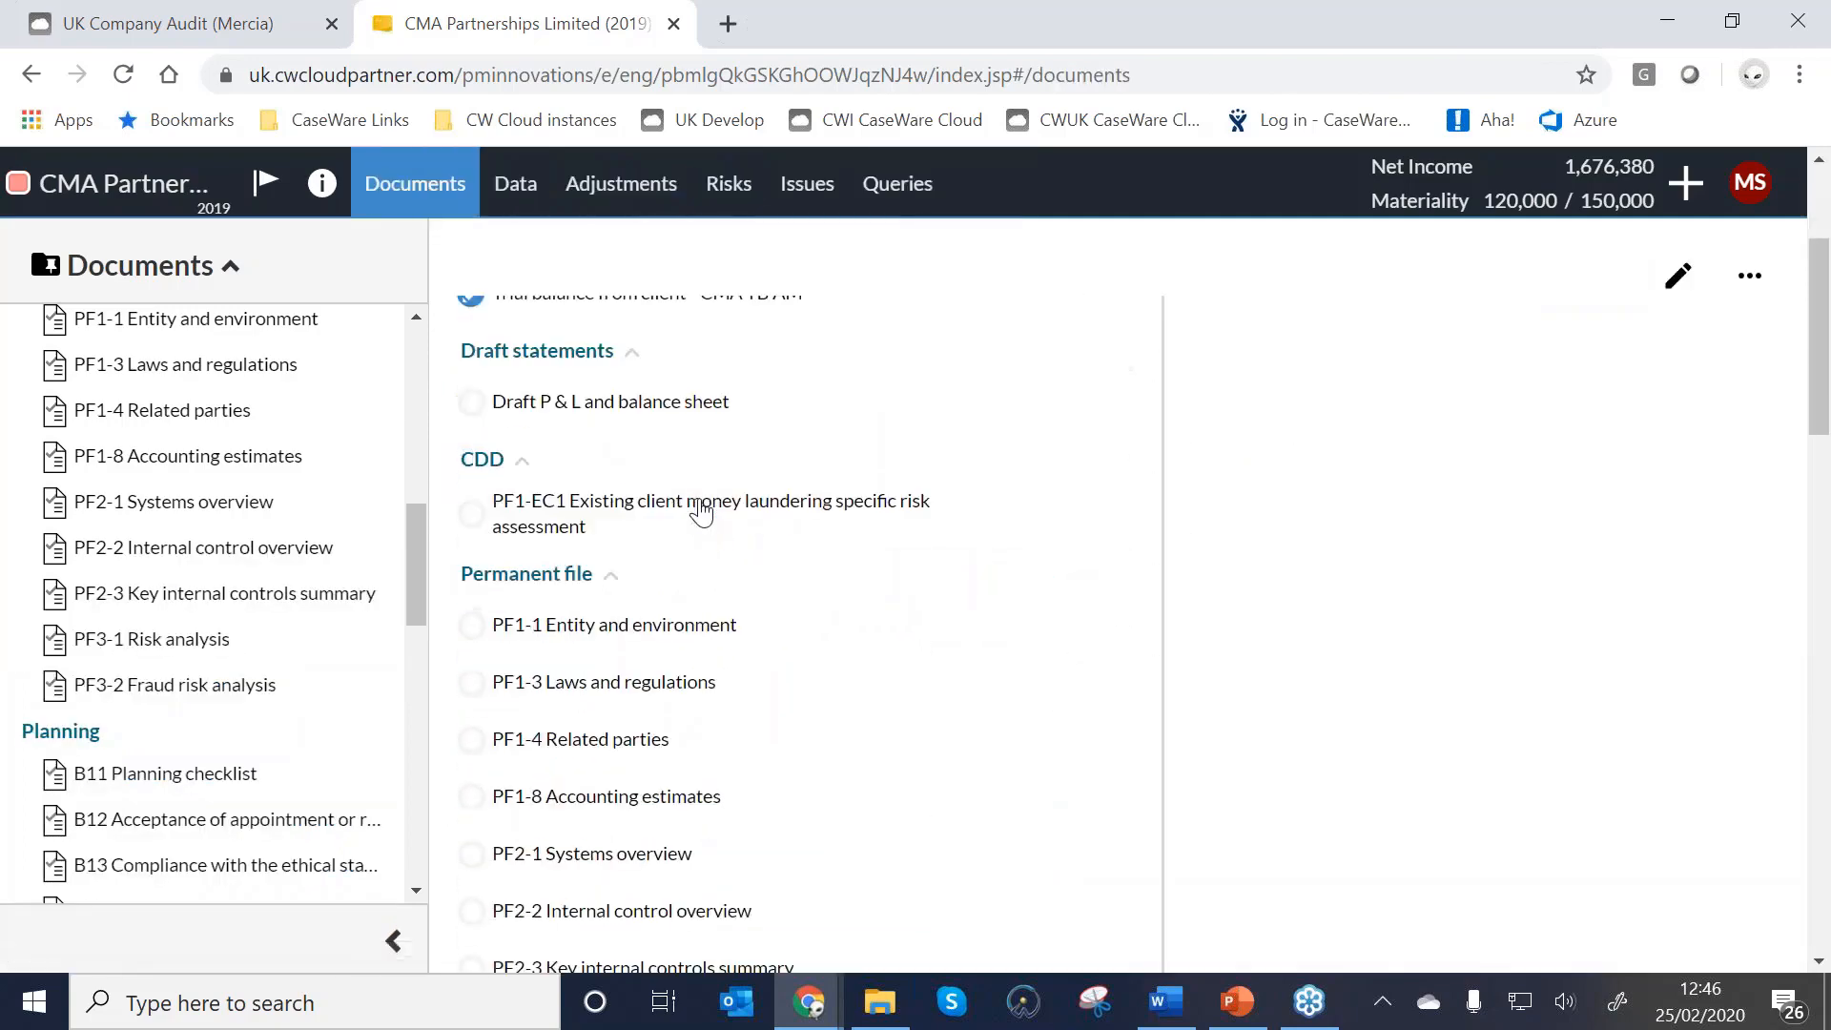
pyautogui.click(393, 941)
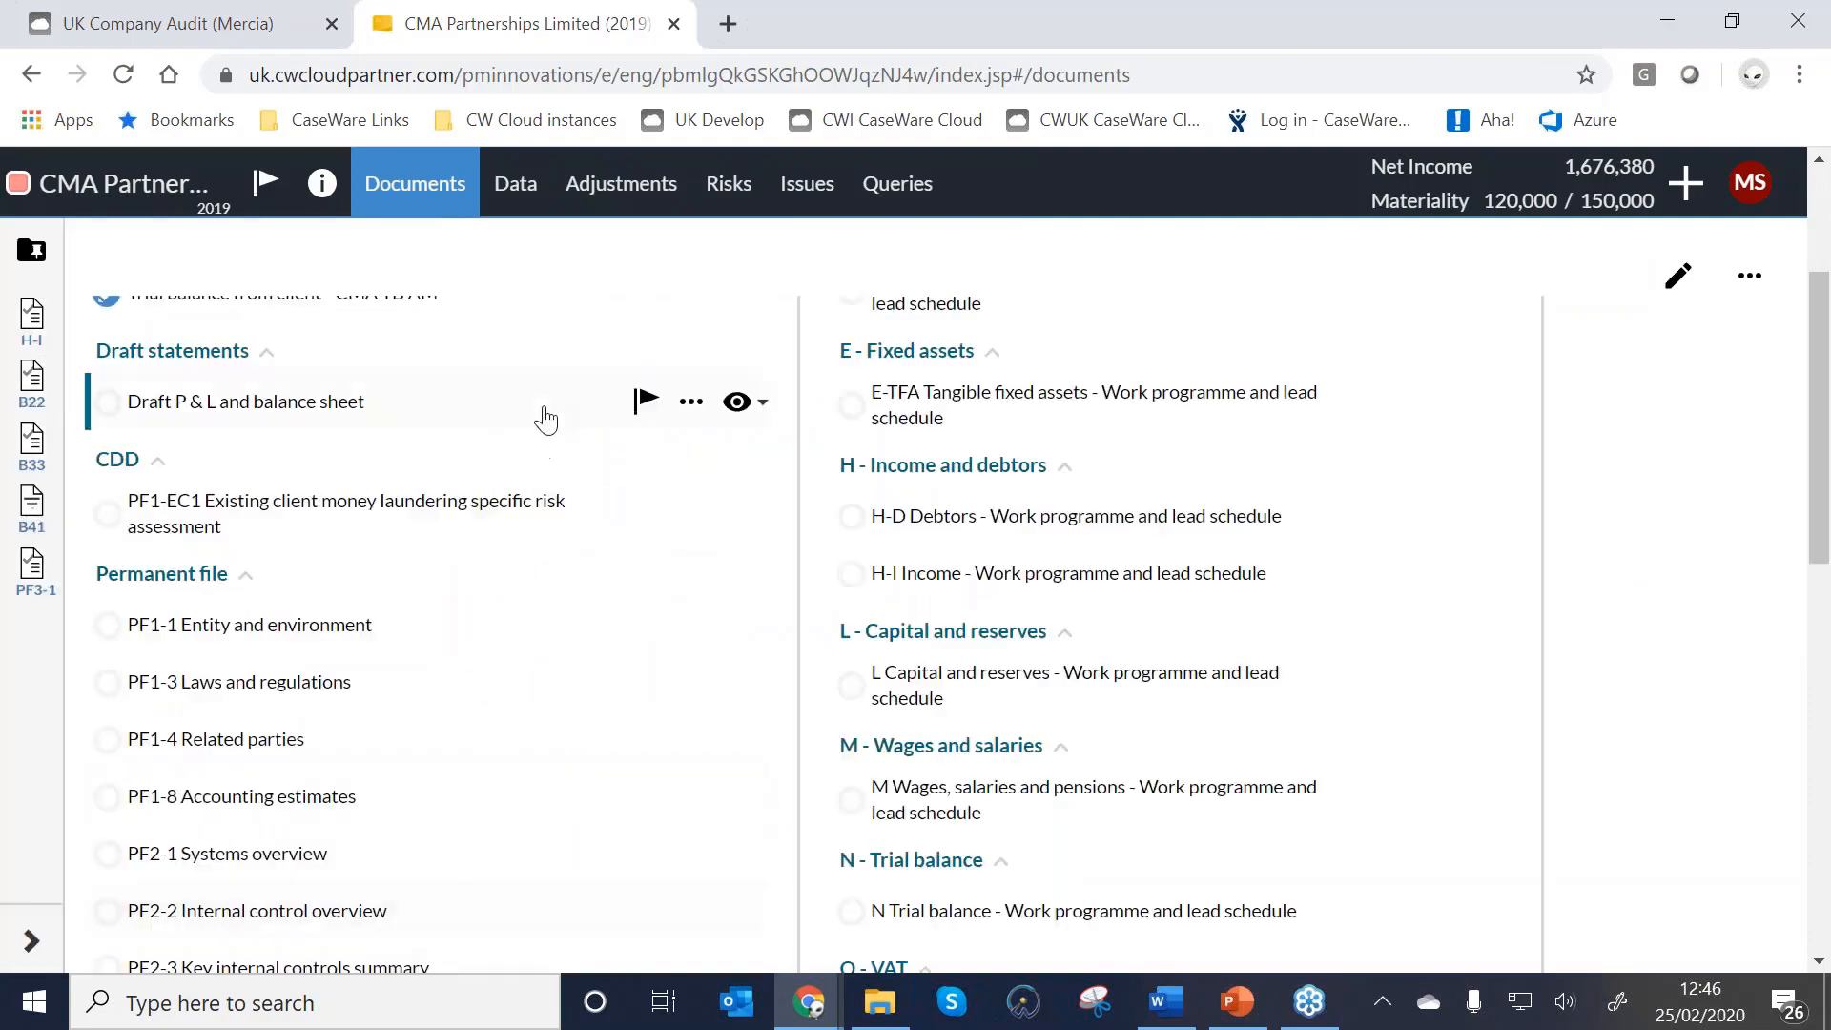
pyautogui.scroll(3, 545, 420)
pyautogui.scroll(-2, 520, 439)
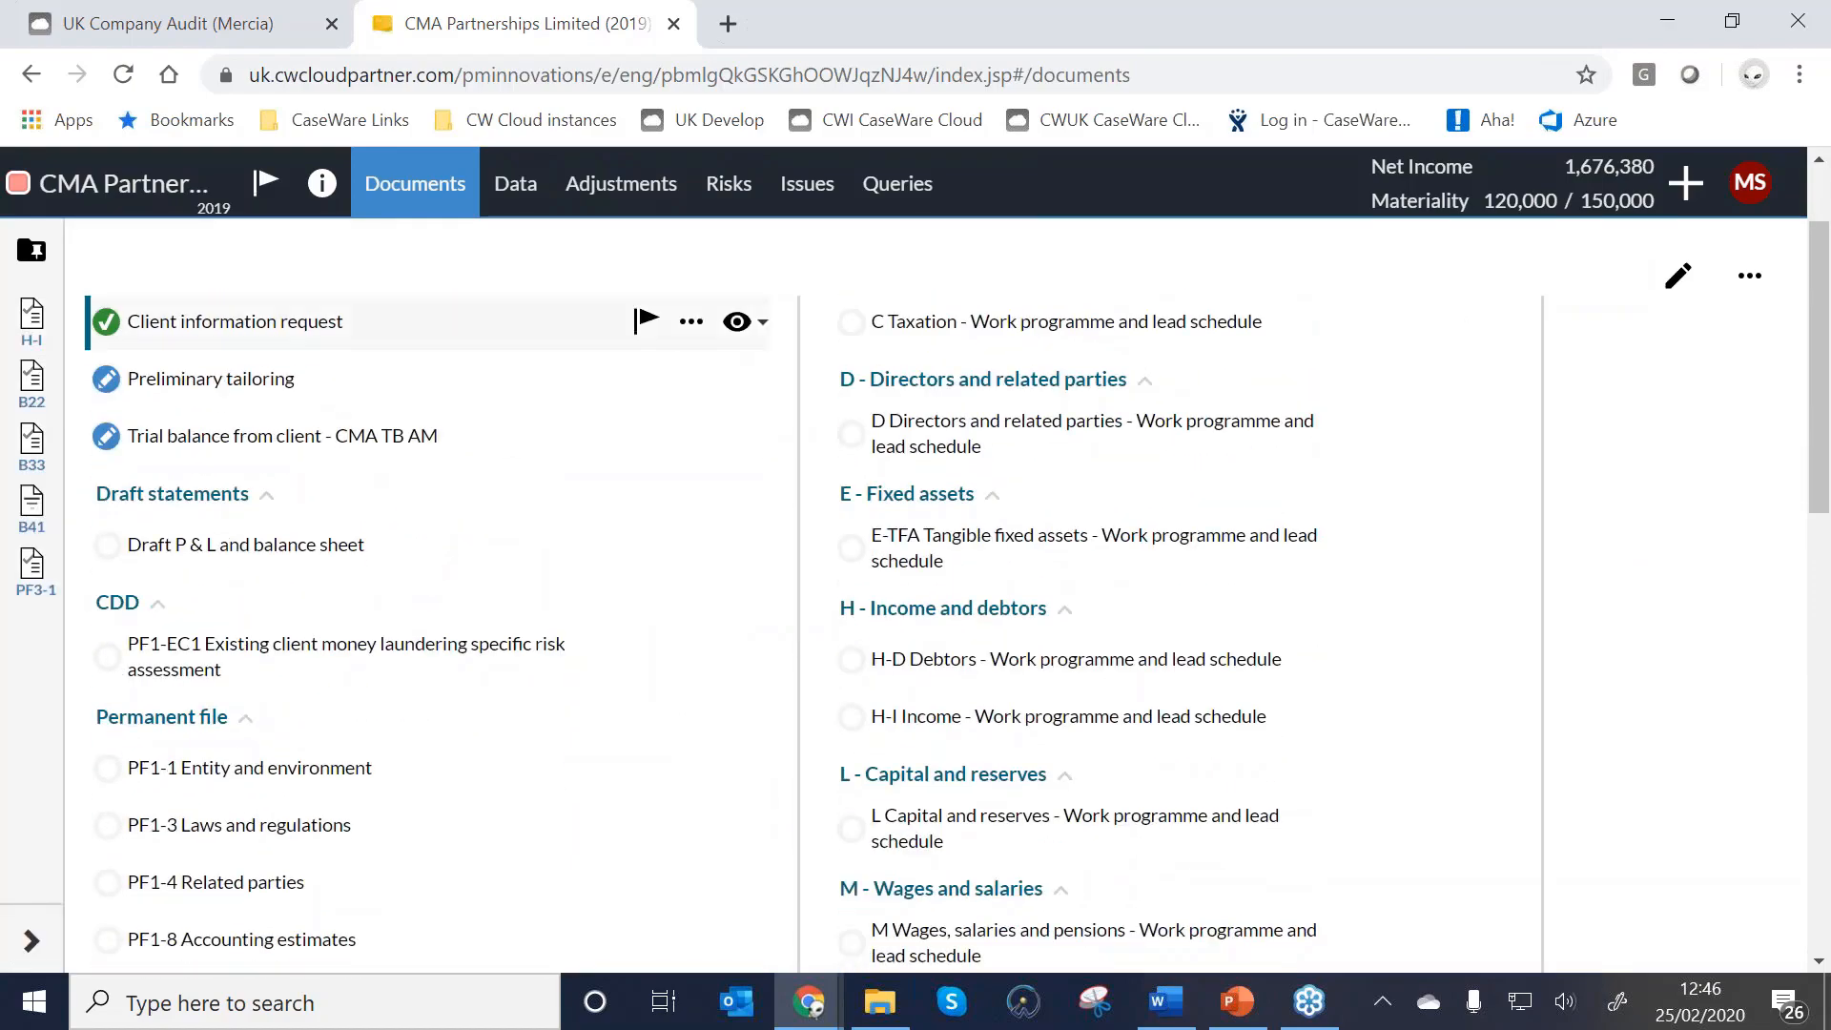
pyautogui.scroll(-10, 238, 329)
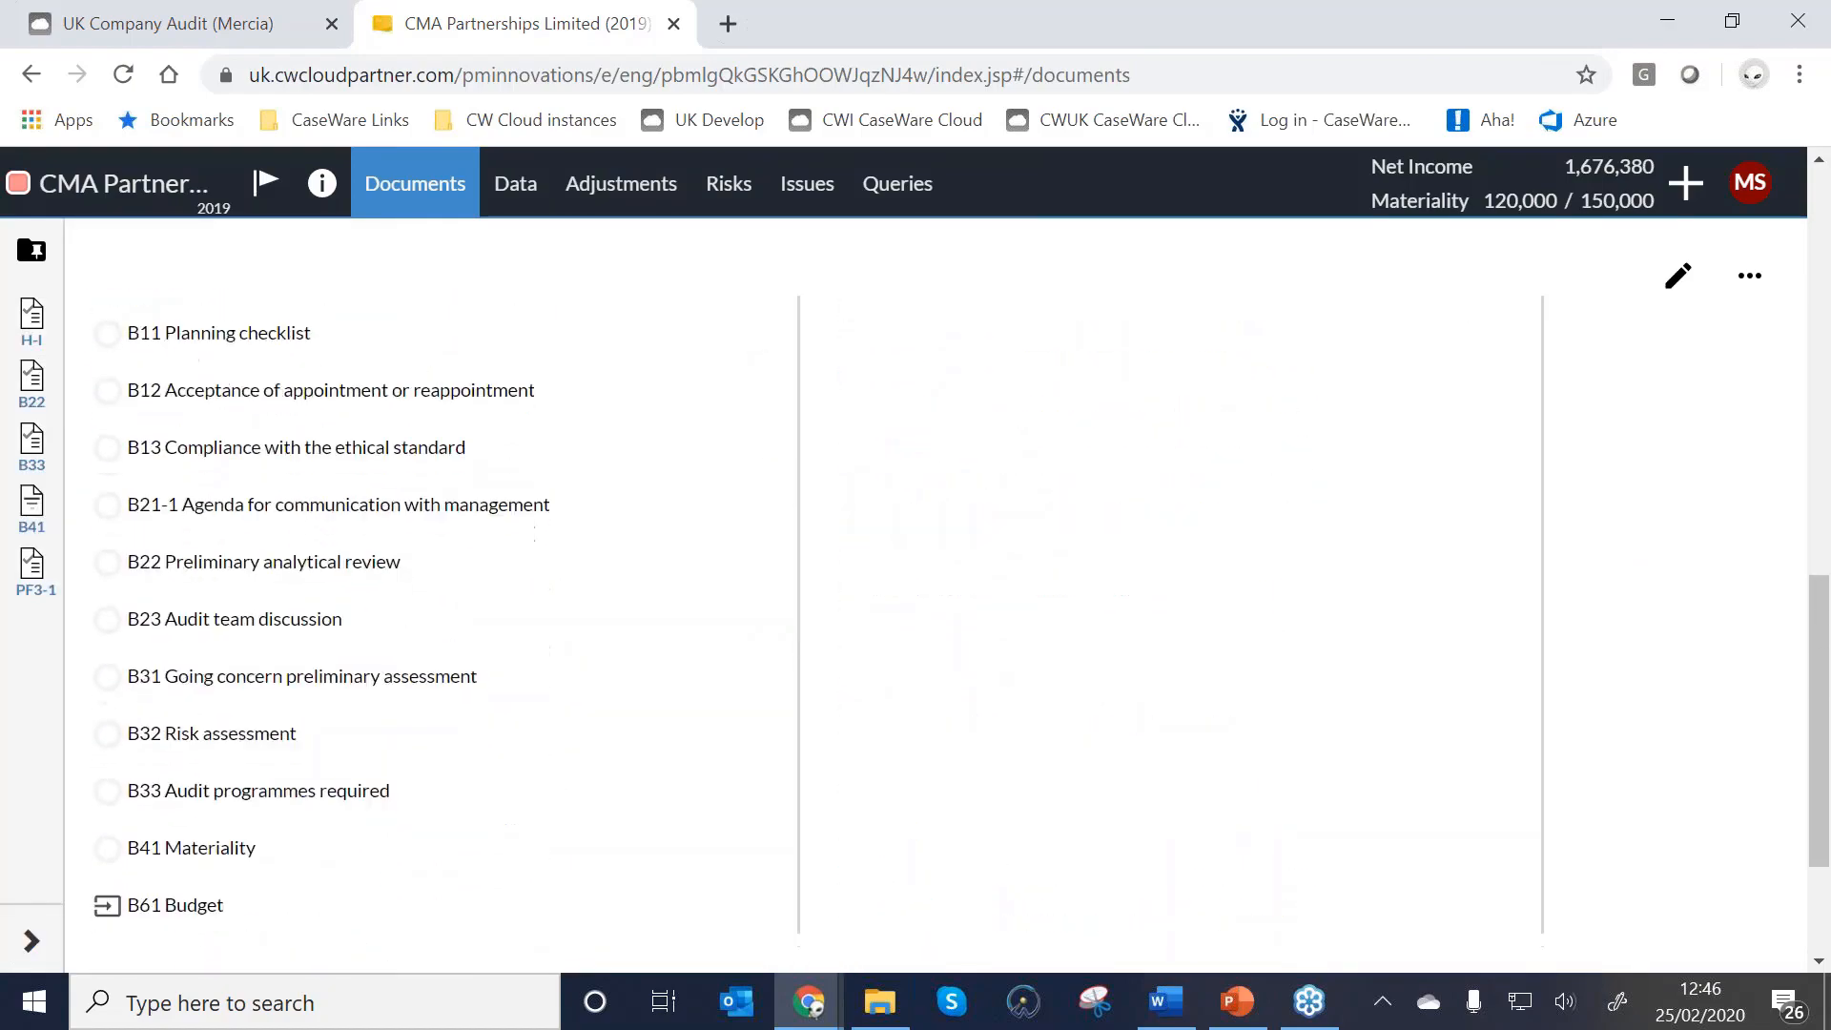
pyautogui.scroll(10, 1219, 474)
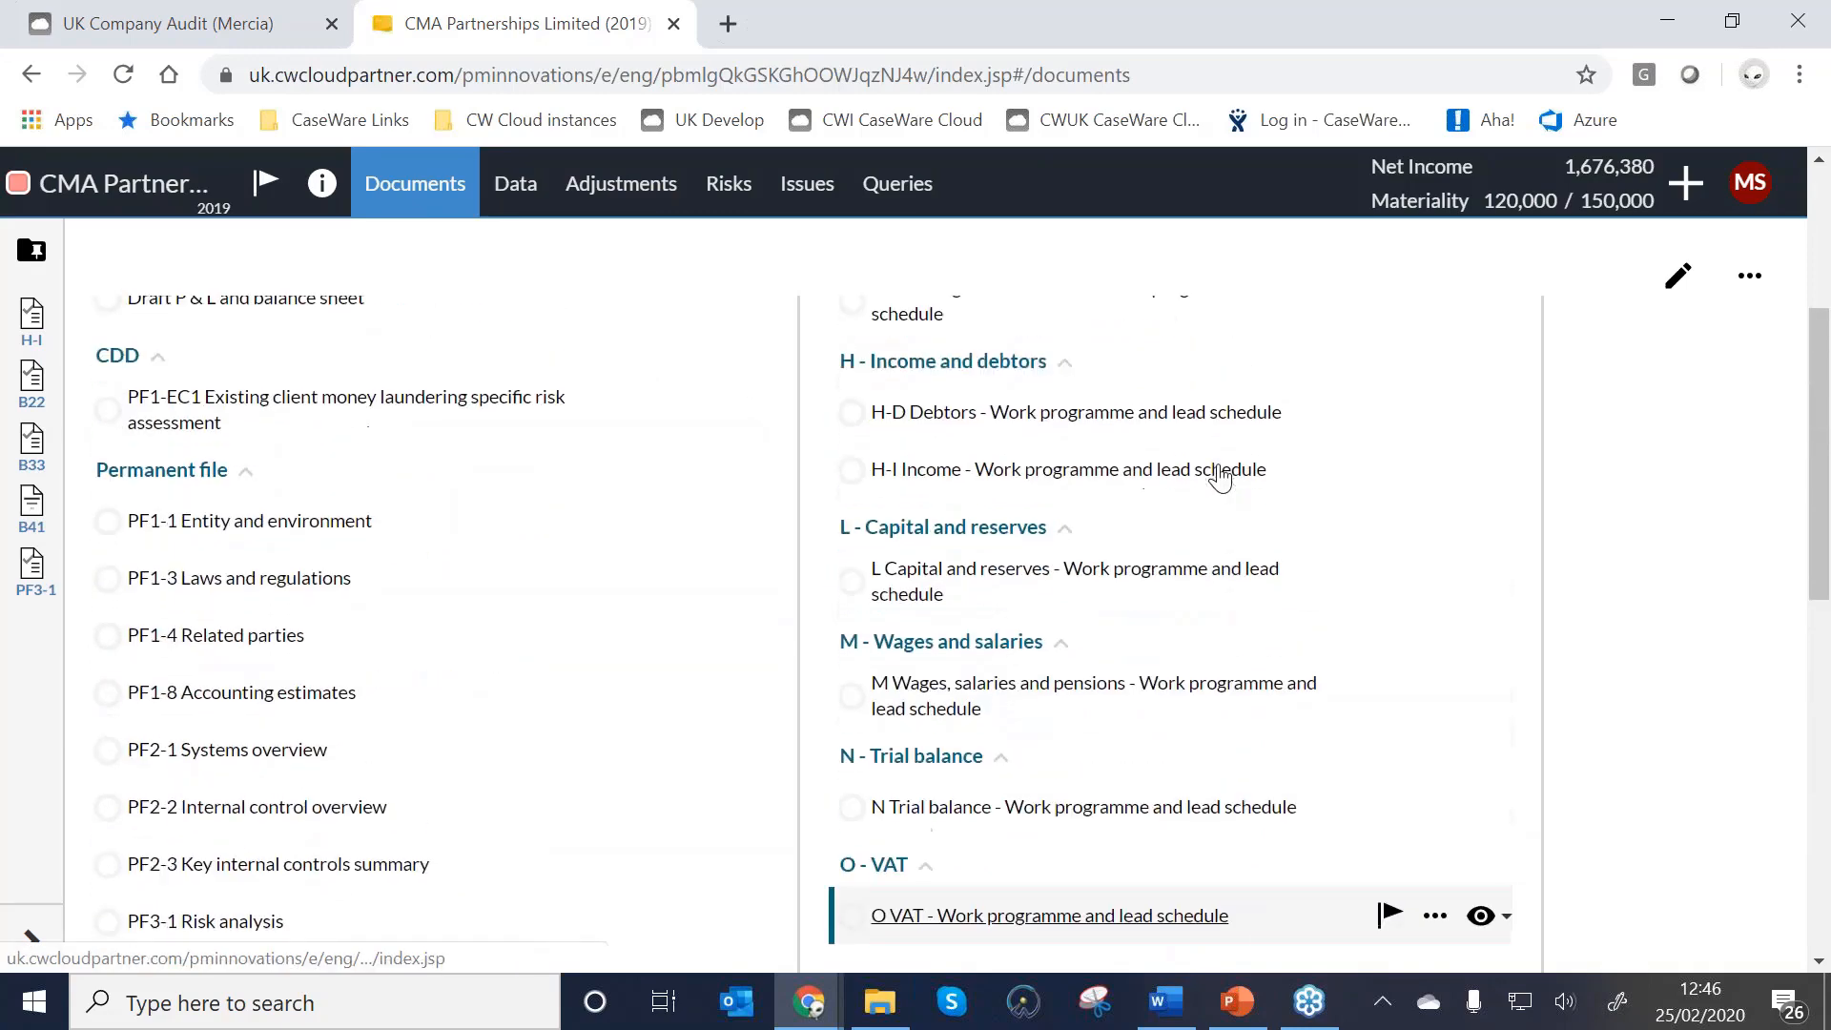
pyautogui.scroll(-5, 1049, 486)
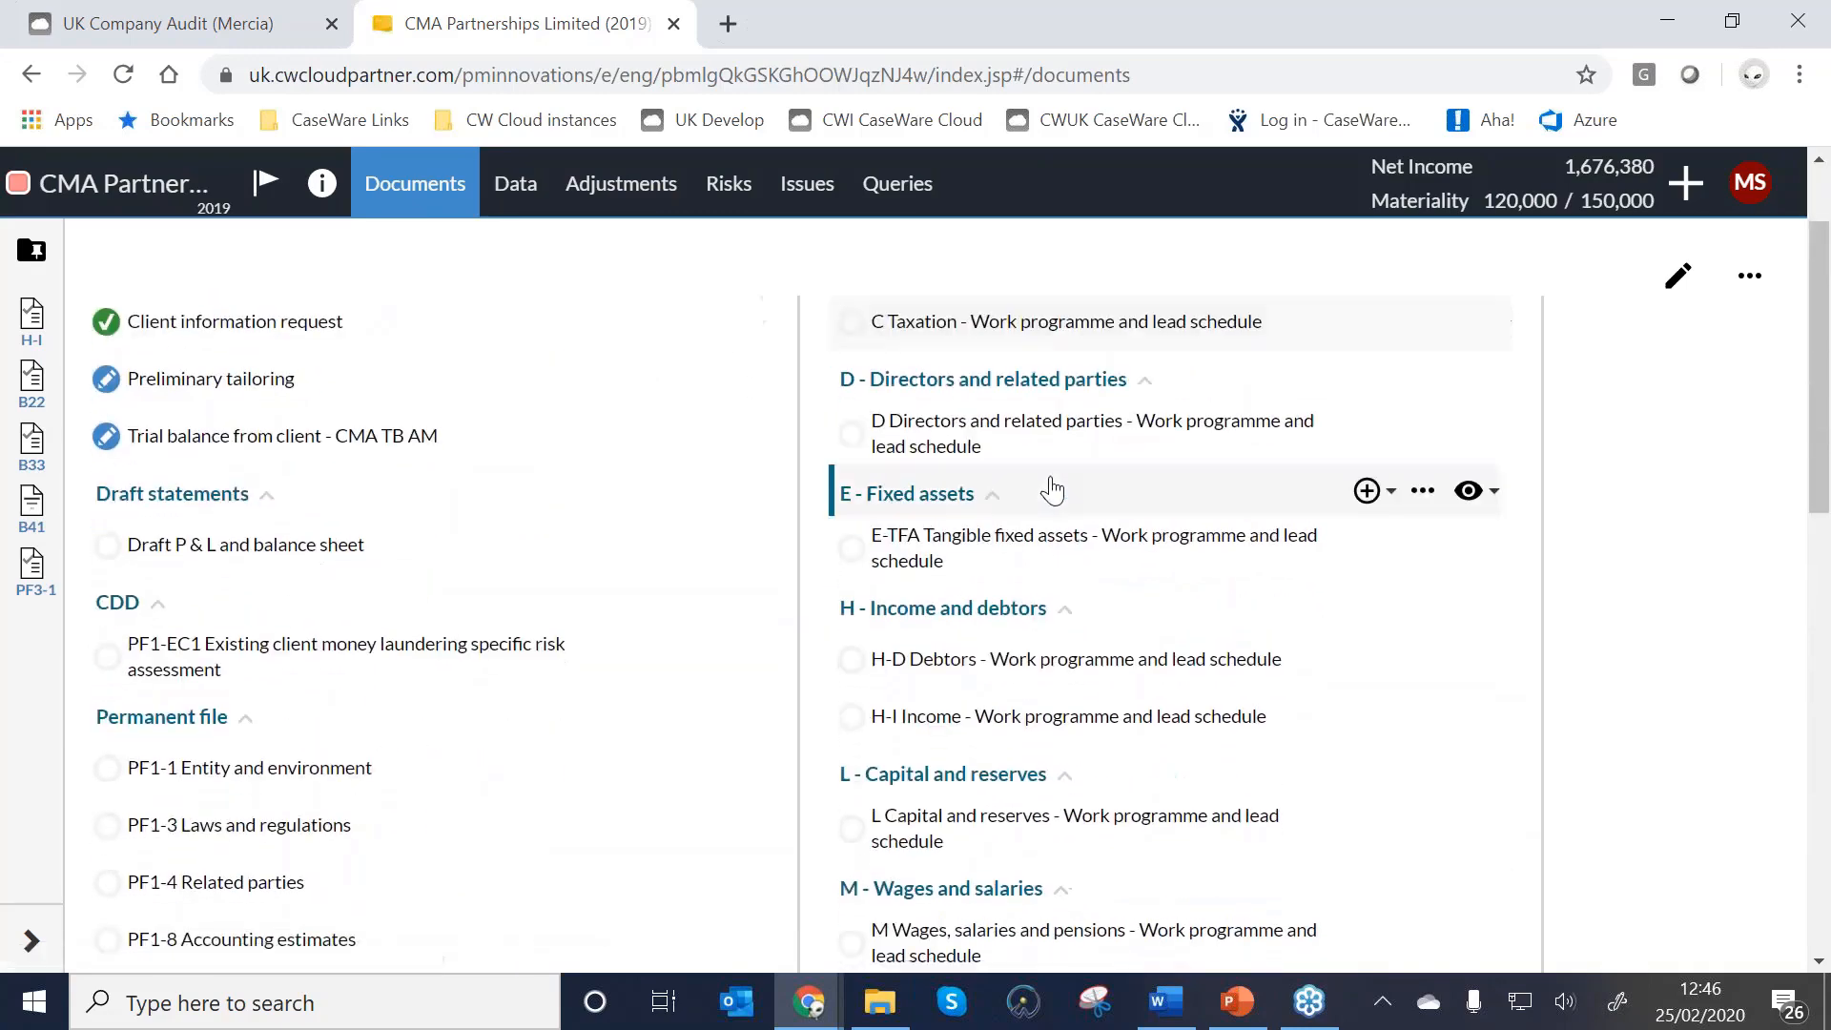
pyautogui.scroll(-7, 1040, 505)
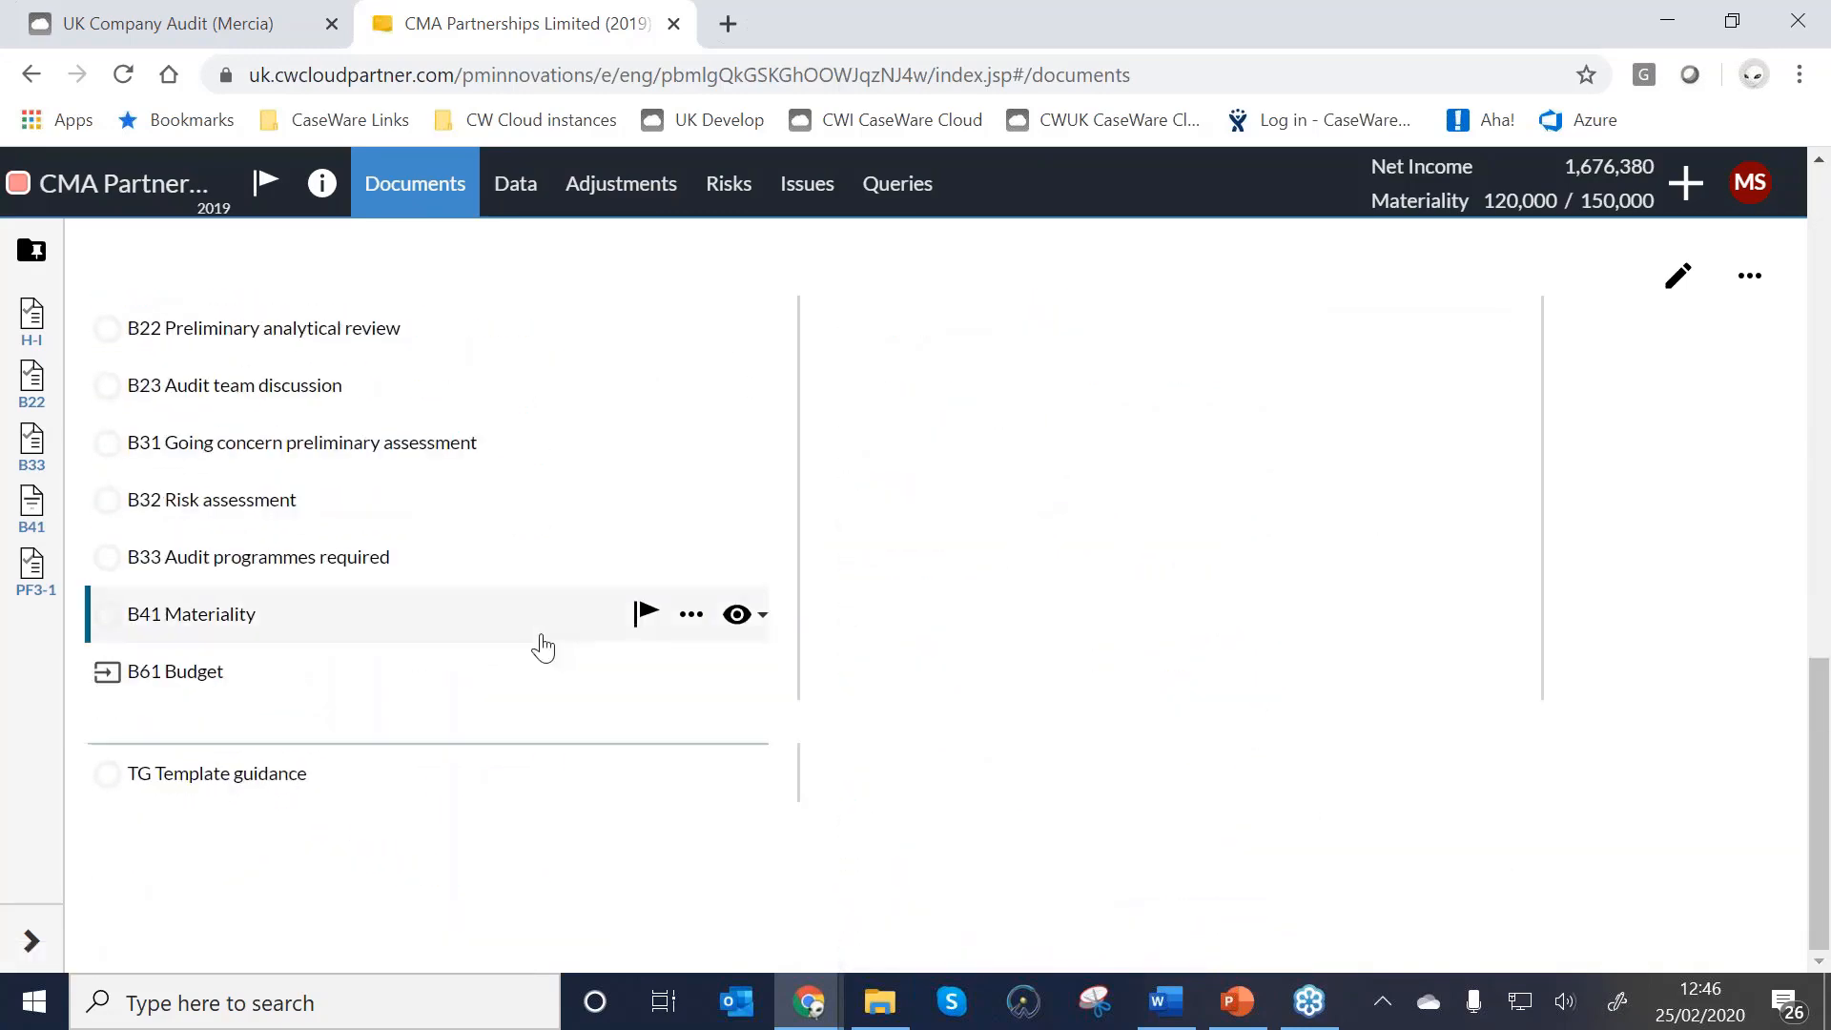
pyautogui.scroll(3, 391, 589)
pyautogui.scroll(4, 391, 589)
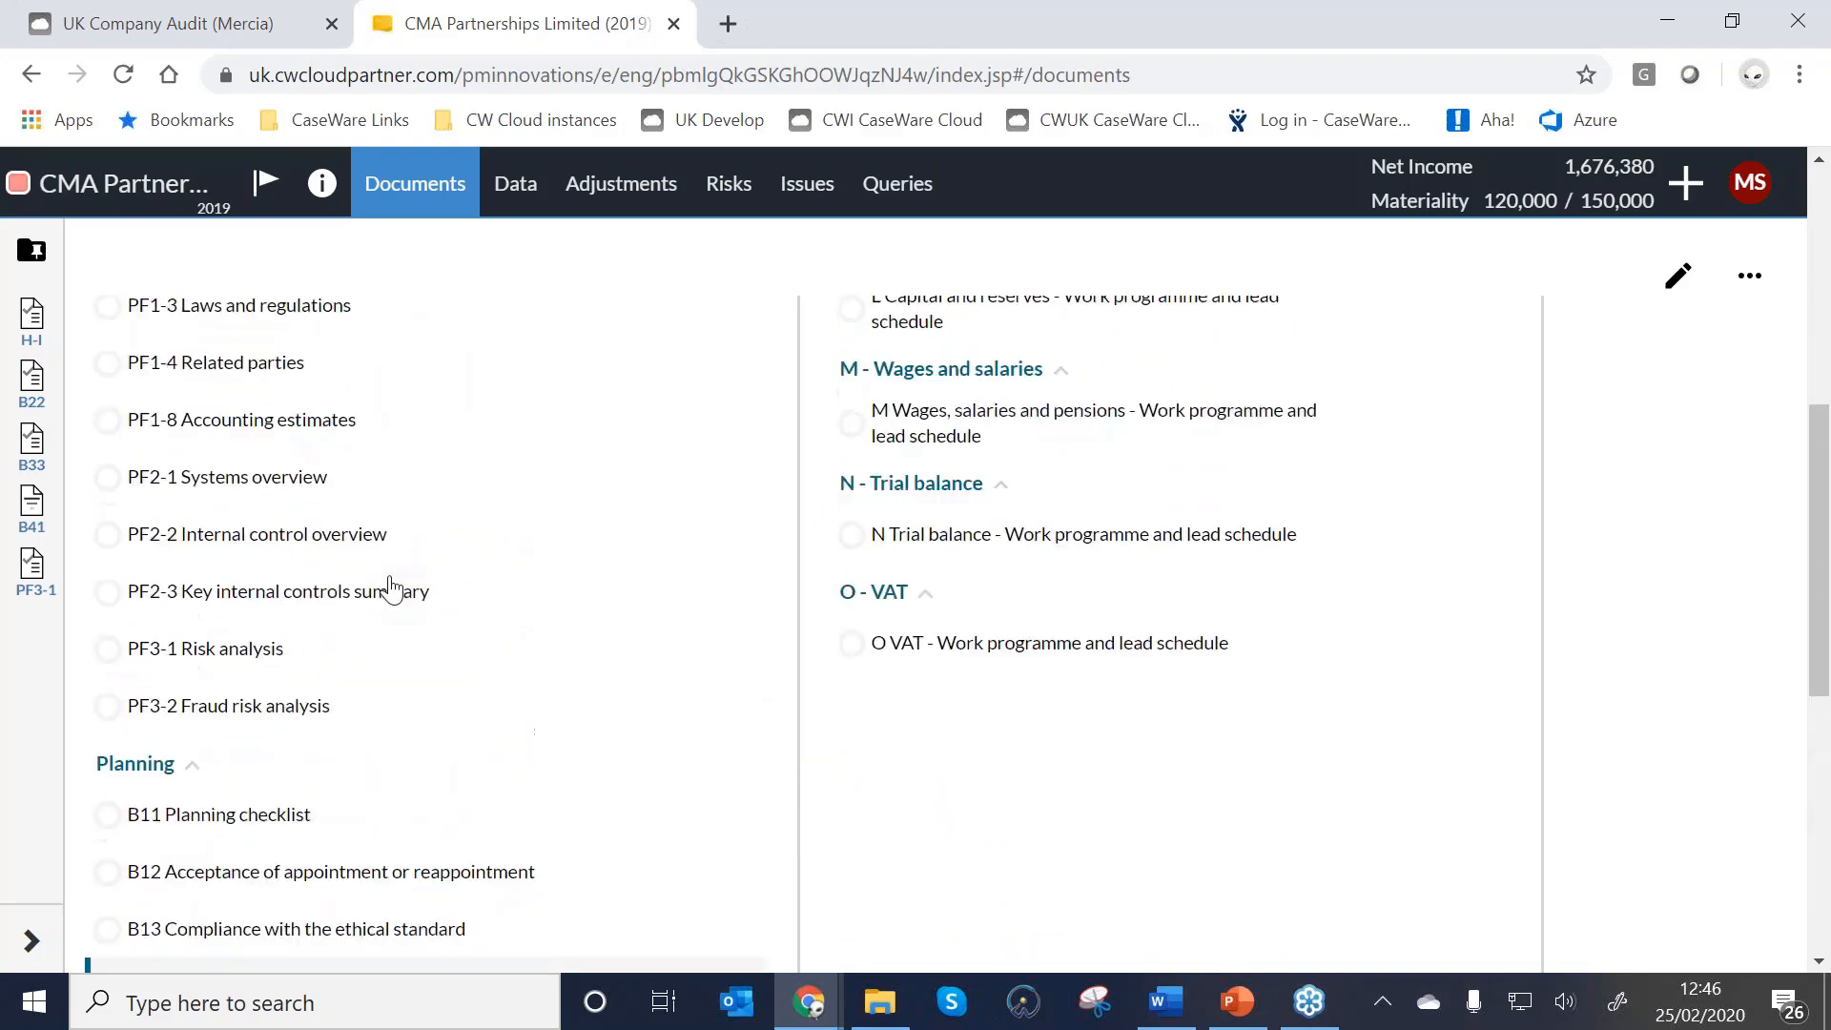
pyautogui.scroll(-3, 388, 584)
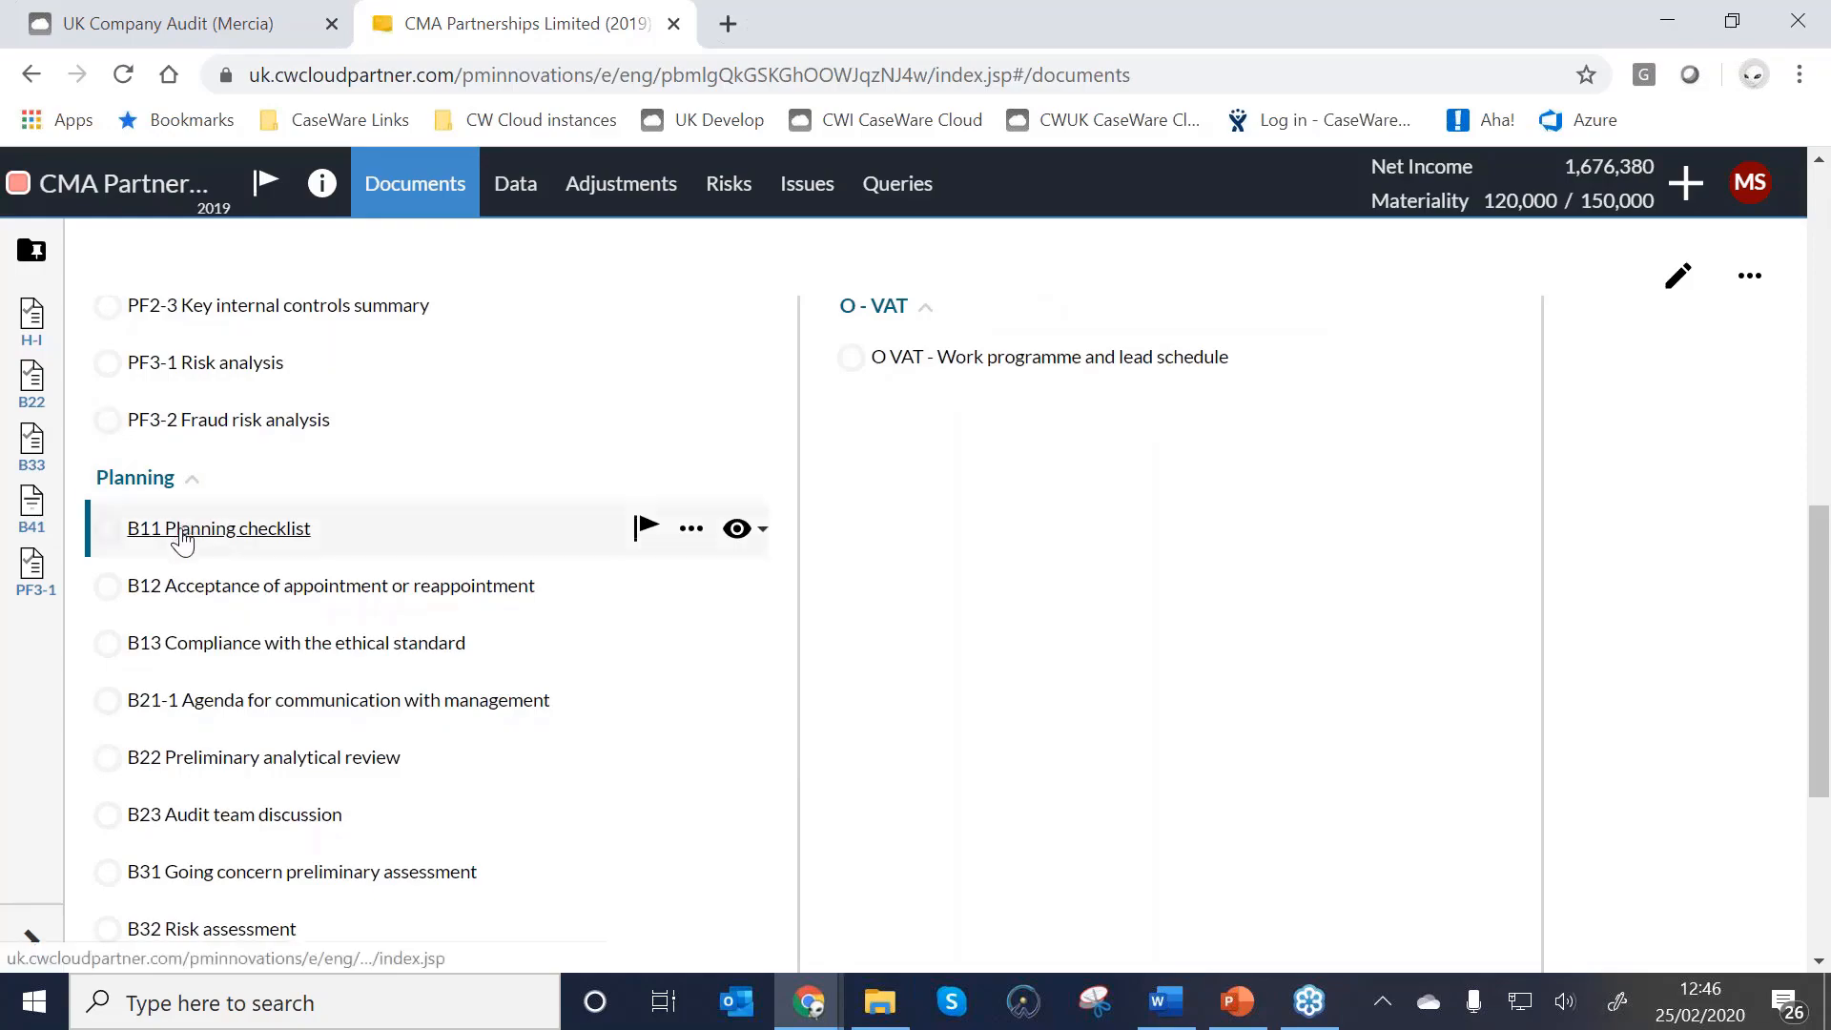
# Answer Yes to item 28's planning completion confirmation in the B11 Planning checklist.
pyautogui.click(237, 532)
pyautogui.scroll(-10, 914, 536)
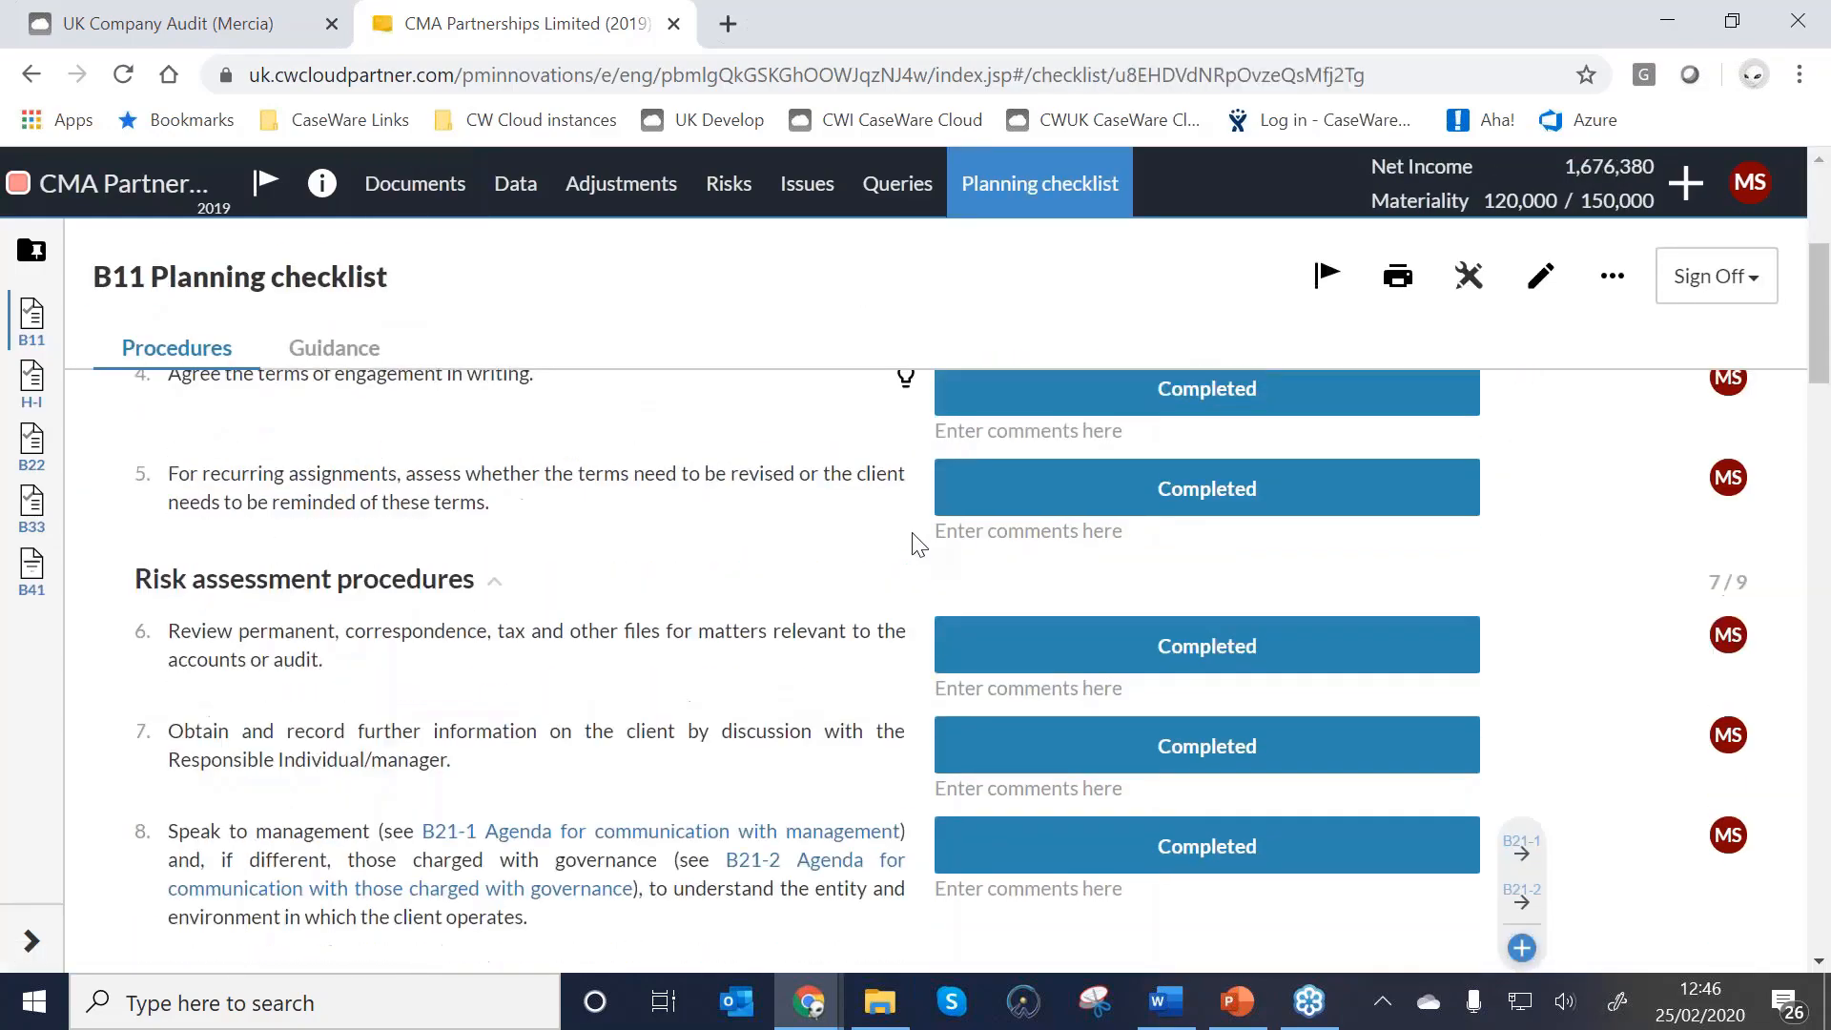
pyautogui.scroll(-20, 925, 545)
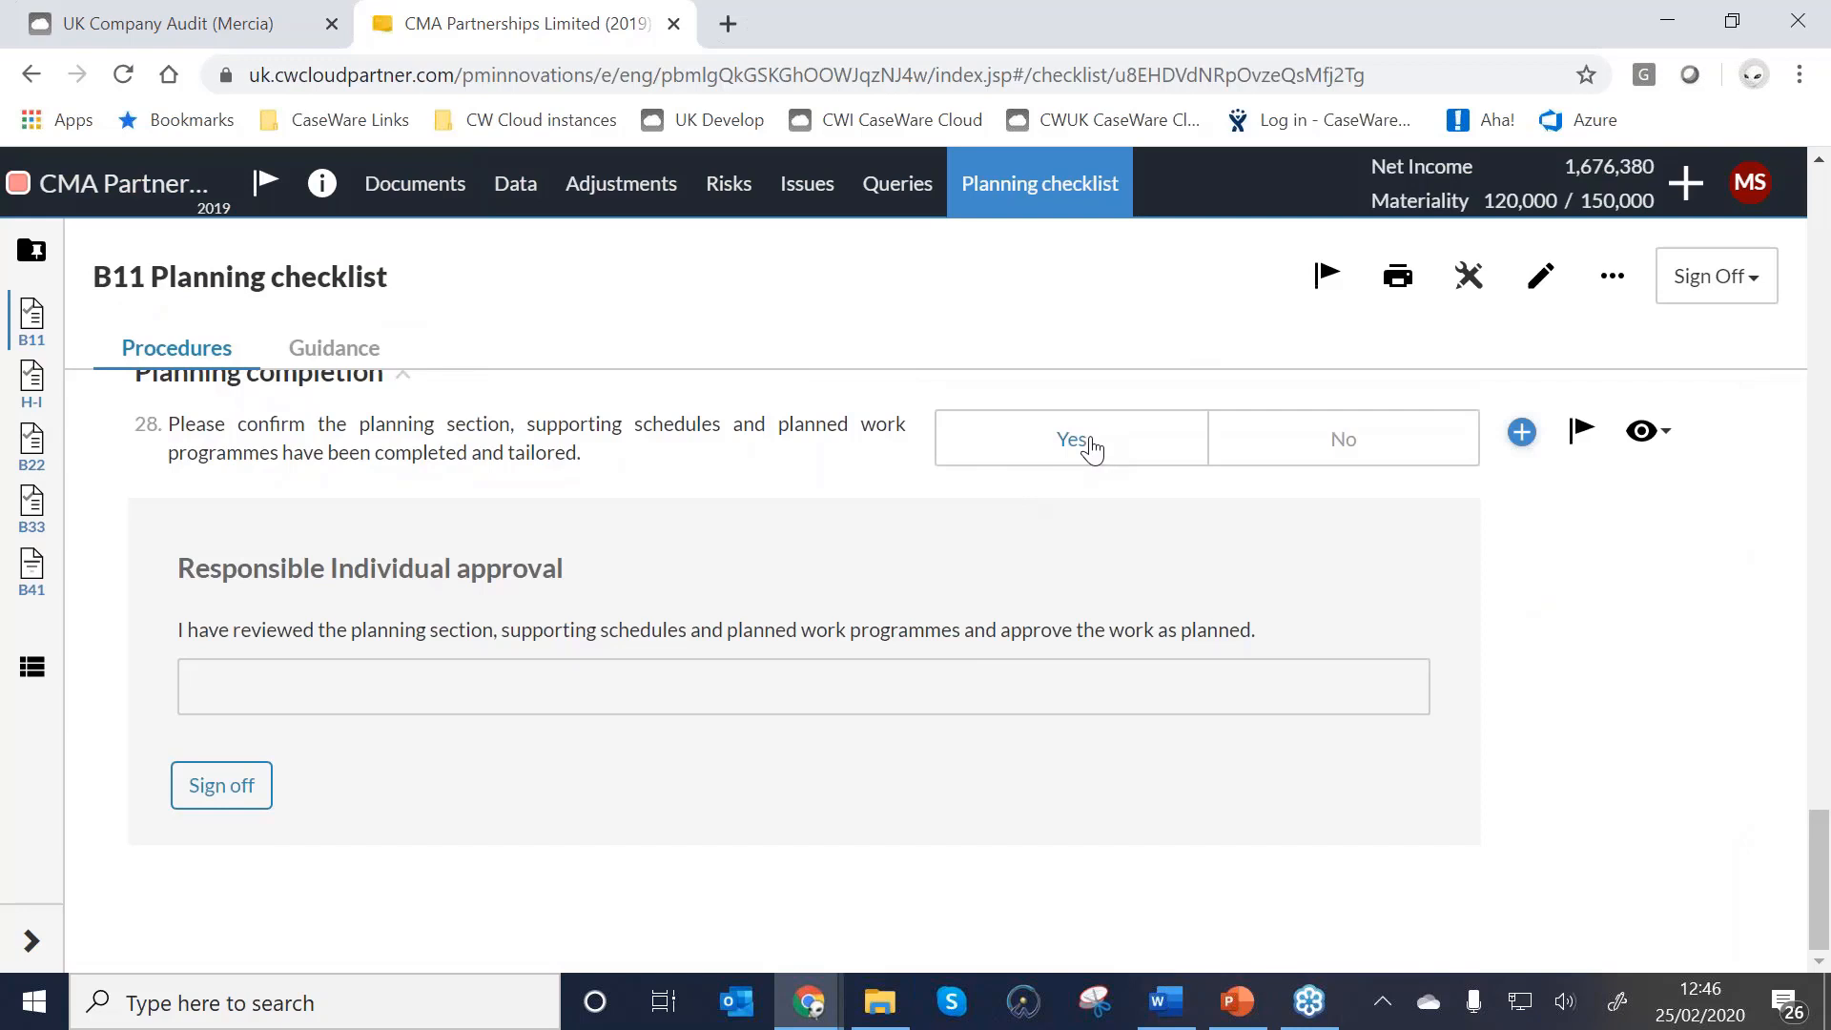
pyautogui.click(1092, 448)
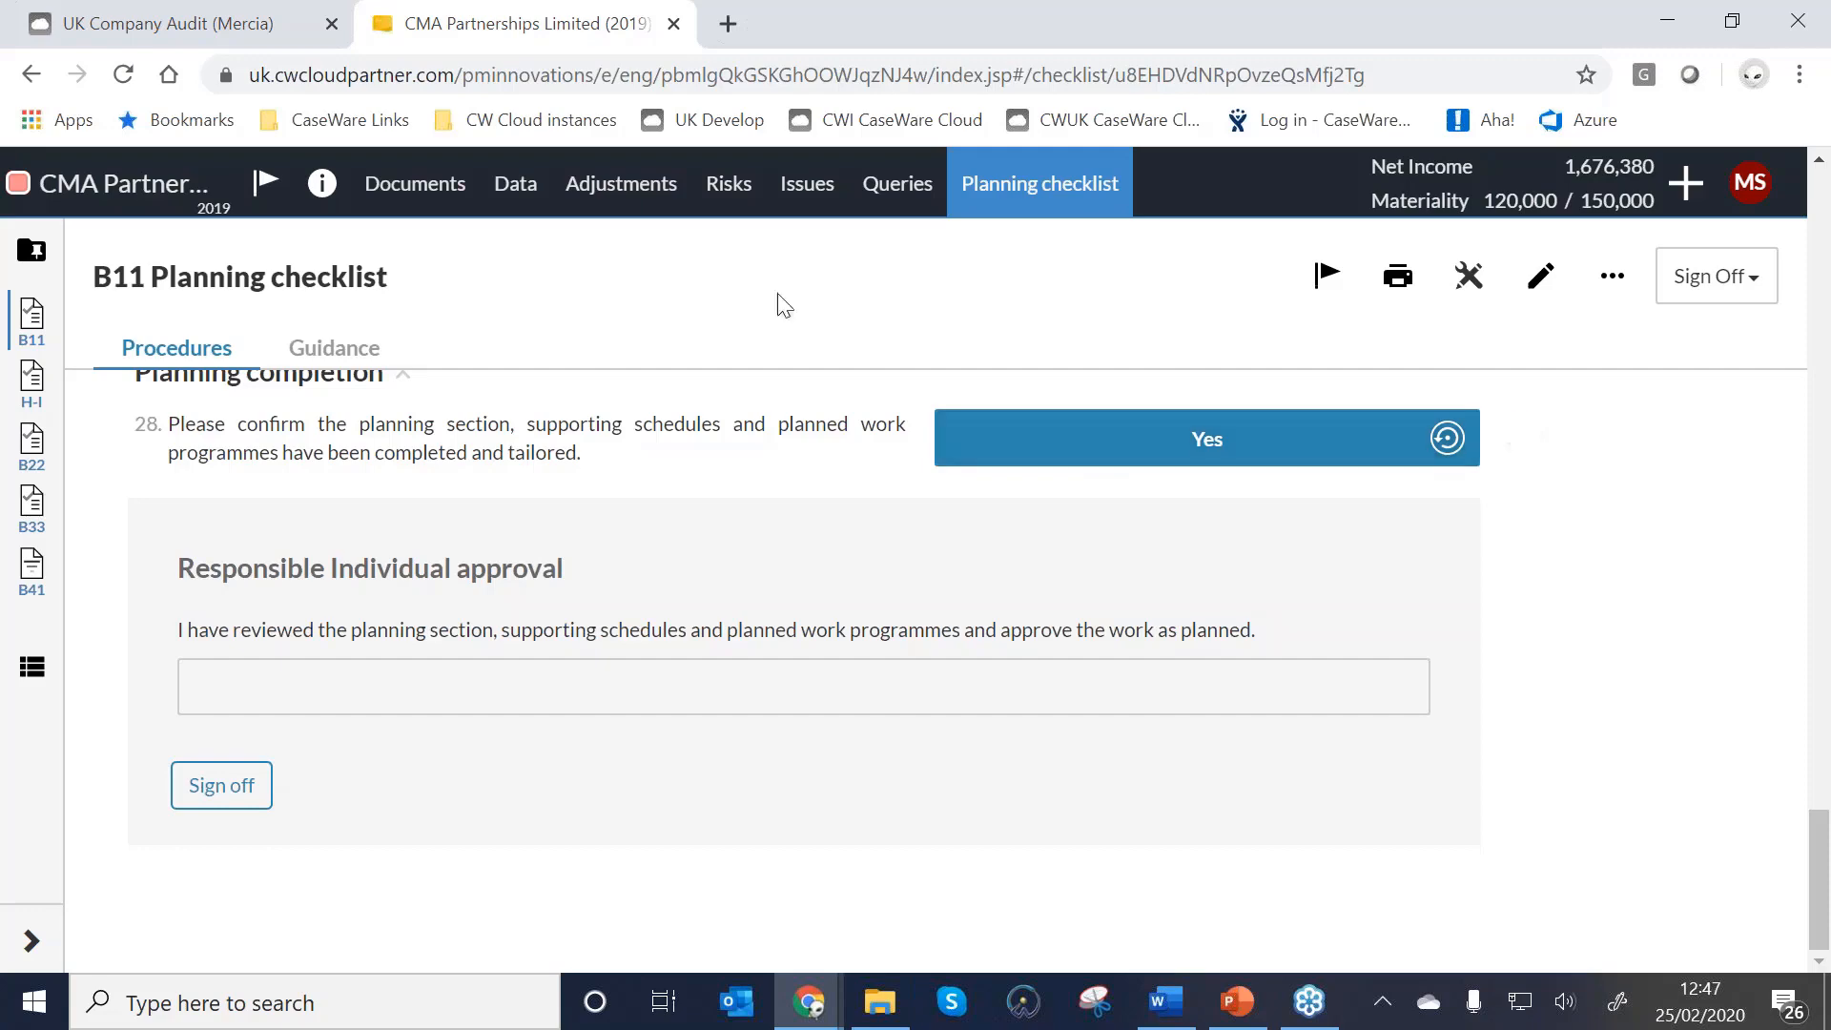
pyautogui.click(386, 189)
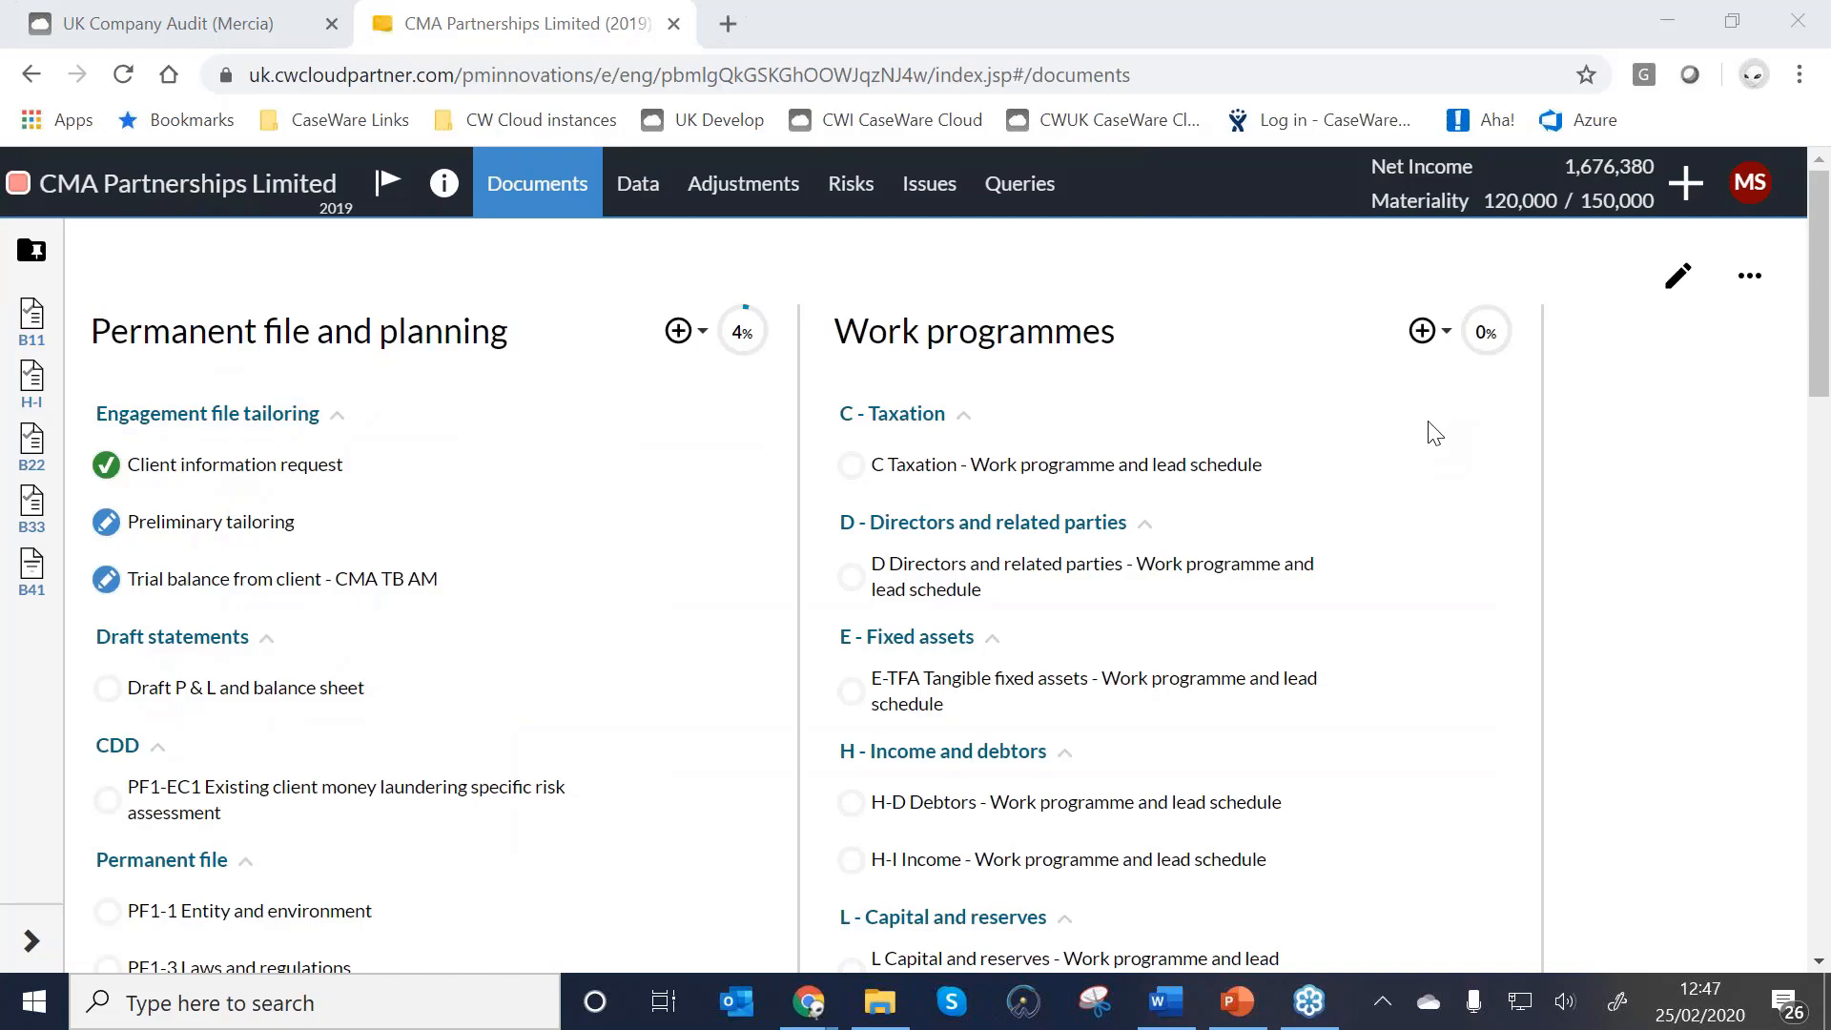
pyautogui.scroll(-15, 319, 573)
pyautogui.scroll(1, 286, 448)
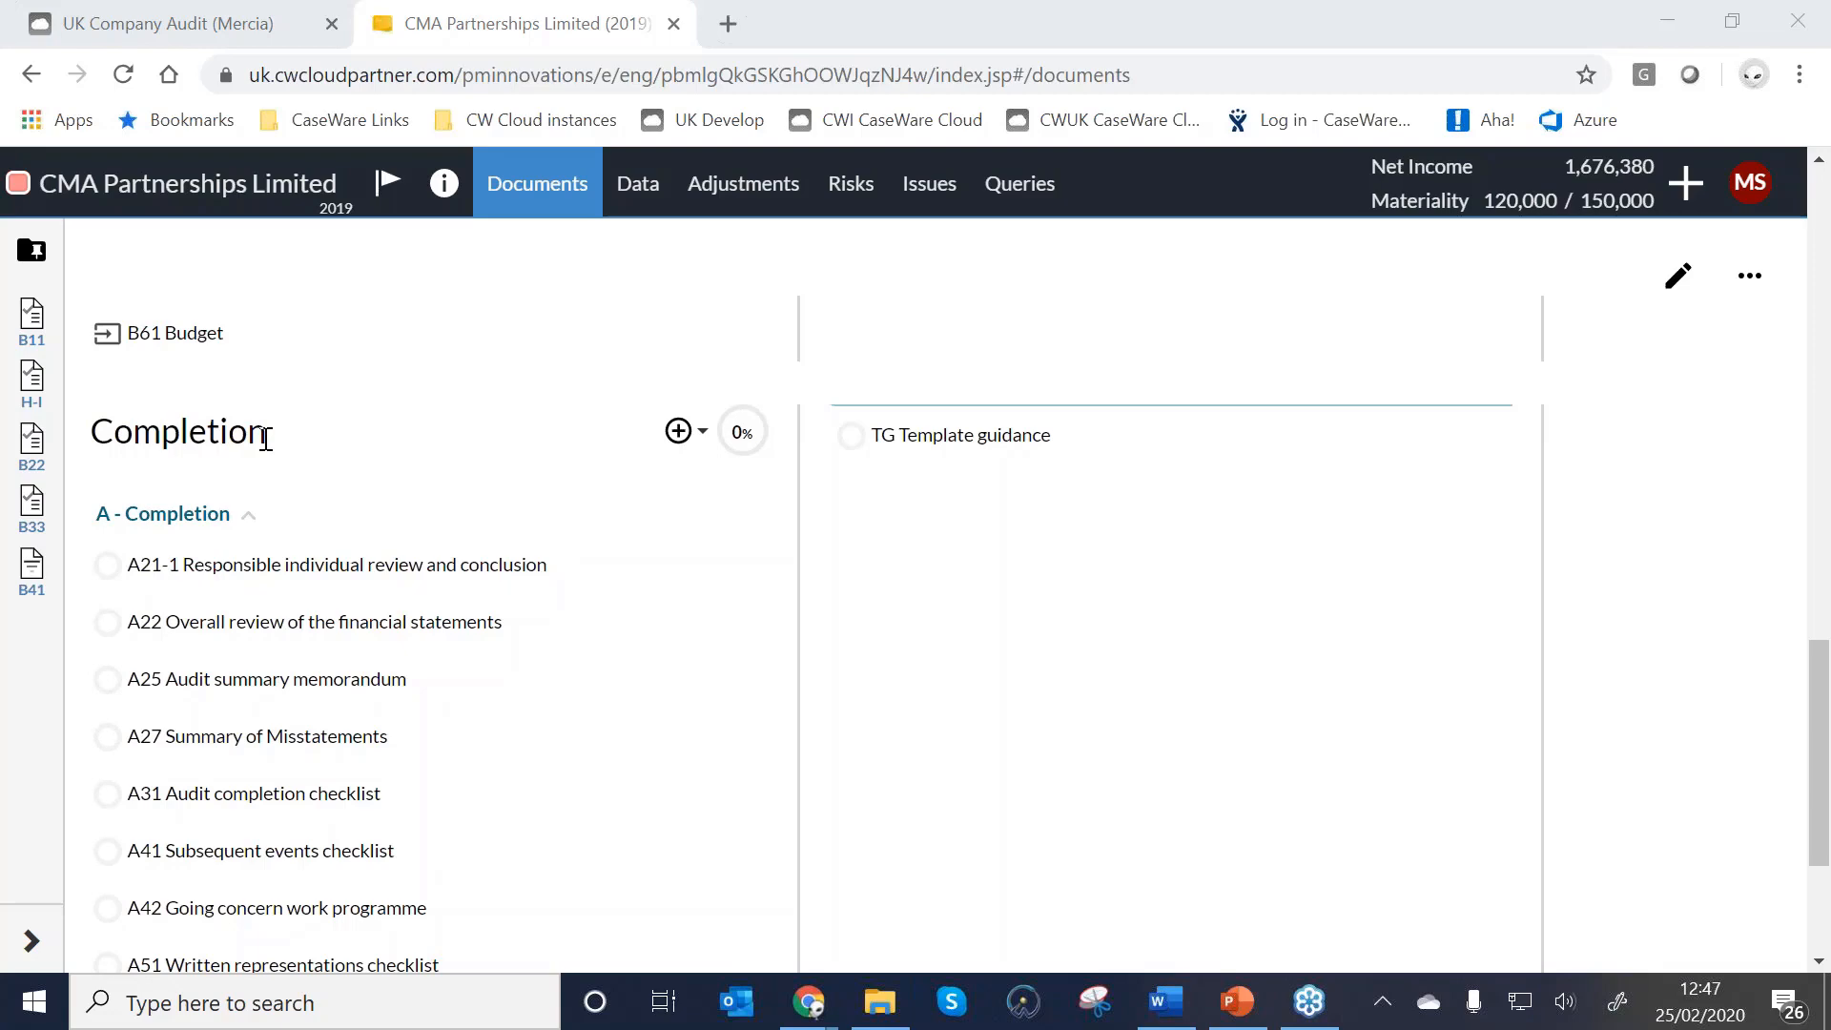
pyautogui.scroll(-1, 265, 439)
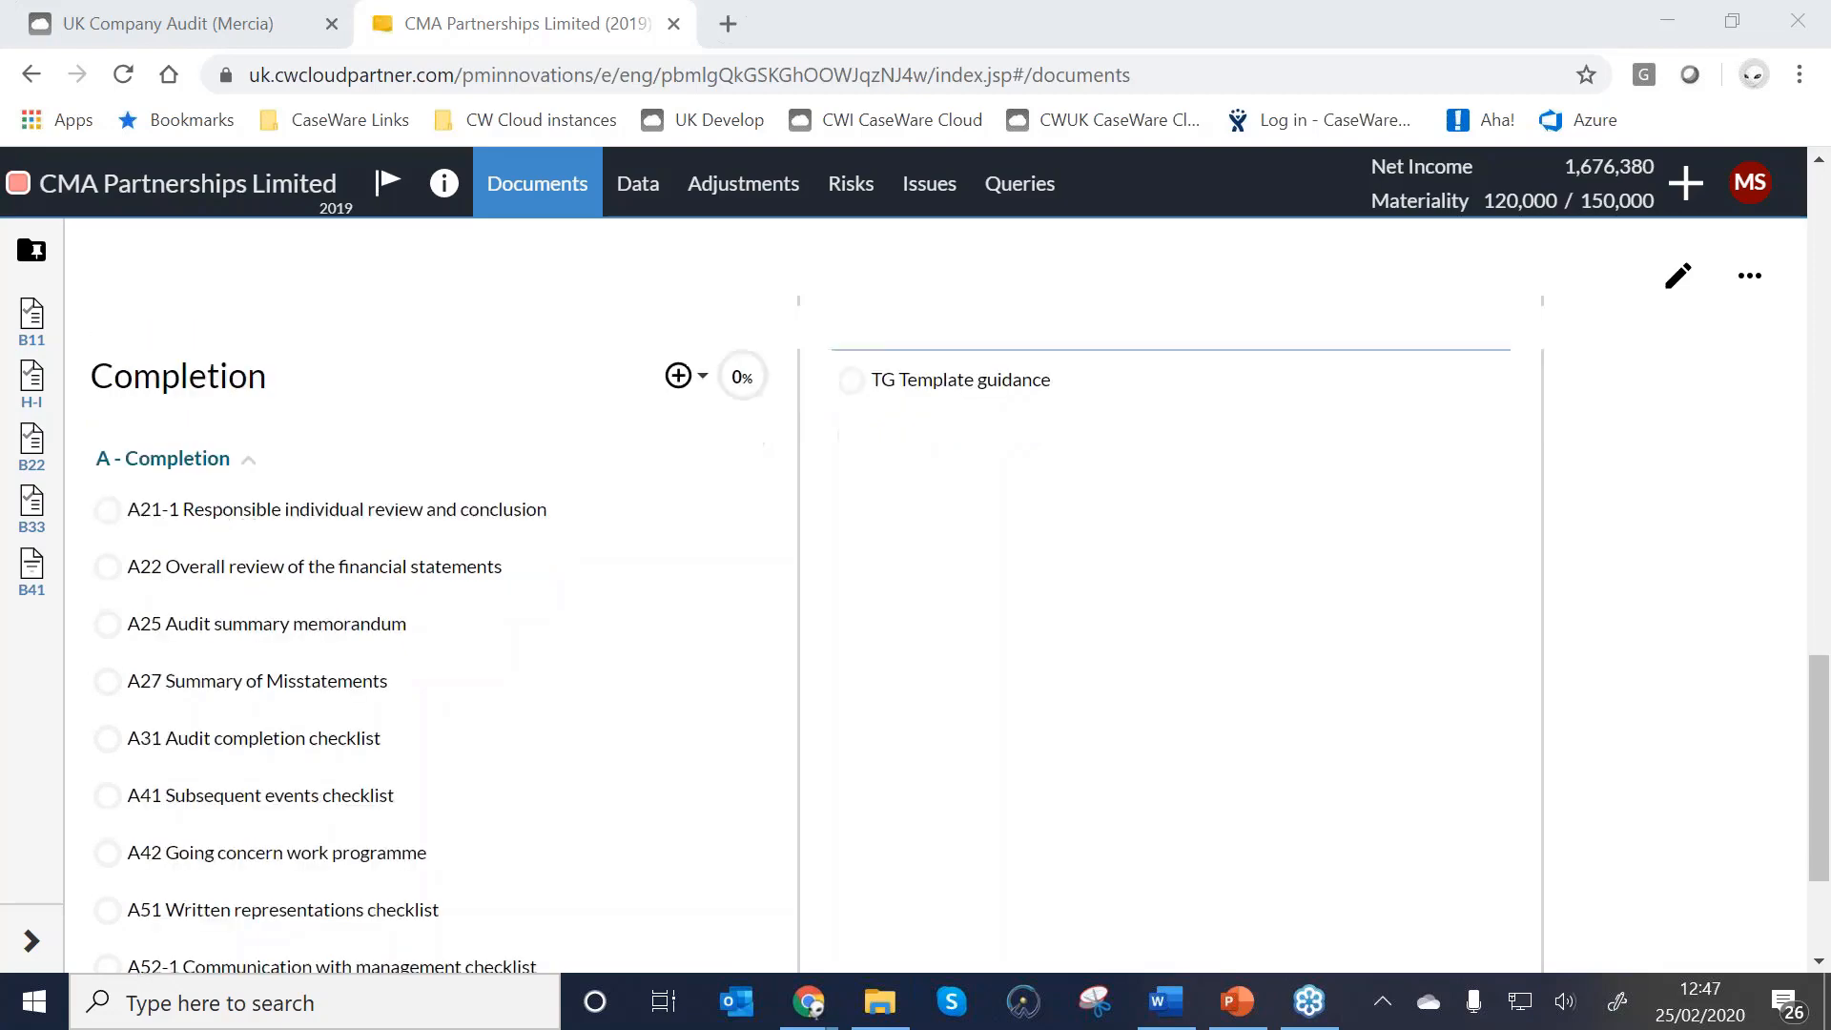
# Give A21-1 review item 1 a Comes From link to 'Trial balance from client - CMA TB AM'.
pyautogui.click(307, 423)
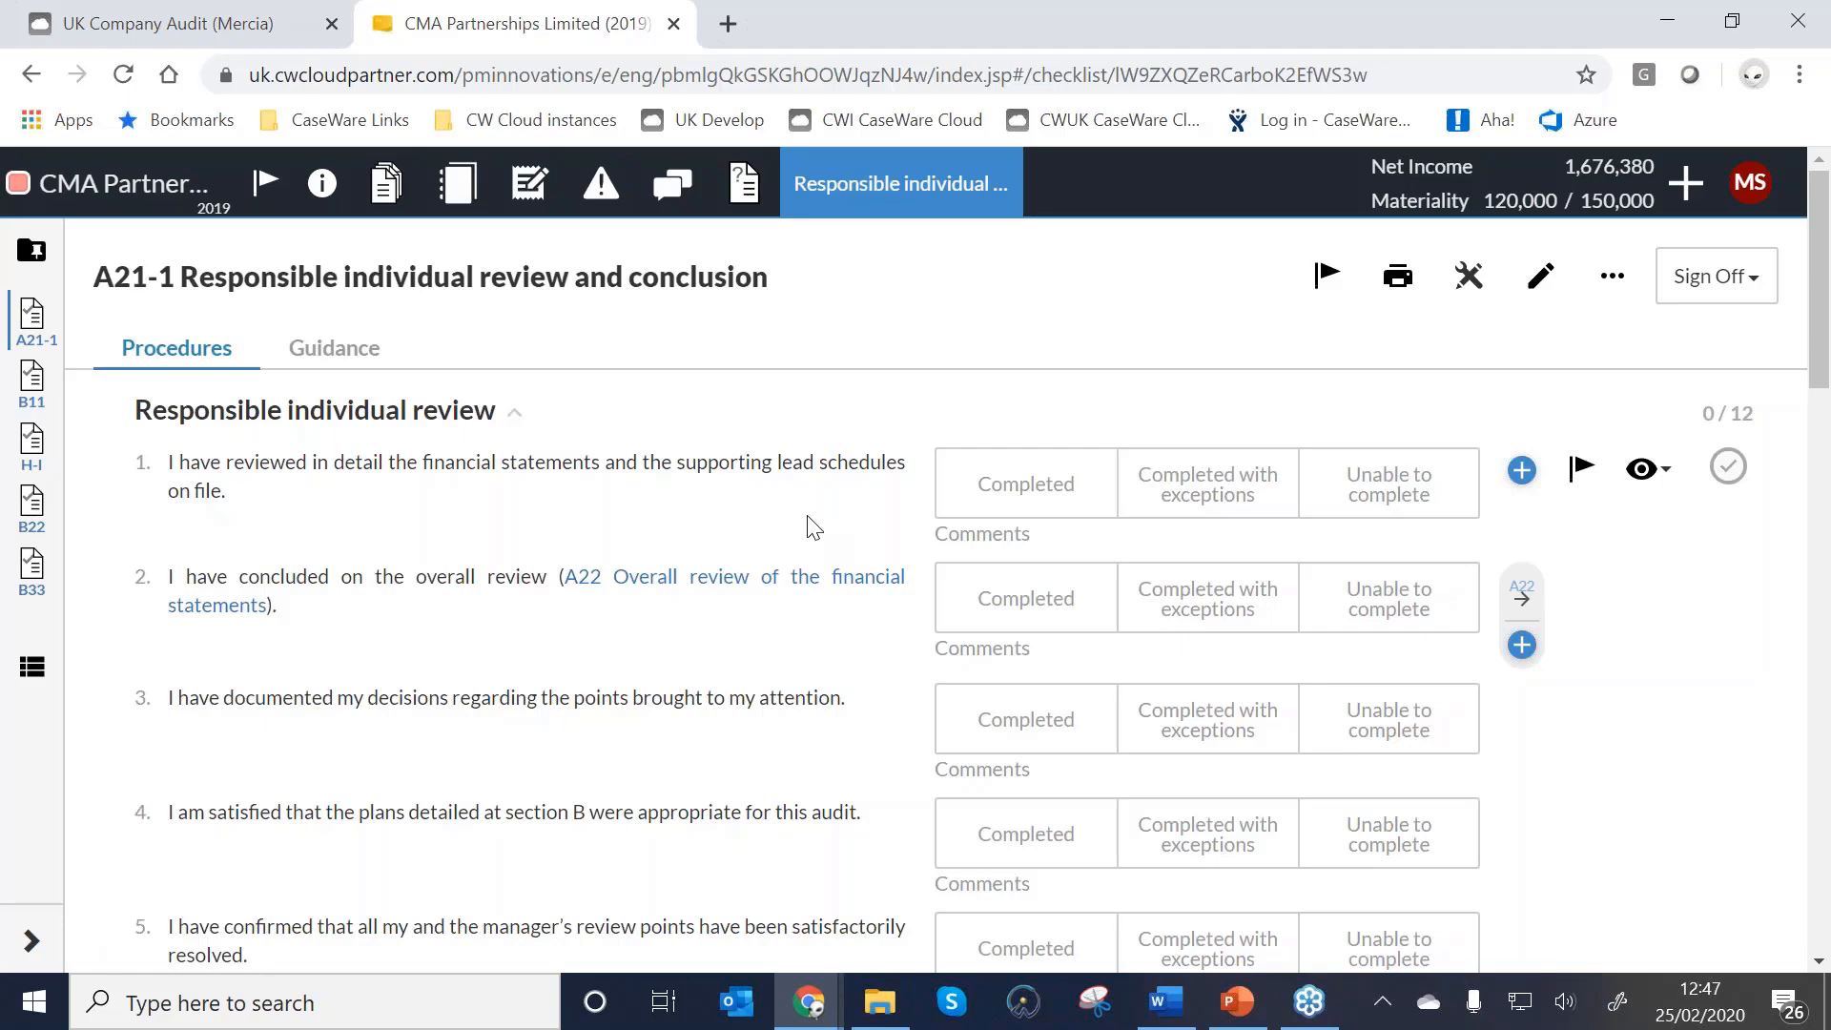
pyautogui.click(1522, 471)
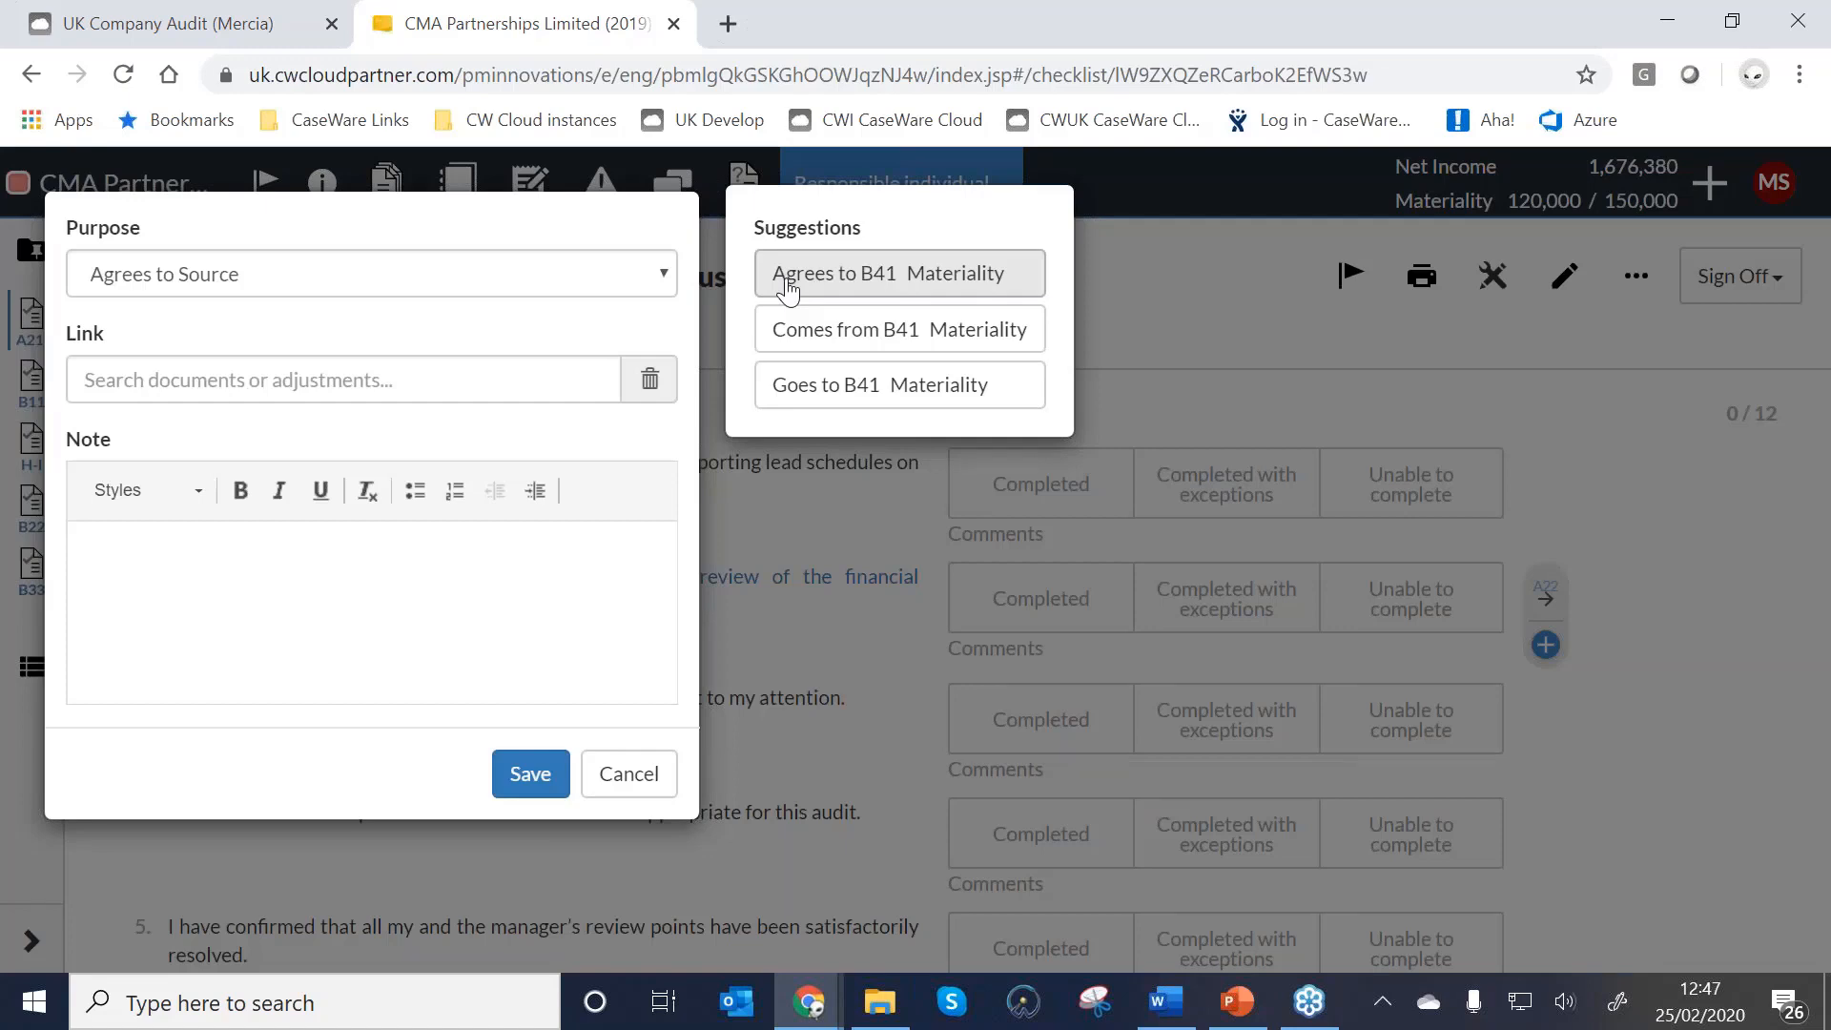
pyautogui.click(374, 294)
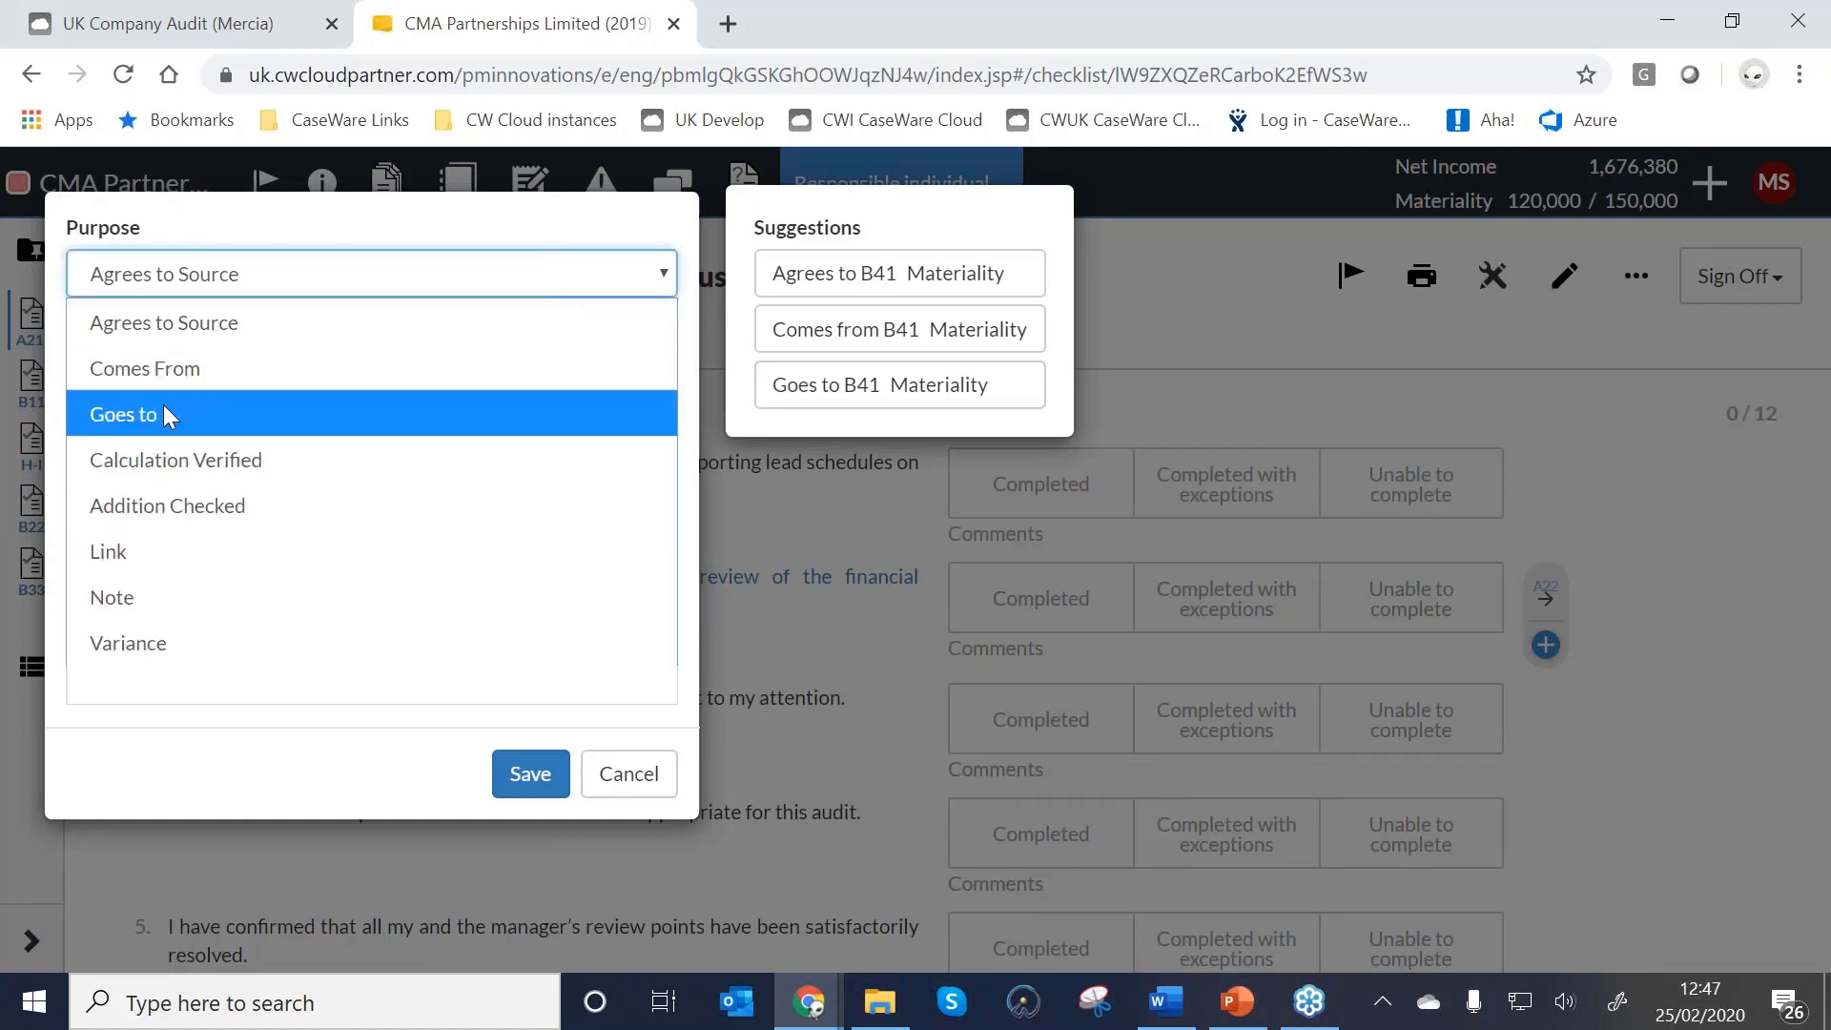
pyautogui.click(178, 370)
pyautogui.click(195, 384)
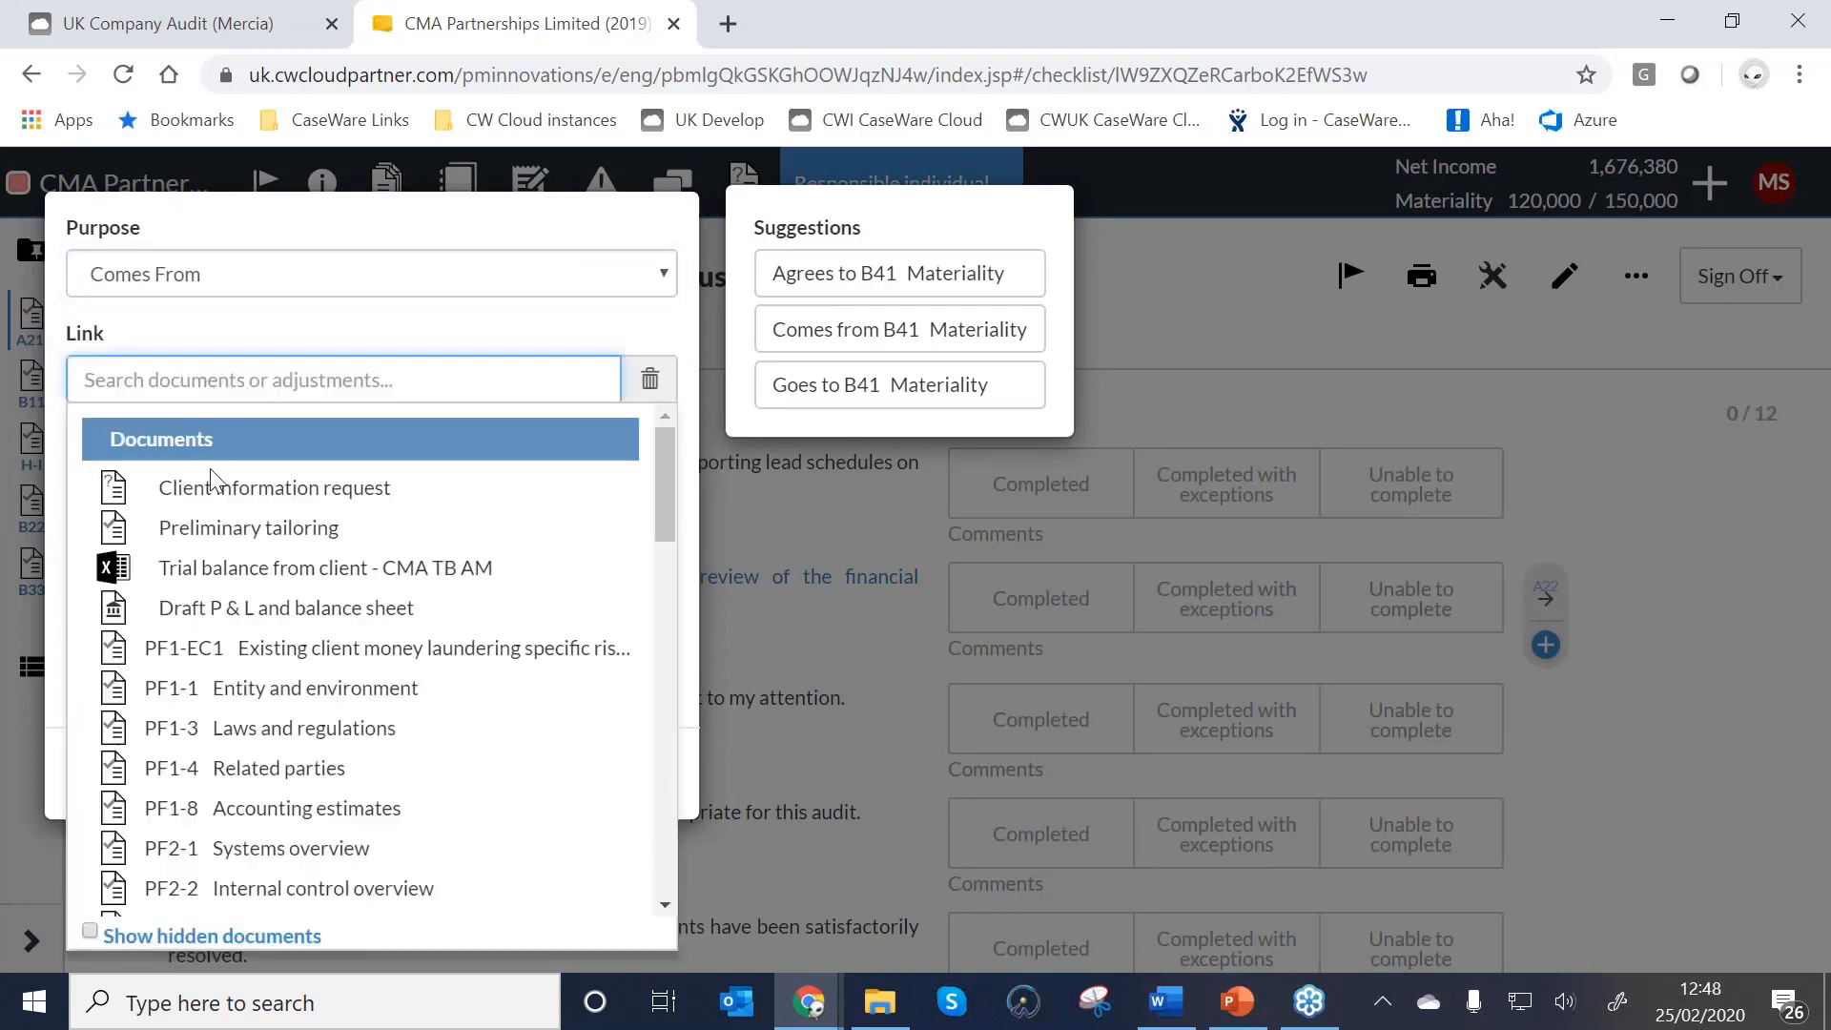
pyautogui.scroll(-3, 210, 467)
pyautogui.scroll(3, 191, 531)
pyautogui.click(210, 569)
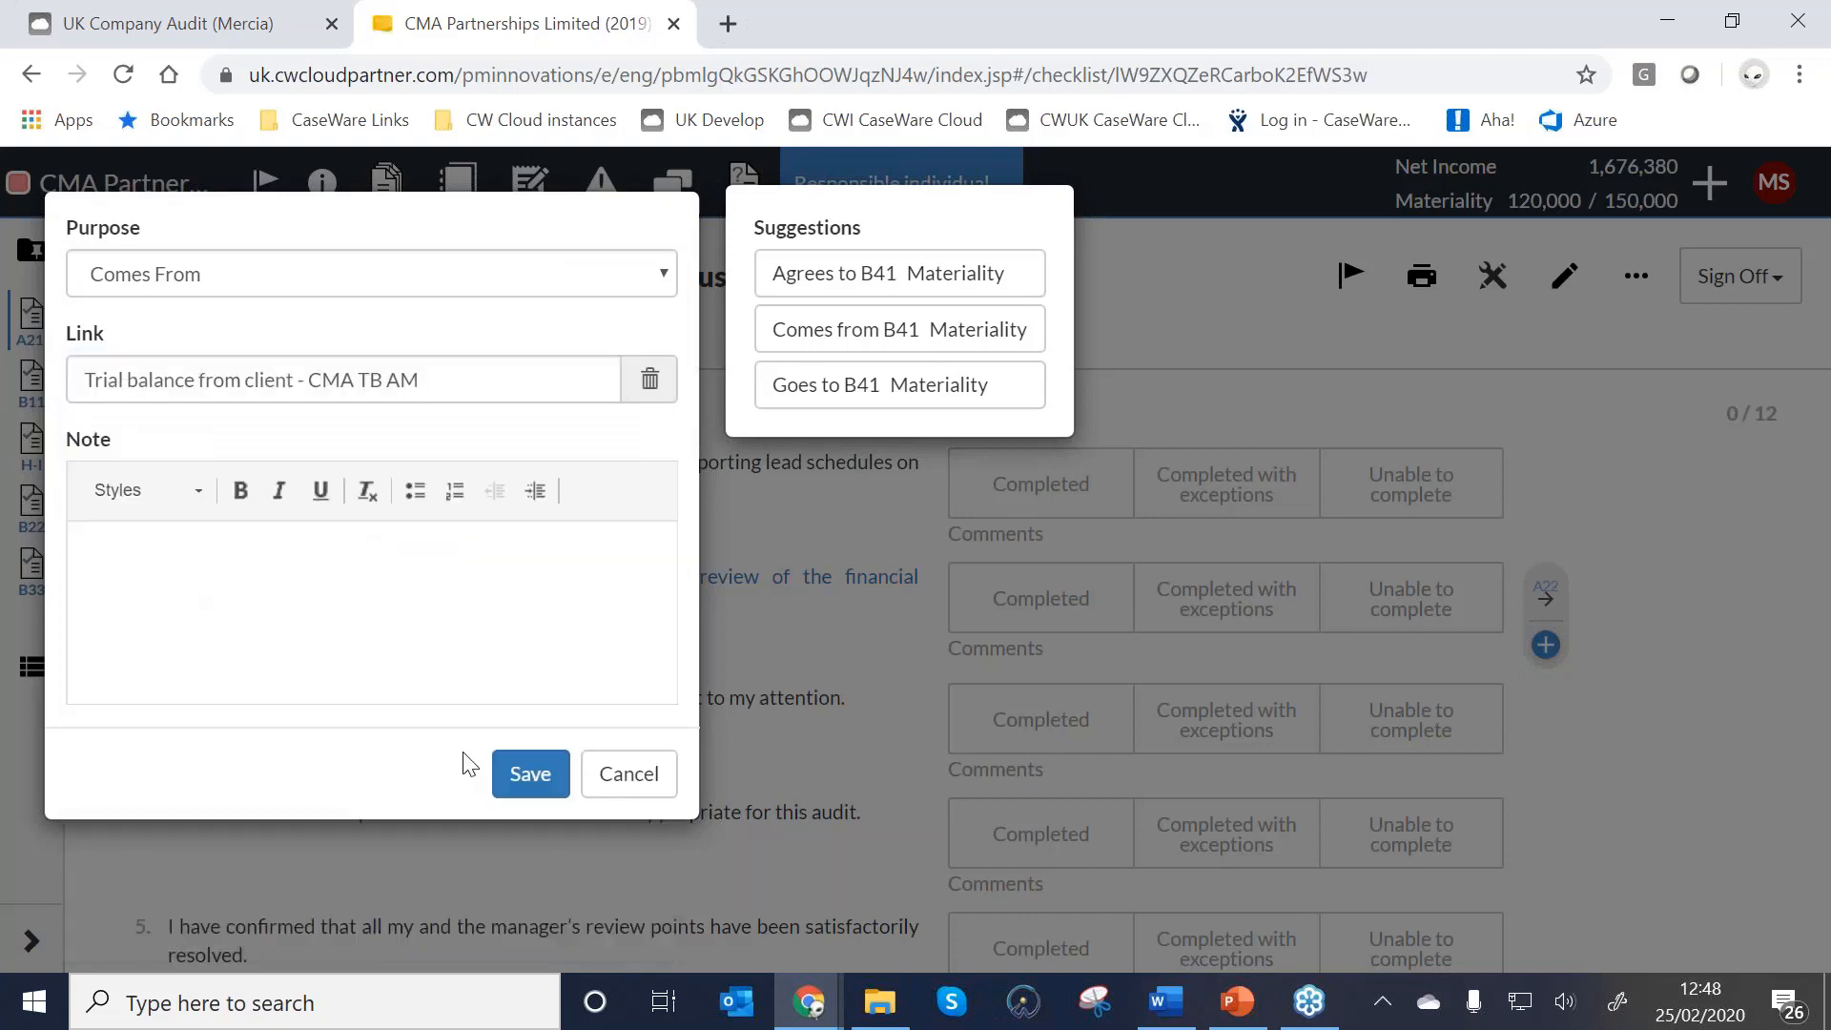
pyautogui.click(503, 770)
pyautogui.moveTo(1536, 505)
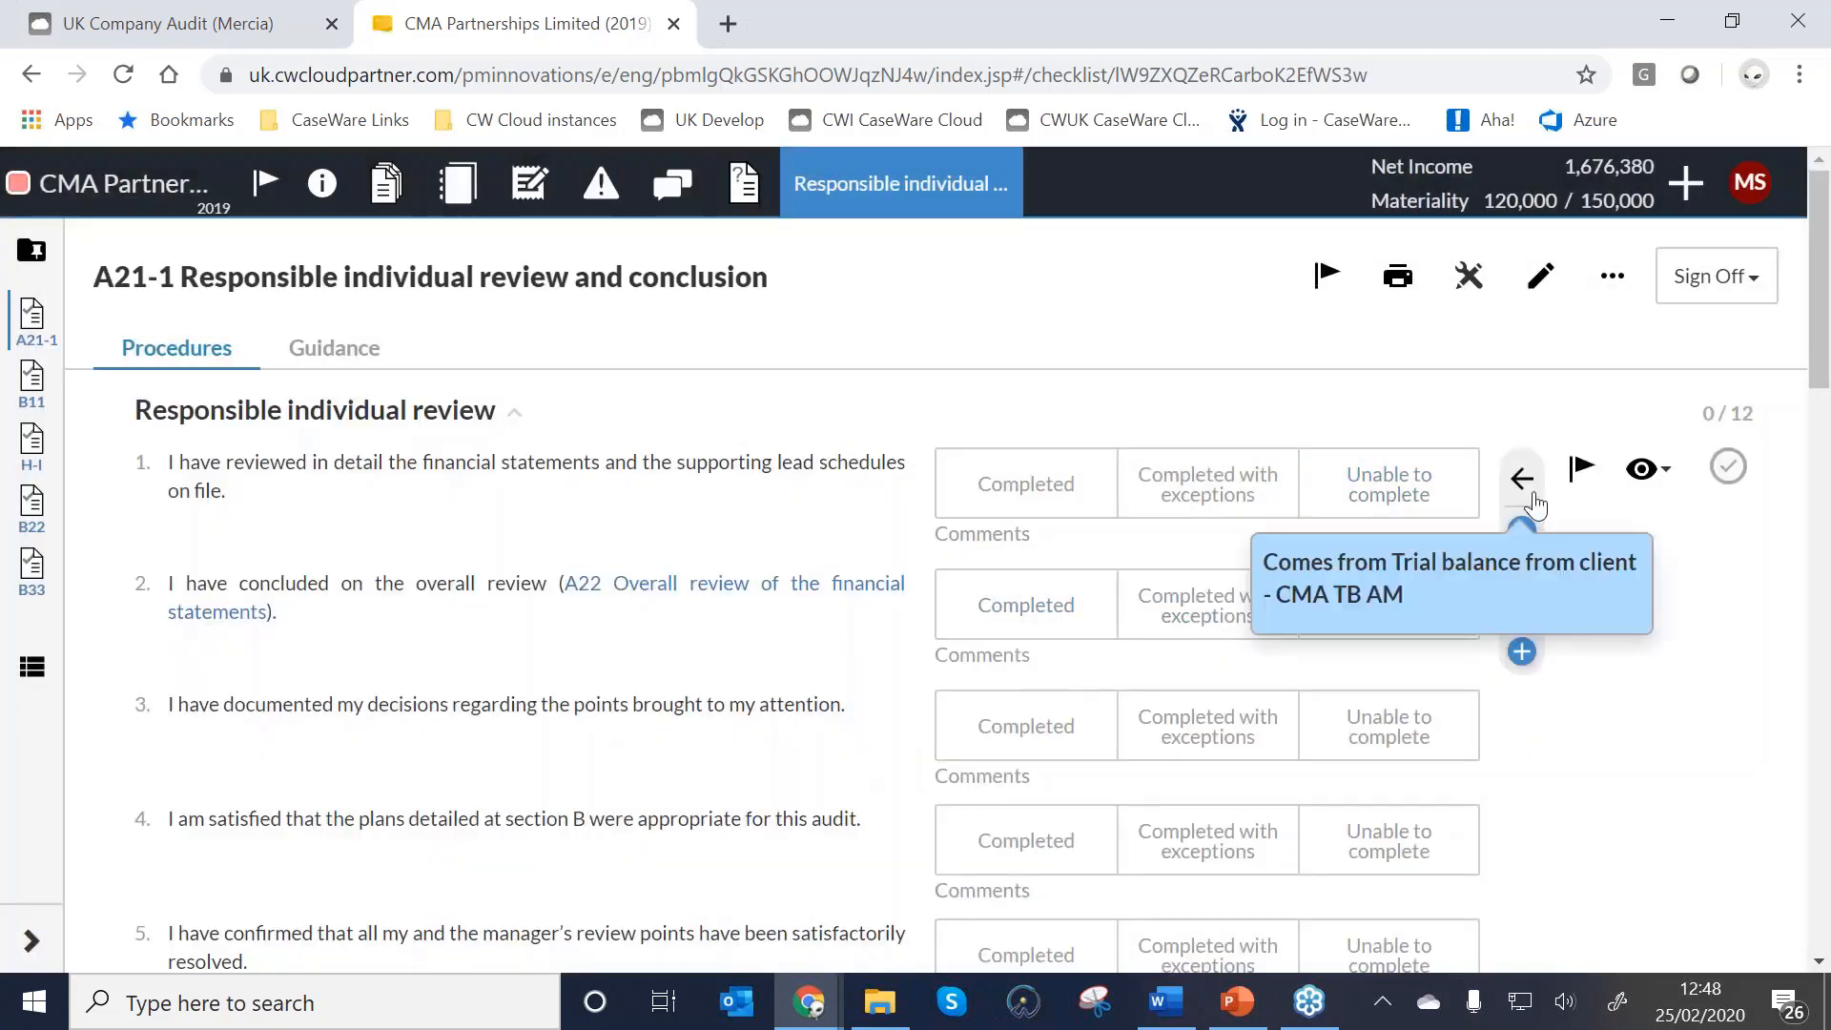
pyautogui.click(387, 182)
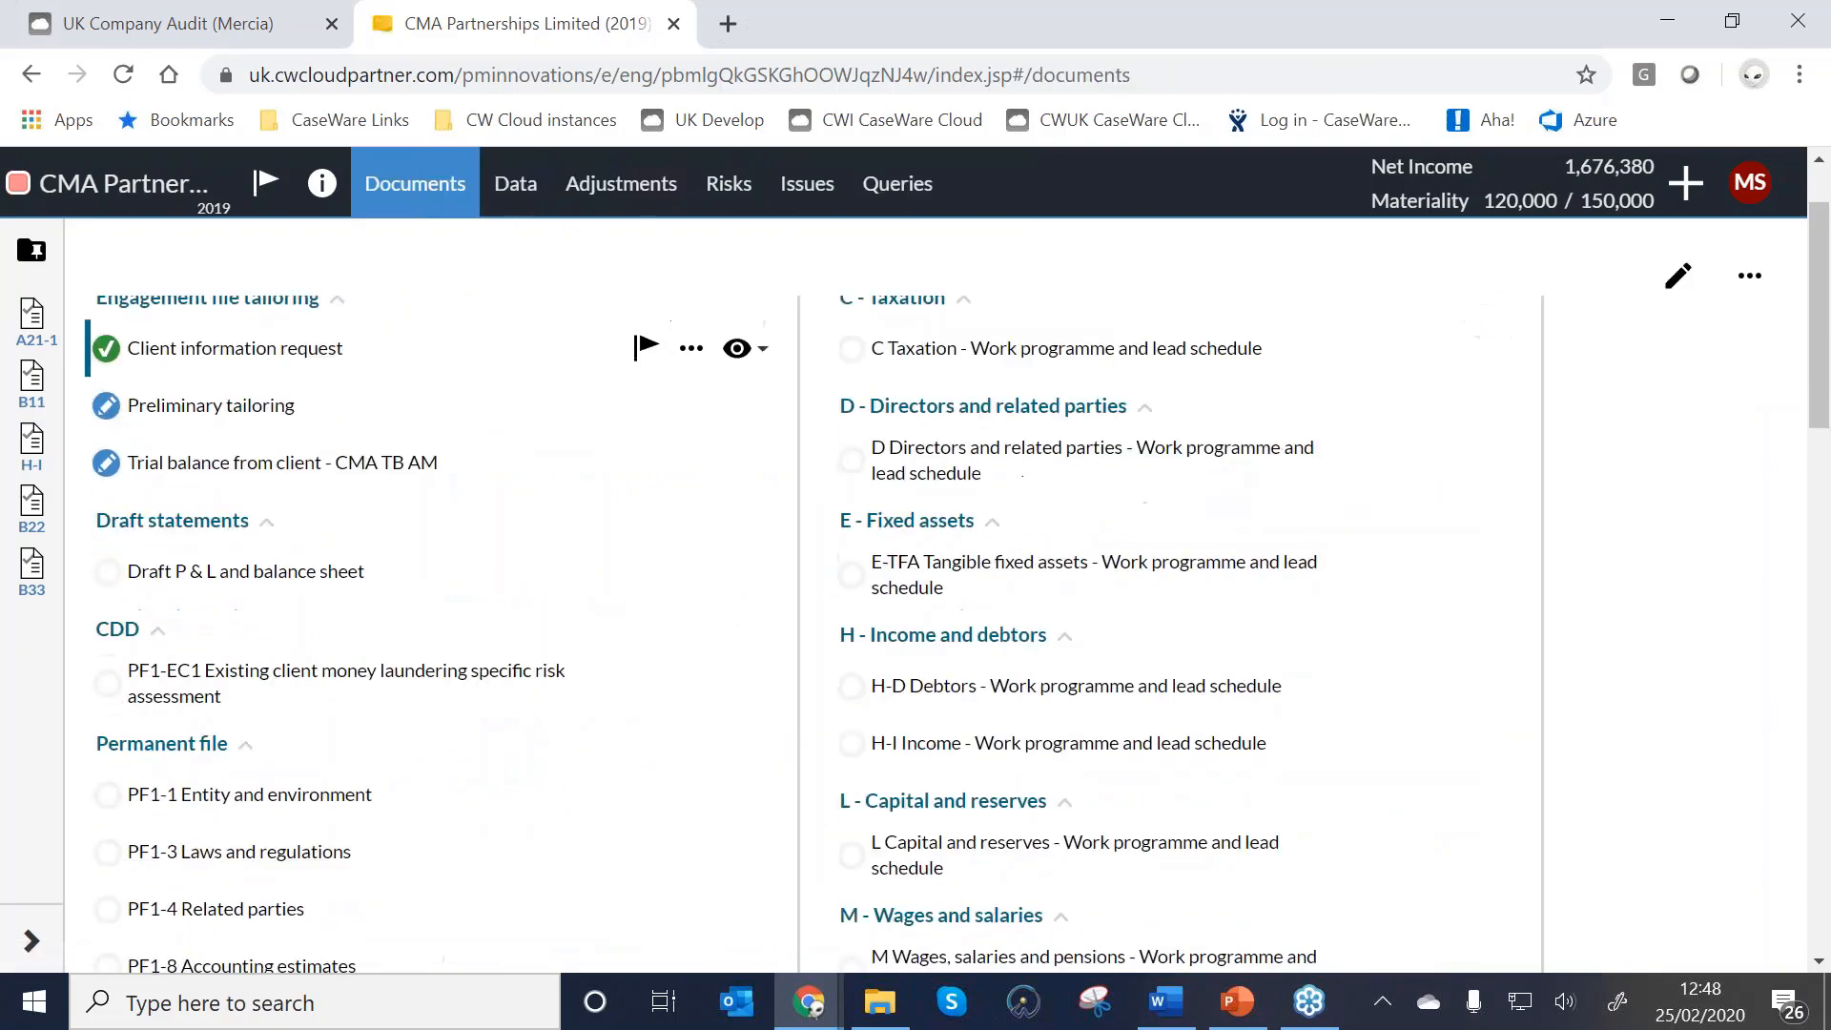
# Open A27 Summary of Misstatements and hide both after-tax total series from its chart.
pyautogui.scroll(-13, 544, 535)
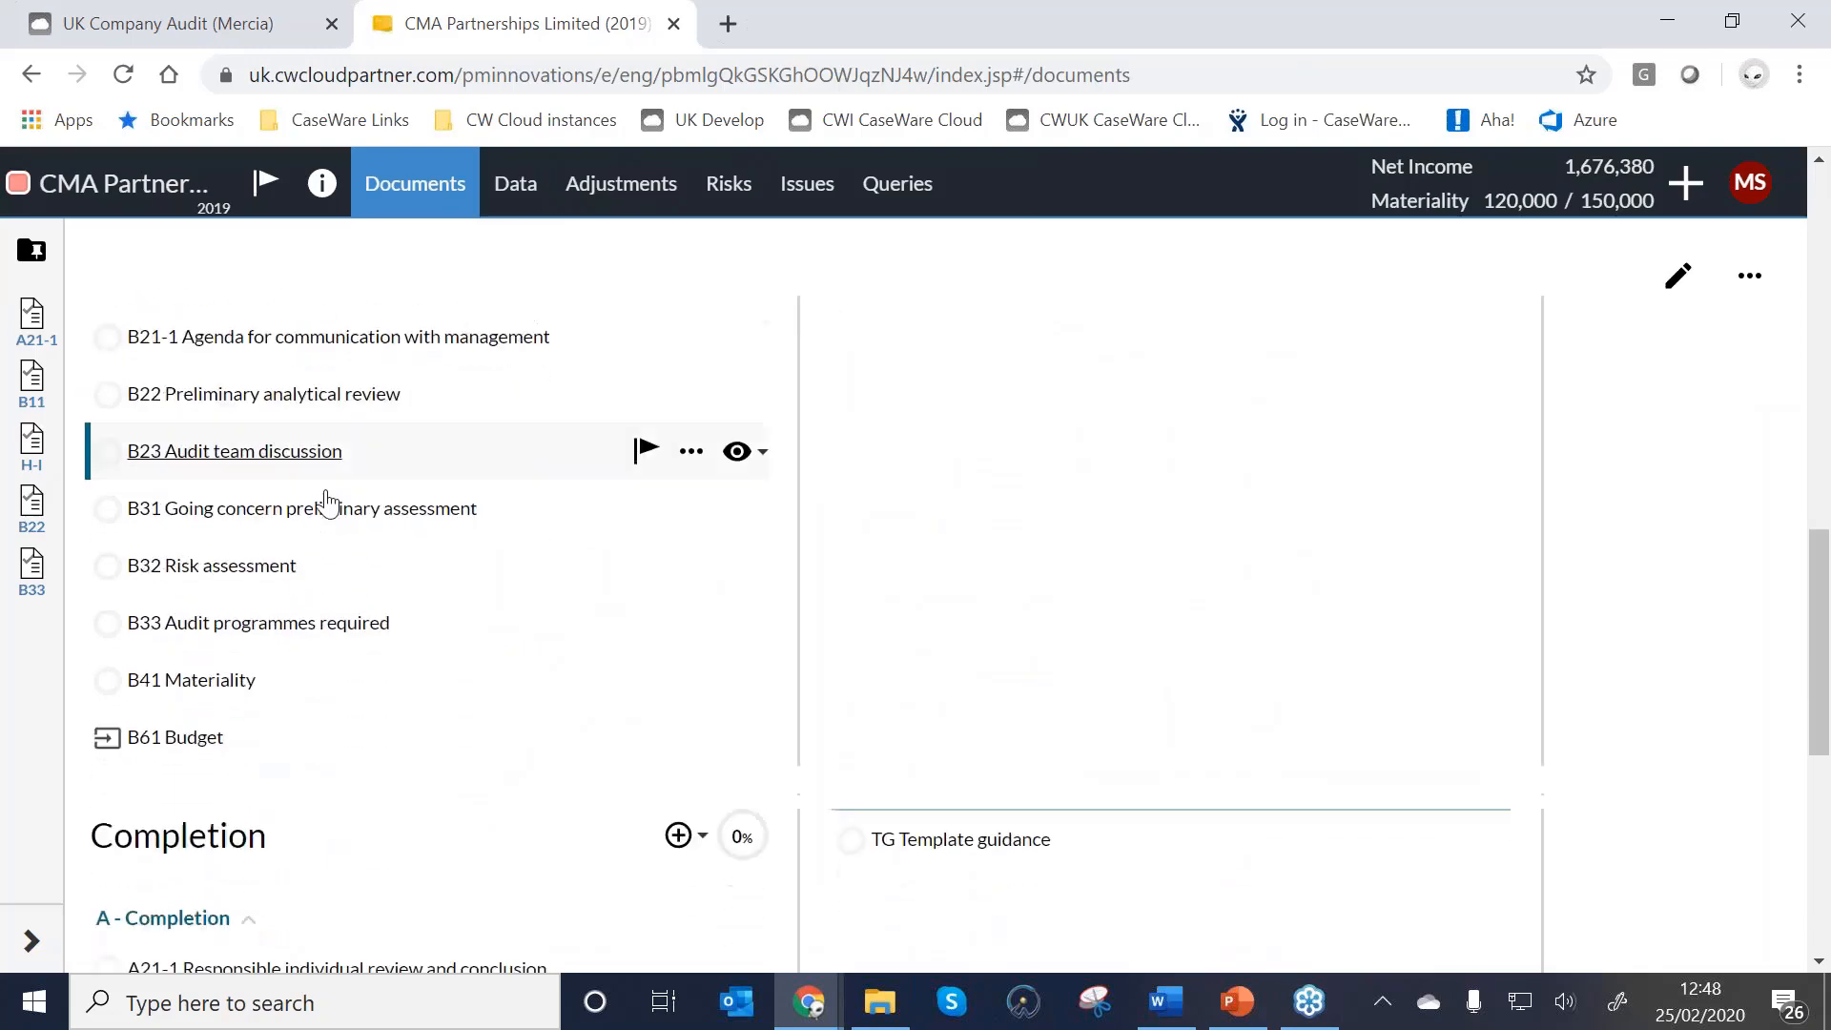
pyautogui.scroll(-7, 327, 503)
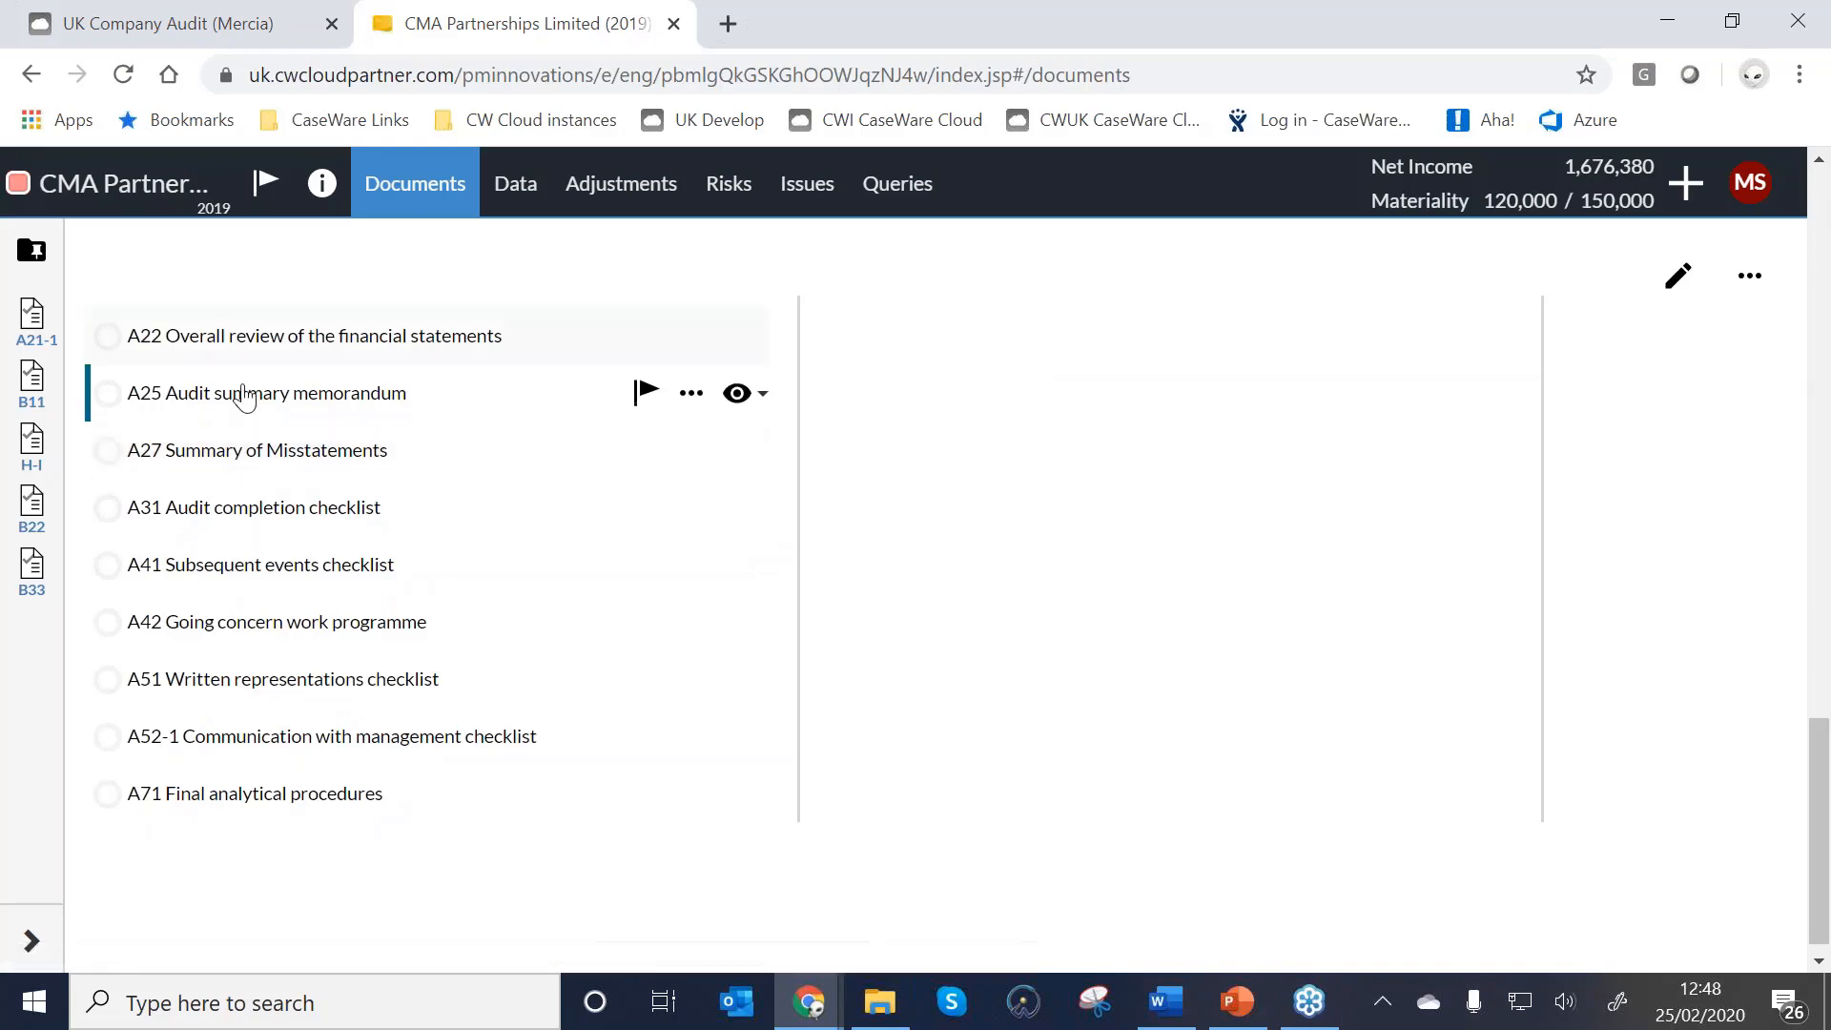
pyautogui.click(245, 451)
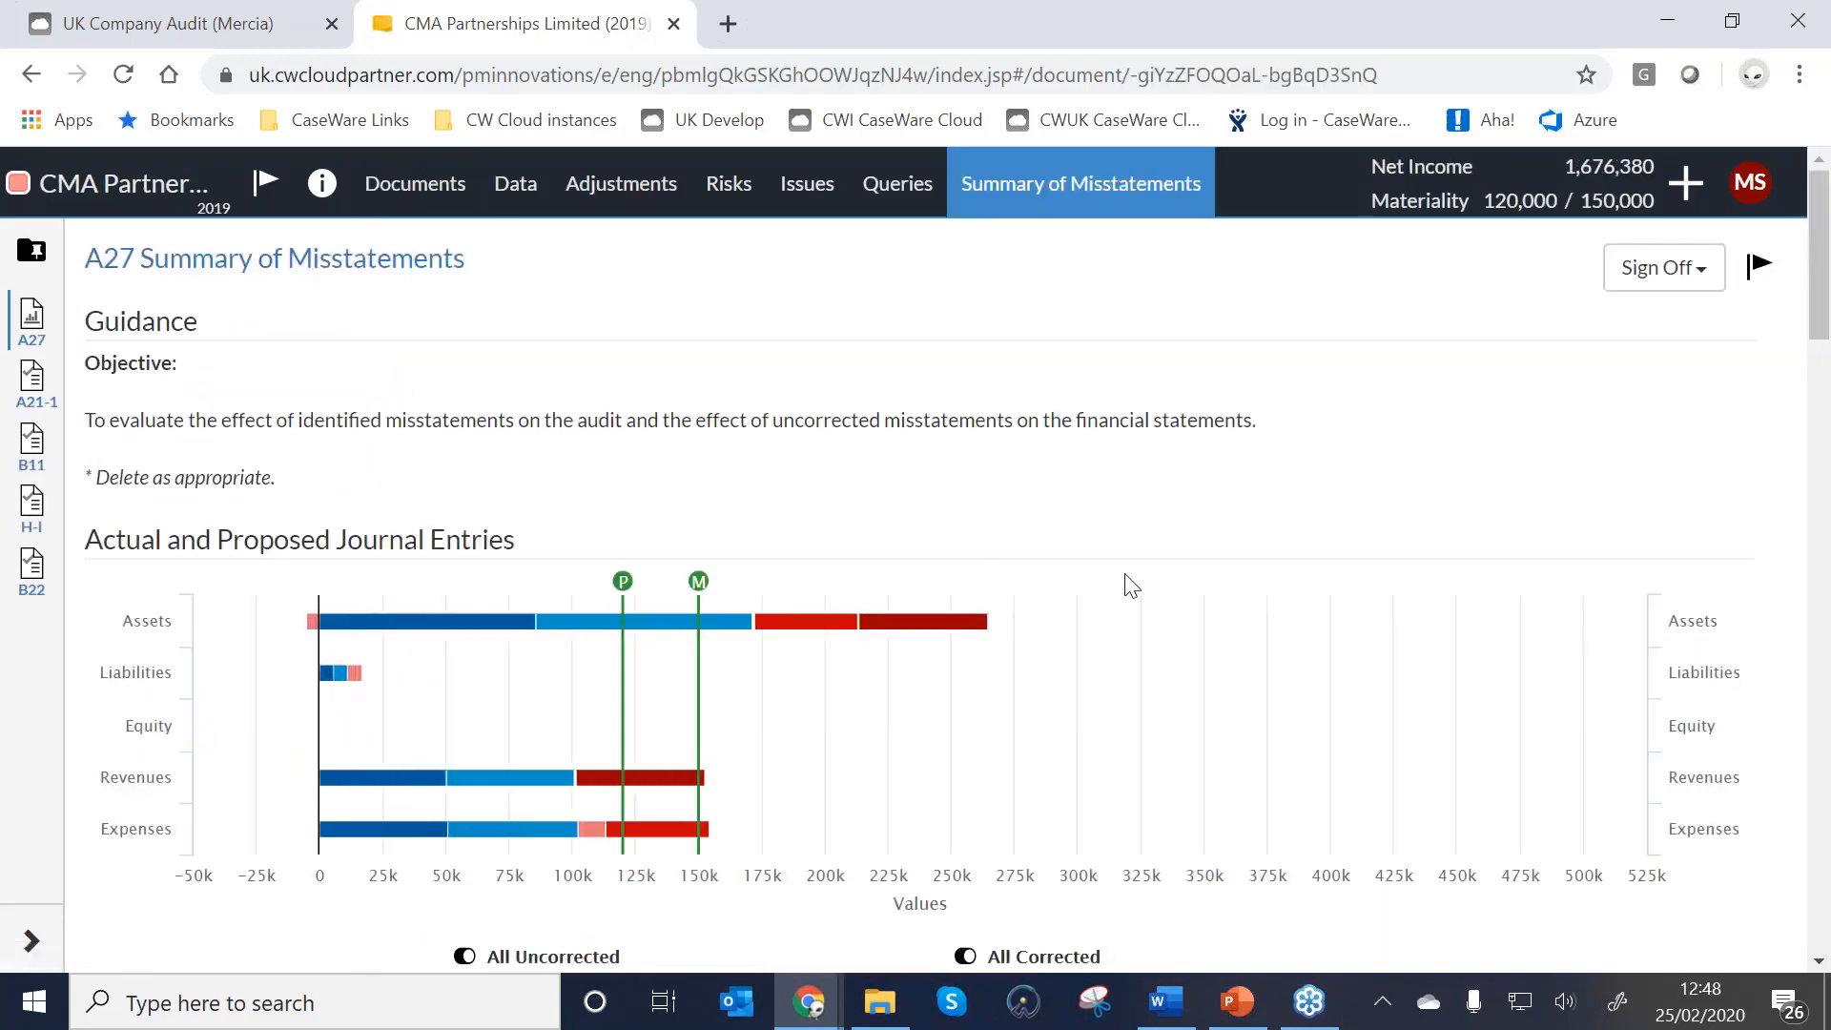
pyautogui.scroll(-1, 1106, 683)
pyautogui.scroll(-2, 1106, 683)
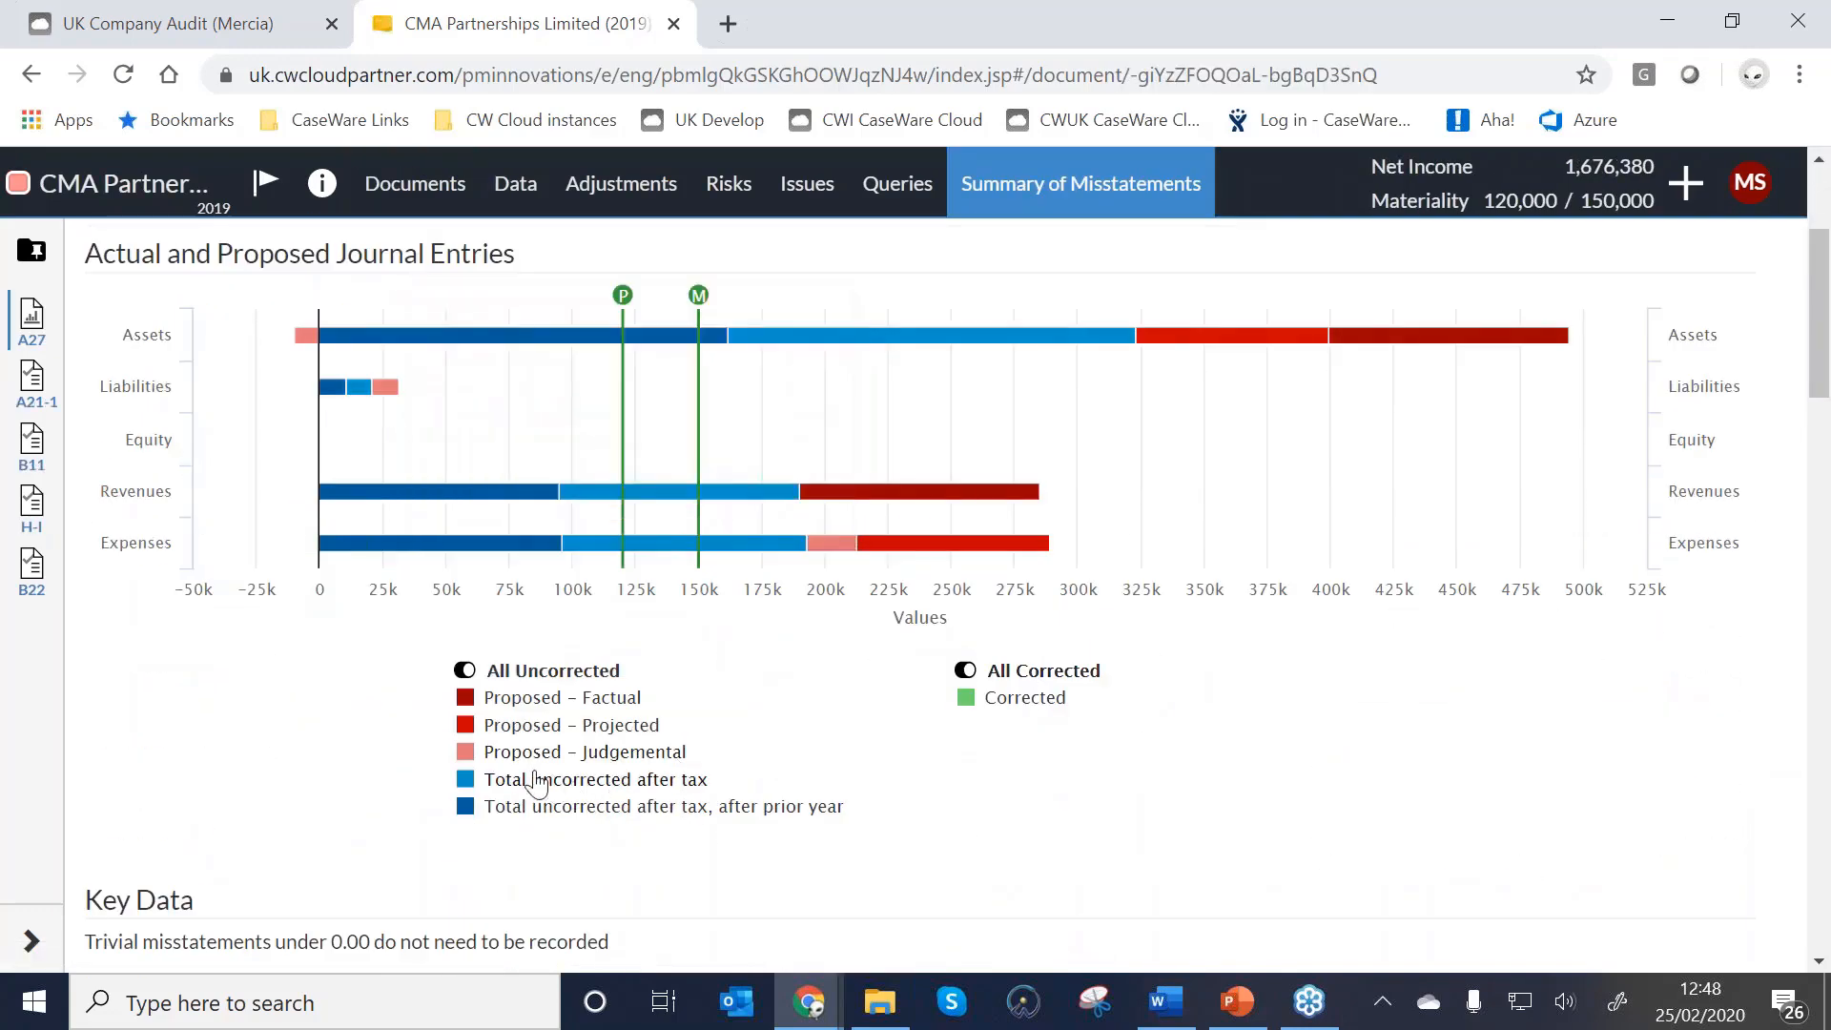
pyautogui.click(534, 777)
pyautogui.click(482, 809)
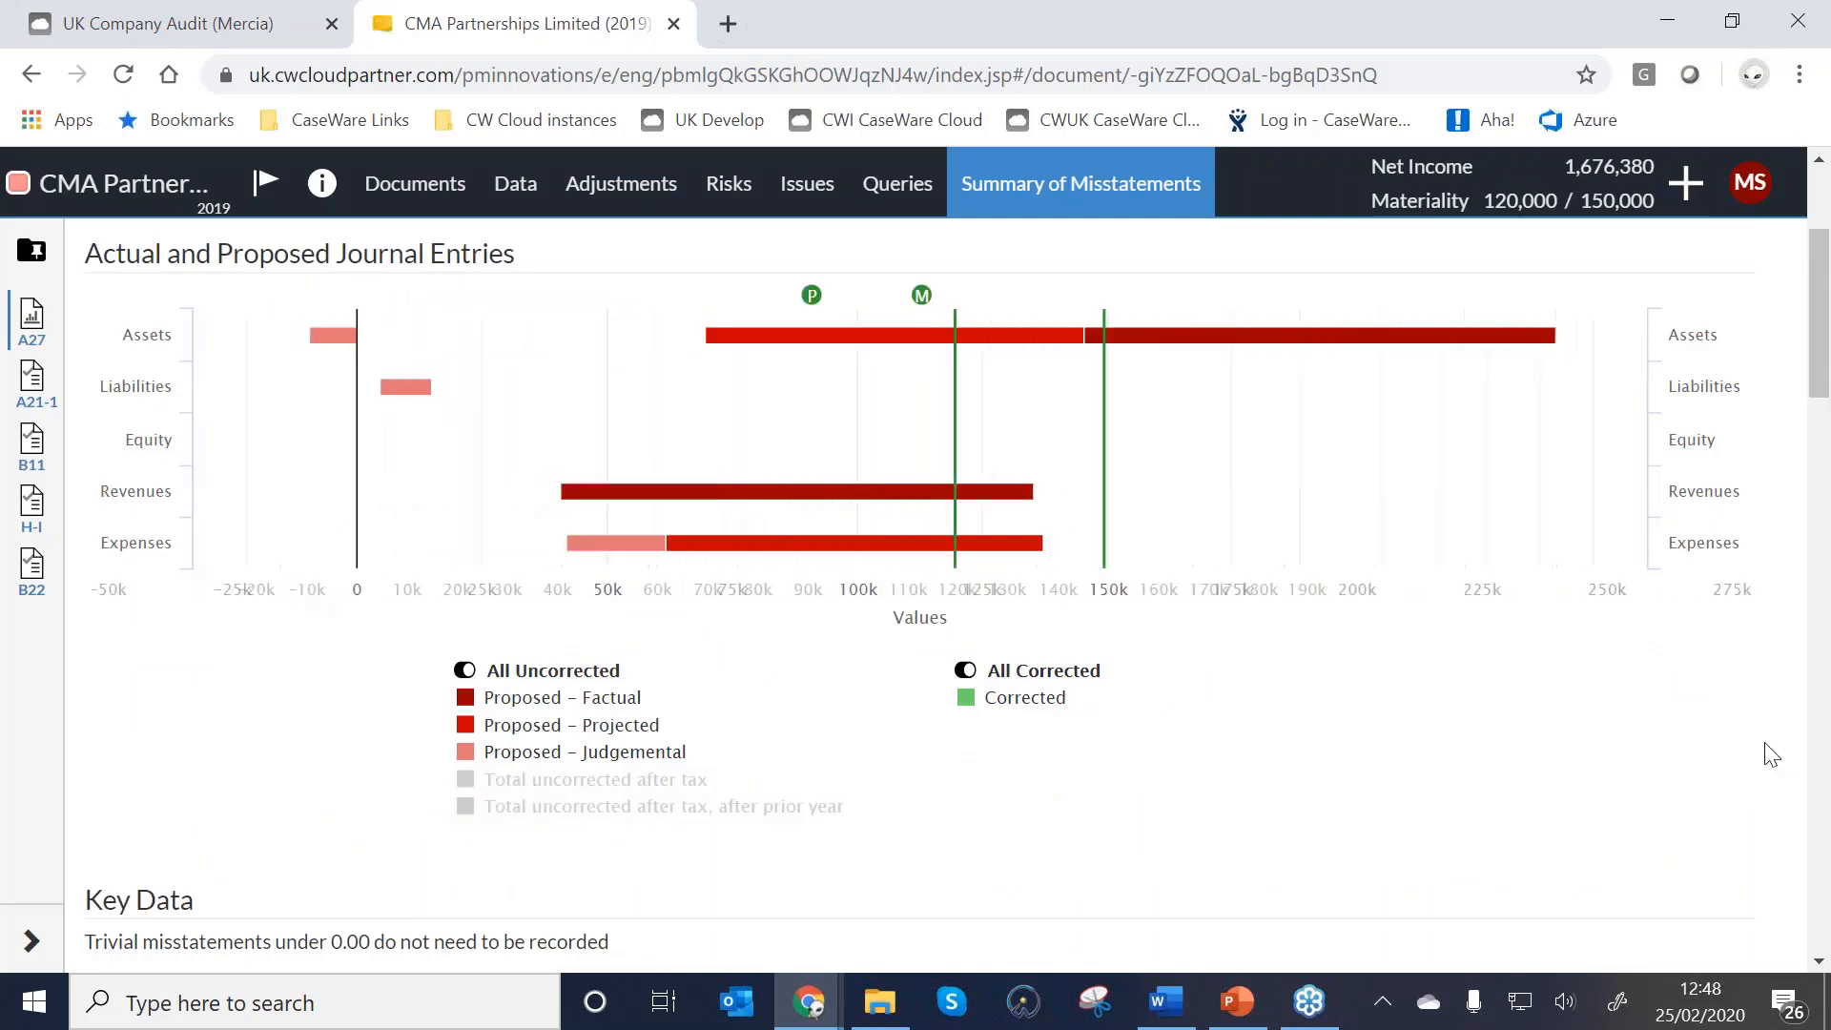
pyautogui.scroll(2, 1707, 450)
# Read the chart's bar values, such as uncorrected Assets misstatements of 161,566.
pyautogui.moveTo(1199, 701)
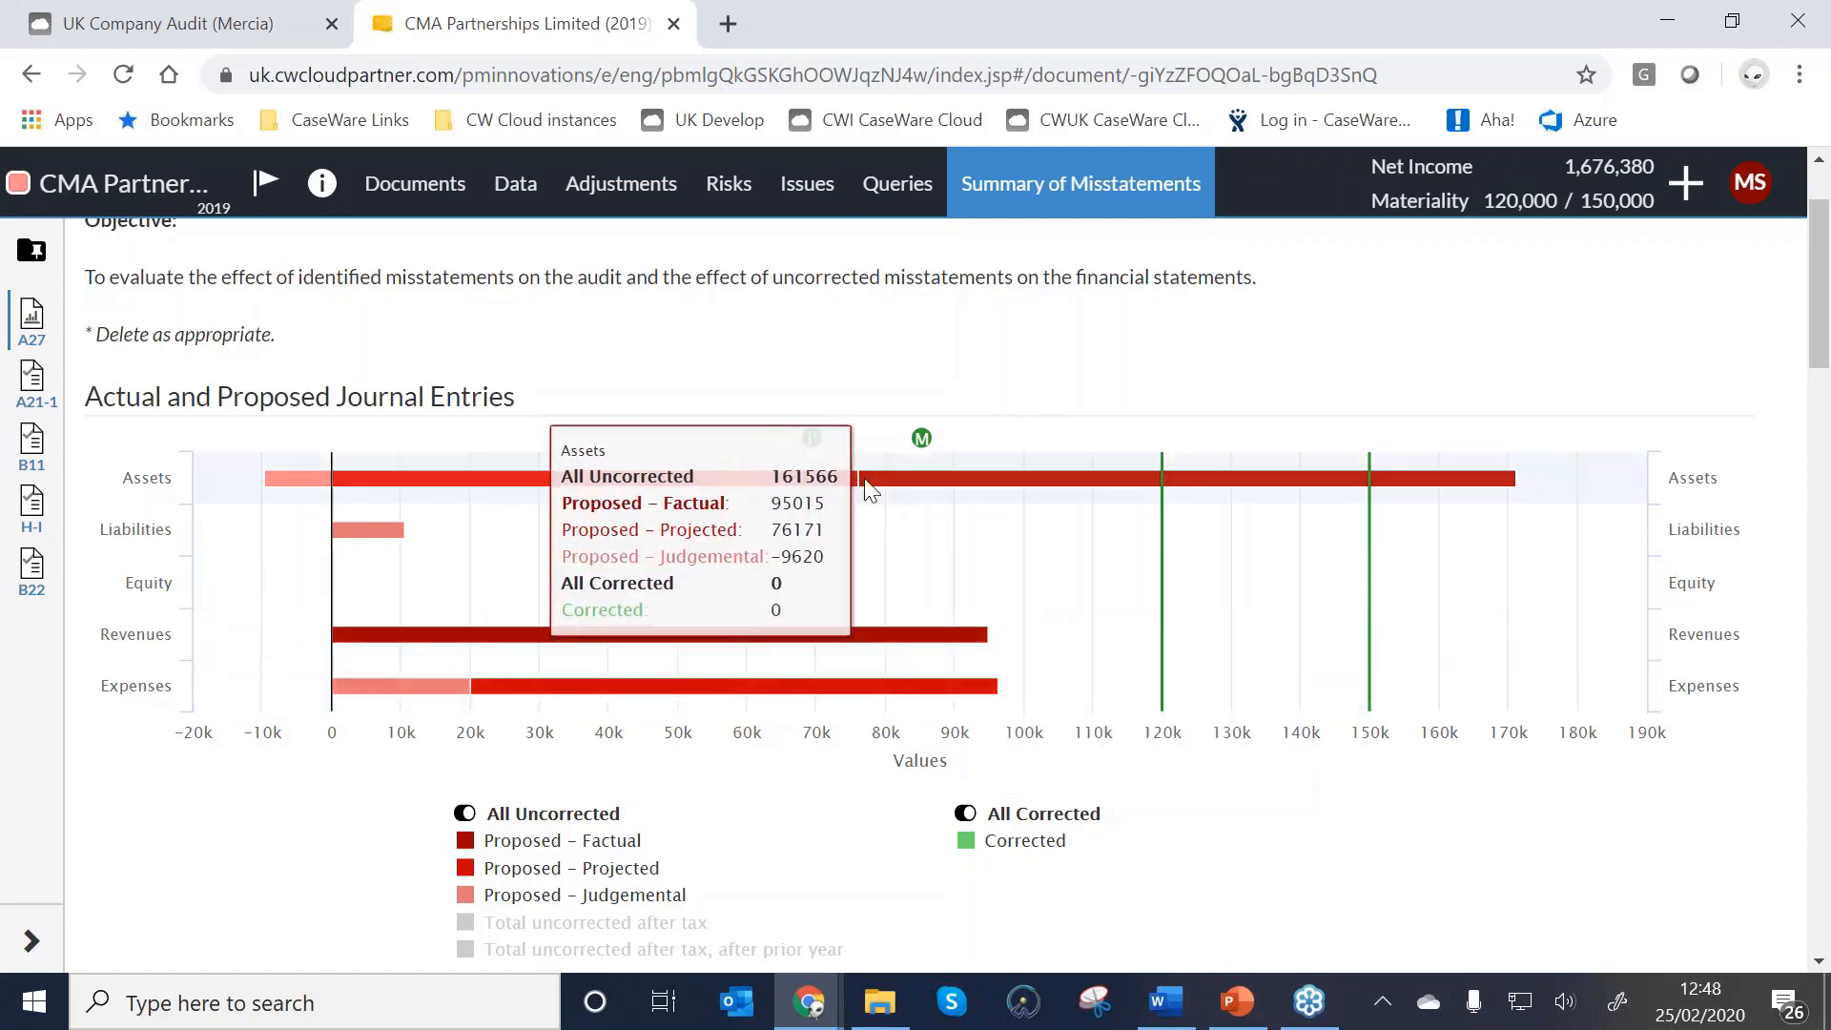
pyautogui.moveTo(1066, 518)
pyautogui.moveTo(1157, 587)
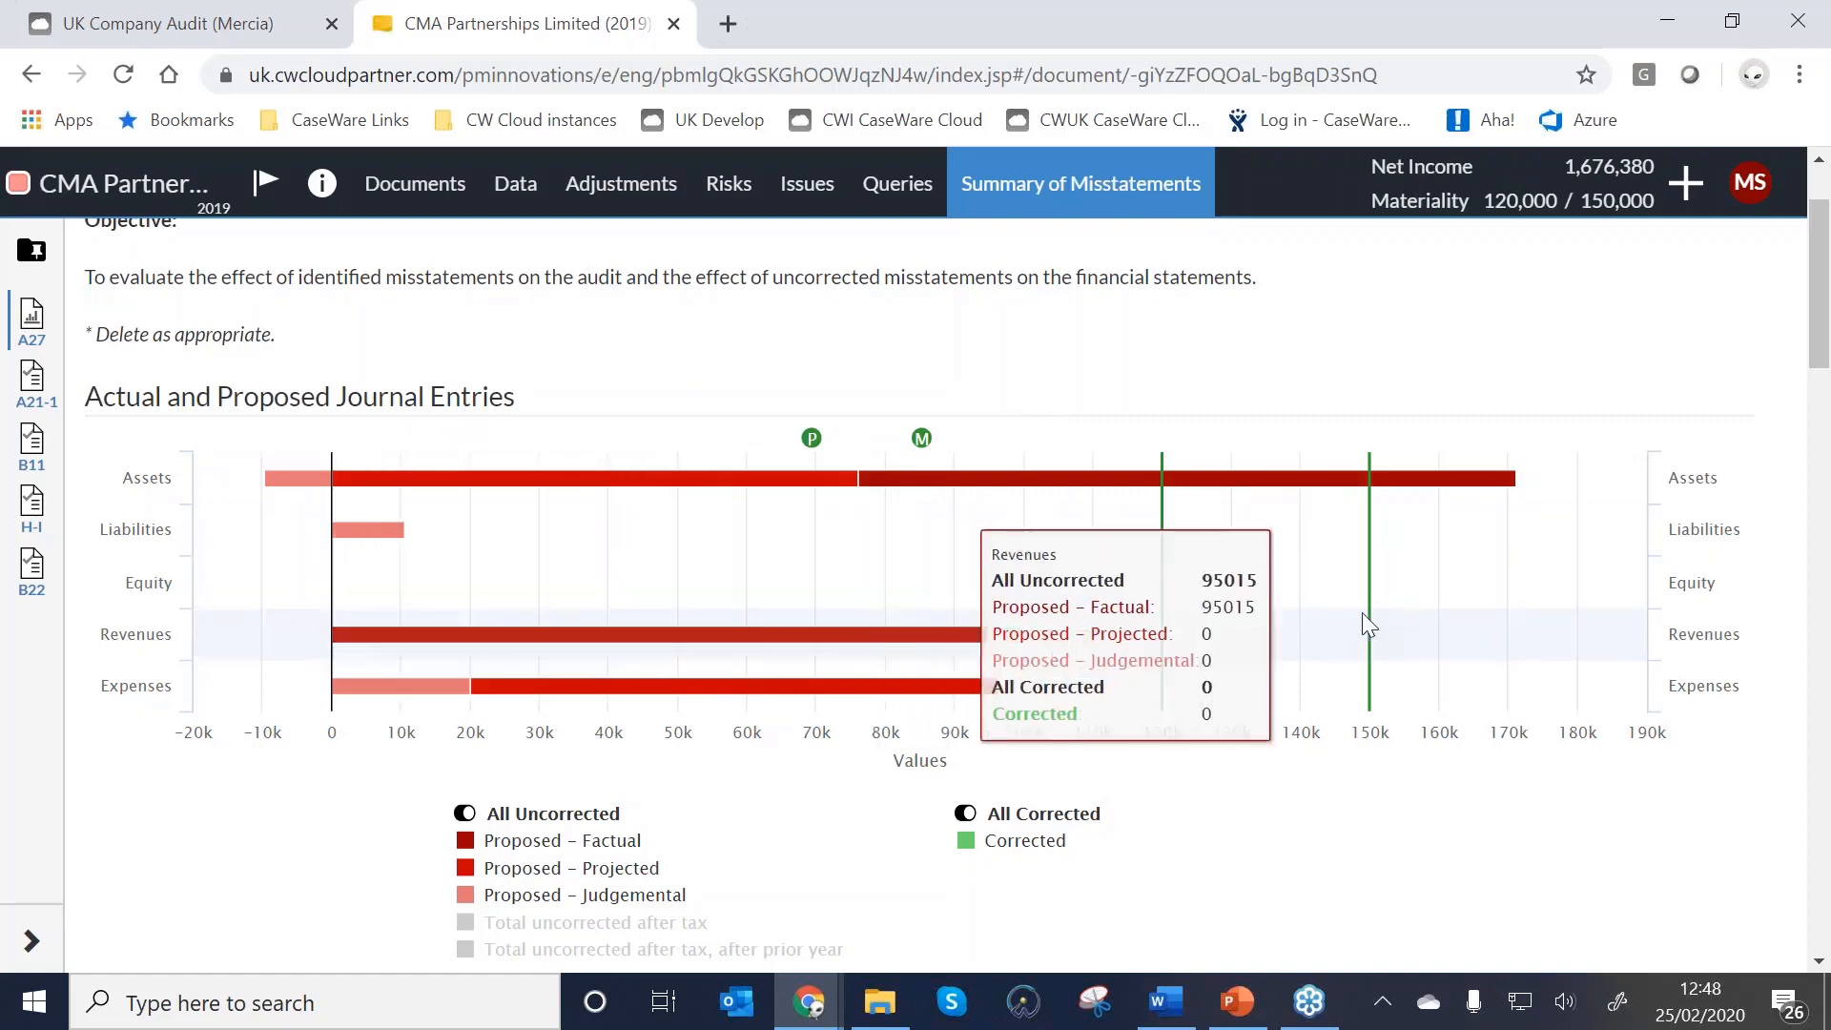
pyautogui.moveTo(1349, 490)
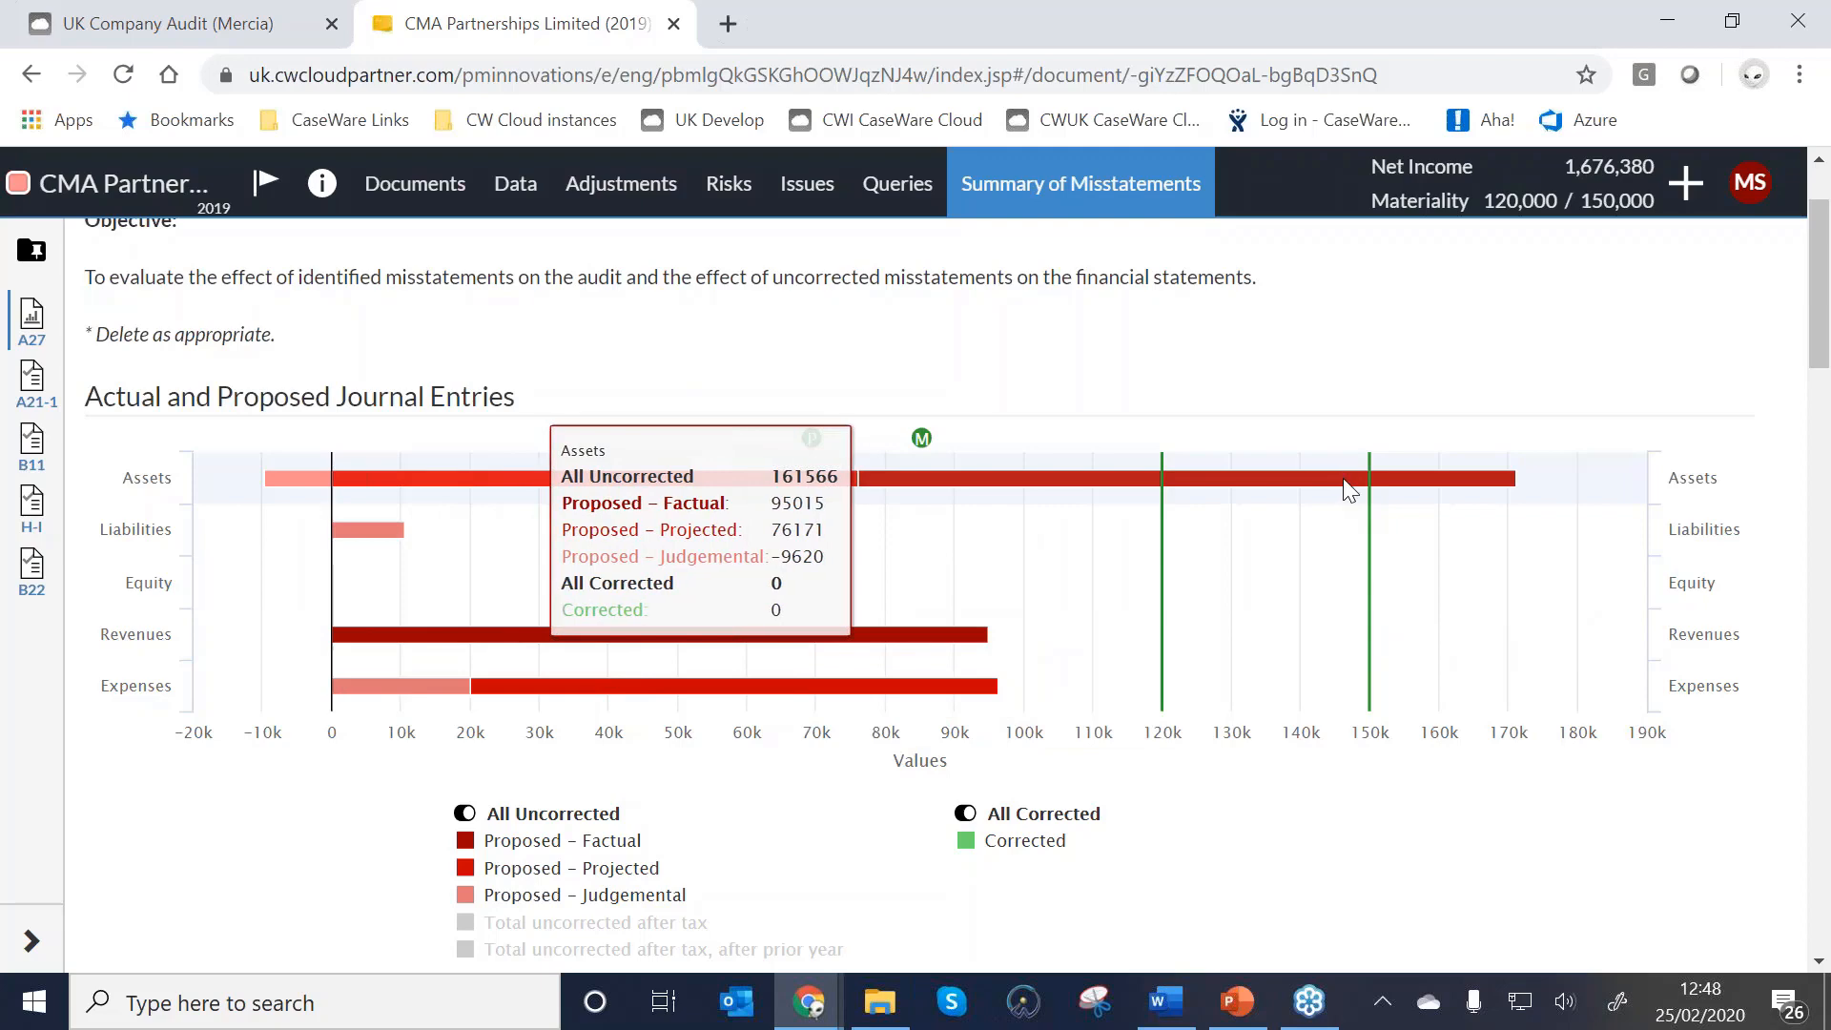
pyautogui.scroll(-3, 1349, 490)
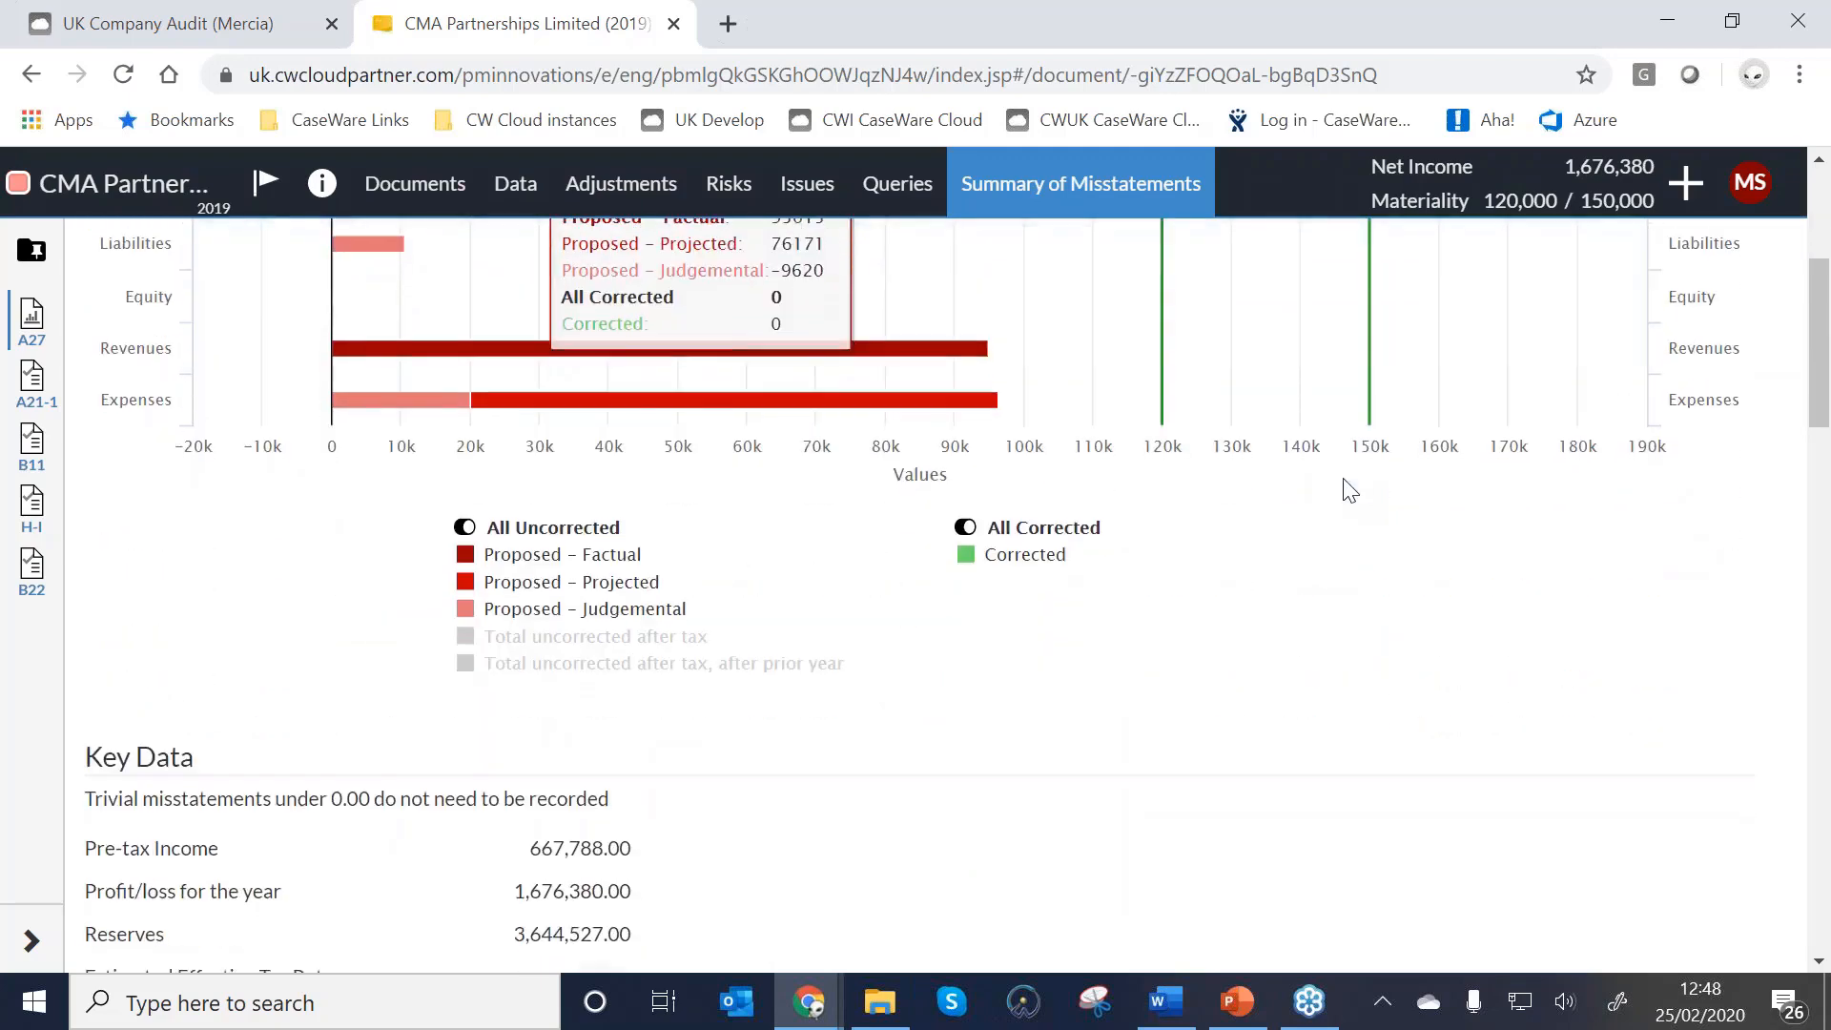
pyautogui.scroll(-6, 1349, 490)
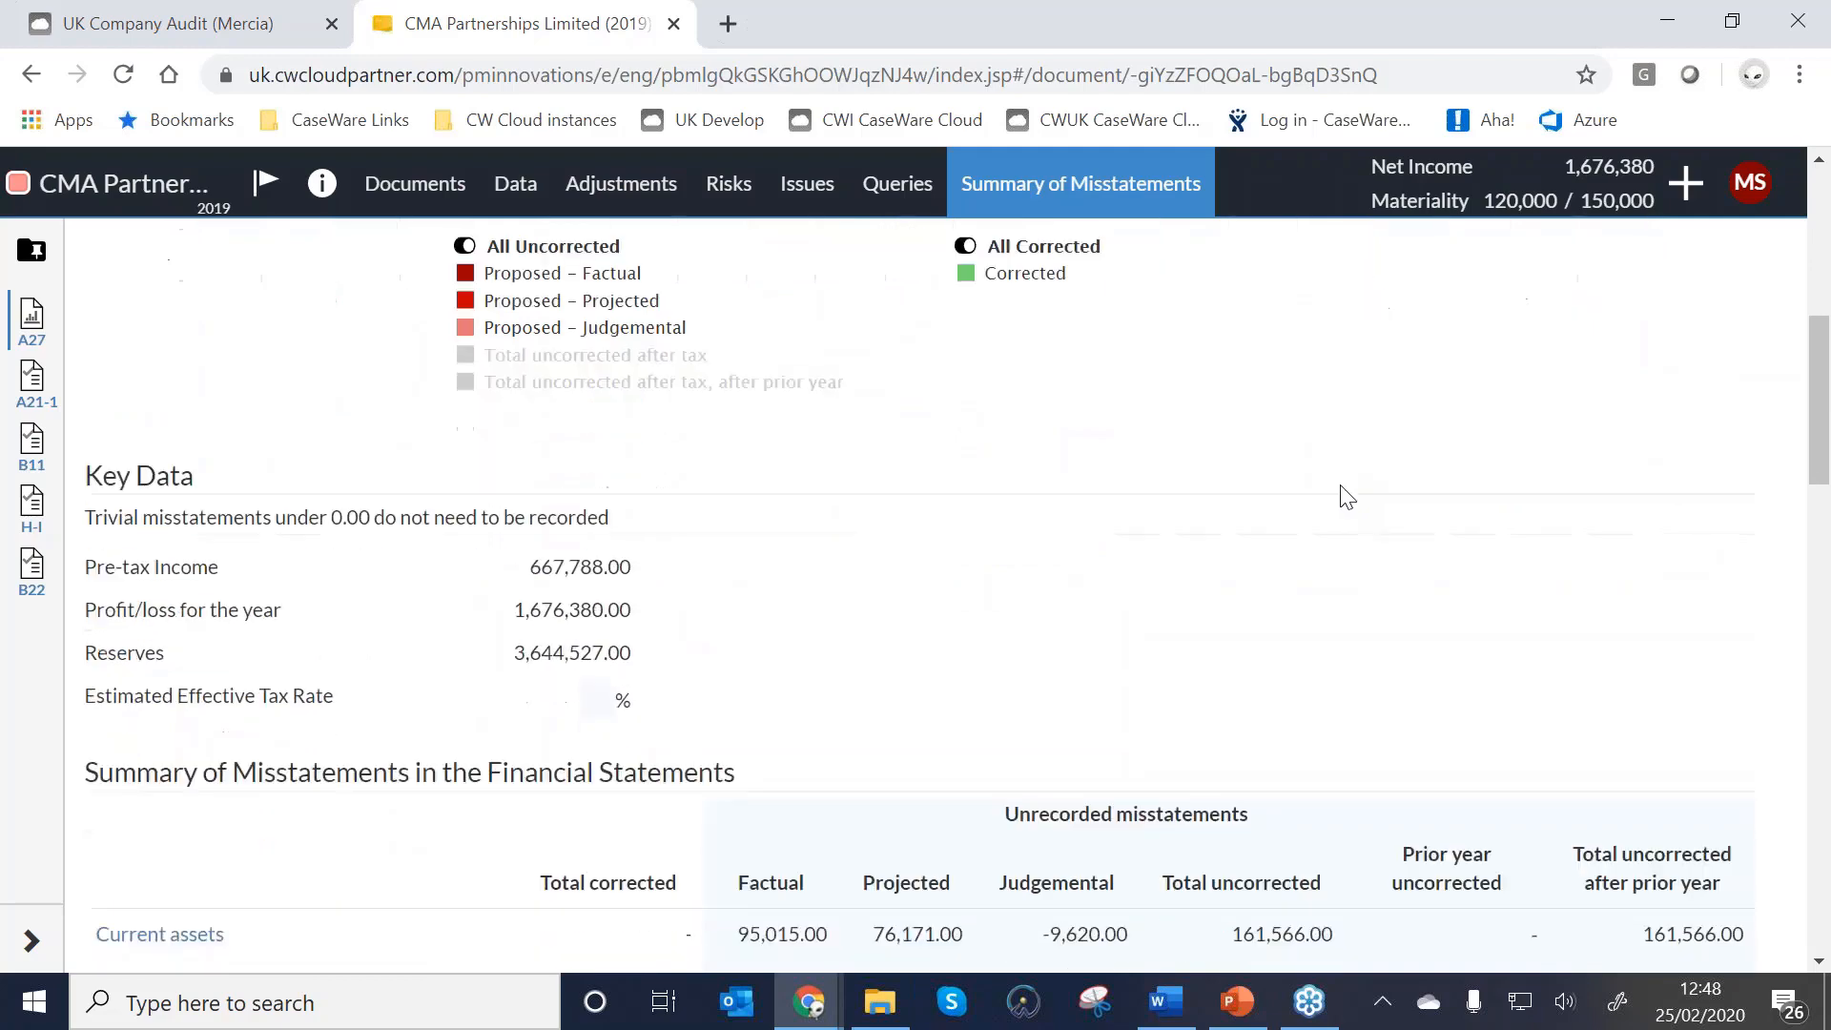
pyautogui.scroll(-3, 1349, 490)
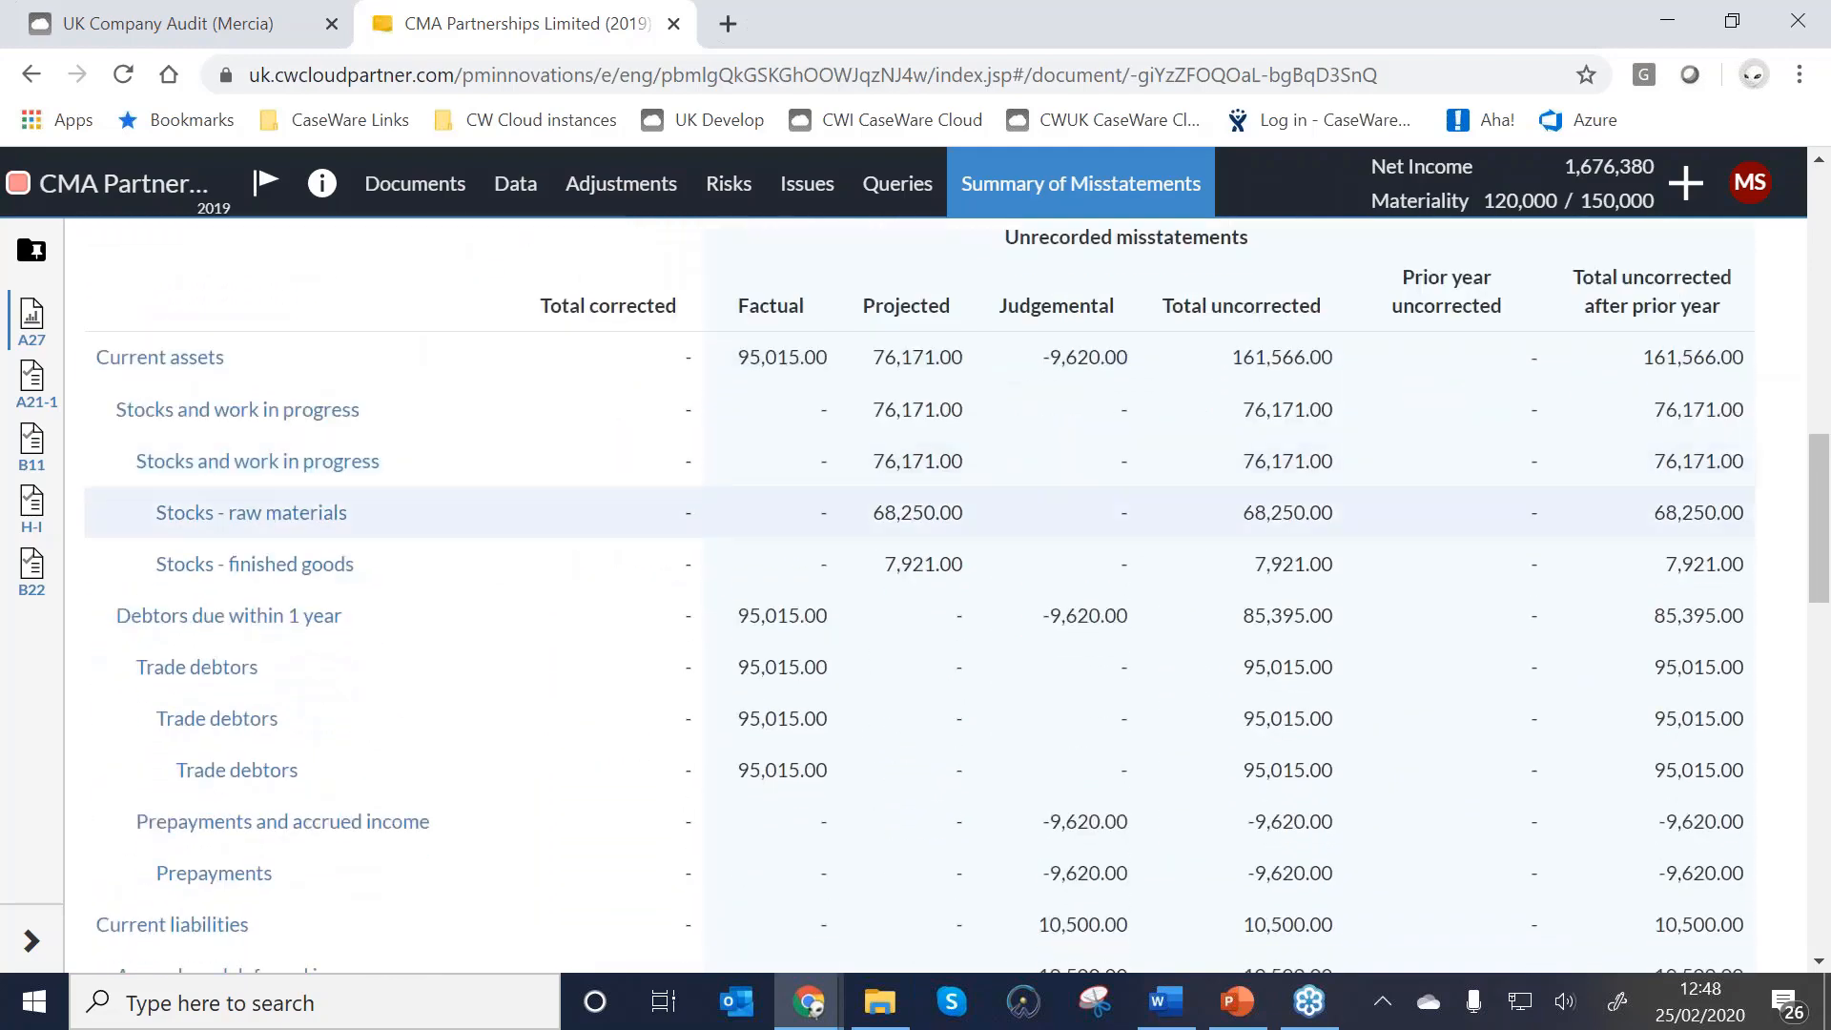
pyautogui.scroll(-2, 1006, 560)
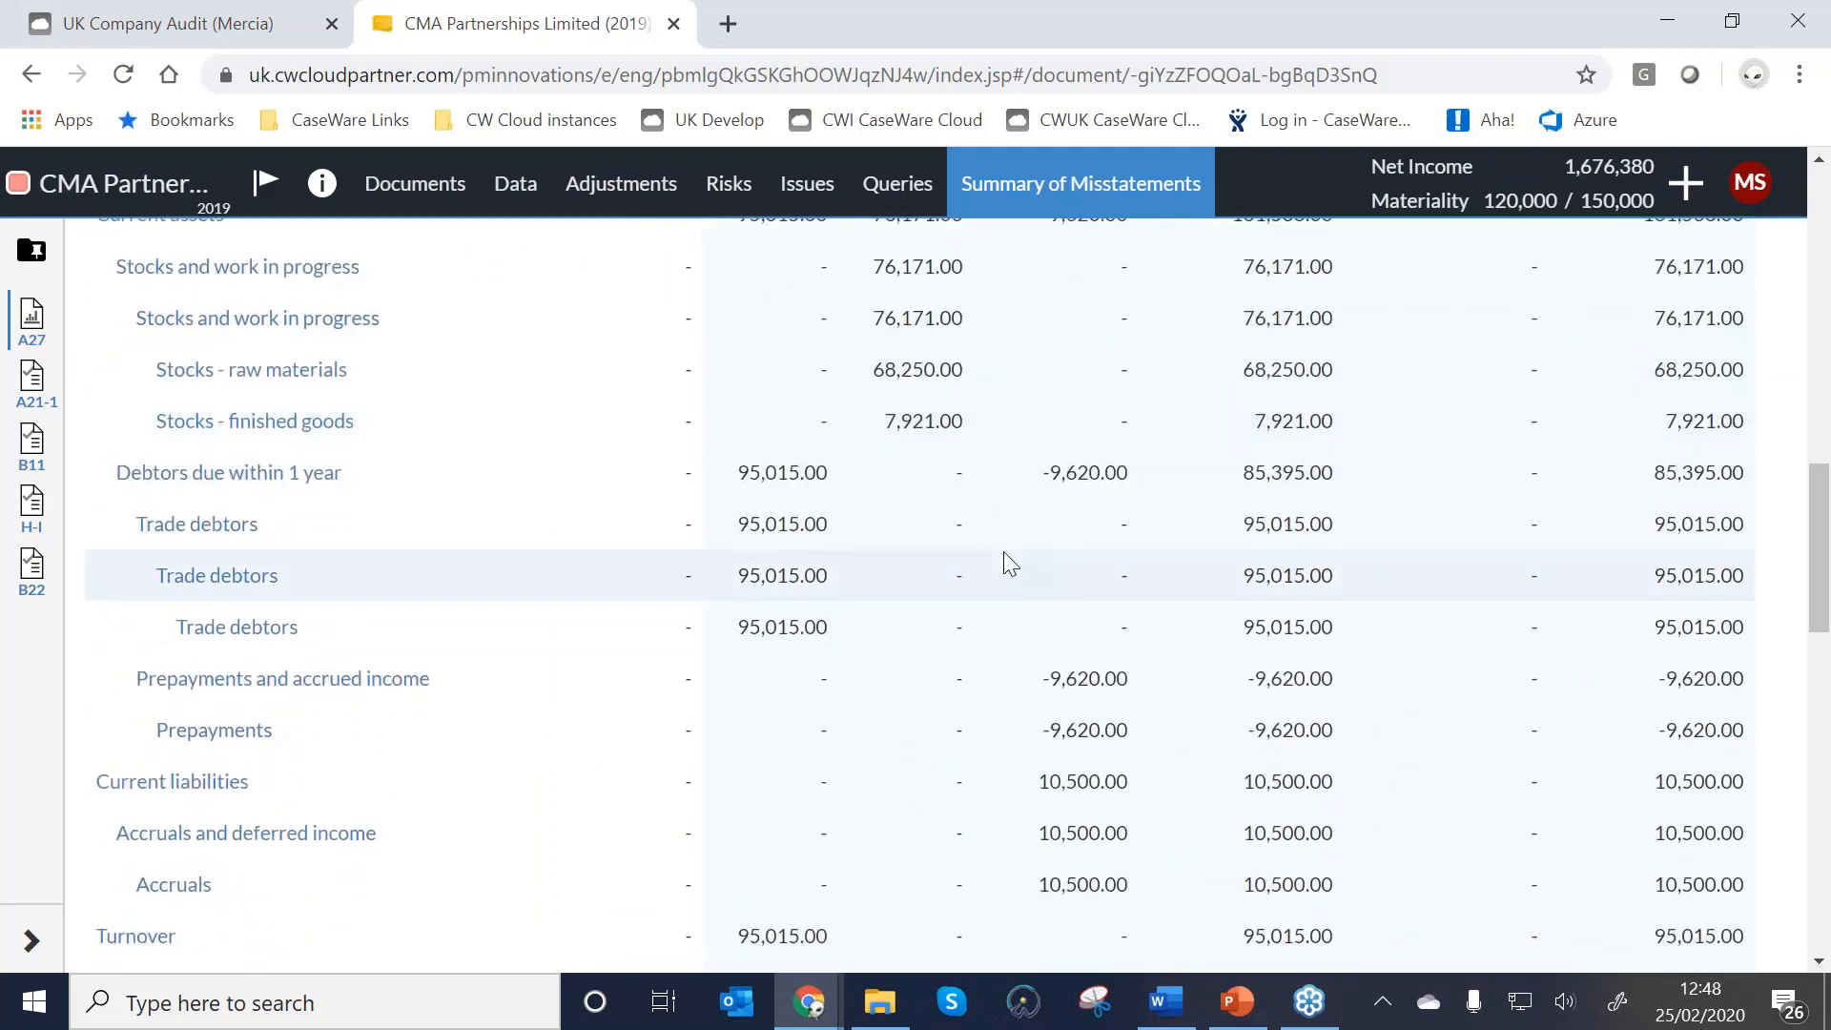
pyautogui.scroll(2, 1006, 559)
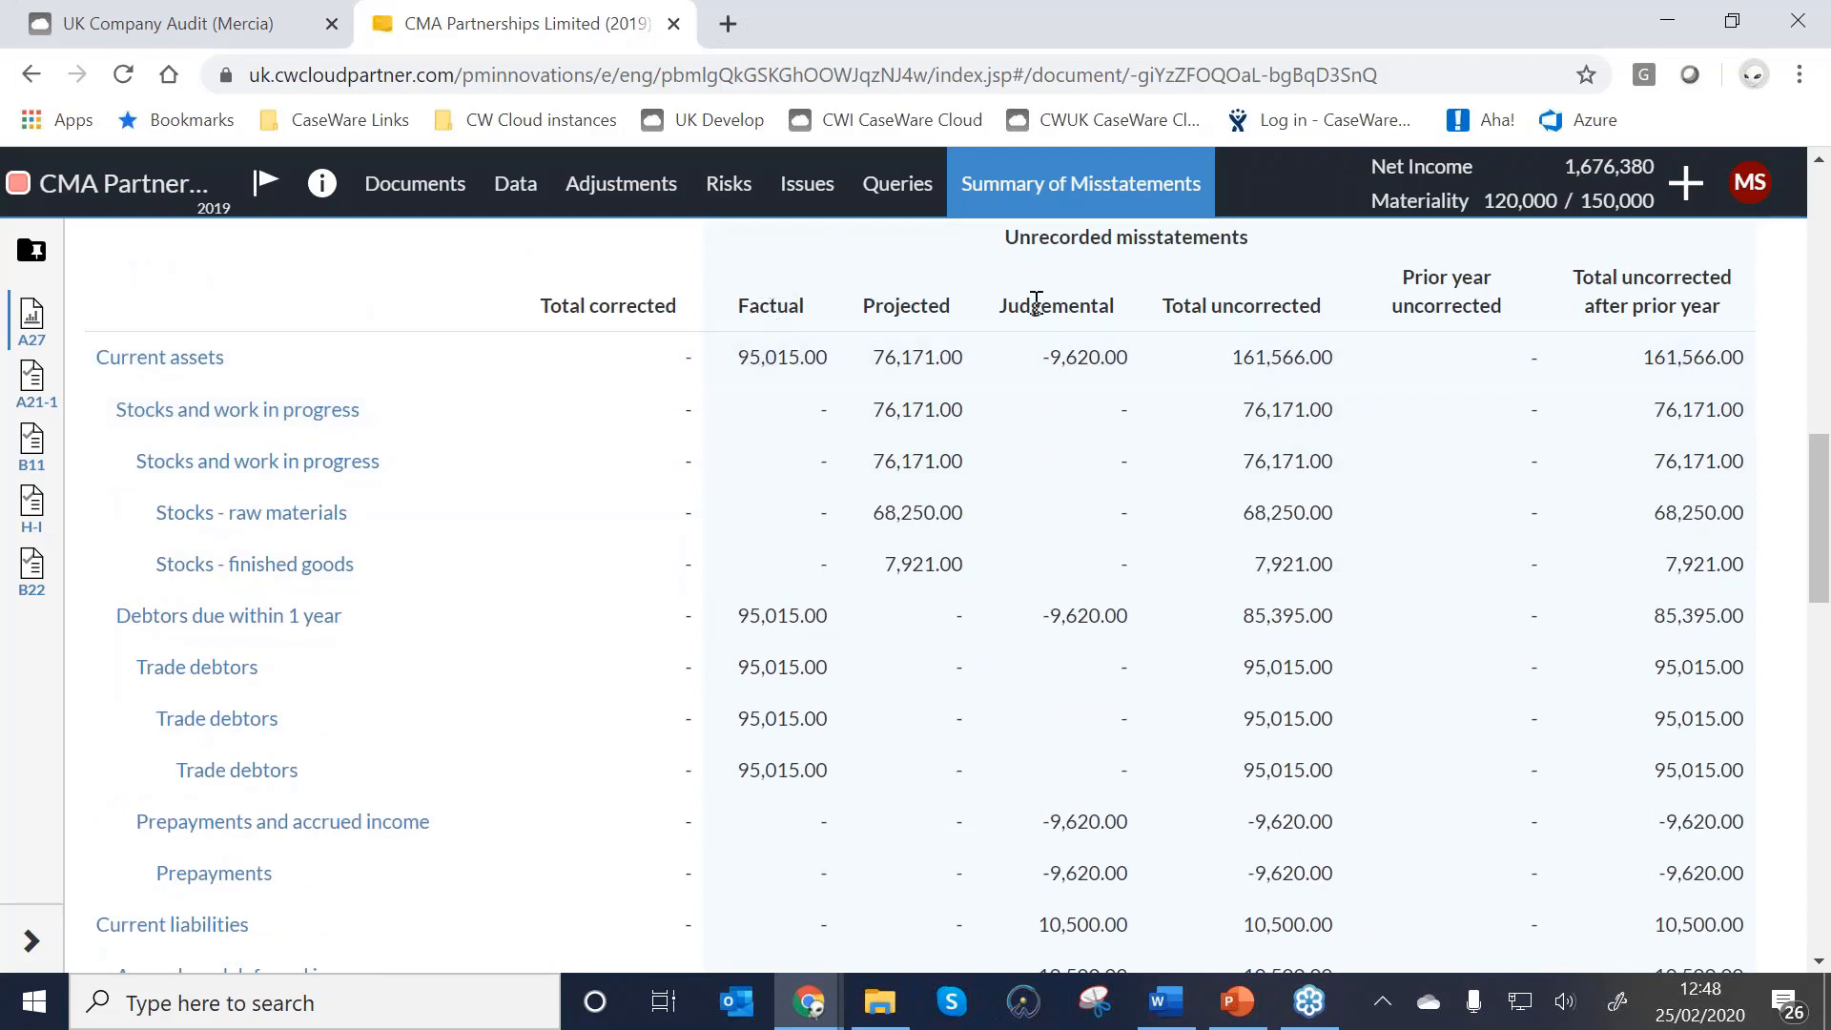
pyautogui.click(611, 183)
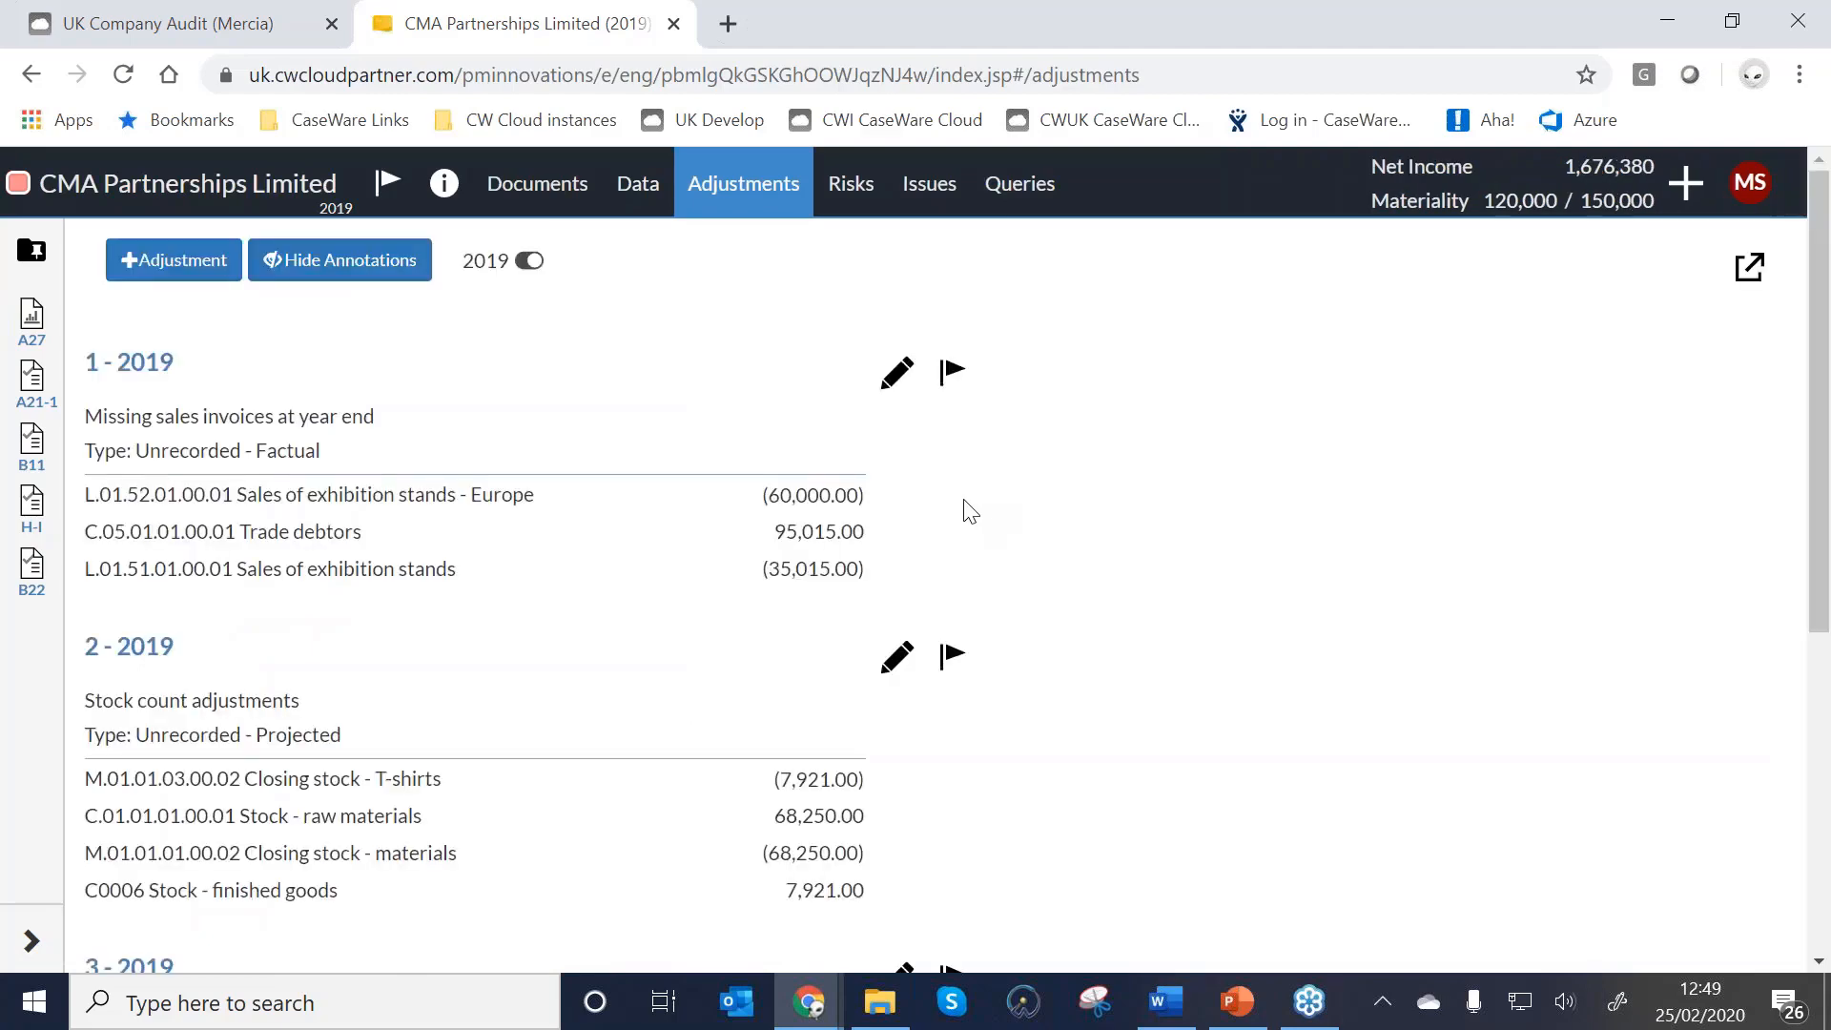
pyautogui.scroll(-3, 776, 641)
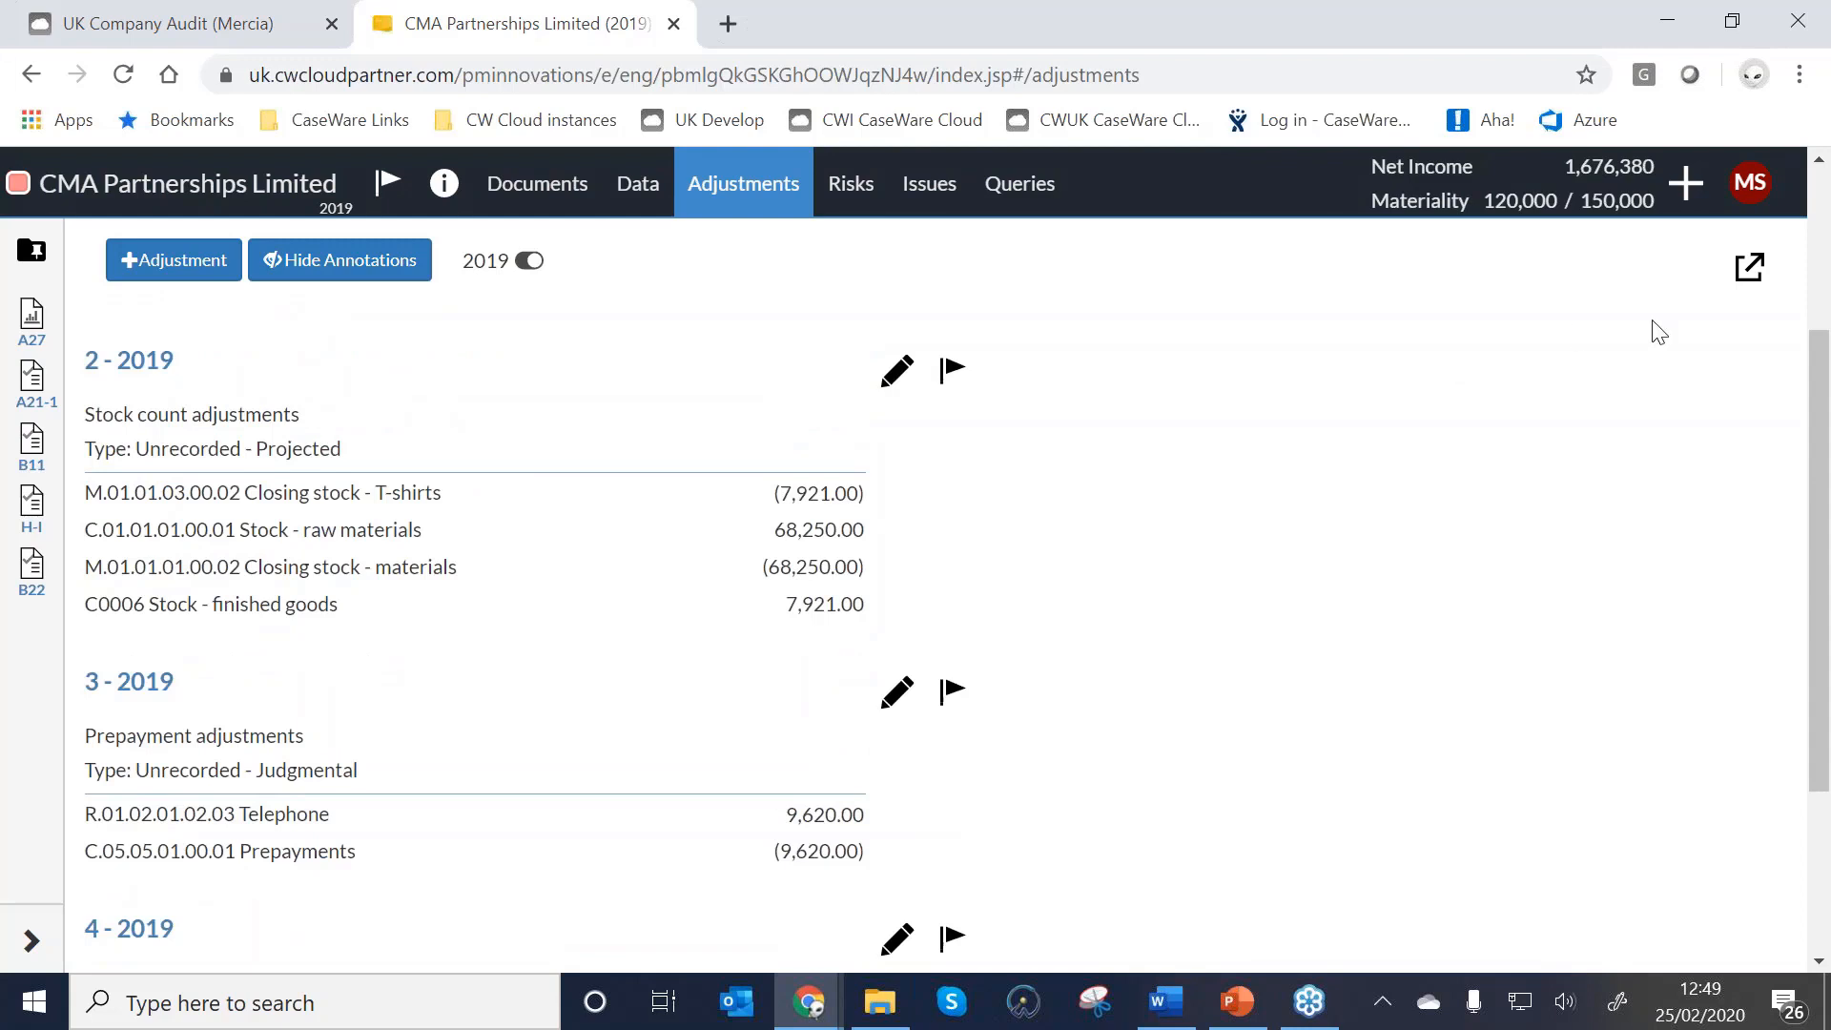
pyautogui.click(1755, 287)
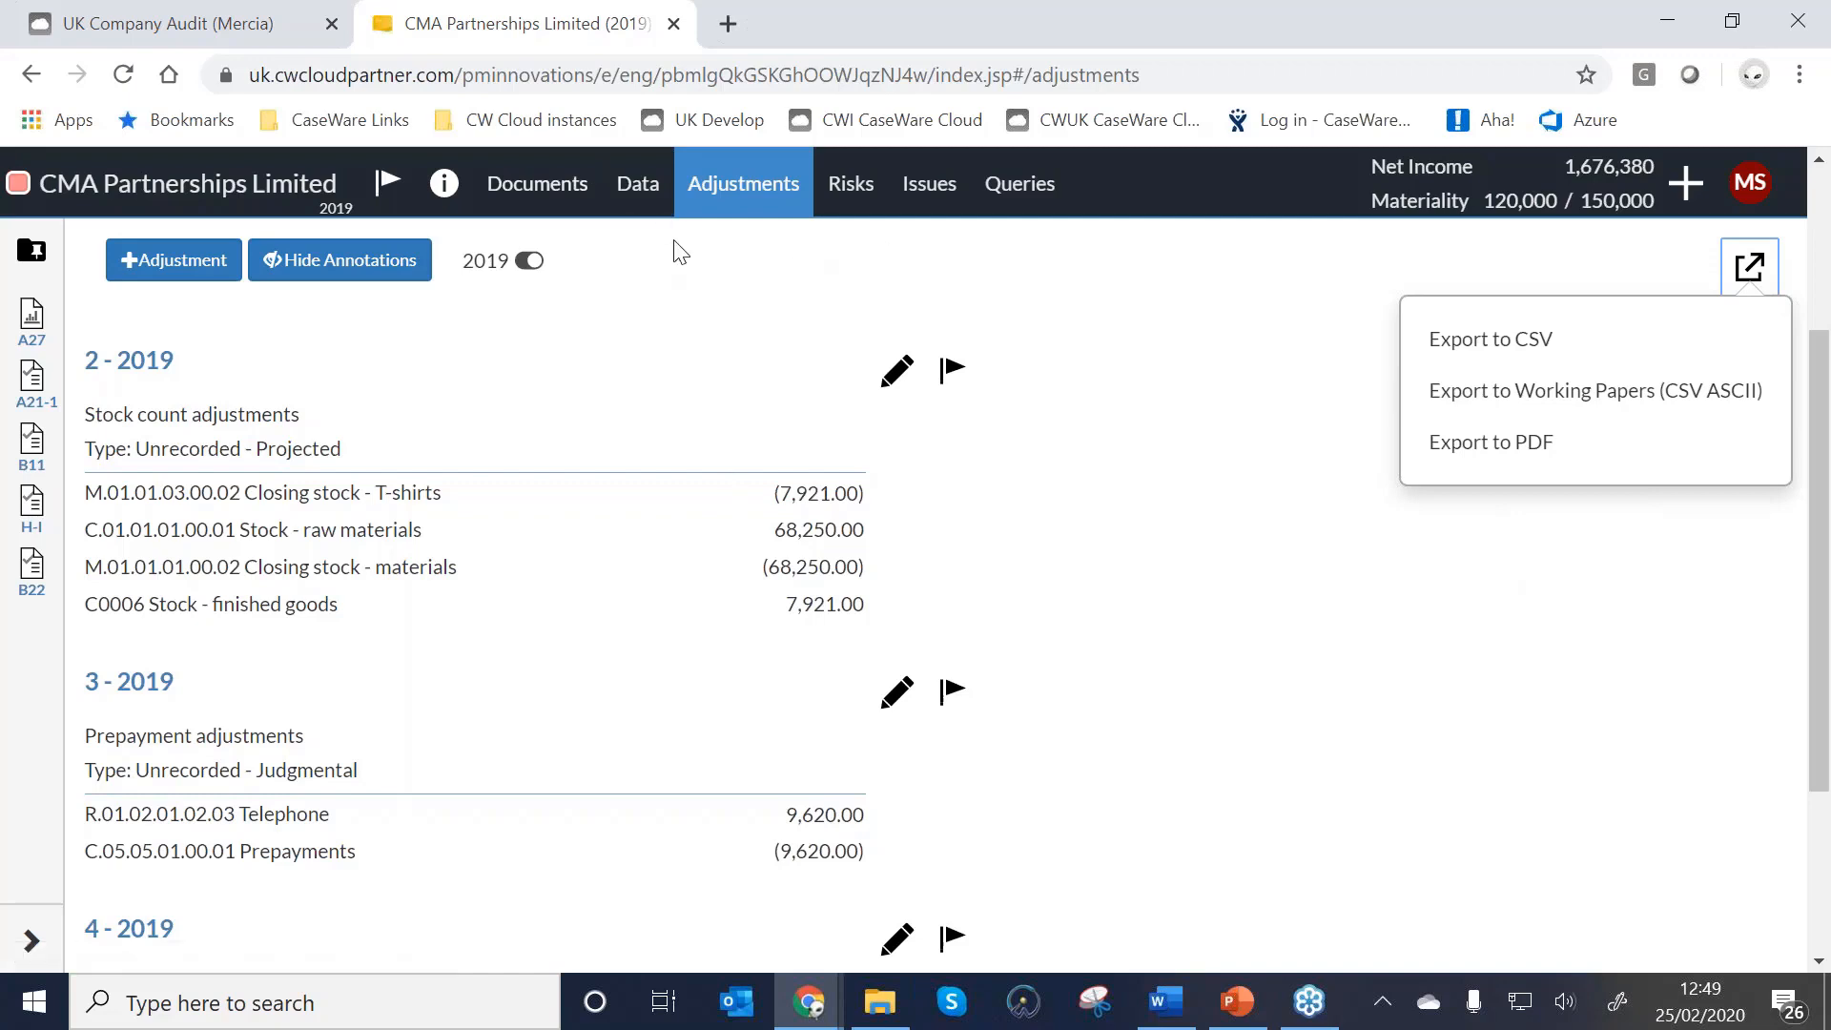
# Back in Summary of Misstatements, hide the after-tax series and inspect the -9,620.00 judgemental amount.
pyautogui.click(48, 327)
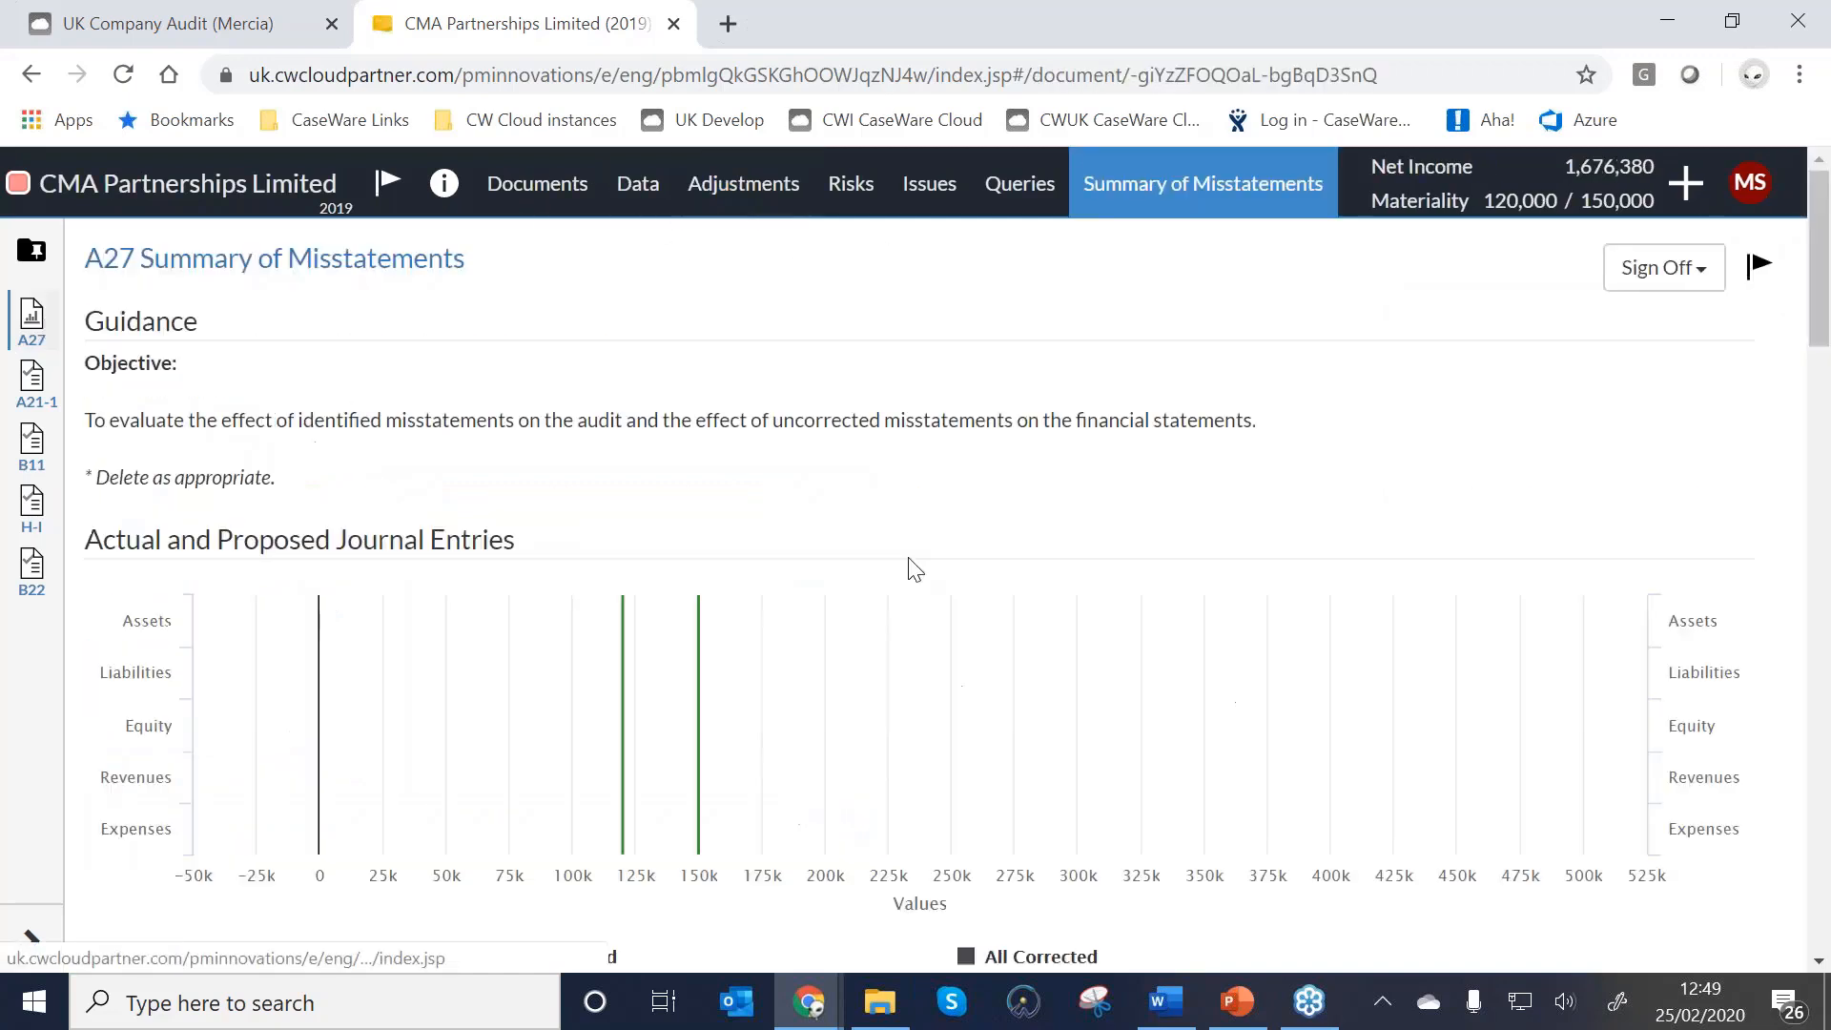
pyautogui.scroll(-1, 907, 634)
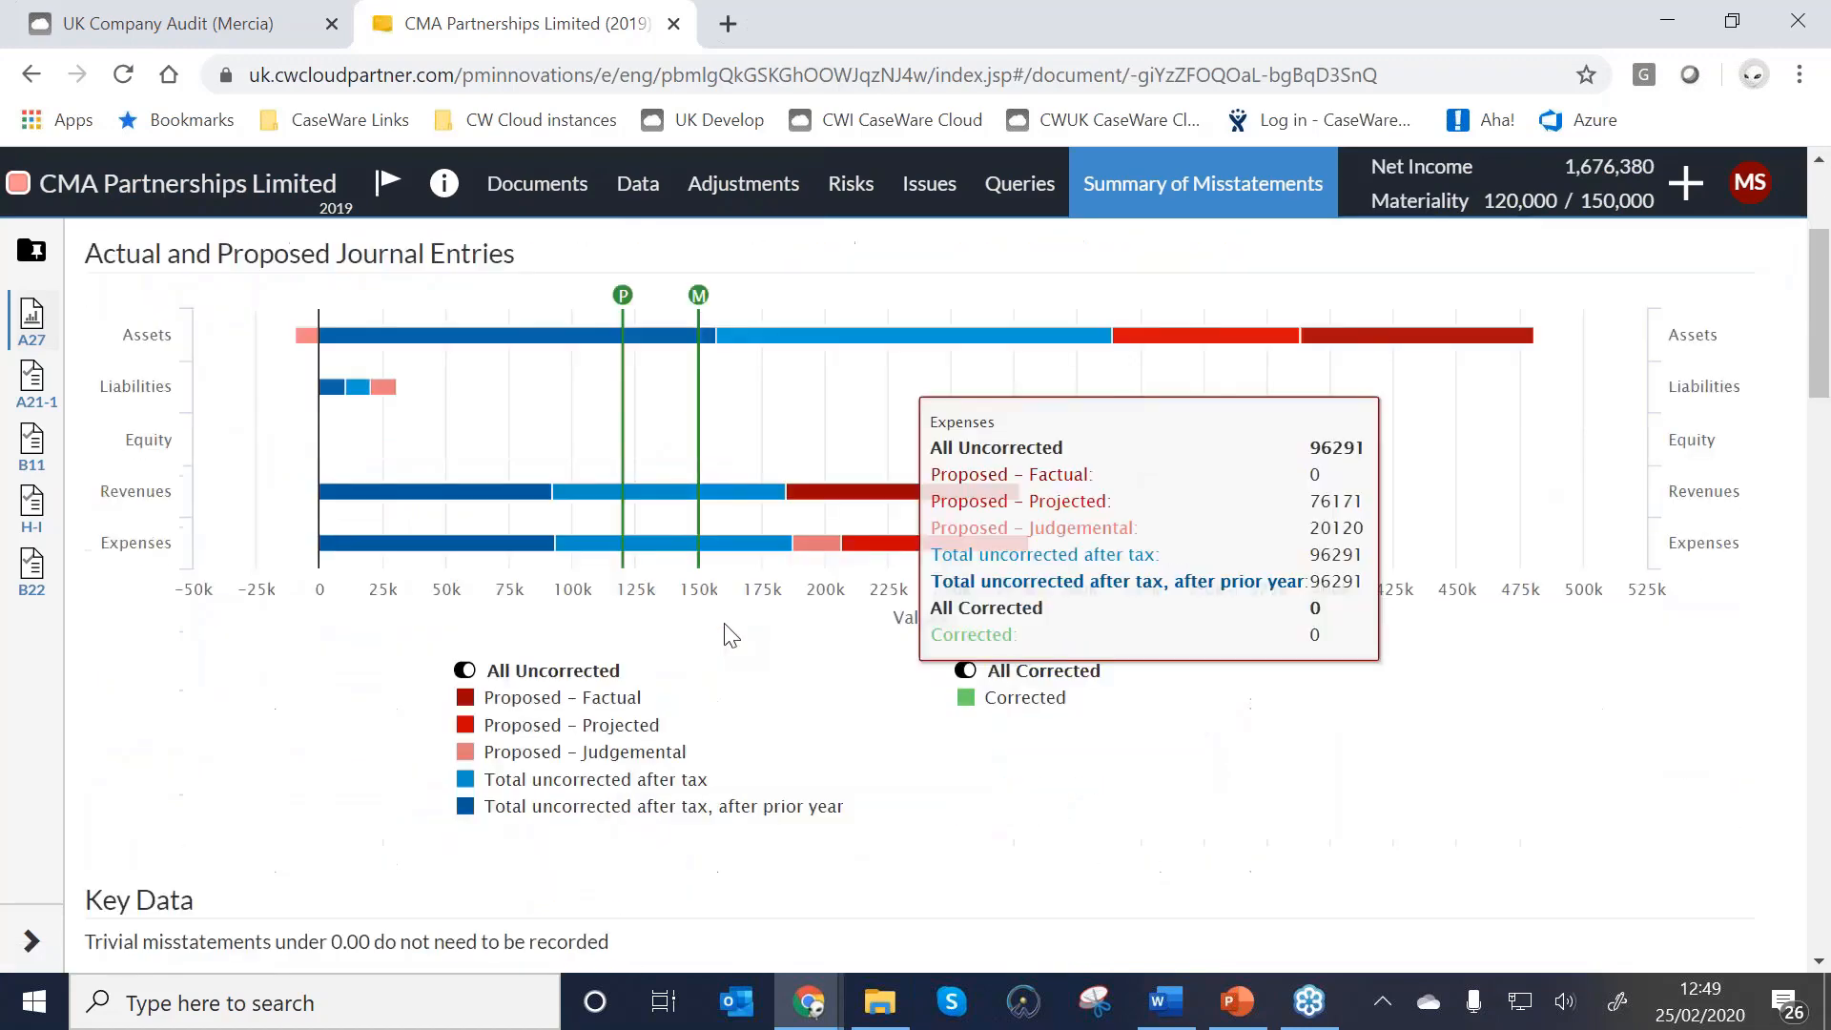
pyautogui.click(618, 780)
pyautogui.click(630, 804)
pyautogui.scroll(-1, 637, 797)
pyautogui.scroll(-10, 637, 792)
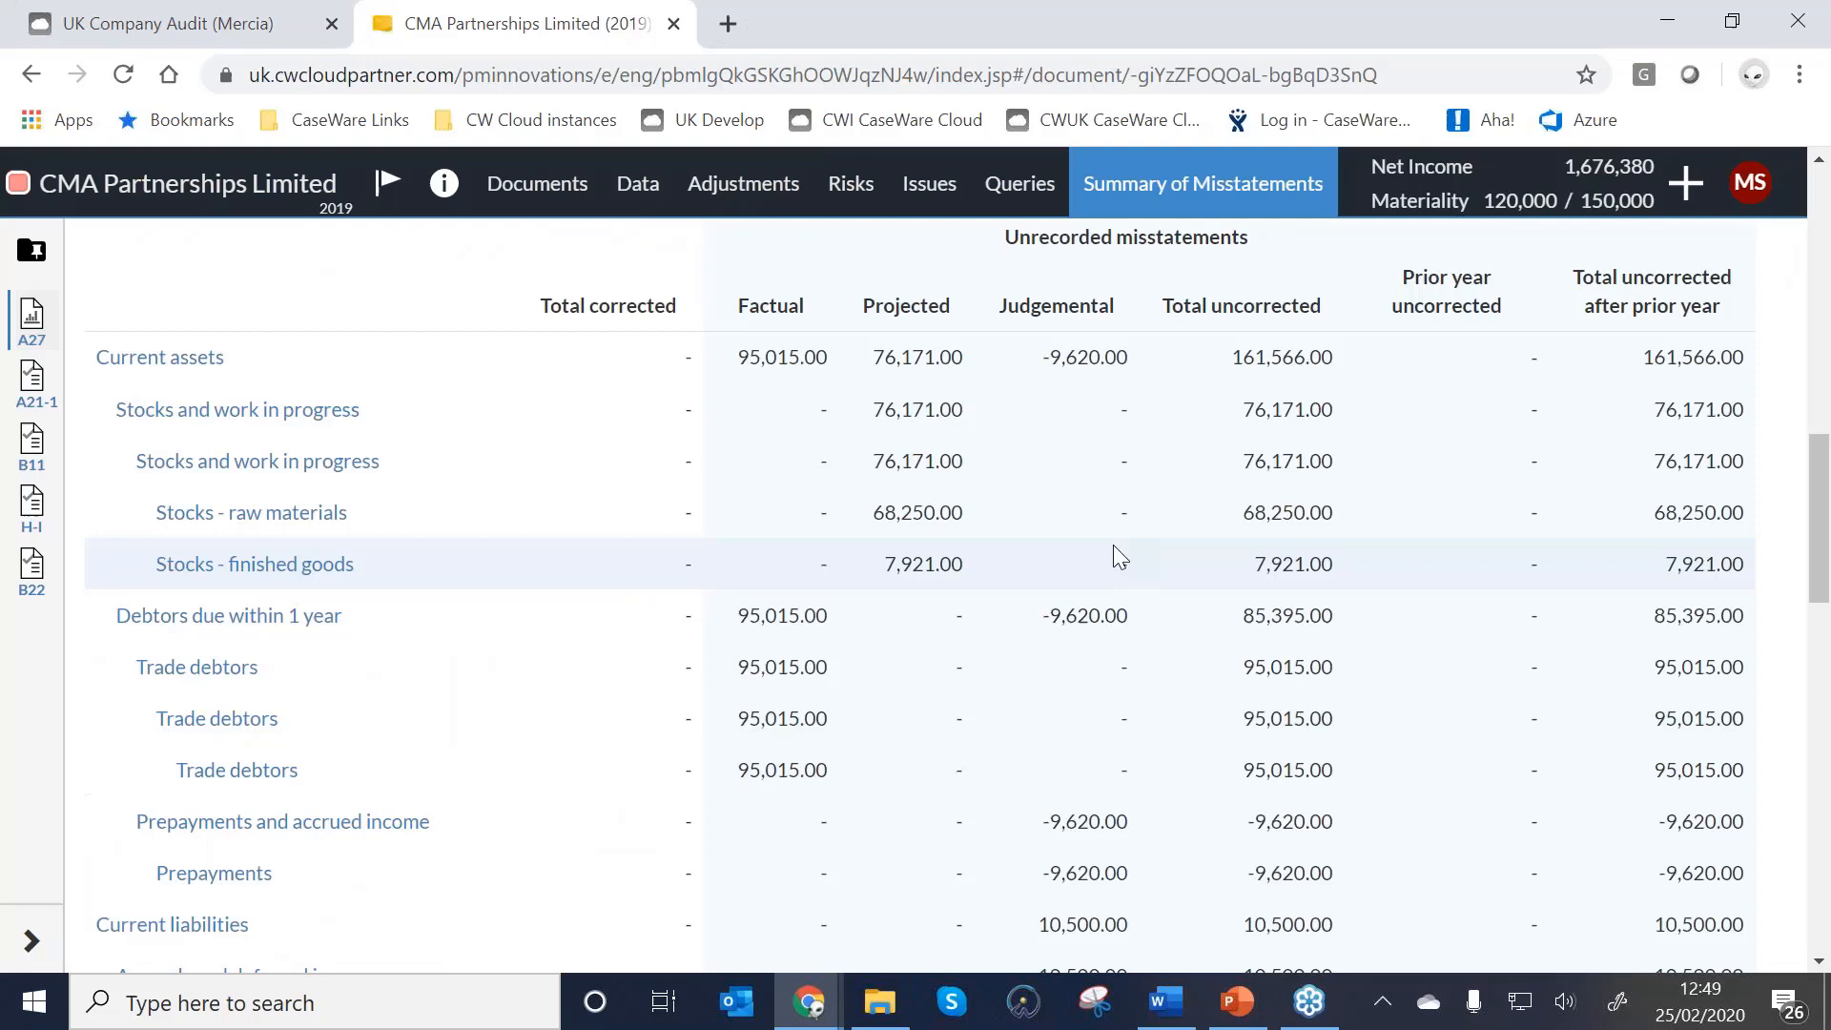
pyautogui.click(1087, 626)
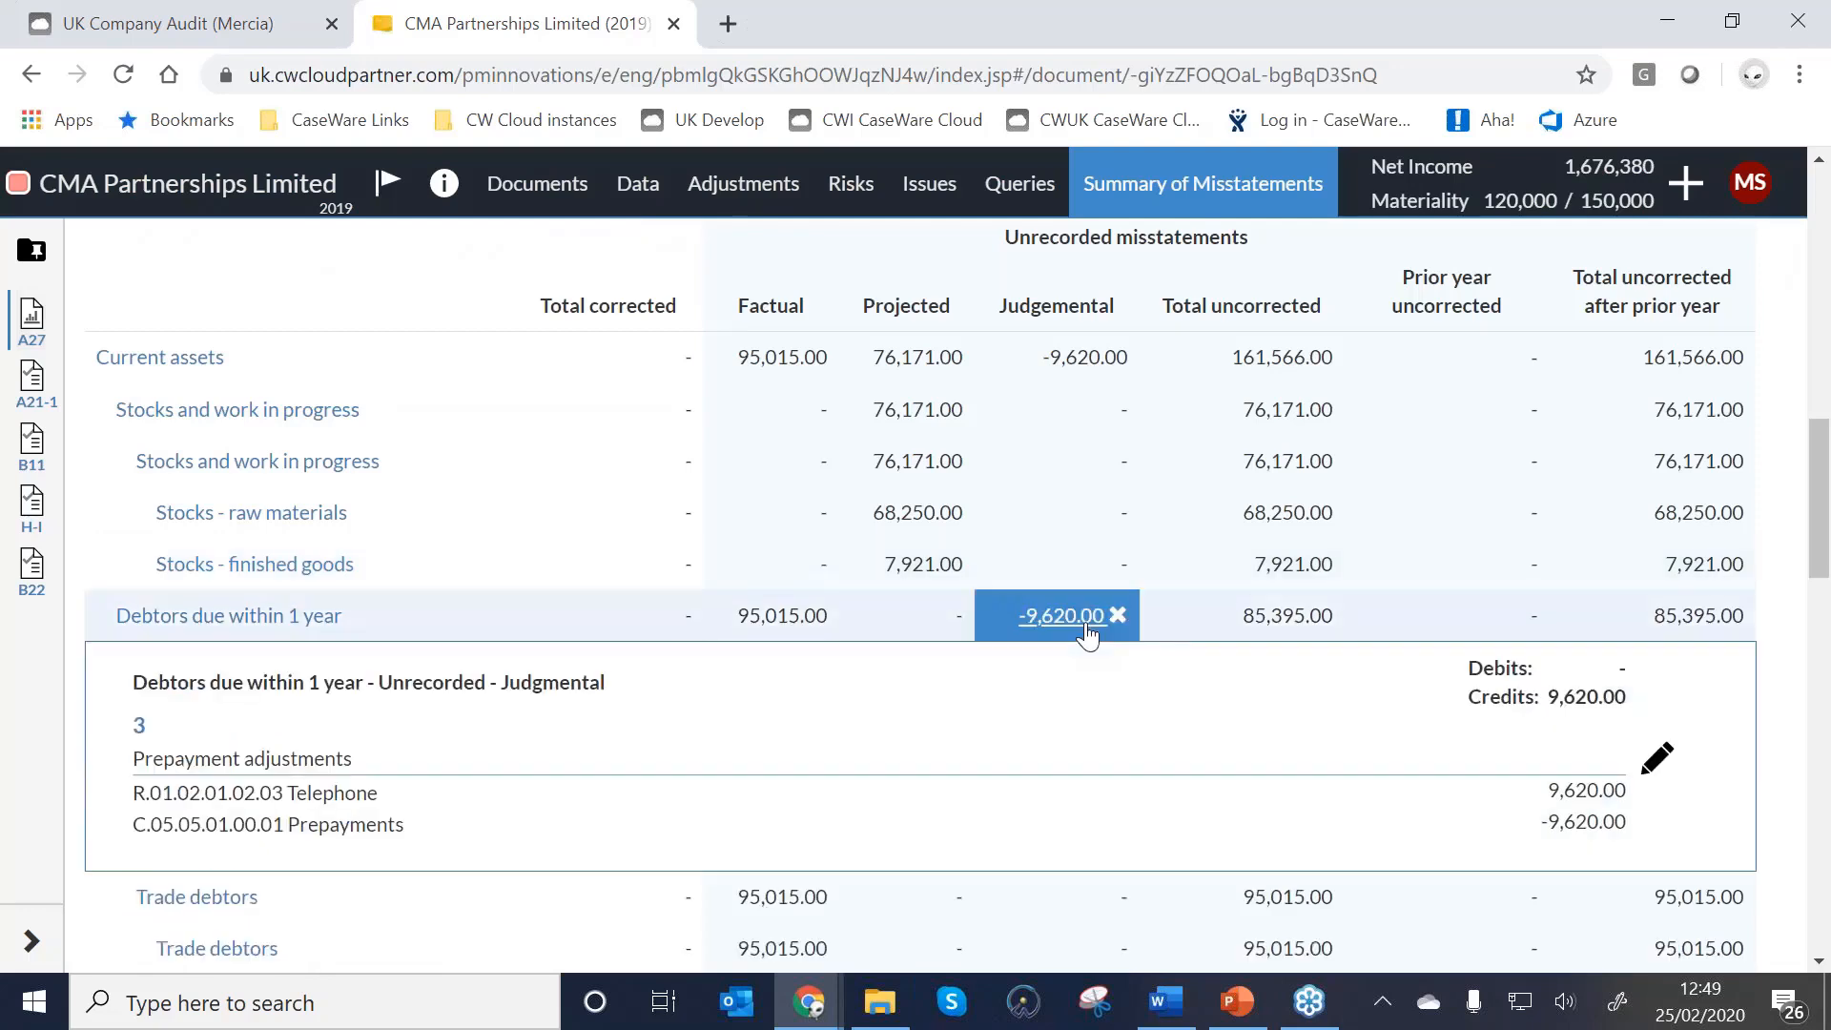
pyautogui.click(1118, 616)
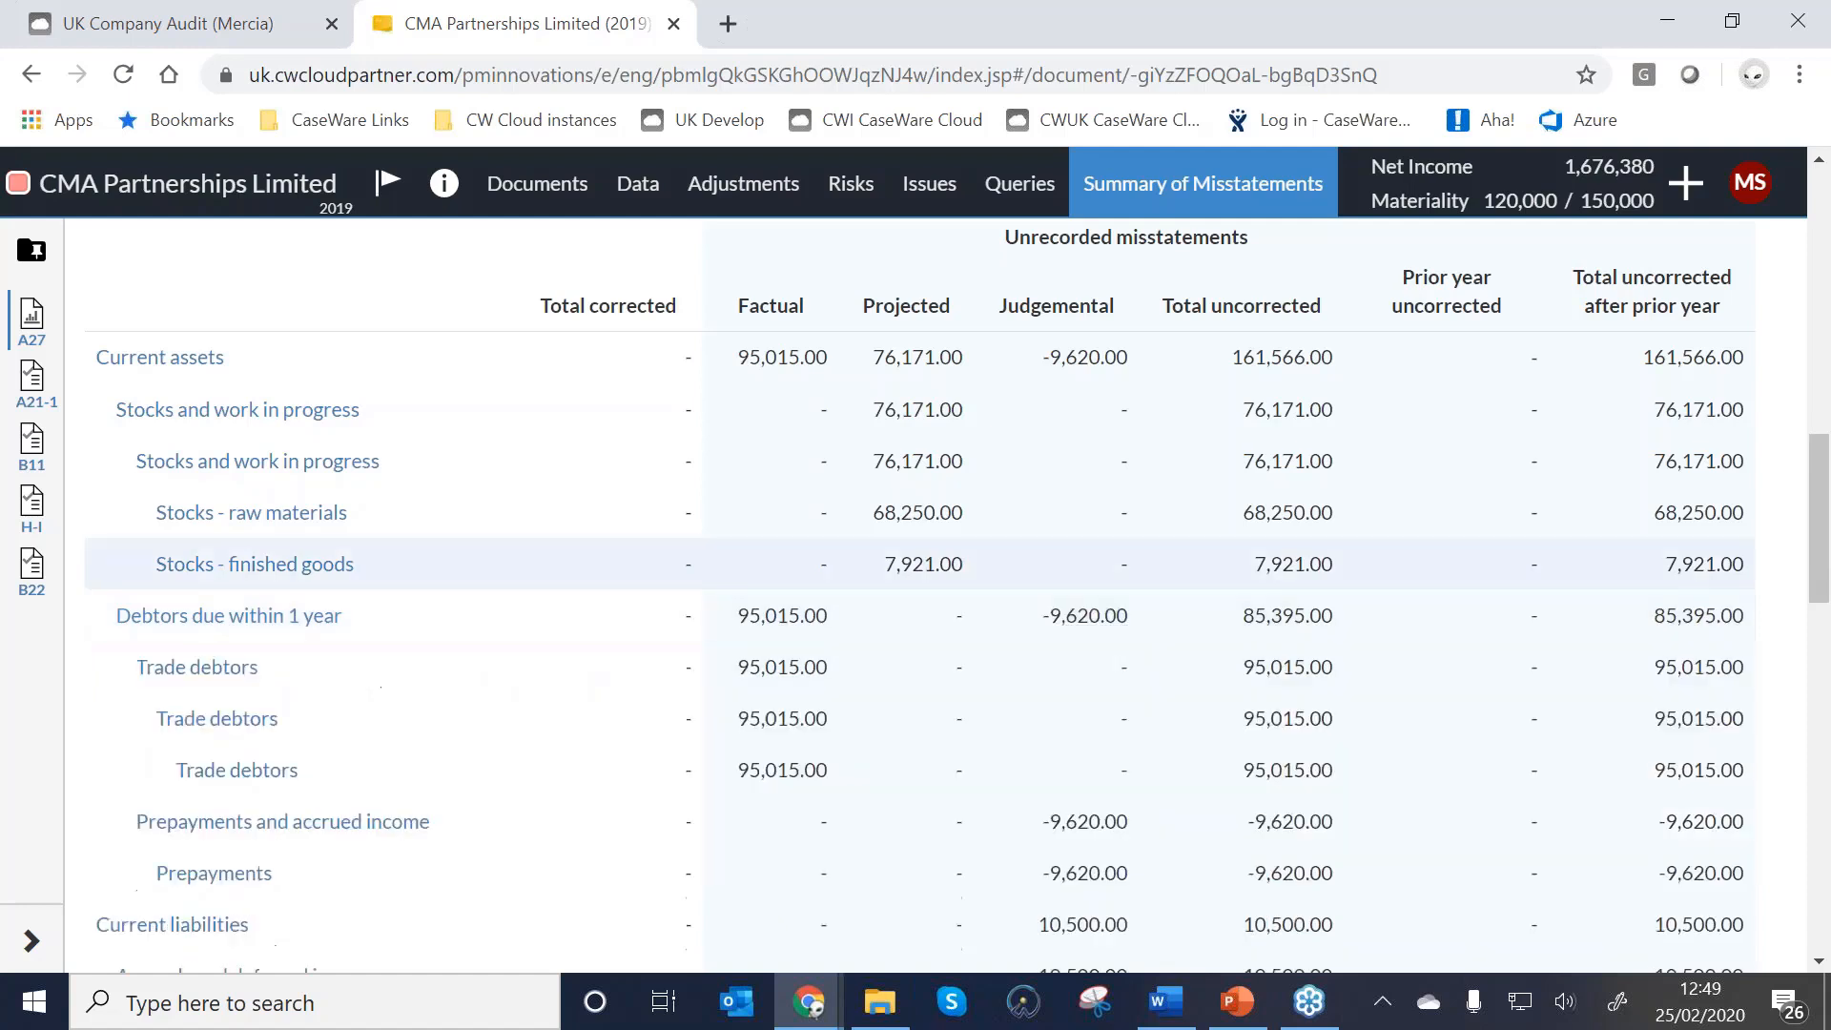
# Change the 68,250.00 projected Stock count adjustment's type to Normal and save it.
pyautogui.click(915, 520)
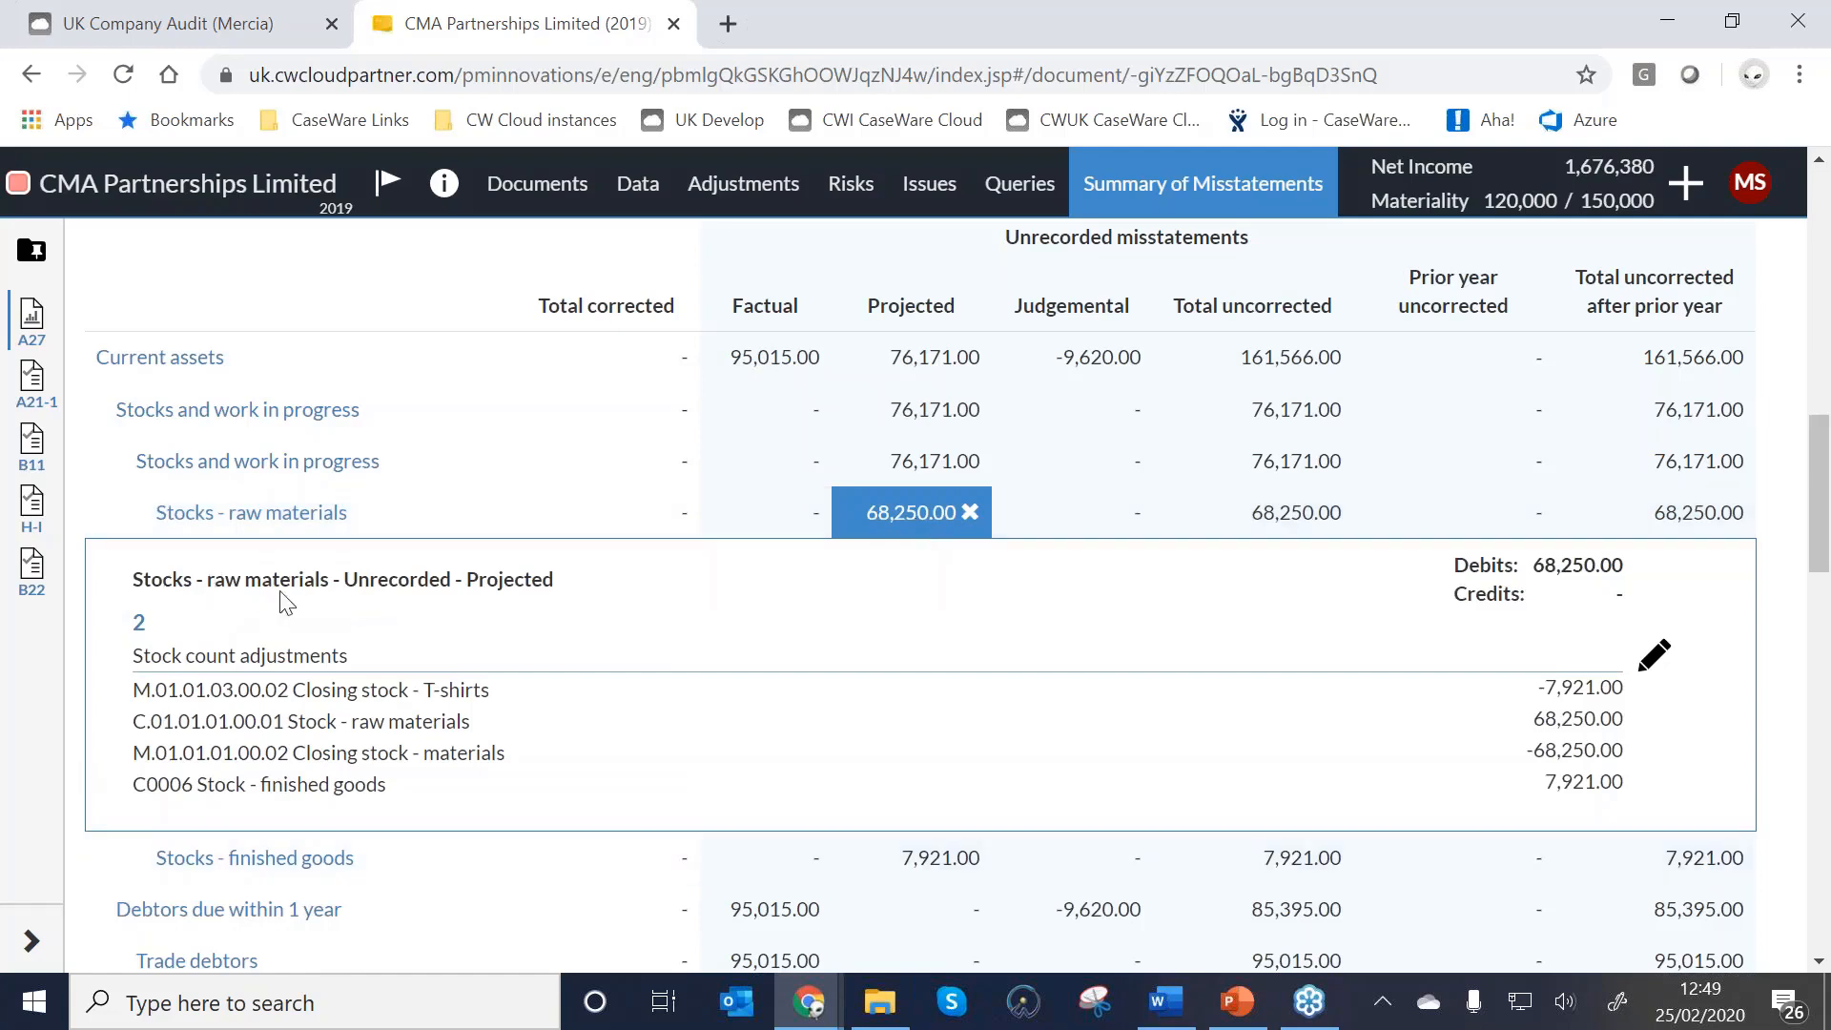
pyautogui.click(1657, 660)
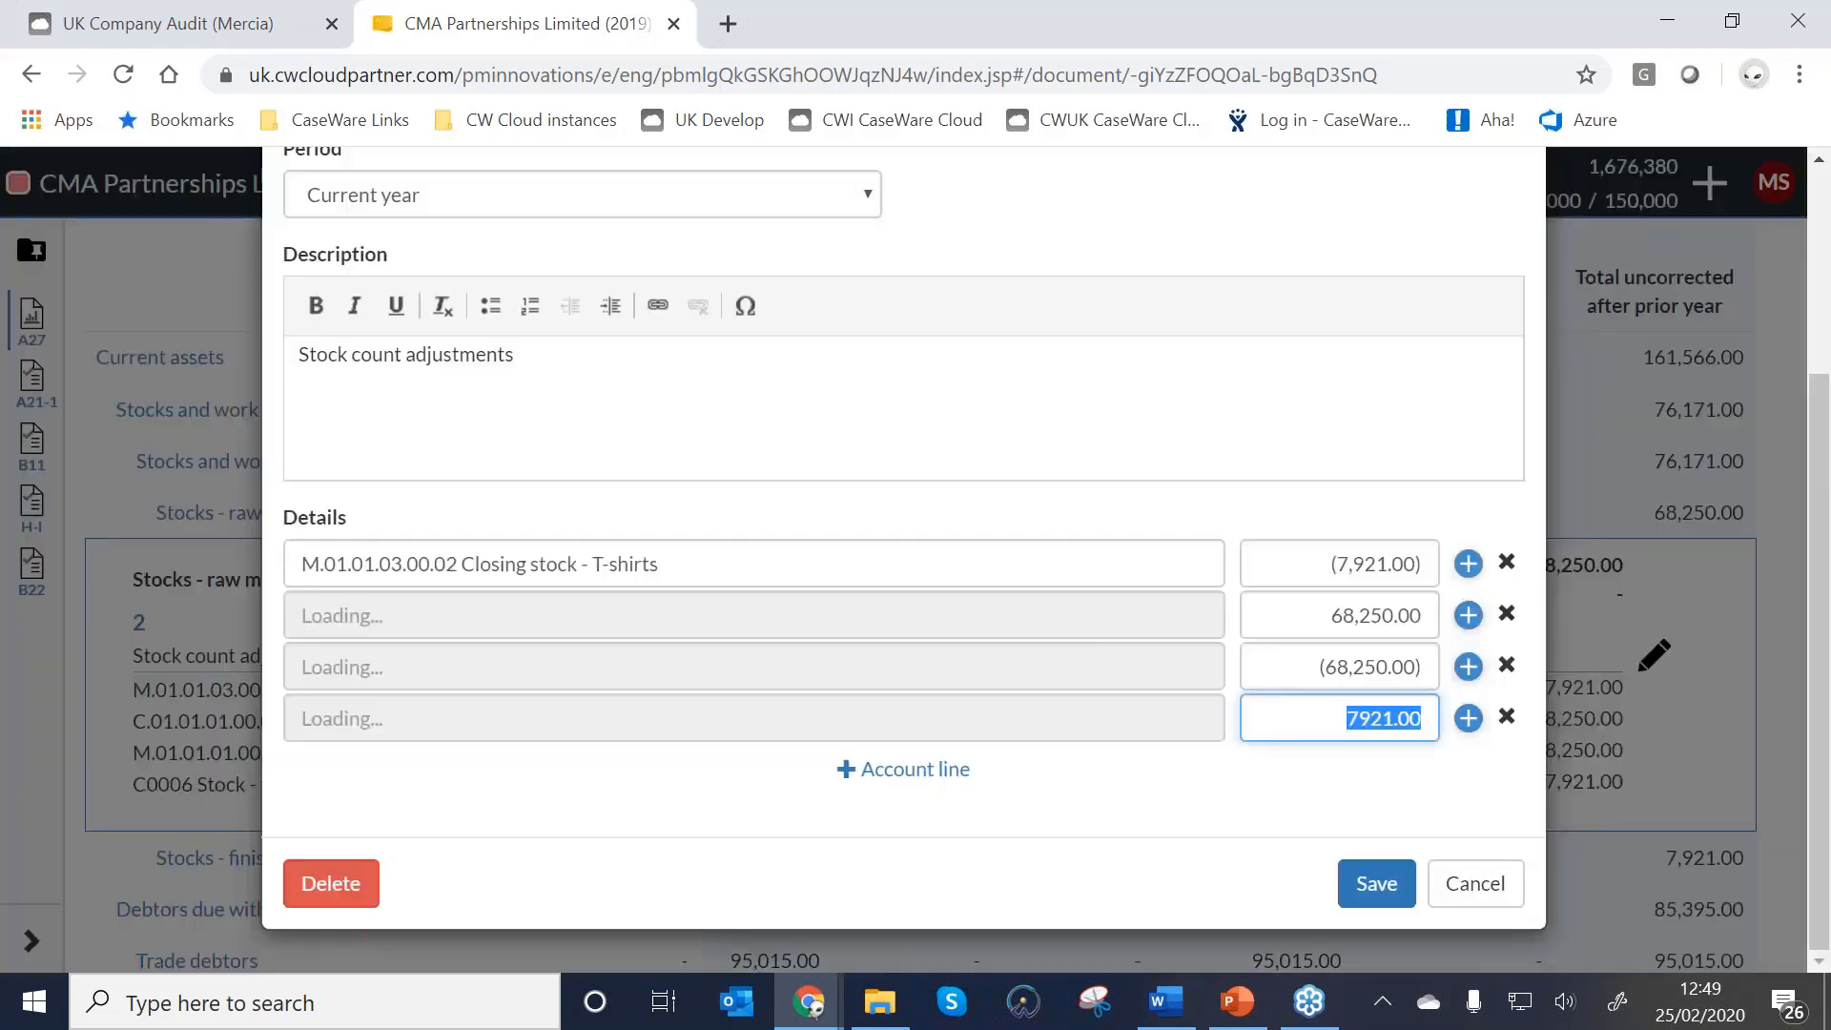
pyautogui.scroll(3, 1349, 395)
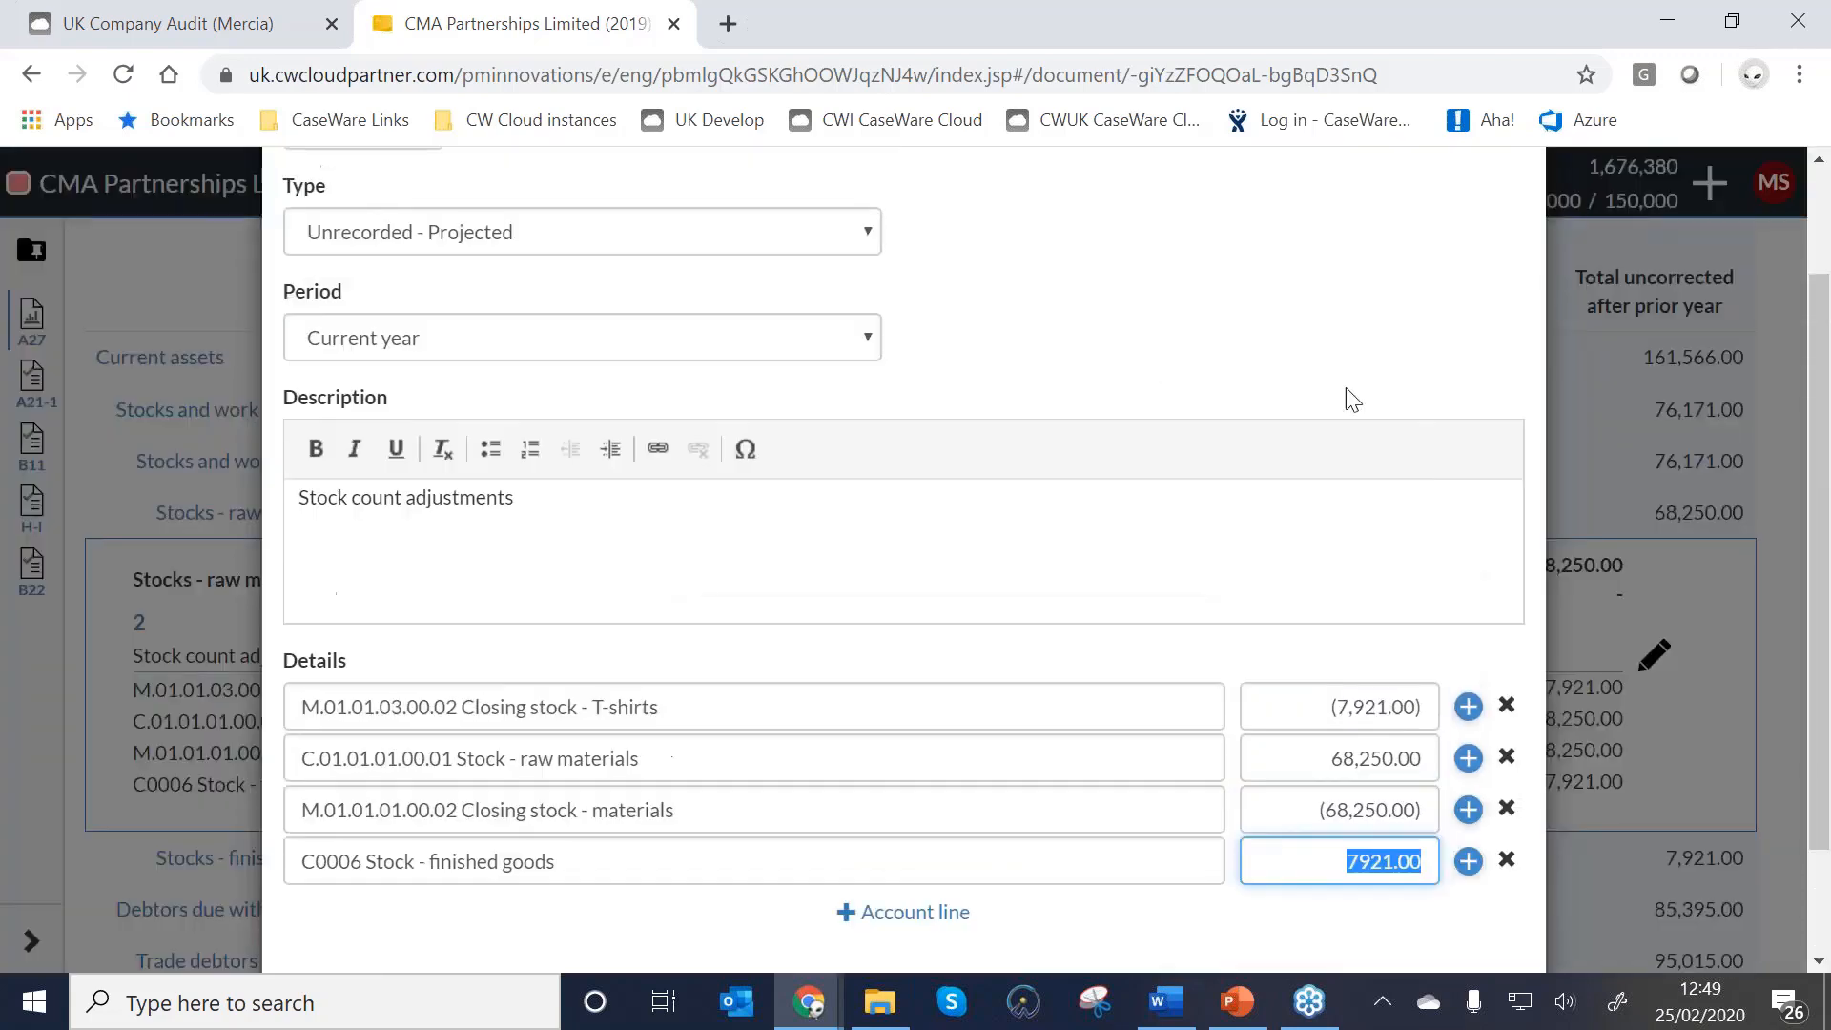
pyautogui.click(479, 394)
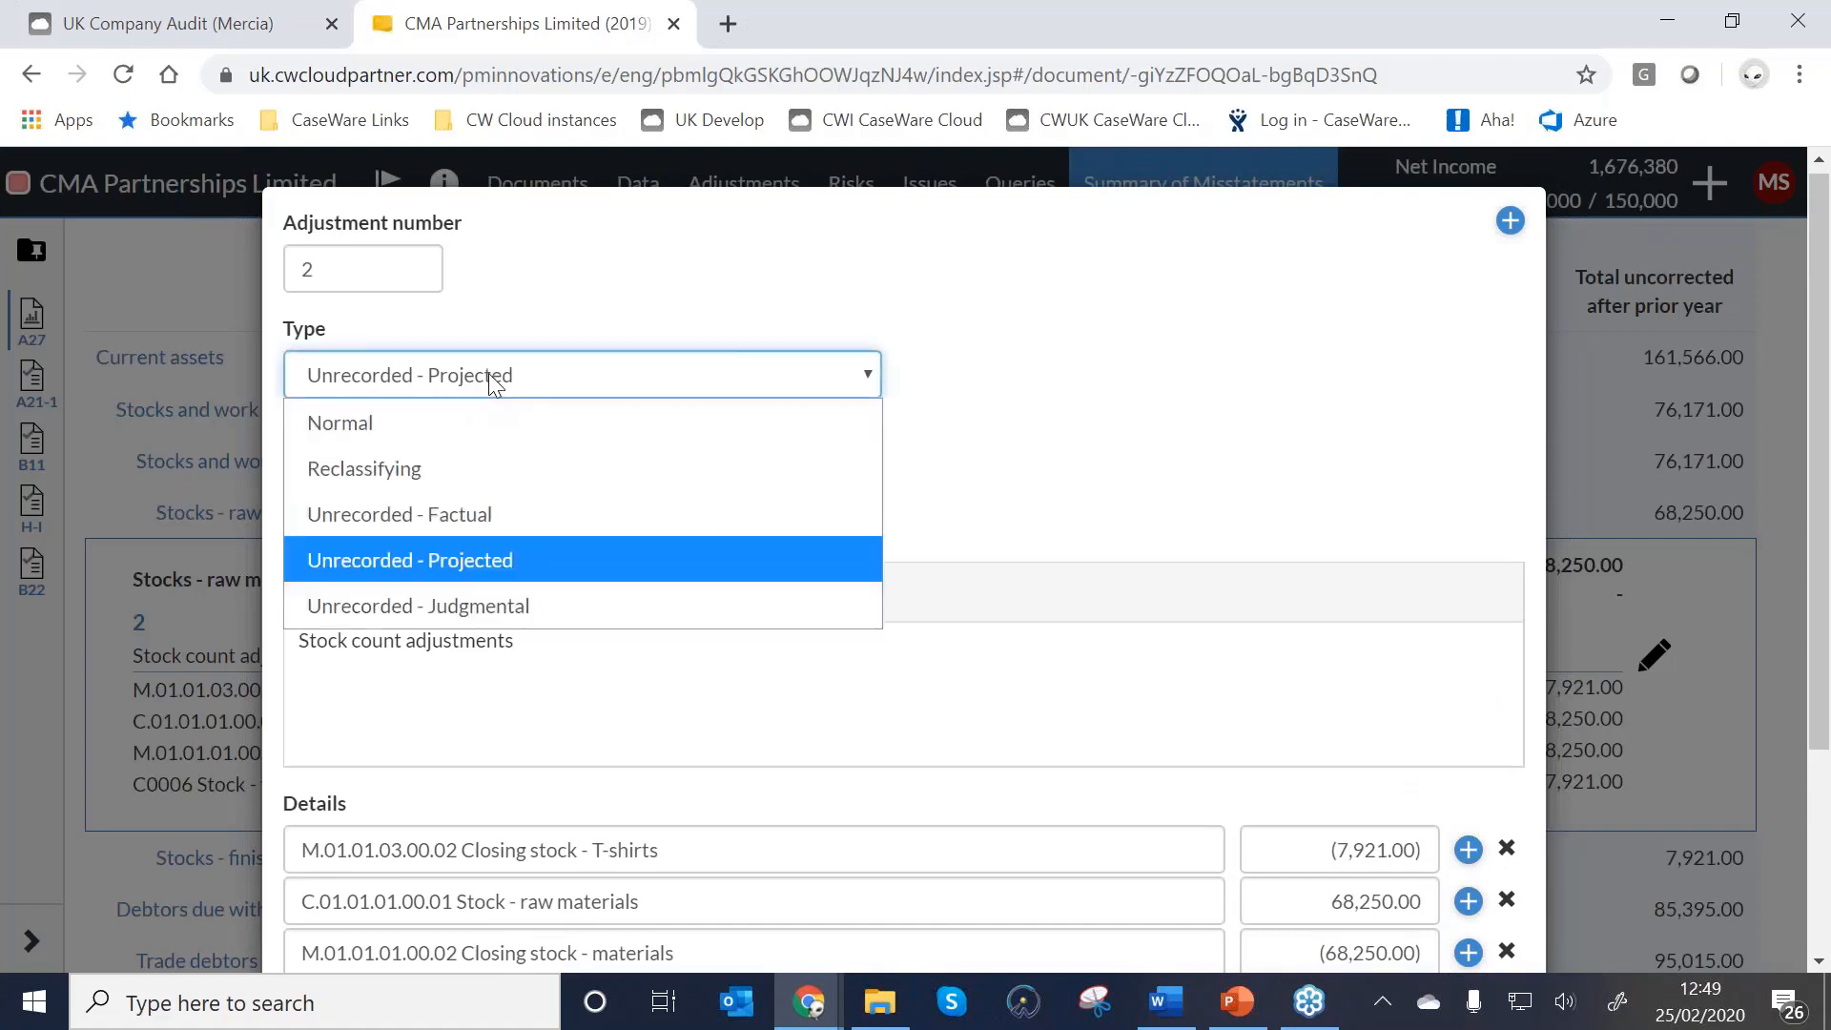
pyautogui.click(383, 423)
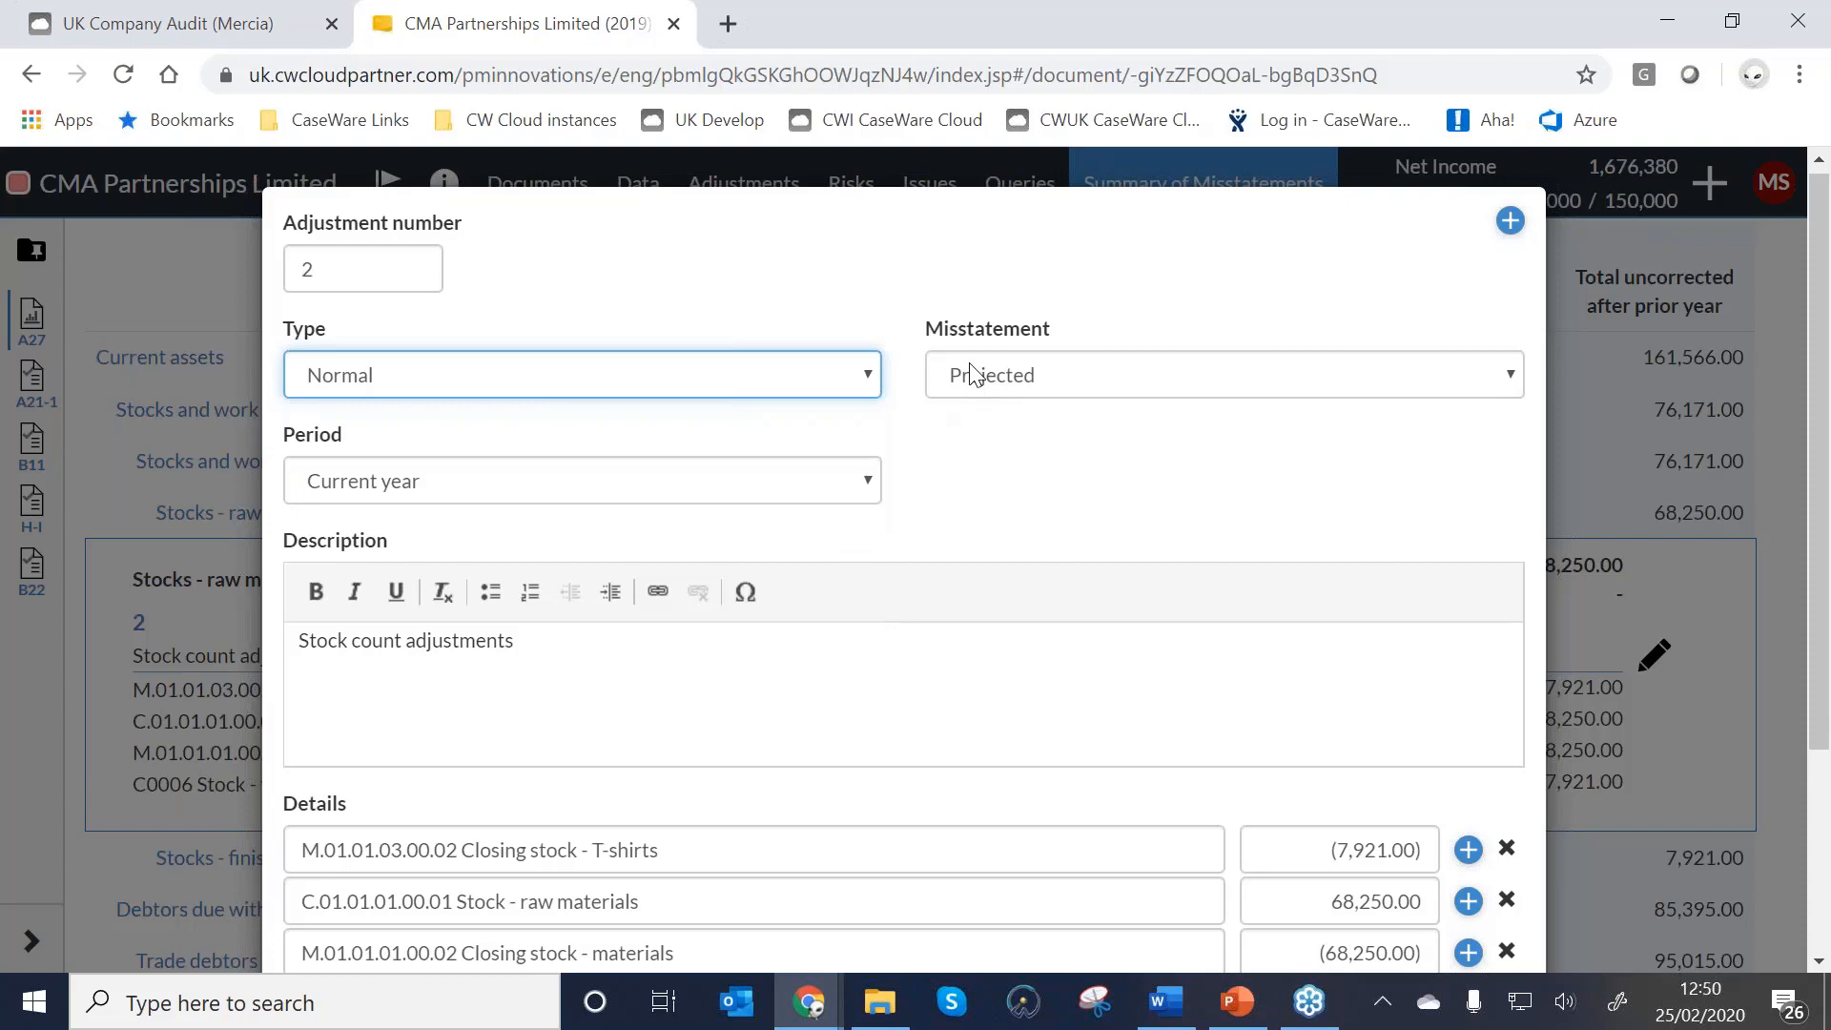
pyautogui.scroll(-3, 973, 386)
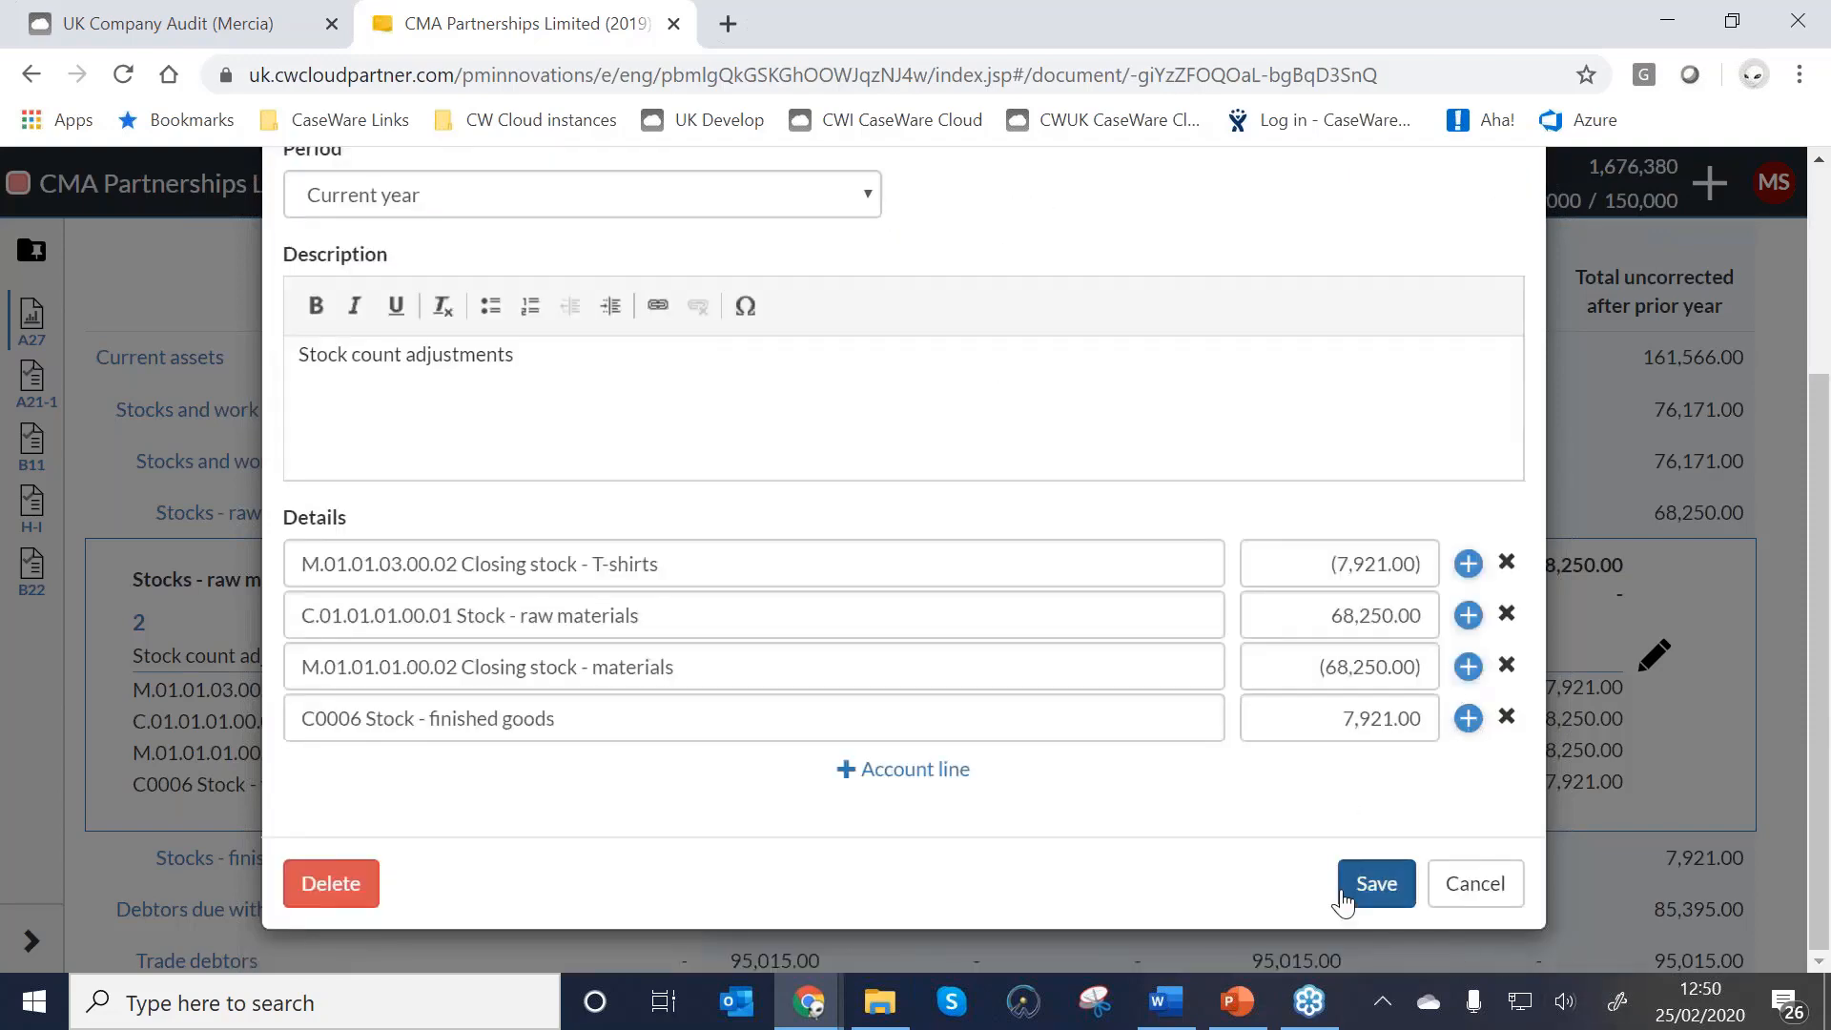
pyautogui.click(1375, 883)
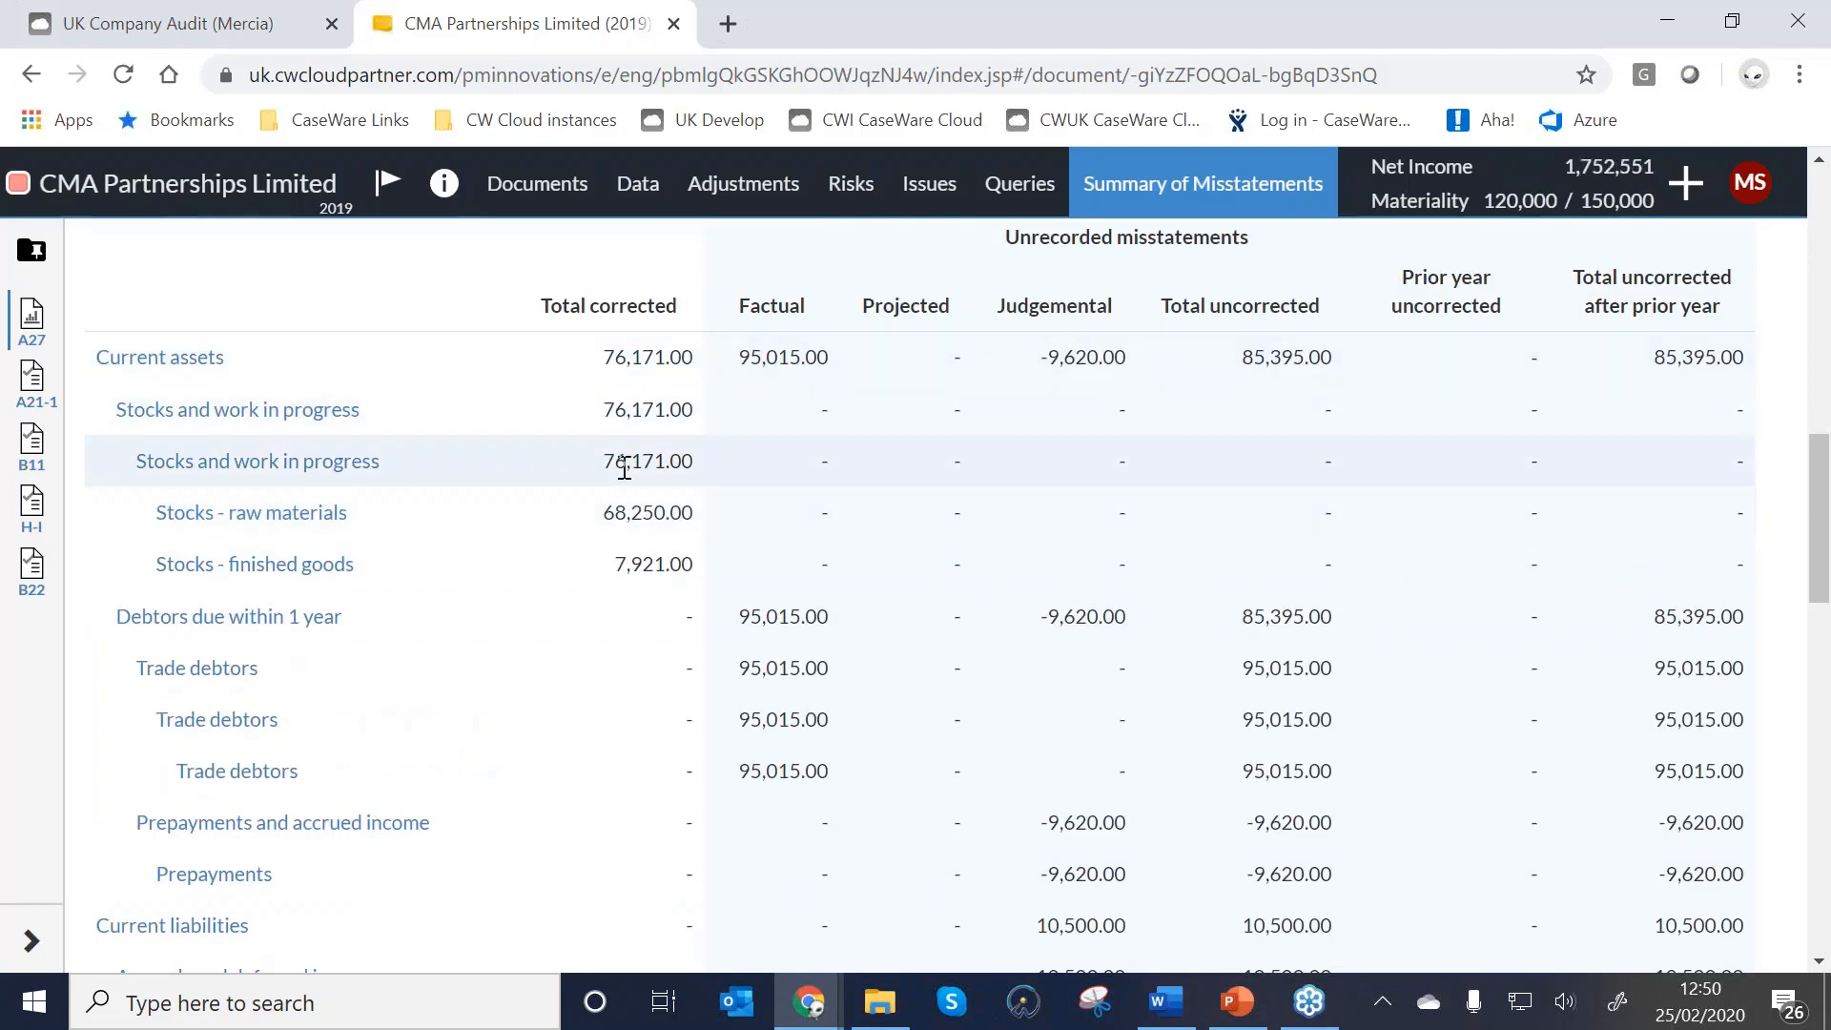
# Review the updated misstatements chart, then go back to the Documents list.
pyautogui.scroll(10, 625, 467)
pyautogui.moveTo(982, 351)
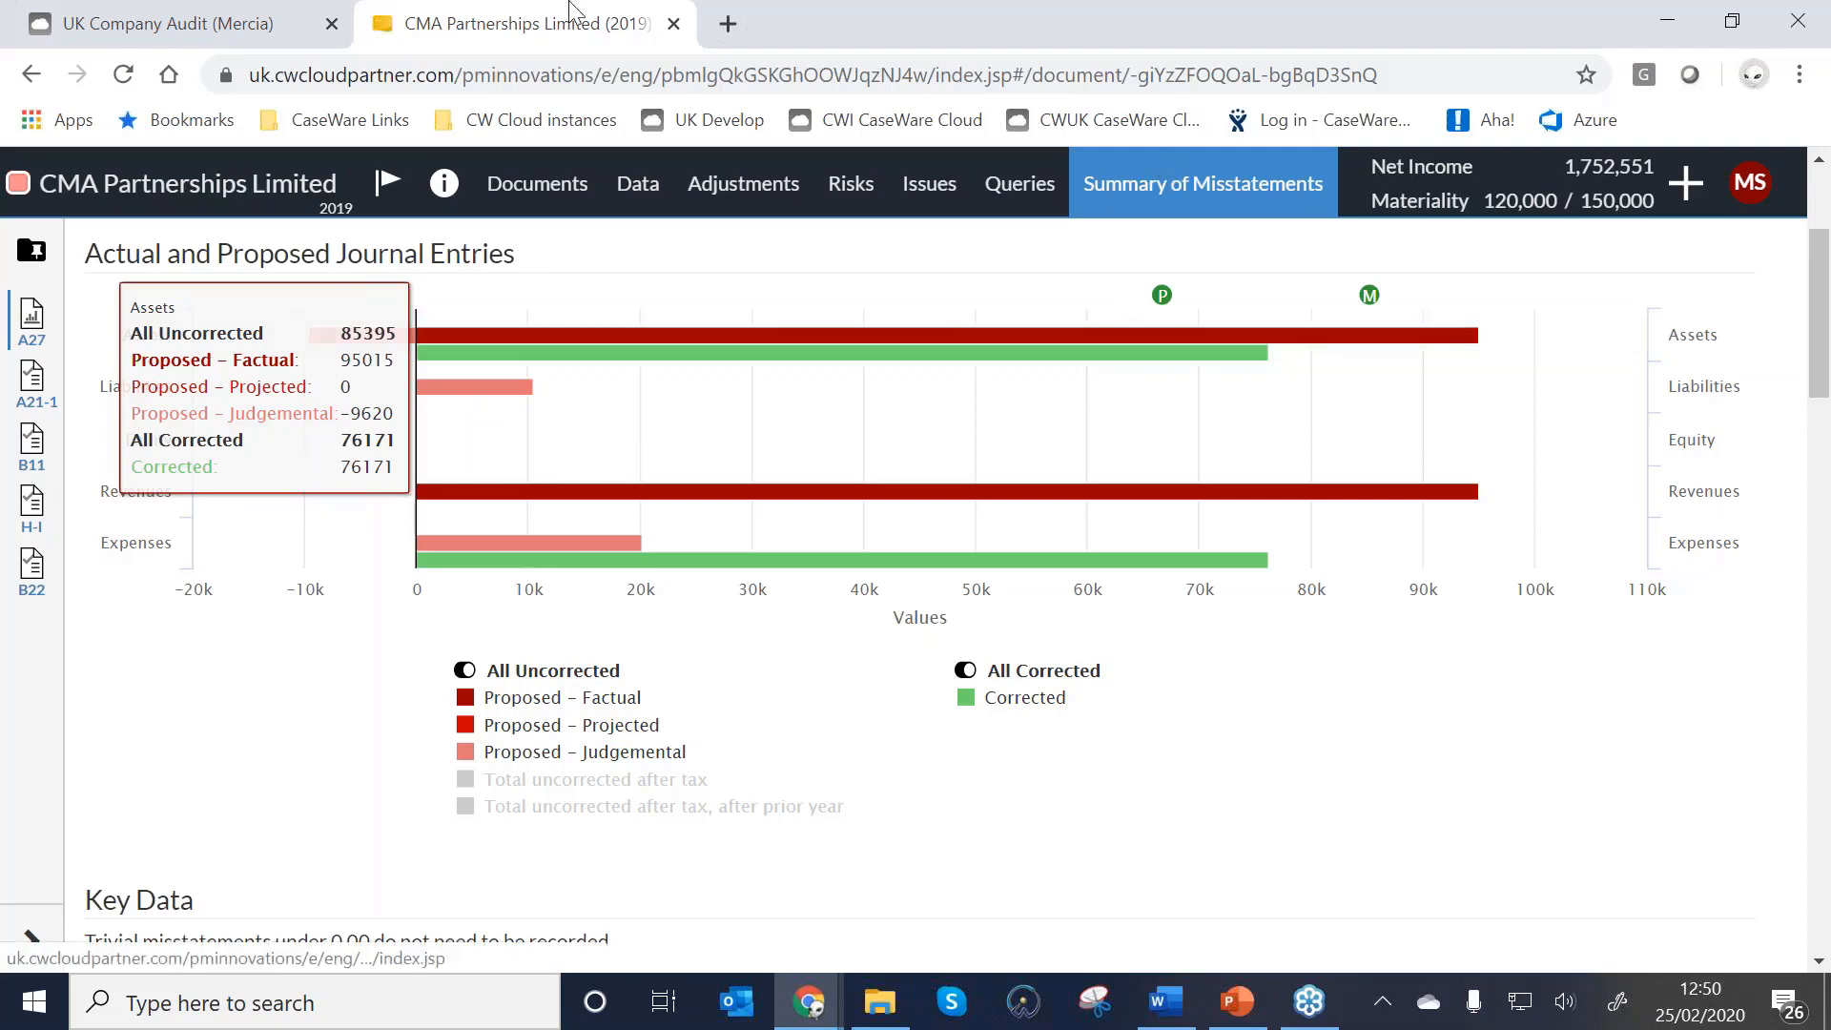
pyautogui.click(542, 187)
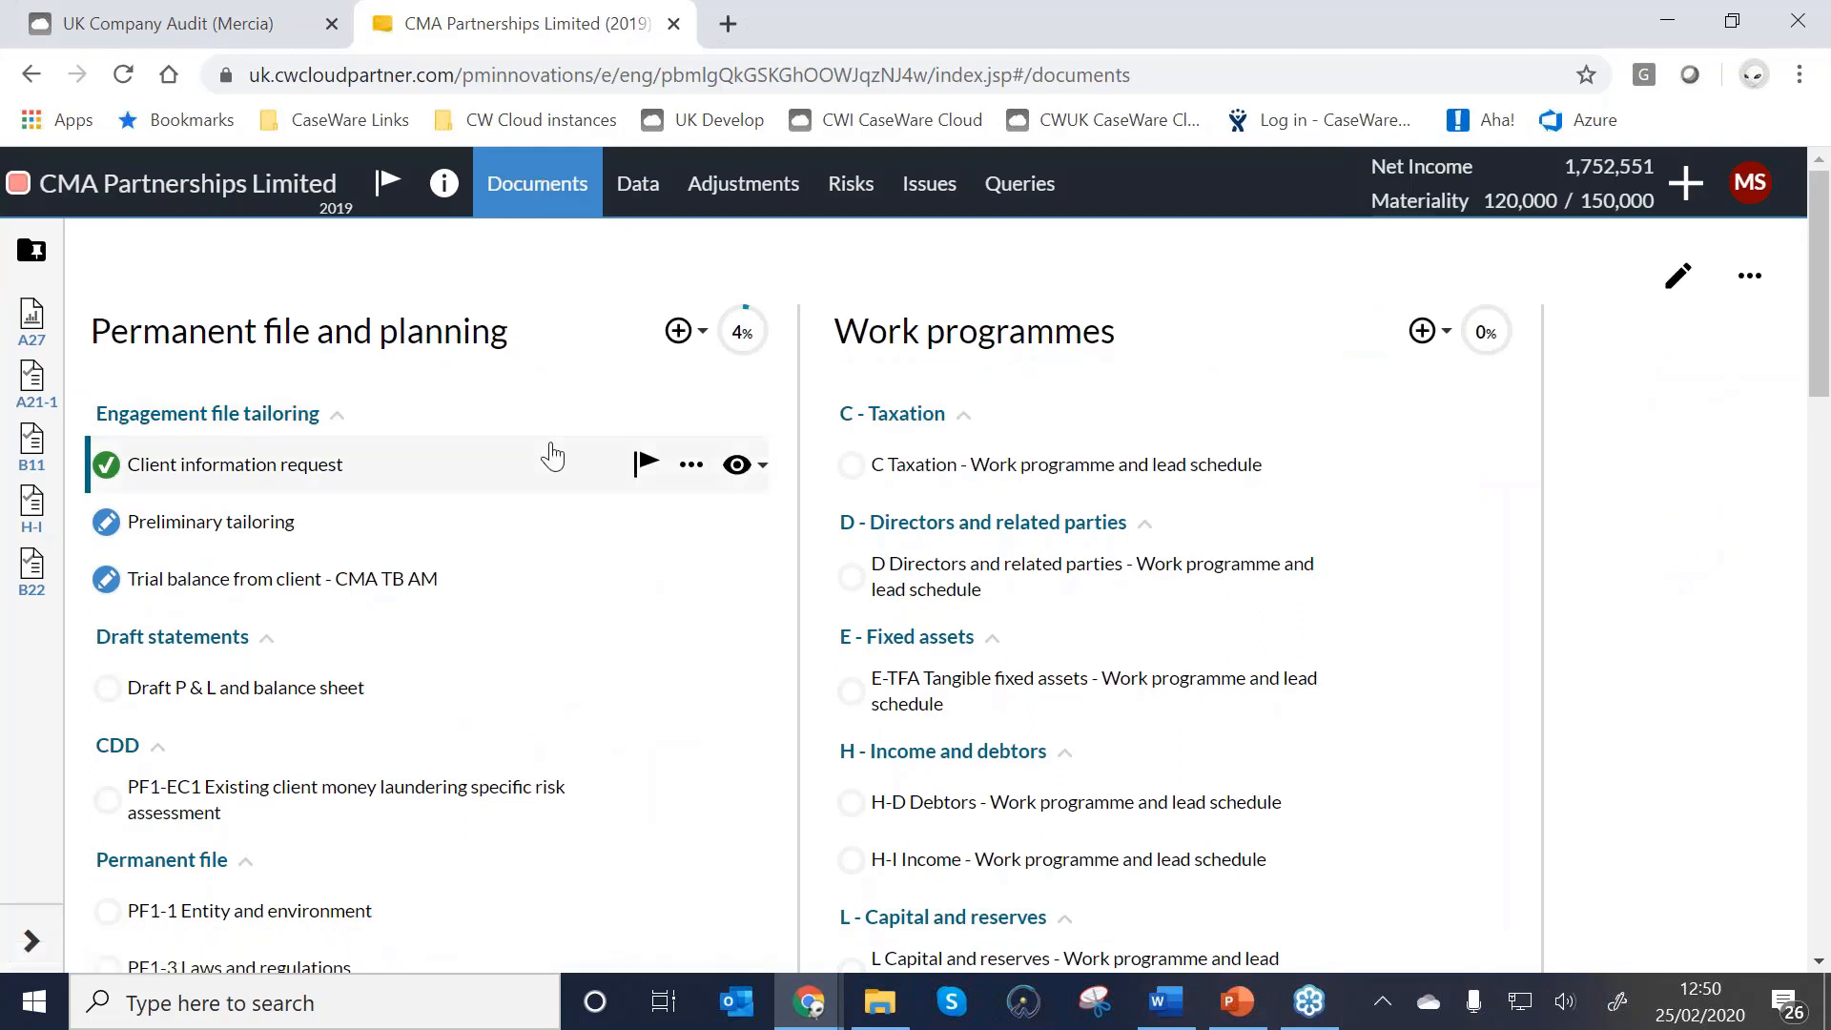
# Lock down the 2019 CMA Partnerships Limited engagement, confirming Yes.
pyautogui.click(150, 203)
pyautogui.scroll(-1, 257, 911)
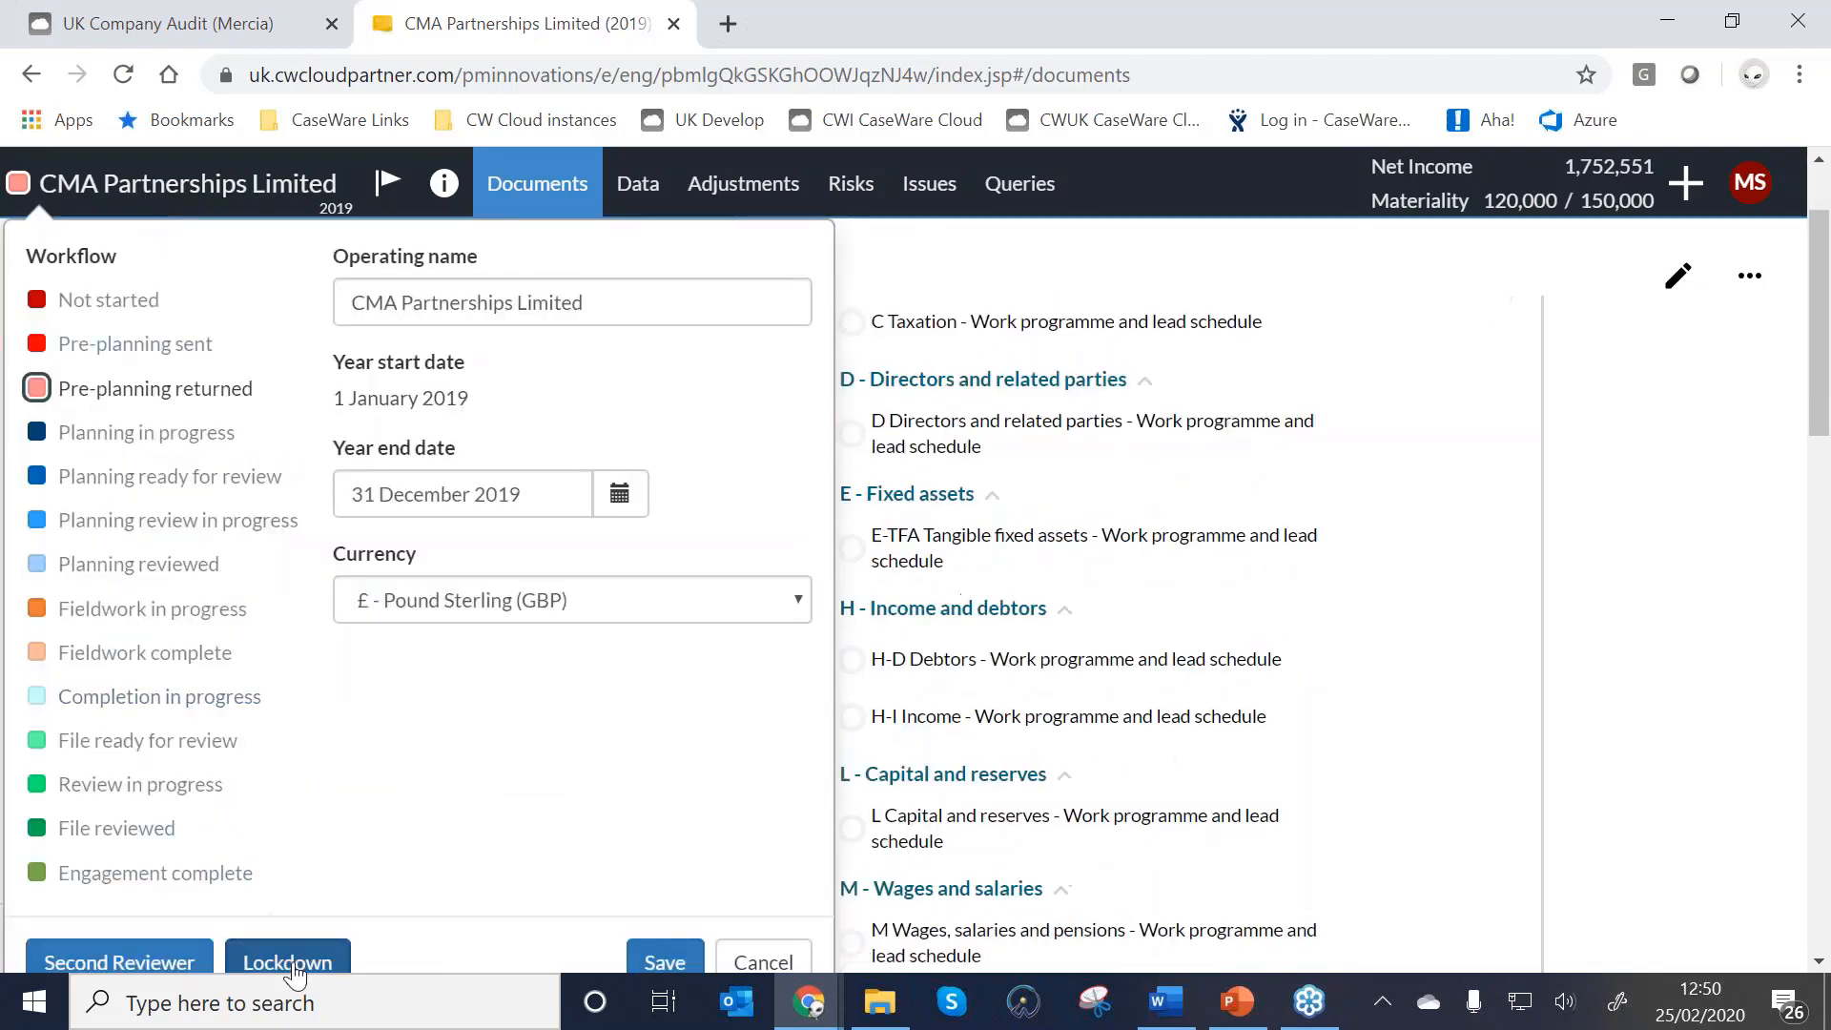
pyautogui.click(295, 970)
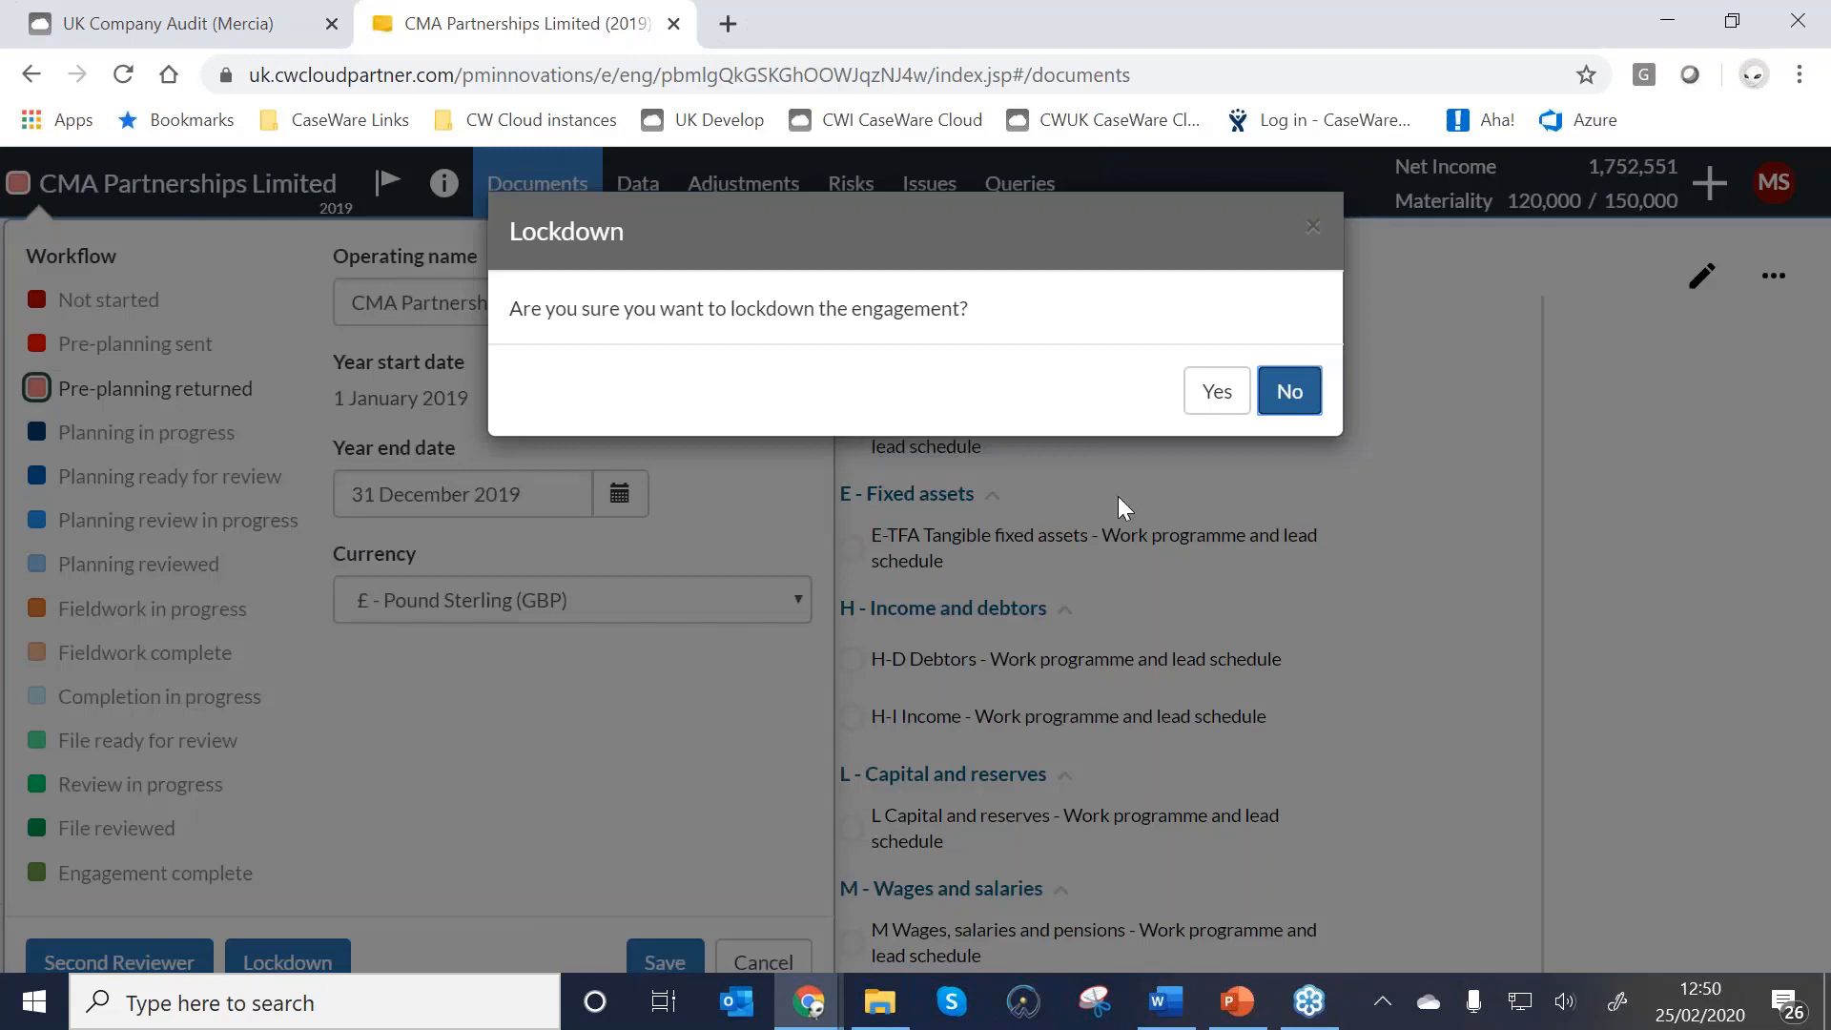
pyautogui.click(1217, 391)
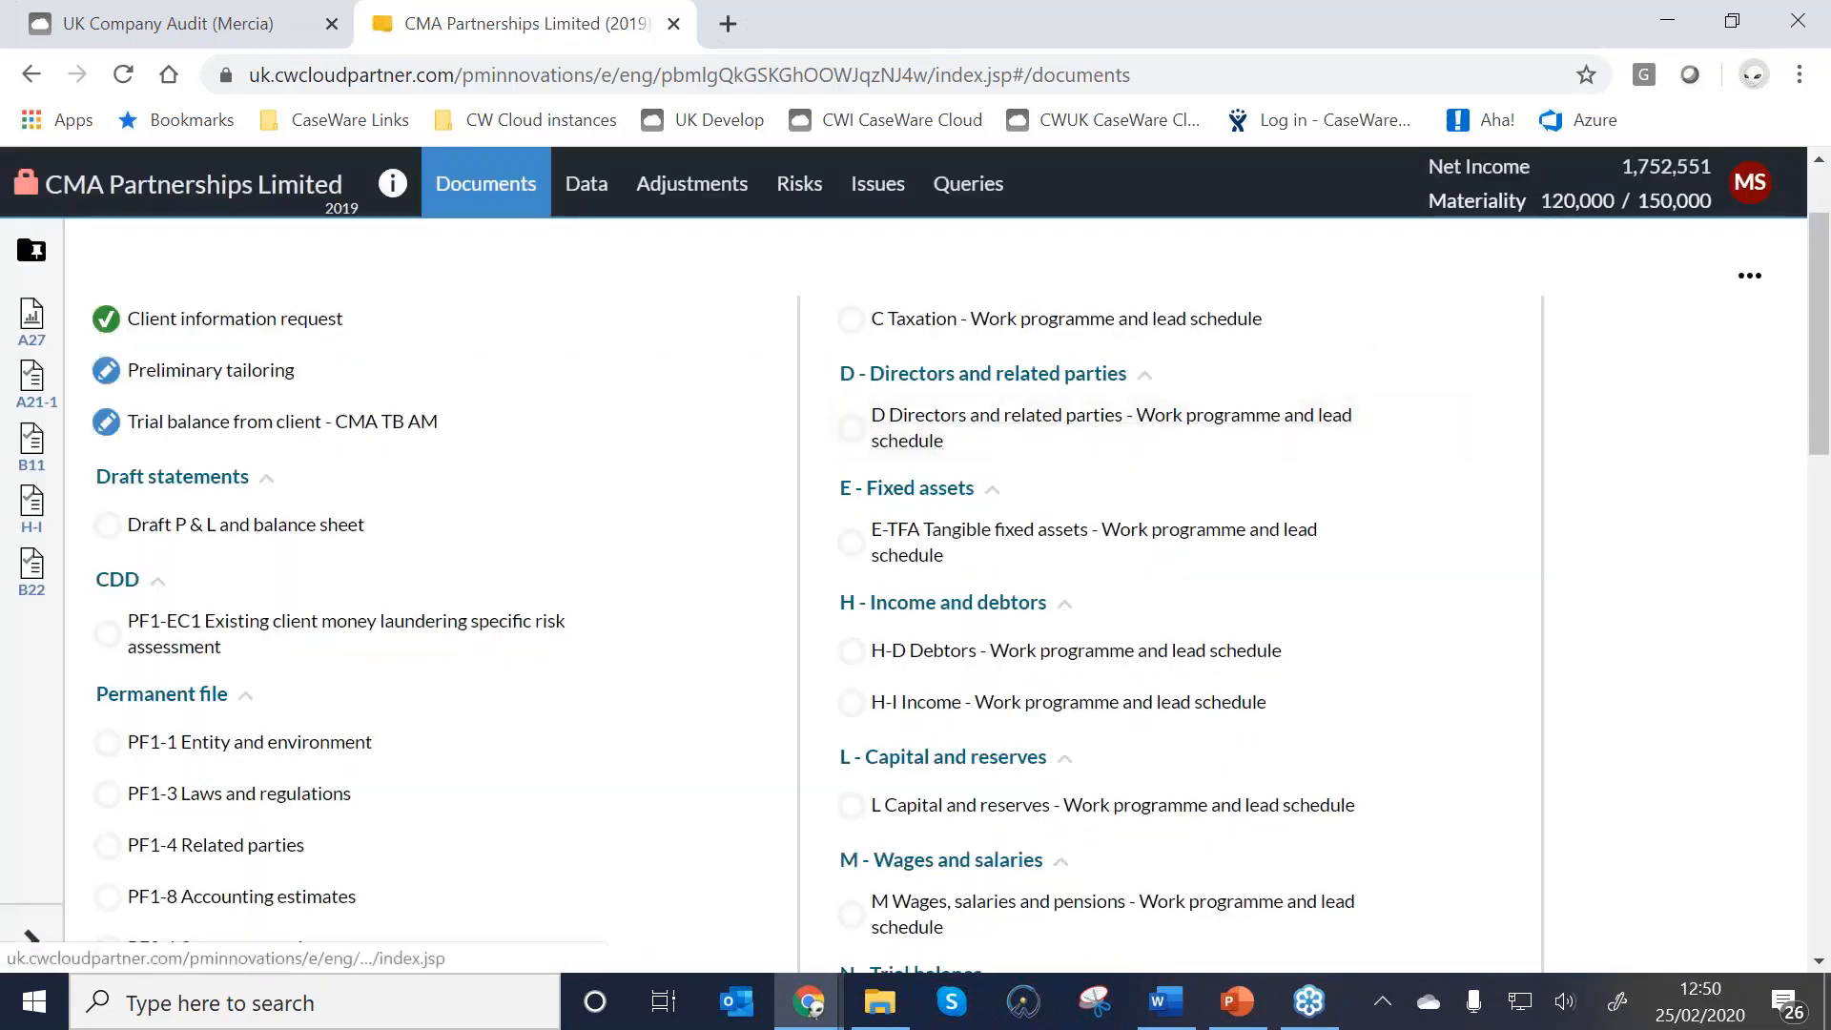
# Open C Taxation, then decline unlocking the 2019 engagement so it stays locked.
pyautogui.click(1073, 322)
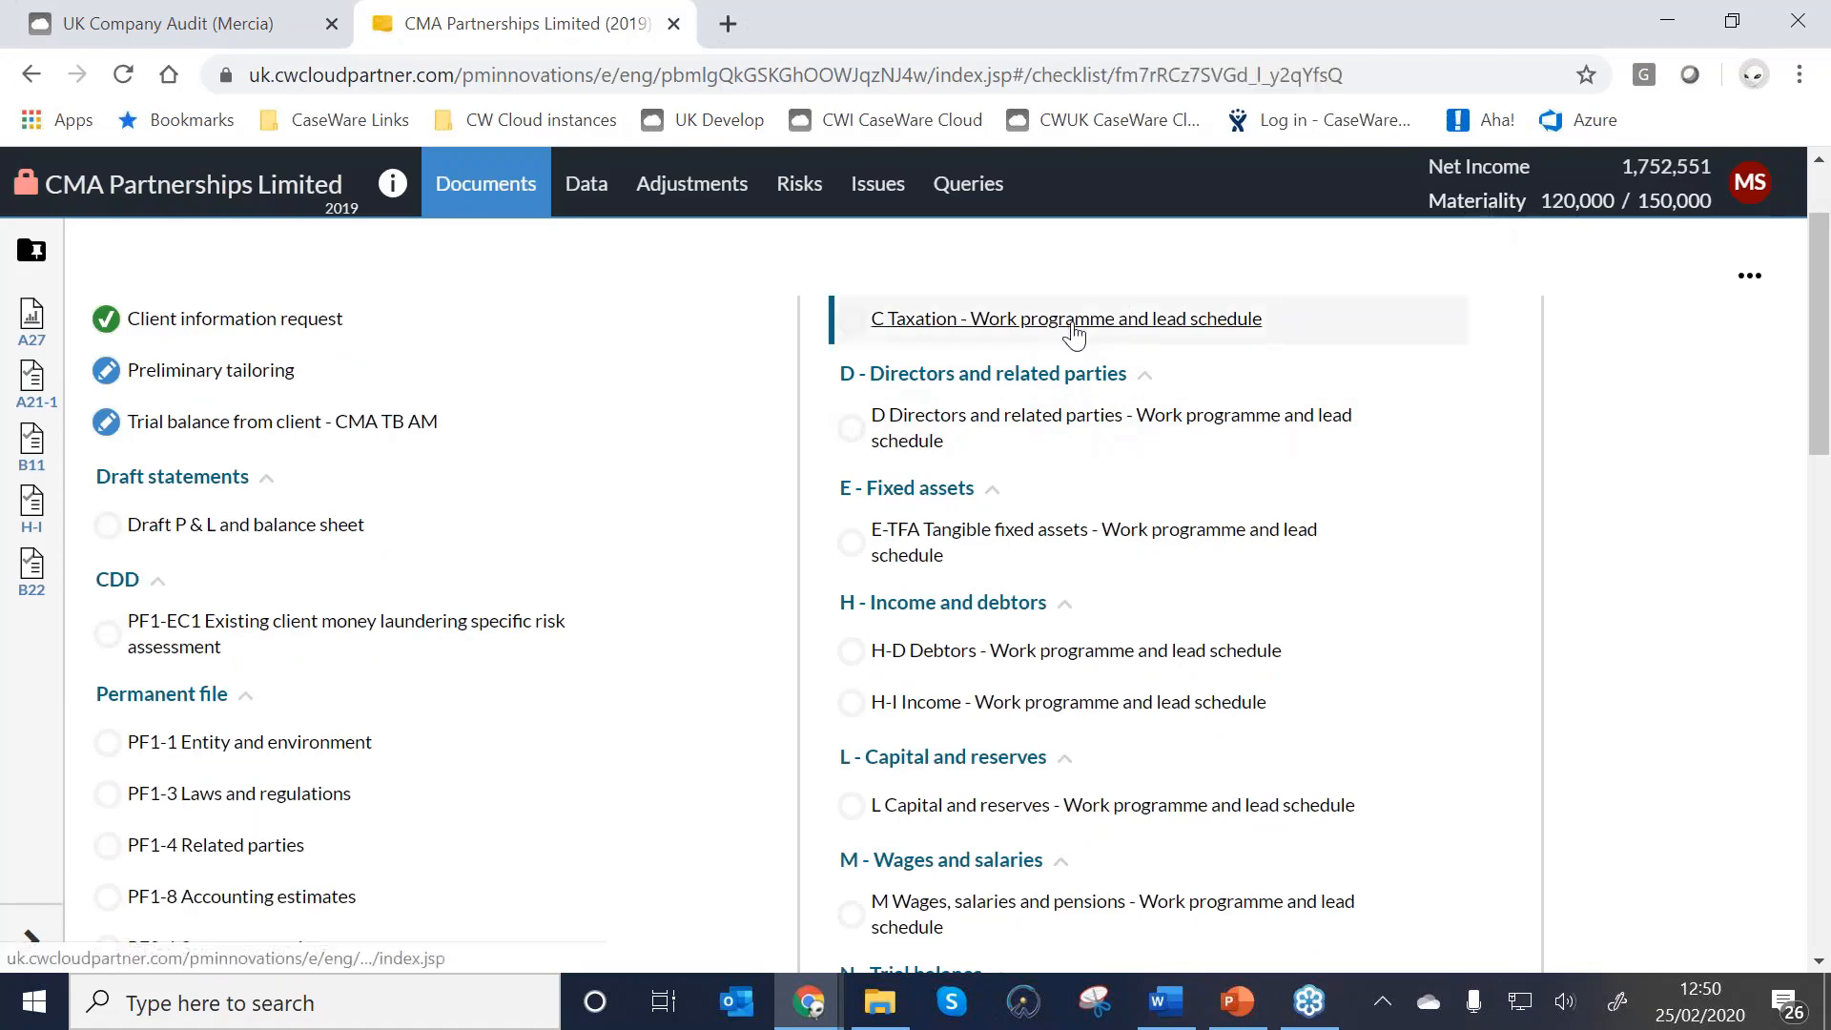
pyautogui.scroll(-10, 1422, 579)
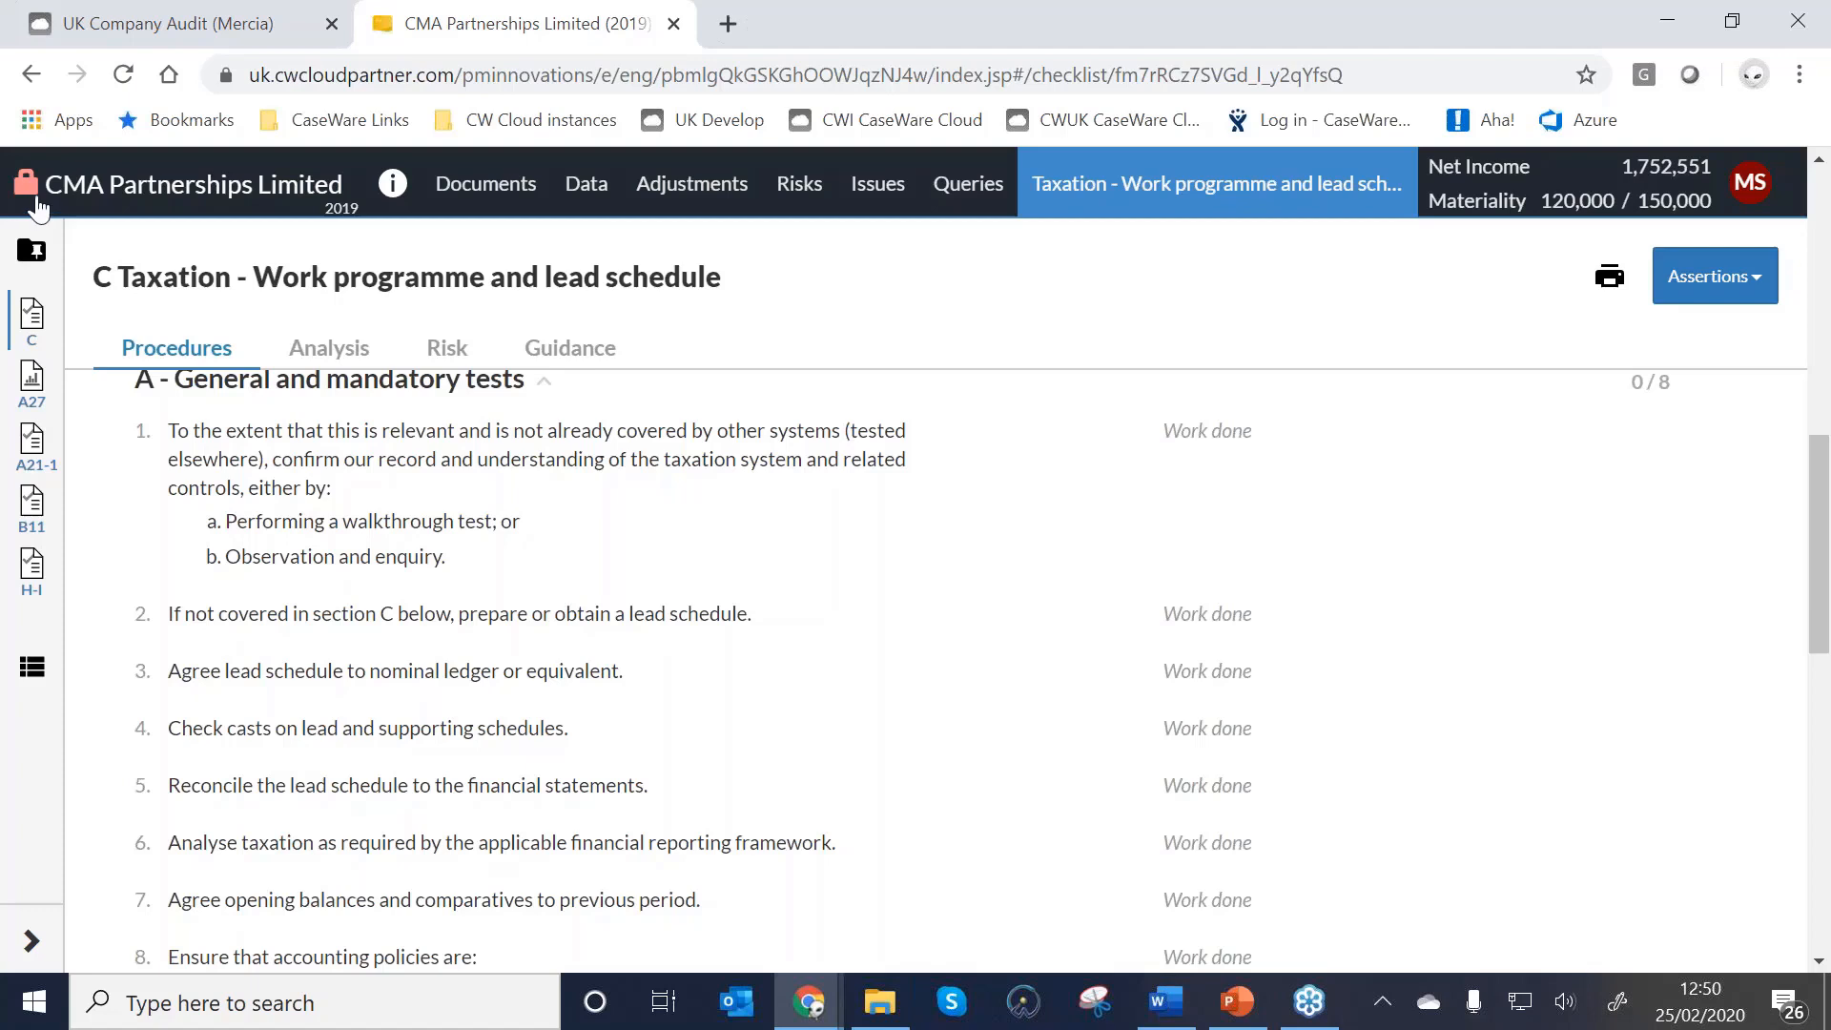
pyautogui.click(67, 186)
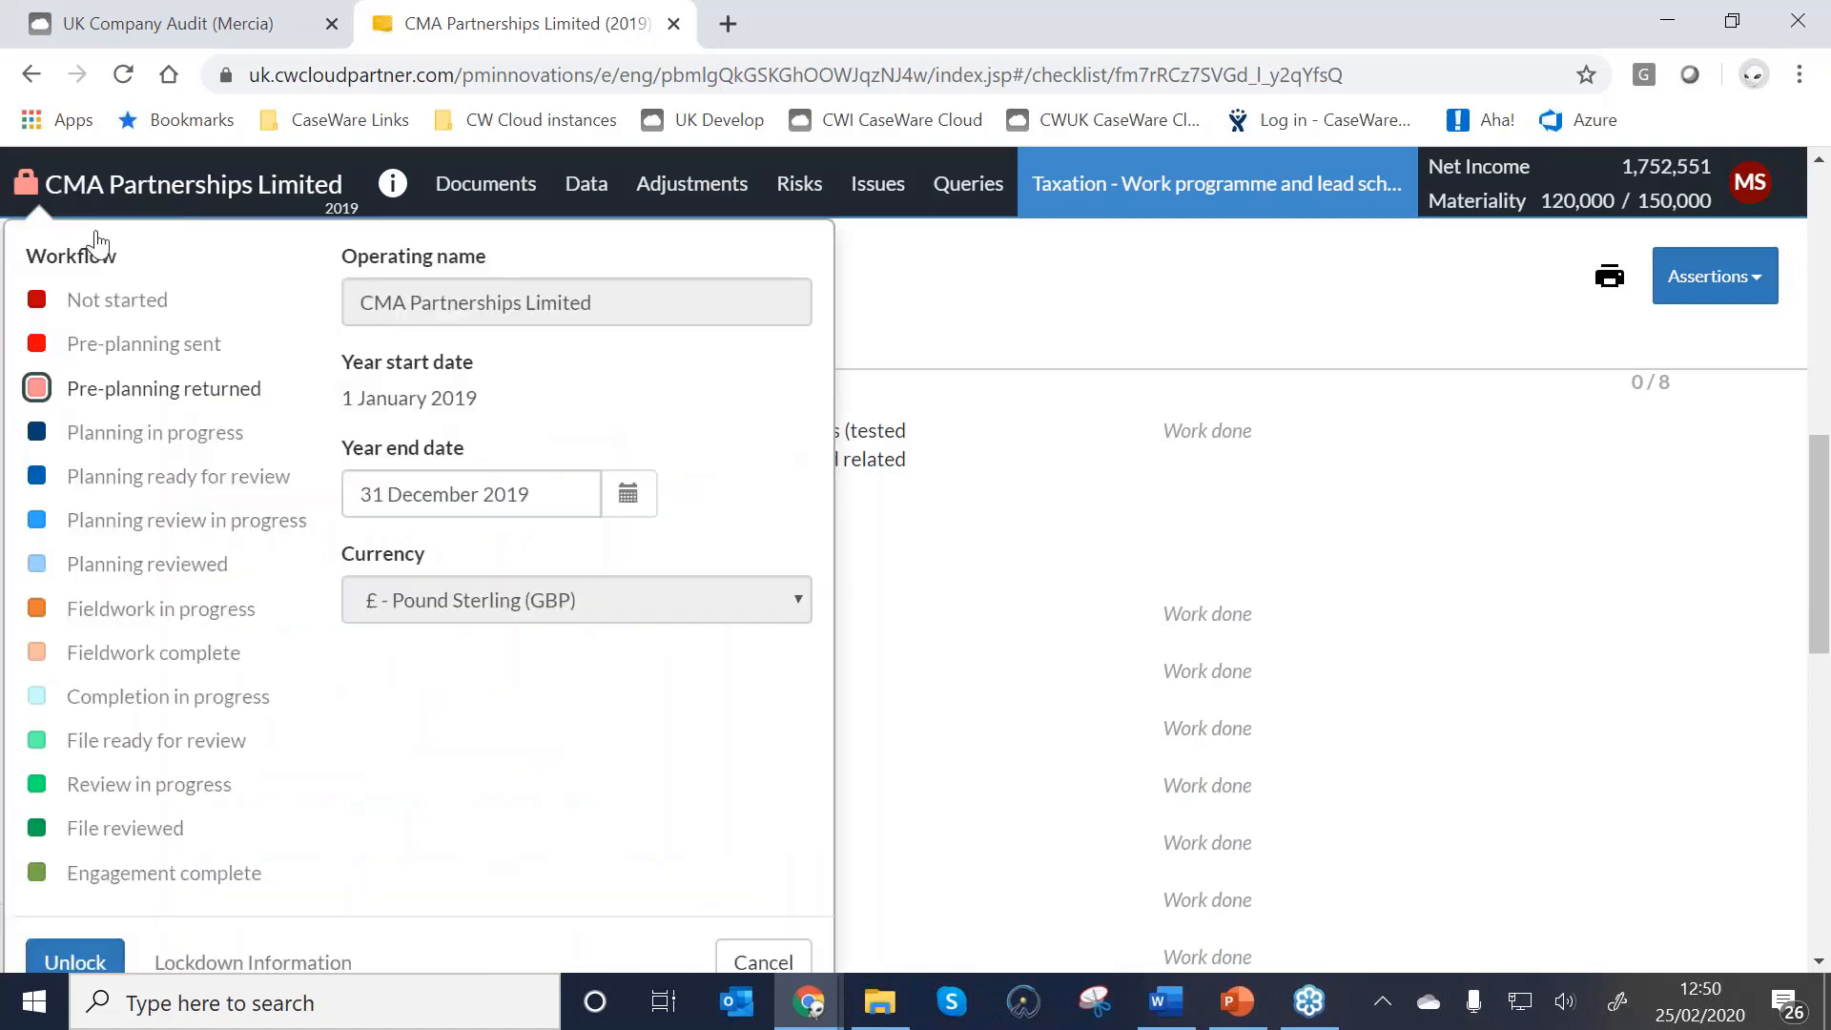
pyautogui.scroll(-3, 288, 784)
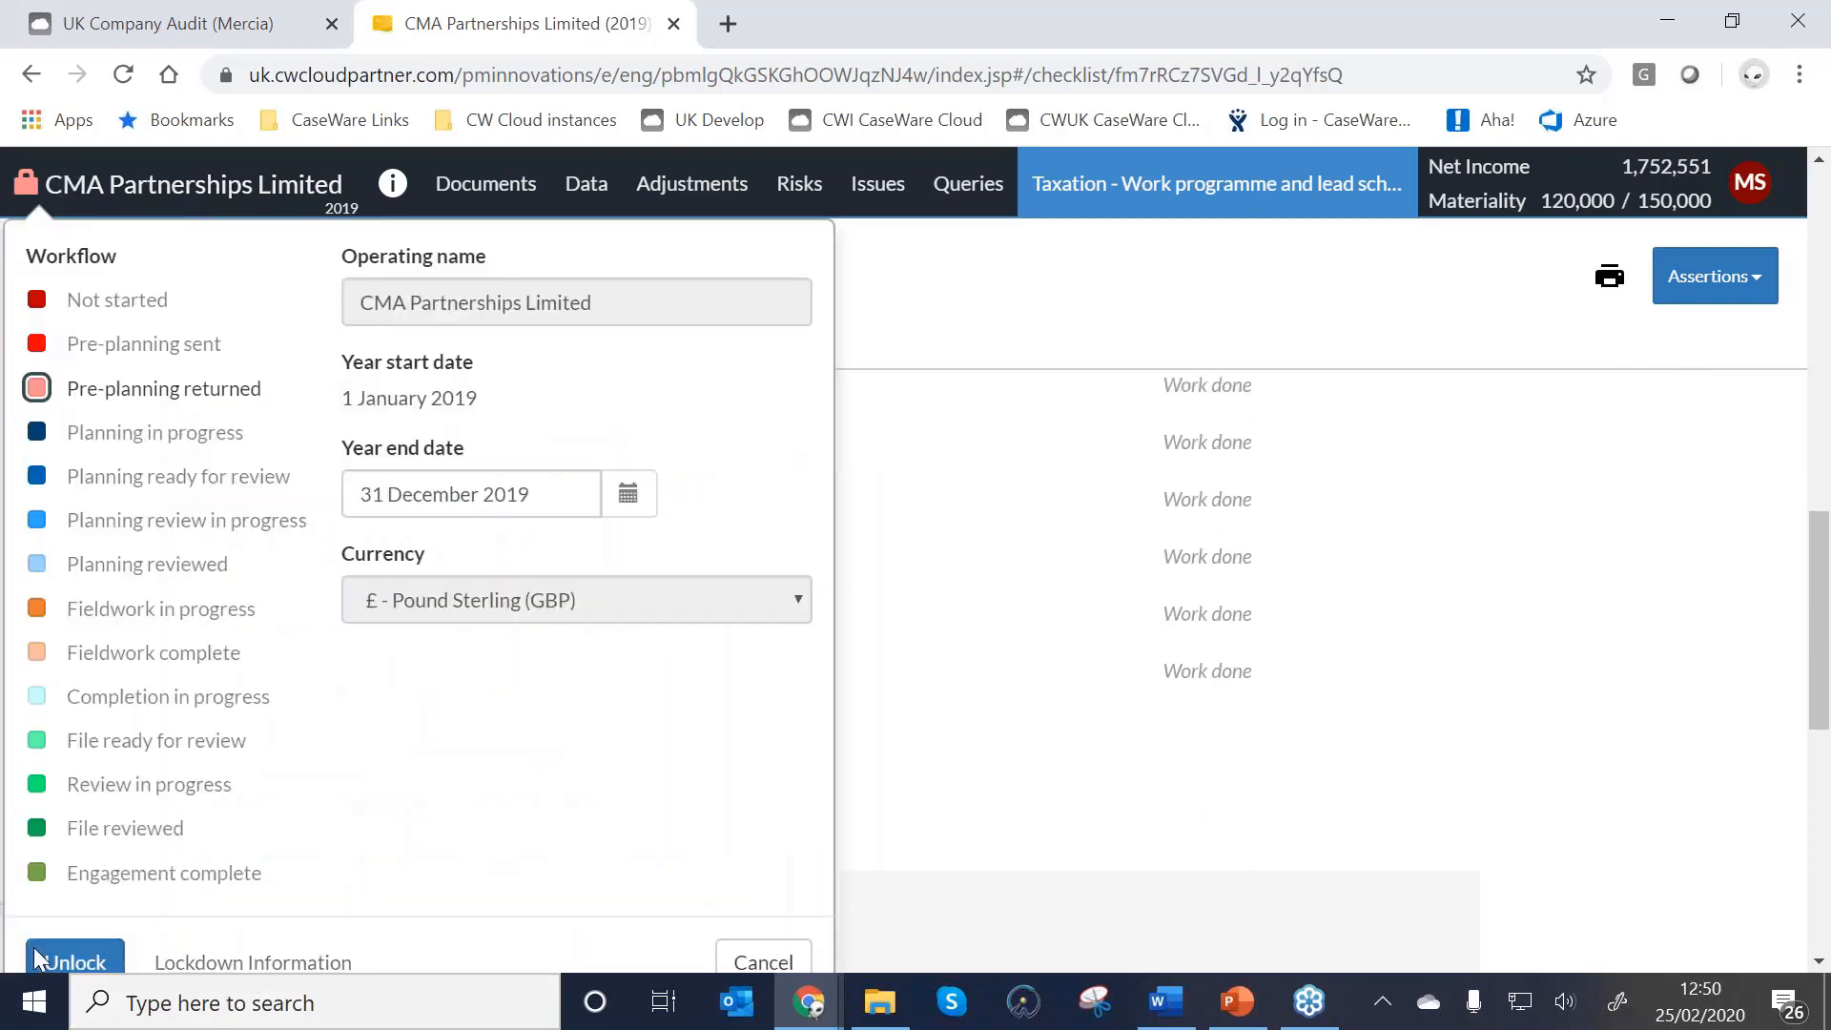
pyautogui.click(100, 958)
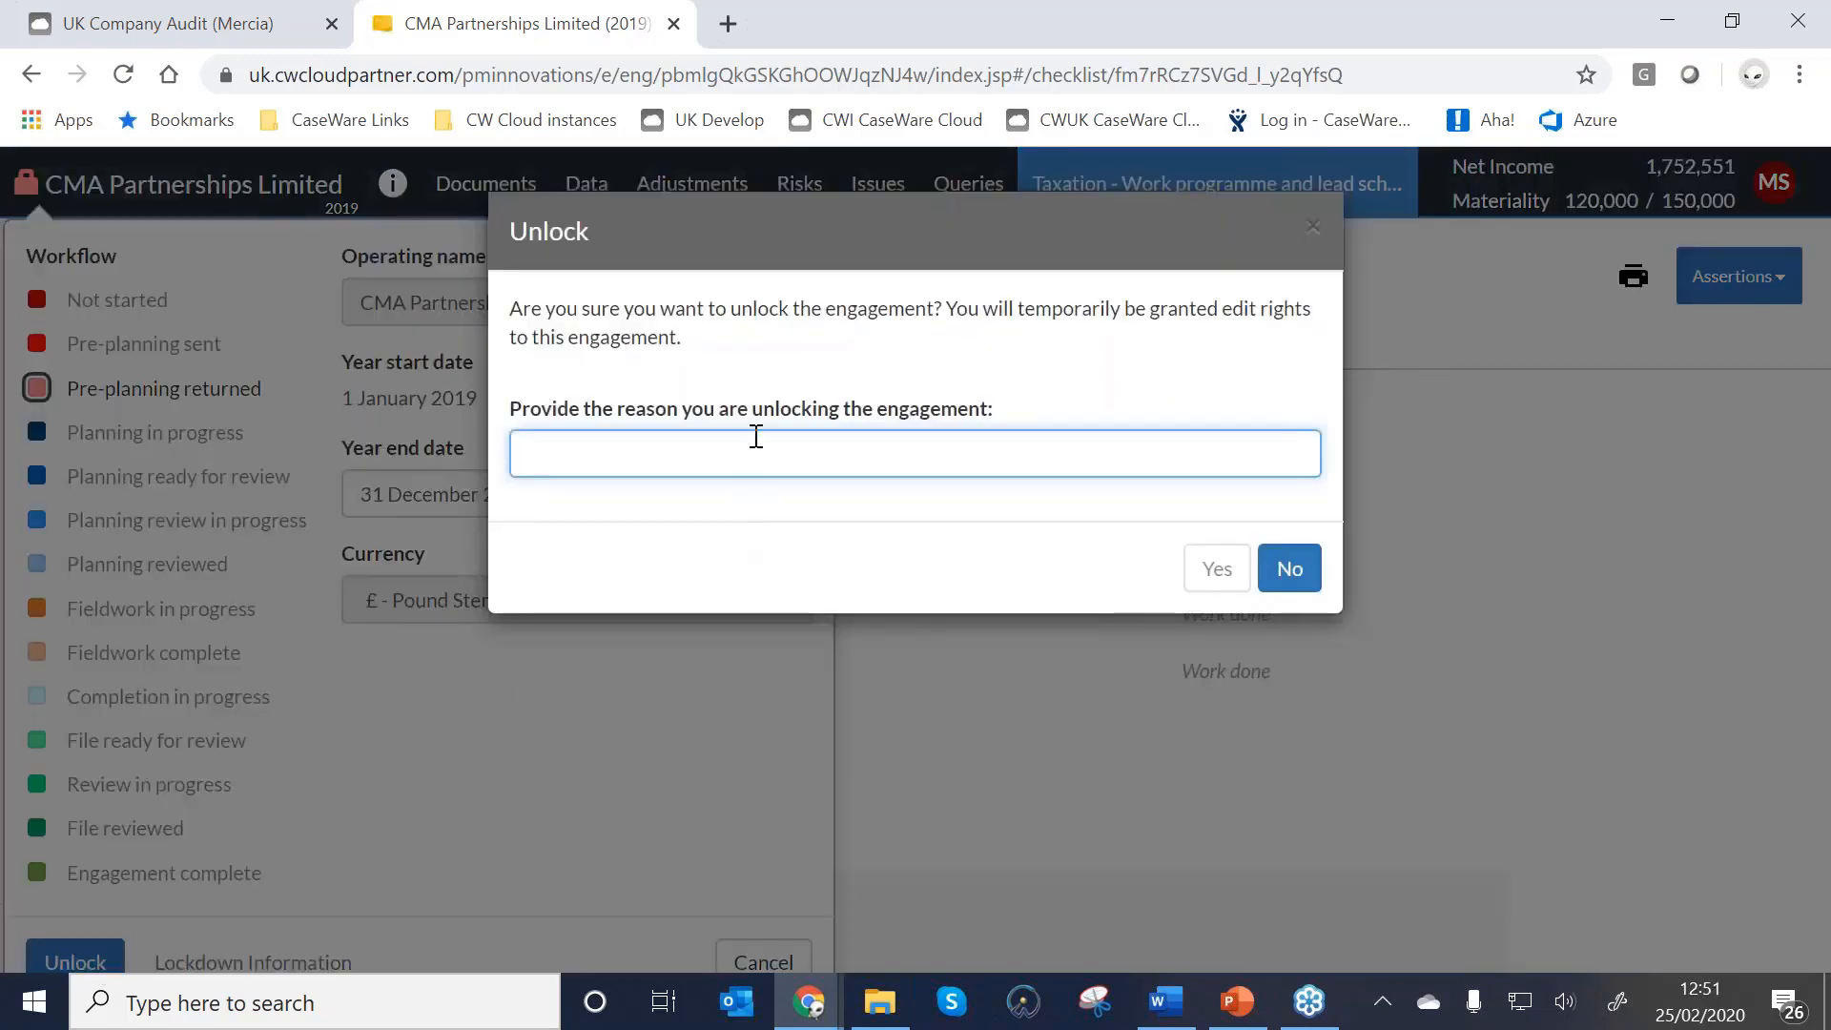
pyautogui.click(1289, 570)
# Close the engagement settings panel and switch to the UK Company Audit (Mercia) files list.
pyautogui.click(758, 959)
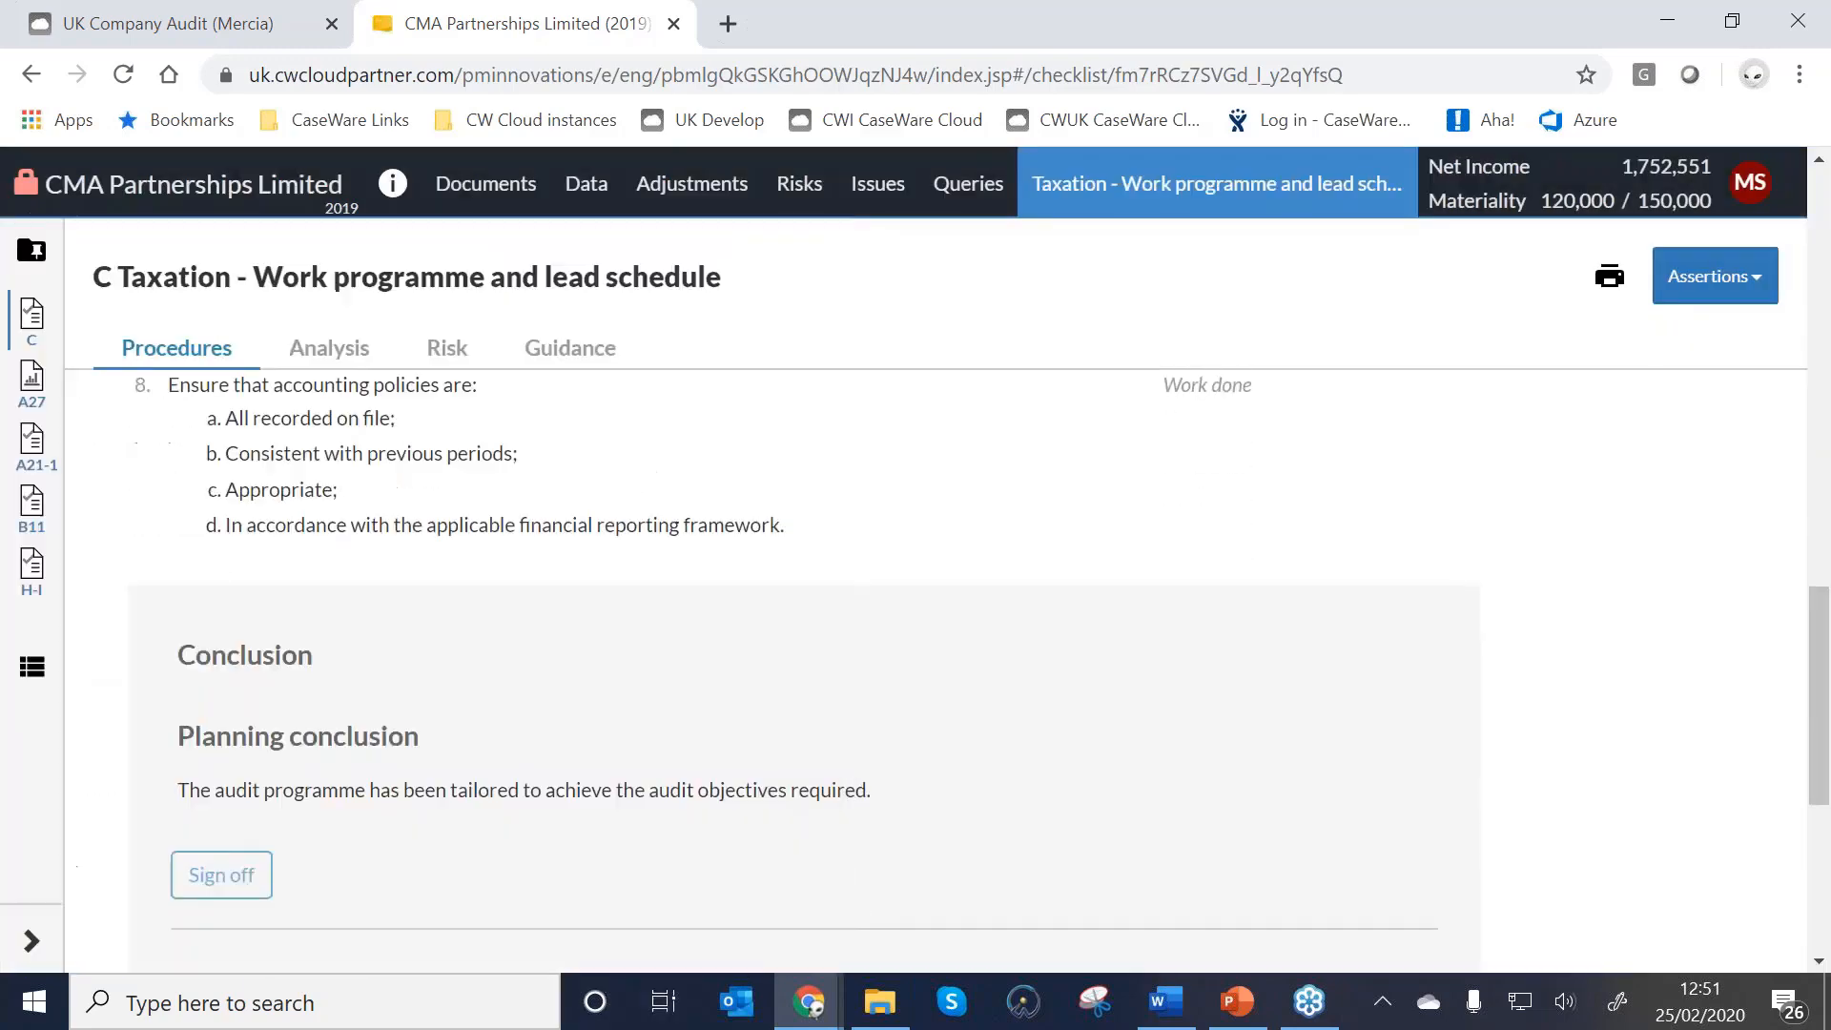
pyautogui.scroll(2, 916, 696)
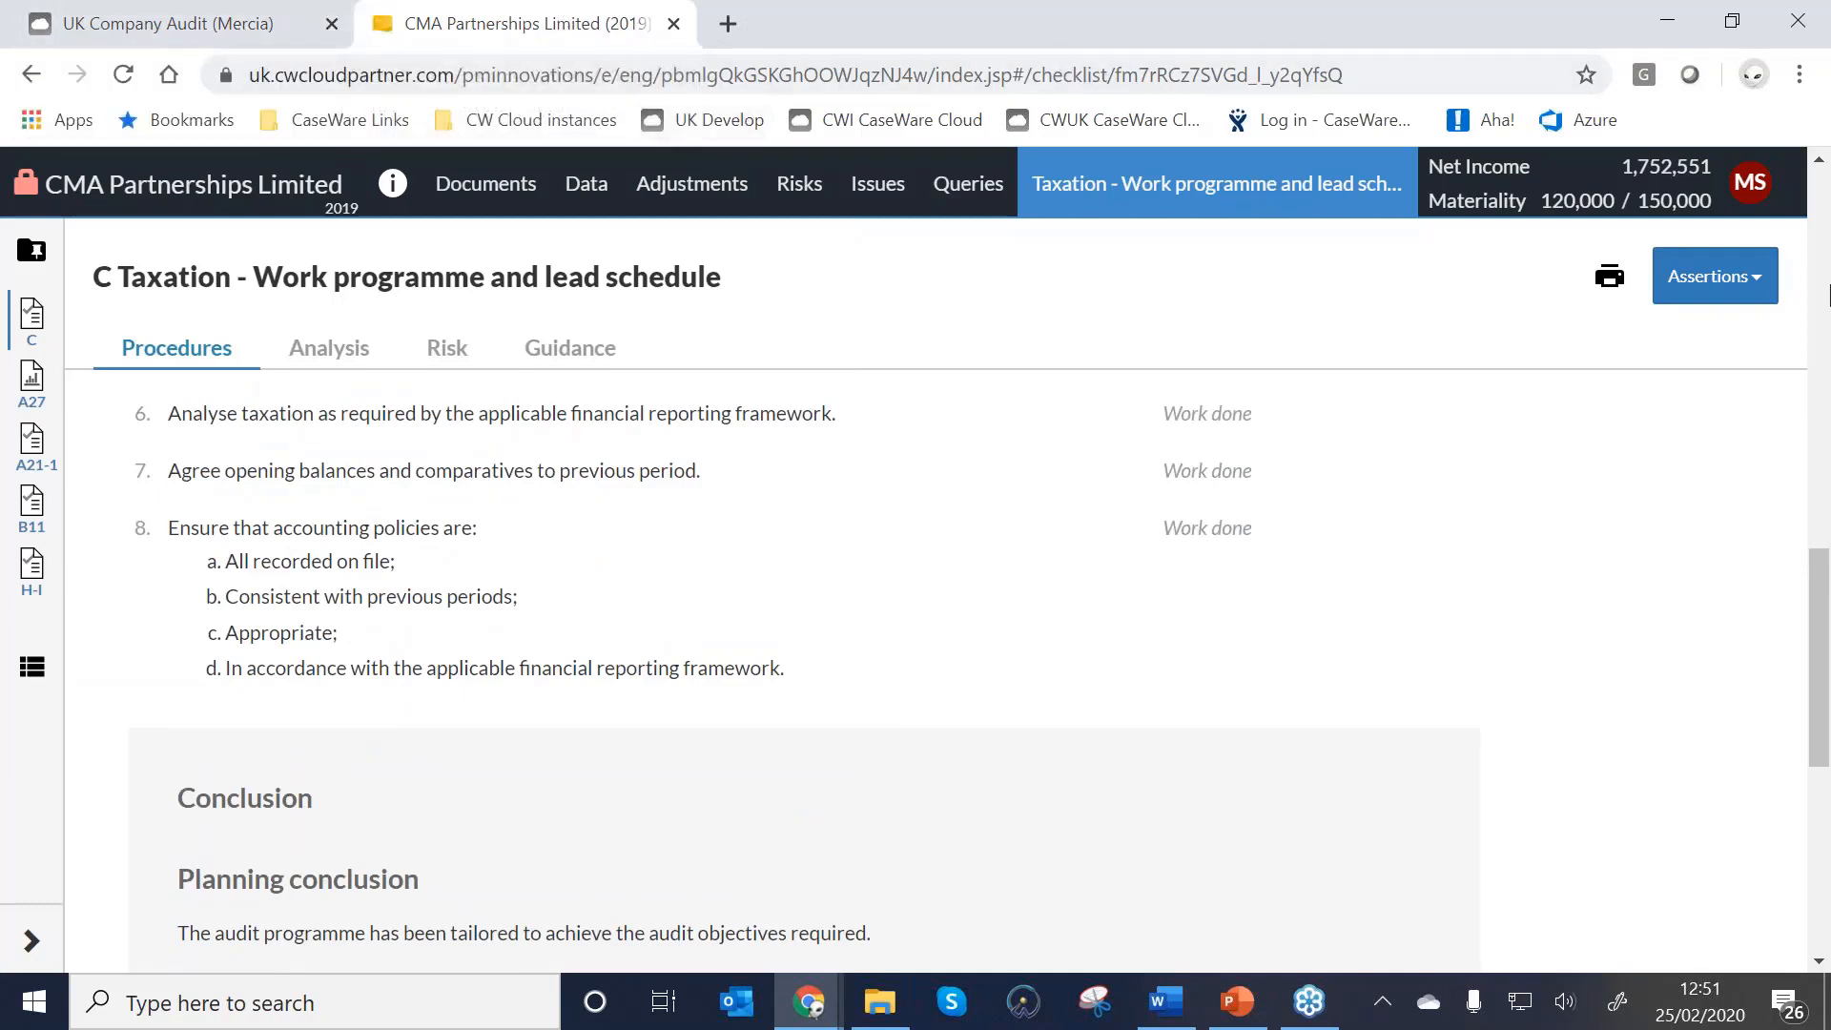
pyautogui.click(1819, 273)
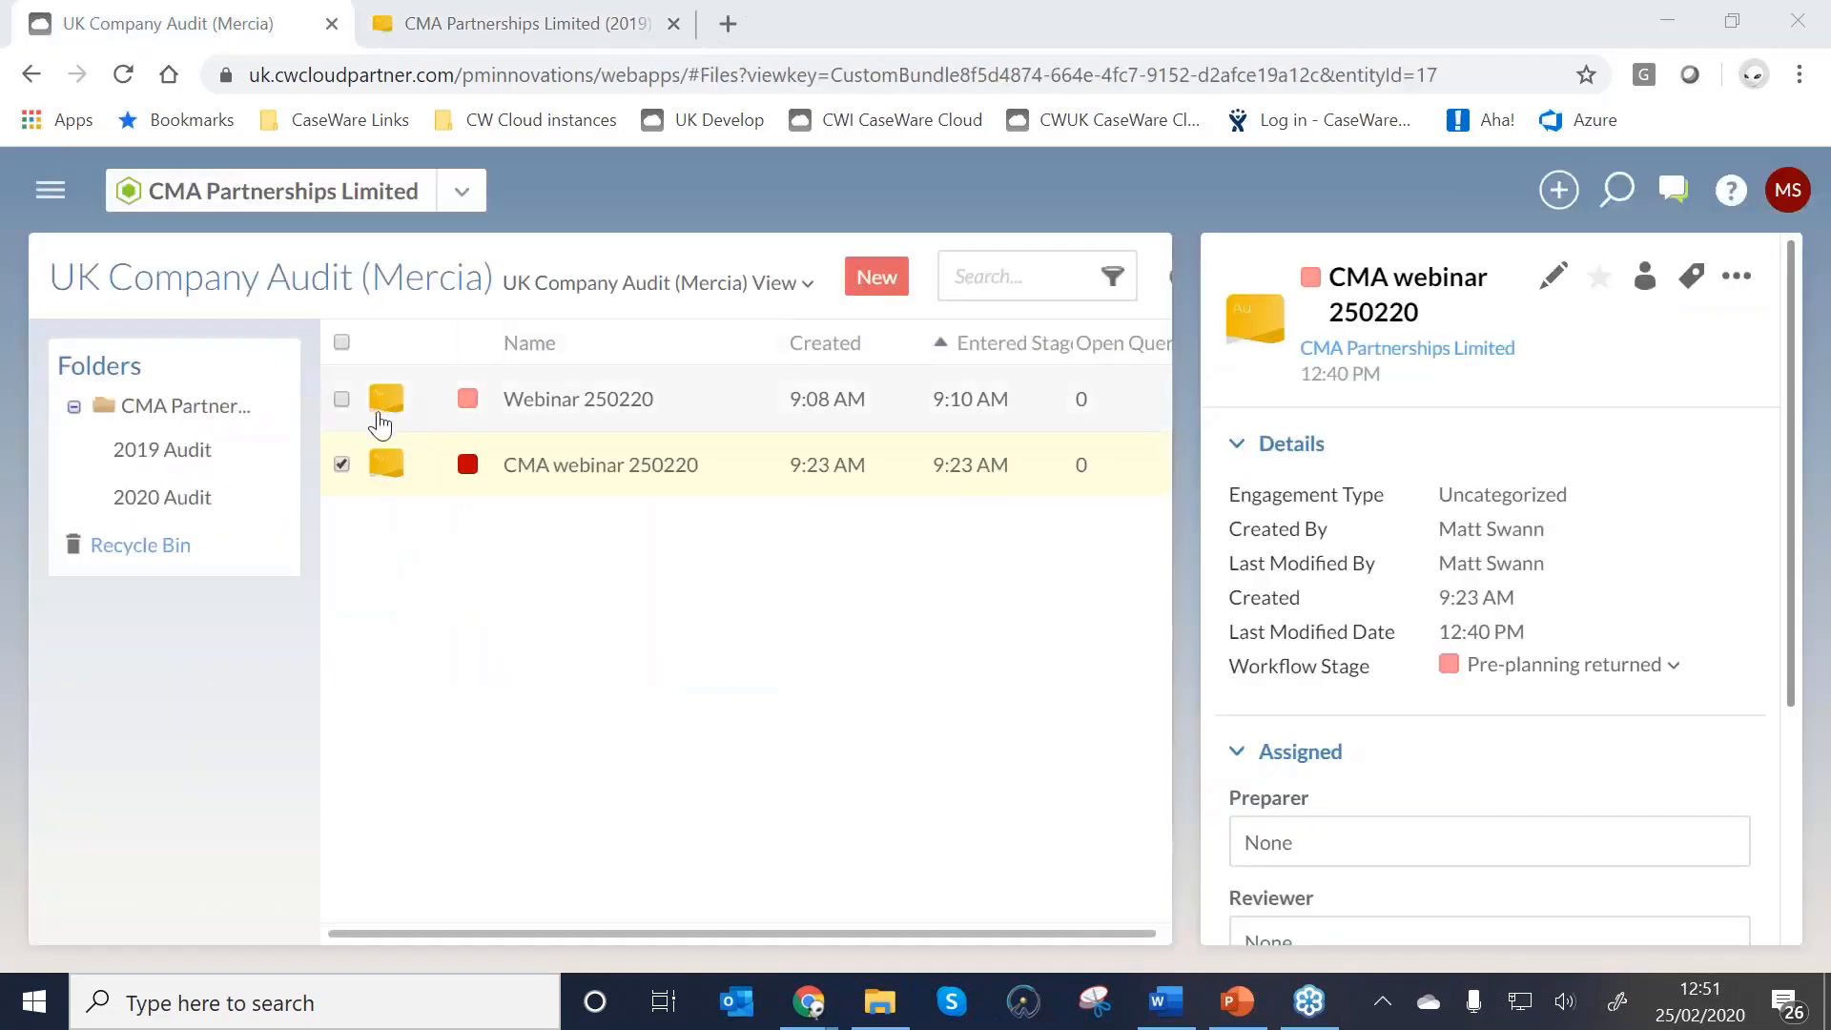
# Select Webinar 250220 and start creating its next period's file.
pyautogui.click(344, 399)
pyautogui.click(341, 464)
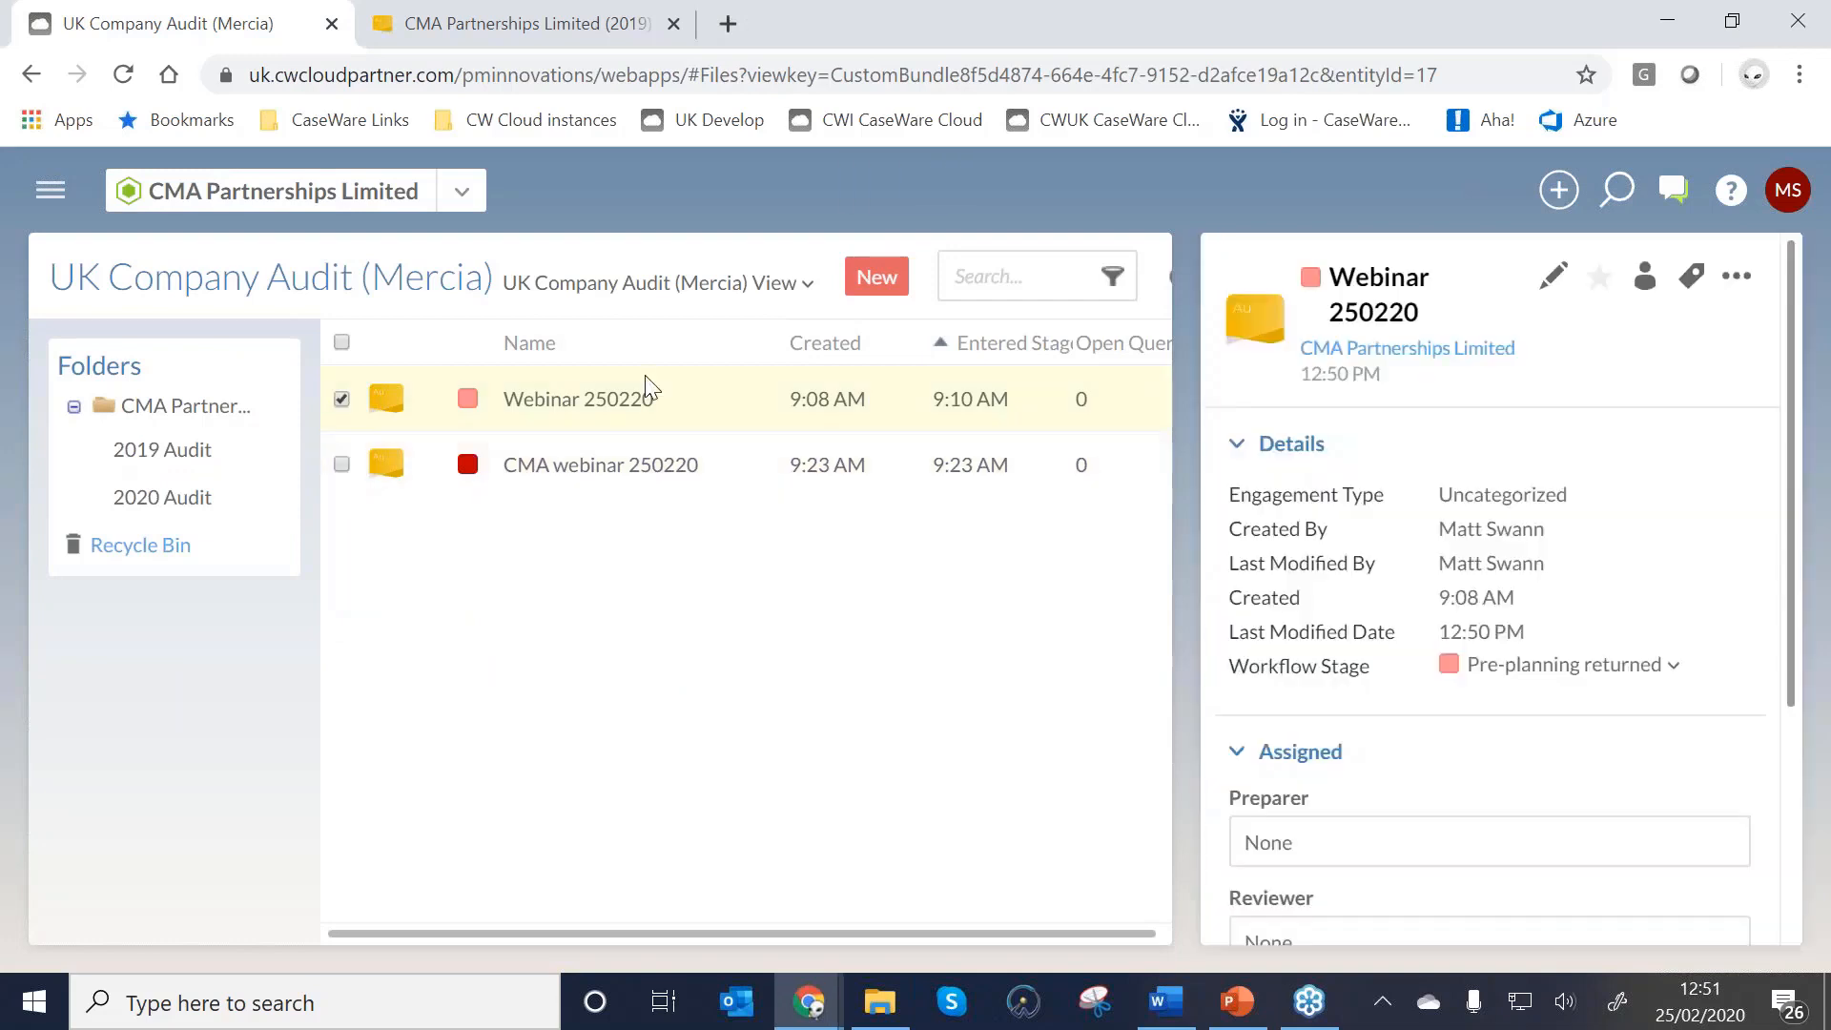
pyautogui.click(1748, 289)
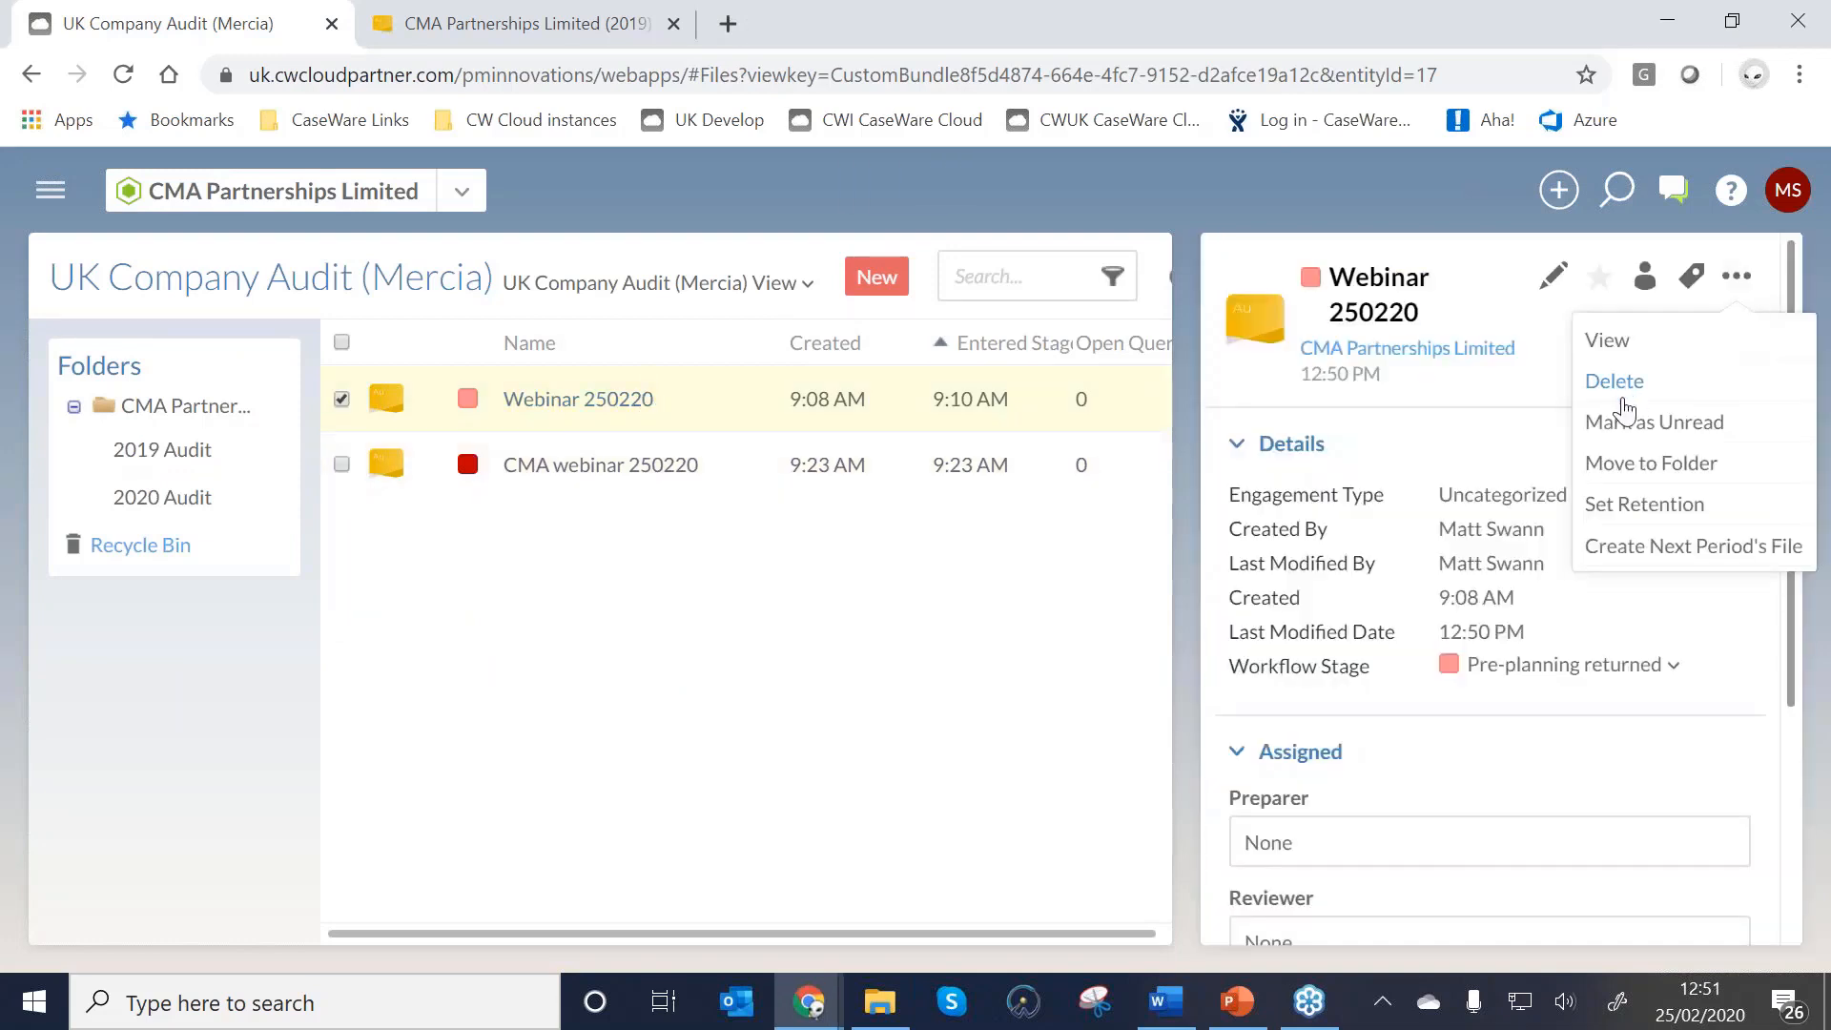
pyautogui.click(1634, 552)
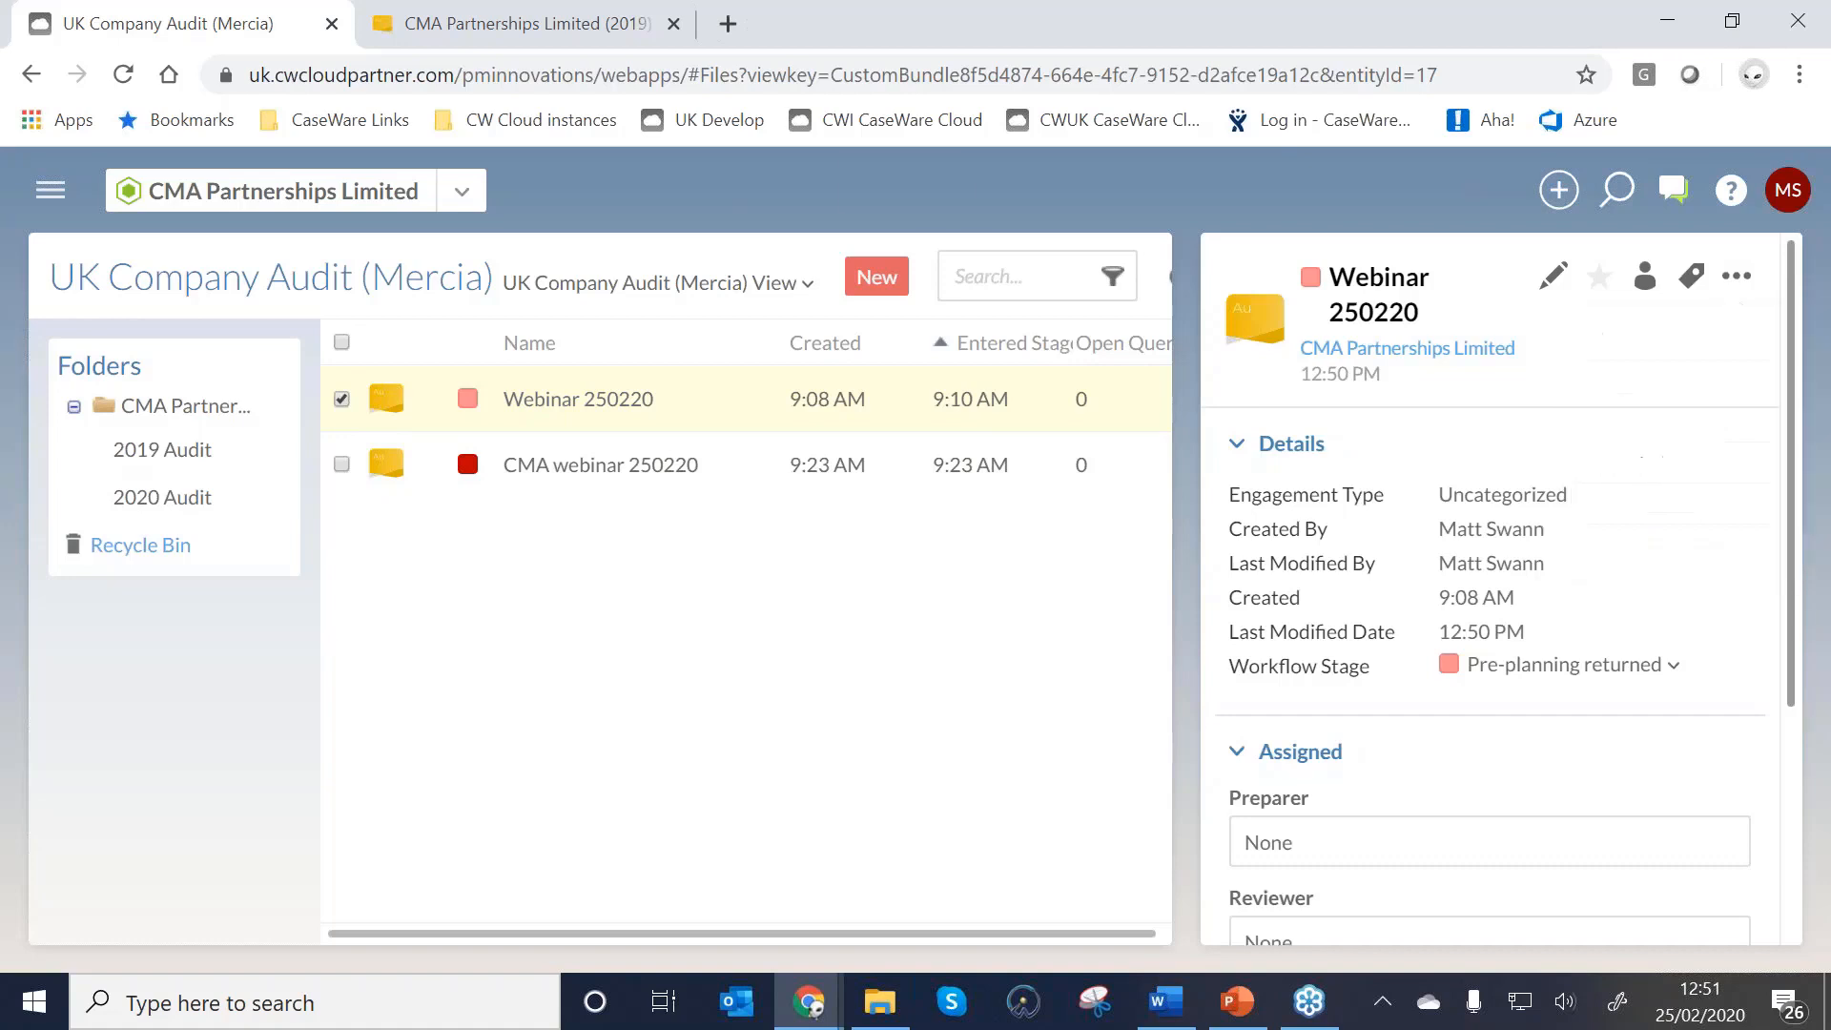
# Name the new 2020 file CMA 2021, carry forward data from Webinar 250220, and save it.
pyautogui.scroll(-2, 1049, 456)
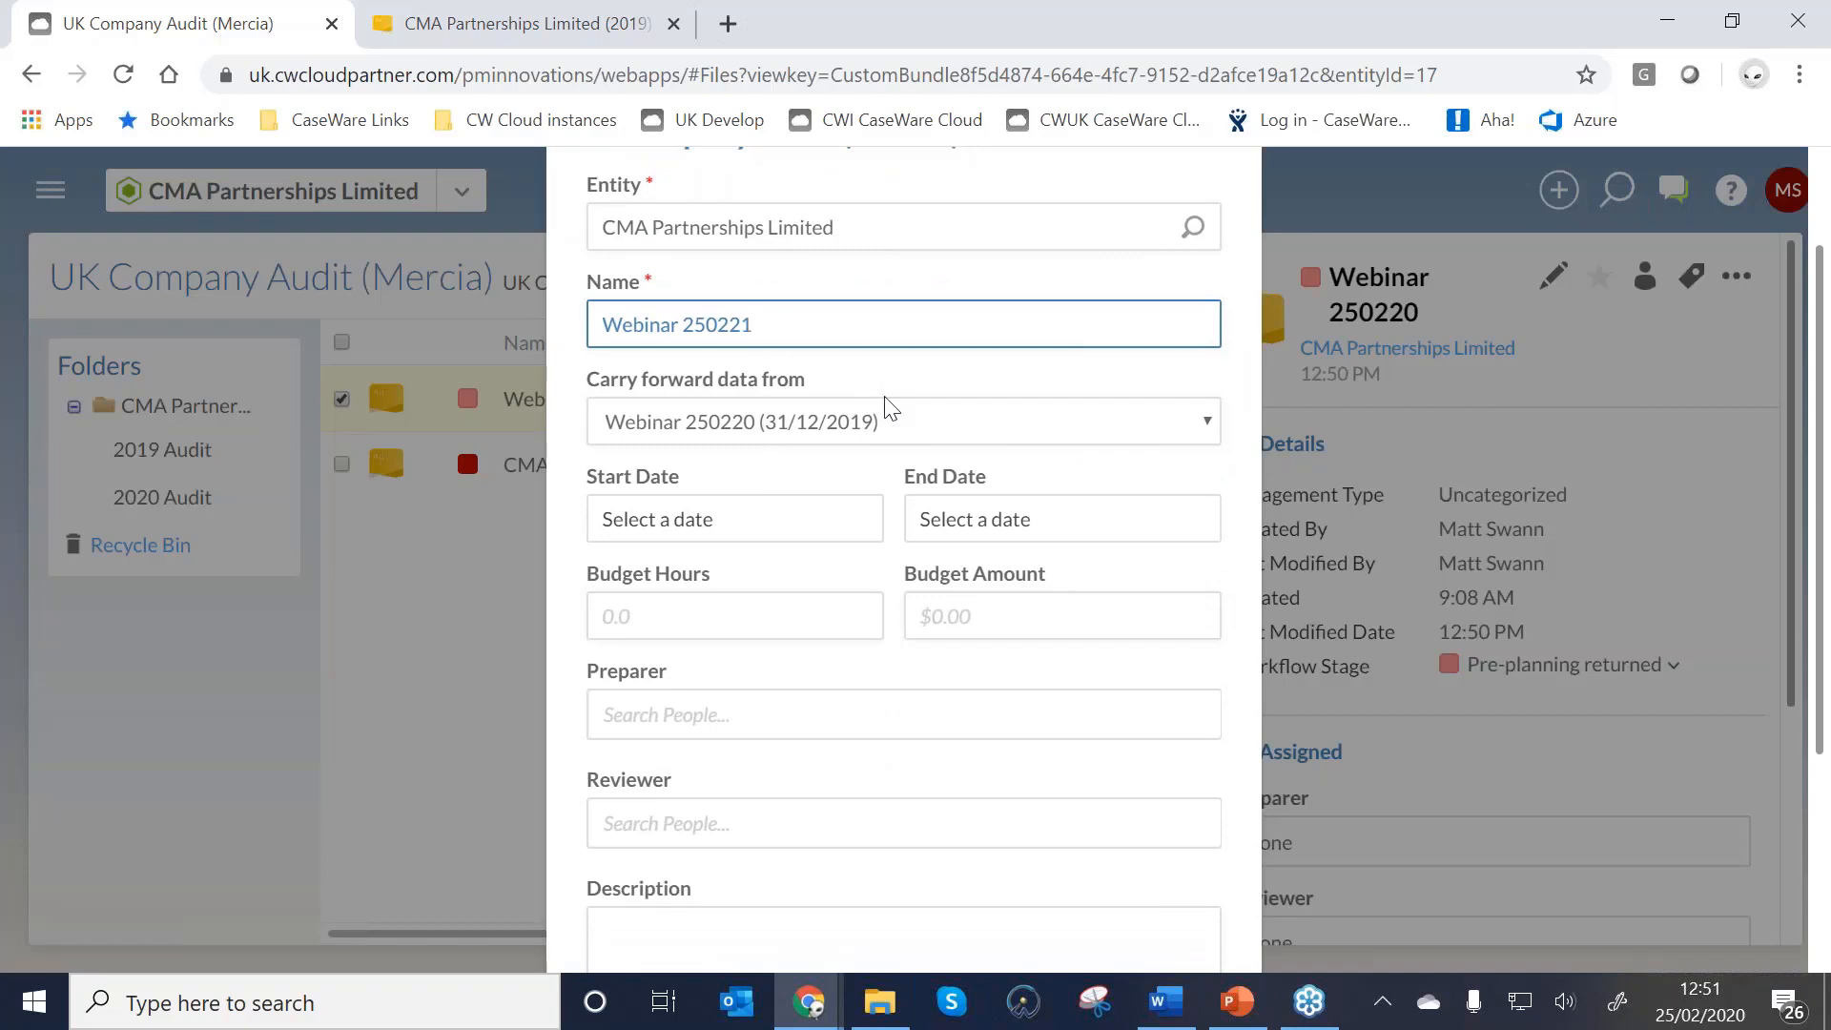
pyautogui.press('BackSpace')
pyautogui.press('BackSpace')
pyautogui.press('BackSpace')
pyautogui.press('BackSpace')
pyautogui.press('BackSpace')
pyautogui.press('BackSpace')
pyautogui.press('BackSpace')
pyautogui.press('BackSpace')
pyautogui.press('BackSpace')
pyautogui.press('BackSpace')
pyautogui.press('BackSpace')
pyautogui.press('BackSpace')
pyautogui.press('BackSpace')
pyautogui.write('CMA 2021')
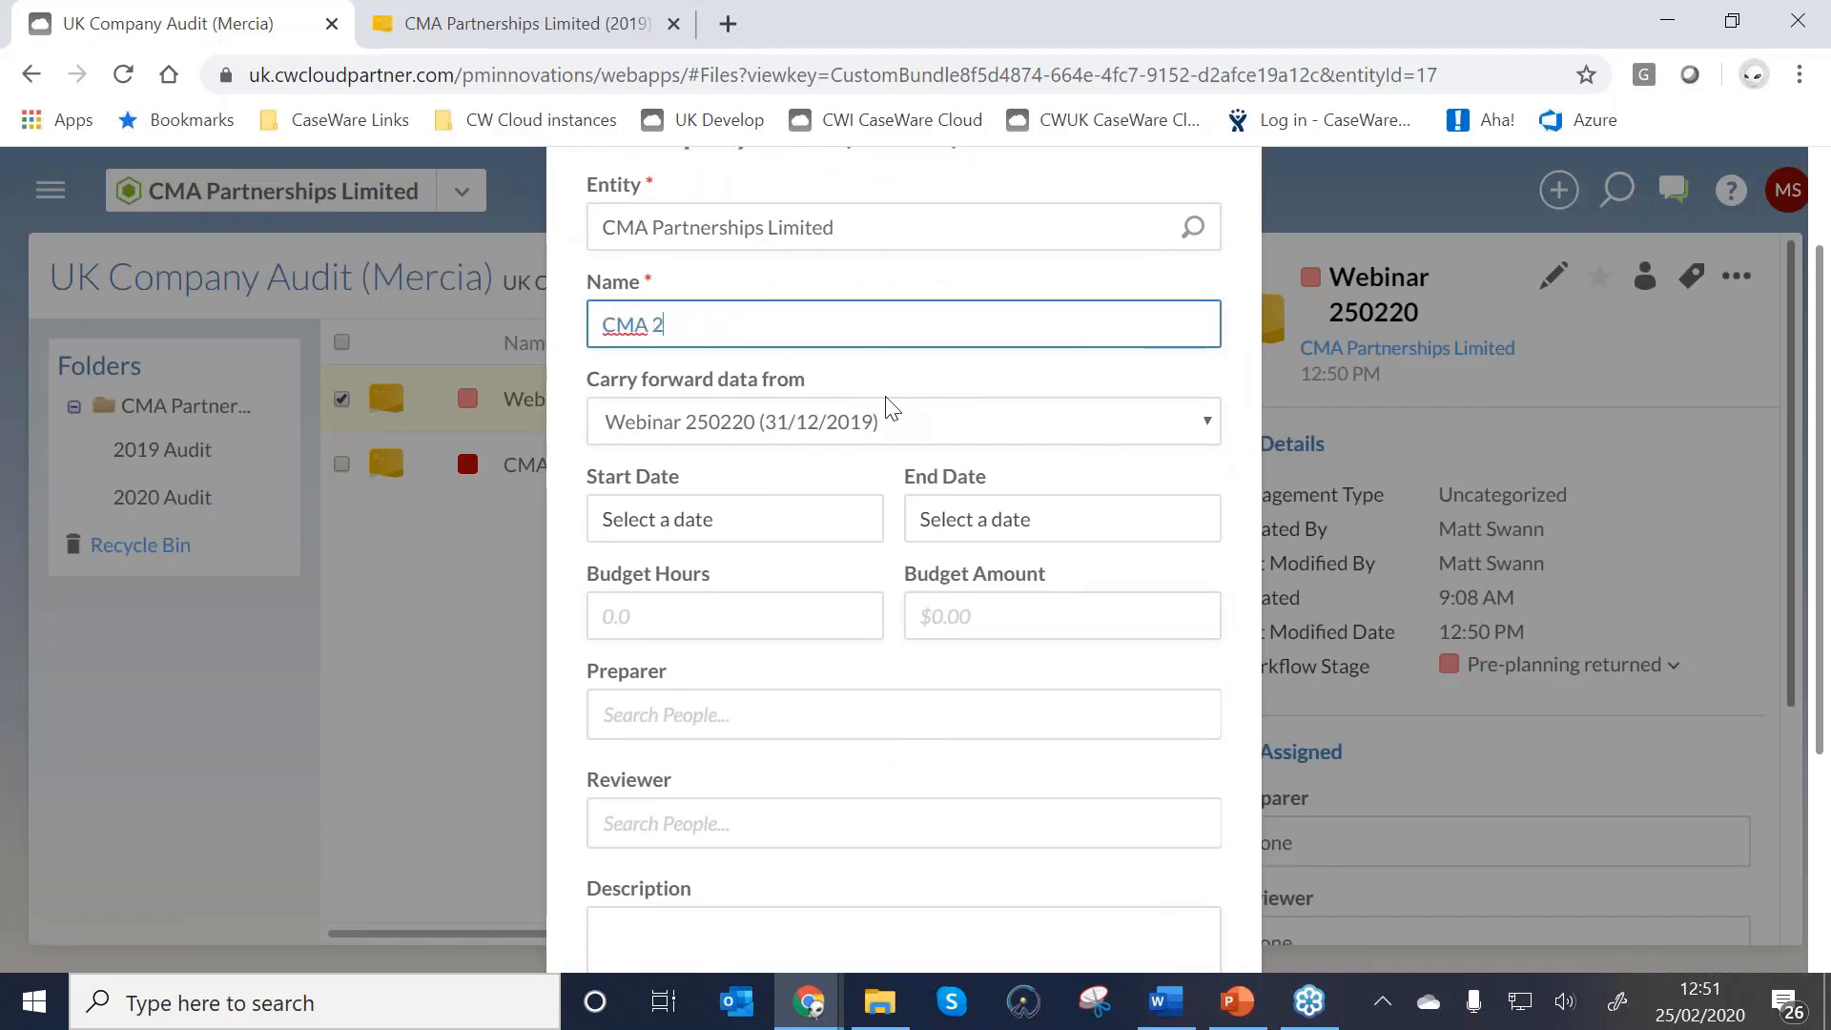
pyautogui.click(828, 421)
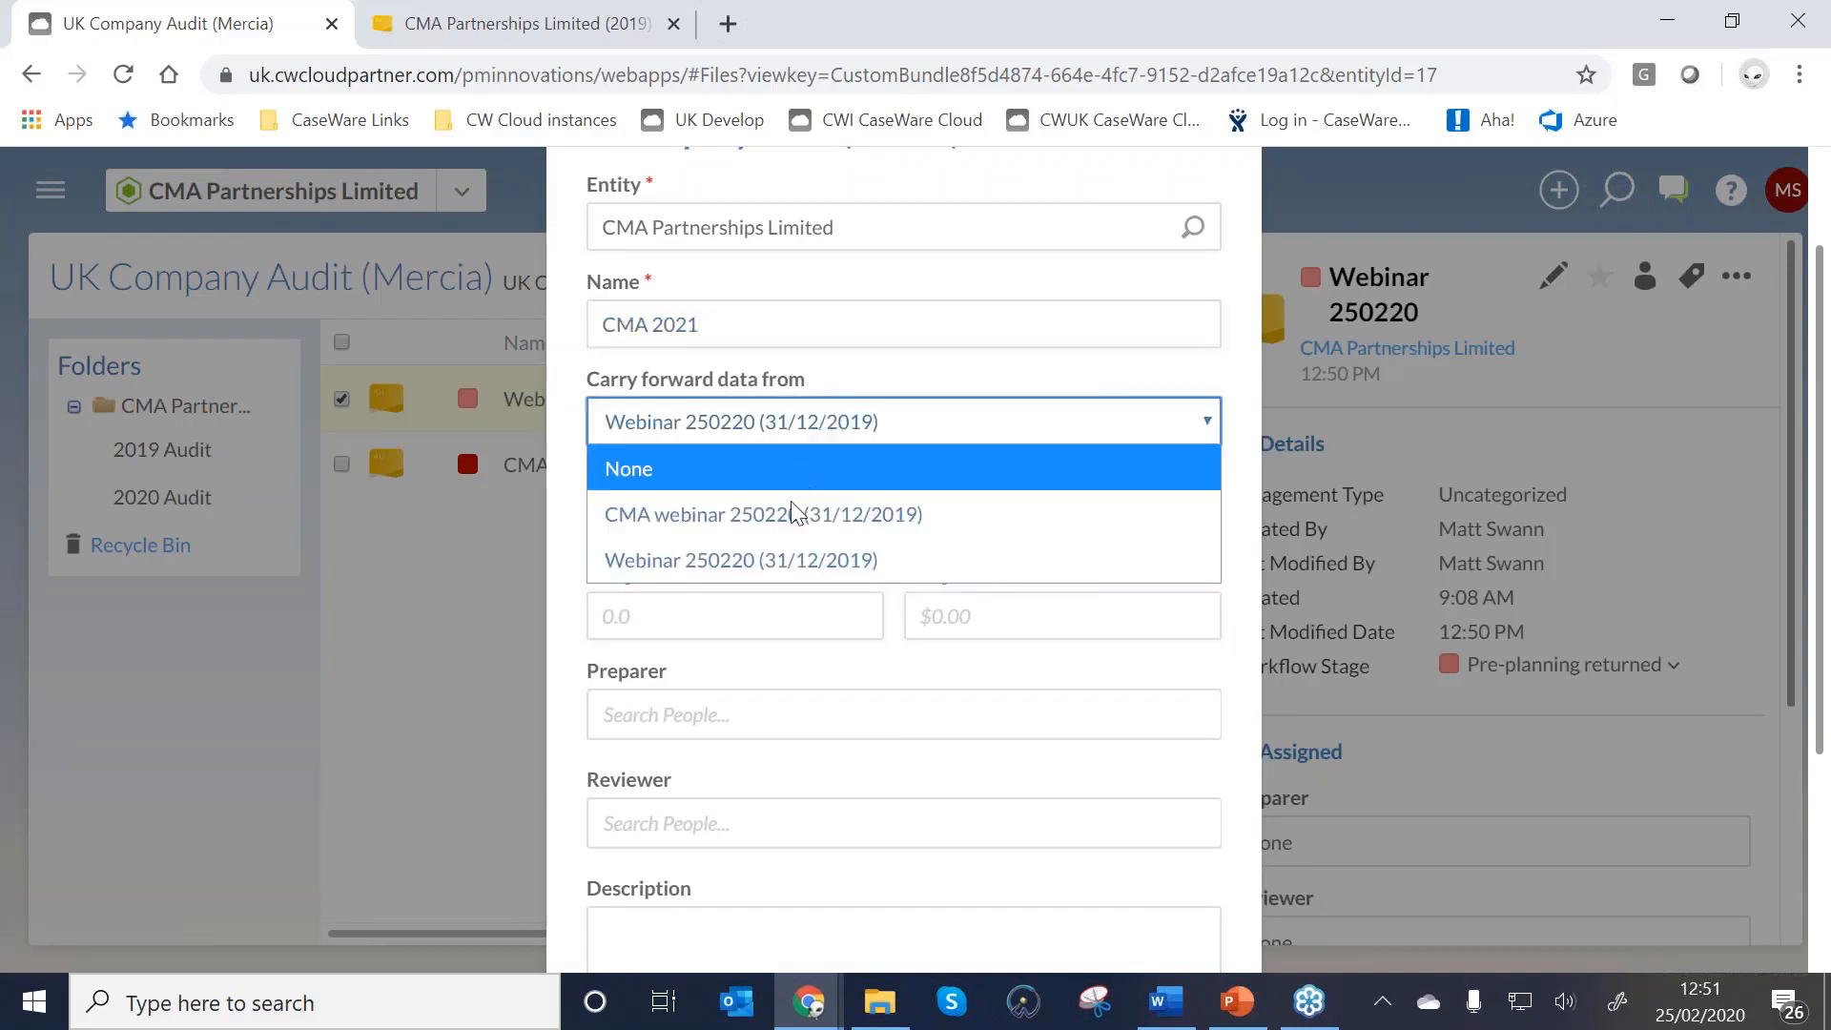
pyautogui.click(779, 560)
pyautogui.scroll(-4, 720, 683)
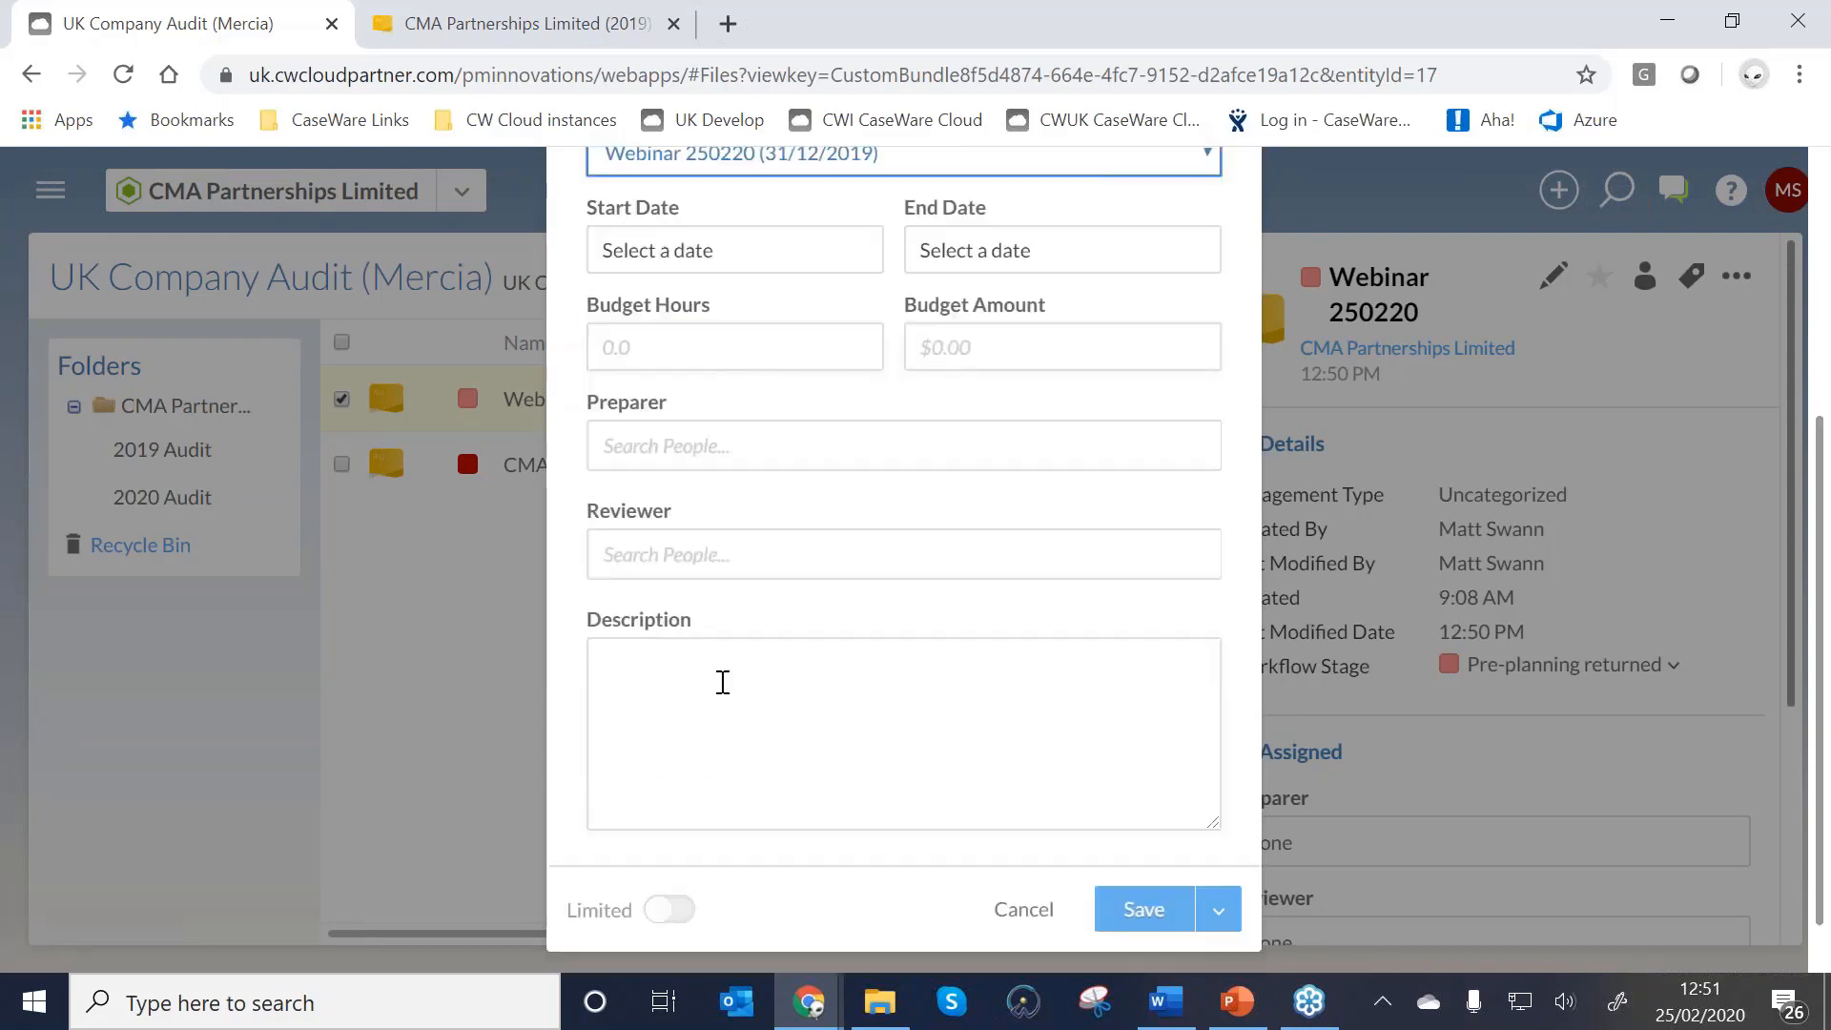
pyautogui.click(1145, 844)
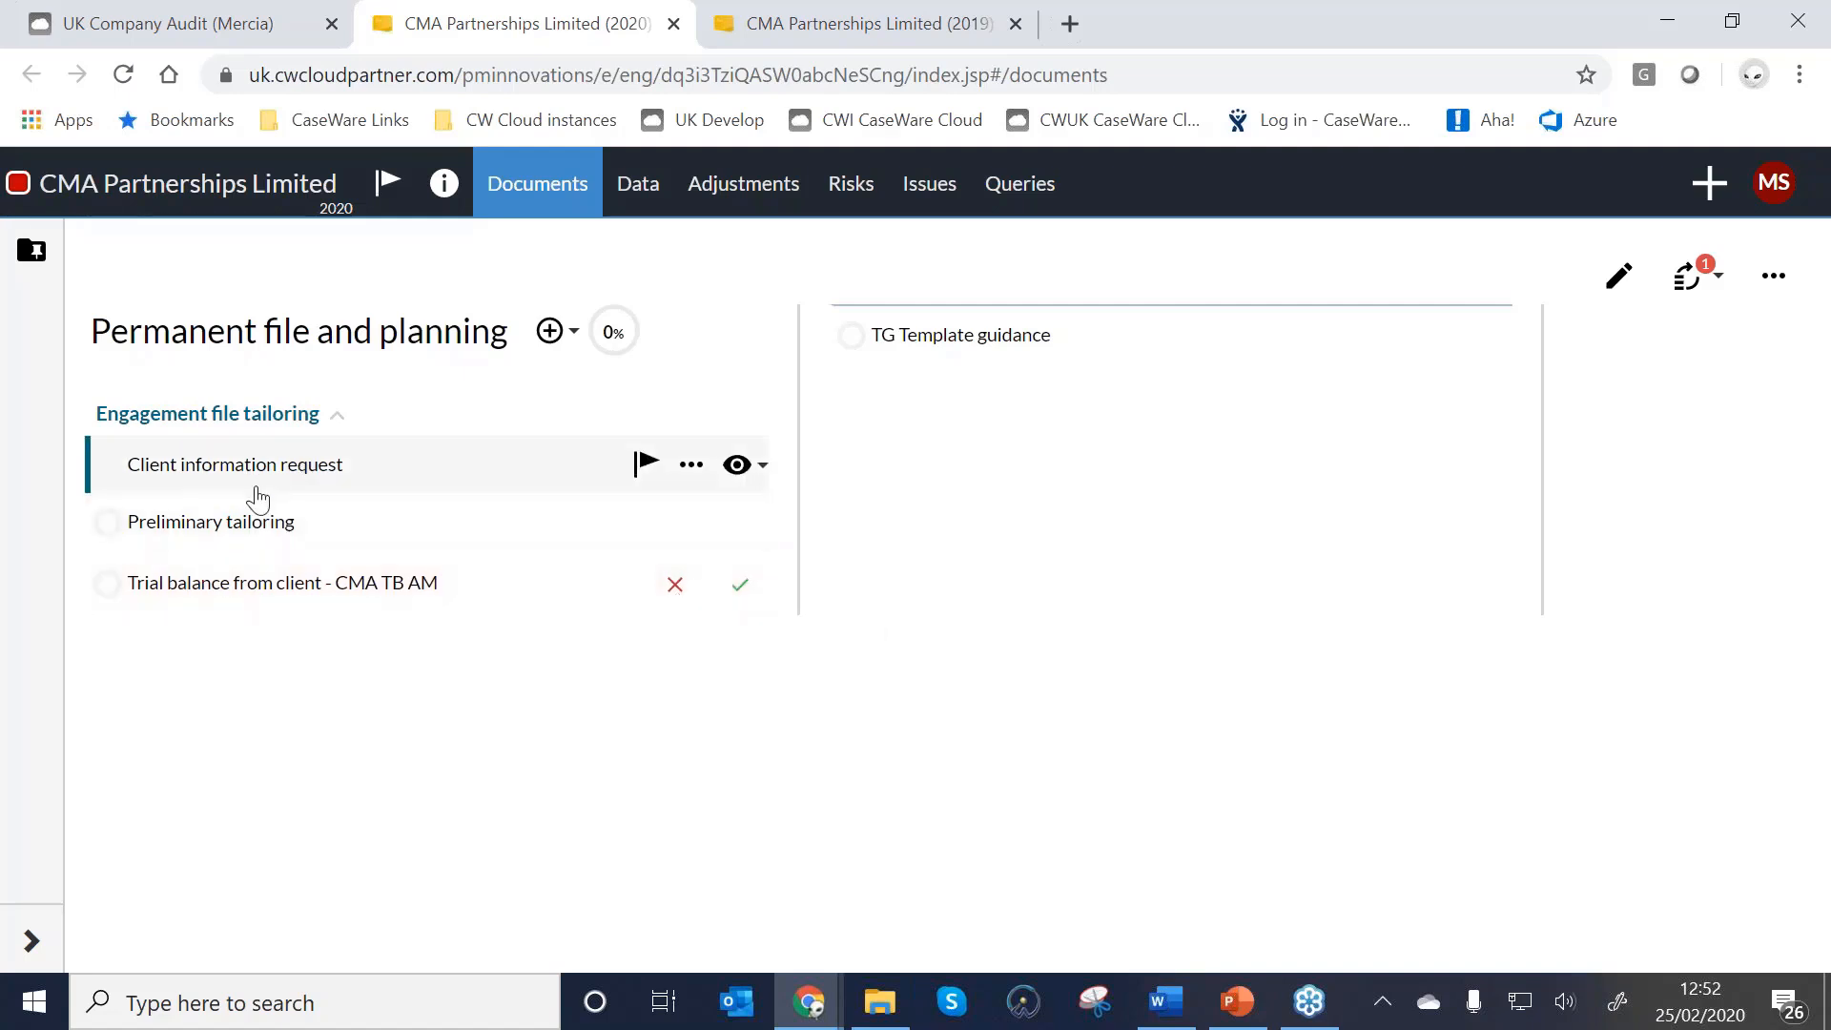
# Open the 2020 Preliminary tailoring checklist and hide its carry-forward information.
pyautogui.click(238, 522)
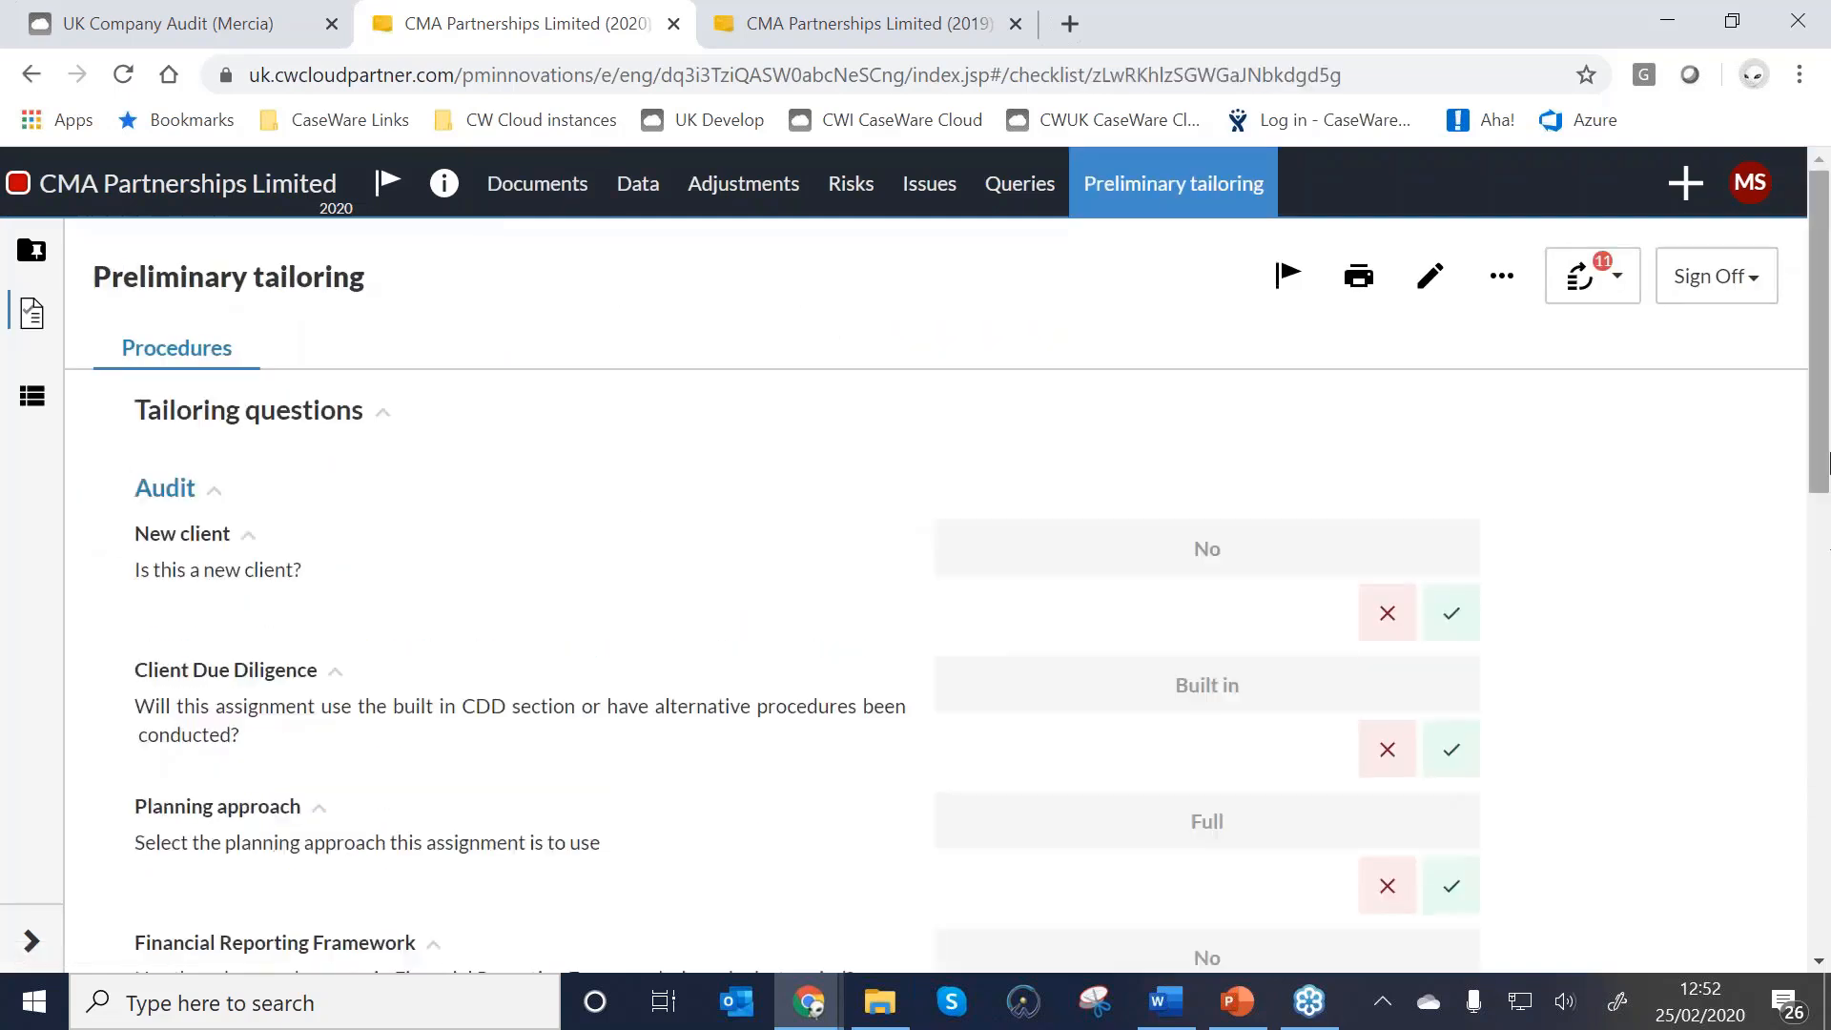
pyautogui.click(1590, 277)
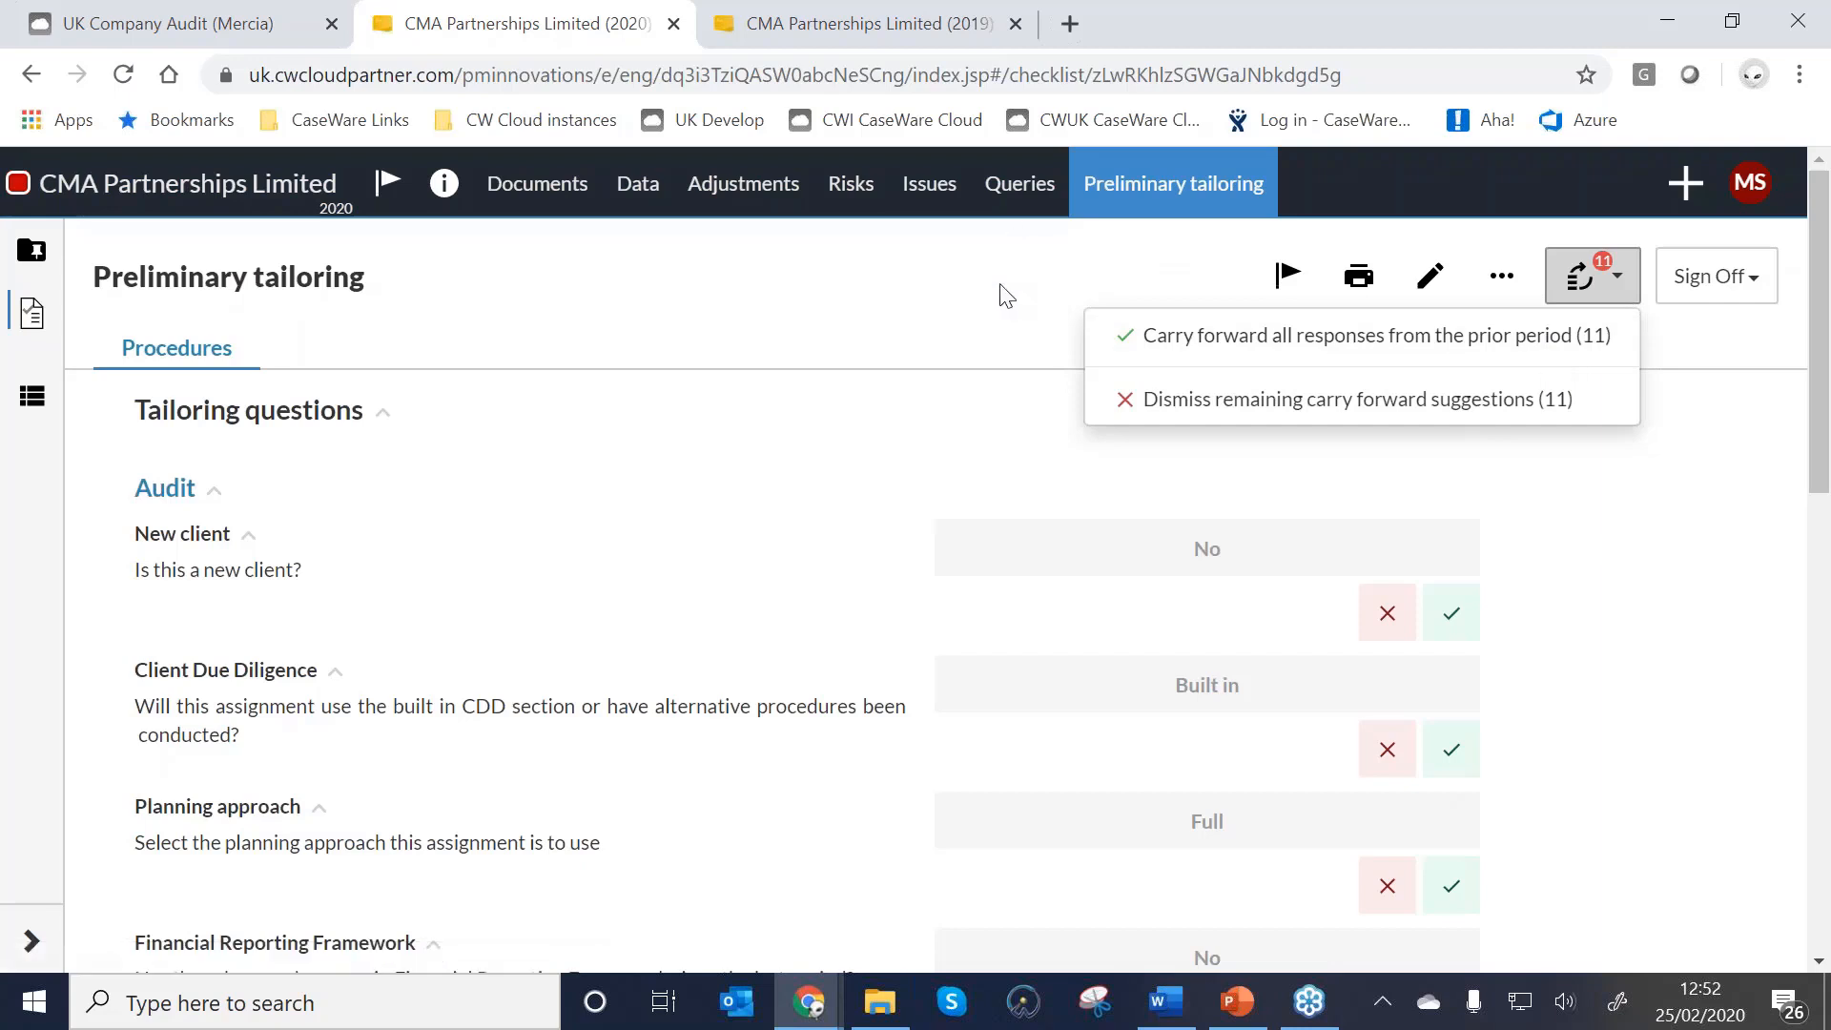
pyautogui.click(444, 186)
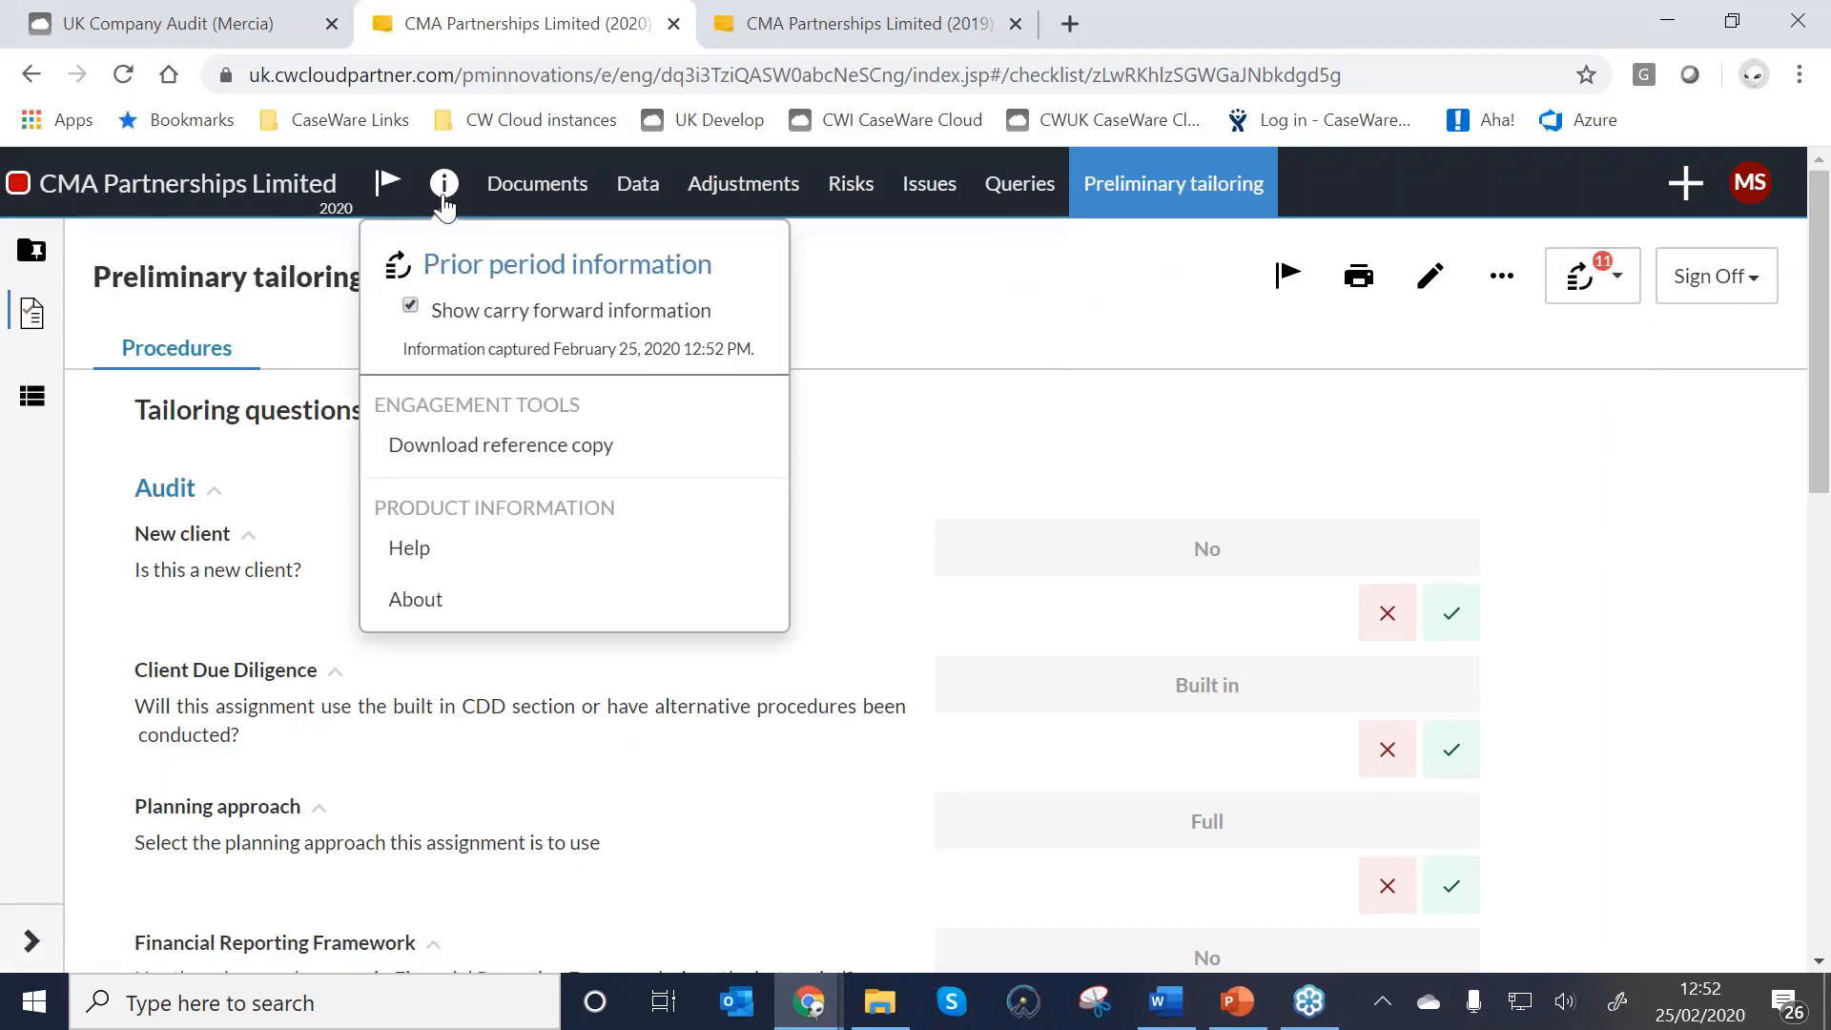
pyautogui.click(419, 311)
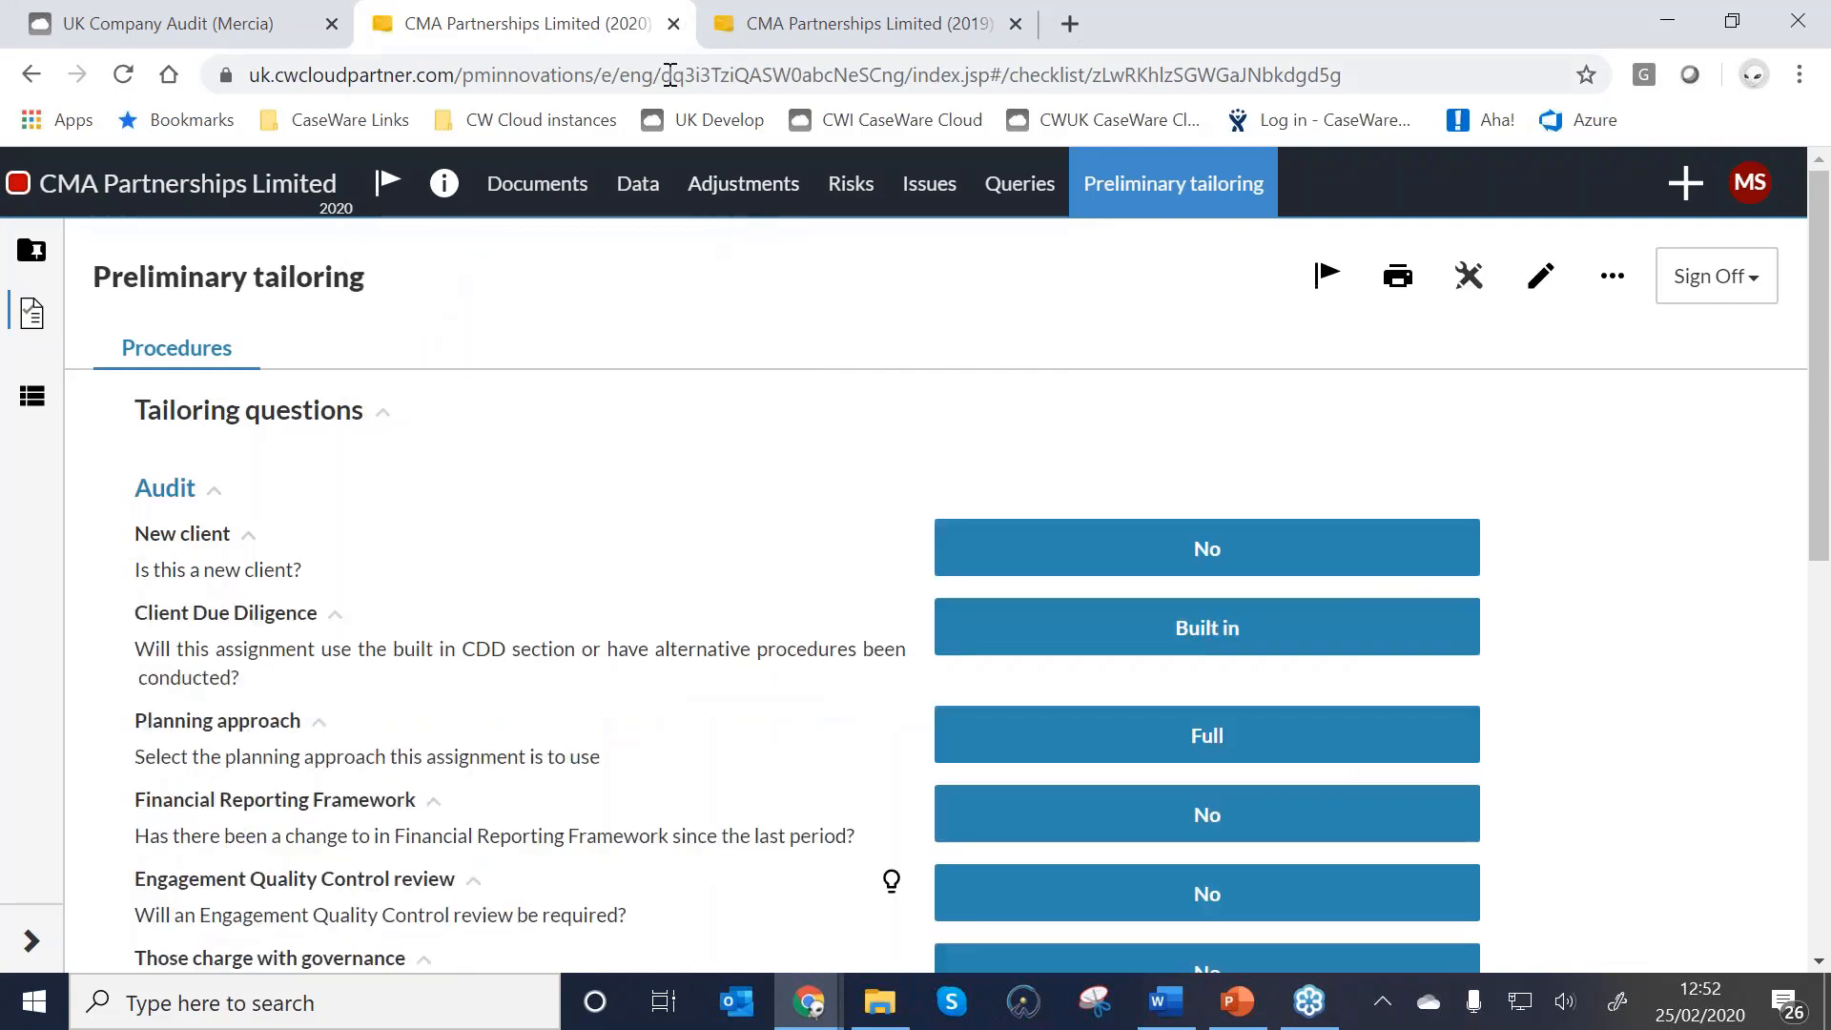
pyautogui.click(1804, 278)
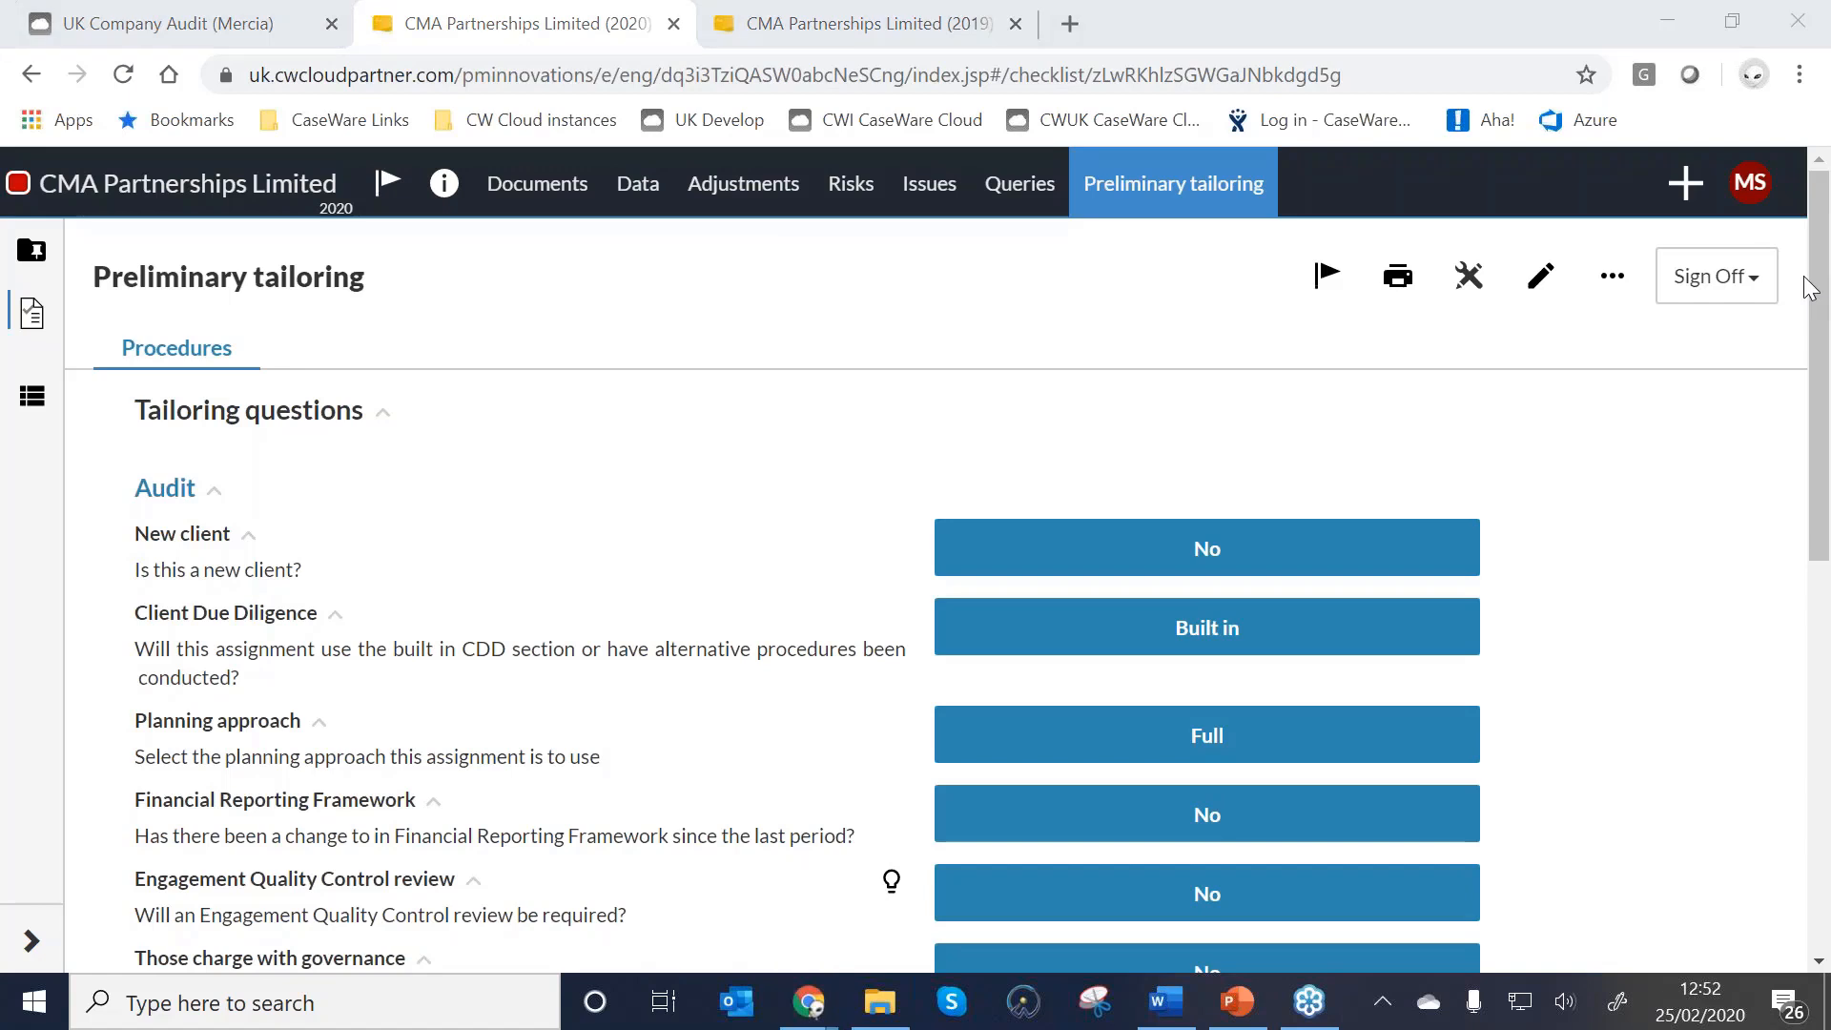